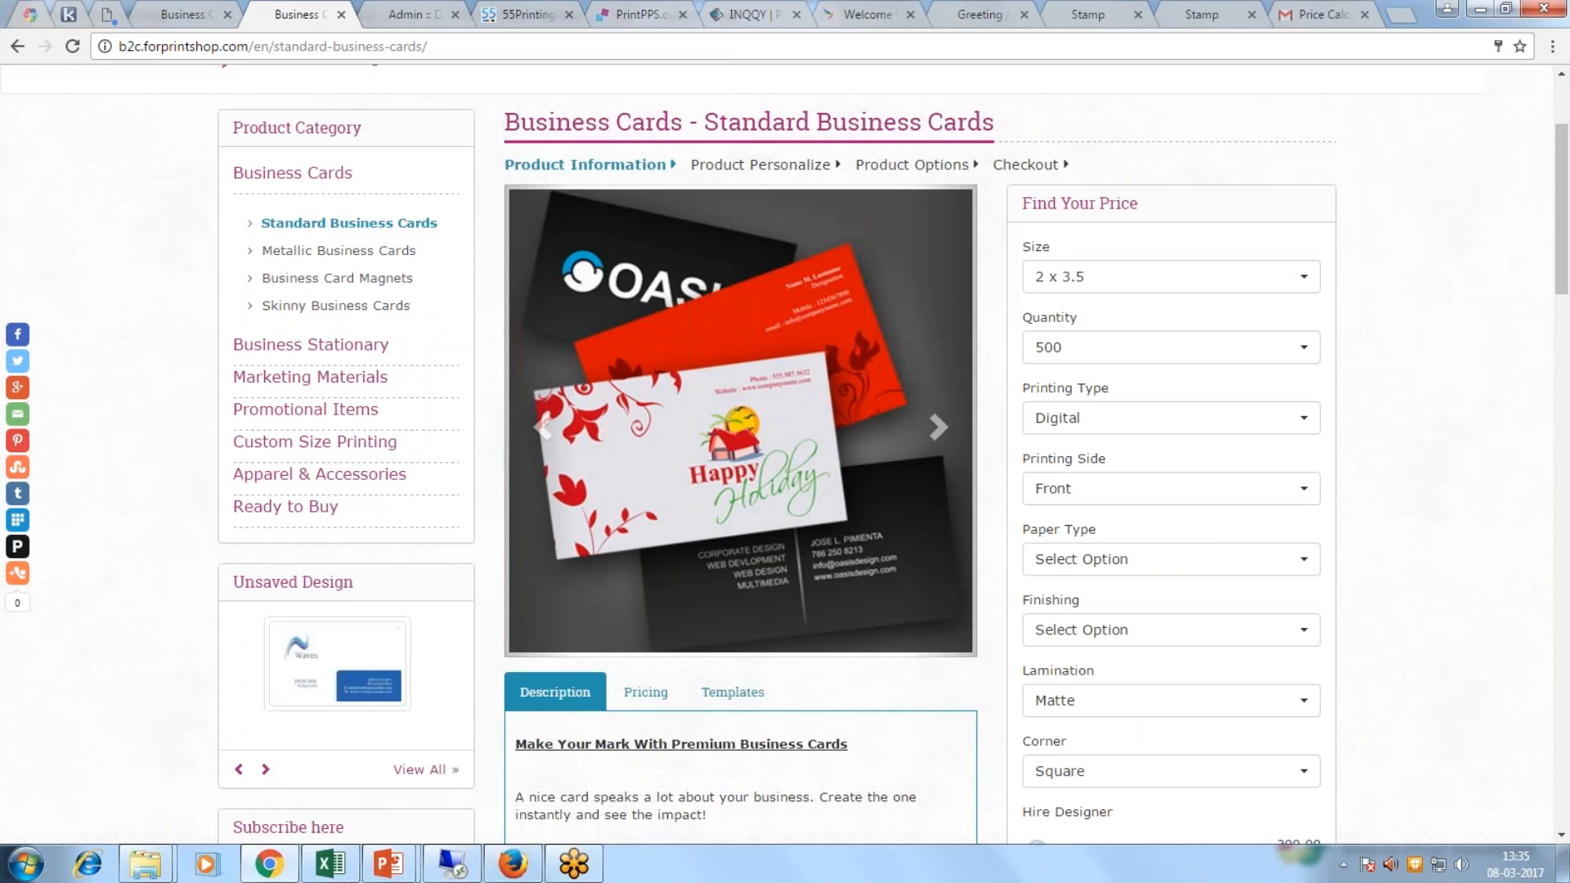
scroll(1218, 615, down, 1)
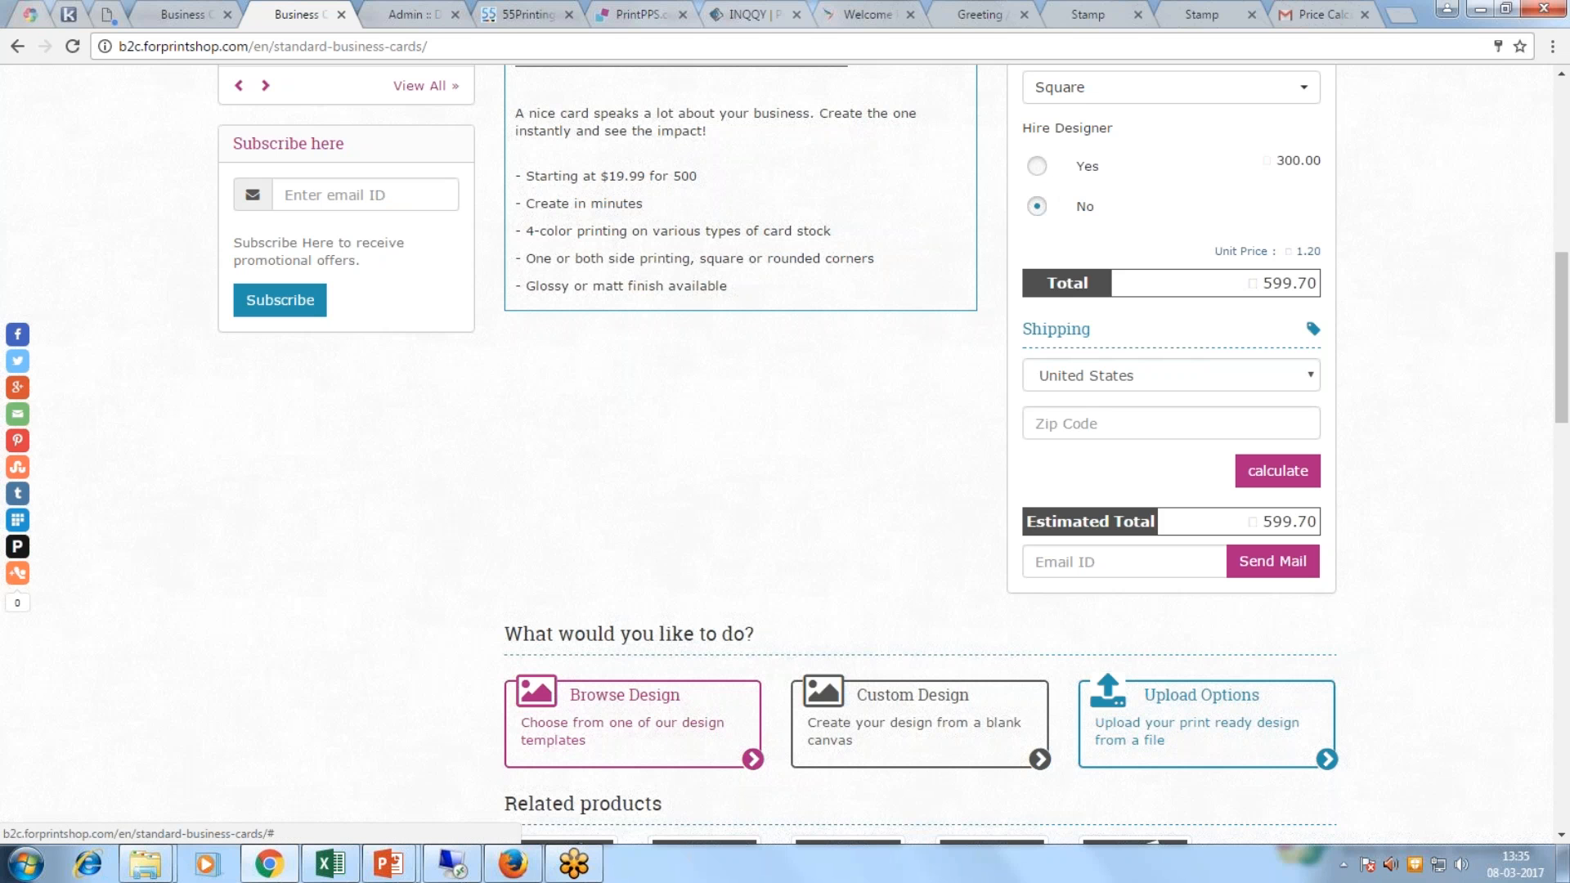
Step: Toggle Hire Designer to Yes and back to No, then browse the ready-made design templates
click(1037, 166)
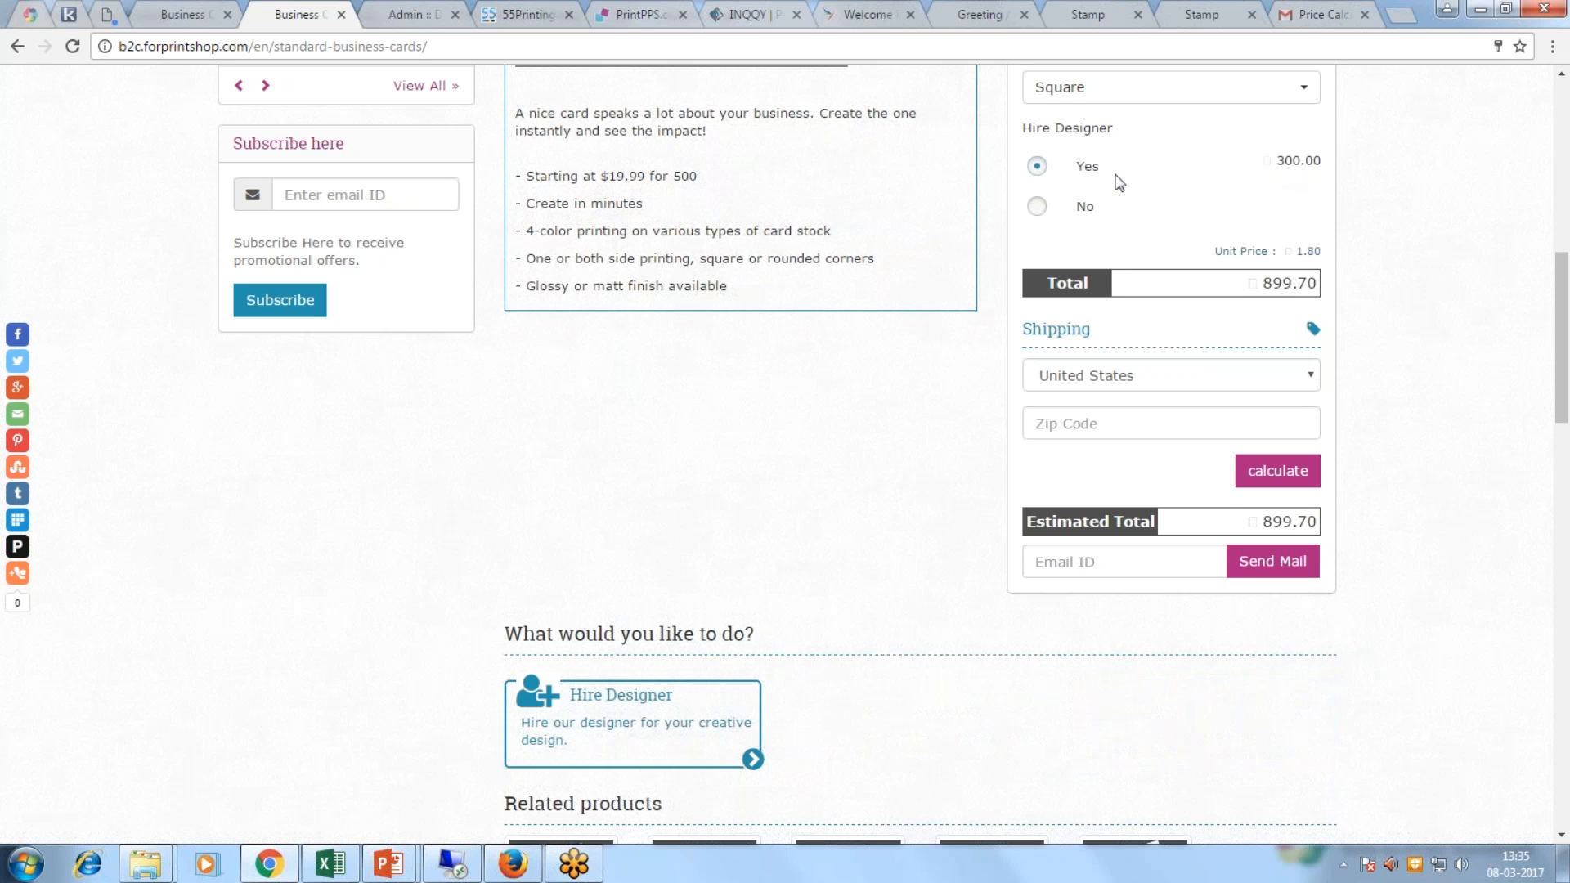
click(1037, 206)
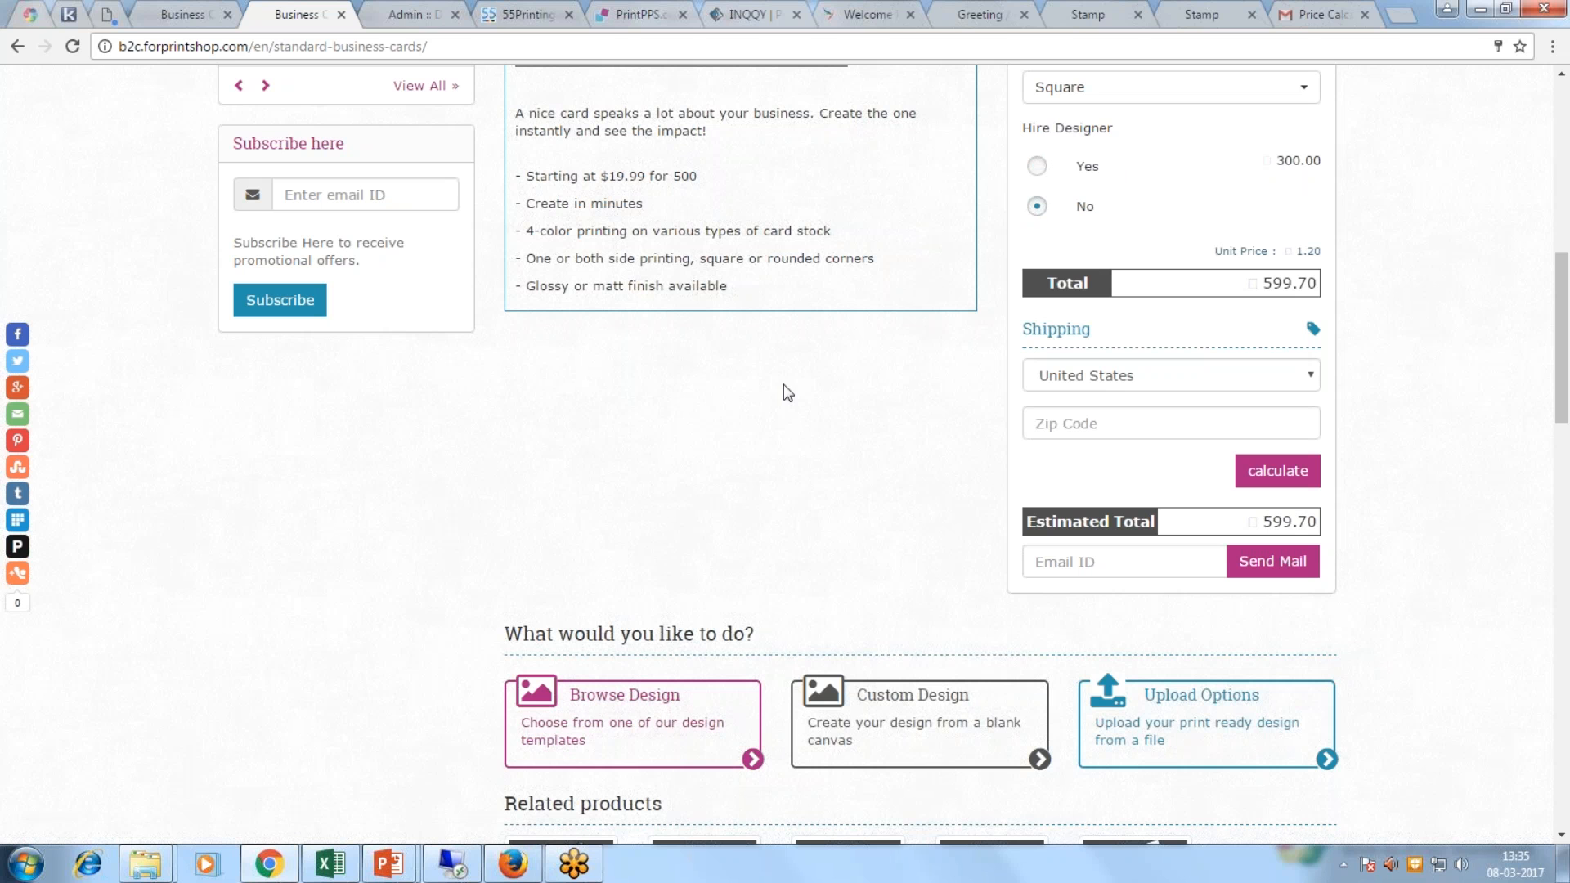
click(646, 712)
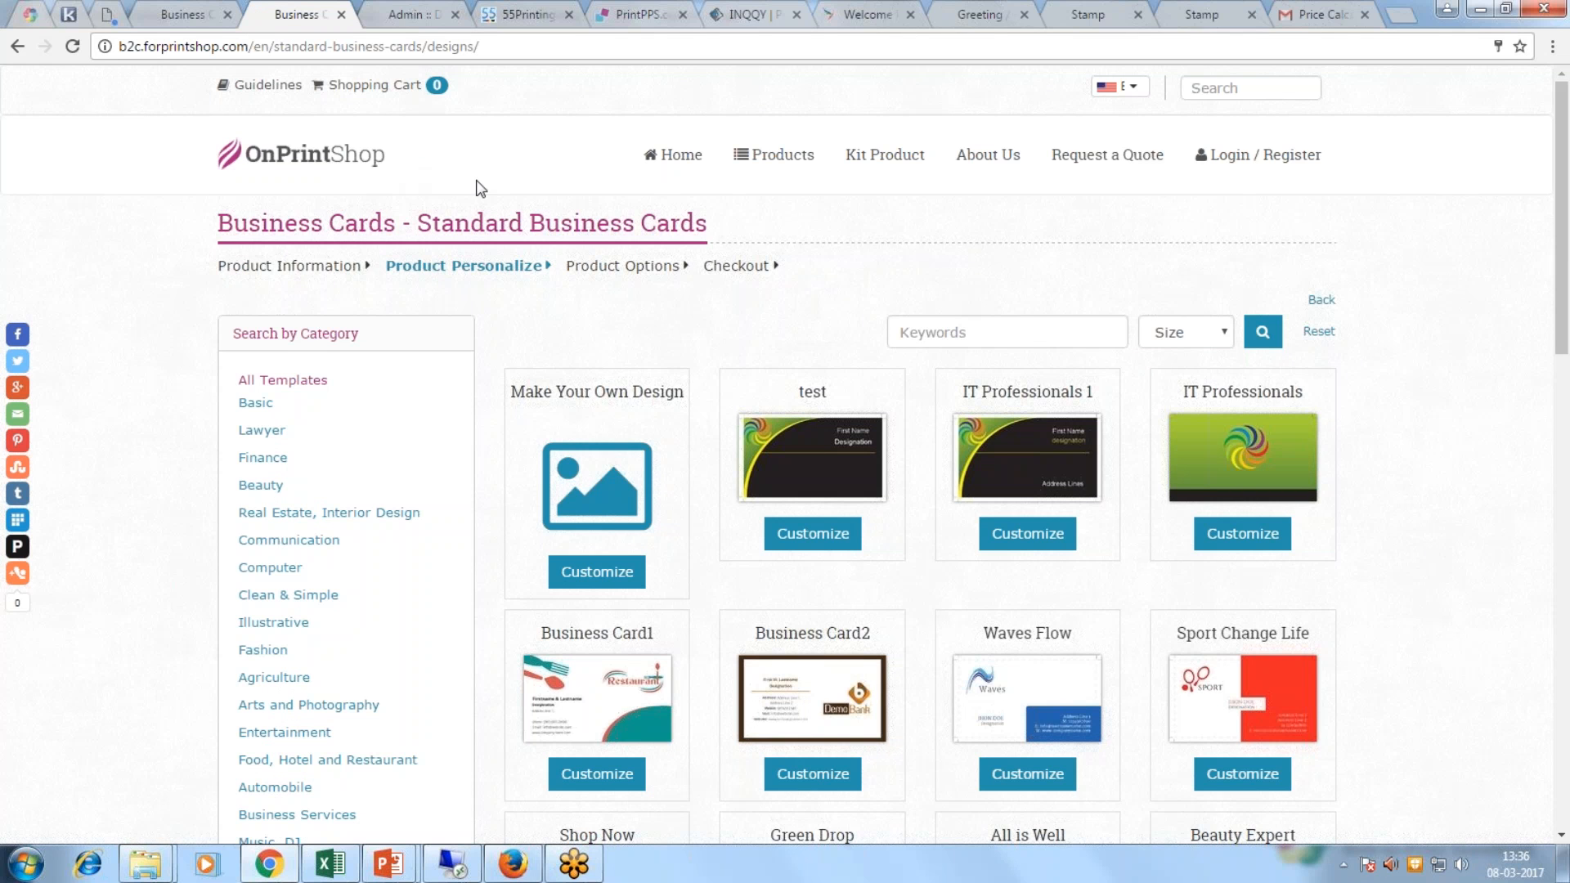
Step: Scroll through the template list and start customizing the Green Lemon template
scroll(481, 188, down, 5)
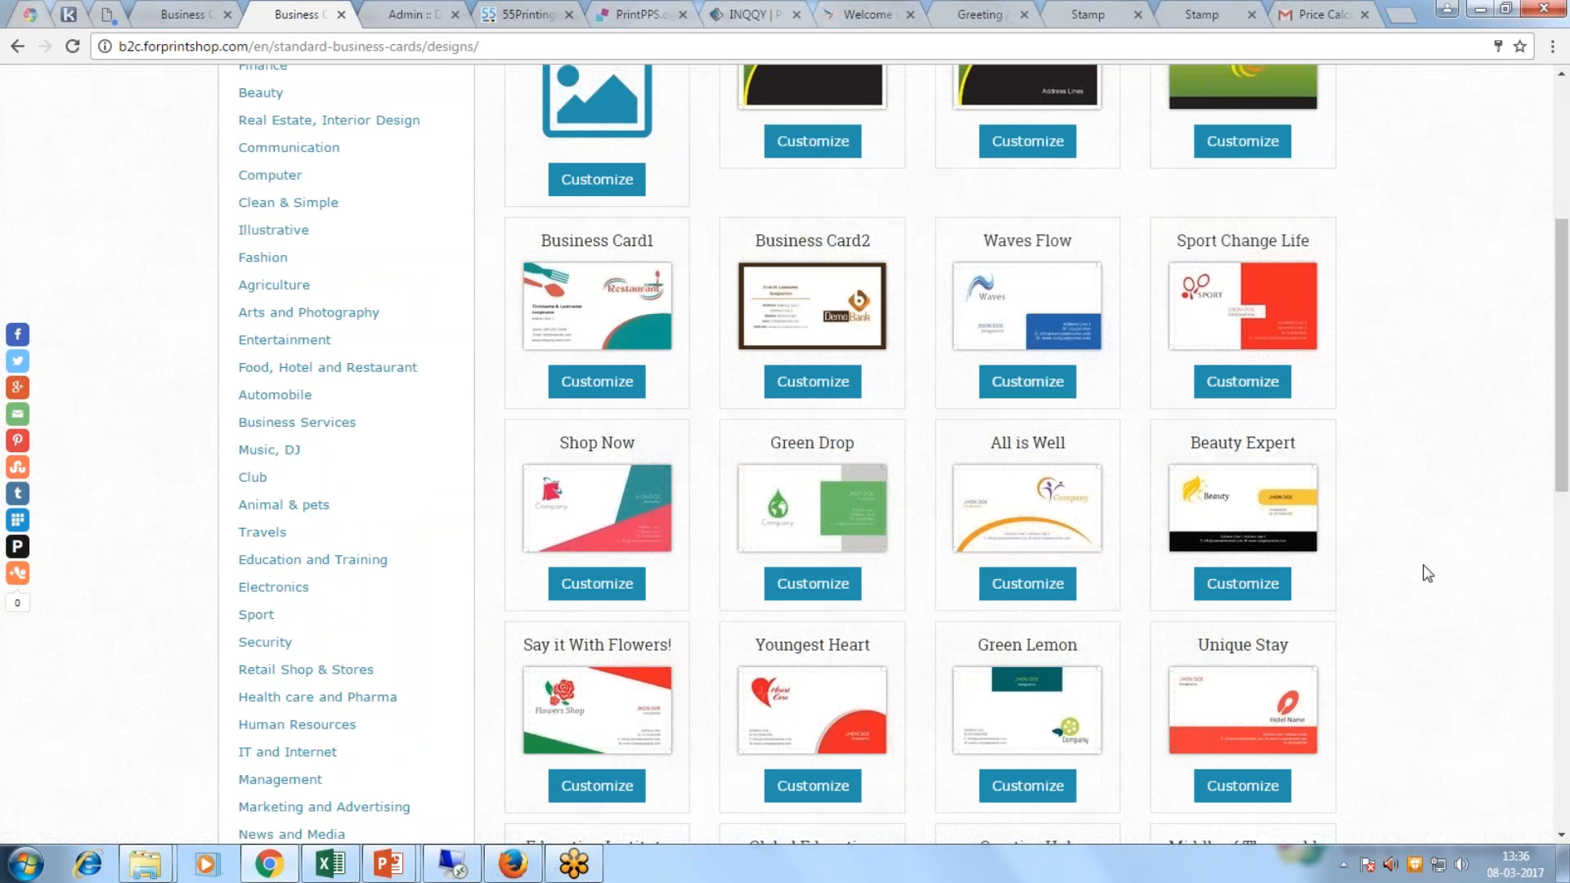
scroll(1427, 573, down, 2)
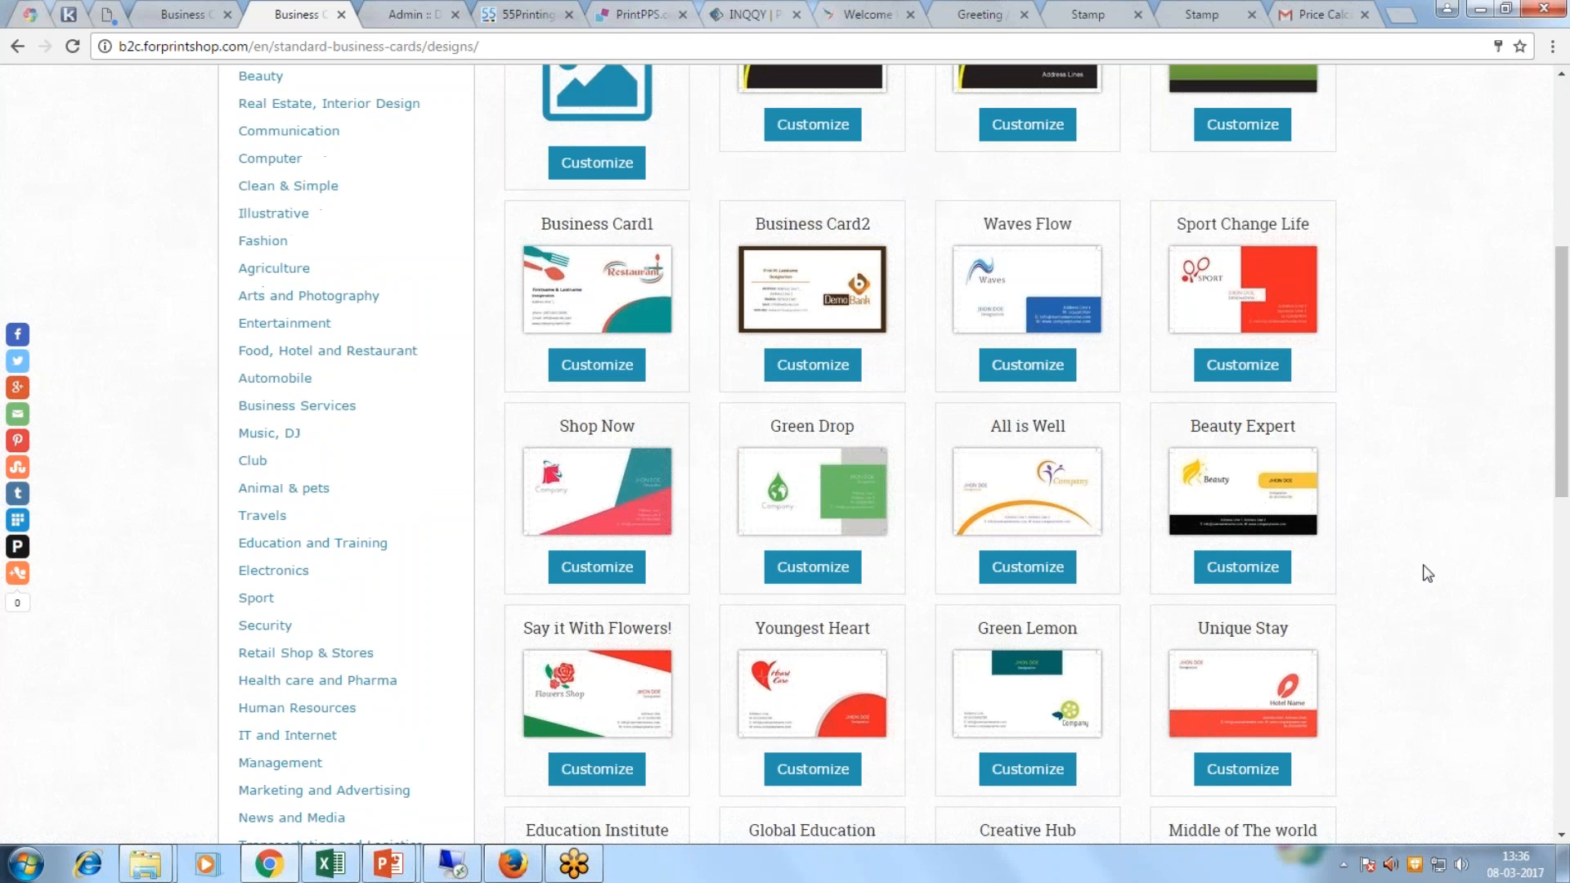
scroll(1427, 573, down, 1)
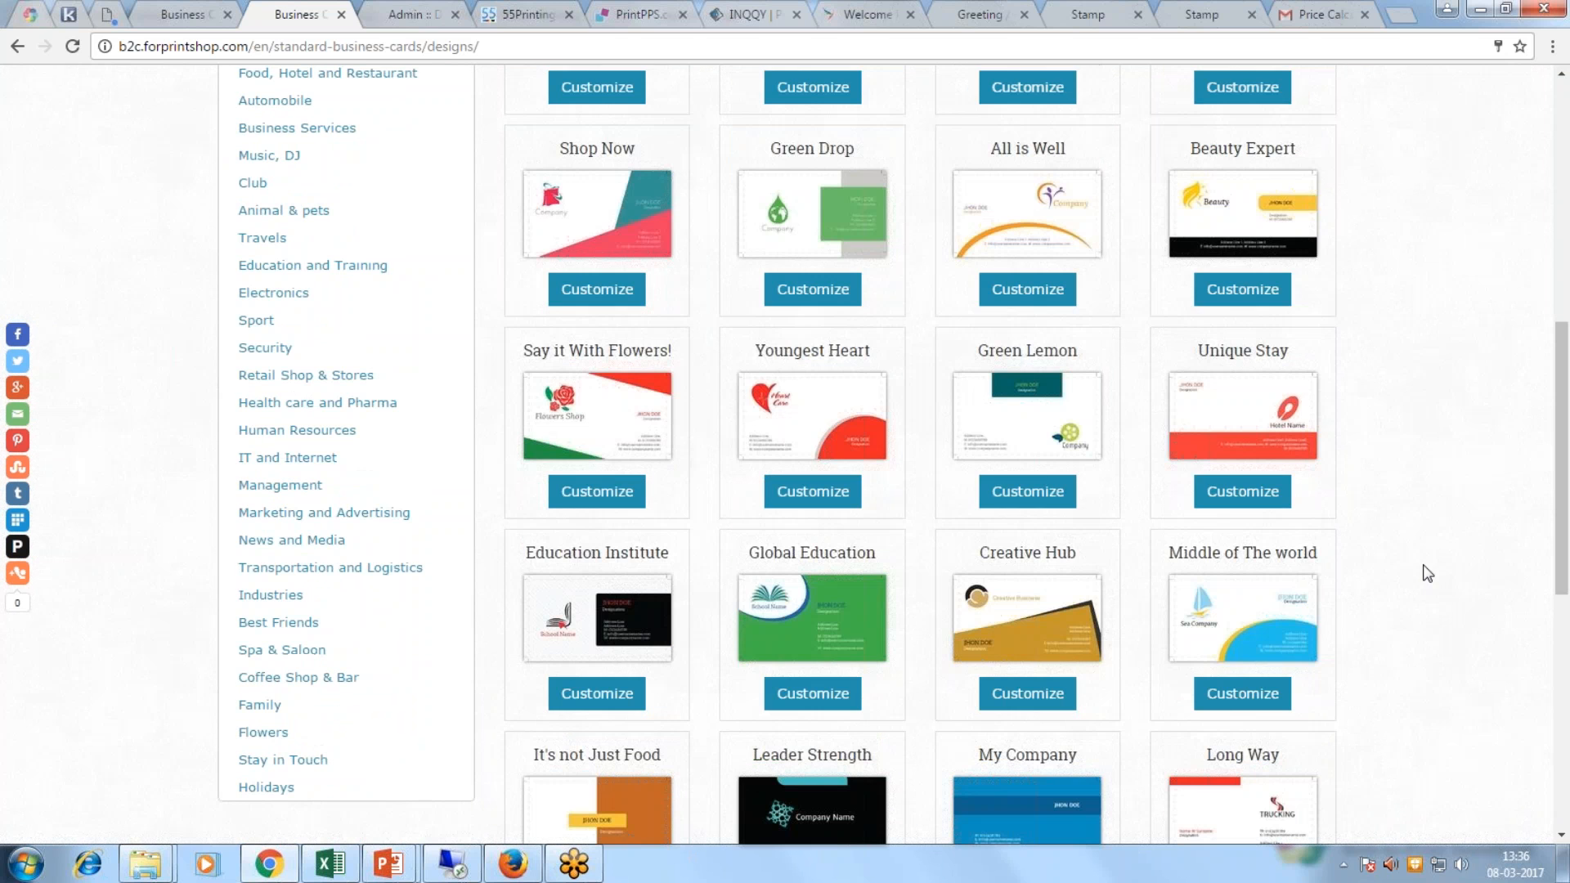
click(1047, 503)
scroll(1049, 502, down, 2)
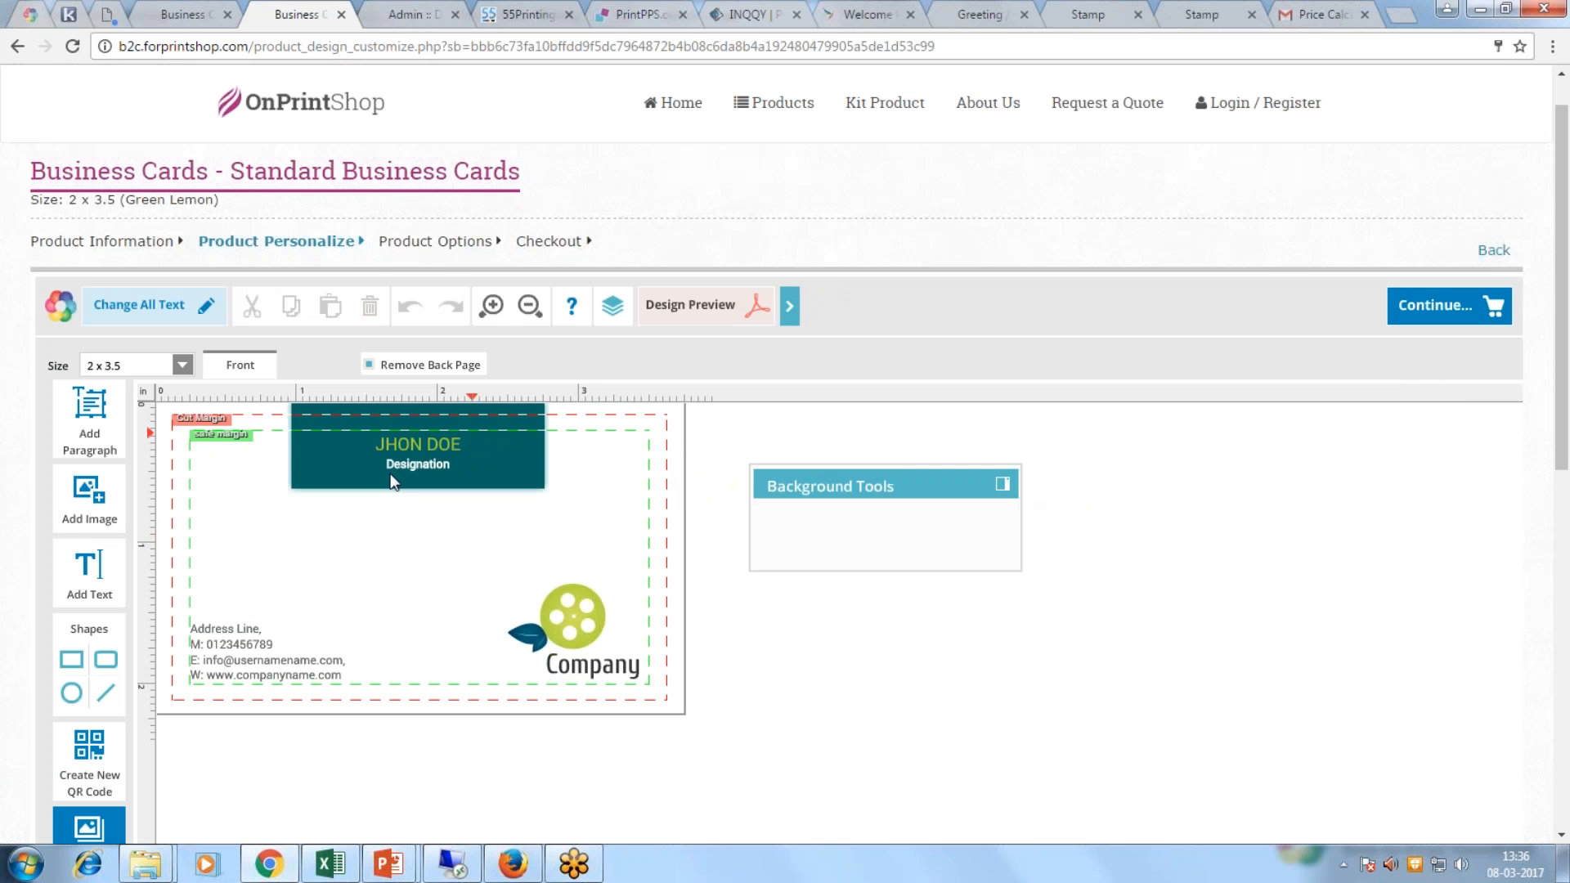
Step: Replace the name placeholder with the customer's name and Designation with 'Sr Manager'
click(431, 458)
key(ctrl+a)
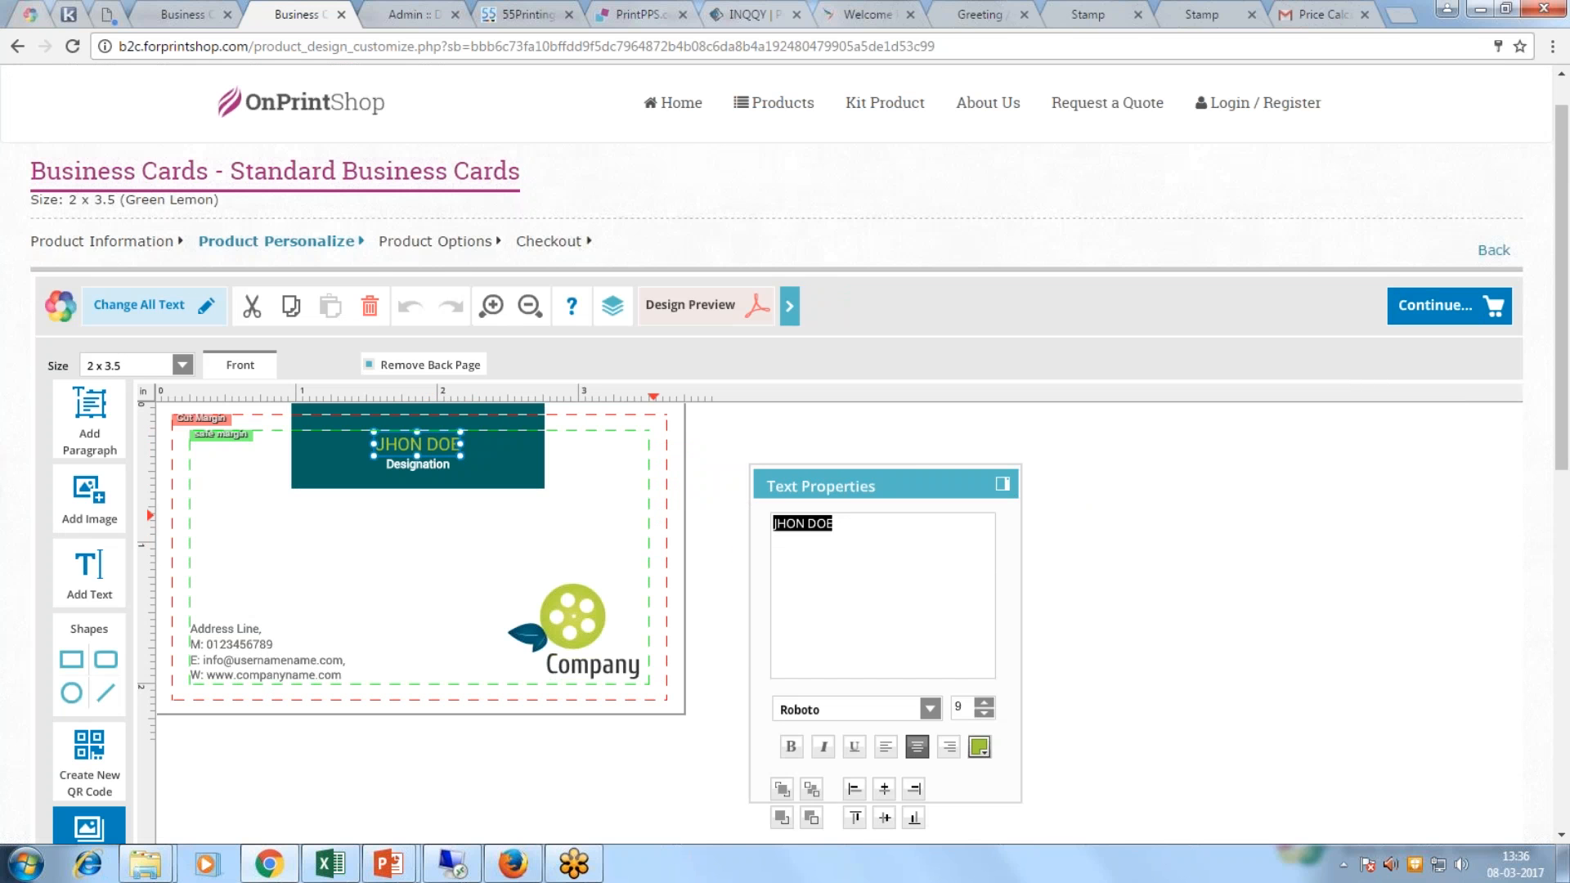
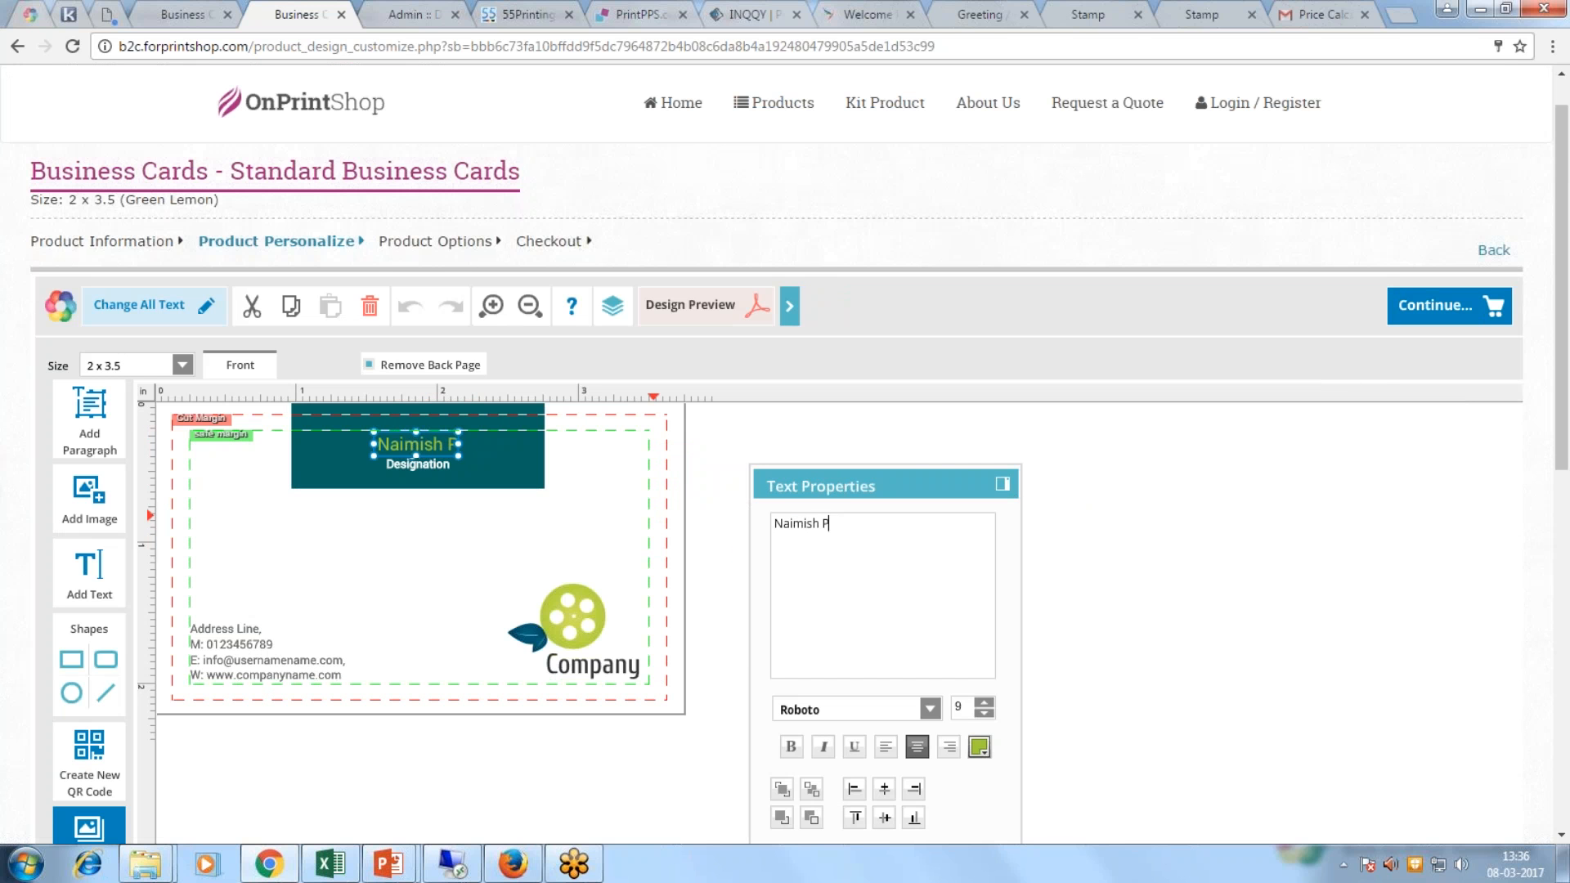
click(429, 469)
key(ctrl+a)
text(Sr Manager)
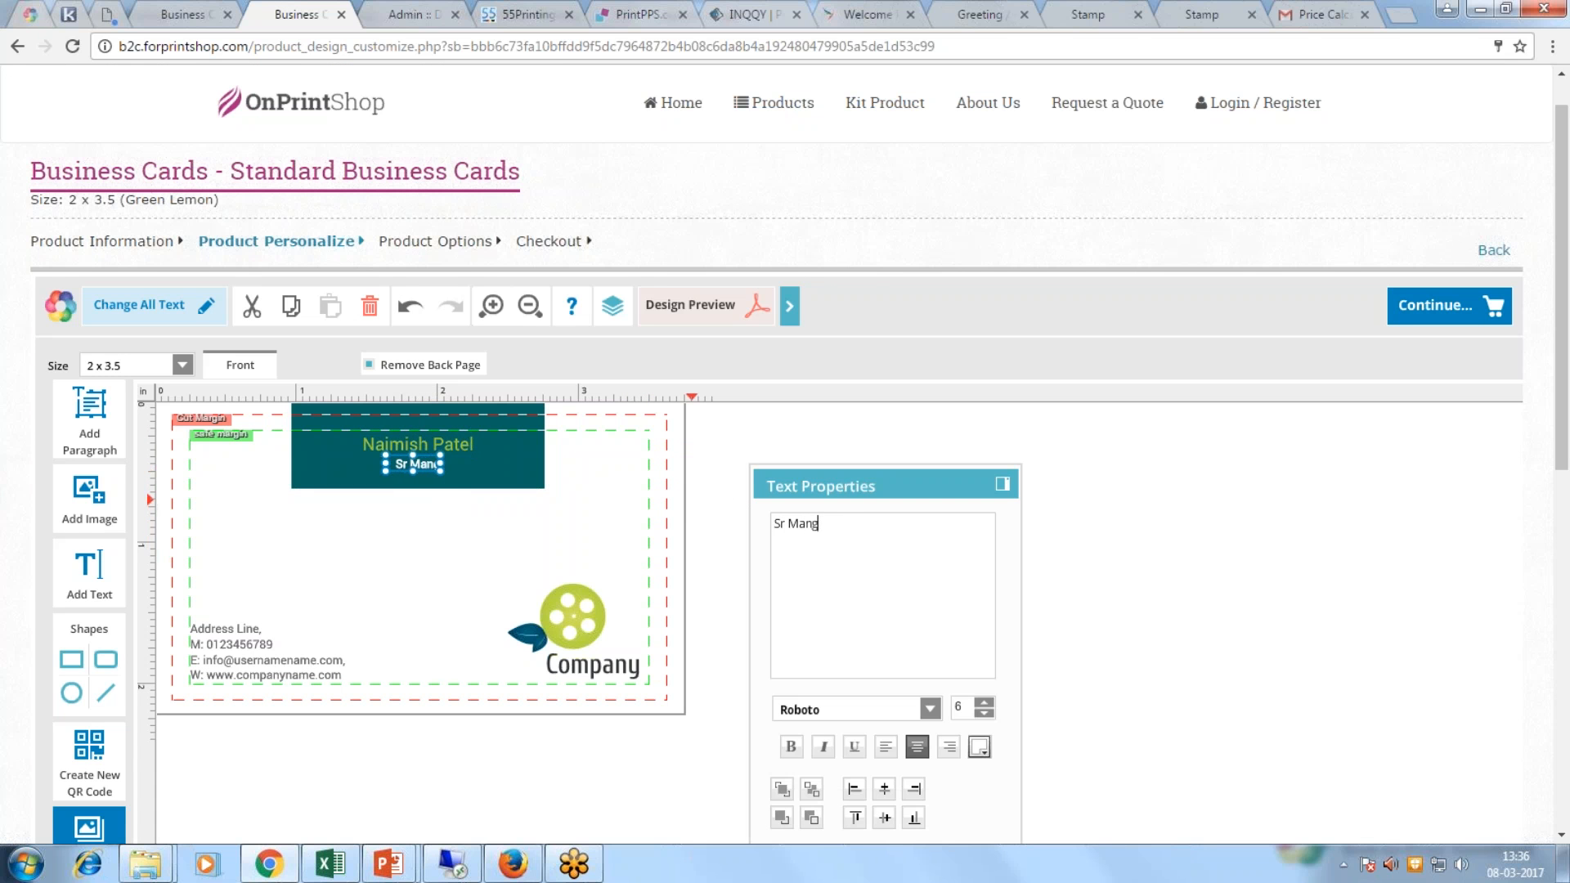
click(630, 513)
Step: Replace the Company text under the logo with 'OnPrintShop'
click(572, 615)
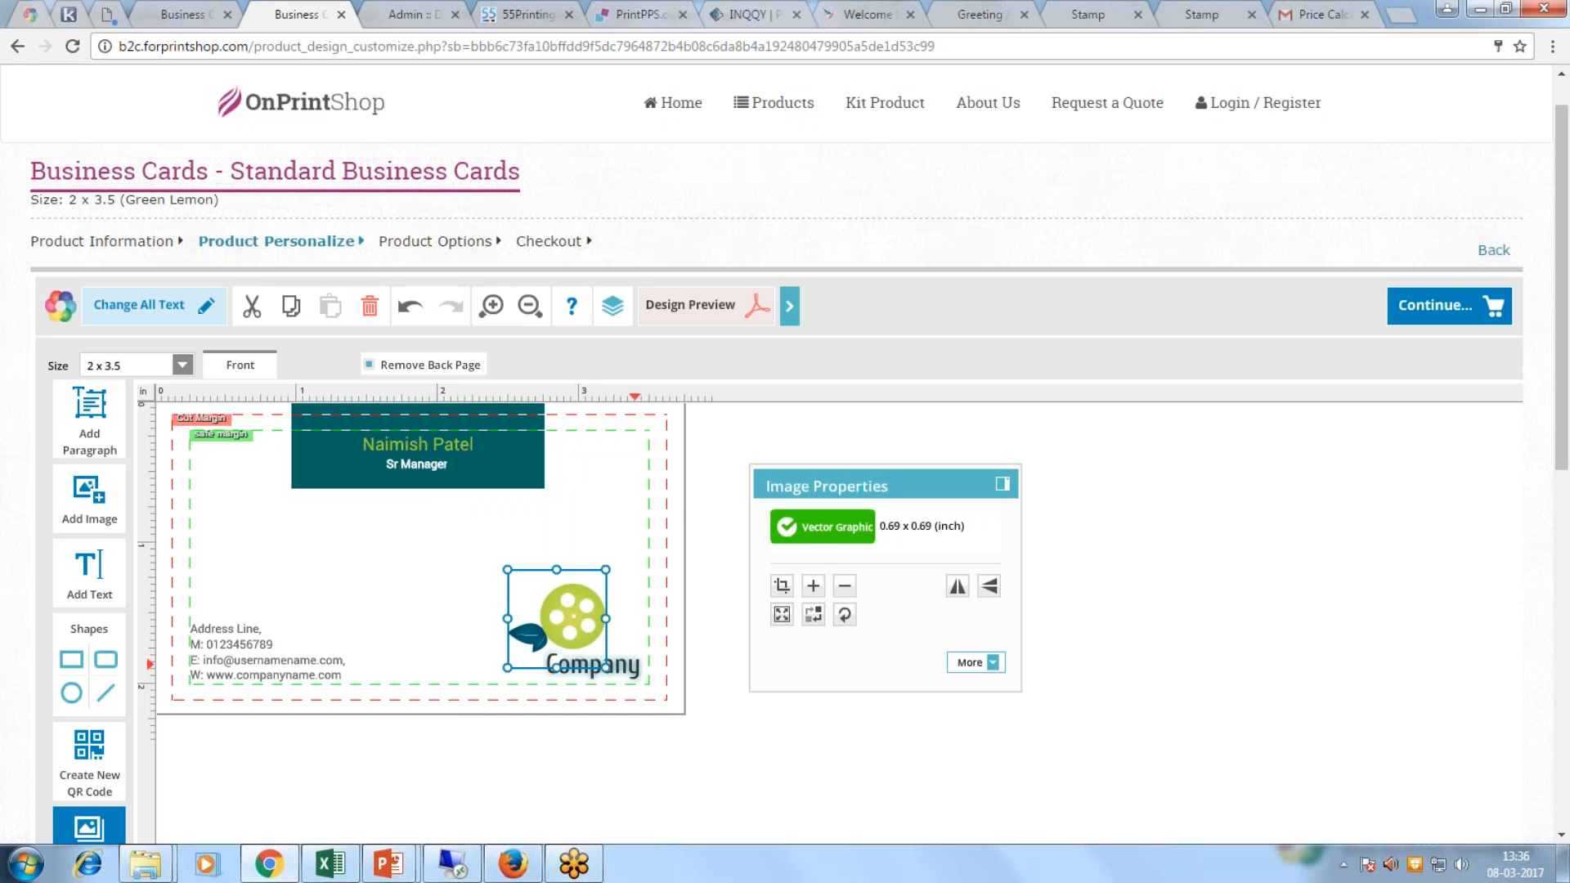
click(607, 665)
key(ctrl+a)
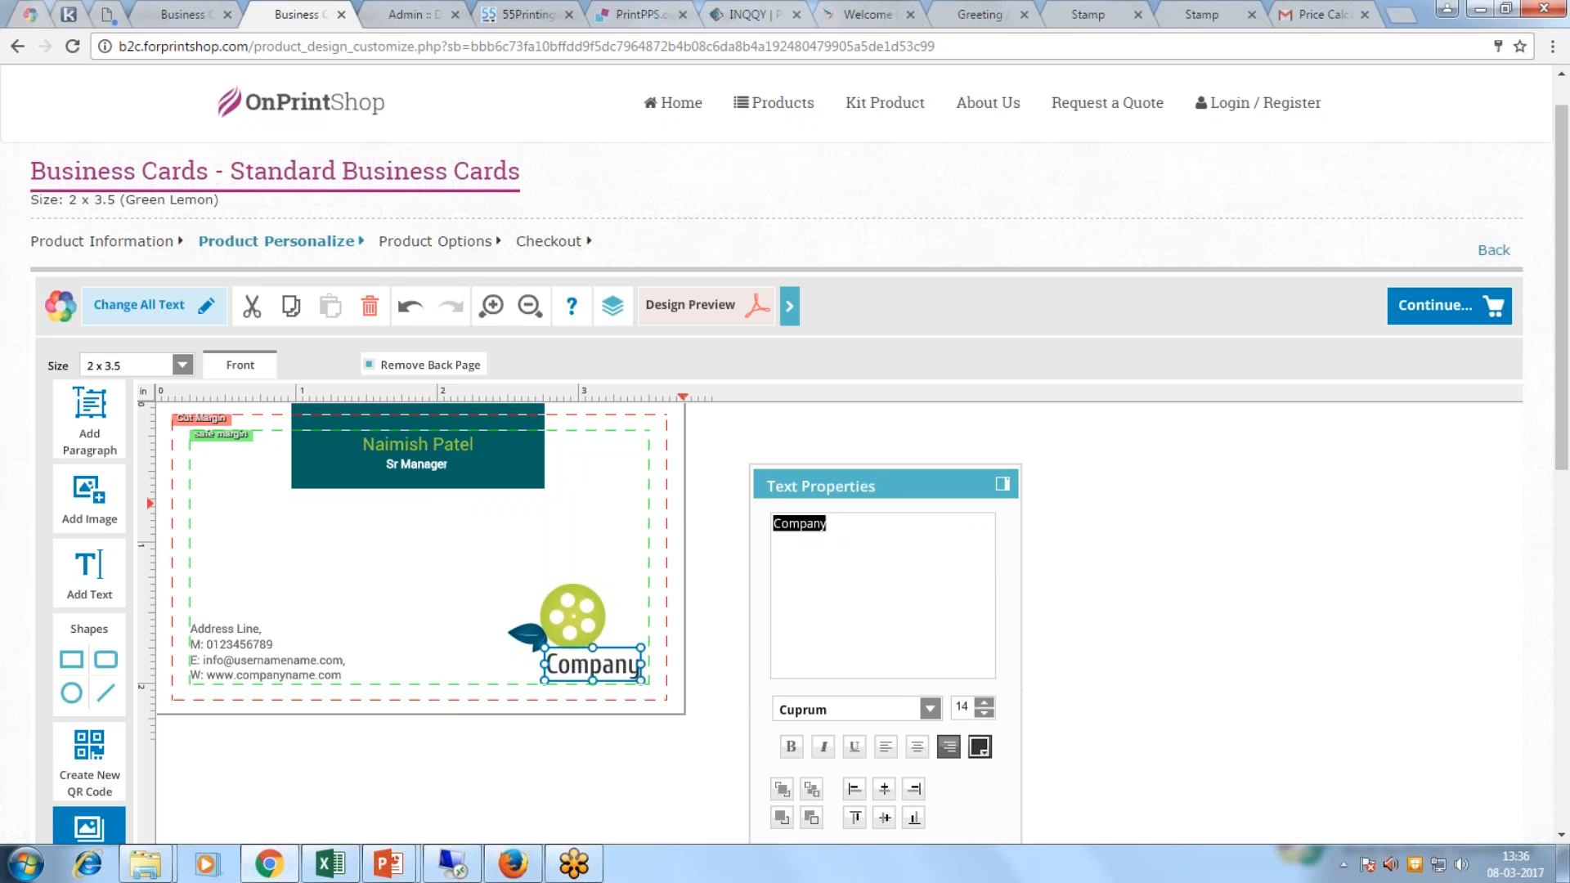
key(BackSpace)
text(OnPrintShop)
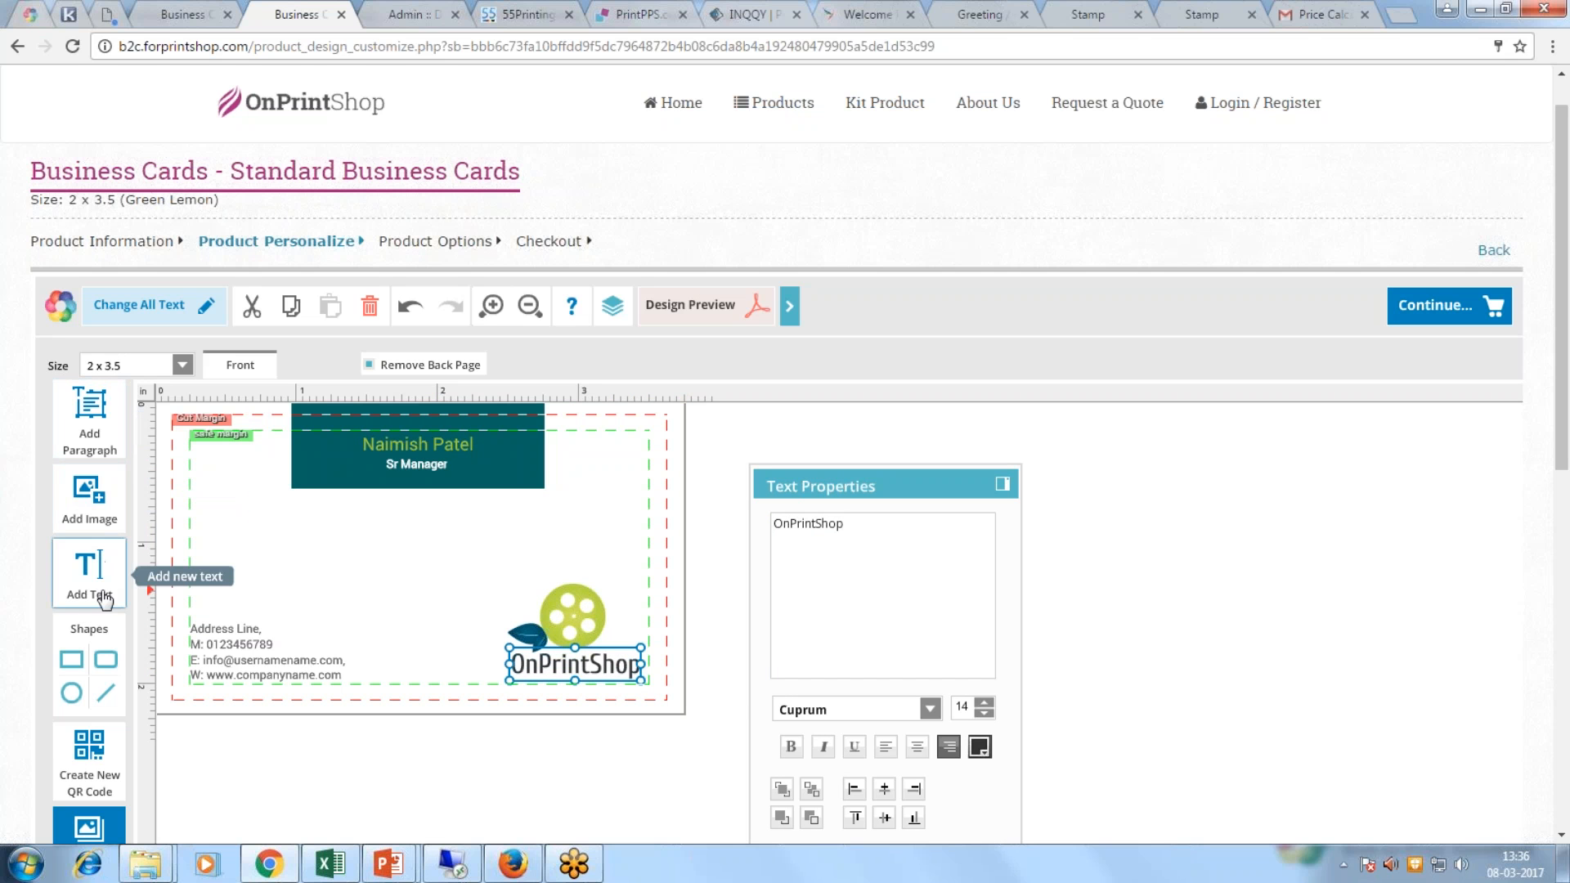
scroll(89, 613, down, 1)
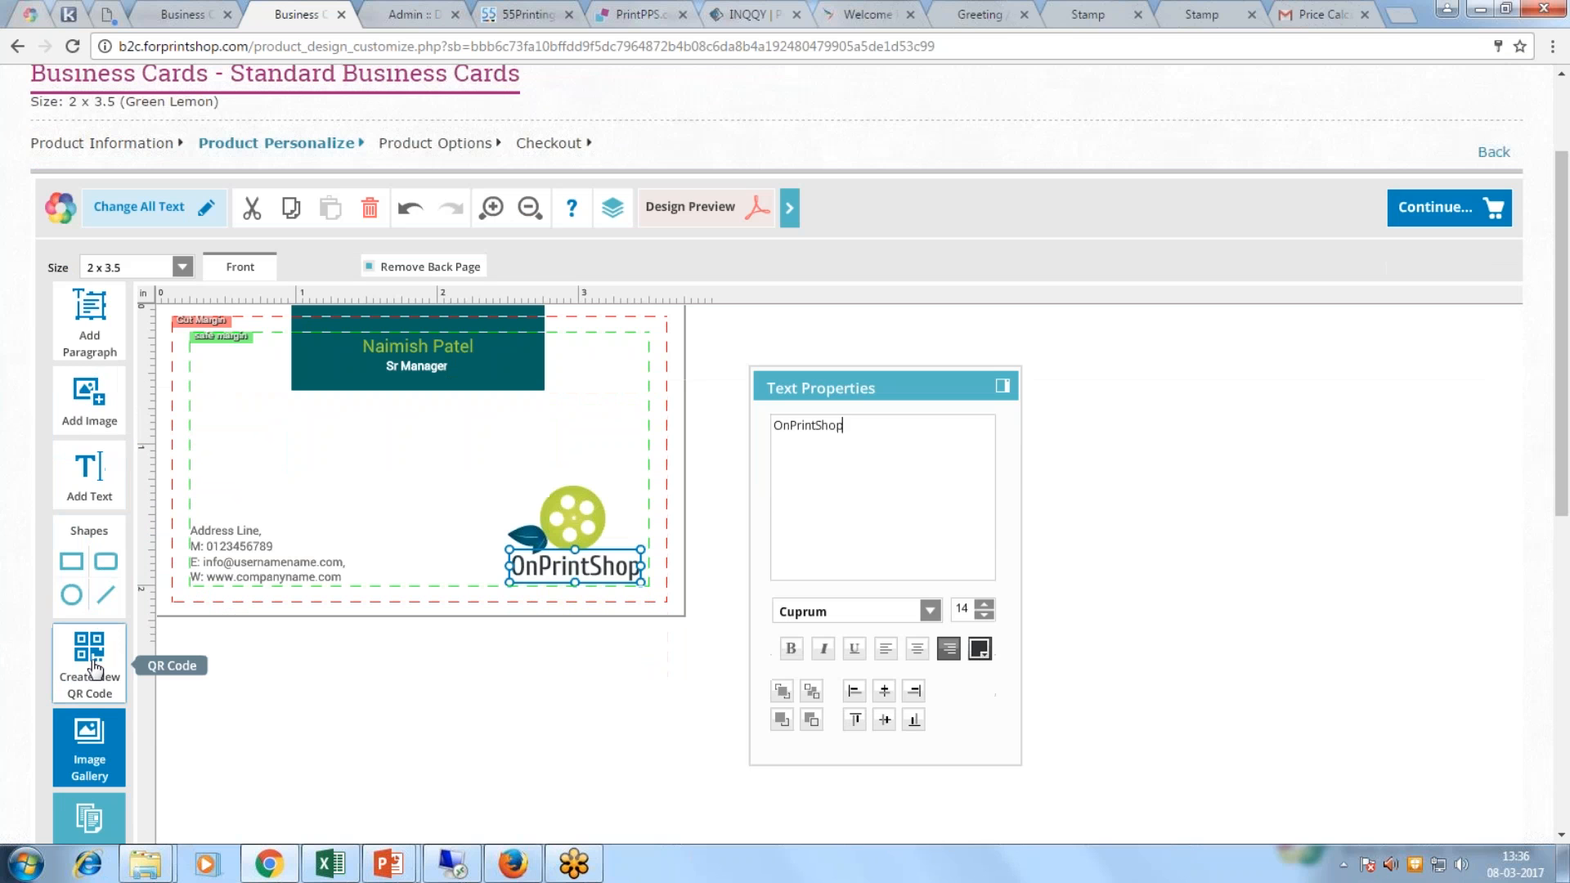
Step: Add a back page to the card and switch to editing its blank back side
click(416, 268)
click(318, 266)
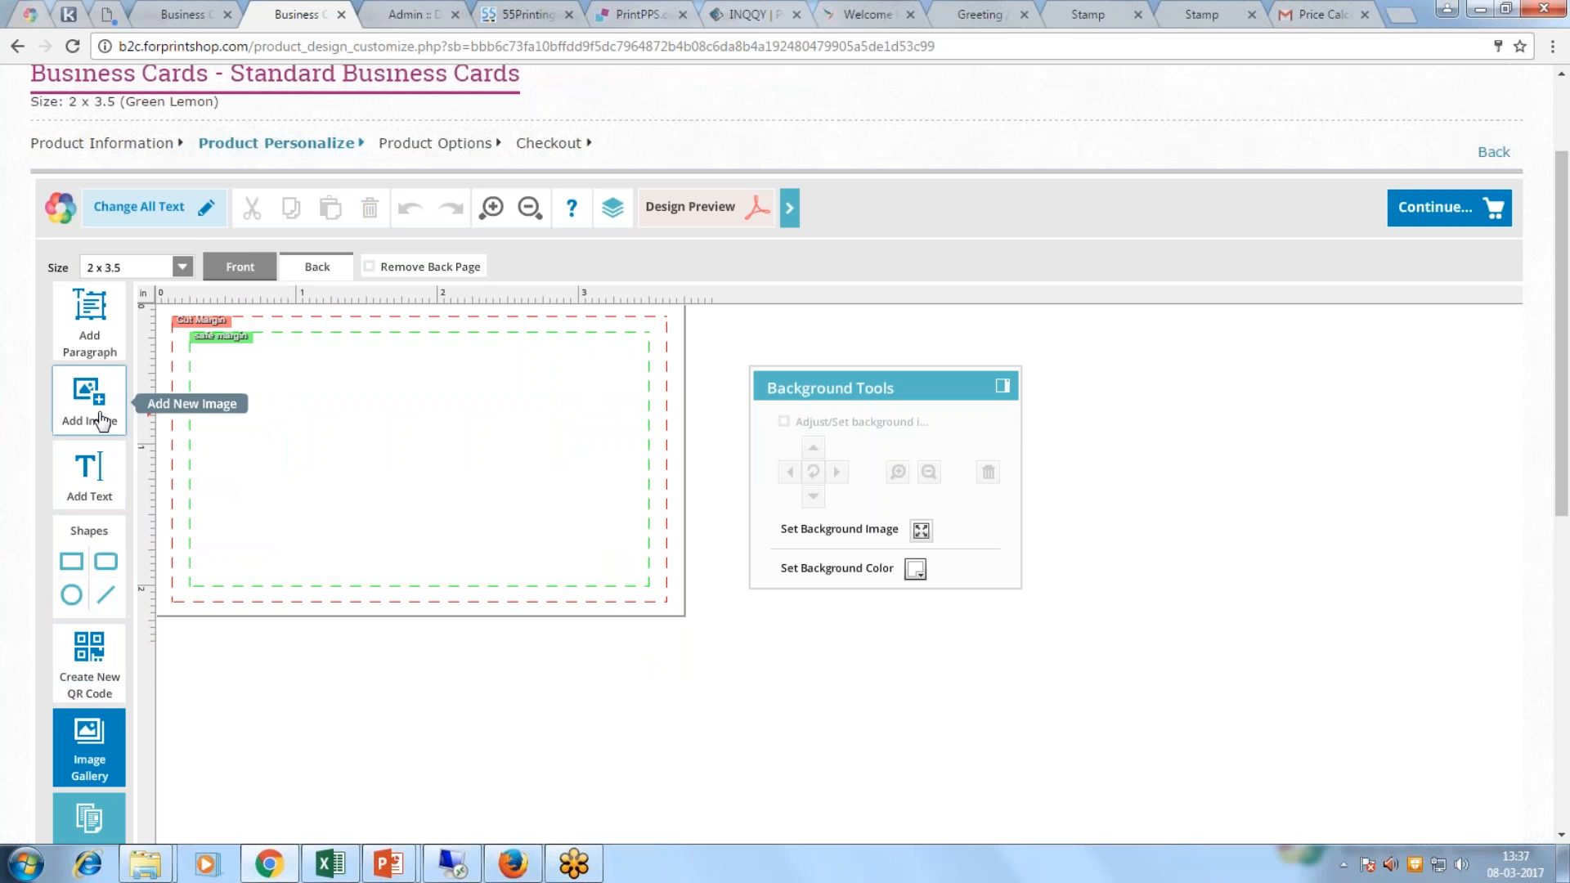
click(239, 266)
click(325, 271)
Step: Place iphone.jpg from the image gallery on the back as its full background
click(92, 413)
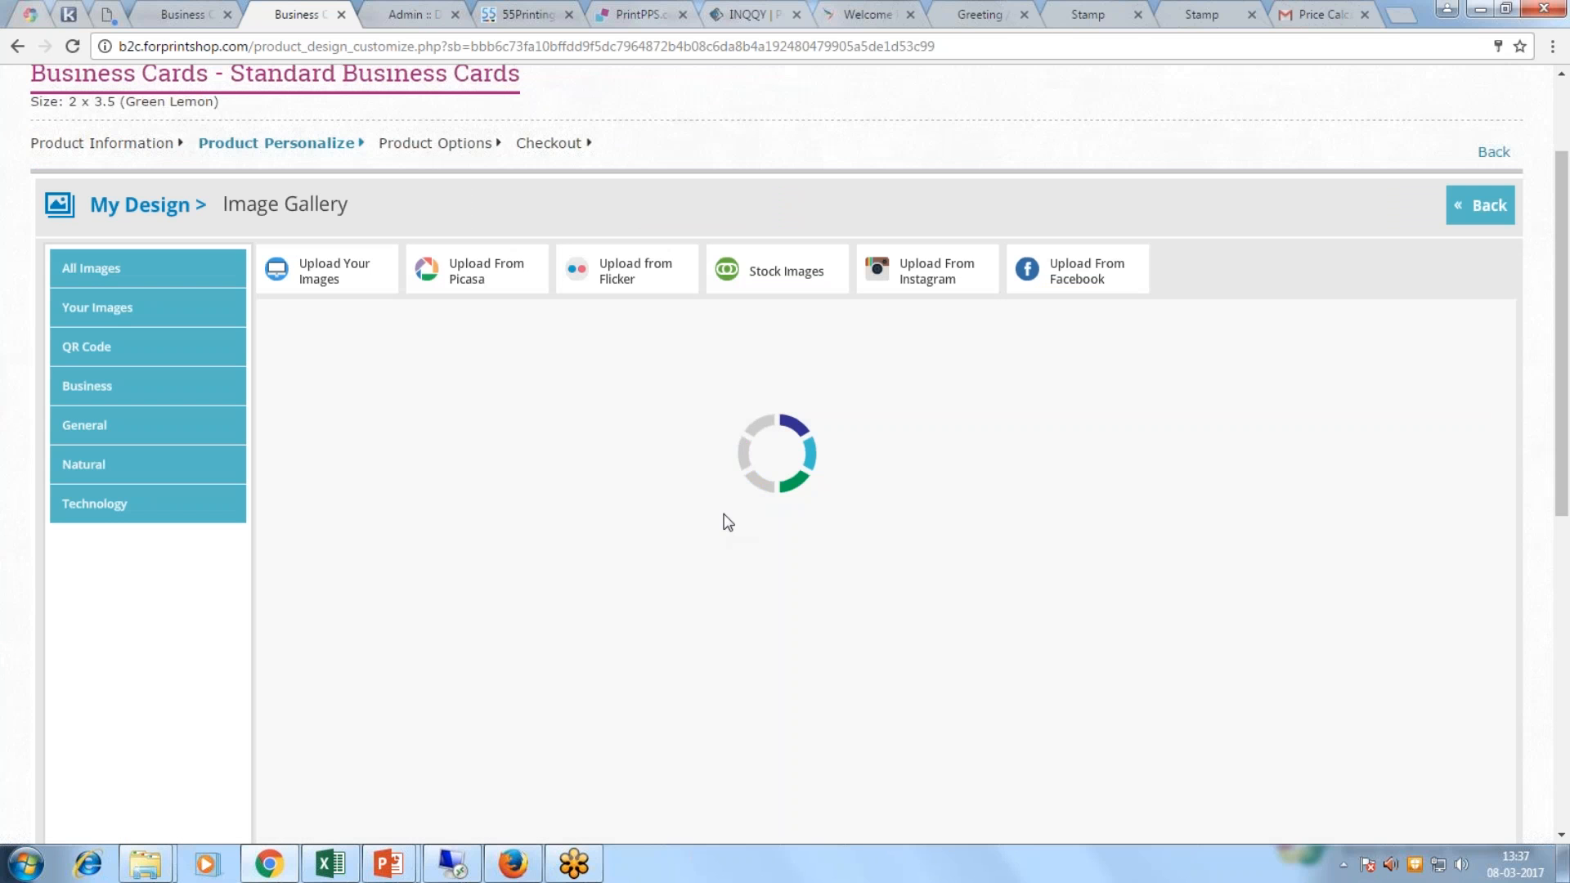
click(1105, 430)
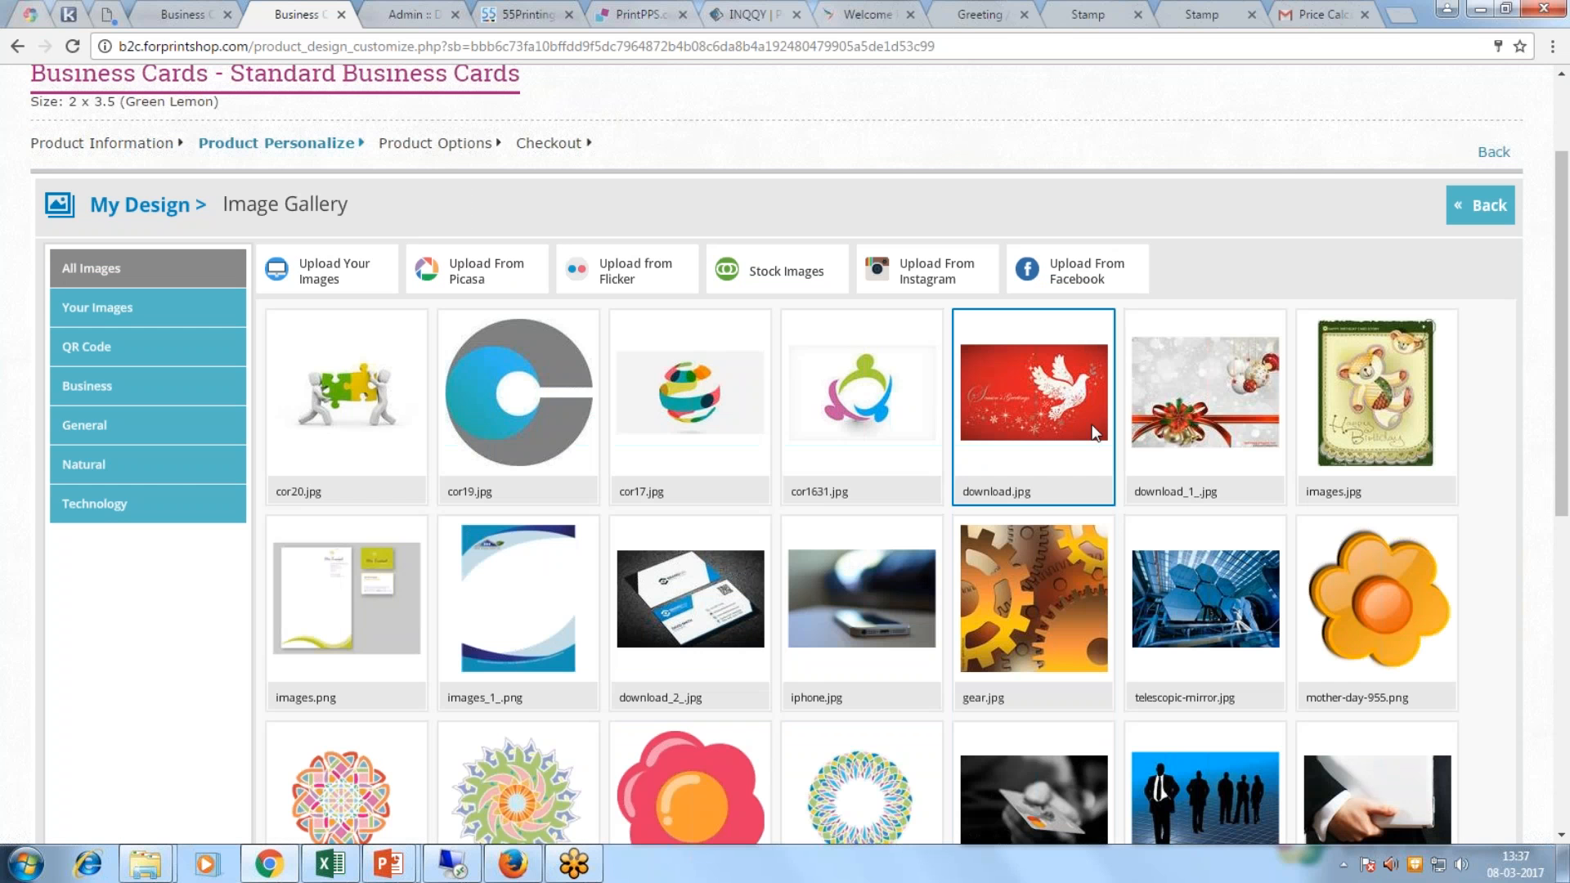
click(862, 597)
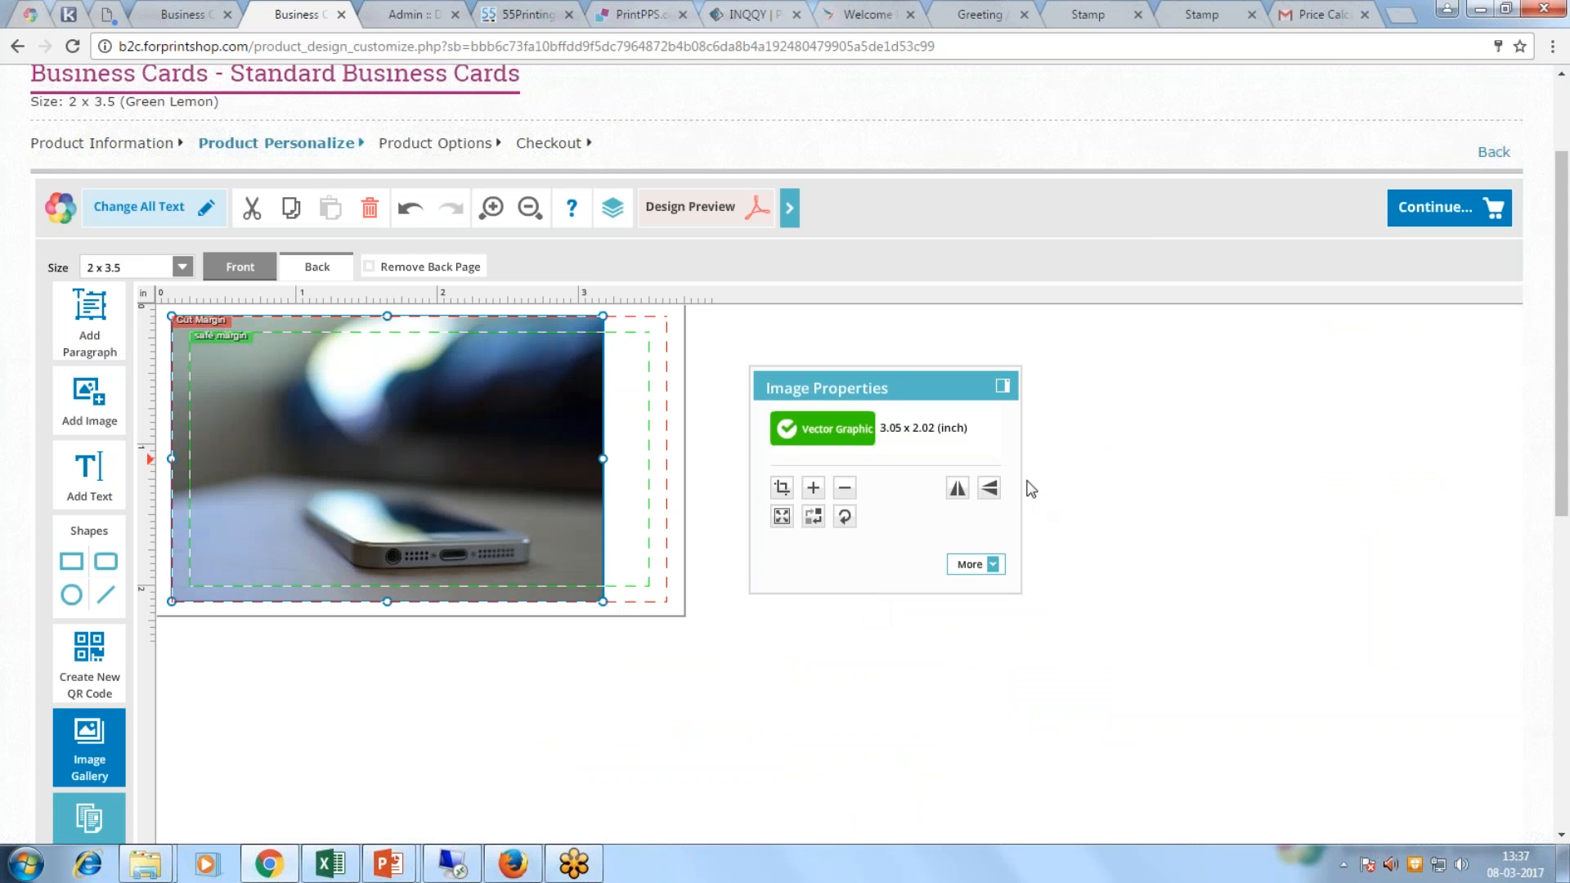
click(785, 518)
click(247, 264)
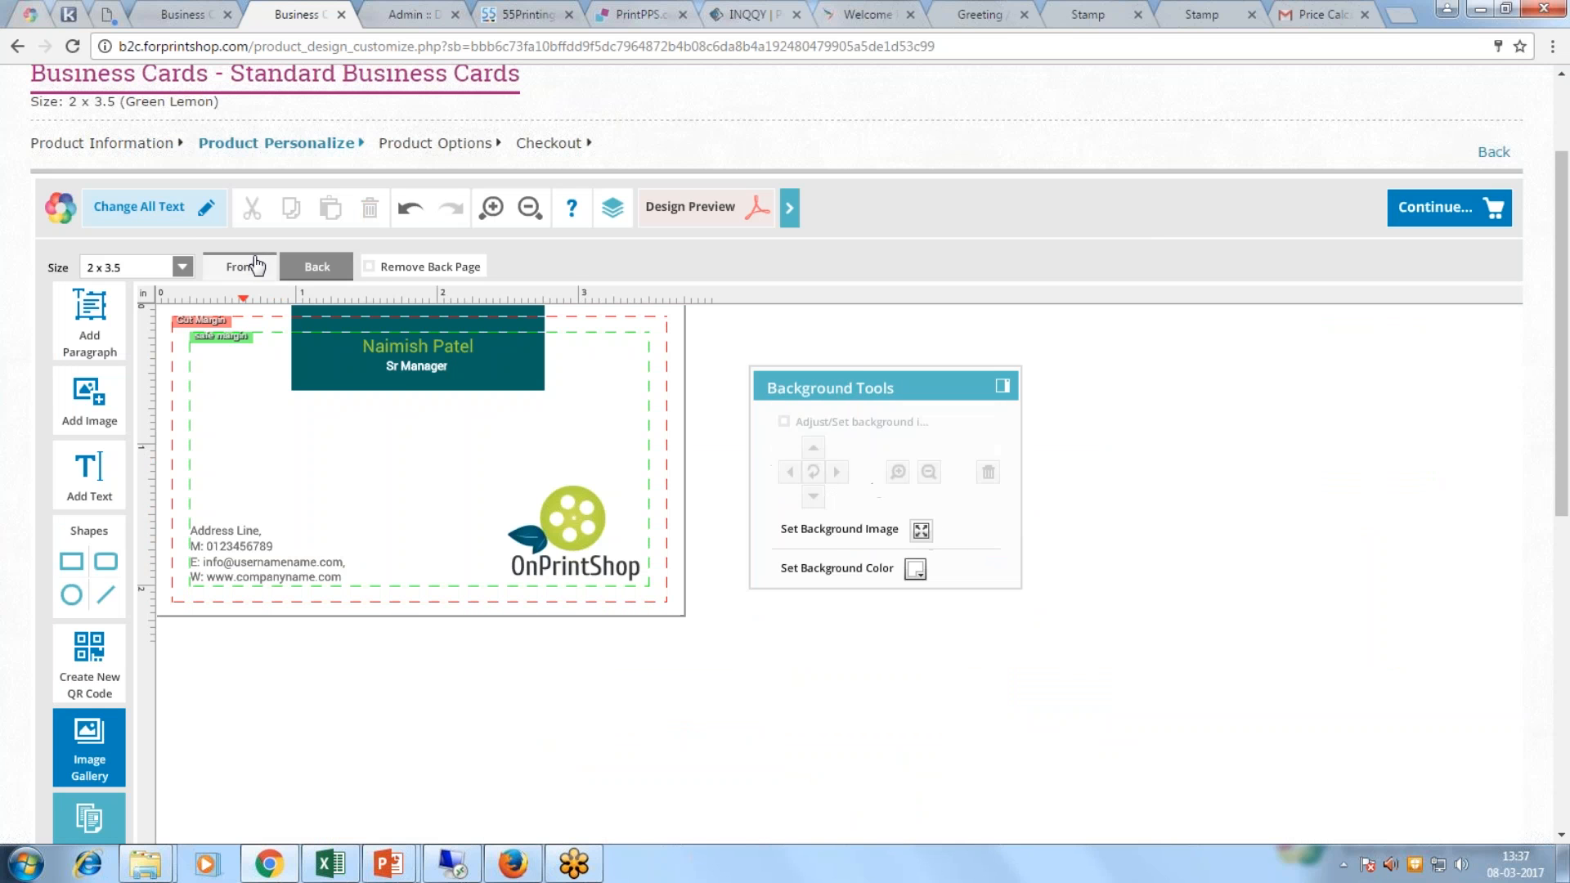
click(307, 272)
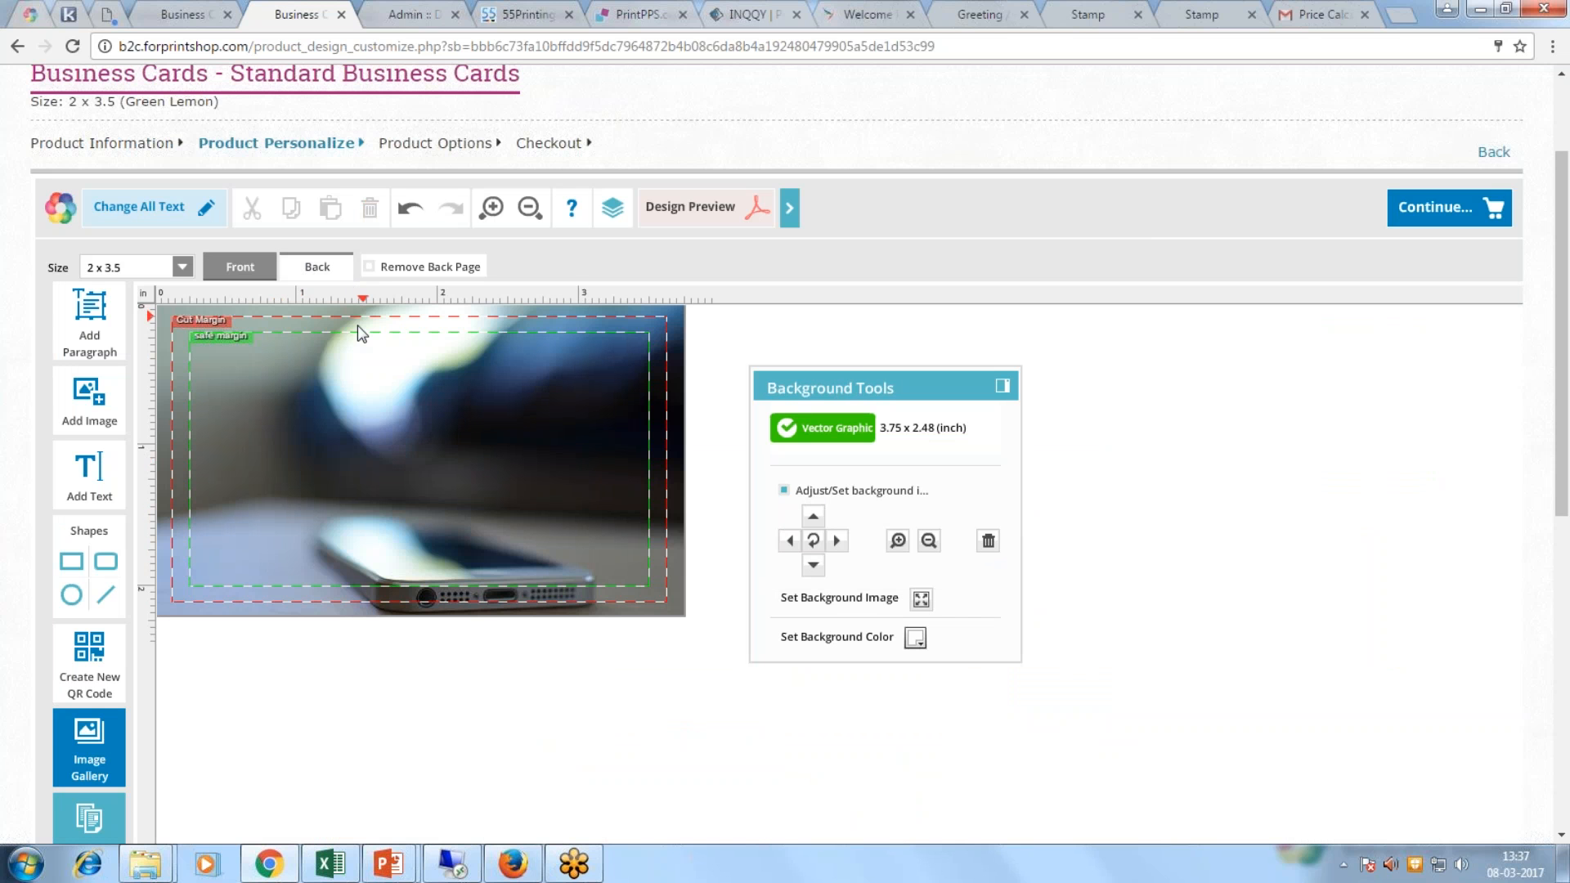
click(240, 267)
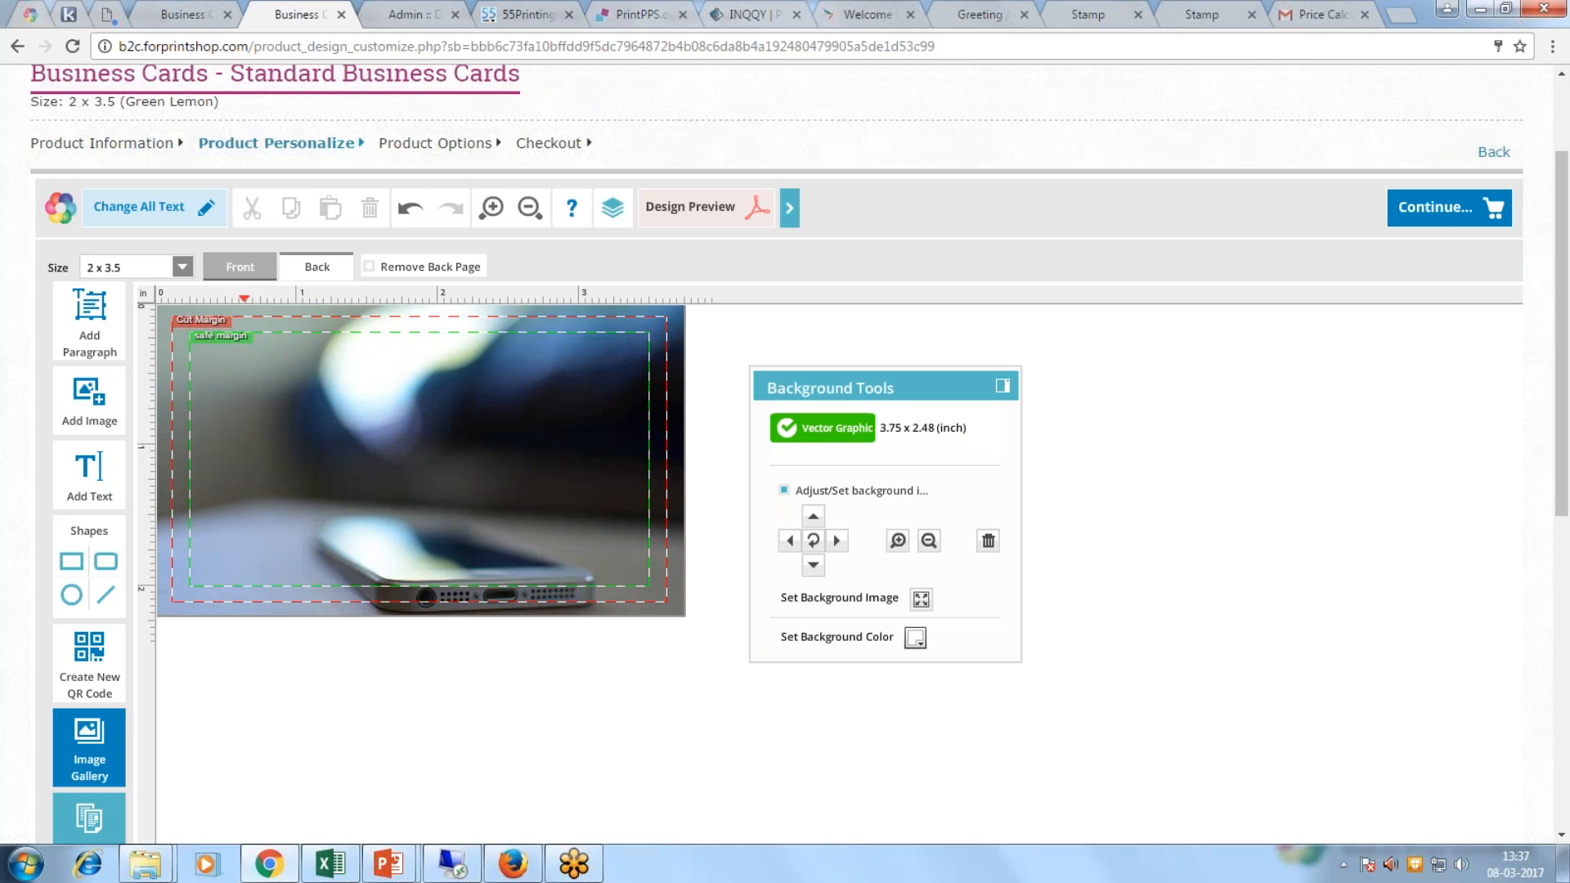
Step: Keep the design name 20170308, then pick 100 GSM paper and Trim finishing
click(1432, 210)
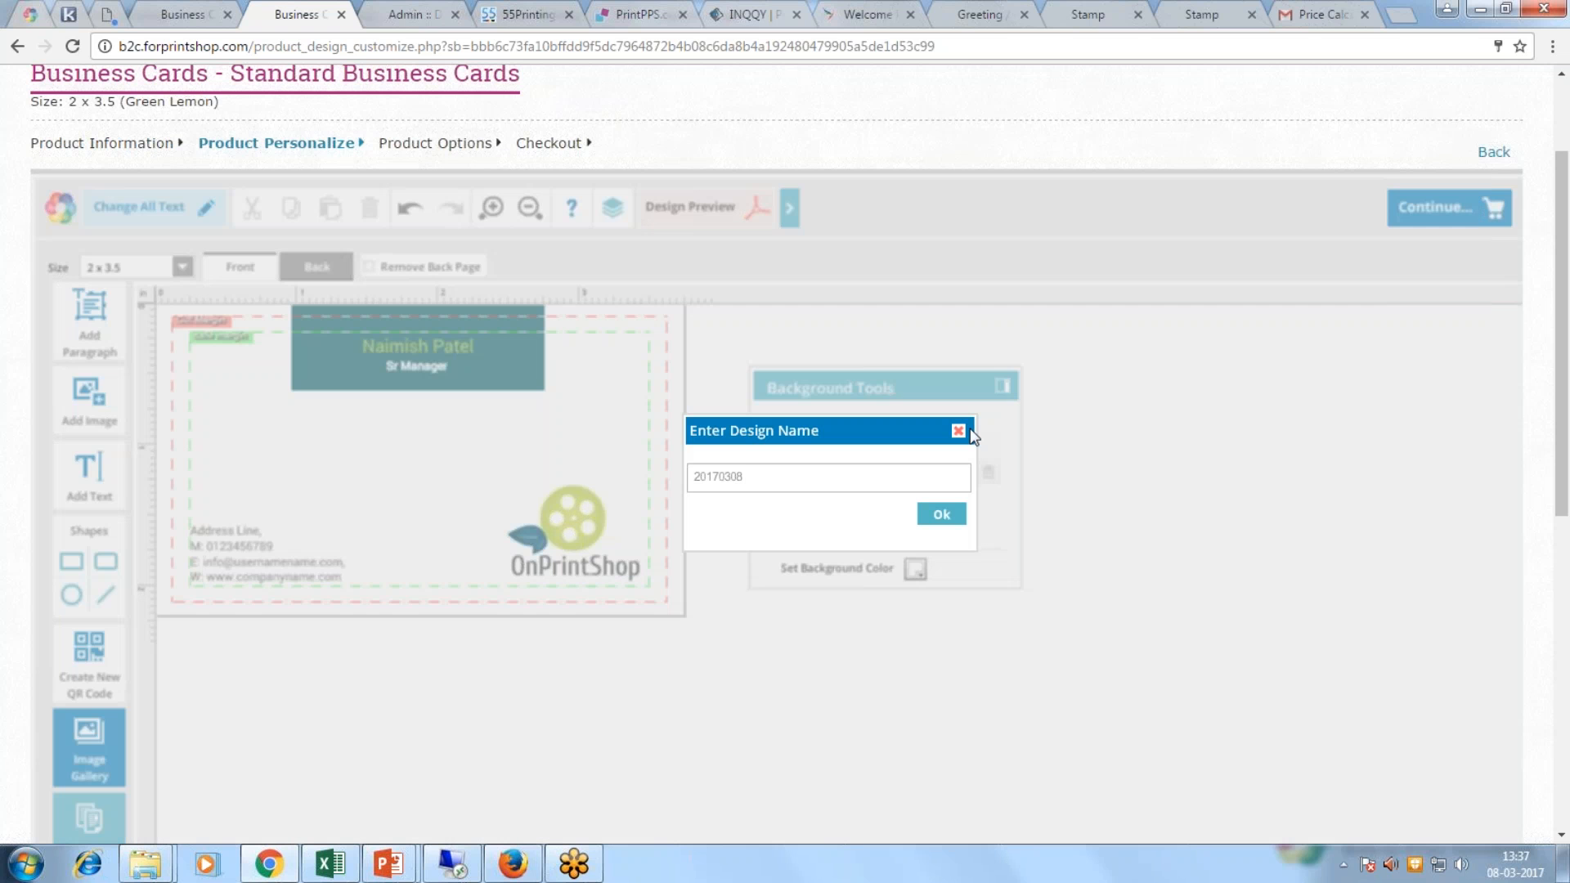
click(962, 431)
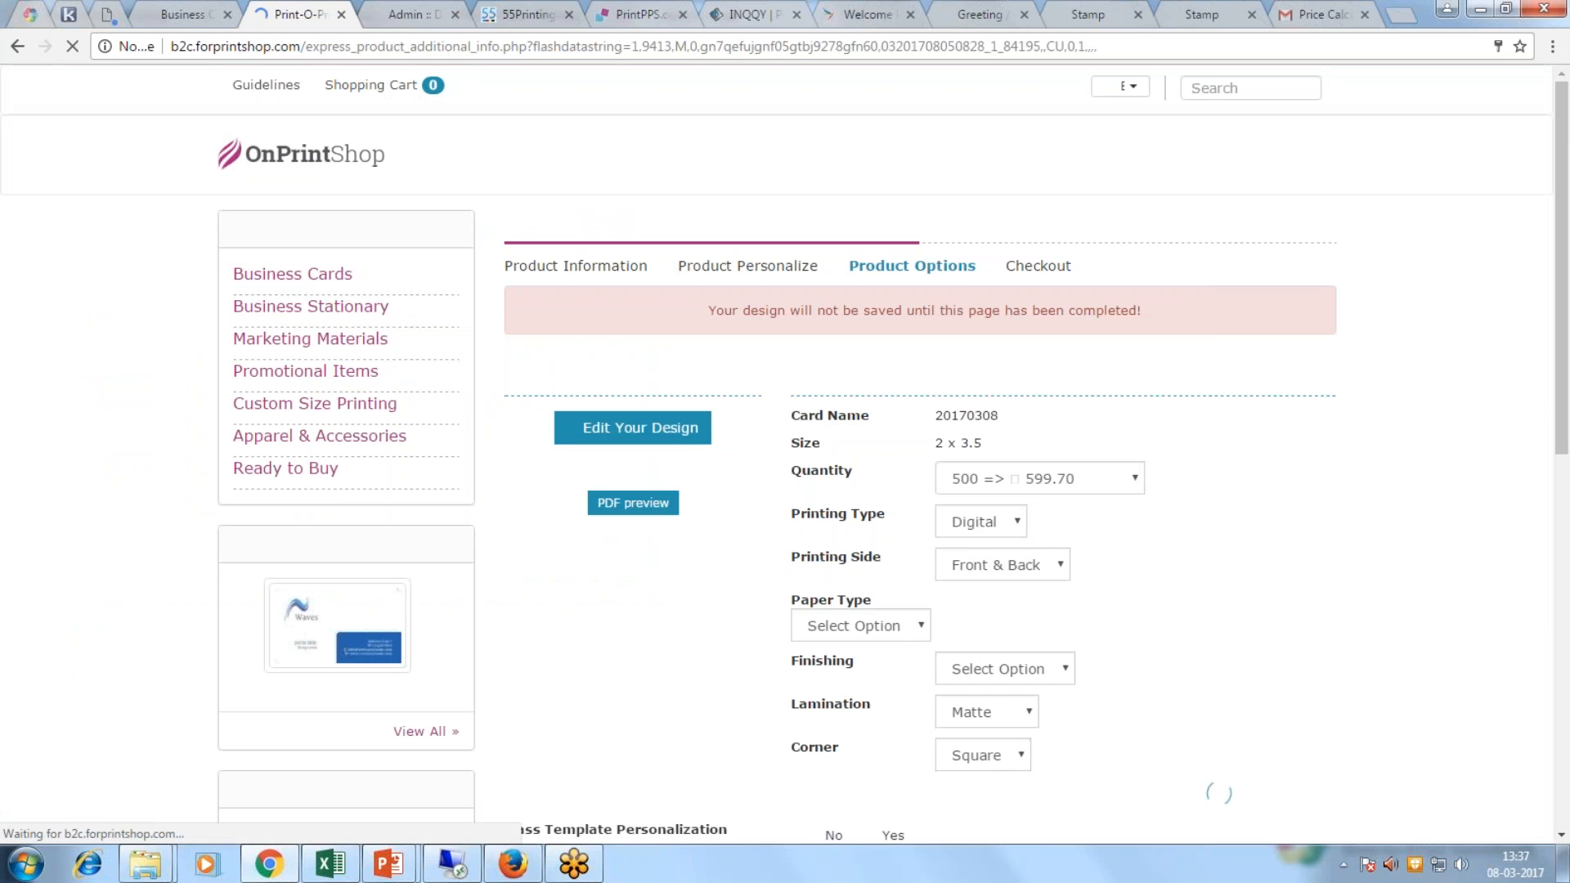
scroll(906, 521, down, 1)
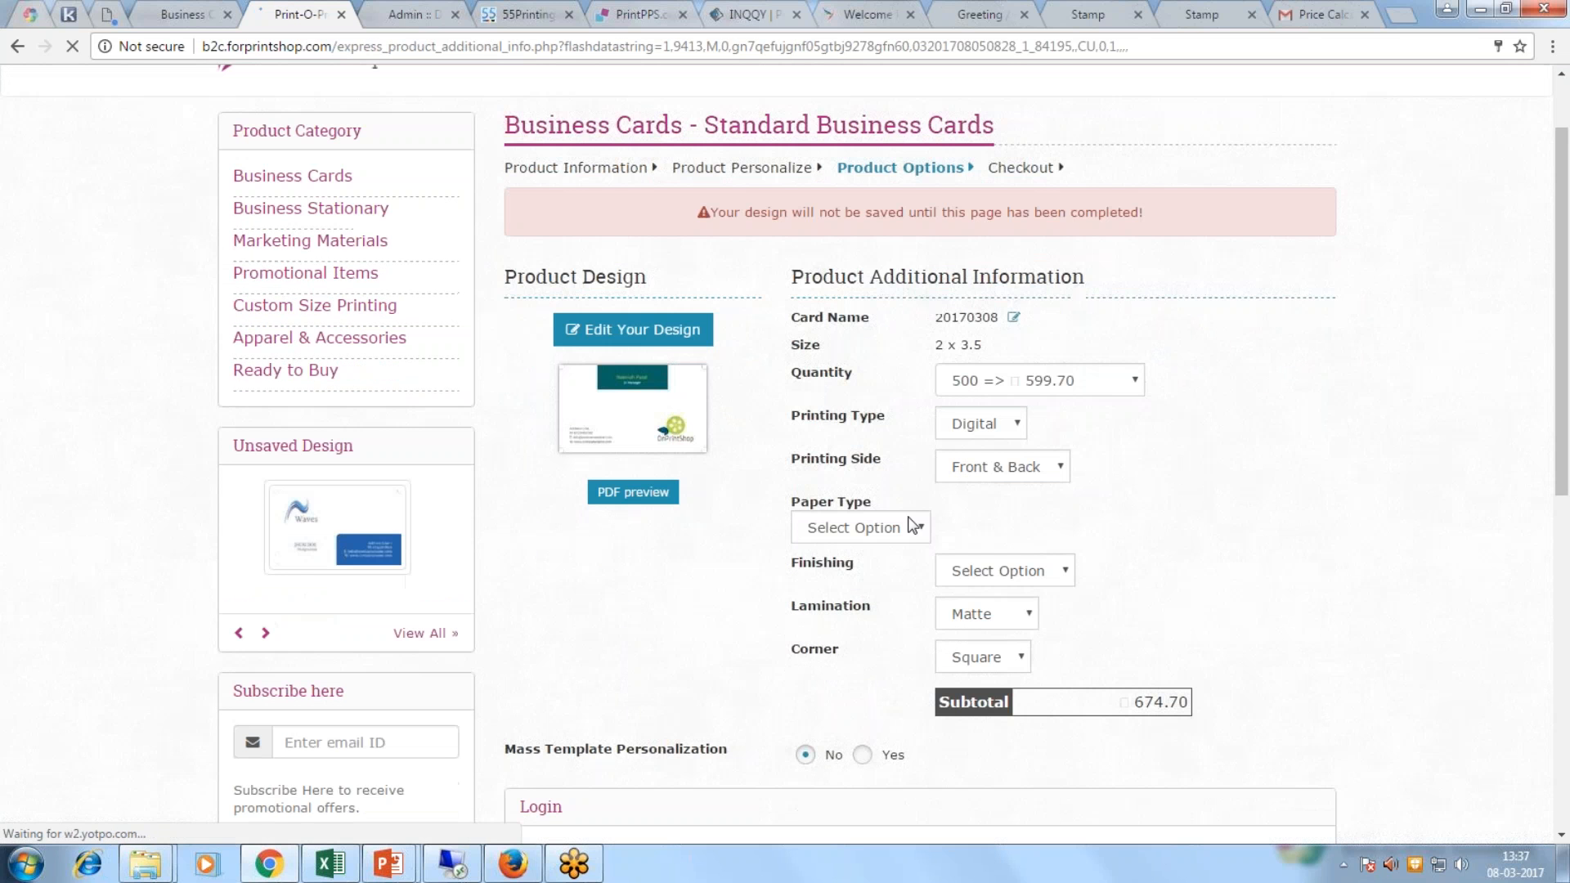
click(906, 525)
click(873, 572)
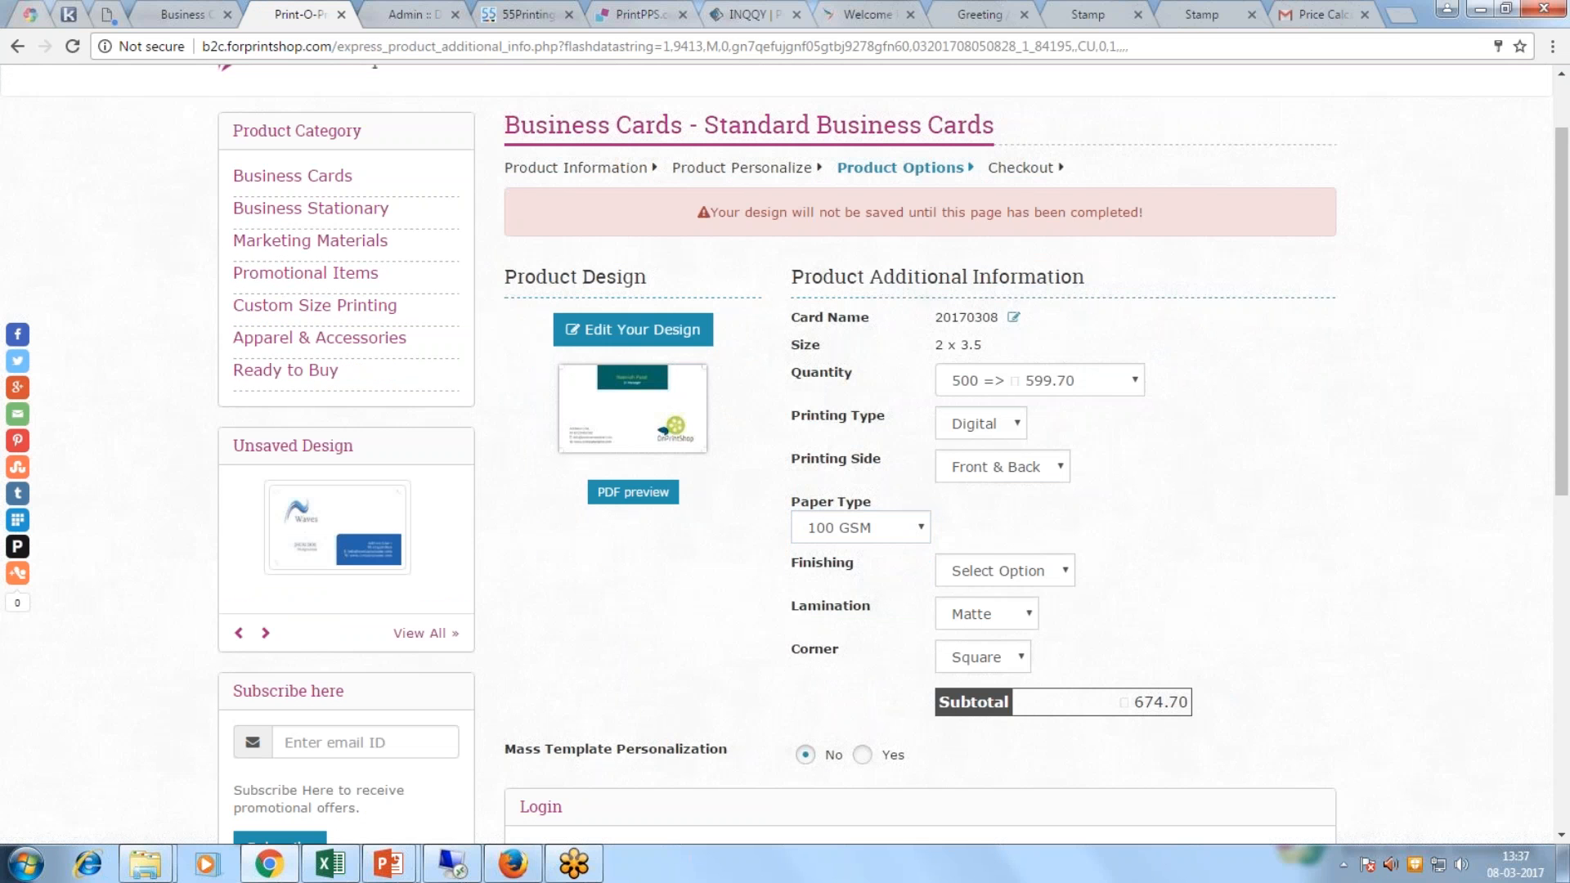
click(1051, 571)
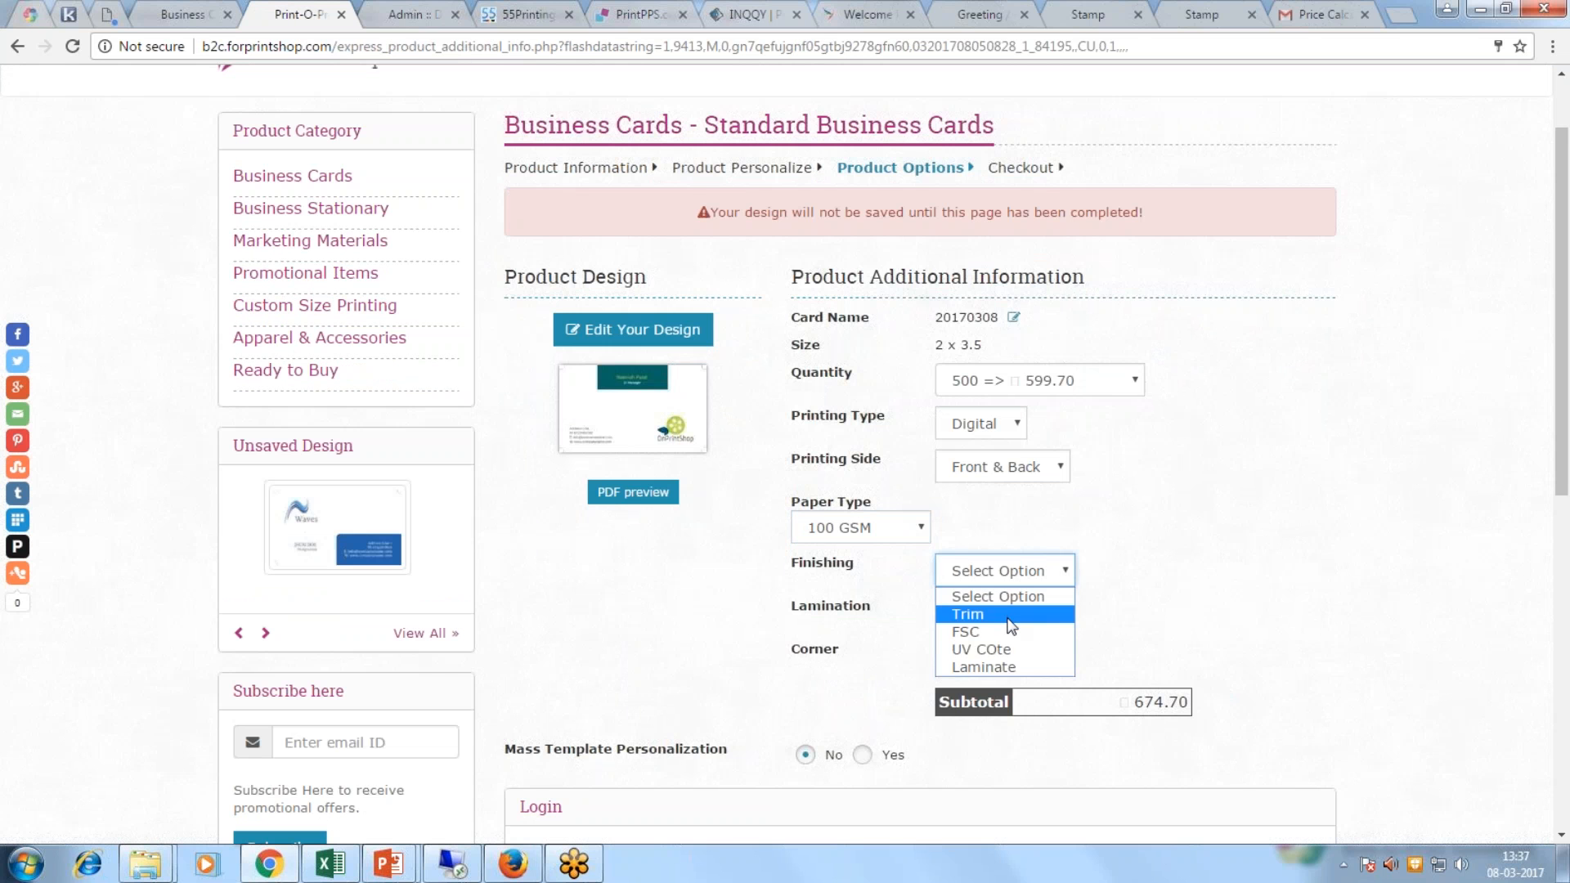
click(1009, 619)
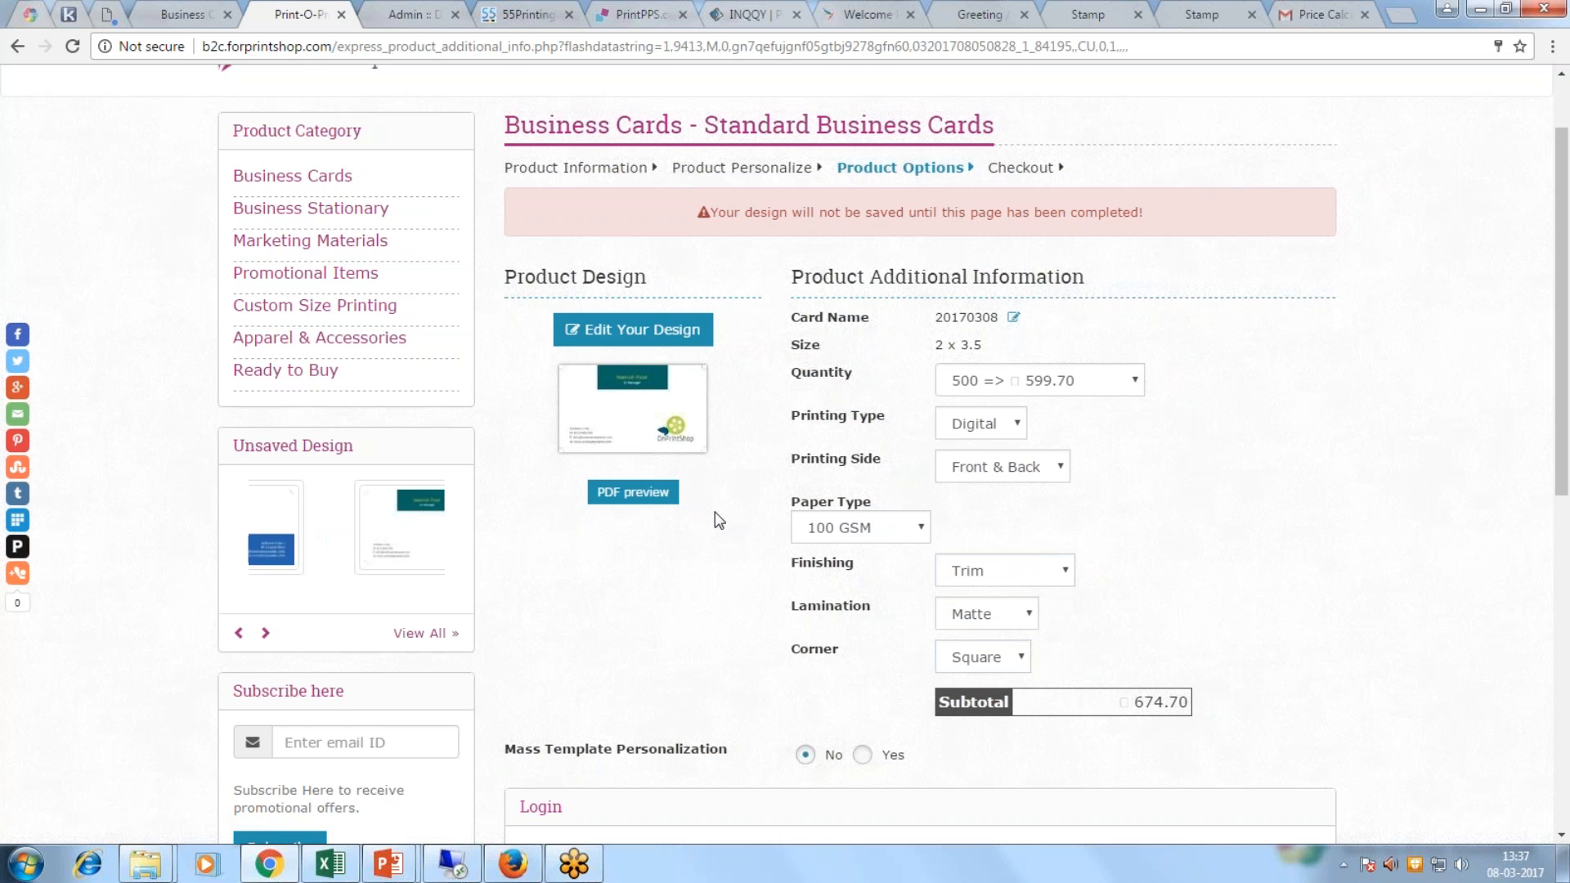
scroll(715, 515, down, 1)
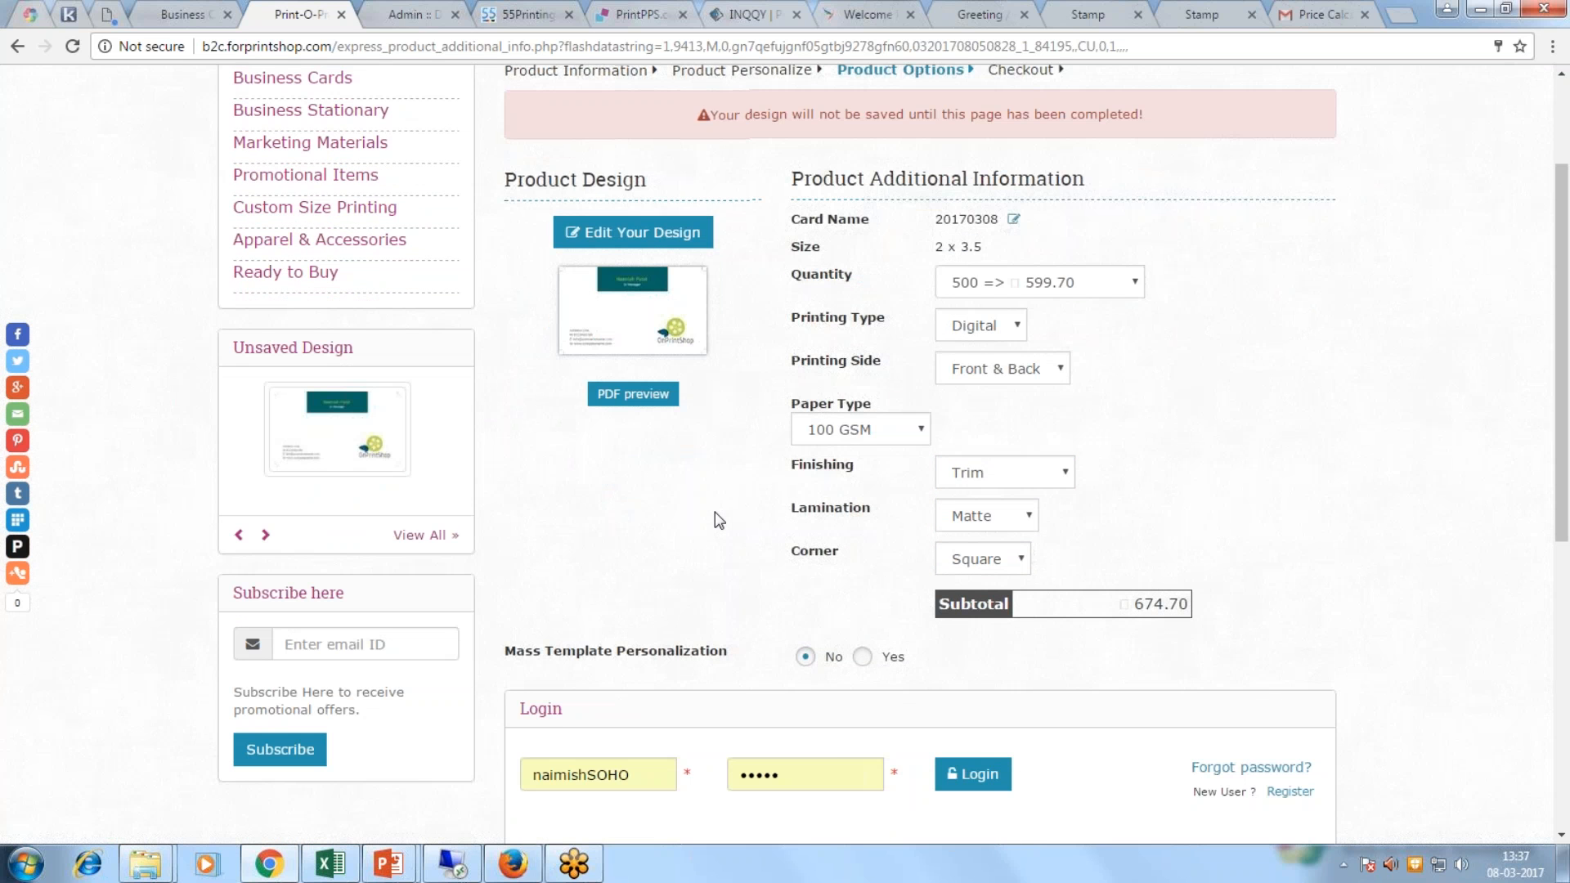
Step: Look over the login options, briefly visiting the new customer registration page before returning
scroll(715, 512, up, 2)
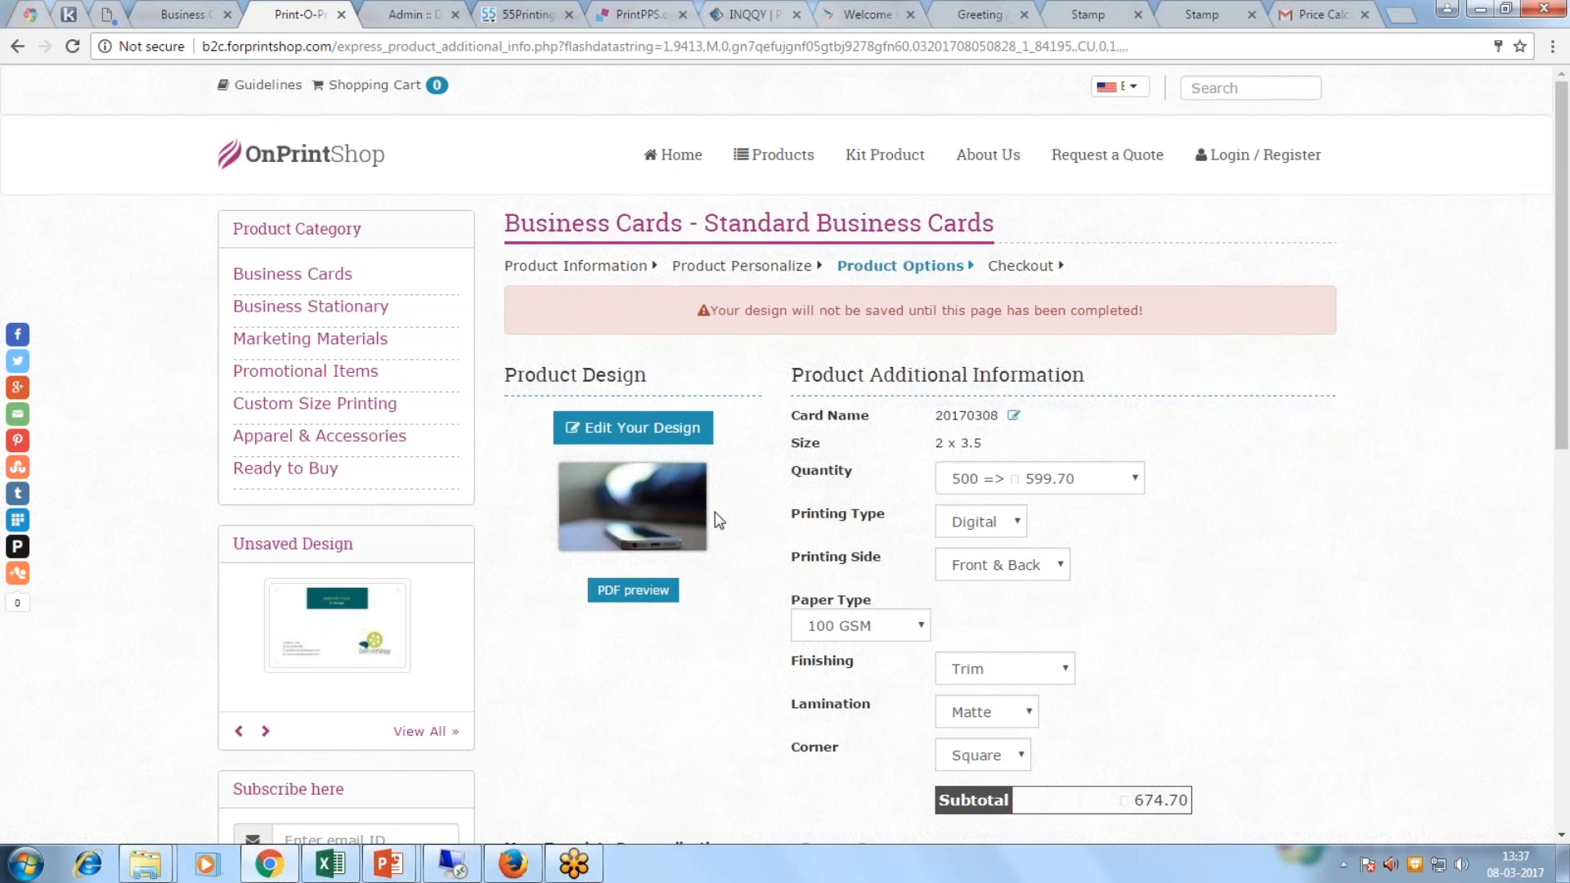
scroll(714, 512, down, 2)
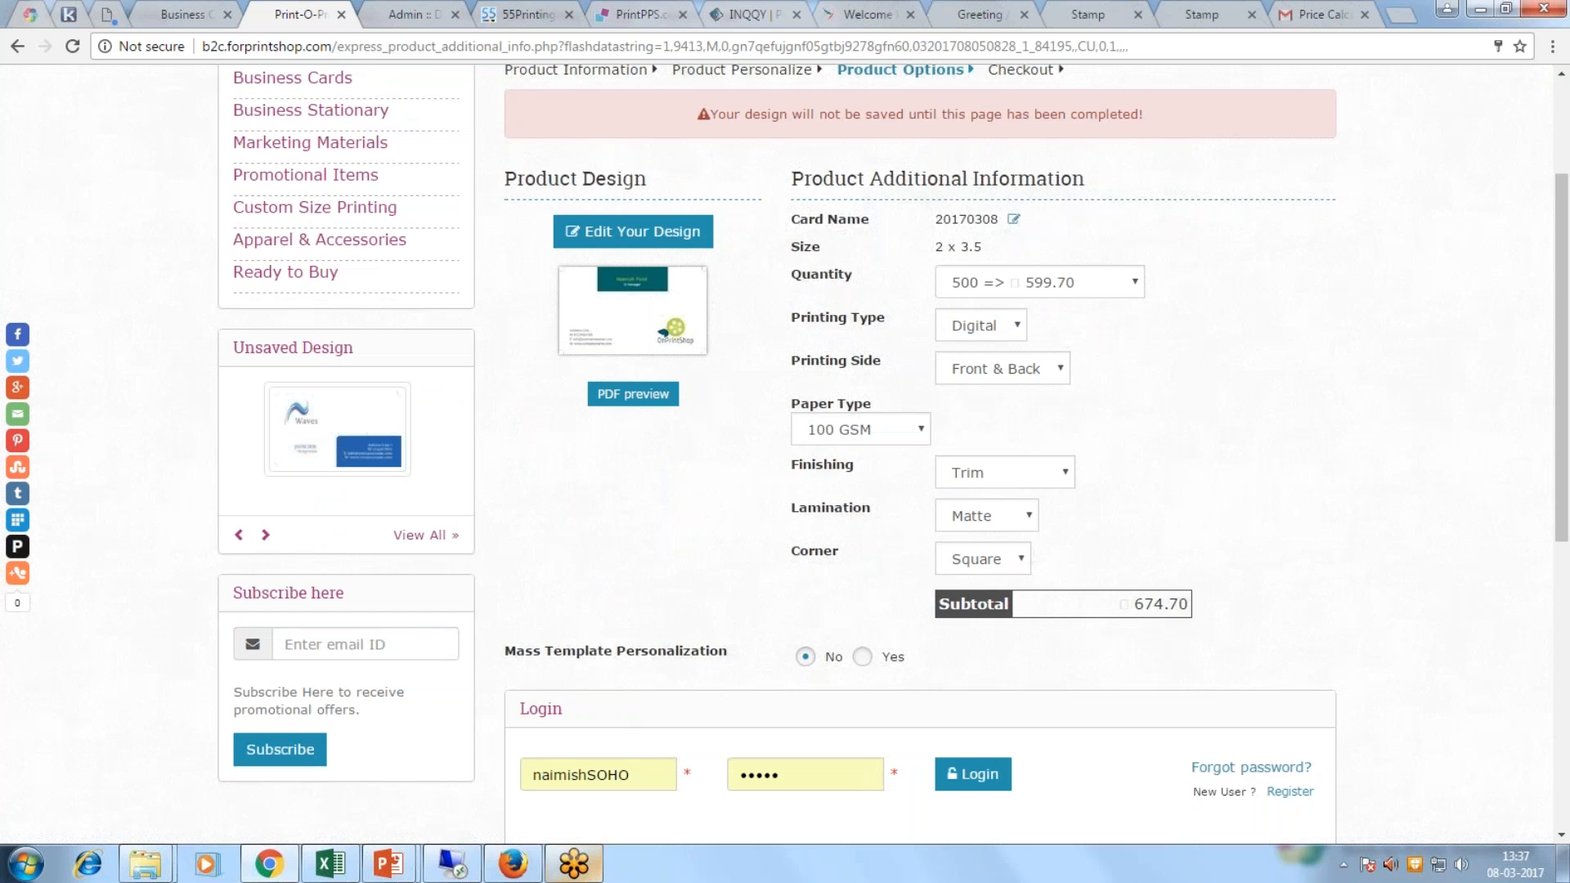
click(643, 779)
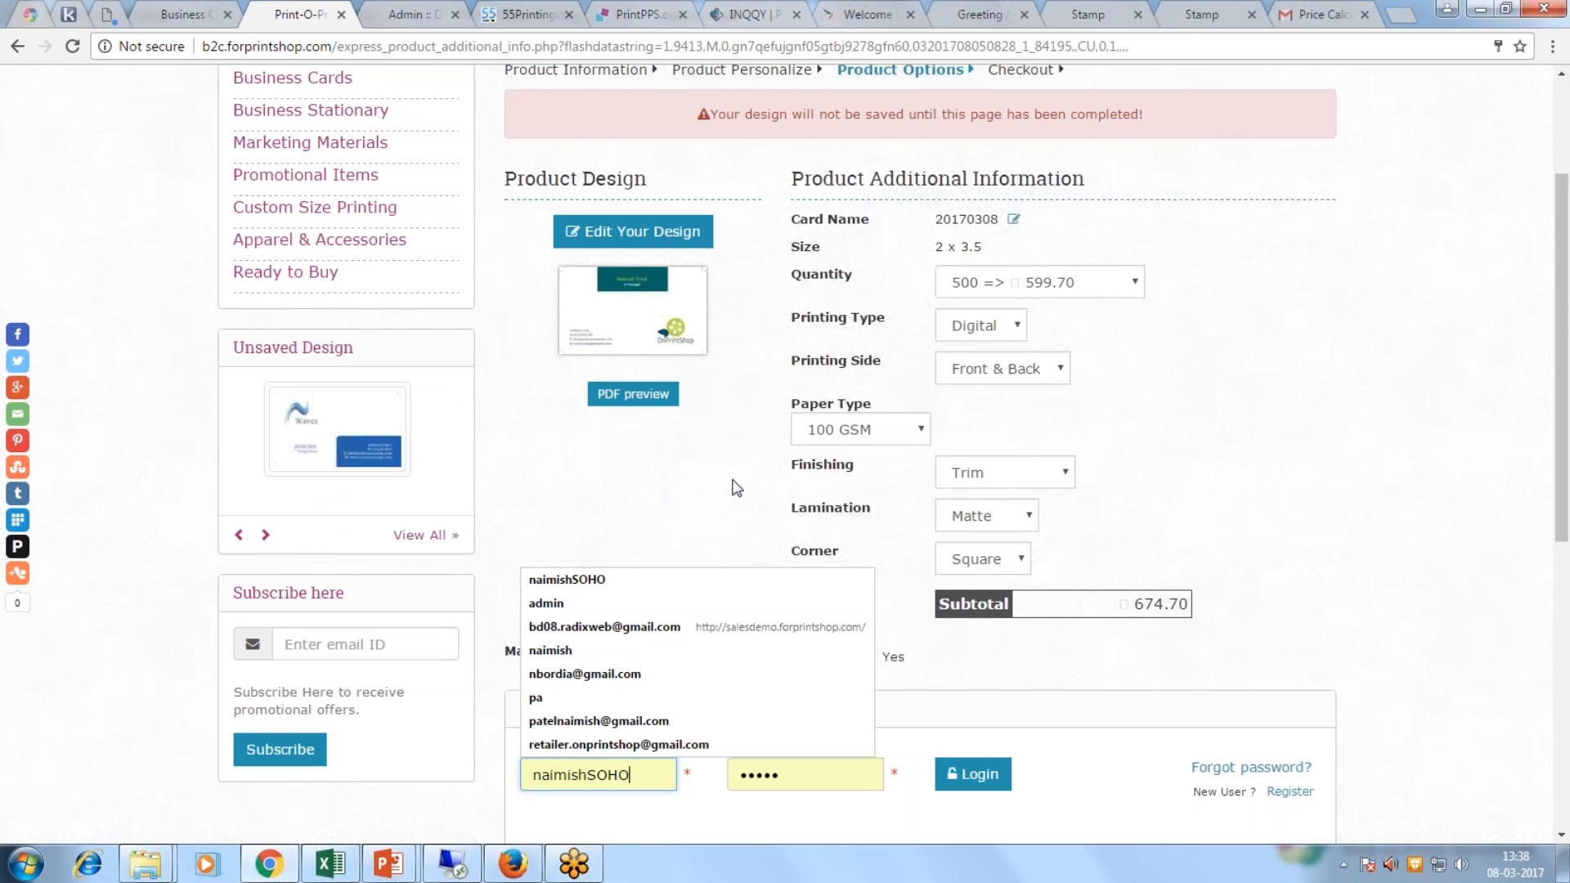
click(1216, 532)
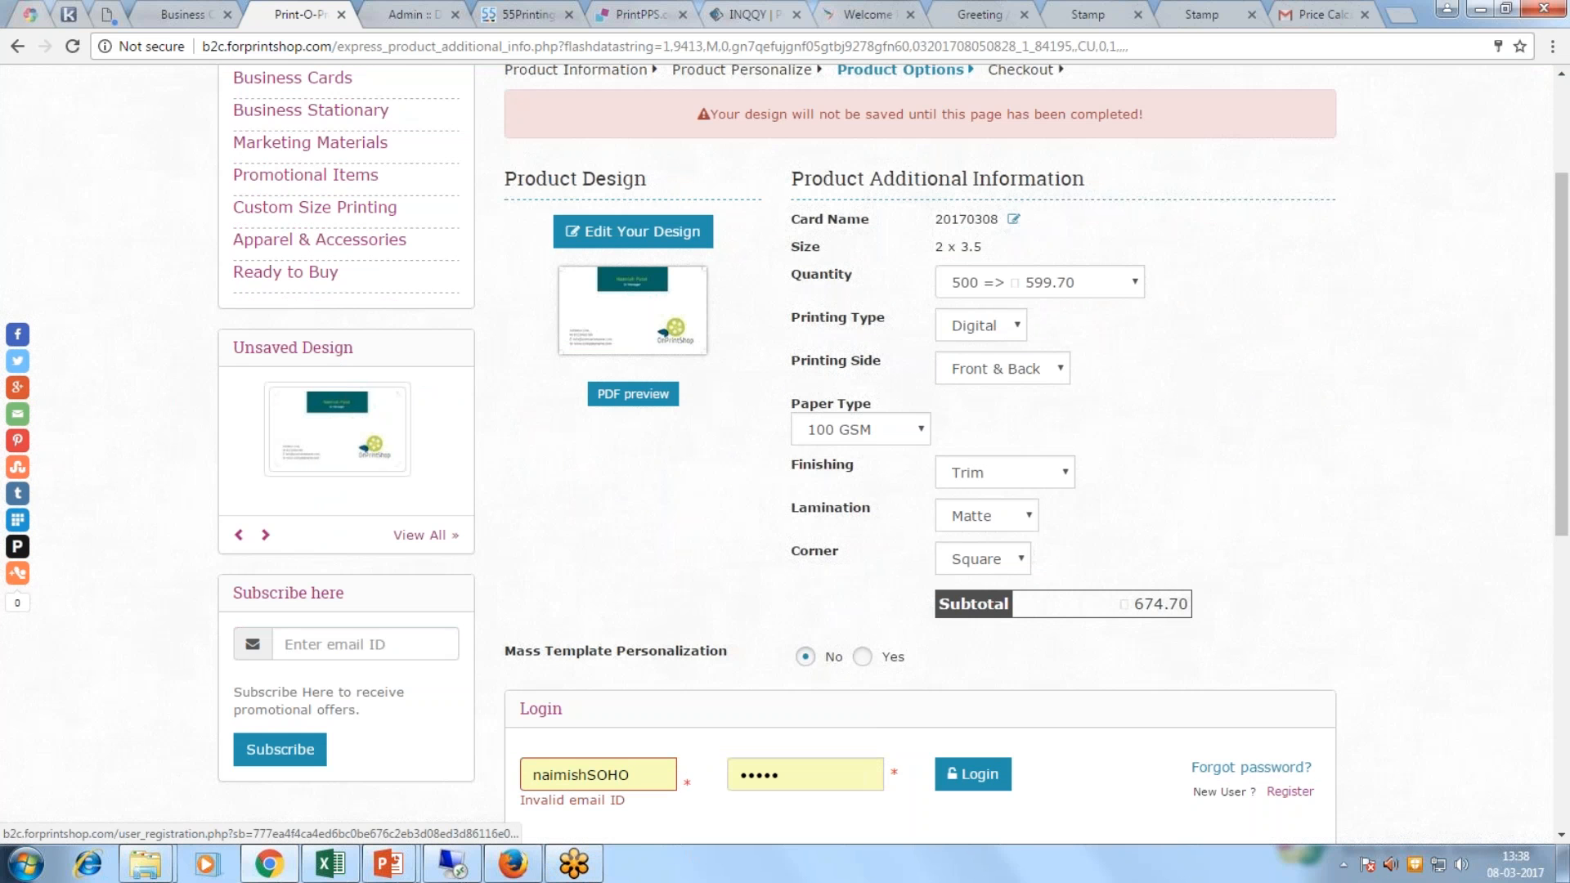
click(1290, 792)
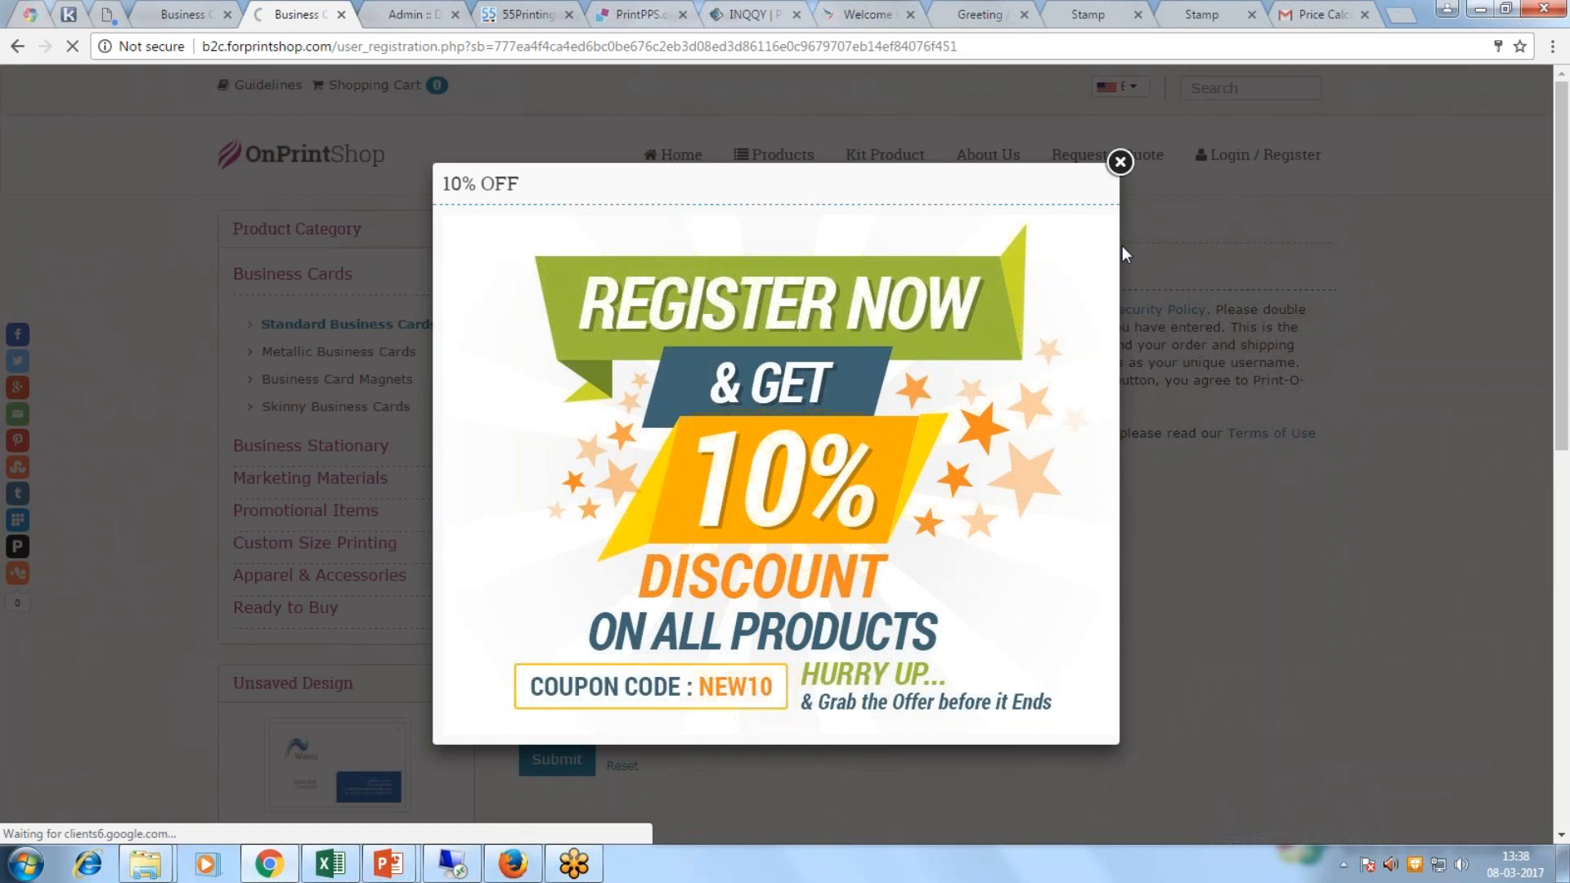
click(1120, 162)
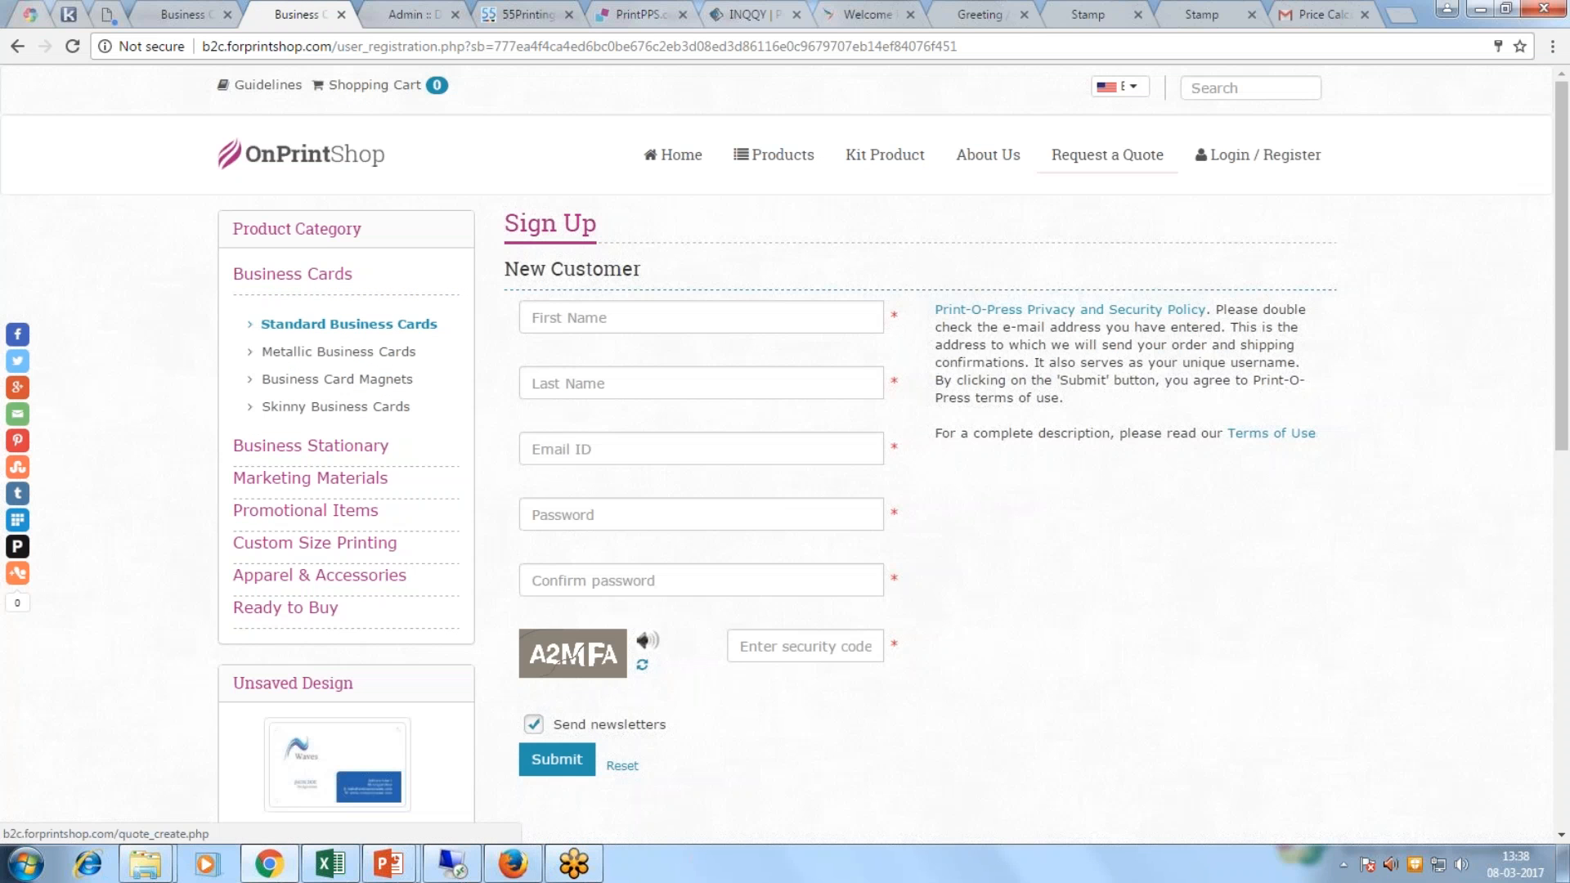
scroll(813, 589, down, 5)
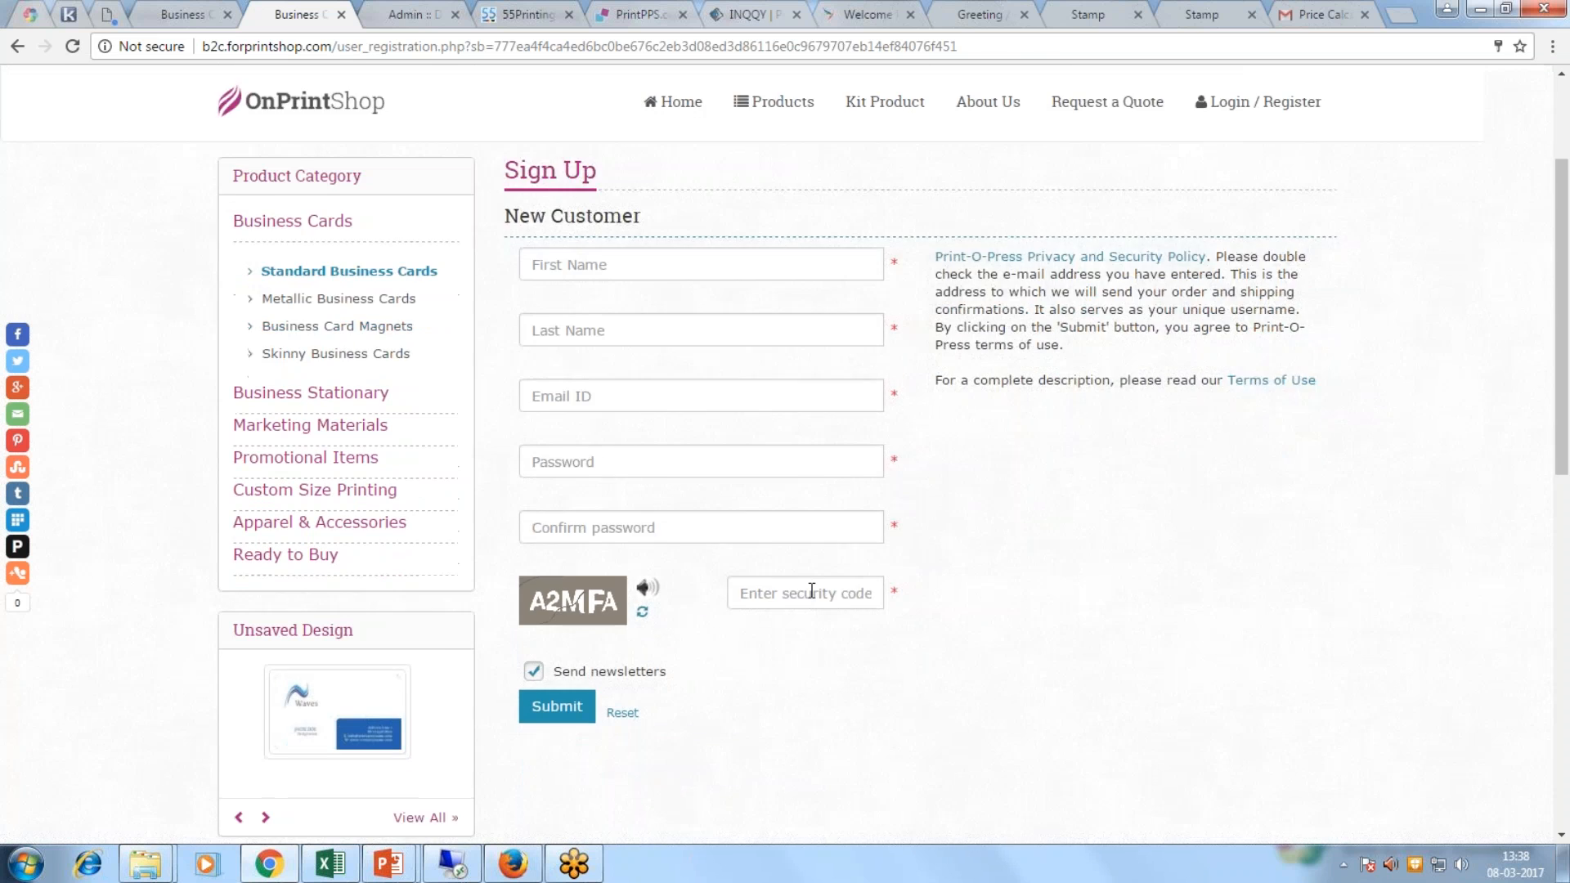
scroll(785, 454, up, 5)
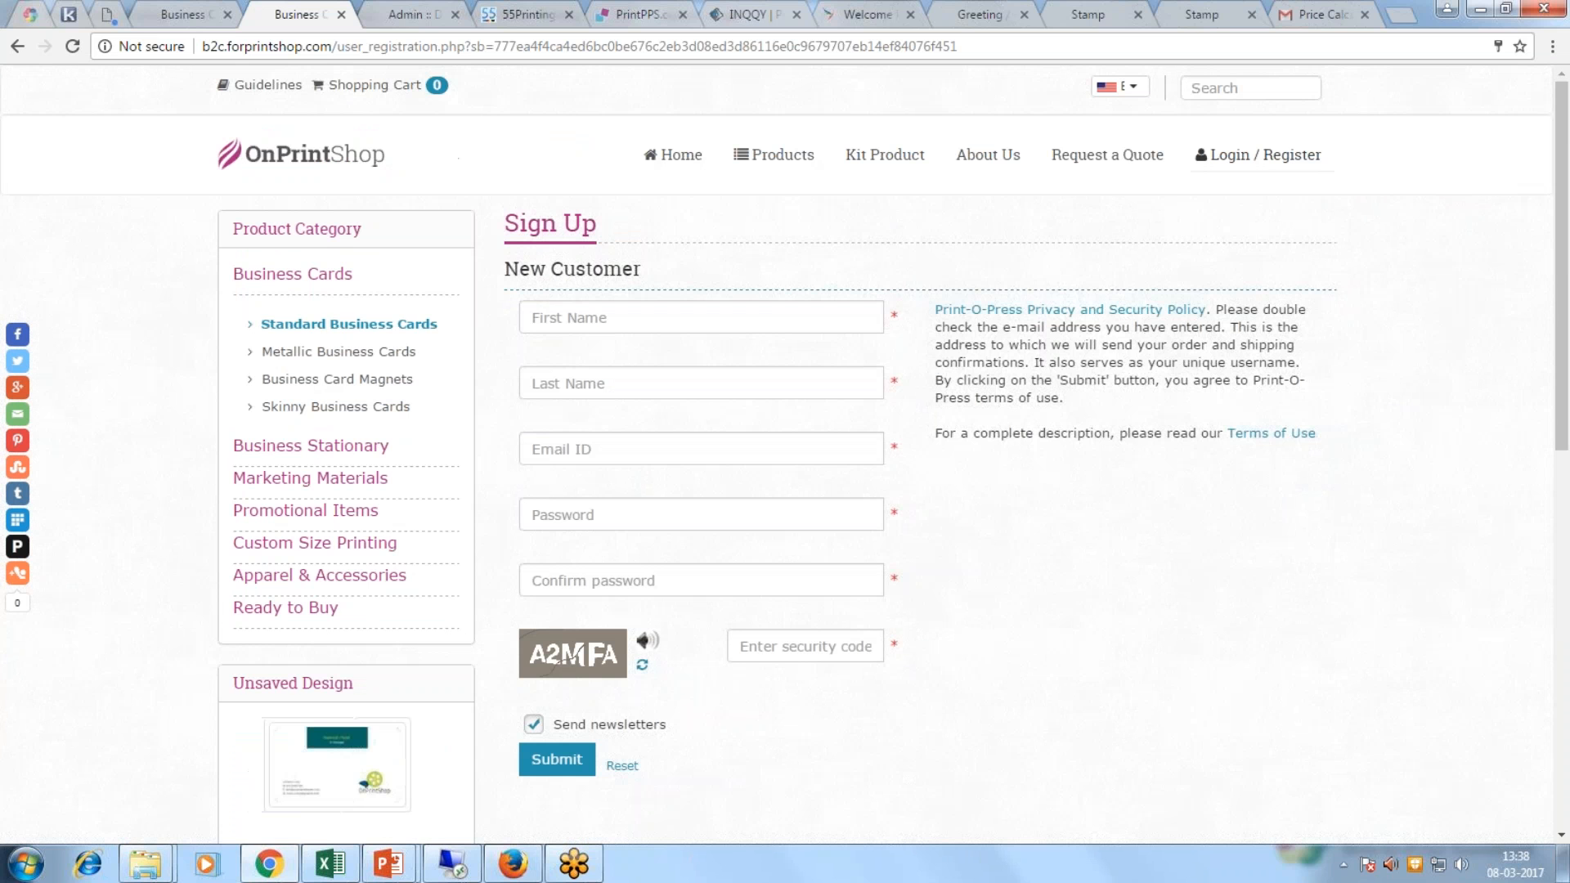
click(18, 48)
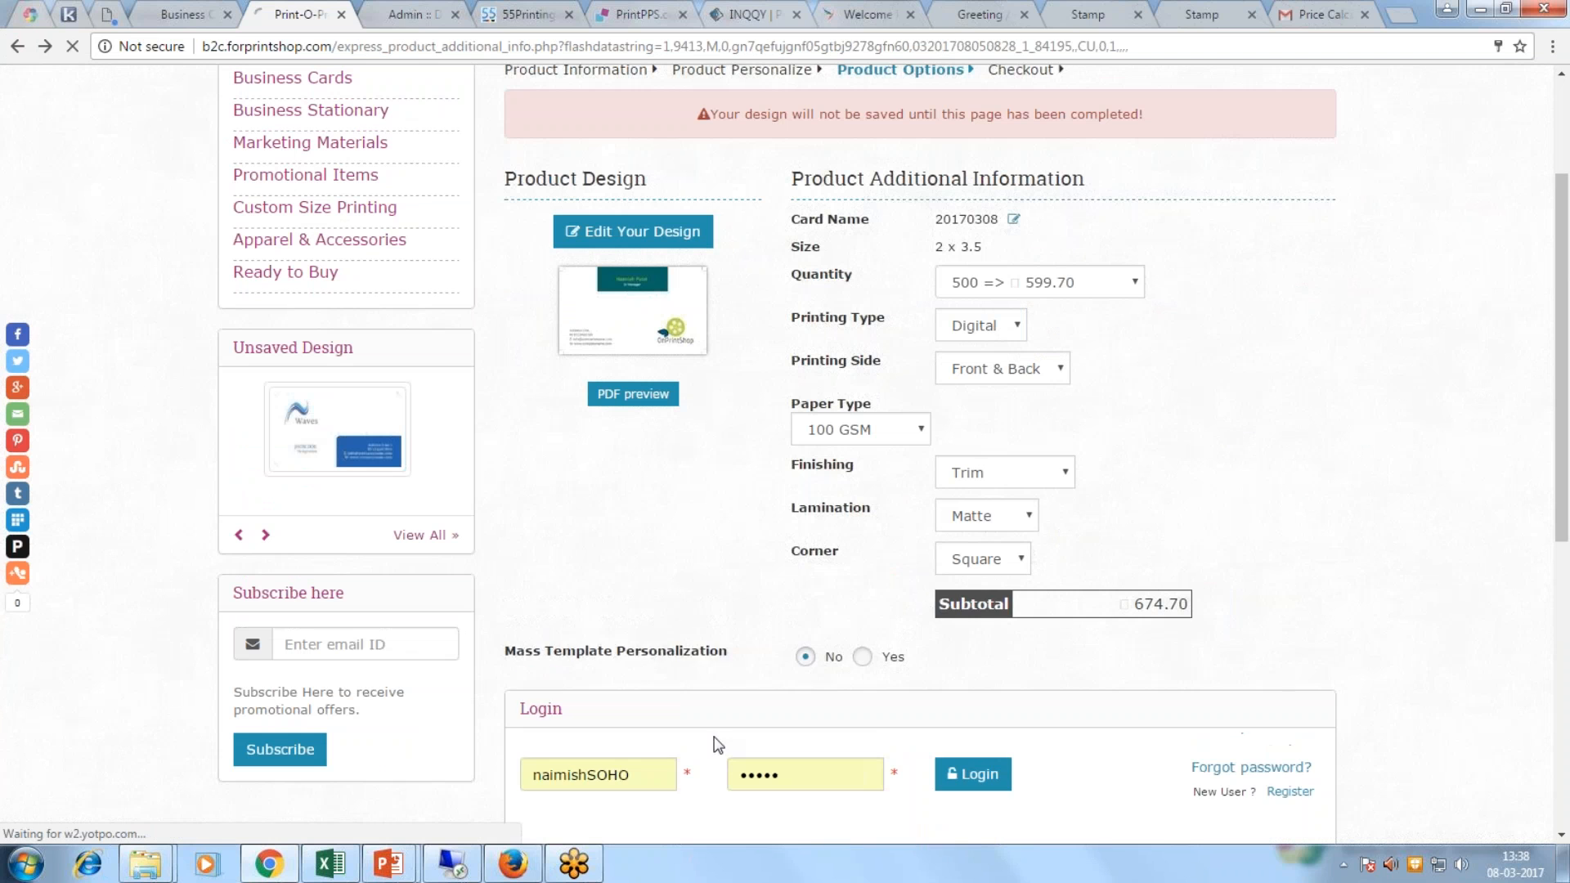
Step: Log in with the customer's saved username and password, letting the browser save it
double_click(646, 774)
text(nbor)
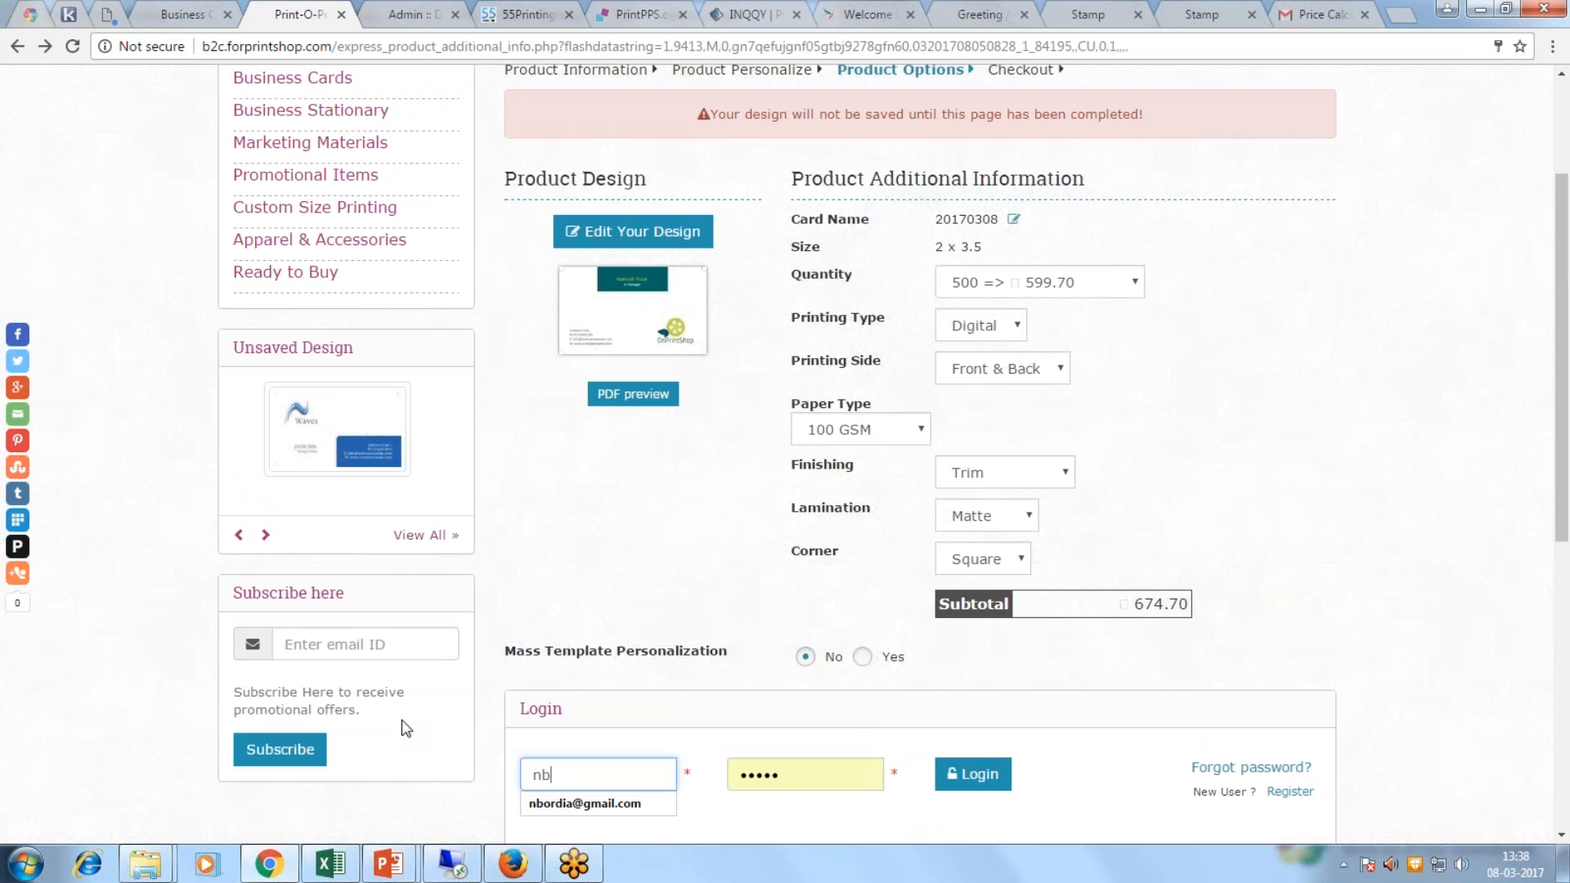
click(582, 803)
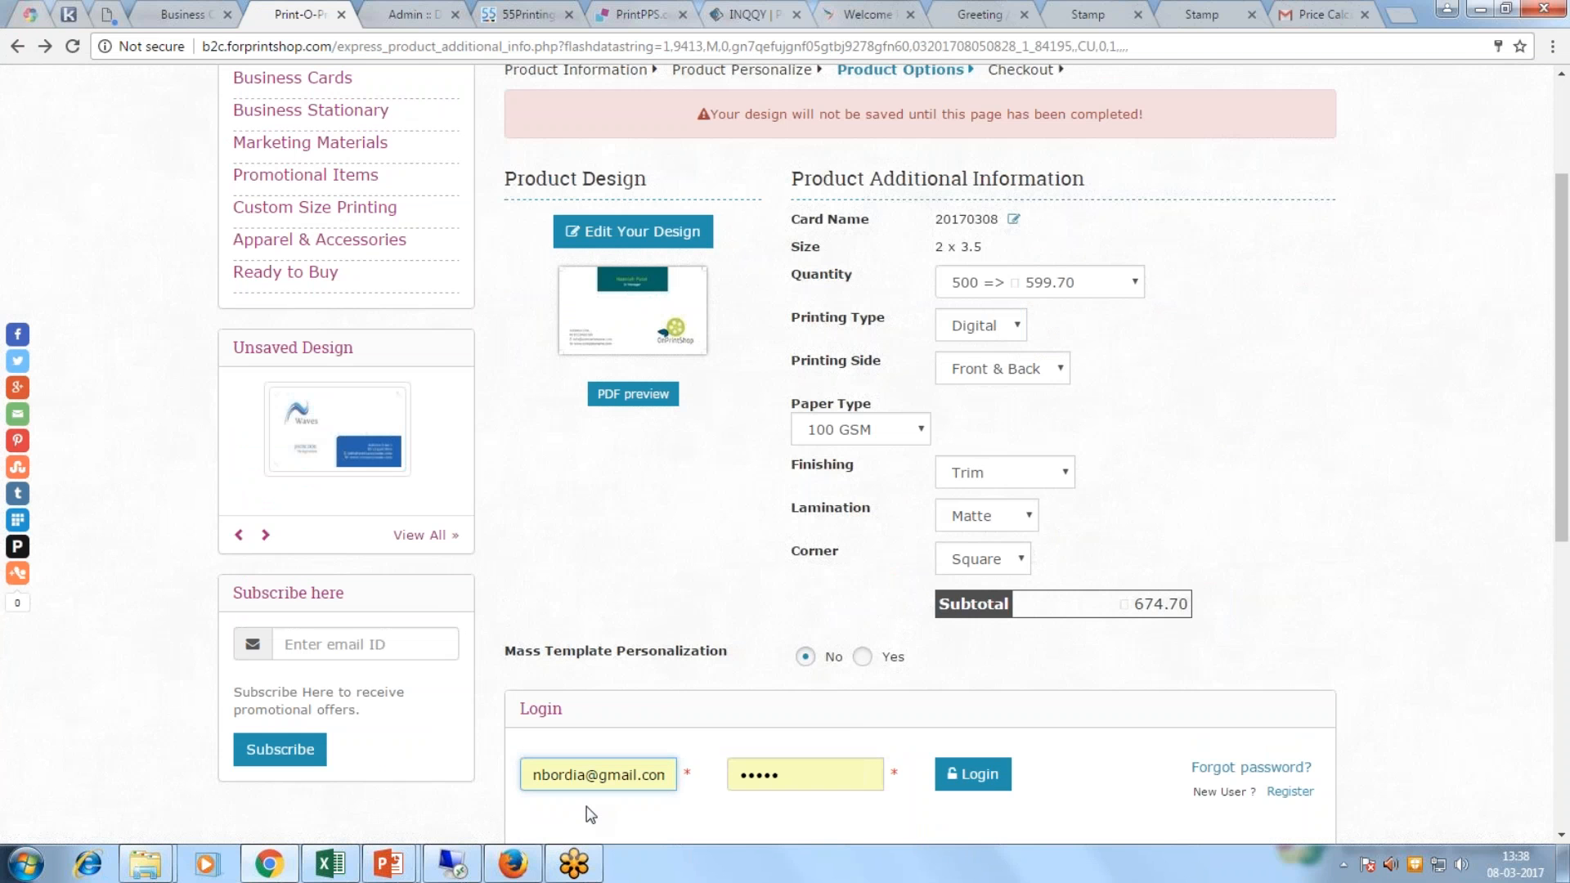
click(962, 779)
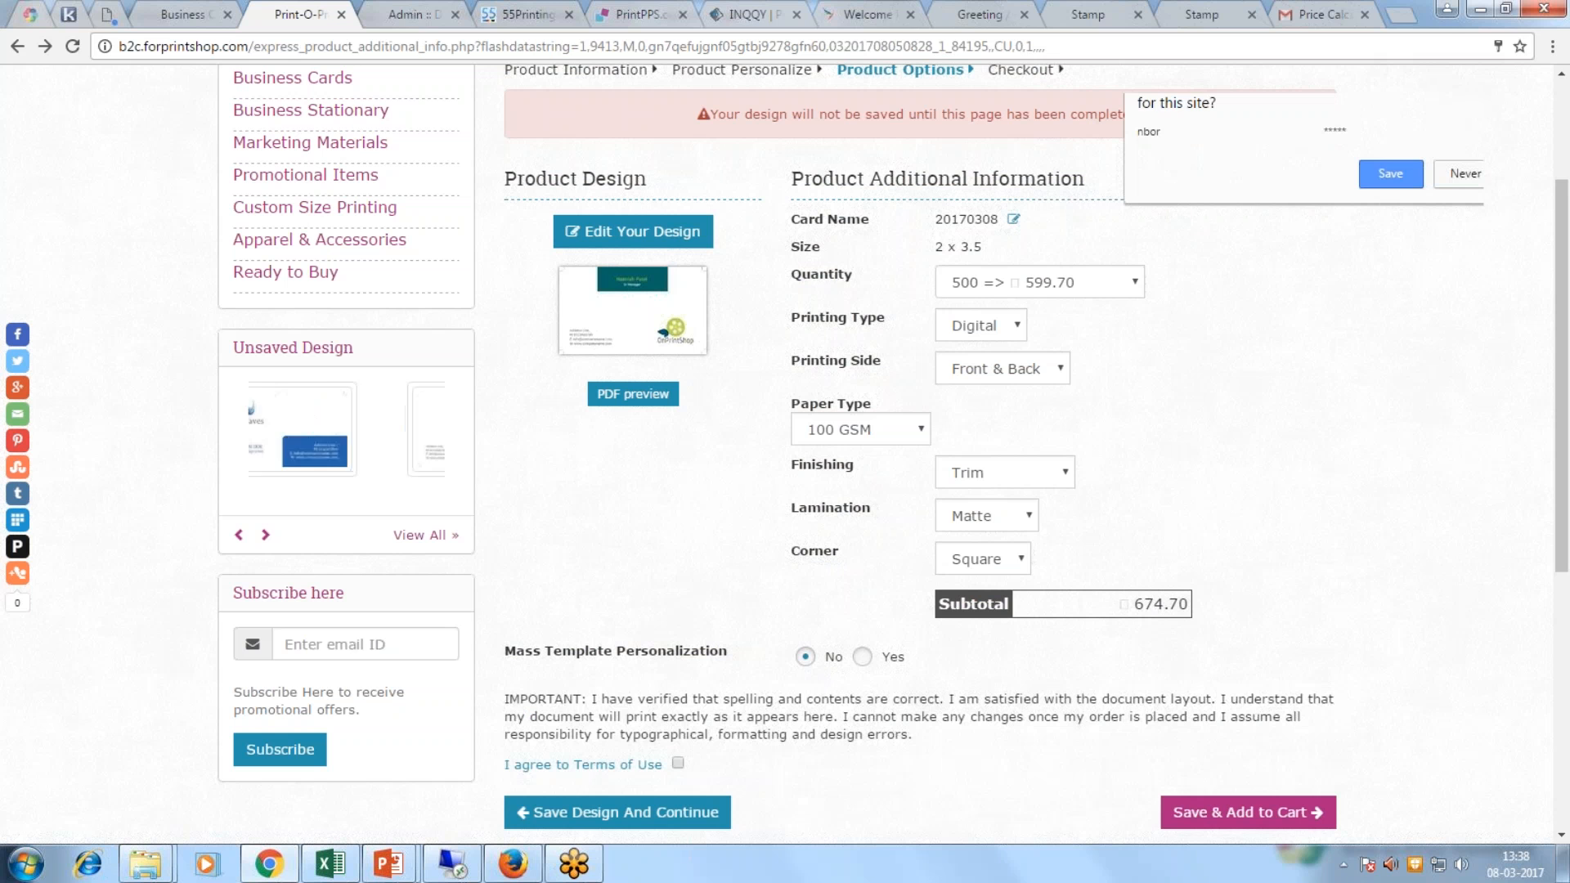
click(1388, 181)
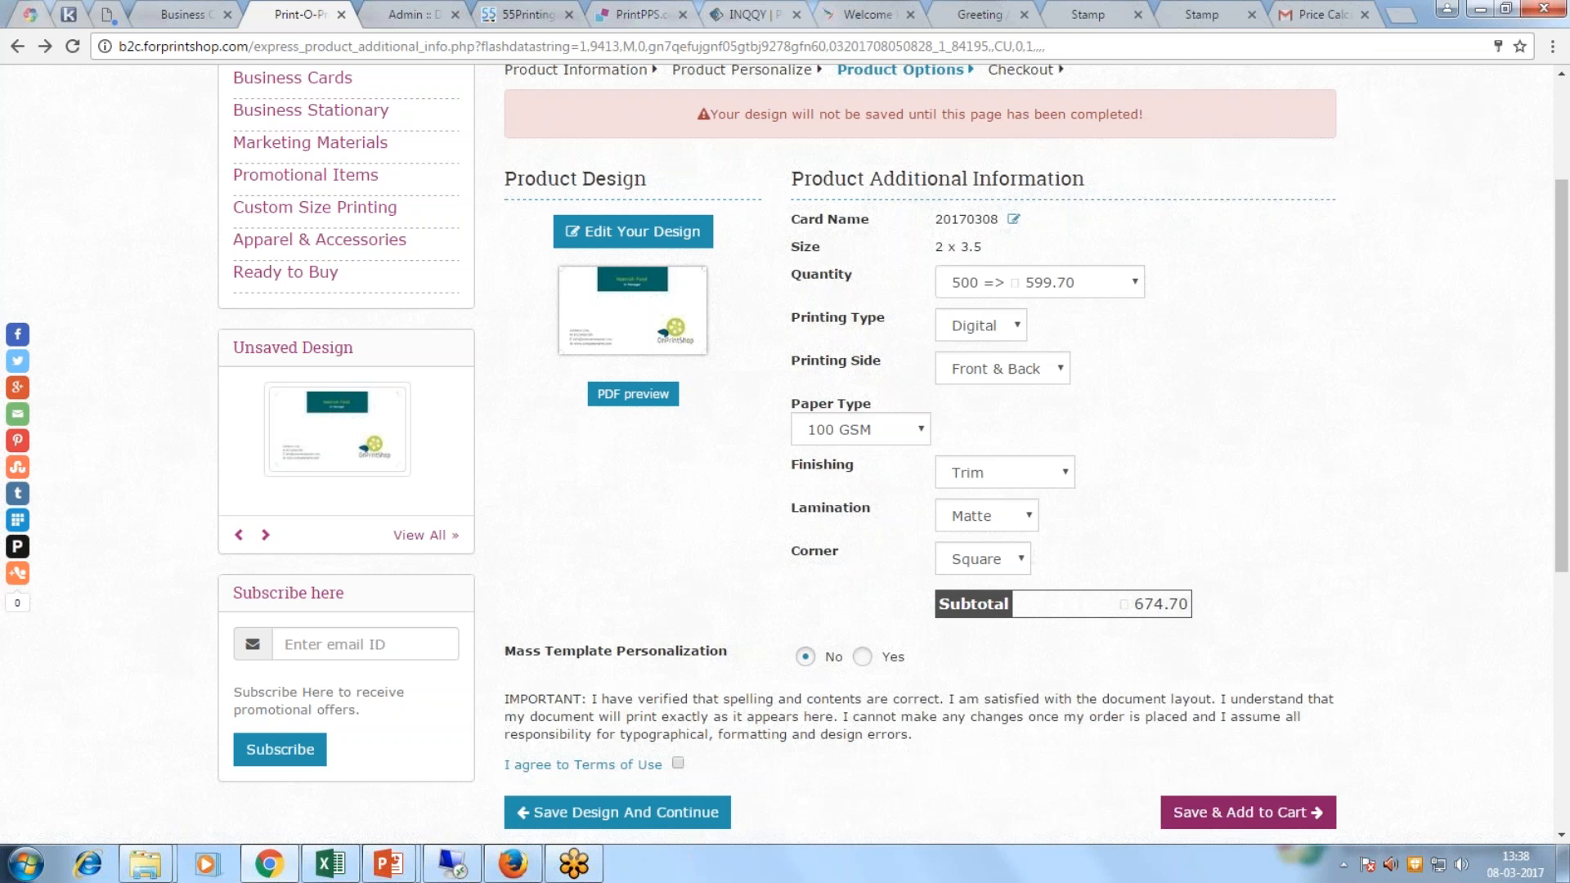
Step: Agree to the Terms of Use and save the design to the cart
click(1226, 812)
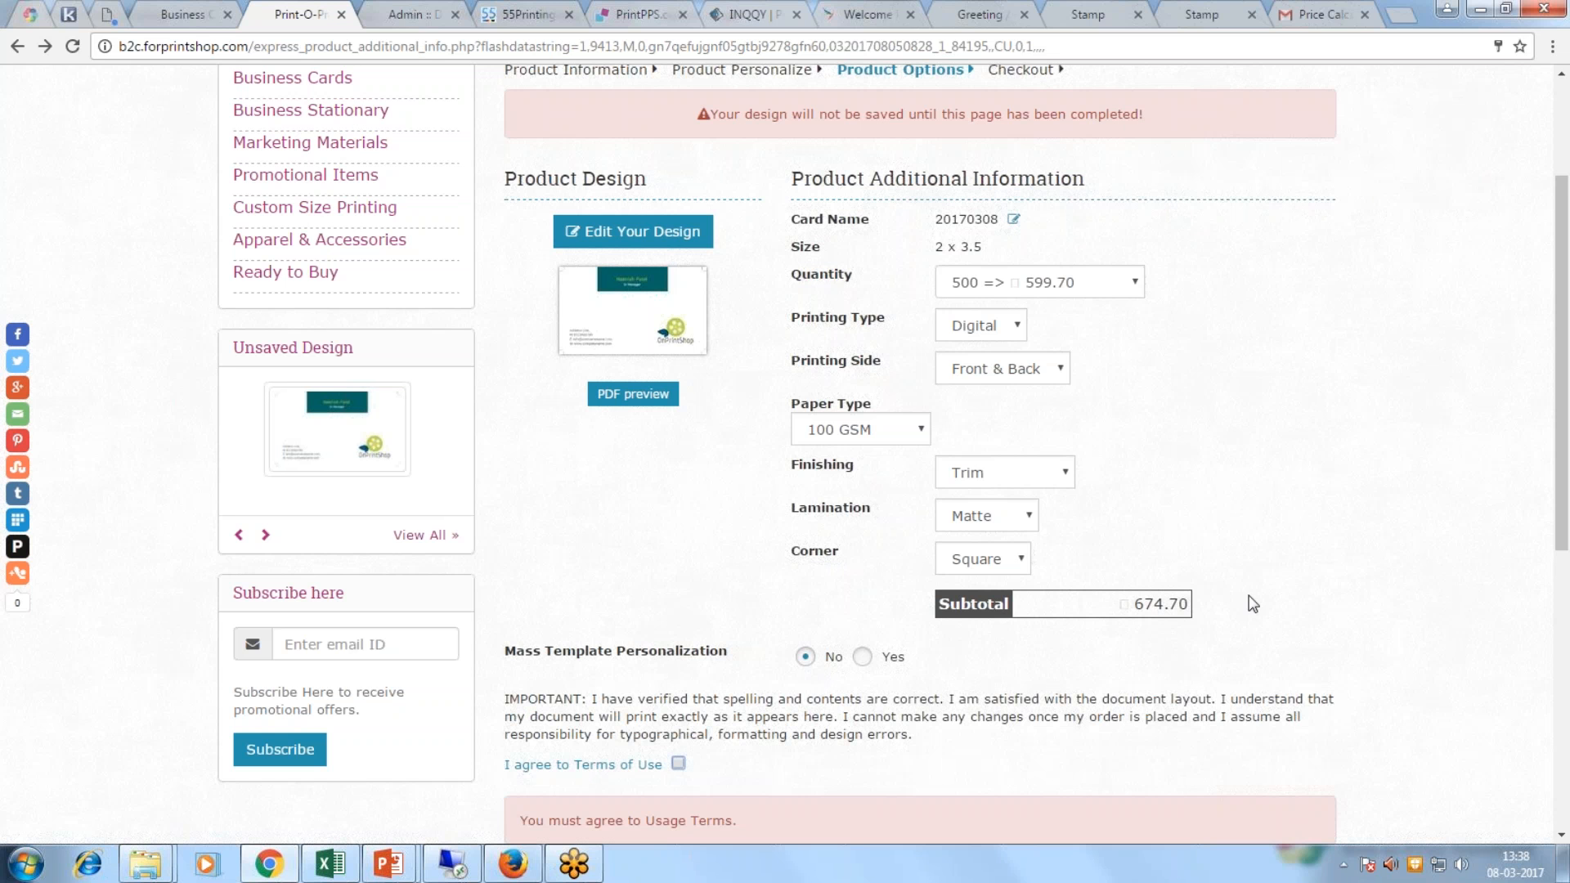
scroll(1129, 687, down, 3)
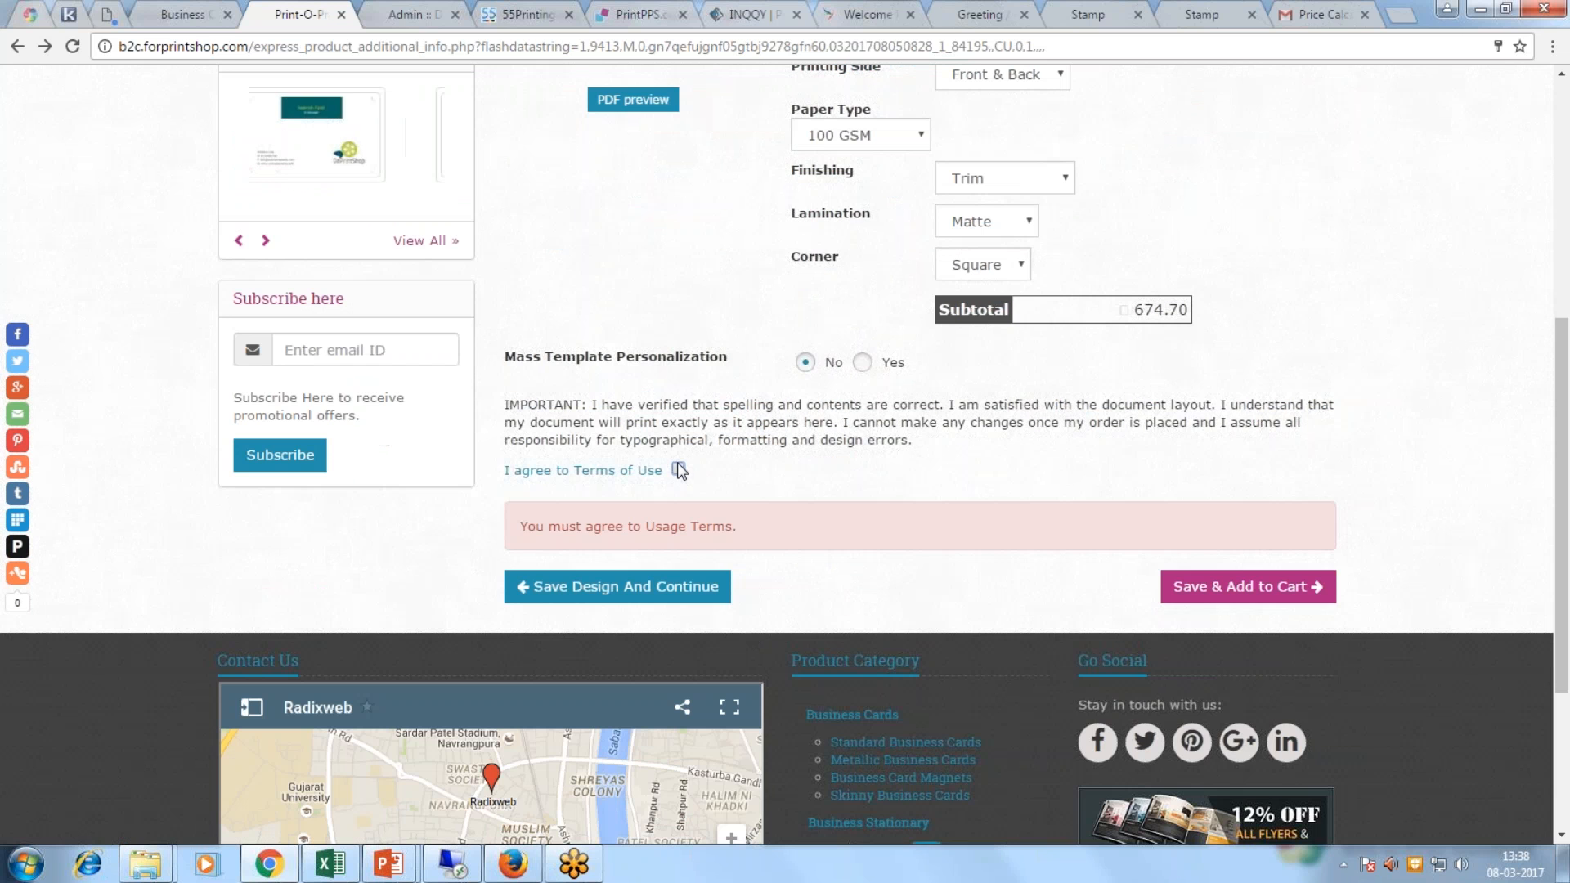
click(678, 470)
click(1216, 518)
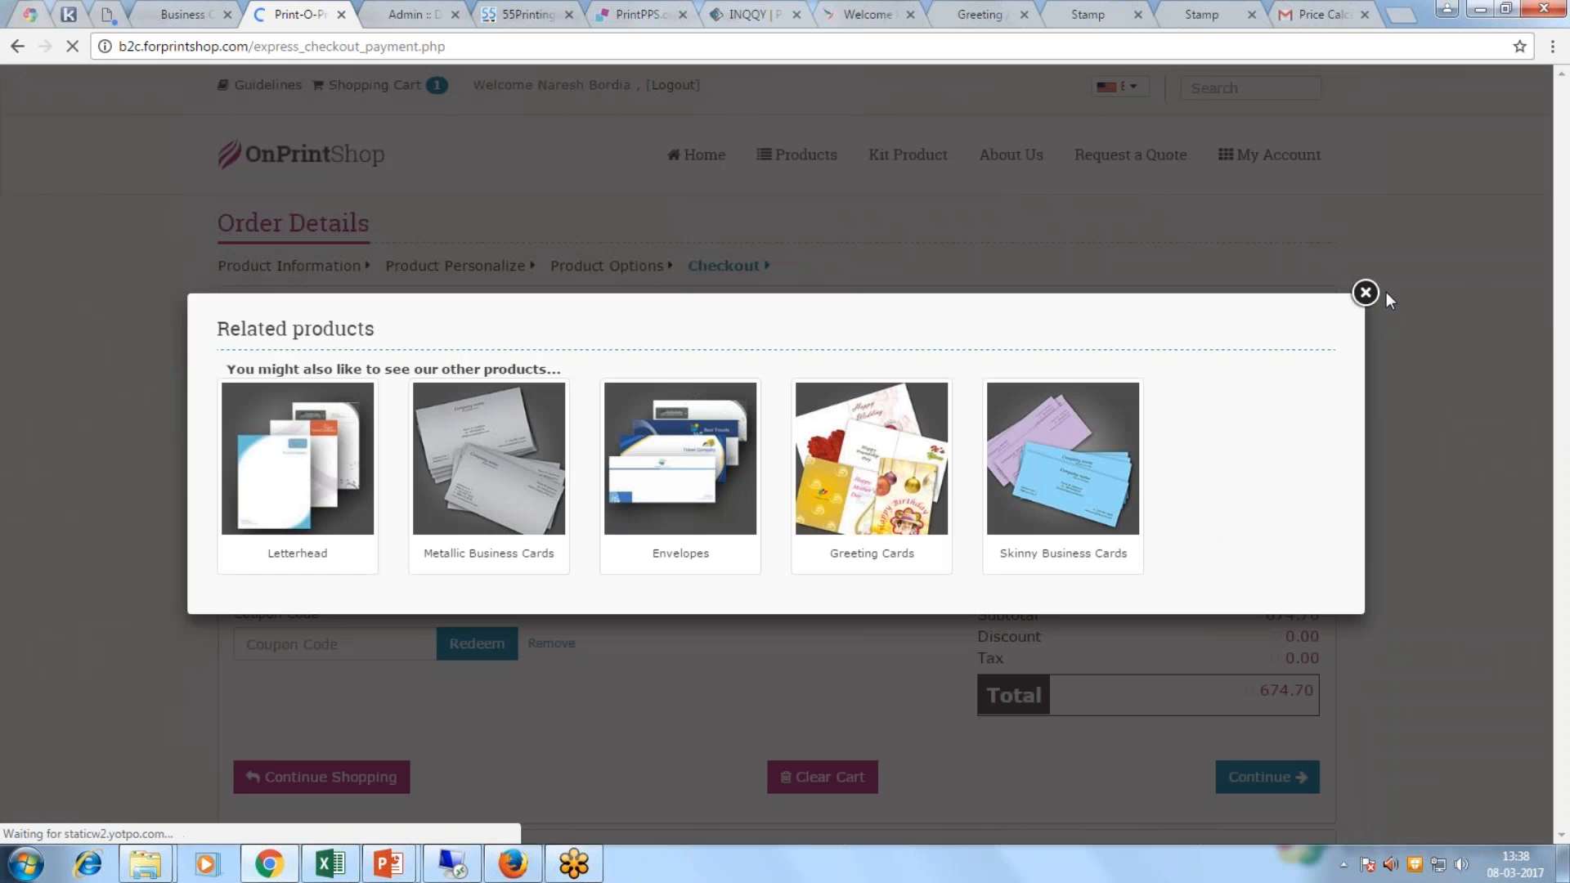
Step: Close the related-products suggestions and choose free pickup at Pune Head Office Branch as shipping
click(1365, 292)
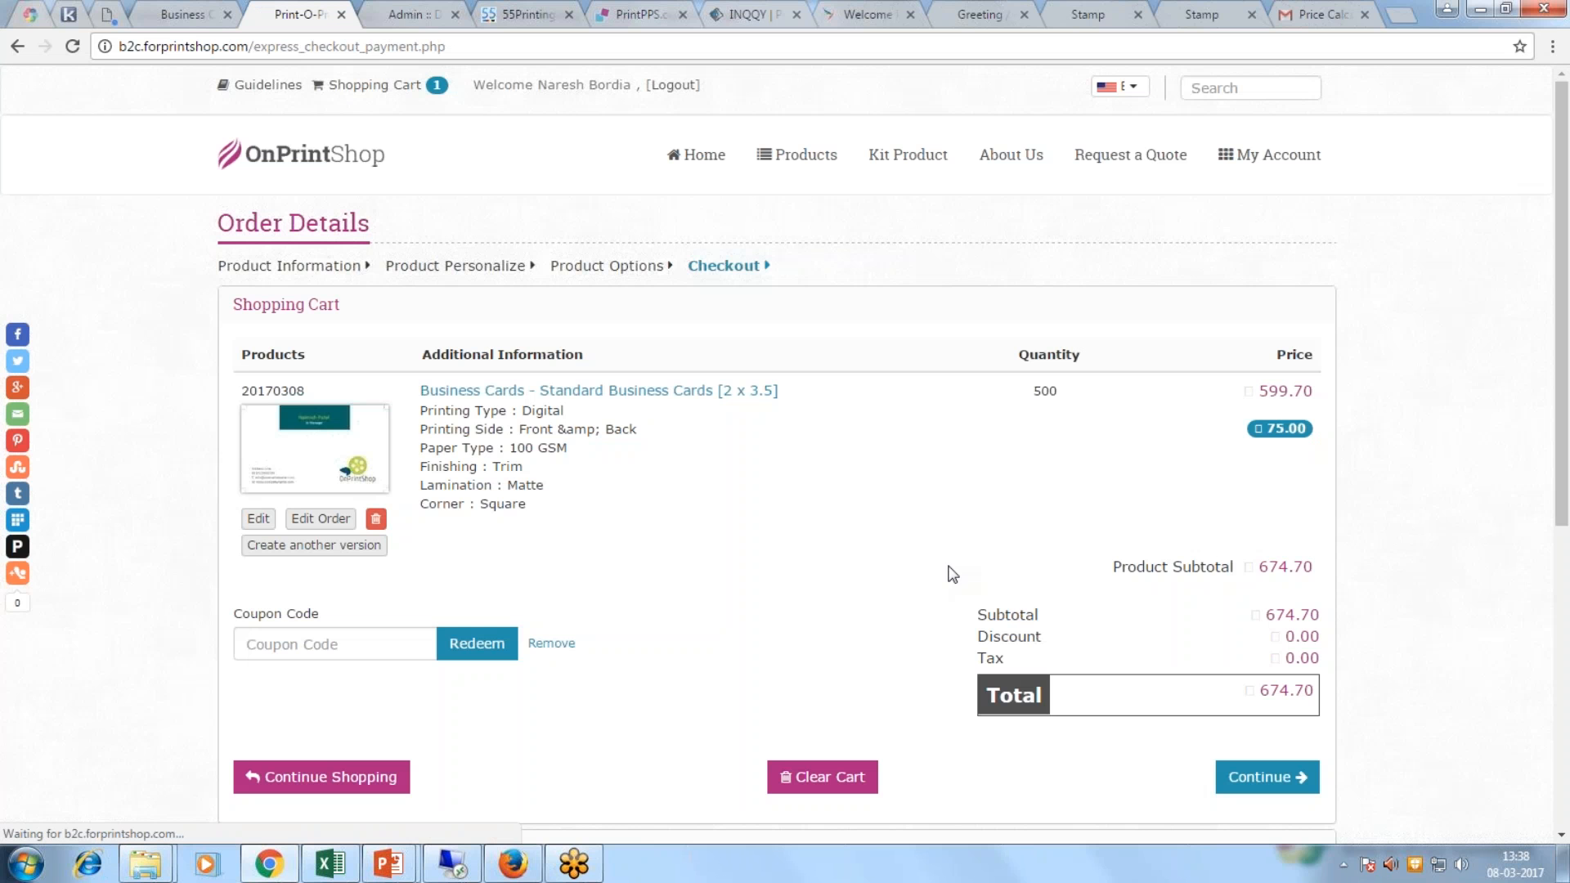
scroll(950, 573, down, 1)
click(1267, 679)
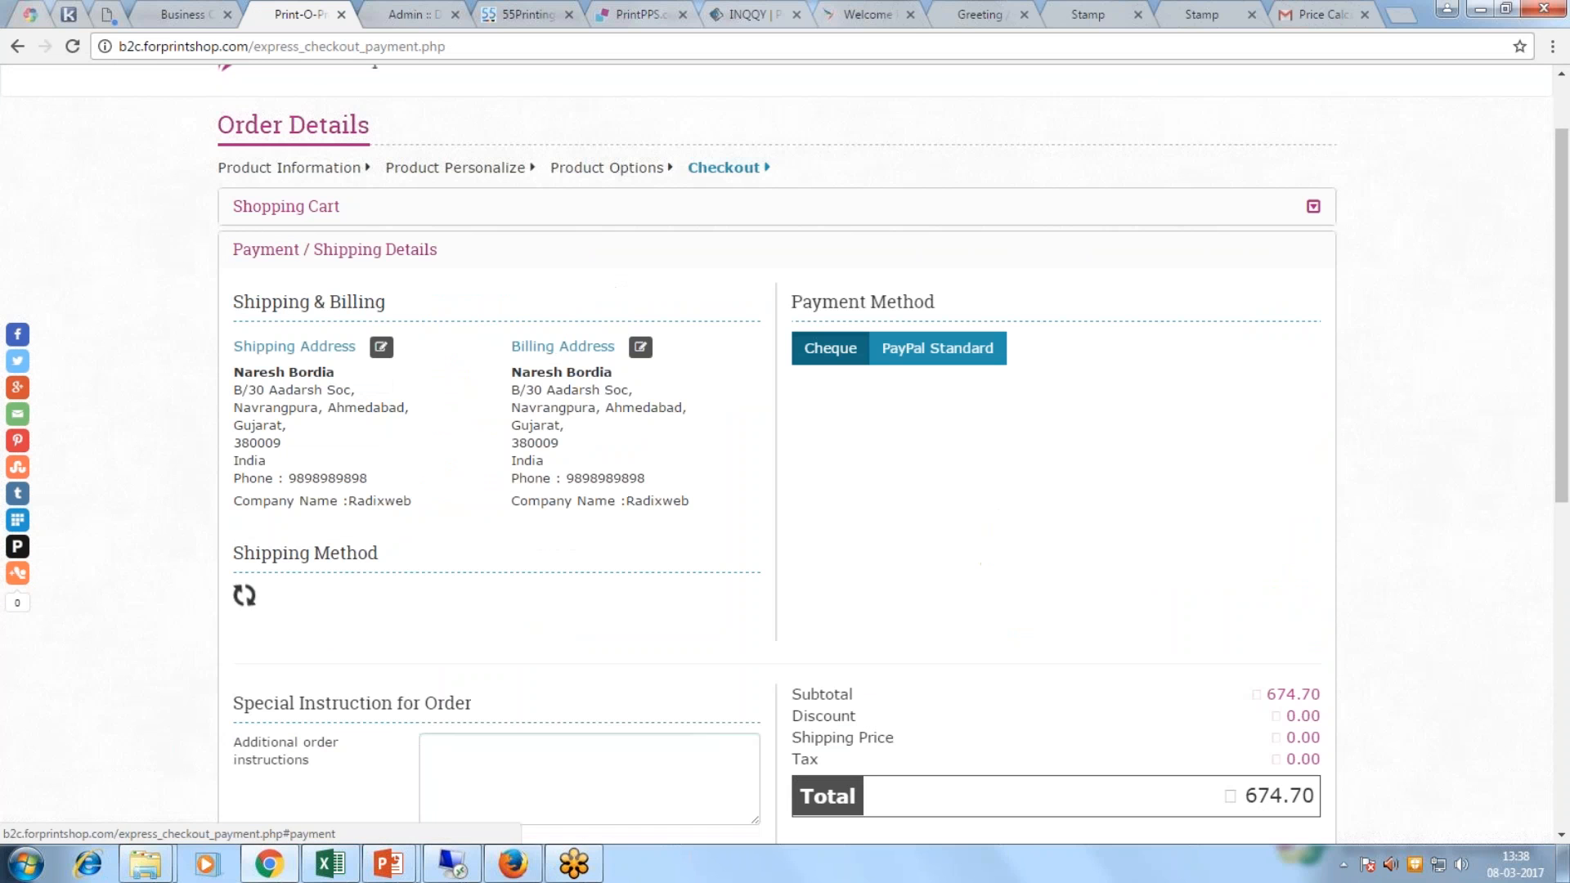
click(416, 599)
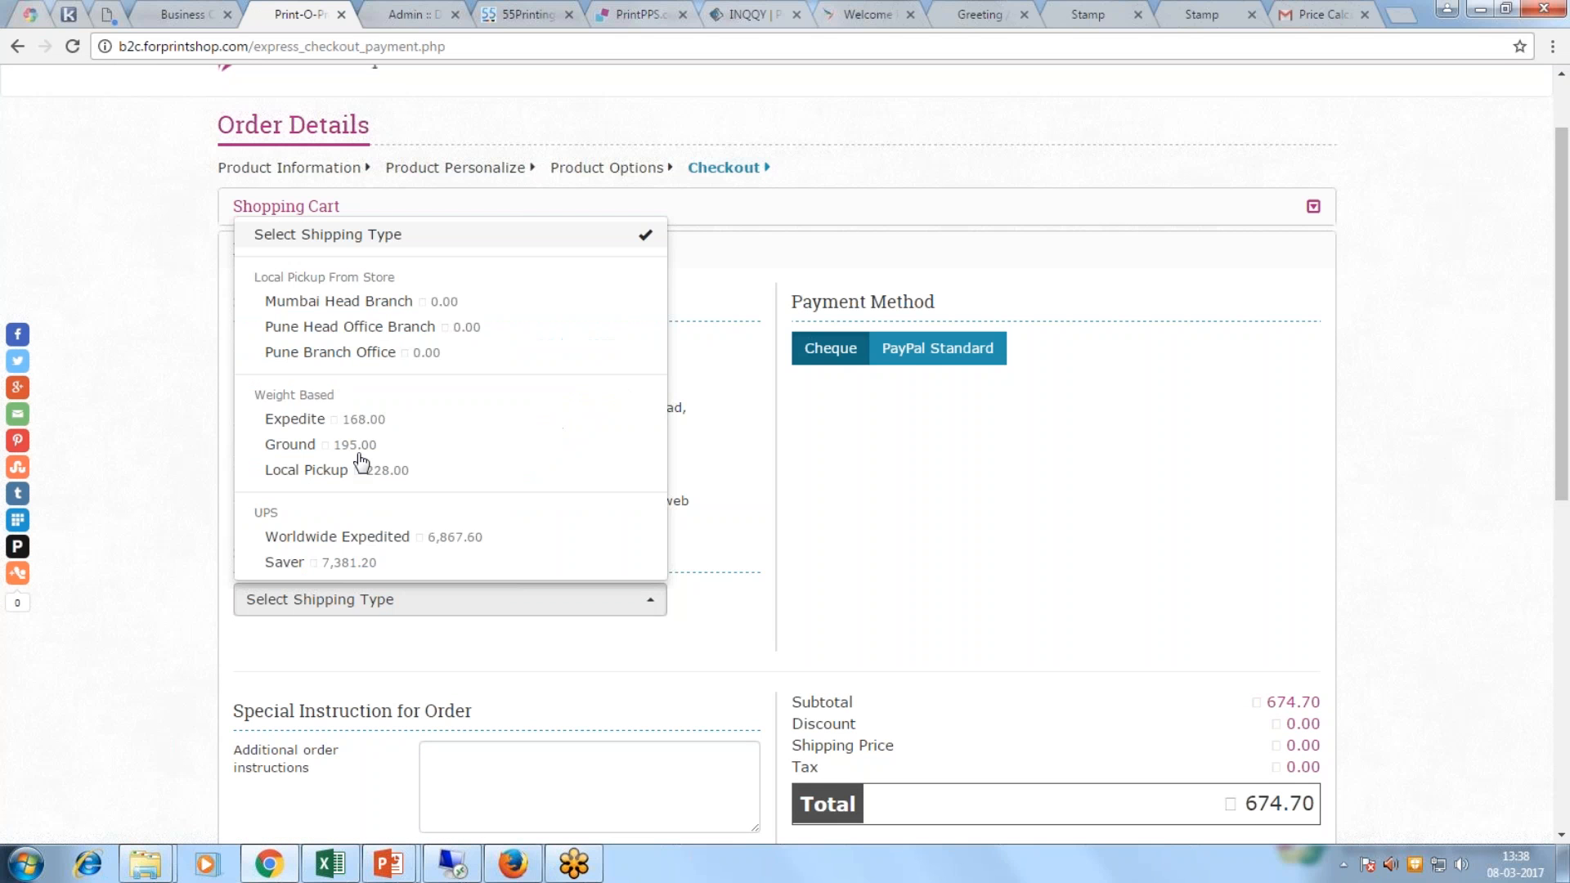
click(327, 328)
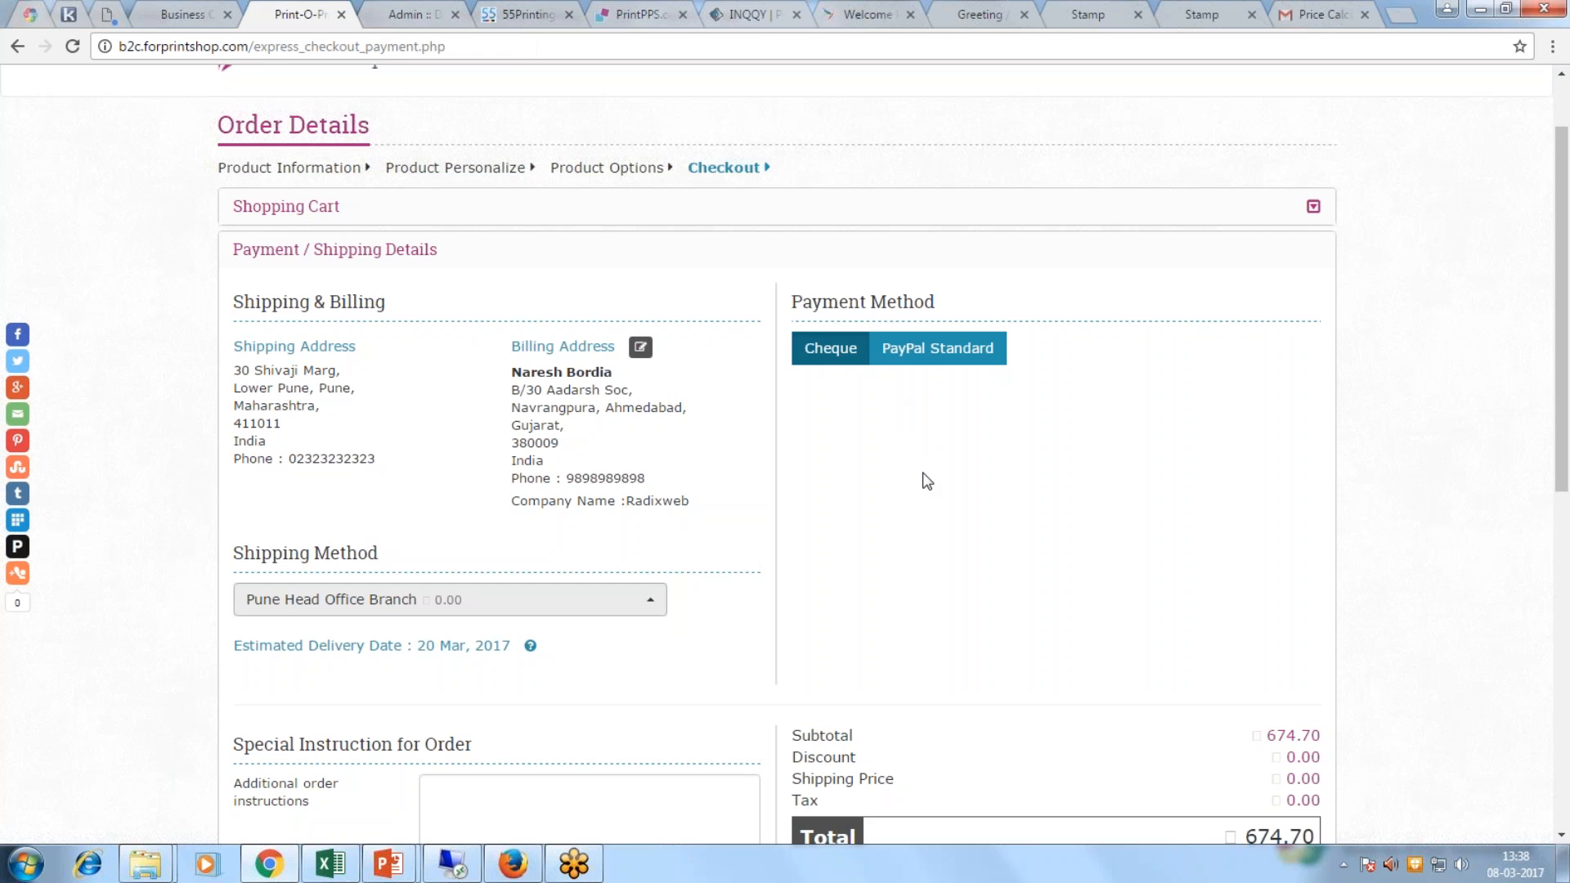
scroll(926, 484, down, 3)
Step: Check and reload the admin dashboard, then return to the storefront checkout
click(410, 15)
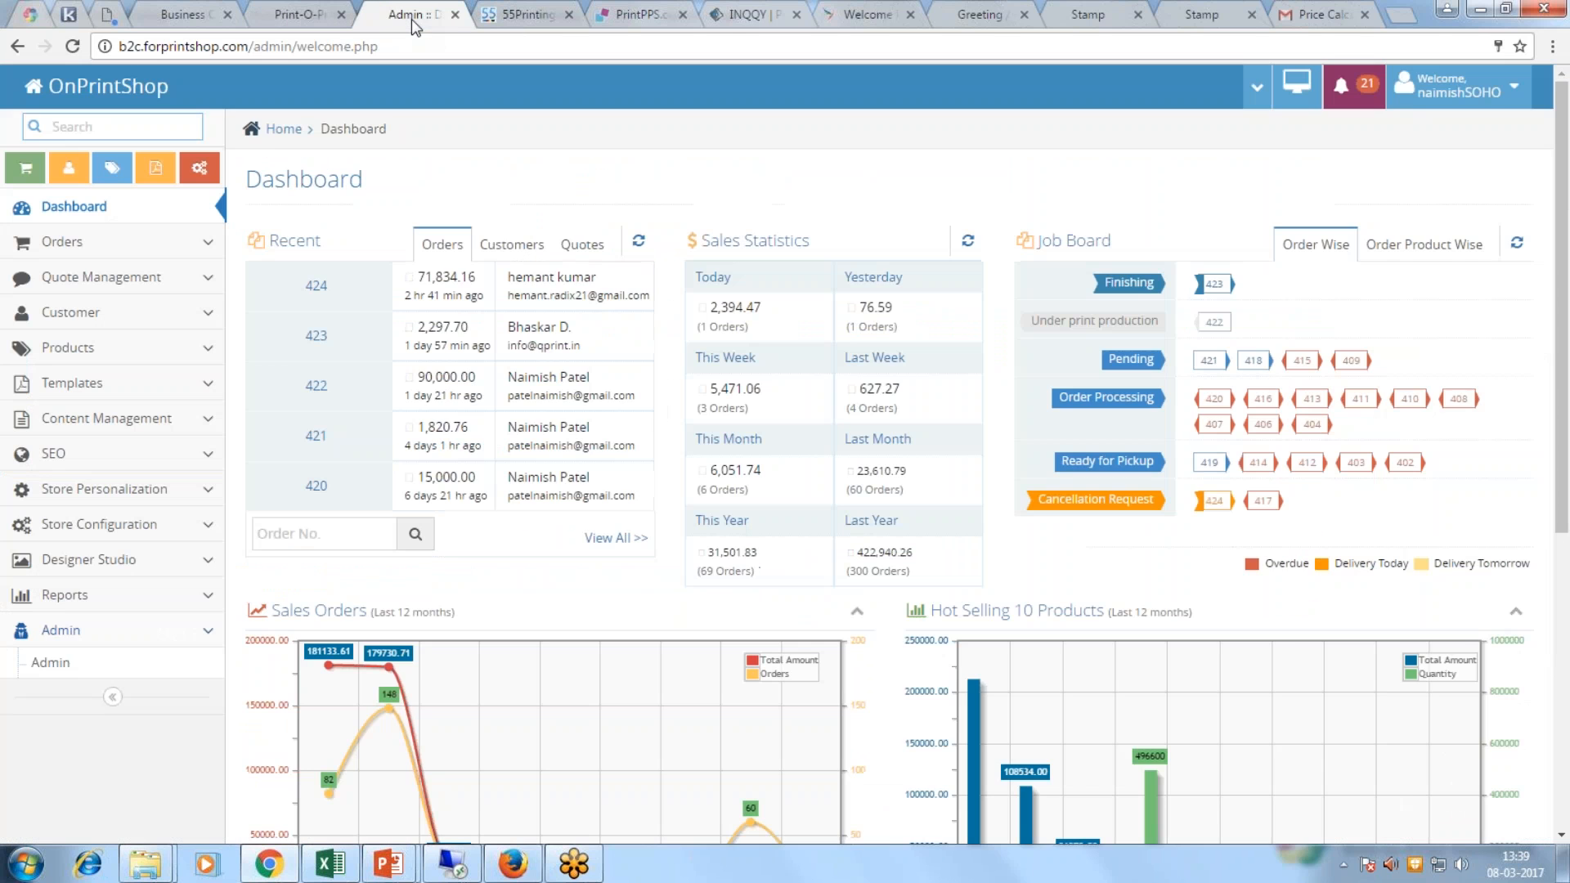
click(299, 14)
scroll(932, 409, up, 2)
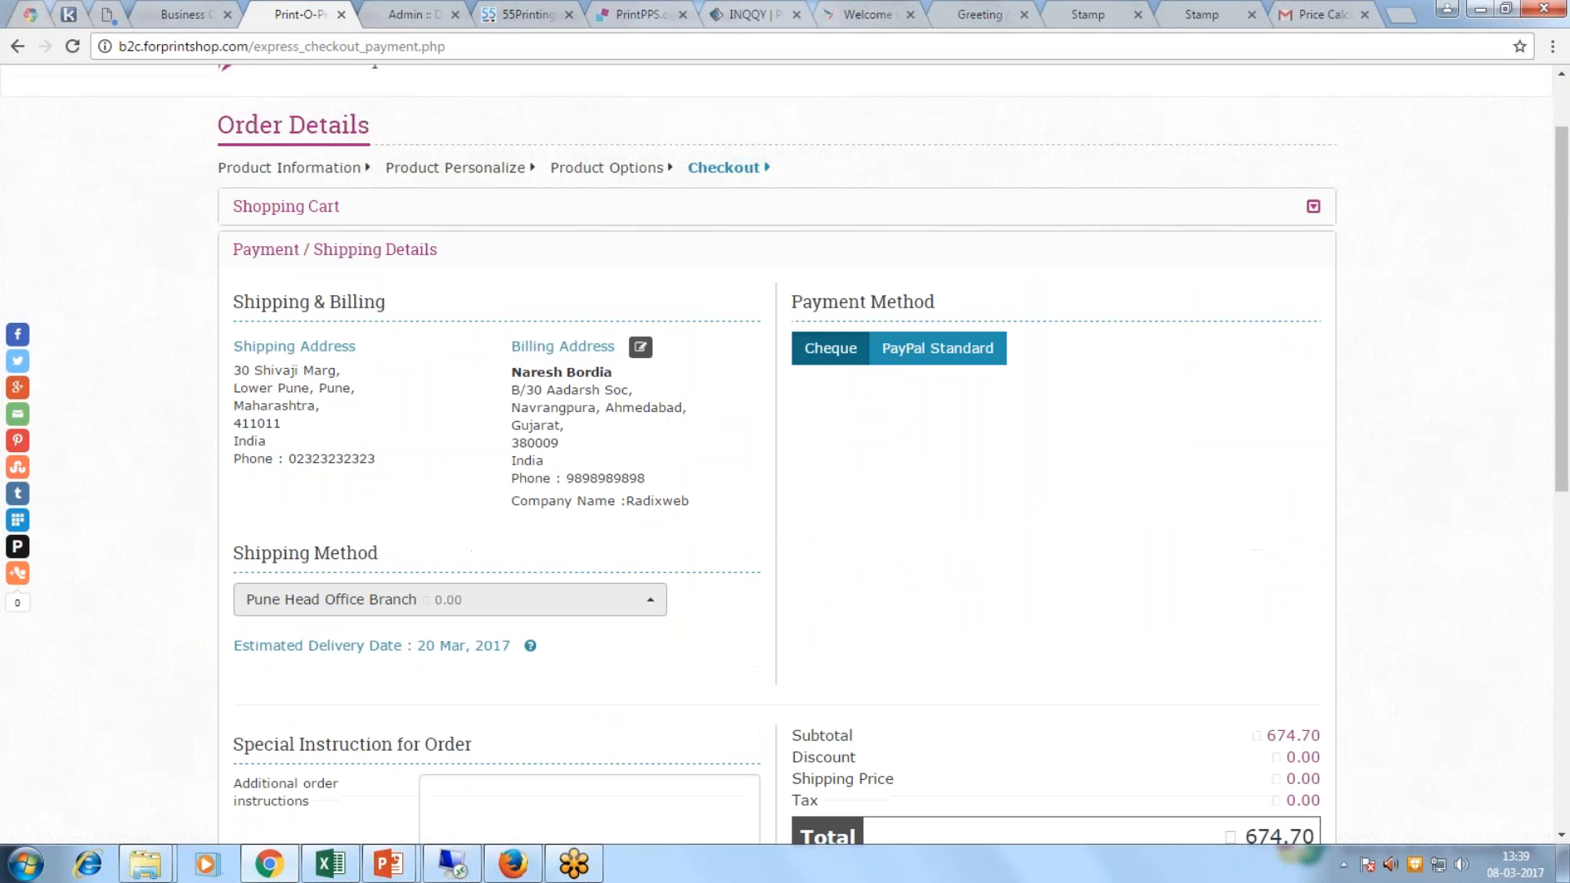
scroll(936, 419, down, 5)
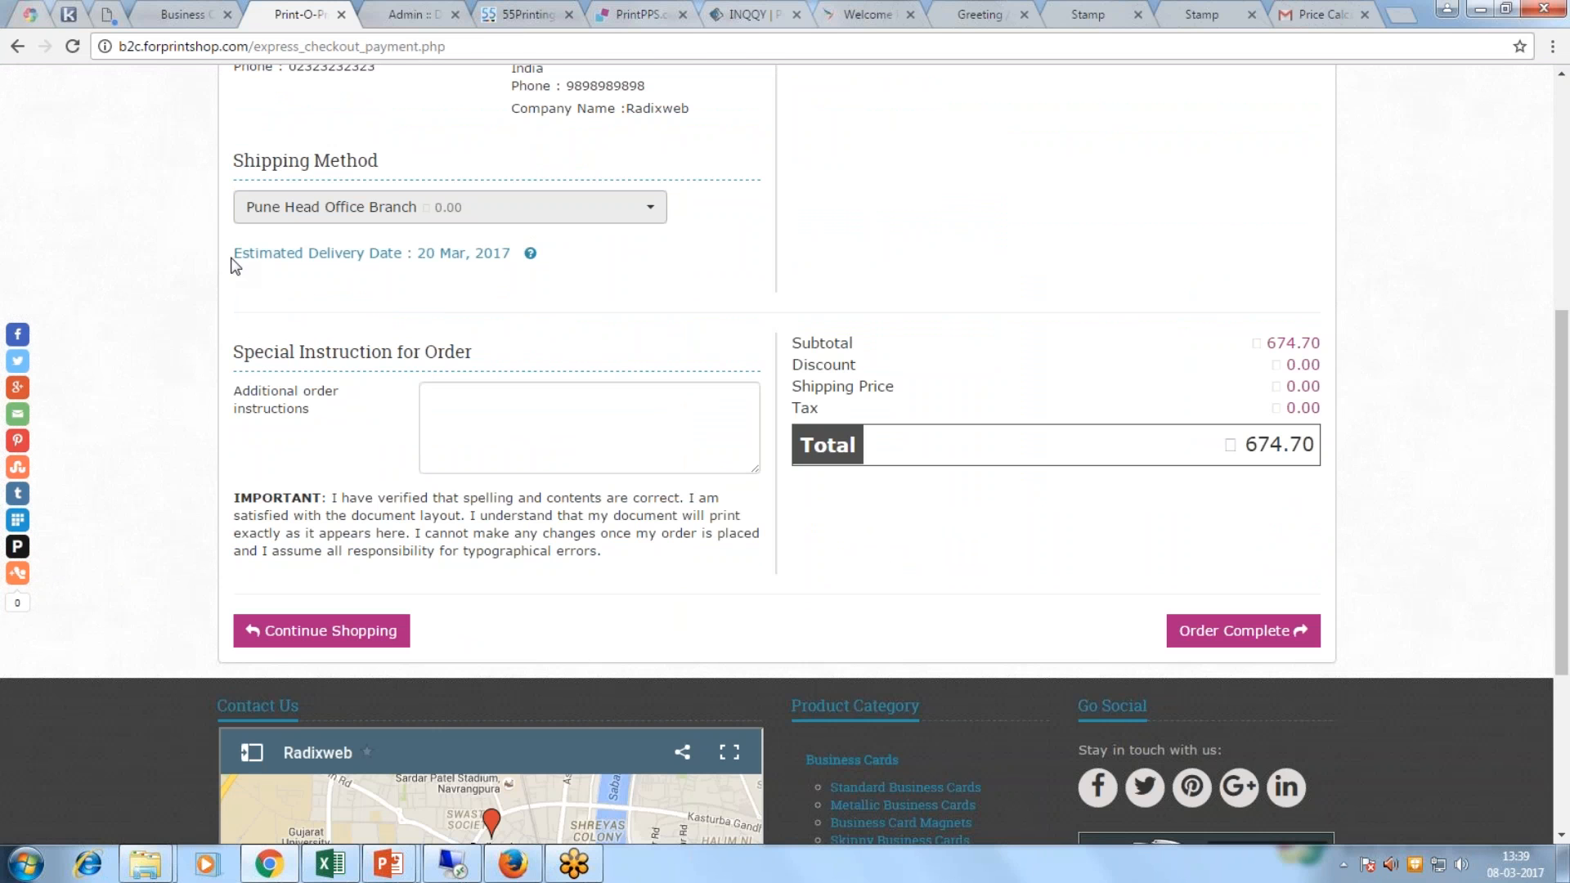
scroll(1065, 406, up, 4)
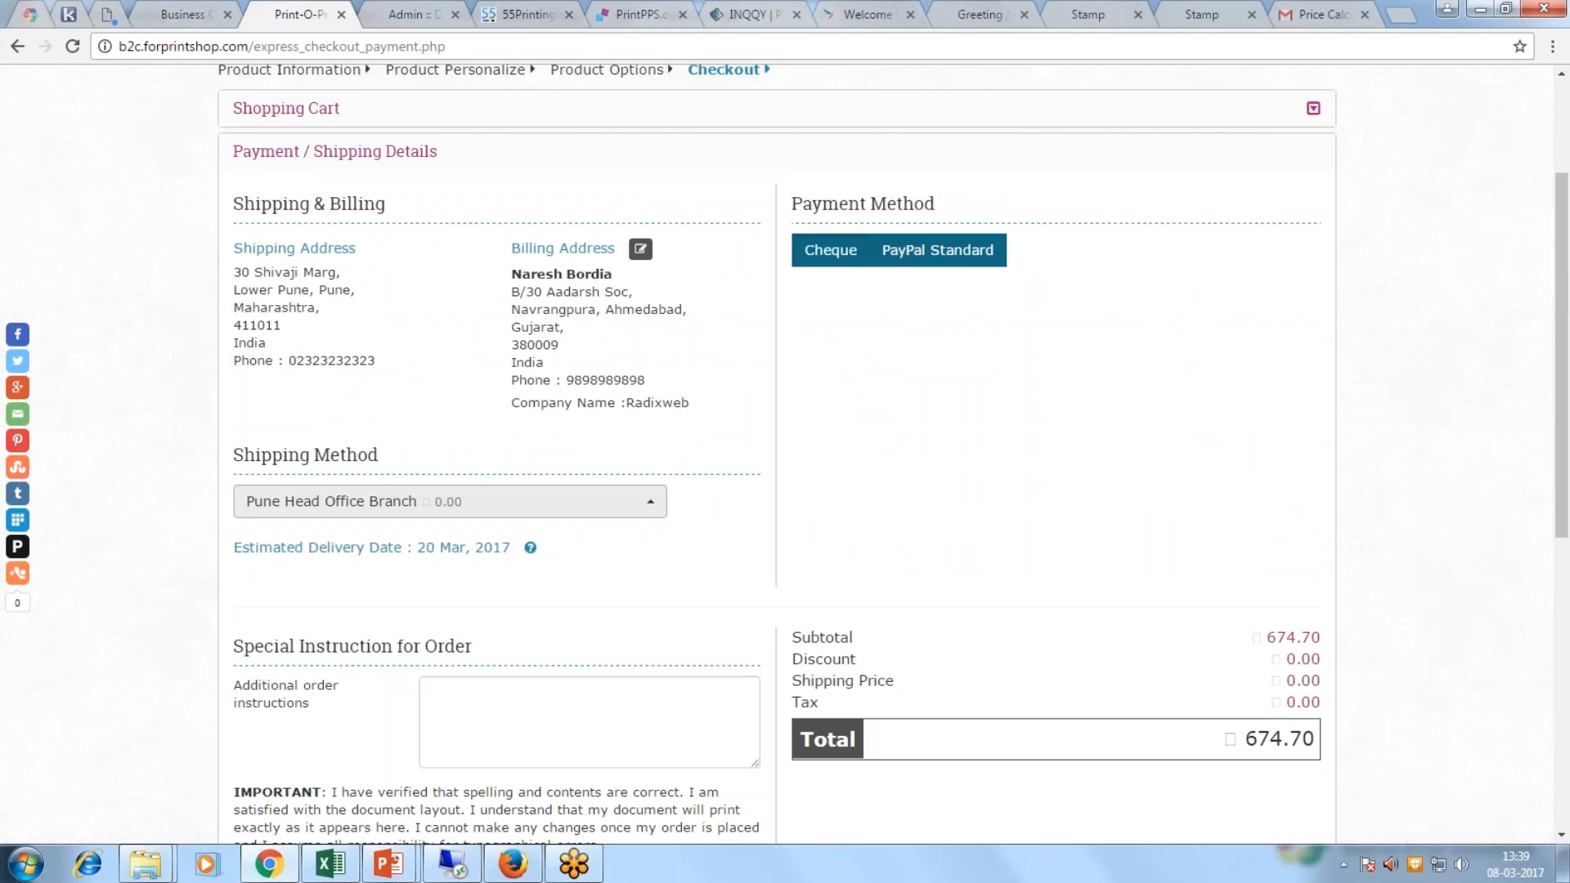
scroll(947, 425, down, 1)
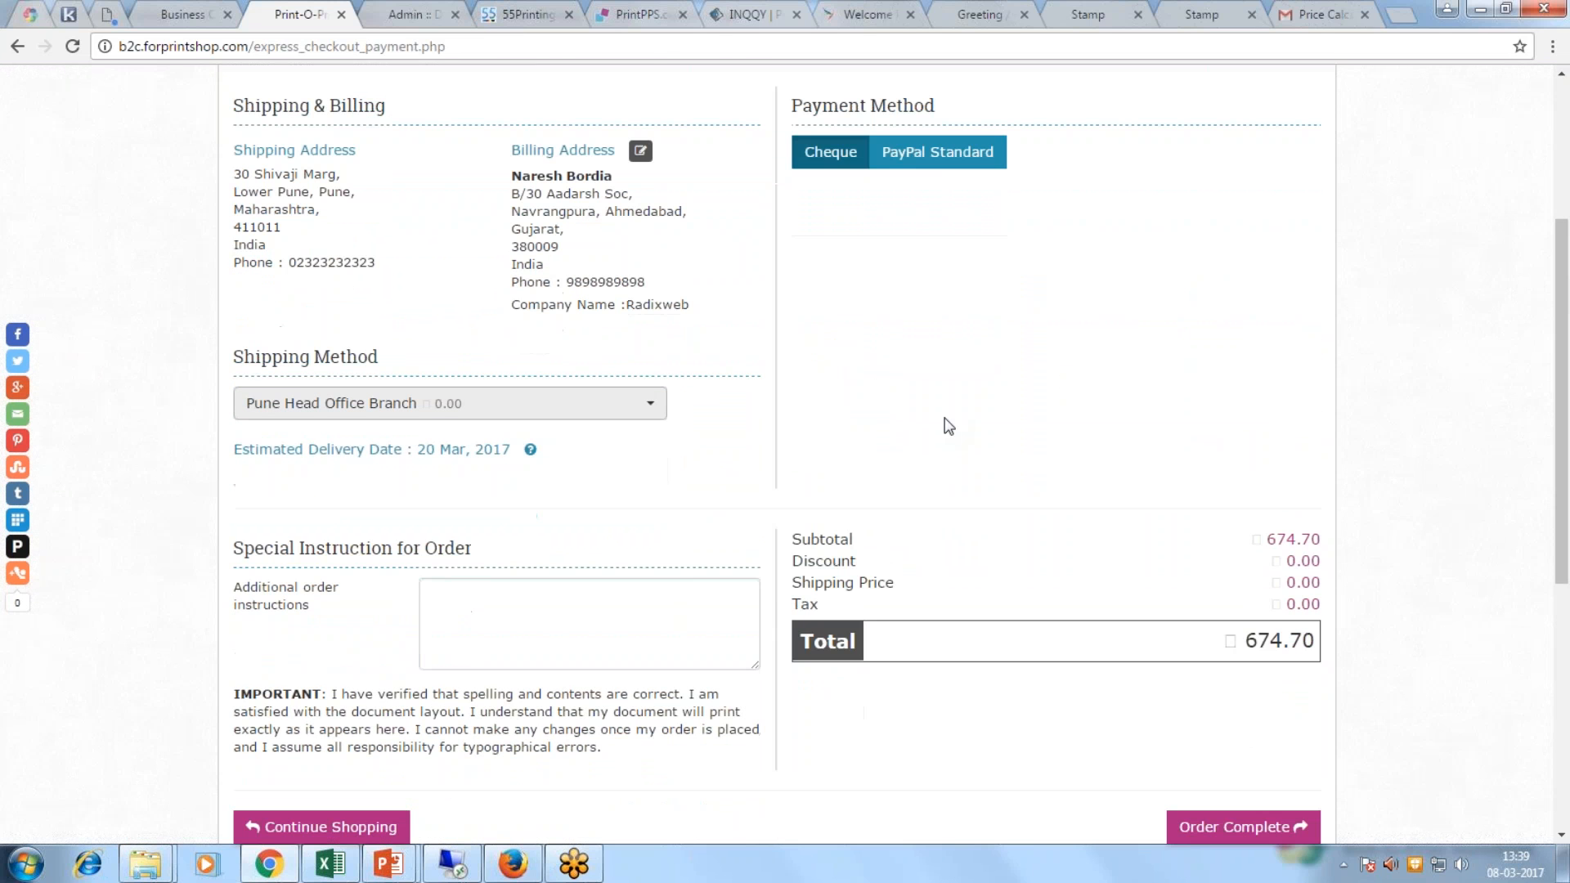
scroll(963, 378, down, 1)
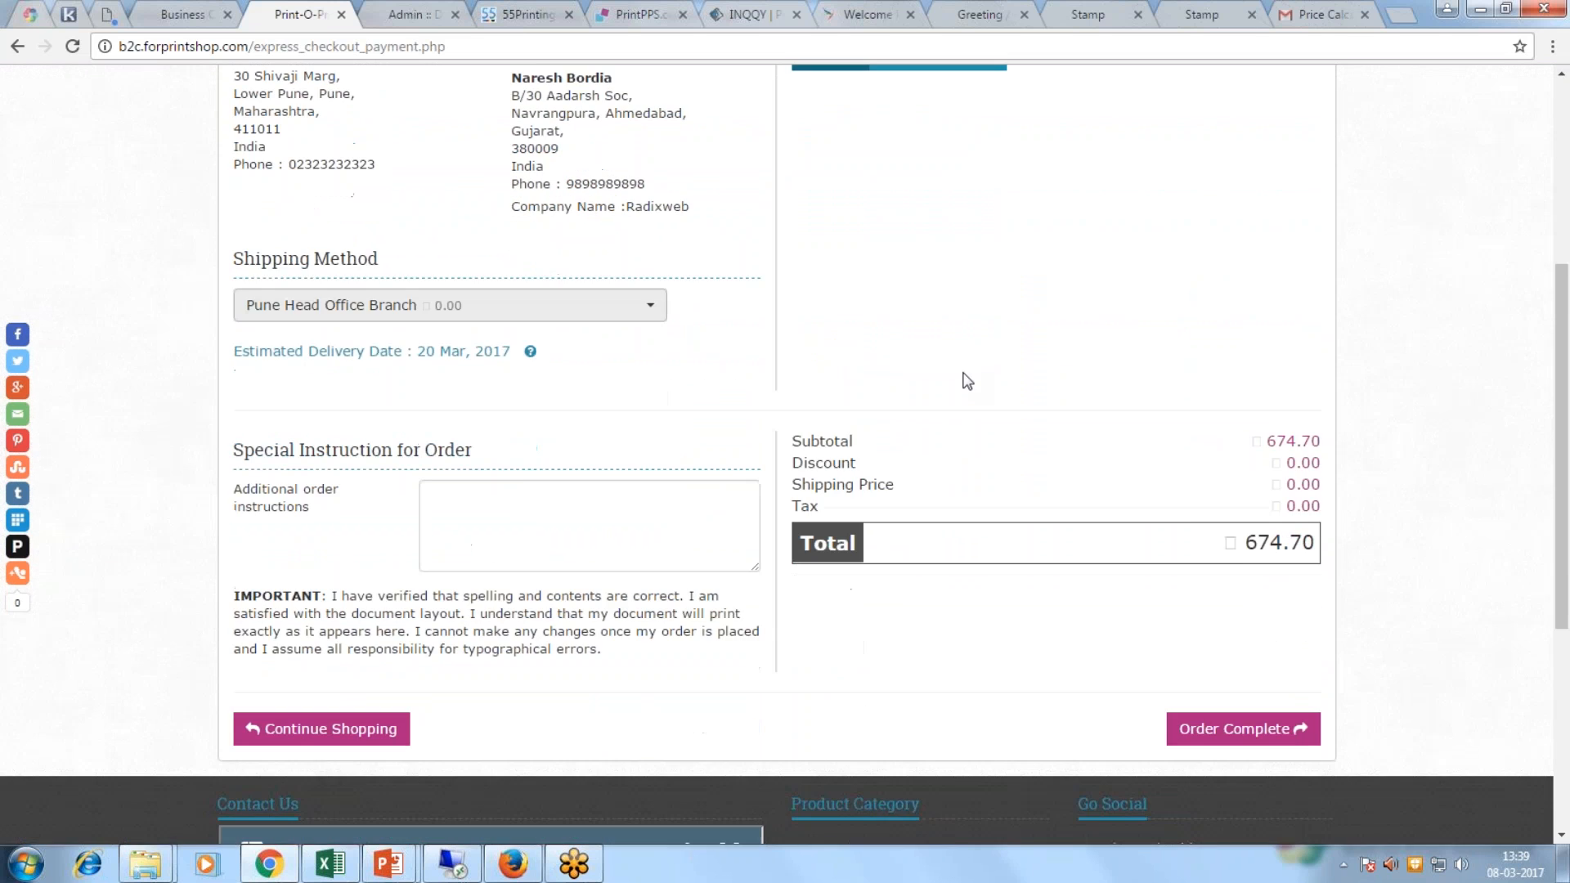
click(405, 14)
click(402, 41)
key(Return)
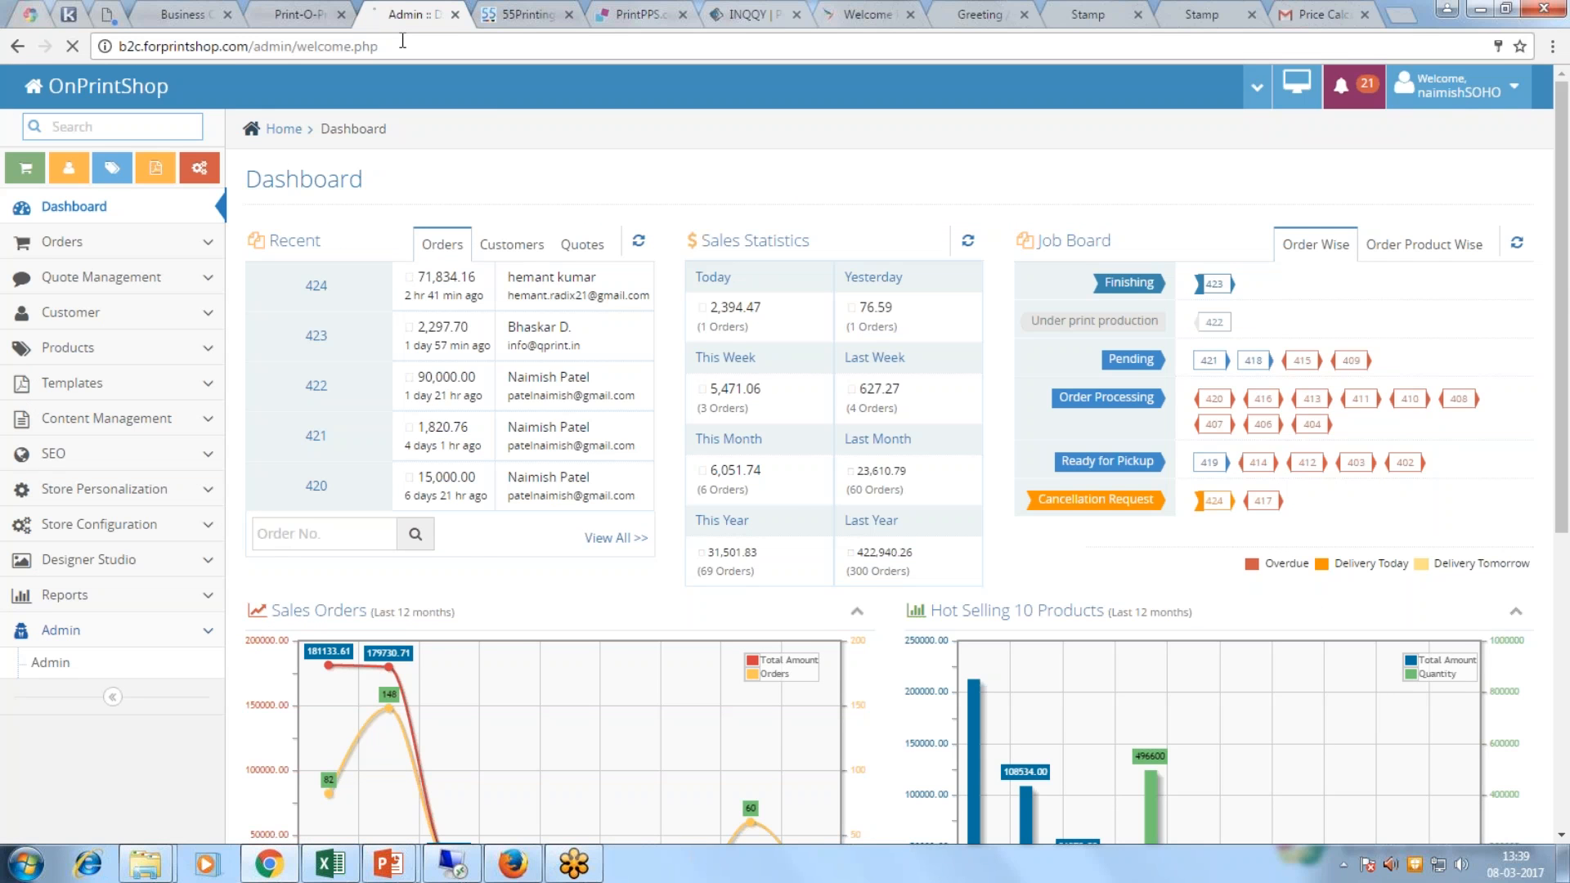
click(299, 14)
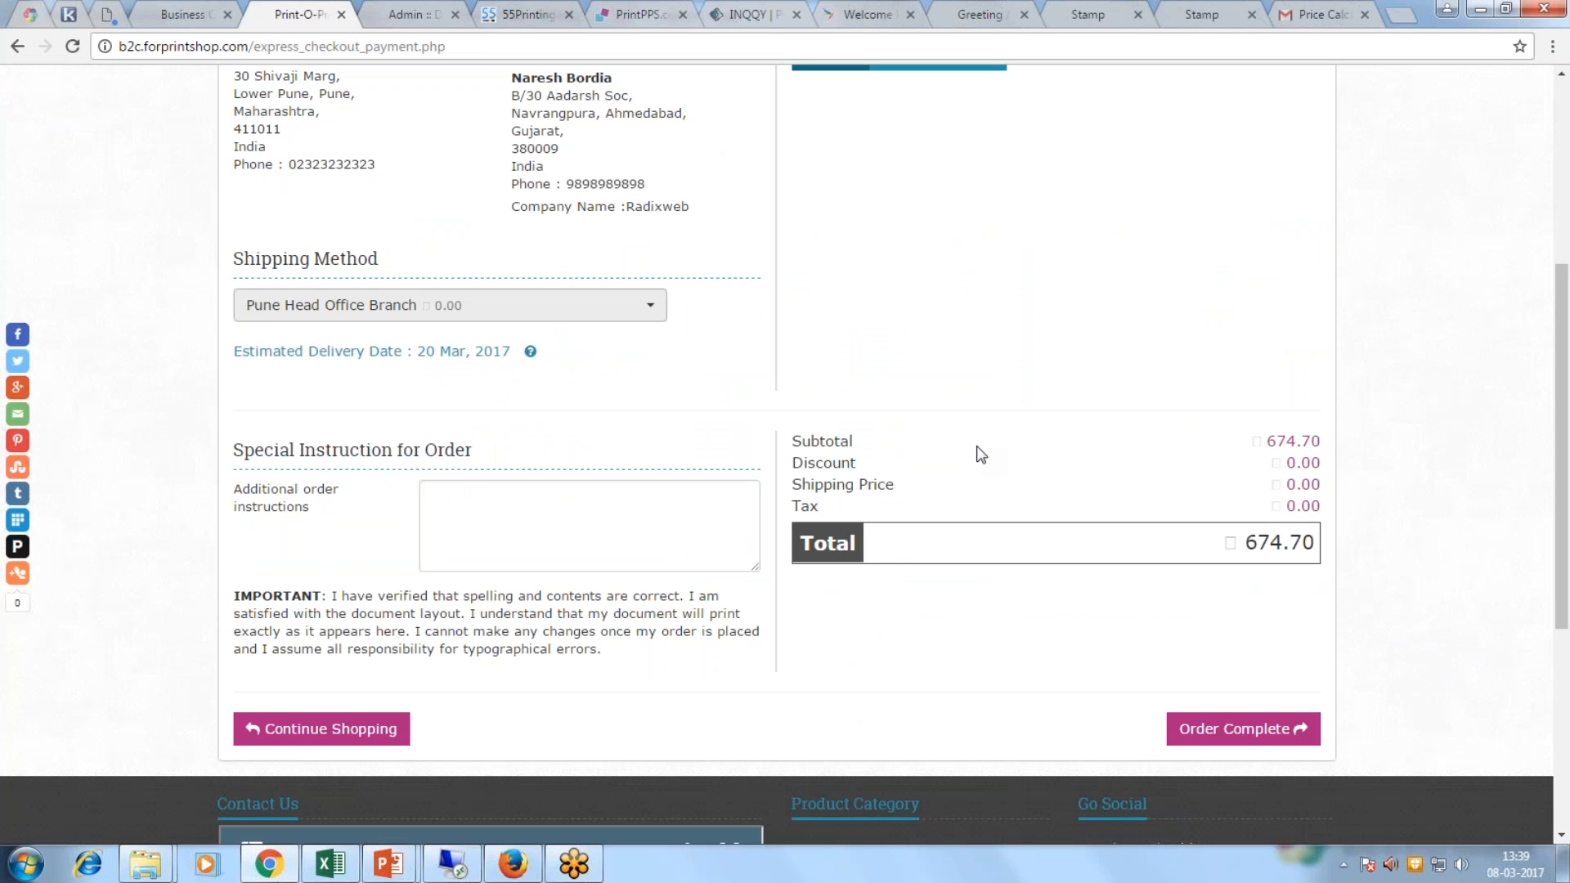
Step: Place the order and review the order #425 received confirmation
click(1279, 728)
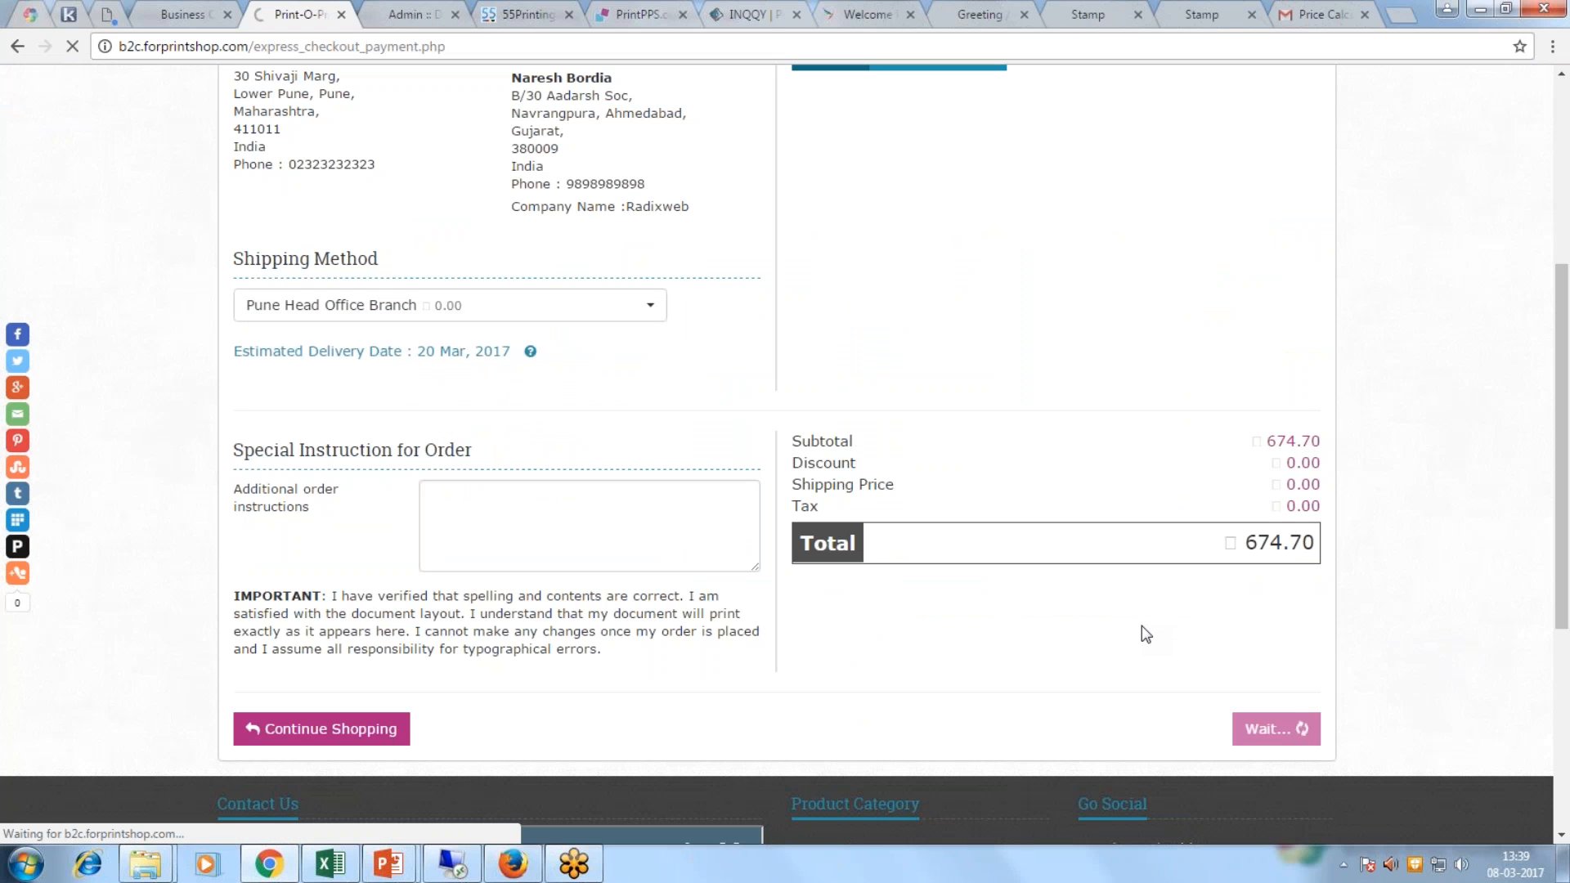
scroll(1142, 626, up, 1)
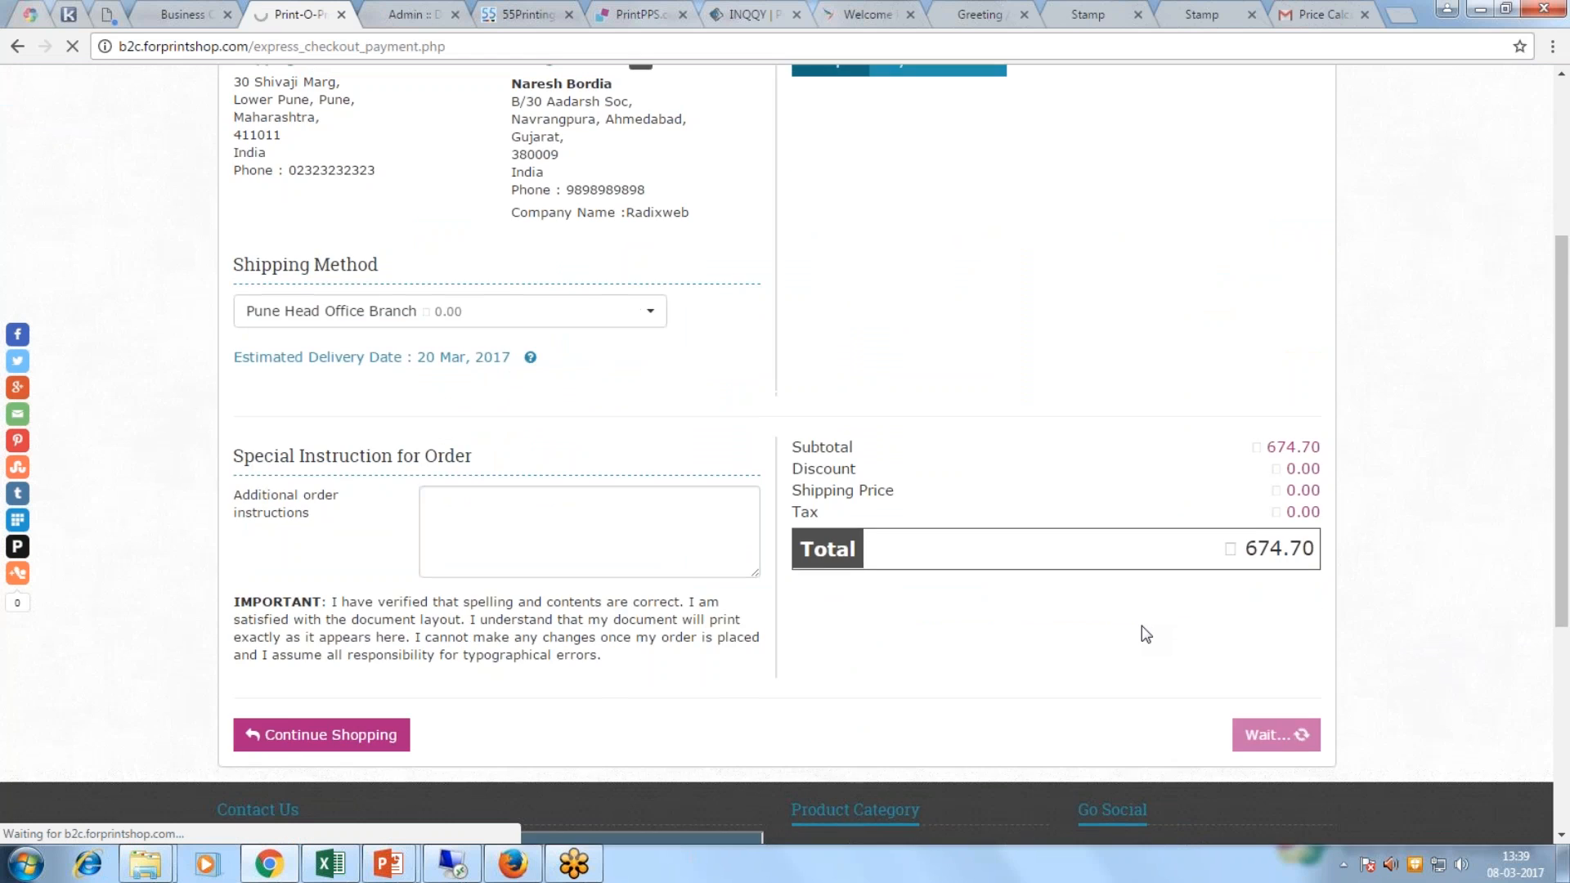
scroll(1142, 625, up, 3)
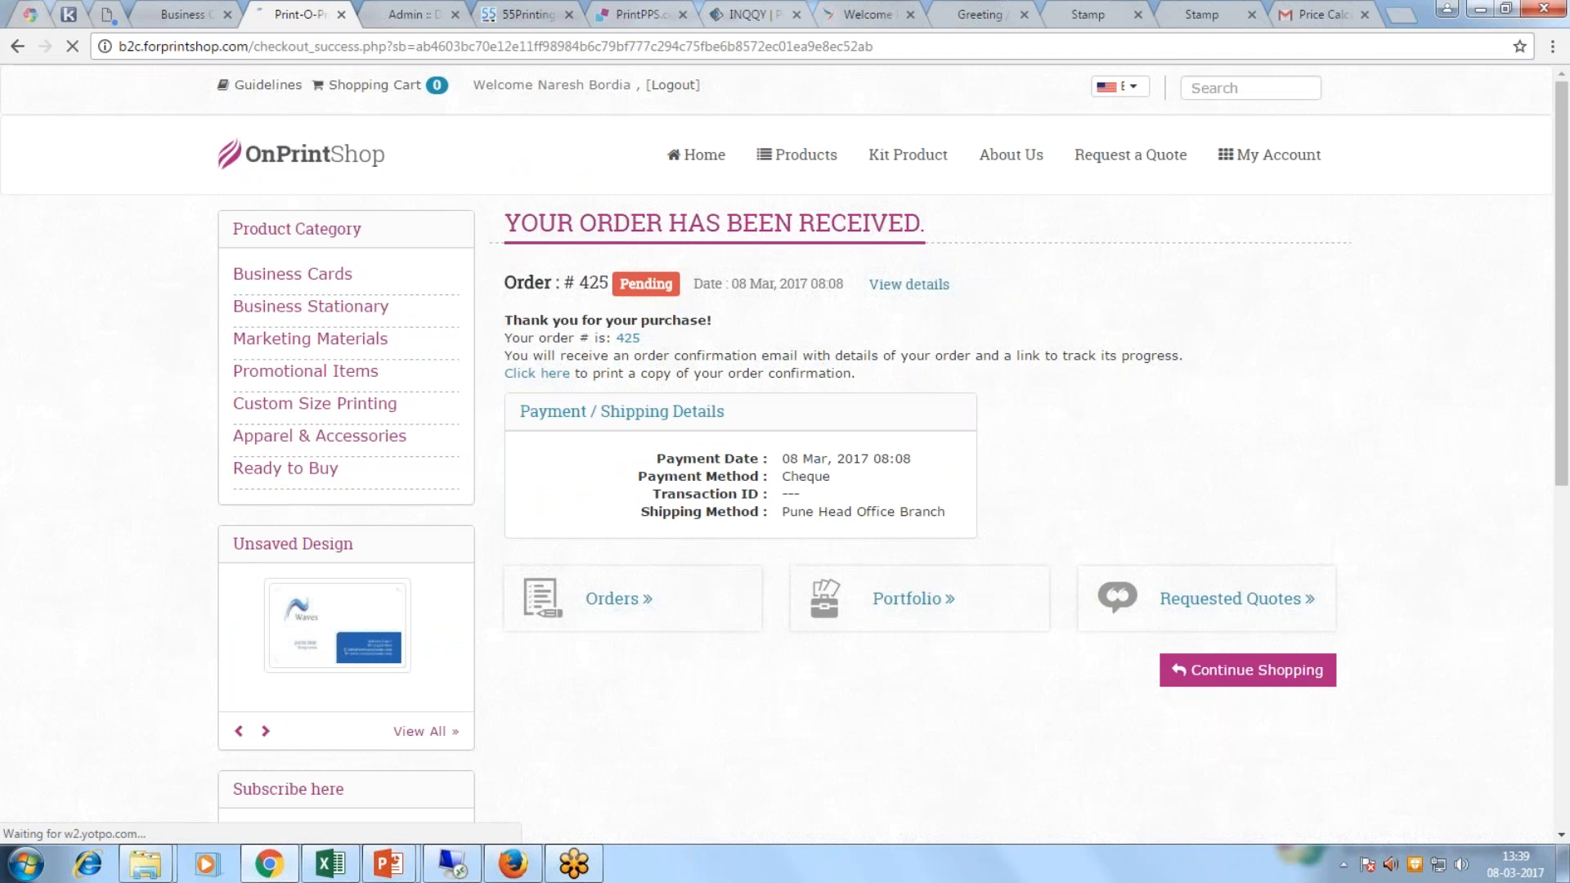
Step: Open the '#25 : Thanks for placing a quote' email in Gmail, then return to the storefront
click(1320, 14)
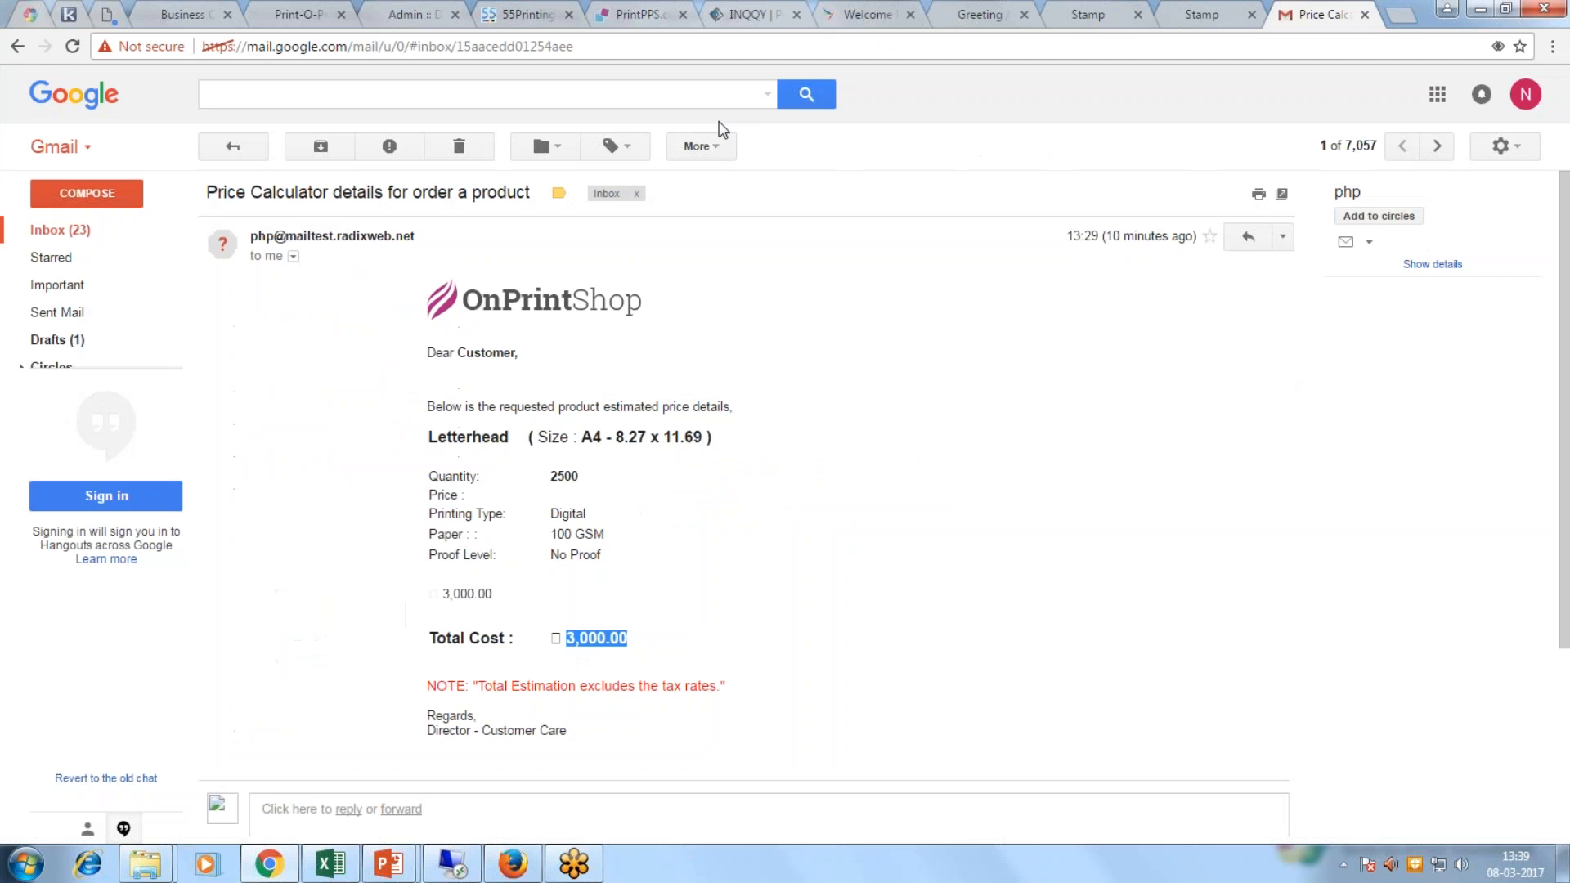
click(78, 232)
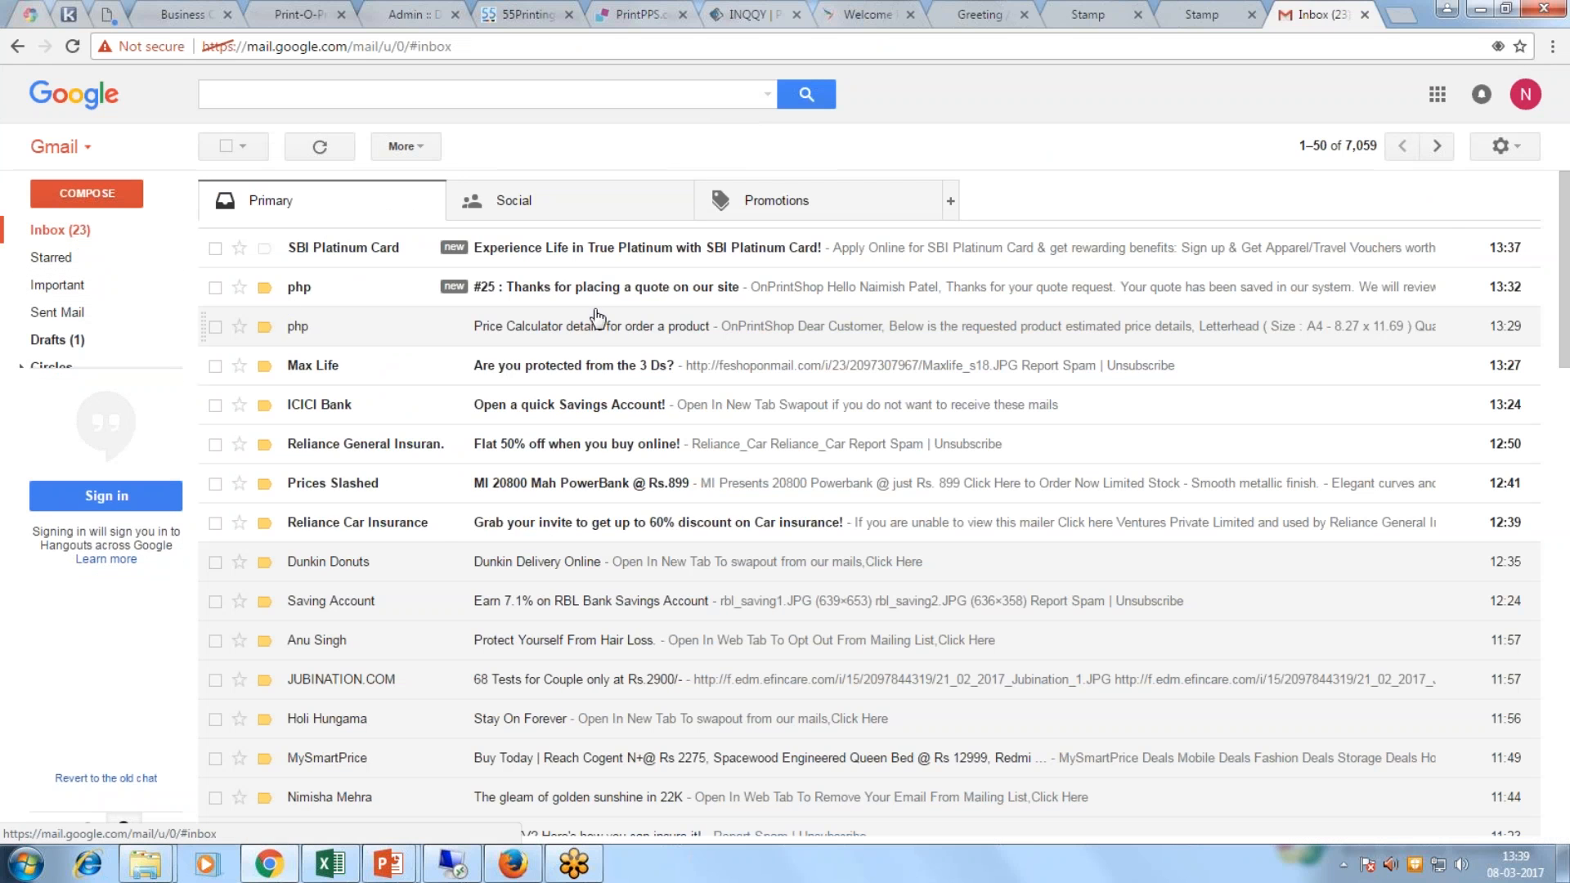
click(599, 290)
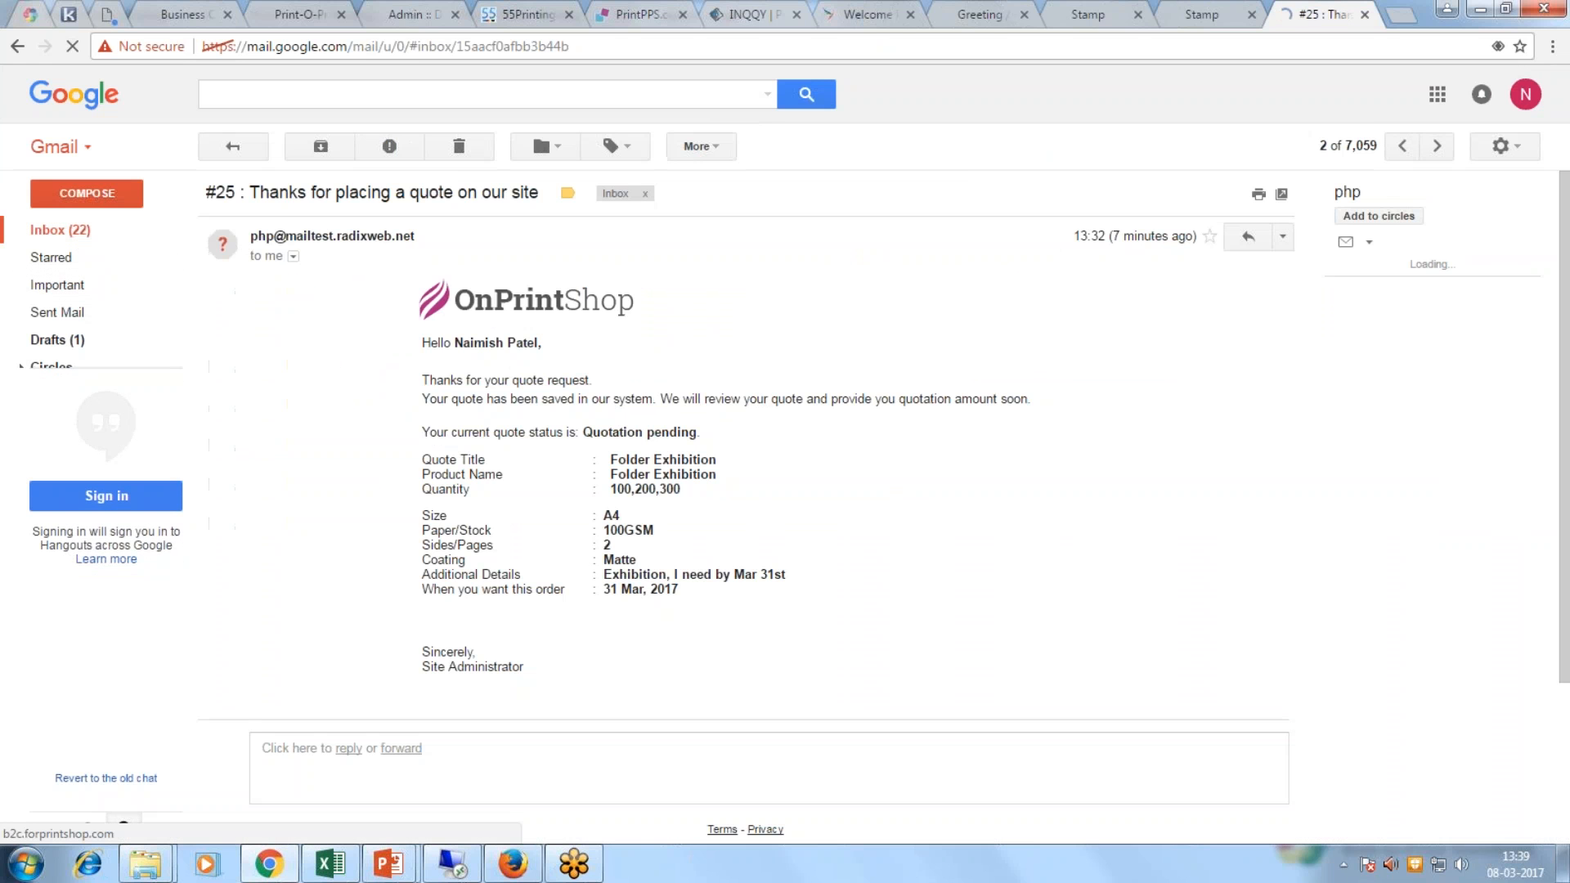
click(59, 230)
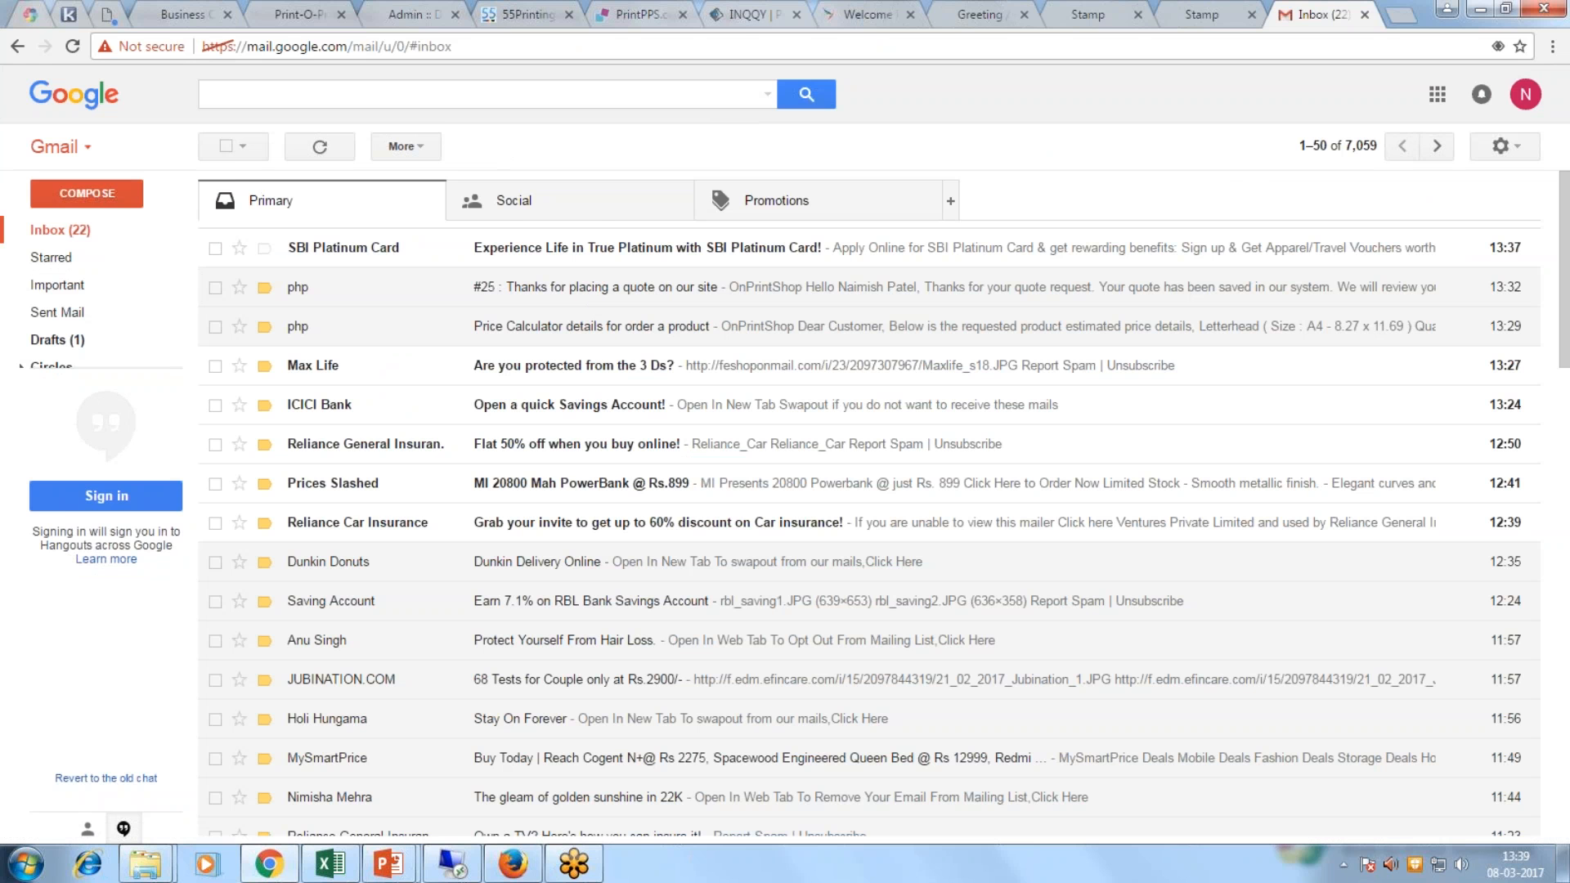
click(292, 18)
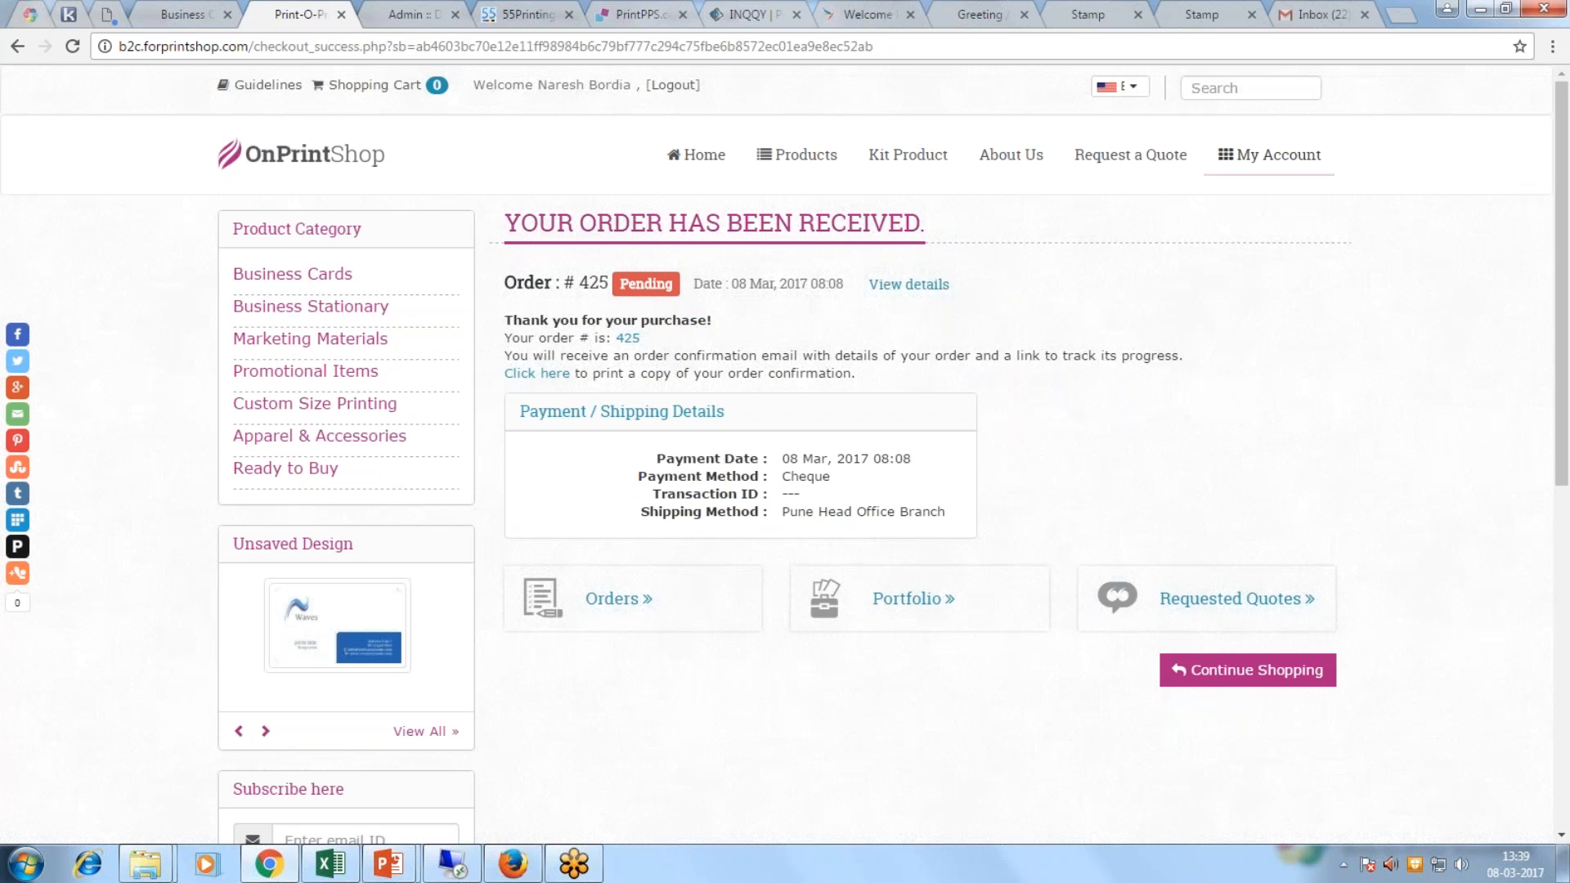
Step: Check that order 425 for 500 Standard Business Cards at 674.70 shows as Pending in My Account Orders
mouse_move(1269, 155)
click(1241, 239)
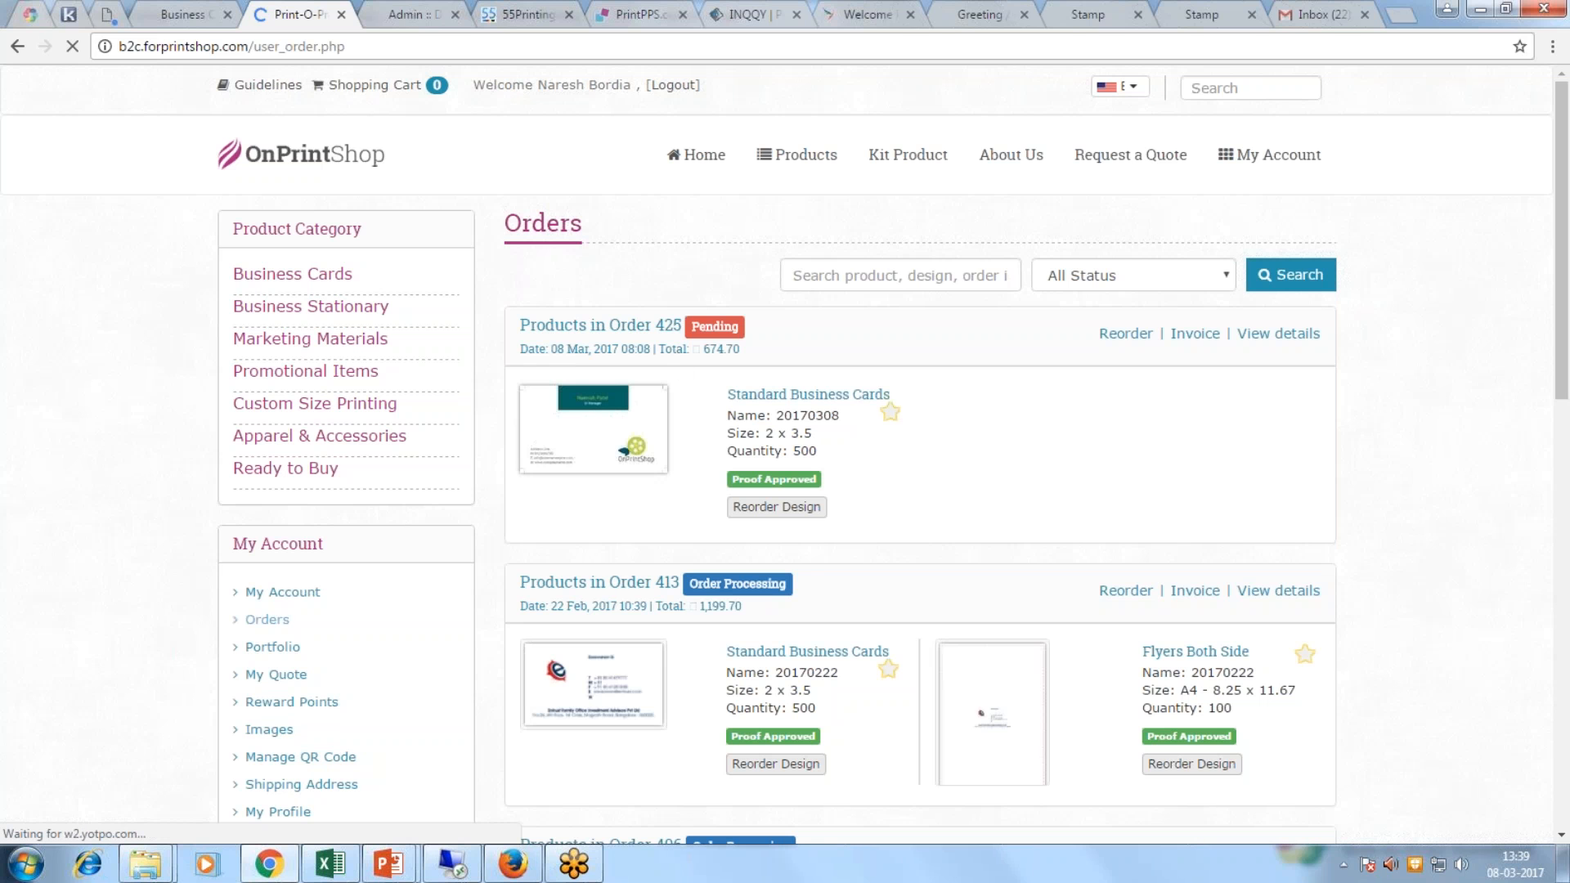
drag(692, 325, 736, 327)
scroll(952, 475, down, 2)
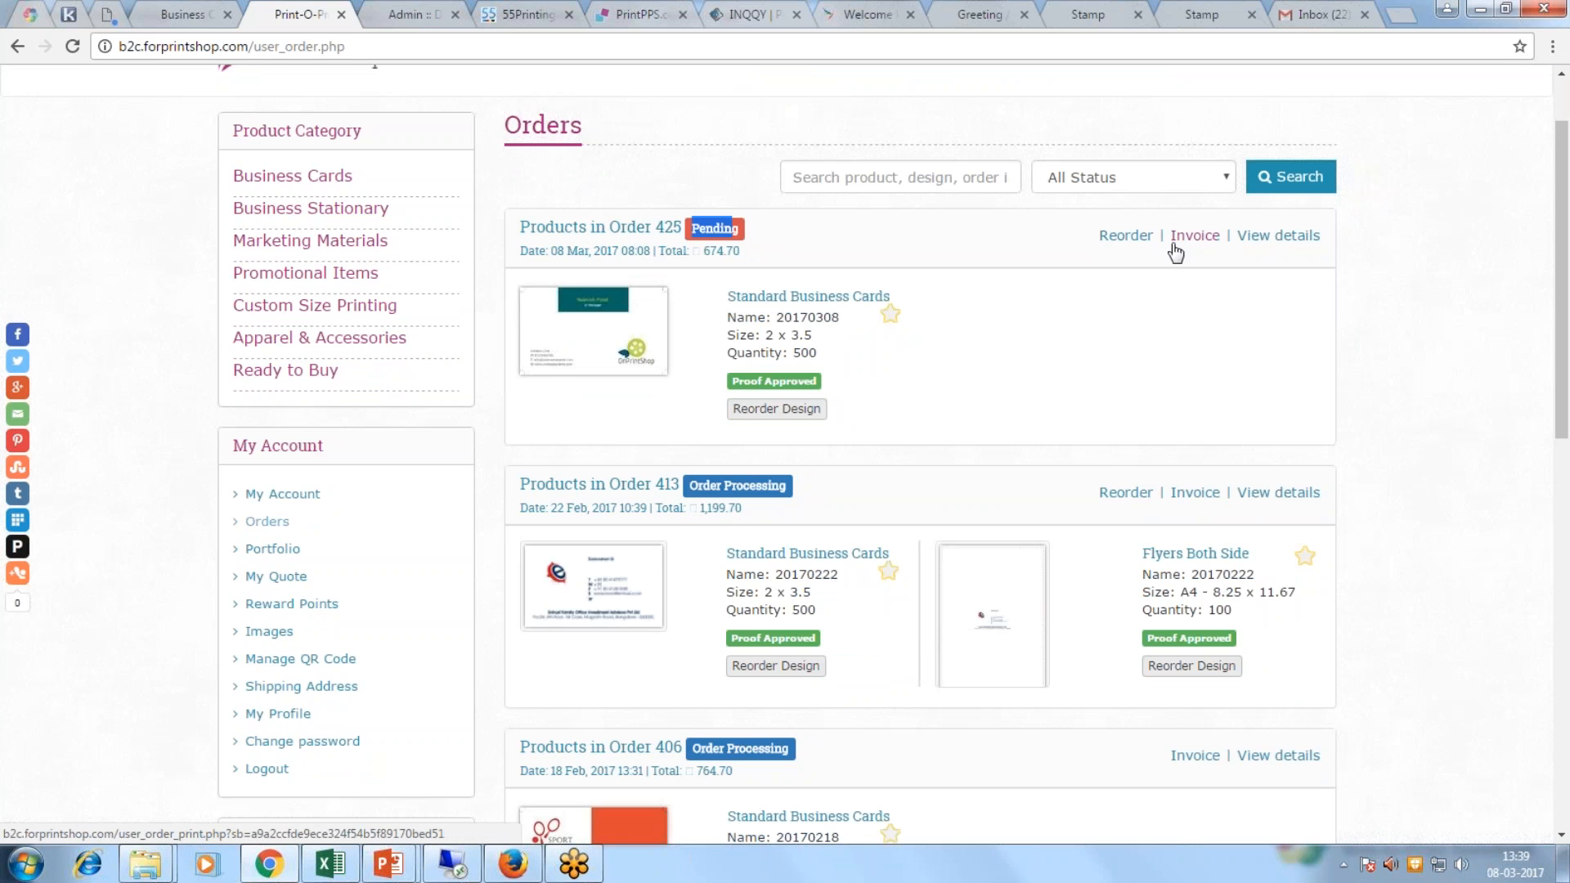
click(401, 14)
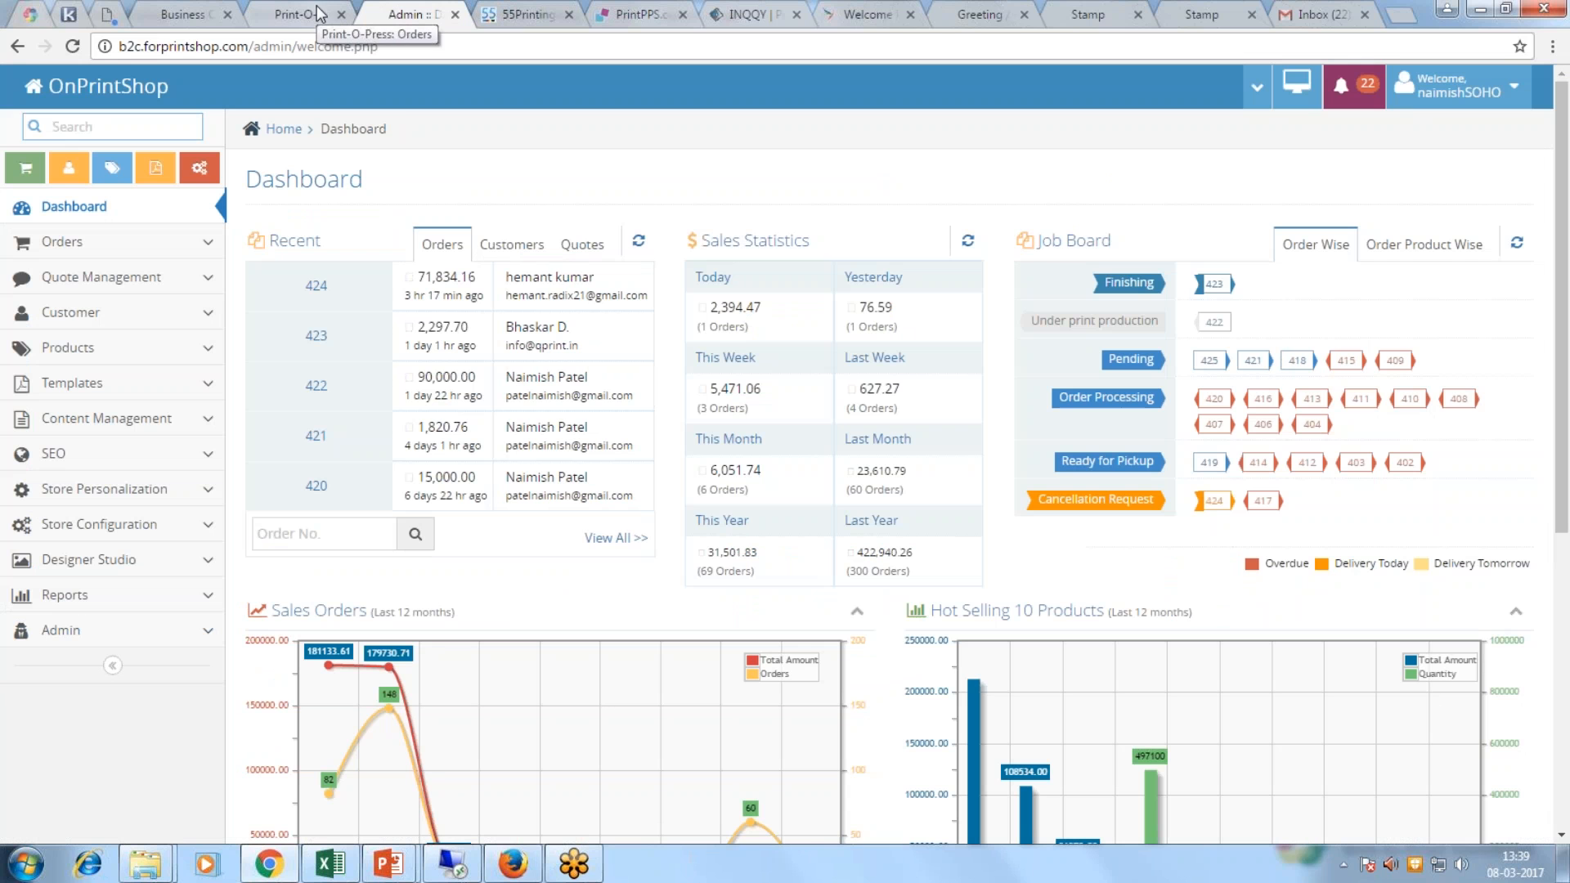
Step: Reload the admin dashboard so order 425 and today's 2,416.96 sales appear
click(139, 84)
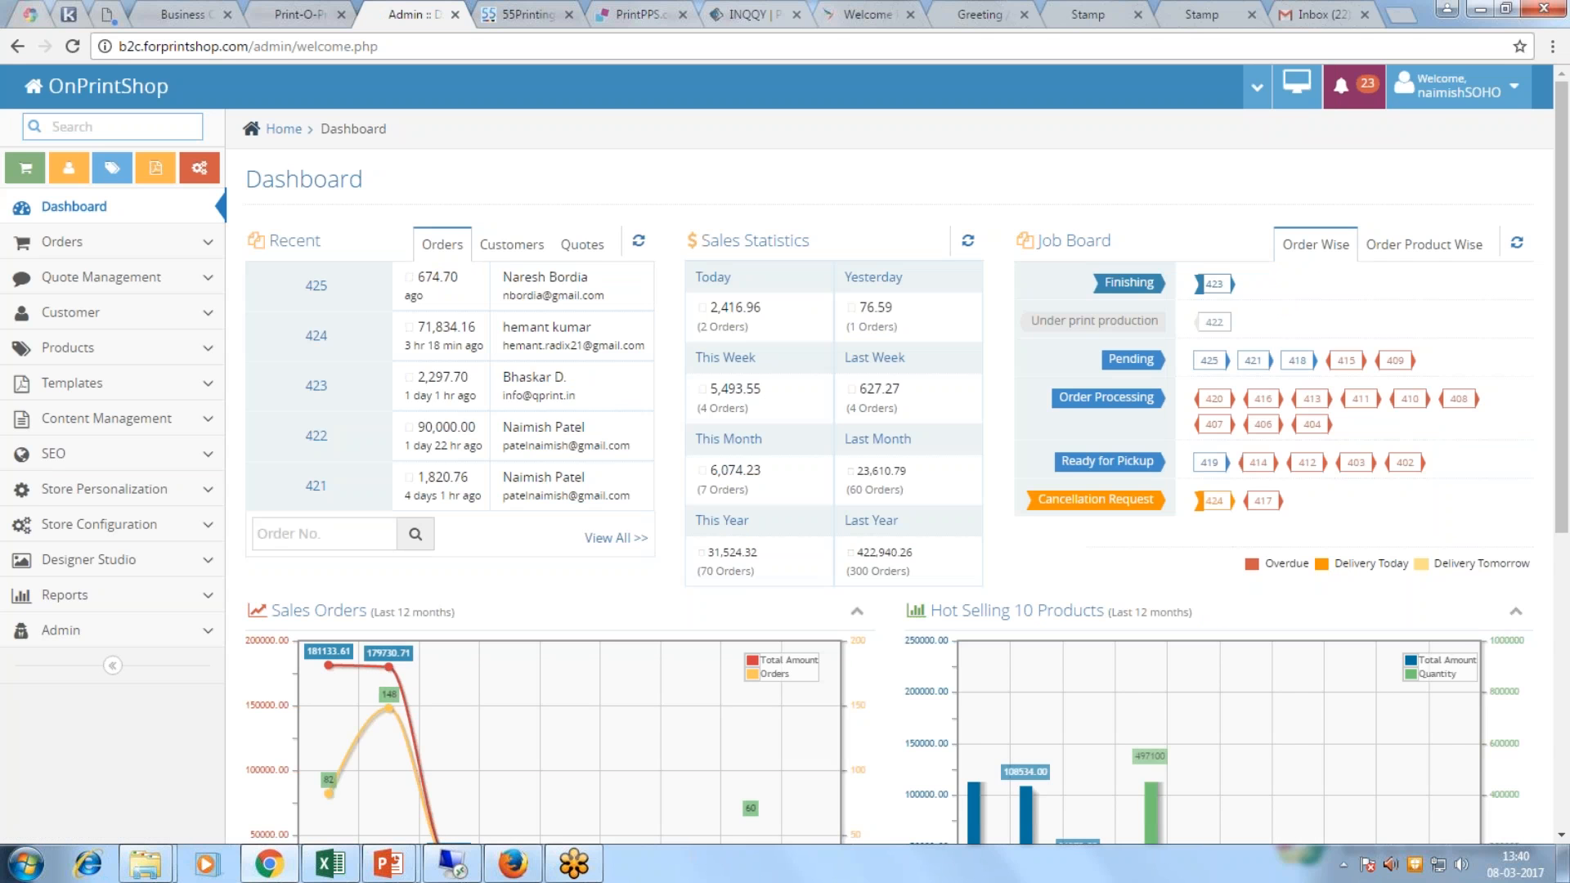
click(301, 17)
scroll(784, 454, up, 2)
click(301, 154)
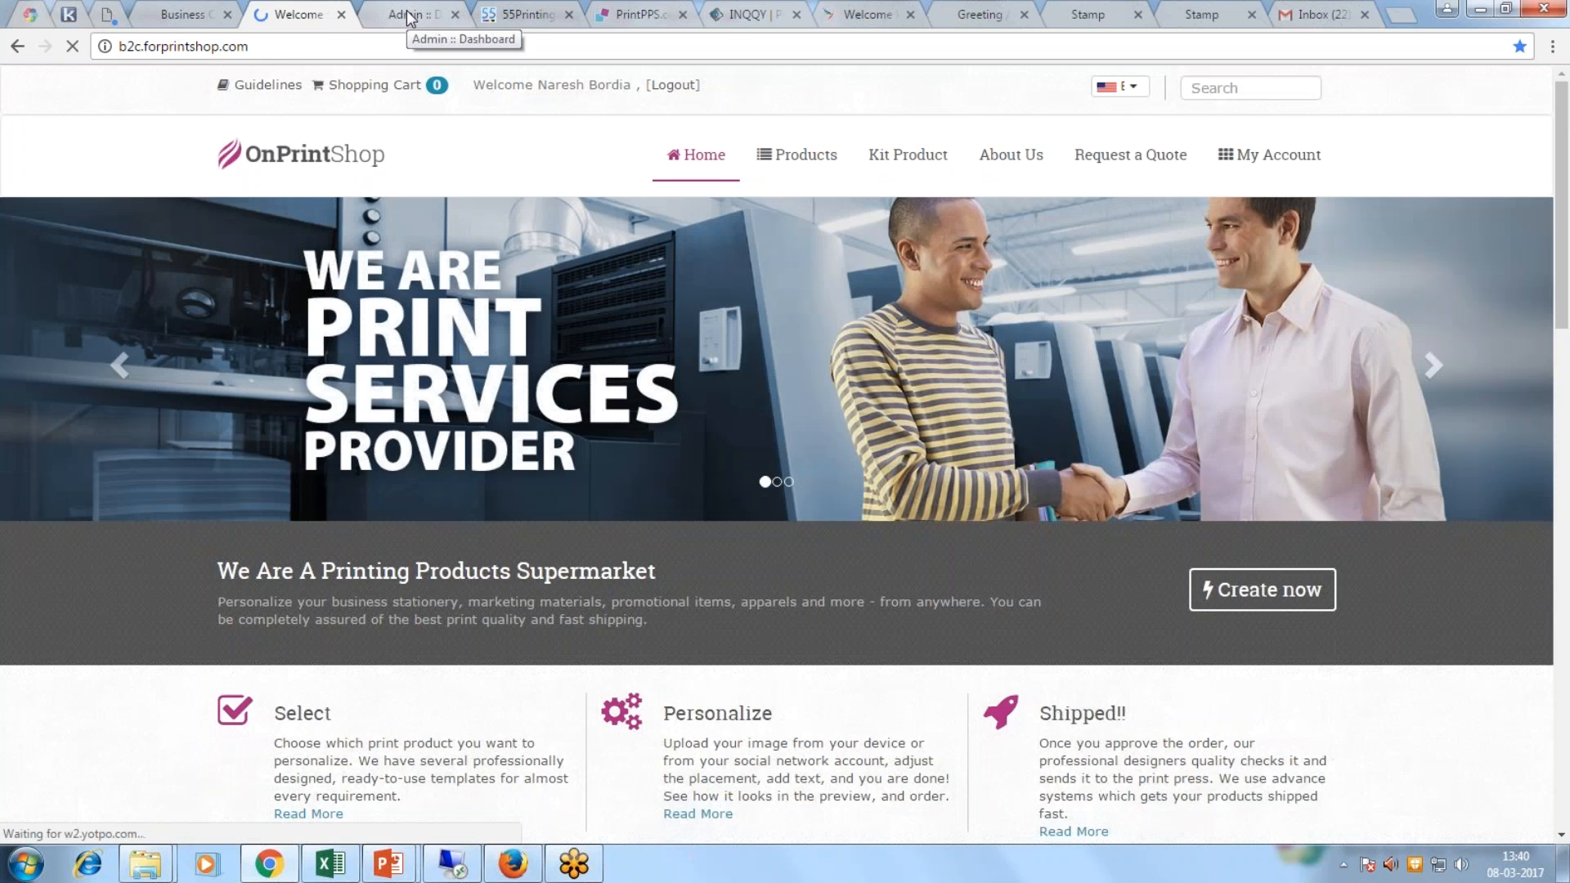
click(408, 17)
click(99, 242)
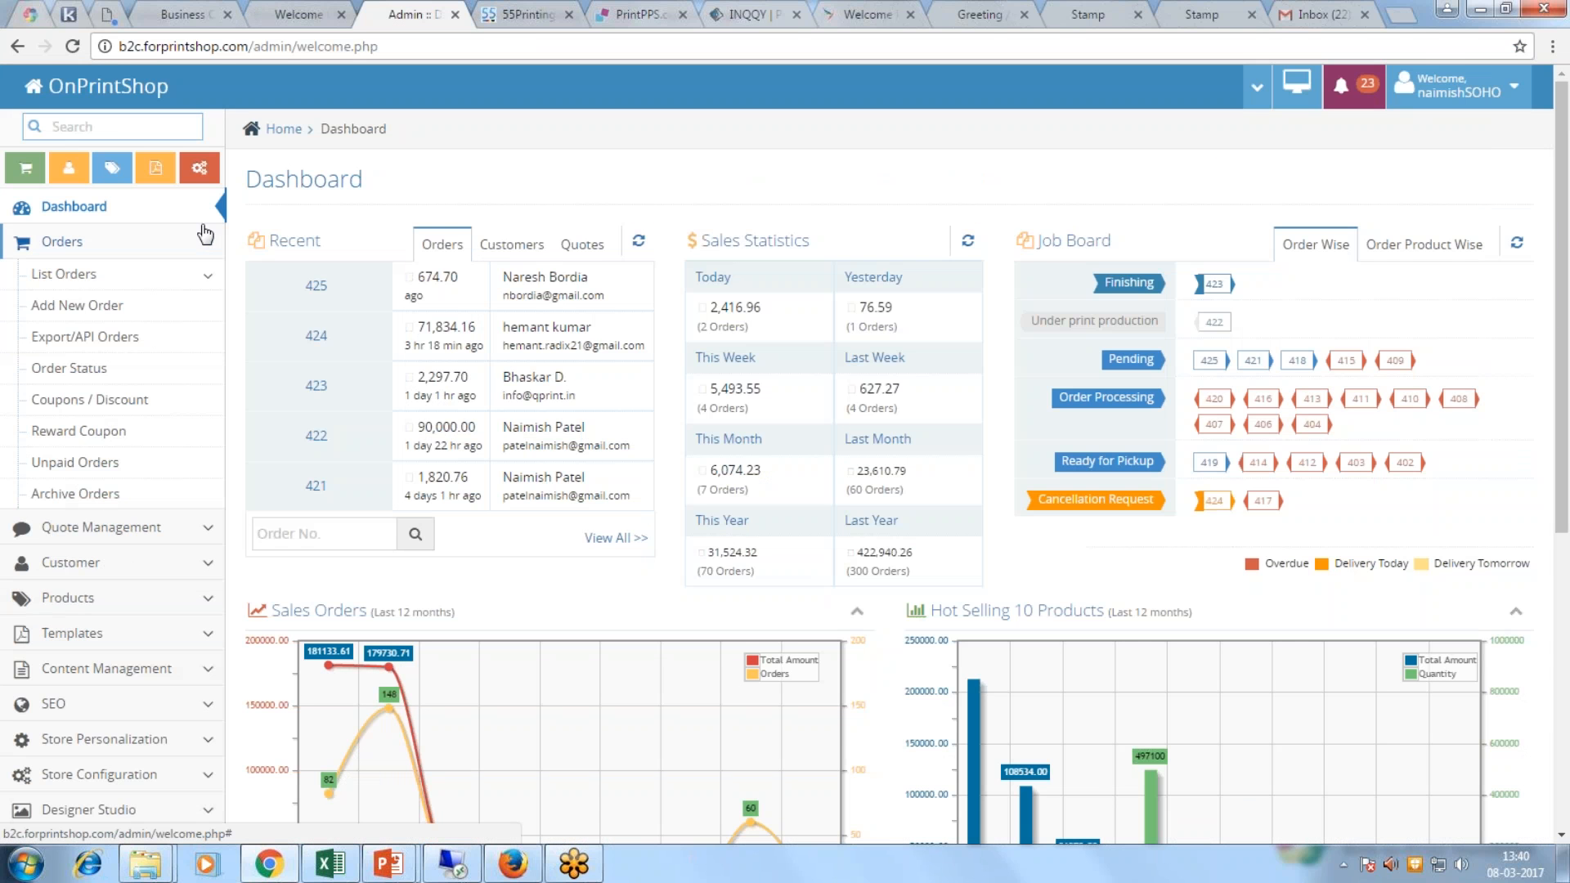
Step: Start a new admin order and select the existing customer by searching their name
click(81, 305)
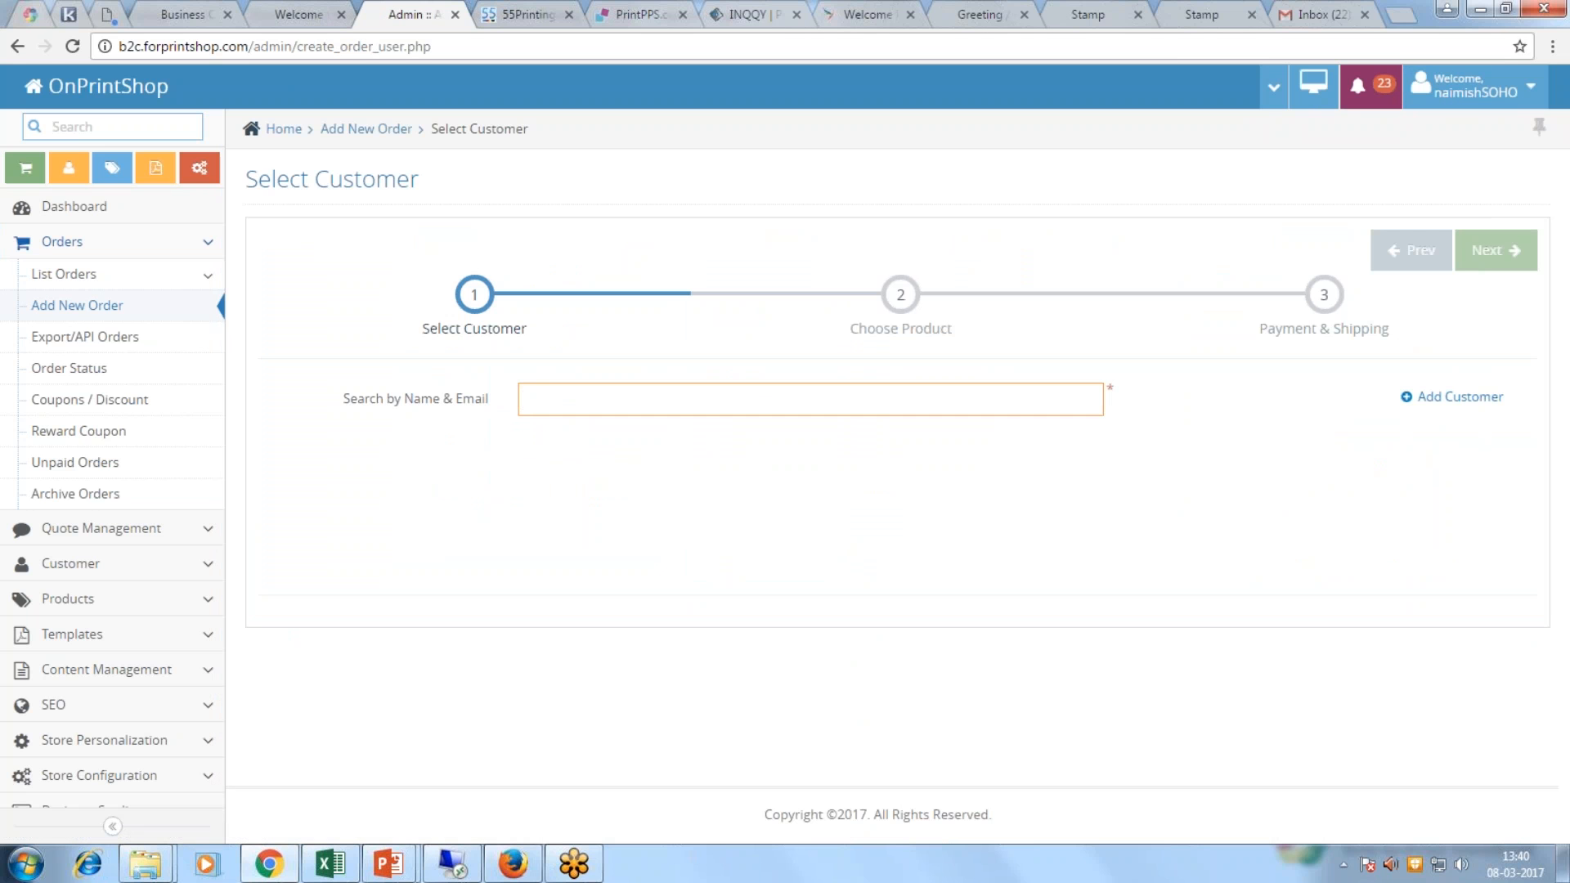
text(naimish)
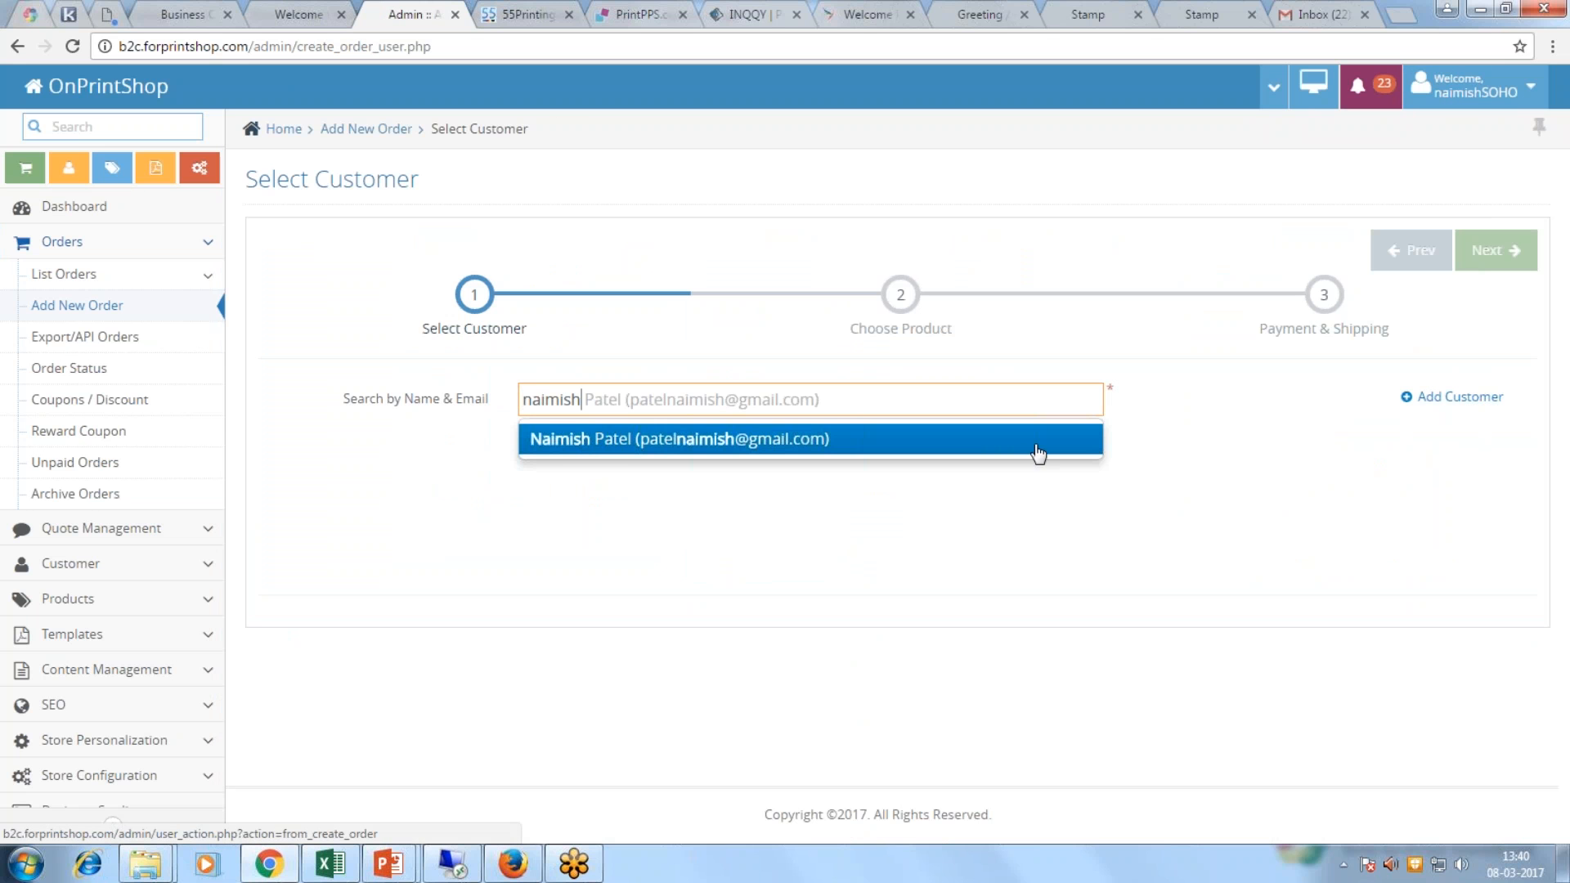
click(744, 438)
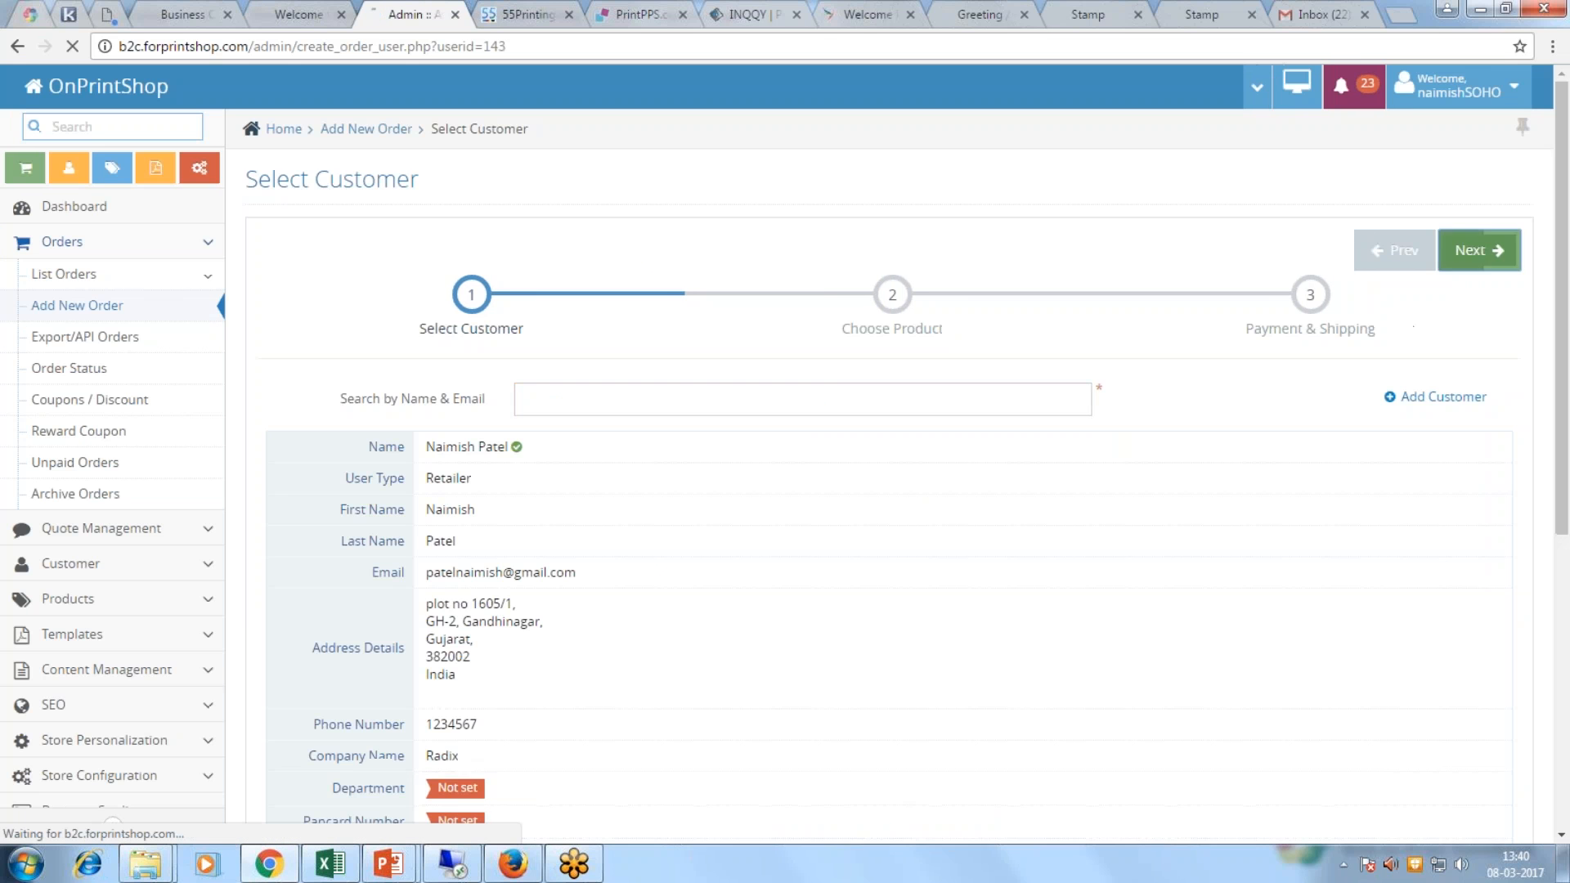
scroll(641, 497, down, 3)
scroll(640, 497, down, 2)
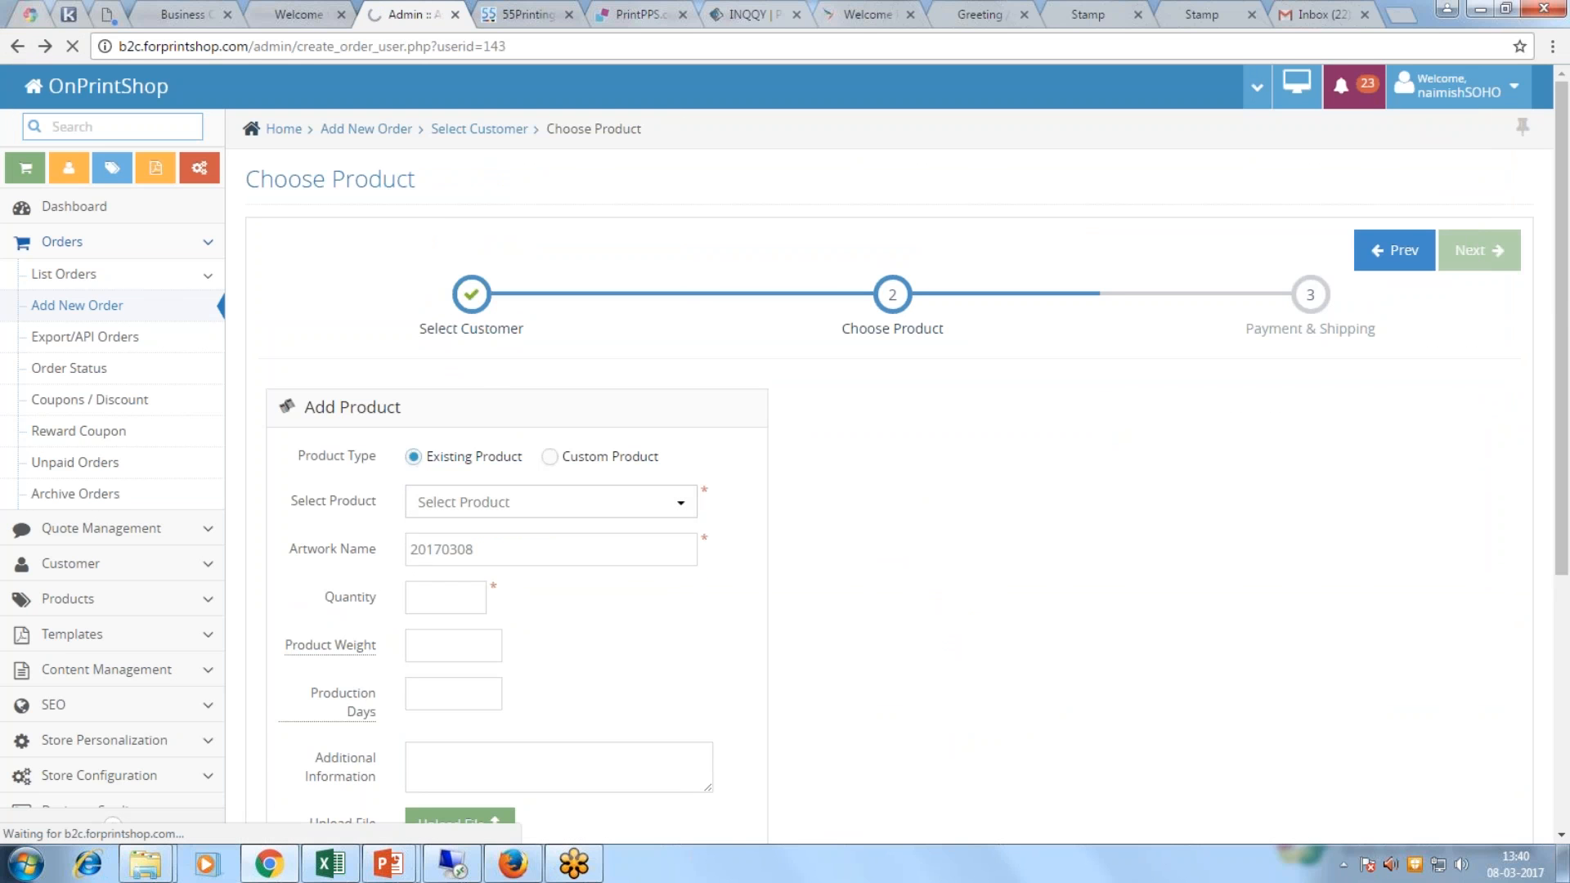
Step: Review the customer's shipping and billing addresses and proceed to product selection
drag(279, 597, 325, 666)
drag(919, 597, 1099, 668)
scroll(1087, 499, down, 1)
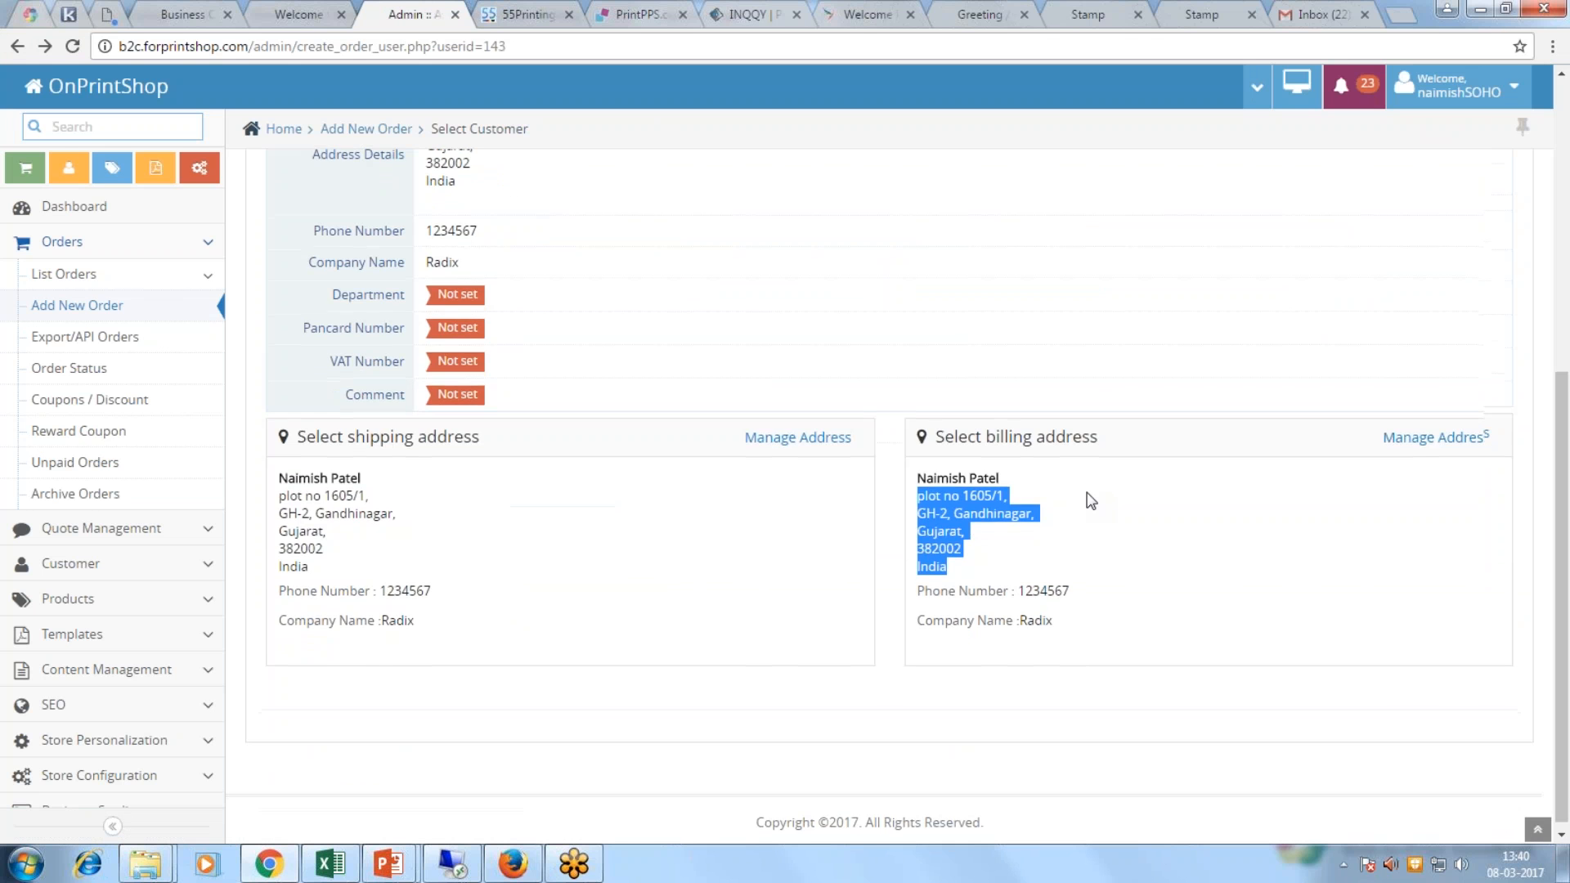
scroll(1144, 474, up, 6)
click(1472, 249)
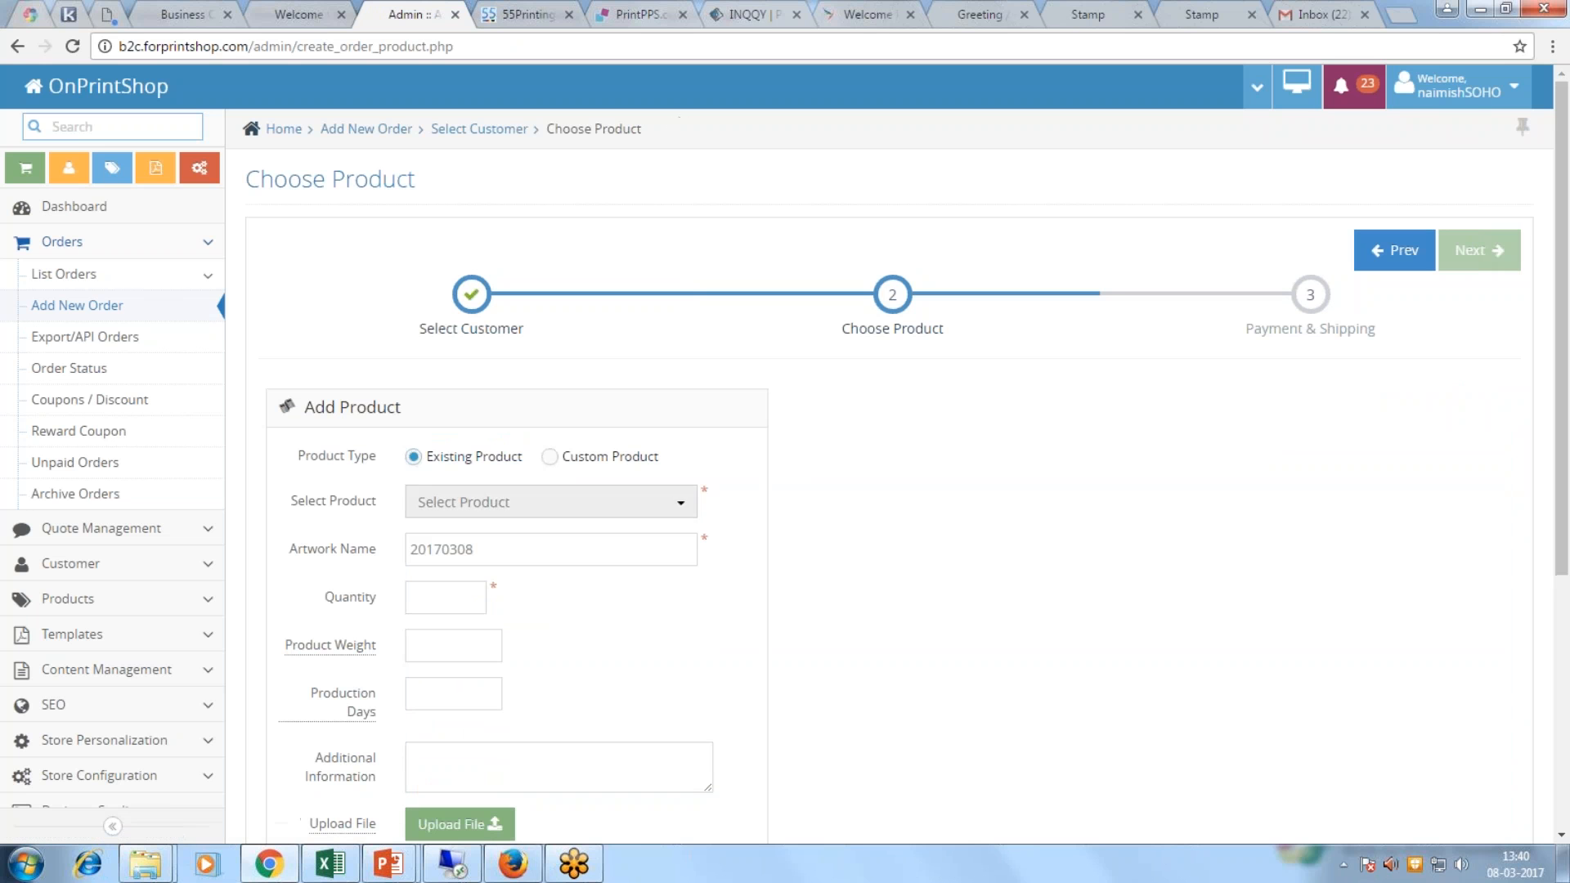
click(534, 502)
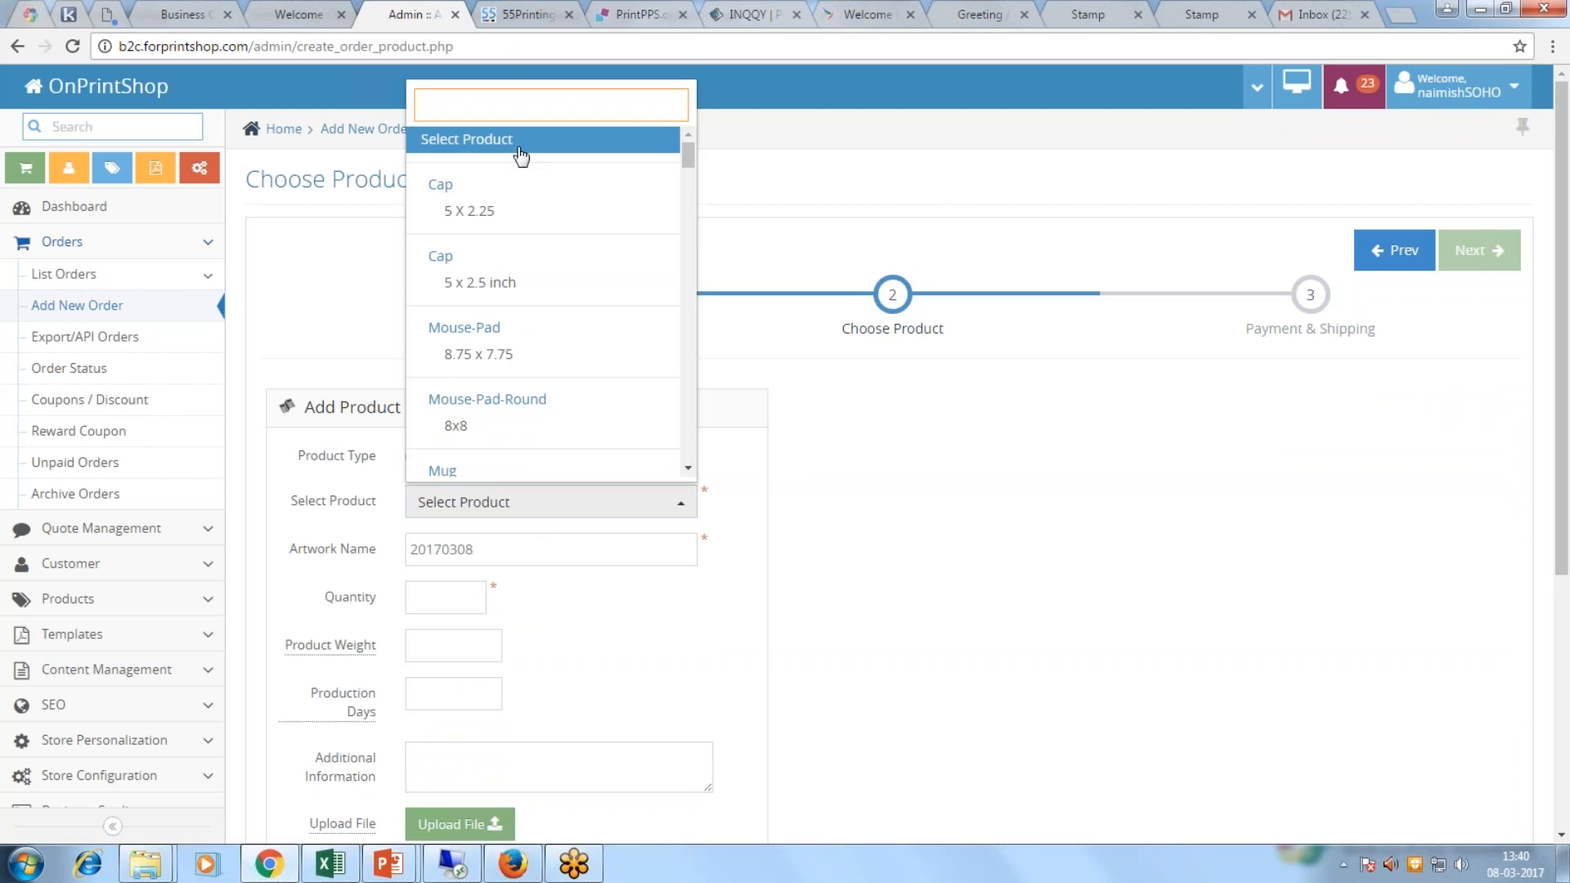
Step: Choose the Envelopes 9.75 x 4.37 product with quantity 1000
text(envel)
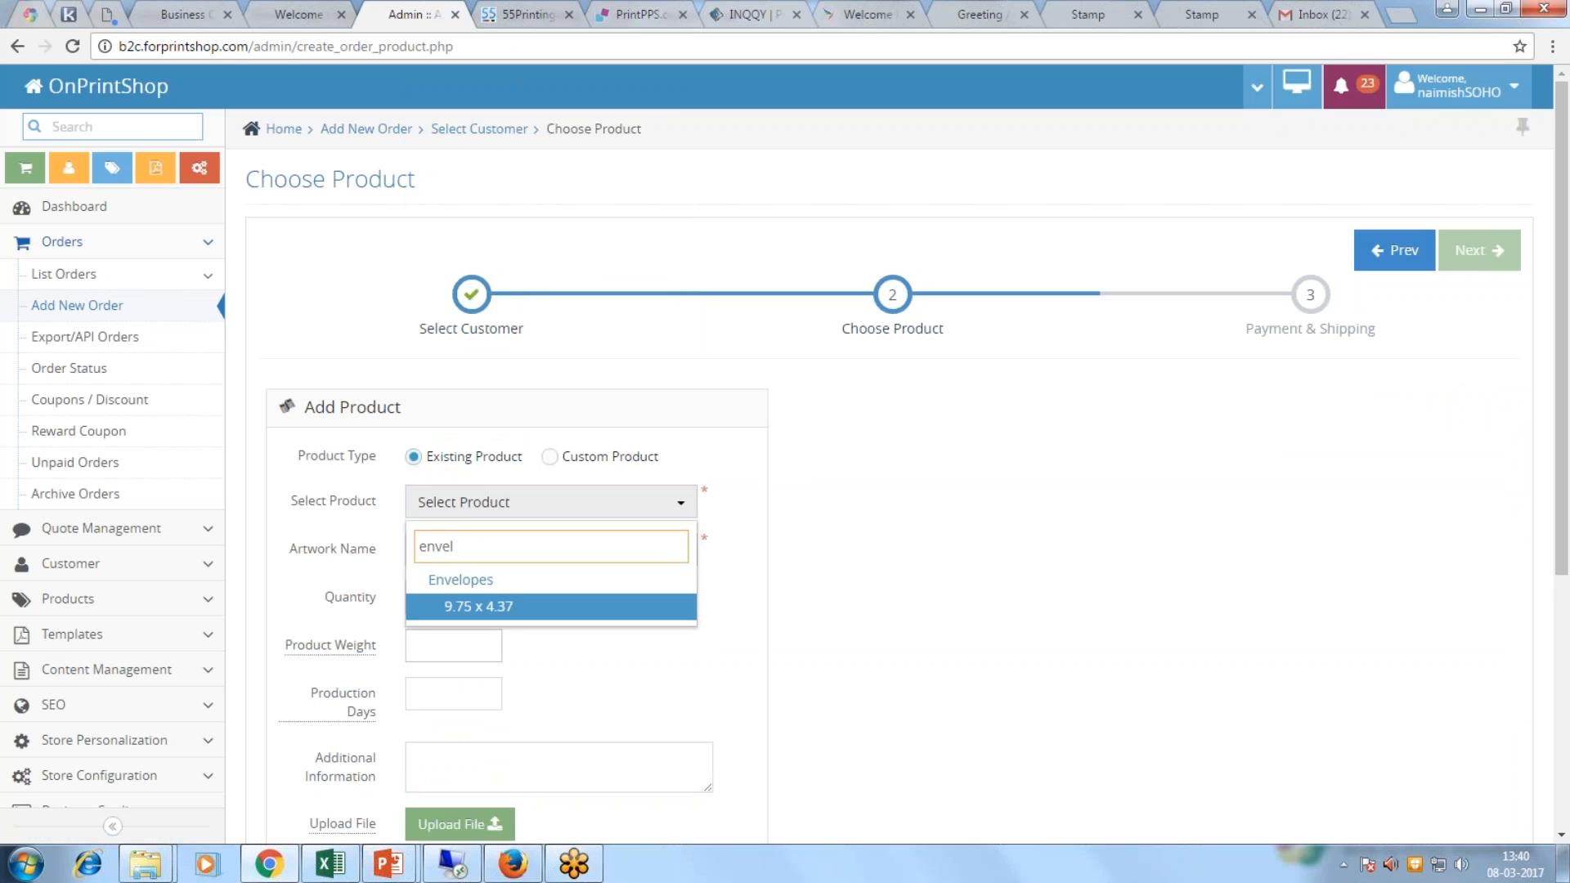
click(478, 606)
click(439, 645)
text(1000)
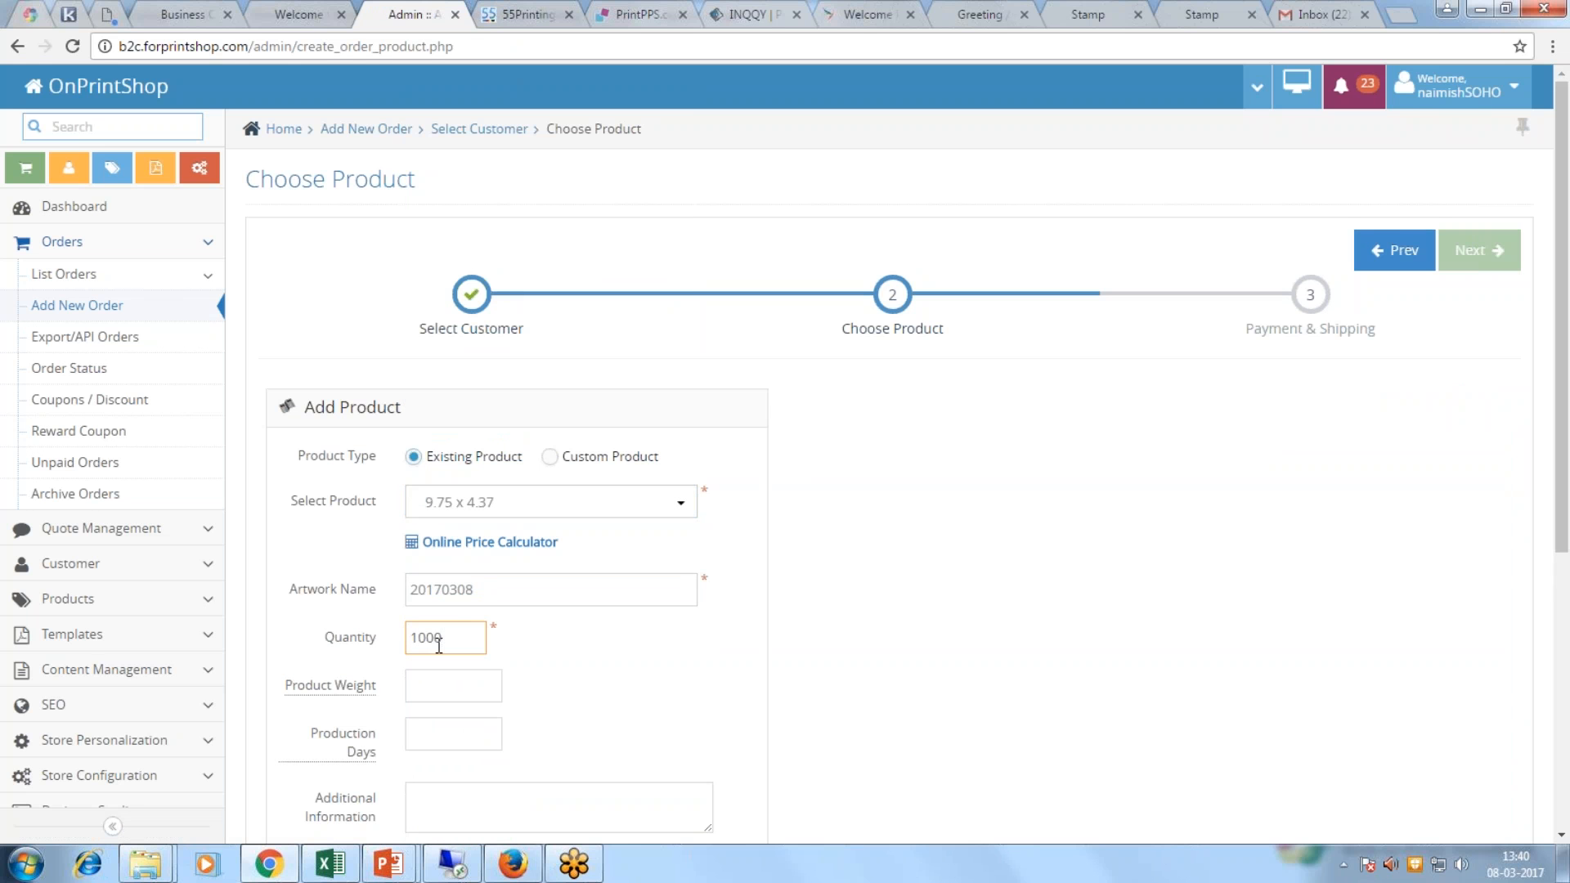
scroll(439, 645, down, 2)
scroll(467, 657, down, 2)
scroll(467, 654, up, 2)
Step: Check the online price calculator's 1,259.70 total and apply its options
click(488, 339)
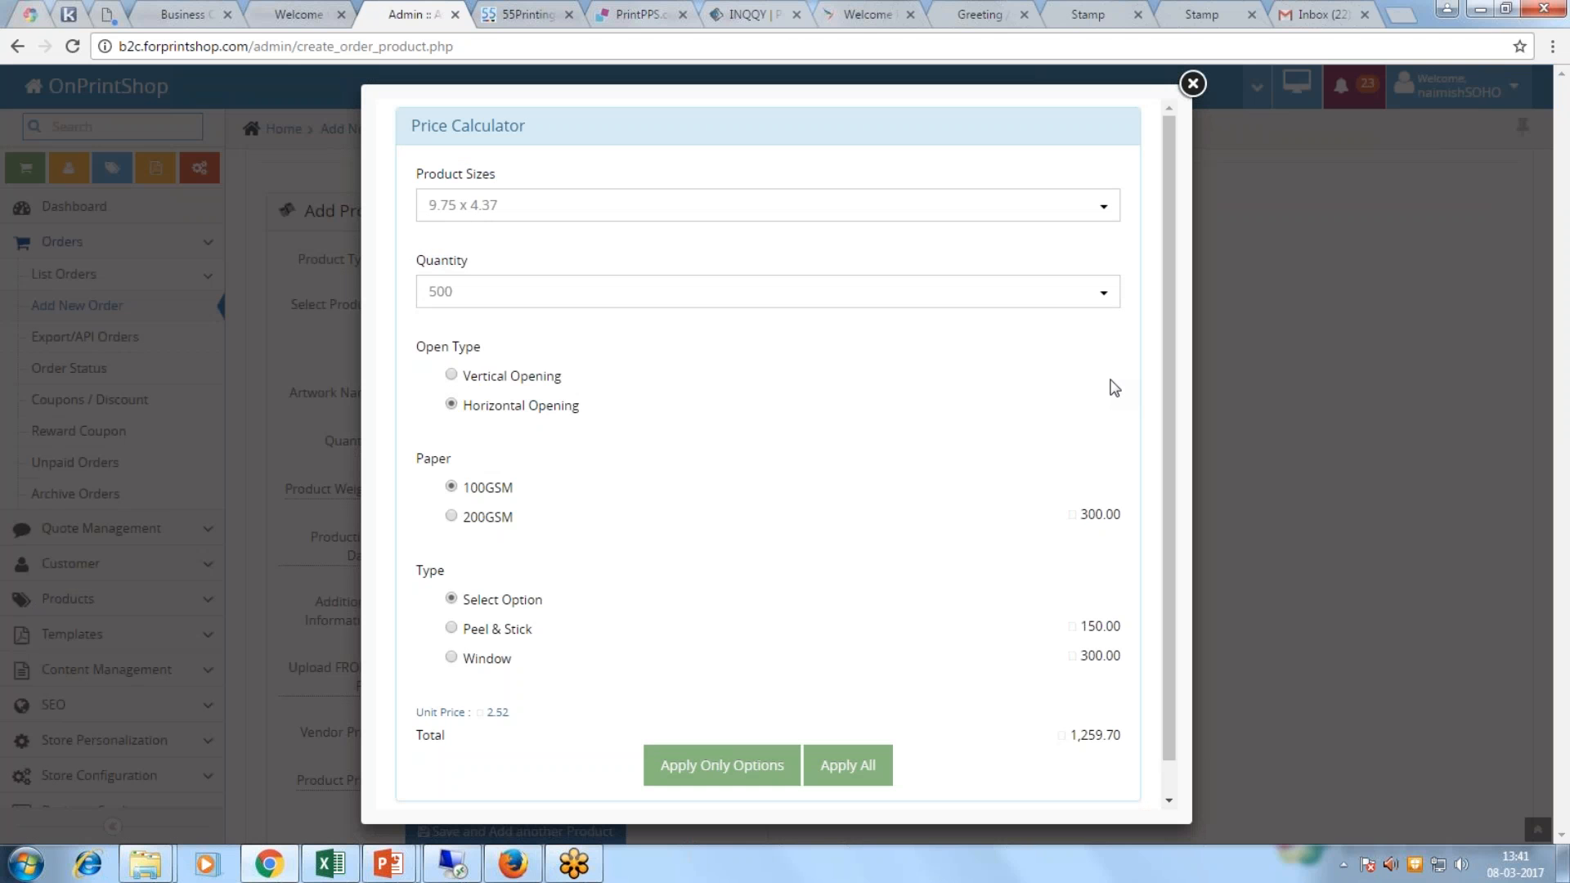
double_click(1096, 735)
click(1192, 85)
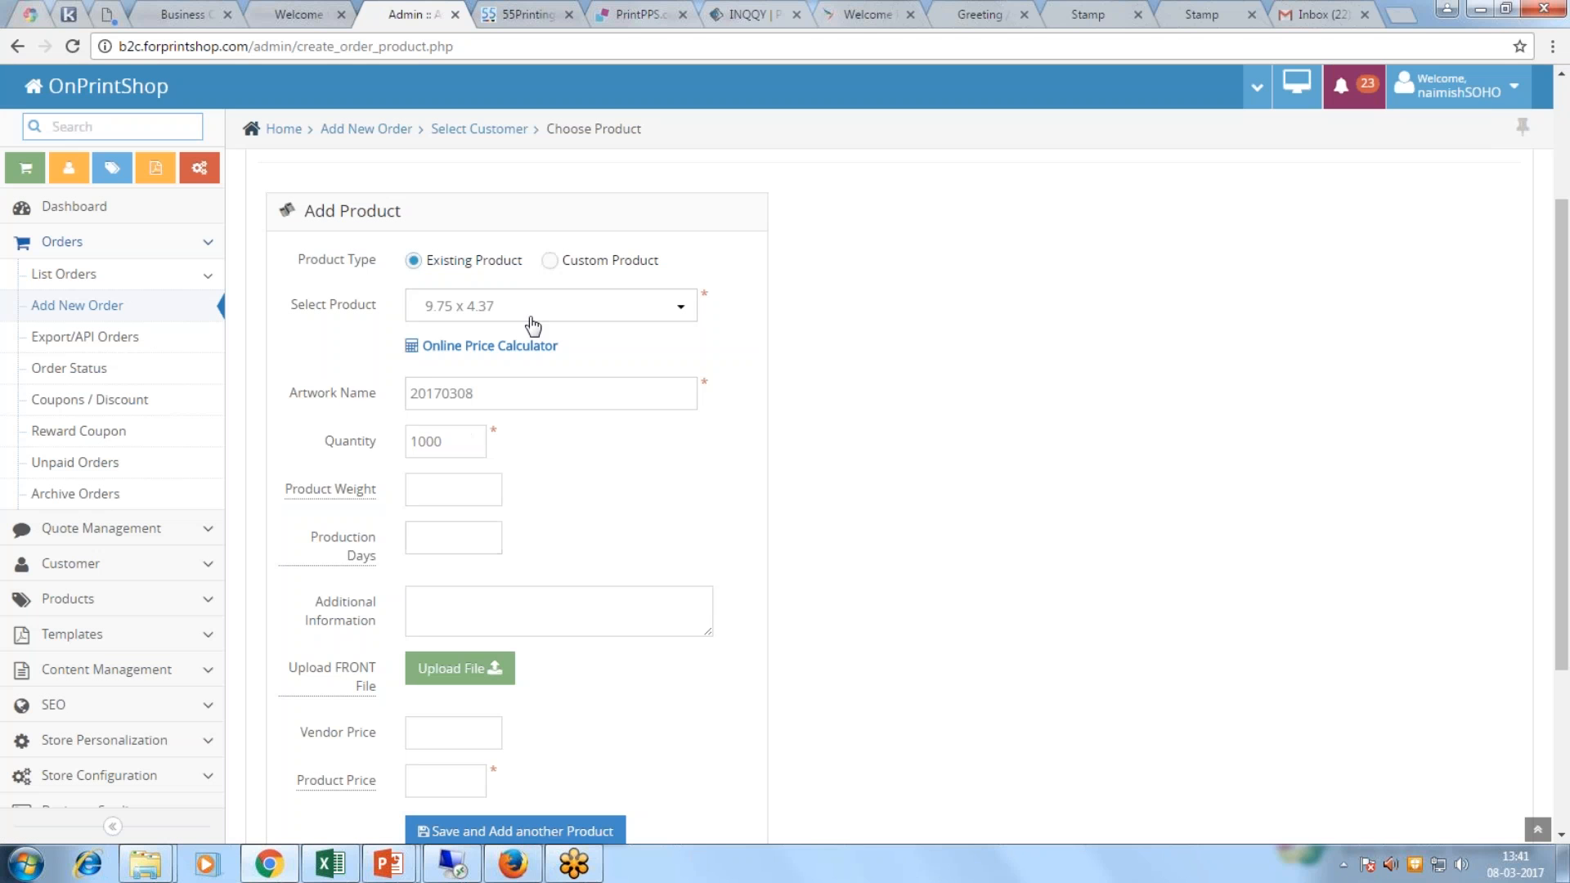
click(540, 349)
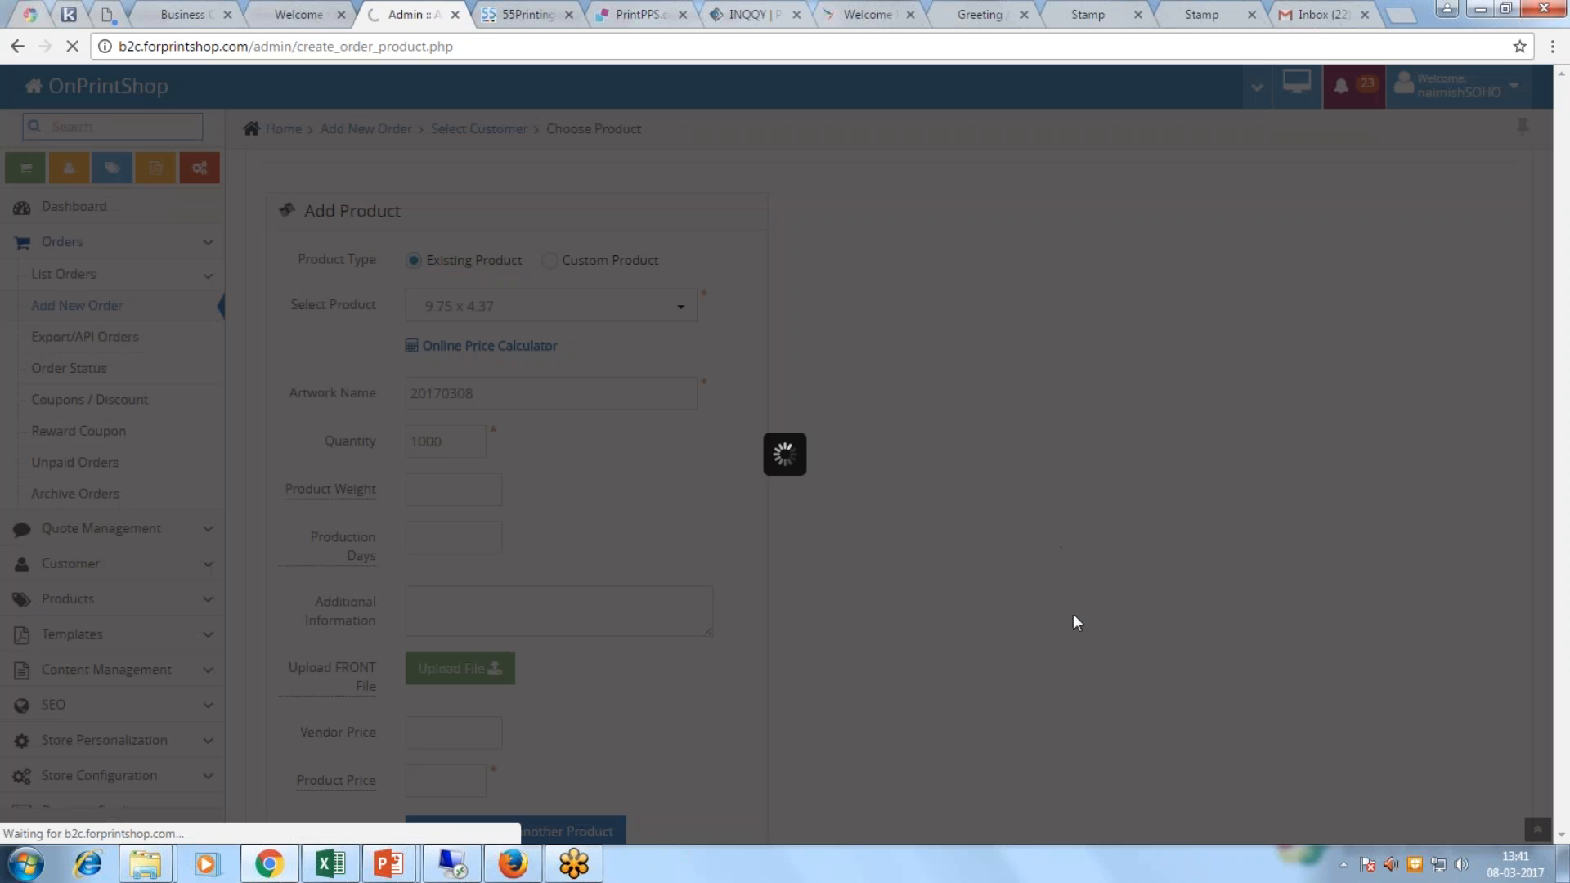
scroll(834, 773, down, 1)
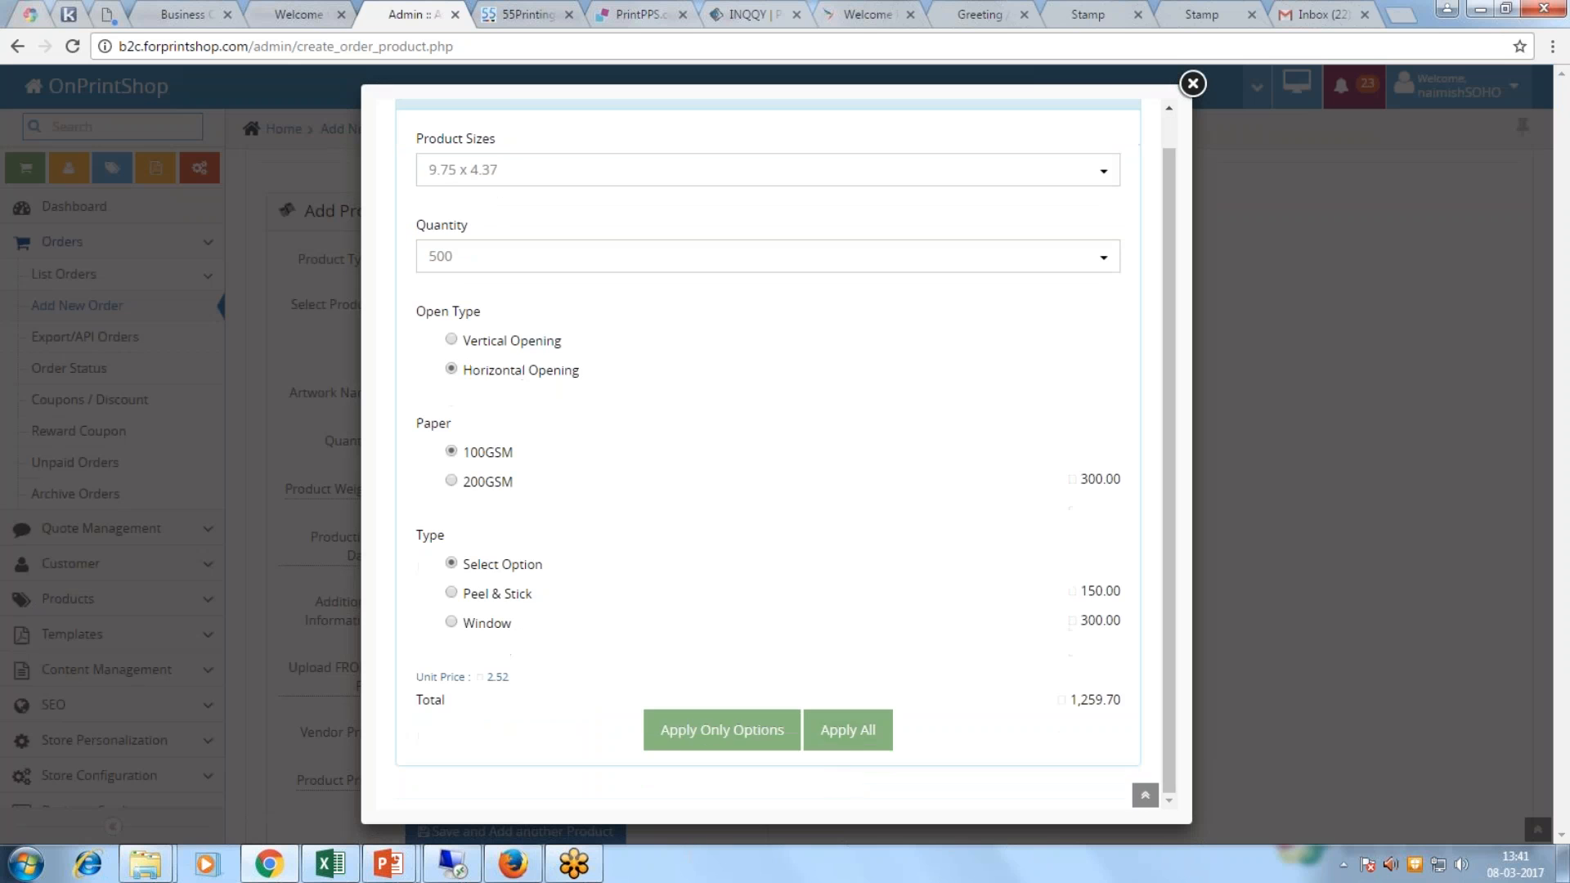
click(858, 753)
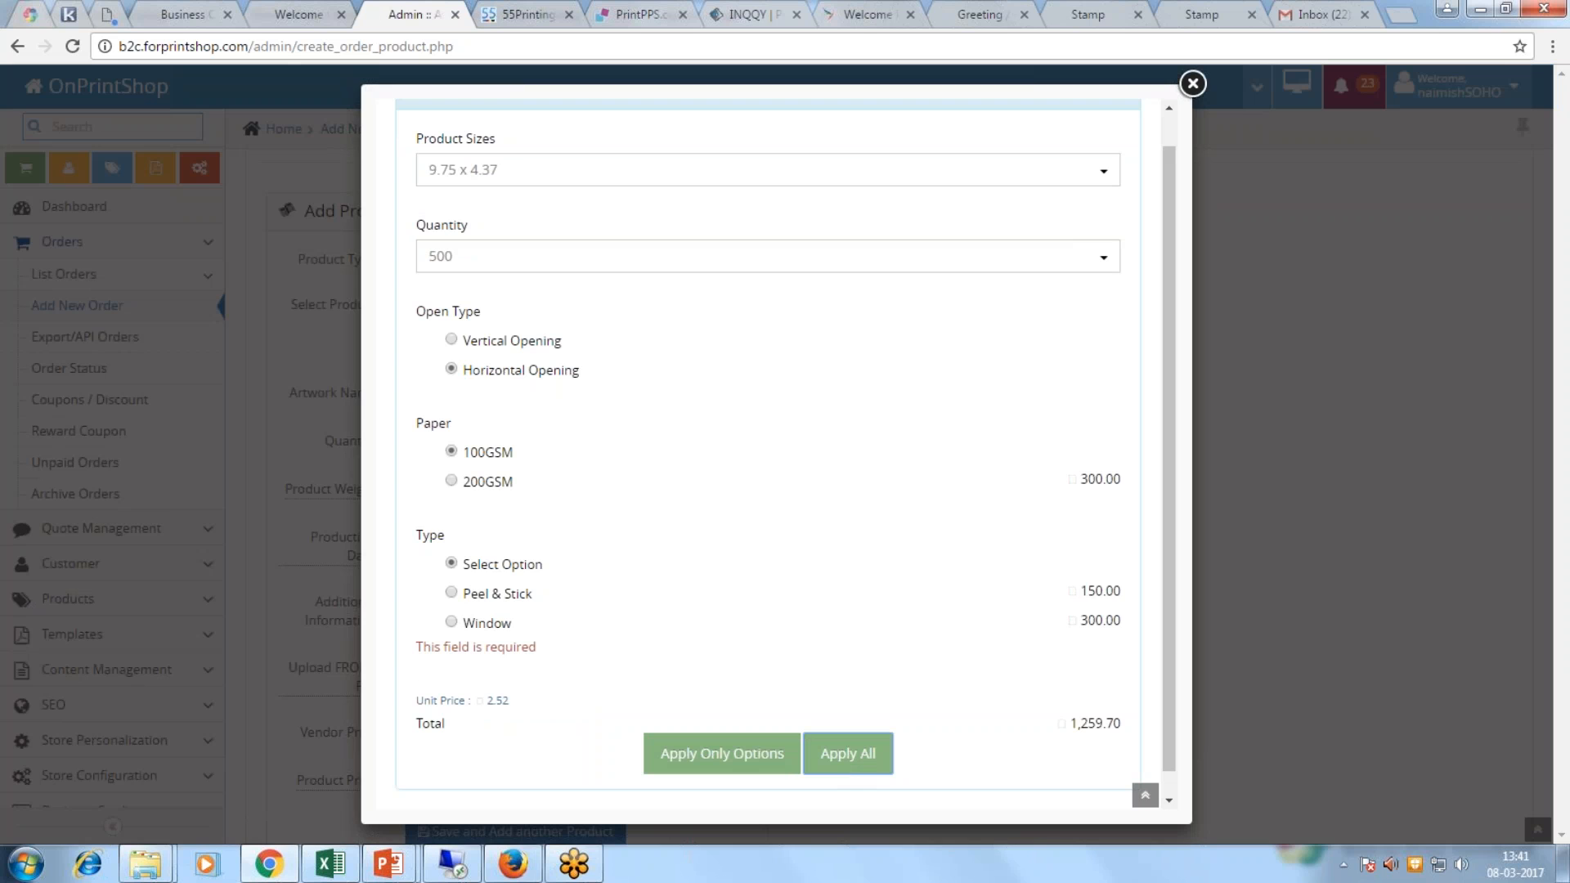
click(1192, 83)
Step: Set the envelopes' product price to 1000 and save them to the cart
scroll(723, 376, down, 3)
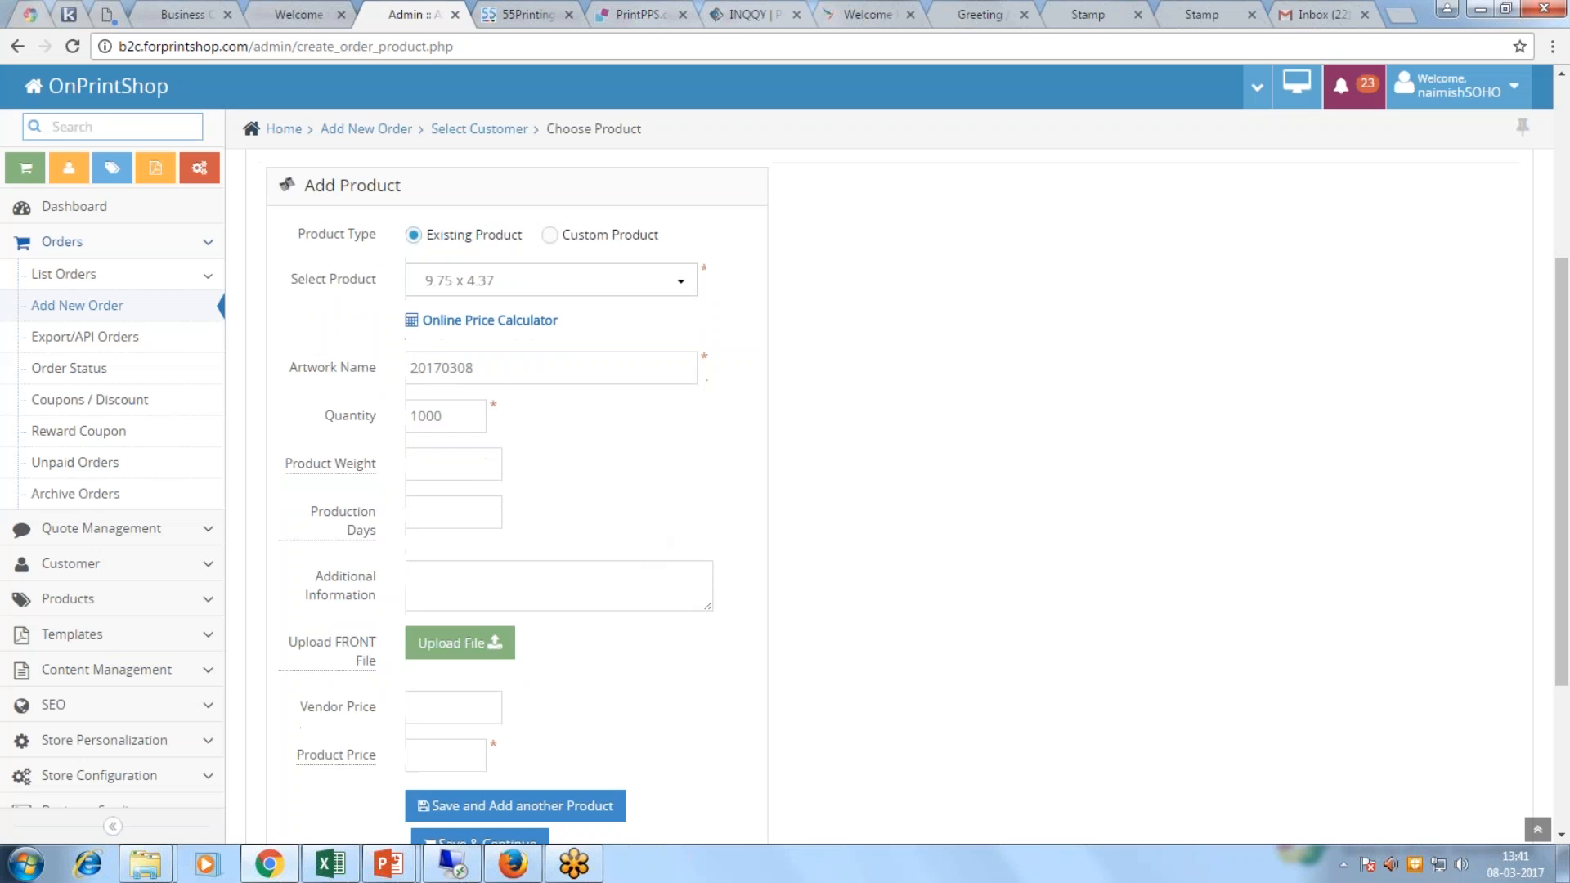
click(421, 582)
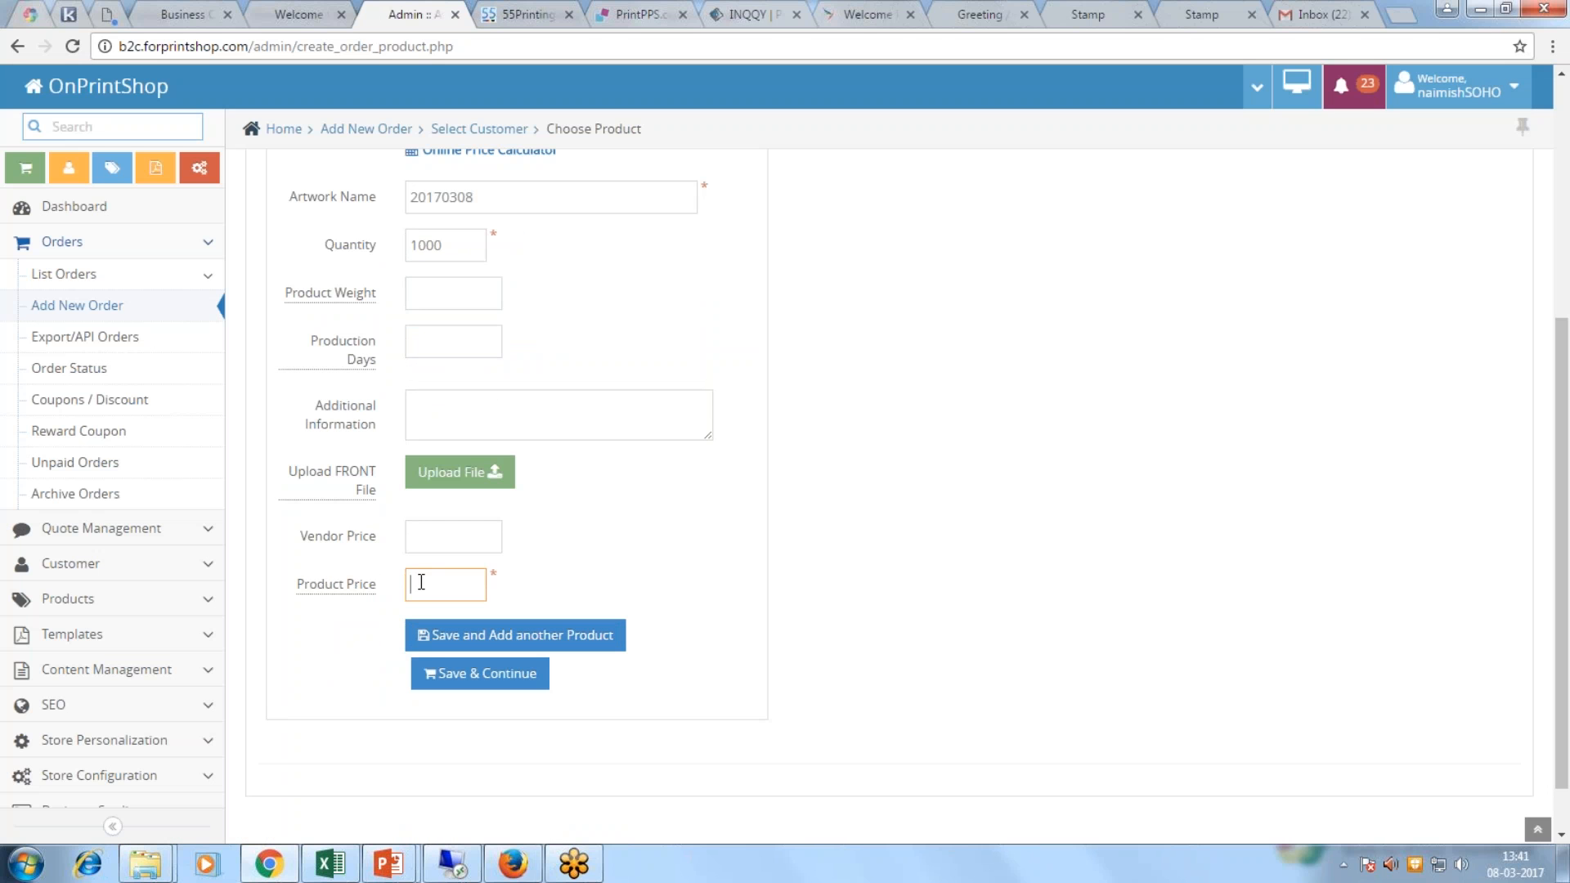
text(1000)
scroll(552, 534, up, 3)
scroll(526, 551, down, 3)
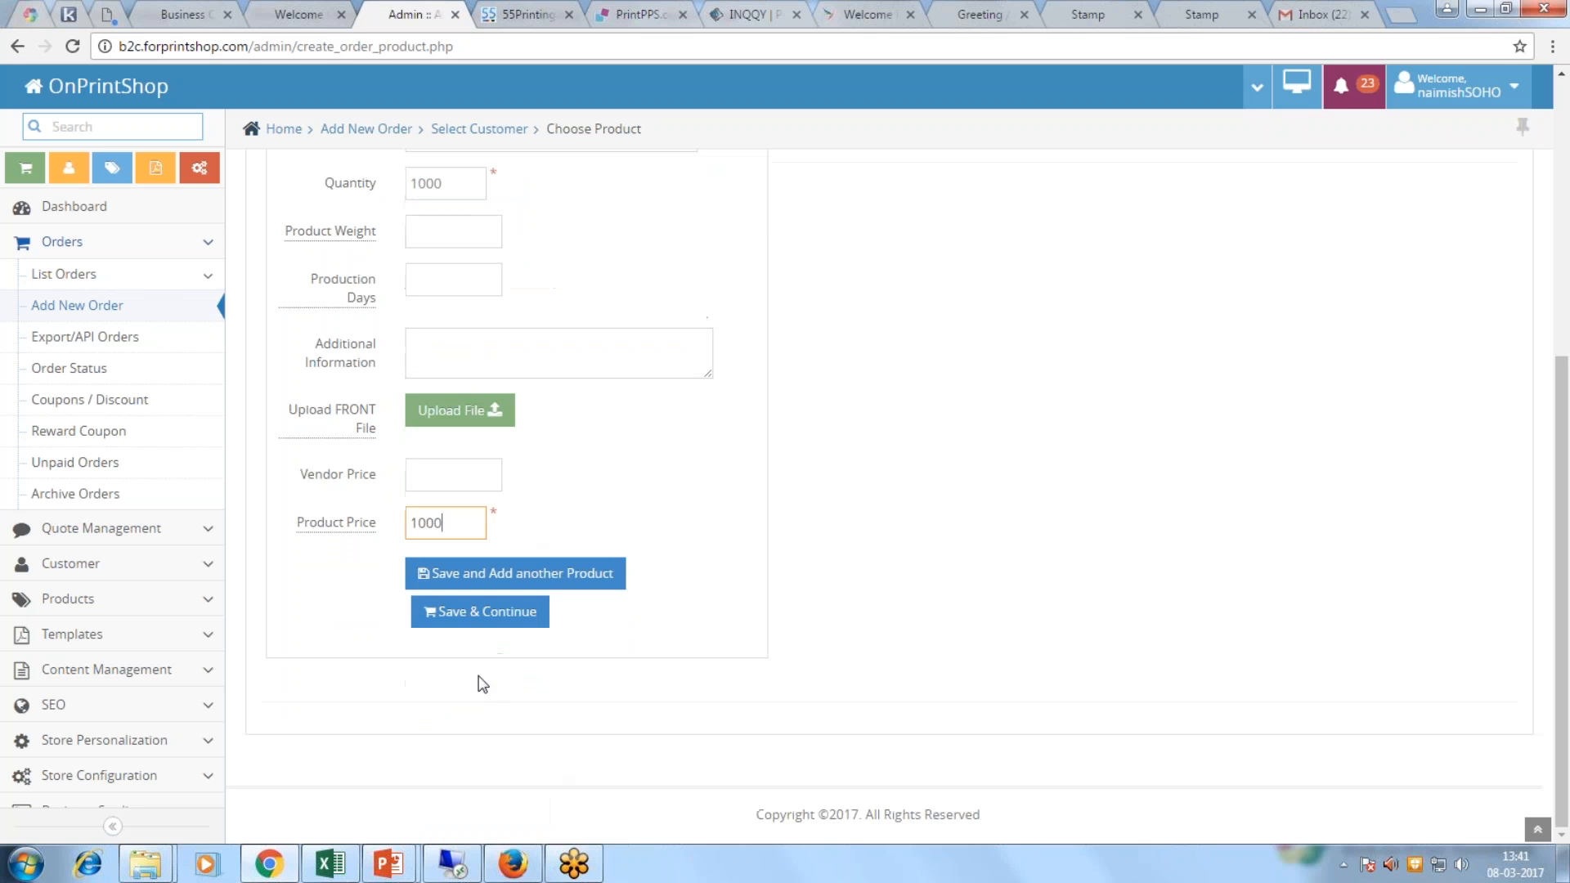
click(502, 583)
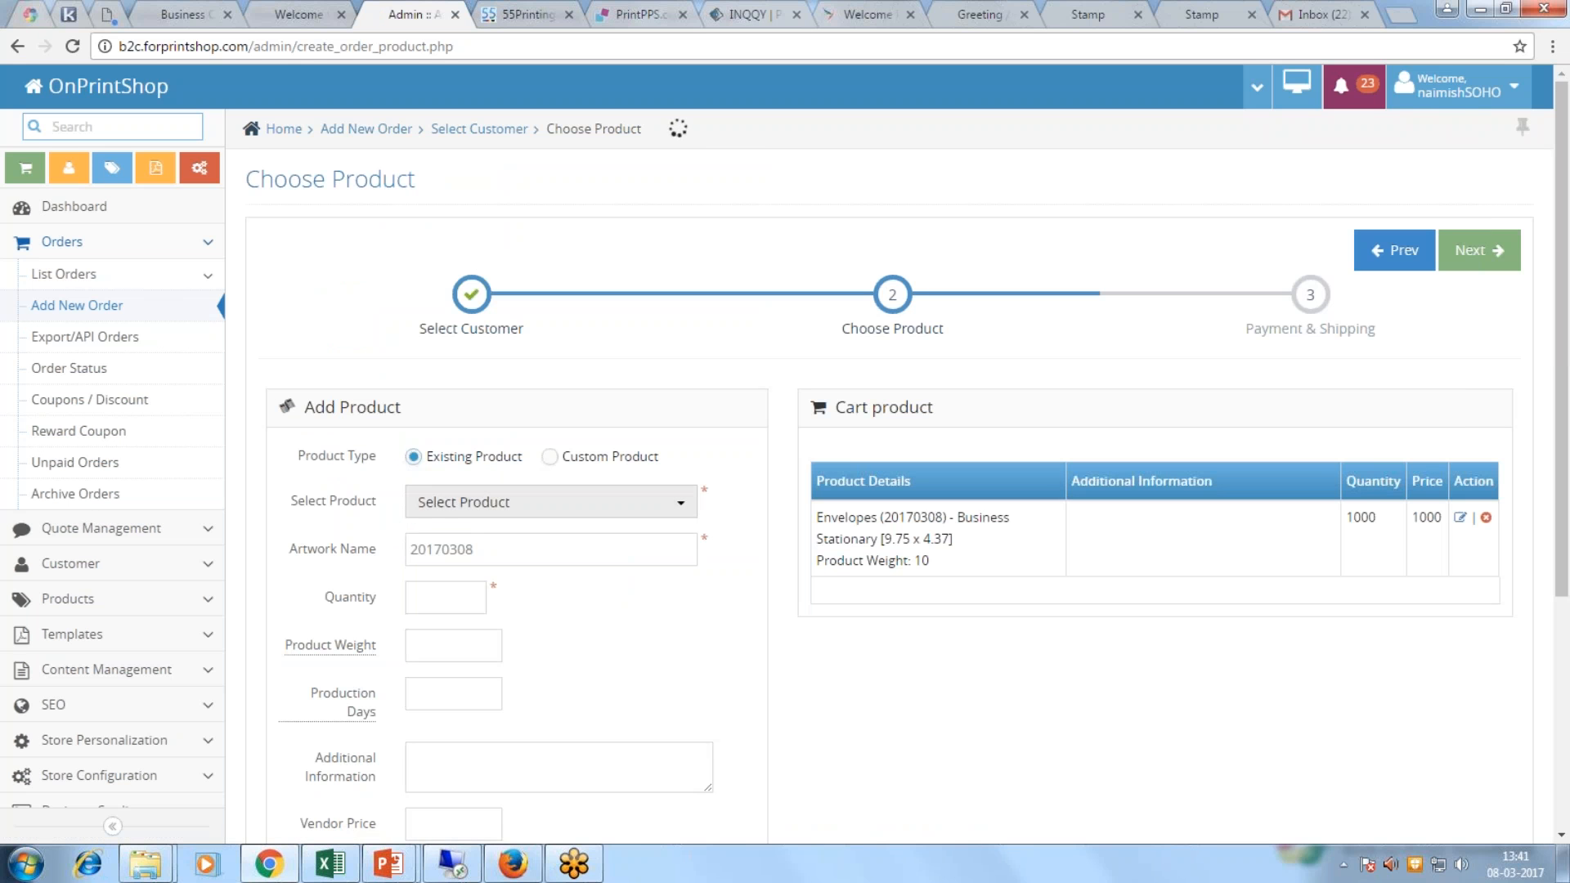
Step: Add the Letterhead A4 - 8.27 x 11.69 product with quantity 100, checking the price calculator
click(532, 505)
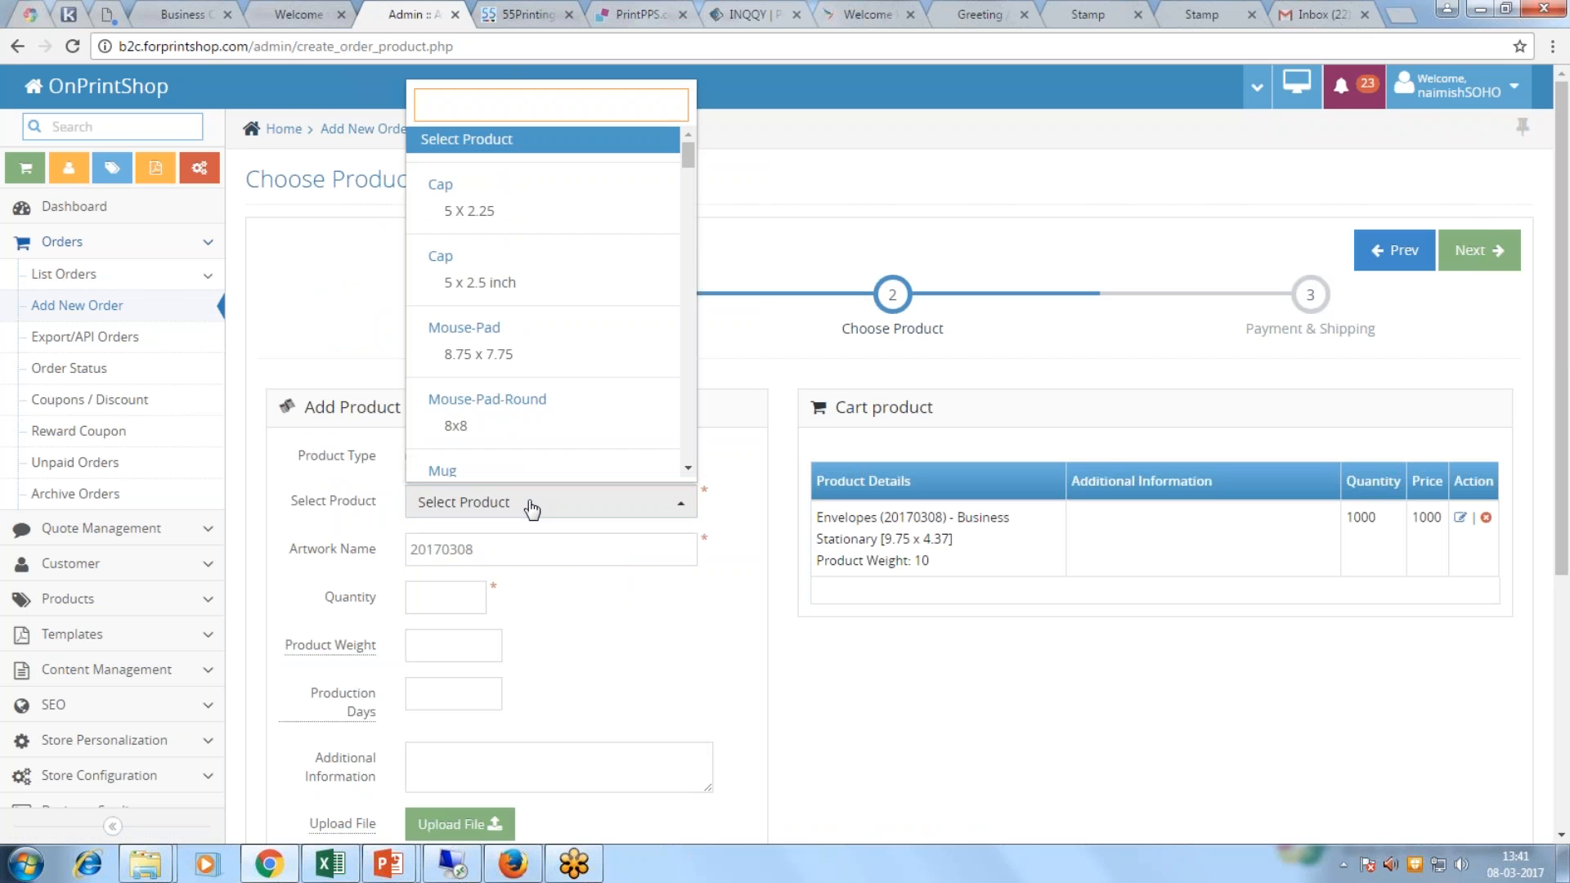
text(lett)
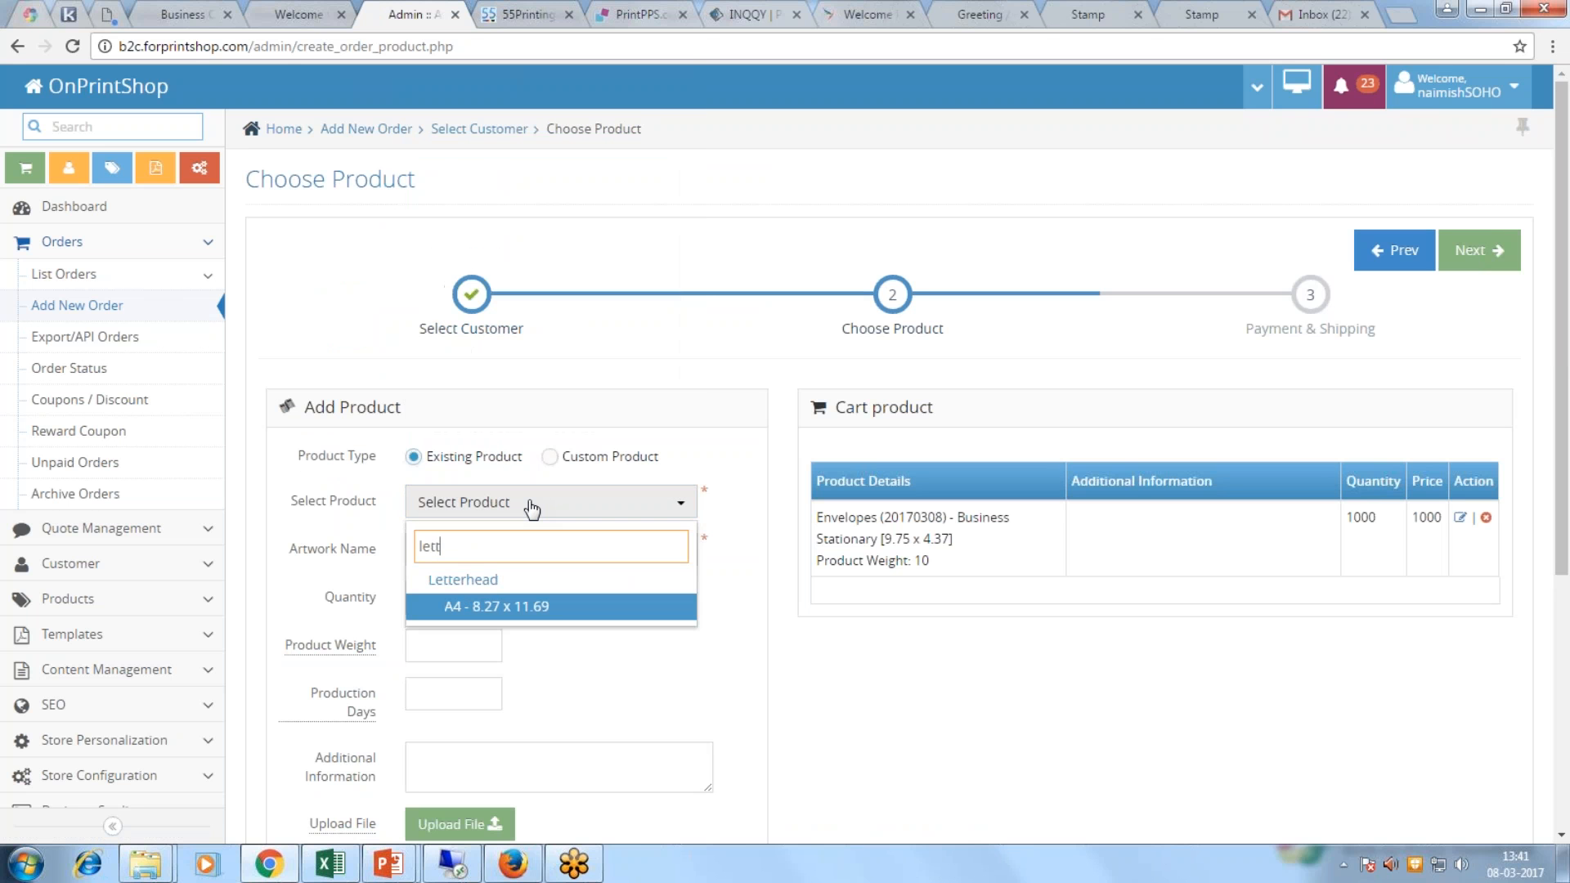
click(561, 606)
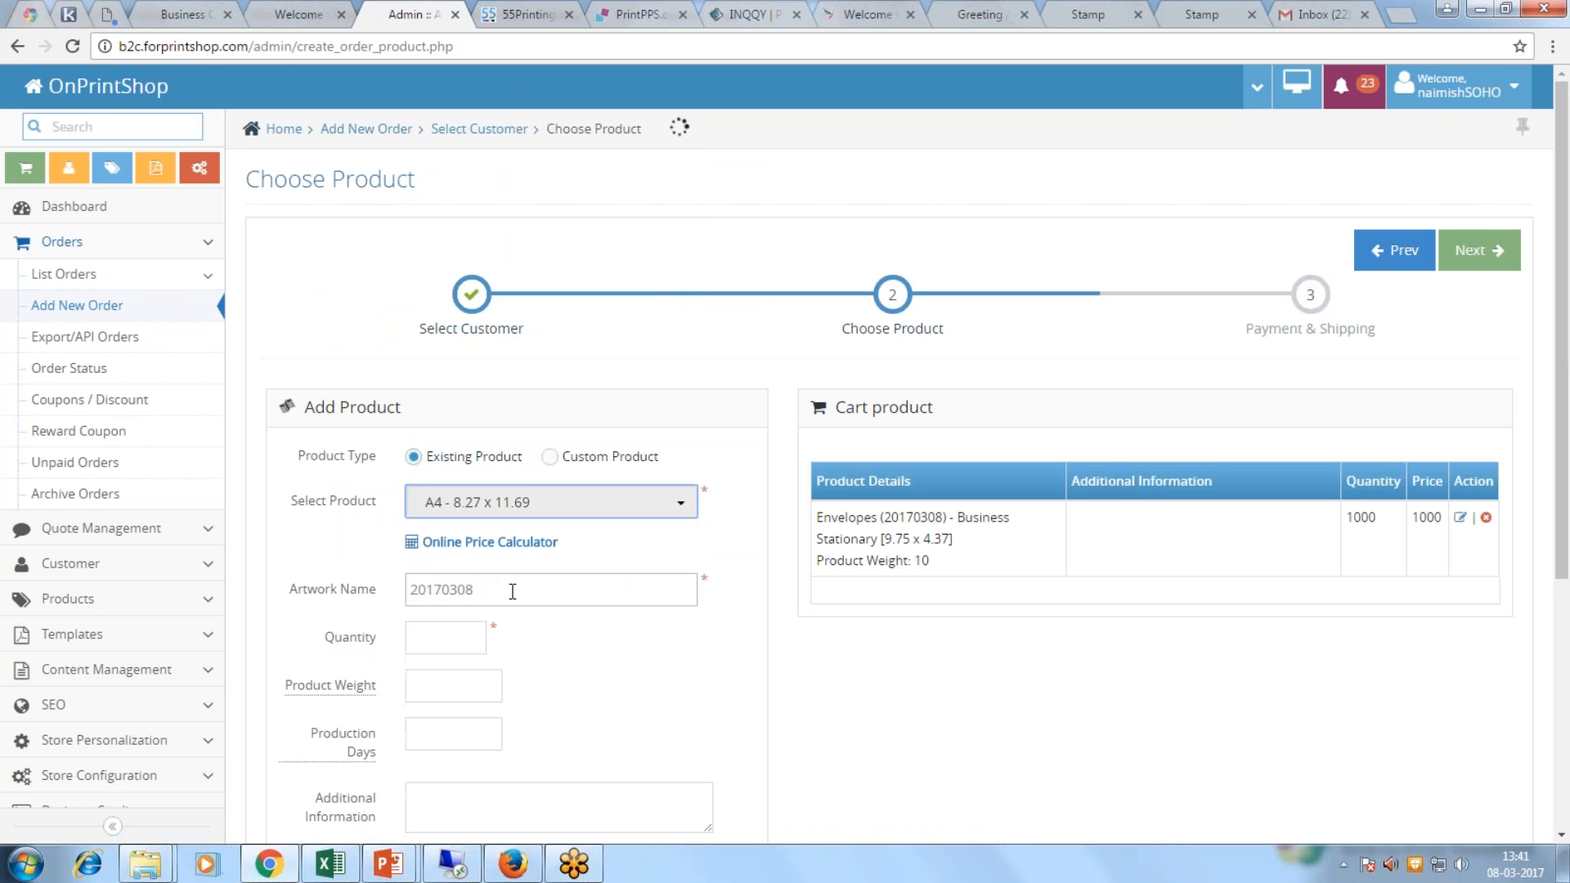
click(454, 626)
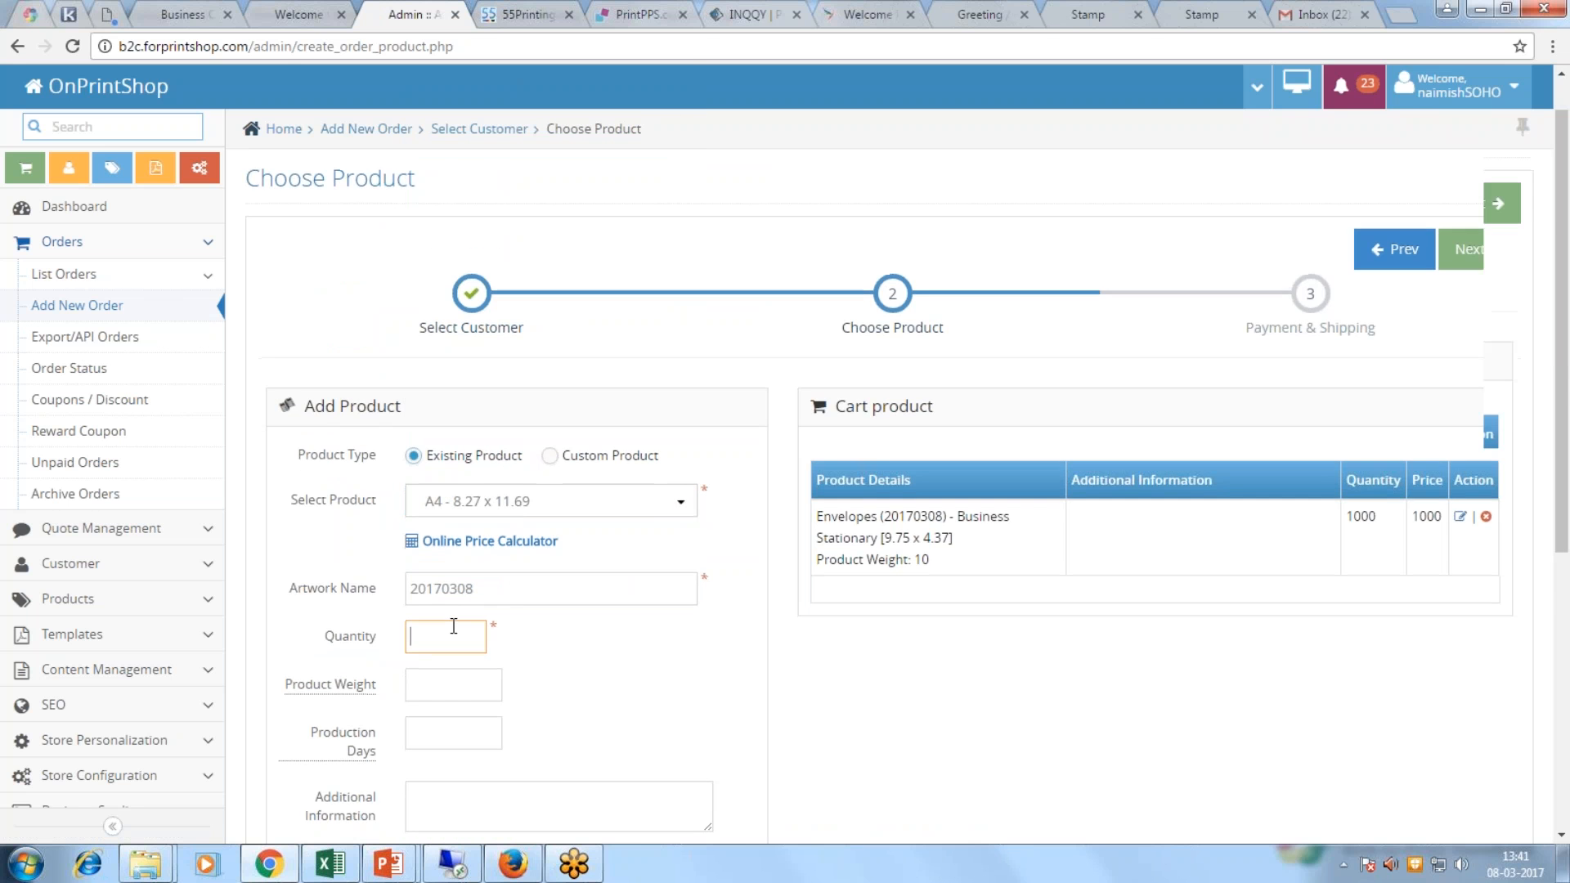
scroll(454, 626, down, 2)
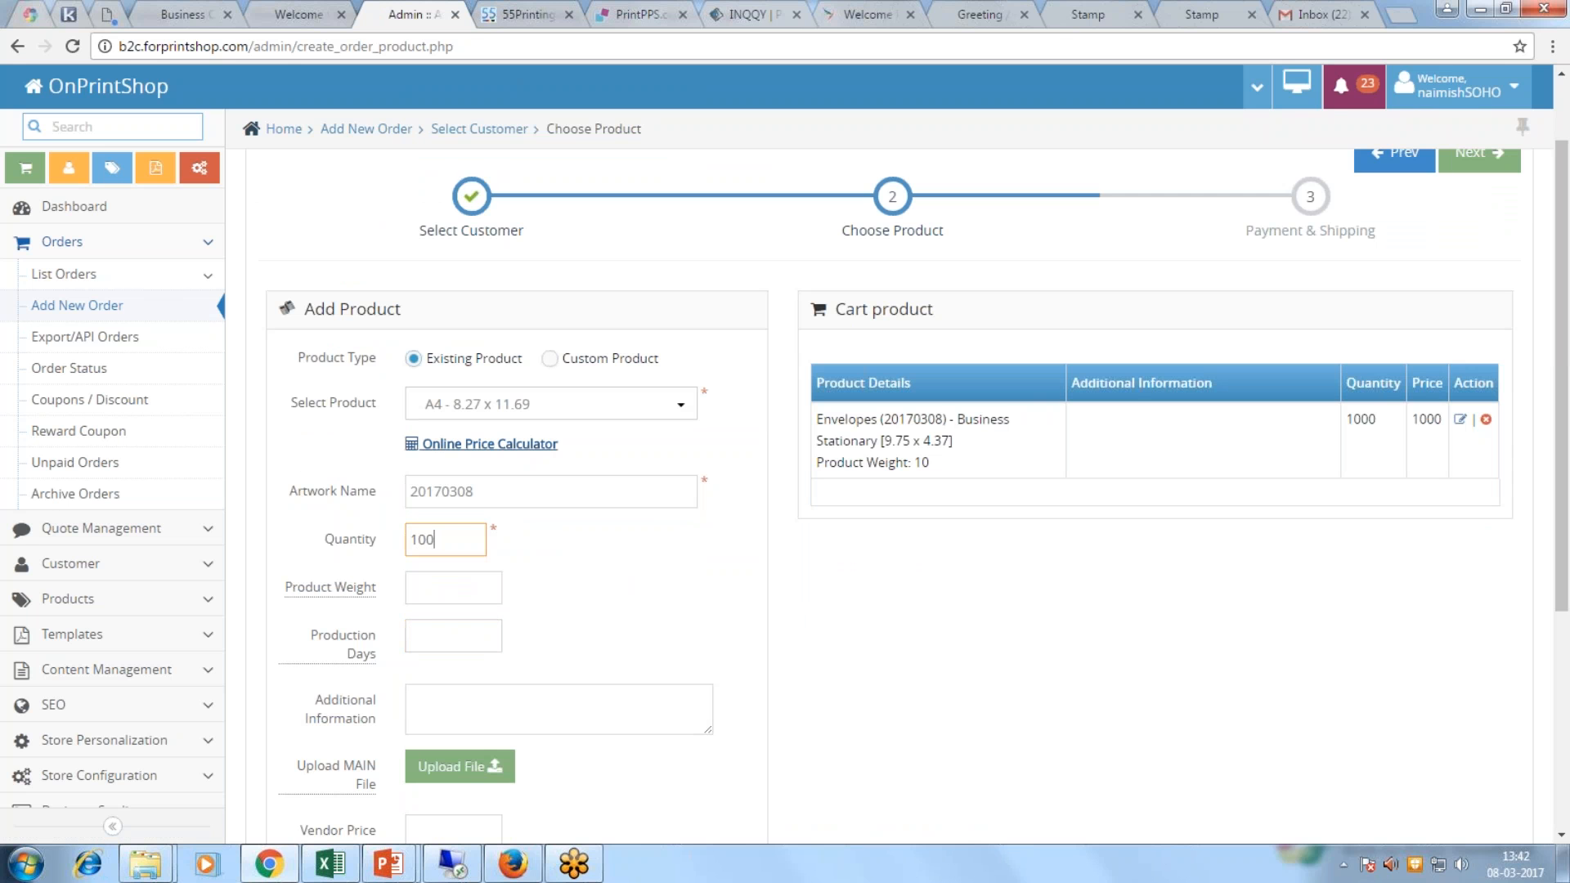
click(491, 443)
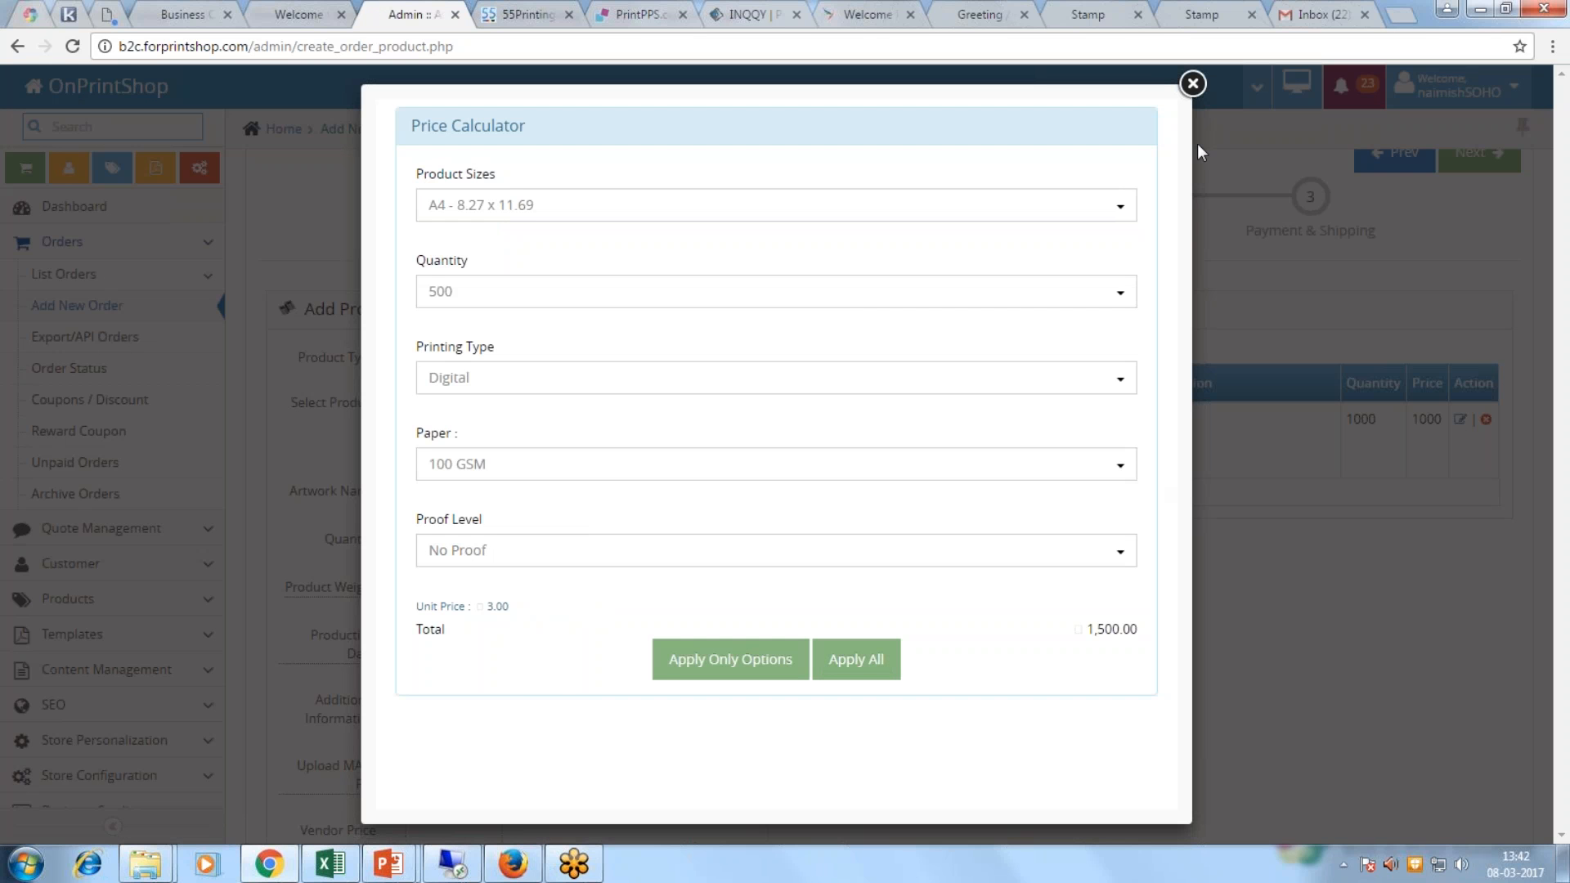
click(1192, 83)
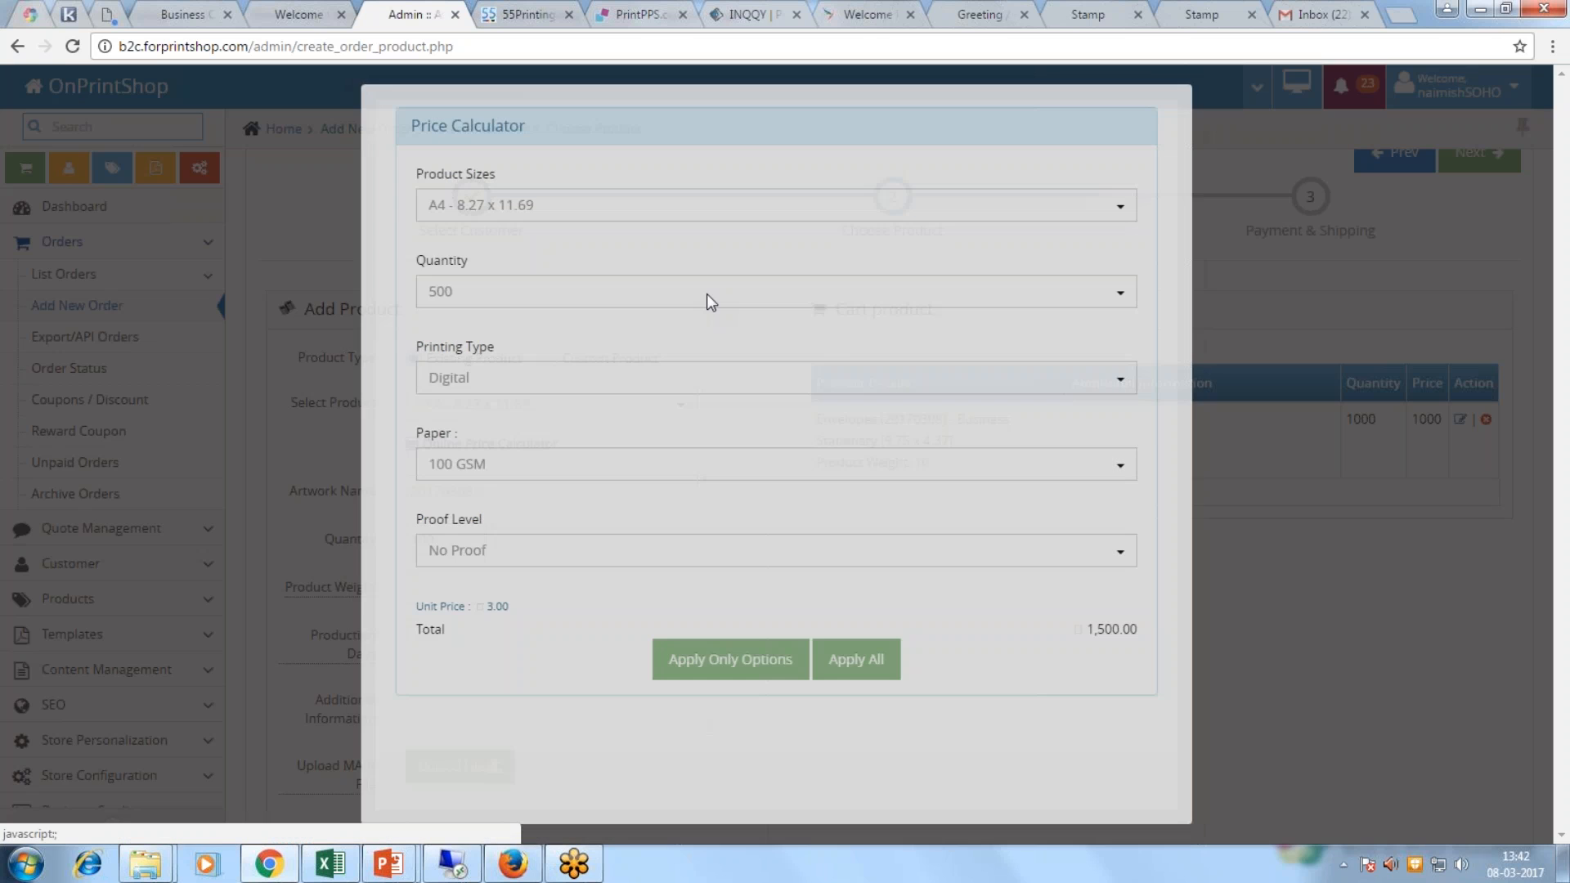
scroll(706, 293, down, 1)
Step: Set the letterhead price to 500 and save, continuing to payment and shipping
click(447, 781)
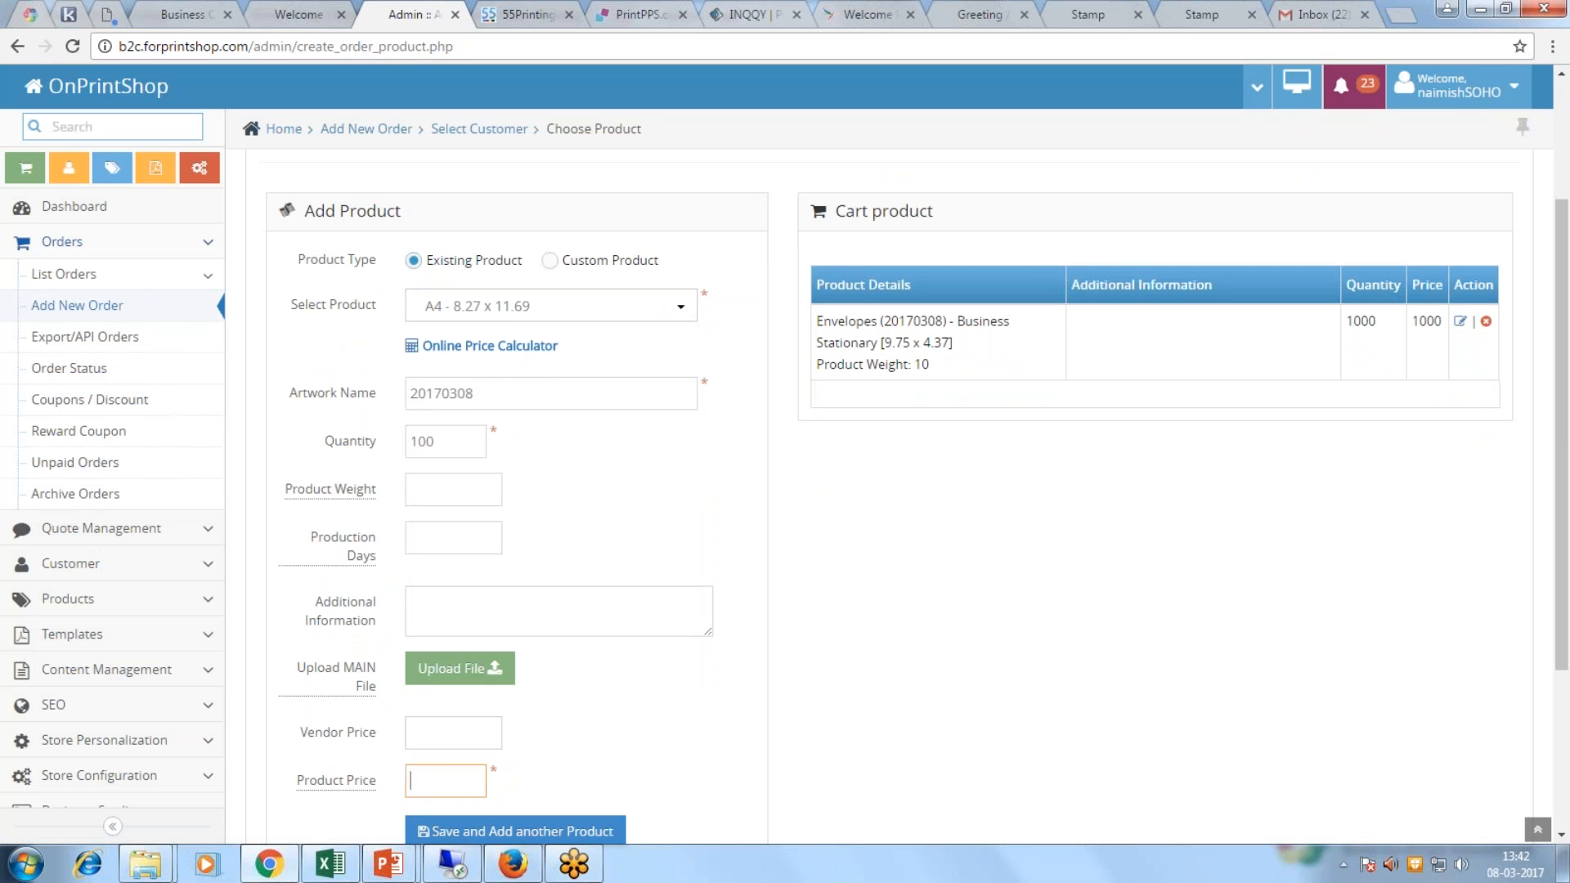
text(500)
click(688, 758)
scroll(688, 758, down, 2)
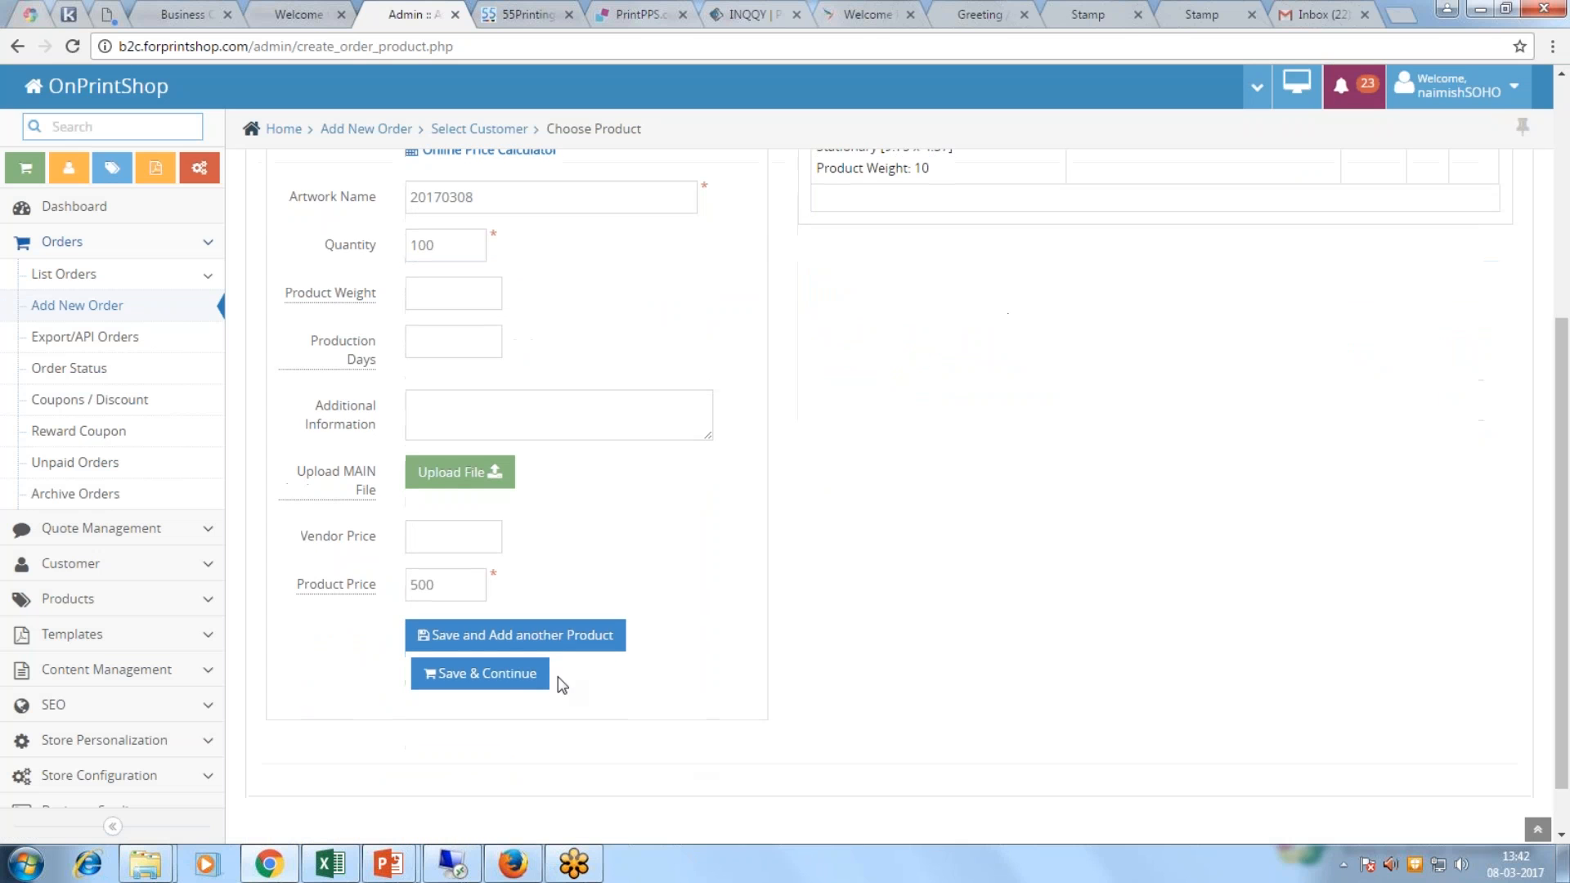
click(491, 677)
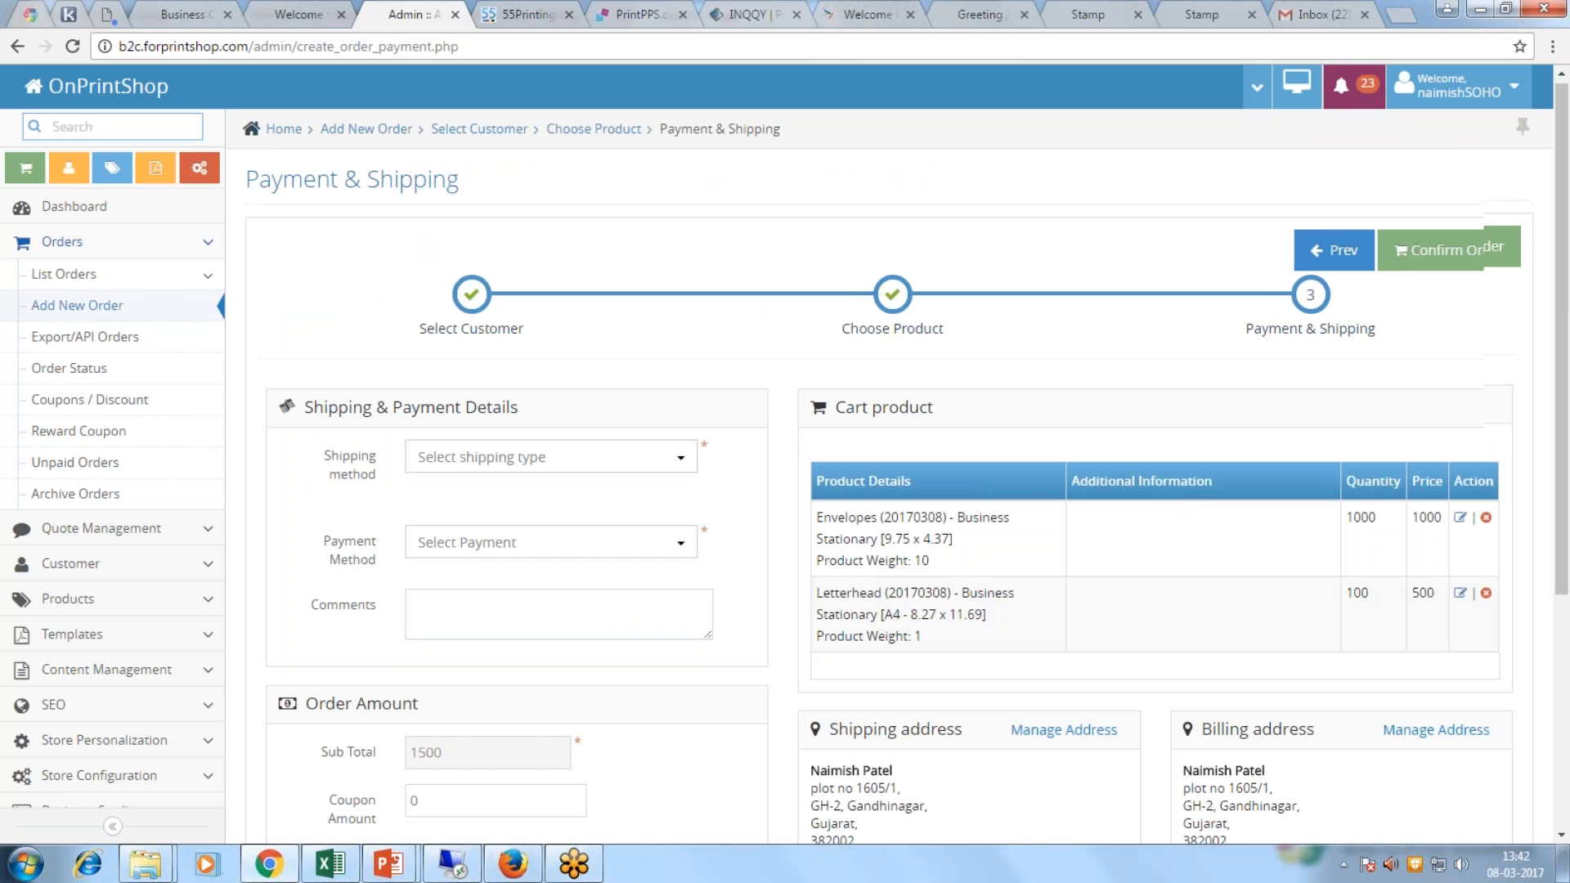
Step: Set the shipping method to Mumbai Head Branch pickup
scroll(1157, 489, down, 1)
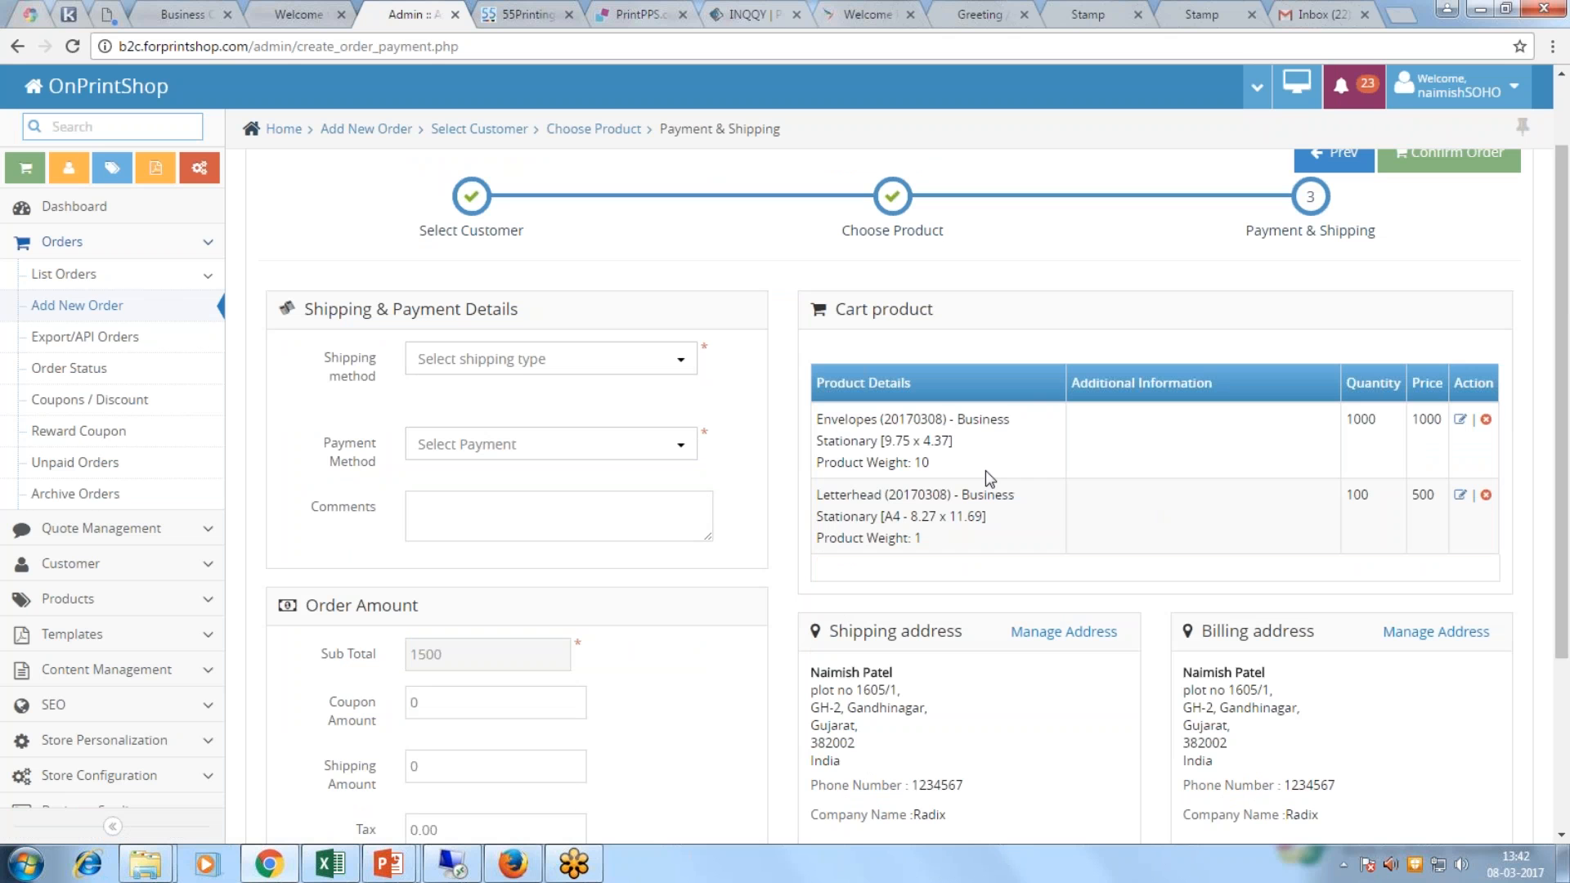
click(546, 360)
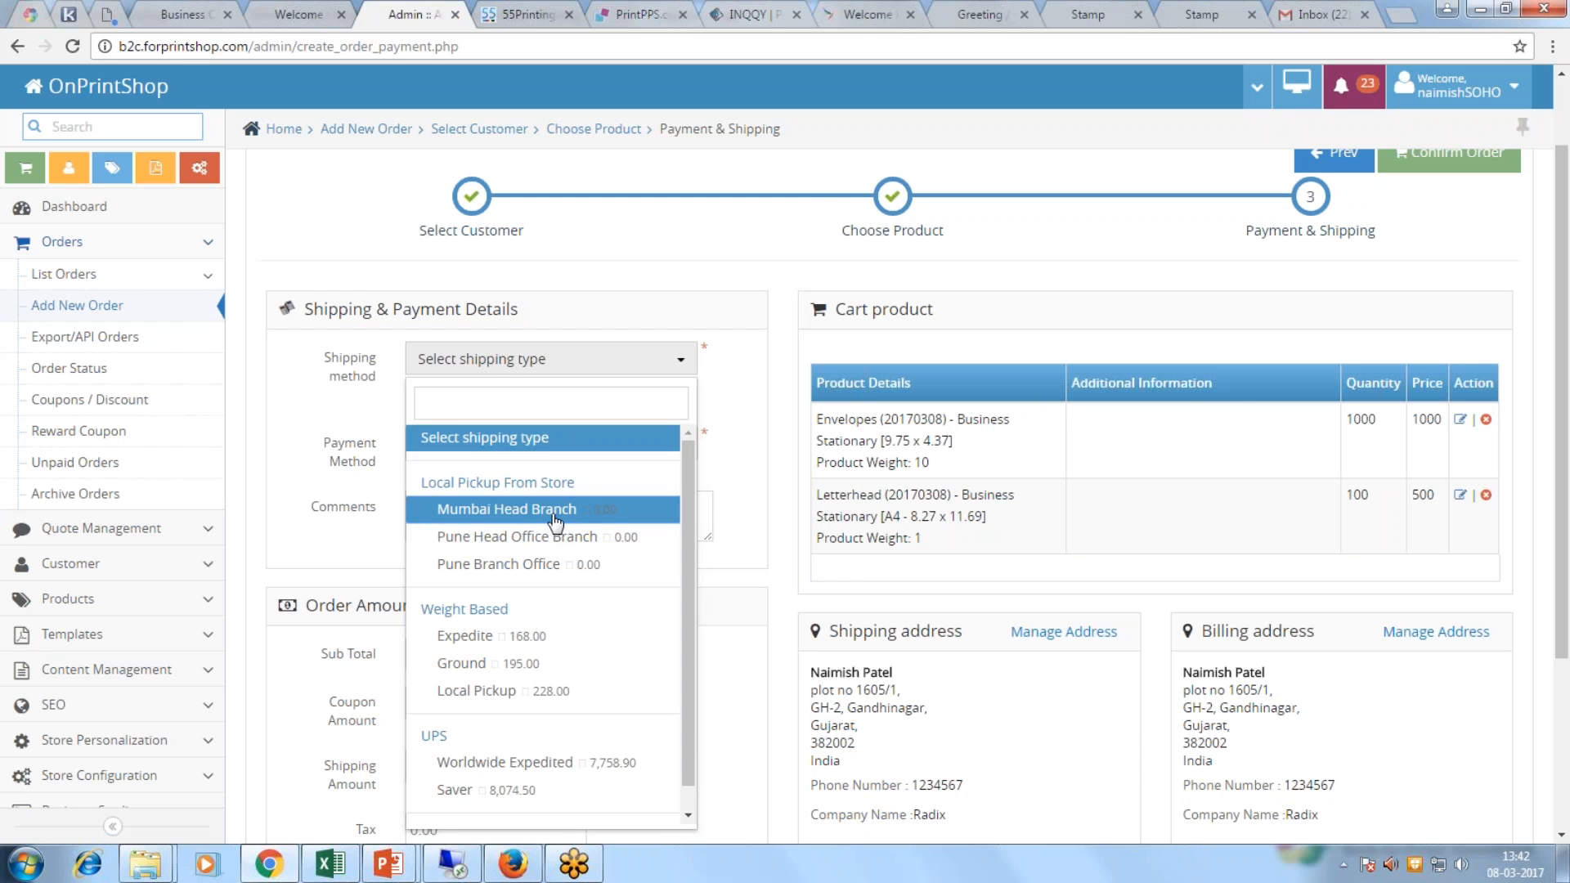
click(607, 509)
scroll(707, 445, down, 4)
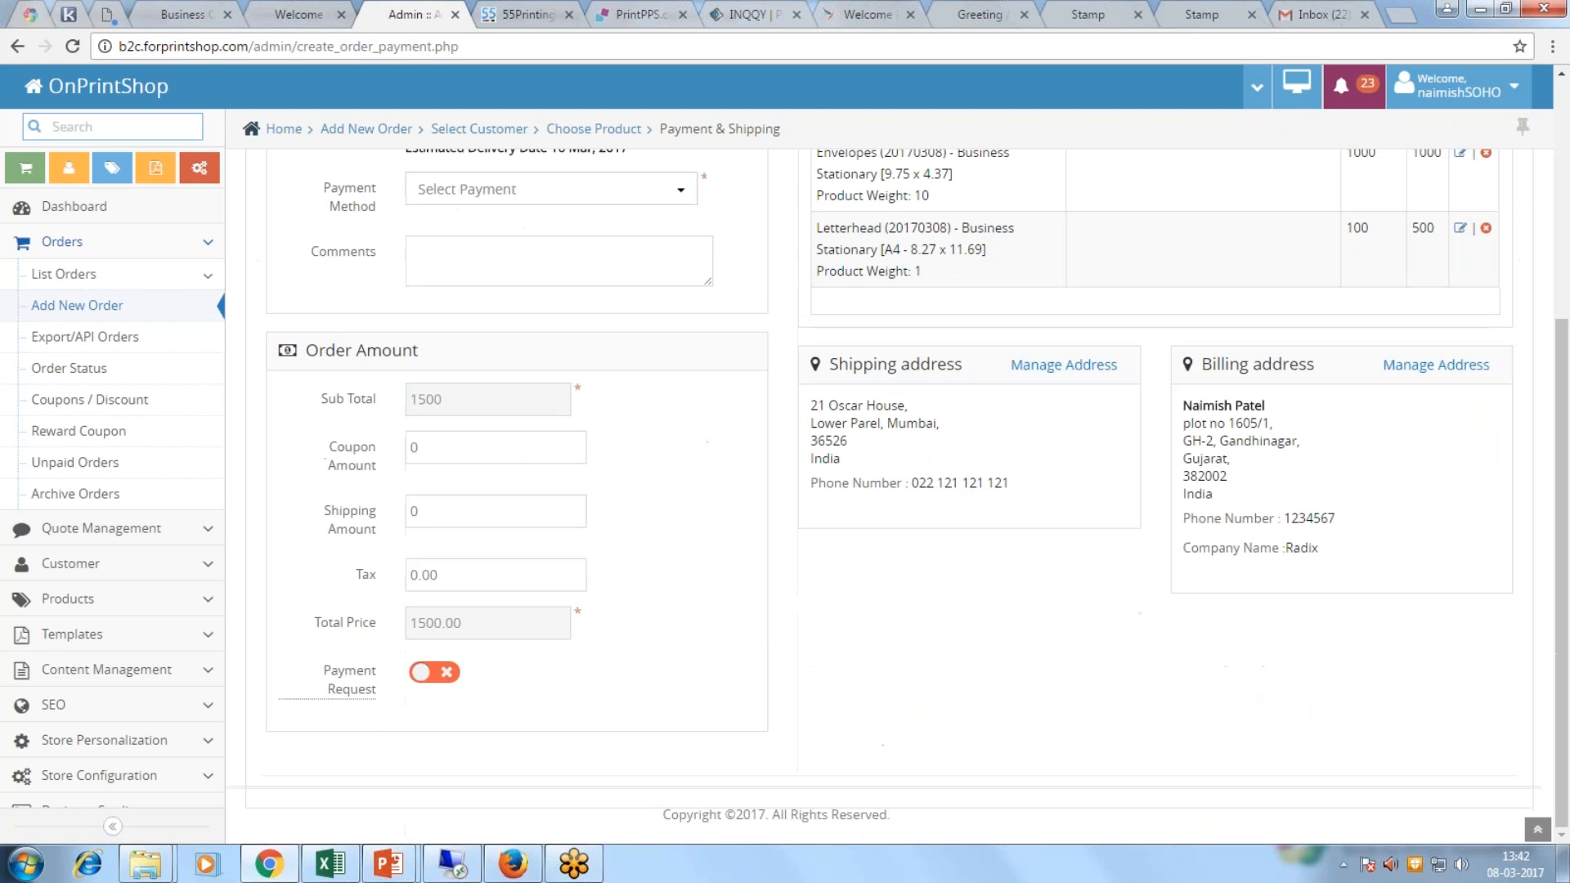
scroll(707, 444, up, 3)
Step: Set the payment method to Pay On Account, noting the 101,212.28 limit
click(441, 385)
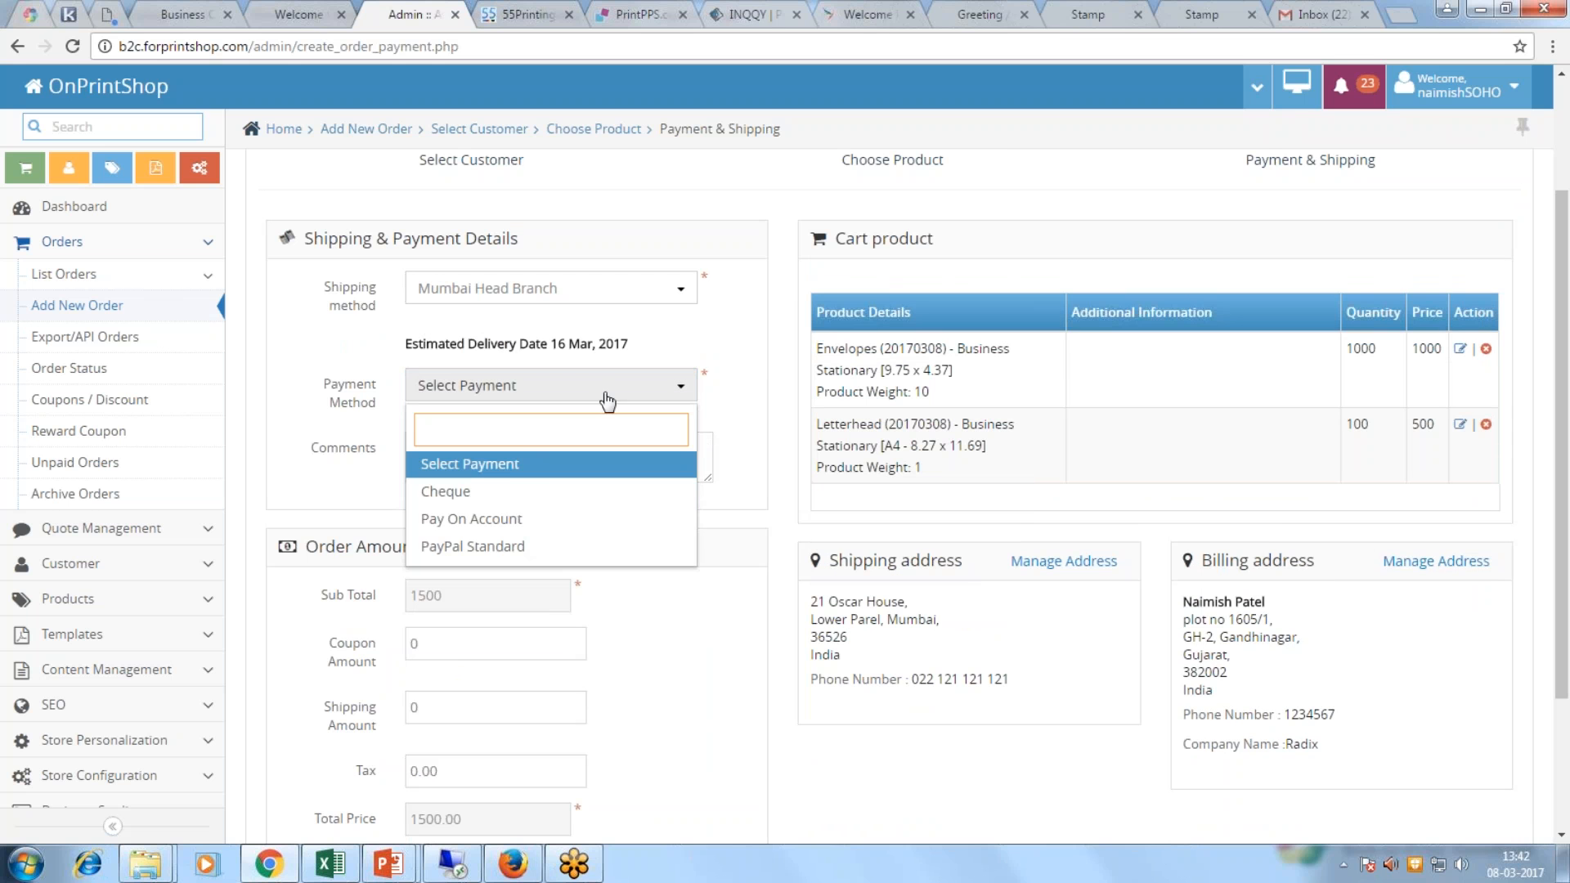
click(500, 529)
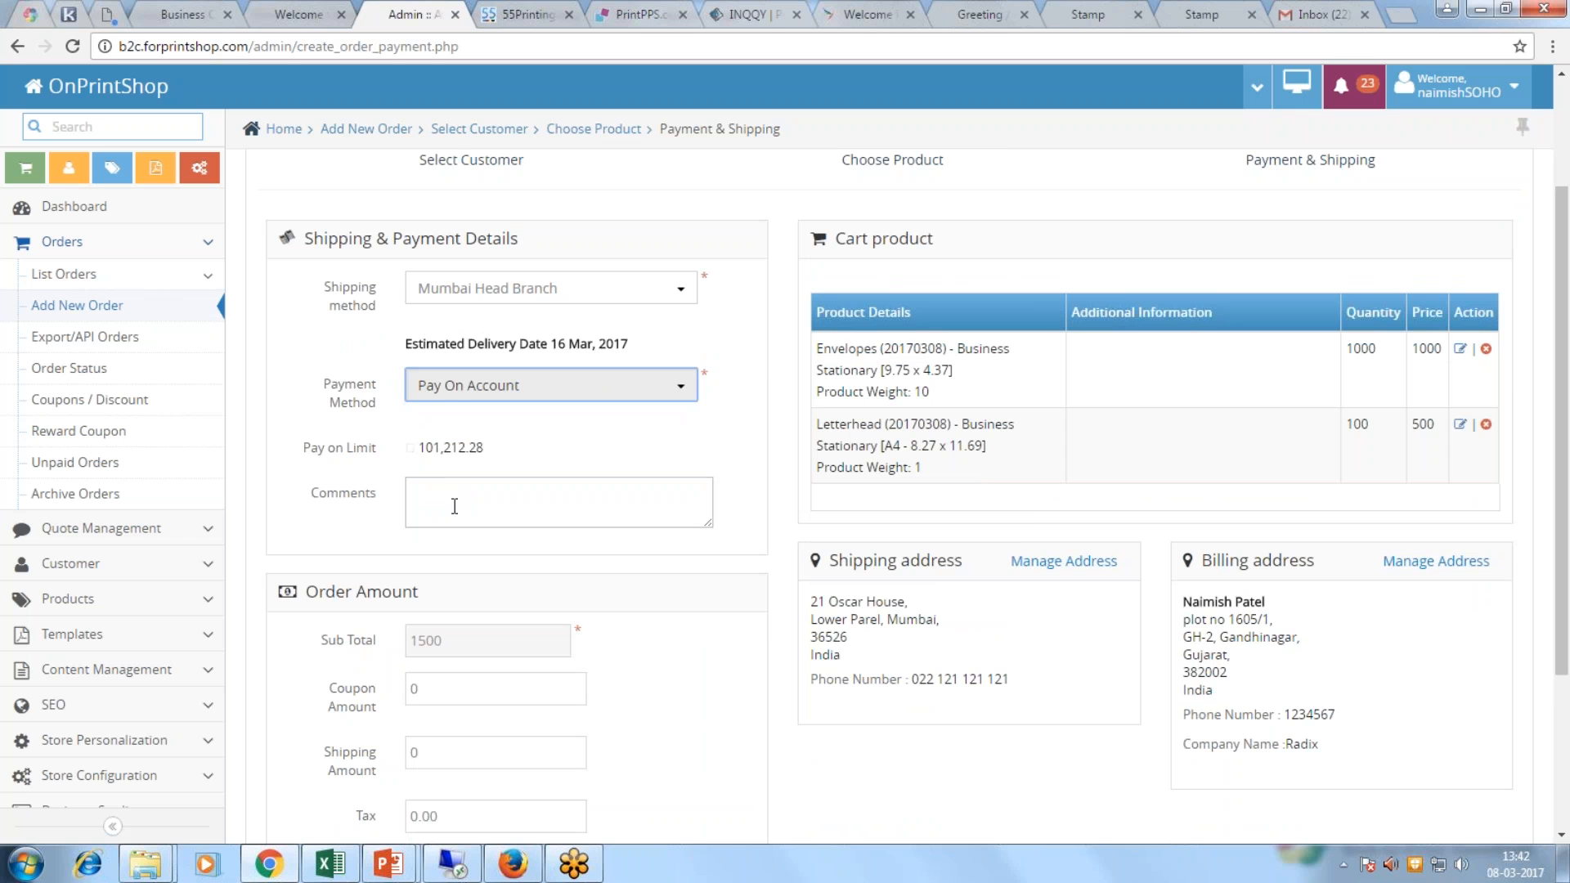
double_click(420, 449)
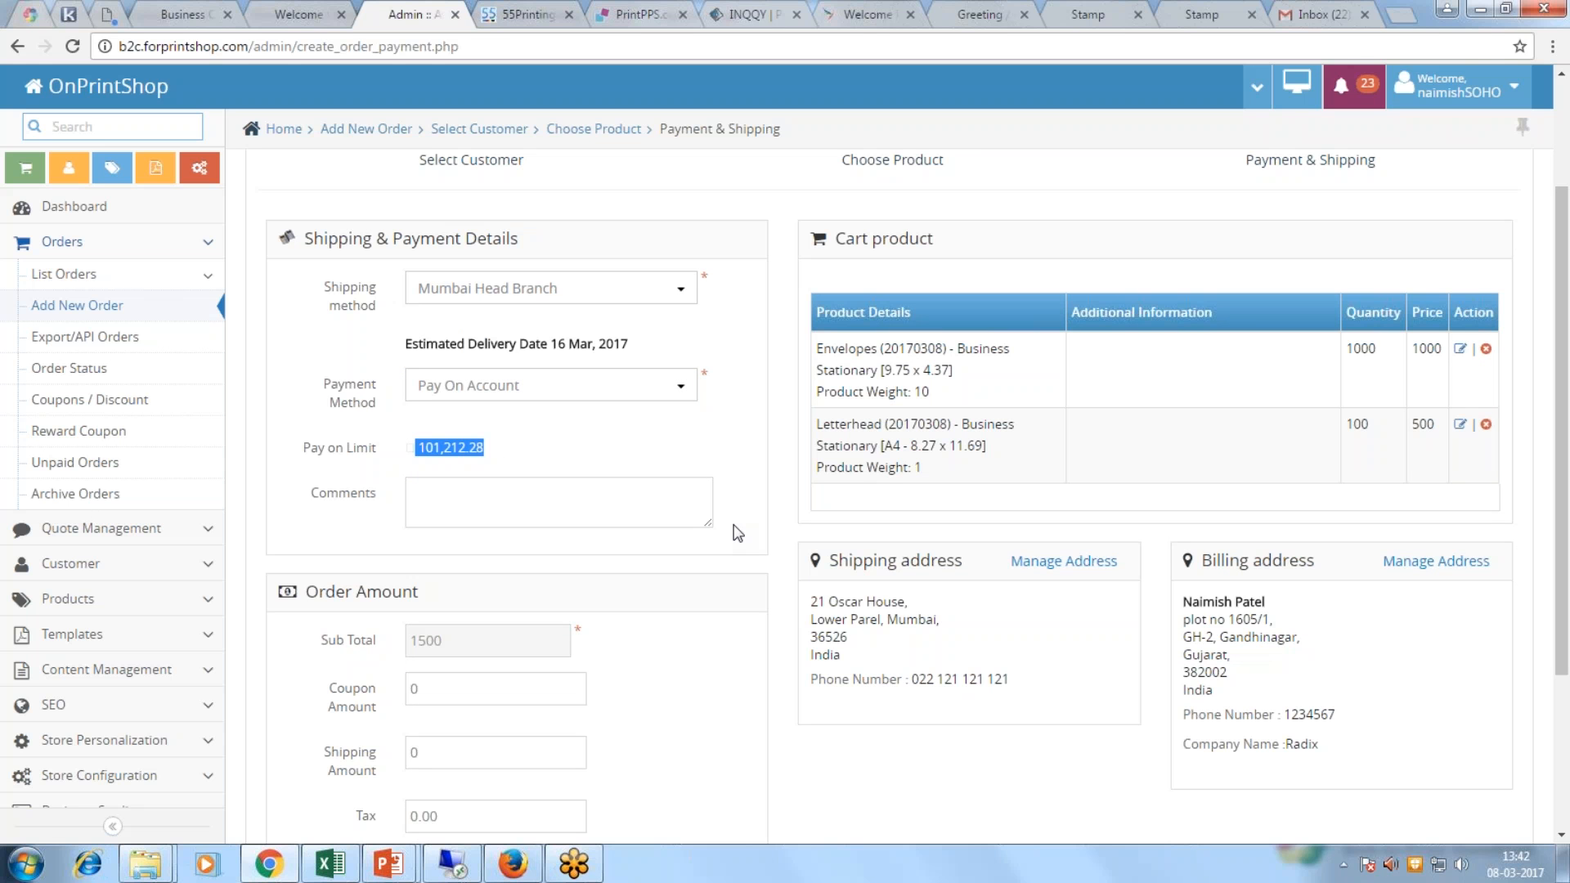
click(511, 393)
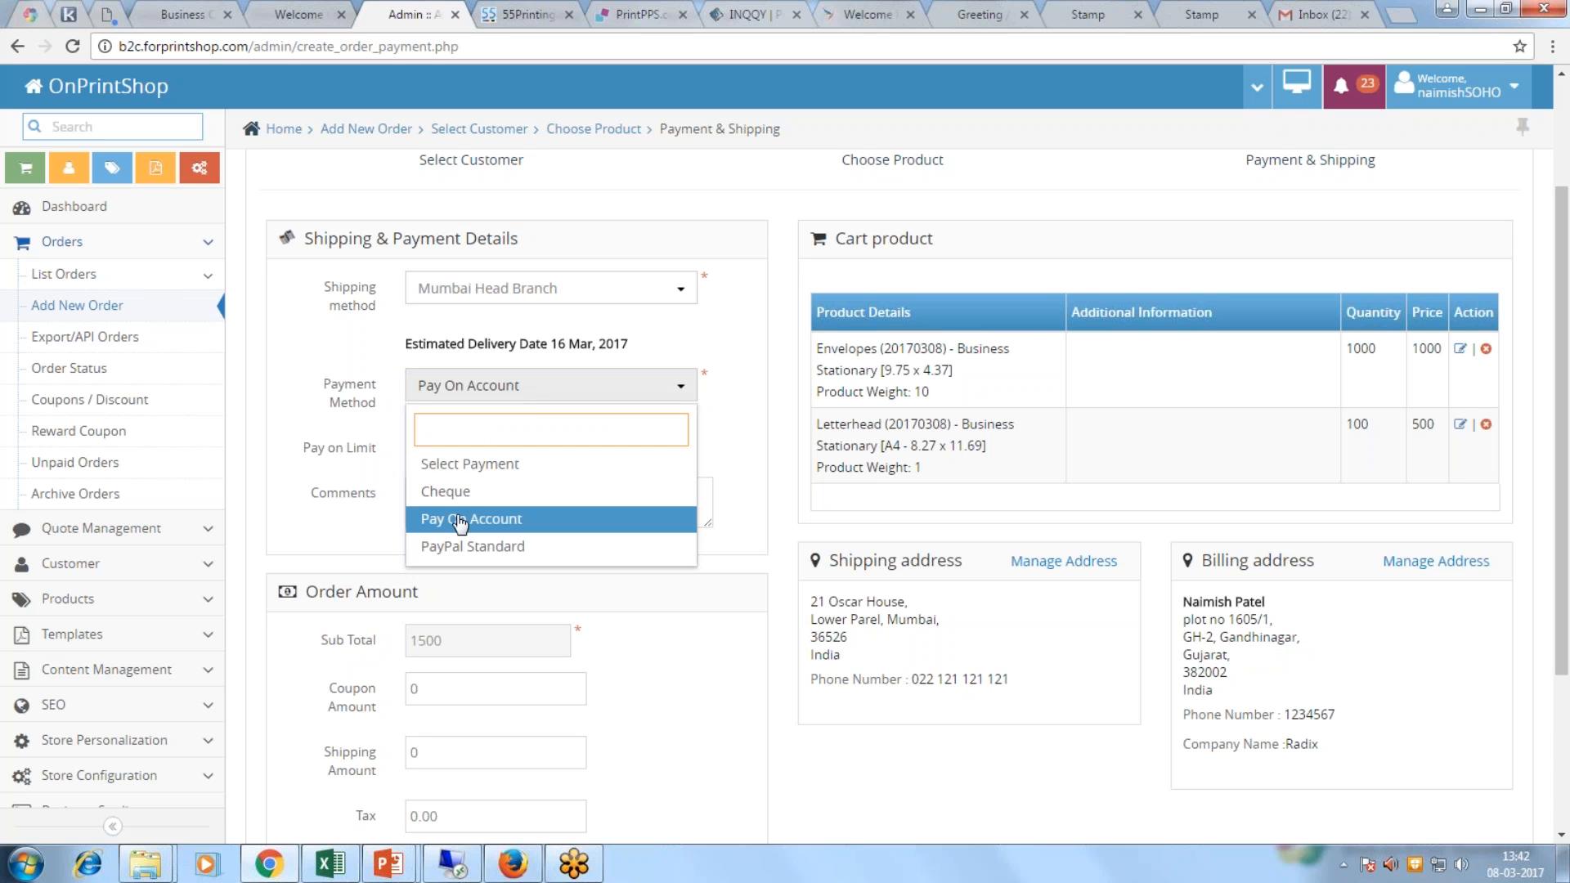
click(679, 518)
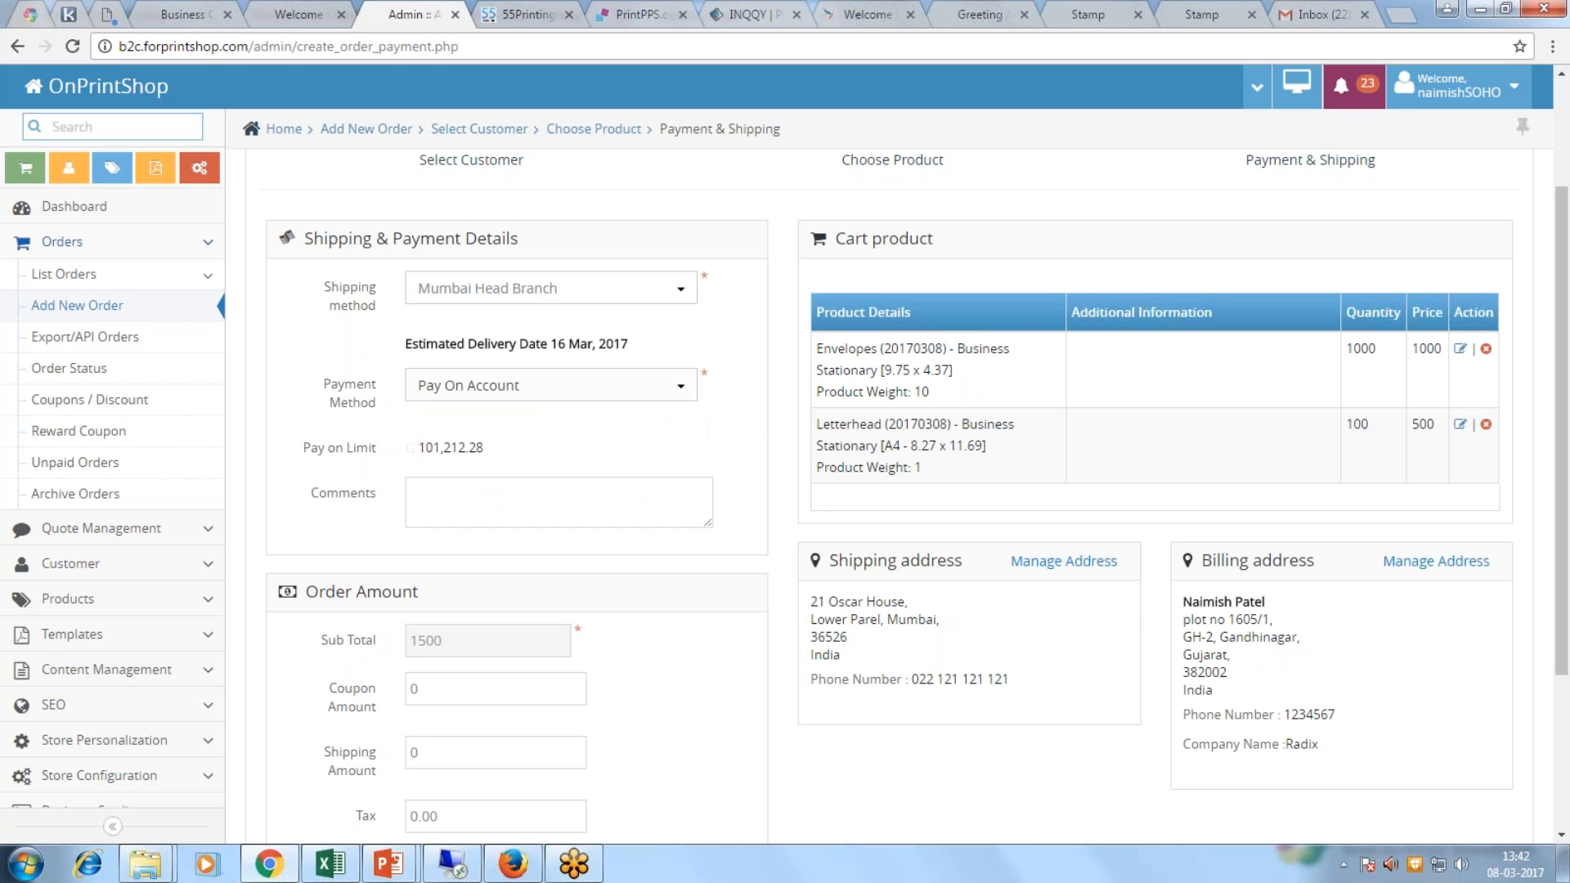
click(661, 390)
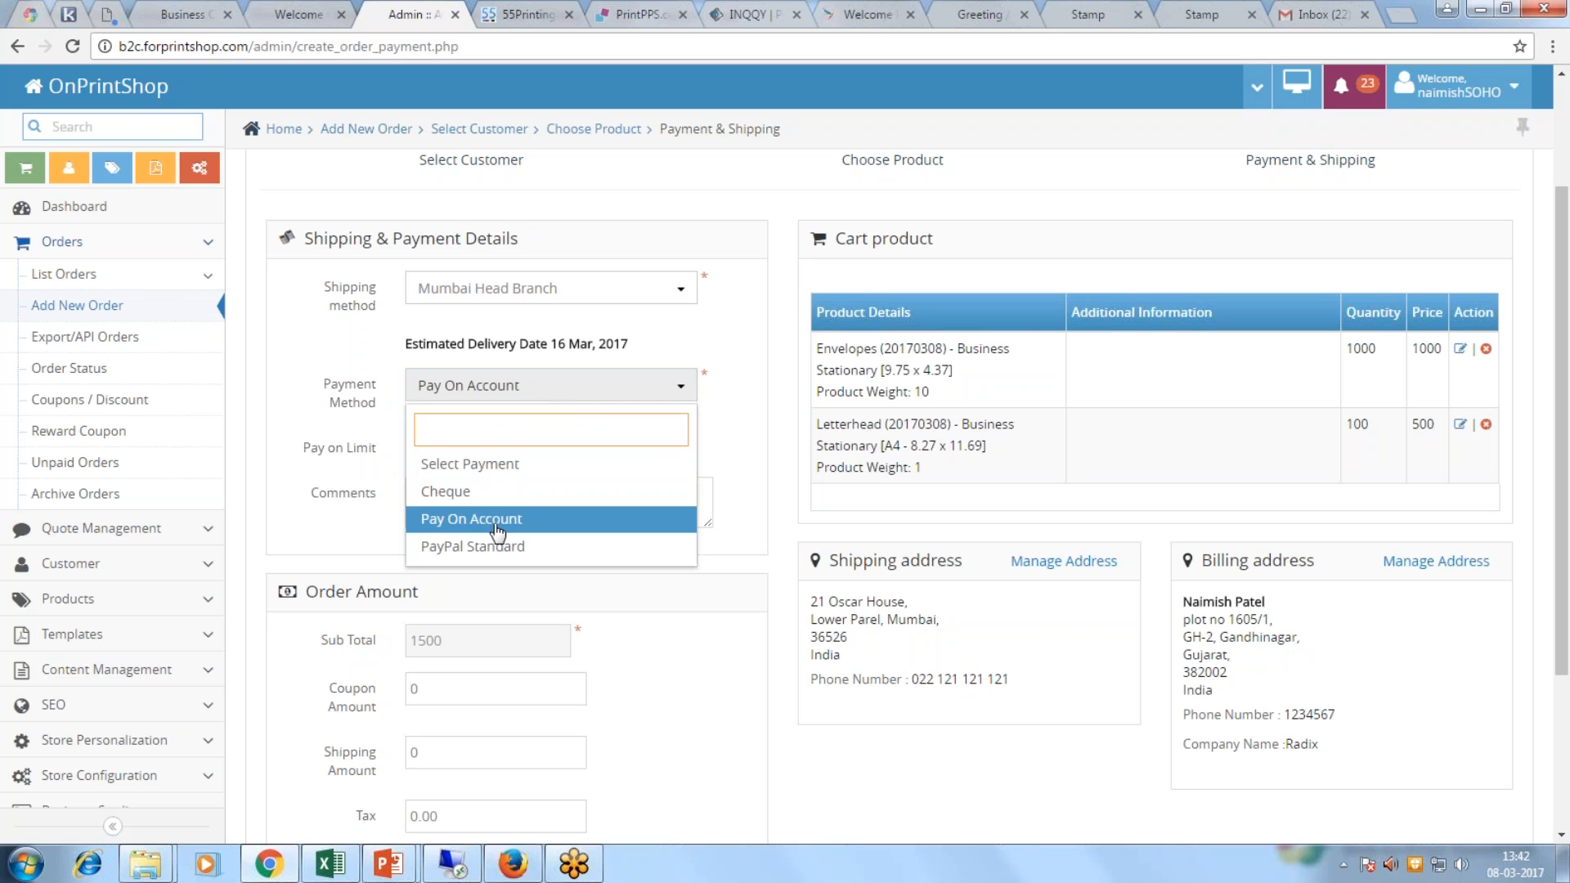
click(677, 634)
scroll(677, 634, down, 2)
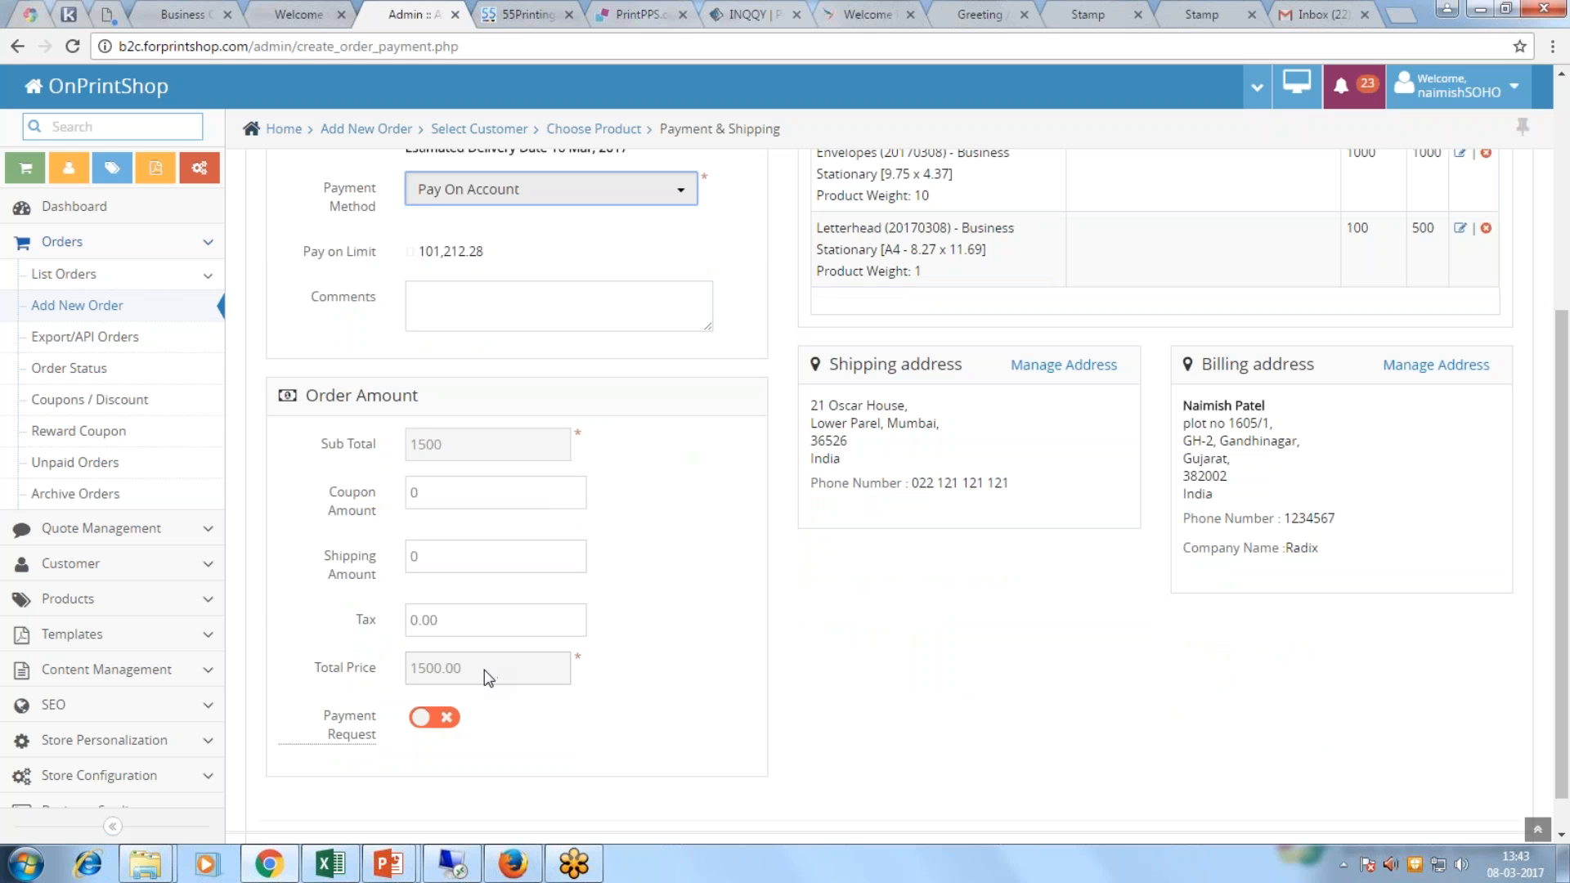
scroll(648, 599, up, 2)
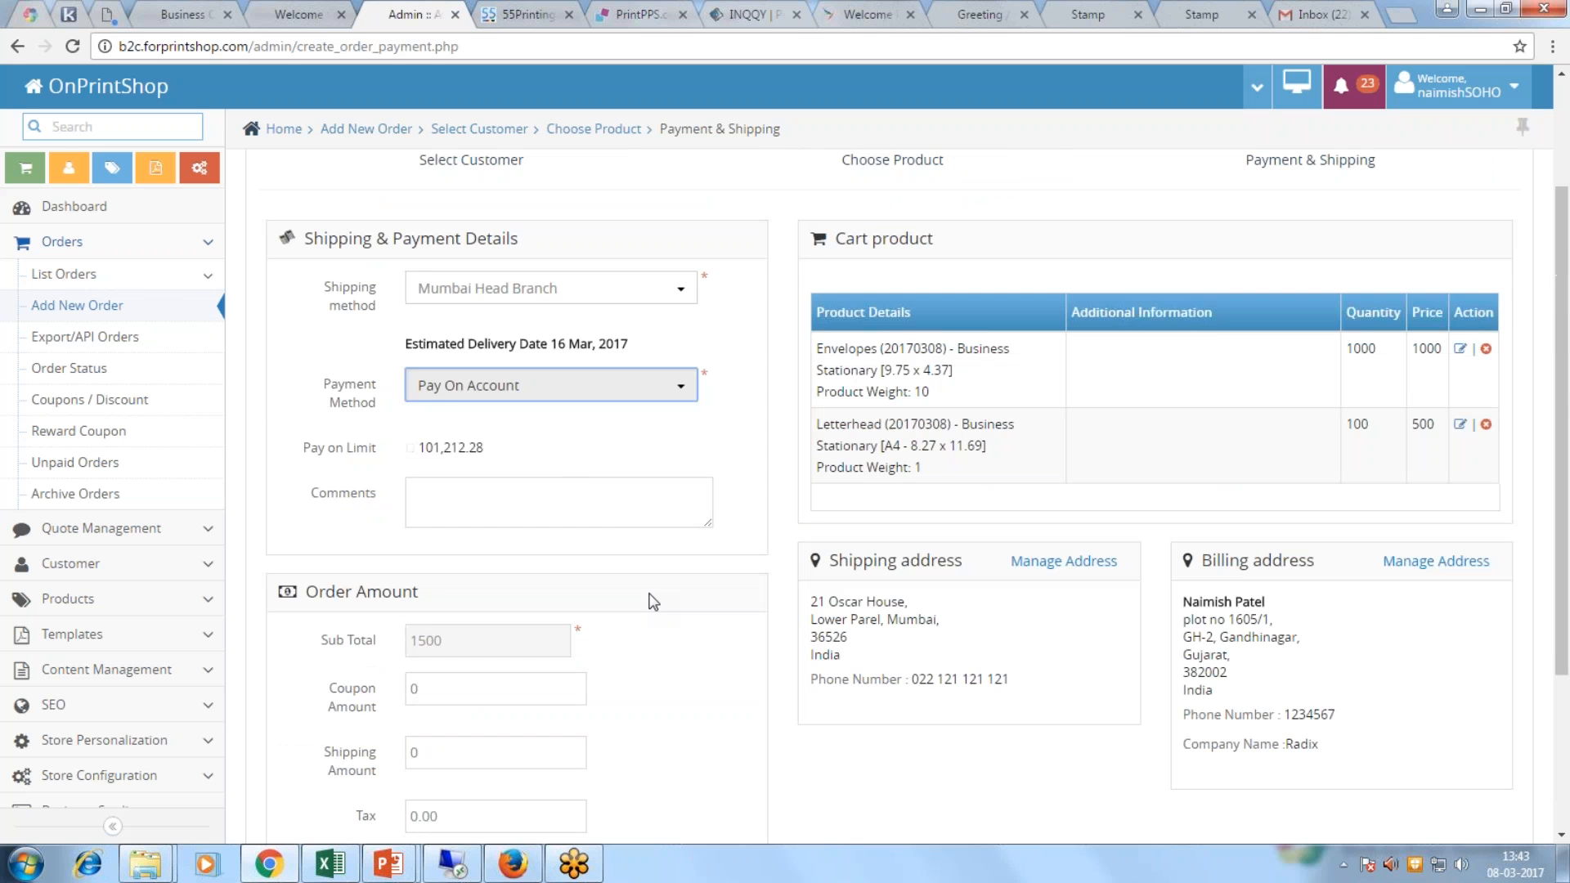
scroll(630, 613, down, 3)
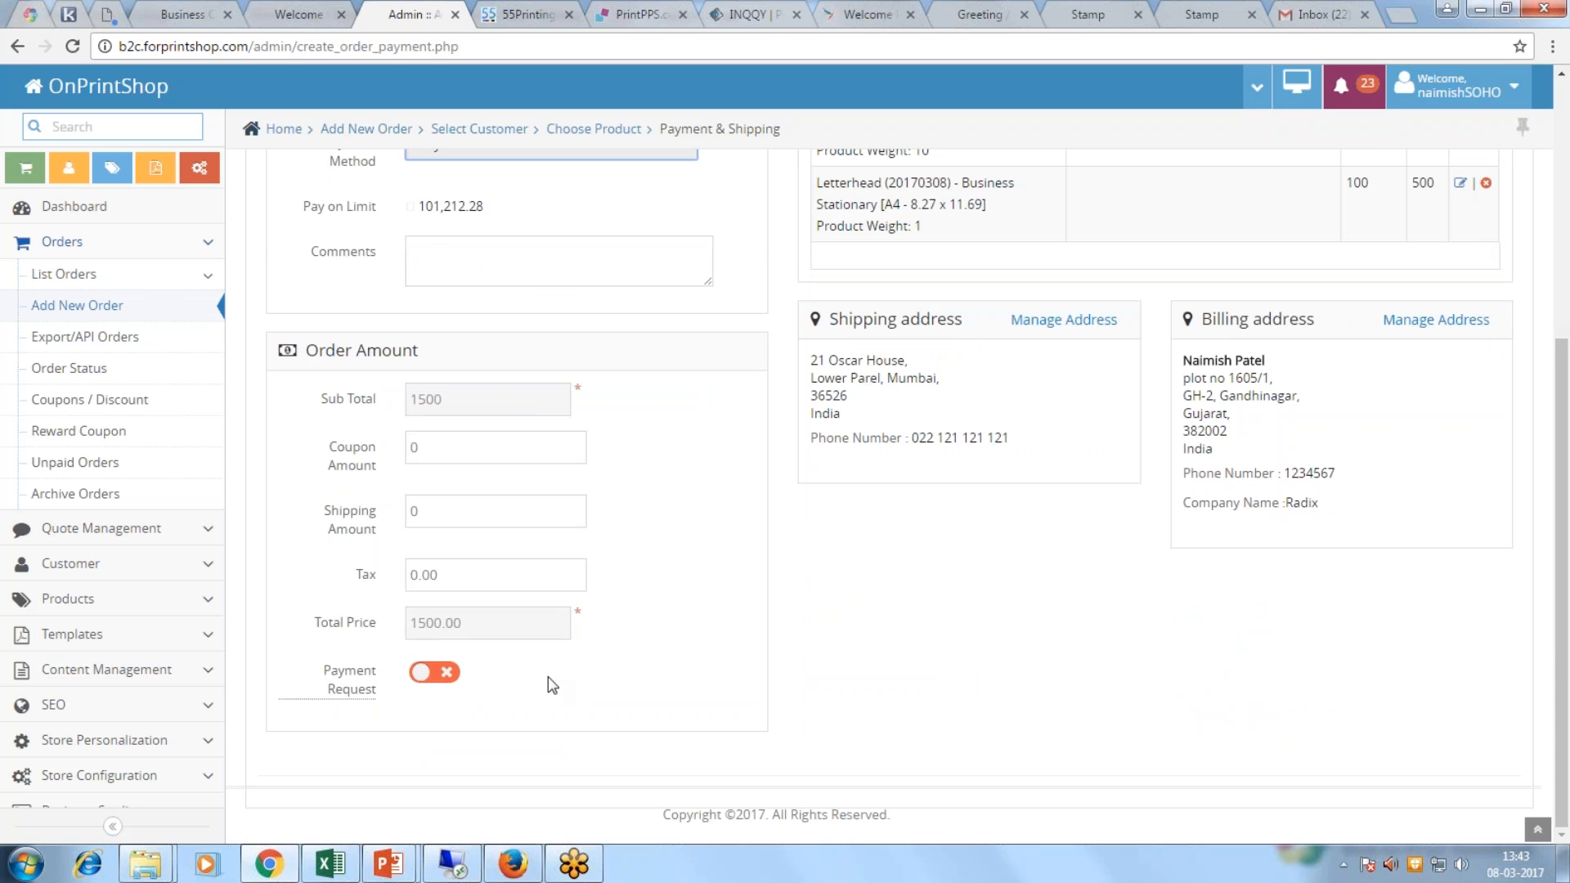
scroll(548, 674, up, 1)
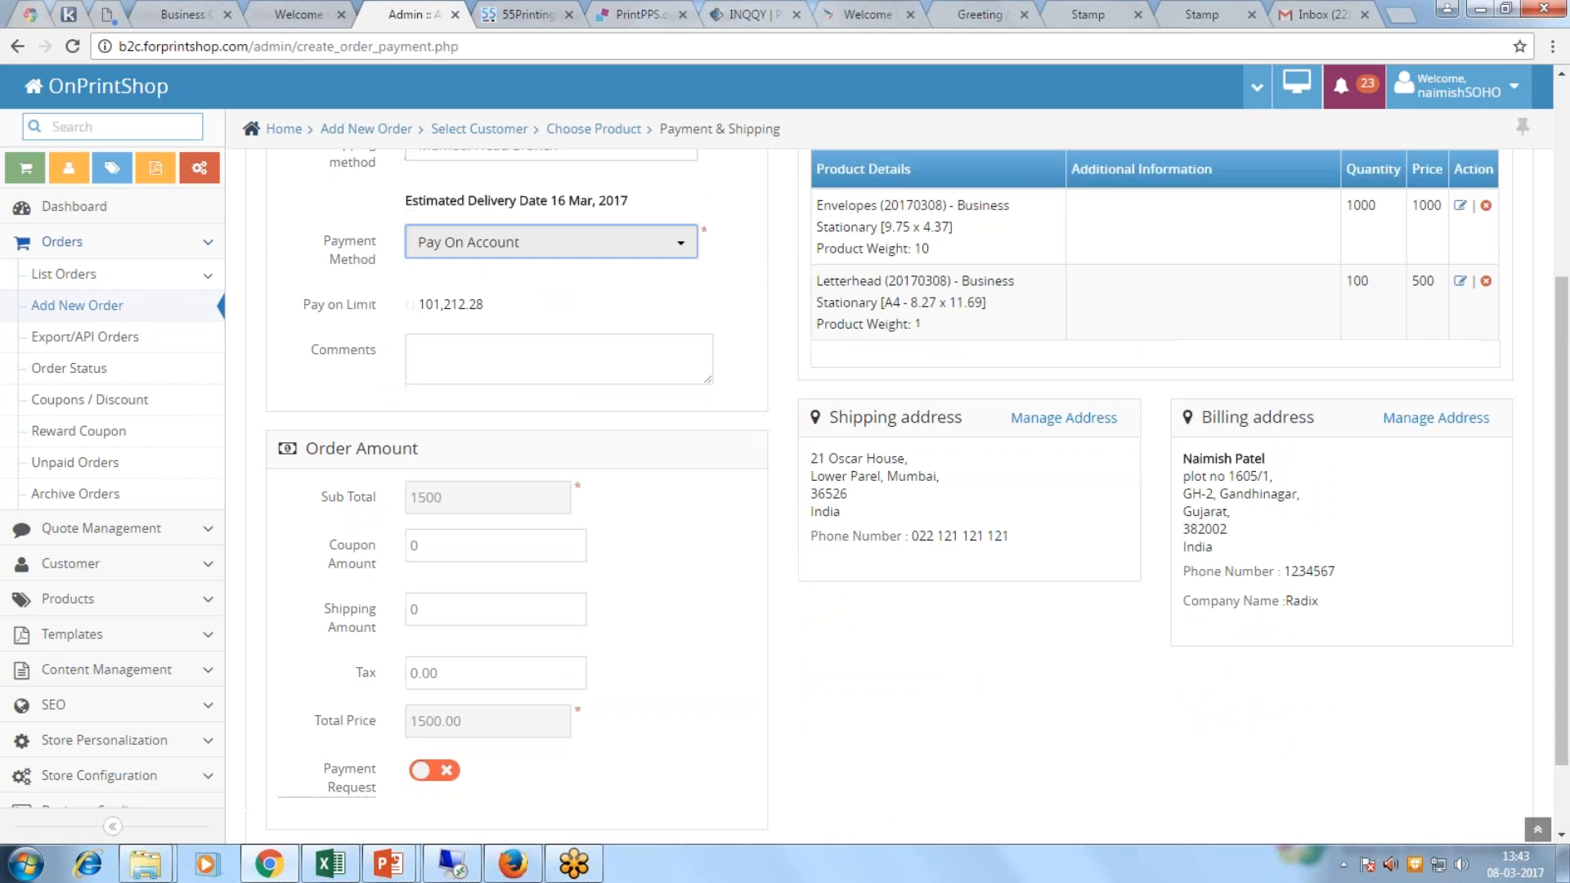
scroll(525, 676, down, 1)
scroll(585, 680, up, 2)
scroll(791, 533, up, 3)
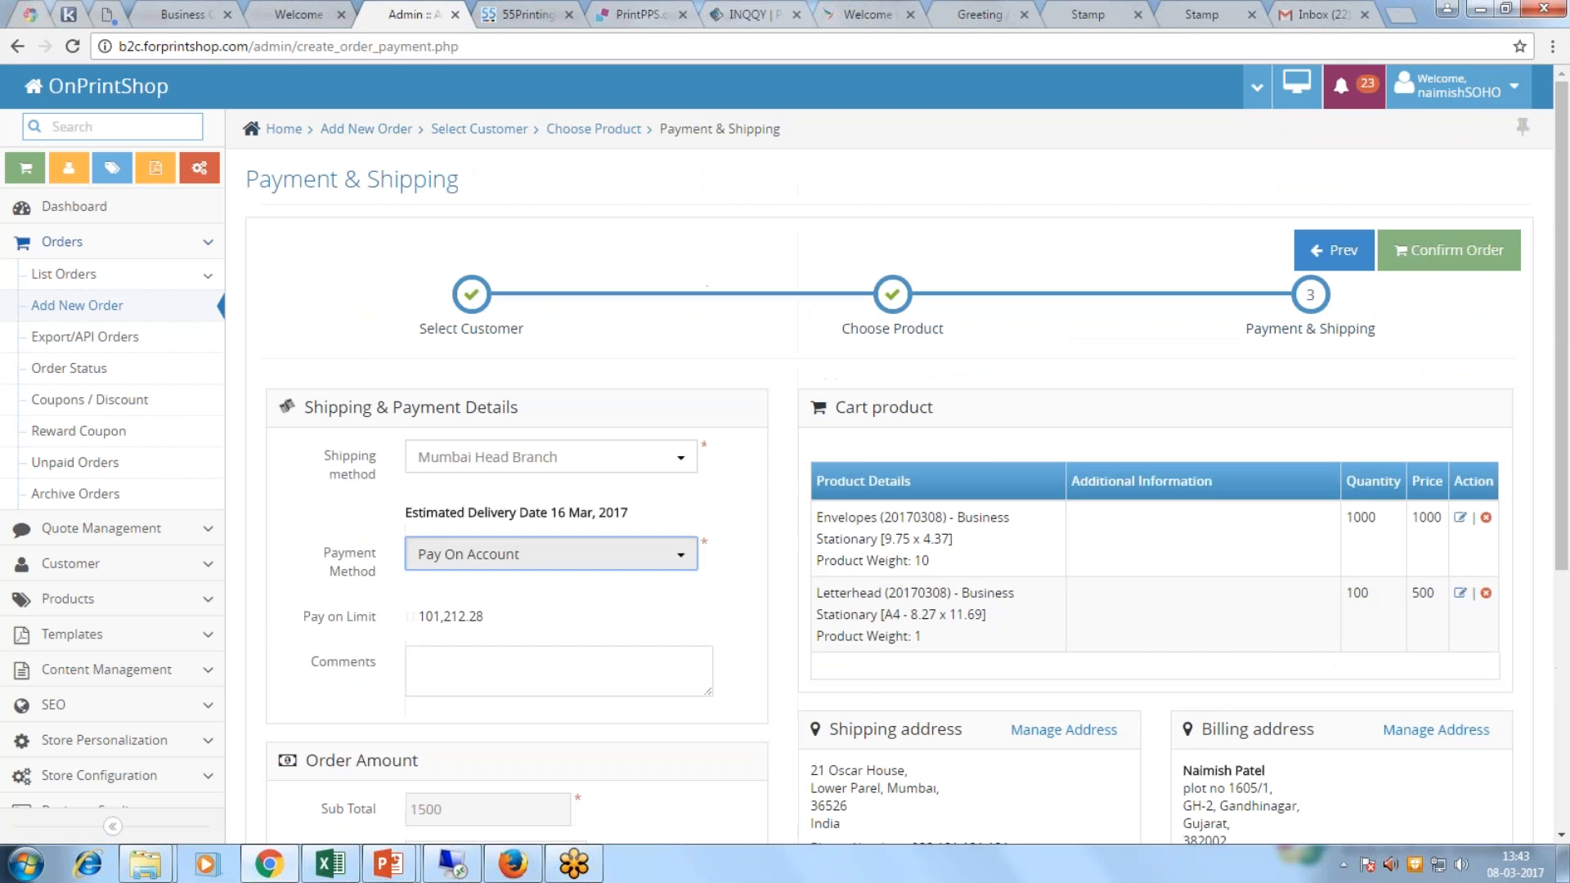
Step: Confirm the order, then view the '#426: Upload your artwork' email in Gmail
click(1429, 260)
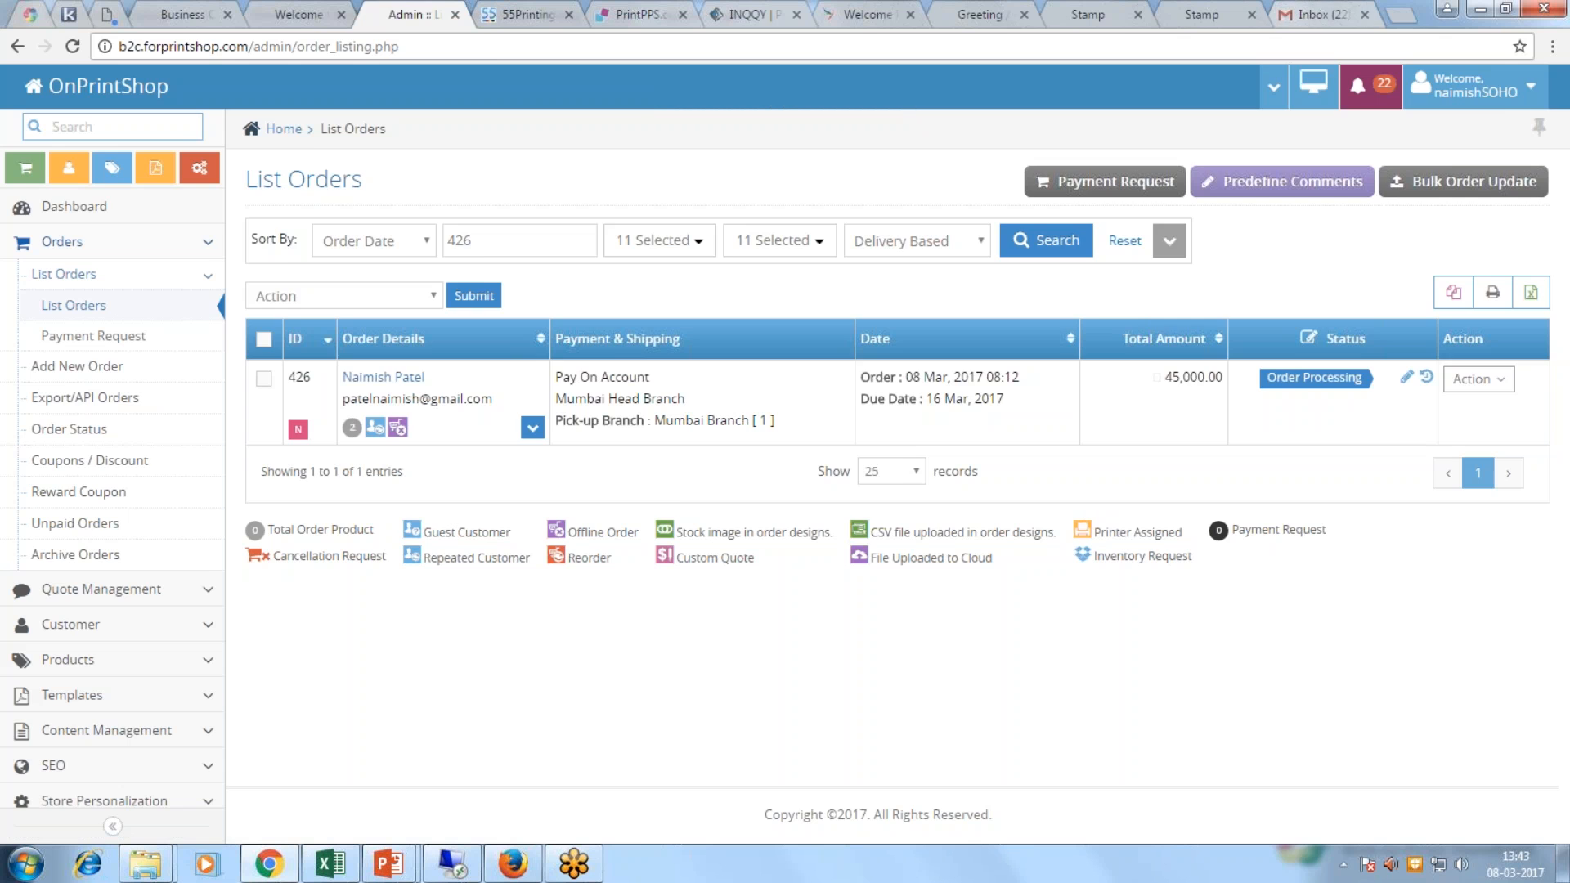
click(1303, 15)
click(521, 248)
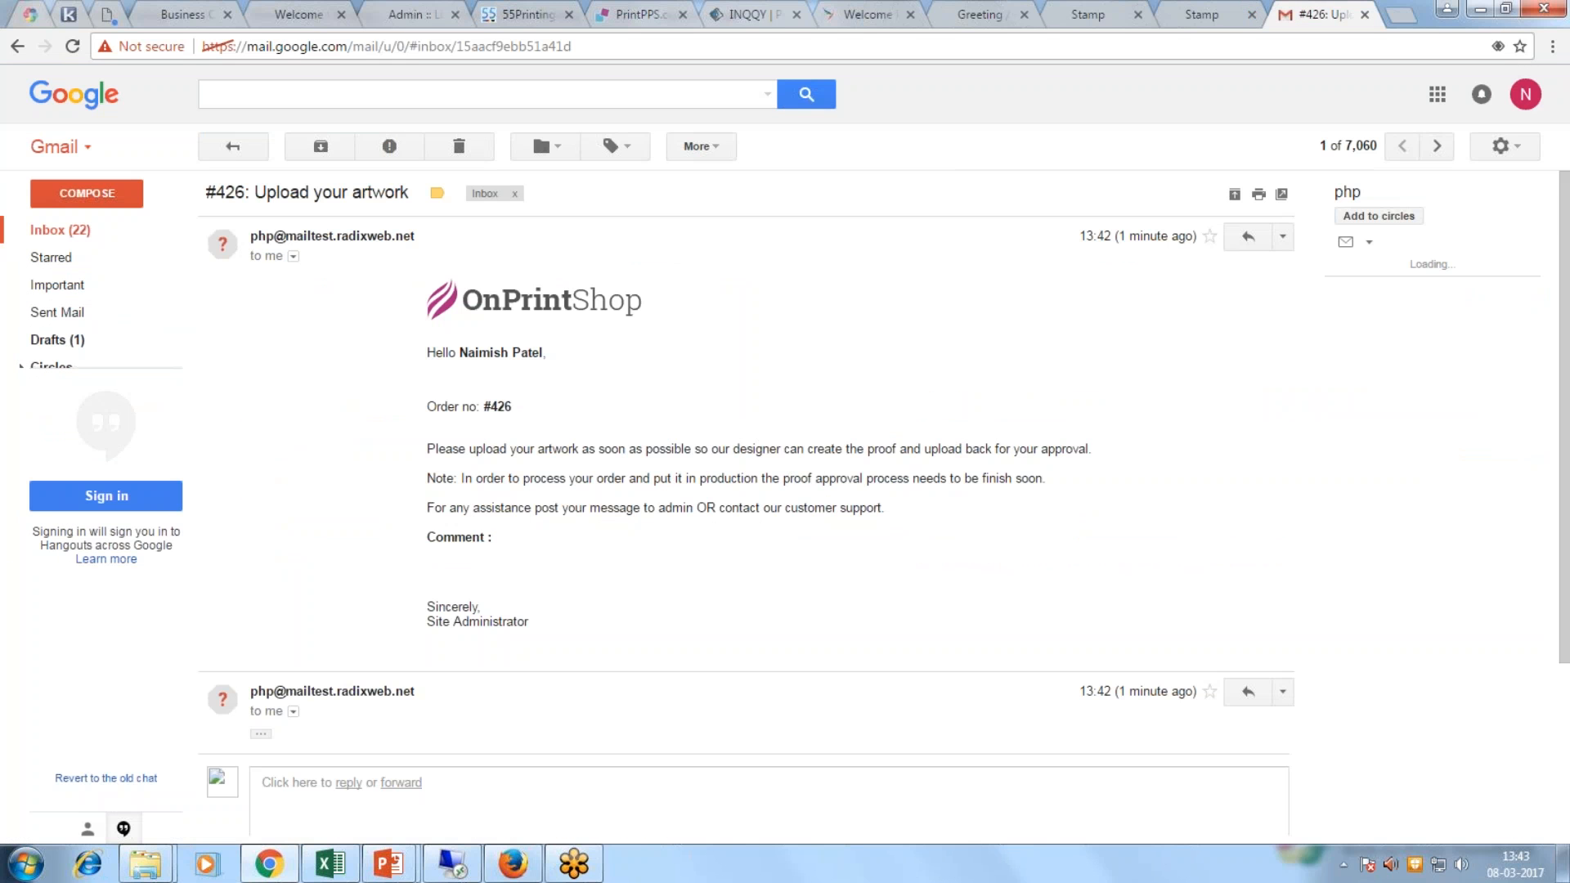
Step: Read the order #426 artwork email body, then return to the admin List Orders page
click(82, 231)
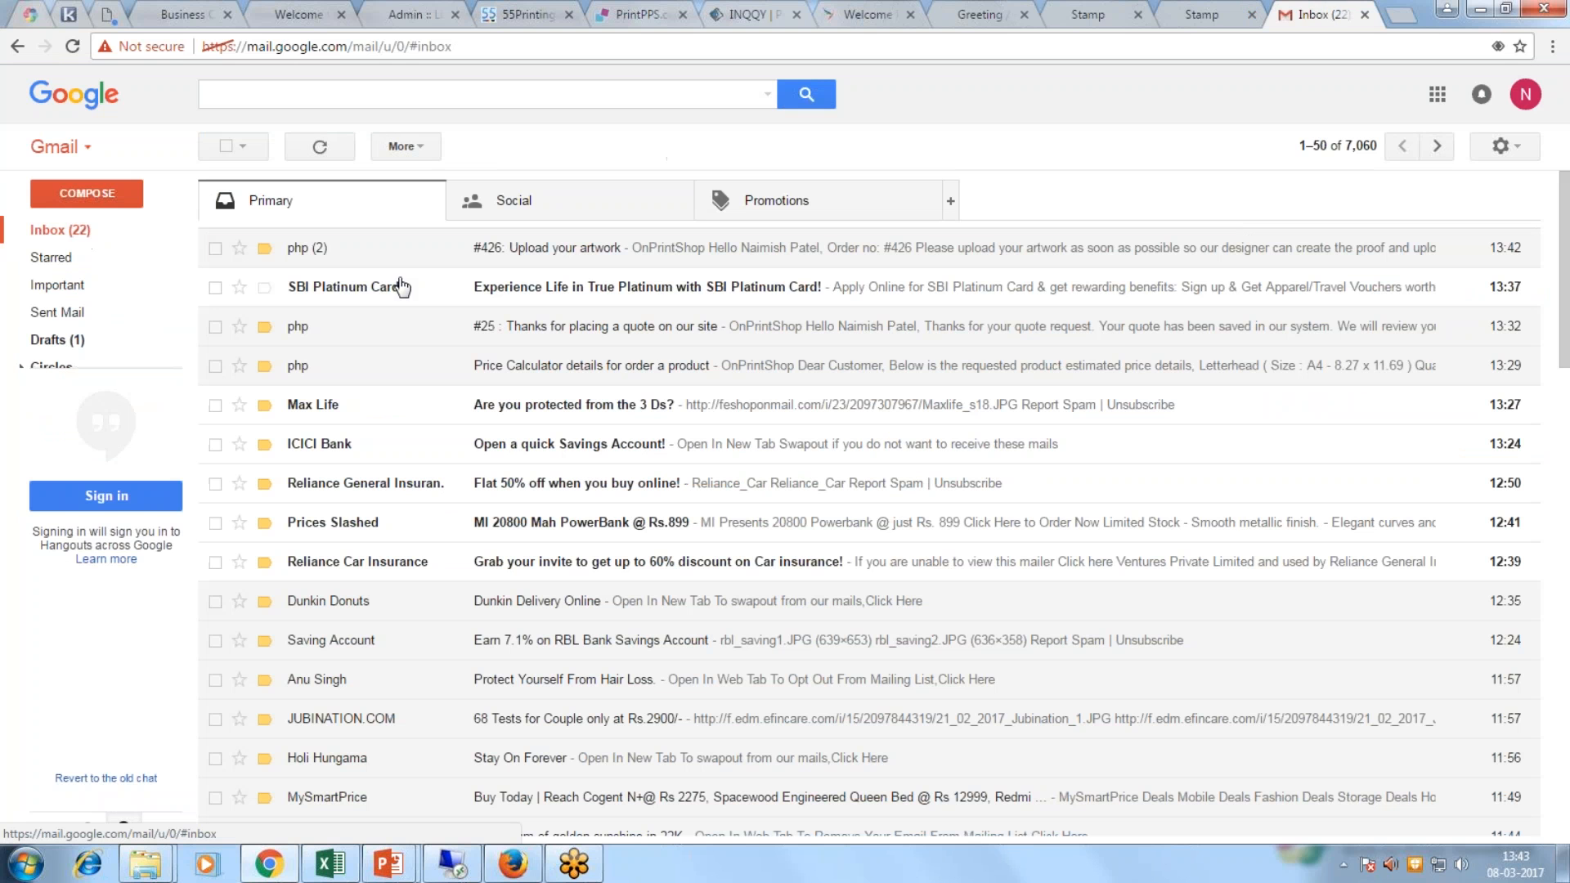
click(544, 262)
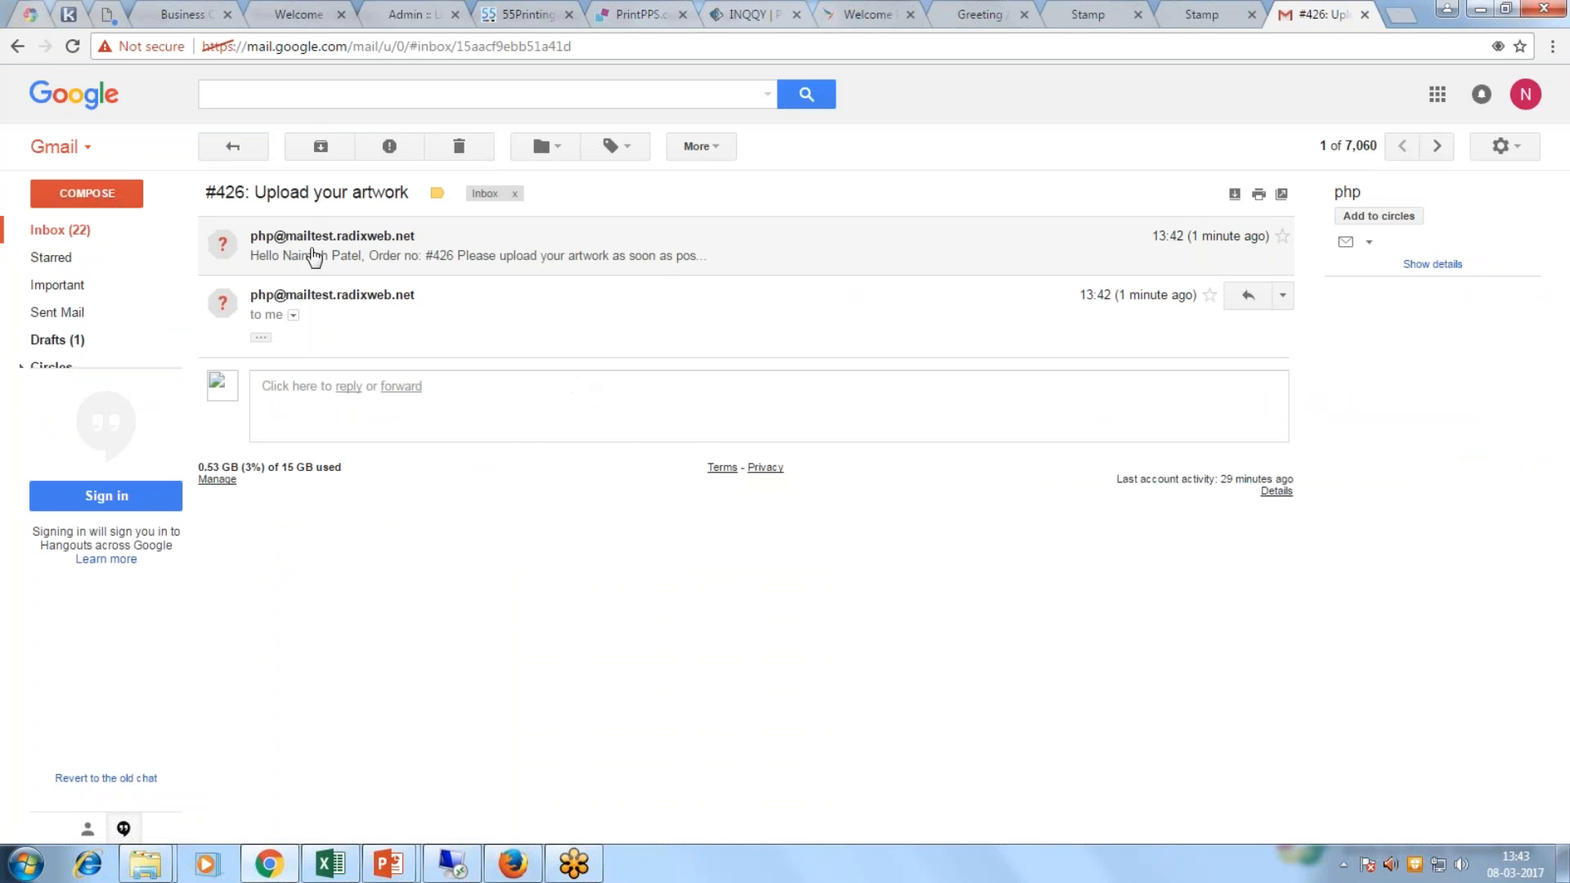
click(354, 262)
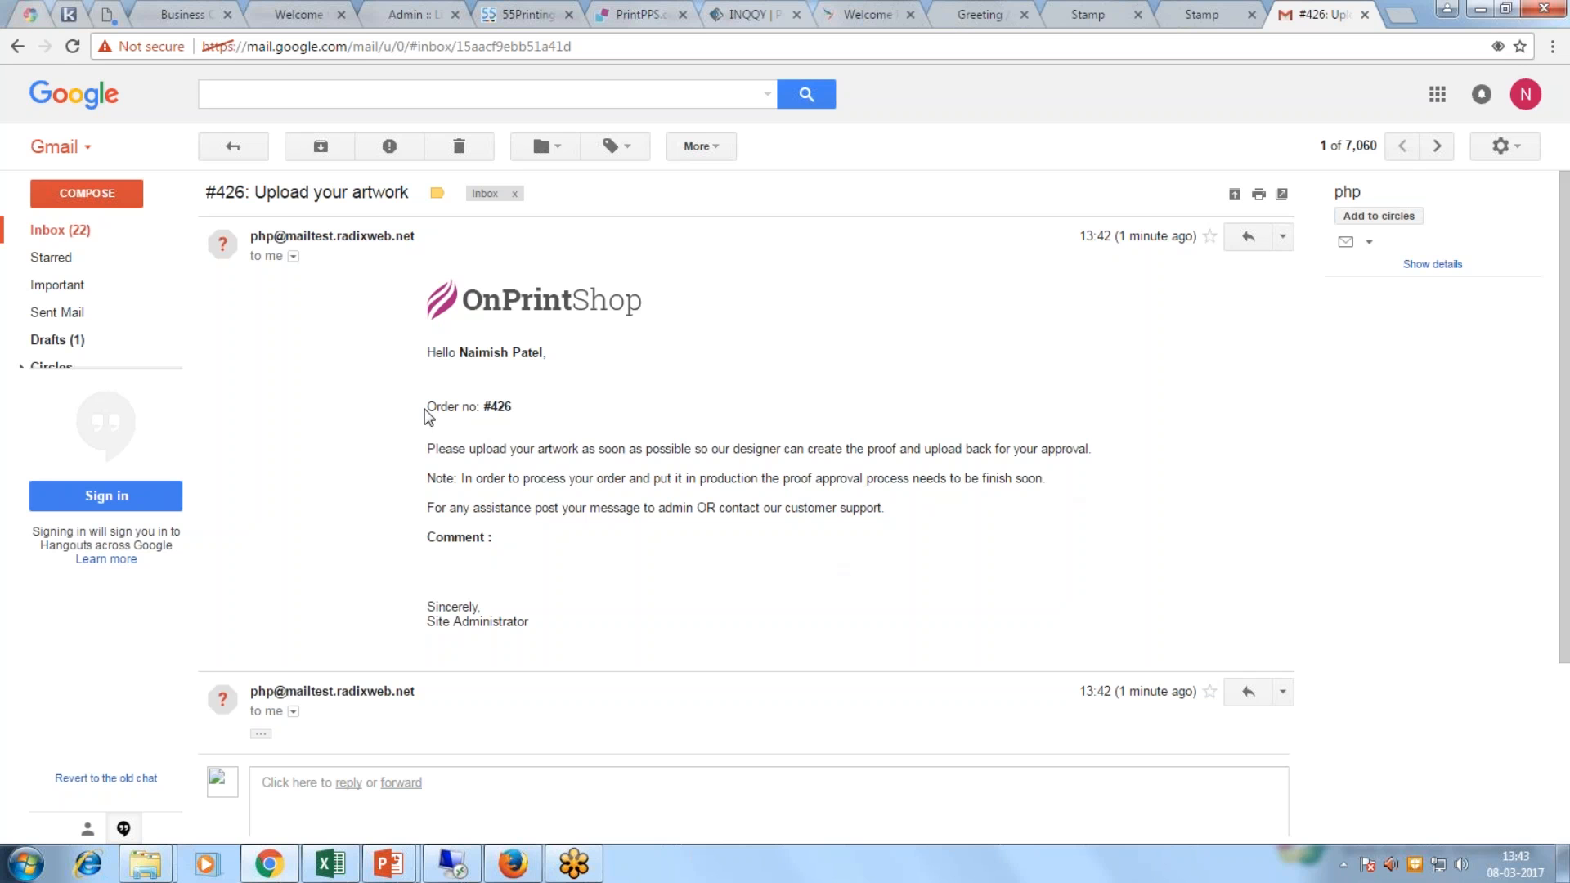
drag(425, 414, 387, 448)
drag(405, 385, 432, 404)
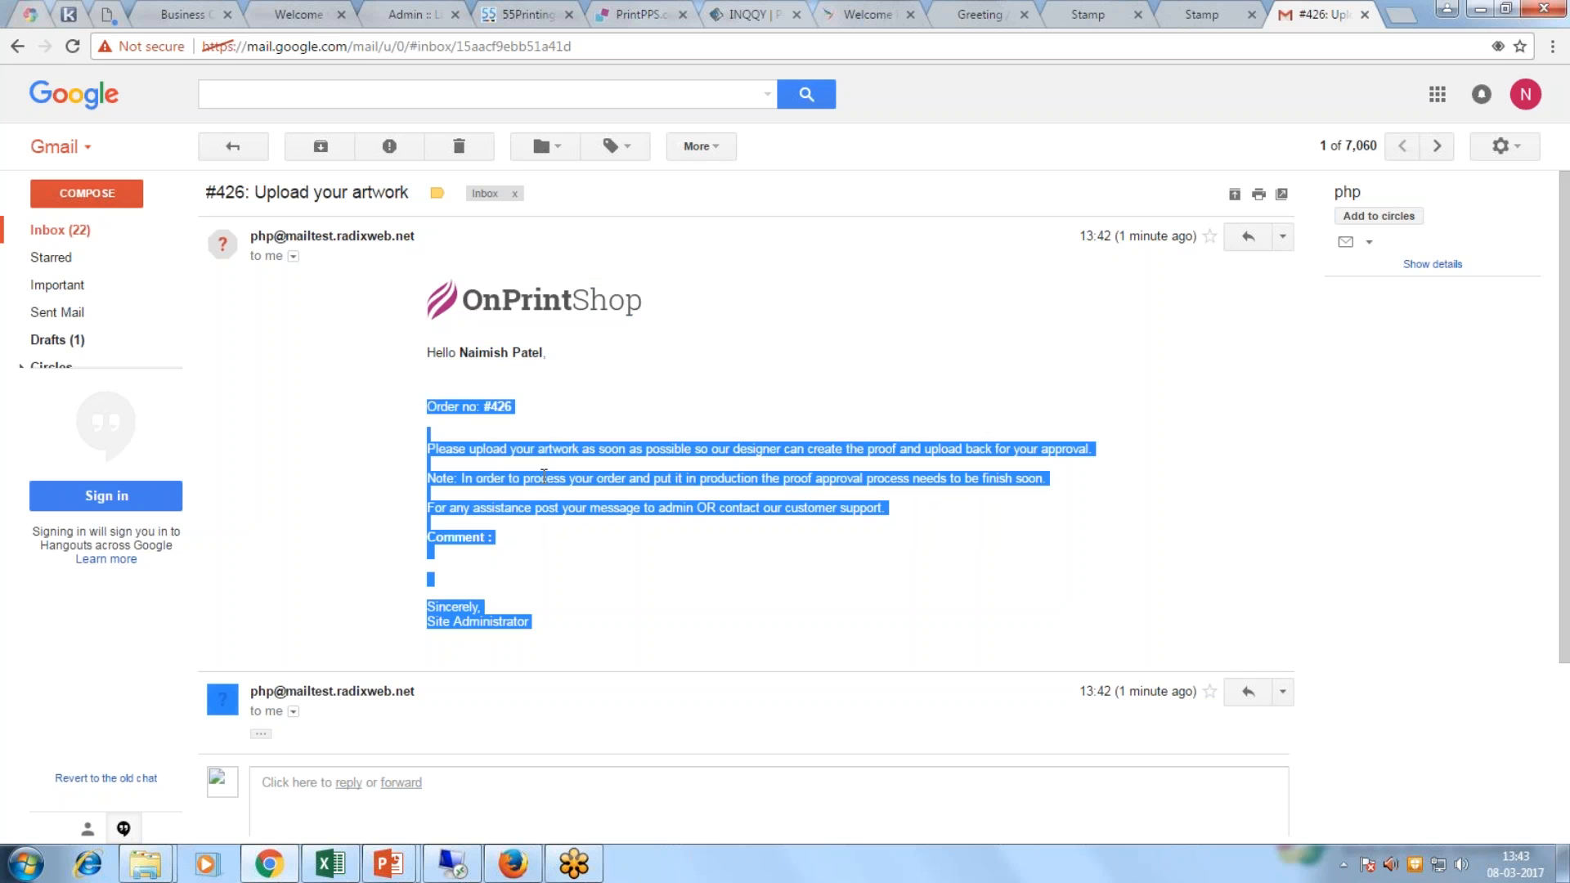
click(572, 635)
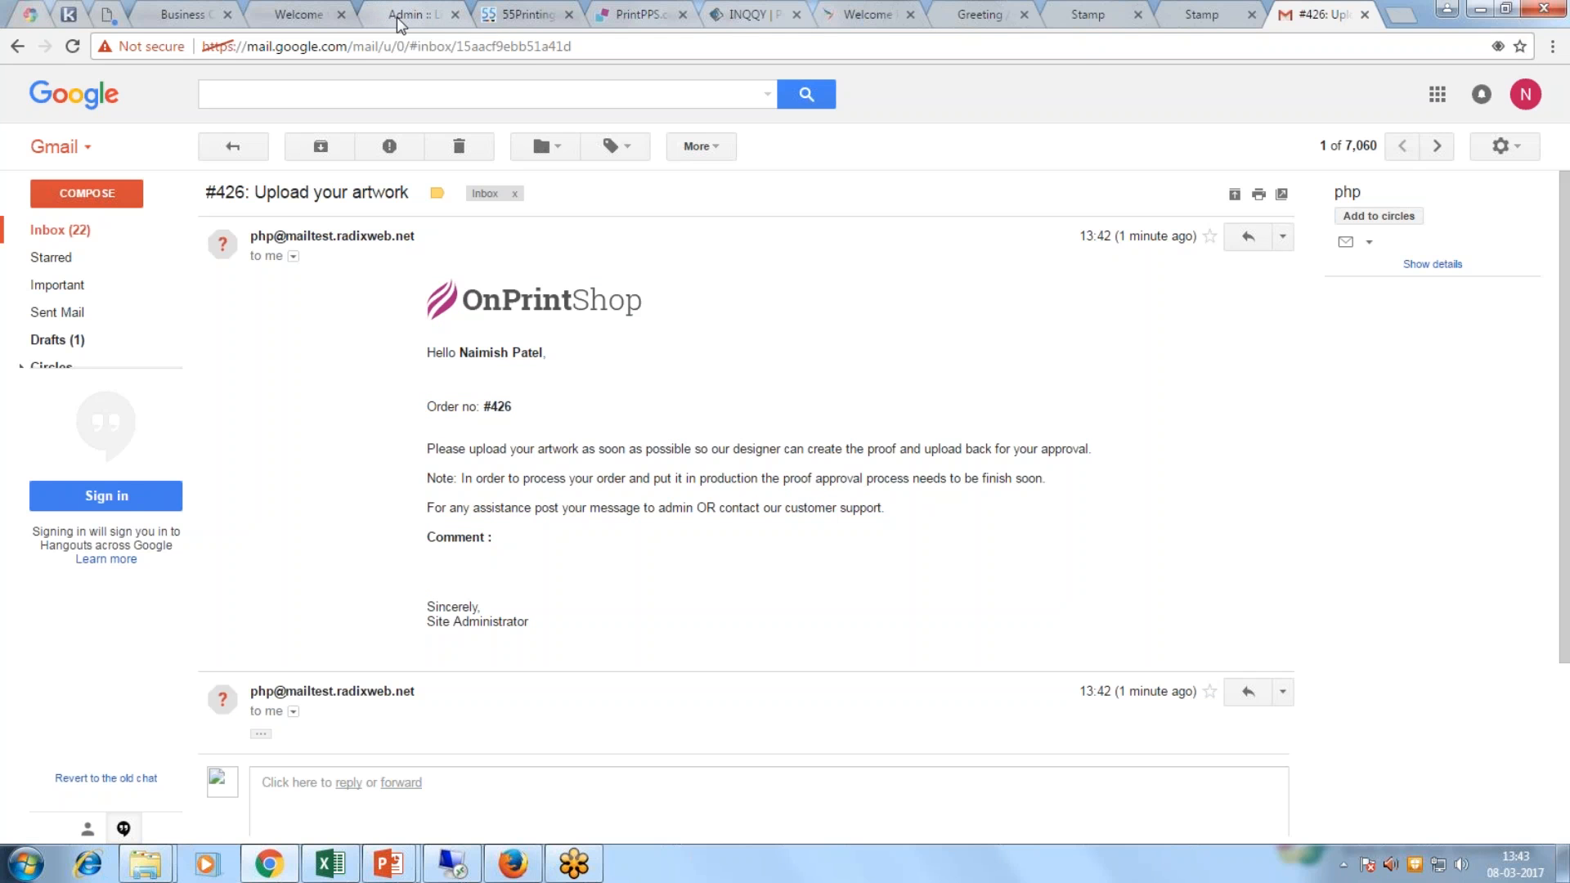
click(420, 18)
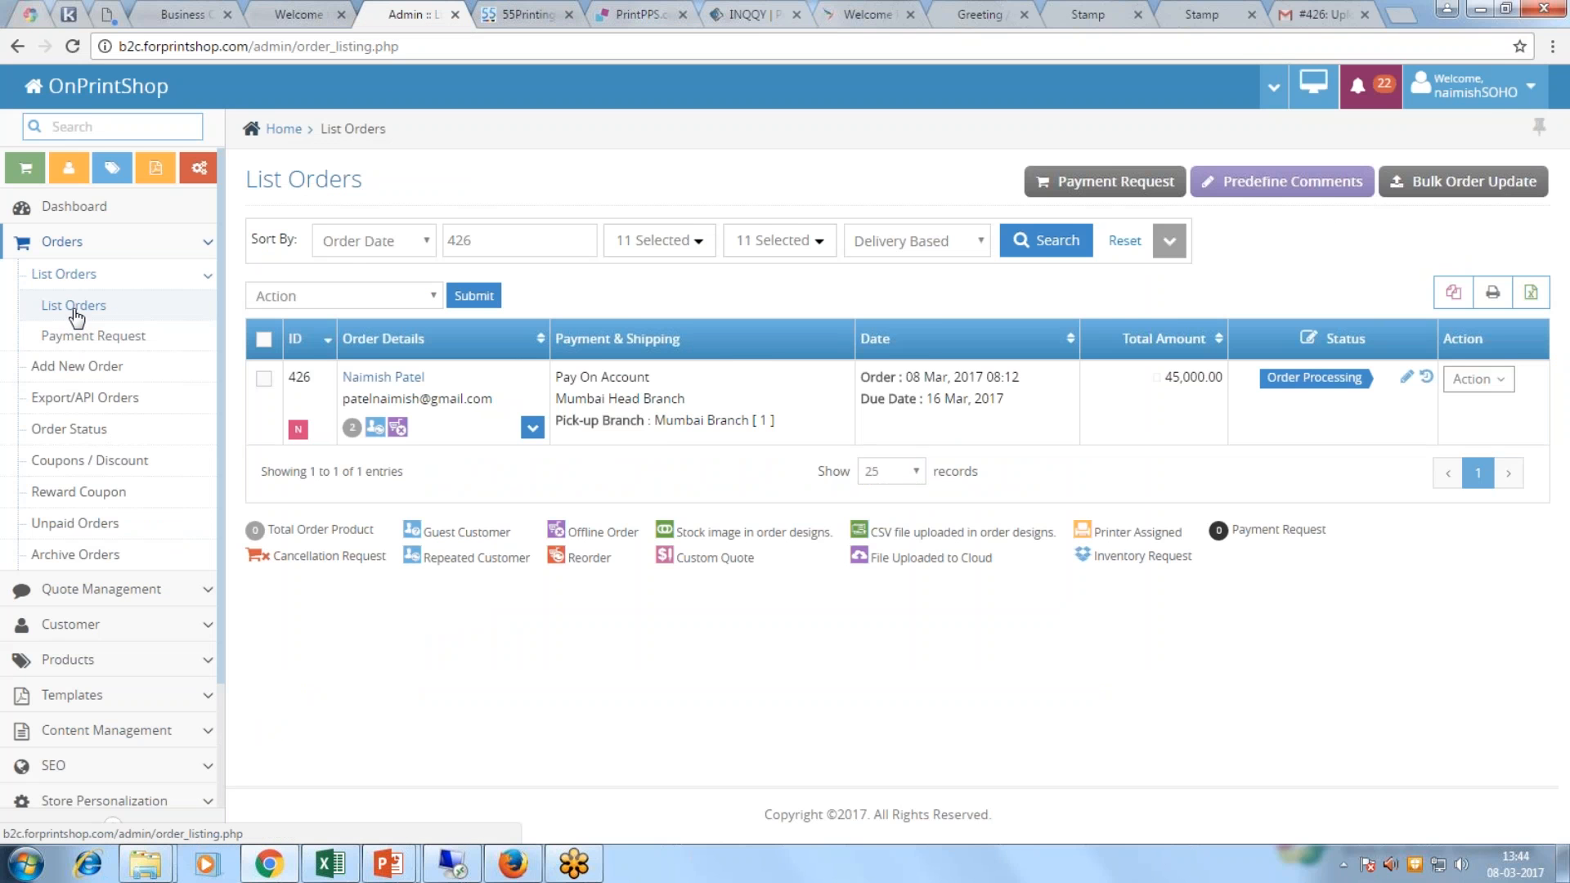
Step: Begin a new admin order at customer selection, then switch to the storefront home page
click(68, 369)
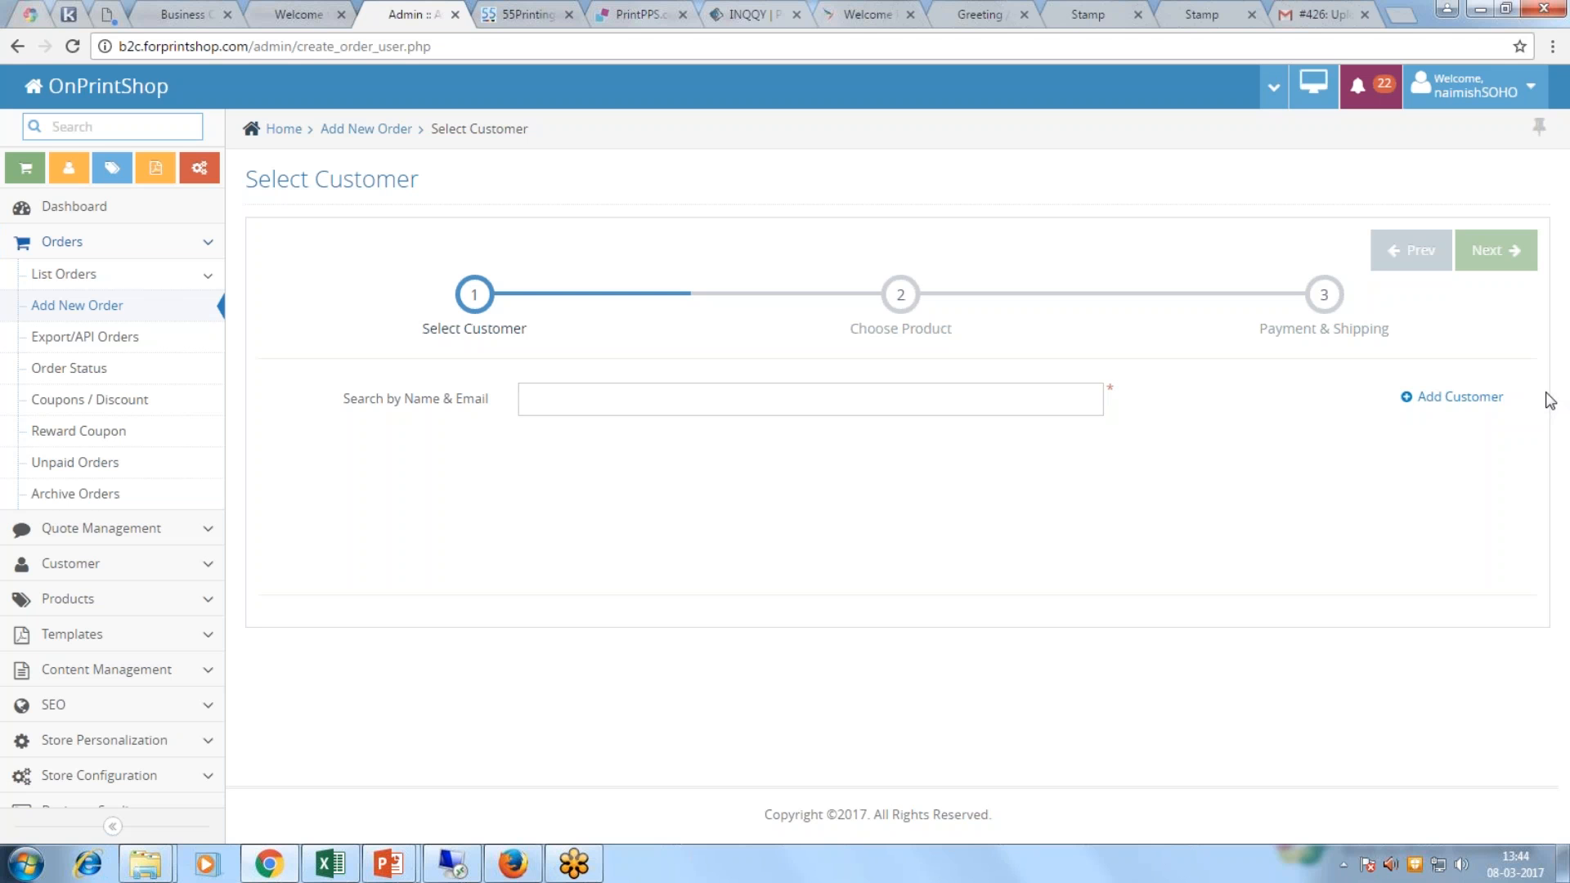
click(1323, 15)
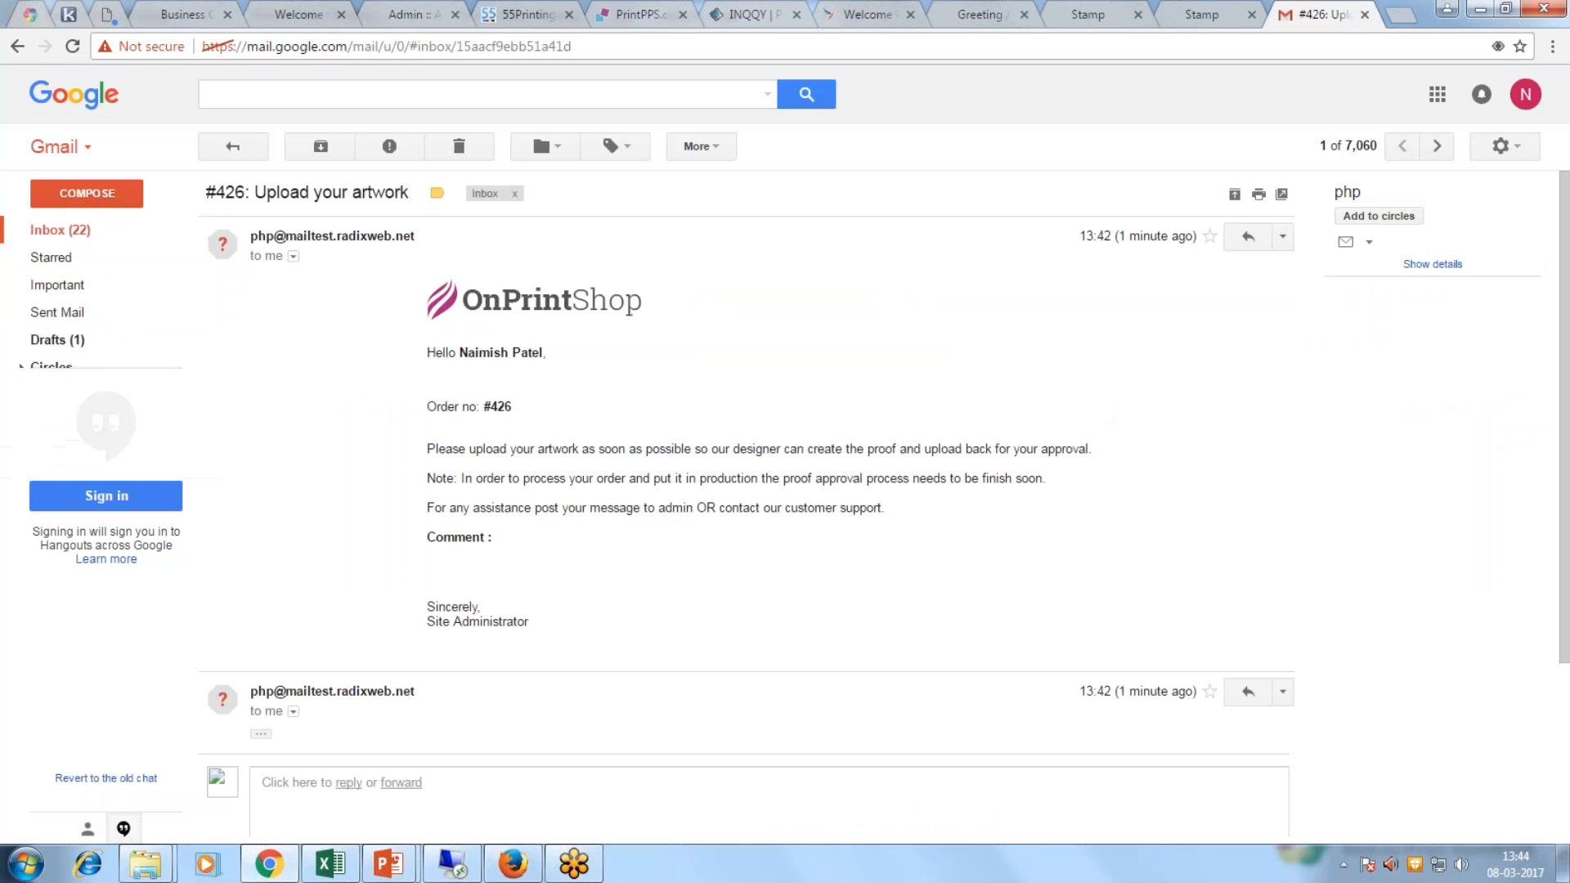
click(413, 17)
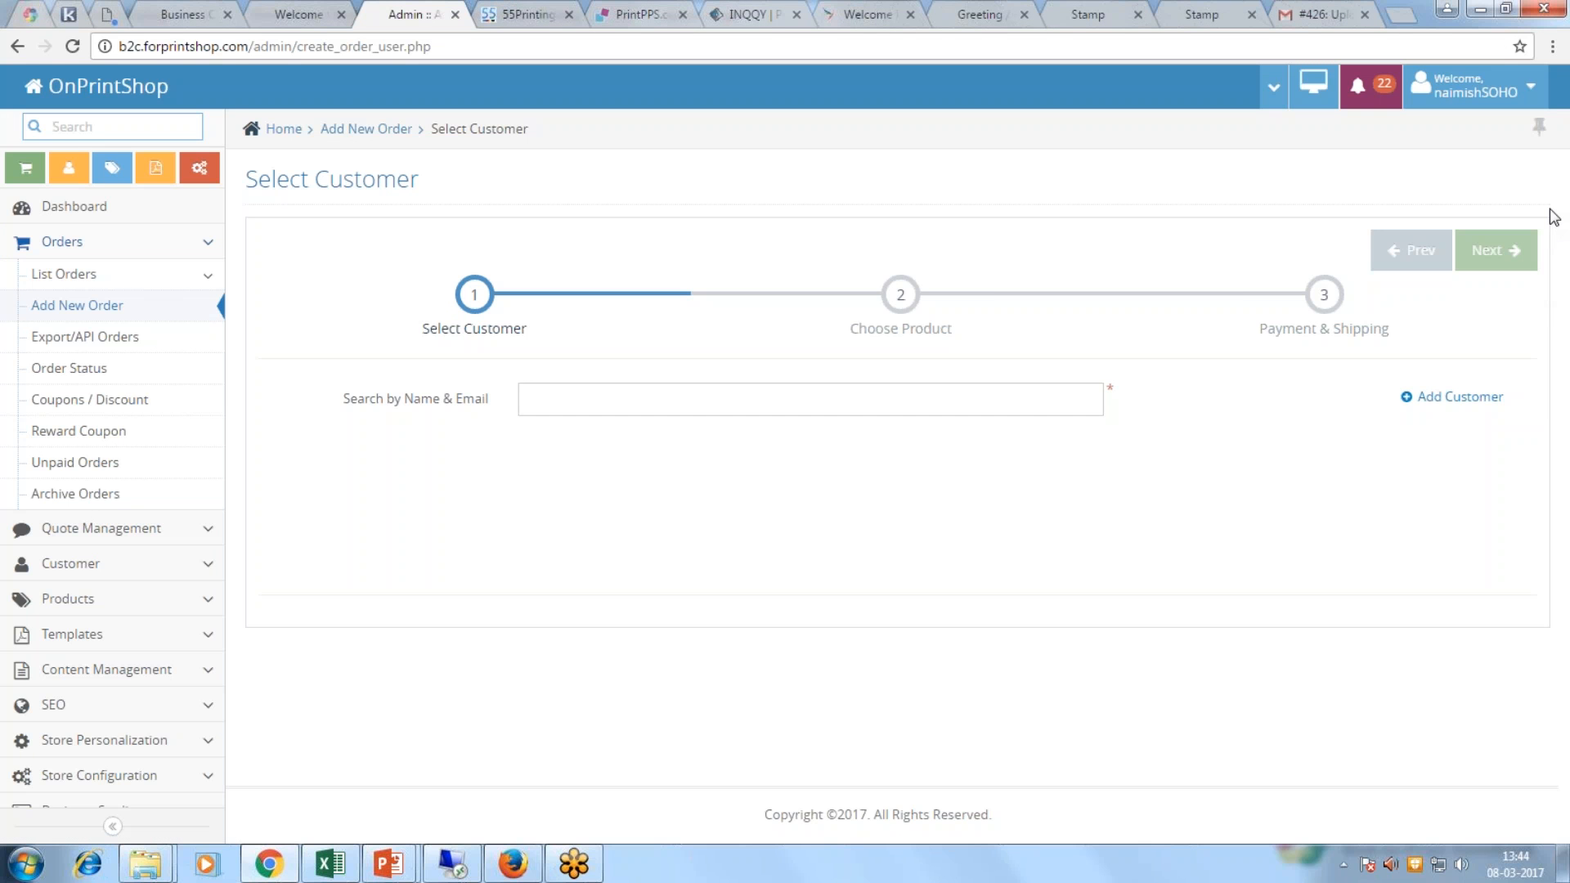
click(309, 10)
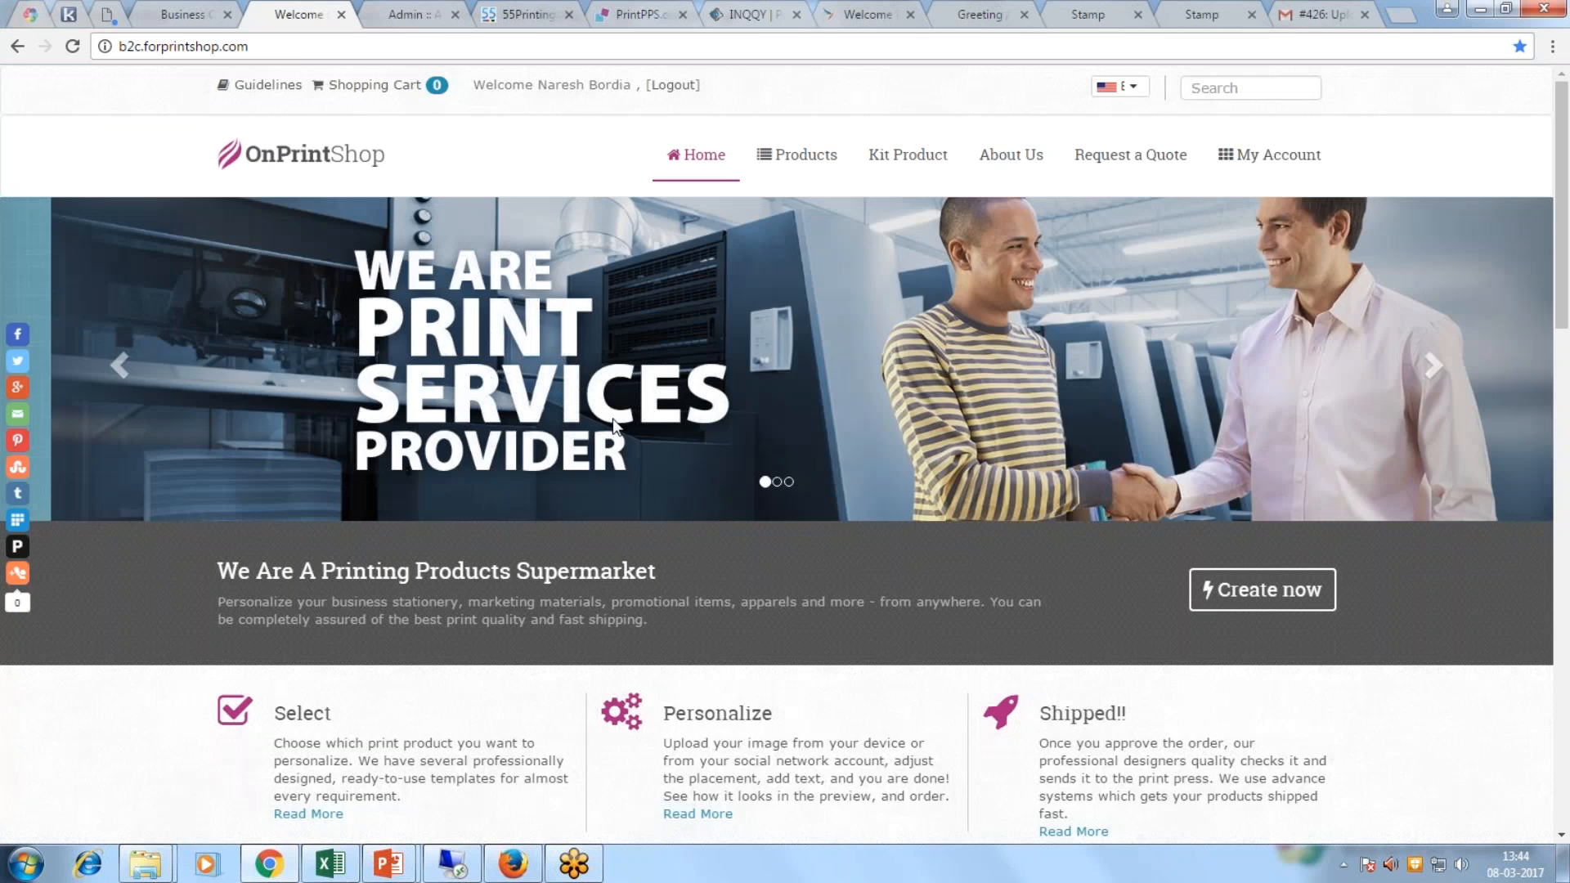
Step: Open Standard Business Cards and check its 599.70 total
scroll(613, 421, down, 6)
click(368, 501)
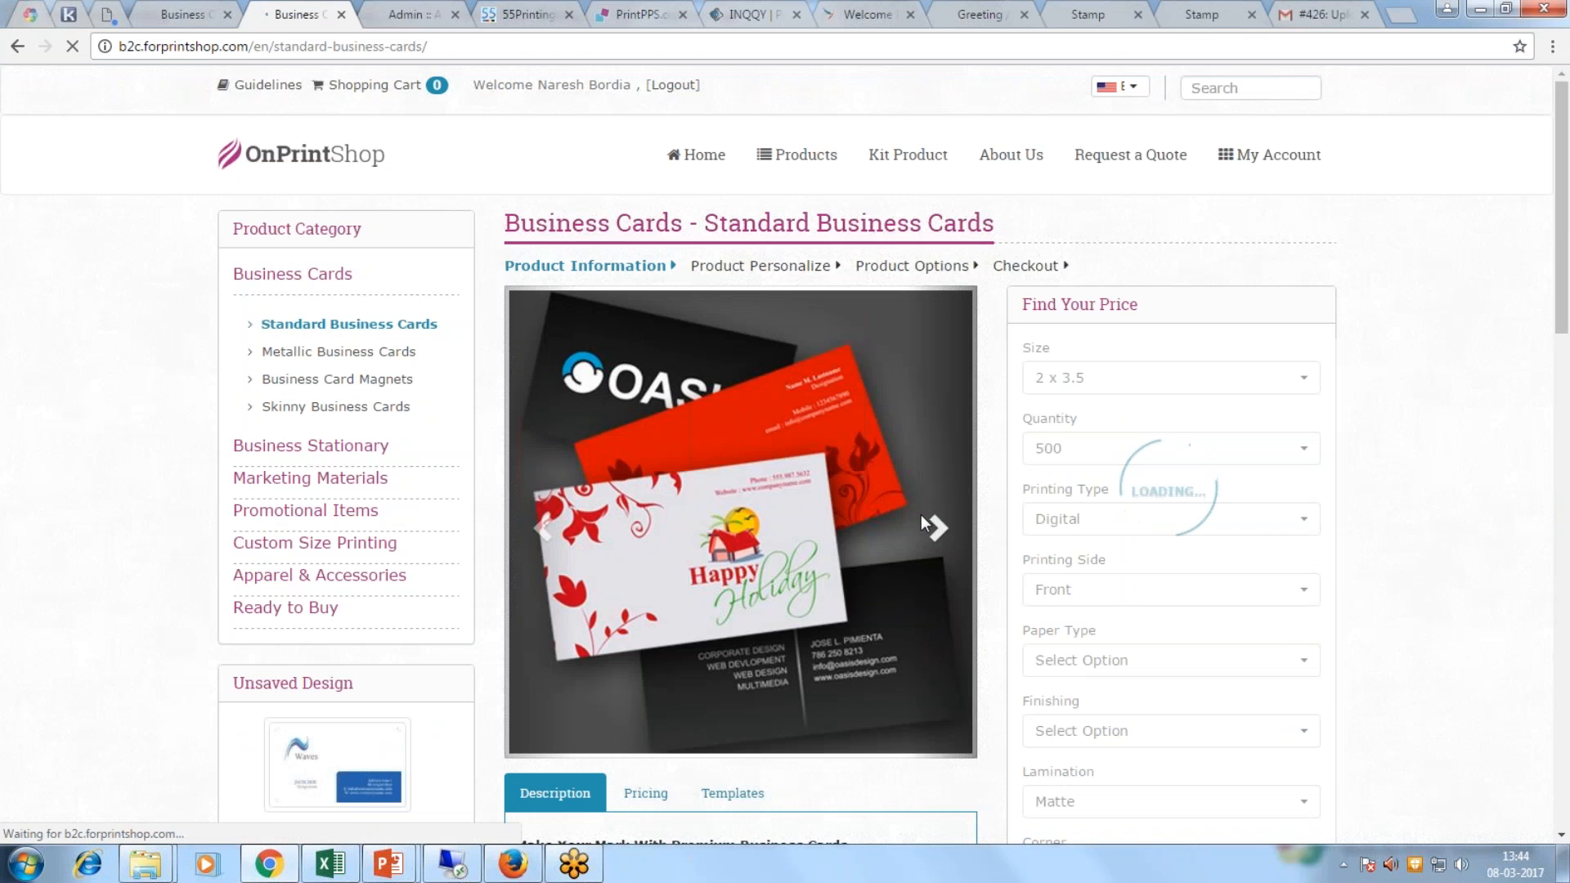
scroll(924, 523, down, 3)
scroll(740, 327, down, 6)
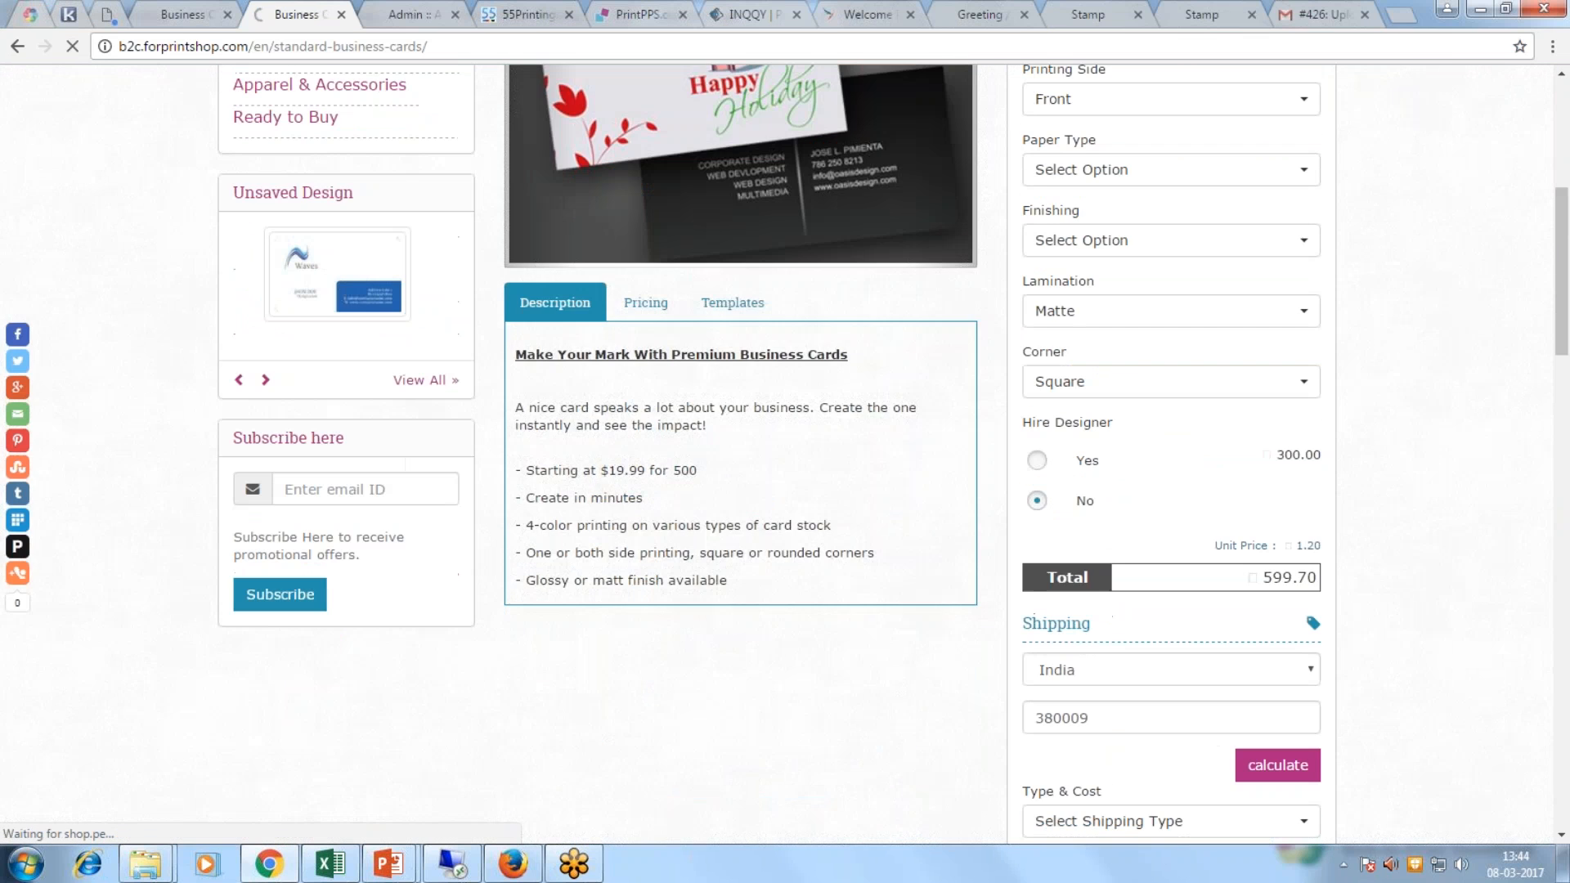
scroll(776, 453, up, 8)
Step: Log out and fill the storefront login with the order customer's saved account
mouse_move(1265, 157)
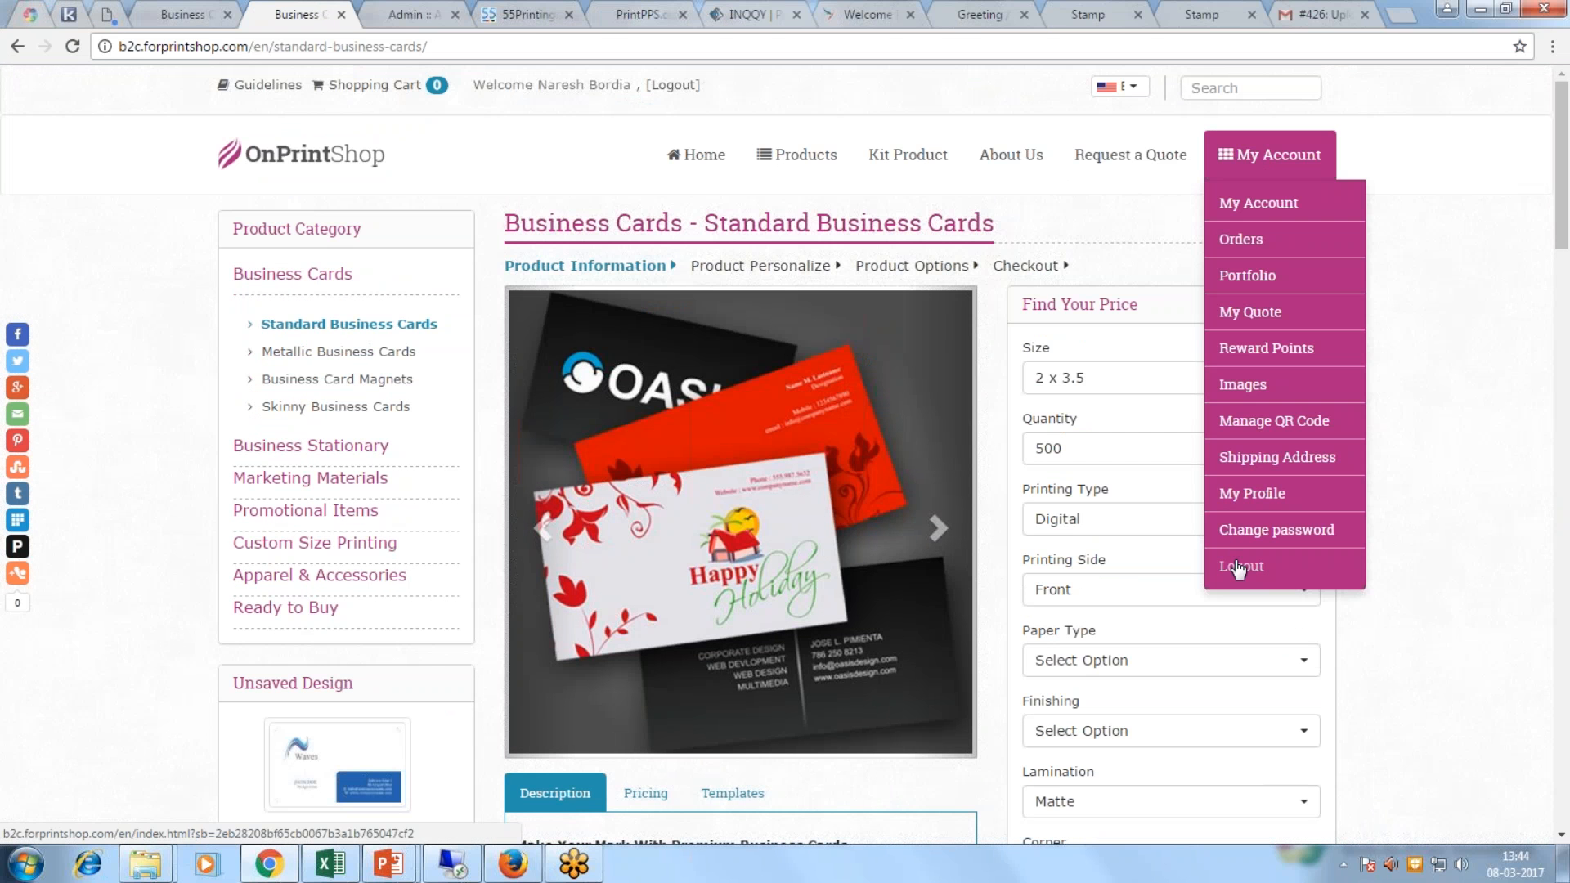
scroll(1436, 634, down, 8)
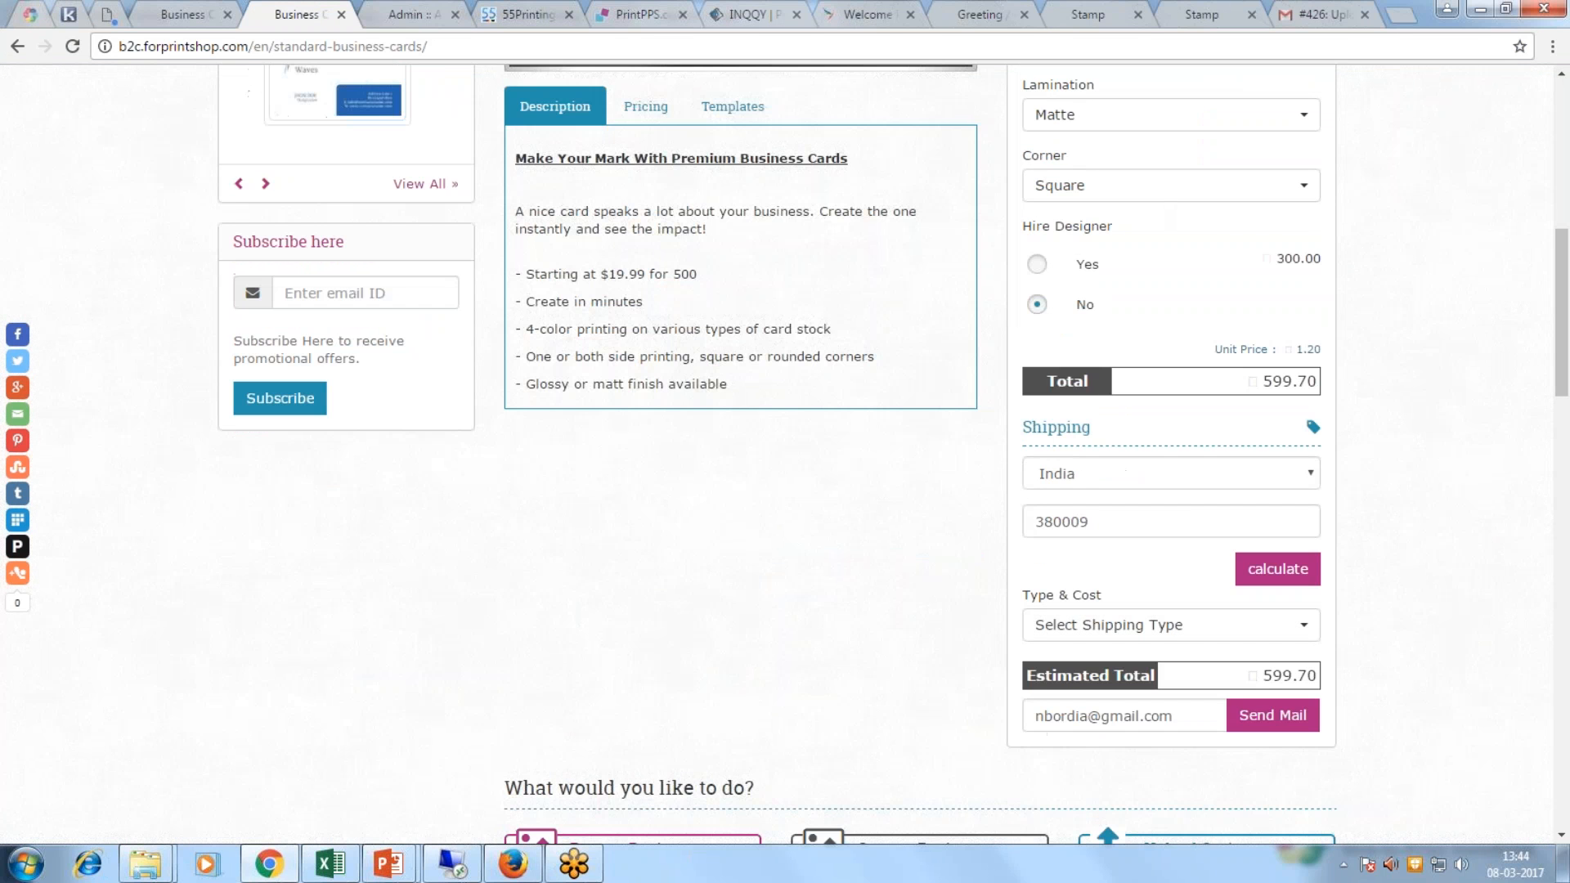
scroll(1289, 163, up, 8)
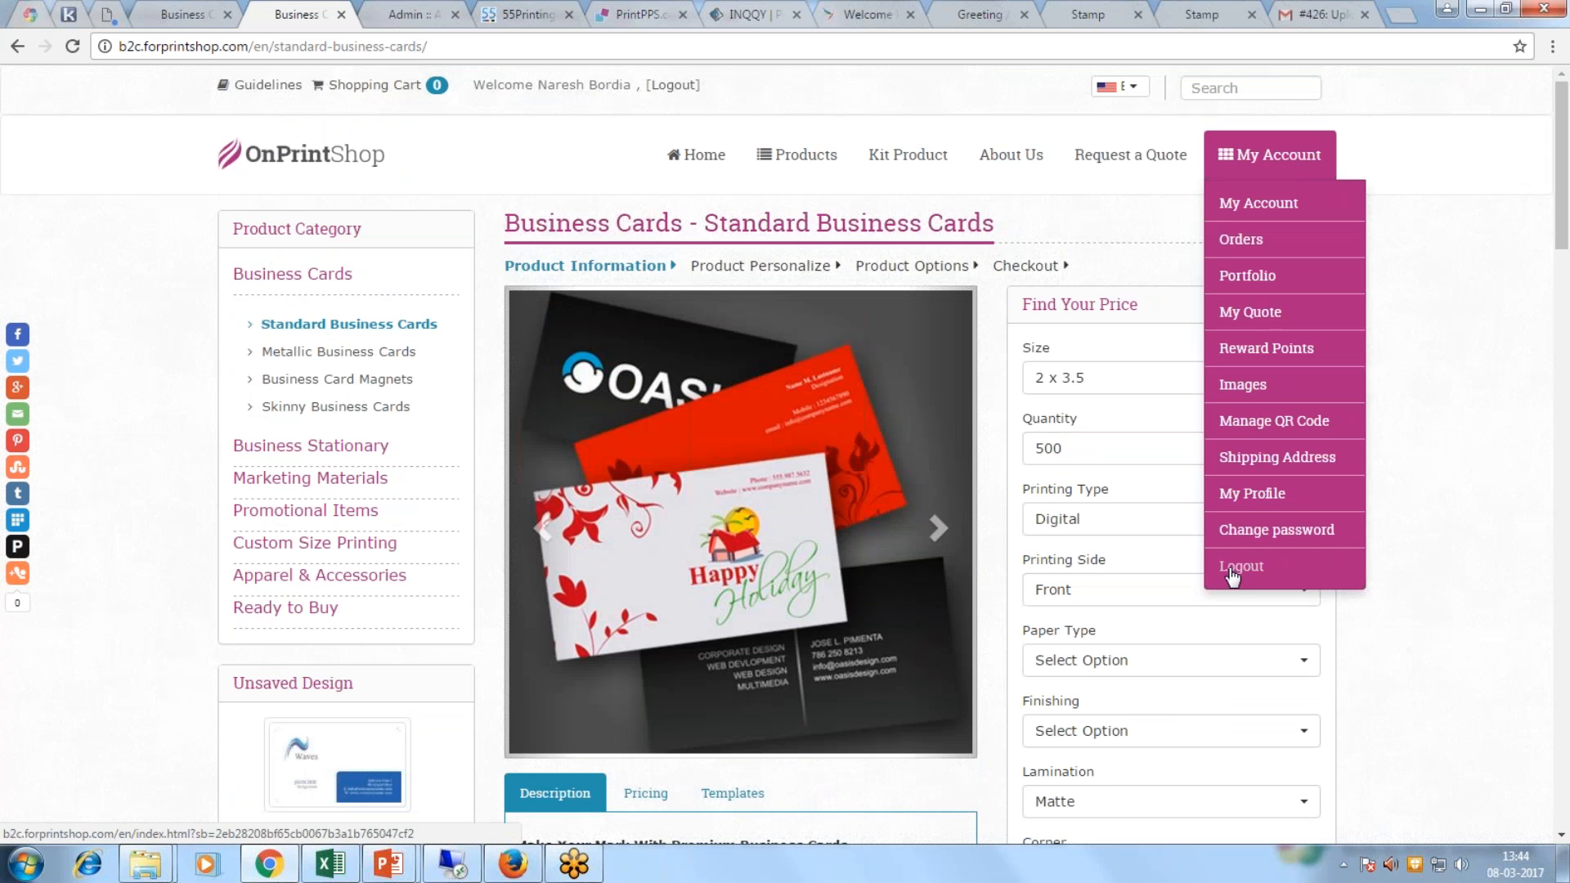
click(1236, 564)
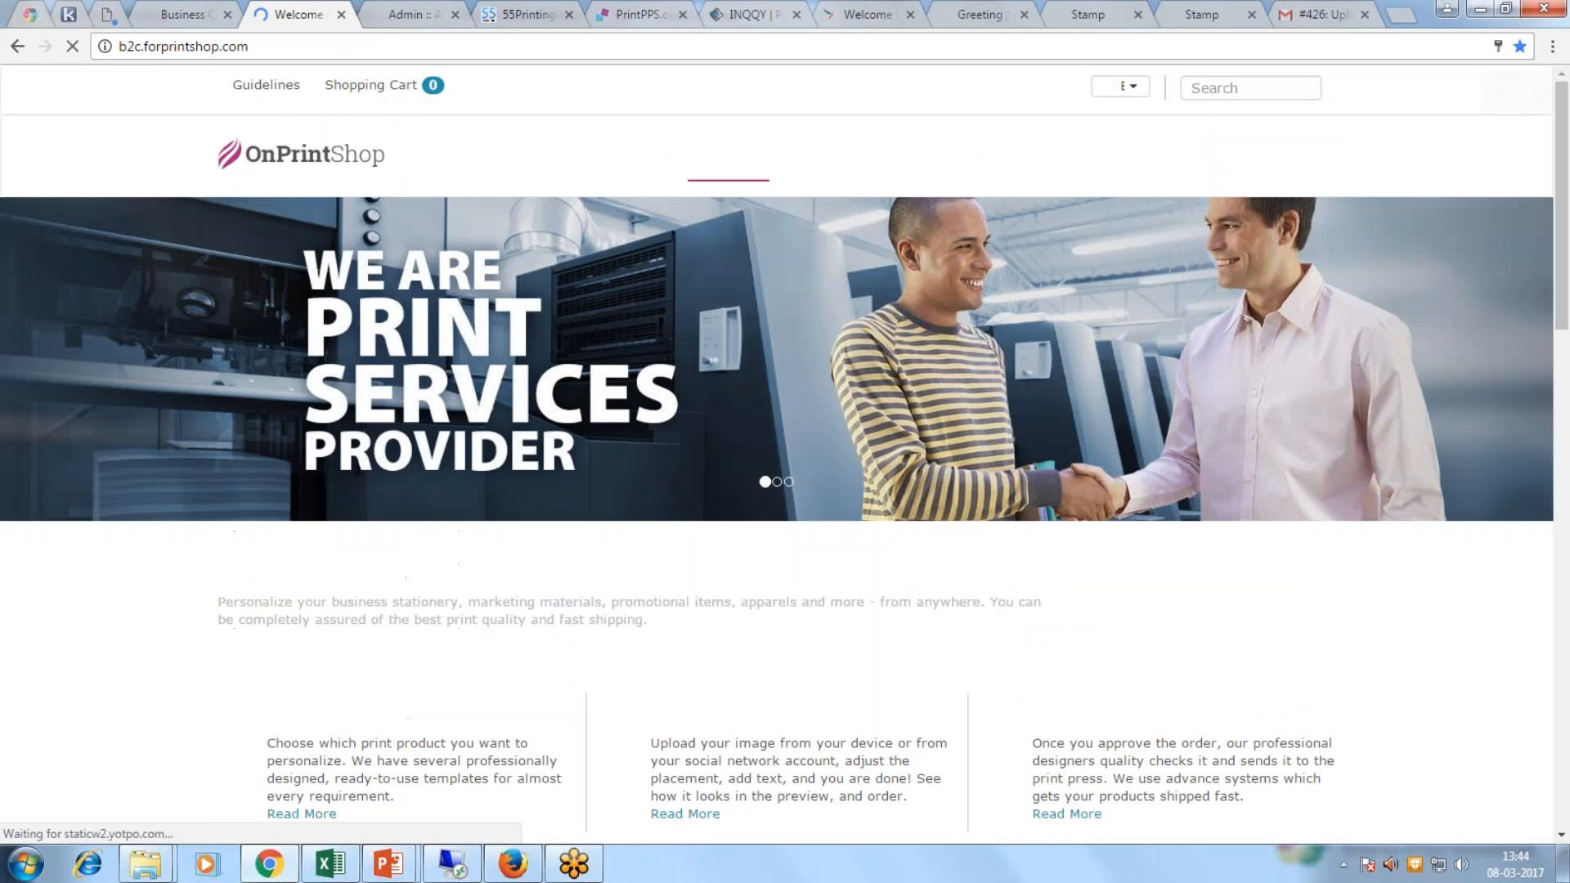
mouse_move(1251, 163)
click(1268, 261)
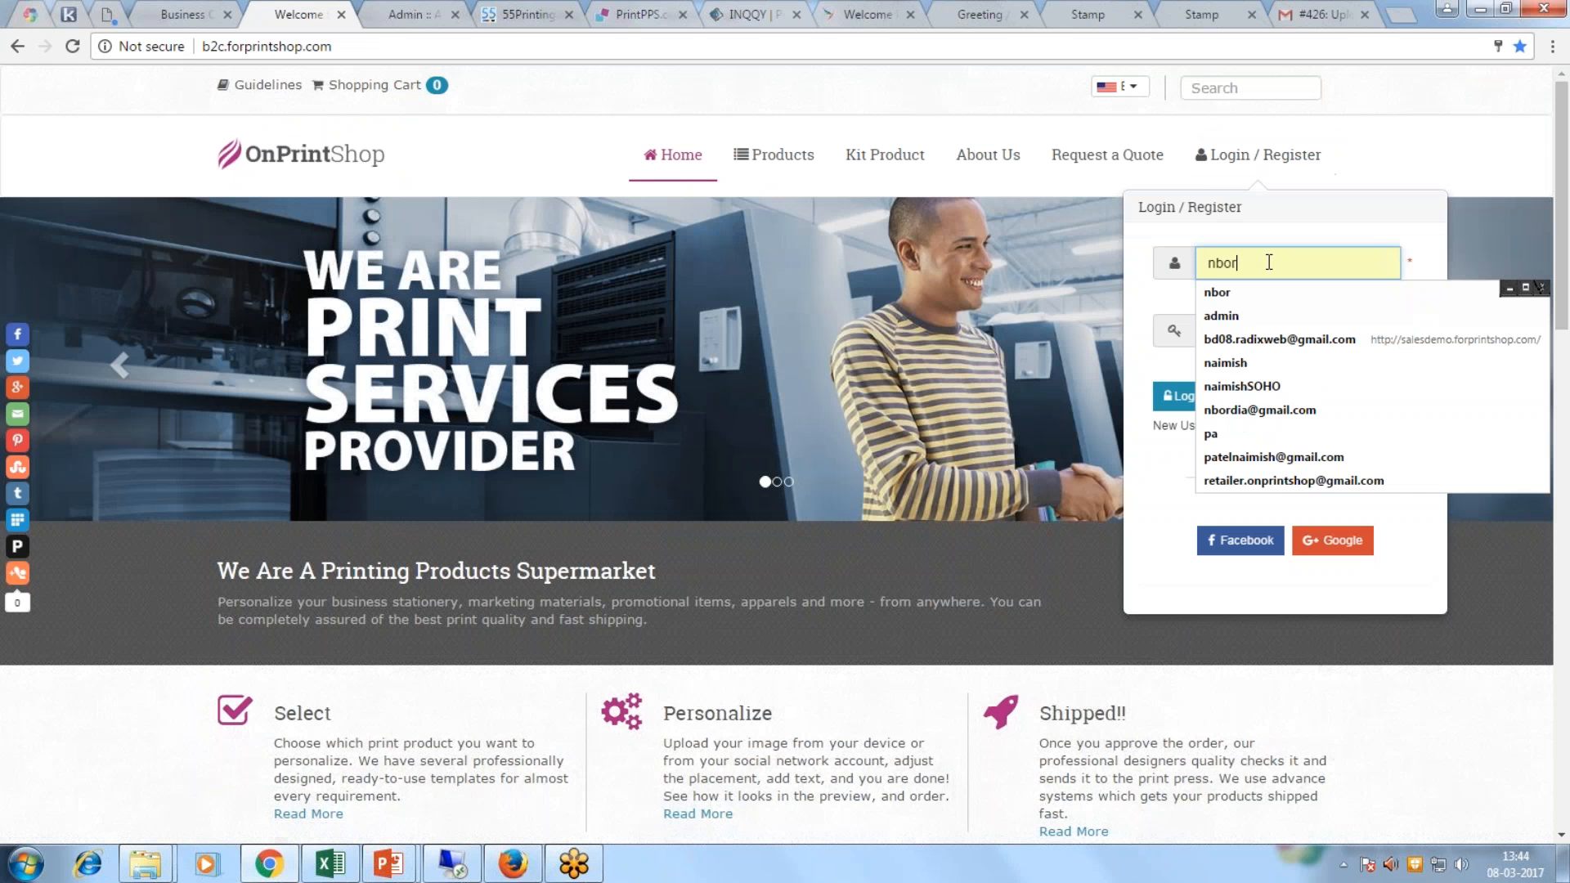
key(BackSpace)
key(BackSpace)
key(BackSpace)
key(BackSpace)
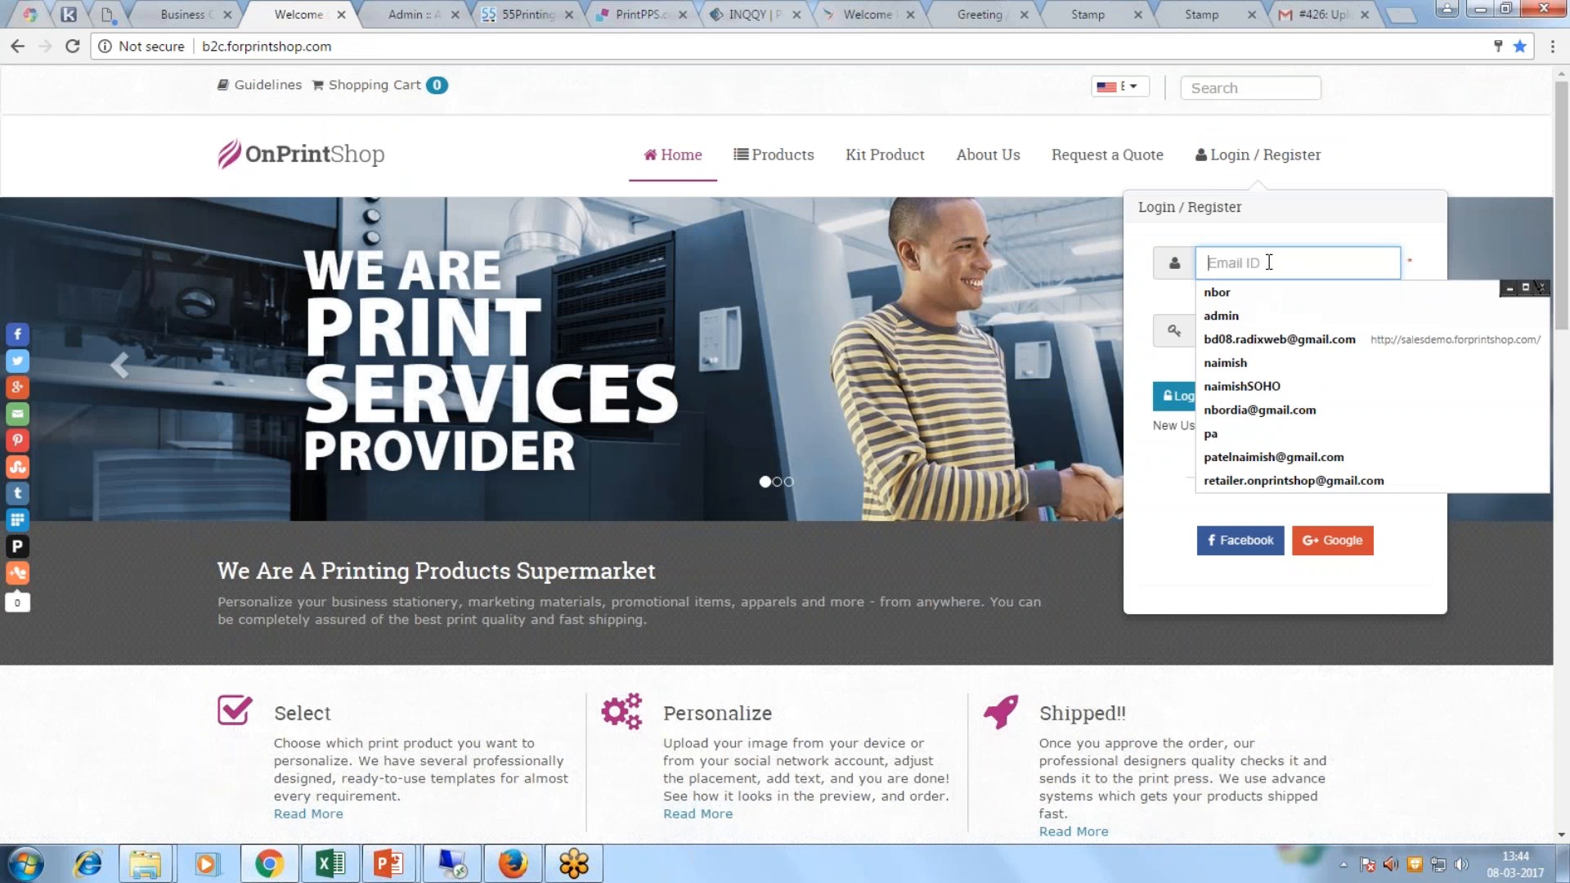
text(pate)
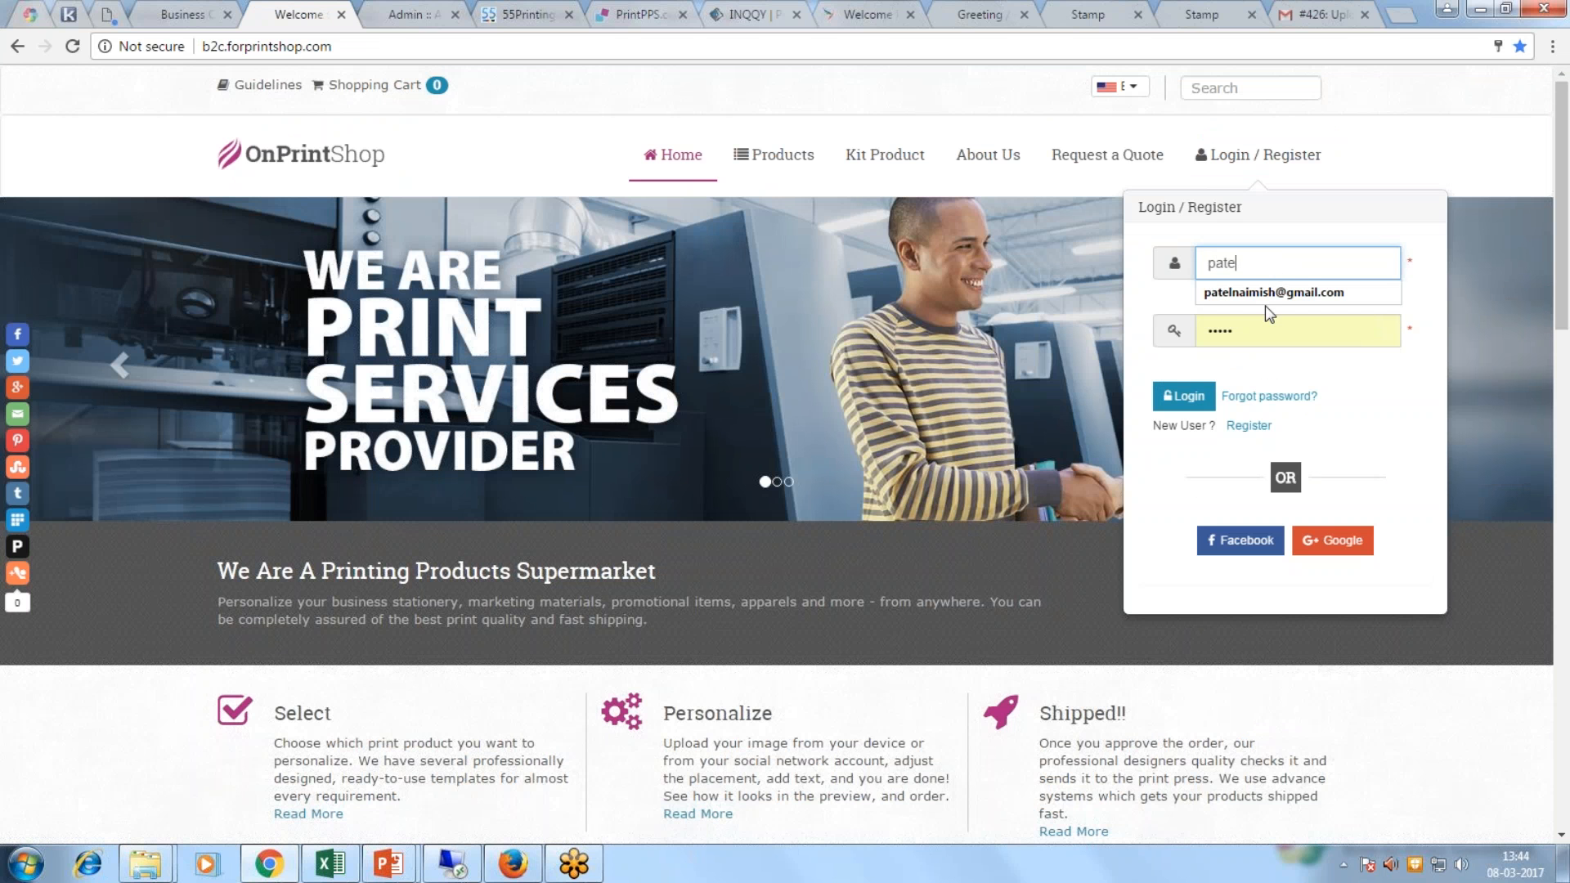
click(1266, 296)
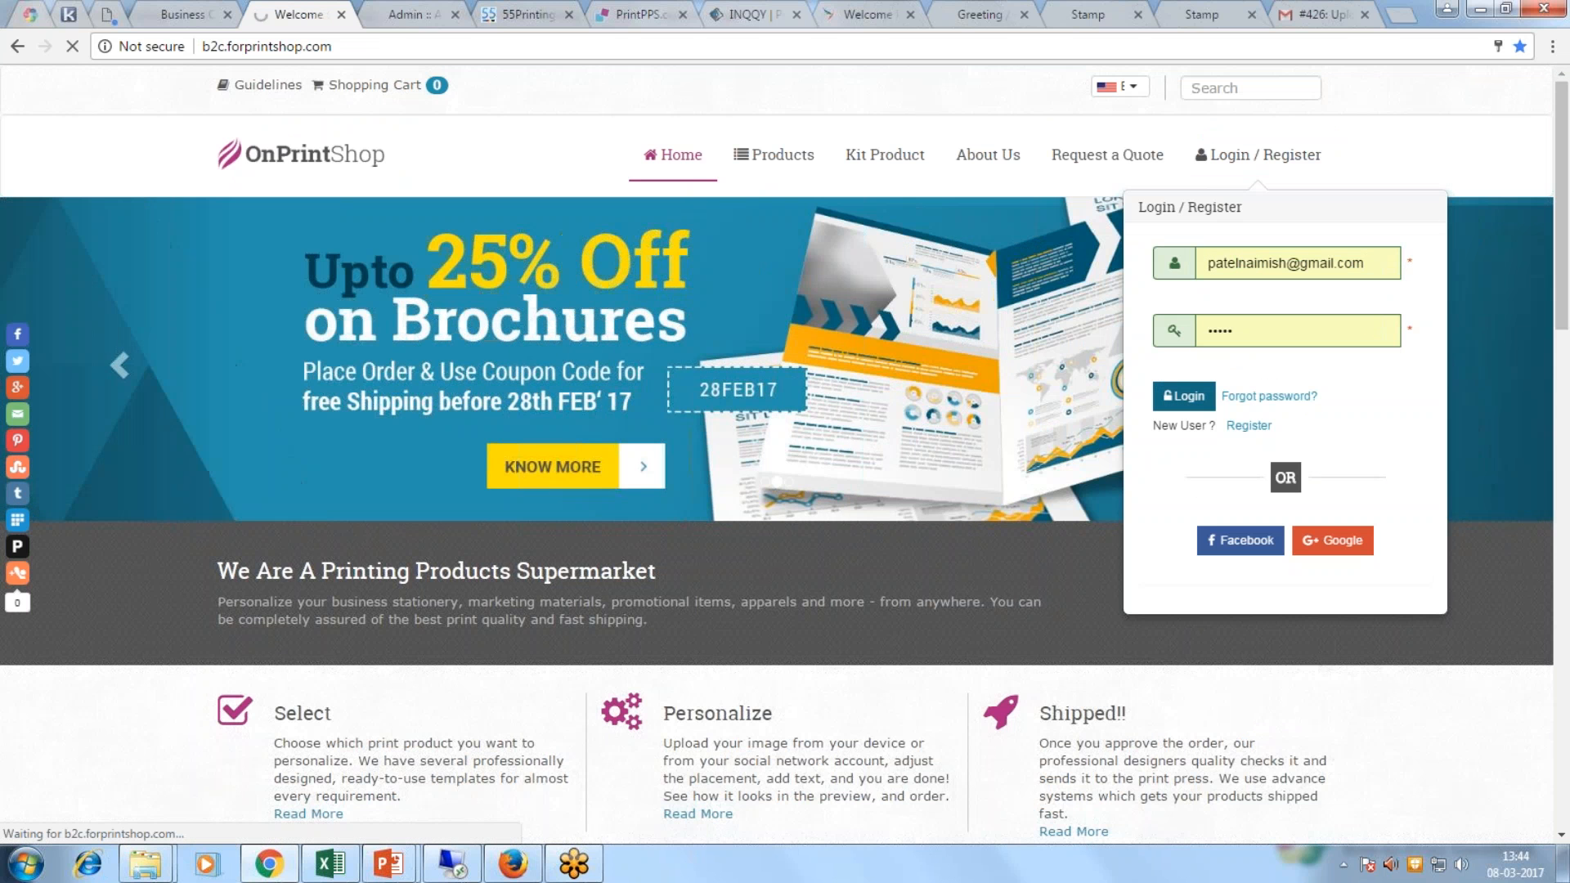
Step: Open the Standard Business Cards details and highlight the discounted total 479.76 against 599.70
scroll(785, 454, down, 3)
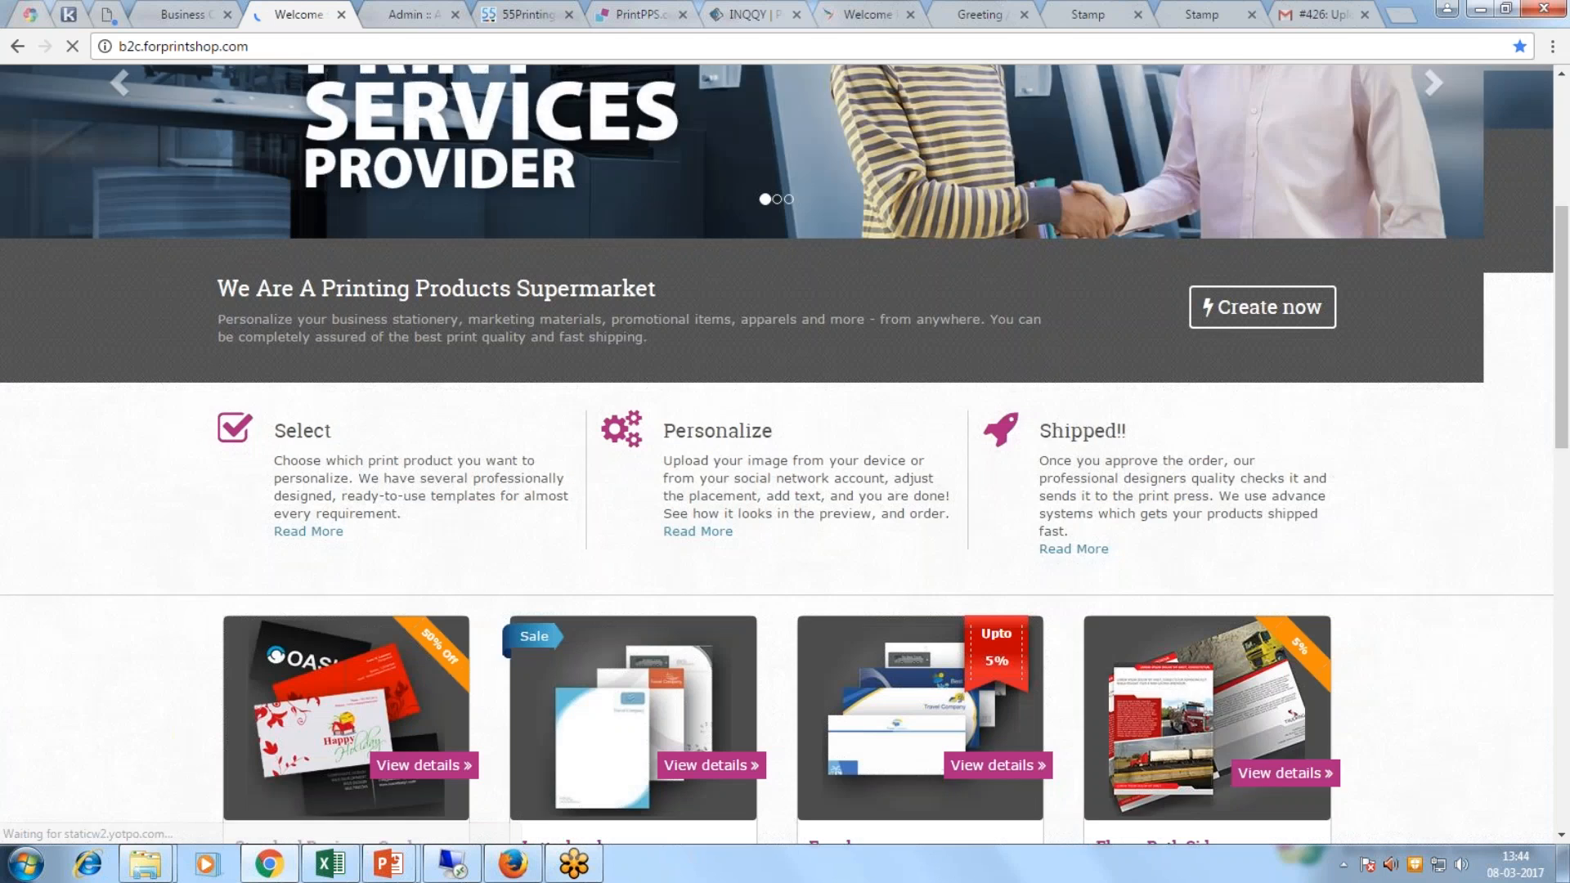
scroll(392, 654, down, 1)
click(413, 655)
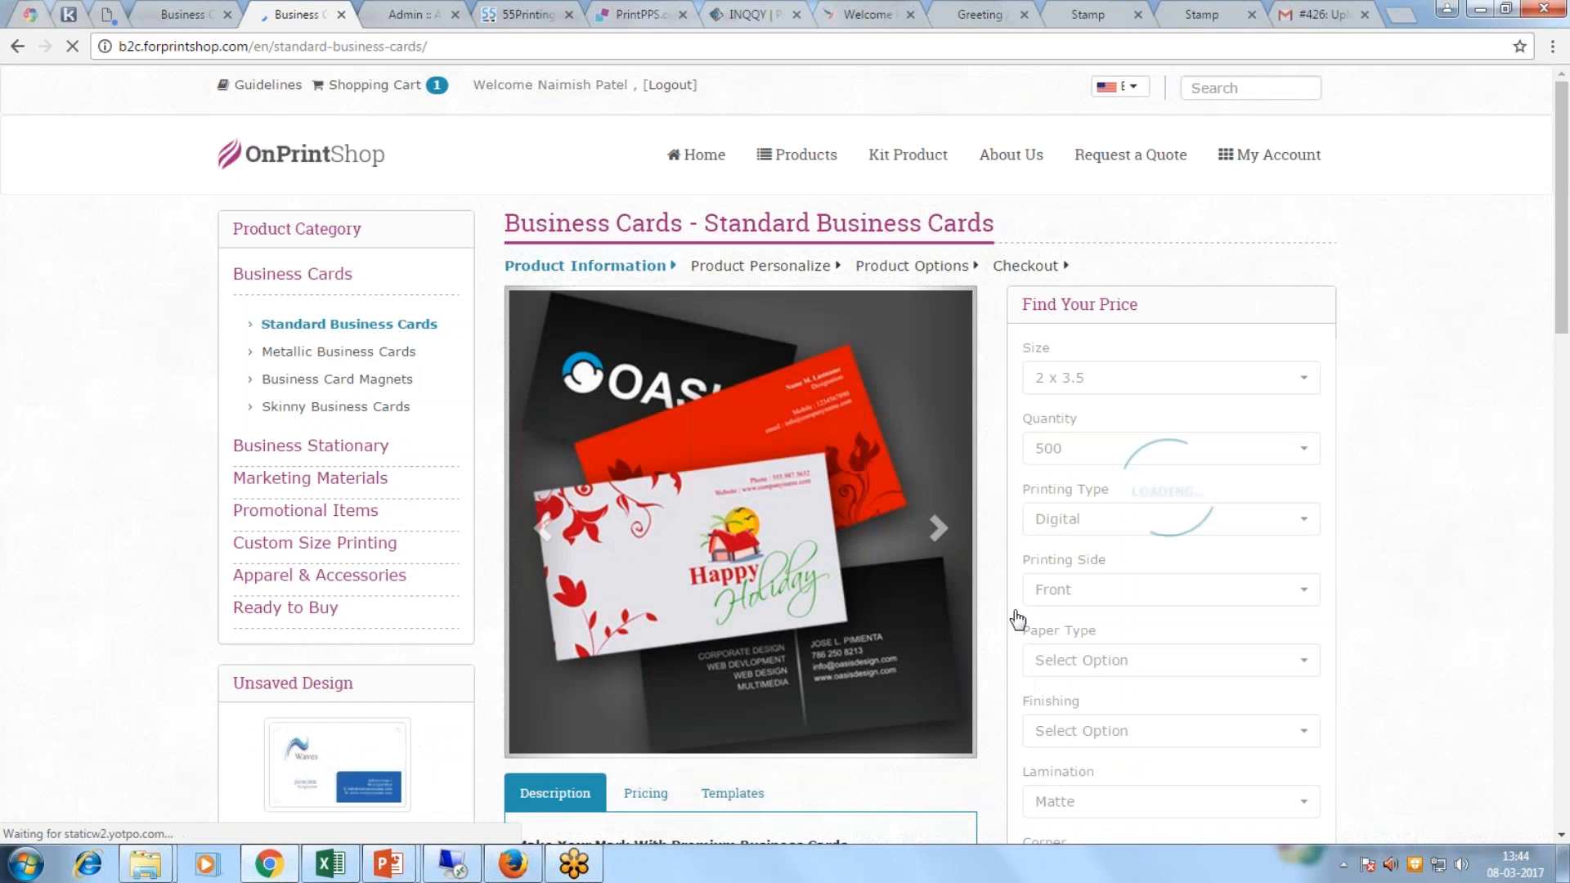
scroll(1018, 619, down, 5)
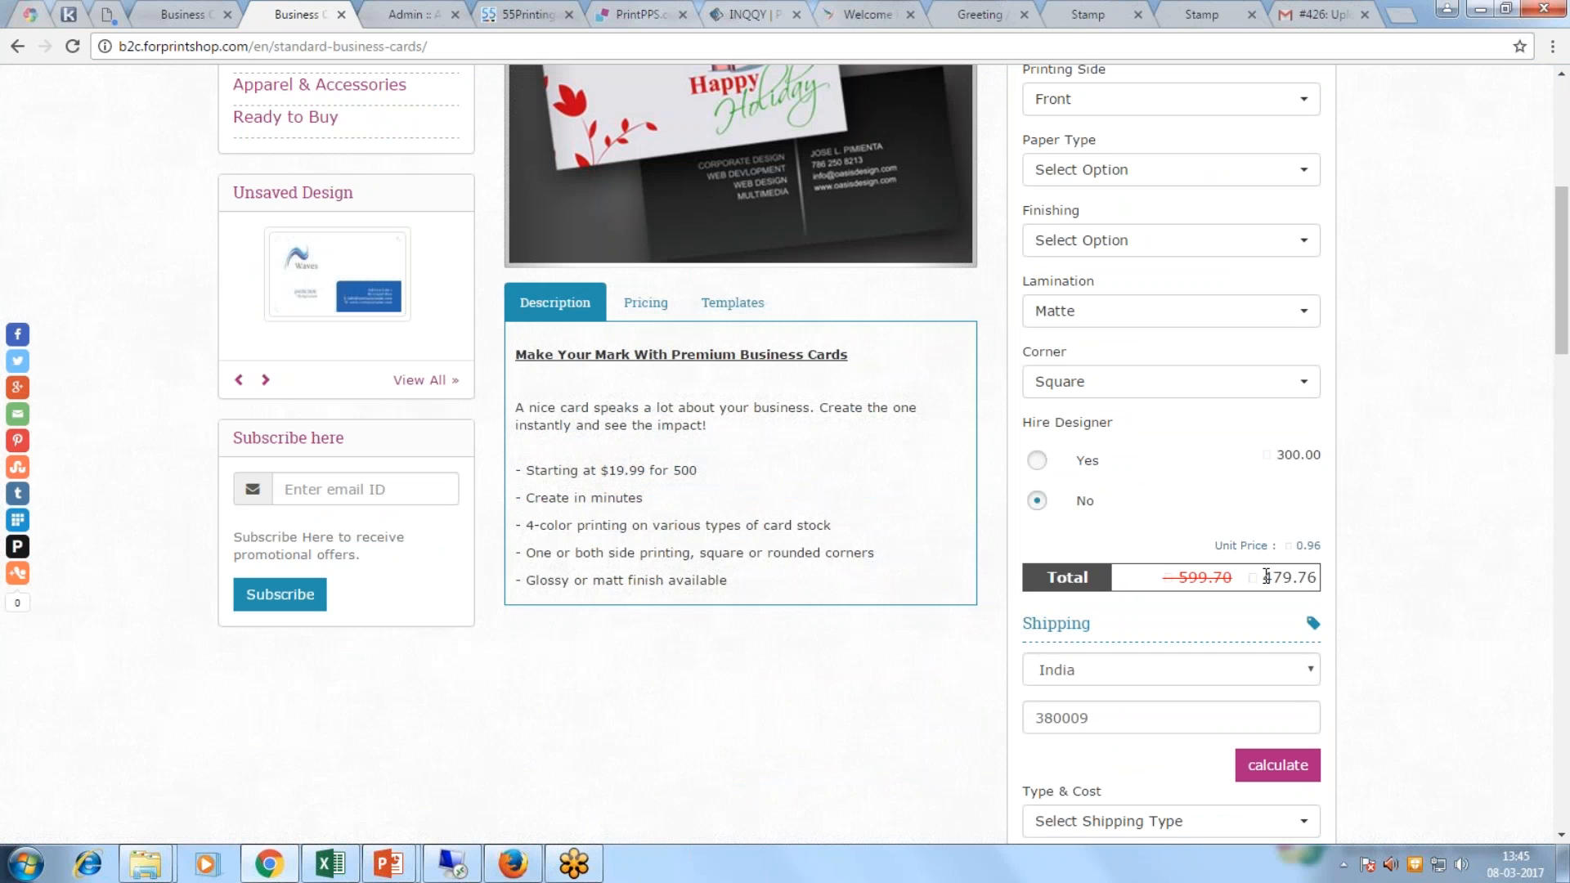
drag(1266, 576, 1326, 574)
click(1361, 598)
Step: Highlight the logged-in customer's welcome greeting and the estimated total of 479.76
scroll(1323, 590, up, 5)
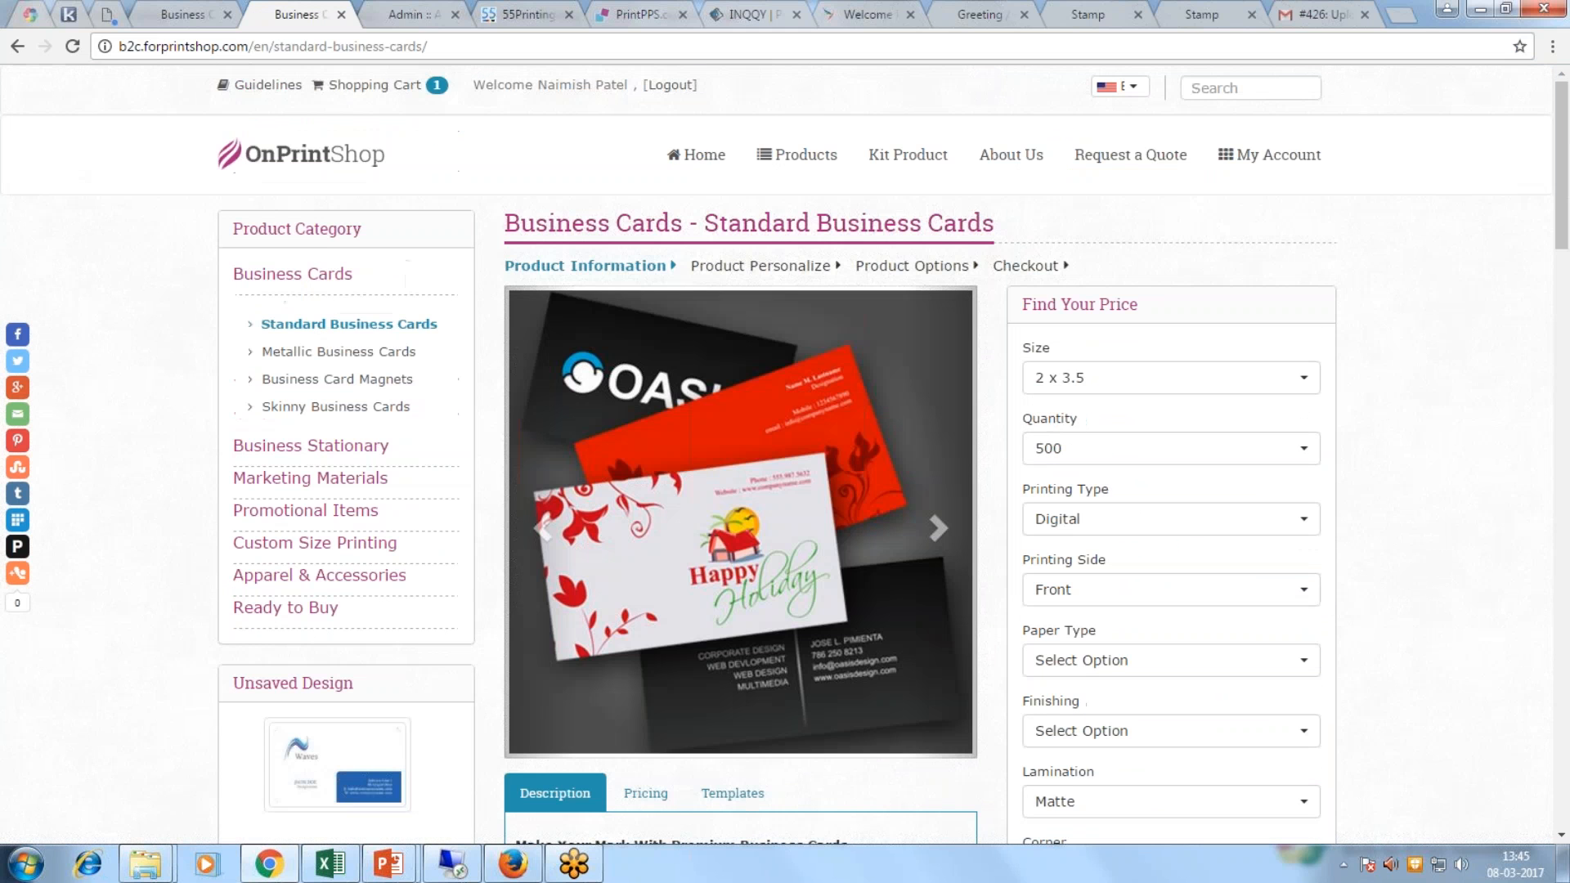
drag(539, 84, 621, 69)
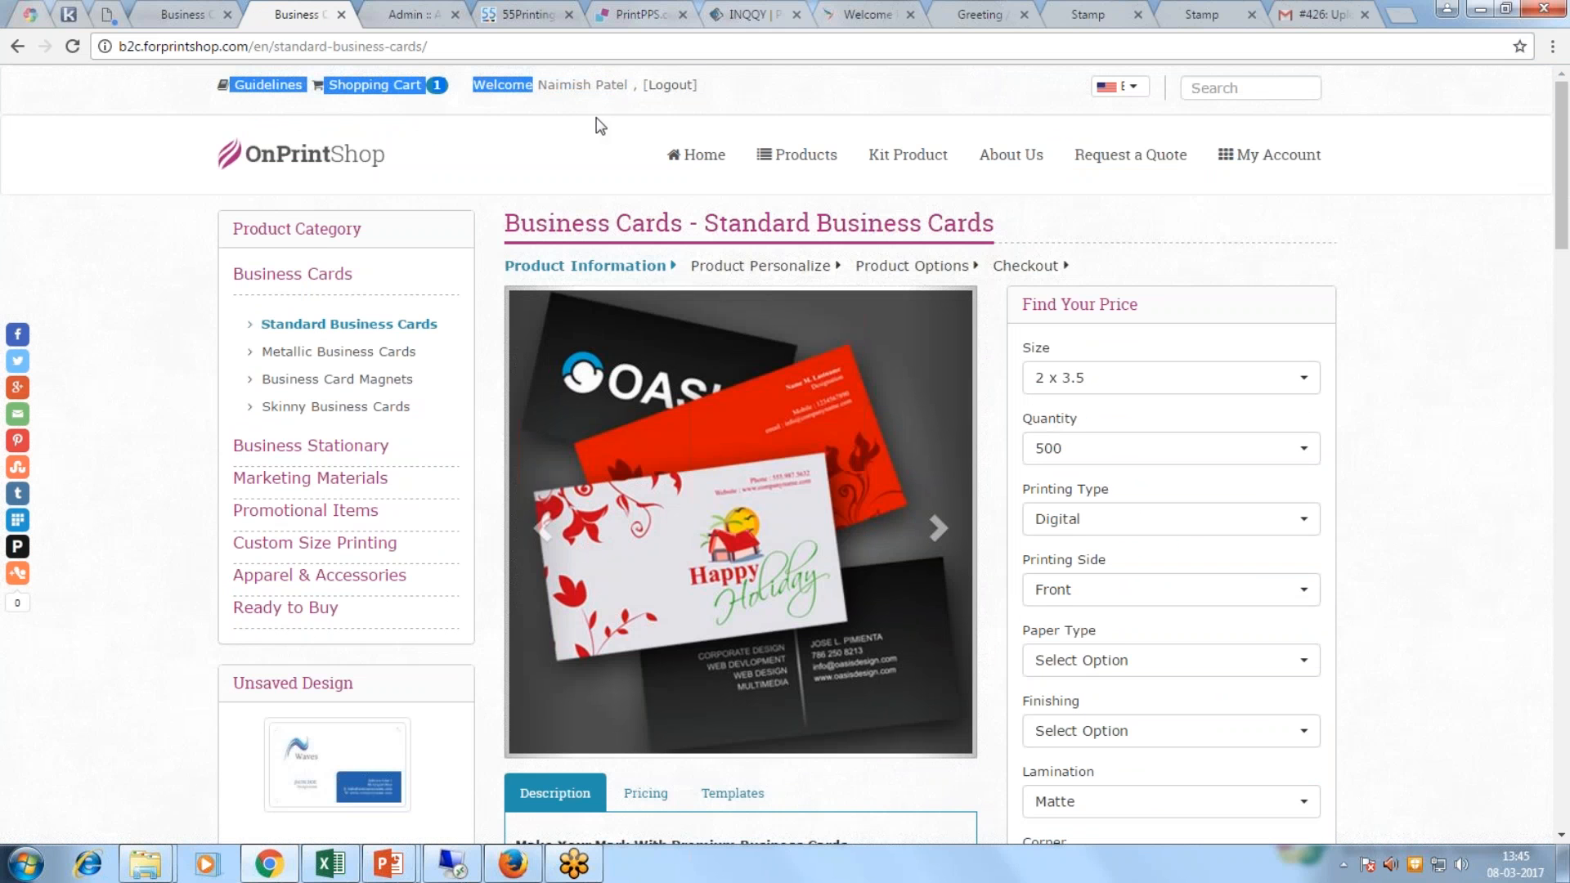
scroll(1415, 593, down, 4)
drag(1261, 773, 1400, 760)
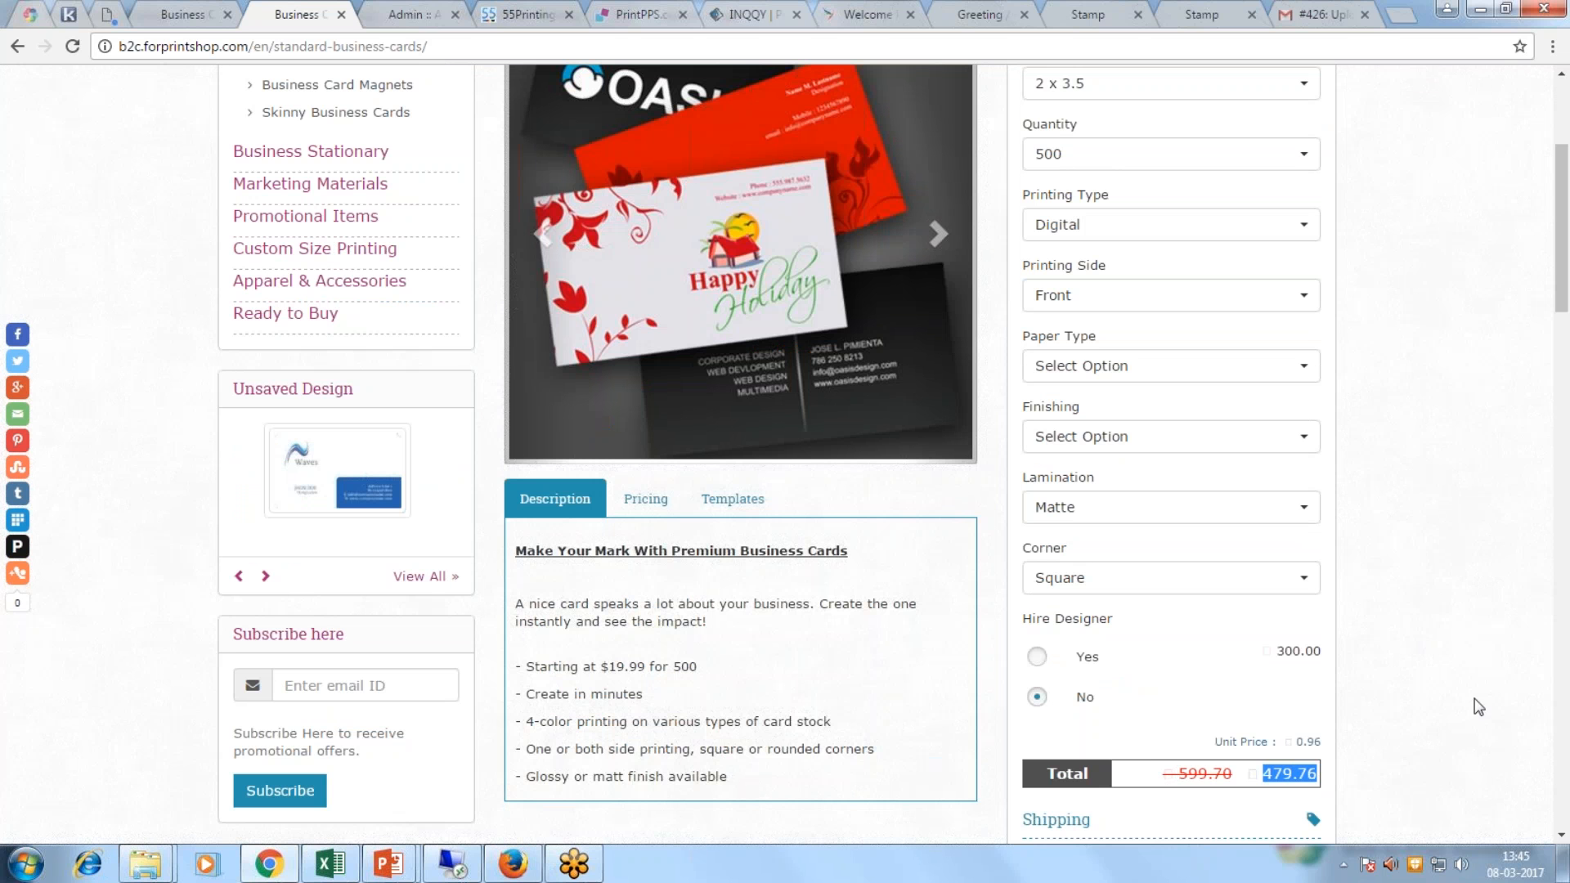
scroll(1430, 691, up, 3)
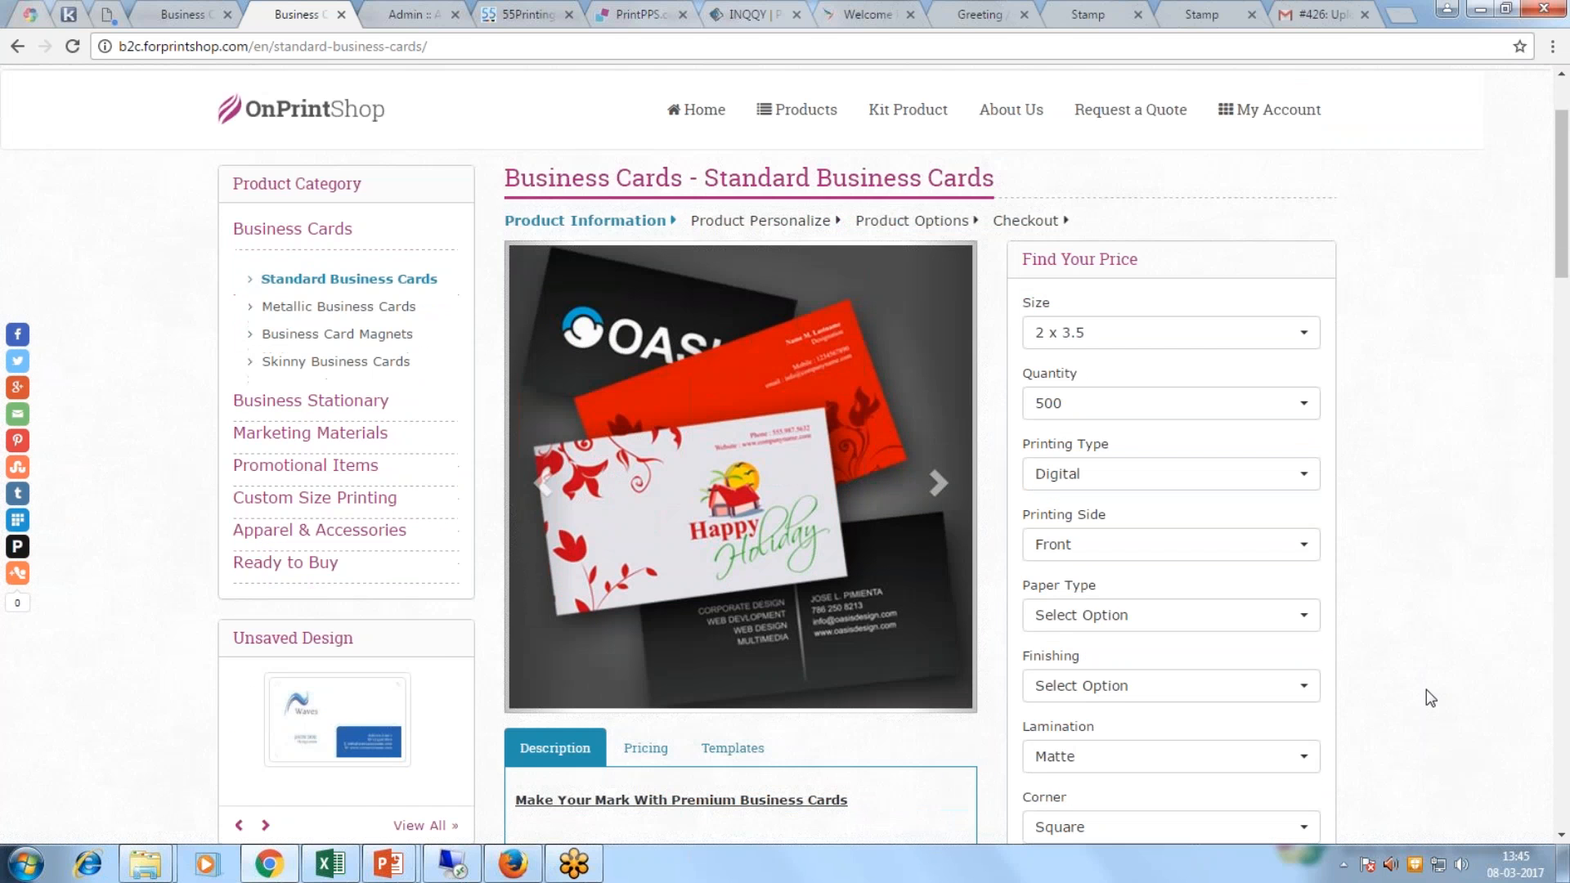
scroll(1425, 689, down, 5)
scroll(1426, 689, up, 4)
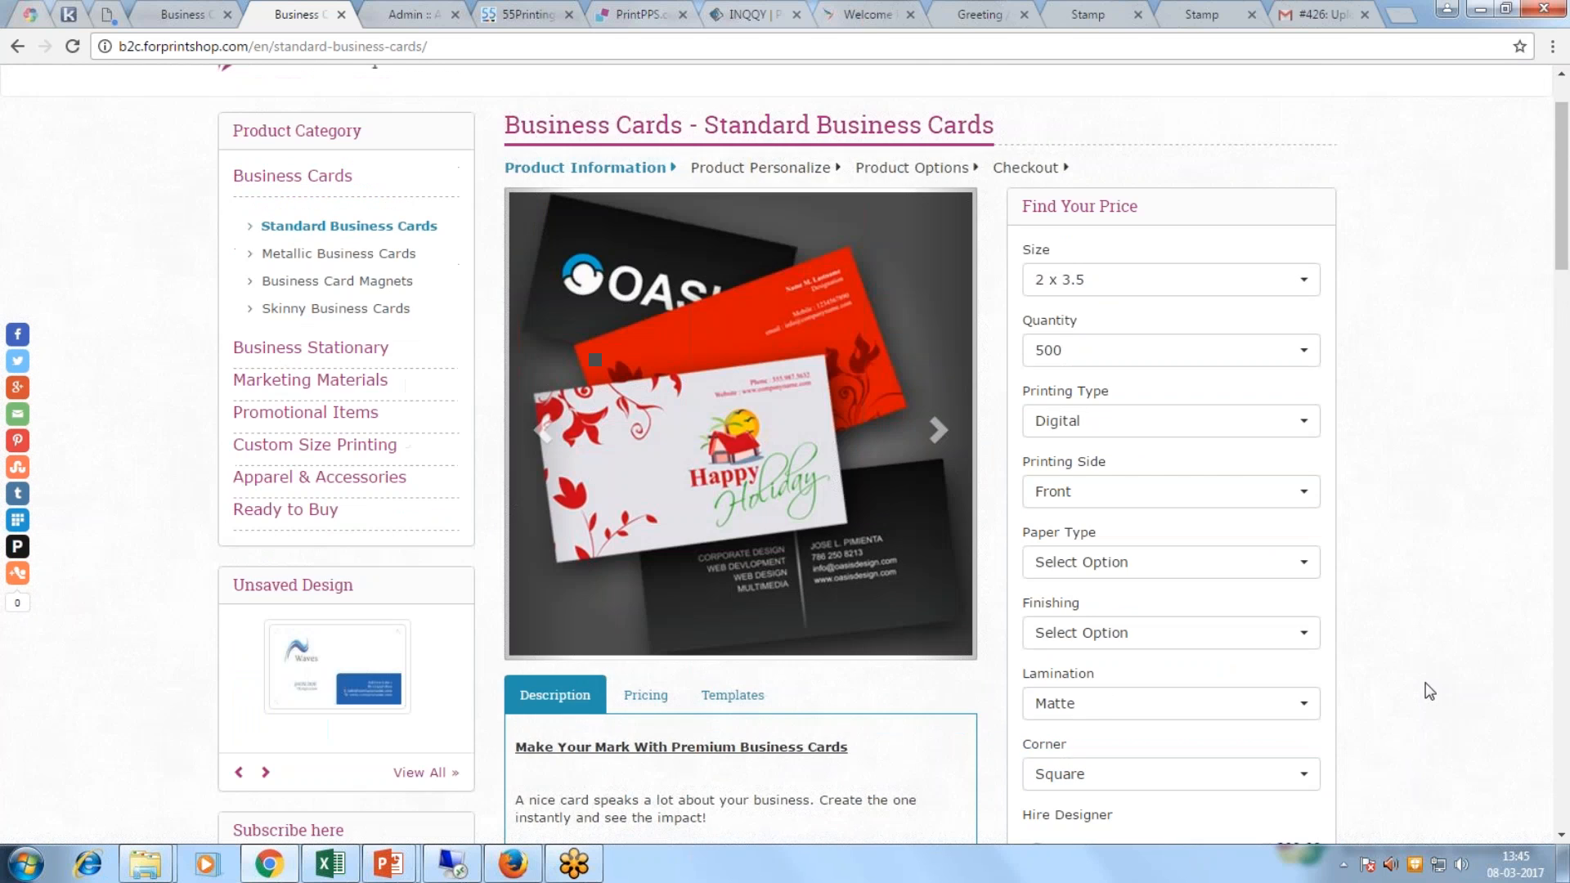
scroll(1429, 692, down, 3)
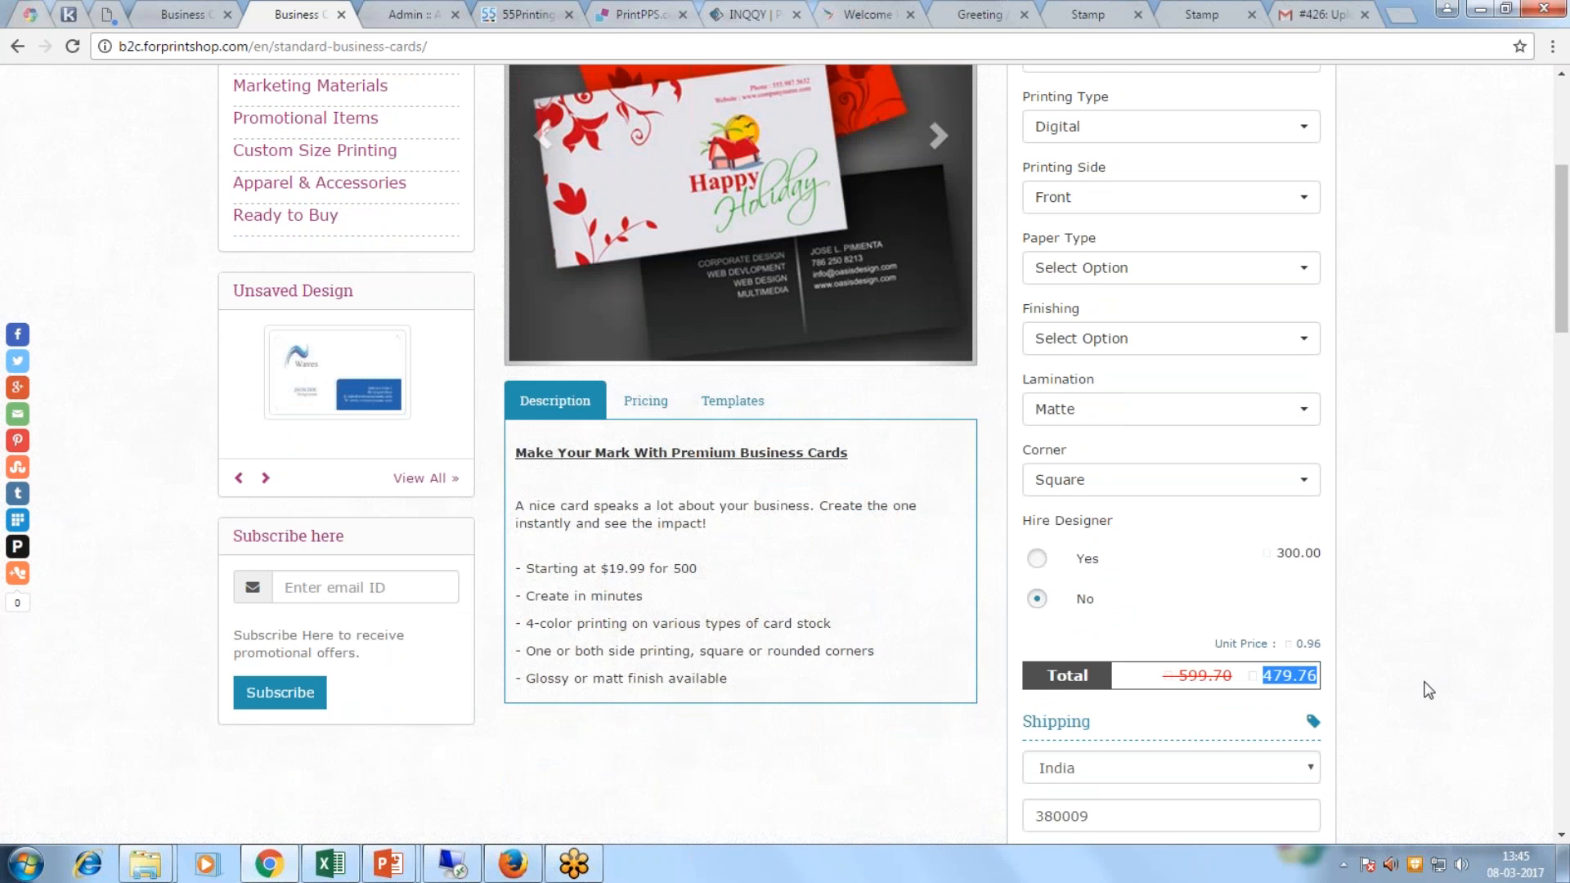
scroll(1428, 689, down, 7)
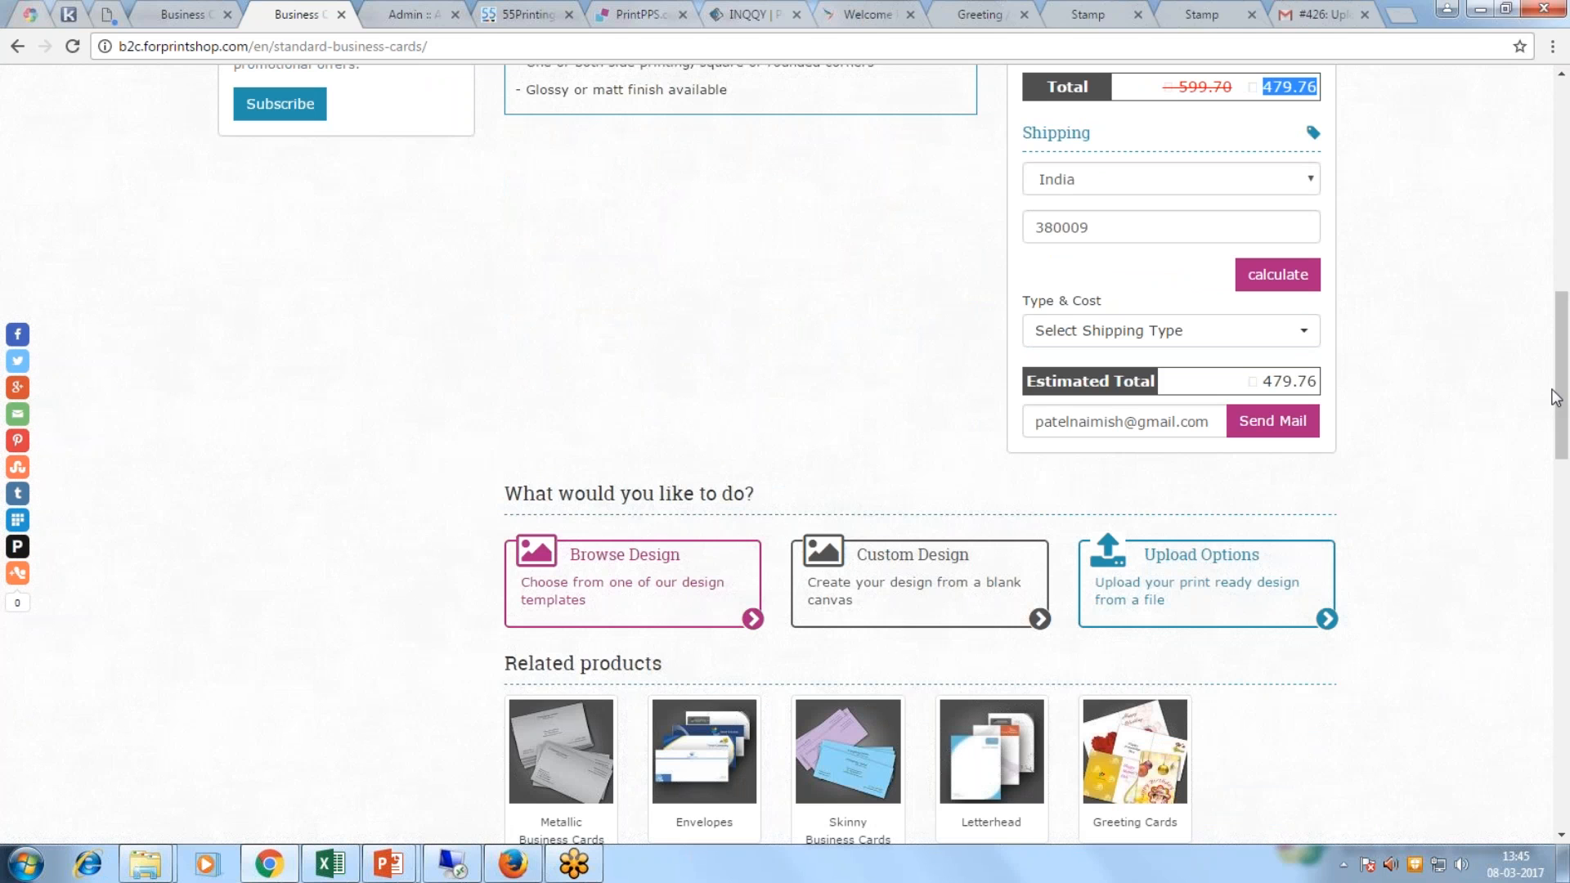
click(1551, 388)
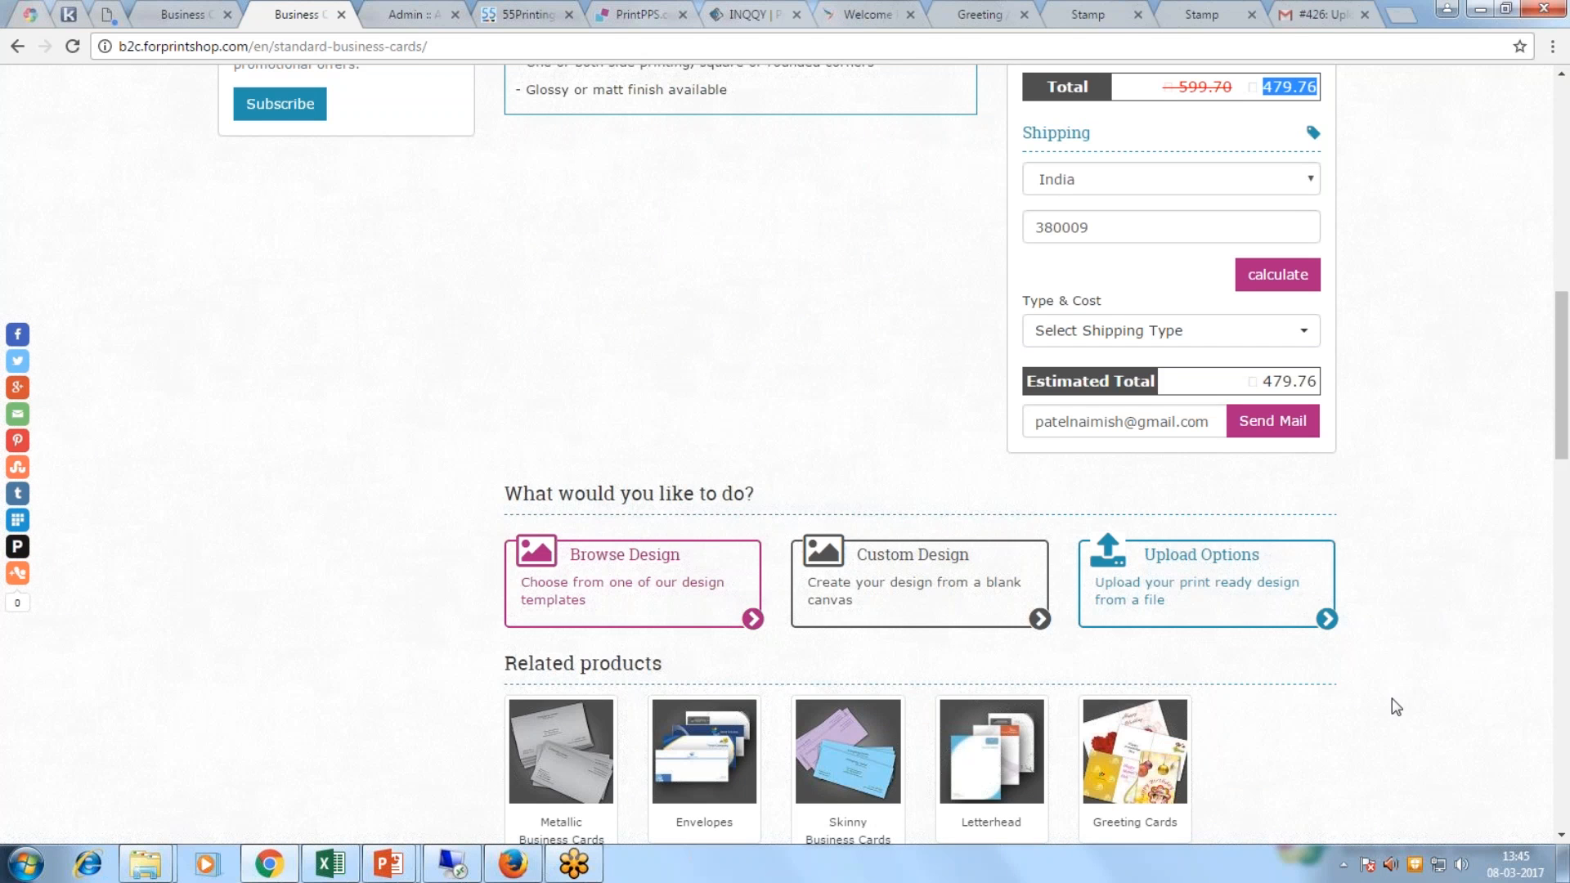
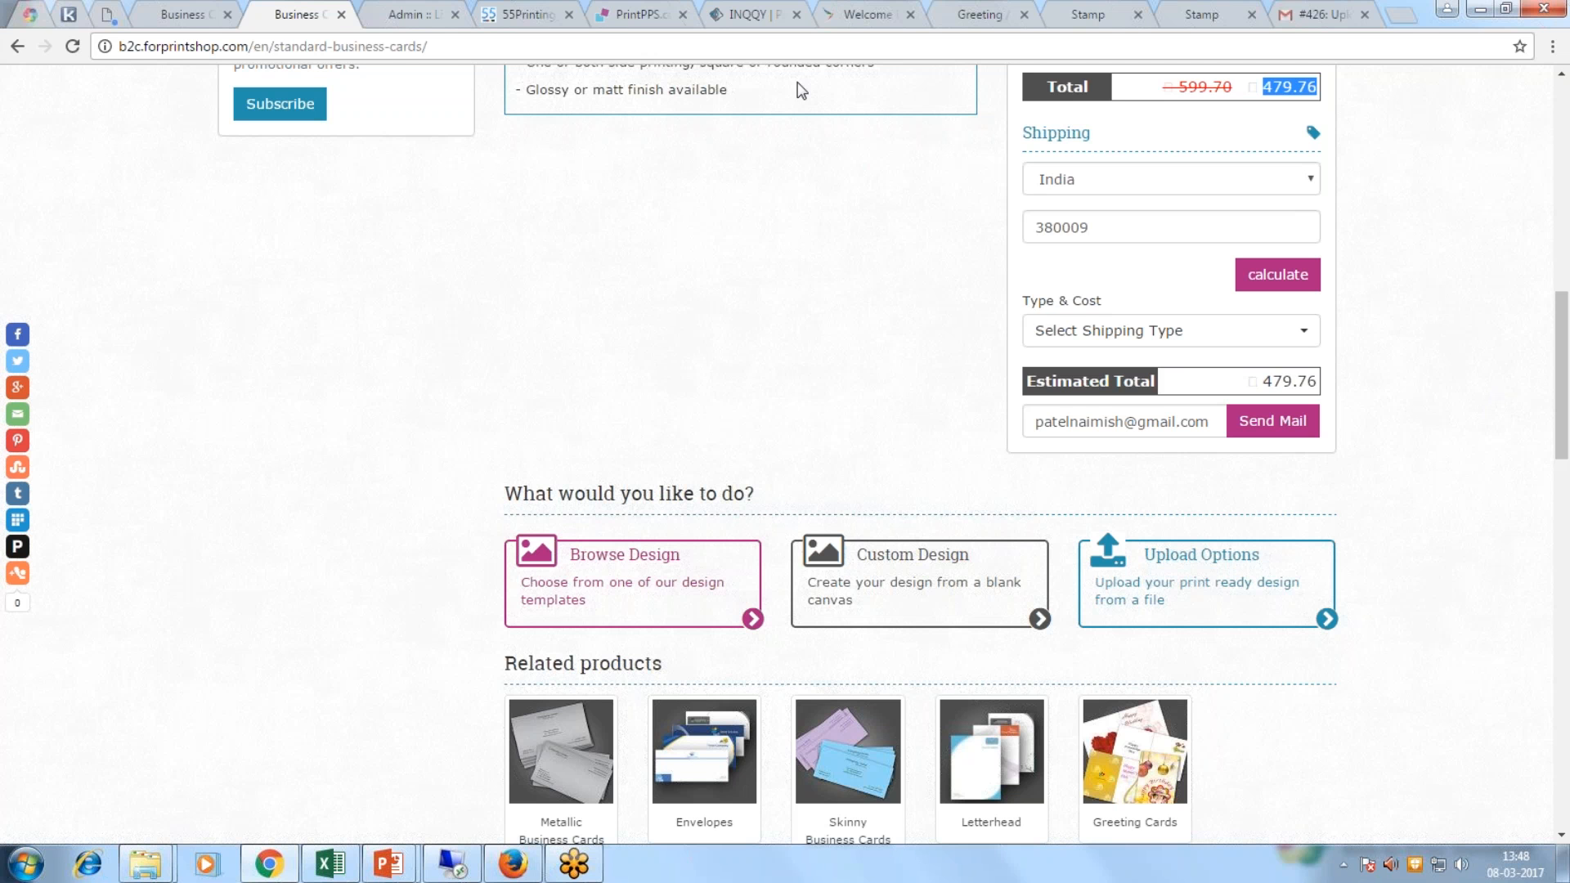
Step: Switch to the OnPrintShop admin tab to view recent orders, sales statistics and the job board
click(403, 16)
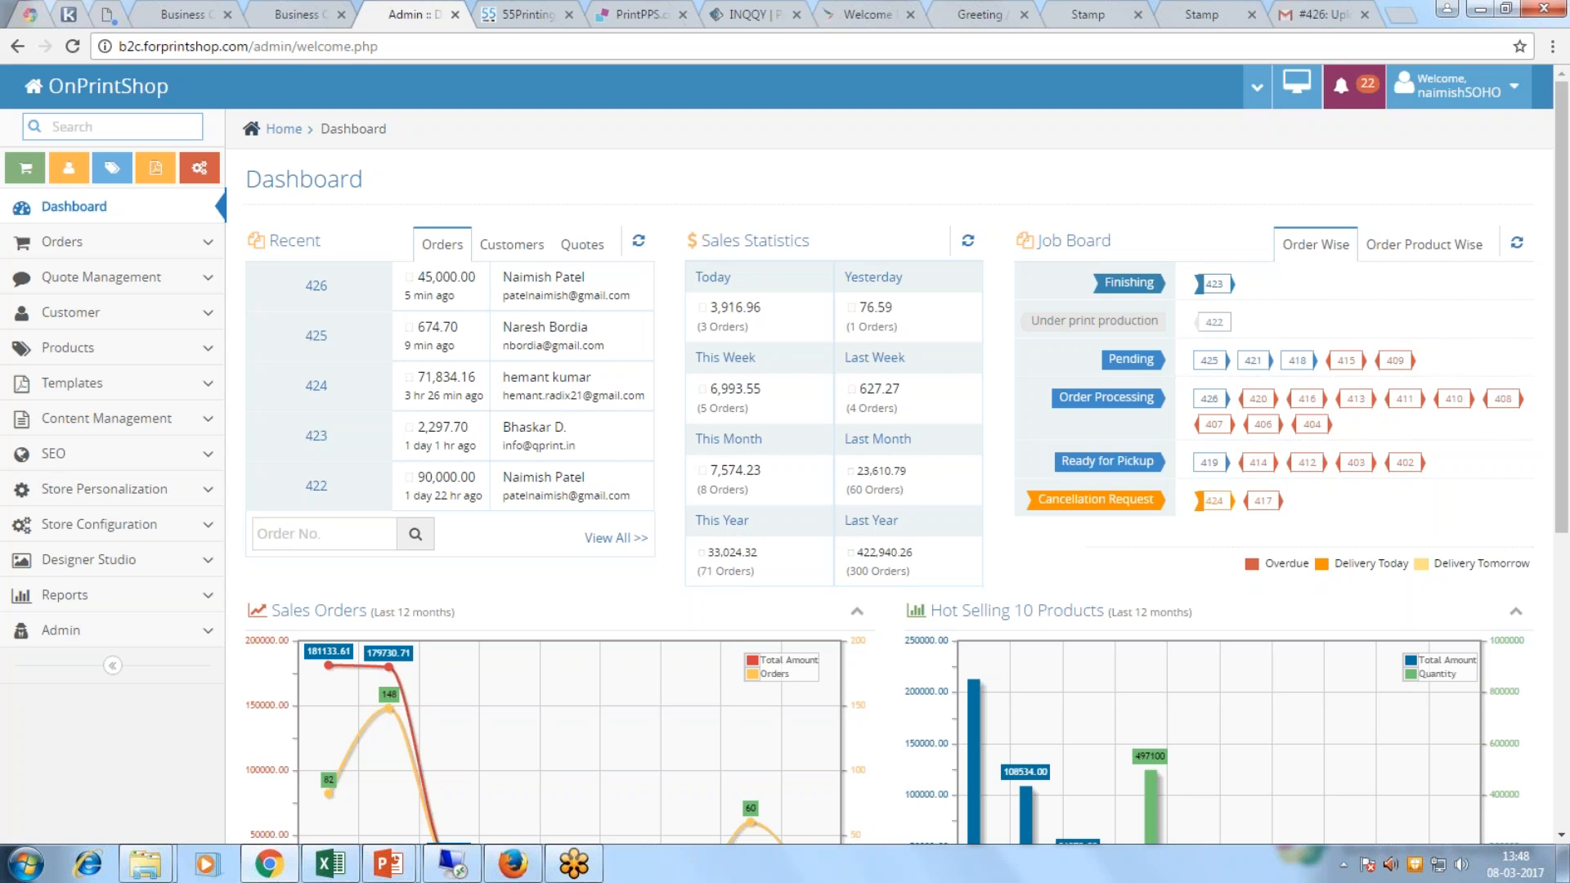
Step: Glance back at the business cards product page, then return to the admin dashboard
click(273, 16)
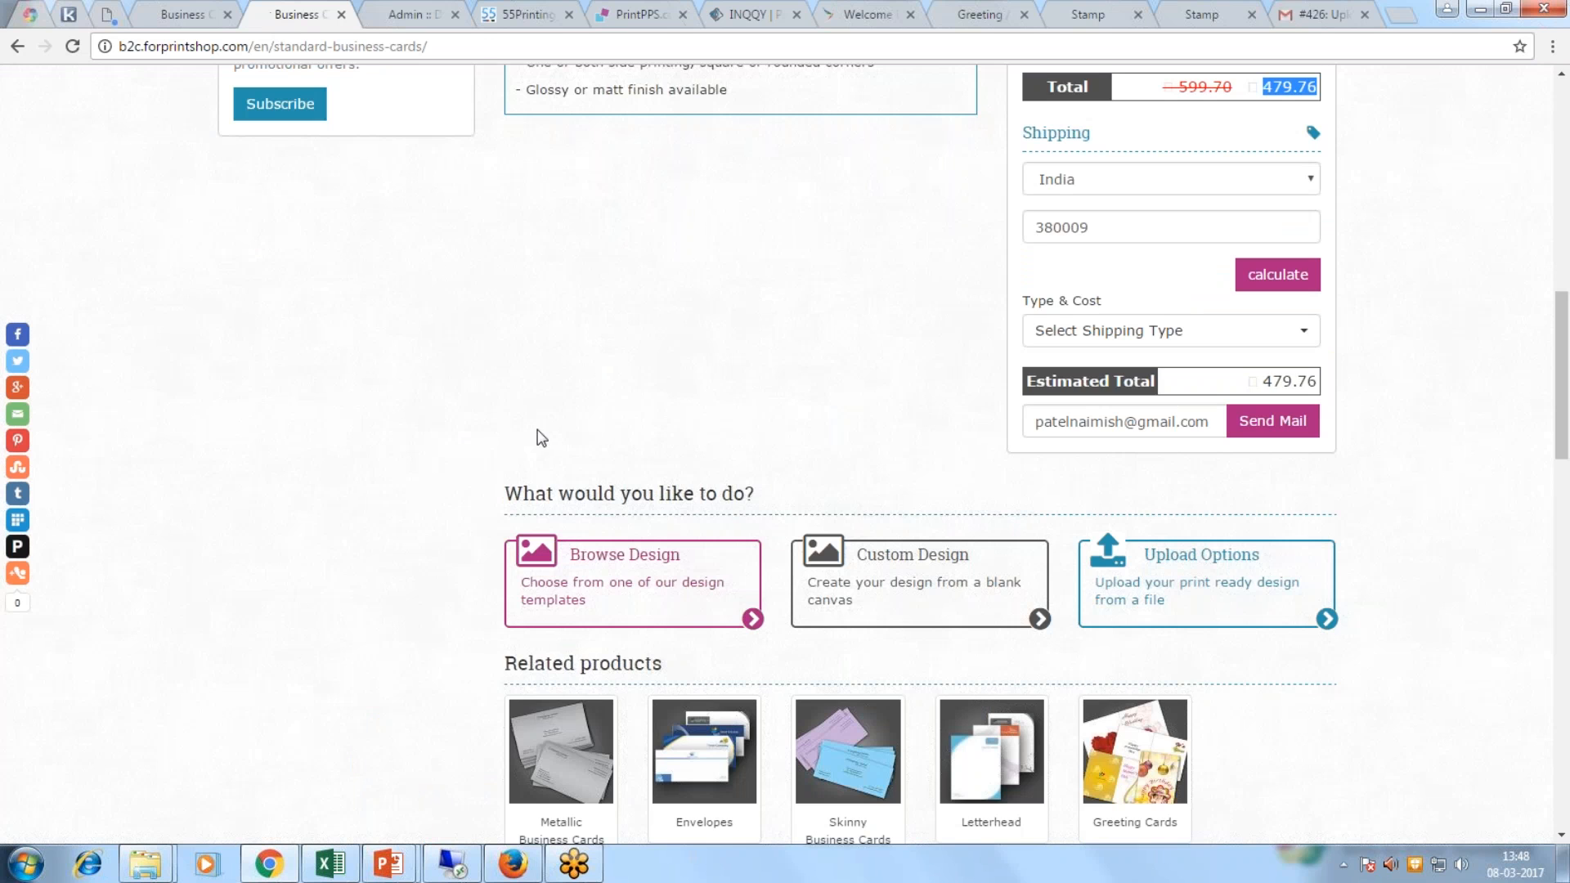
scroll(533, 466, up, 5)
scroll(740, 454, up, 6)
click(407, 14)
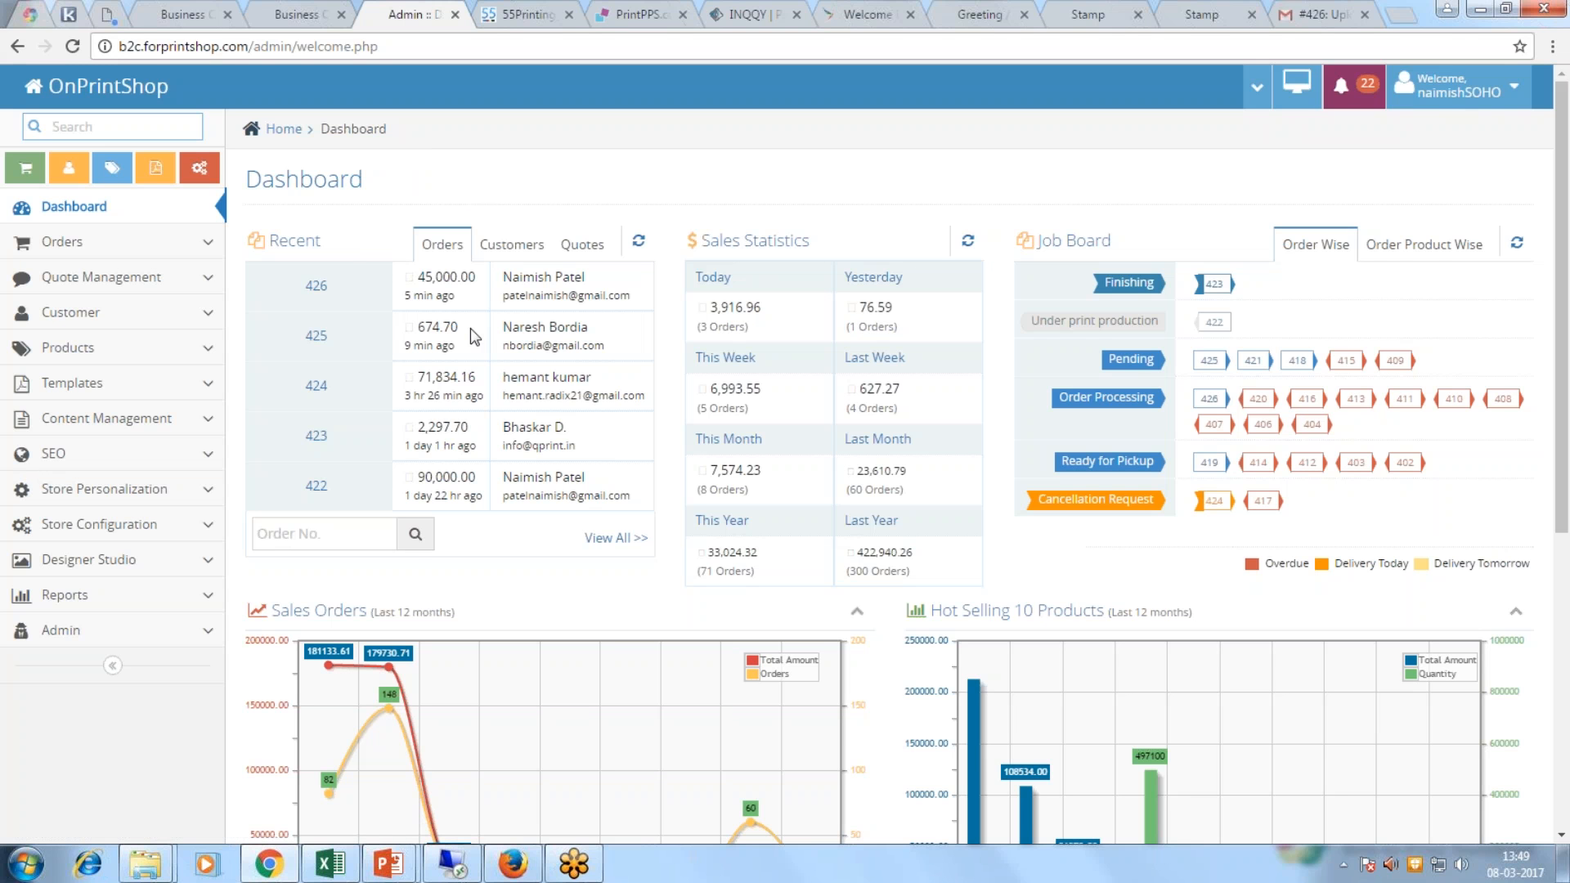
Step: Show recent customers, then recent quotations in the Recent panel, and highlight the job board legend
click(511, 244)
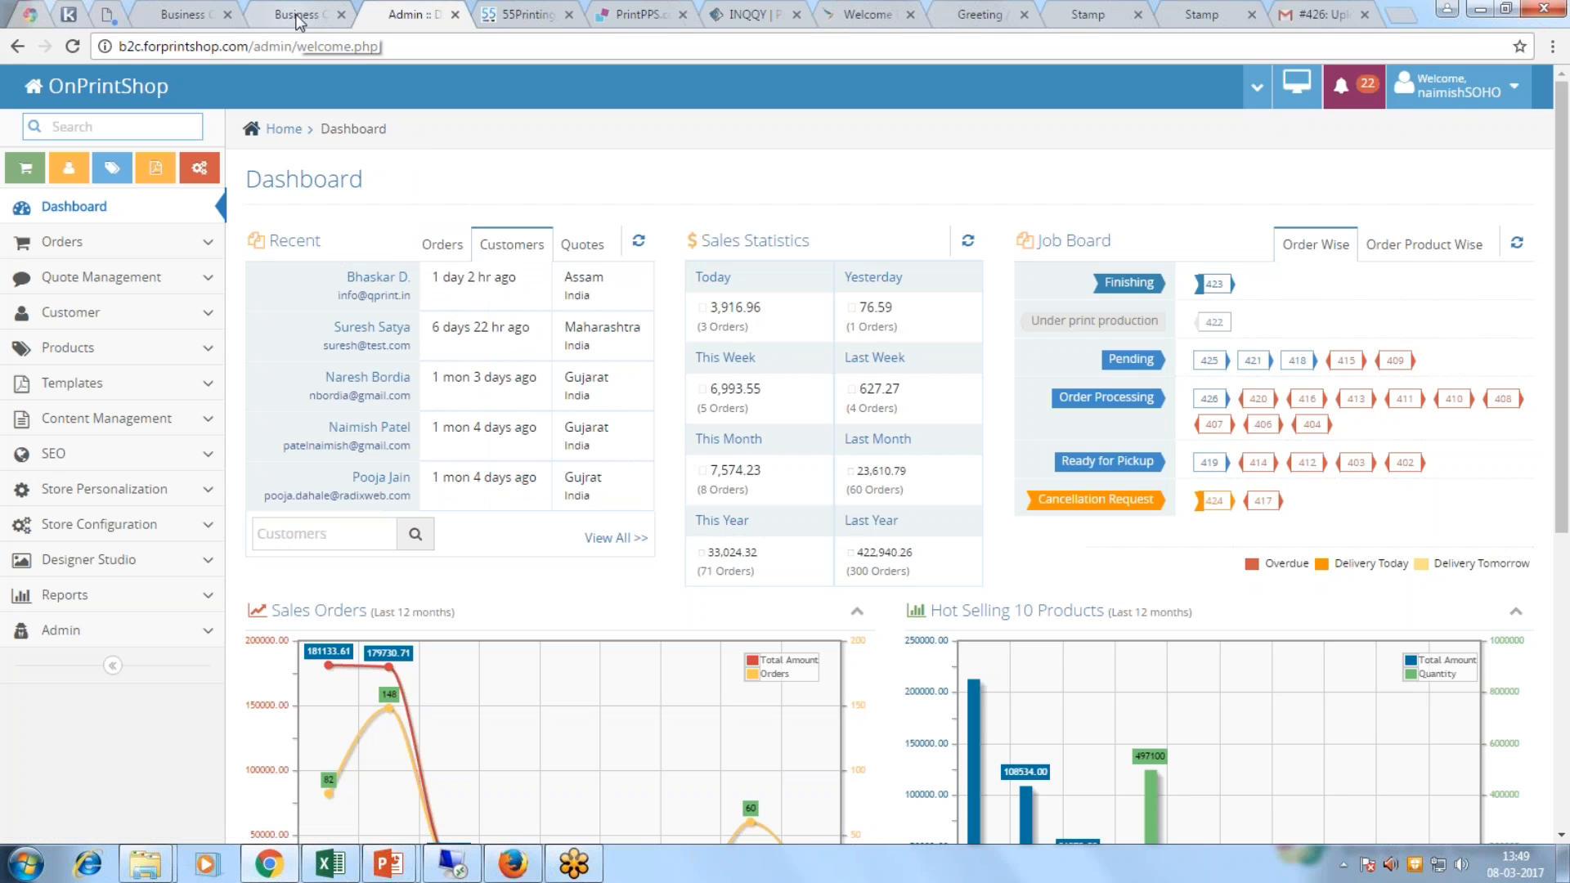
click(582, 245)
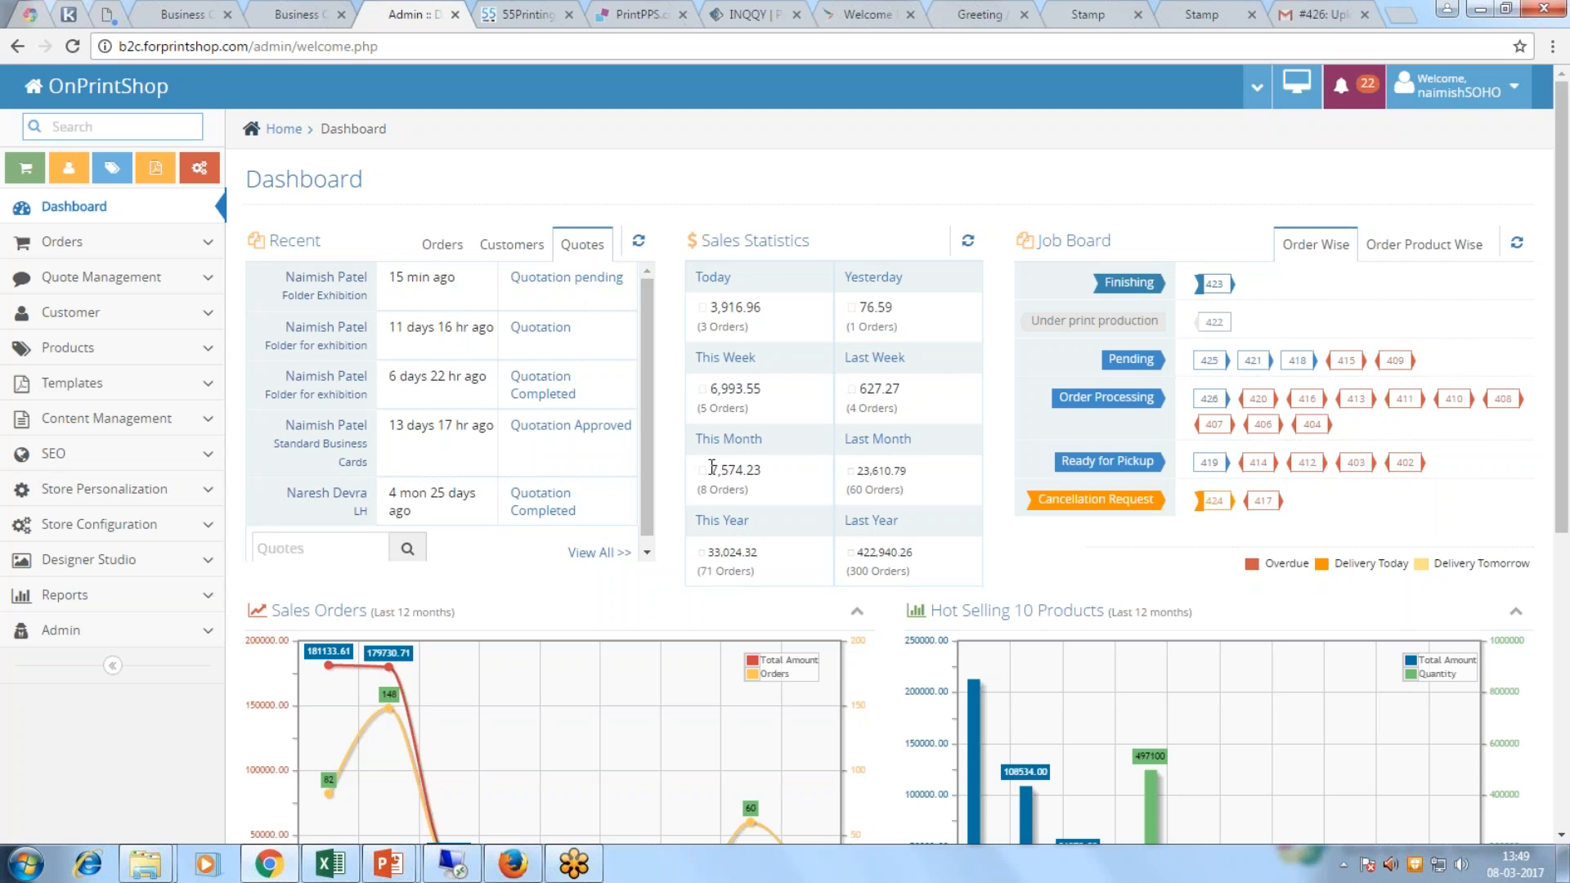
scroll(712, 467, down, 1)
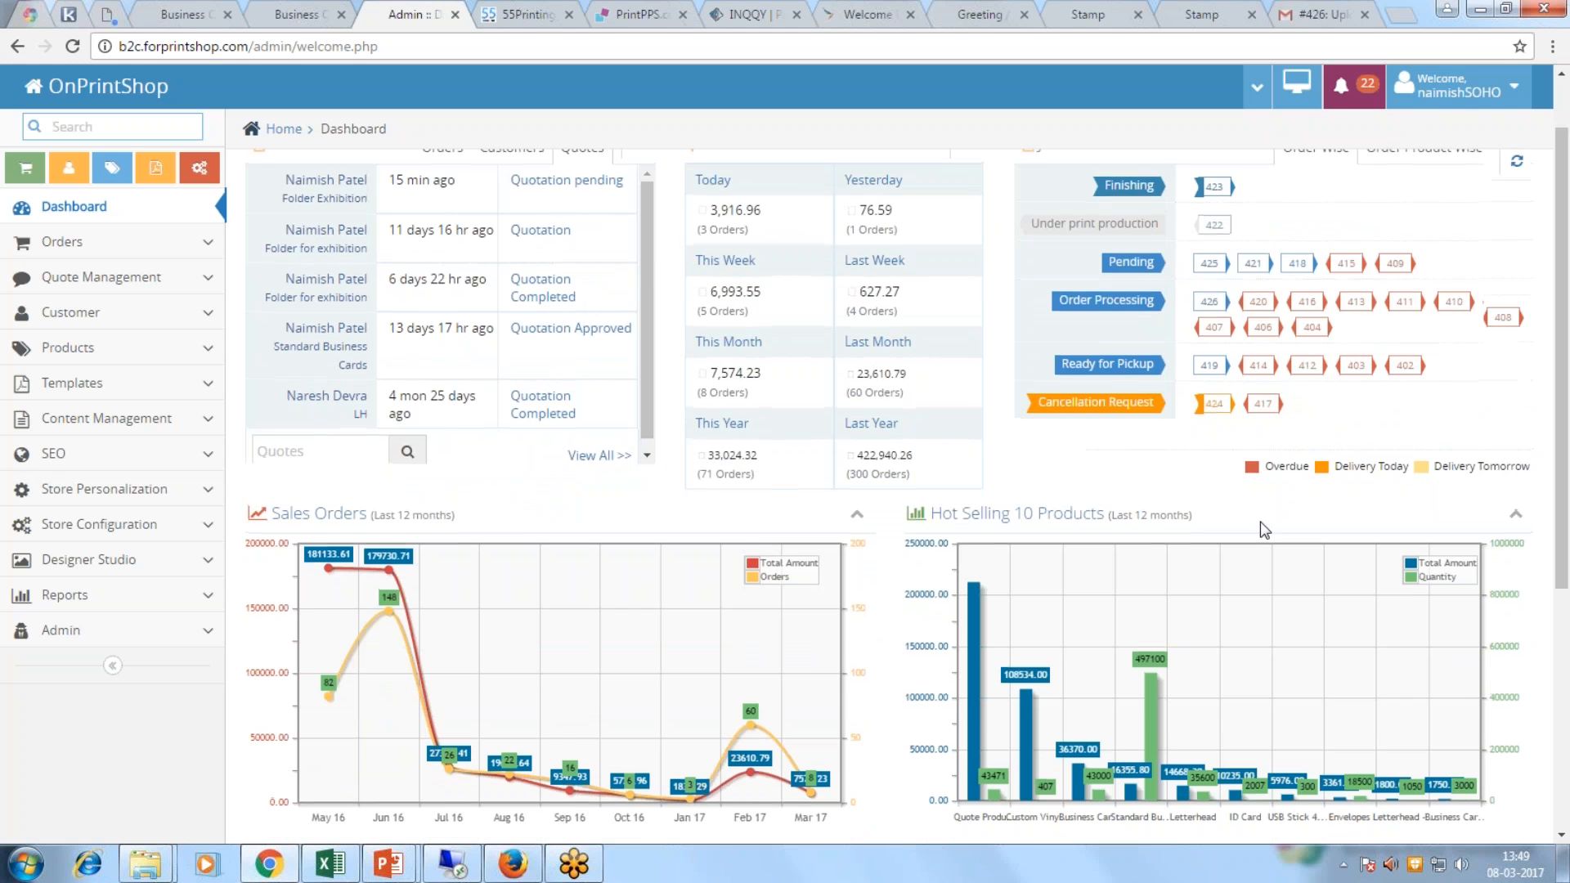
scroll(1035, 244, up, 1)
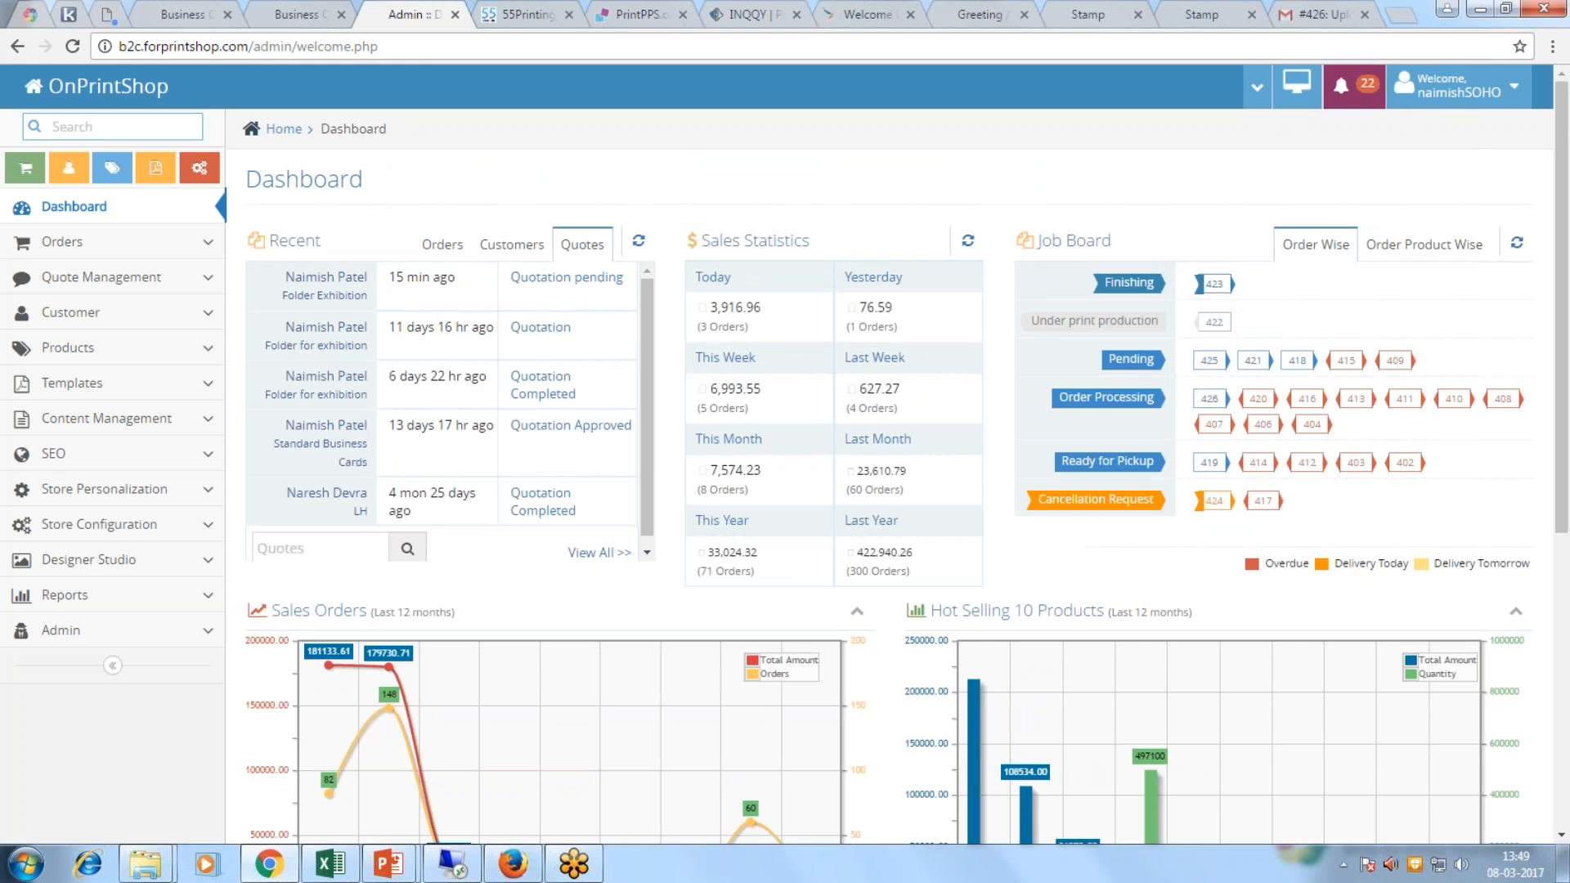
double_click(1341, 564)
drag(1390, 570, 1534, 562)
click(1512, 584)
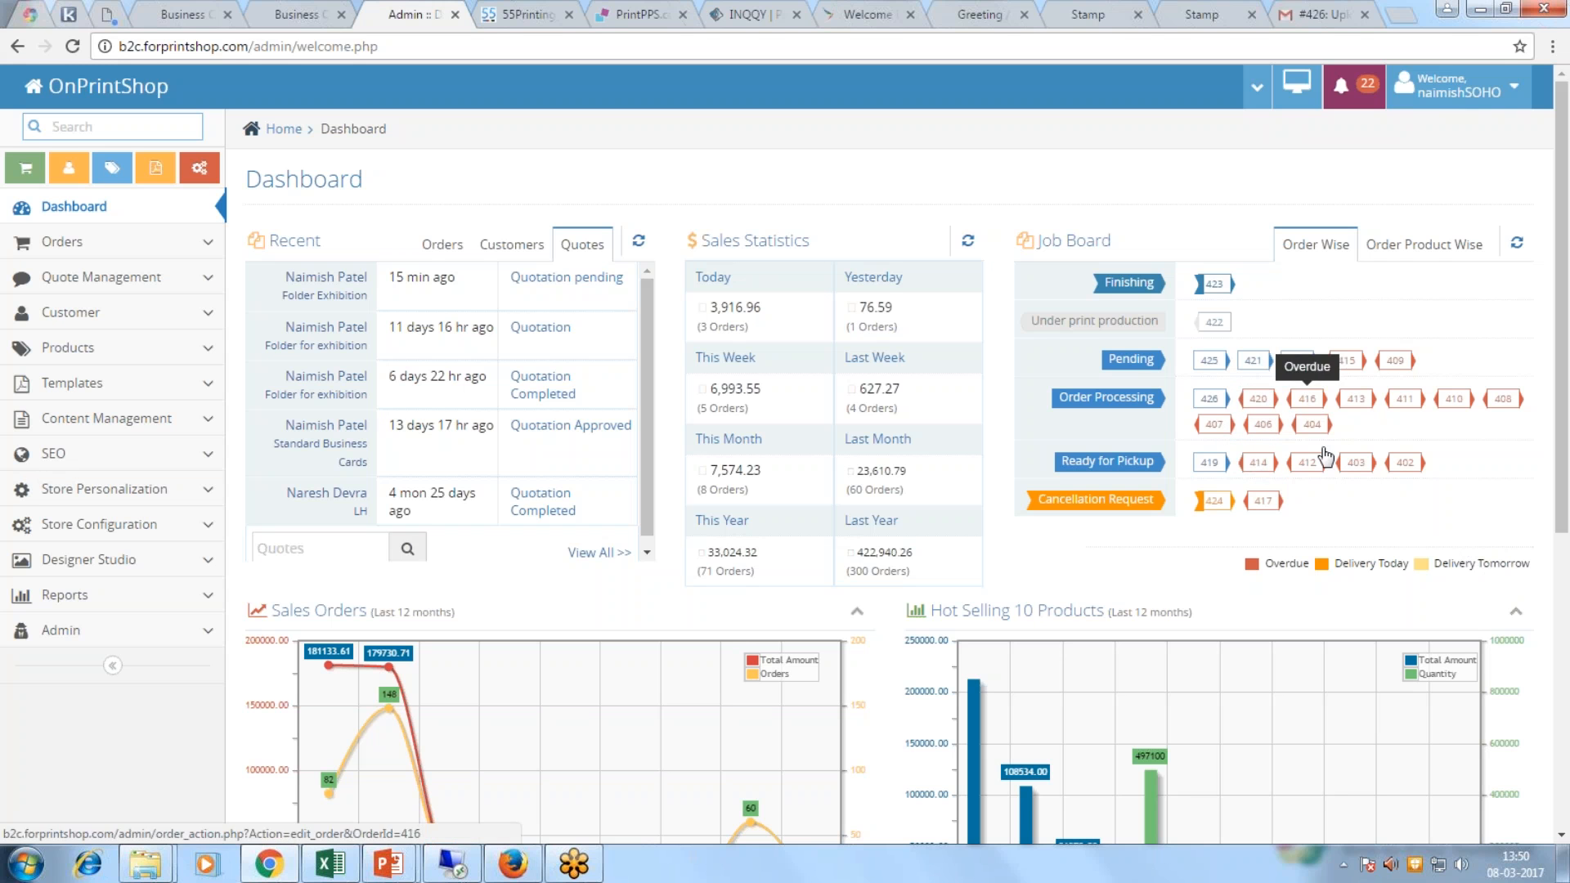
drag(1335, 563, 1415, 570)
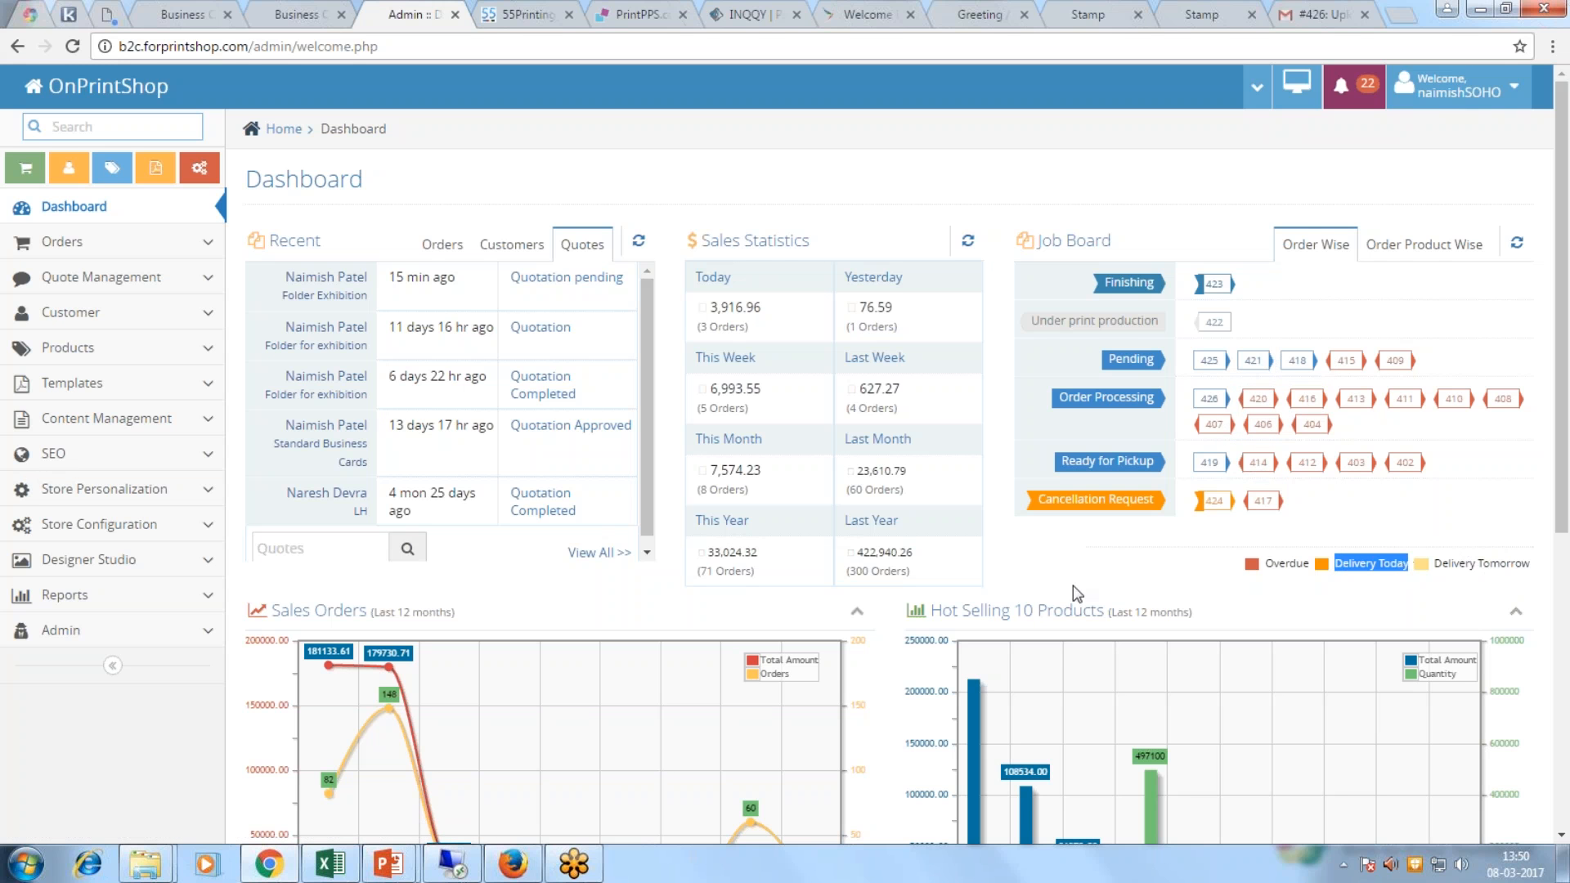
scroll(1054, 572, down, 3)
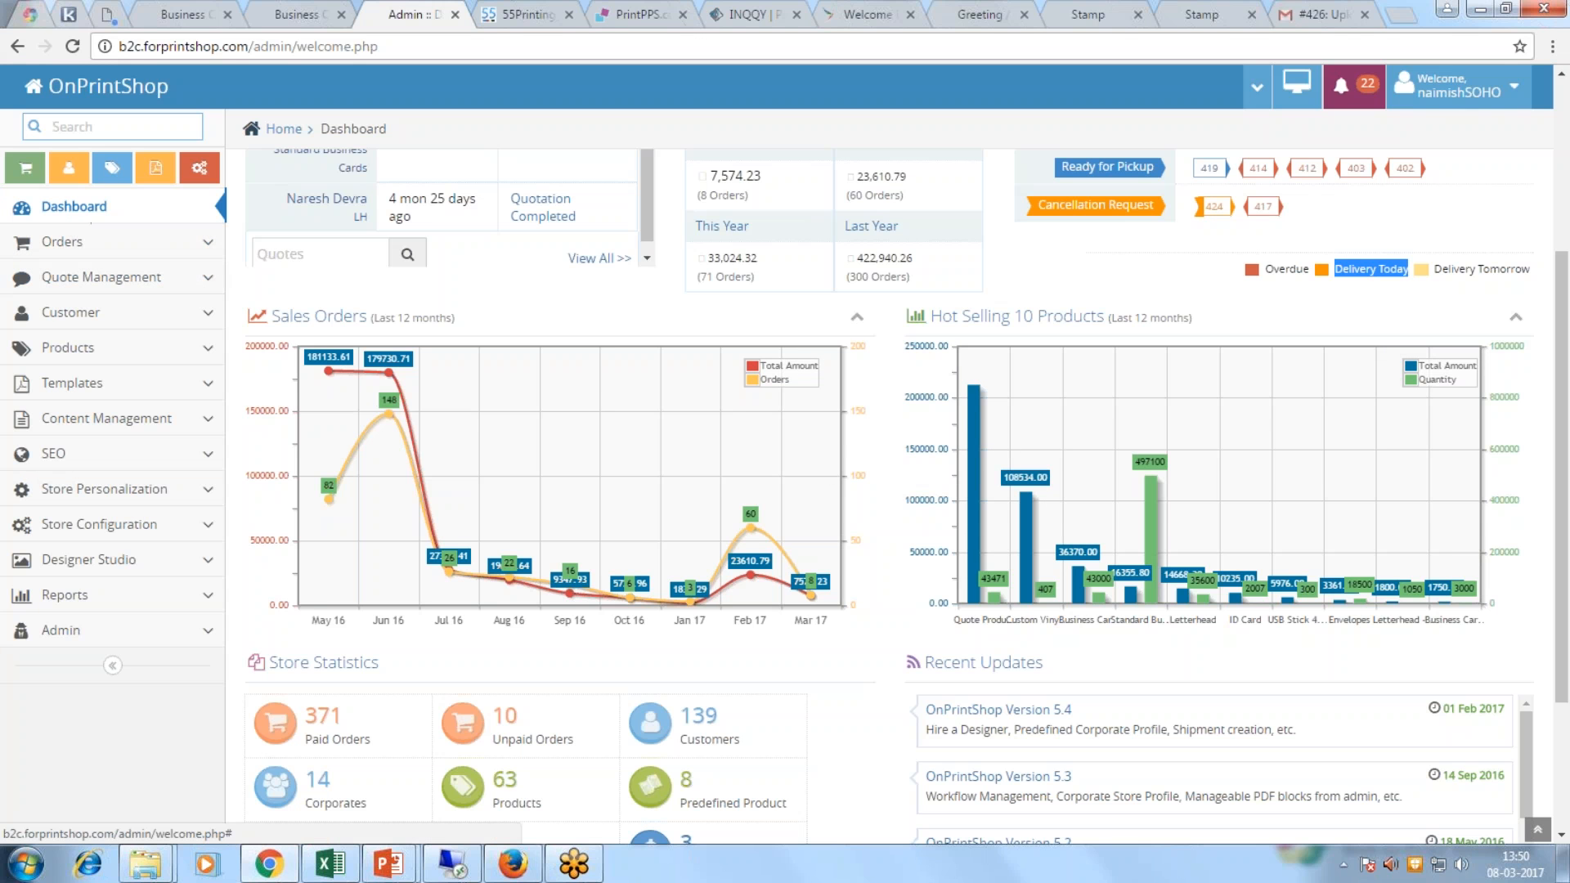
scroll(906, 485, up, 3)
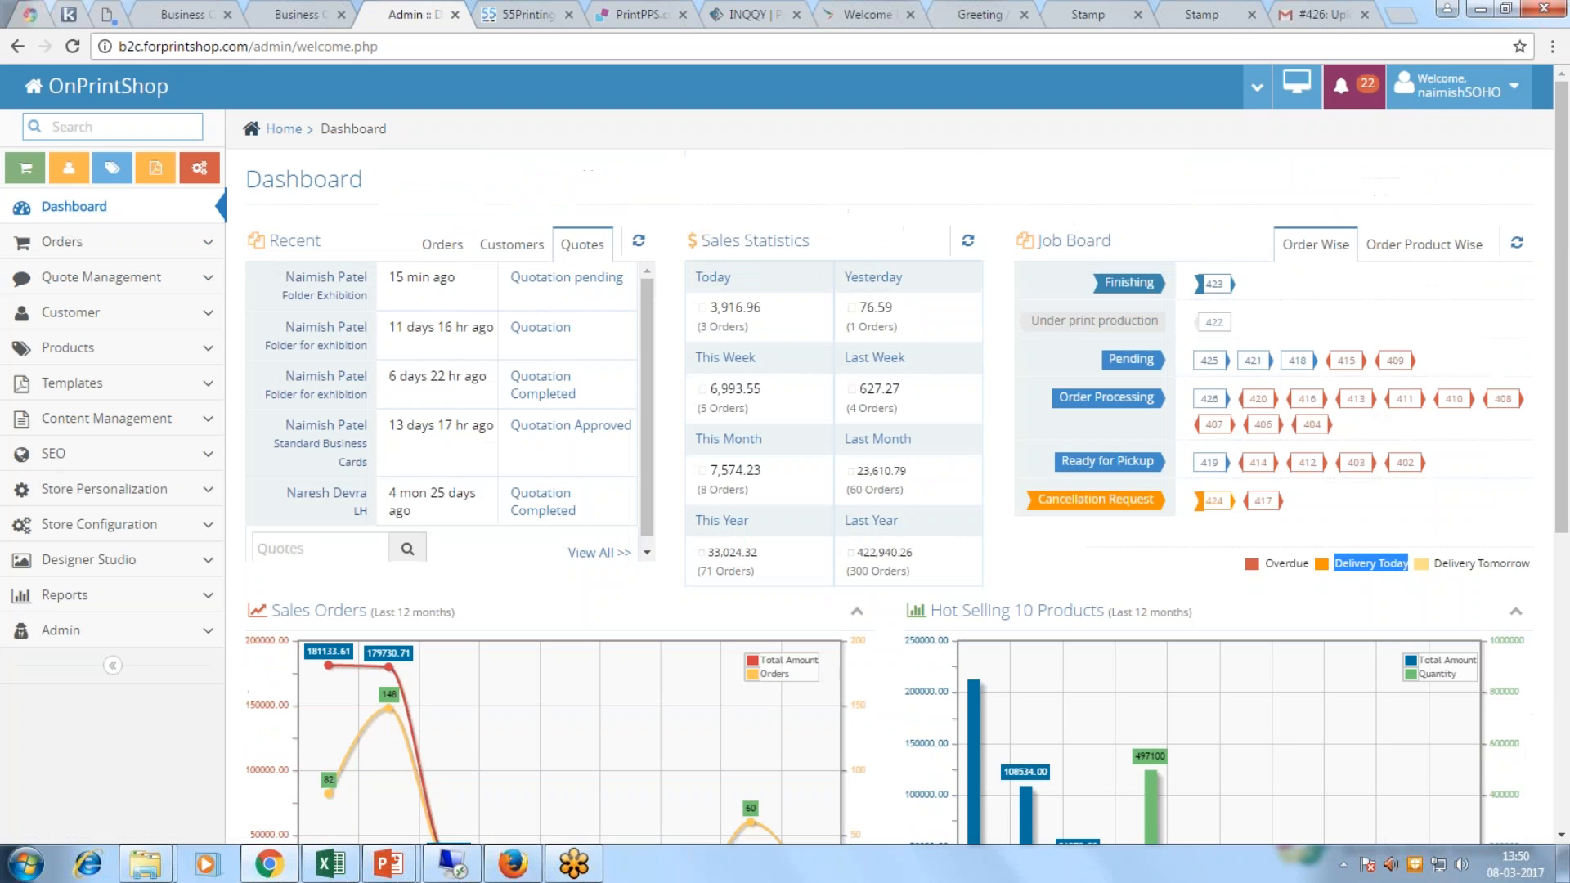
click(101, 245)
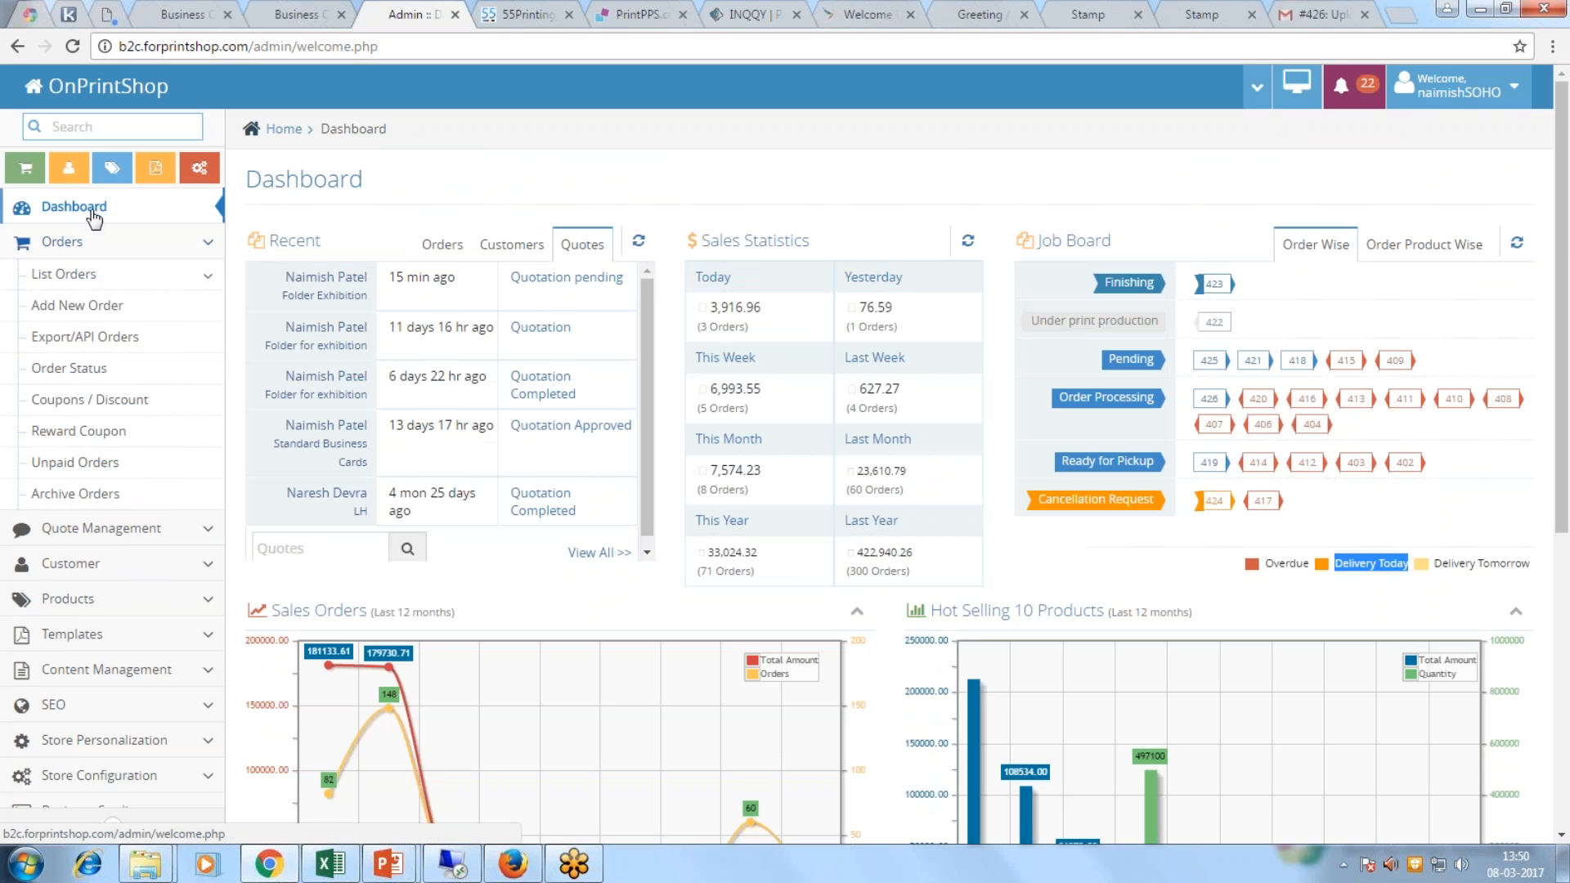
Step: Open List Orders, expand orders 425 and 426, and bring up order 425's Action menu
click(86, 276)
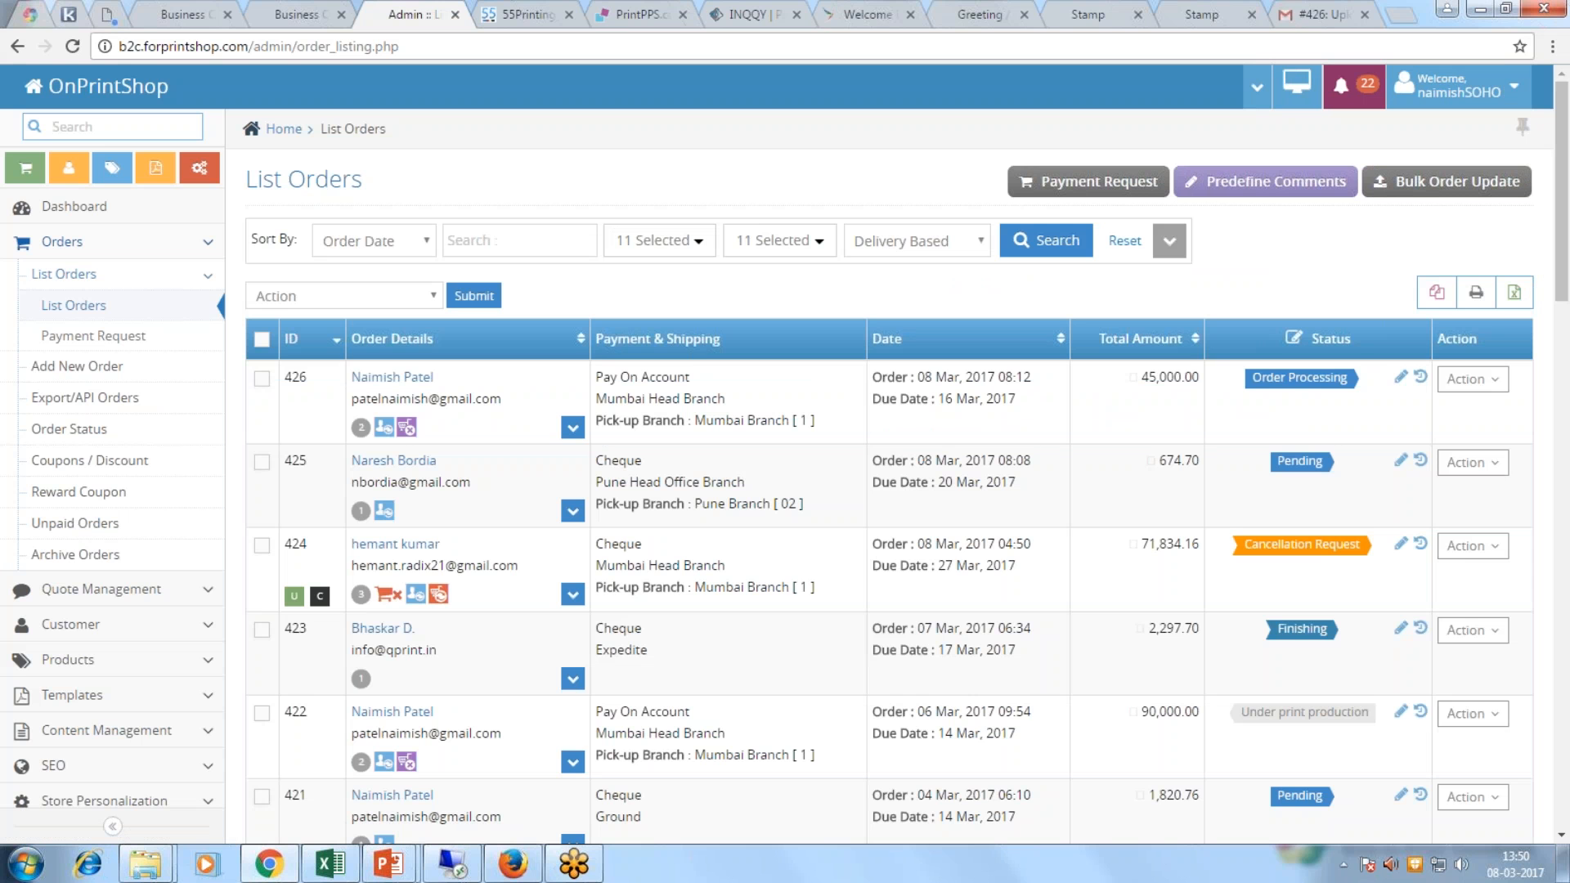
click(573, 511)
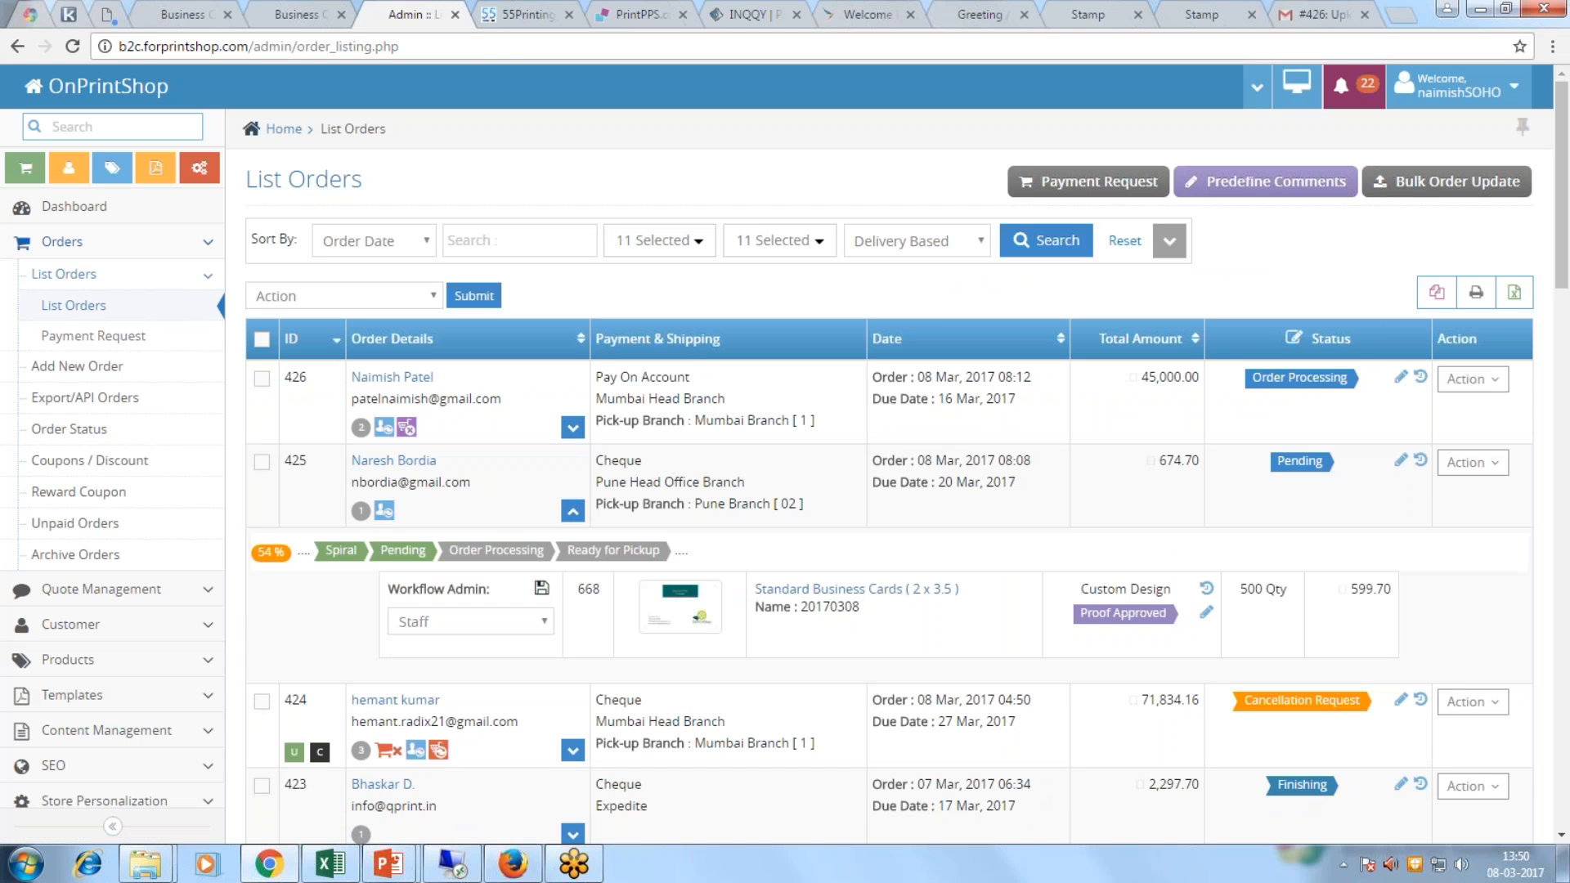
drag(351, 481, 481, 482)
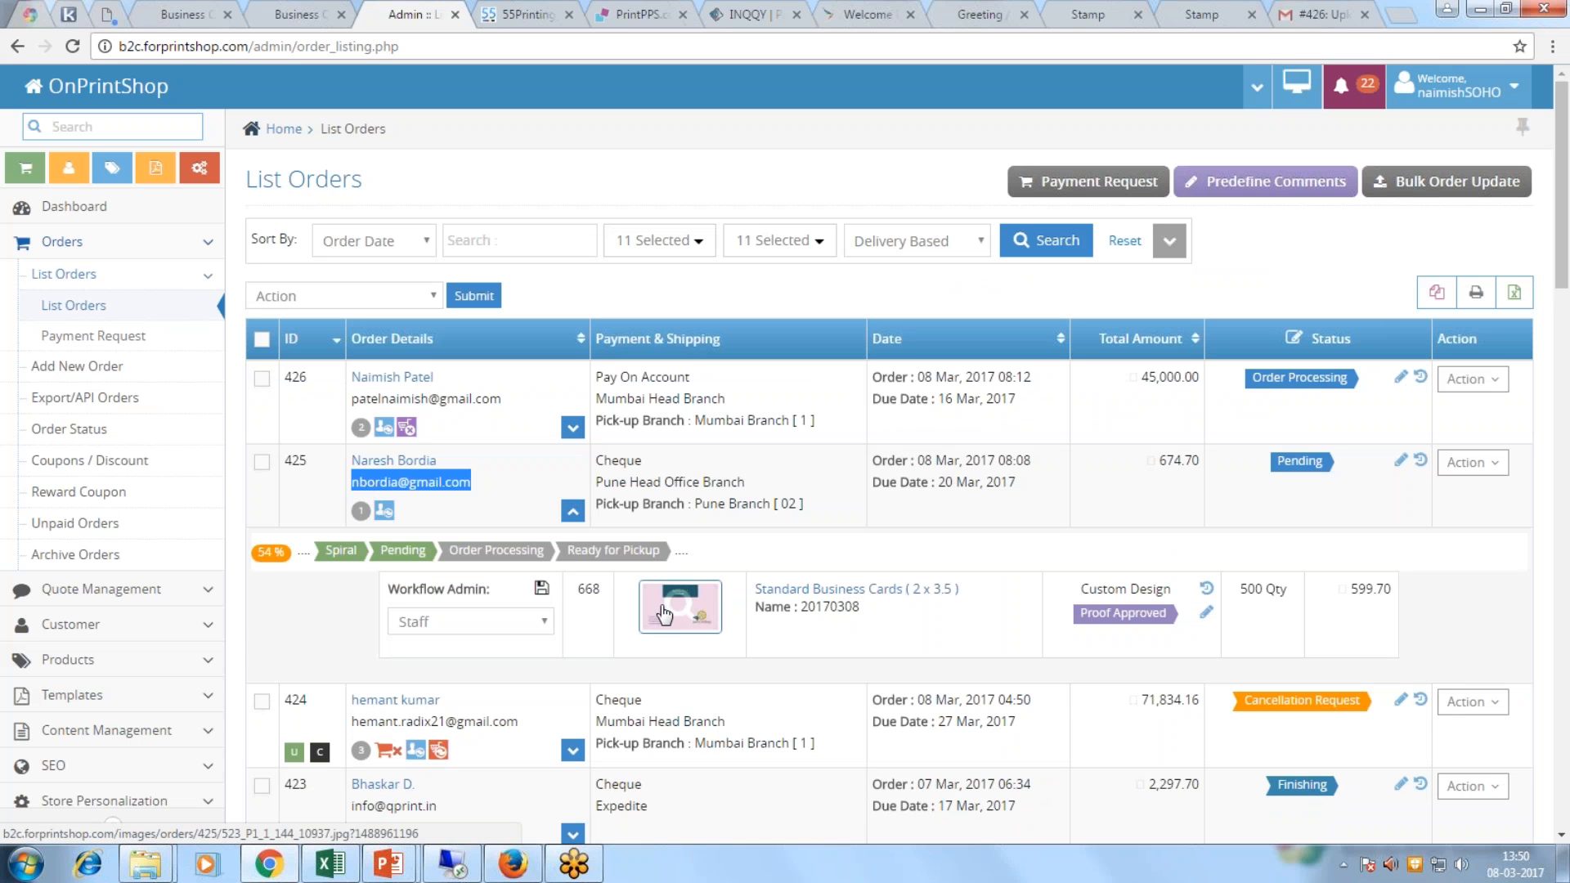
click(572, 427)
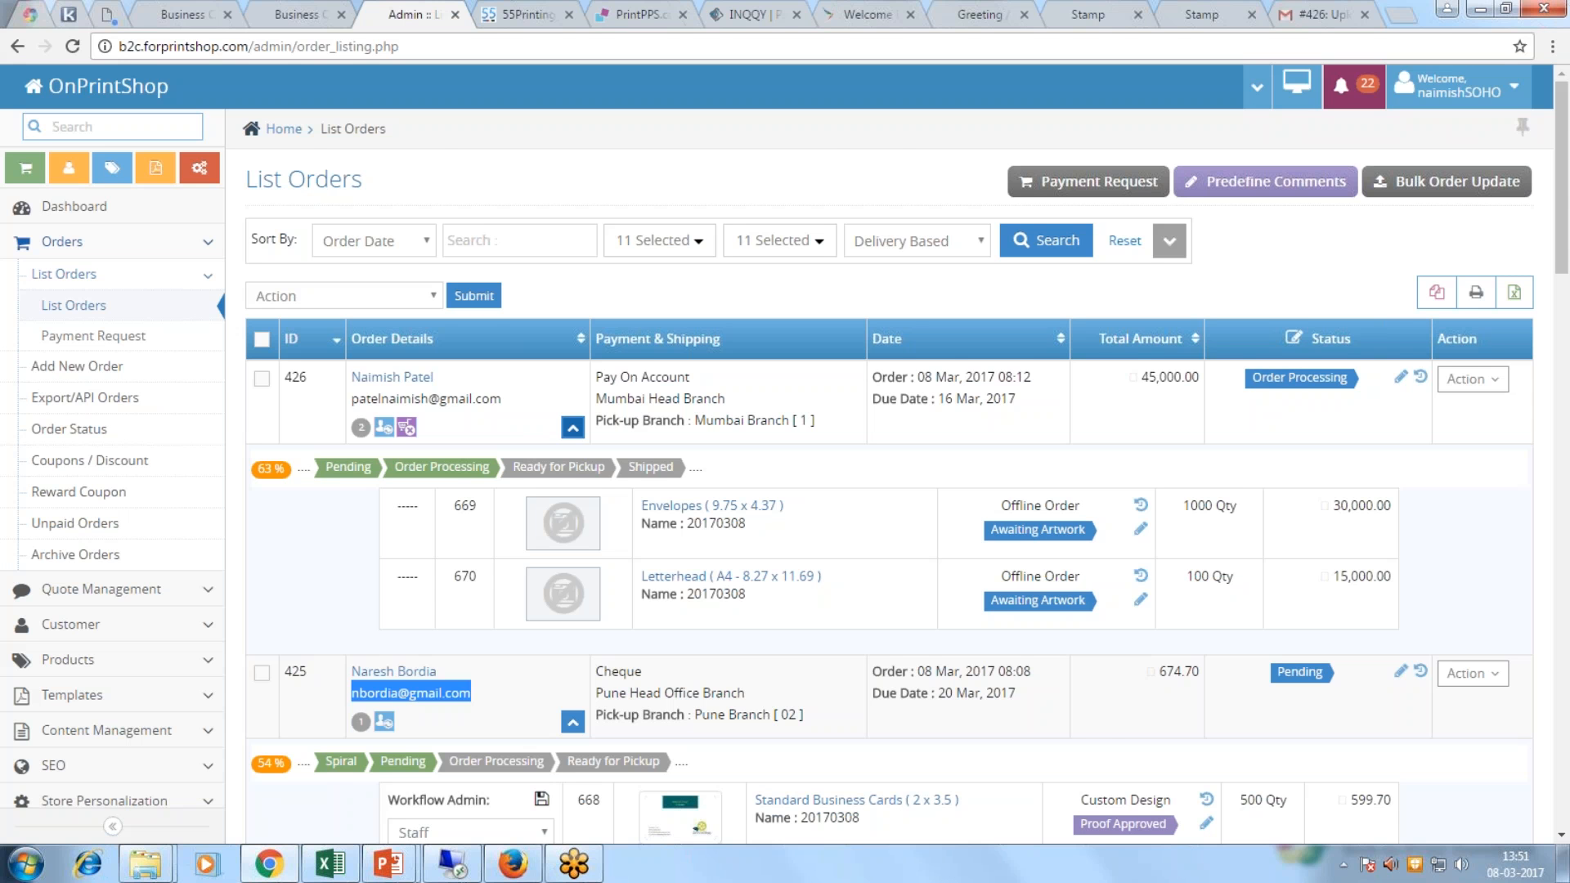
scroll(586, 533, down, 3)
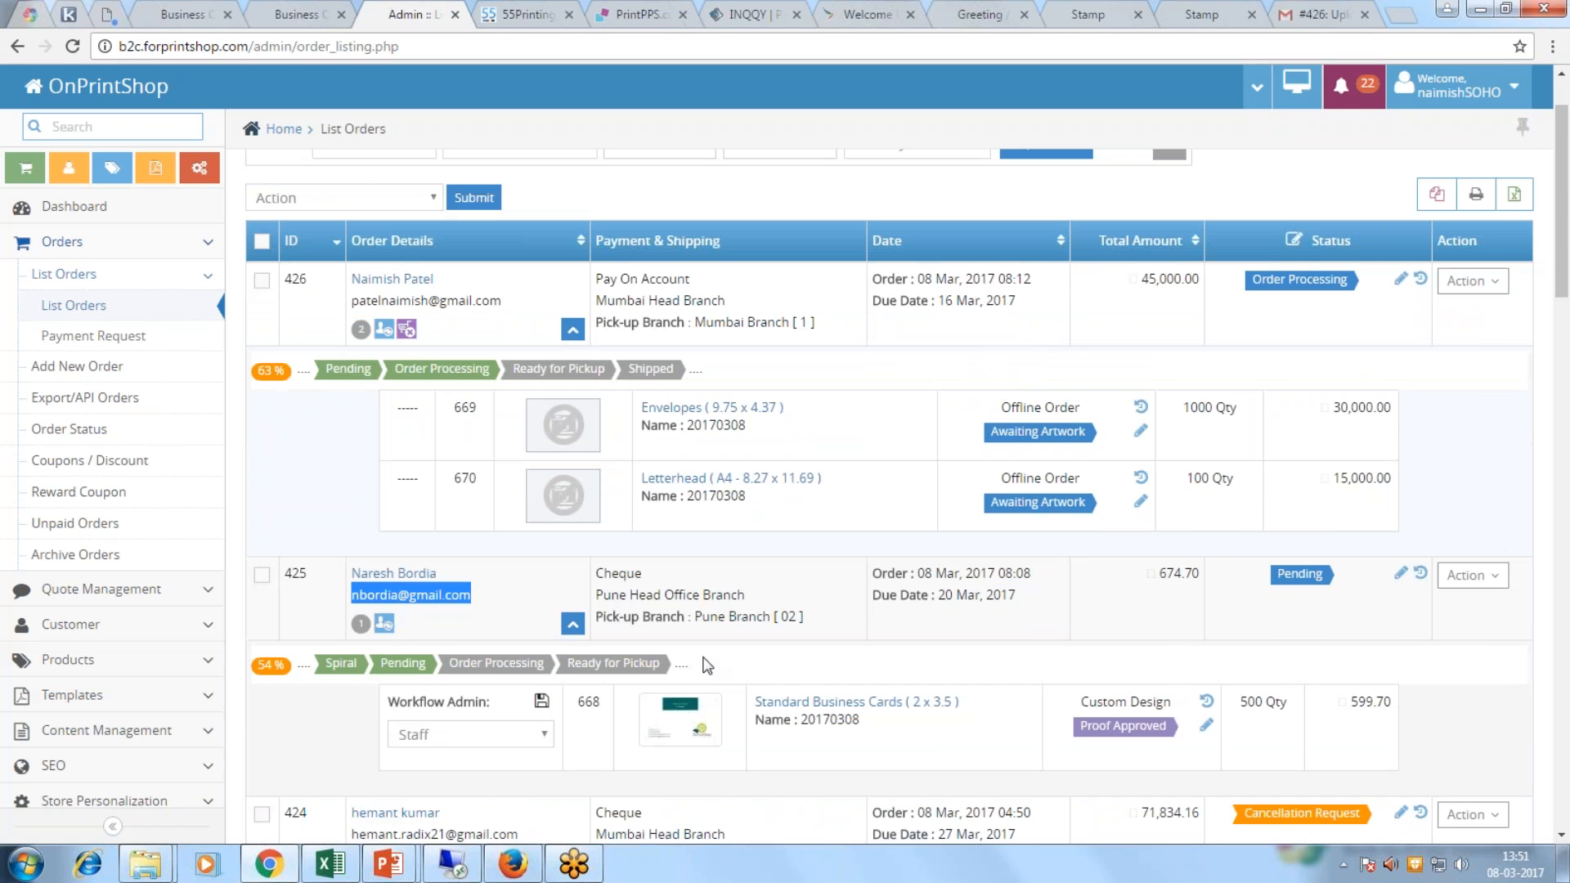
click(1472, 477)
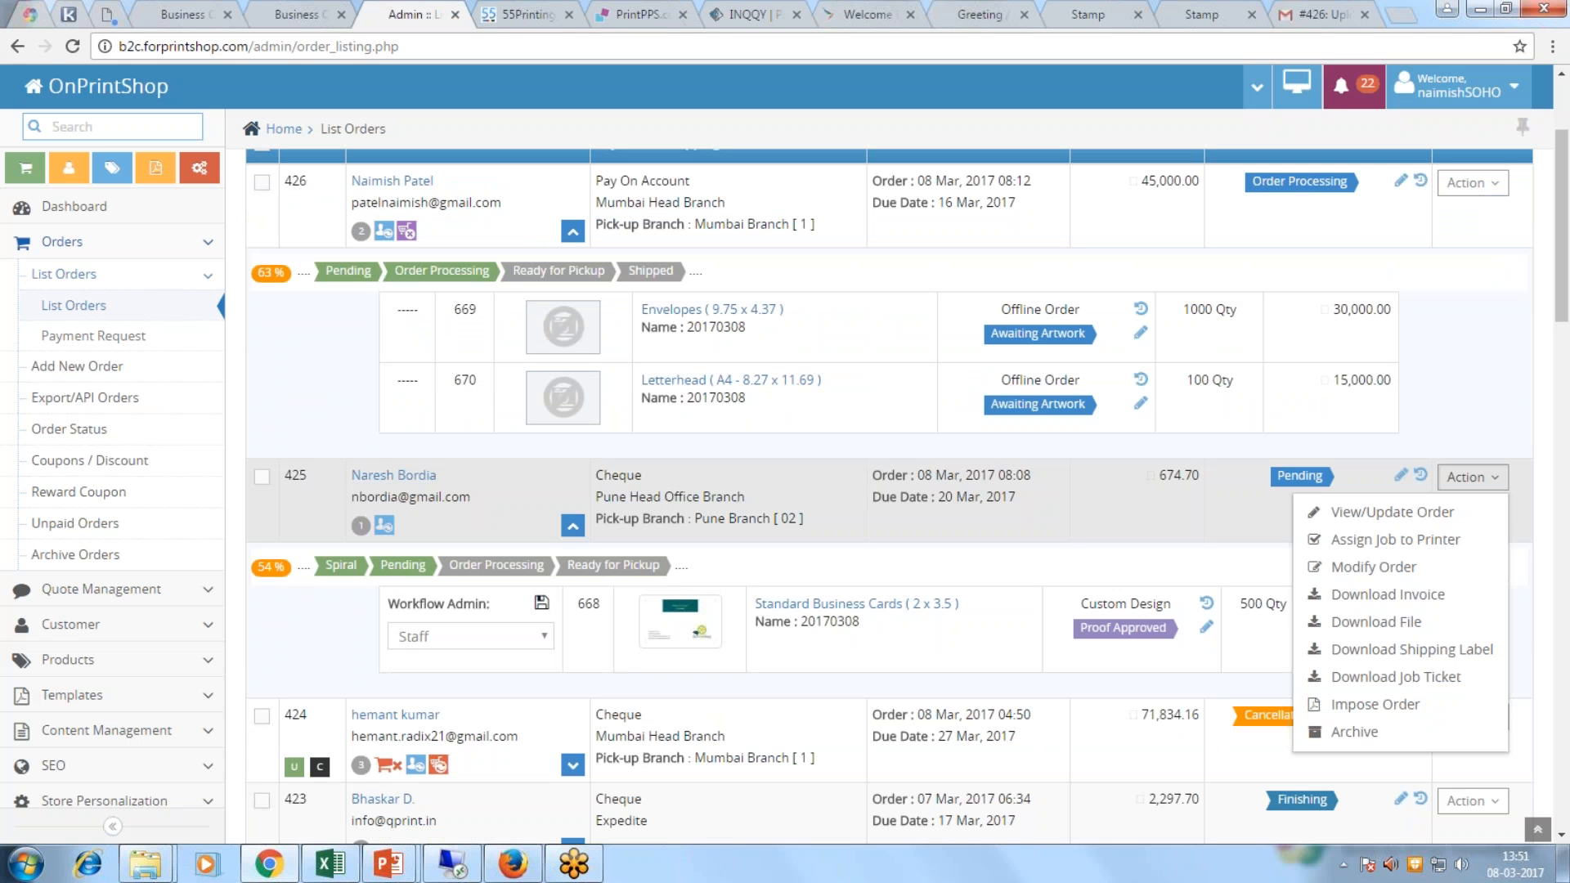
Step: Download order 425's invoice PDF and review its ₹674.70 final price
click(1414, 595)
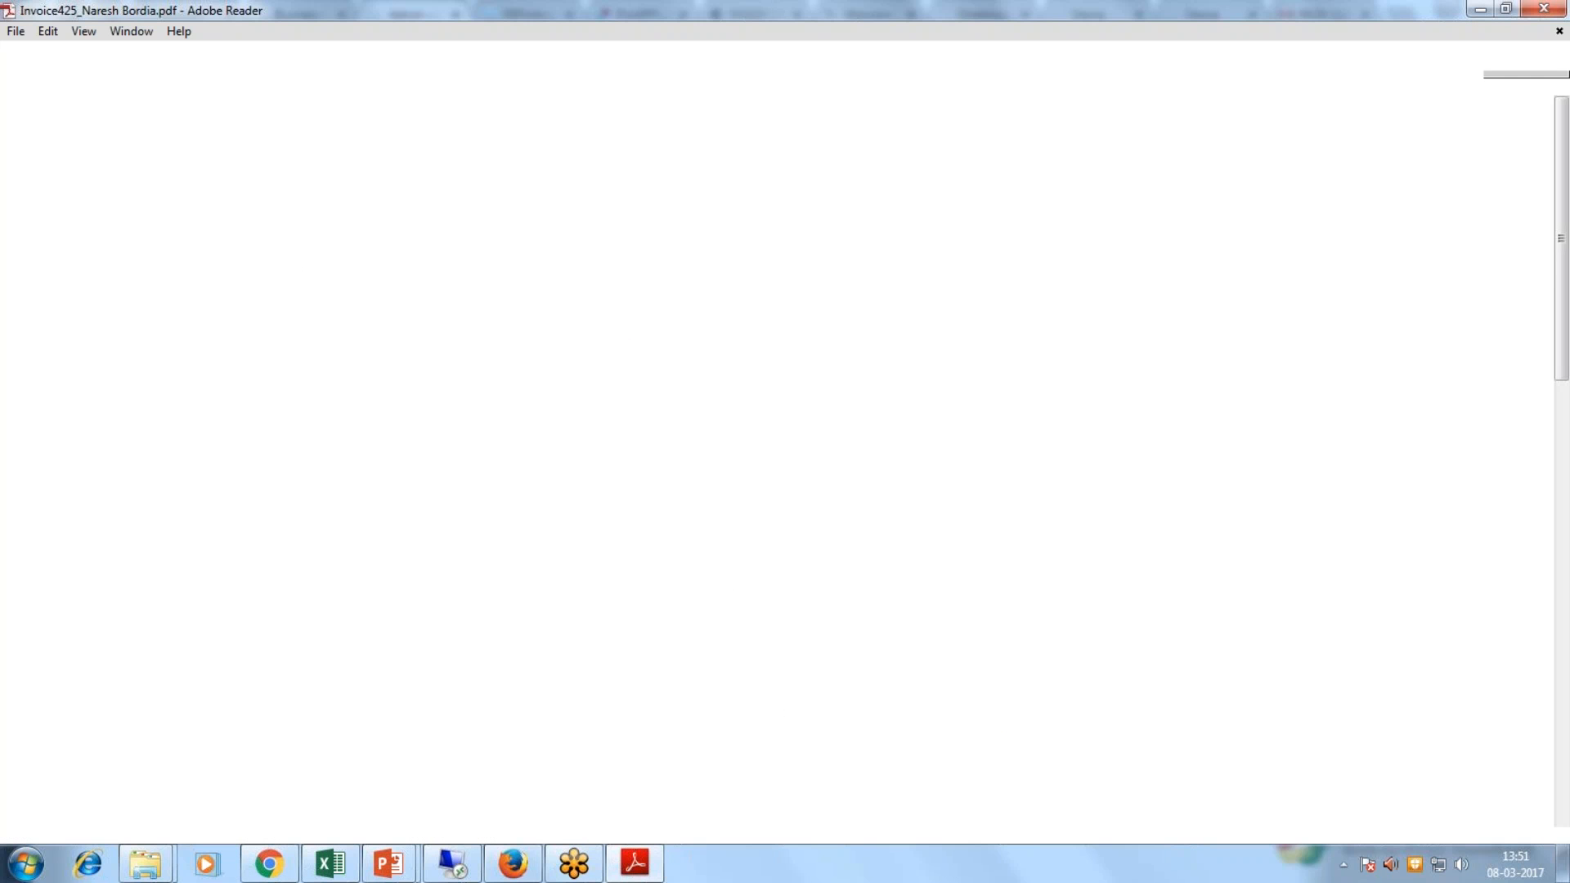
scroll(1463, 442, down, 2)
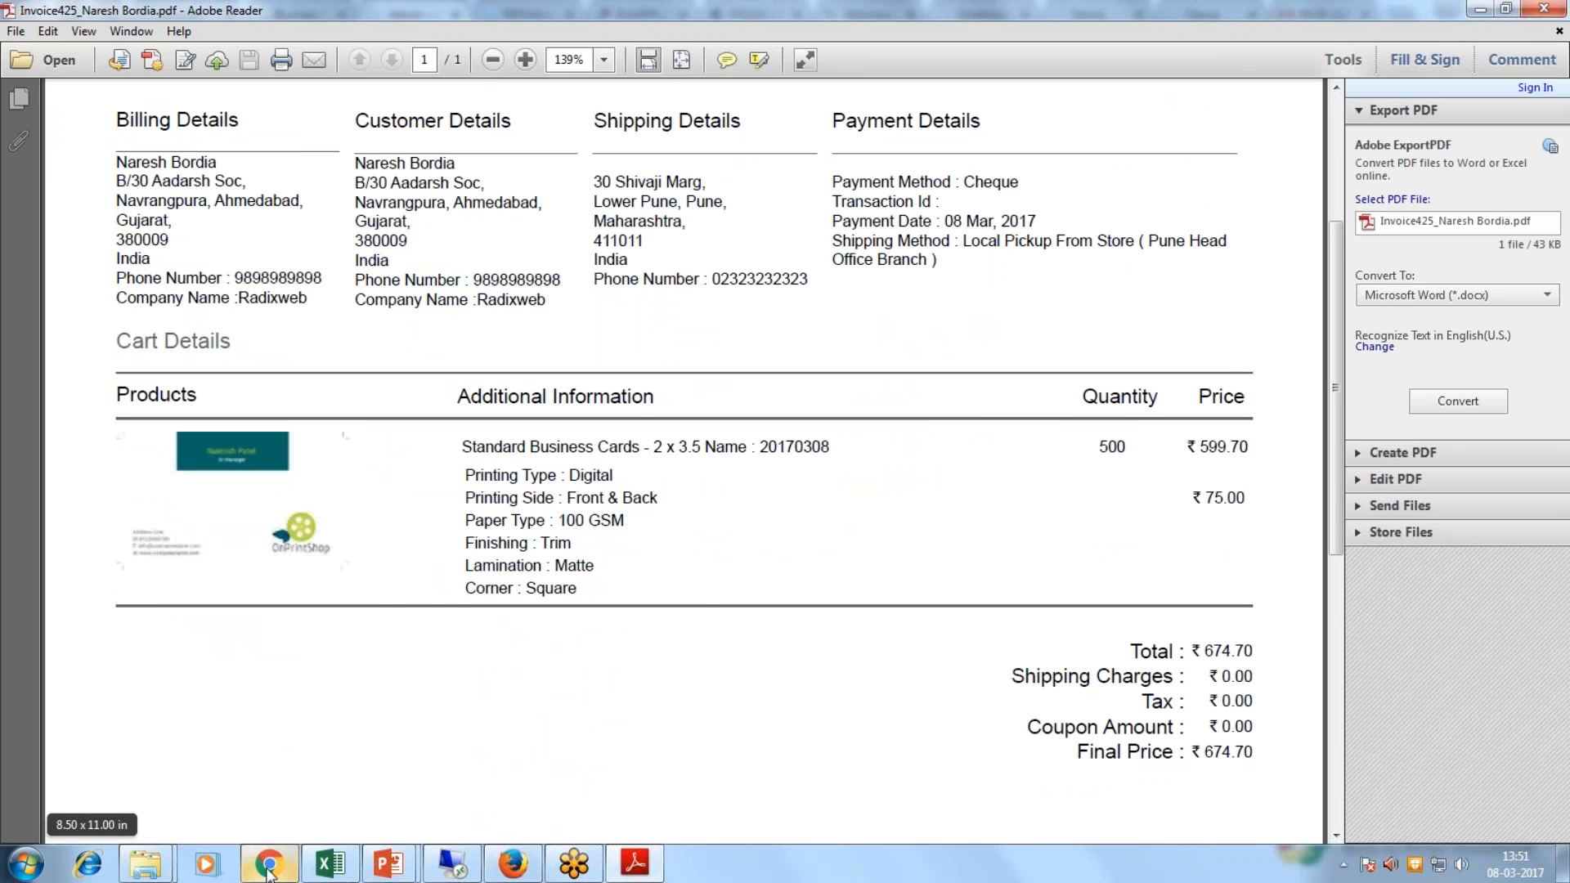
click(270, 871)
Step: Download order 425's job ticket, review its option values, and minimise both PDFs
click(1469, 478)
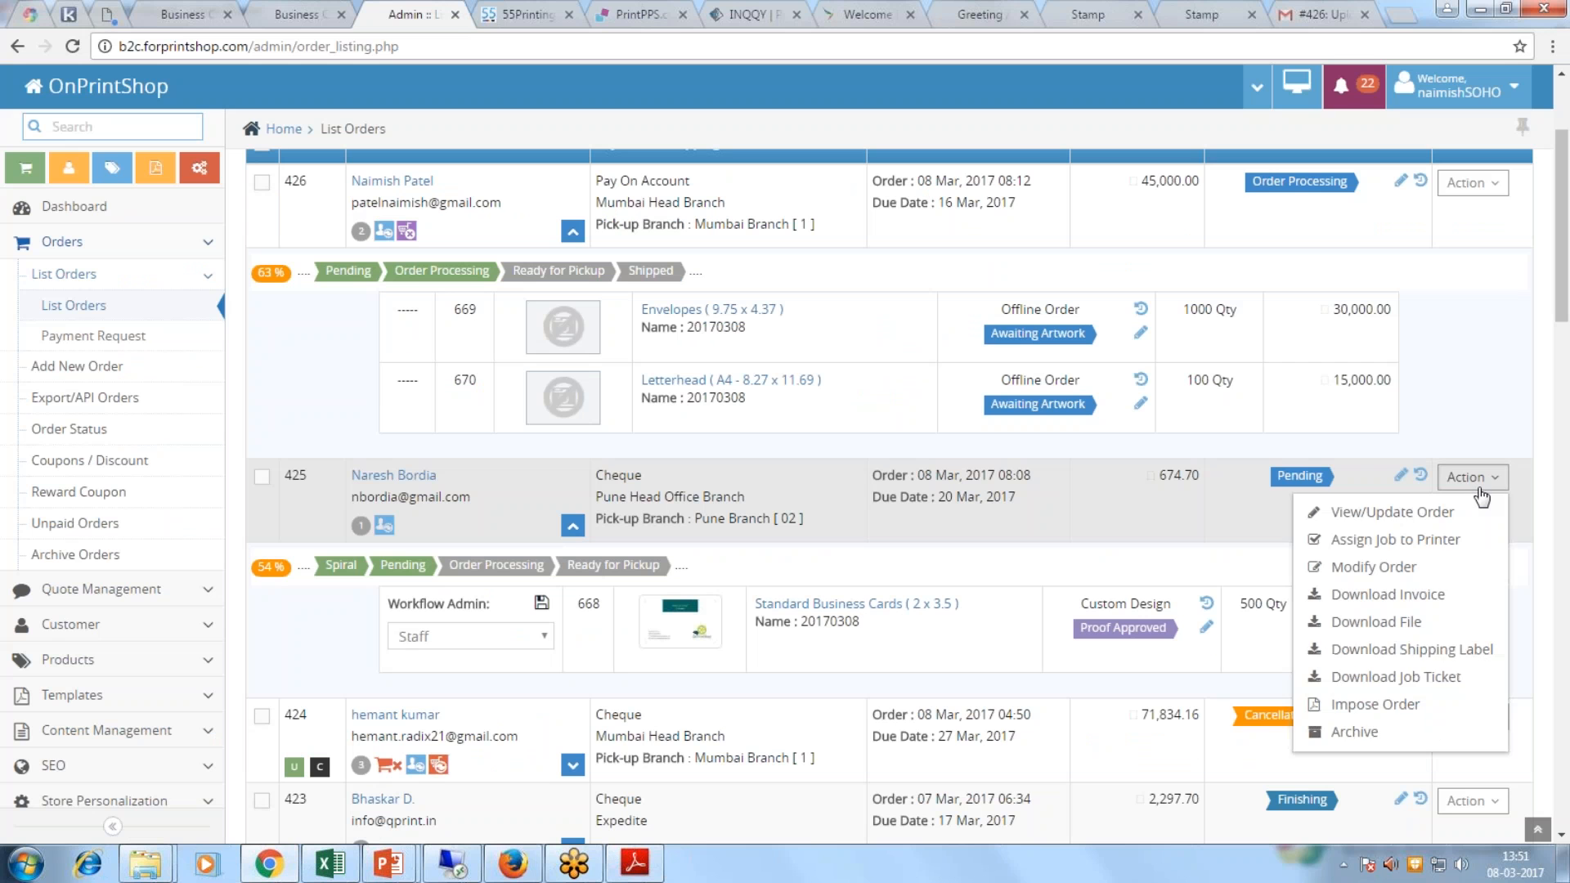
click(1430, 678)
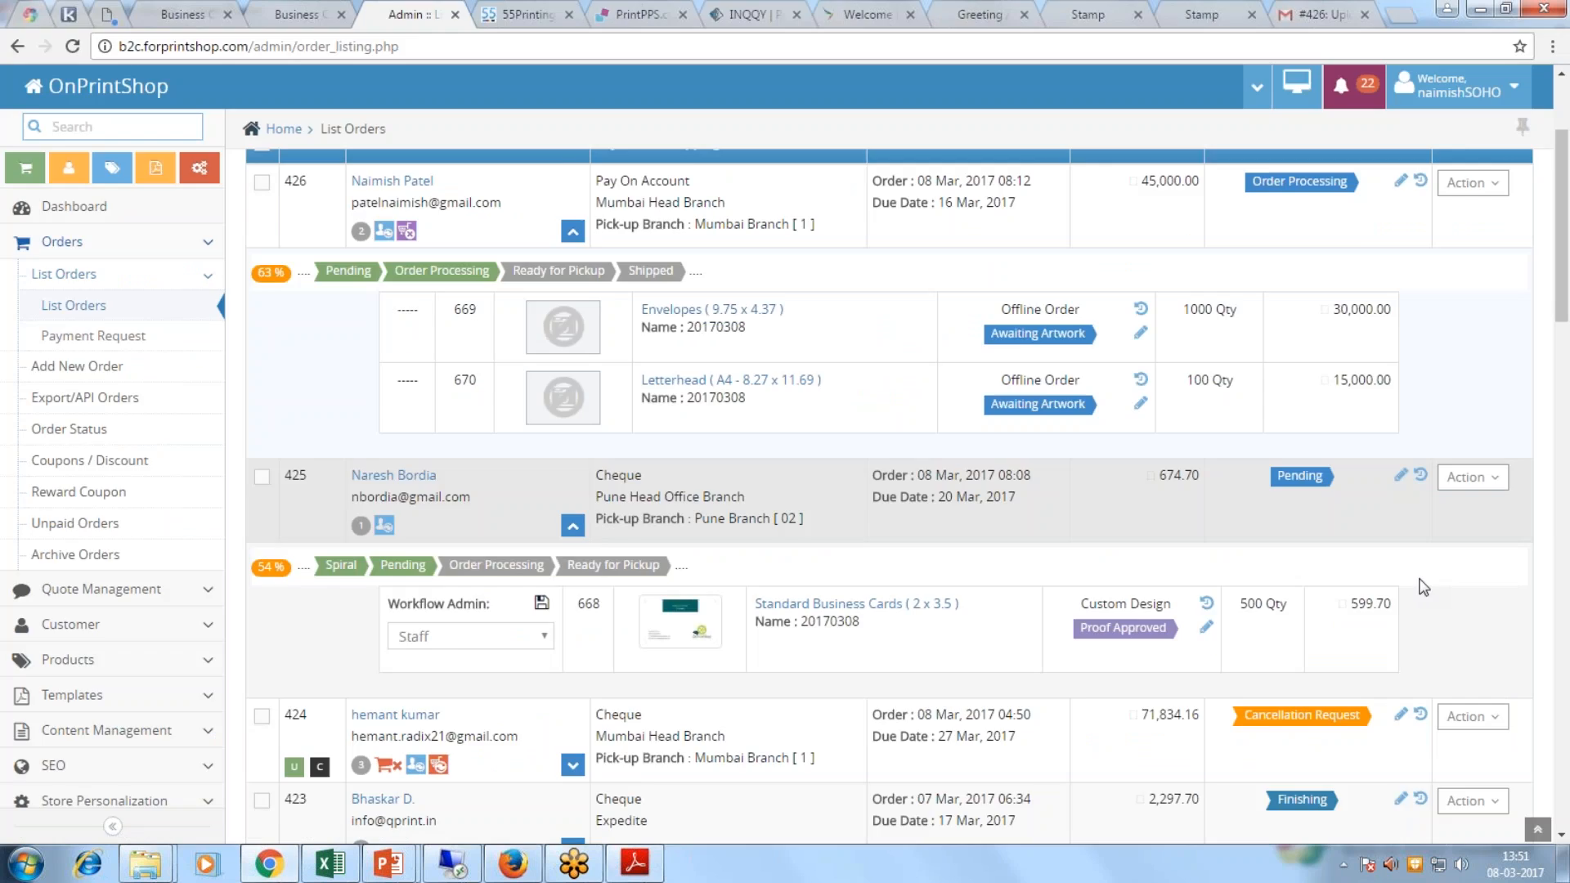
scroll(725, 564, down, 3)
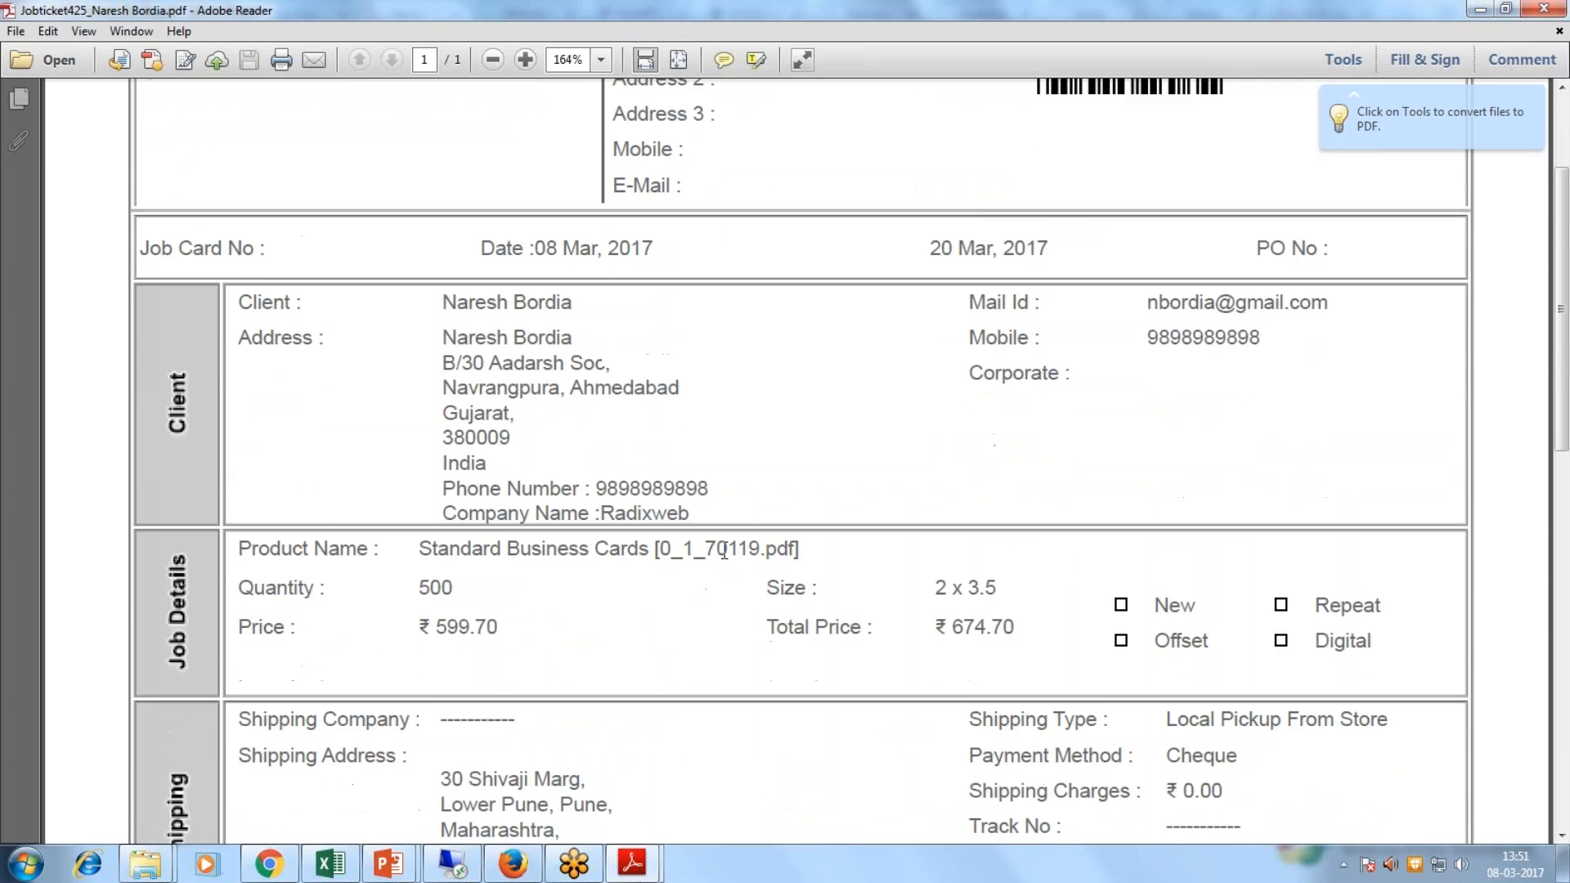
scroll(725, 552, down, 7)
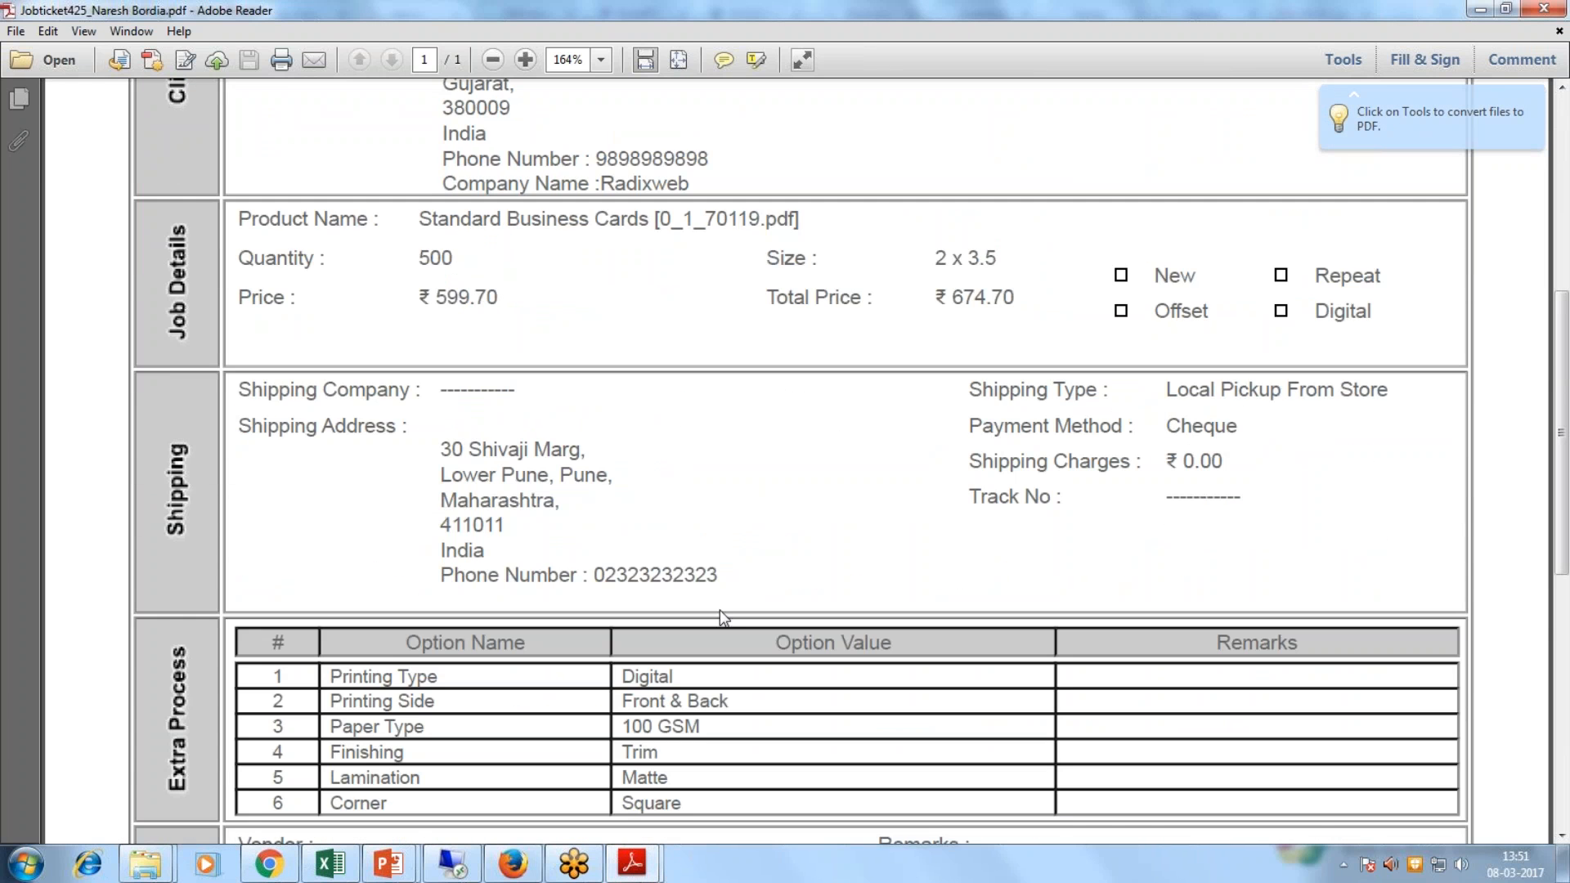
scroll(720, 613, down, 3)
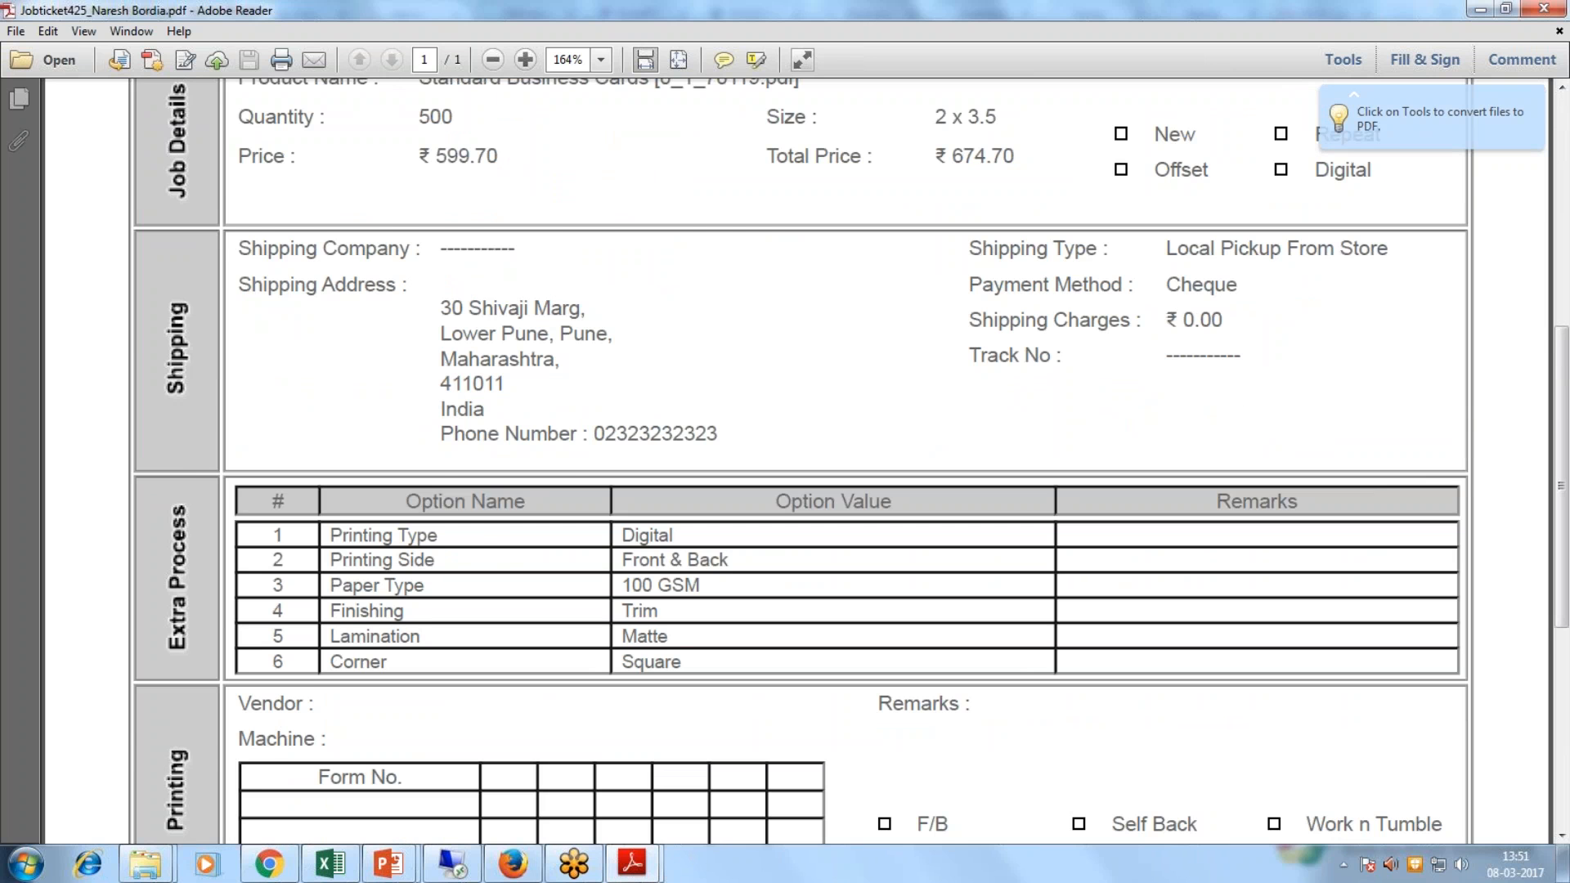
scroll(713, 573, up, 4)
scroll(1050, 464, down, 3)
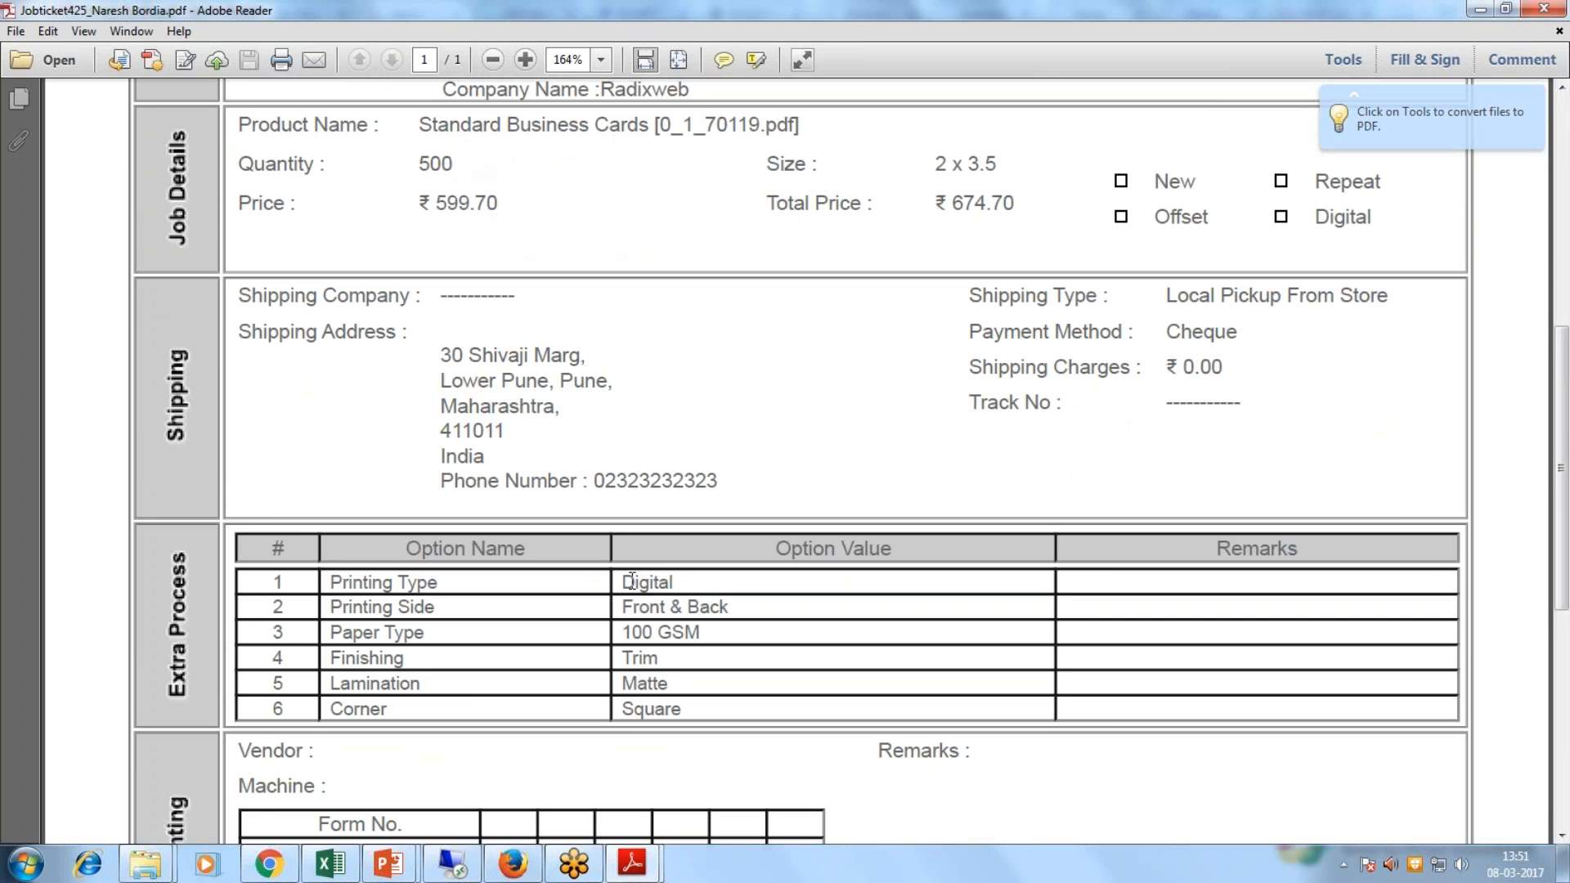
drag(635, 582, 696, 707)
click(705, 708)
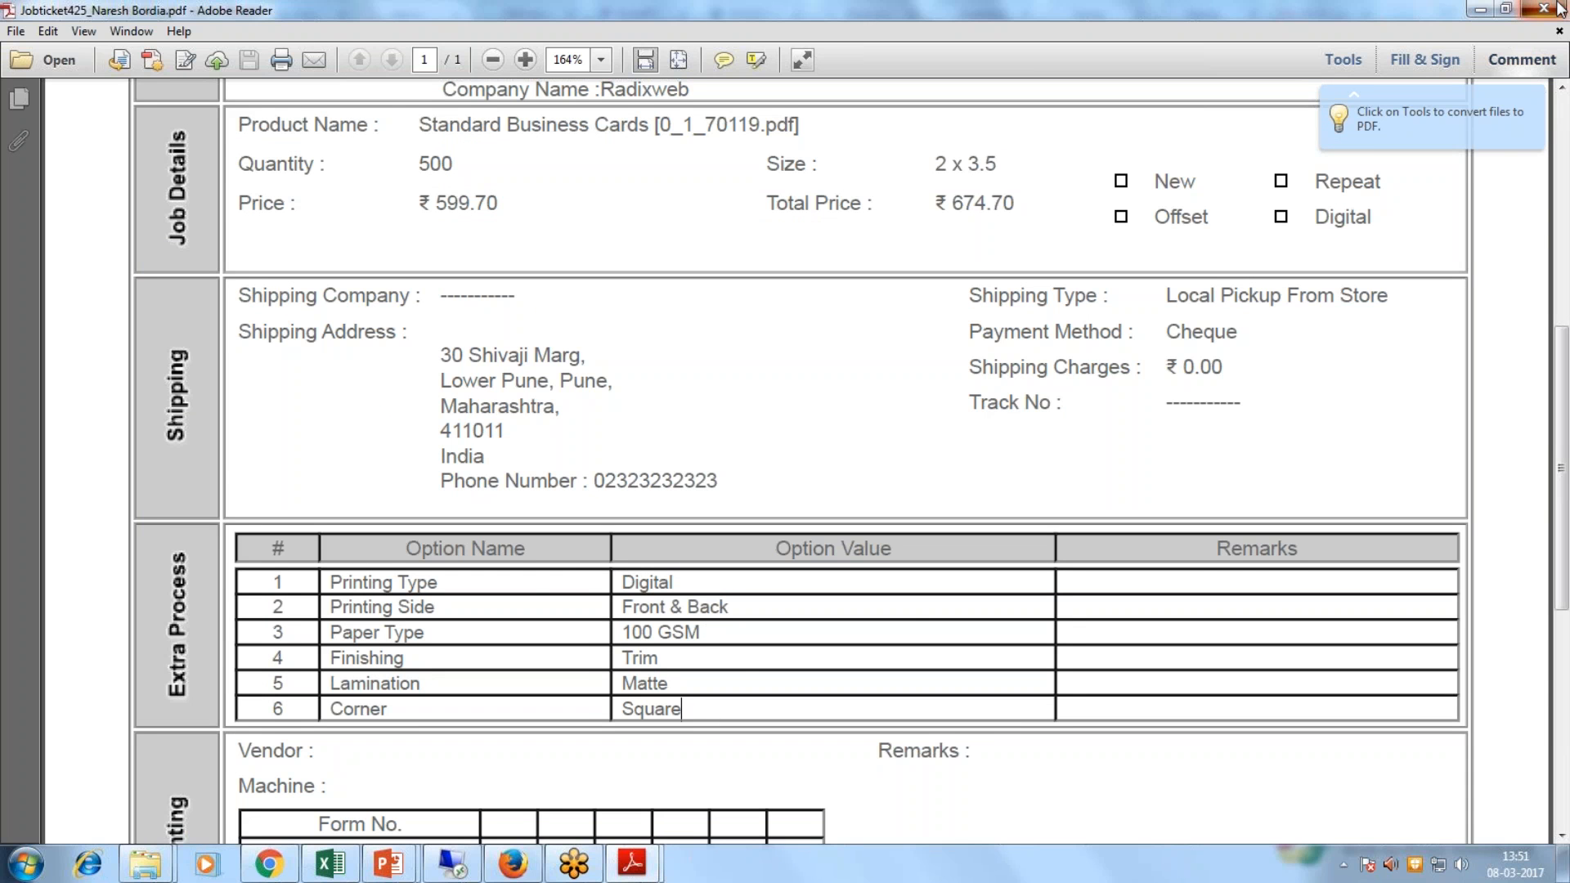
click(1476, 10)
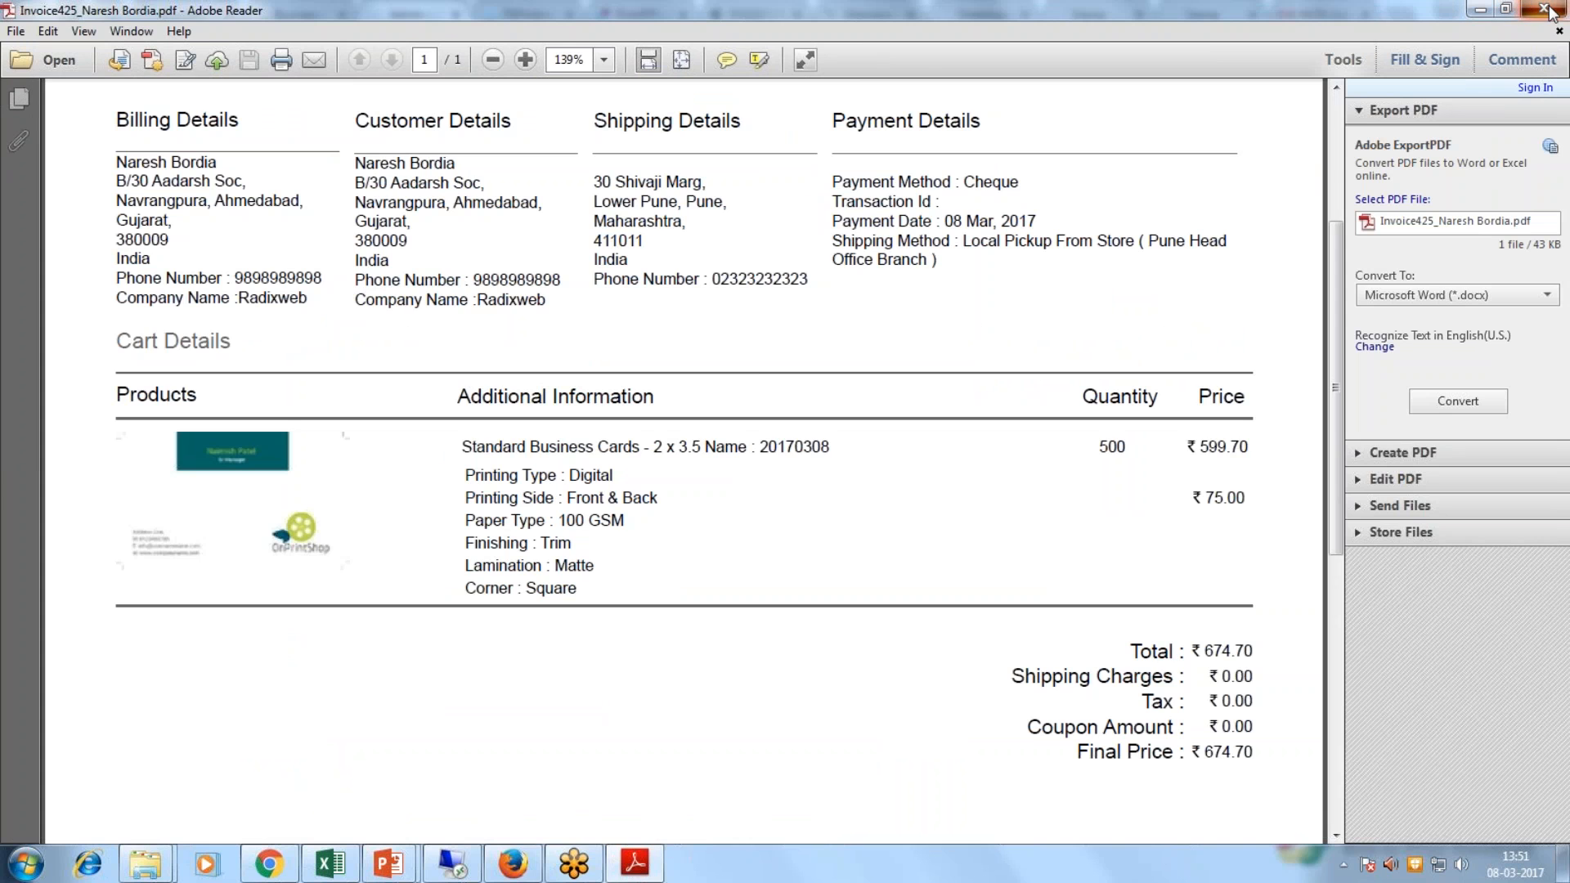
click(1478, 11)
Step: Download order 425's print files and show the MyOrders zip in its folder
click(1467, 477)
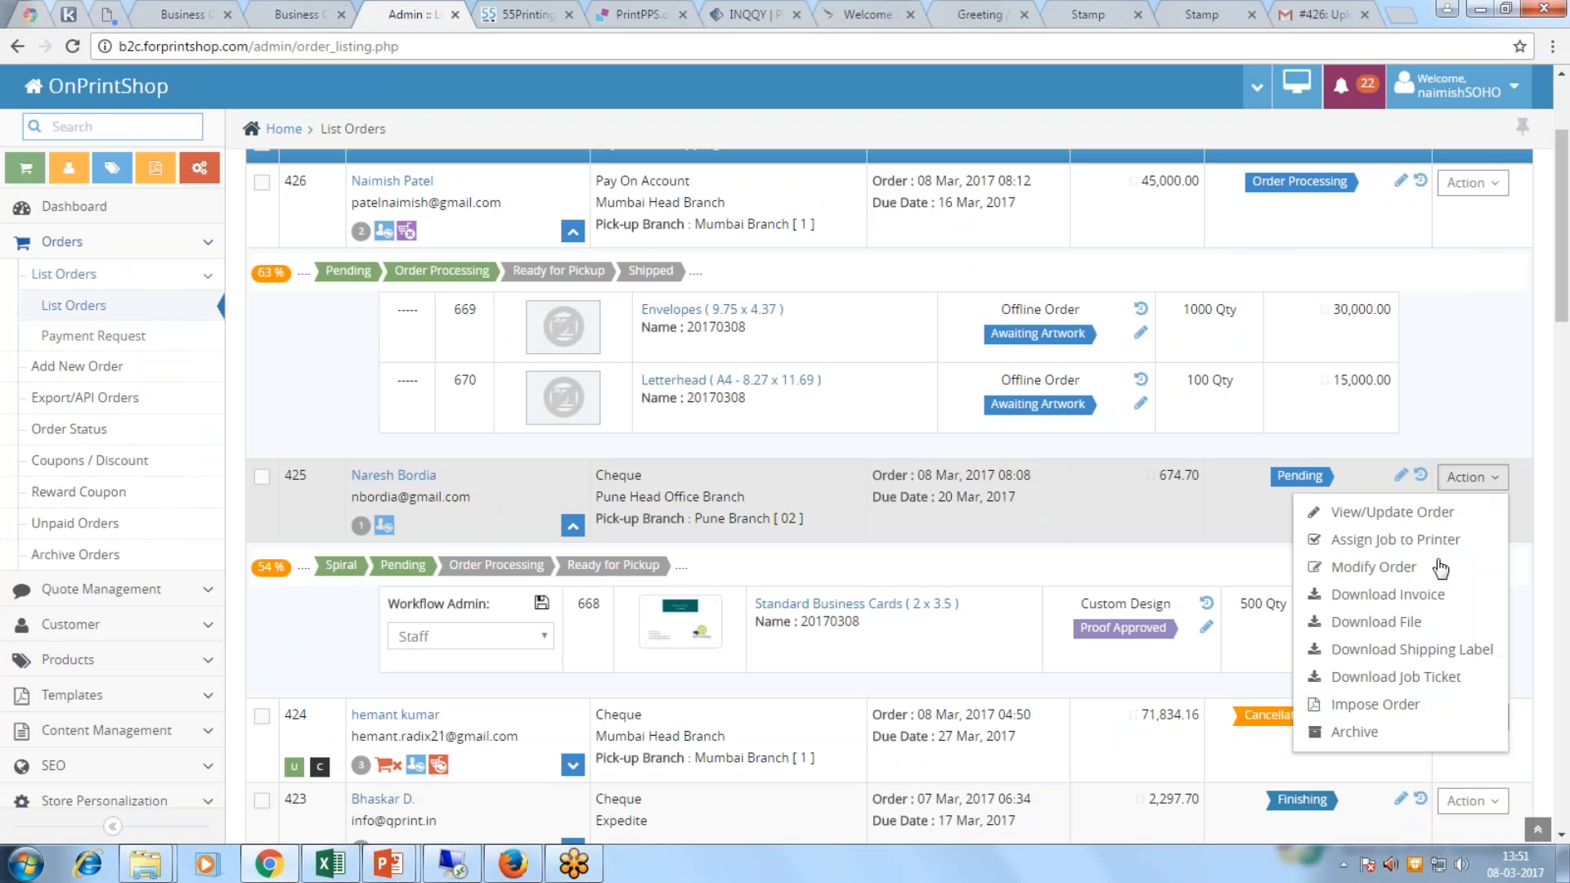
click(1400, 621)
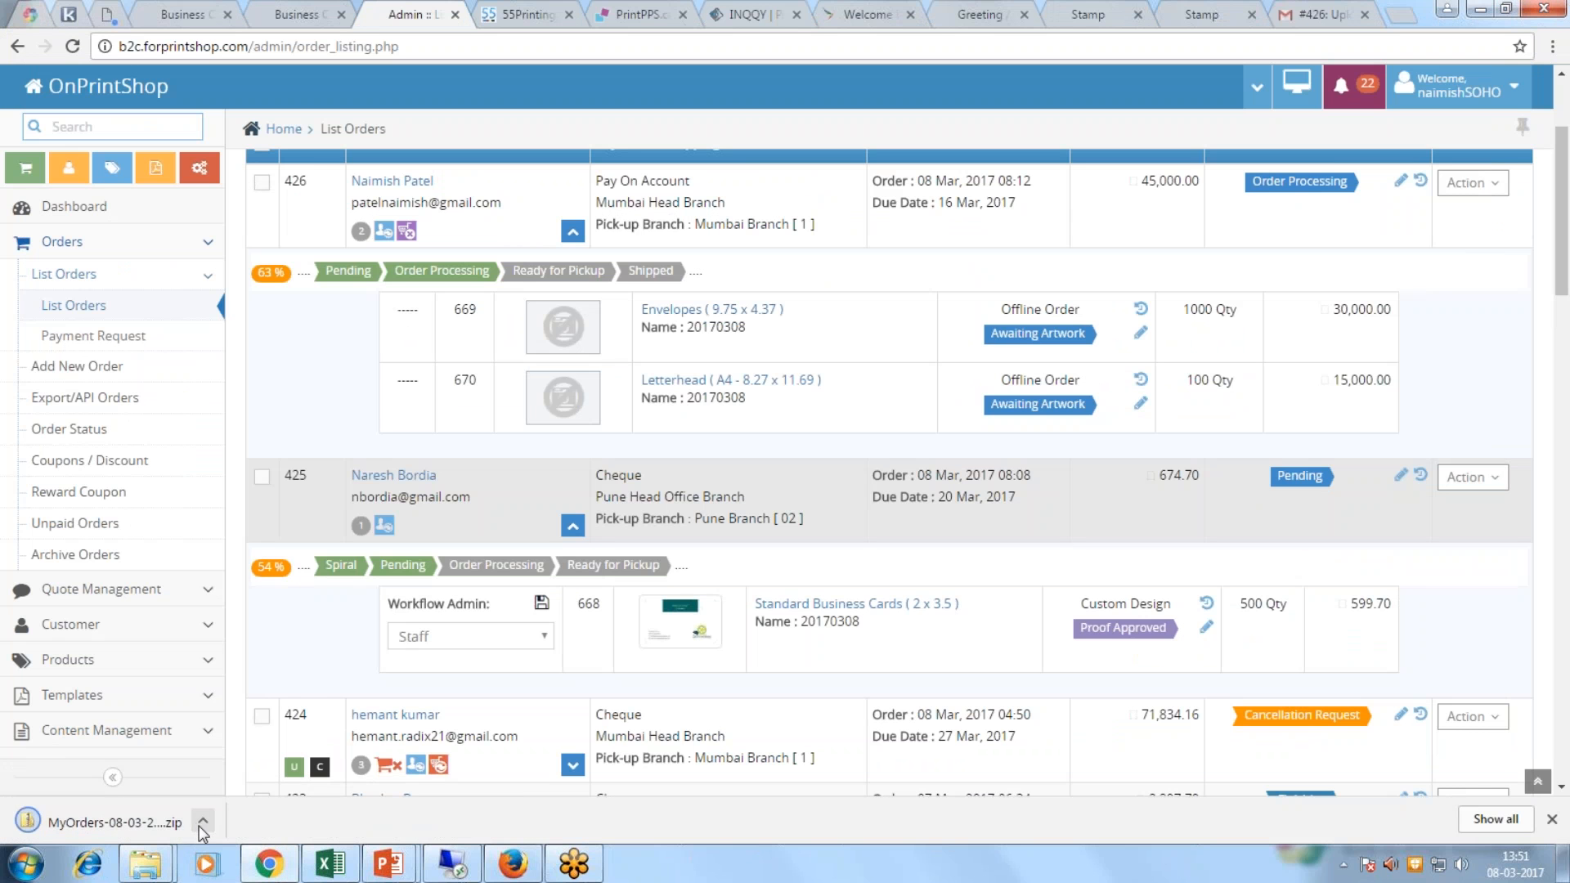
click(201, 821)
click(260, 756)
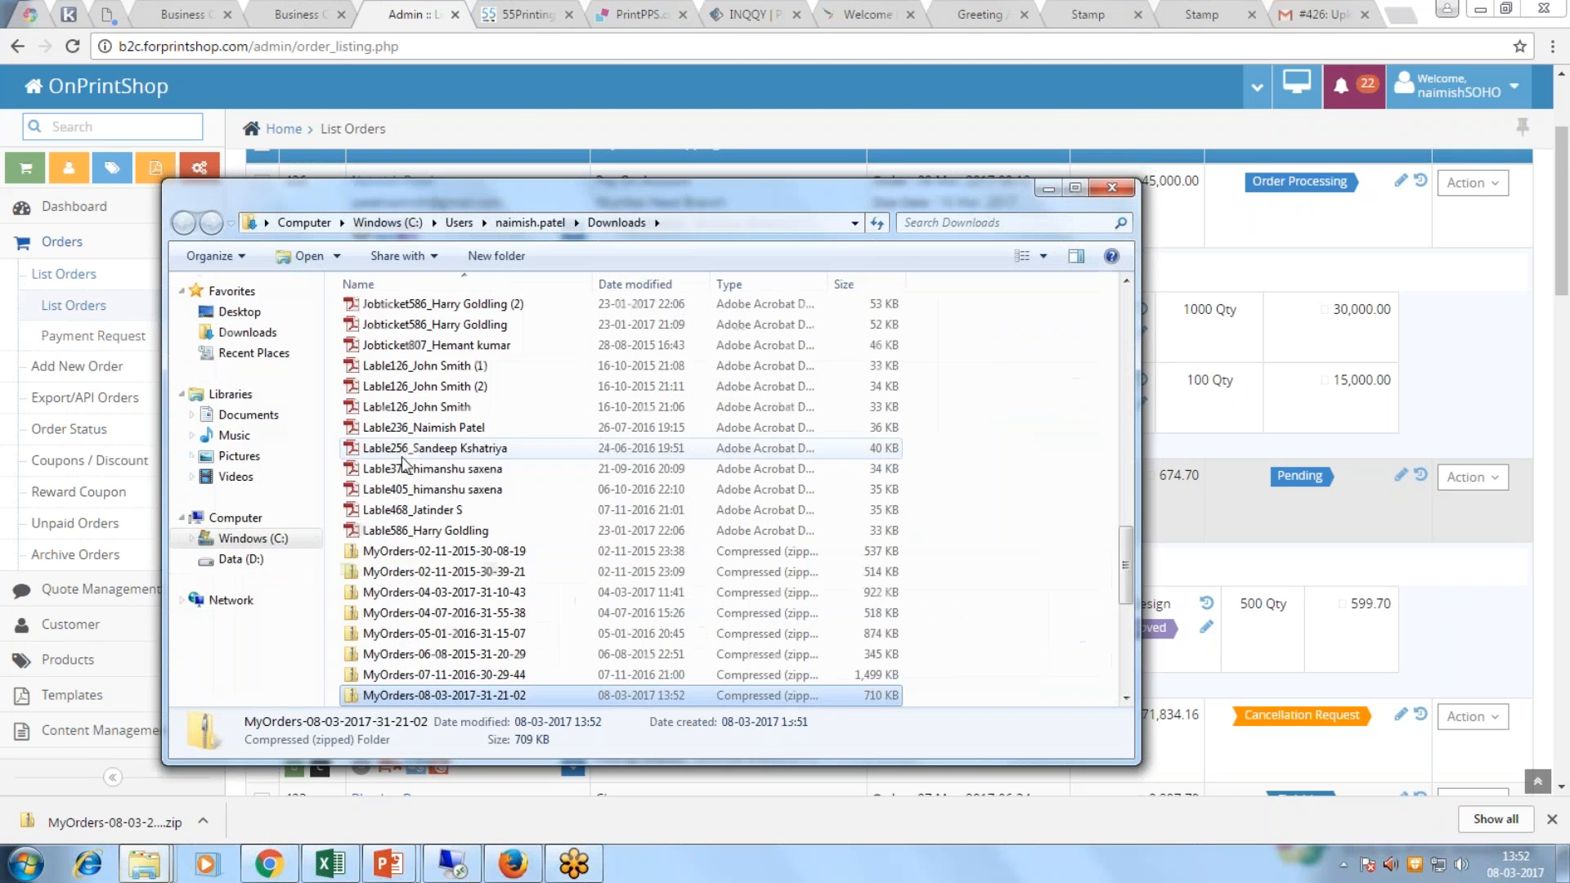
Step: Open the zip's AllOrders > OrderId-425 folder and select the 0_1_70119 PDF
double_click(427, 695)
double_click(388, 314)
double_click(412, 314)
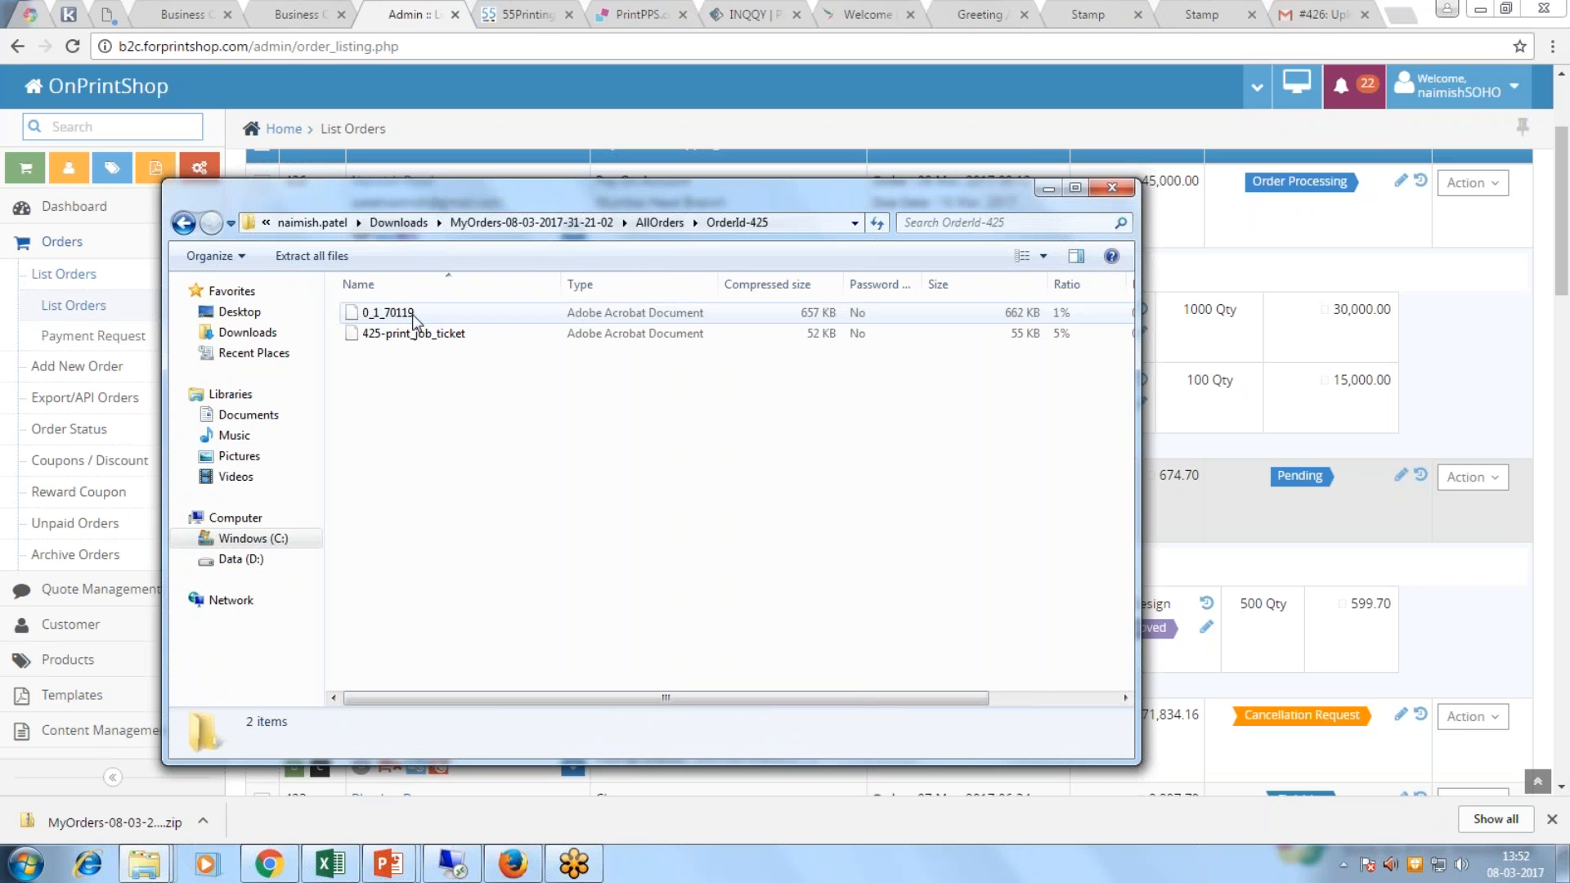
click(412, 314)
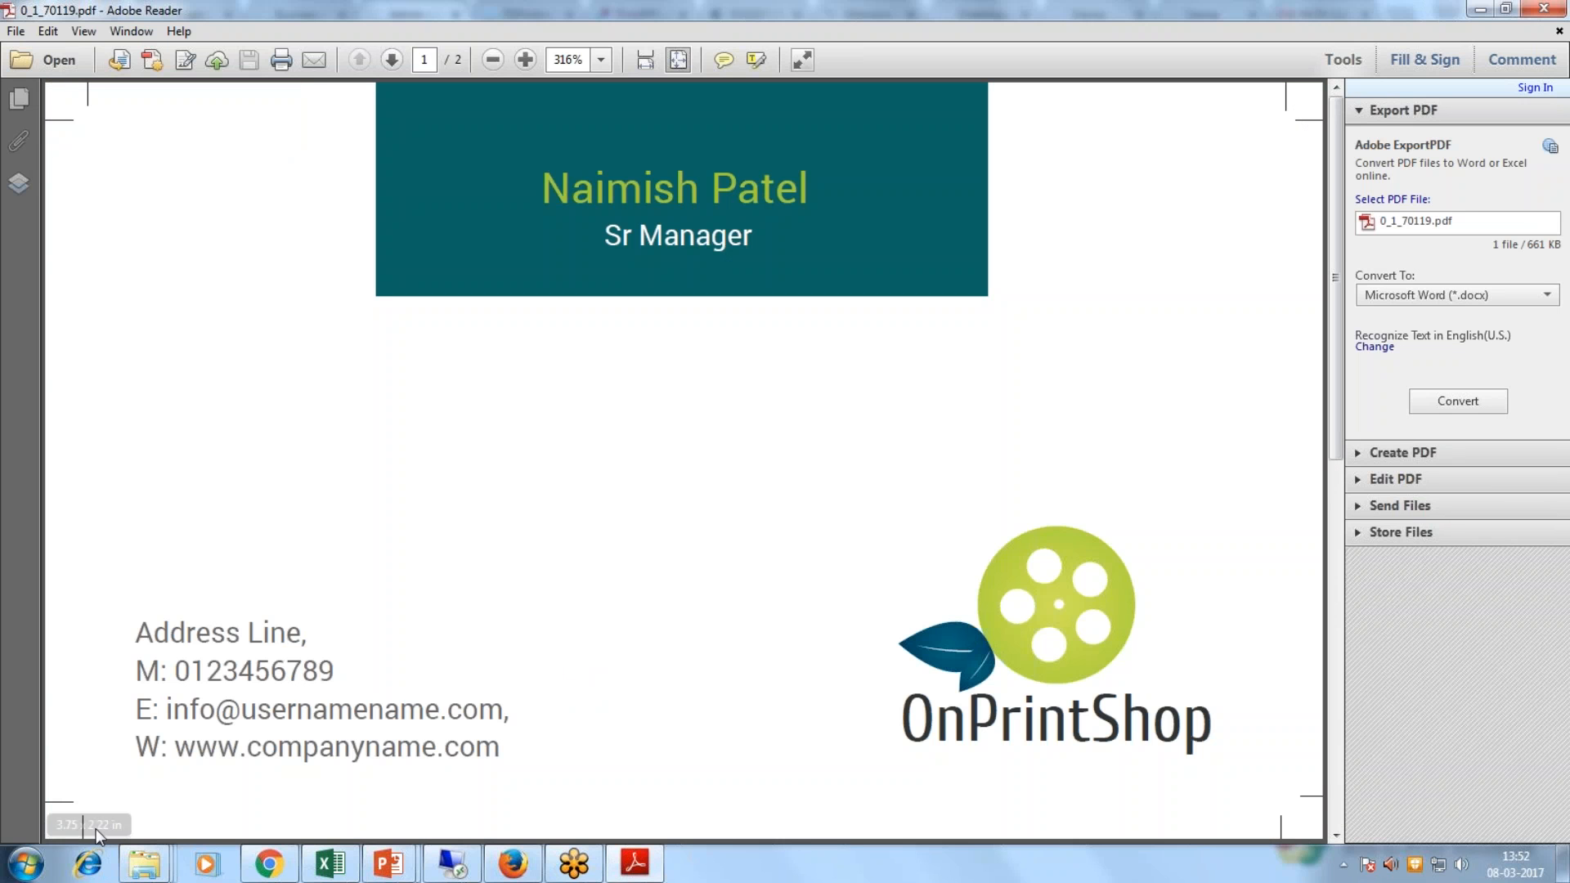
Step: Check the 0_1_70119 business card proof in Adobe Reader, then close it and the zip folder
click(16, 34)
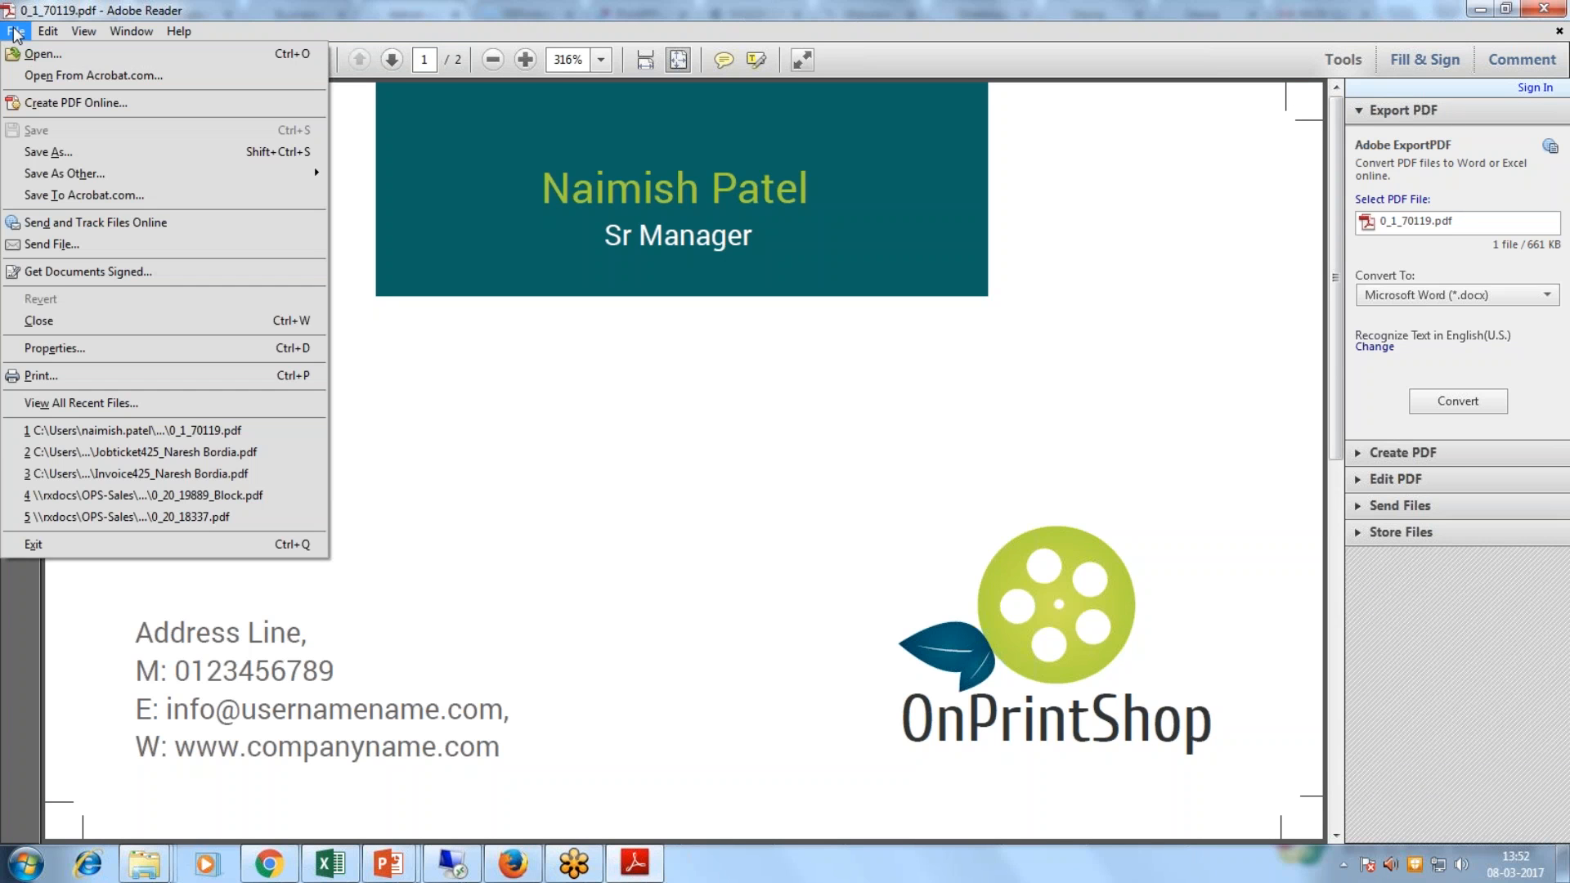
click(486, 515)
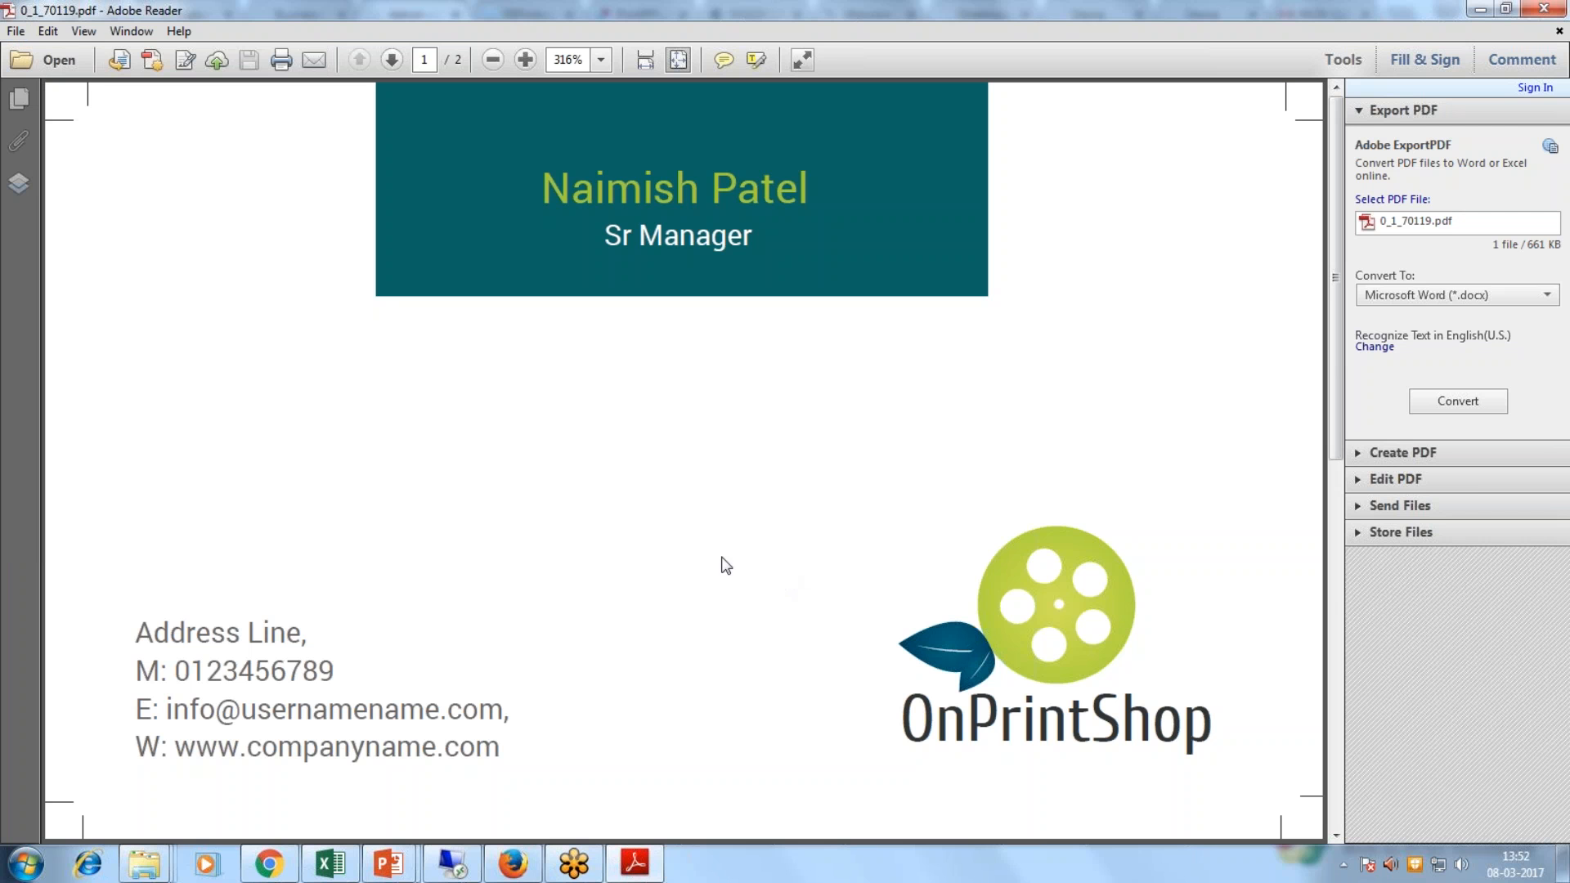
click(1543, 8)
click(1112, 190)
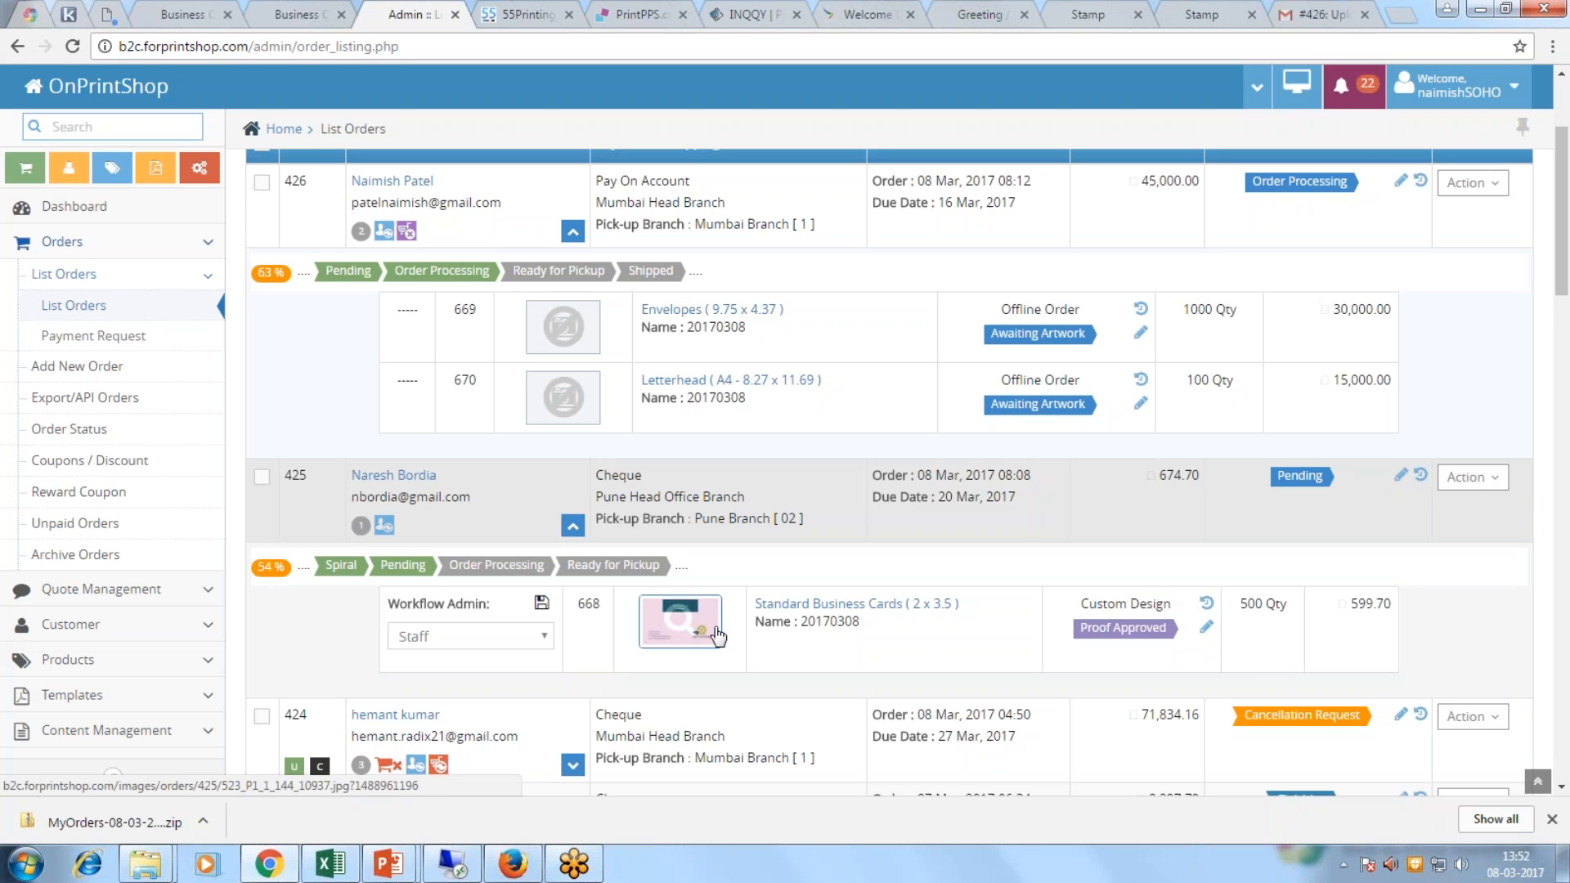
Step: Expand order 424's item details in the admin order list
scroll(683, 629, down, 1)
click(572, 666)
scroll(621, 644, down, 3)
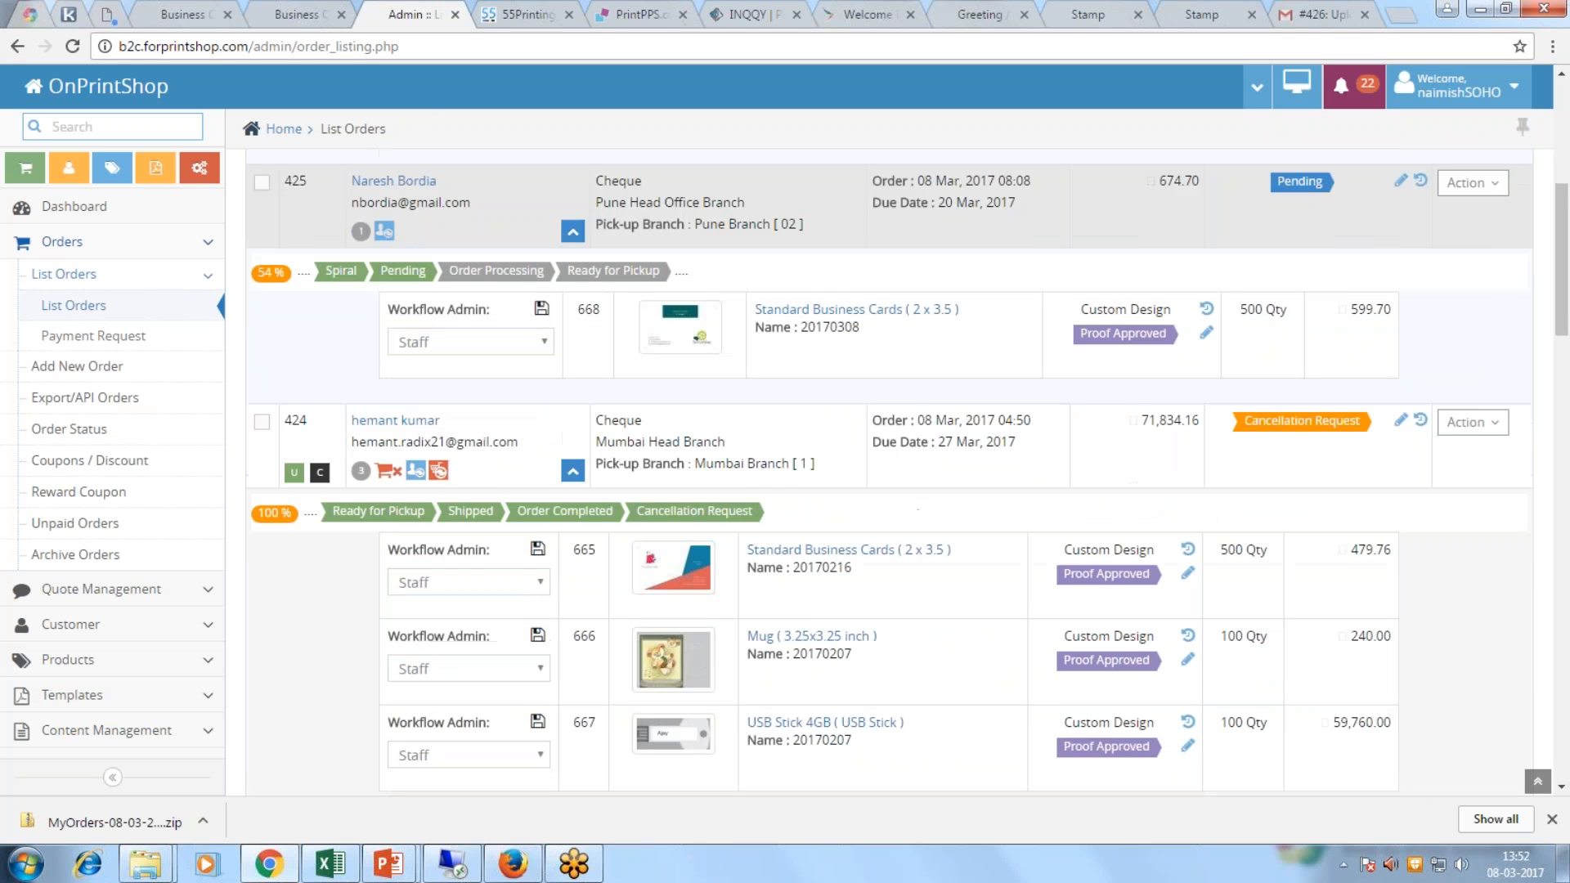
scroll(678, 474, up, 2)
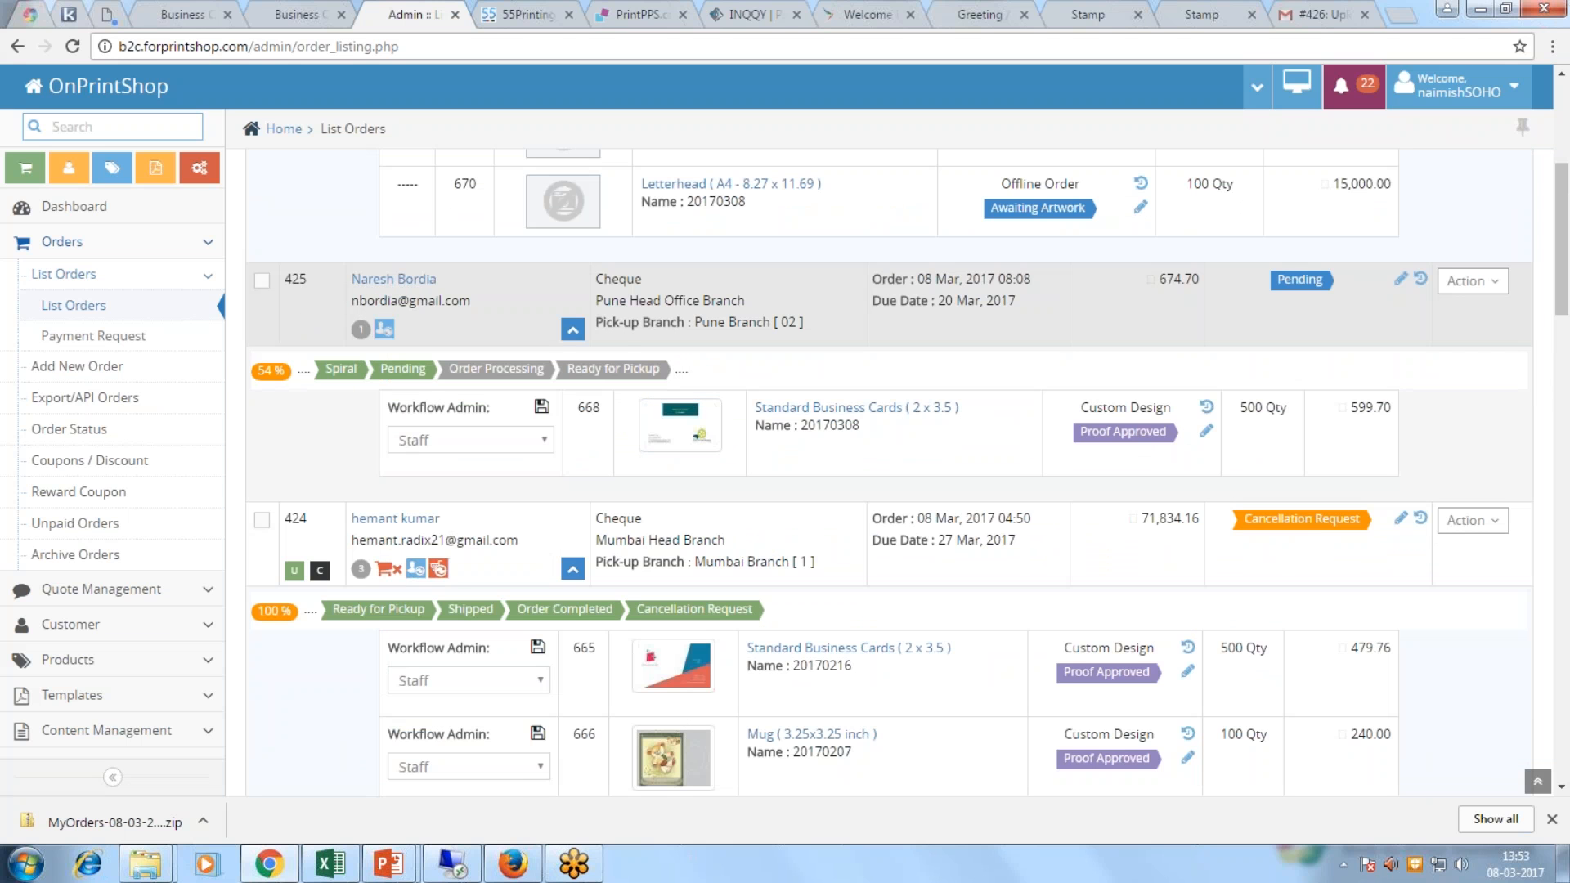
Step: Highlight order 425's pick-up branch and order date, then open its business cards update form
triple_click(640, 321)
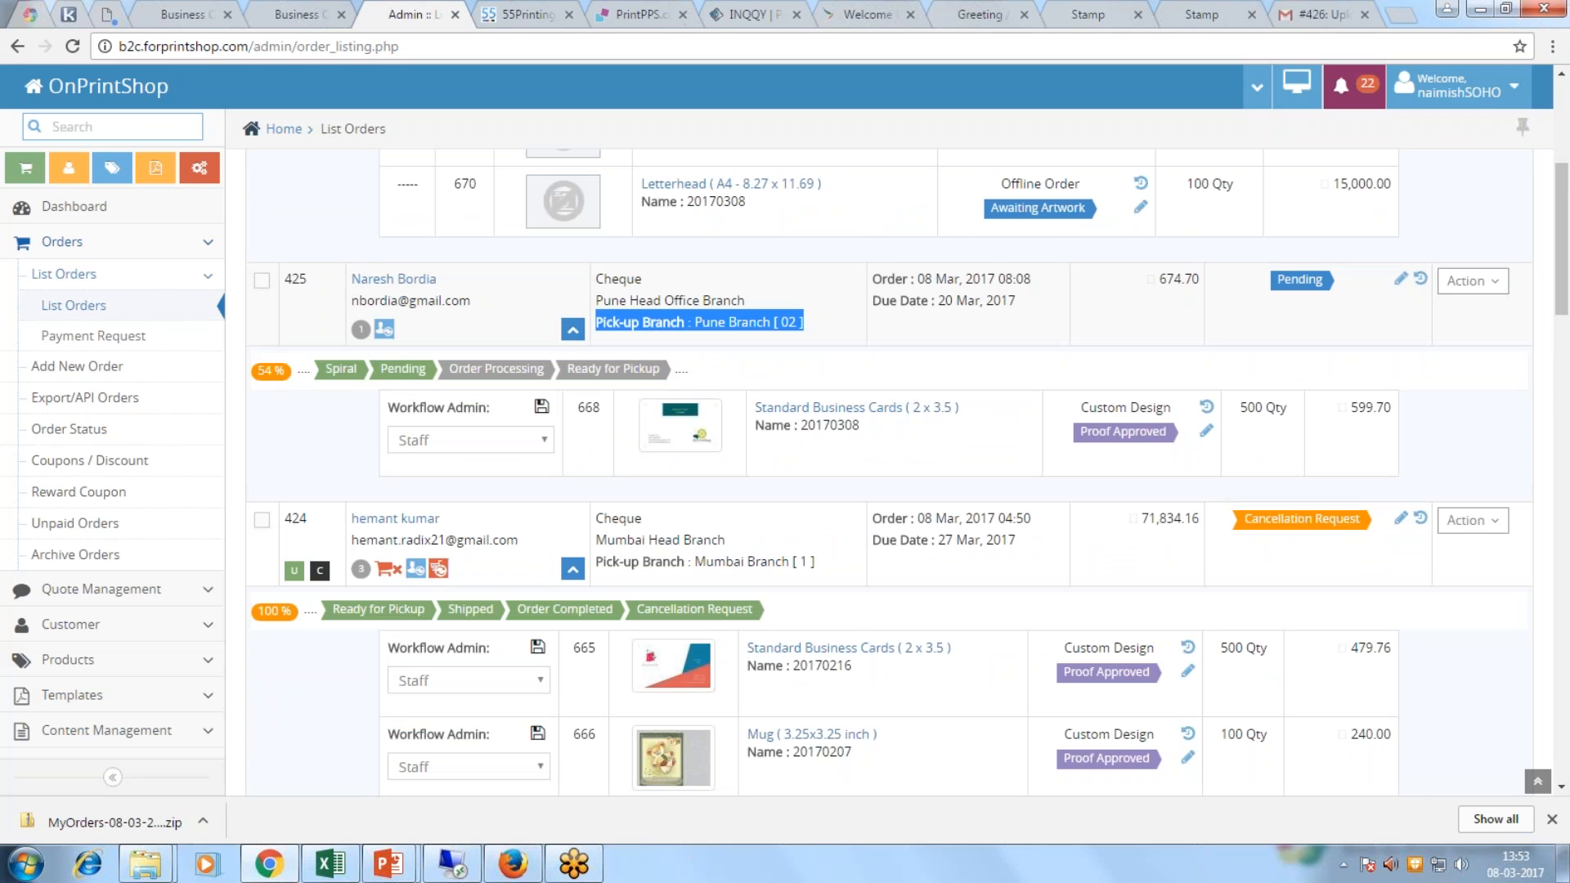
drag(916, 282, 1031, 280)
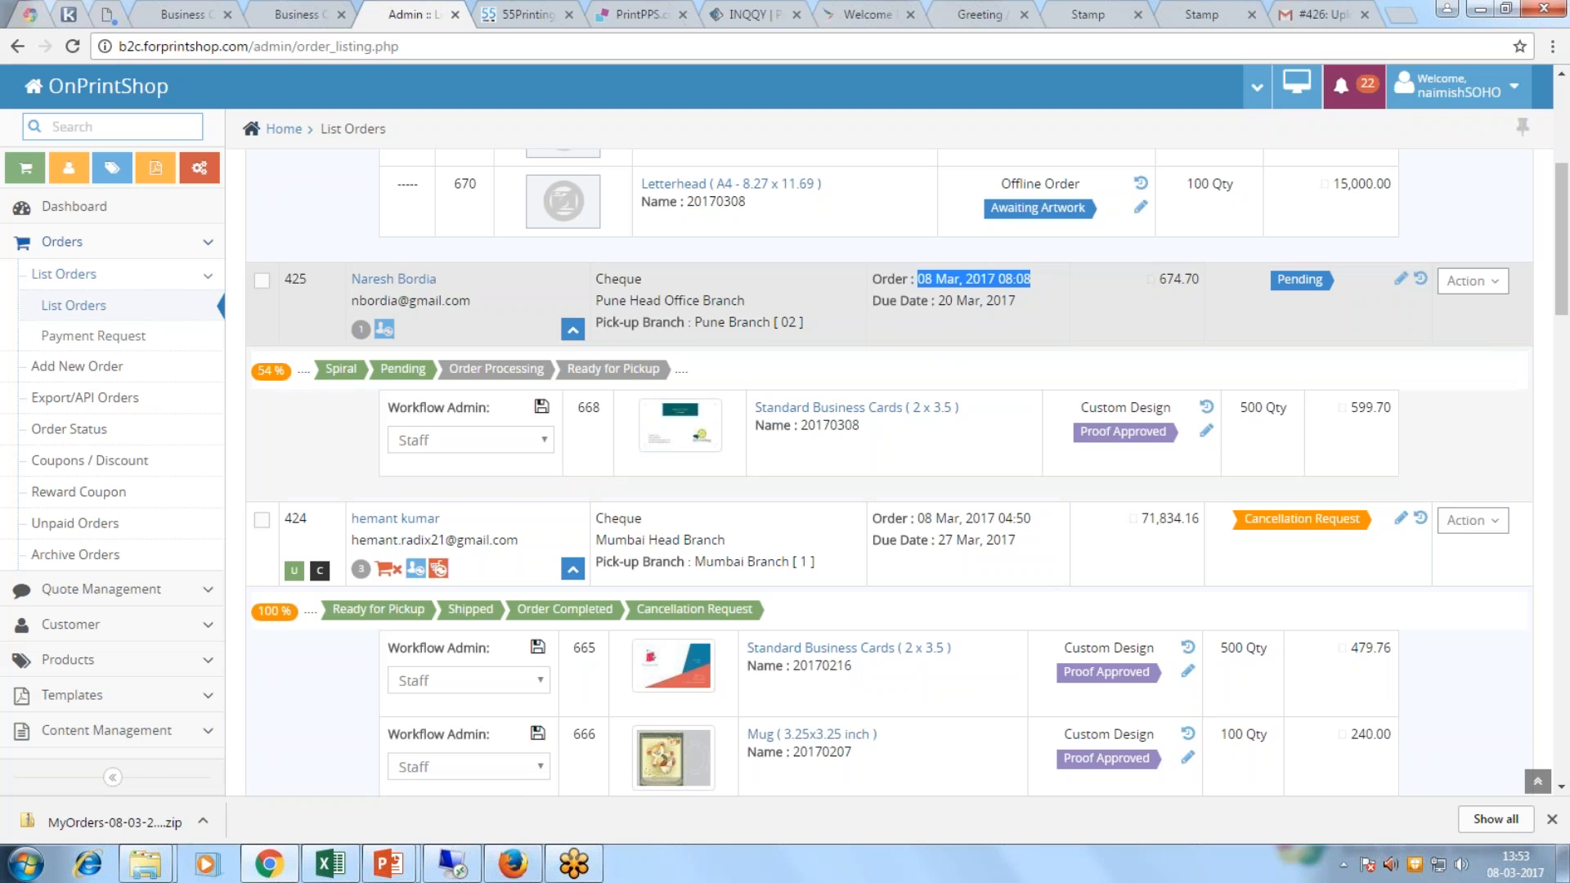
click(1207, 431)
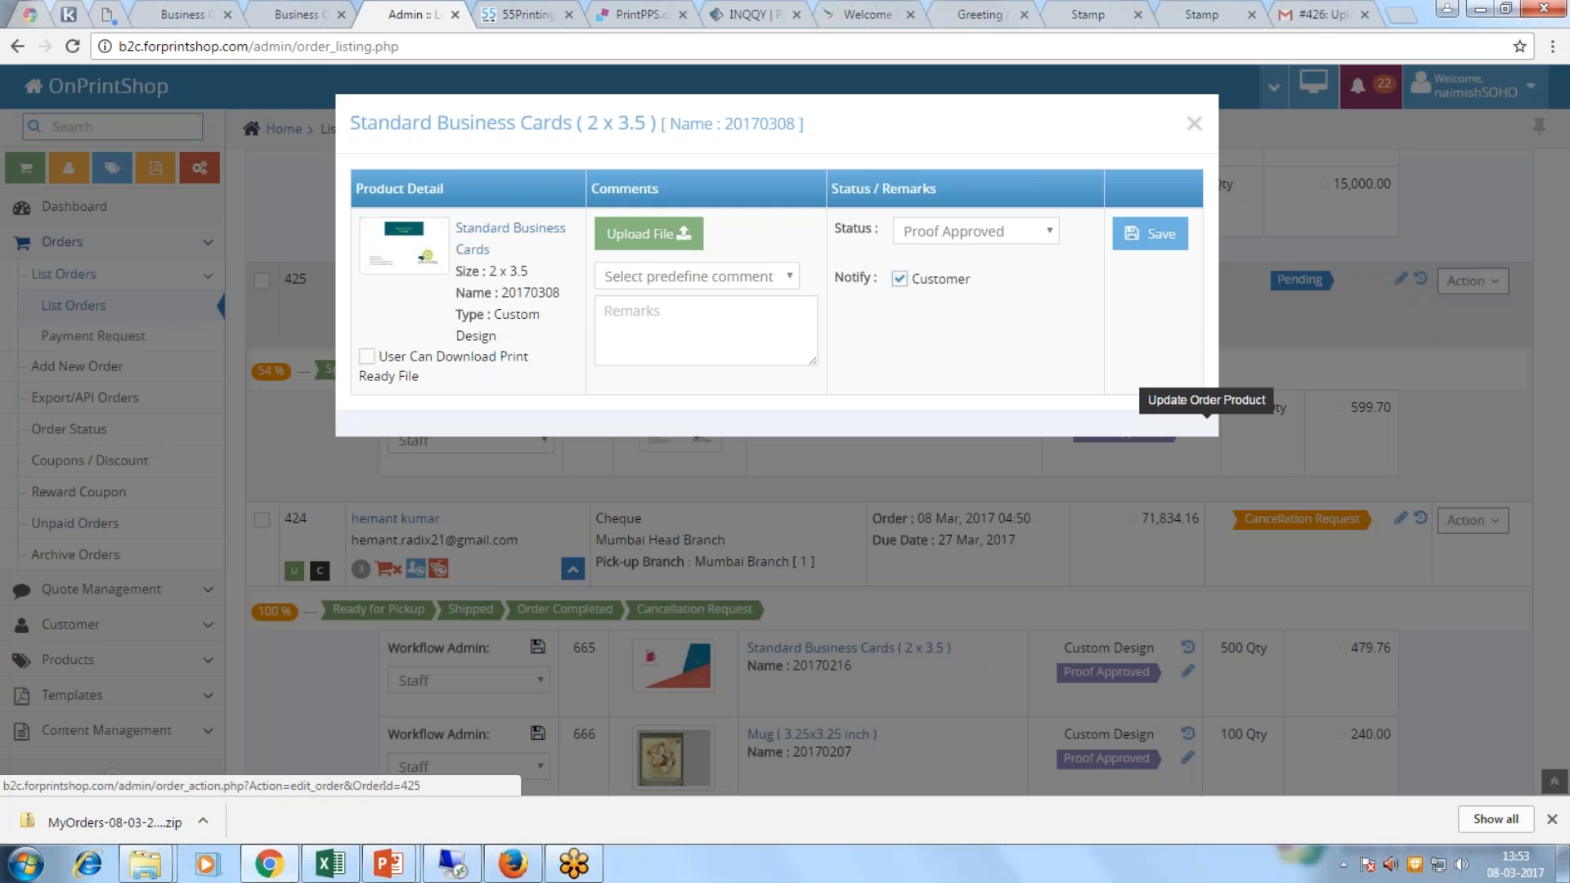
Step: Set the item to Awaiting Proof Approval with a remark that the misspelled file was revised
click(1032, 240)
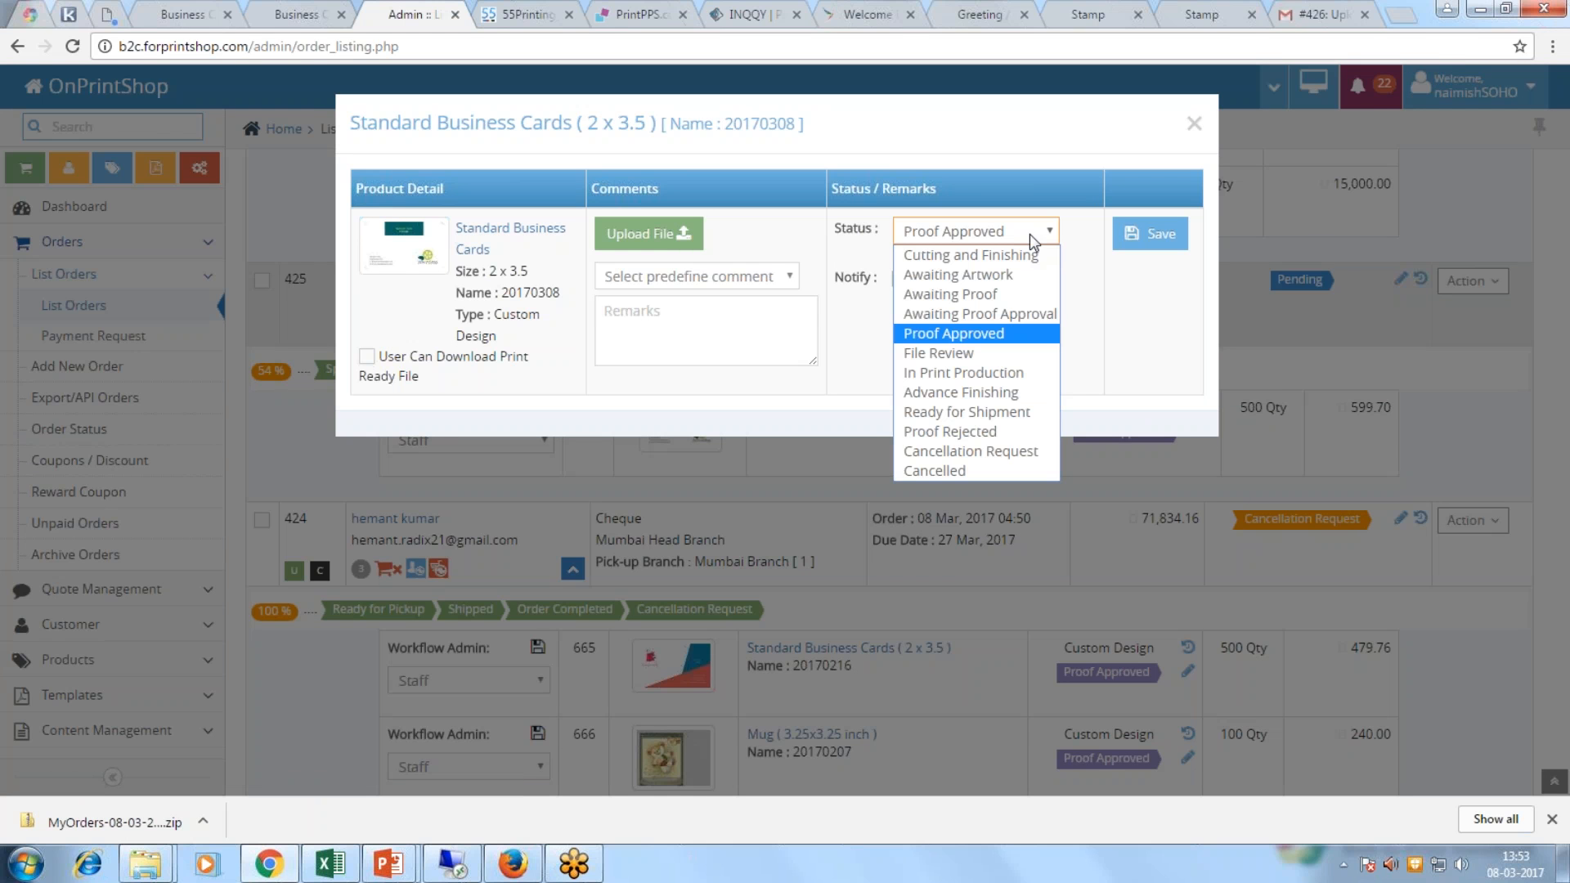
click(989, 313)
click(775, 318)
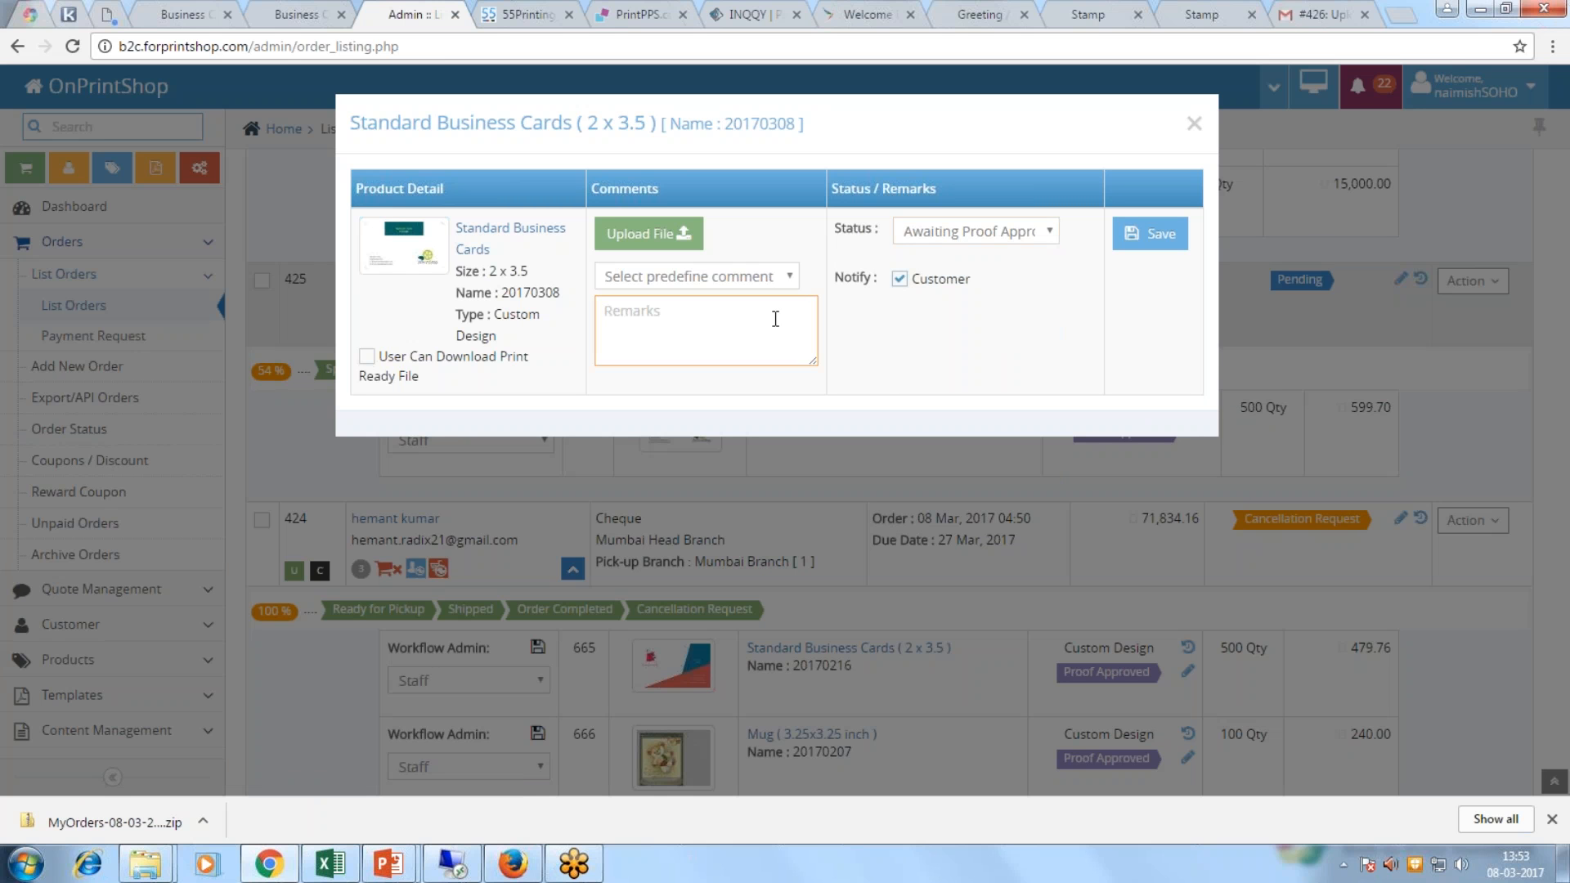
text(We received your file but it has spellling error.. our team have revised )
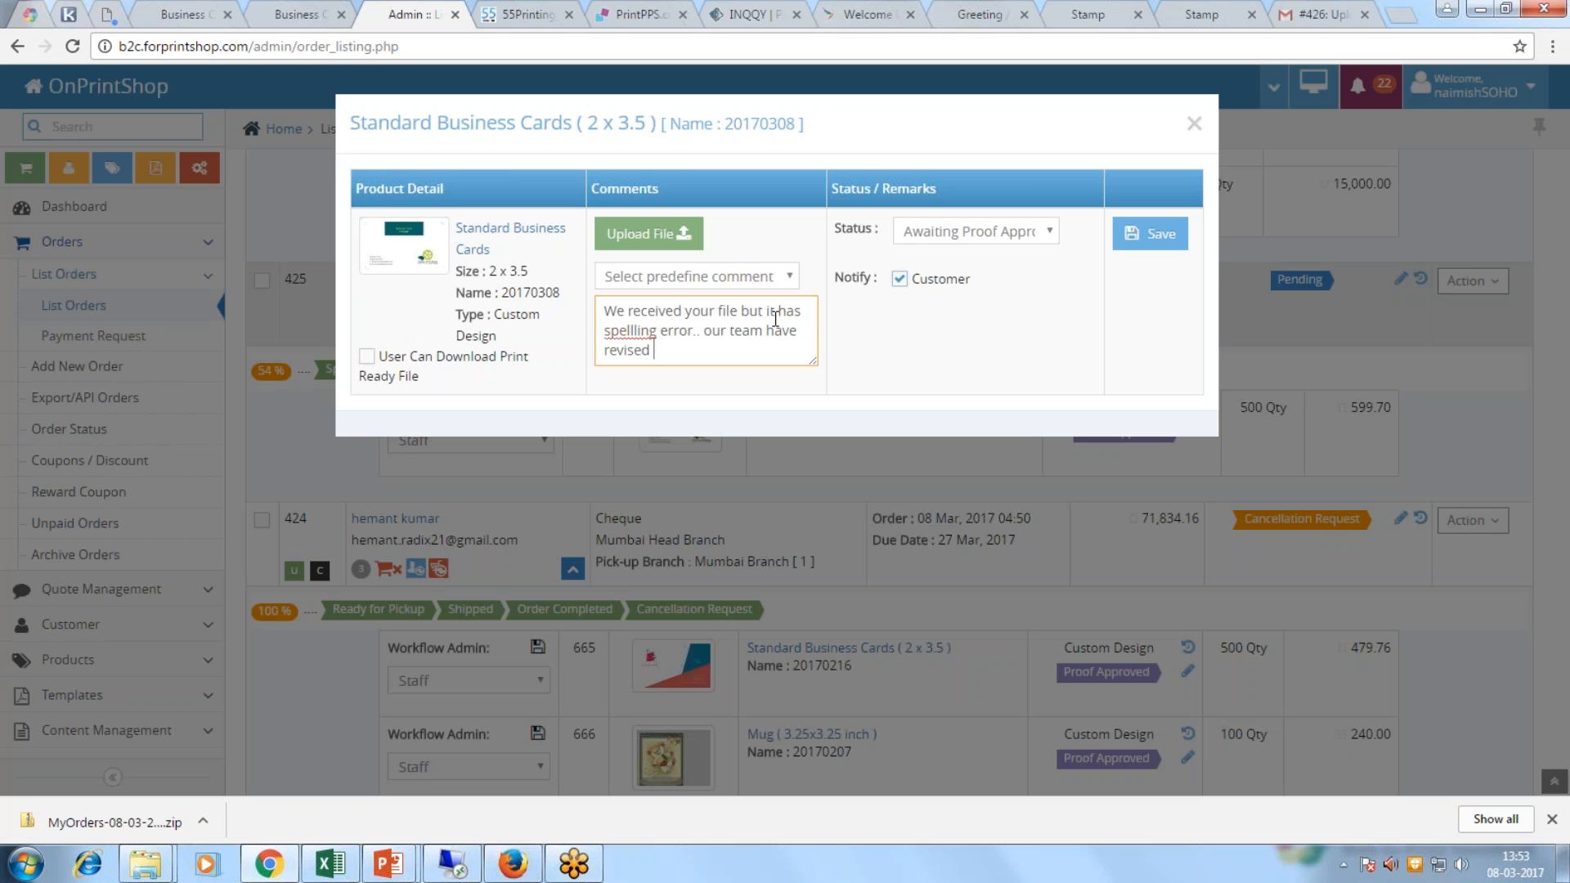
text(it kindly check & approve)
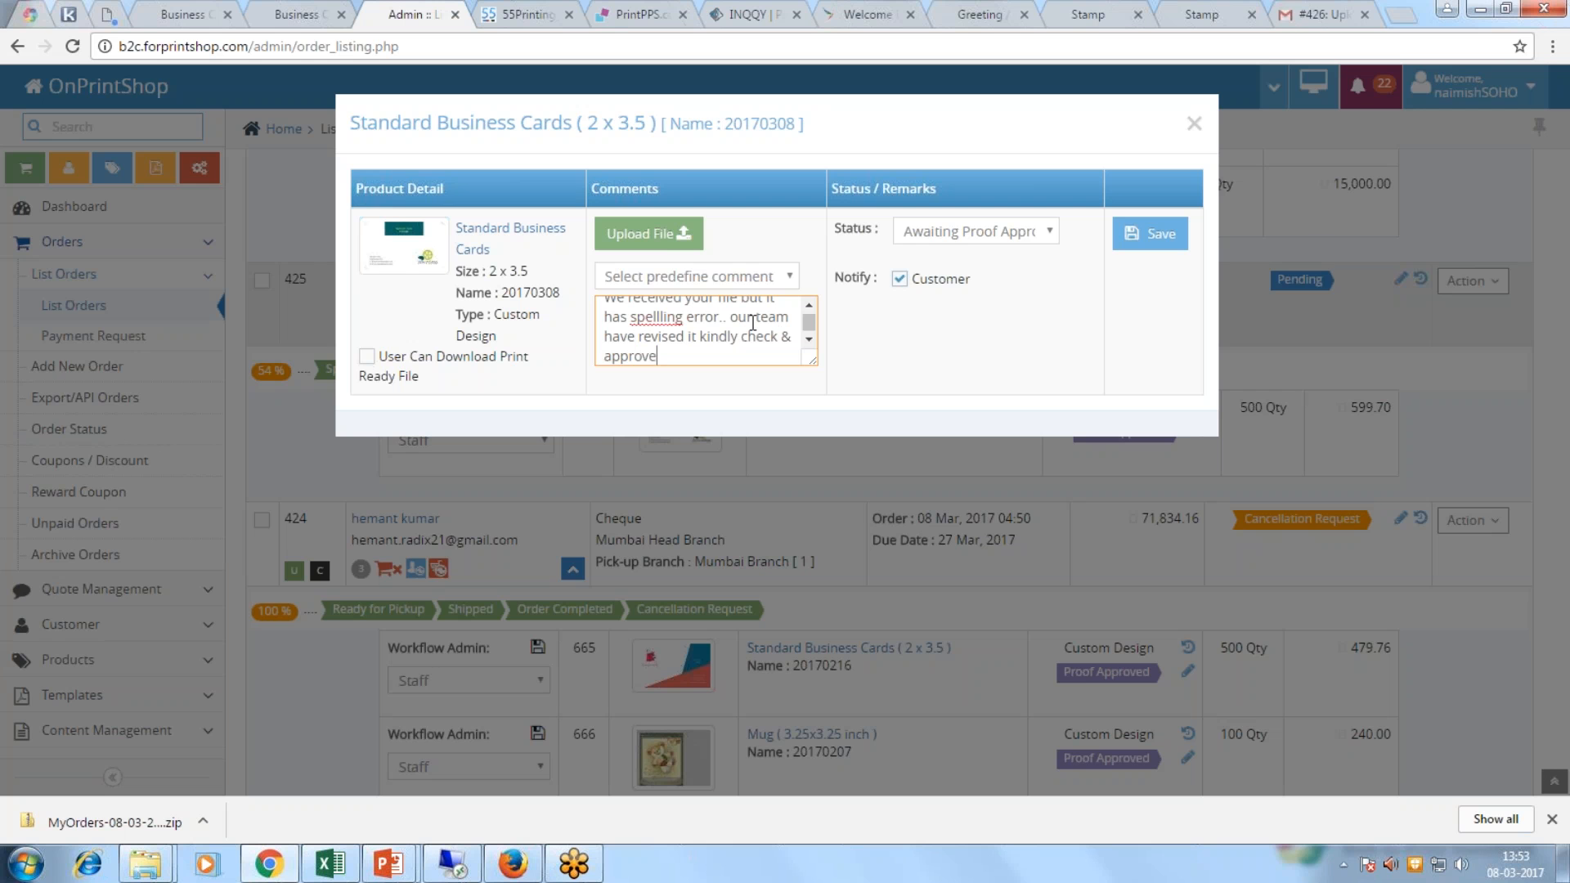
click(1153, 234)
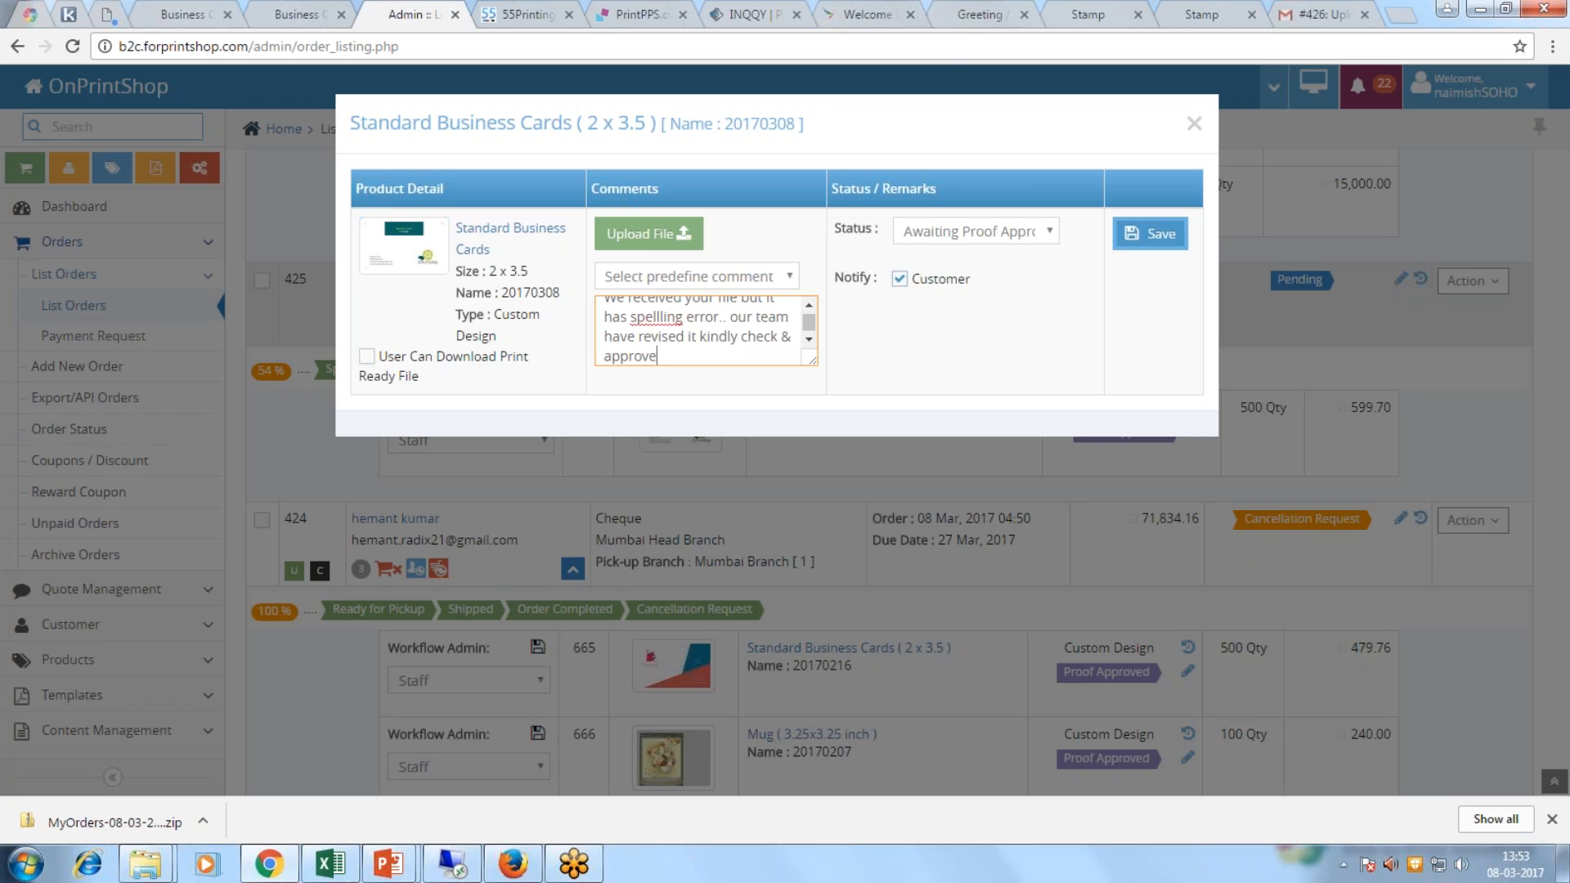
Step: Start attaching the revised artwork file, then cancel the file picker
click(654, 241)
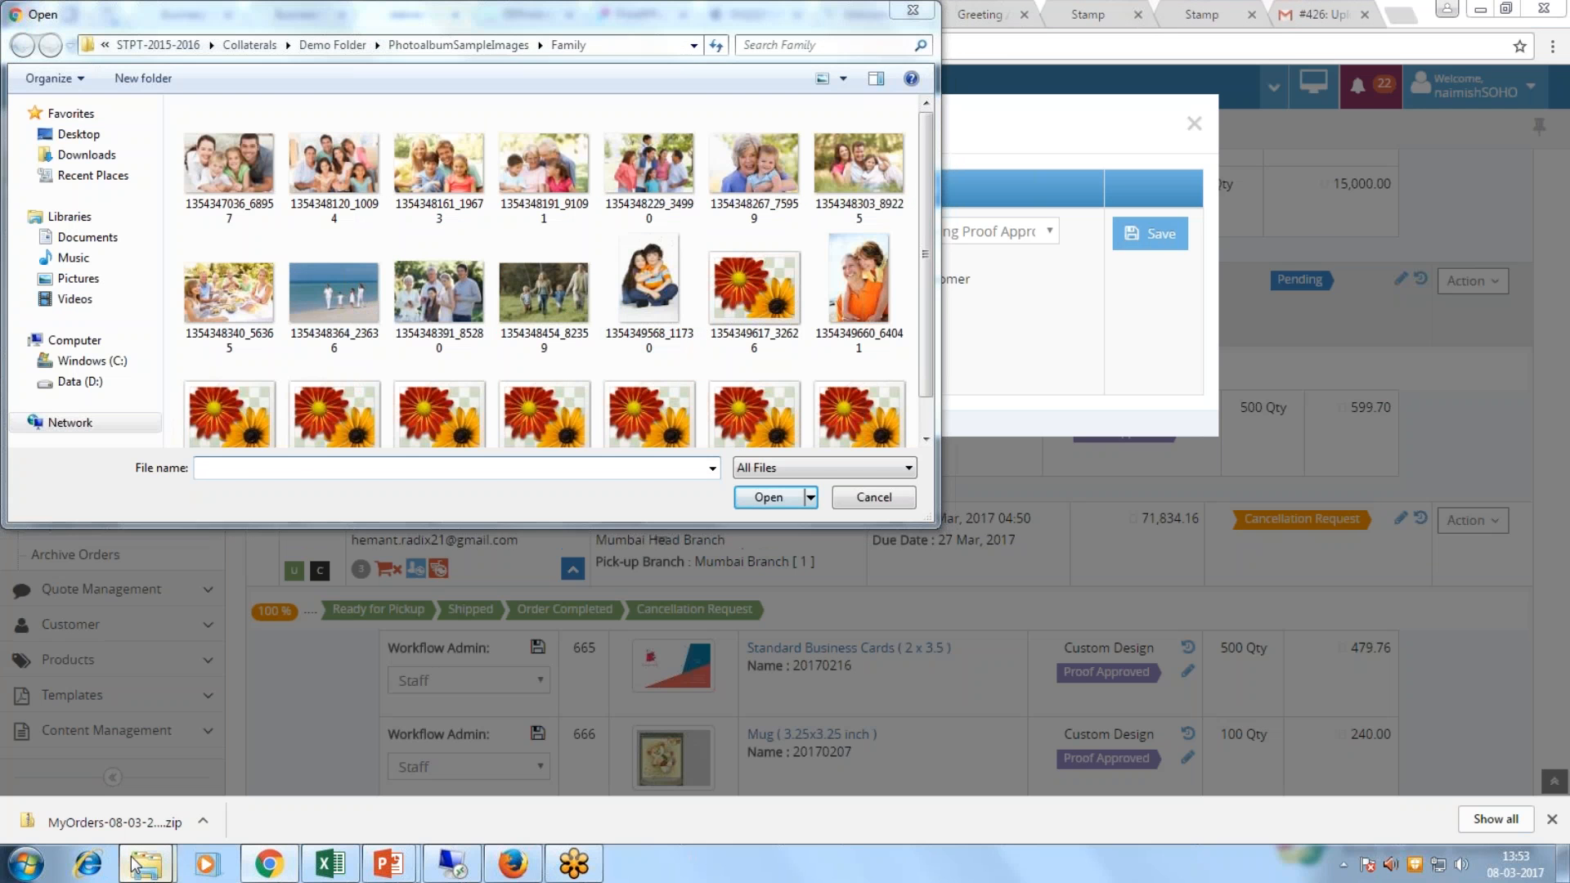
mouse_move(145, 863)
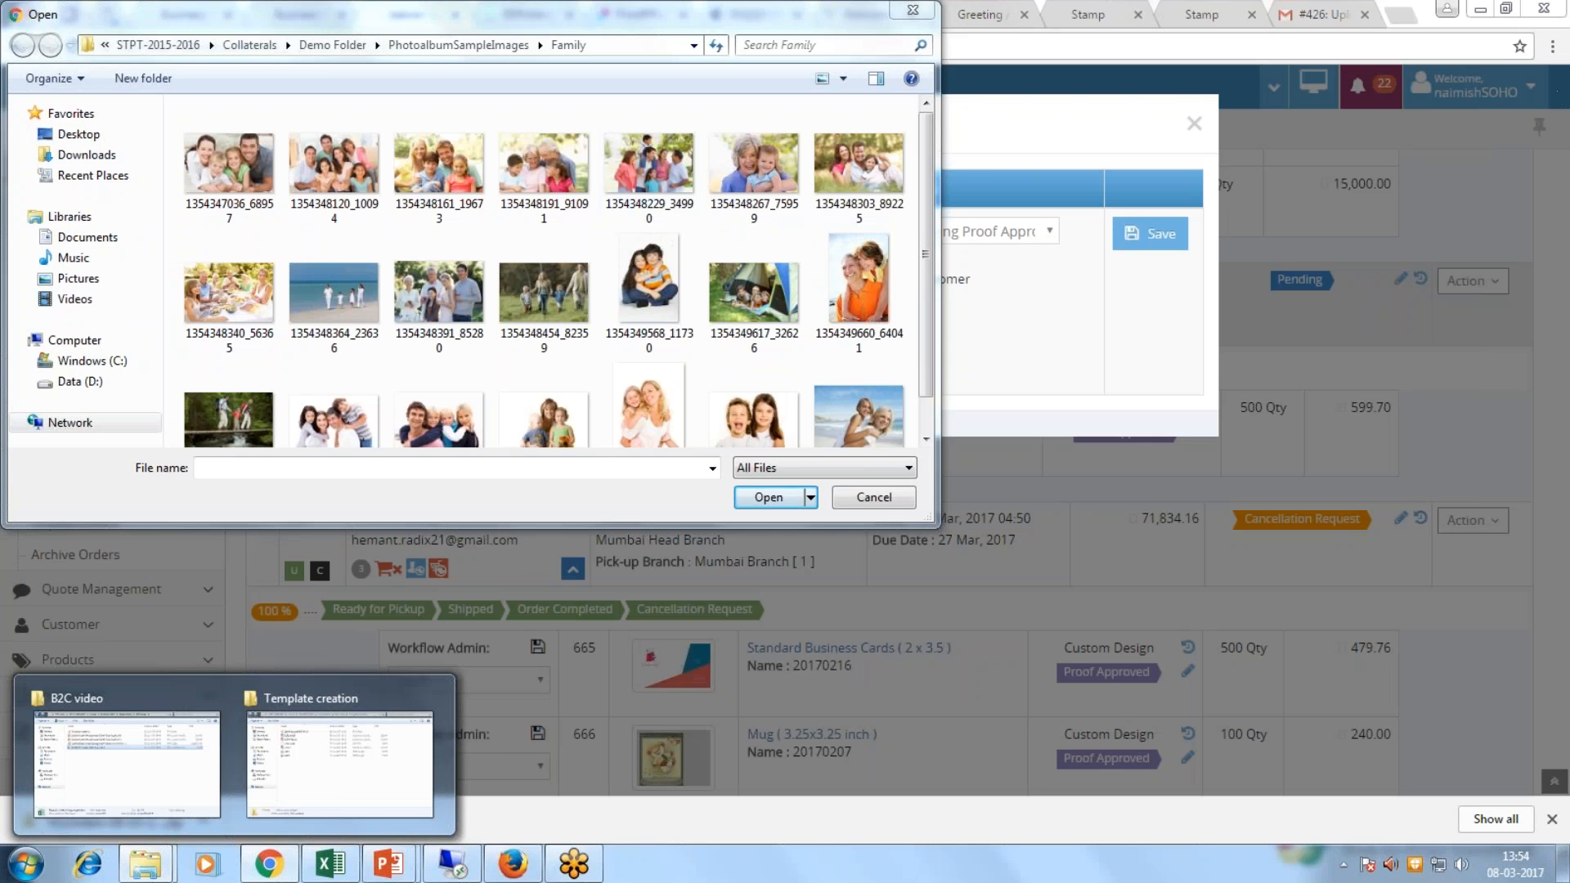
click(912, 9)
Step: Locate the MyOrders zip from the browser's downloads and extract it into Downloads
click(1552, 46)
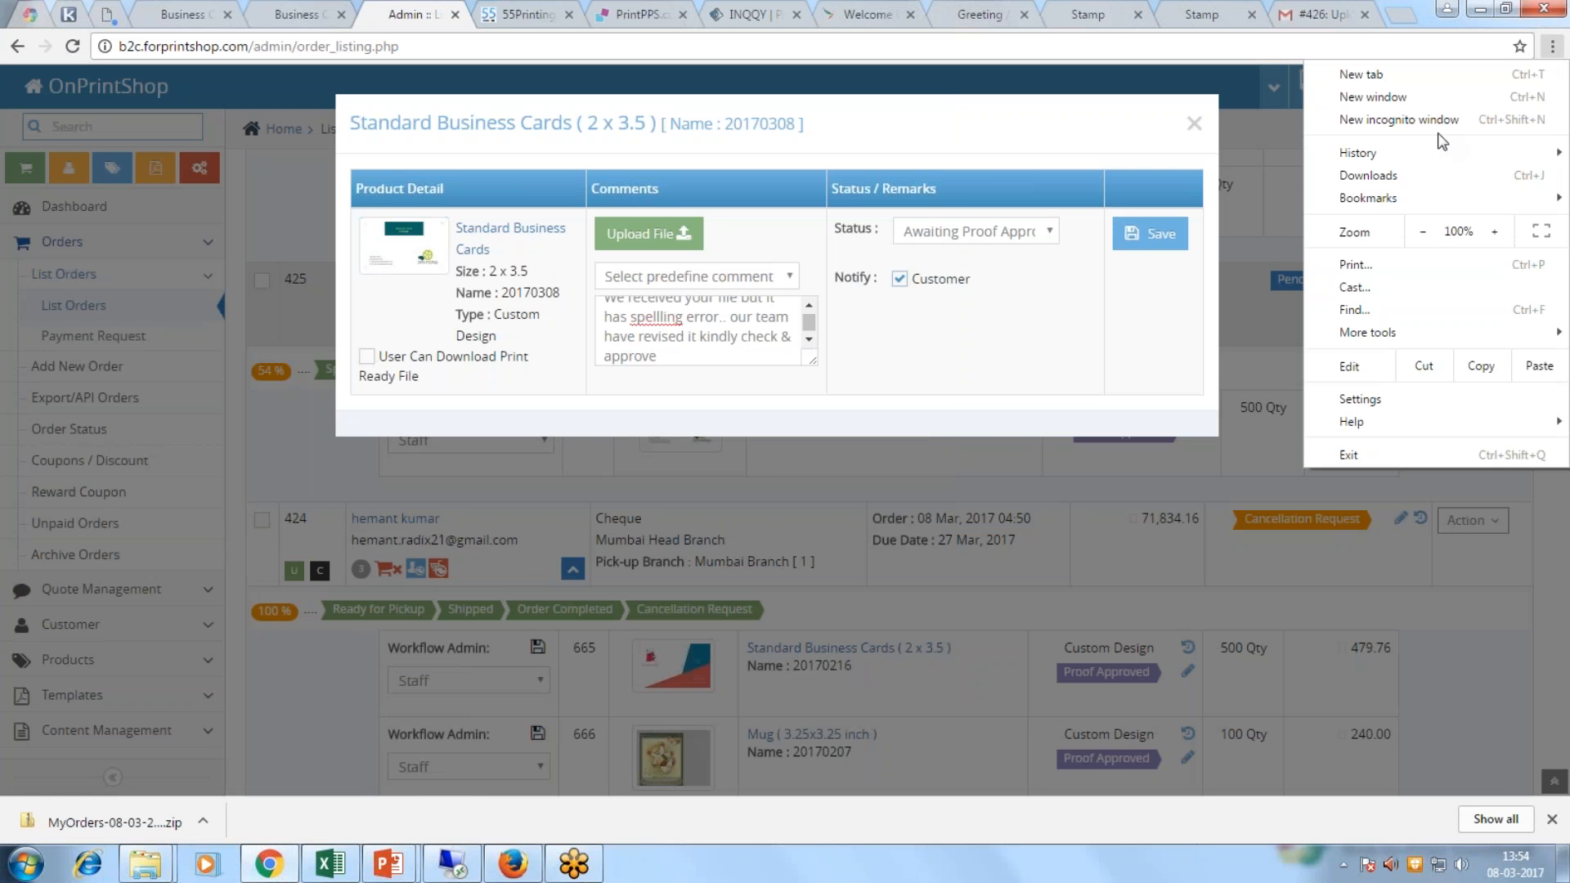
click(1366, 176)
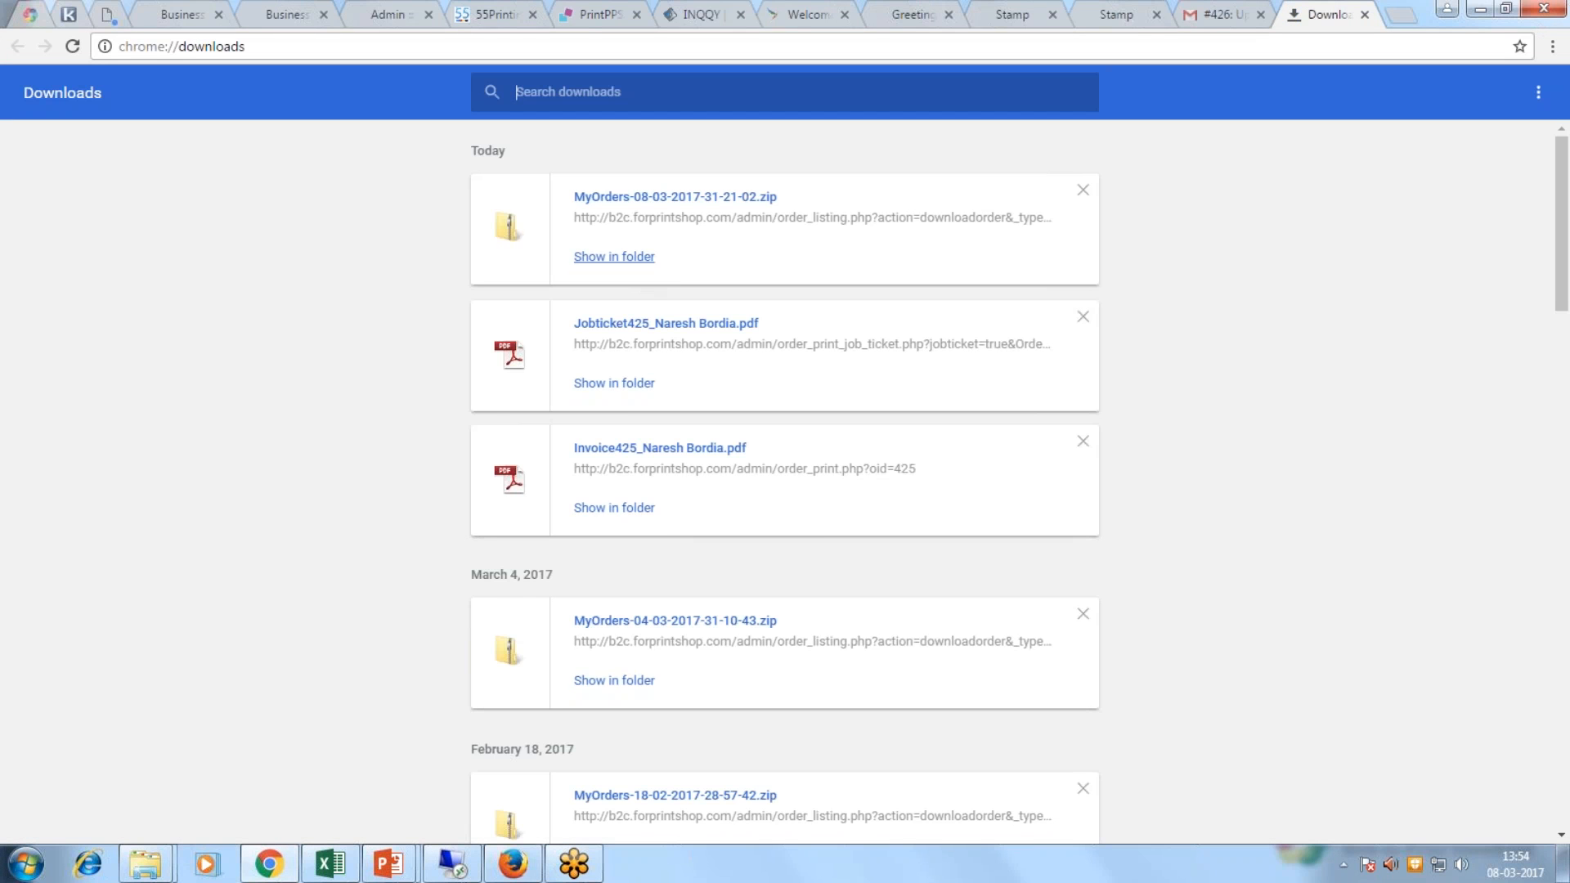
click(613, 260)
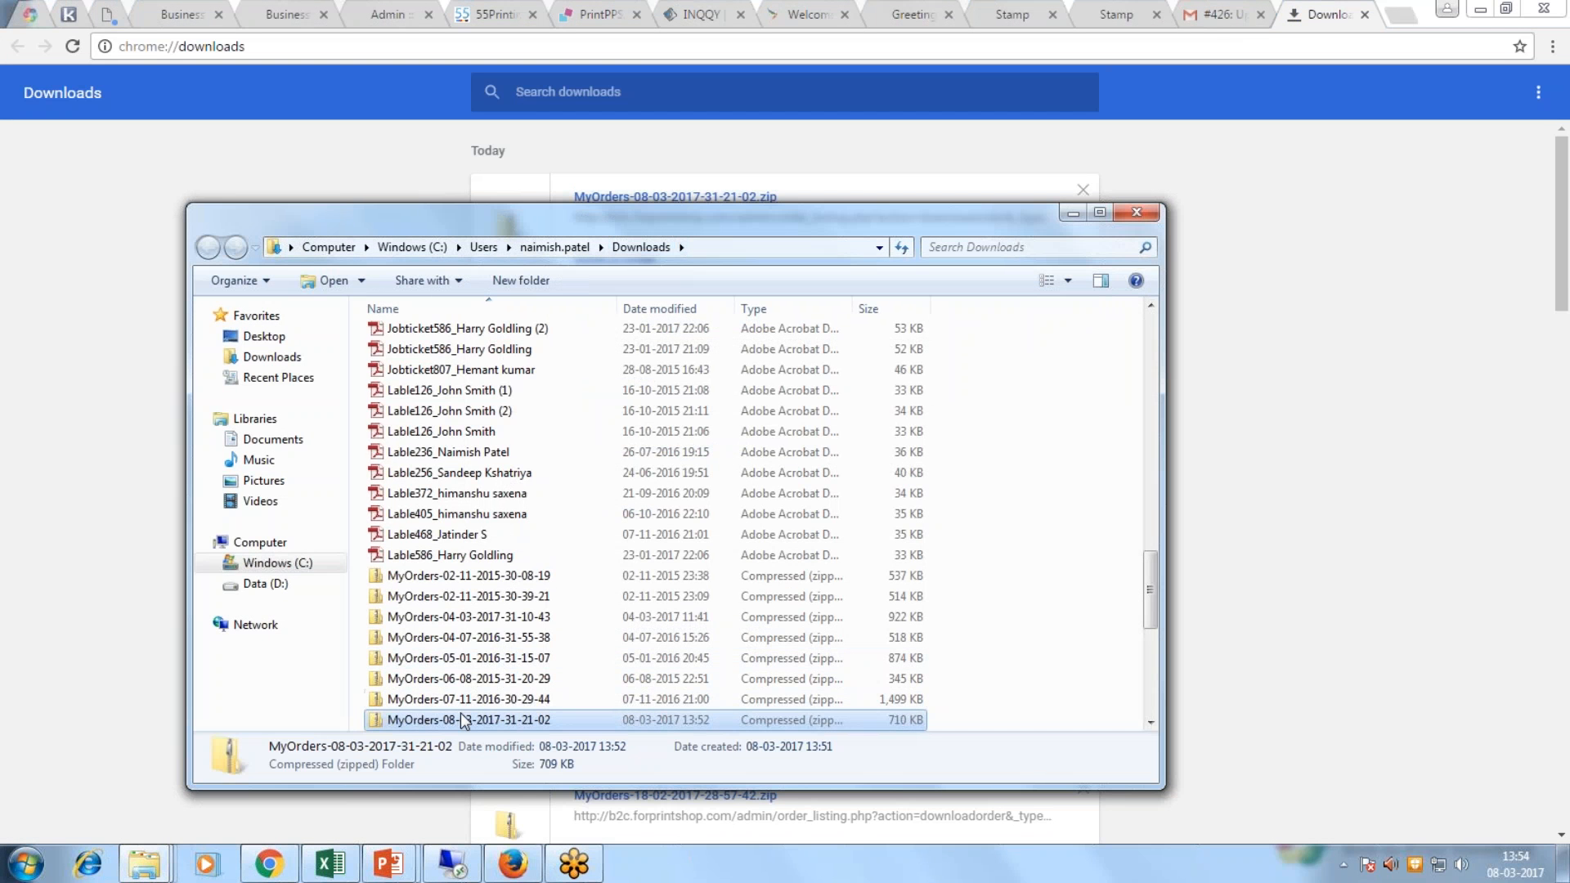
right_click(463, 715)
click(553, 424)
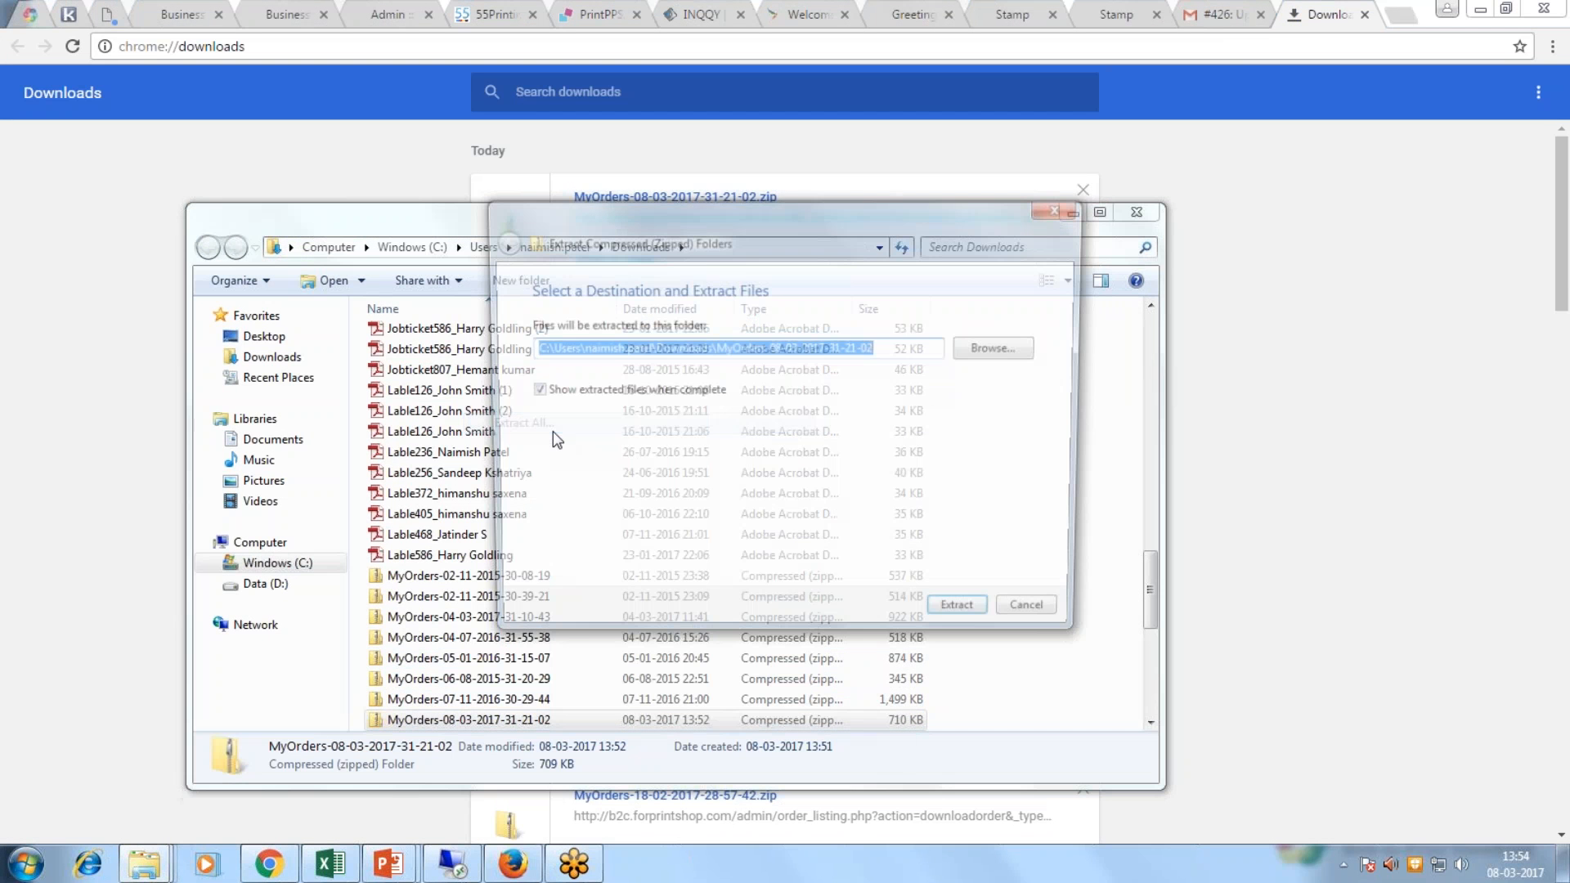
click(968, 621)
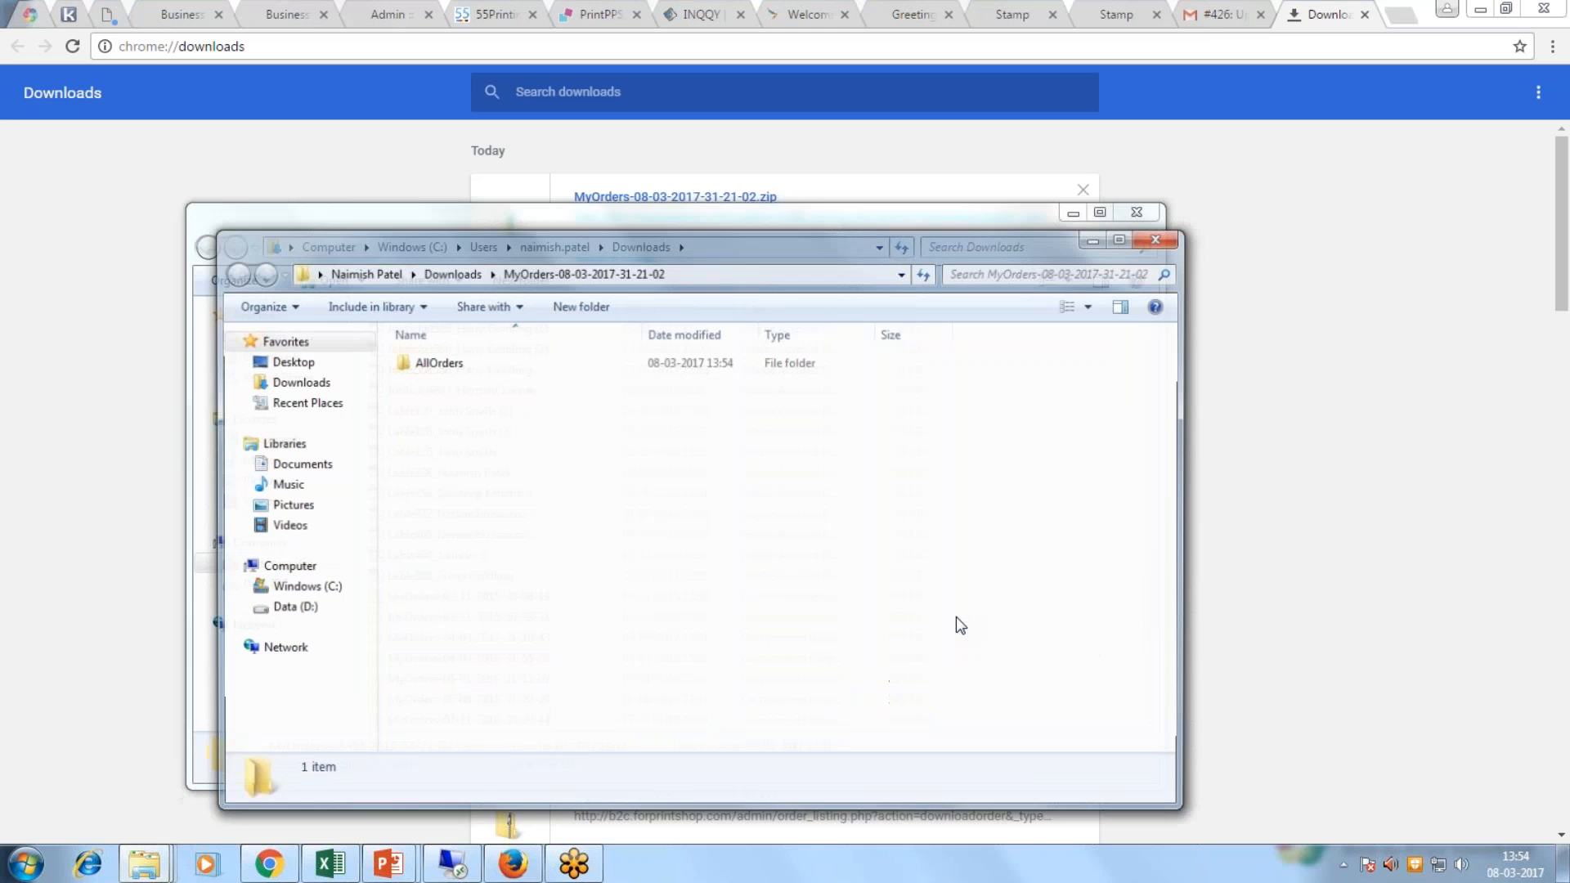
Step: Copy the extracted folder's path and return to the admin update form
click(700, 276)
key(ctrl+c)
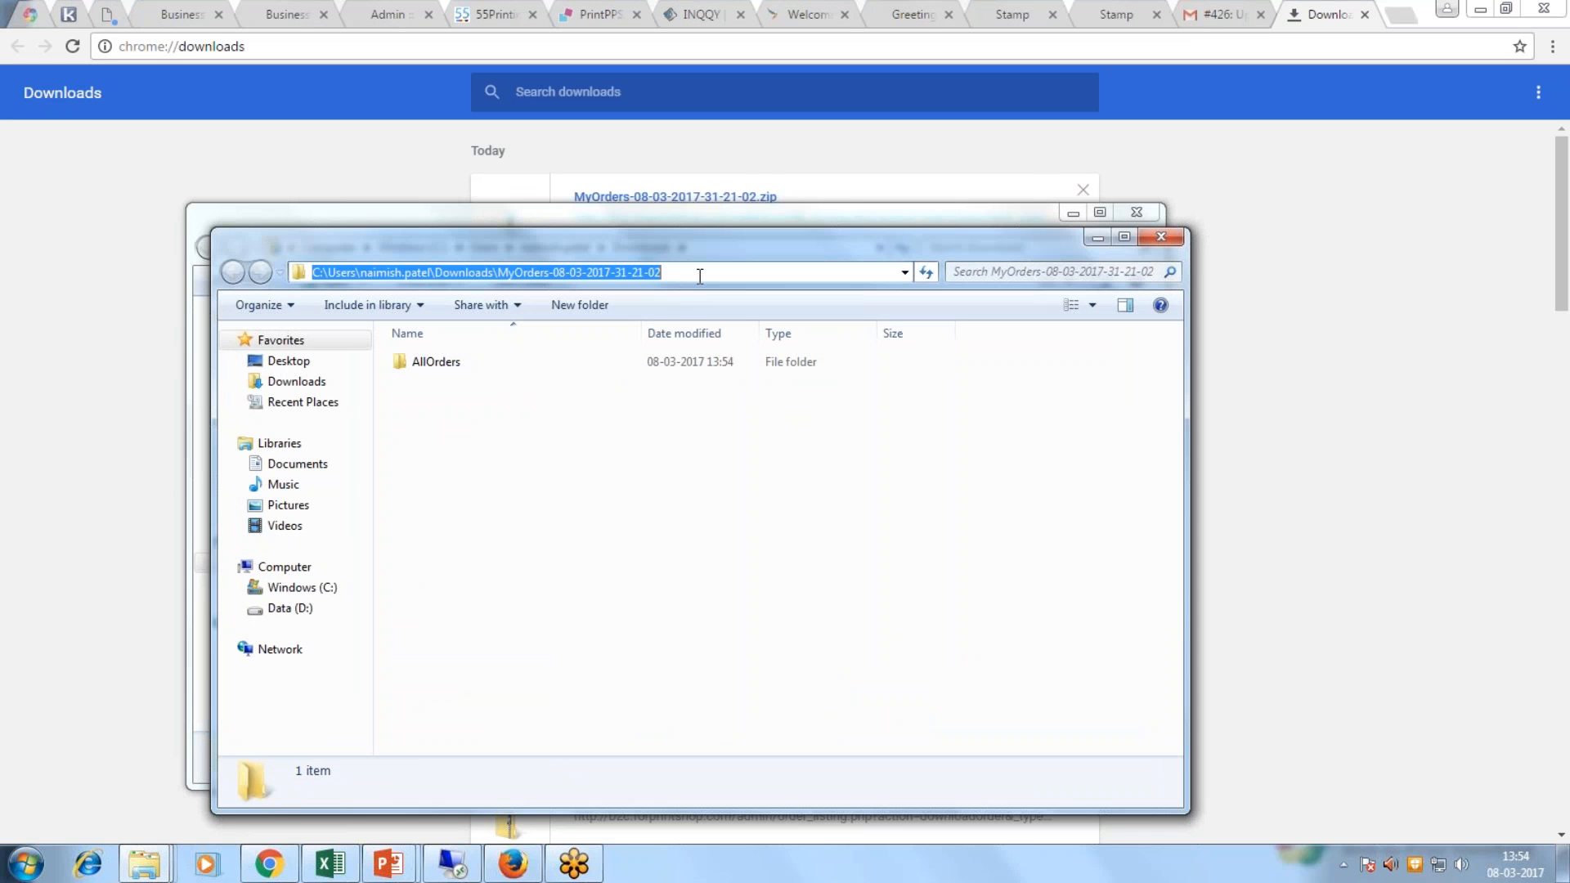
click(267, 867)
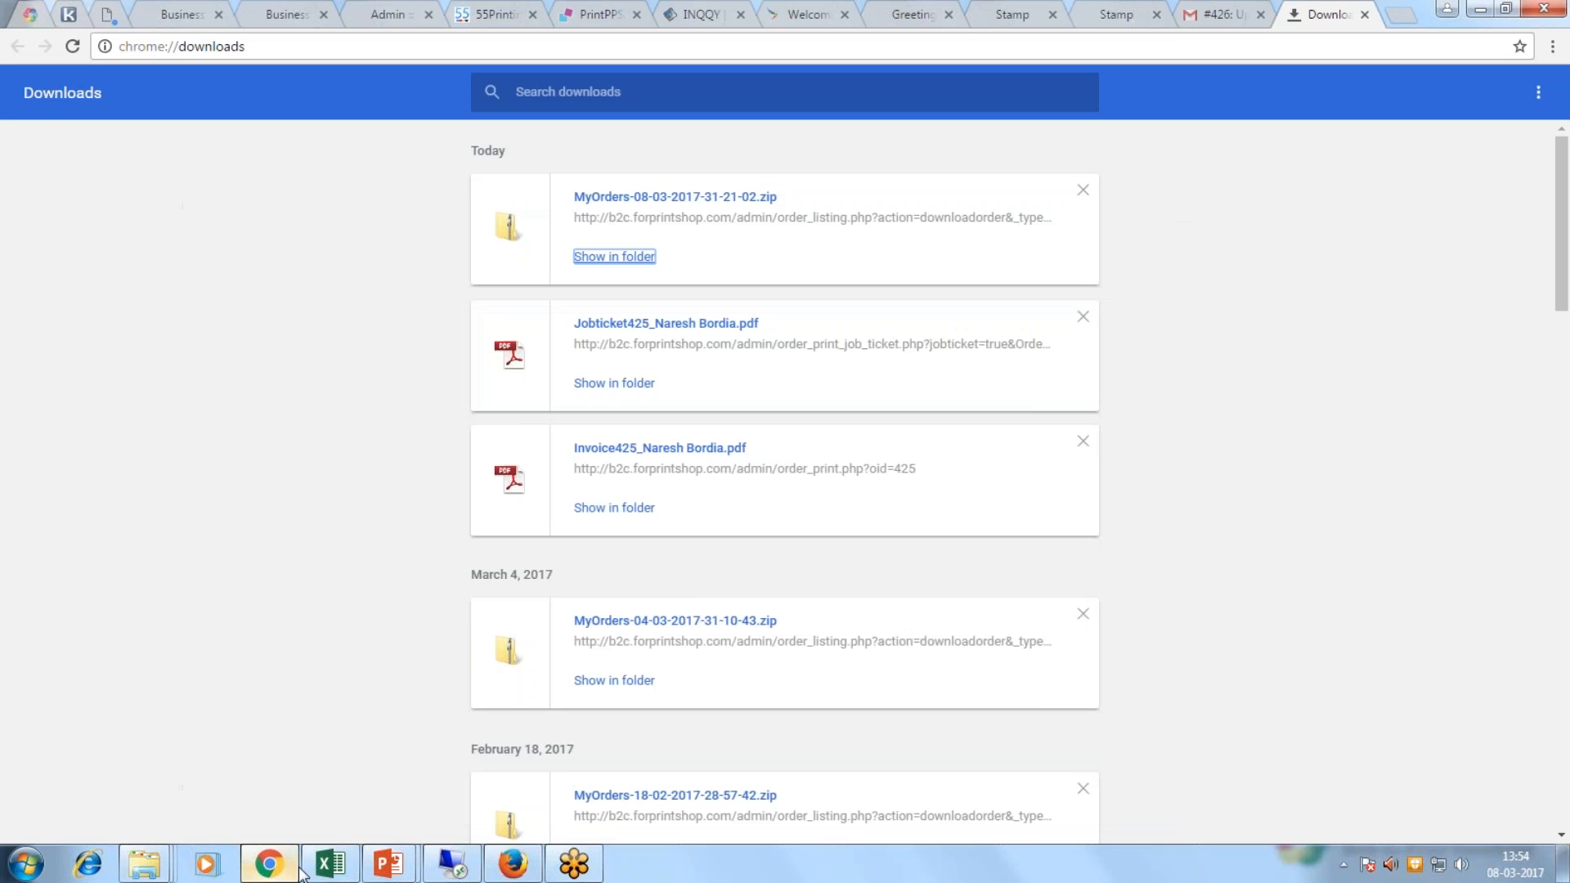
click(395, 14)
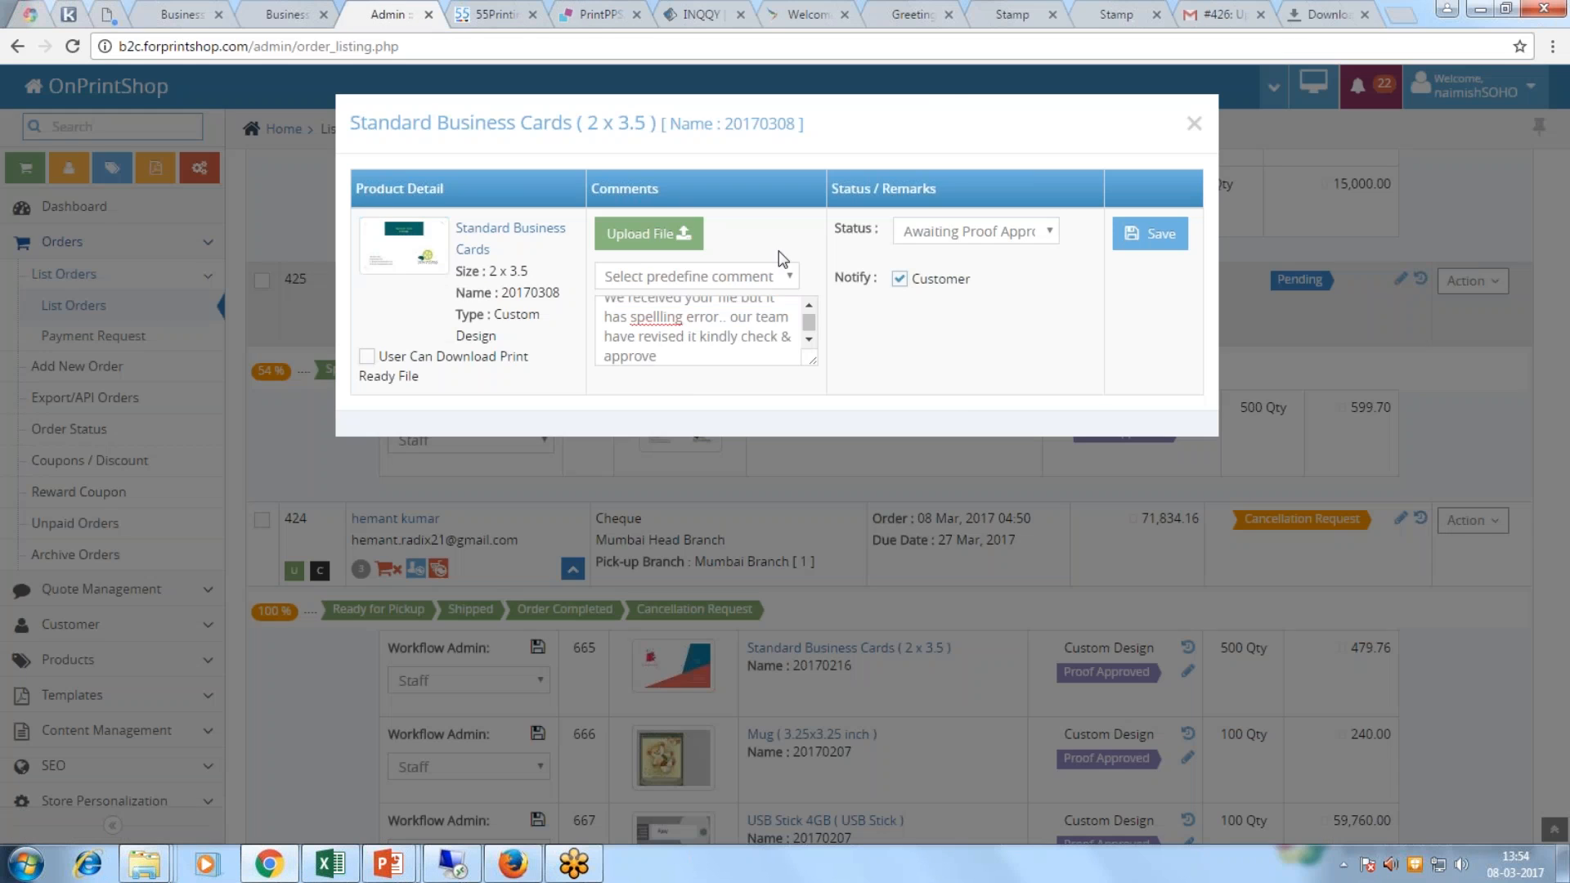
Step: Attach 0_1_70119.pdf from the extracted AllOrders > OrderId-425 folder
click(647, 233)
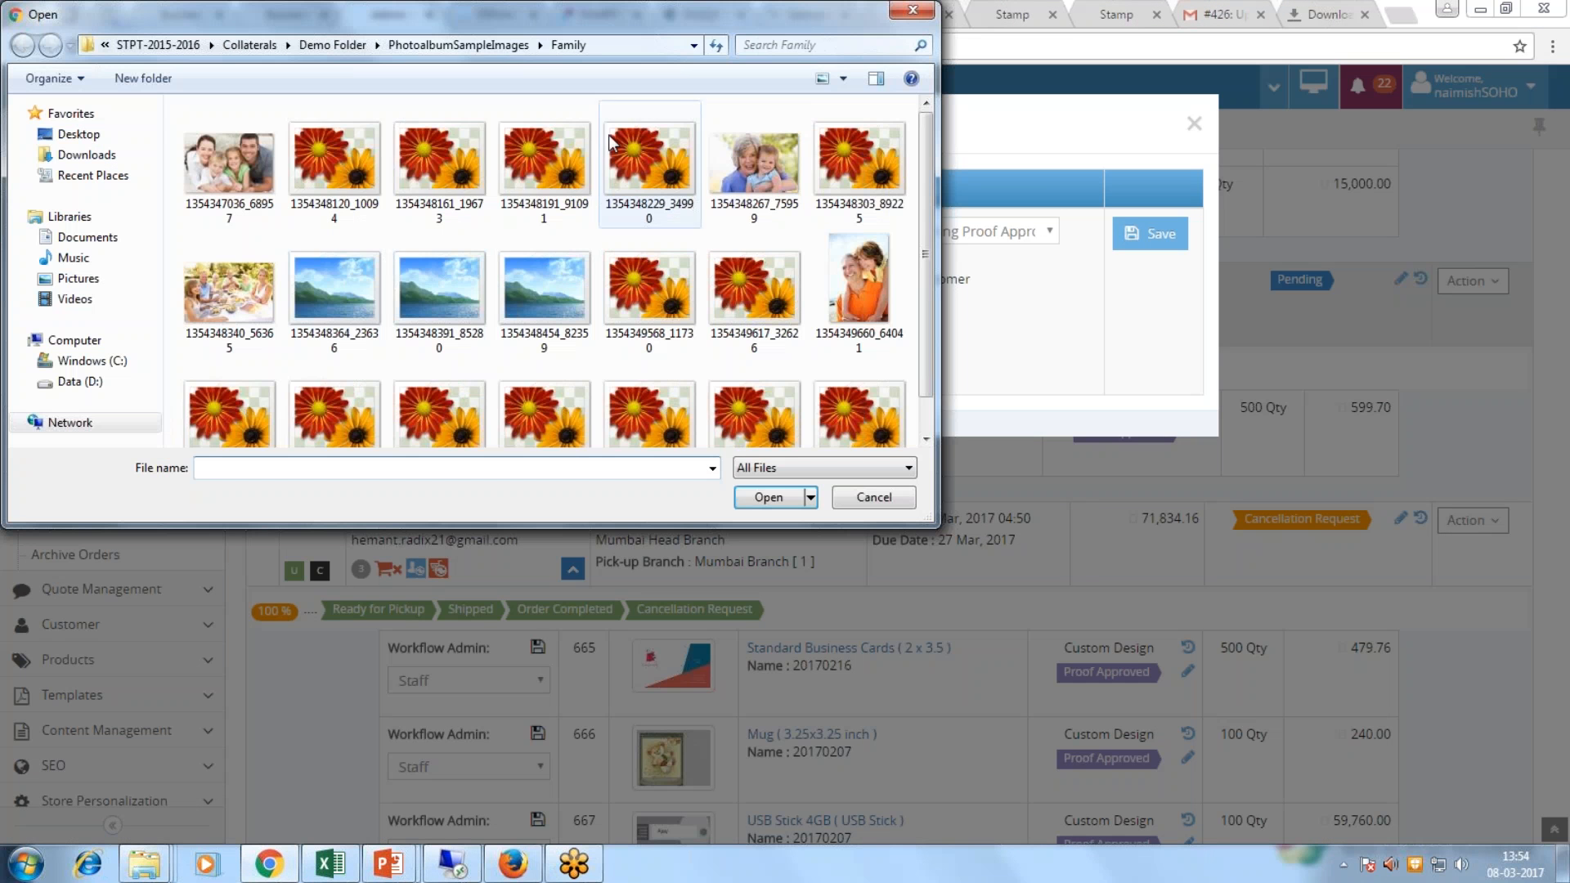
click(609, 45)
key(ctrl+v)
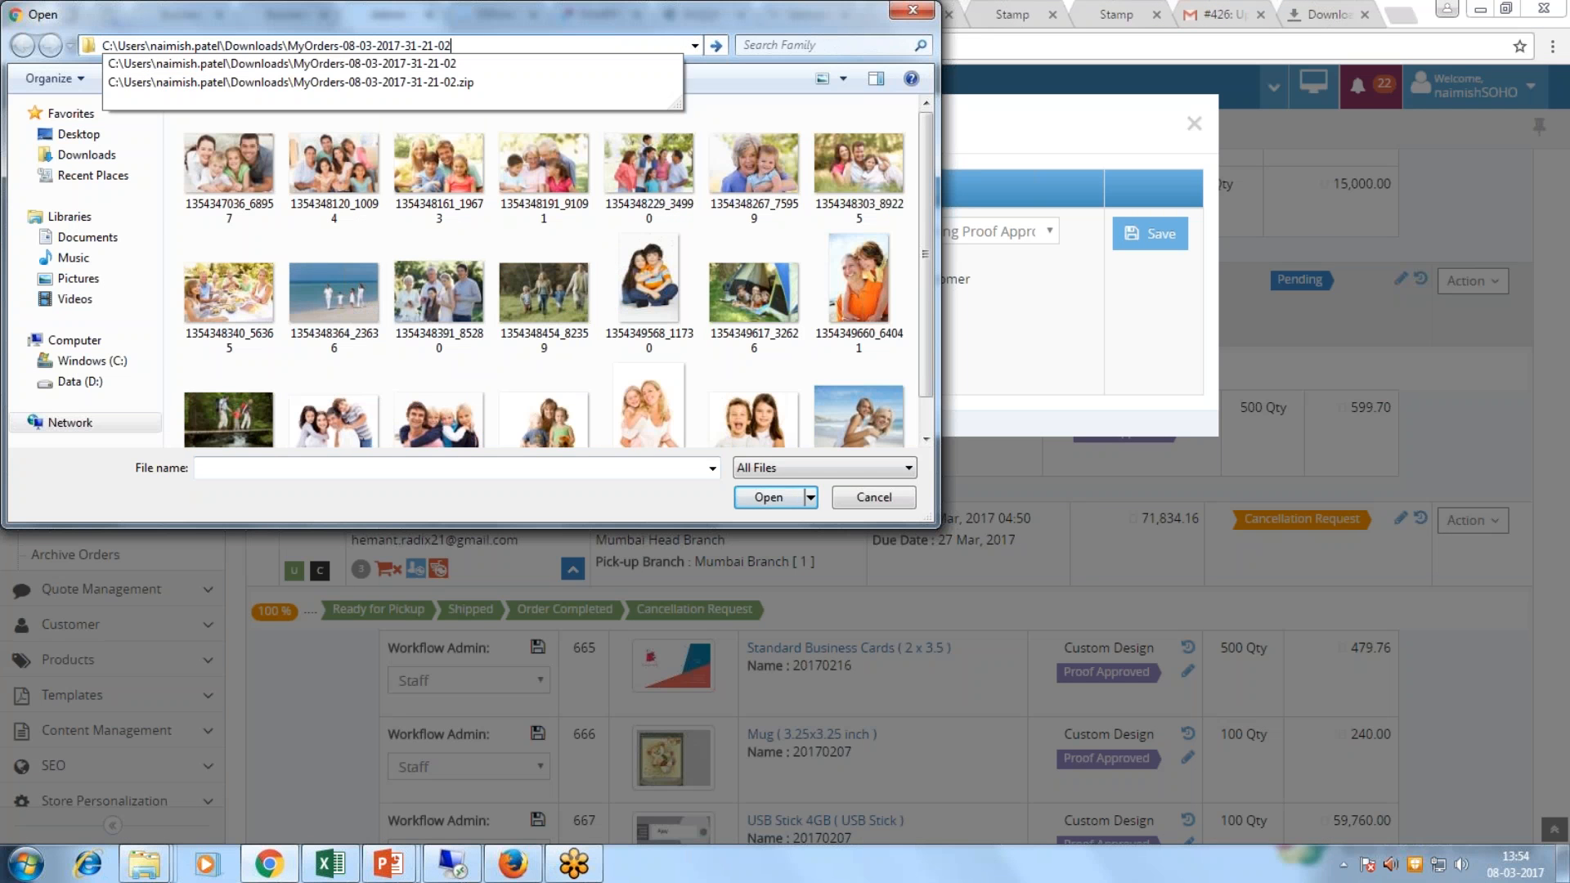
key(Return)
double_click(292, 130)
double_click(288, 129)
double_click(255, 137)
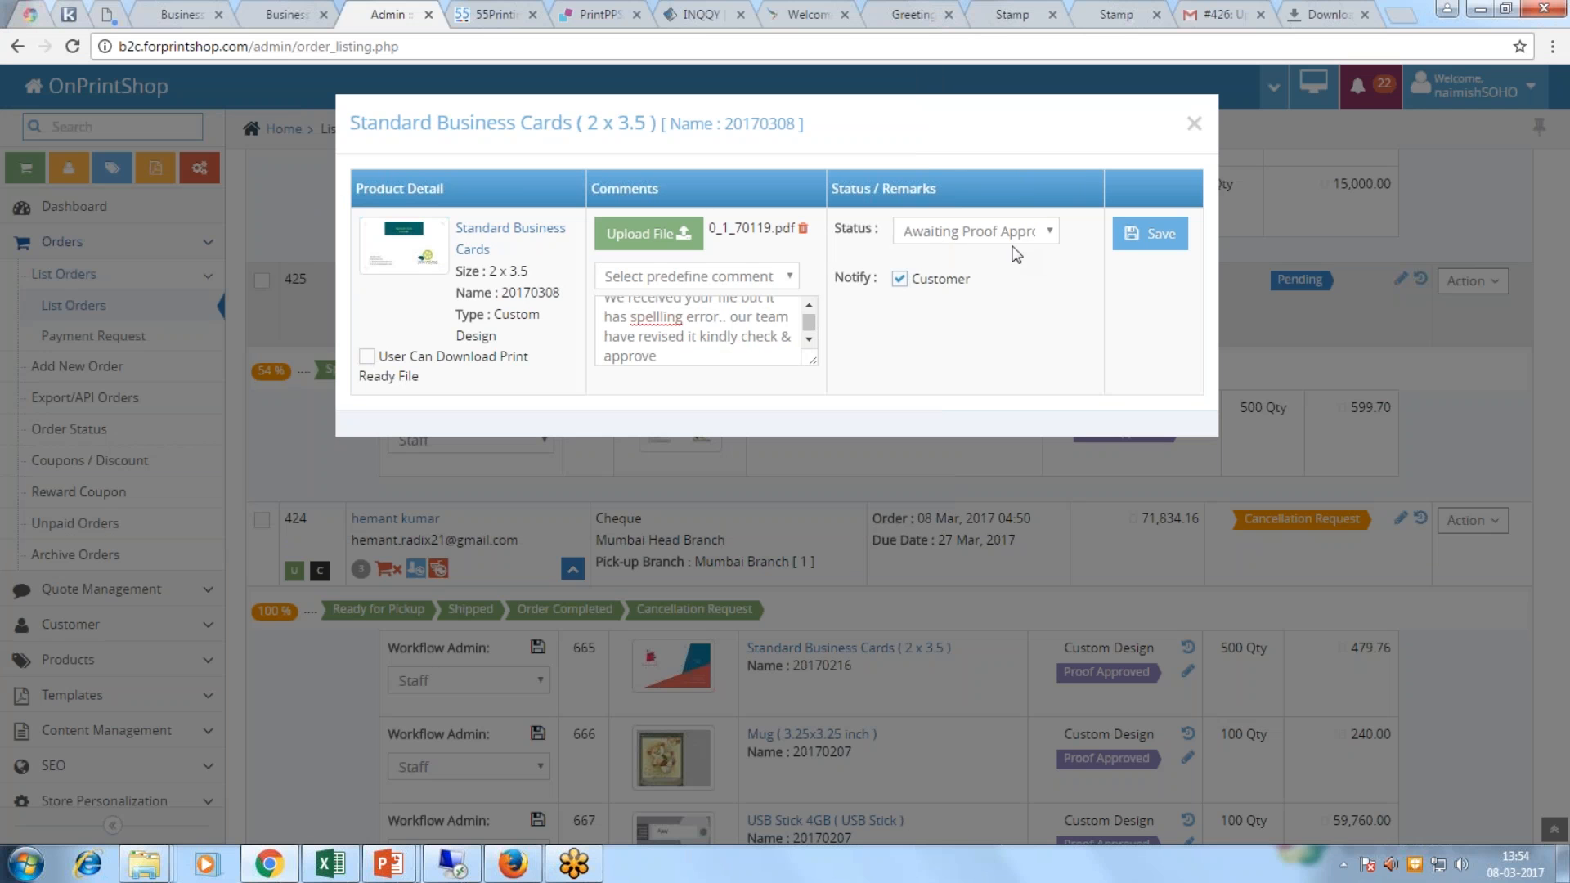
Step: Correct 'spellling' to 'spelling' in the remark and save the item update
right_click(664, 317)
click(719, 331)
click(1136, 237)
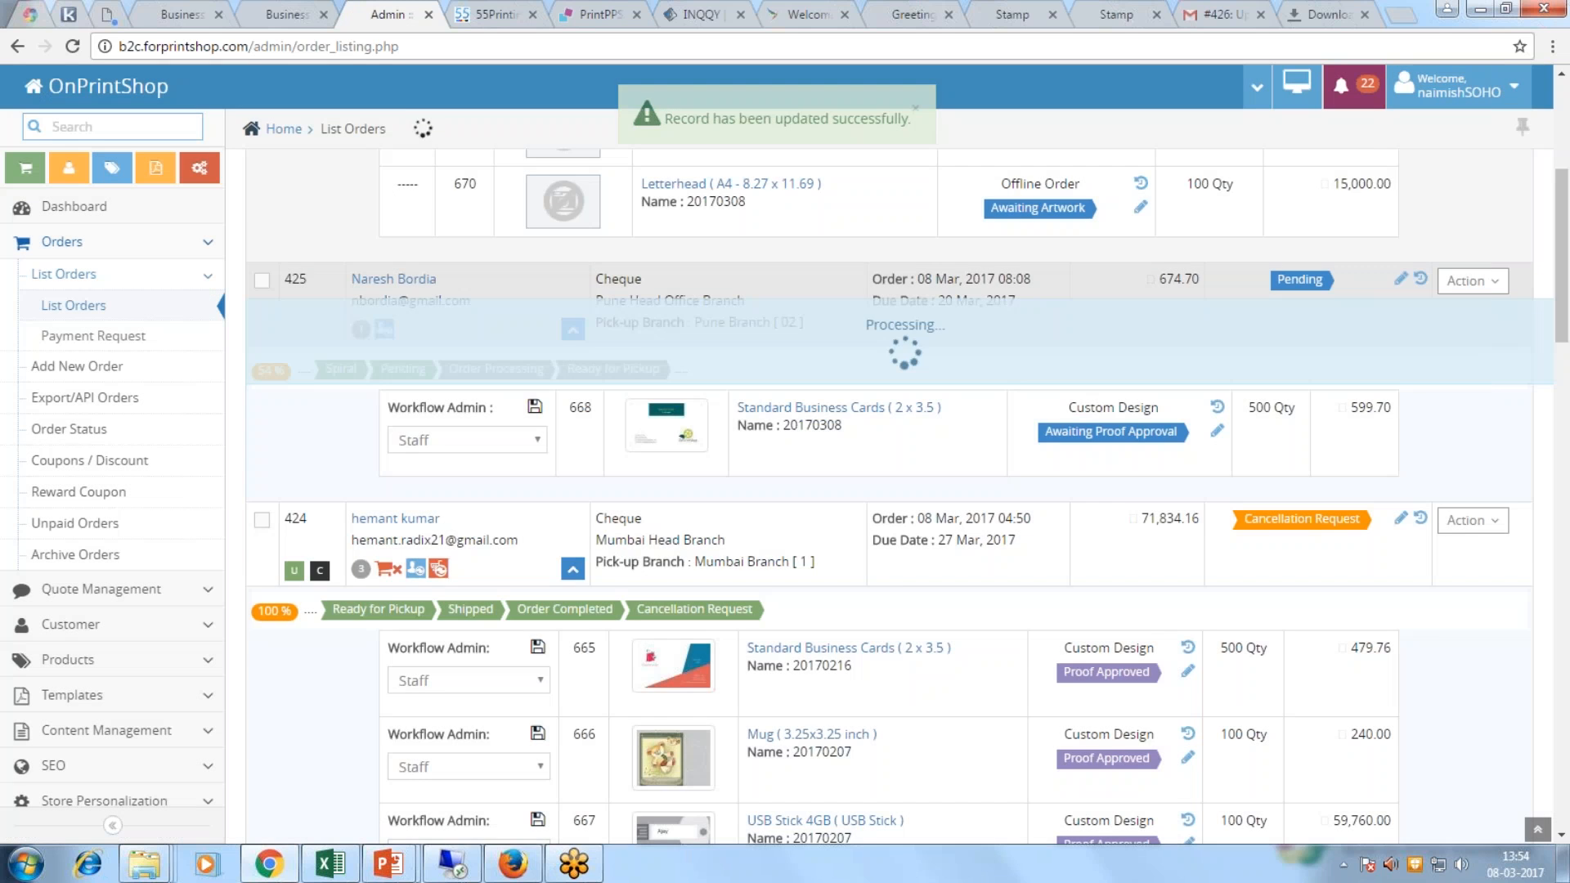
Step: Open order 425's View/Update Order page from the admin order list
scroll(750, 511, up, 2)
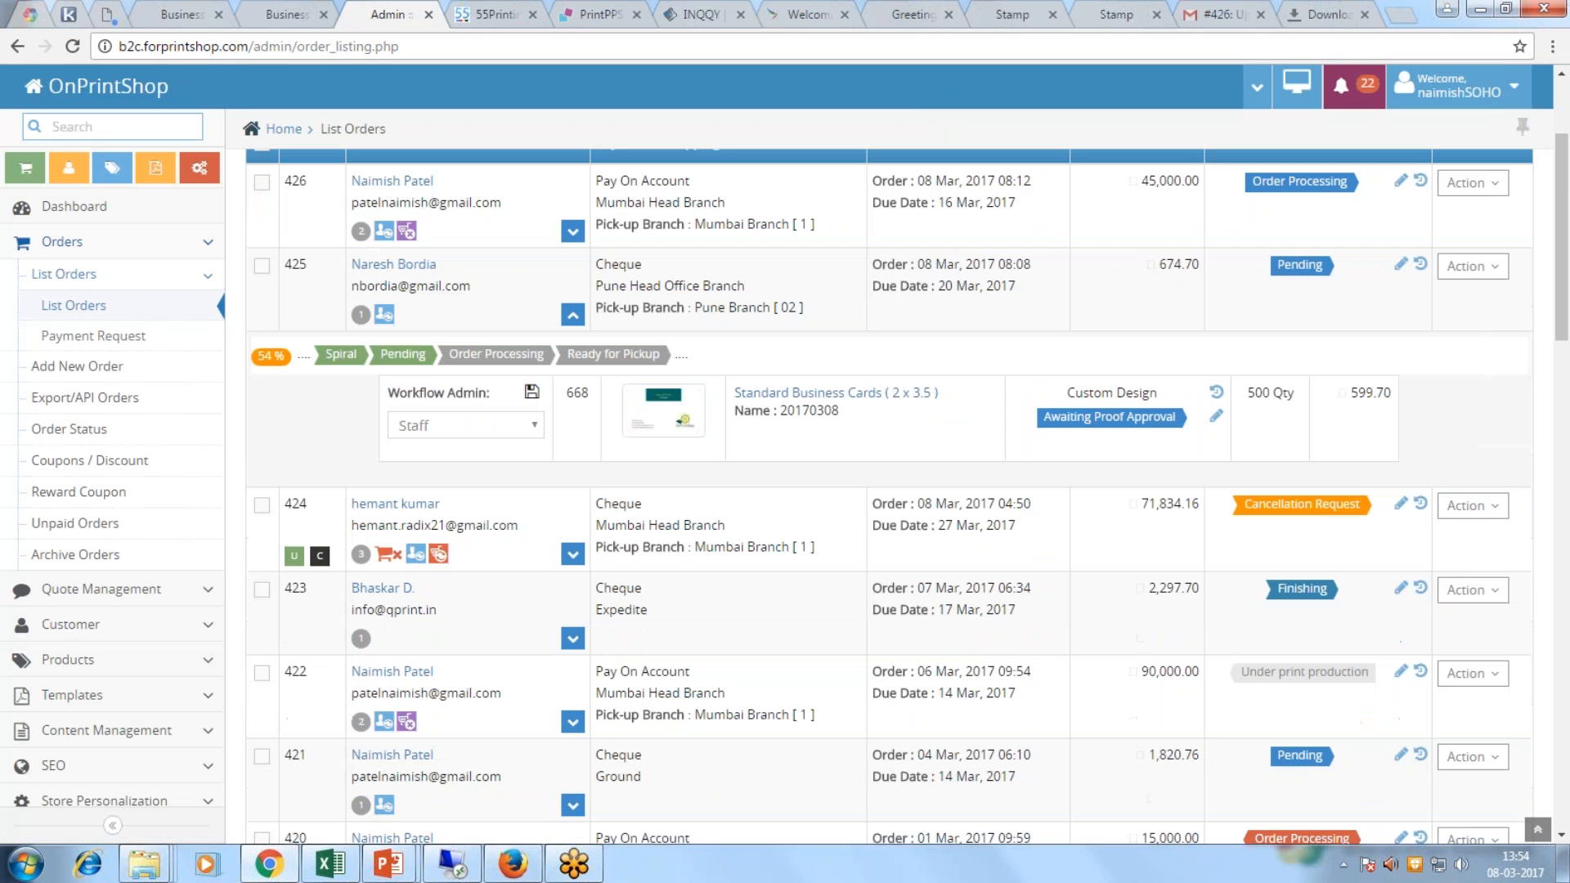
click(1474, 267)
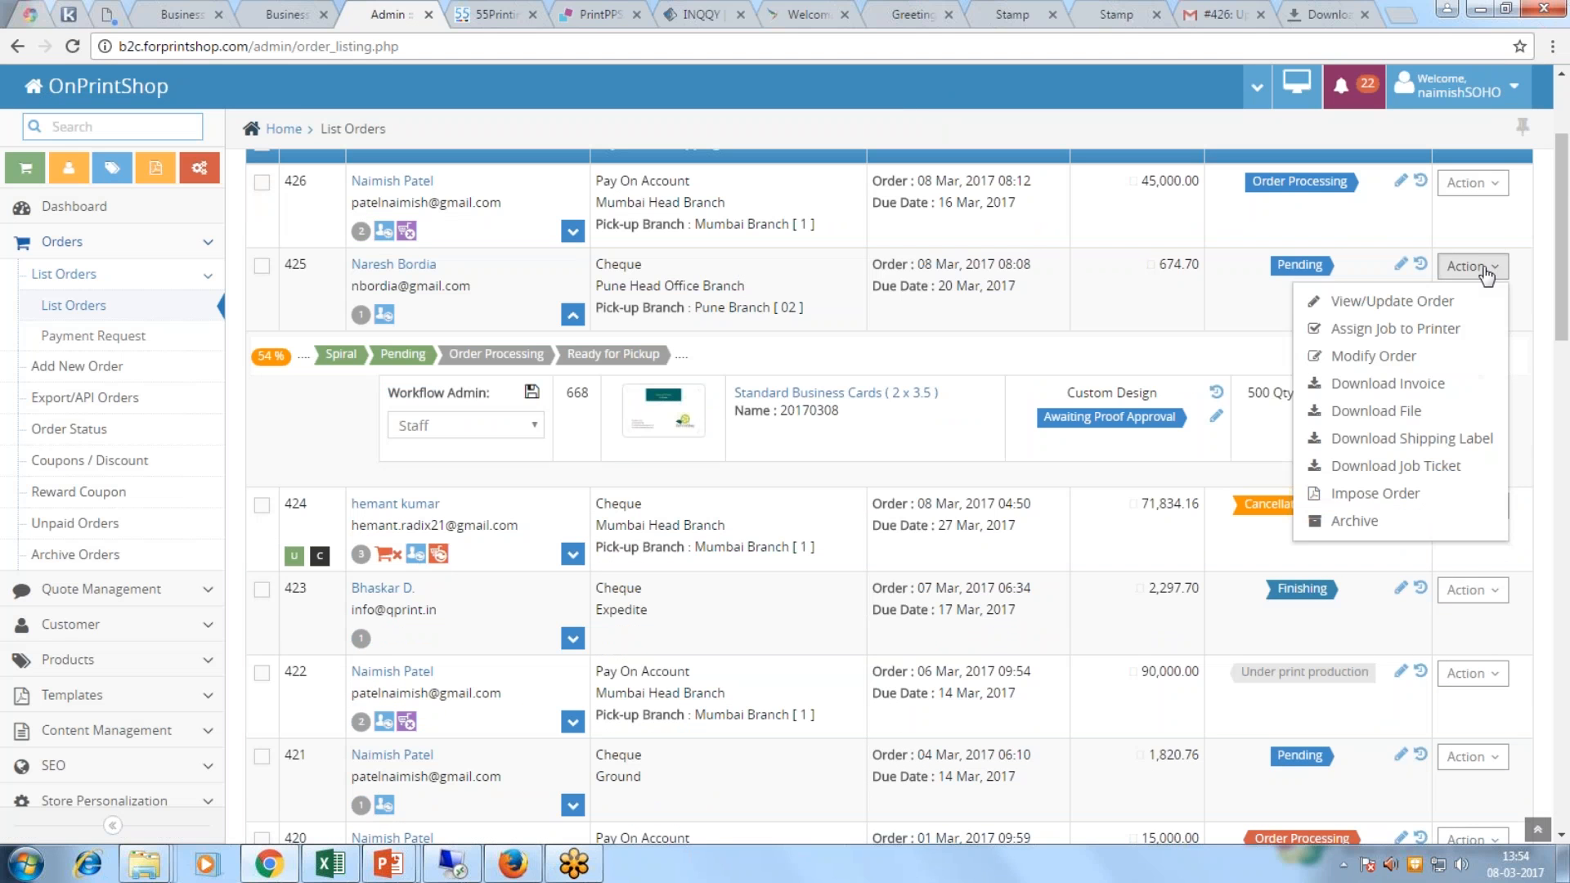
click(1370, 304)
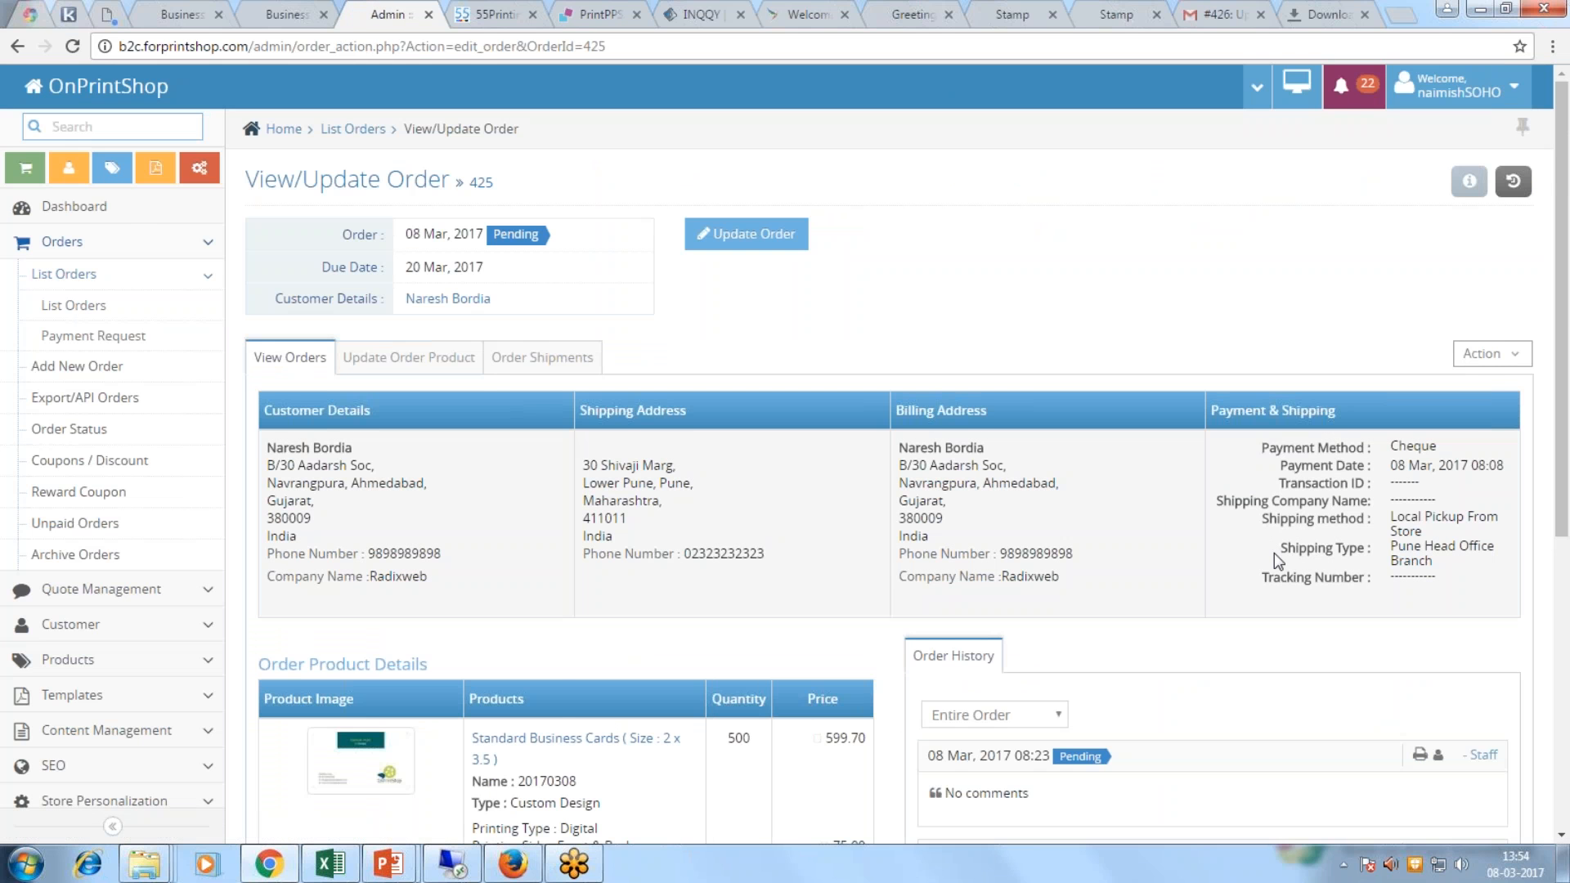
Step: Review the proof comment in order 425's history, then return to the Standard Business Cards page
scroll(1274, 553, down, 1)
scroll(1274, 553, down, 5)
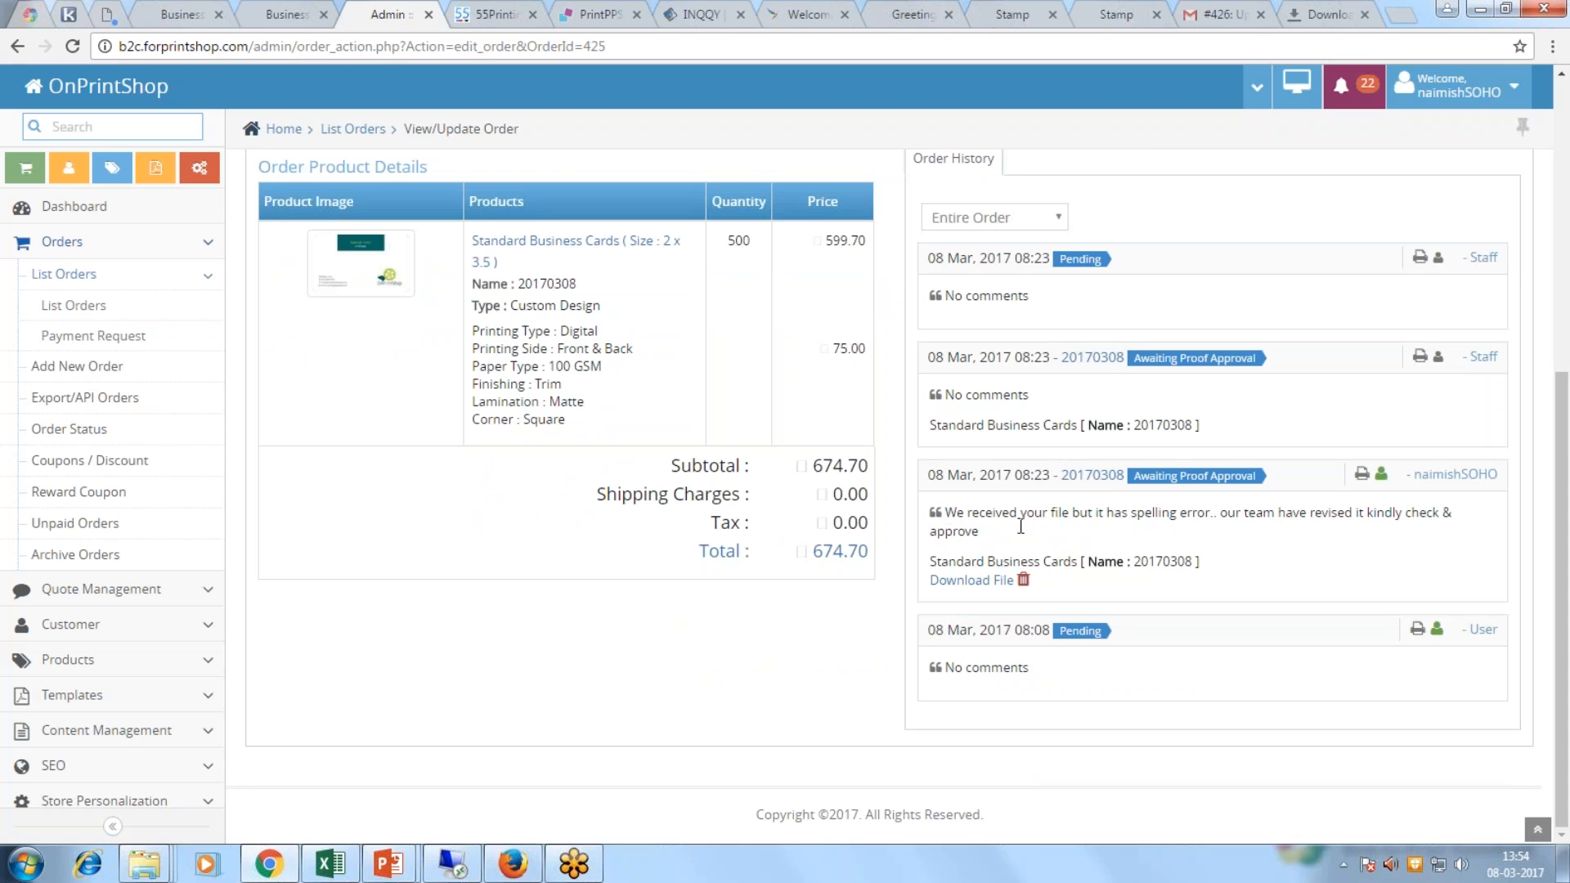
triple_click(1020, 527)
scroll(1145, 711, up, 3)
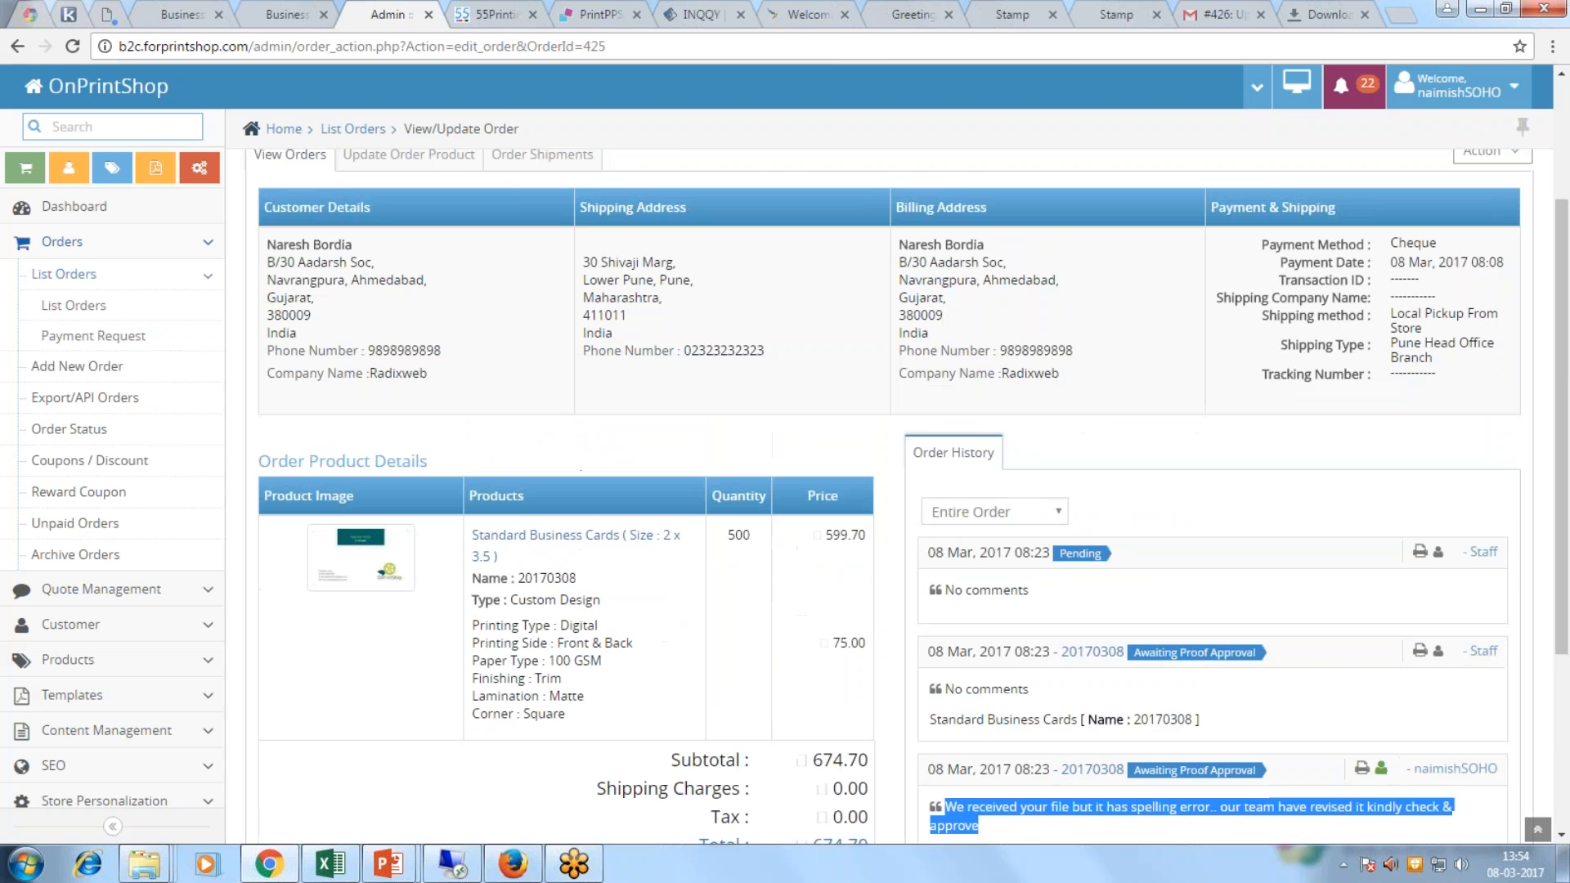
click(288, 14)
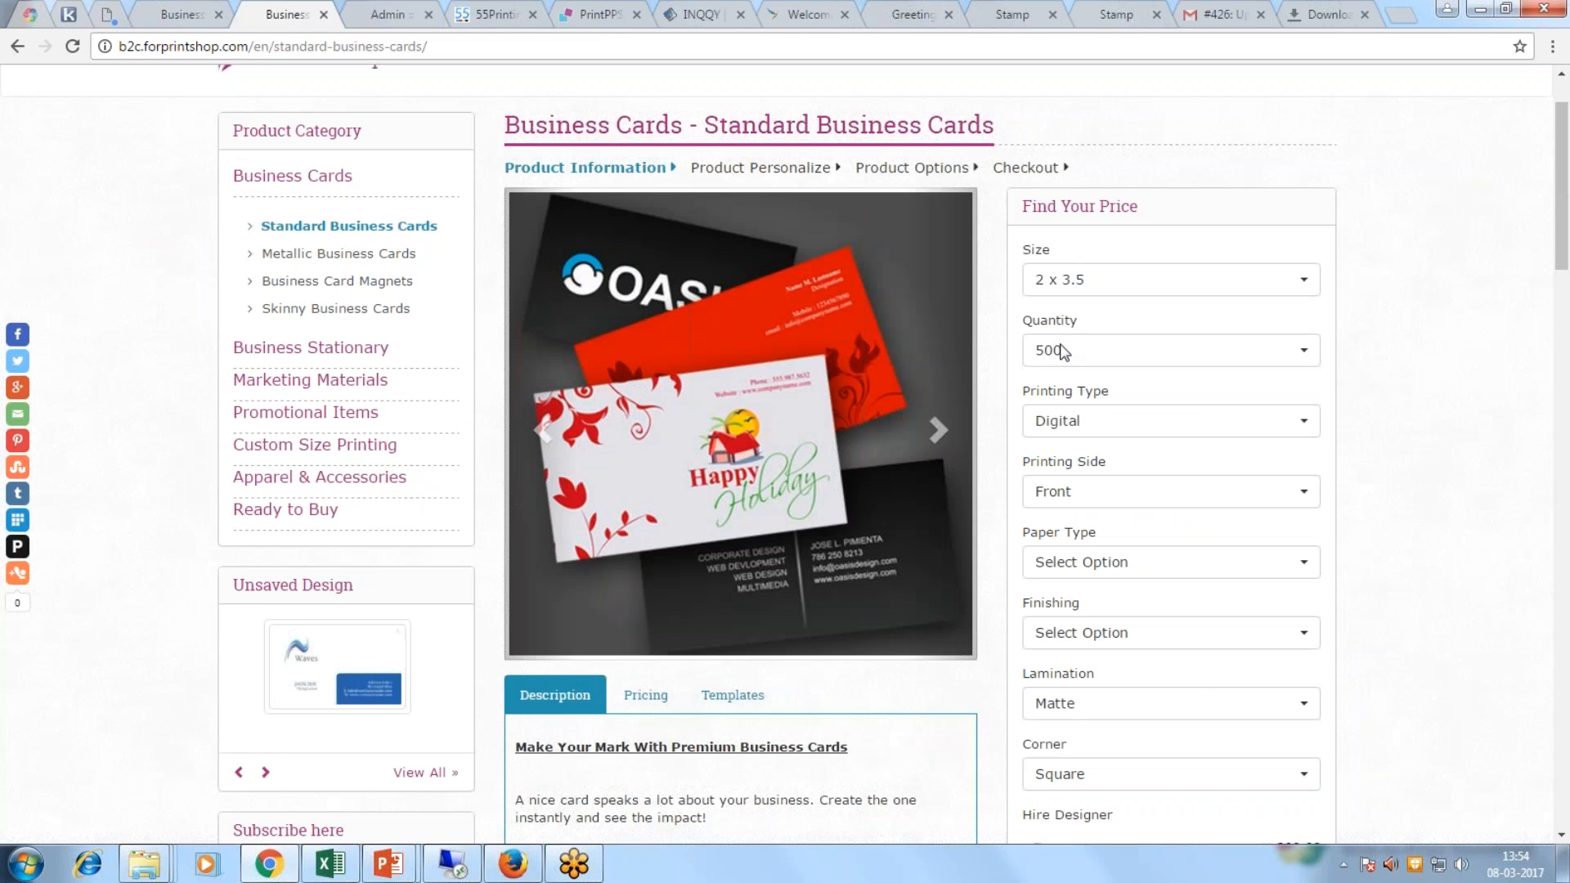
Step: Log out of the storefront's current customer account
scroll(1061, 351, up, 1)
click(1269, 155)
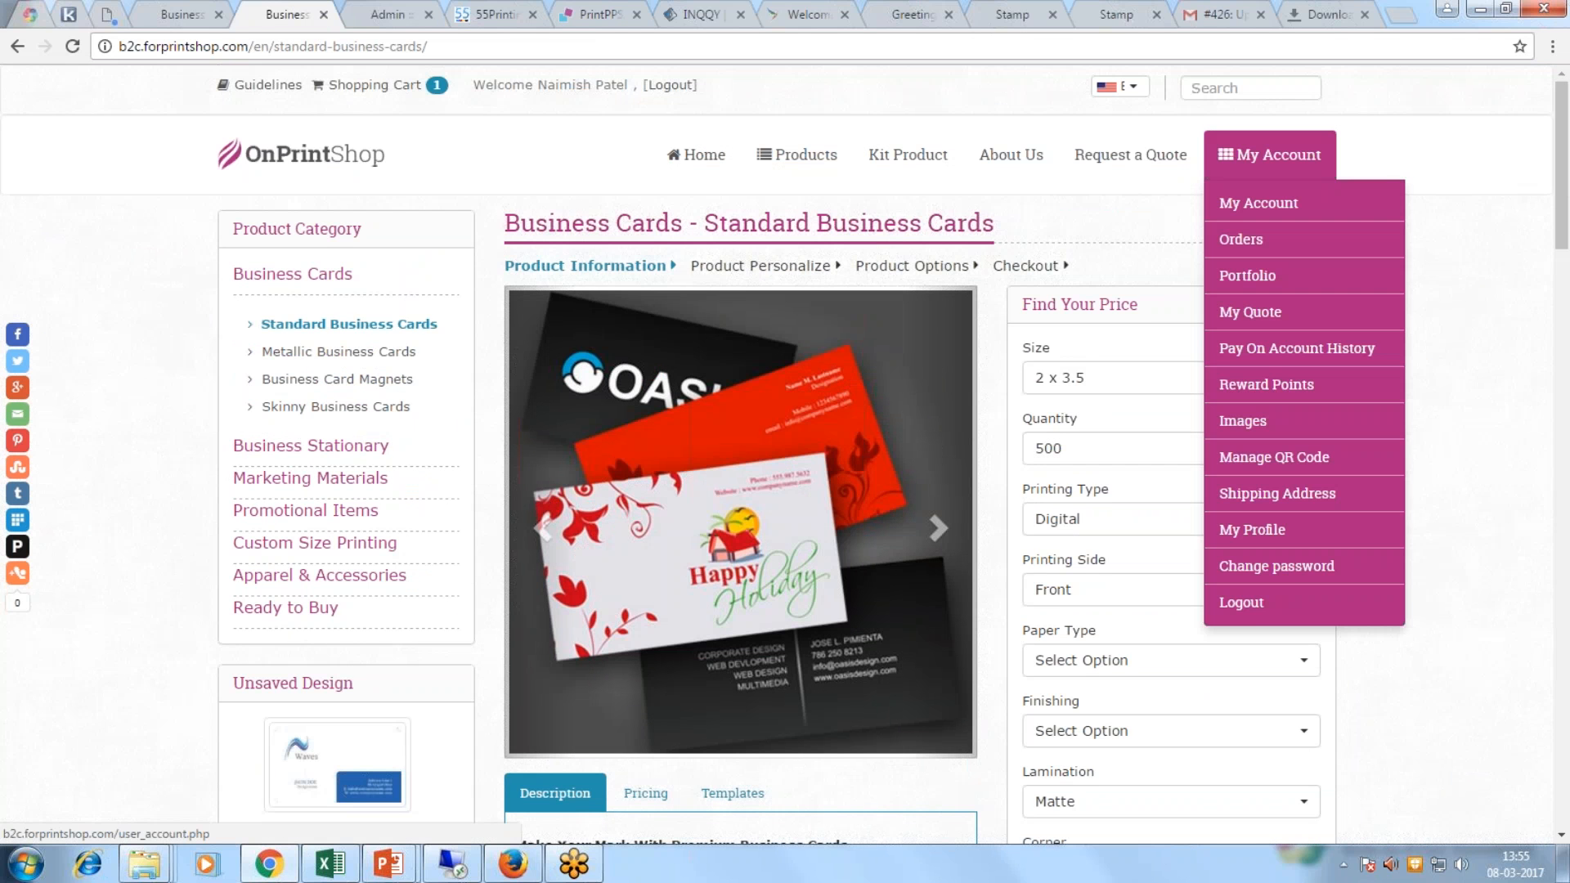
click(1241, 602)
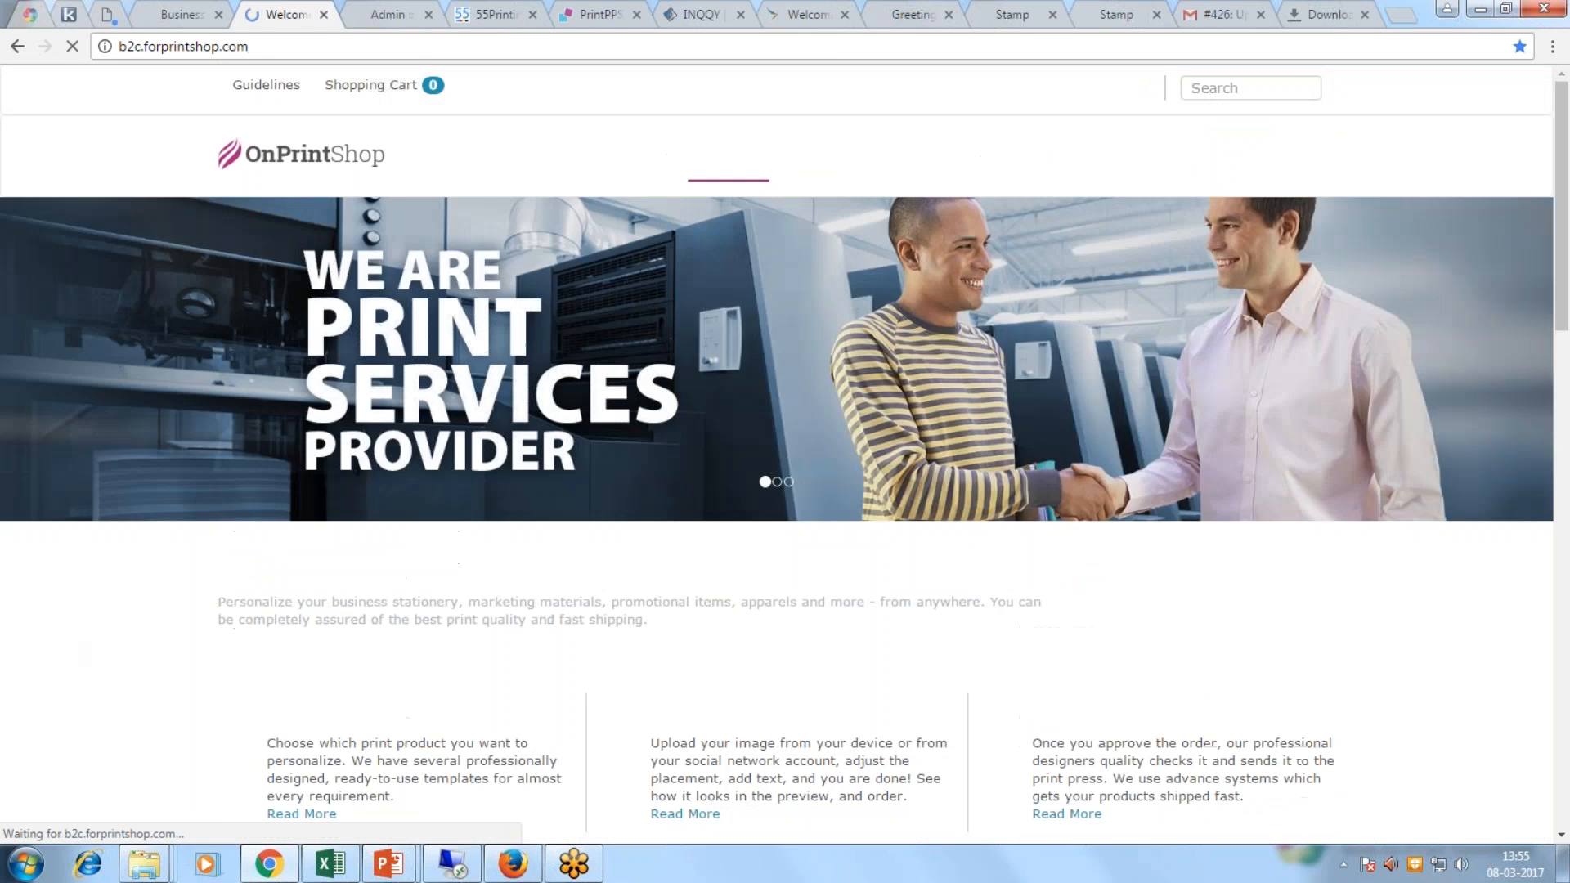
Step: Sign in as order 425's customer using the saved login email
click(1275, 263)
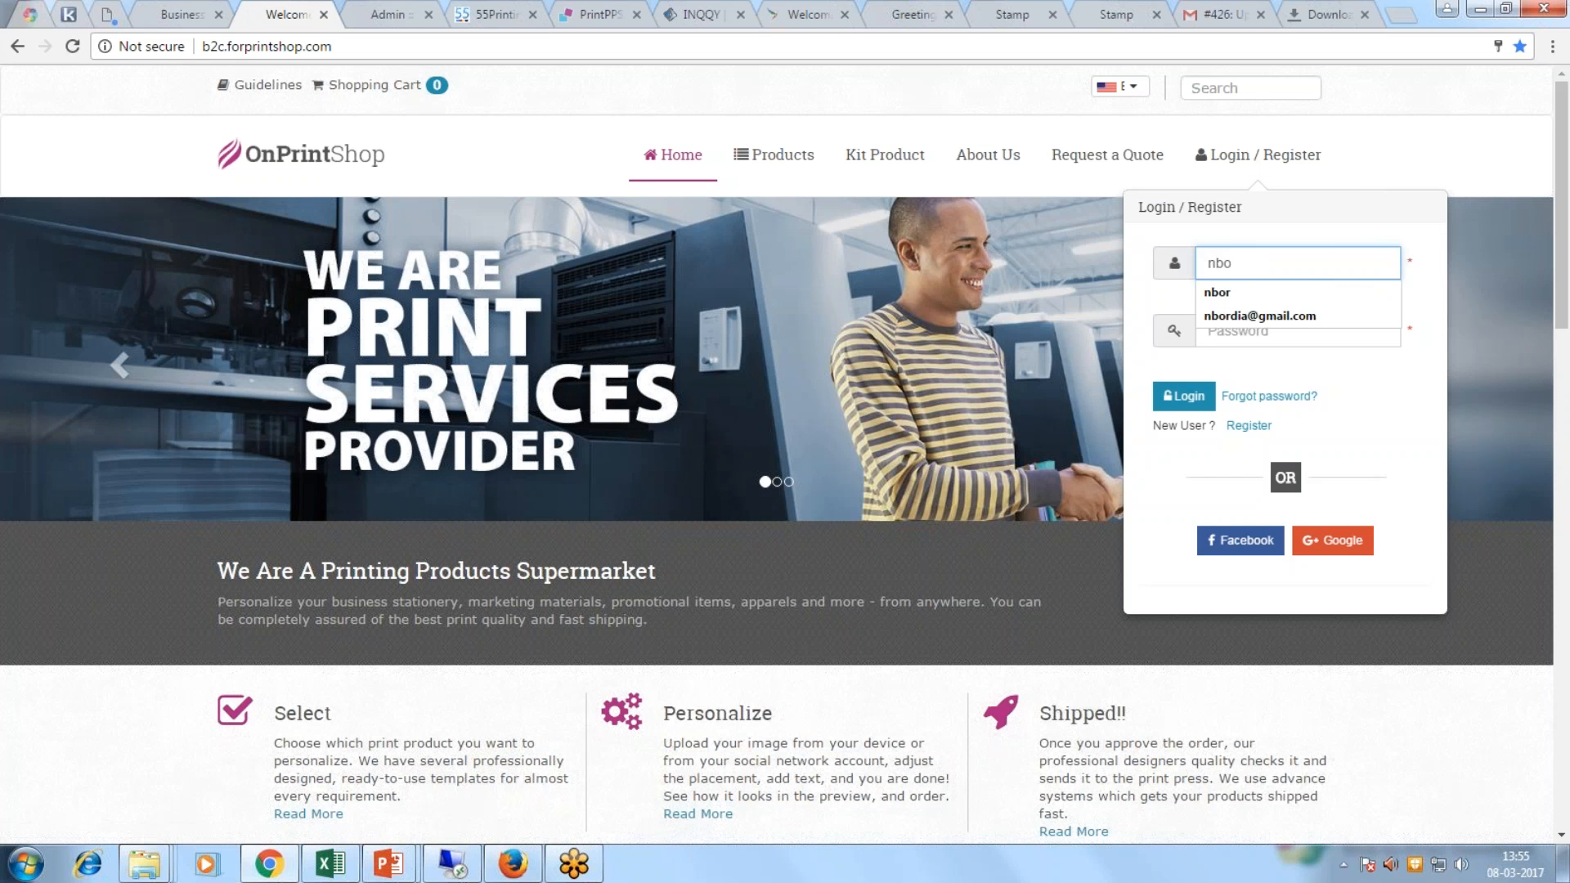
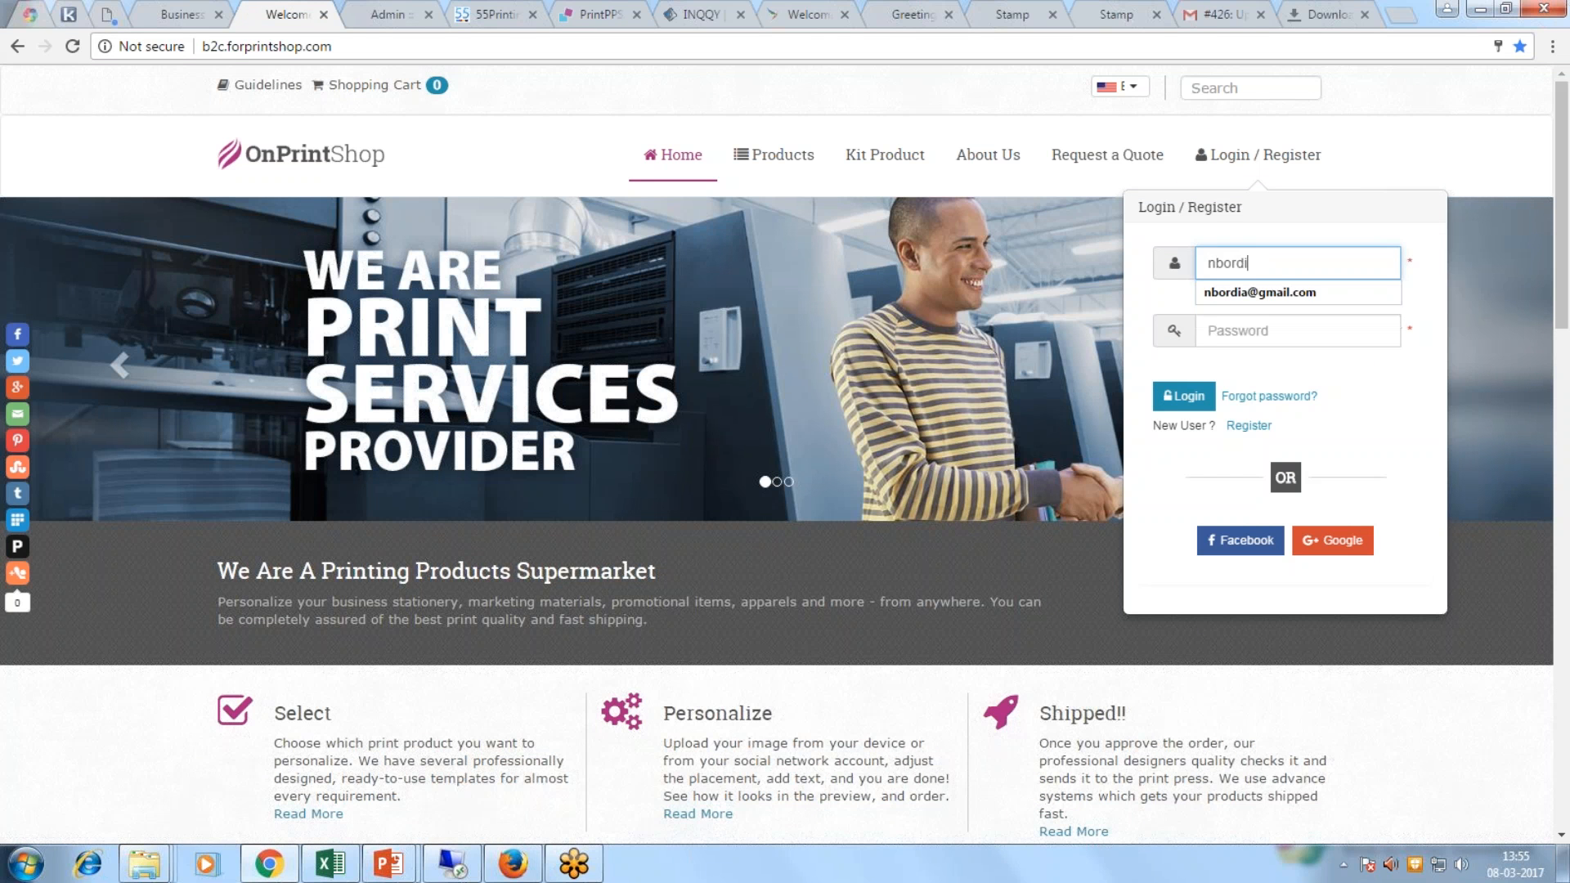
click(1273, 293)
click(1185, 398)
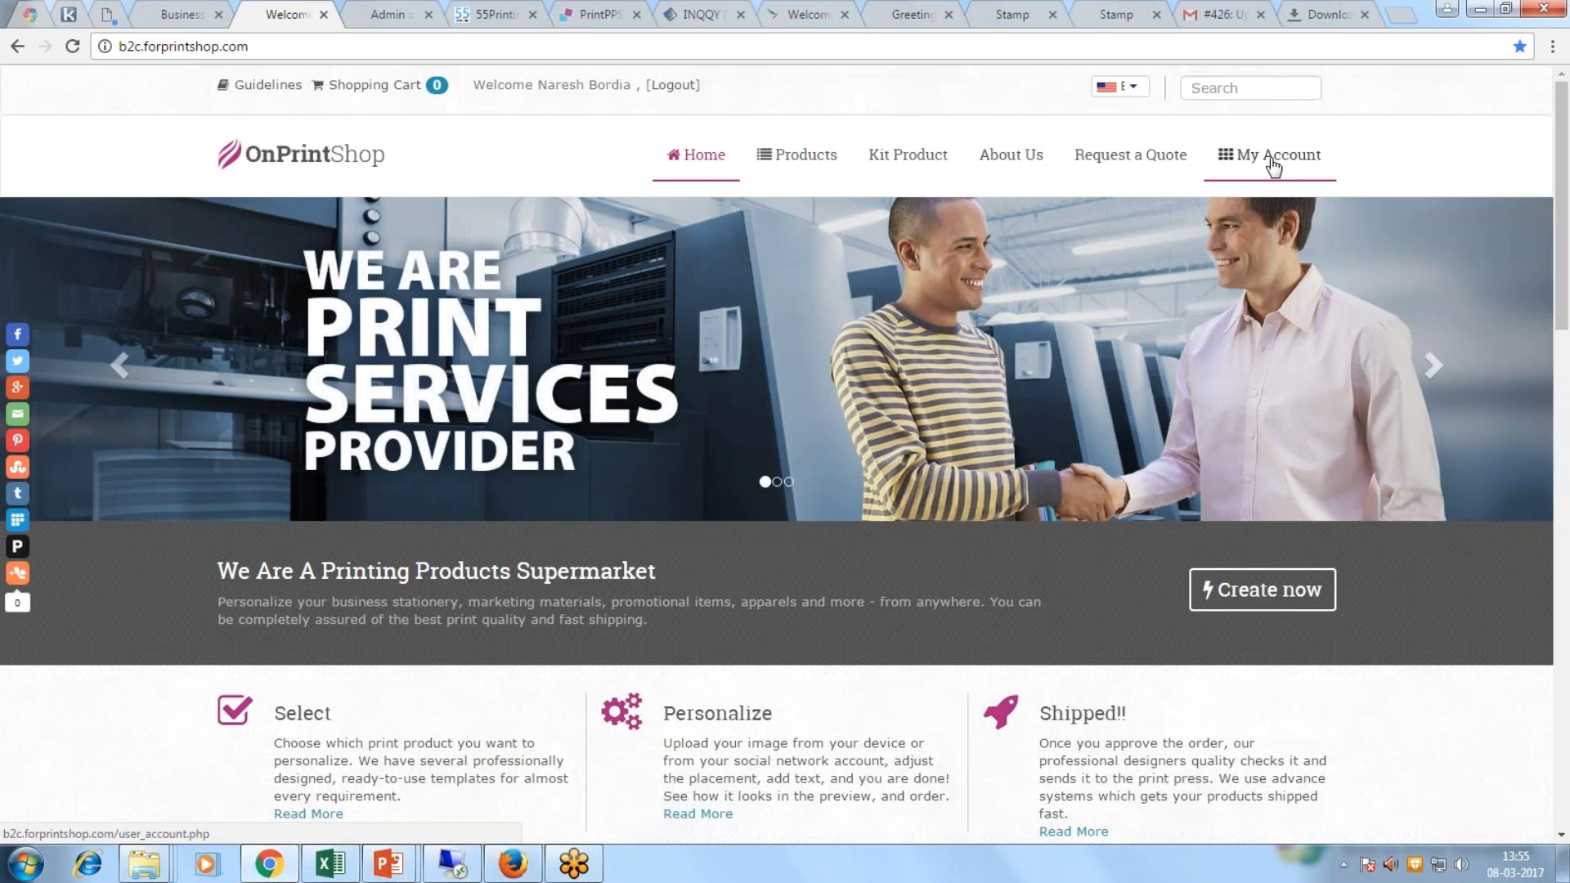
mouse_move(1273, 166)
Step: Download and approve order 425's revised proof, commenting 'it looks fine.. please print'
click(1245, 245)
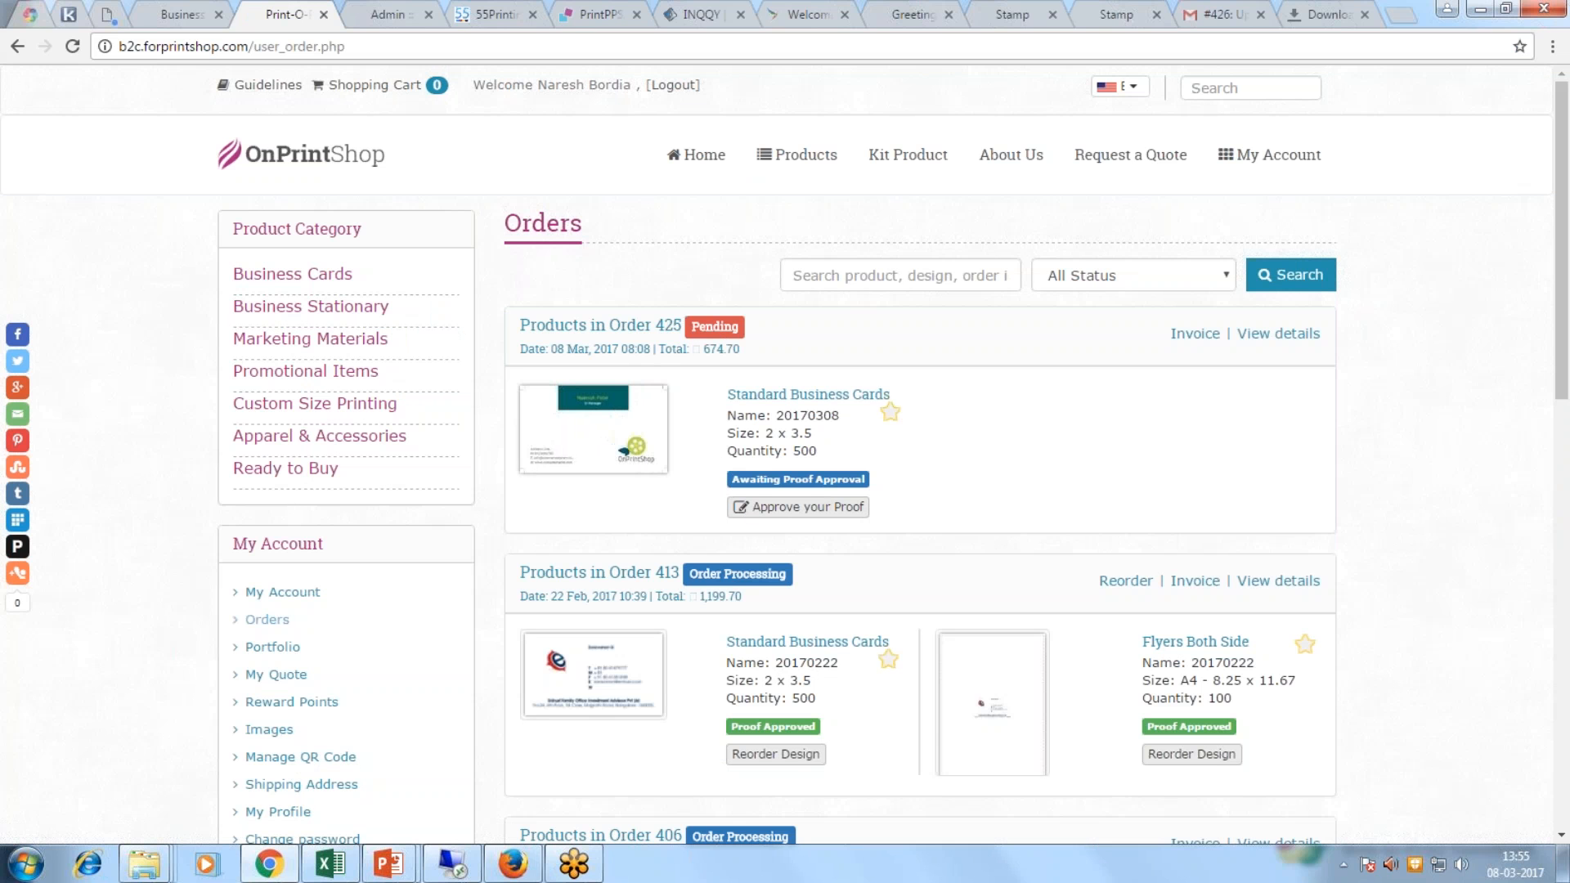
click(787, 513)
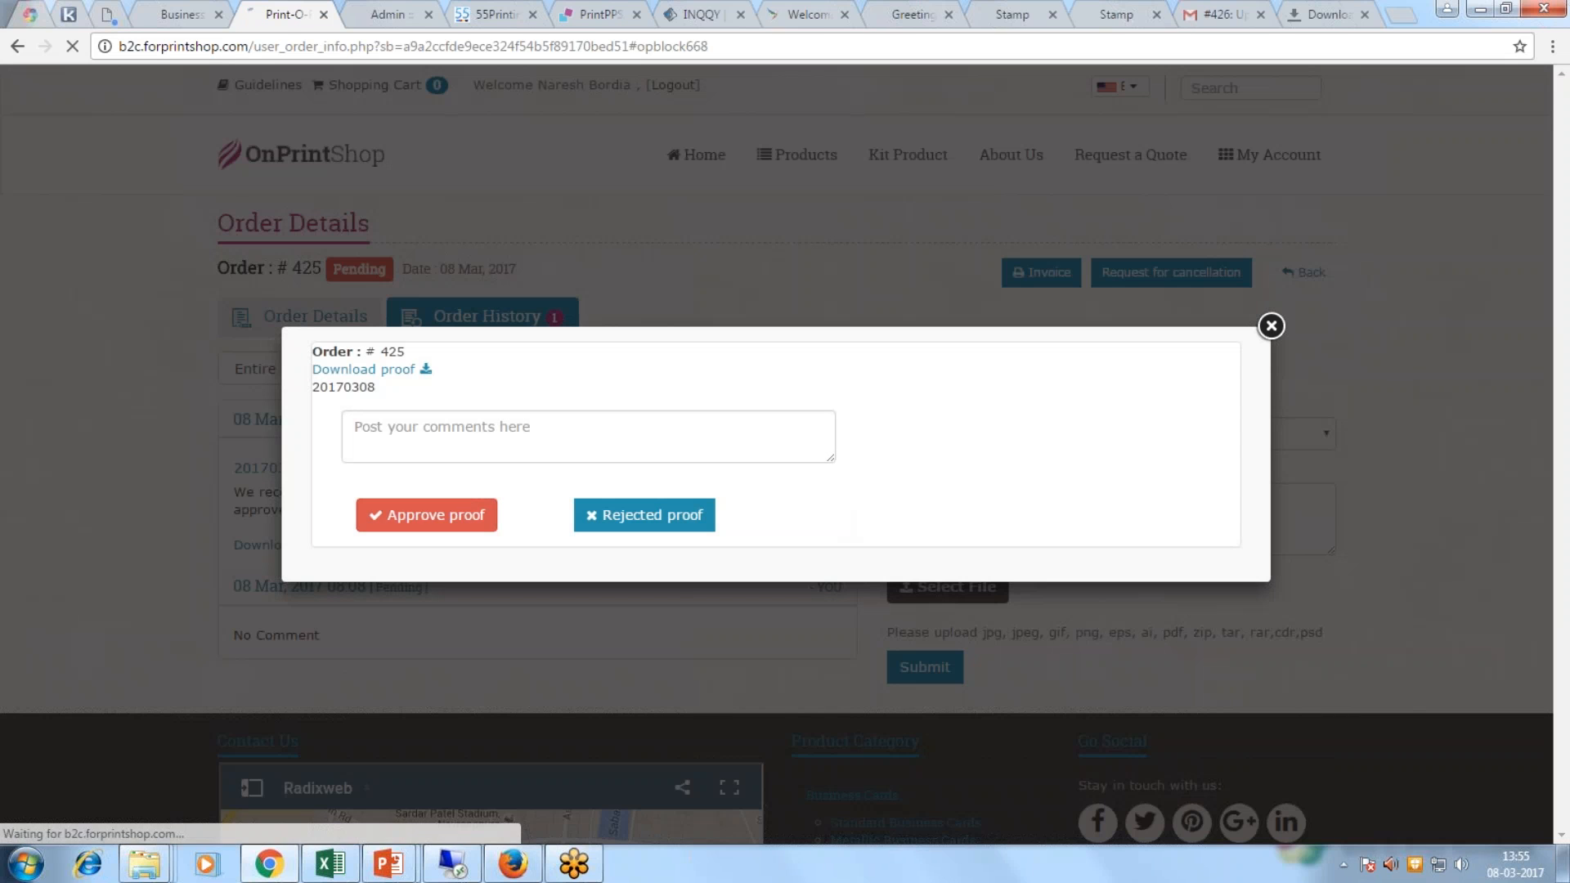
click(426, 369)
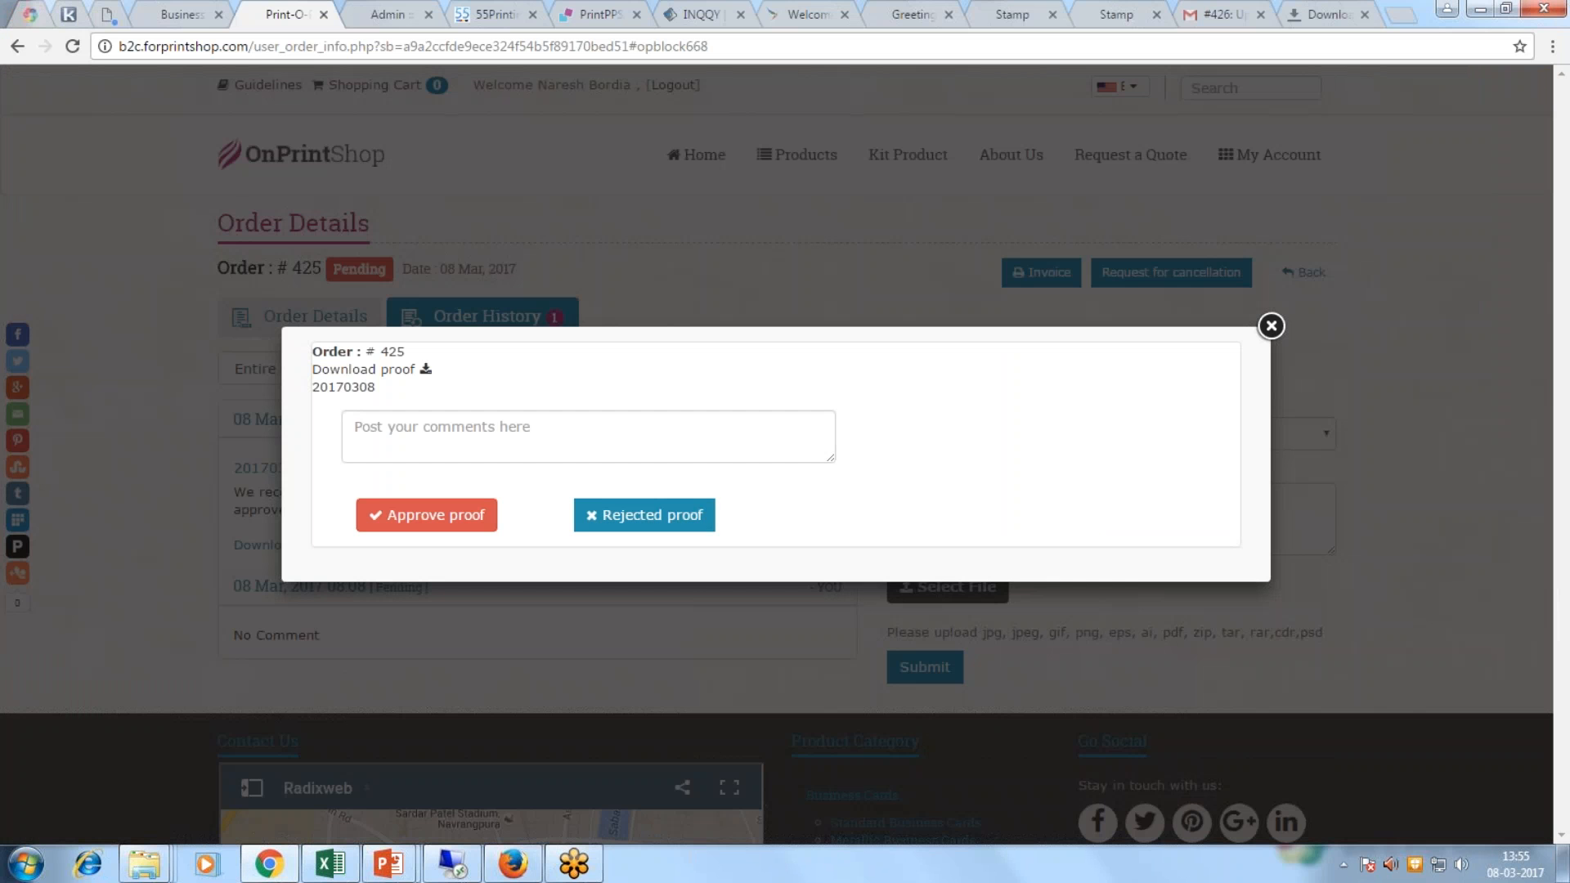
click(613, 431)
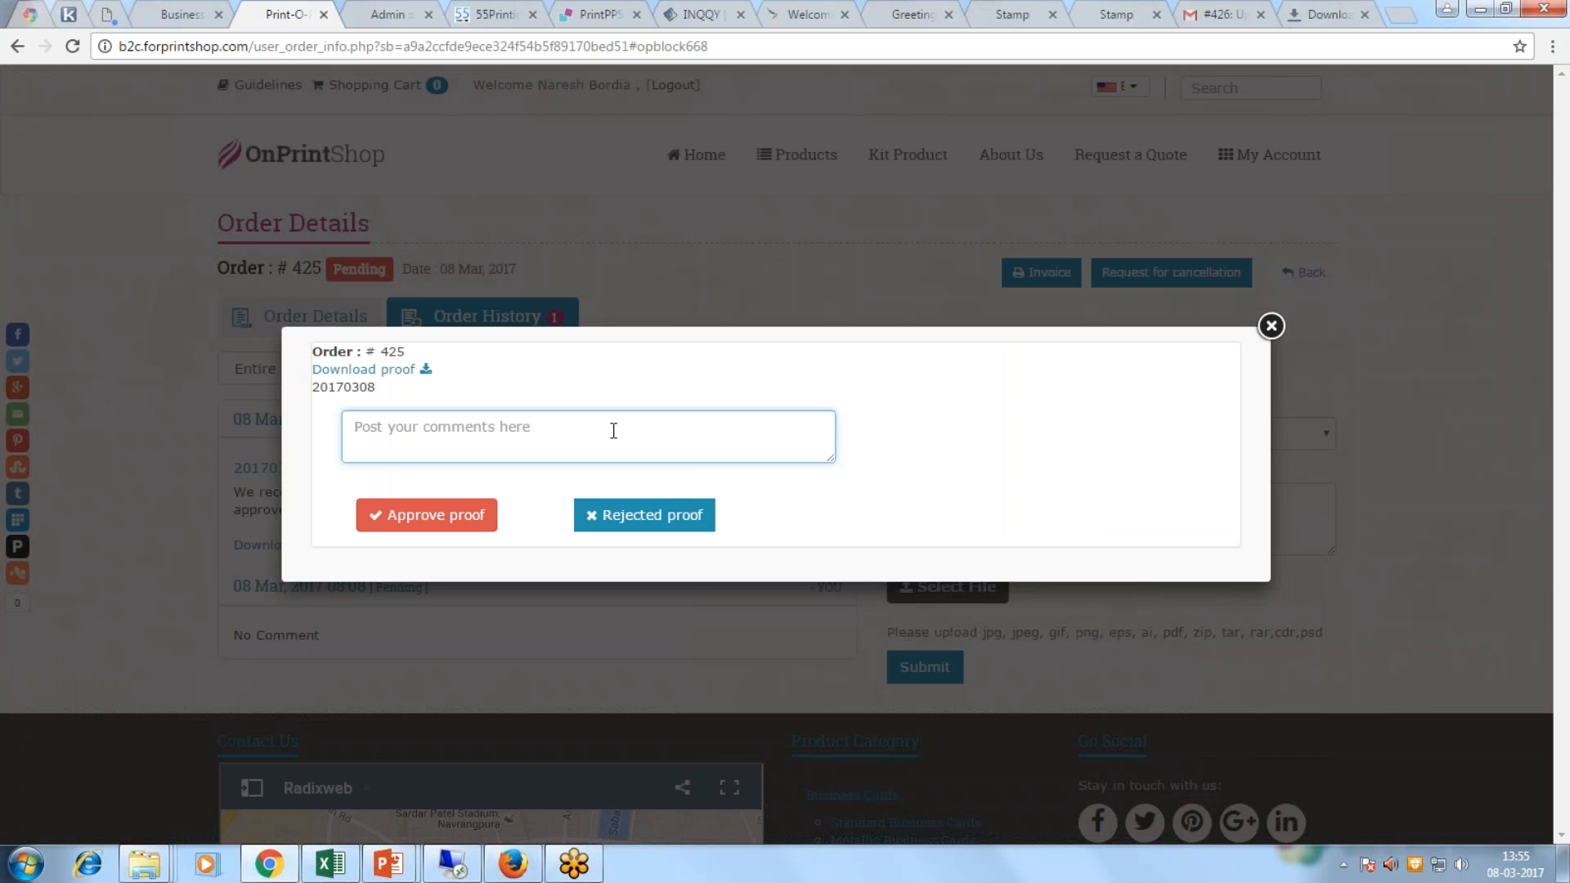
text(it looks fine.. p)
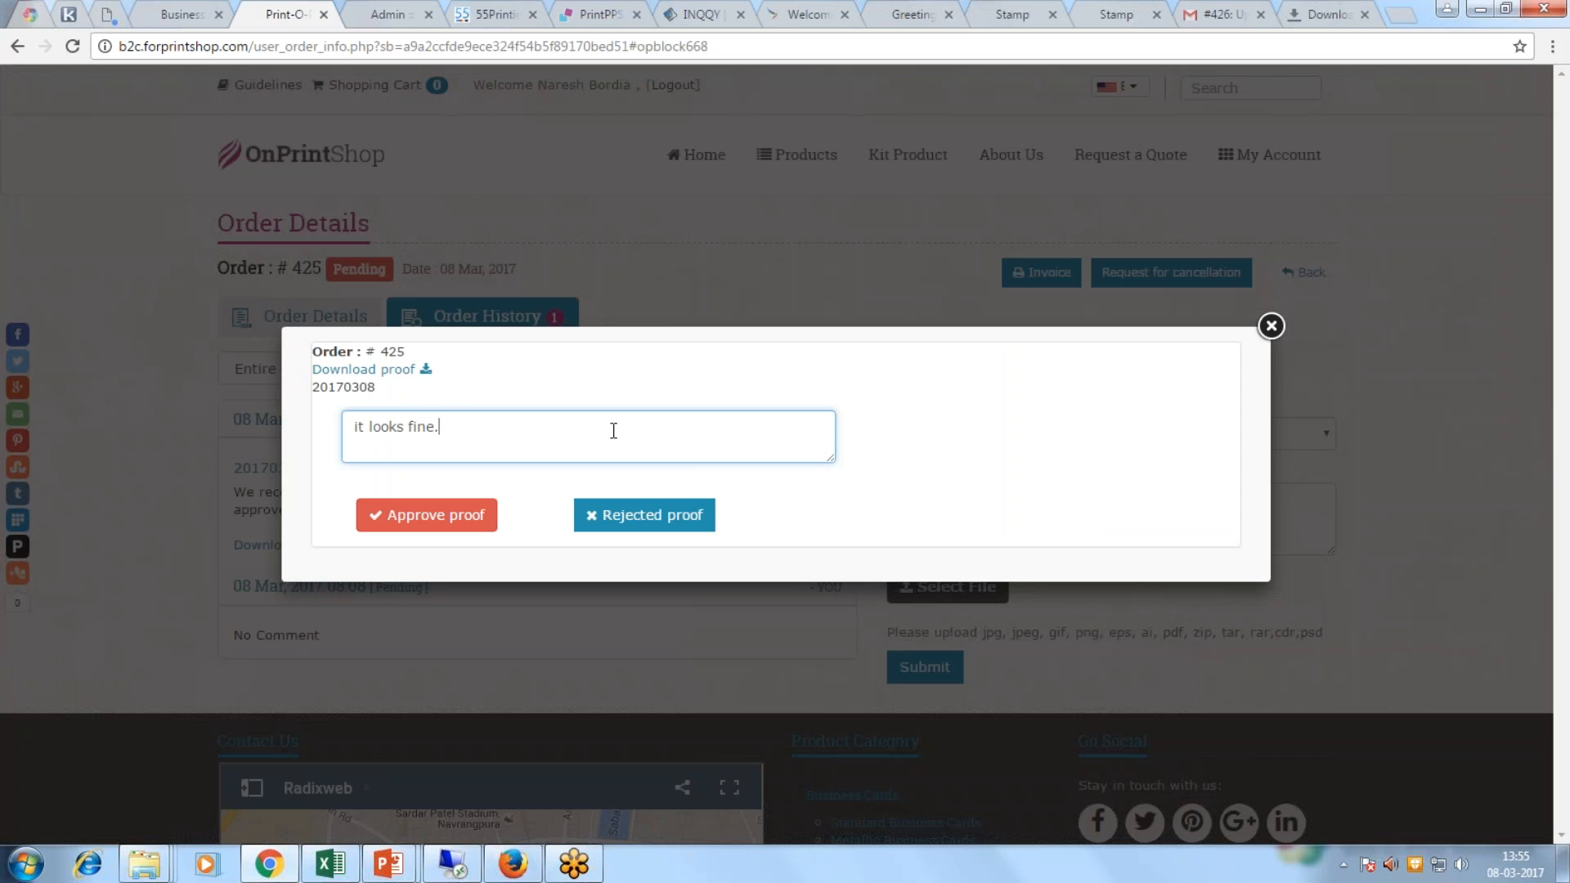
text(lease print)
click(407, 515)
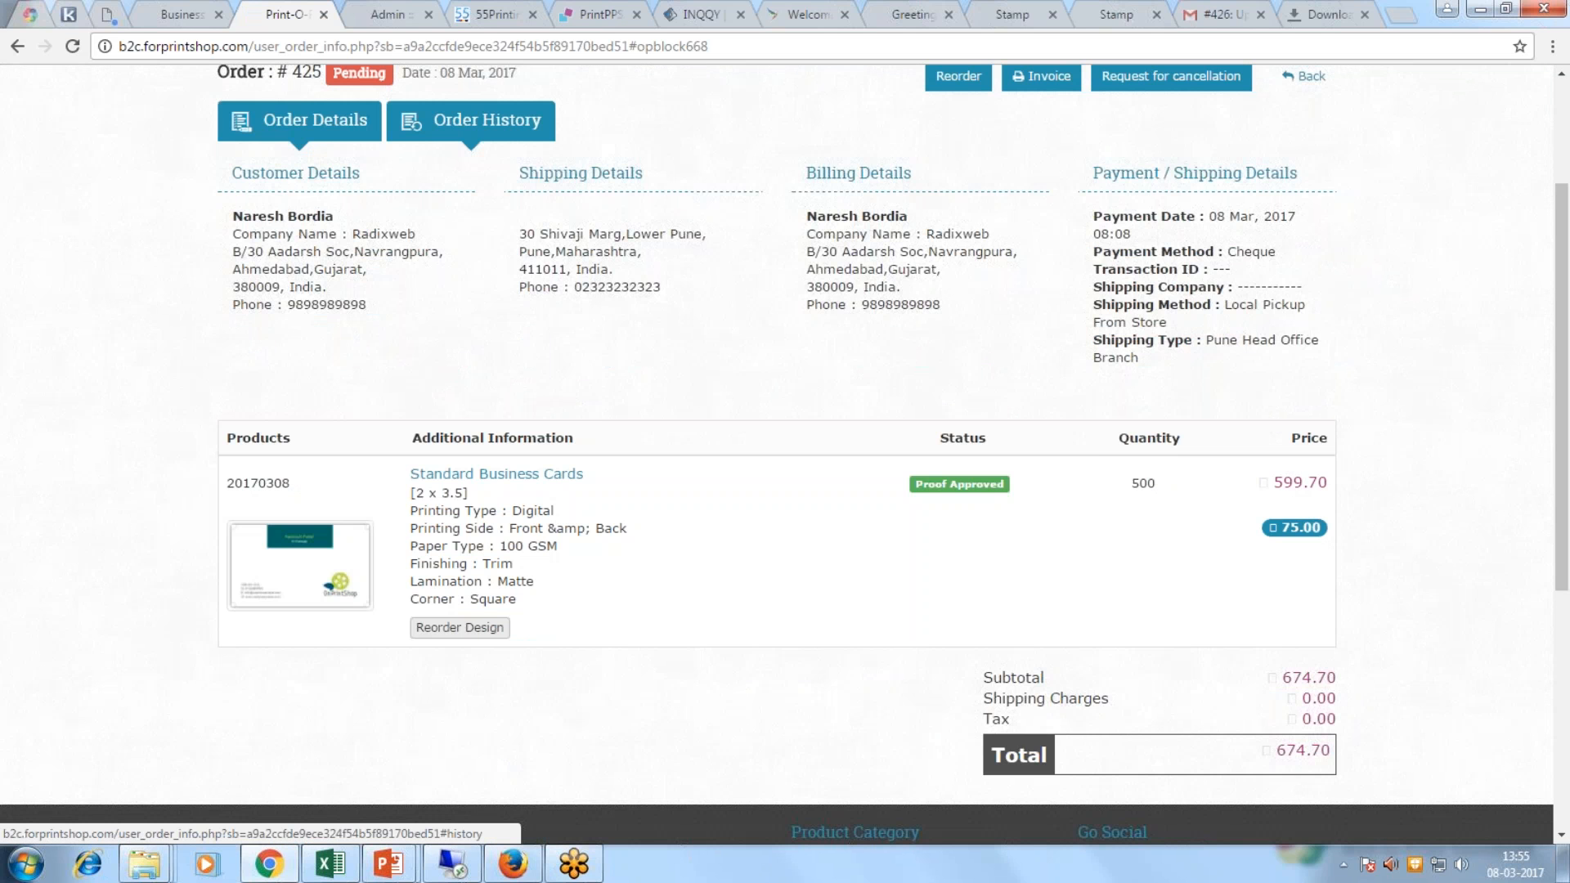
click(471, 121)
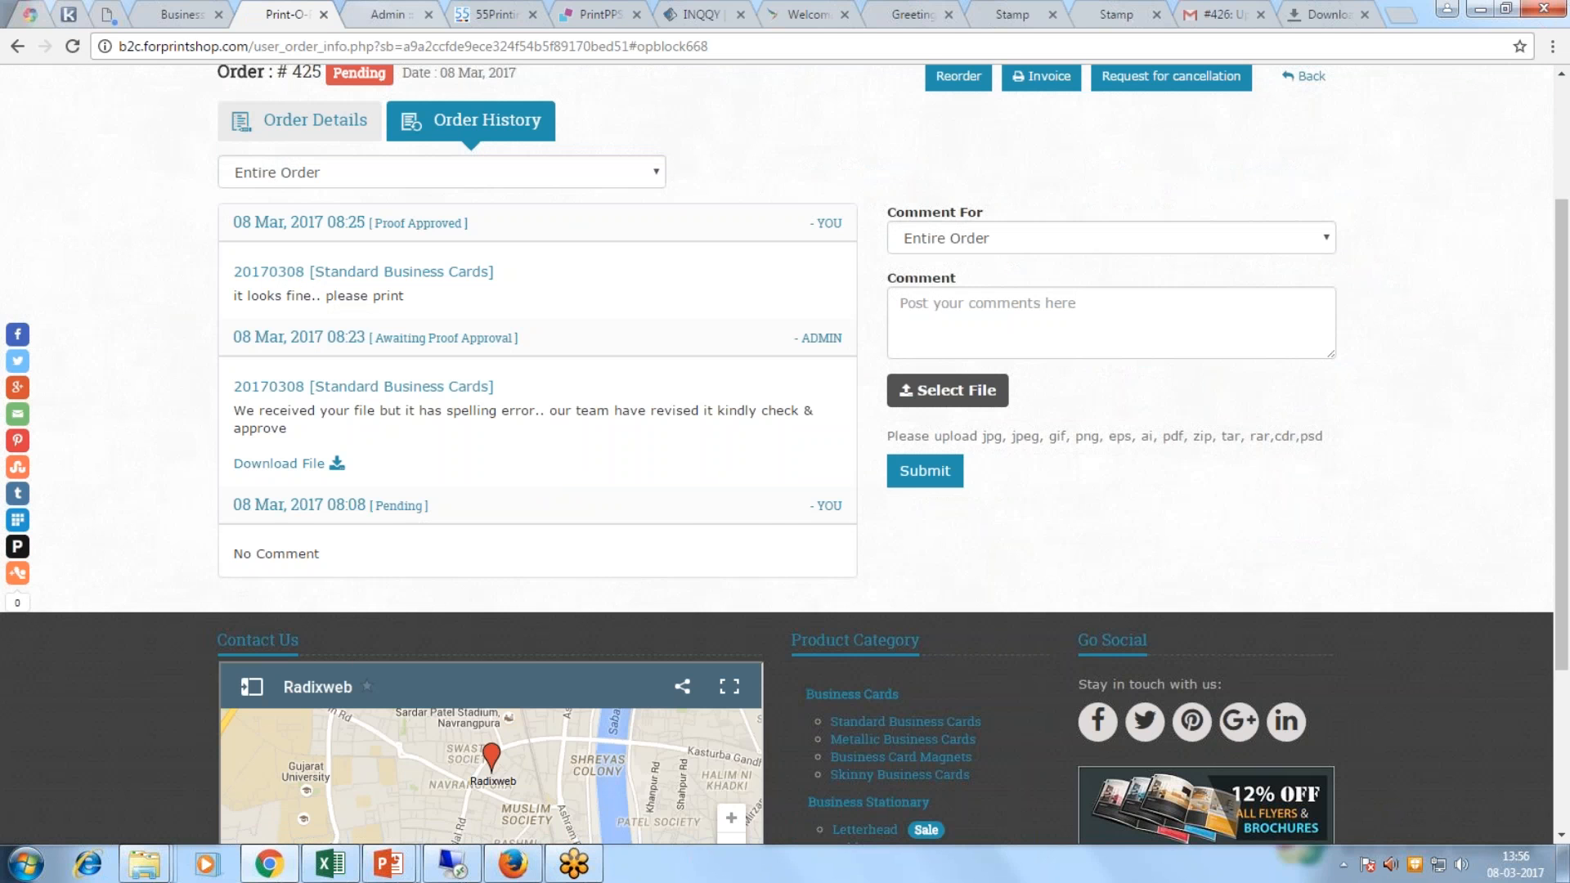
Step: Reload the admin order page in the Admin tab
key(ctrl+Tab)
key(ctrl+l)
key(Return)
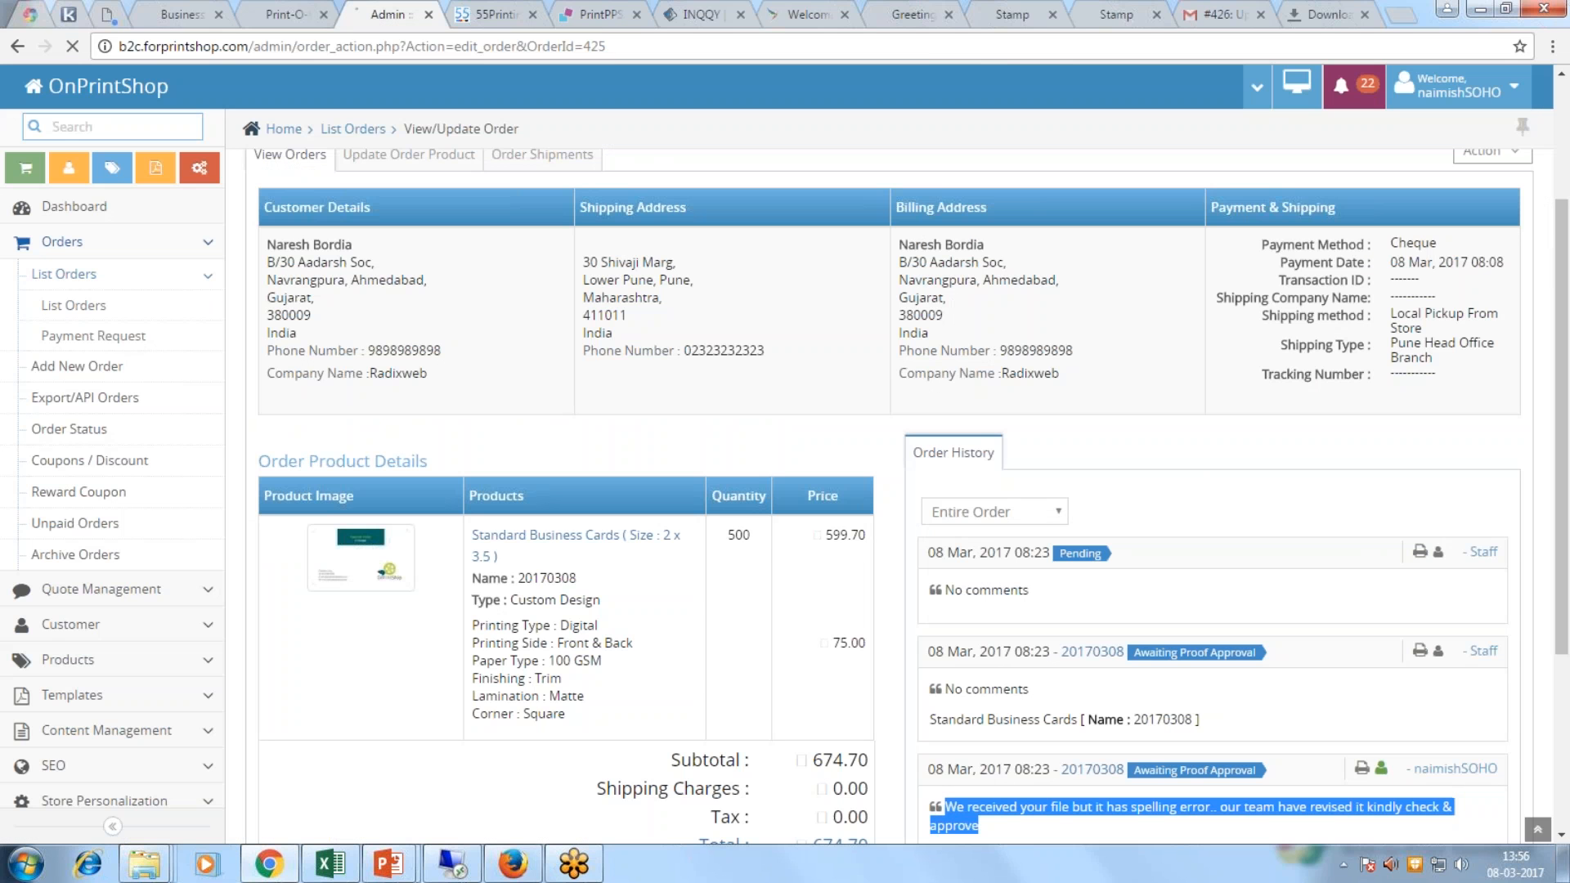
Step: Change order 425's status to Ready for Pickup in List Orders and save
click(73, 305)
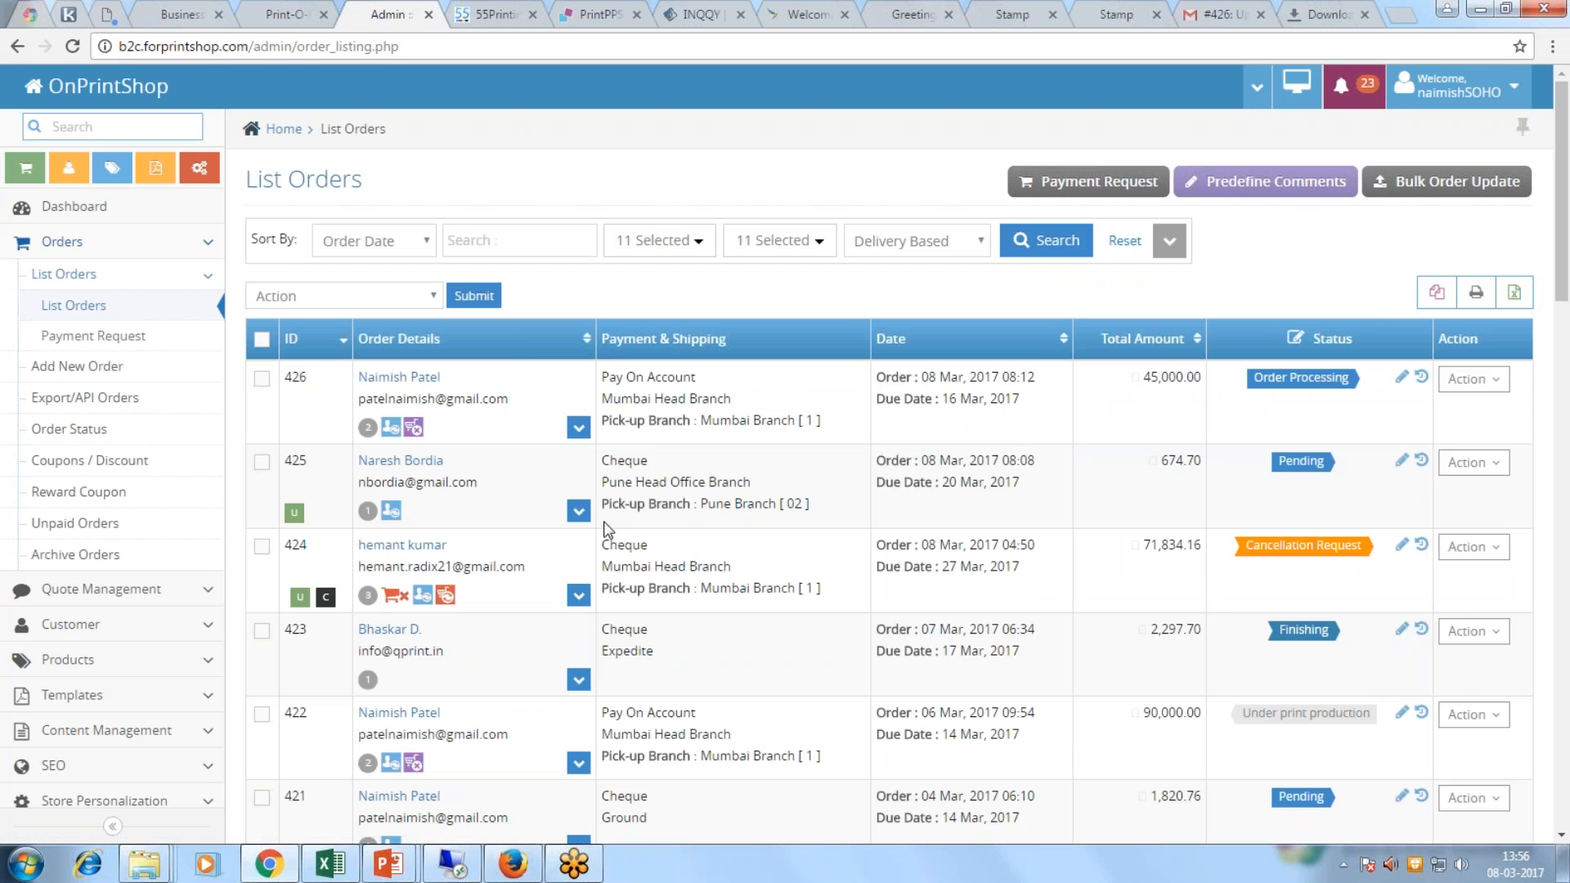
click(578, 511)
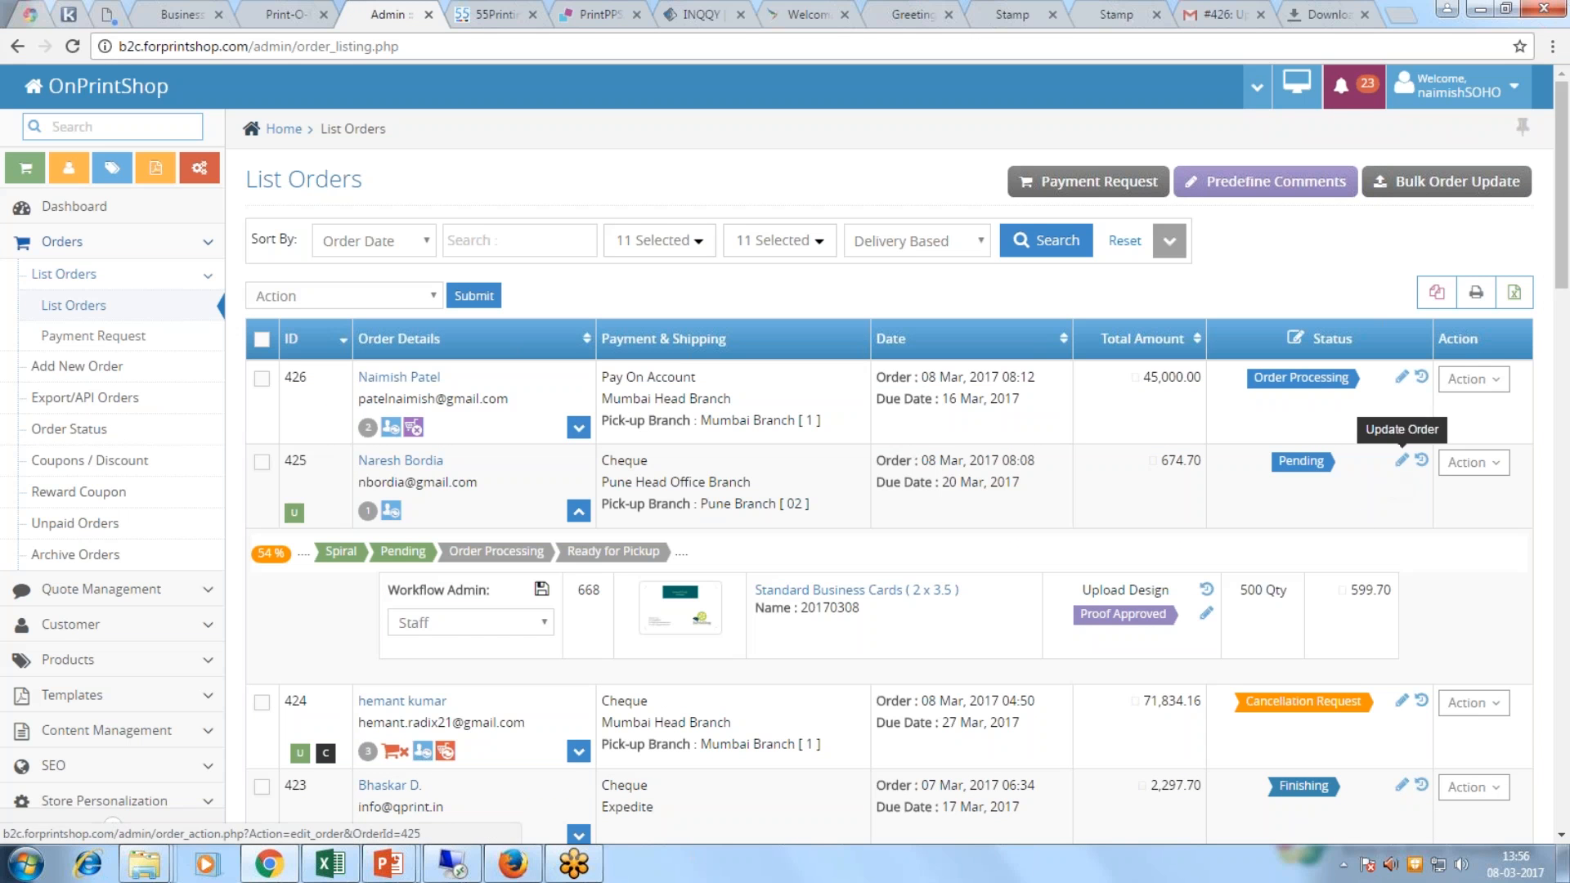
click(1401, 460)
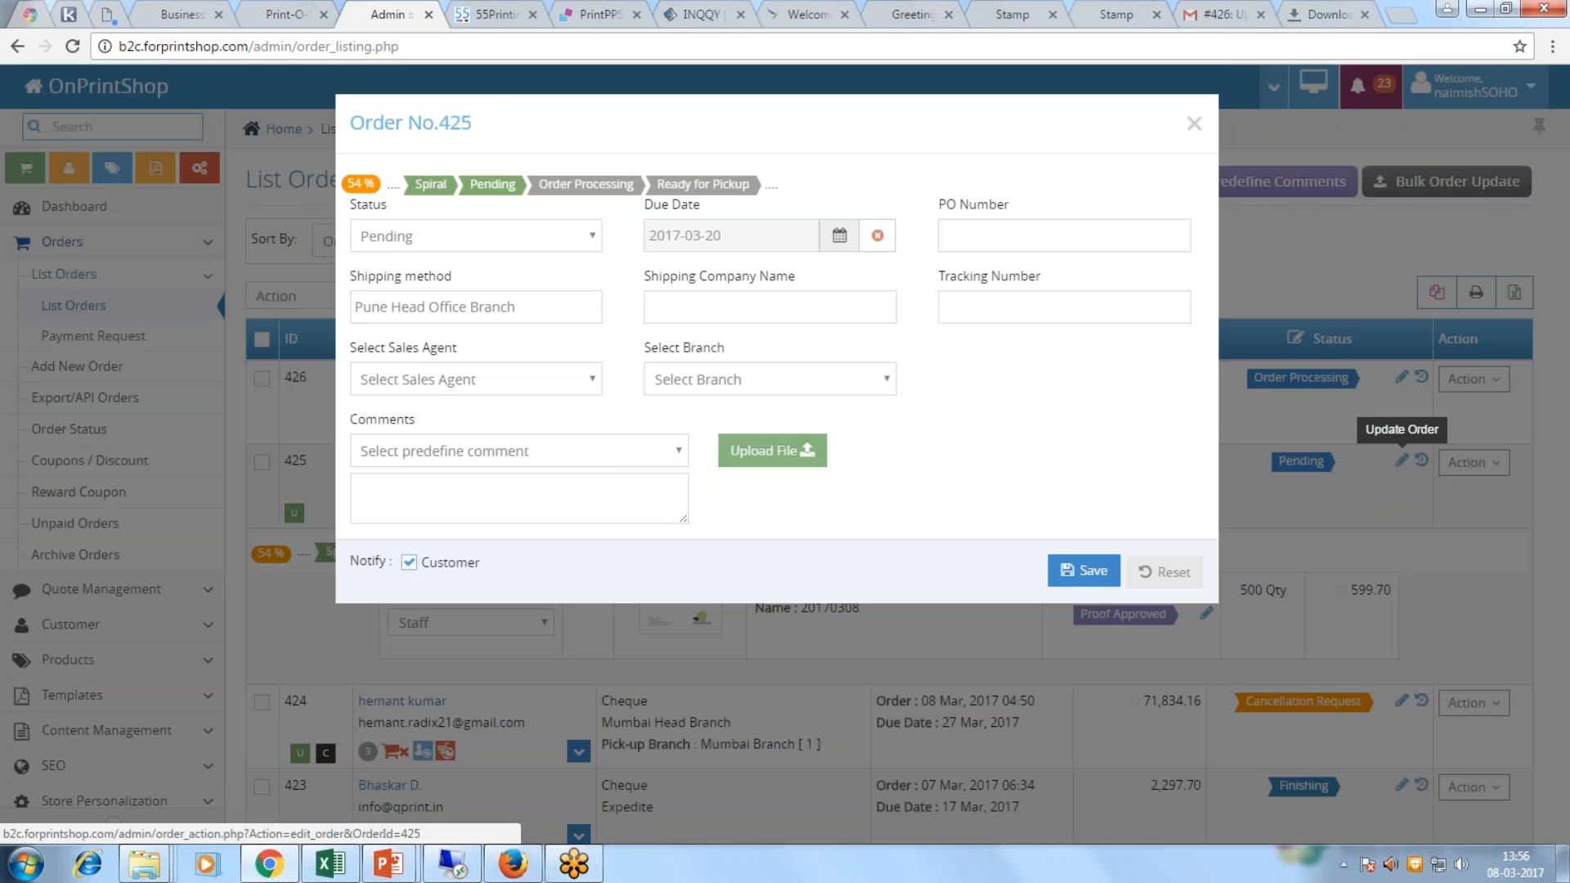
click(472, 237)
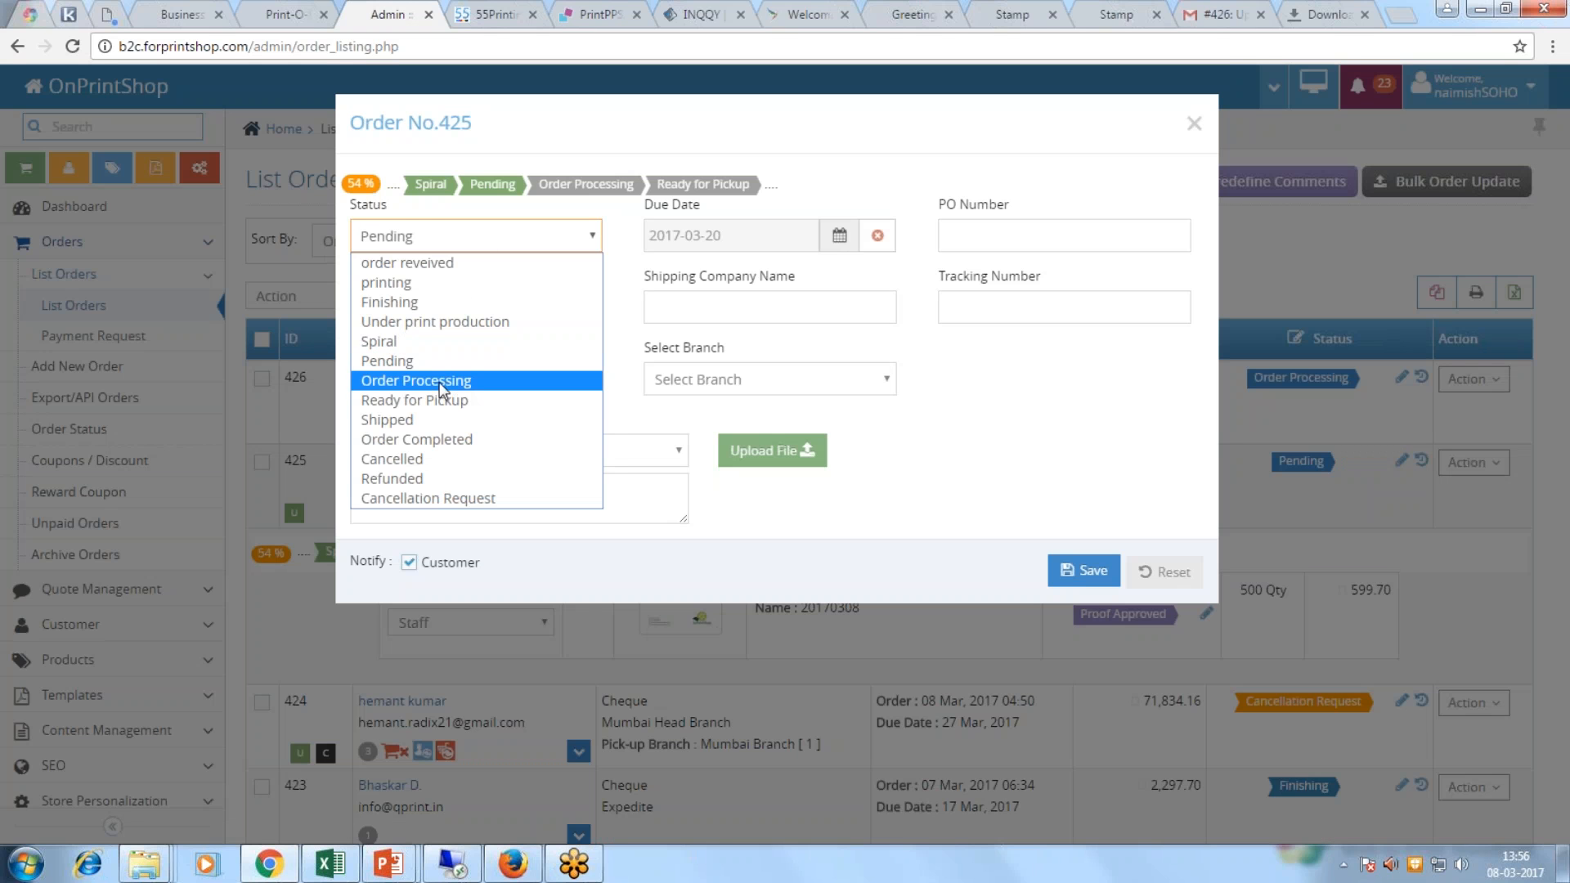
click(417, 401)
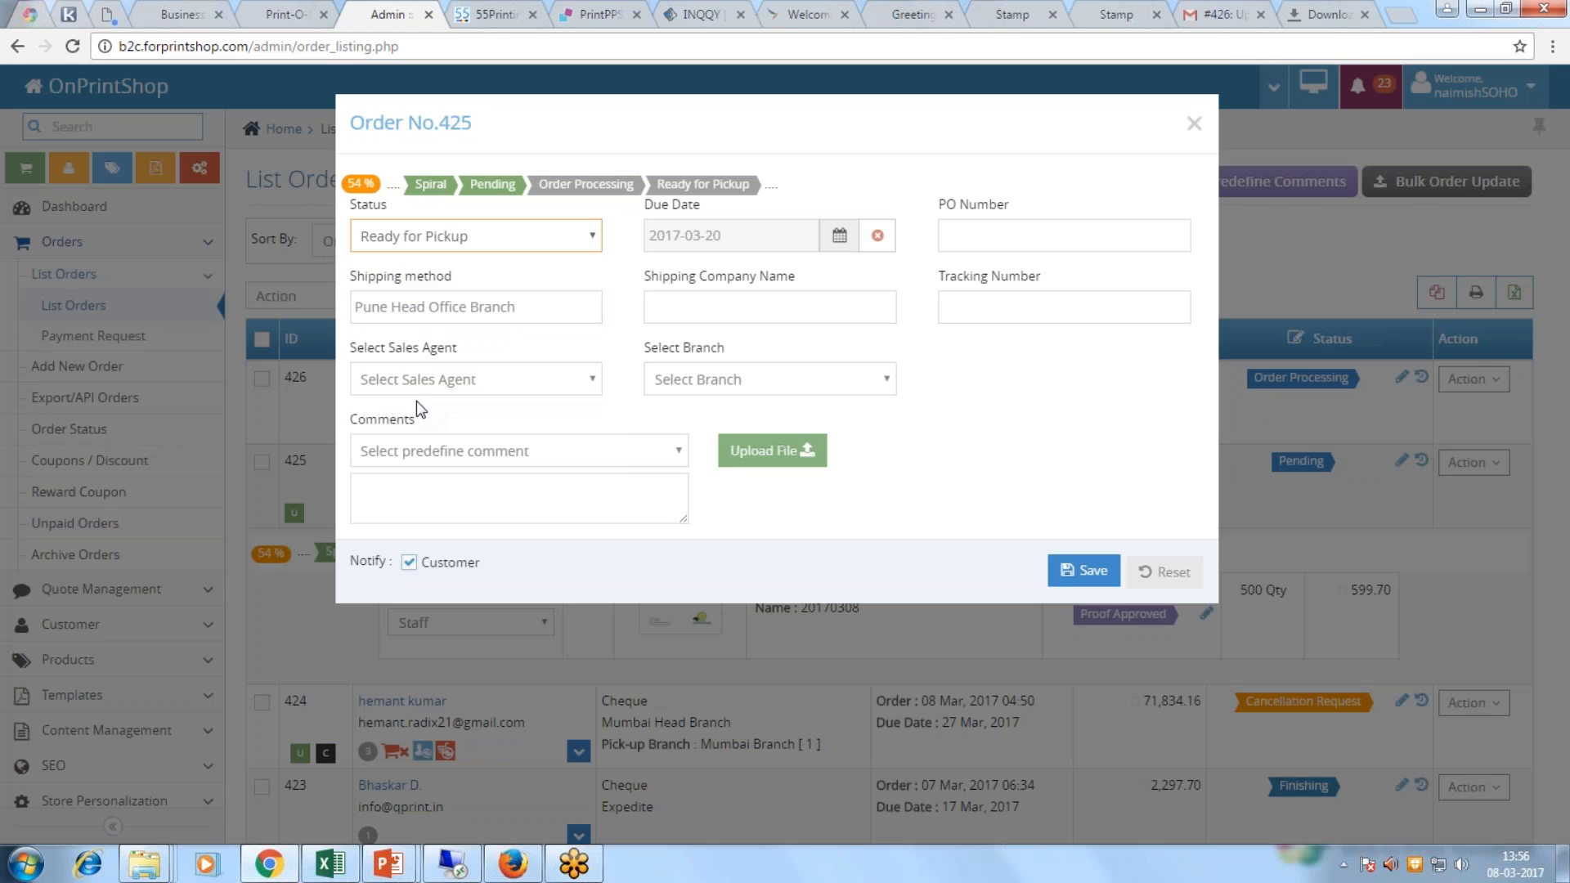
click(1090, 573)
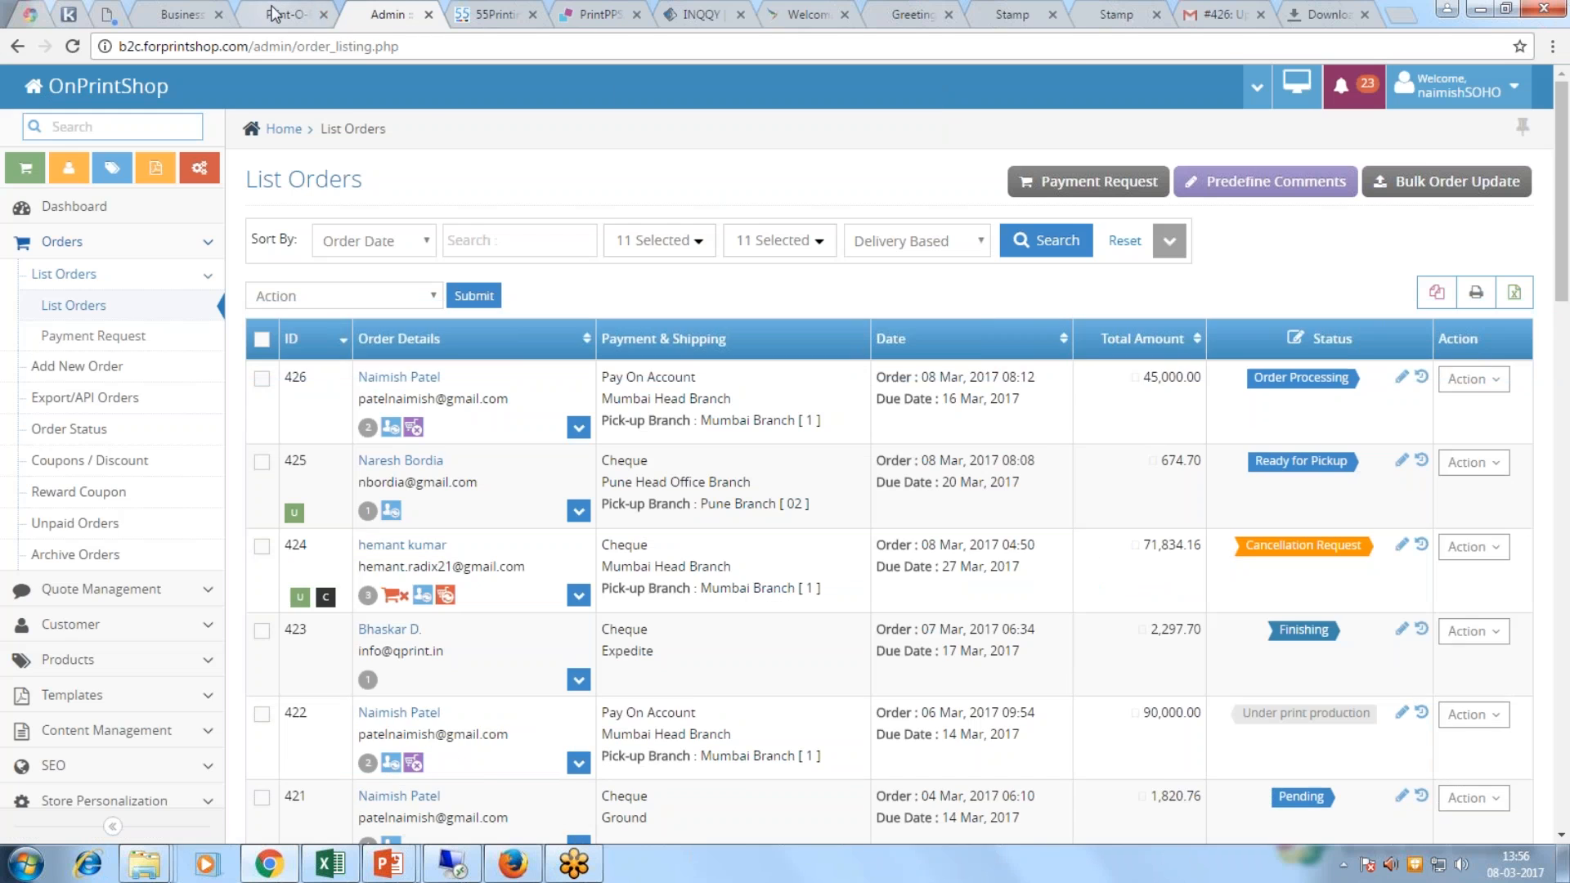
Step: Reload the customer's order 425 page to show the new status entry
click(273, 12)
click(291, 47)
key(Return)
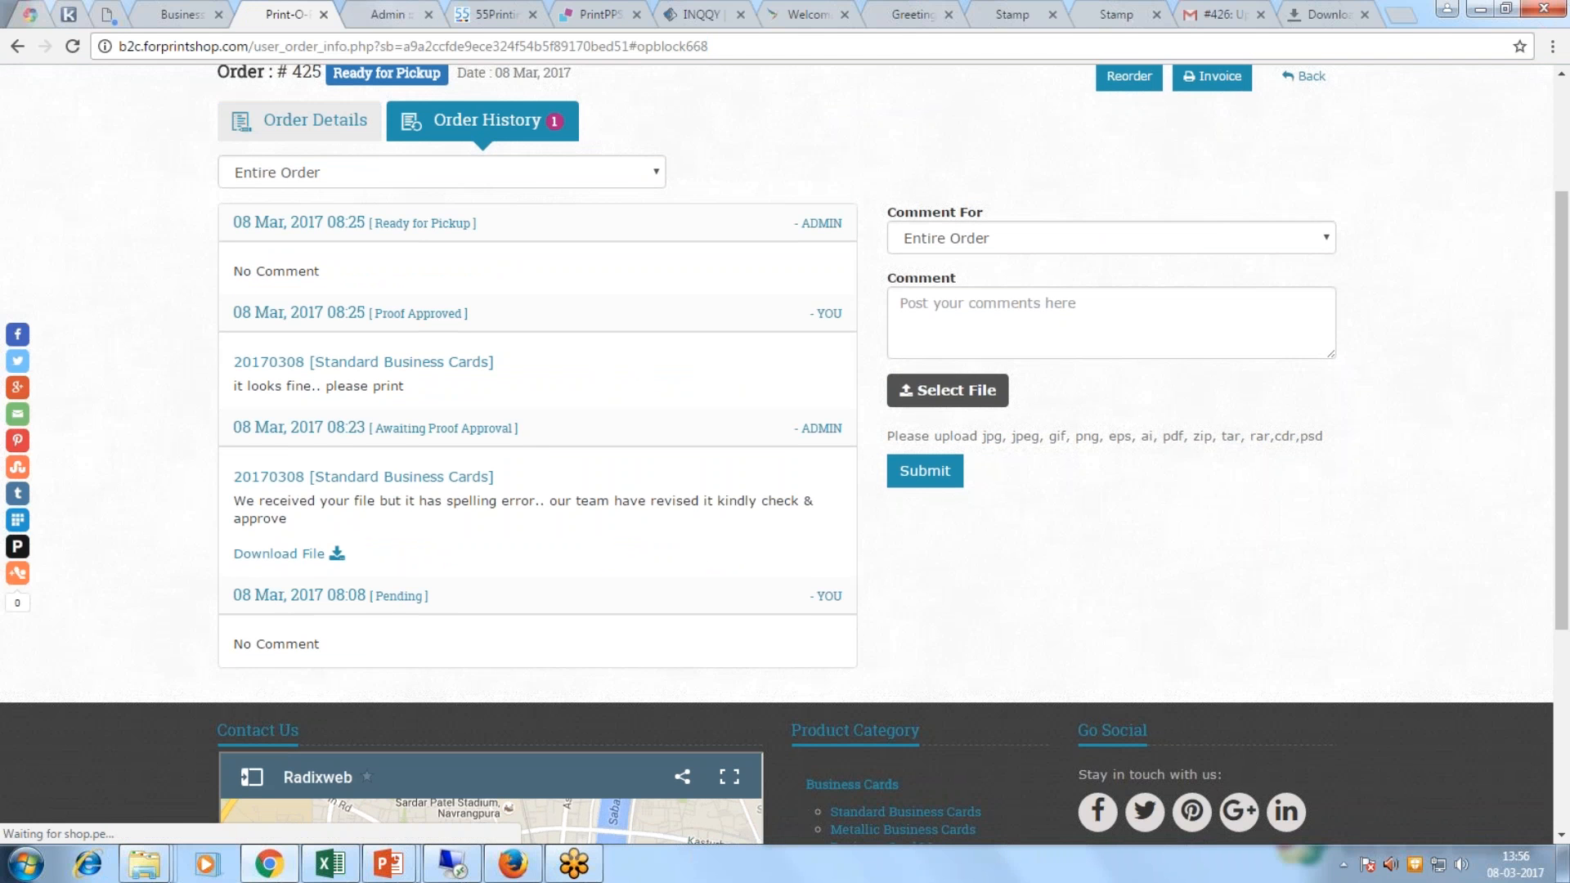
Step: Check order 425's Ready for Pickup status in the admin list, then expand quote management
key(ctrl+Tab)
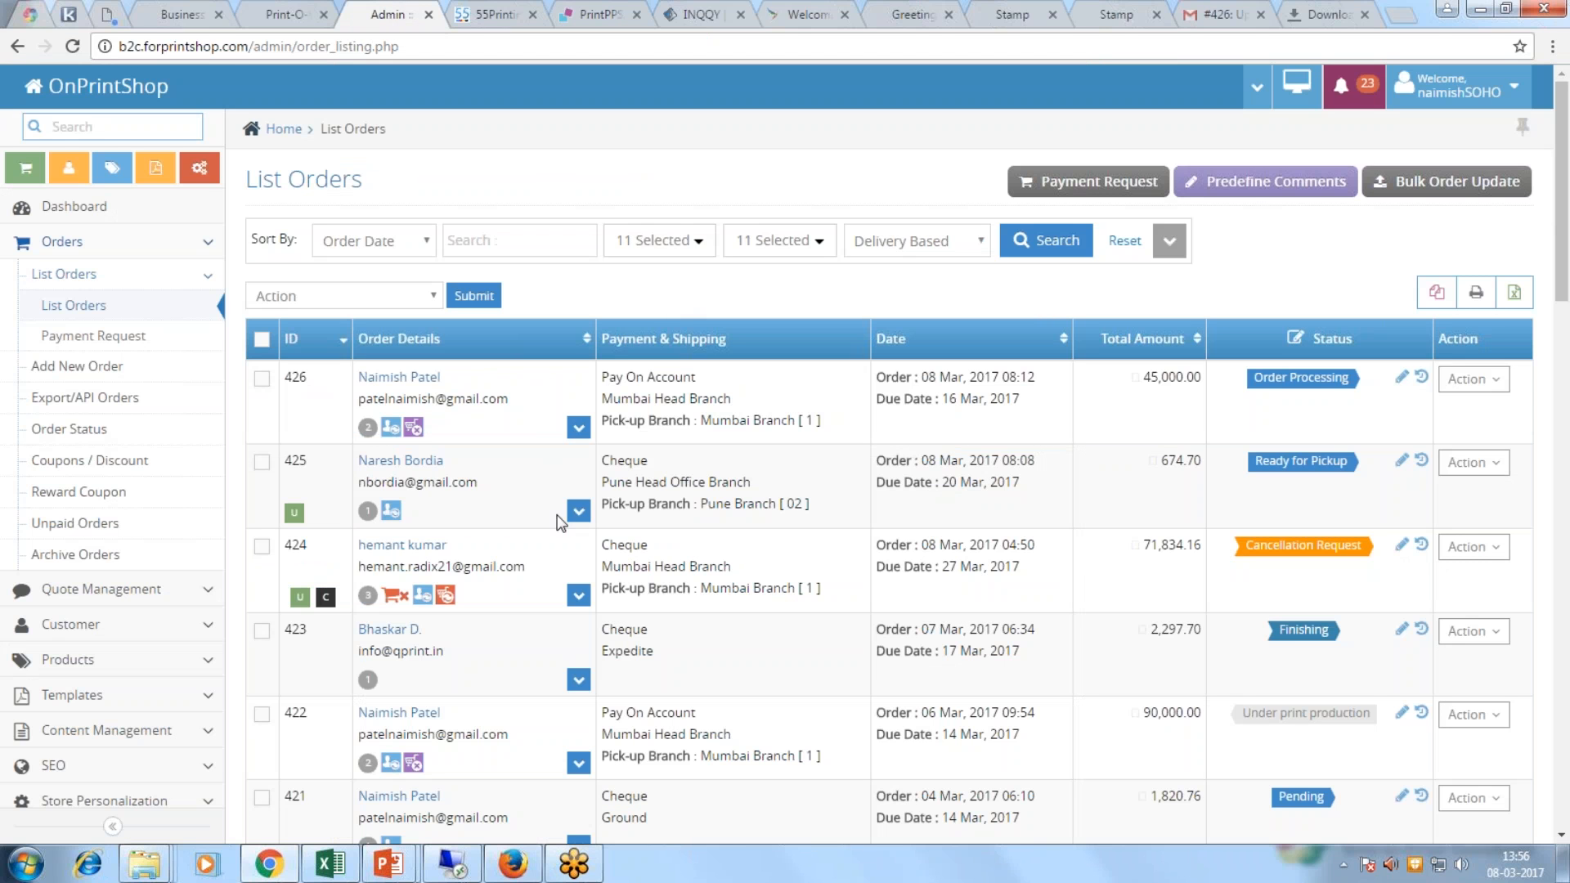
triple_click(460, 484)
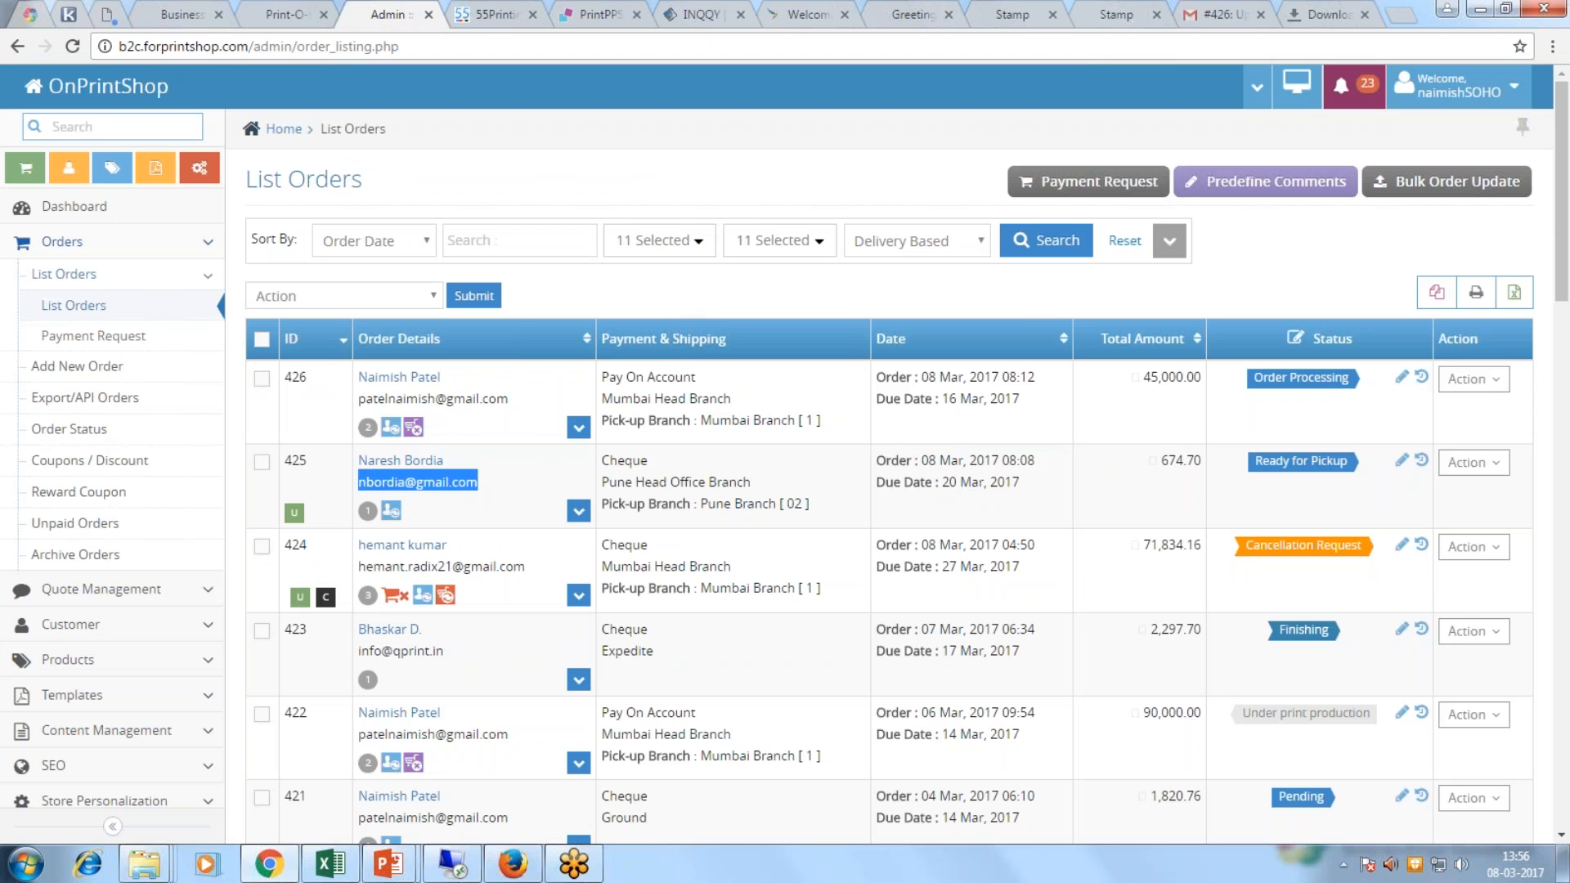
click(569, 301)
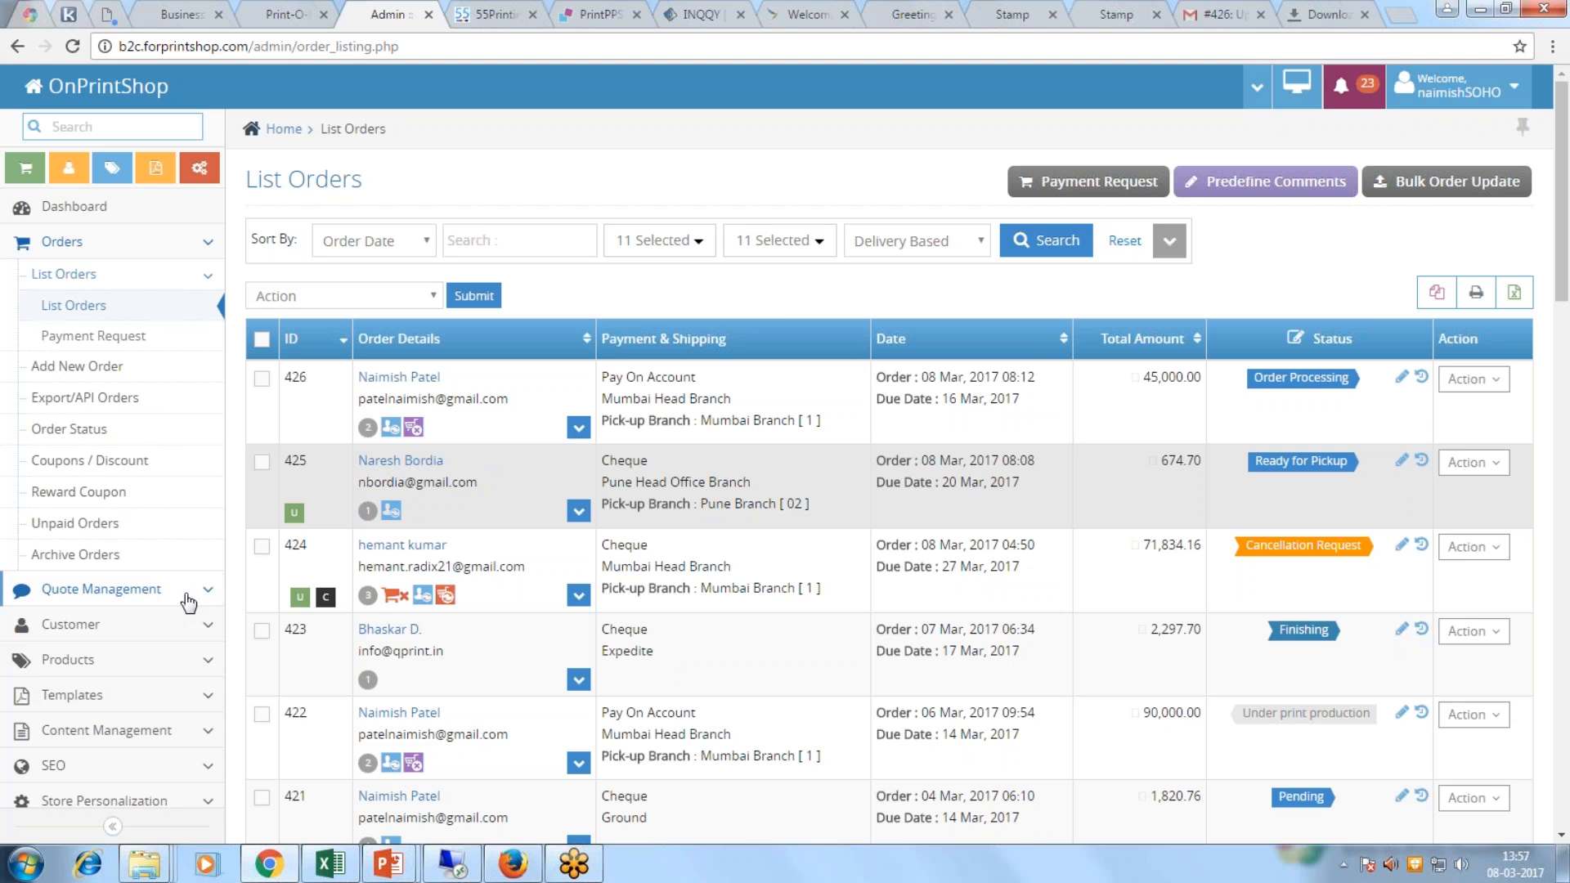
click(181, 592)
Step: Open quote 25, Folder Exhibition (Custom), for editing from the View Quotes list
click(69, 309)
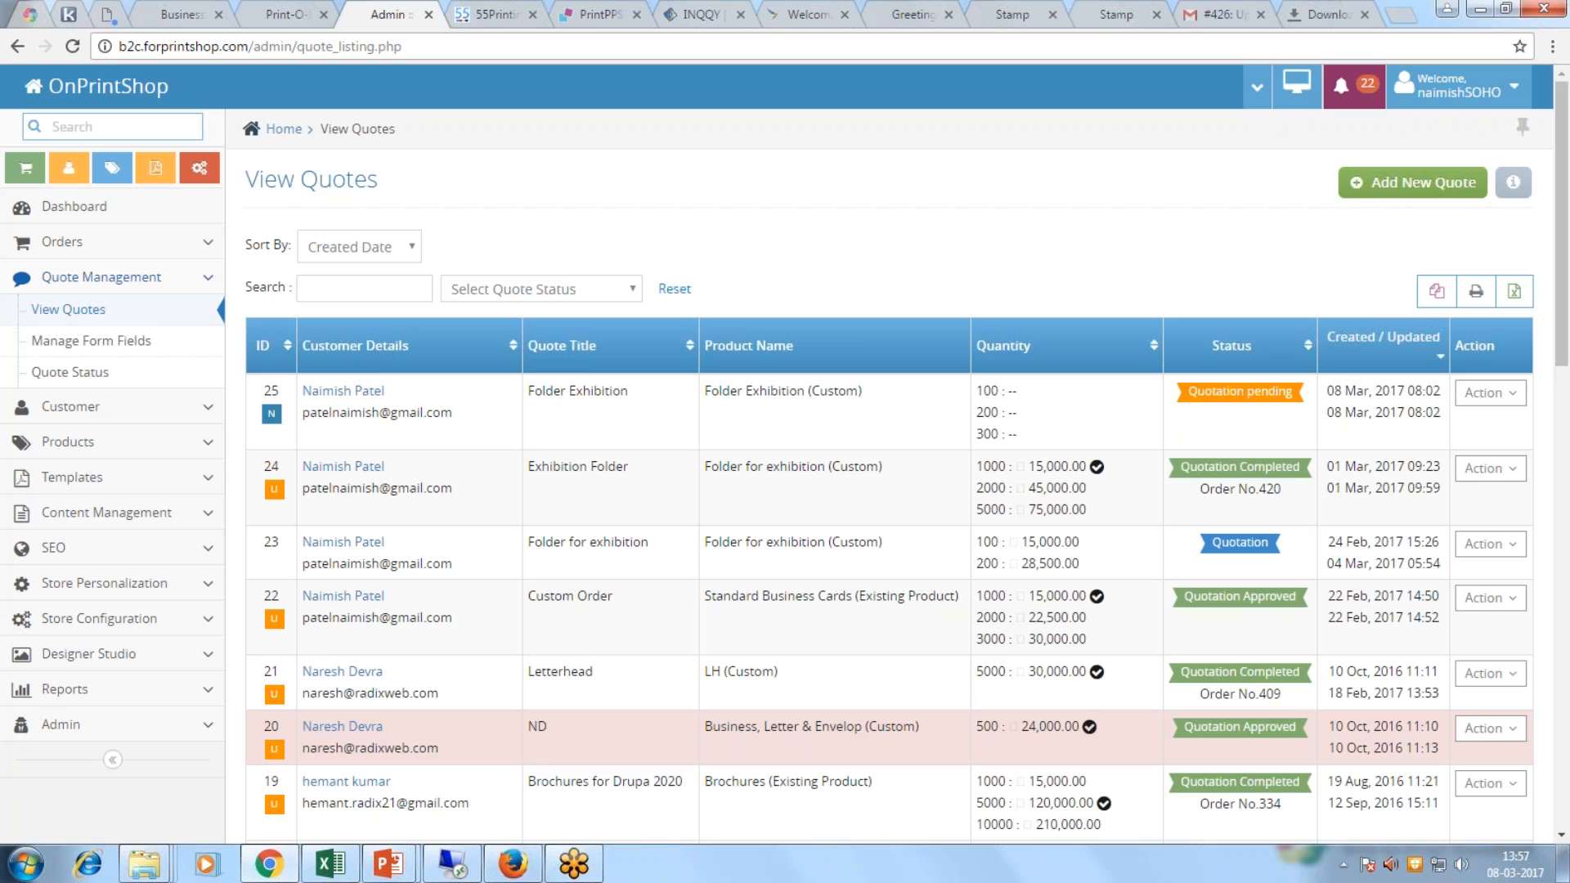
triple_click(639, 388)
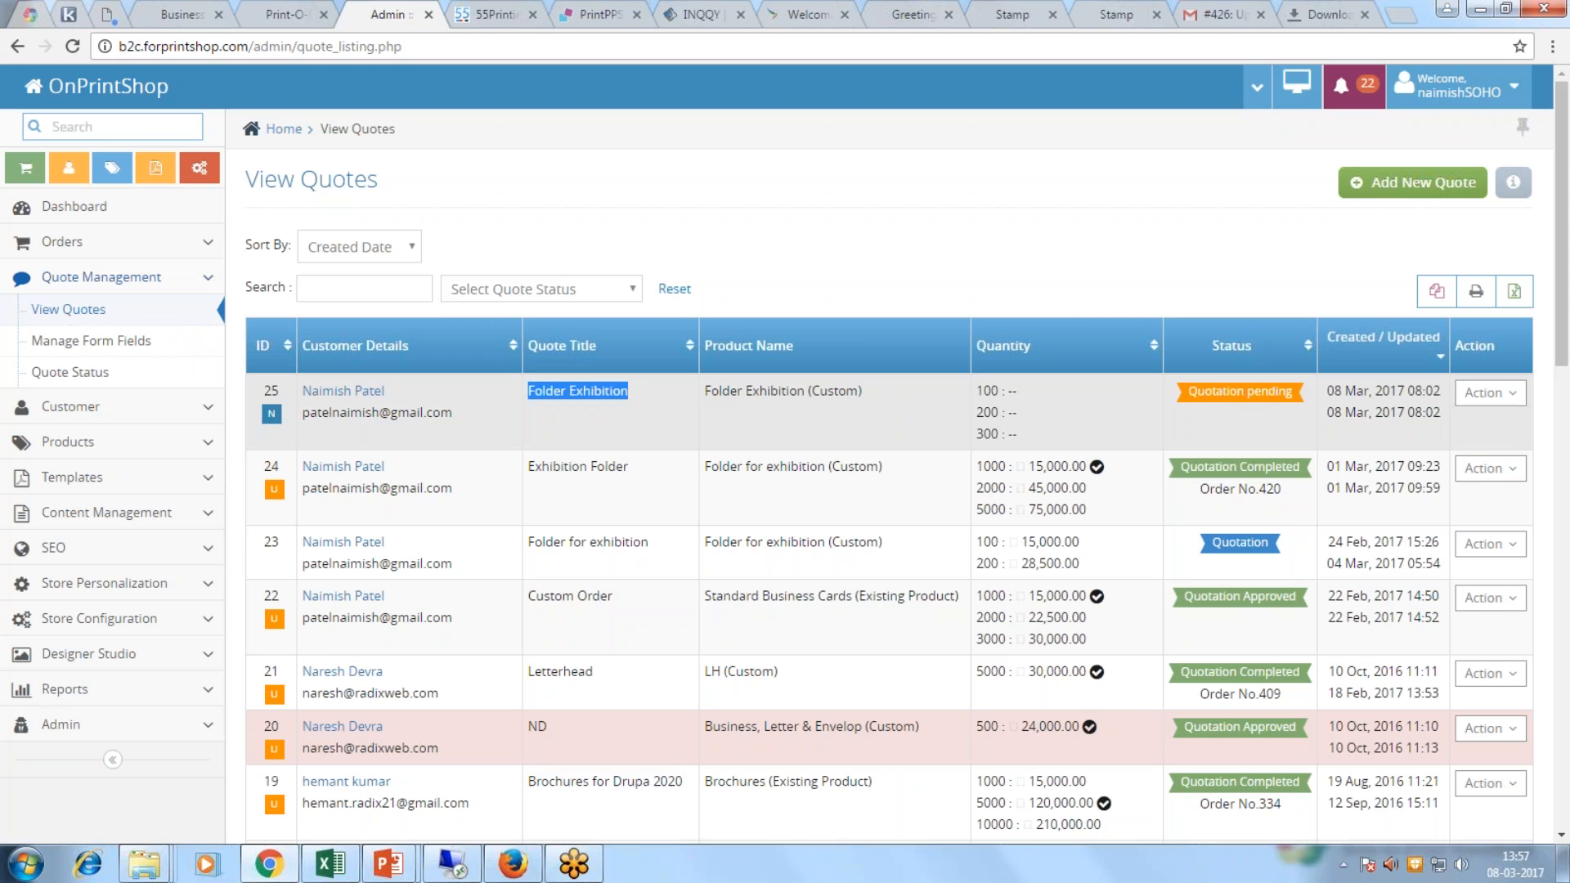
drag(811, 391, 858, 391)
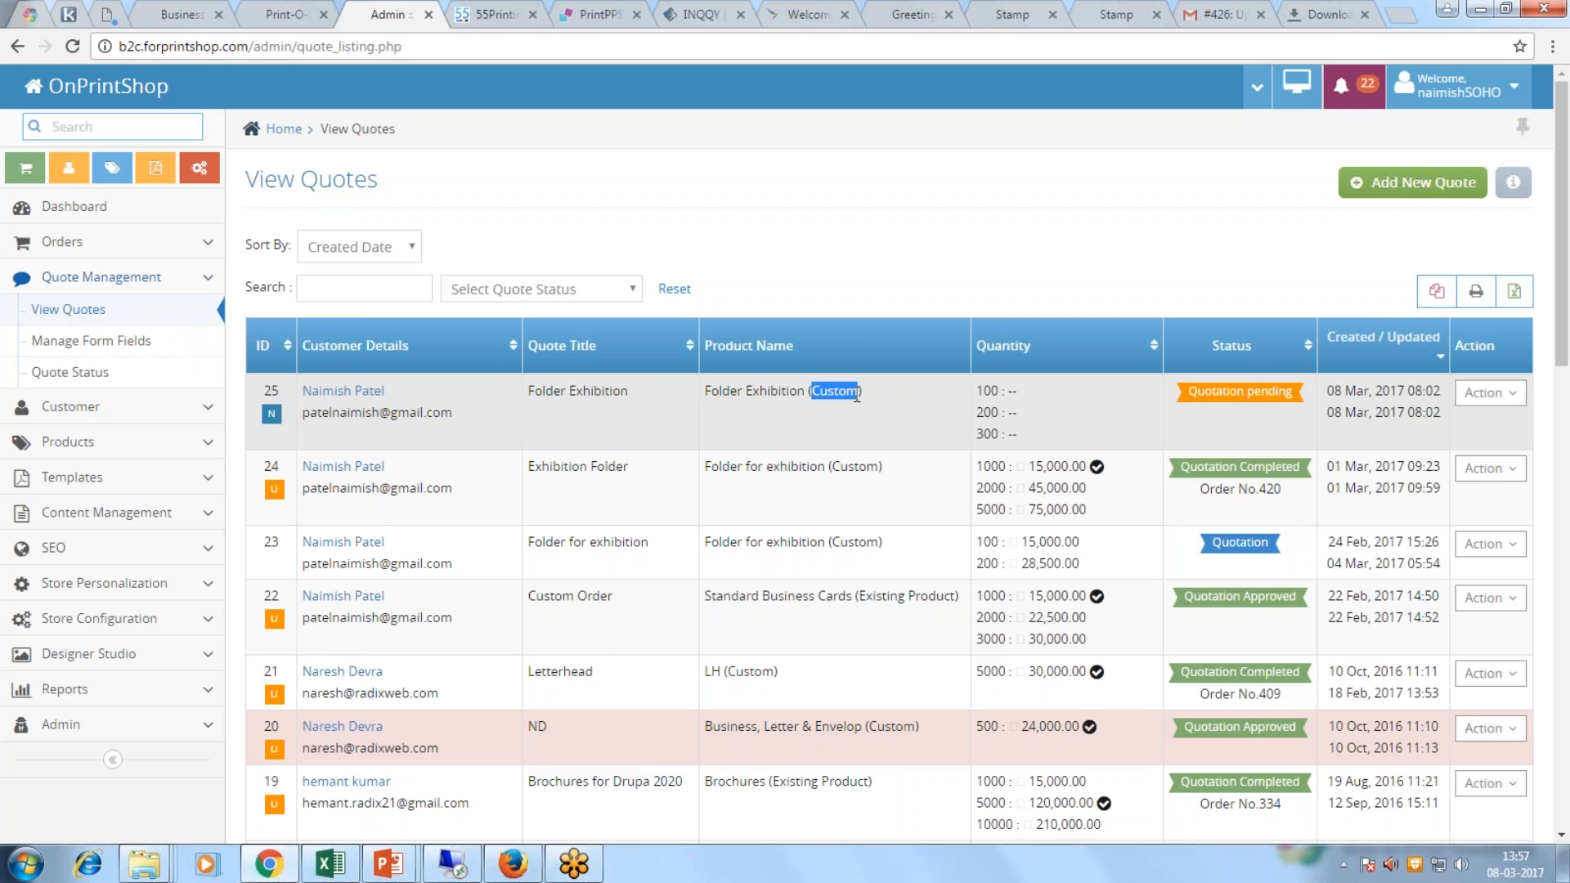
click(1515, 400)
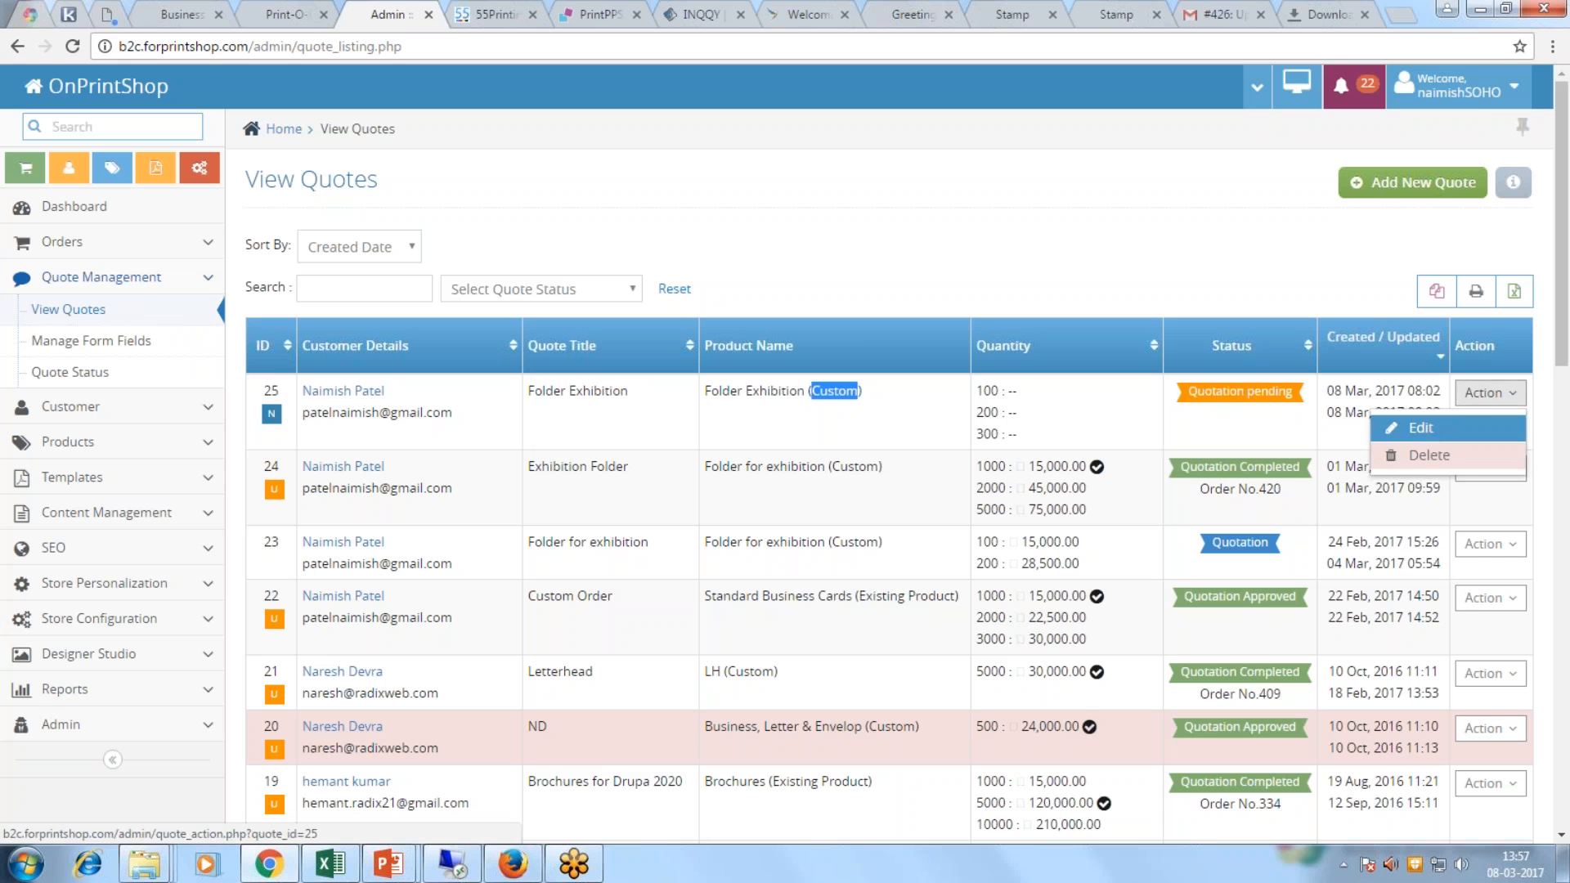
click(1429, 428)
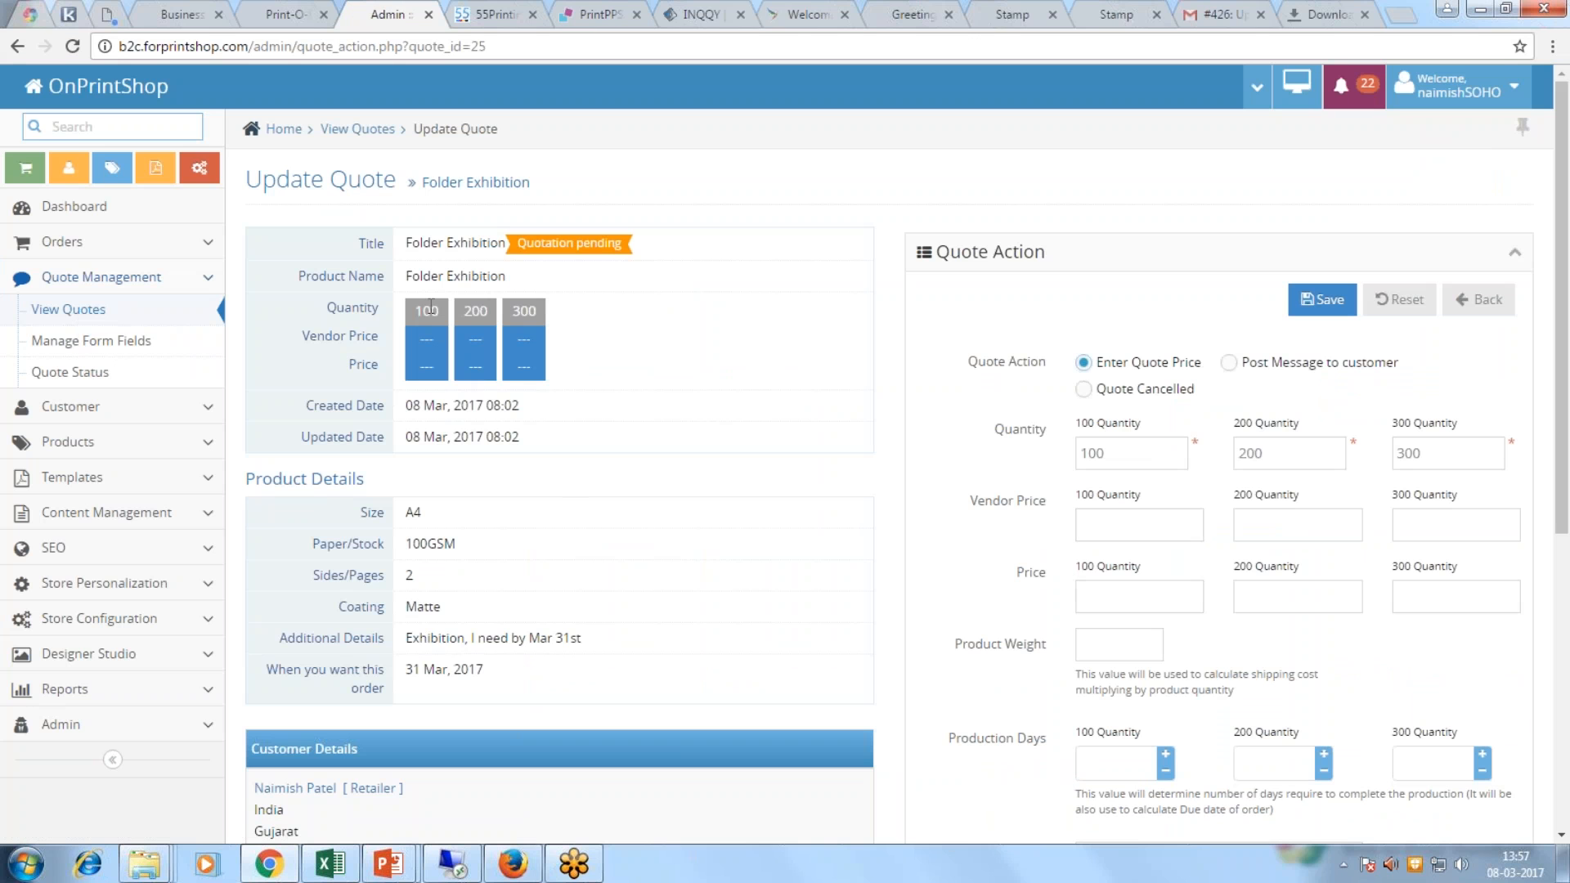
Step: Enter quote 25 prices of 25, 50 and 75 for quantities 100, 200 and 300
key(Tab)
key(Tab)
click(1160, 594)
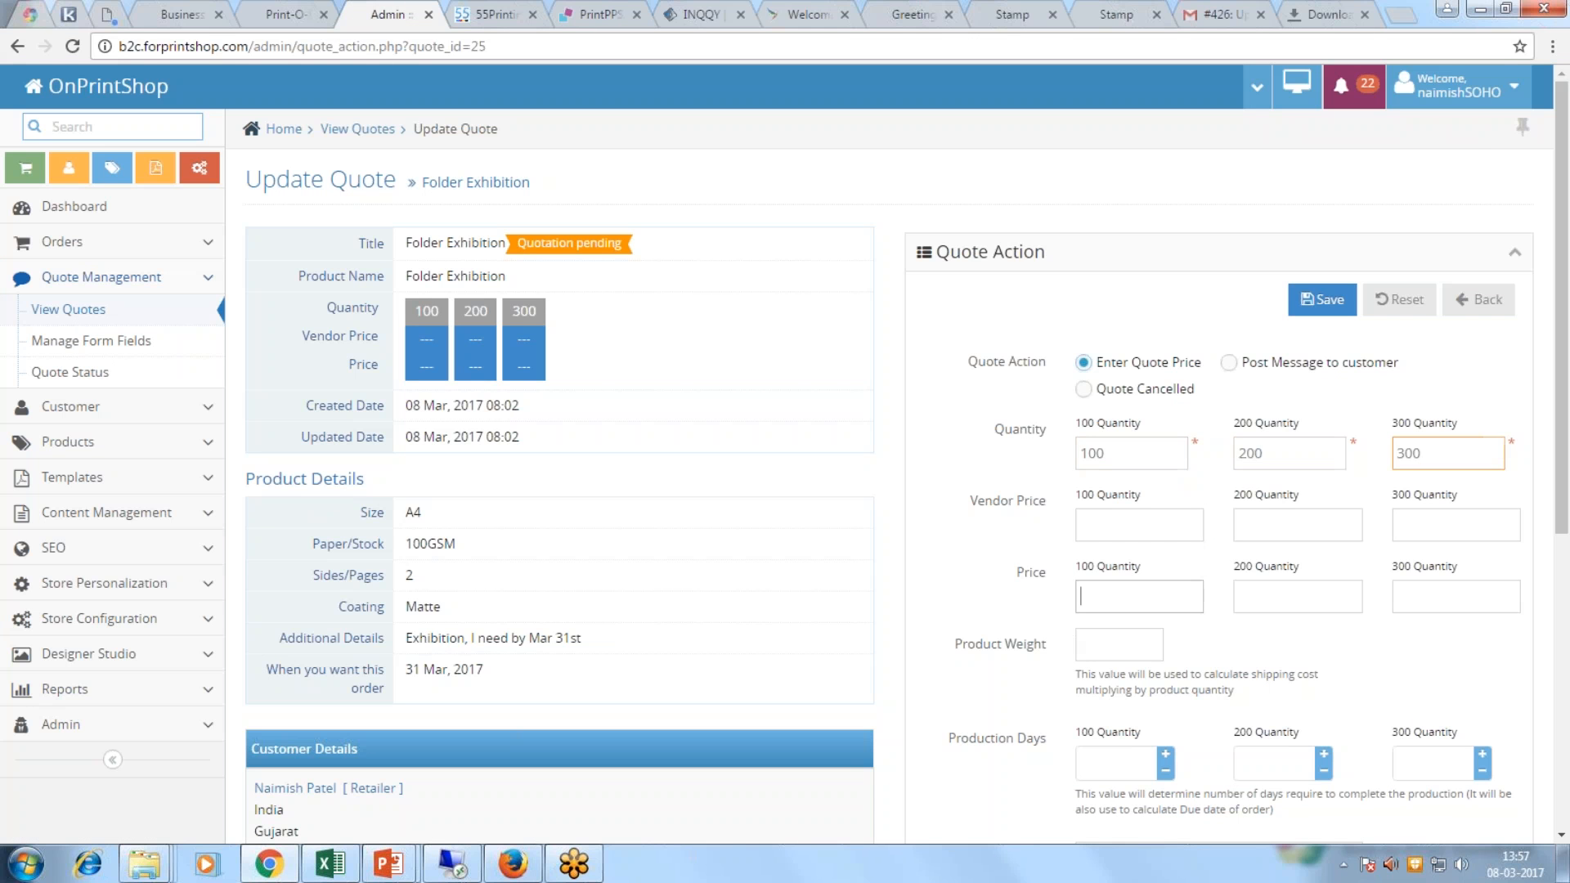
text(10)
key(Tab)
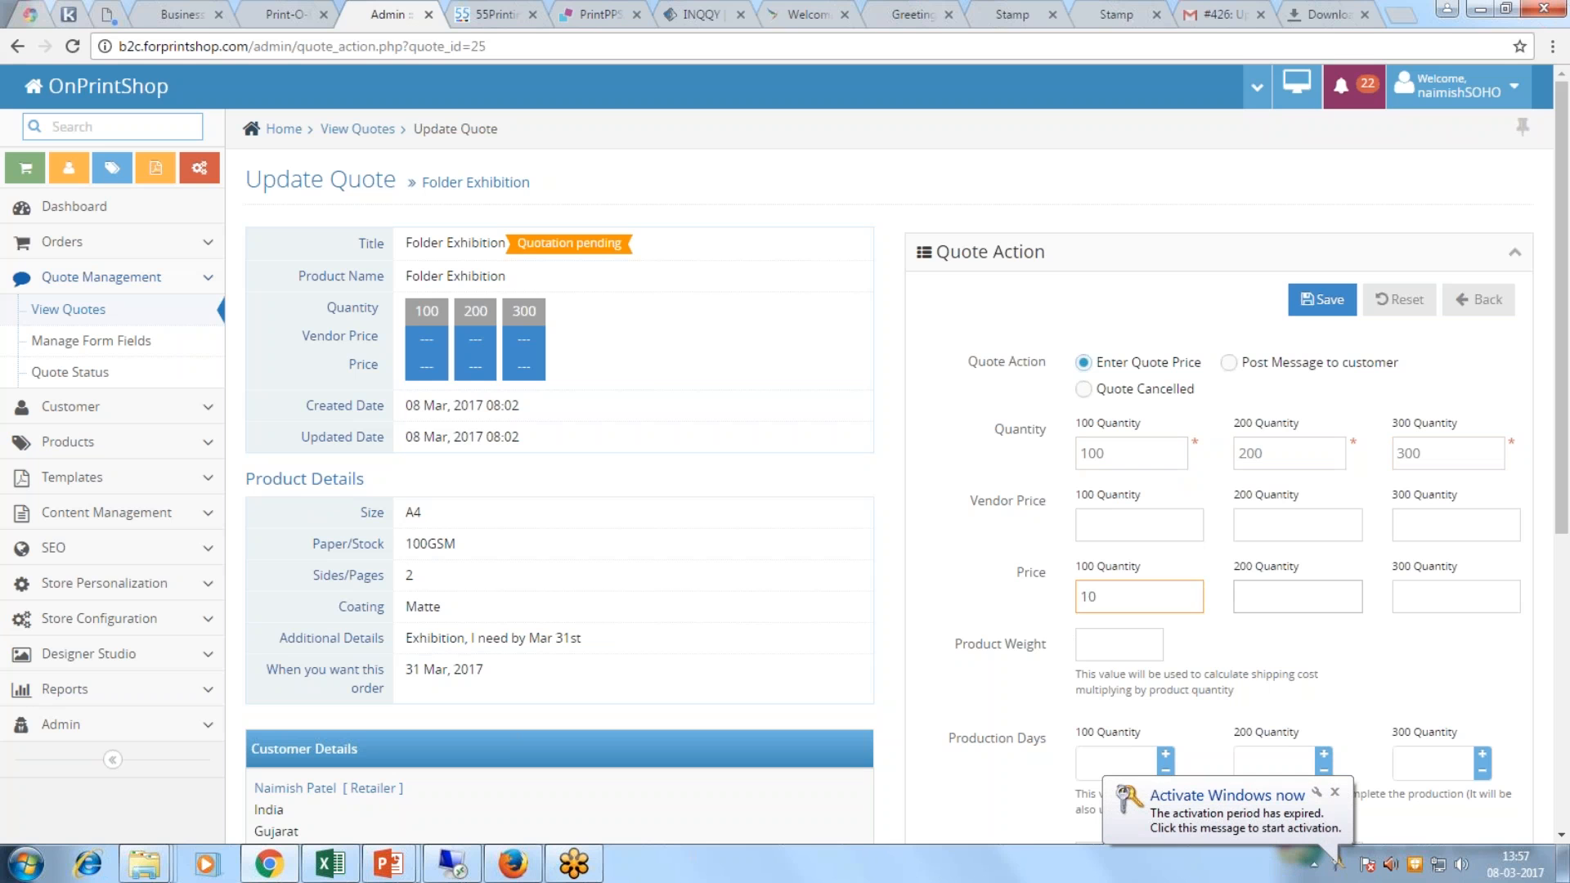
text(50)
click(1405, 594)
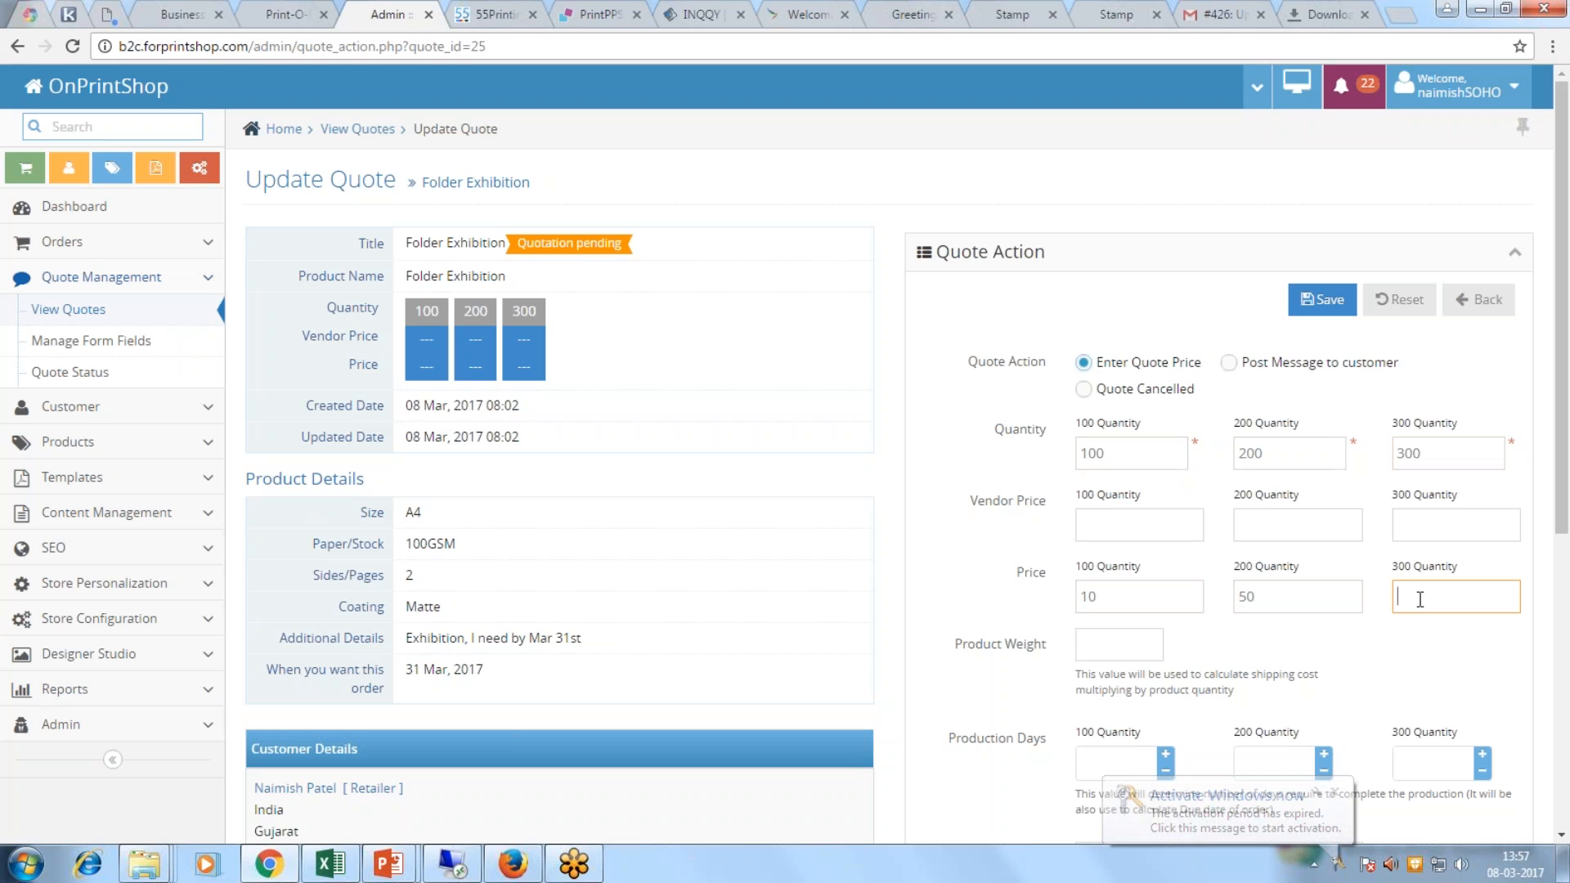
double_click(1090, 596)
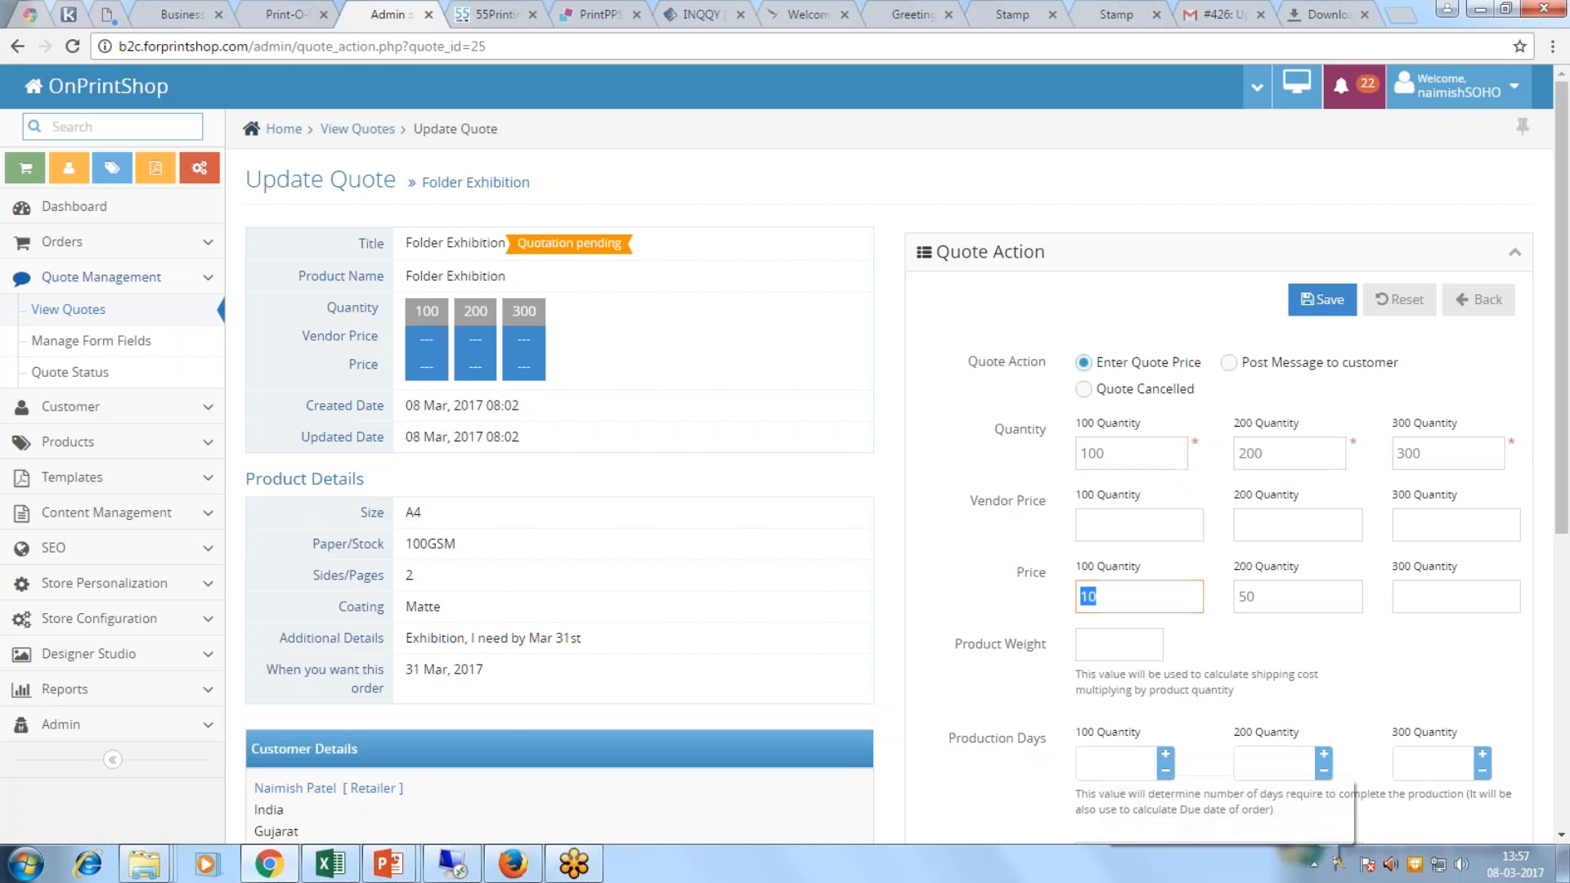
text(25)
click(1400, 596)
text(75)
click(1341, 676)
scroll(1341, 676, down, 2)
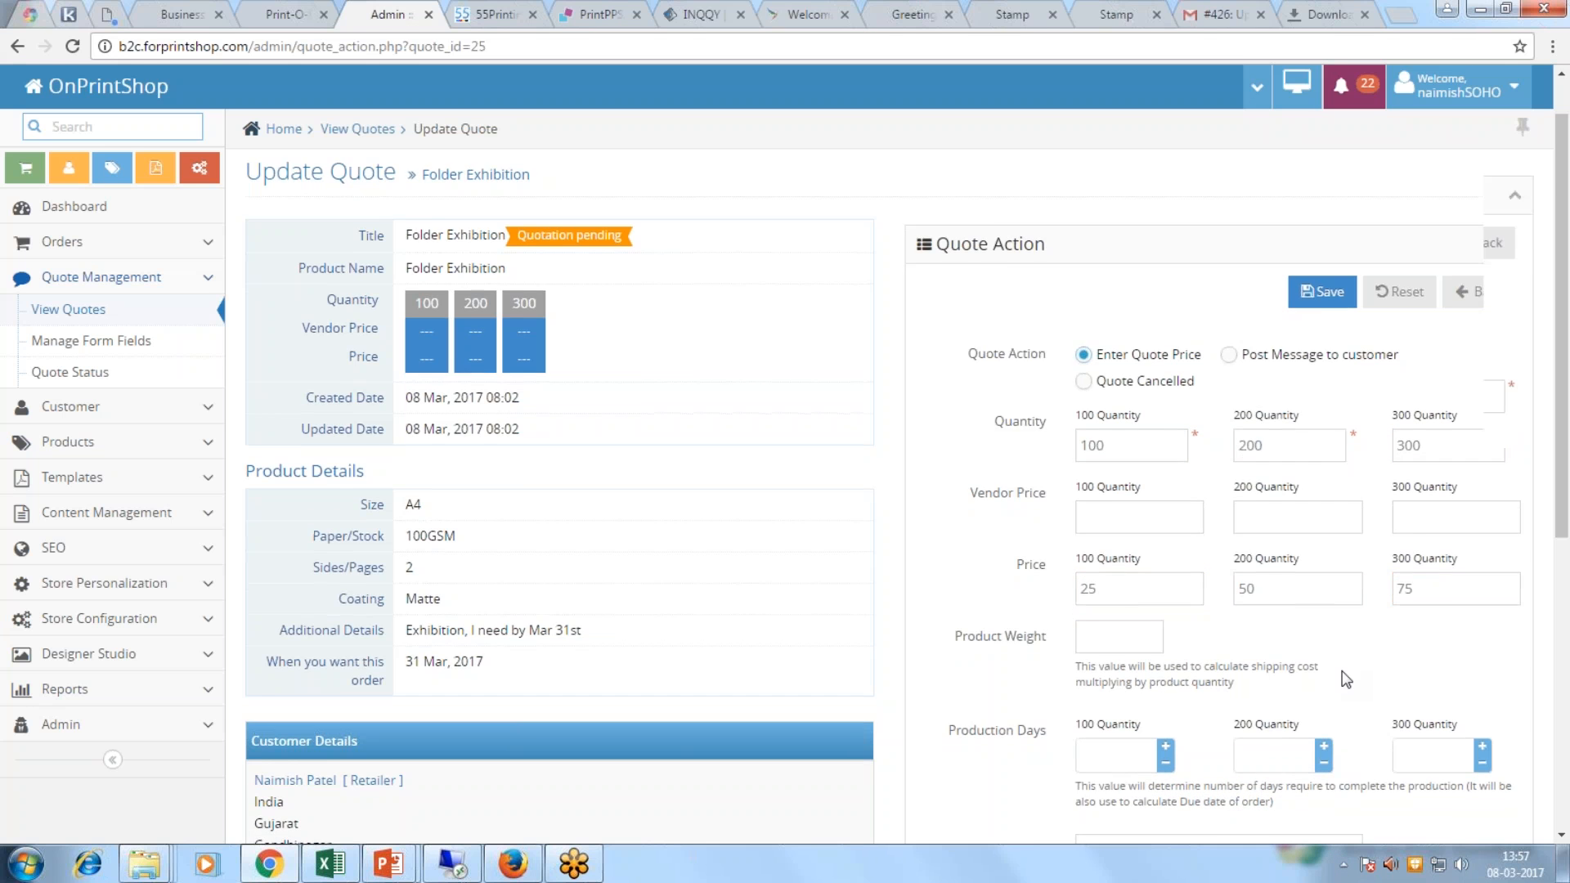
Step: Set production days of 3, 5 and 6 for the three quantities
click(1122, 567)
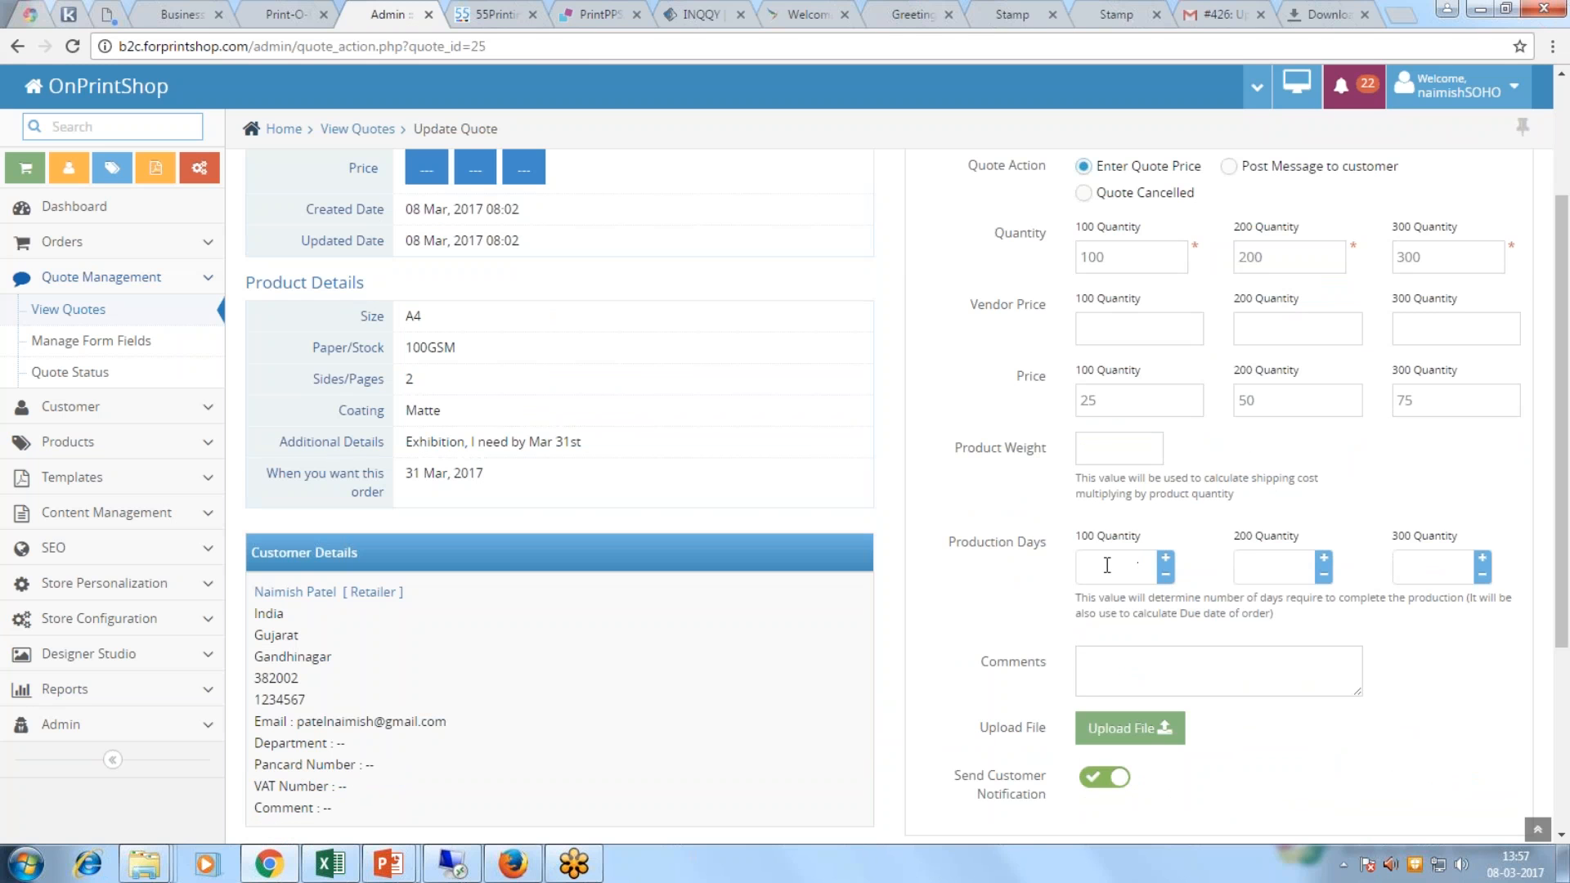
text(3)
key(Tab)
text(5)
text(6)
drag(1437, 567, 1244, 549)
scroll(1282, 764, down, 3)
Step: Add a comment asking the customer to send the file as soon as possible, and save
click(1187, 472)
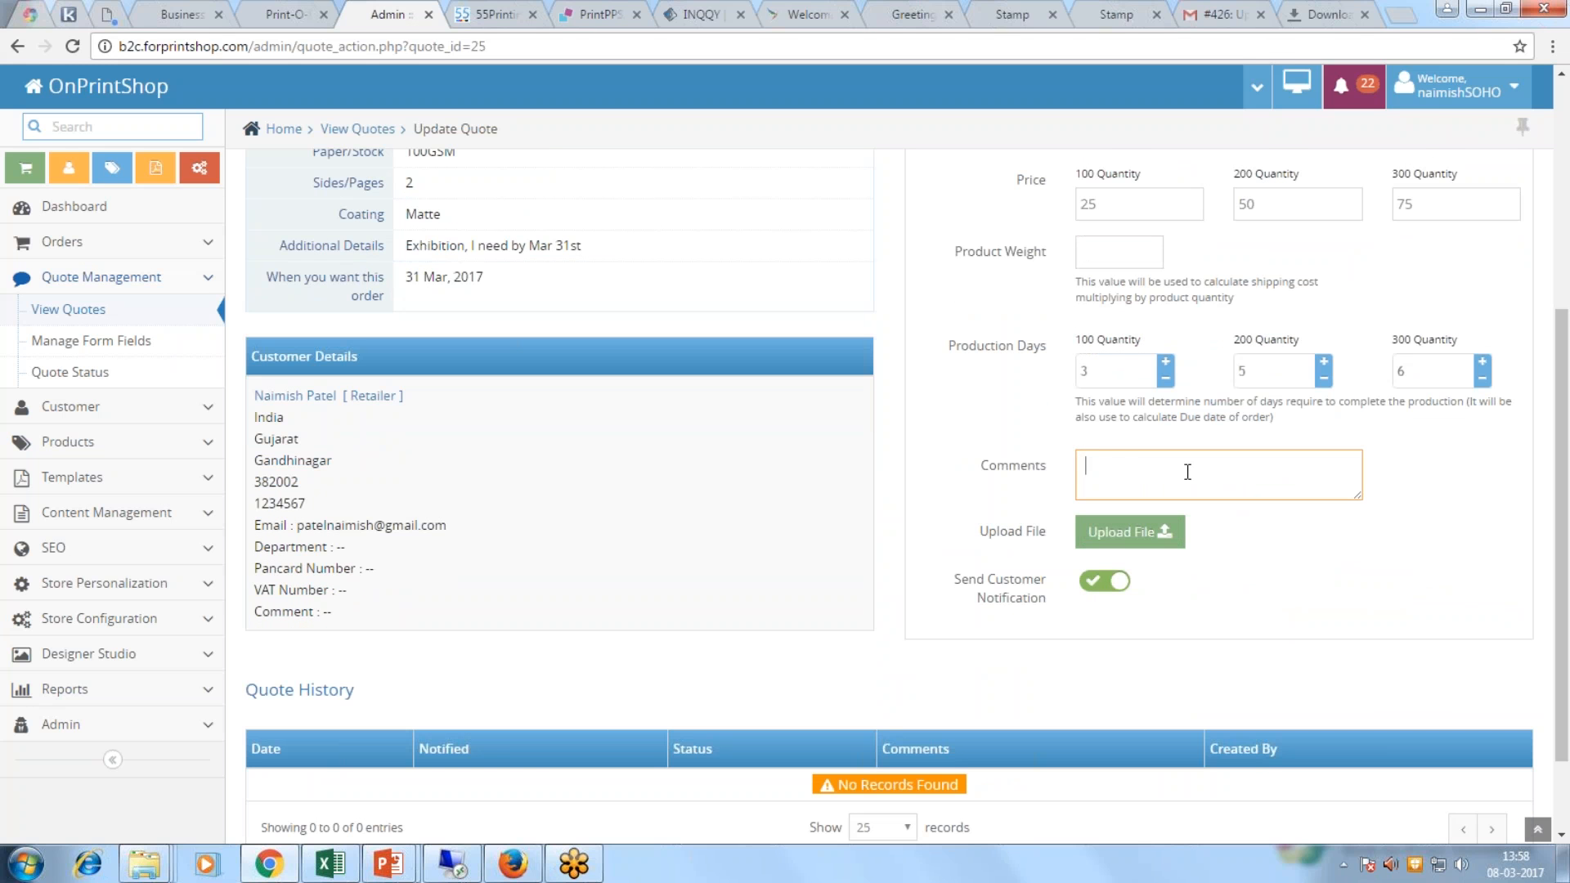
text(kindly send us the file as soon as possible)
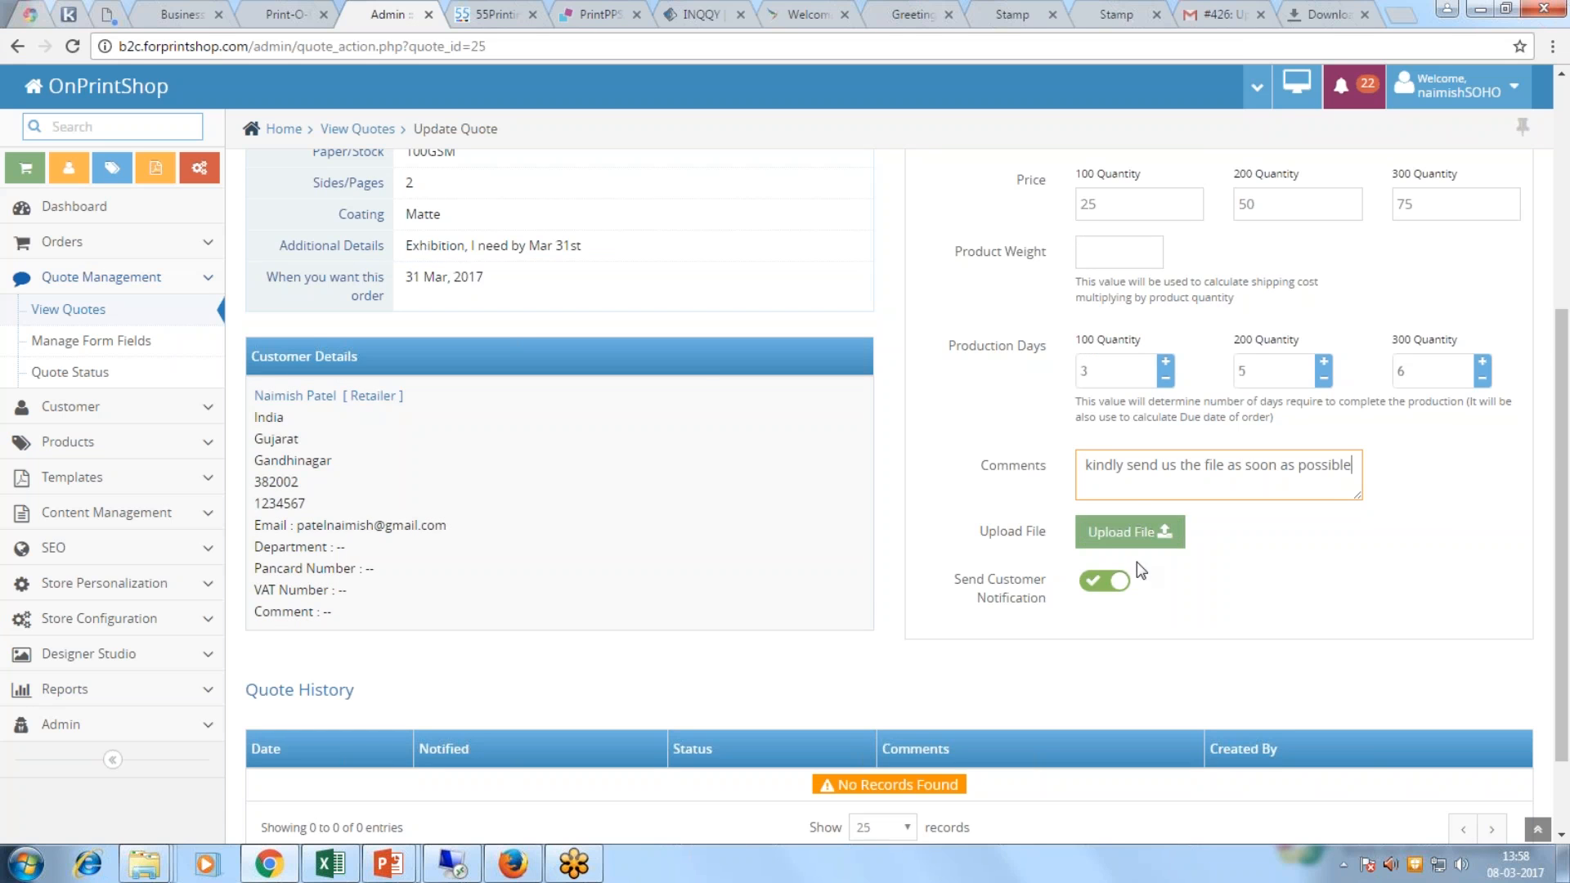
scroll(1152, 603, down, 2)
scroll(1153, 602, up, 5)
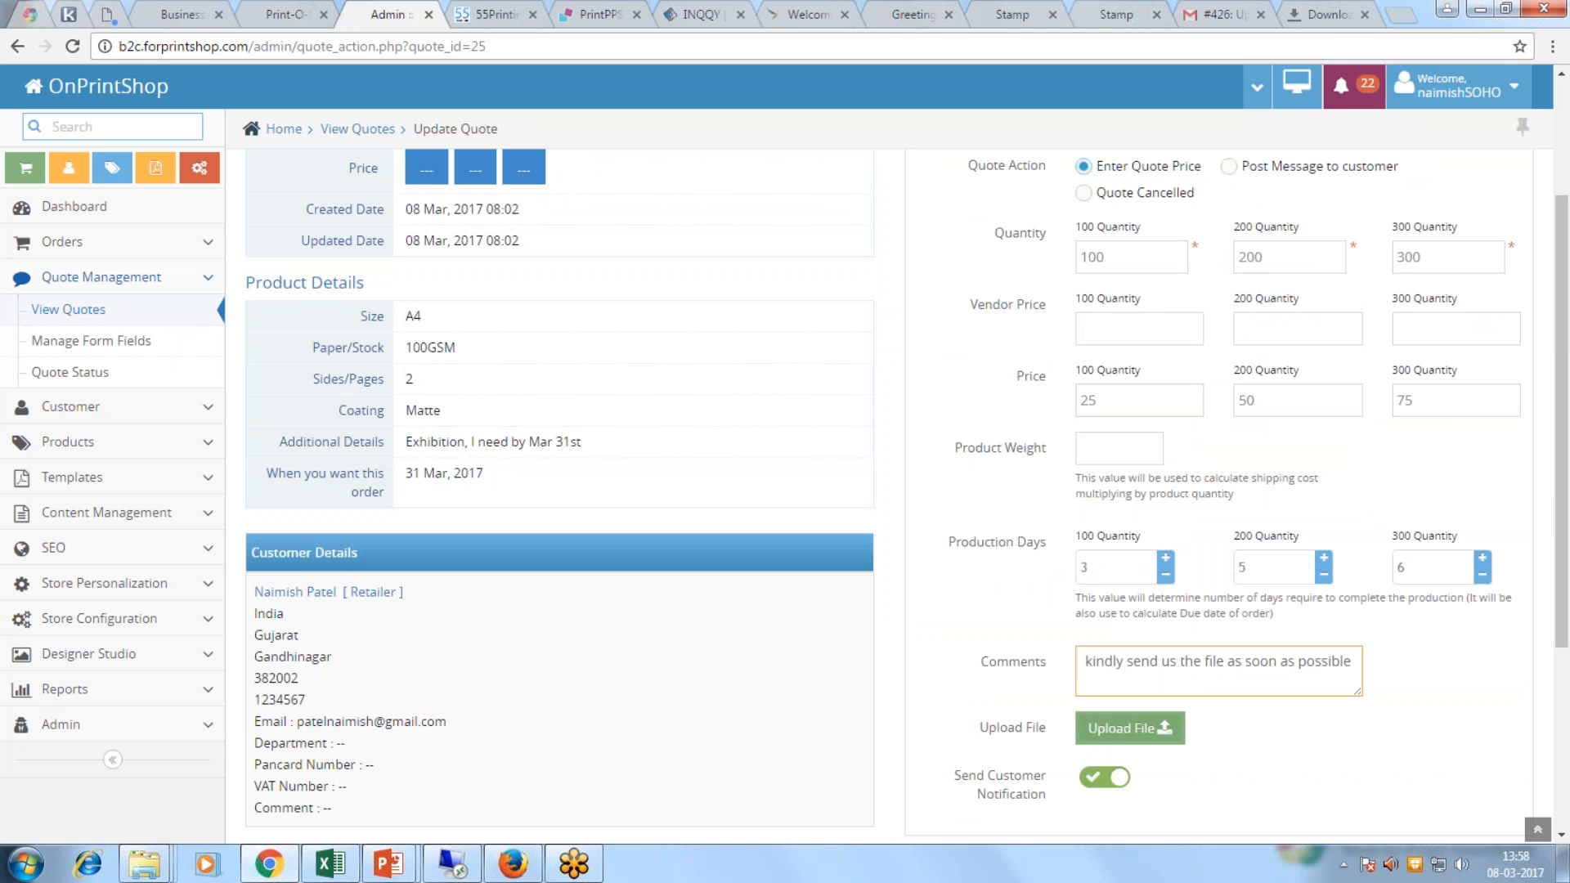
scroll(1333, 249, up, 2)
click(1320, 300)
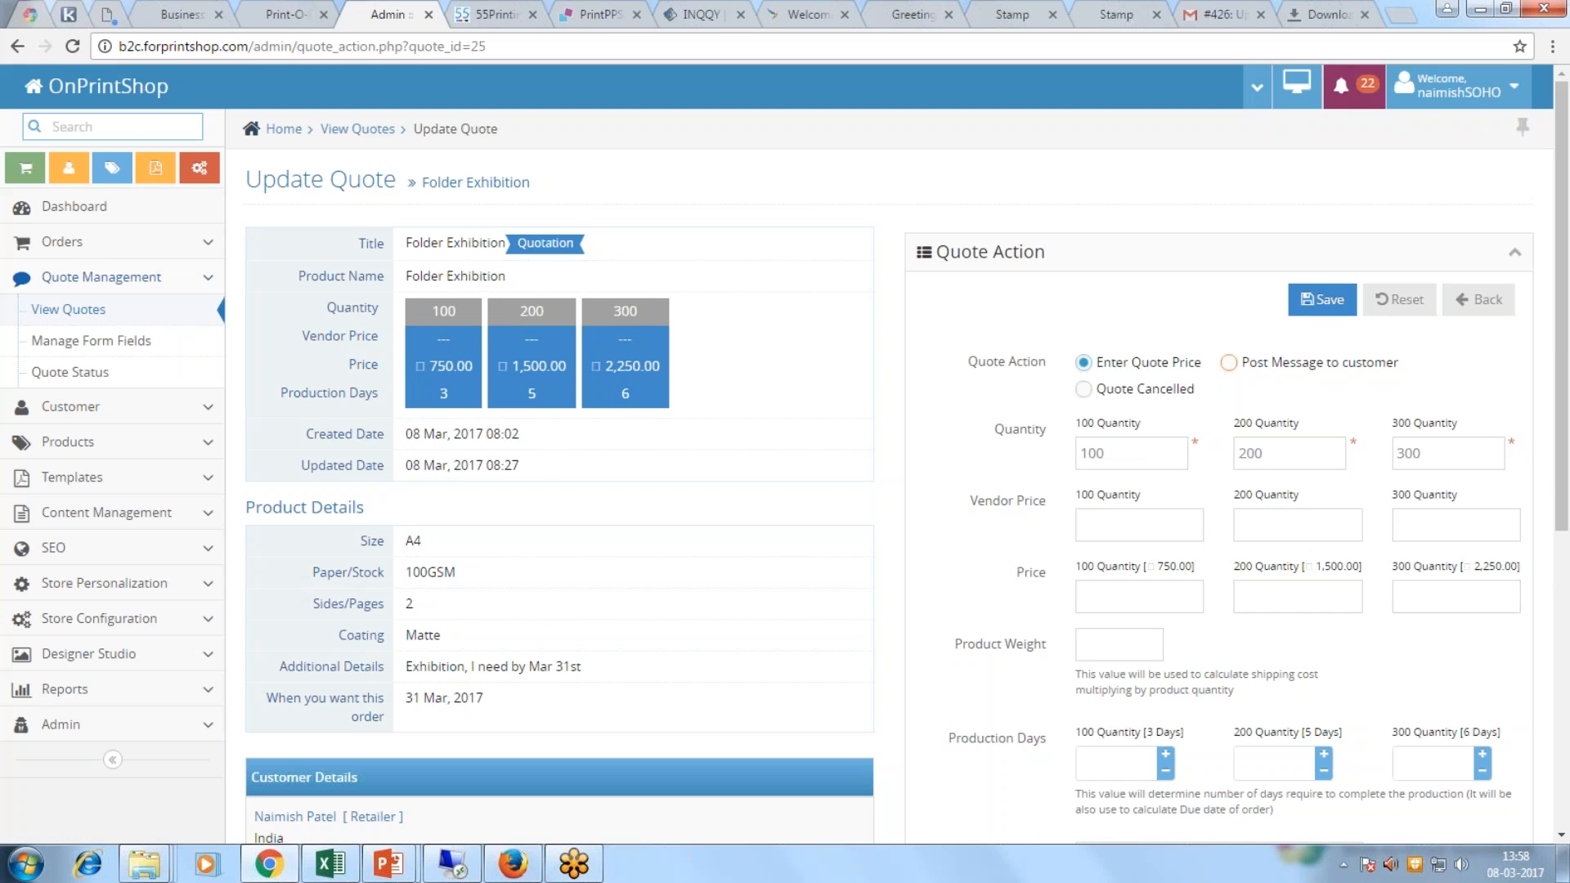
click(1228, 362)
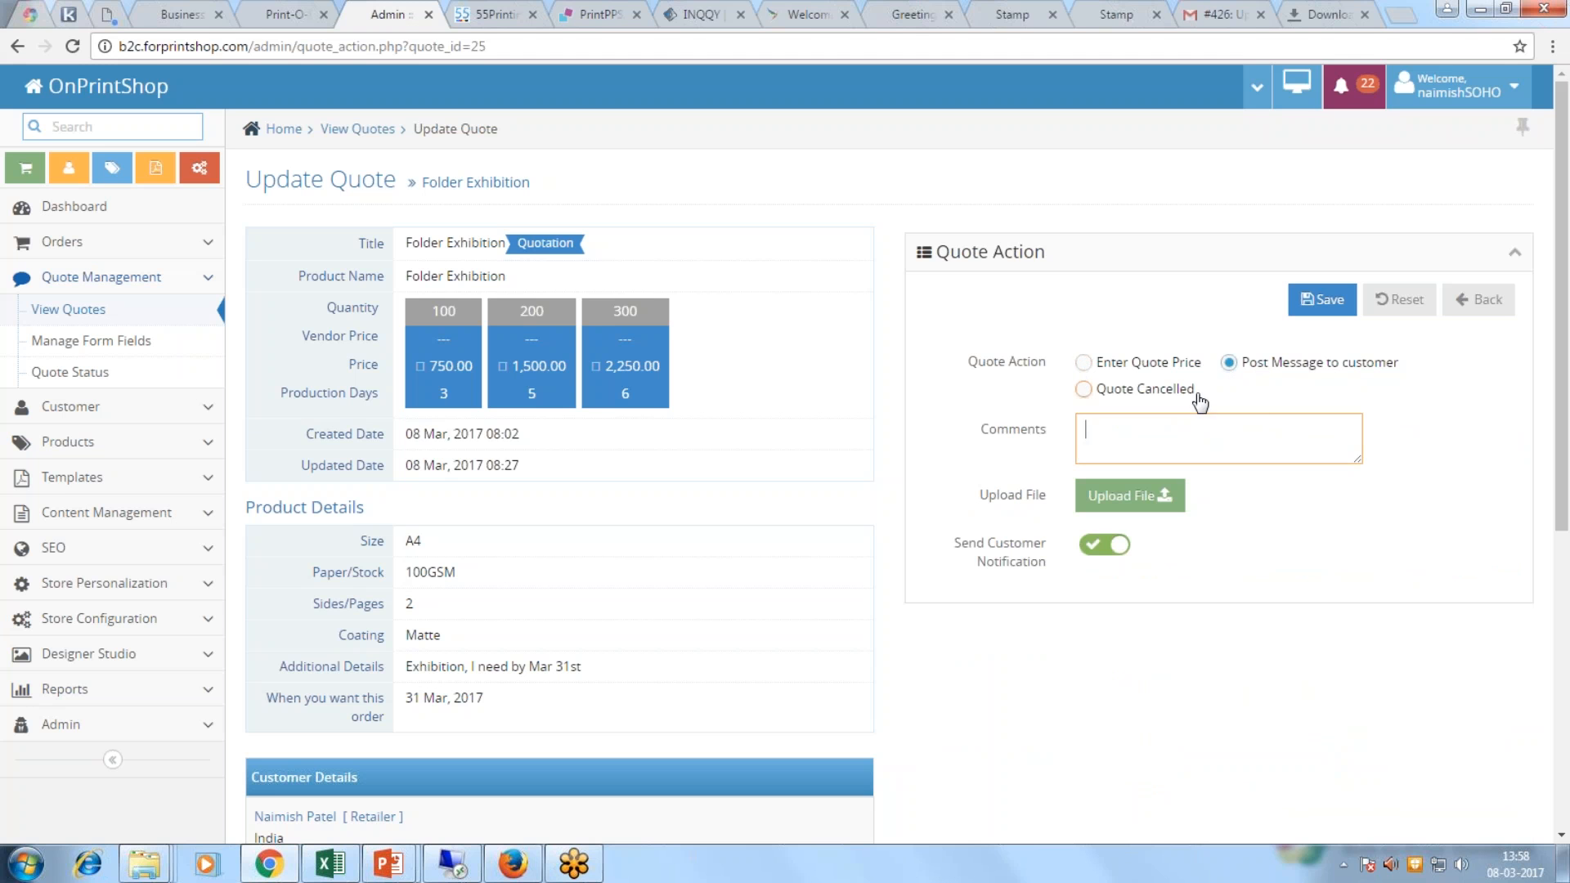
click(1084, 363)
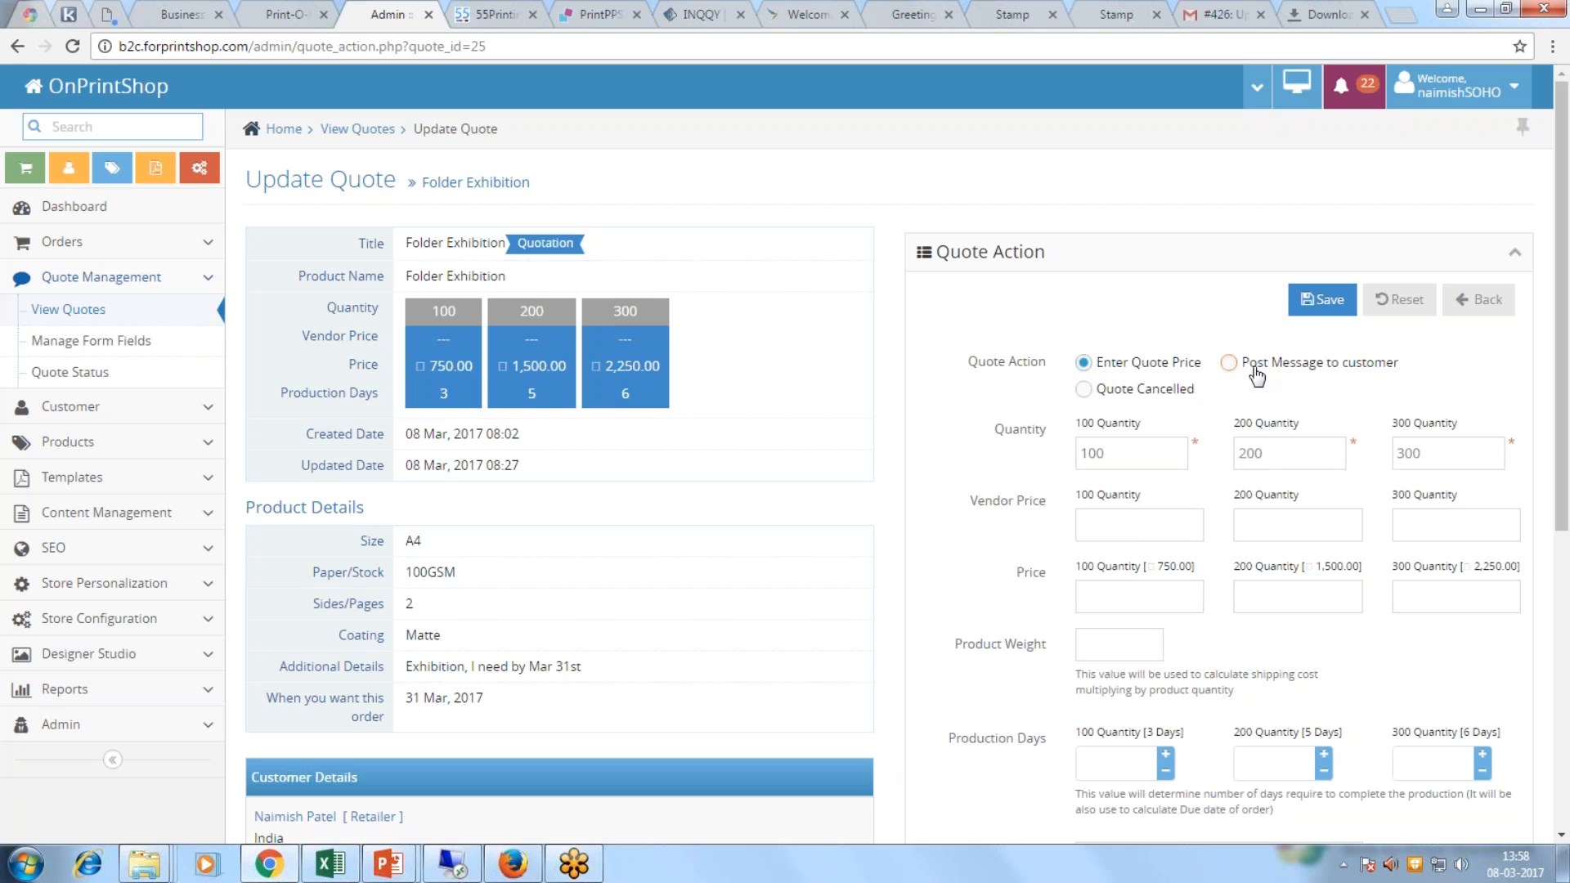
click(1228, 363)
click(1084, 363)
click(1294, 22)
Step: Read the 'Thanks for your order: 426 (invoice)' email in Gmail, then return to the storefront
click(1231, 15)
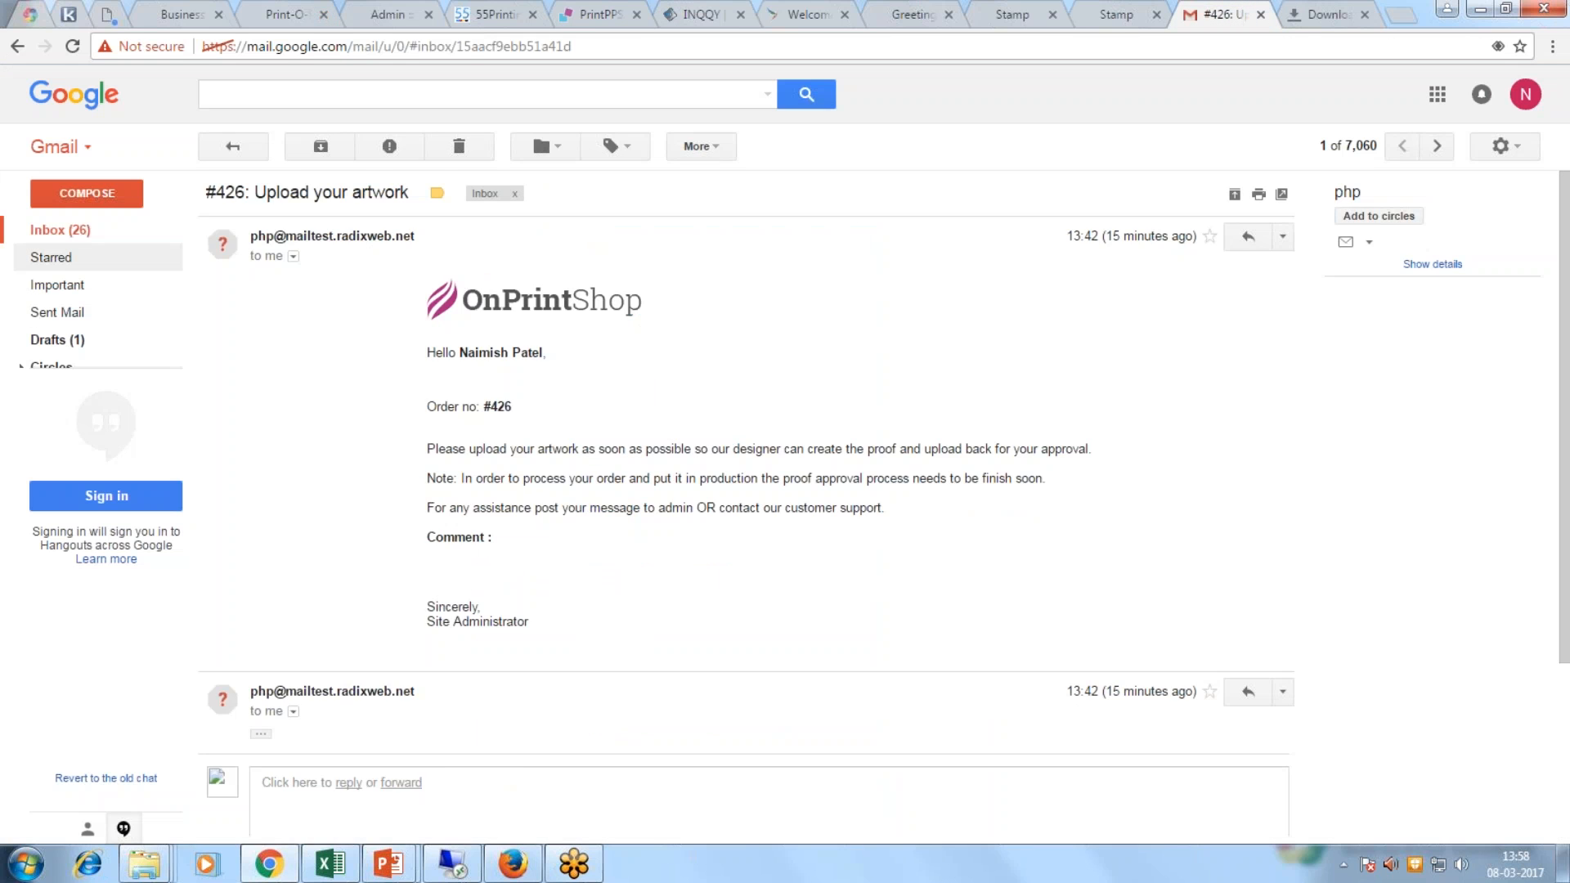
click(63, 230)
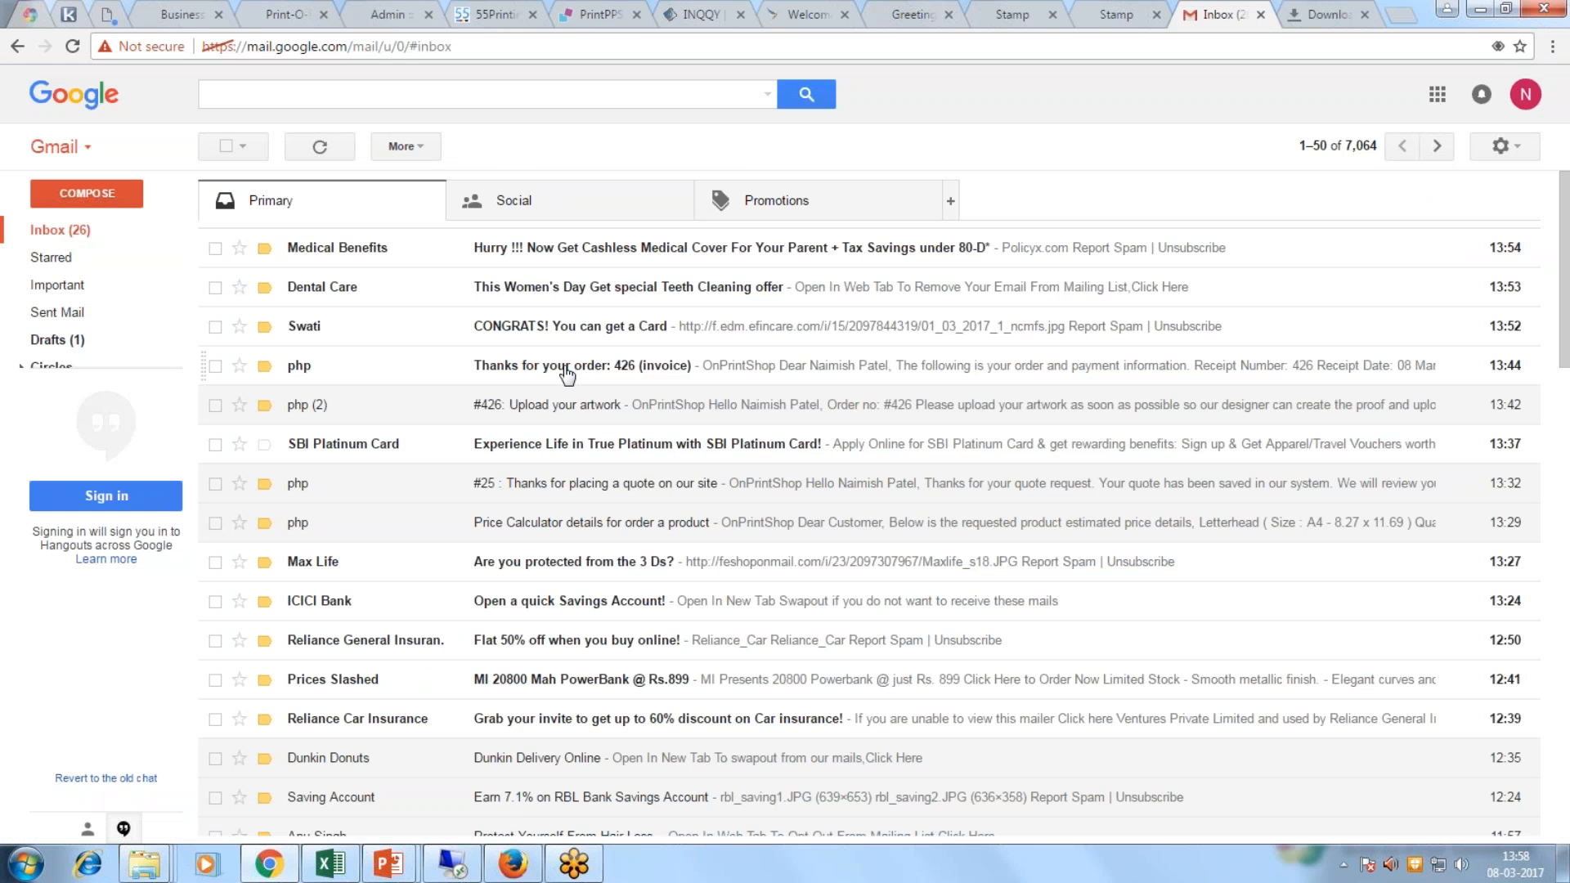
click(82, 234)
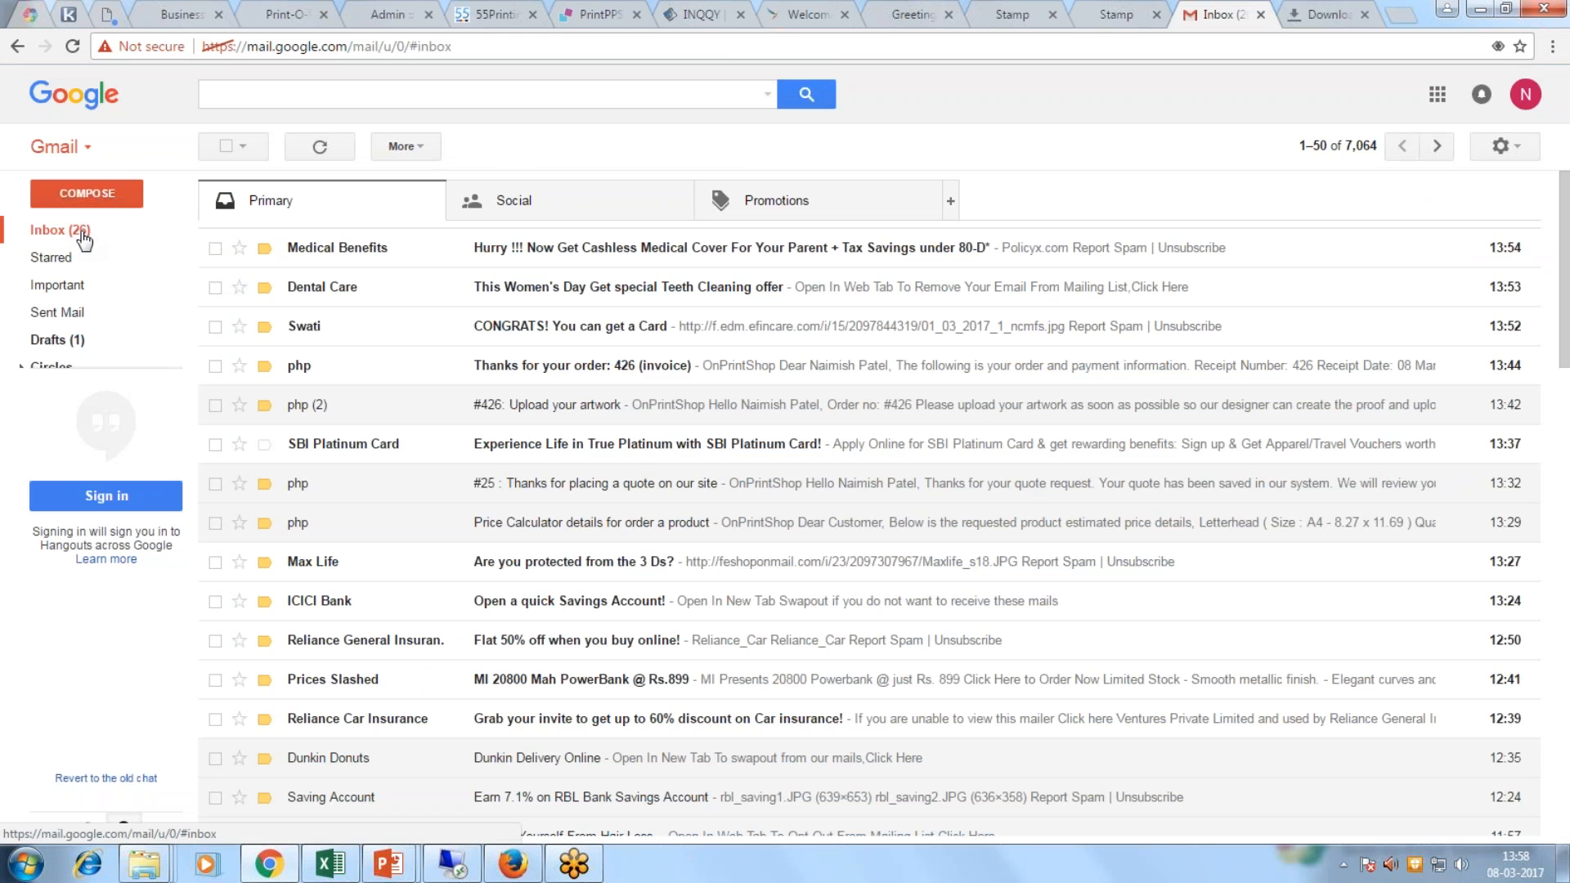
click(574, 370)
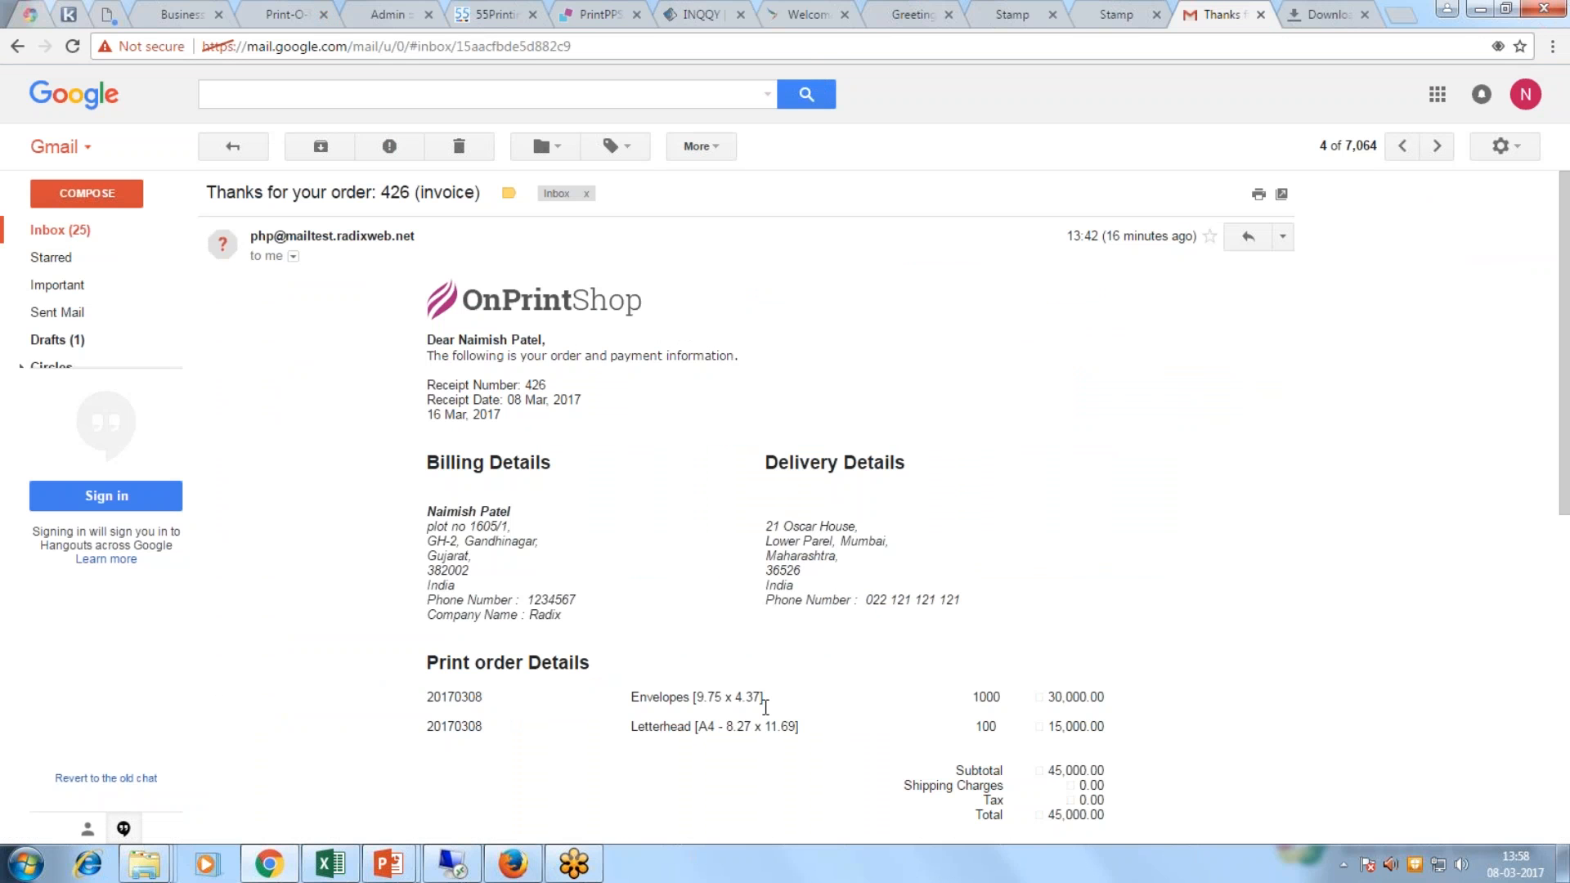
click(288, 16)
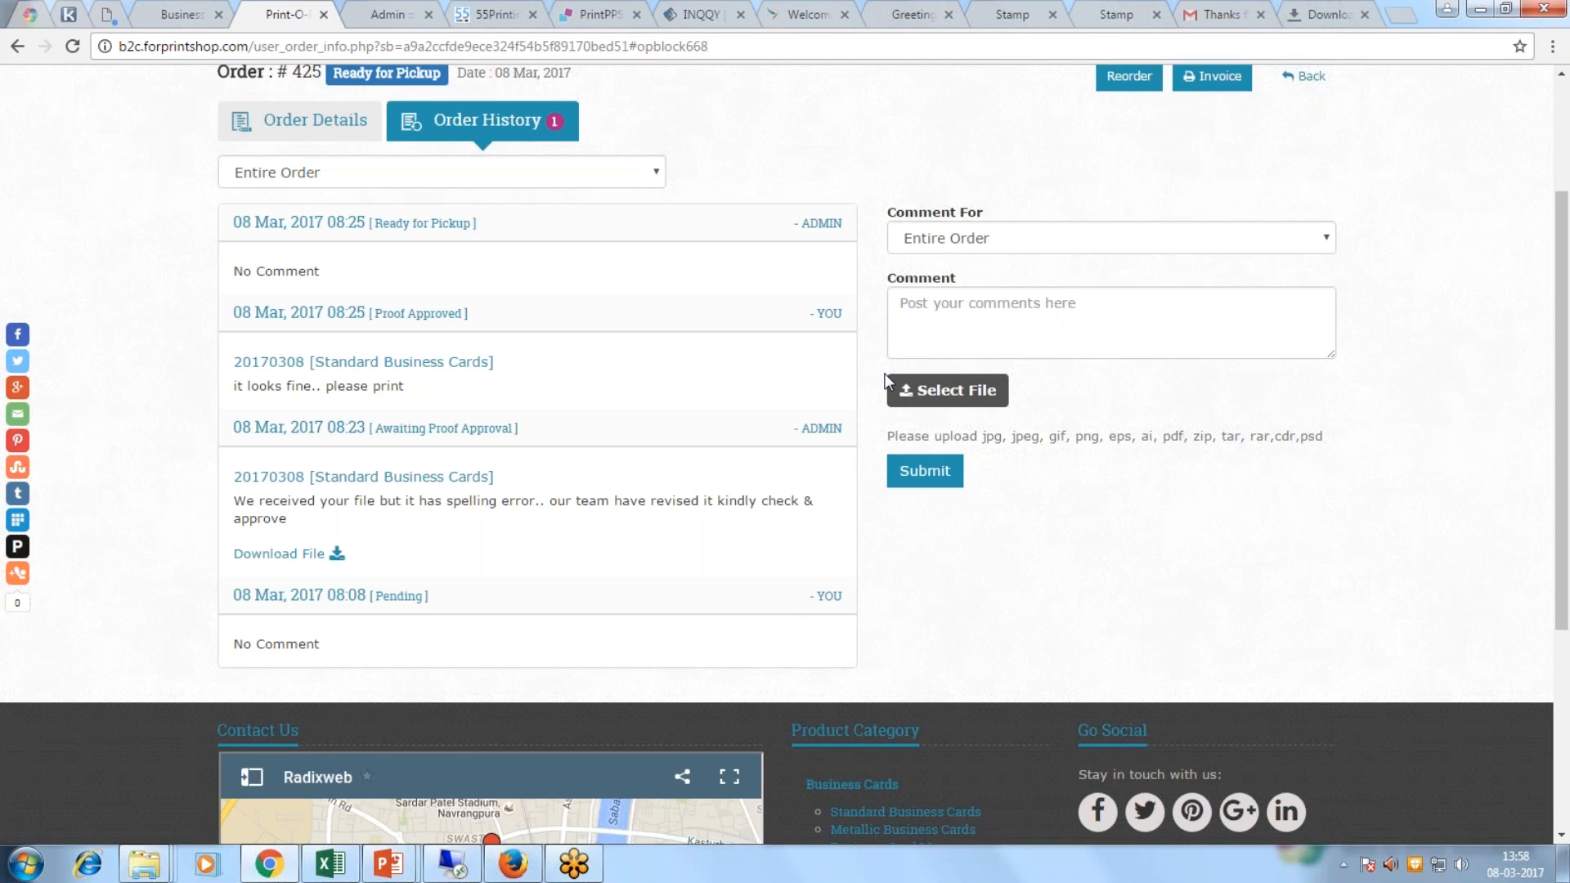
Step: Log out of the current storefront customer account
scroll(886, 378, up, 2)
mouse_move(1269, 155)
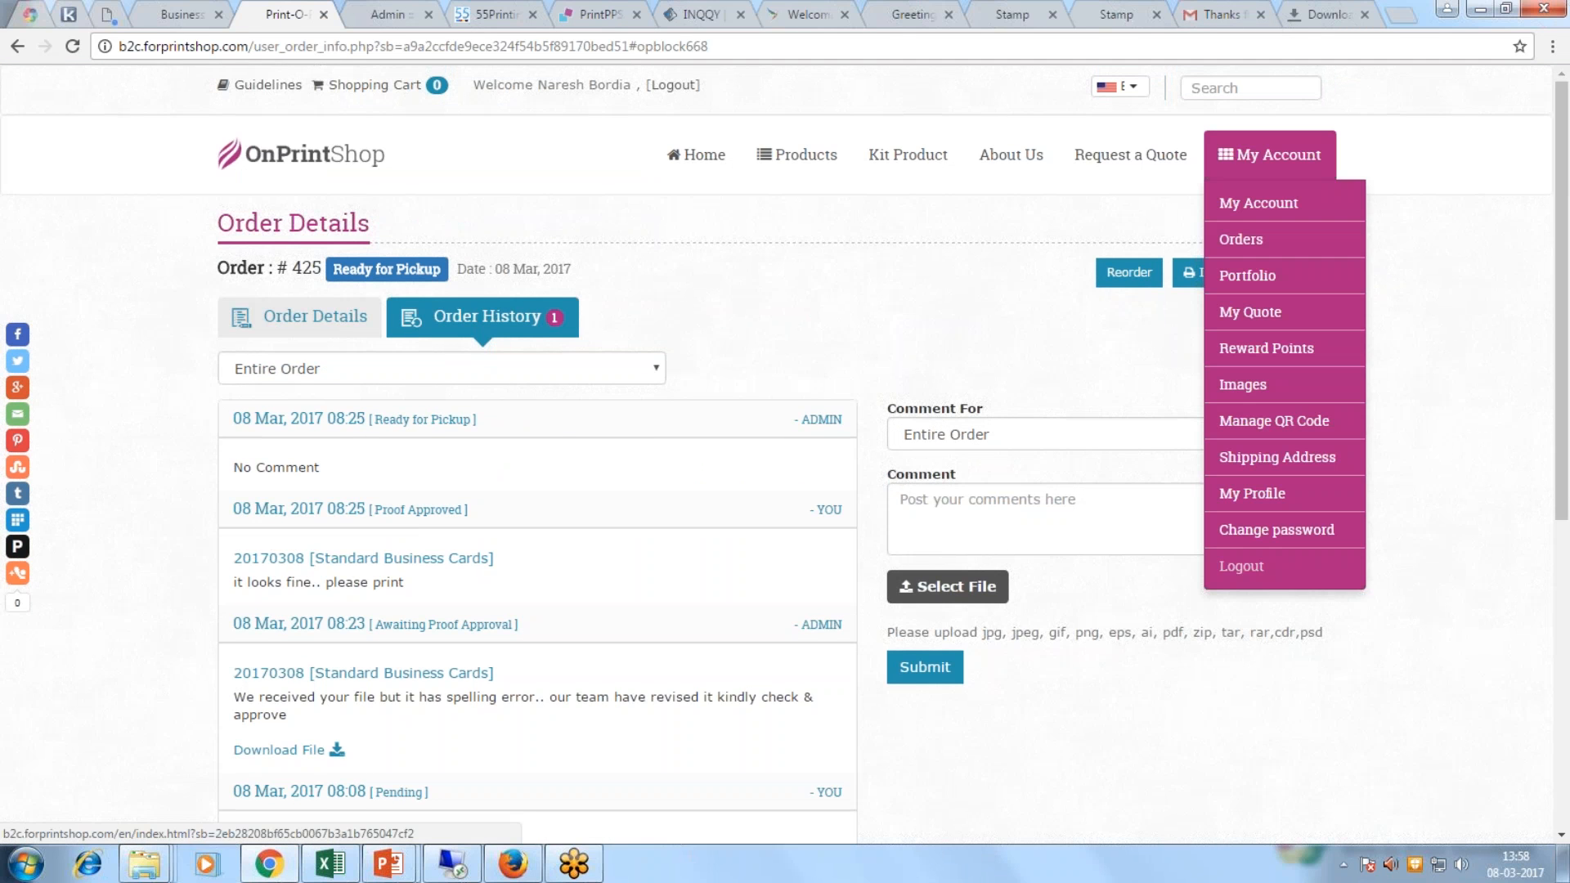
click(1240, 559)
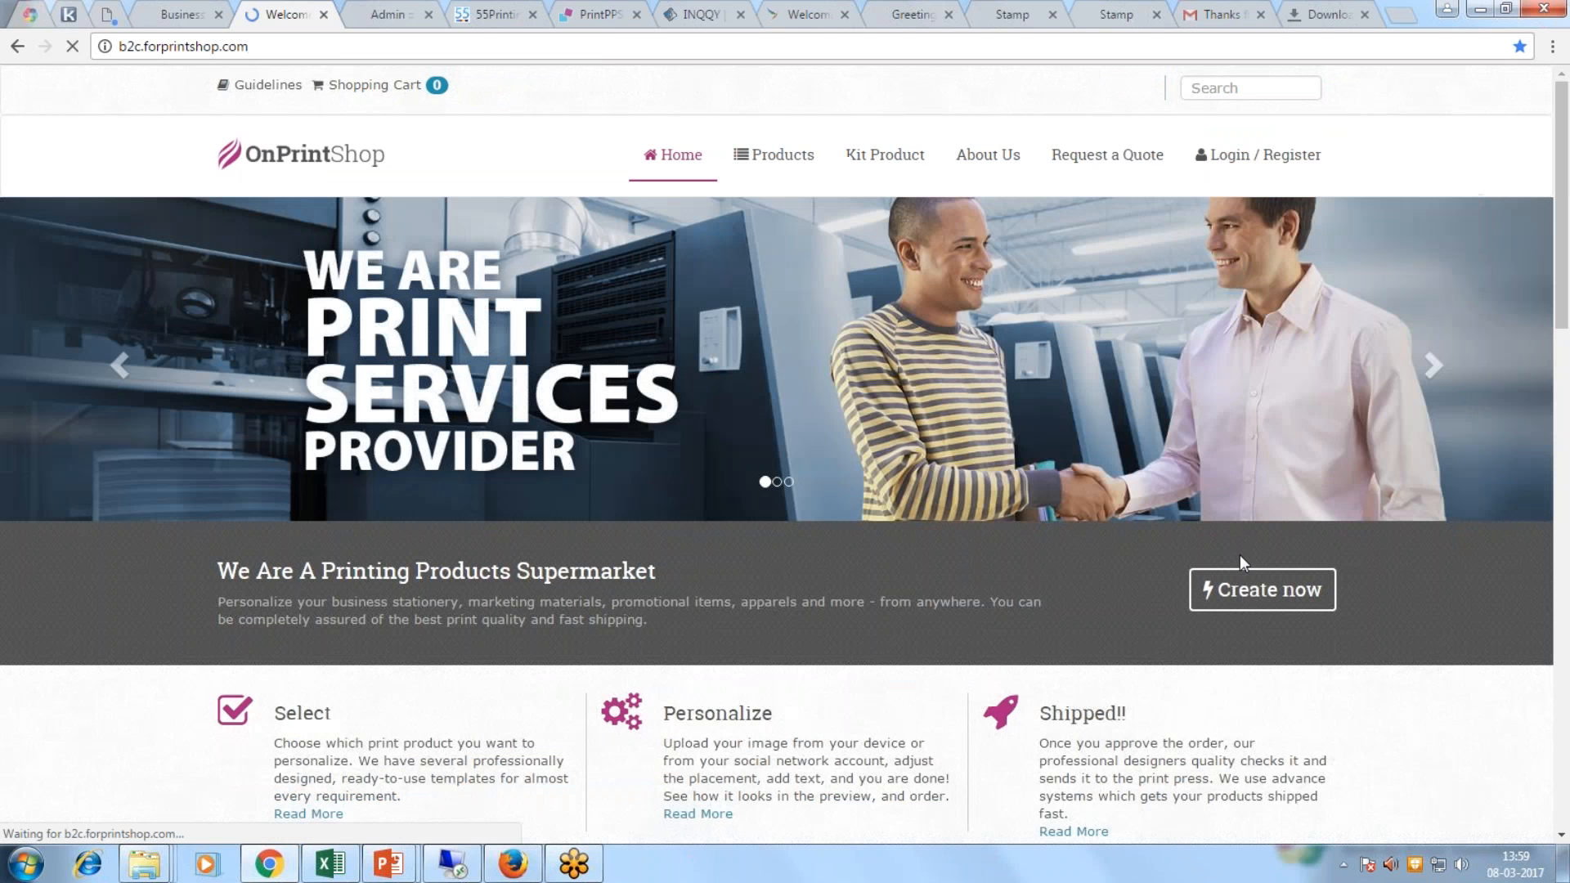
Step: Sign in as quote 25's customer using the saved login email
mouse_move(1259, 156)
click(1263, 260)
text(pate)
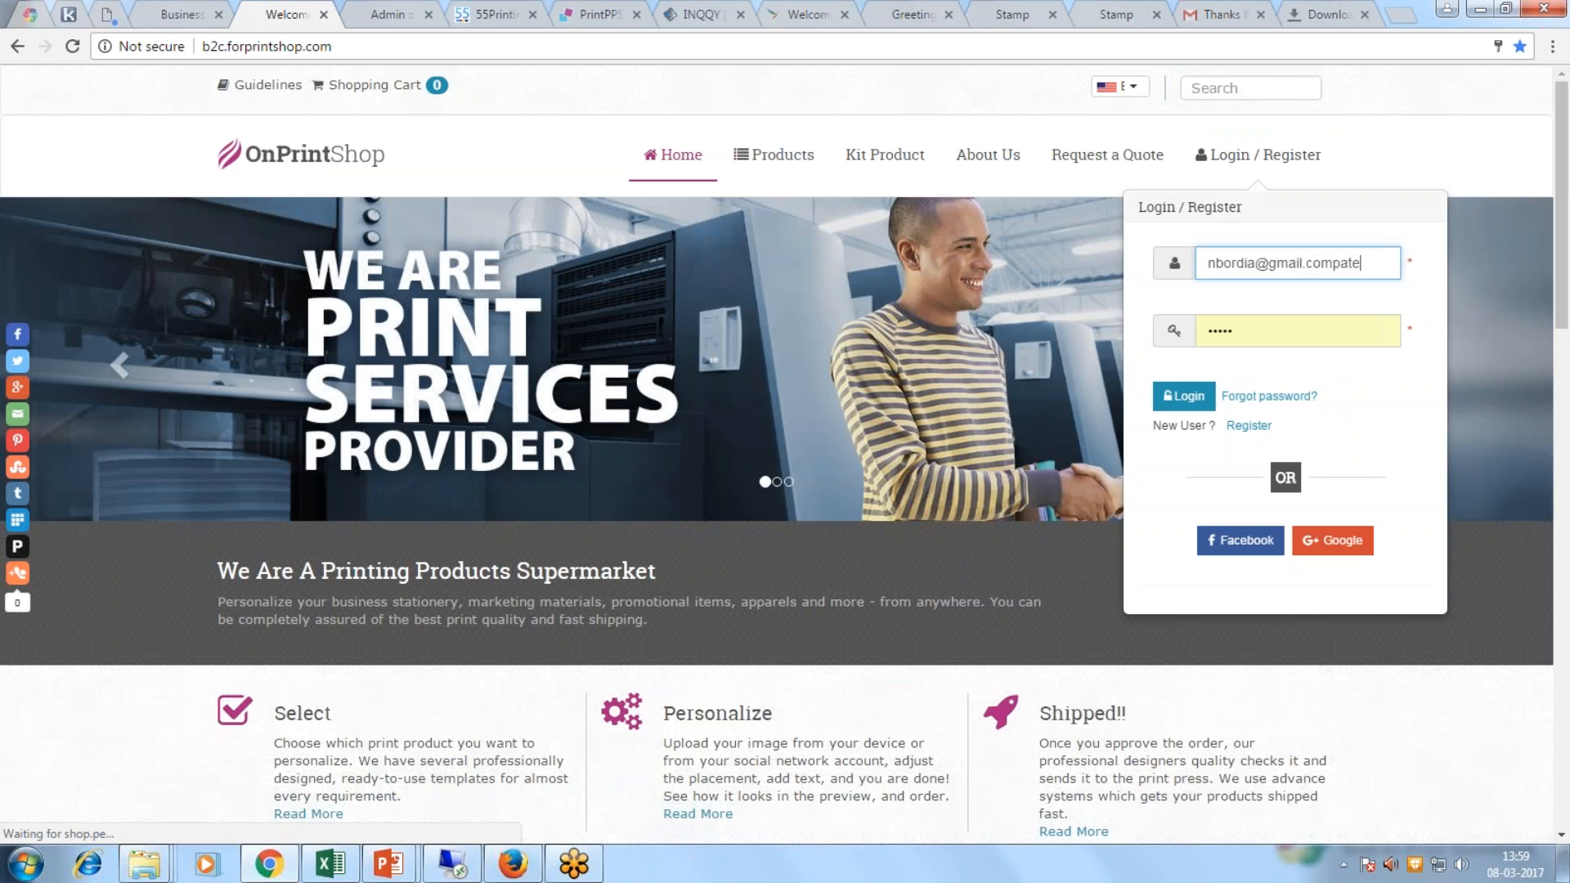
drag(1370, 262, 1151, 257)
text(p)
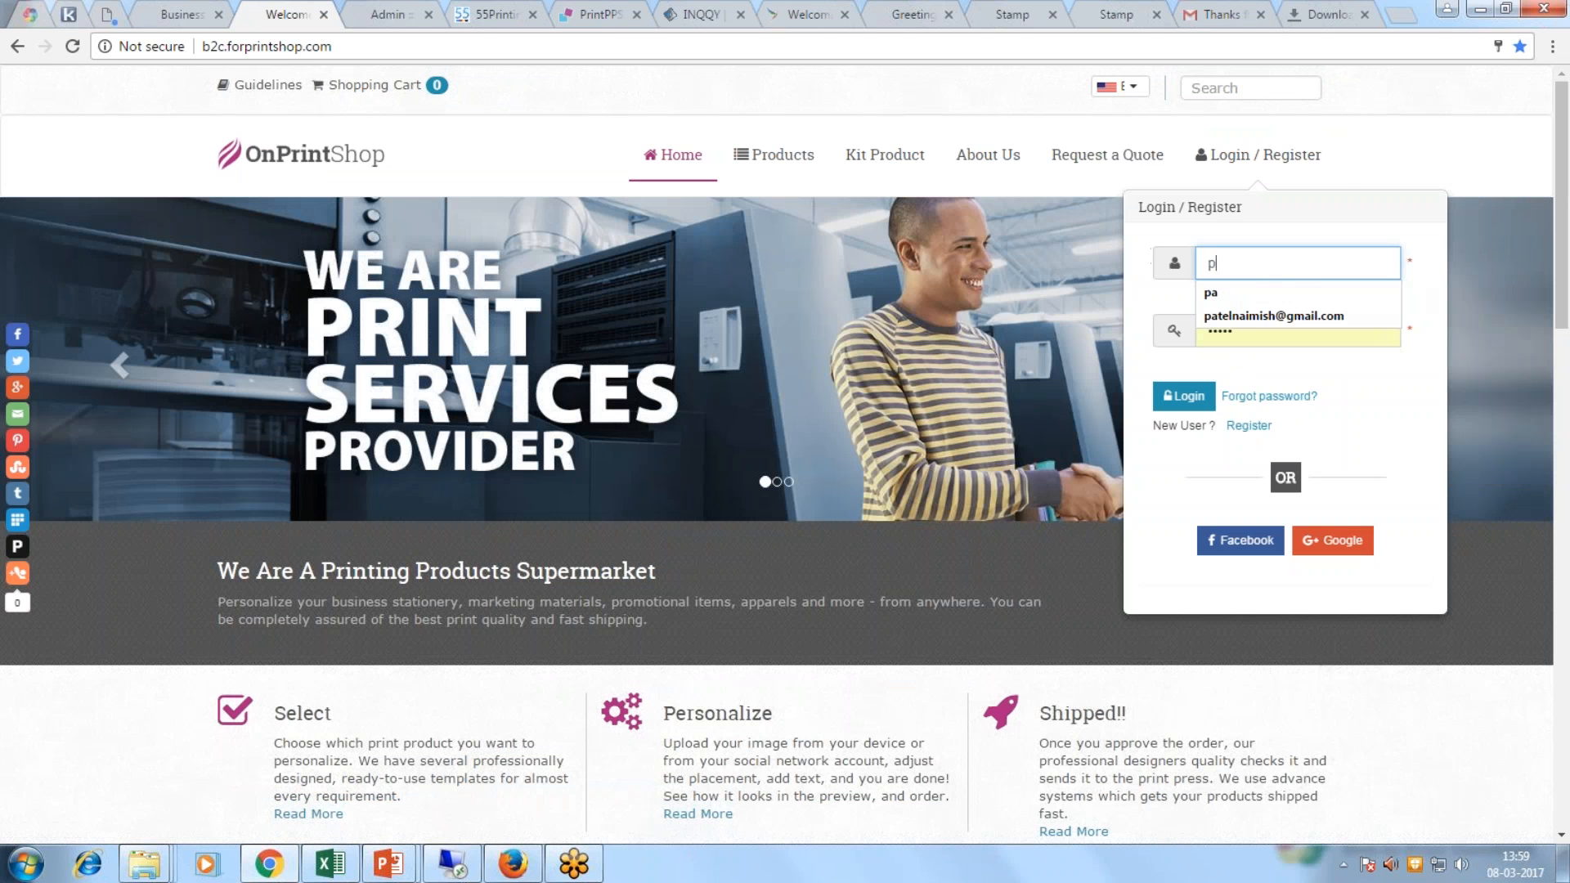
click(1230, 315)
click(1184, 396)
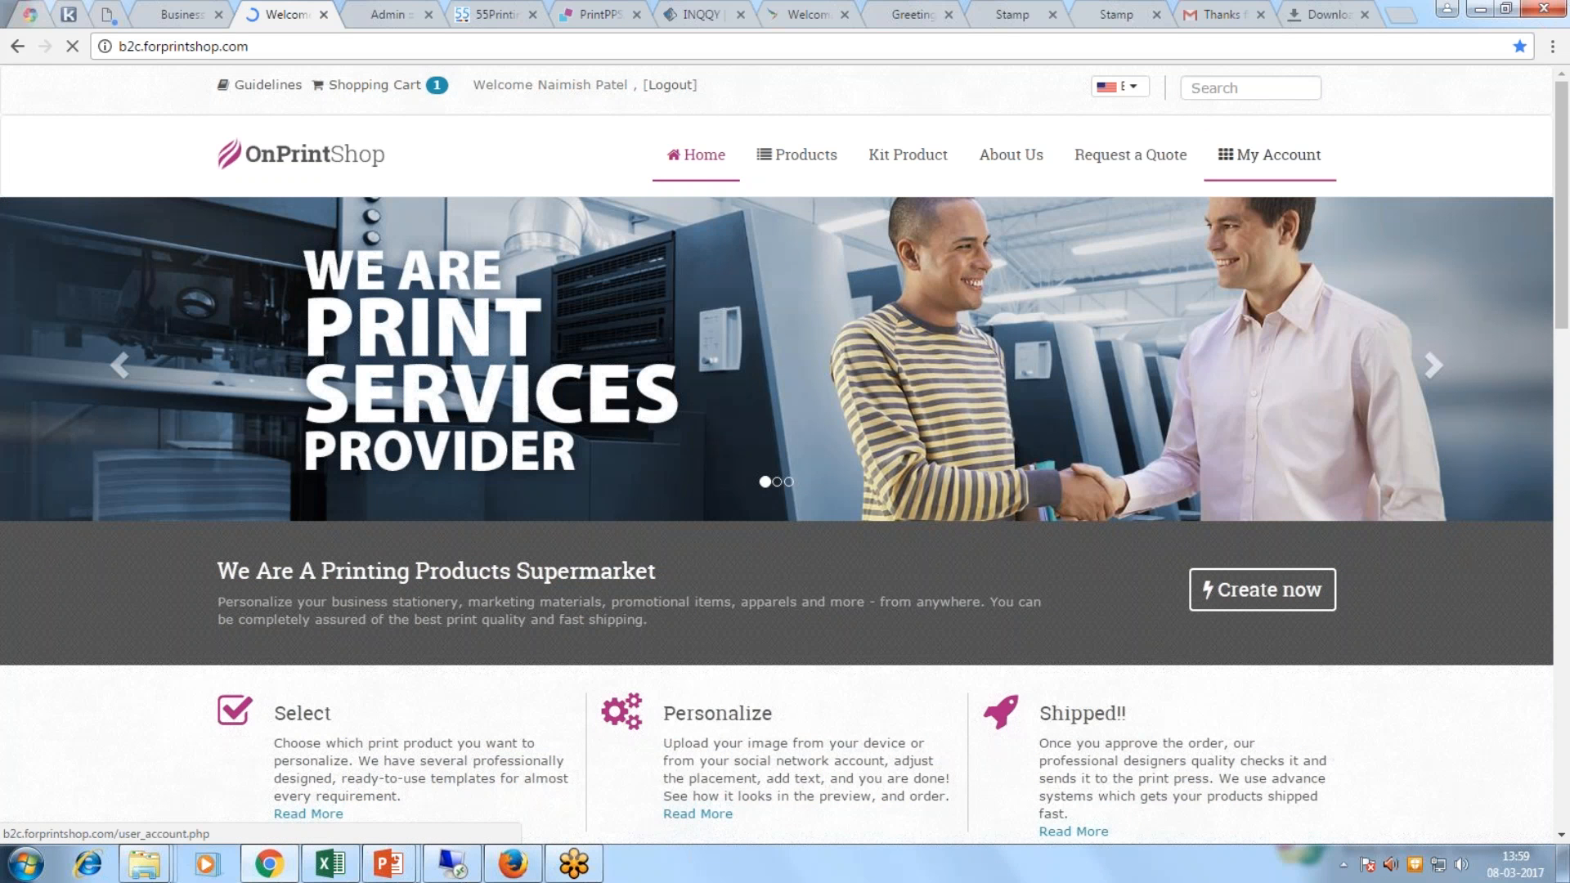
mouse_move(1270, 155)
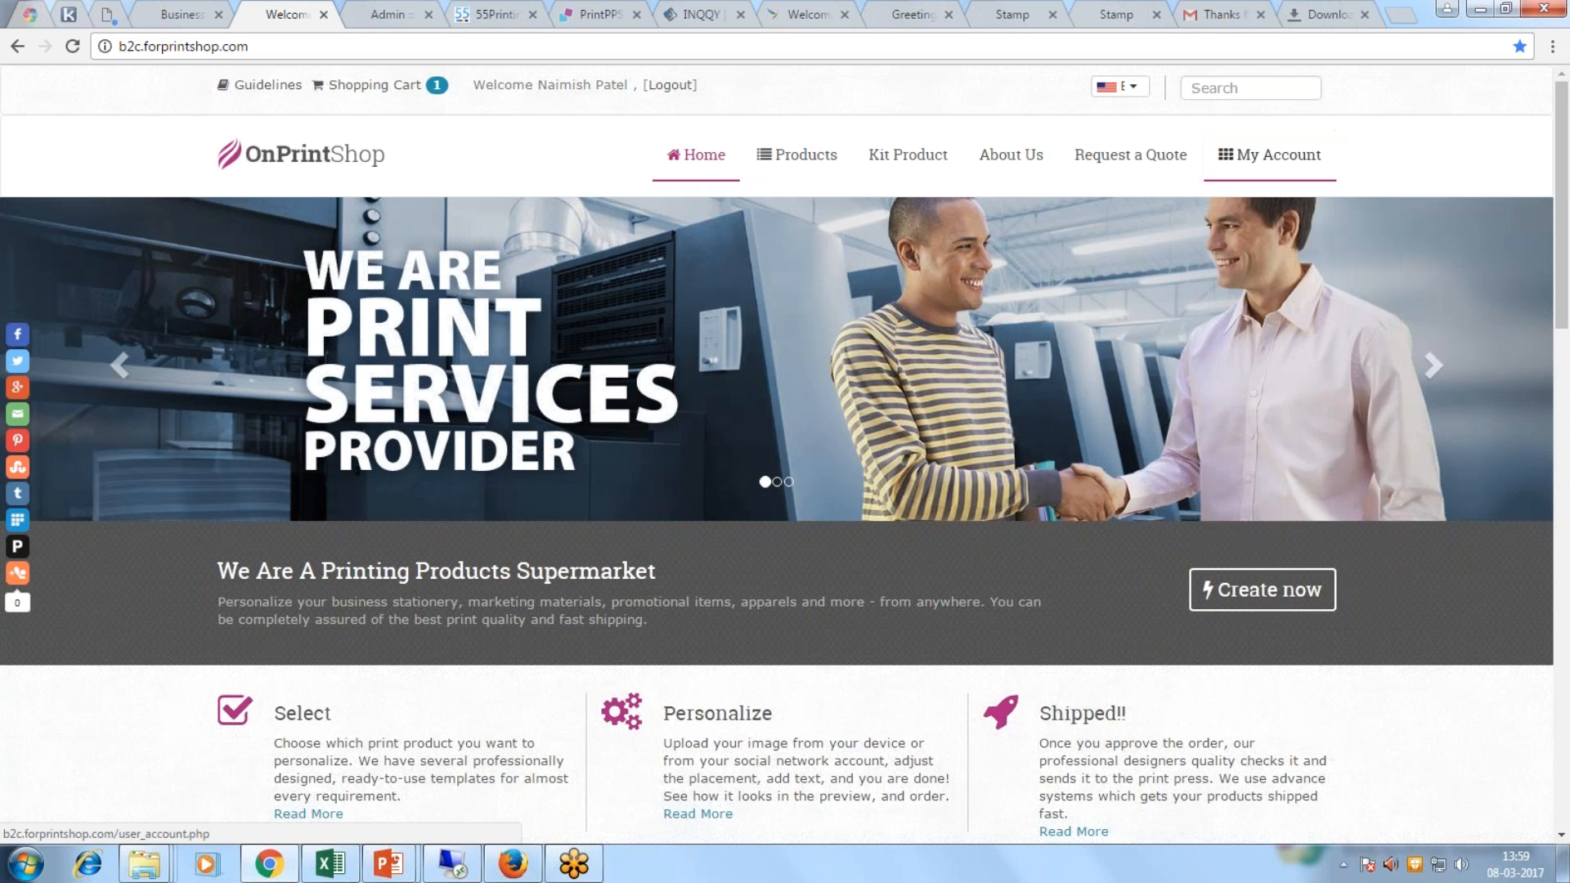
Step: Open the details of quote 25, Folder Exhibition, from My Account's Quotes list
click(1258, 203)
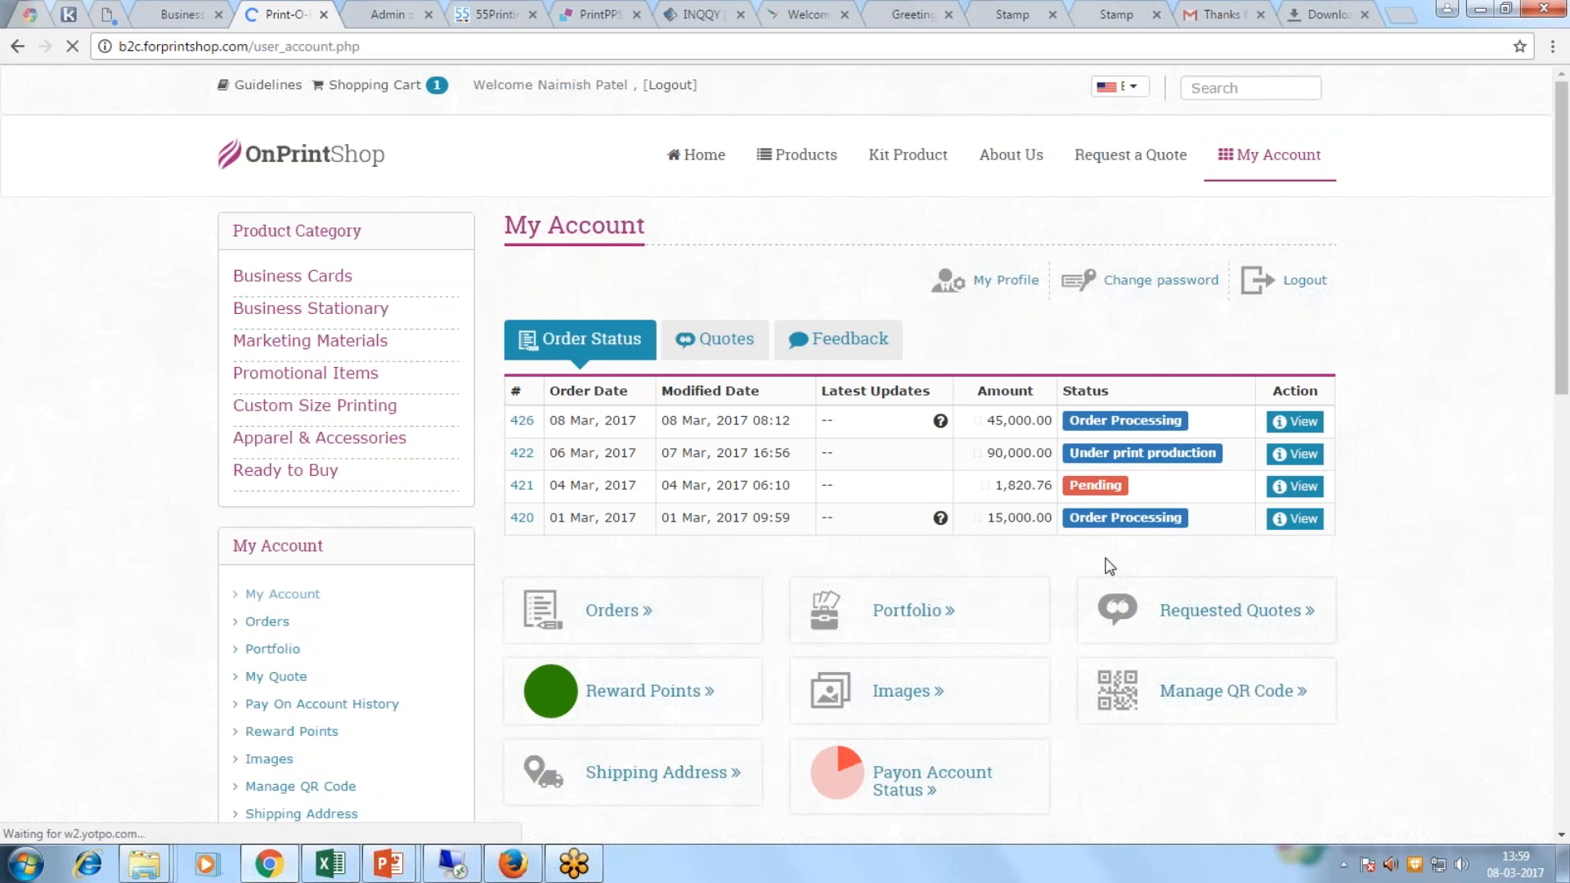
click(721, 350)
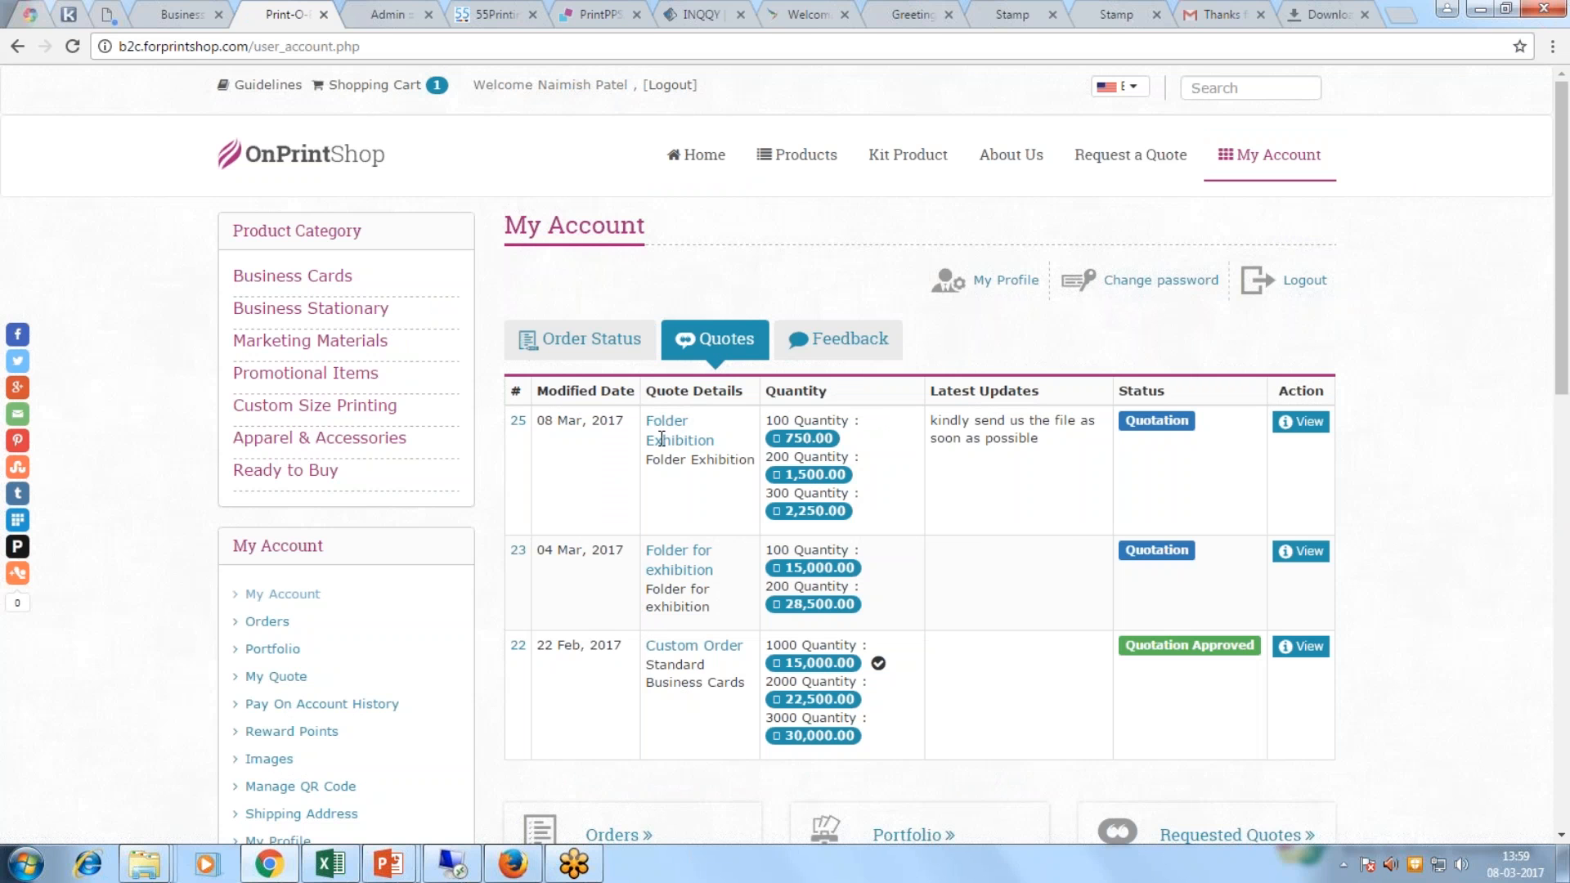
drag(646, 418, 740, 434)
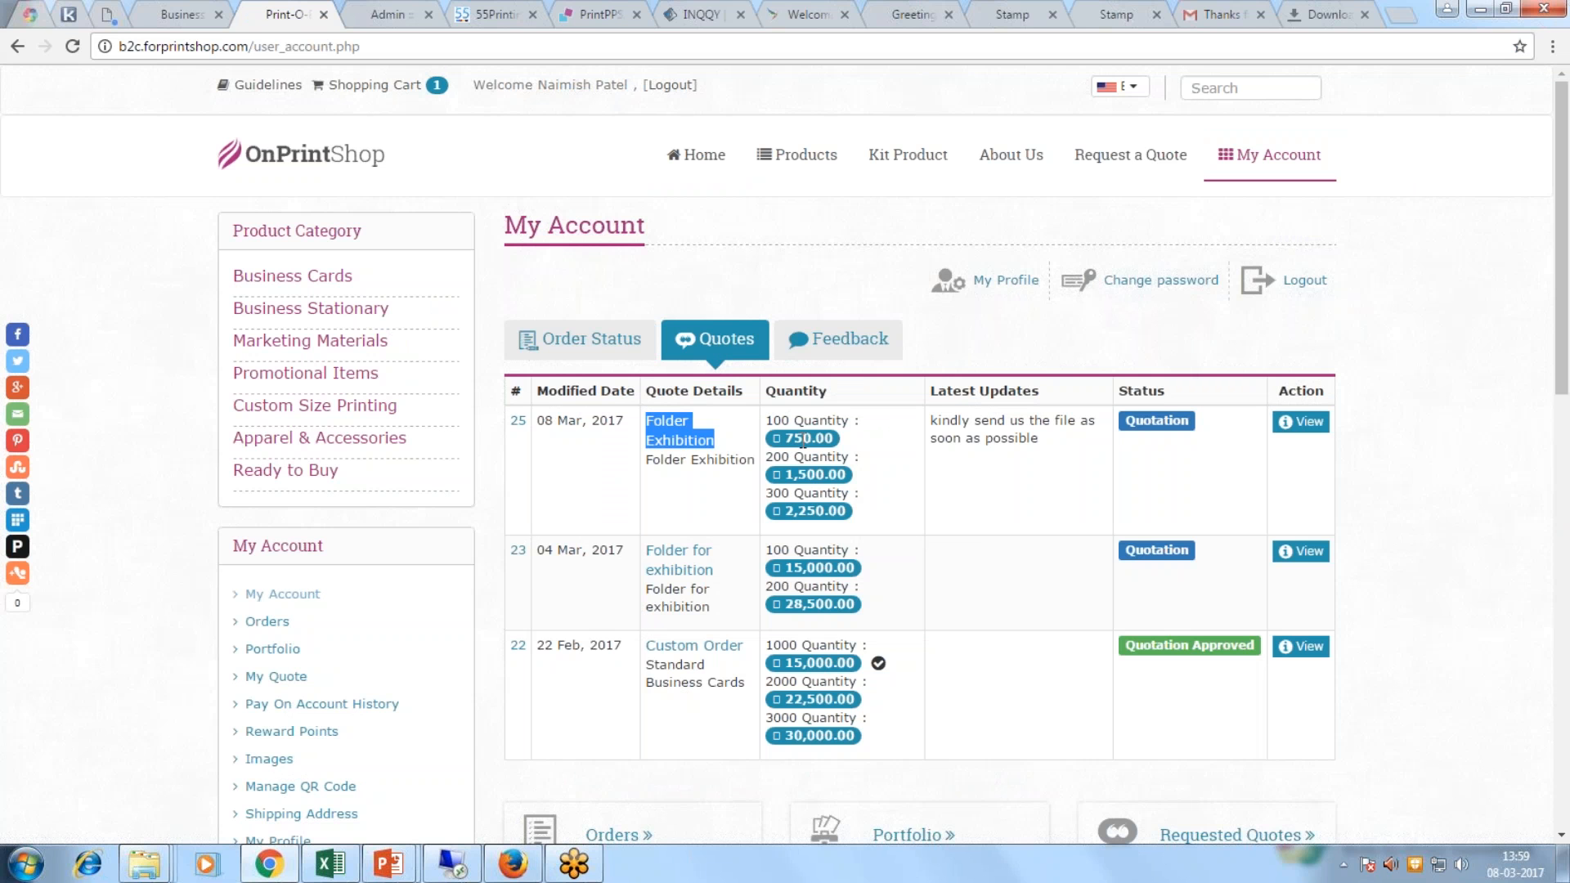
click(1306, 422)
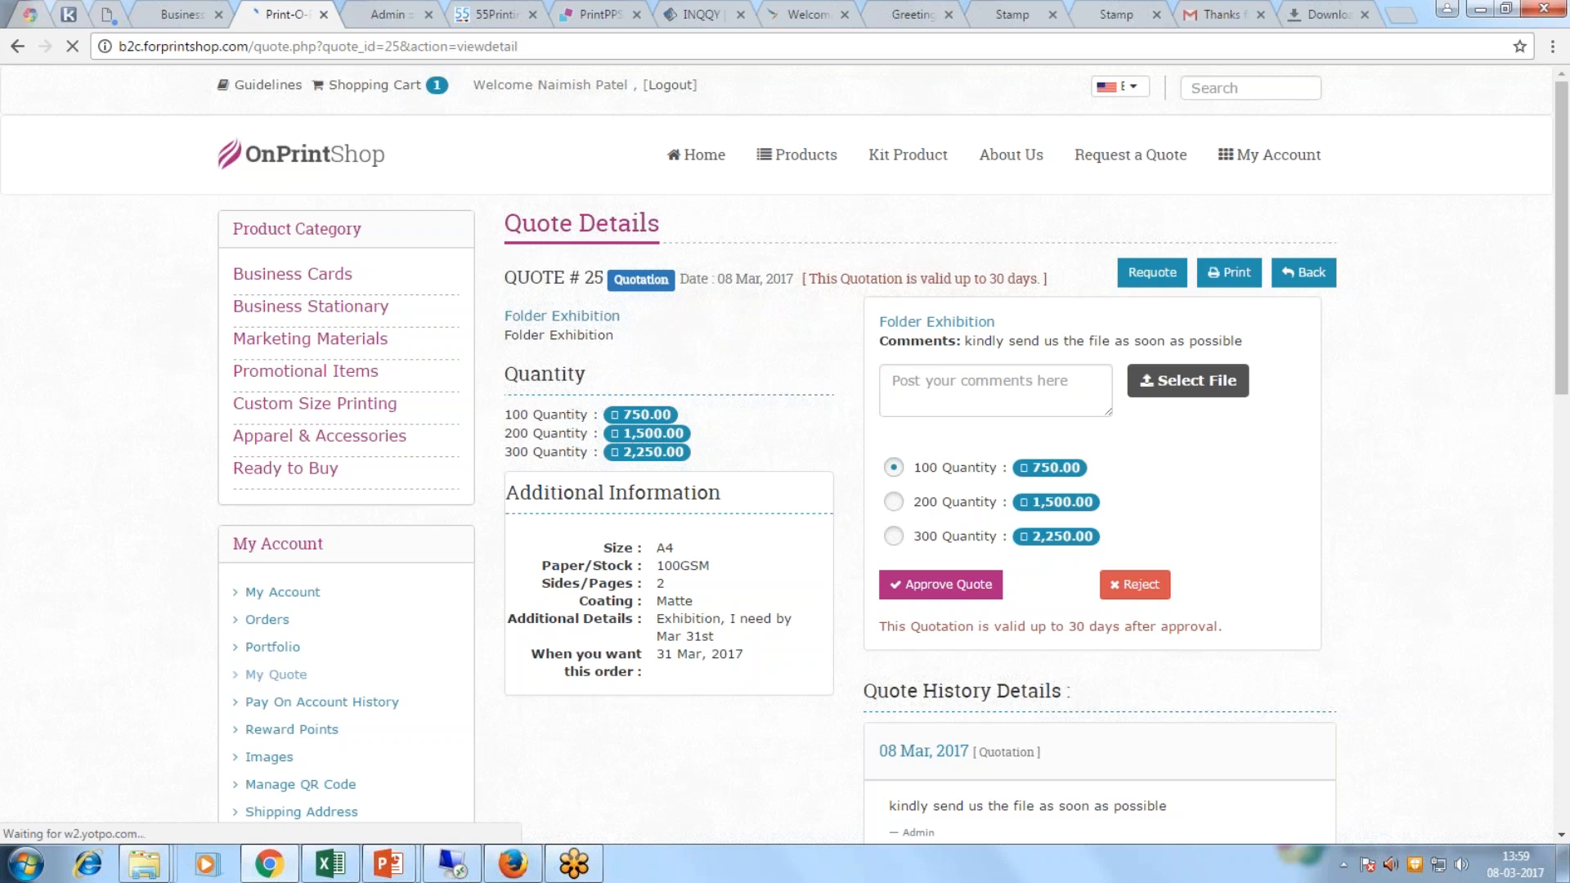
Step: Select the 300 quantity and comment 'thank you.. kindly procees for 300 & file ias attached'
scroll(785, 450, down, 1)
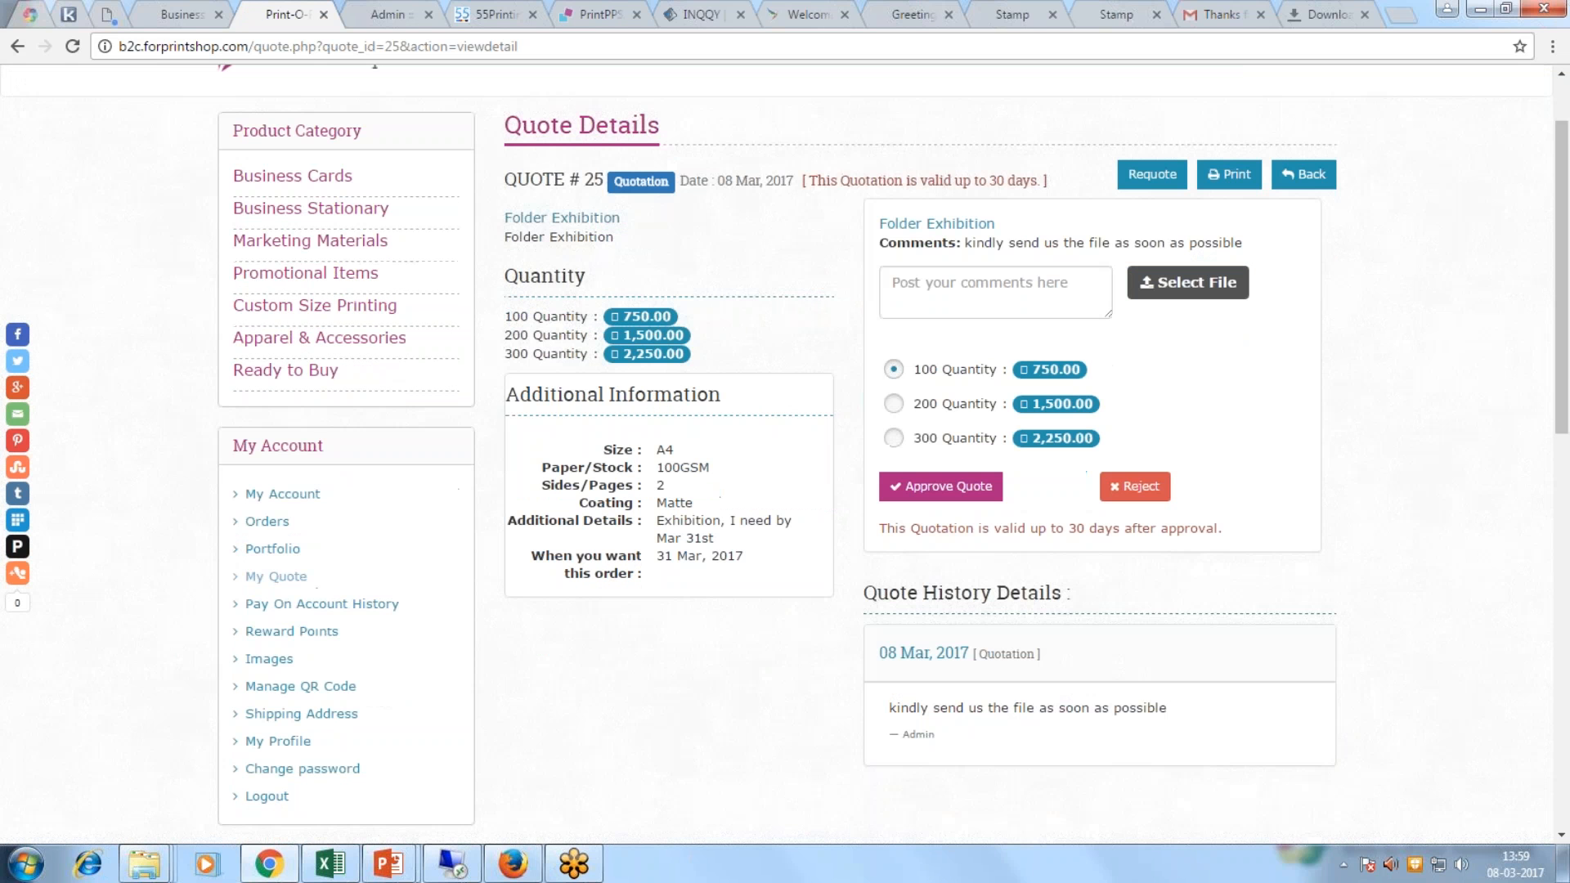
click(893, 403)
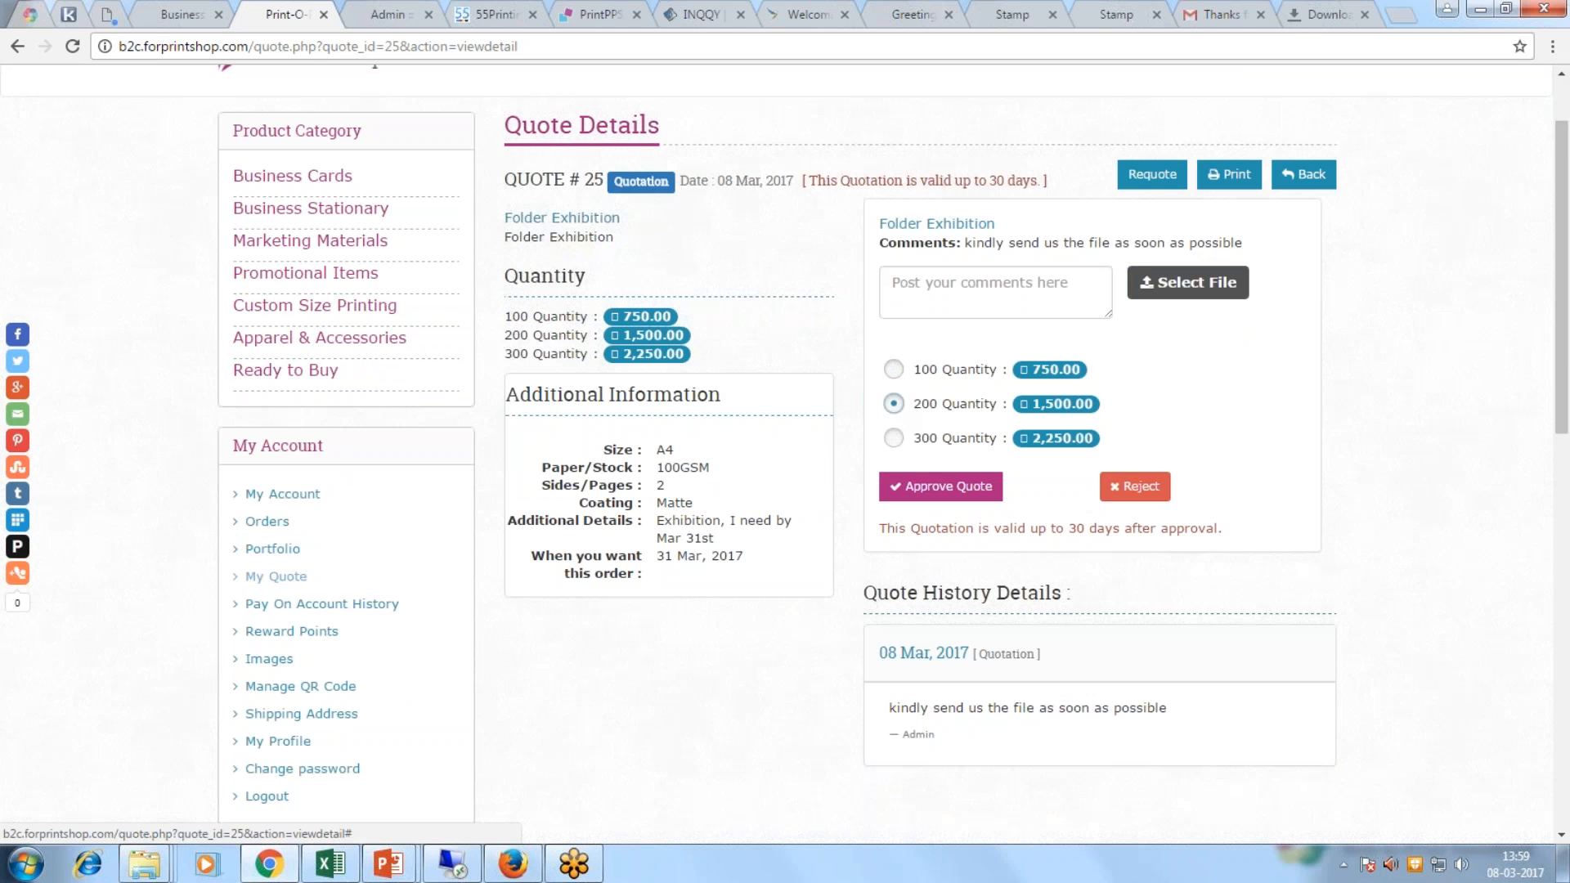
click(894, 438)
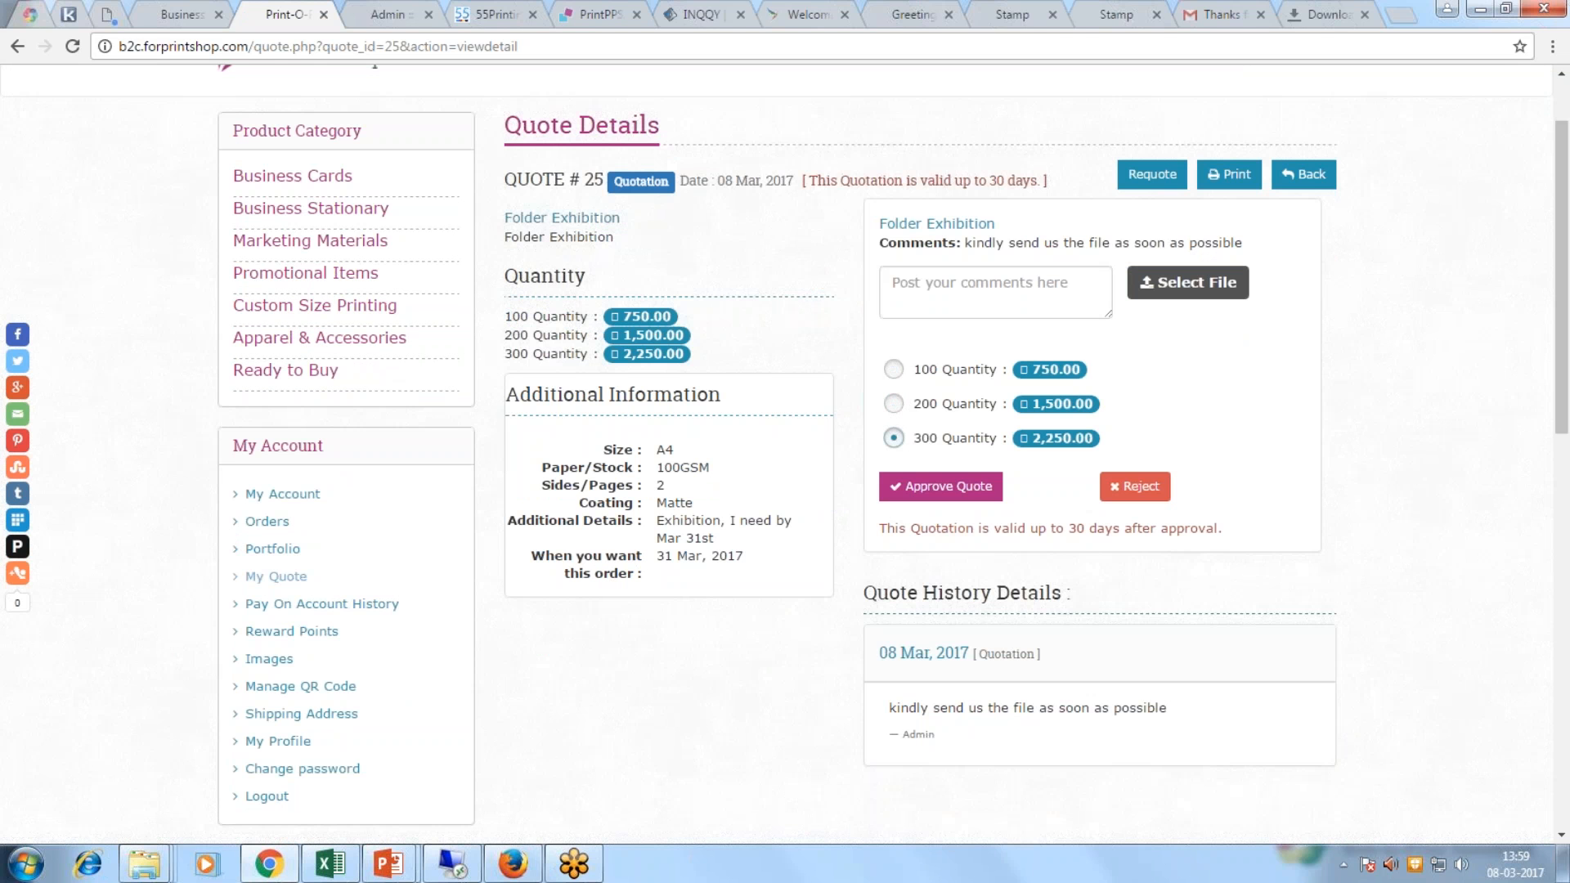
click(981, 290)
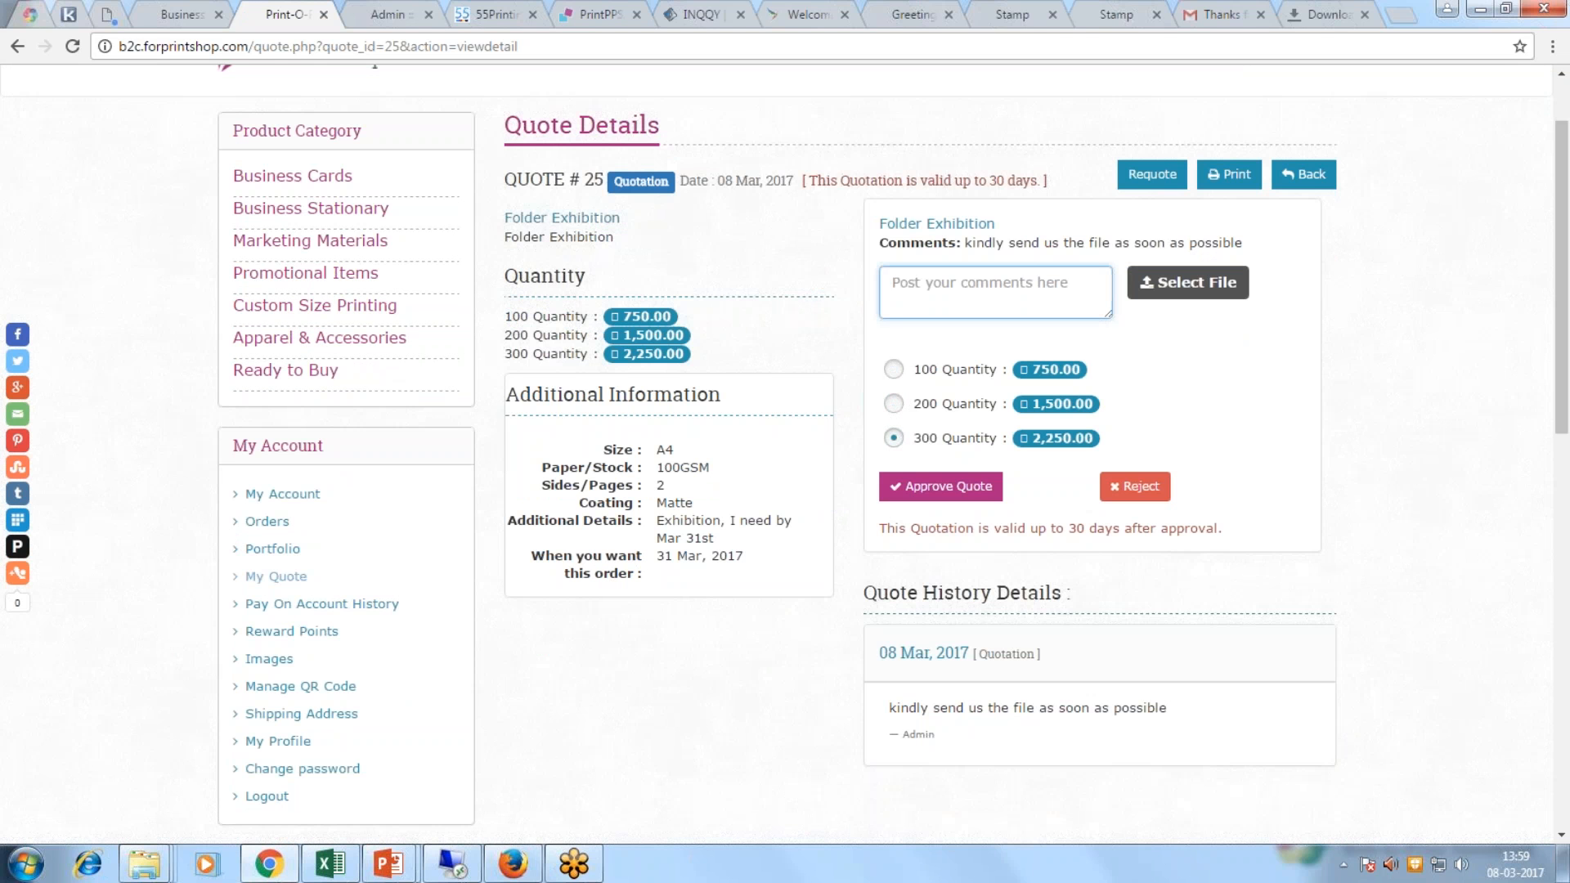
text(thank you..)
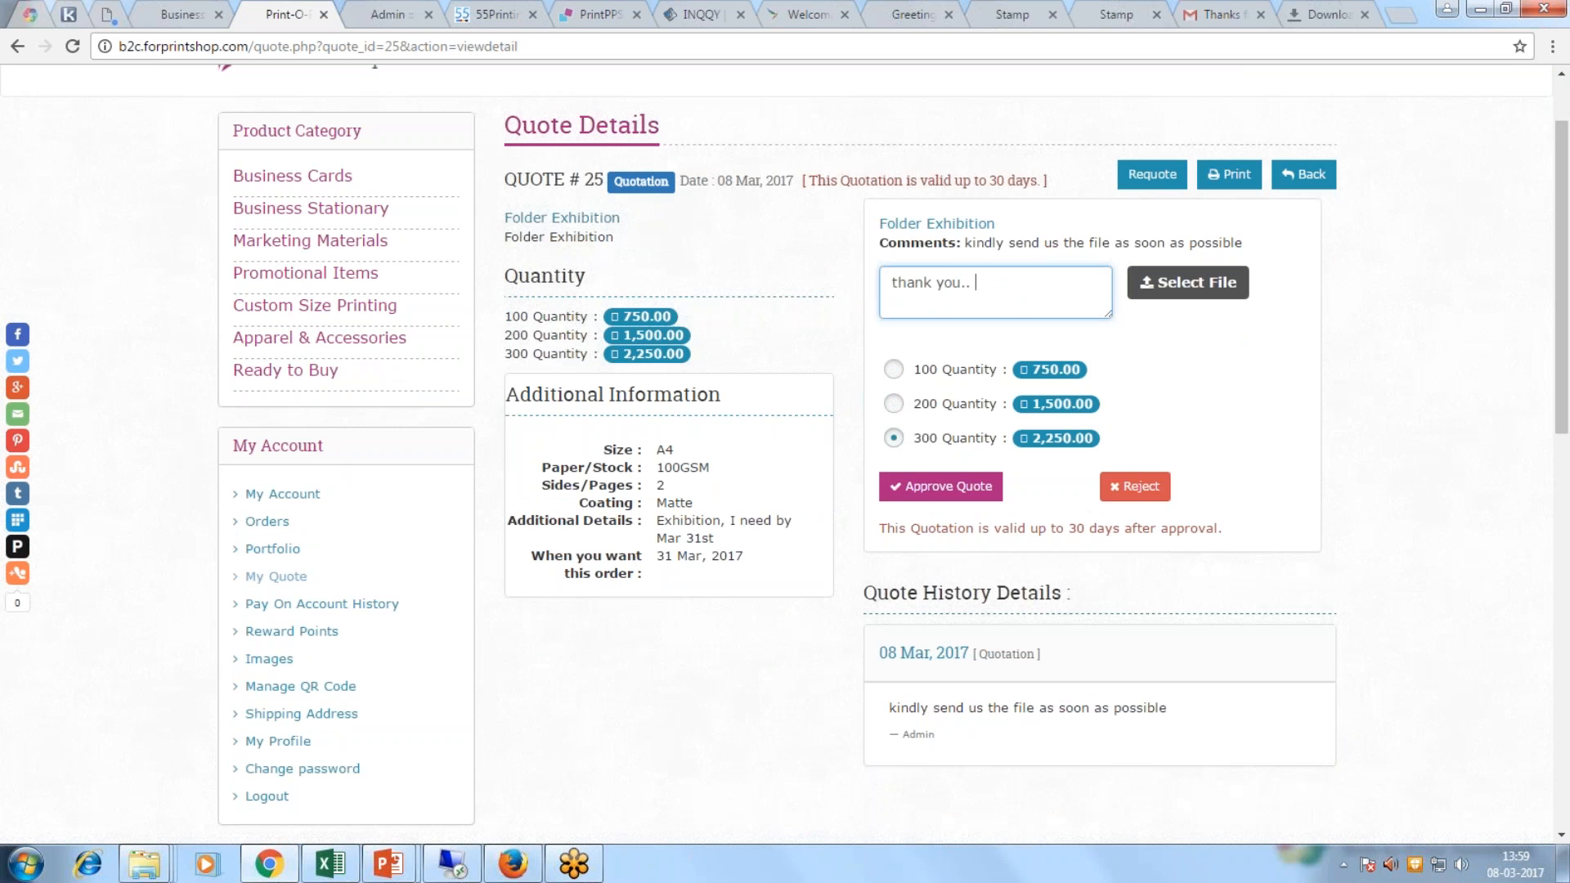
text( kindly procee)
text(s for 300 & file ias att)
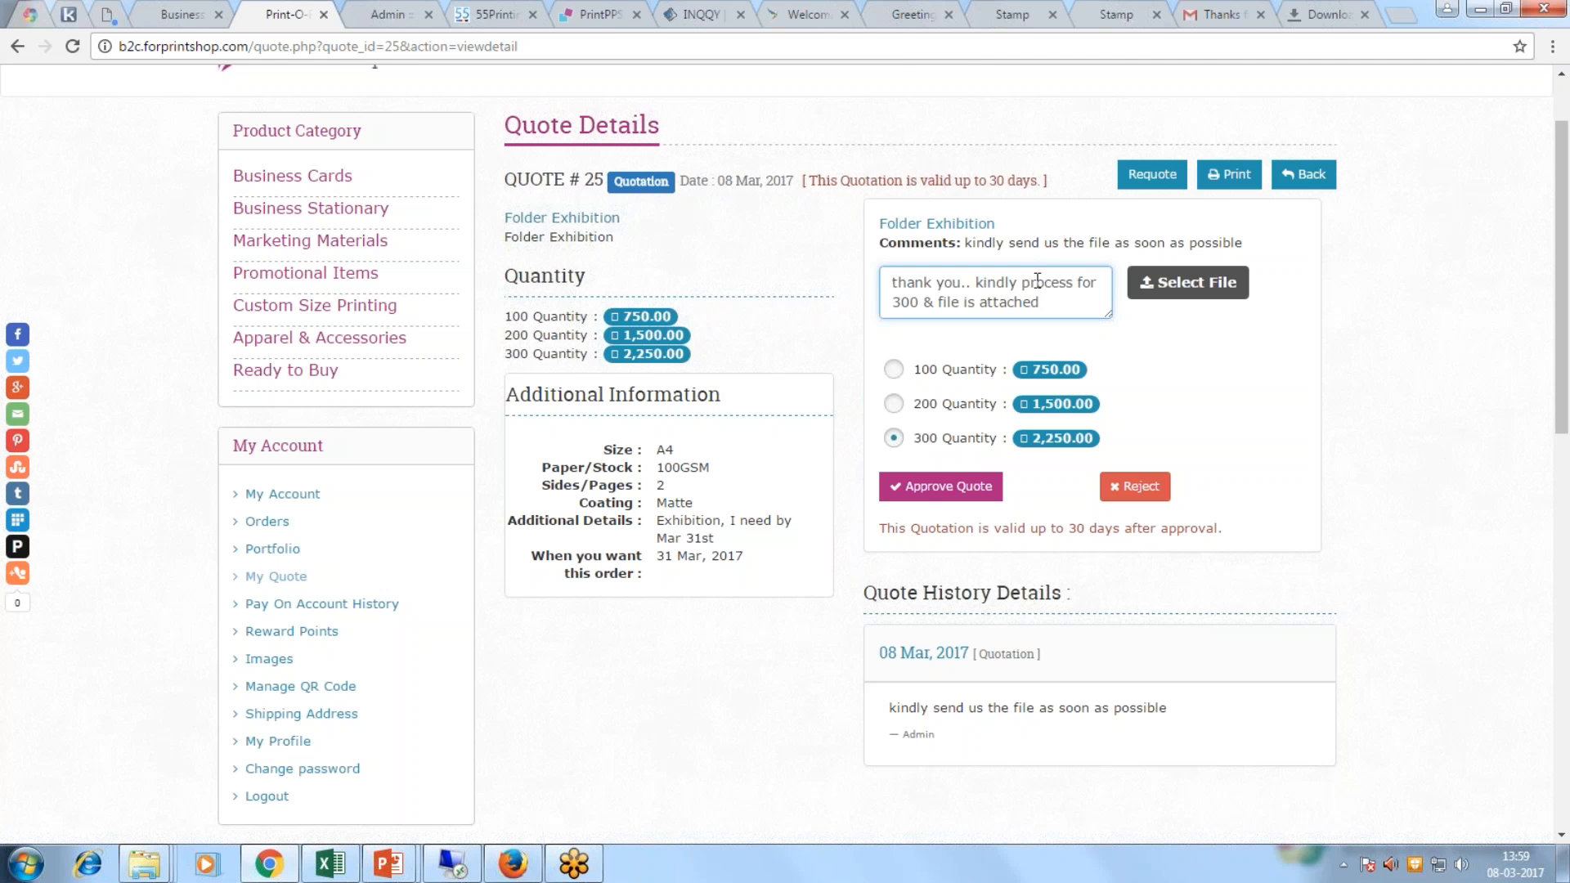
text(ached)
Step: Attach Sample_1439984250.pdf from Downloads and approve the quote
click(1188, 282)
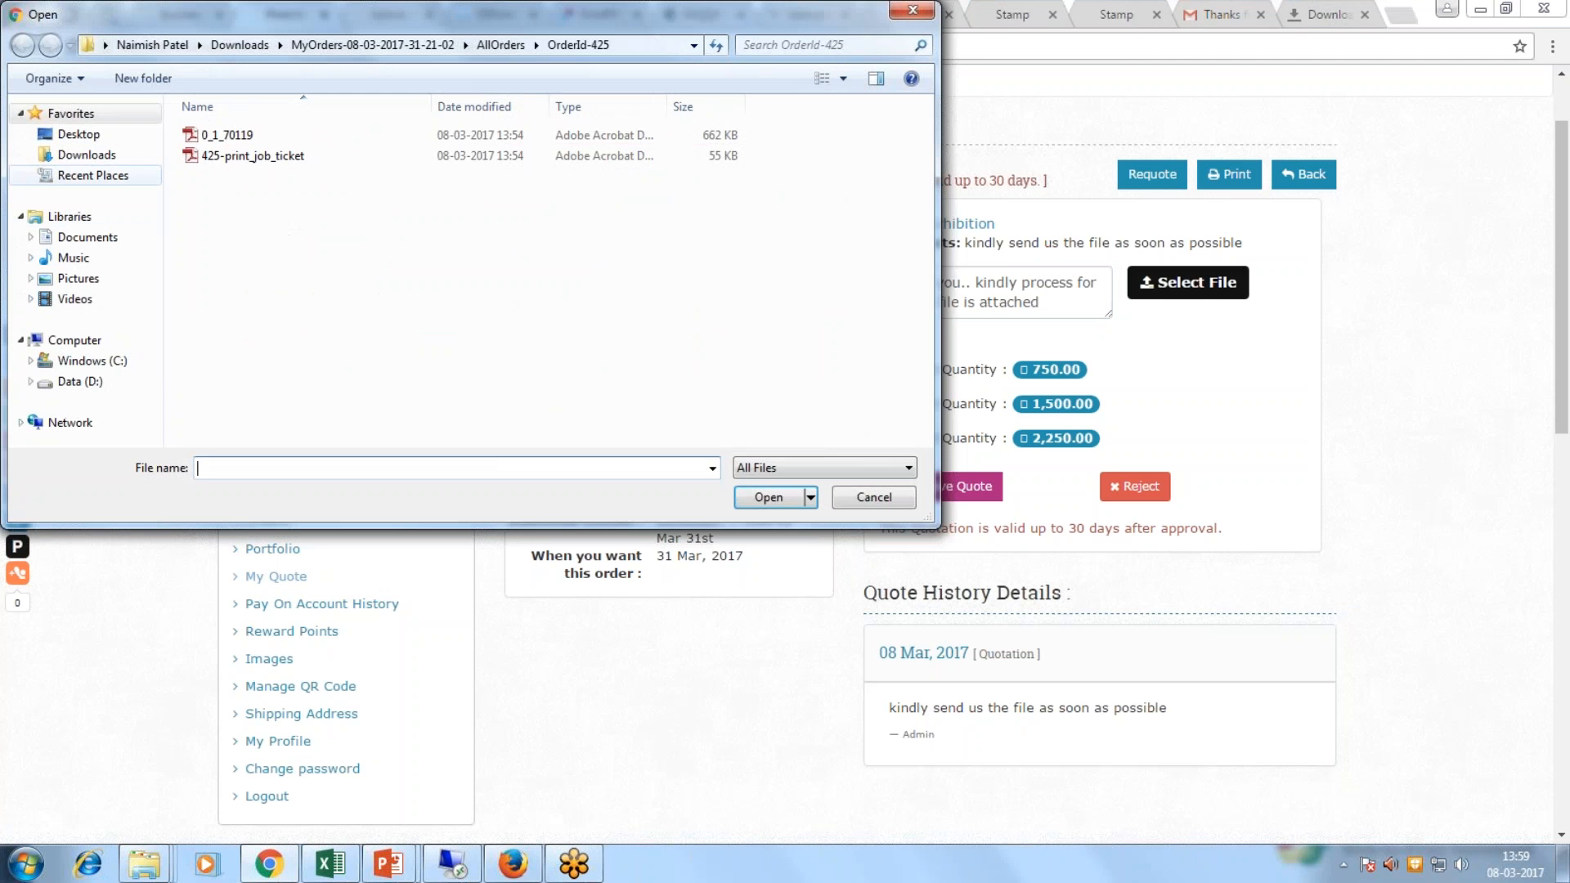
click(86, 154)
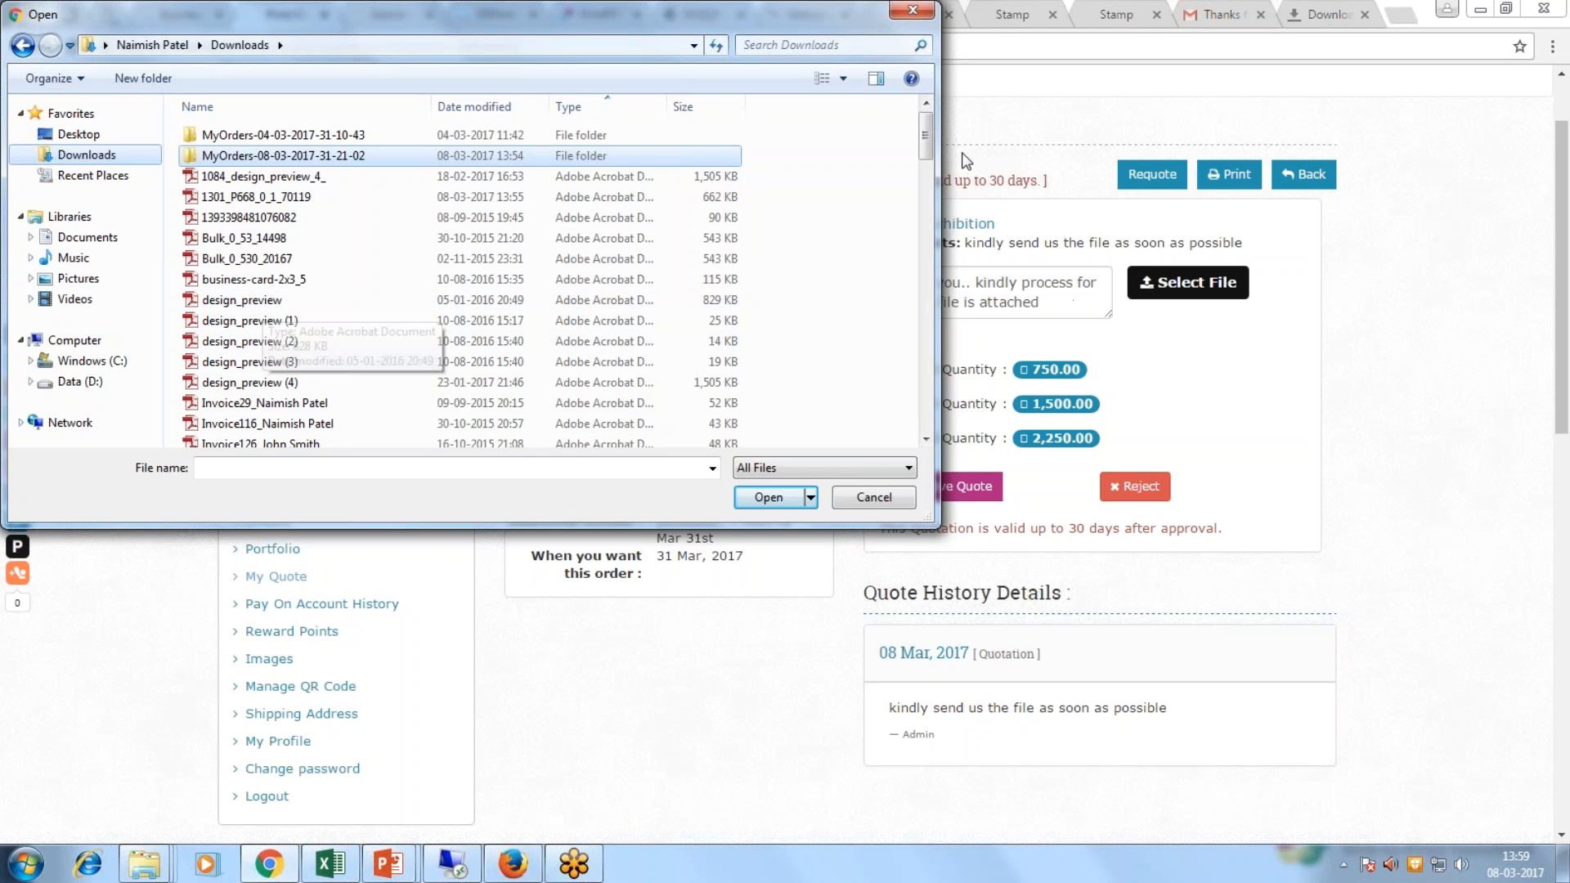
drag(927, 150, 929, 269)
double_click(584, 362)
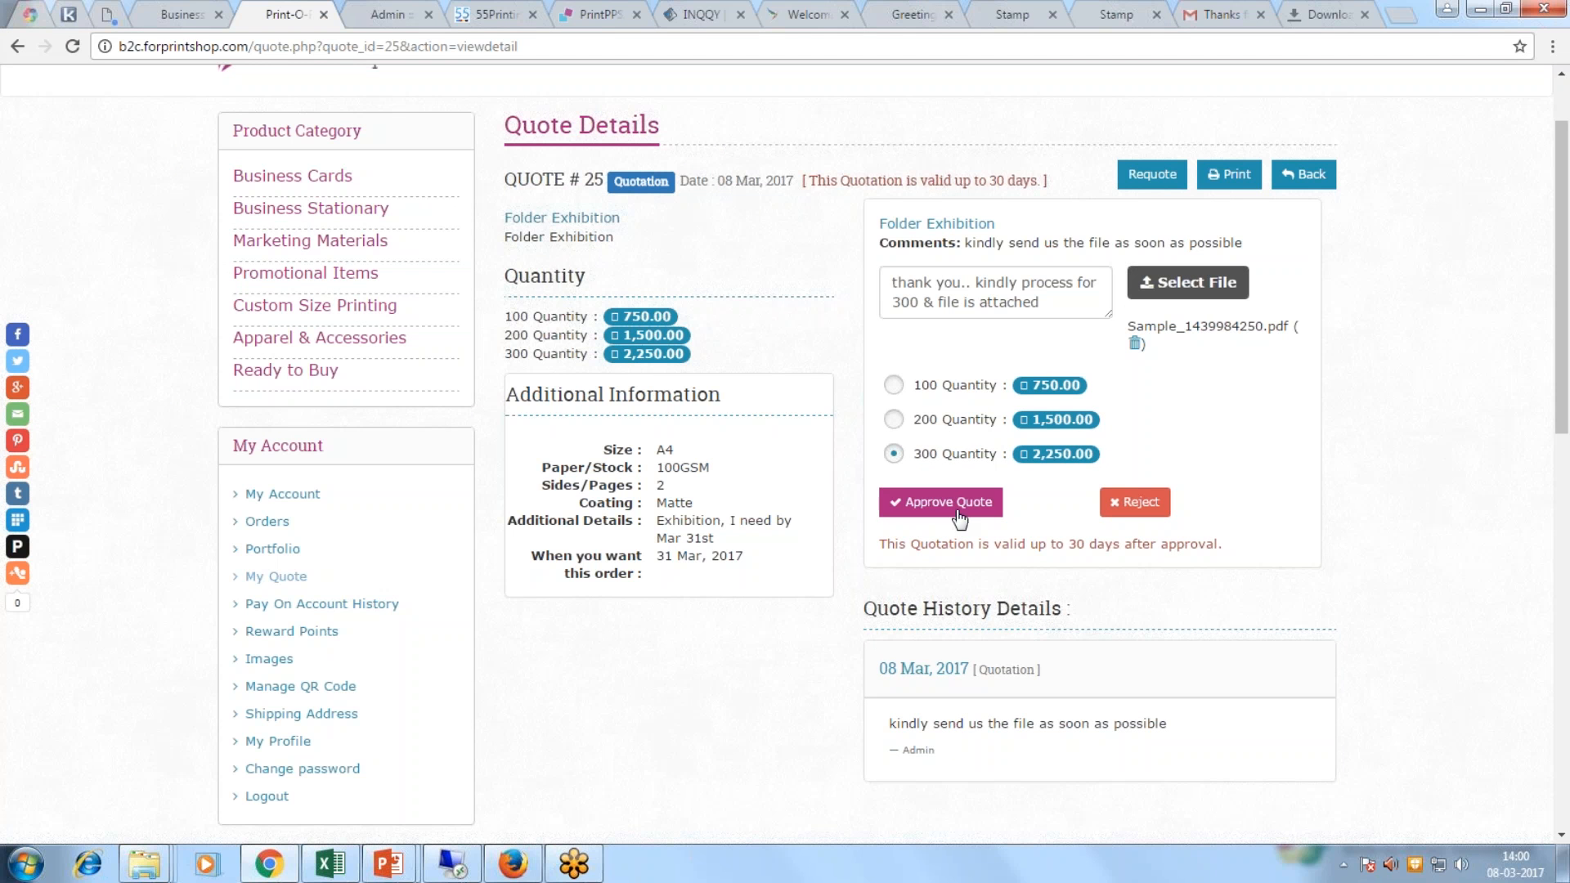
click(930, 504)
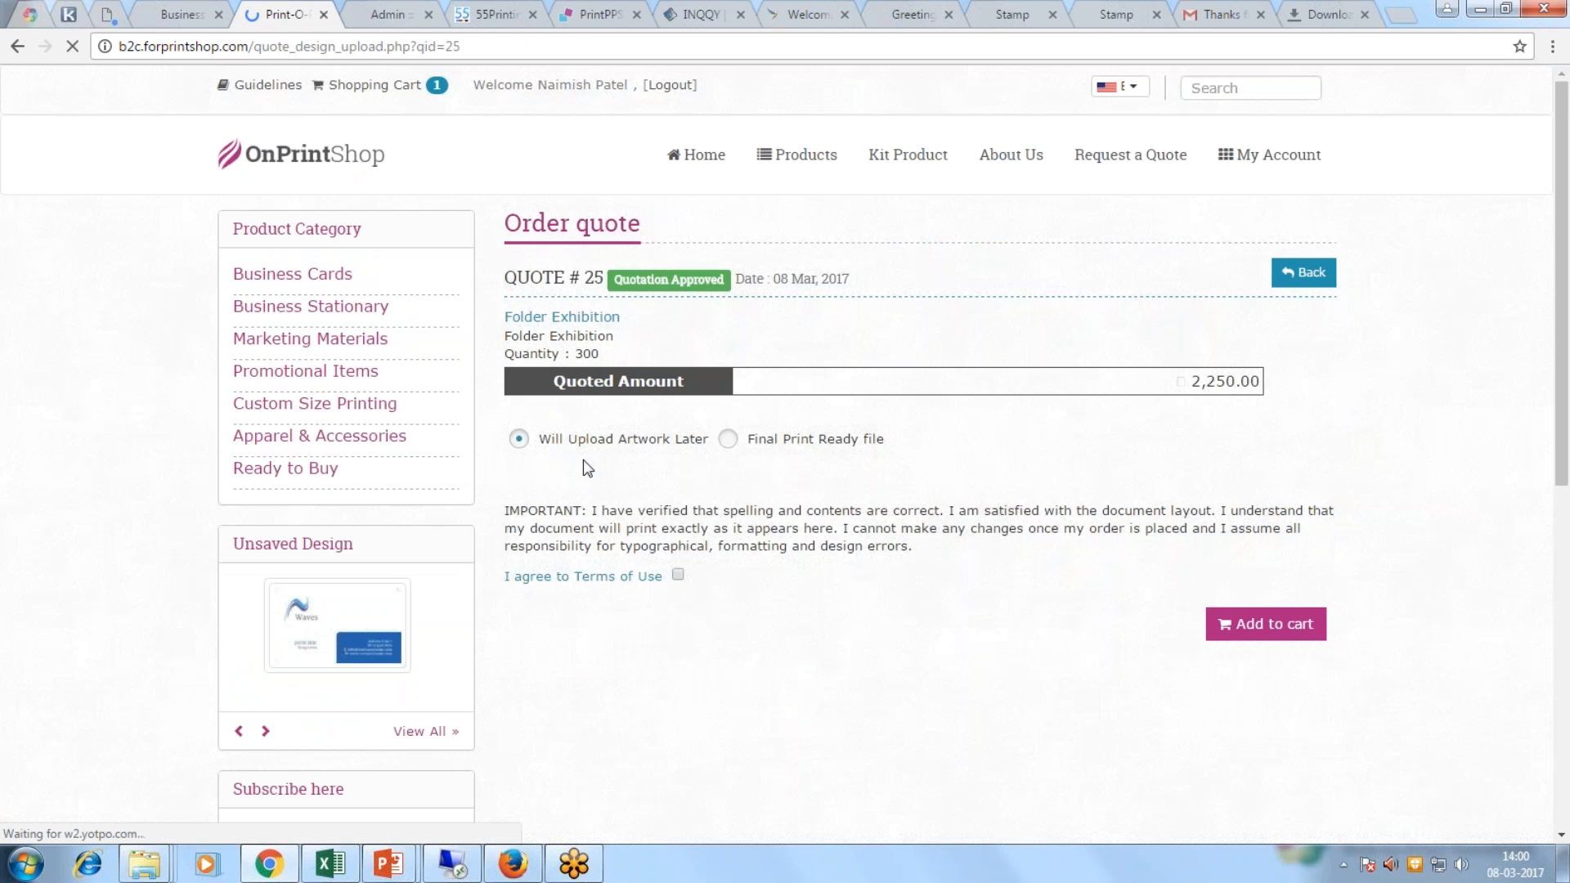
Step: Upload 1084_design_preview_4_.pdf as the final print-ready file and add quote 25 to the cart
click(730, 442)
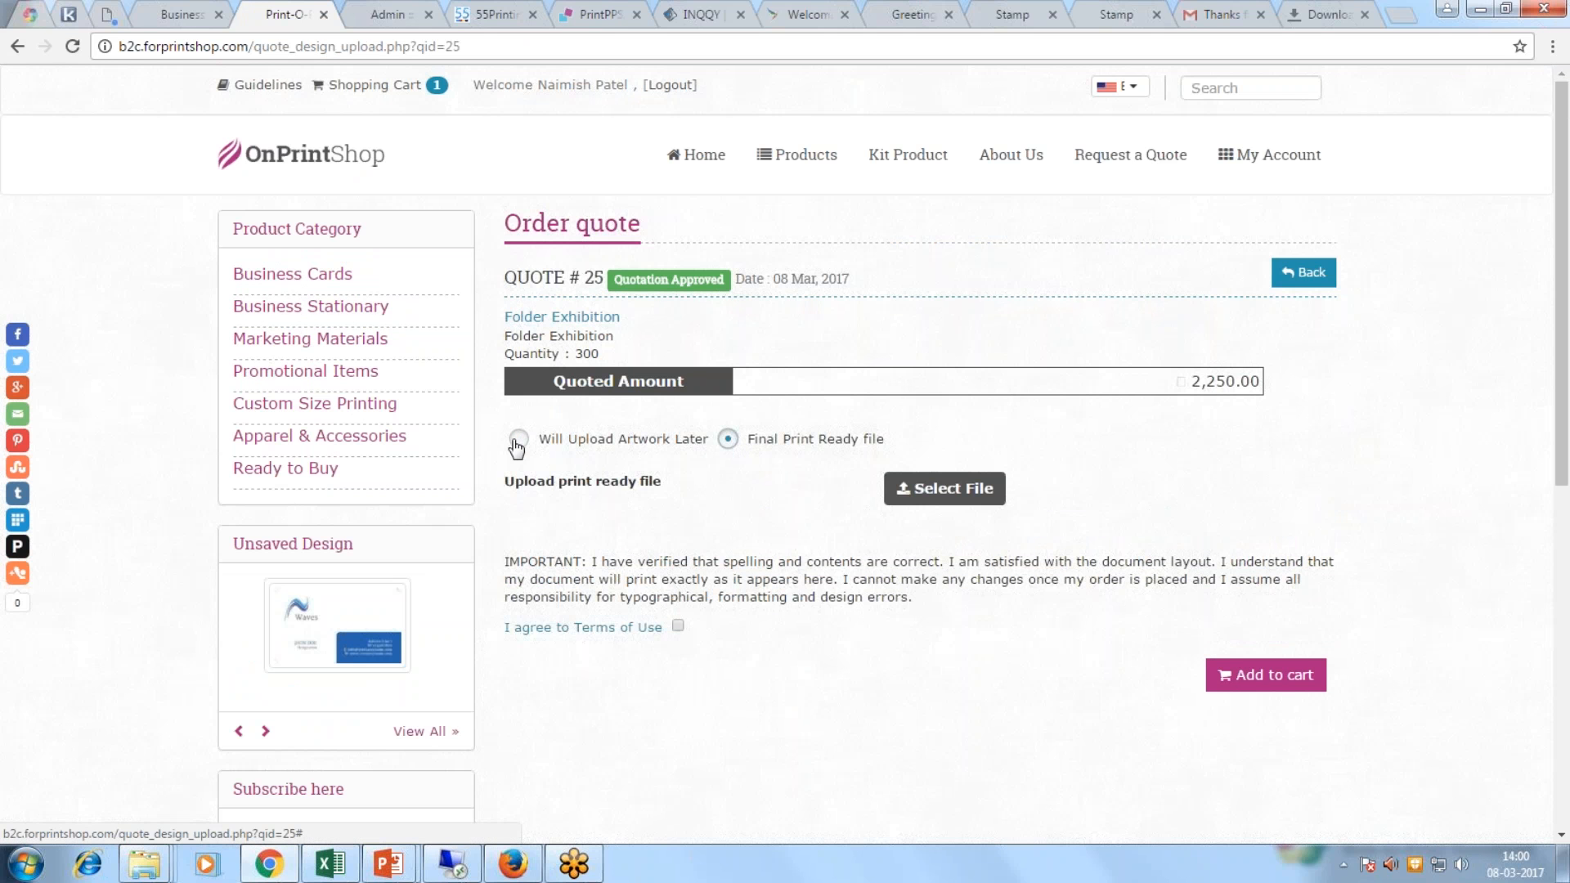
click(944, 488)
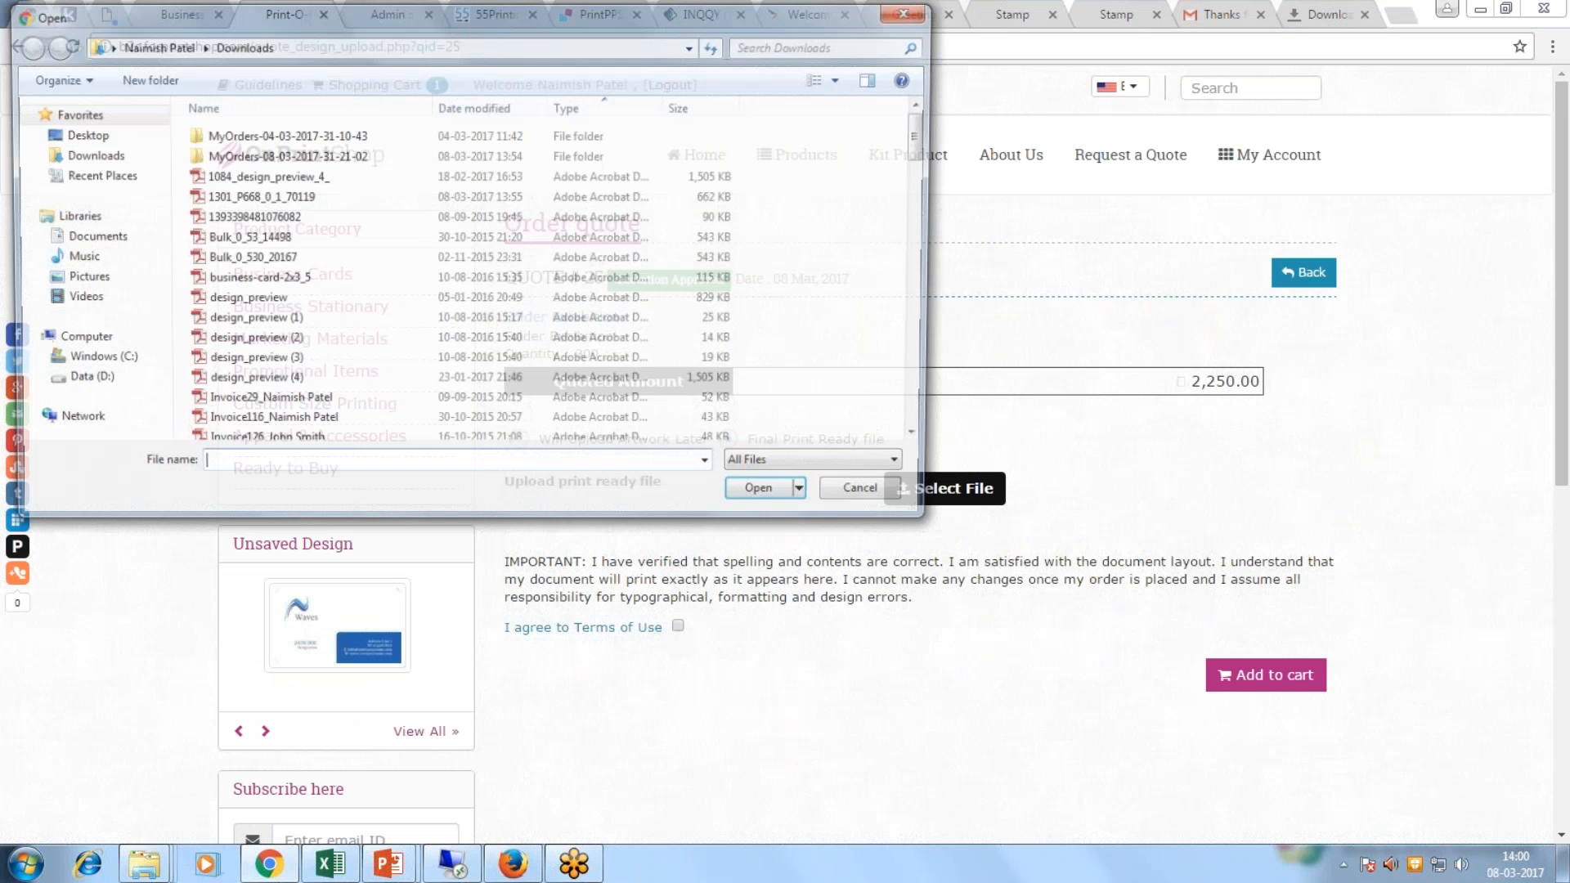
click(246, 176)
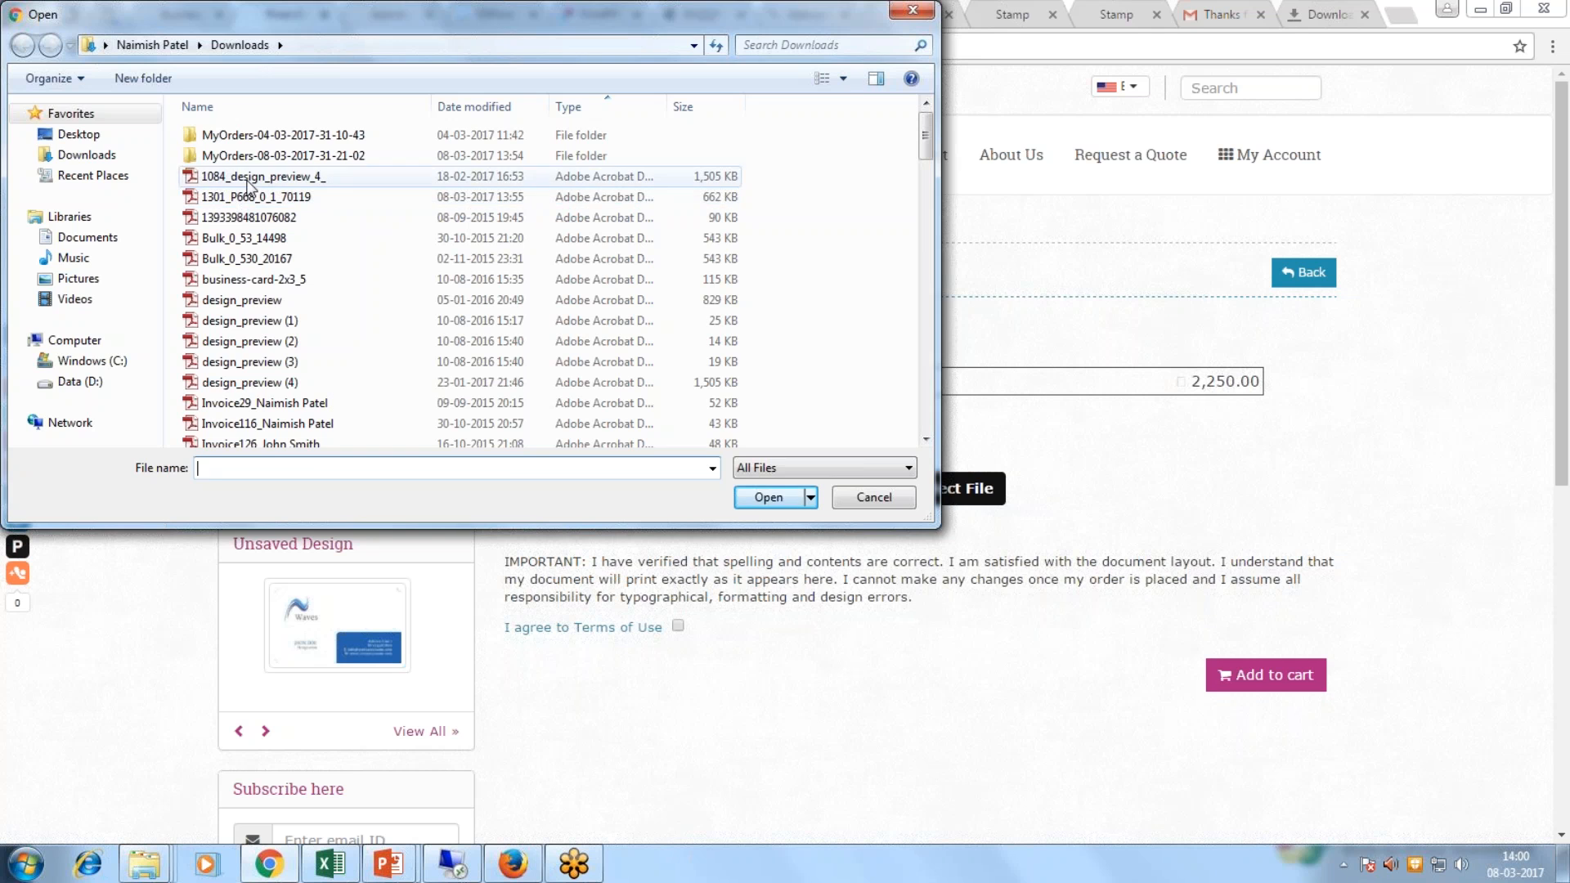
click(769, 497)
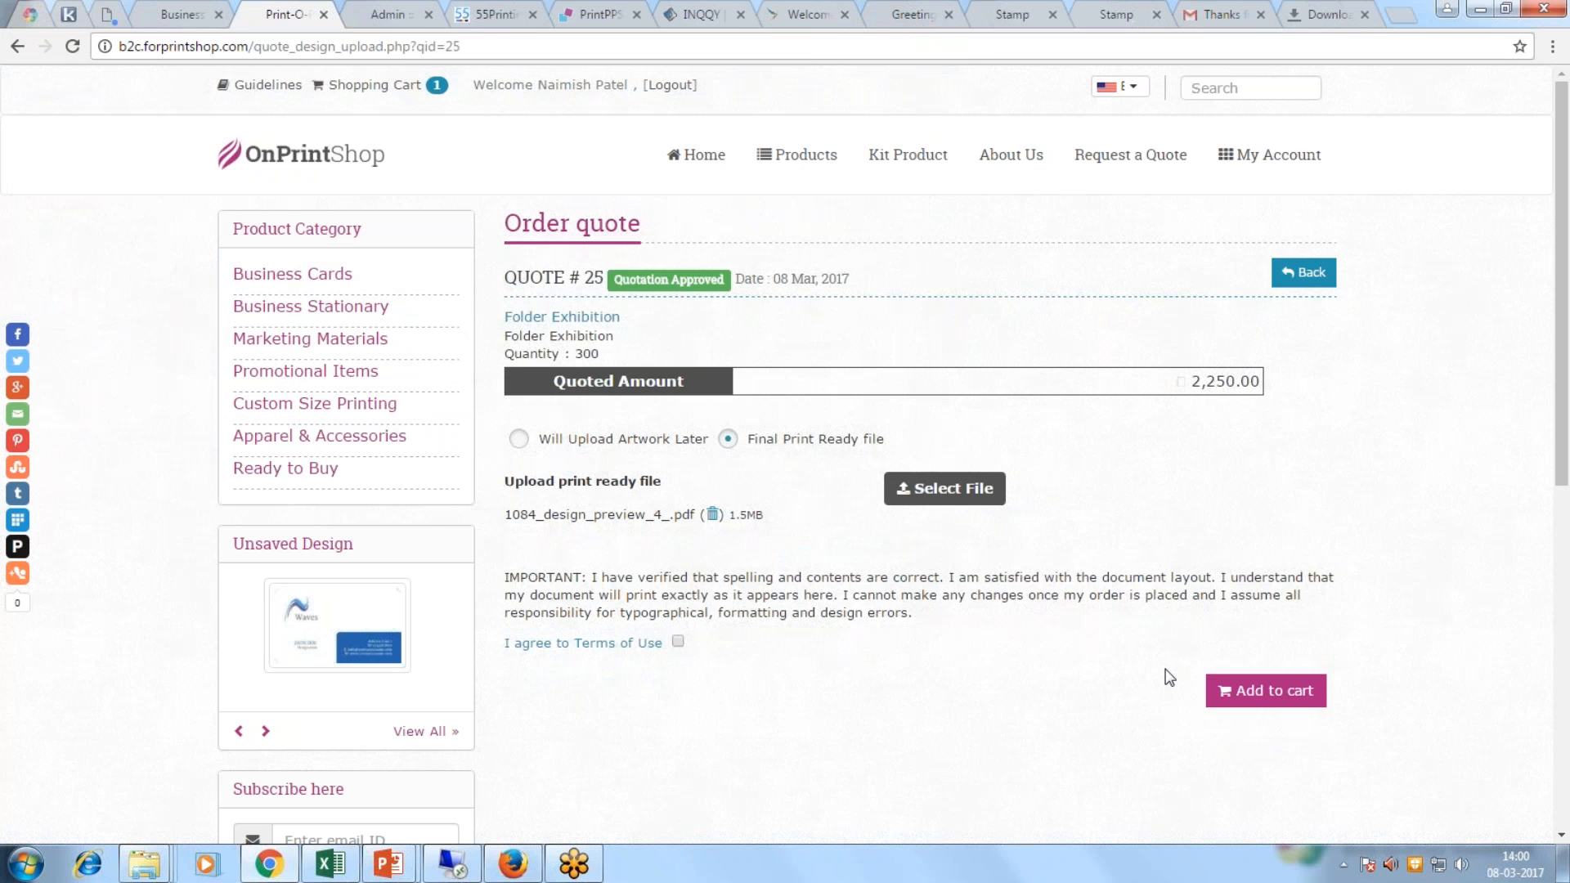
click(1243, 695)
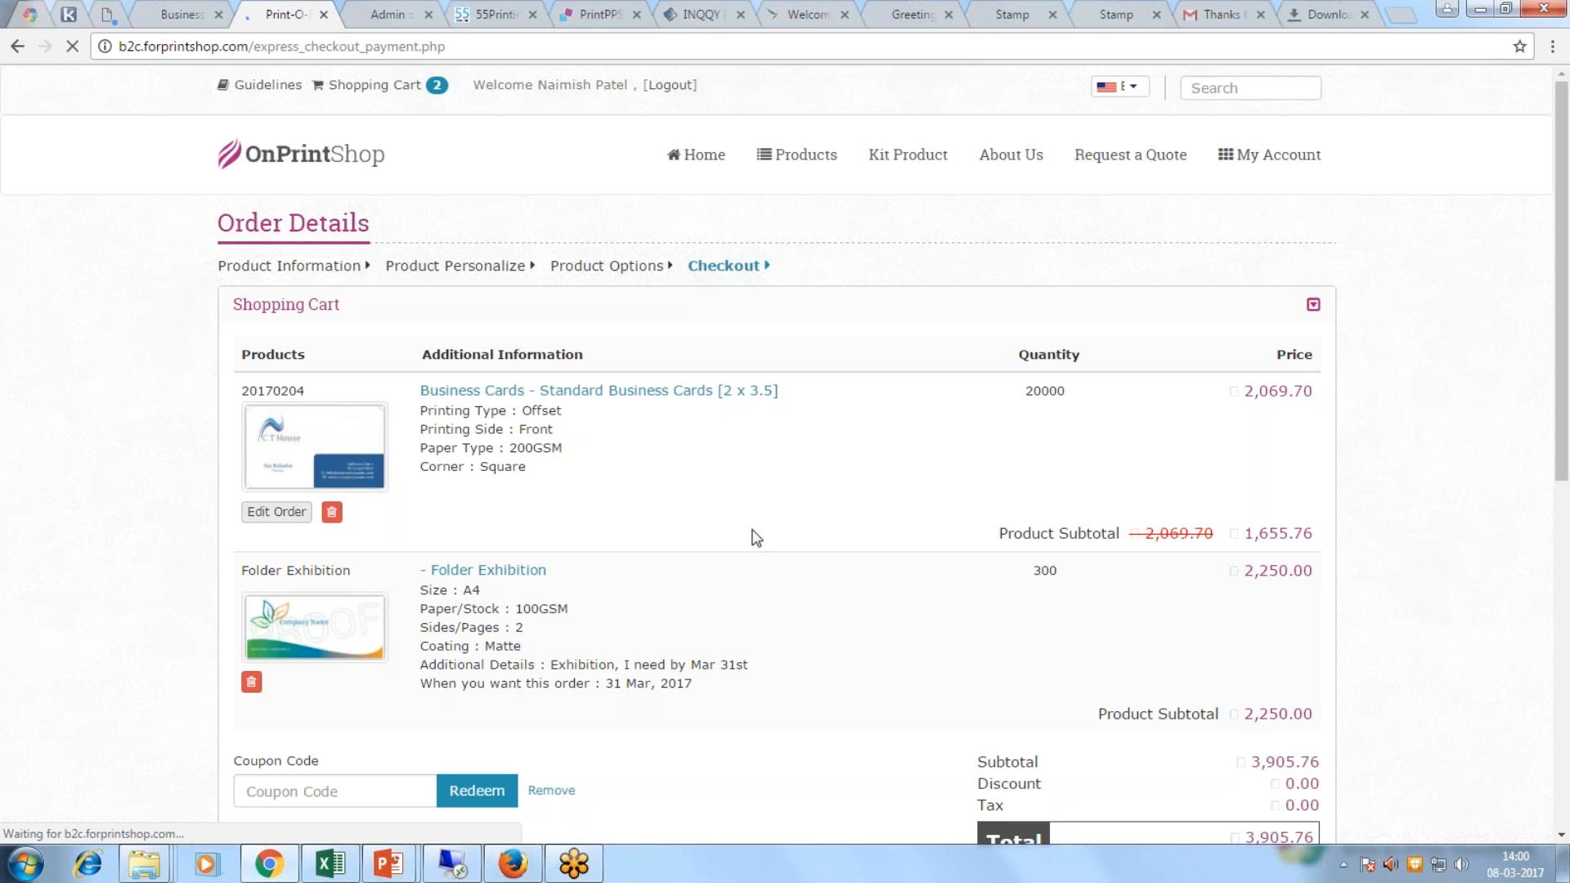
Step: Delete the Standard Business Cards item from the cart, leaving only Folder Exhibition
click(331, 512)
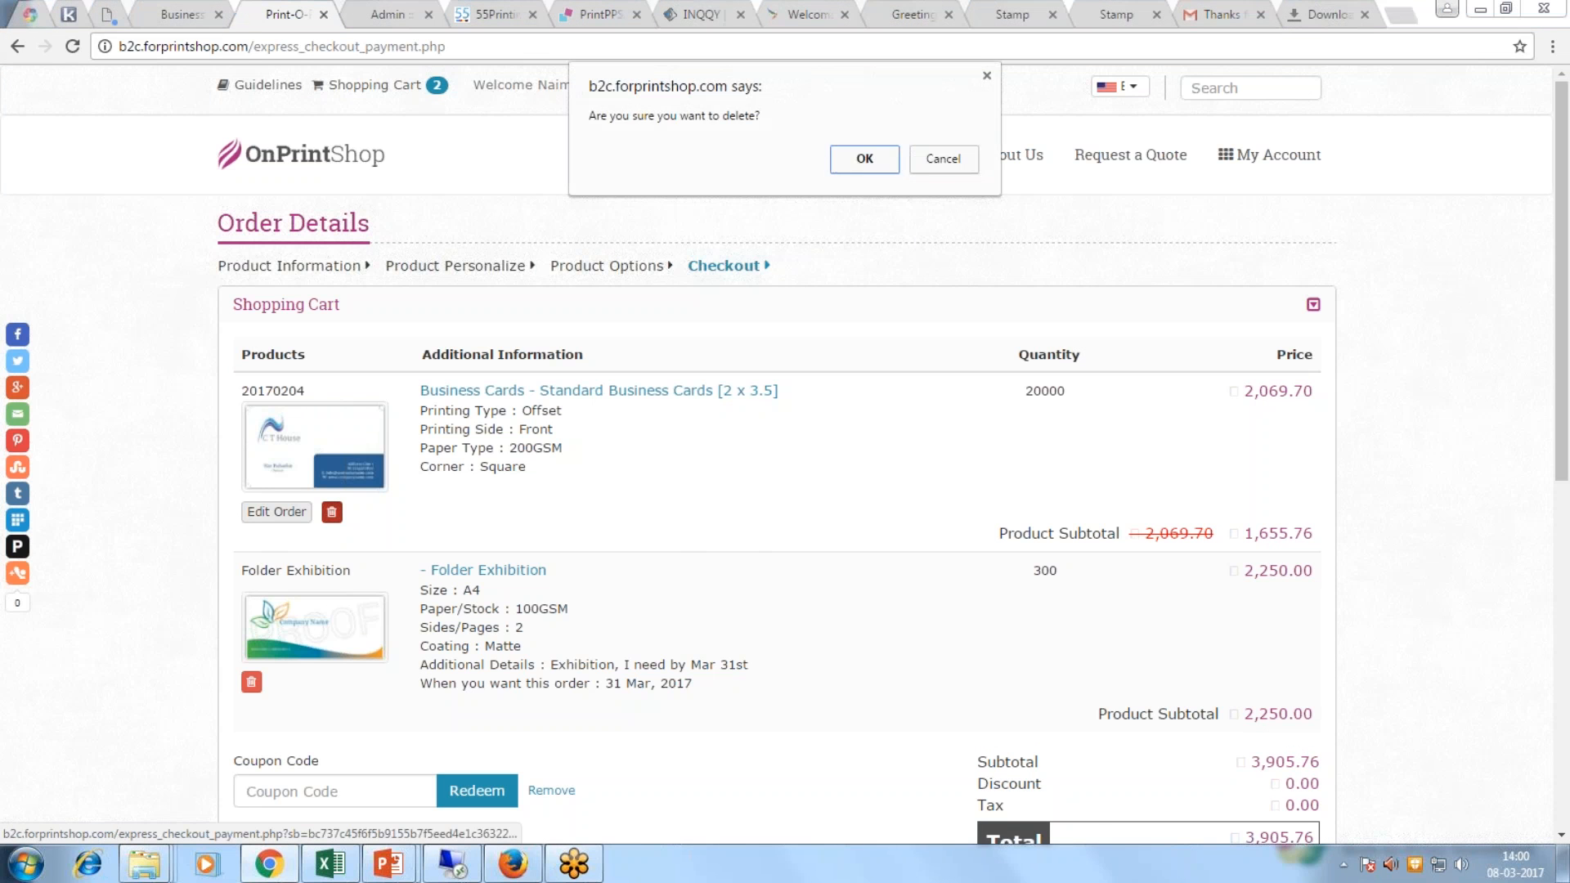
click(937, 161)
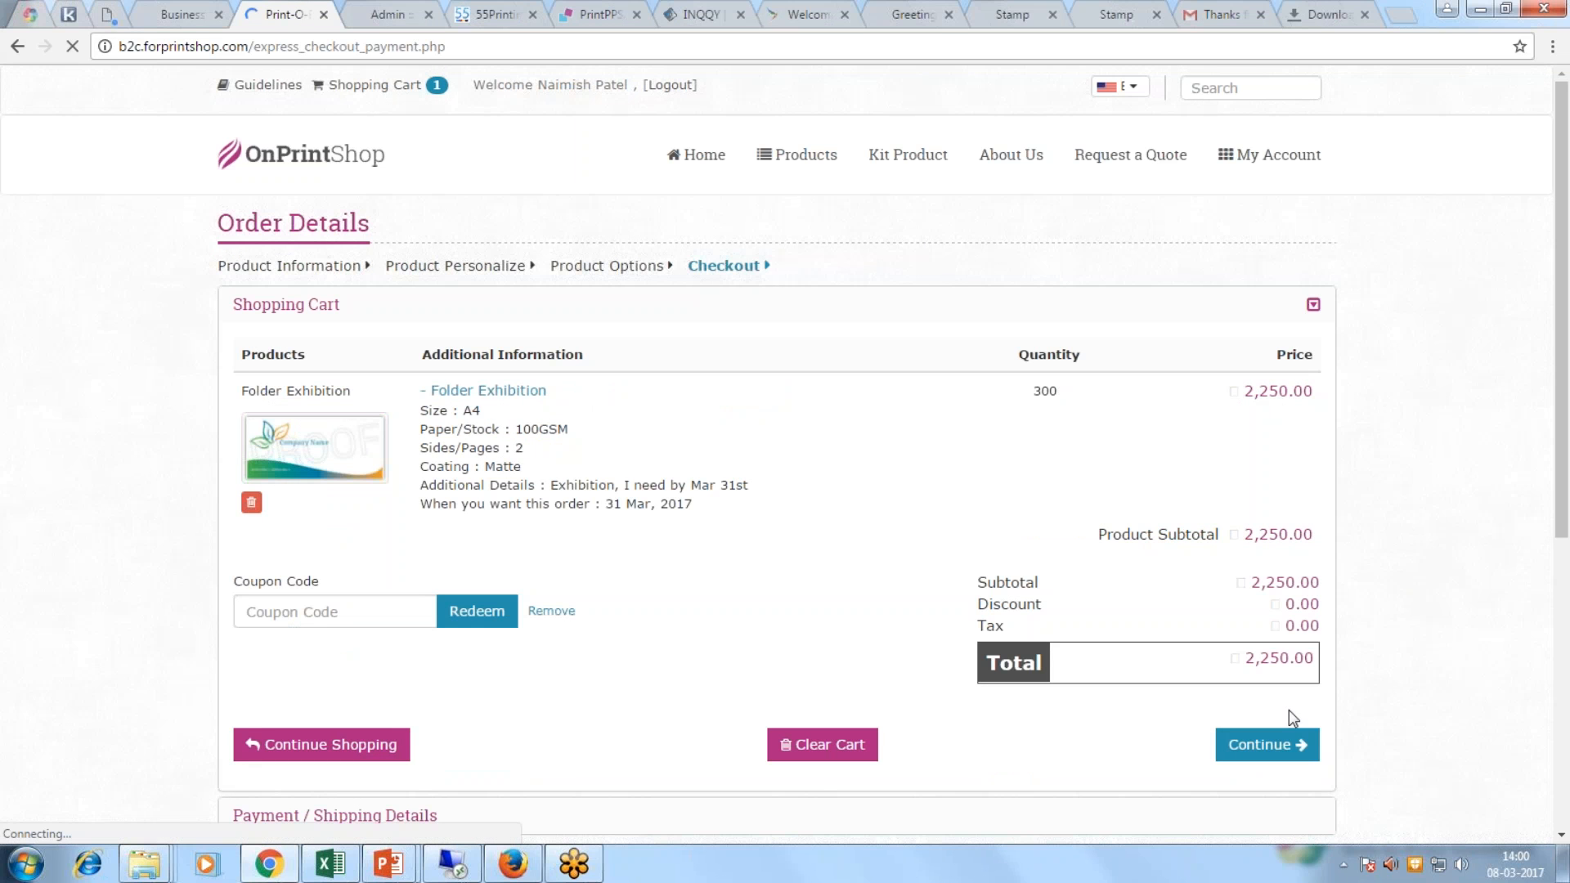
Step: Continue to checkout and choose Ground shipping at 195.00
click(1257, 744)
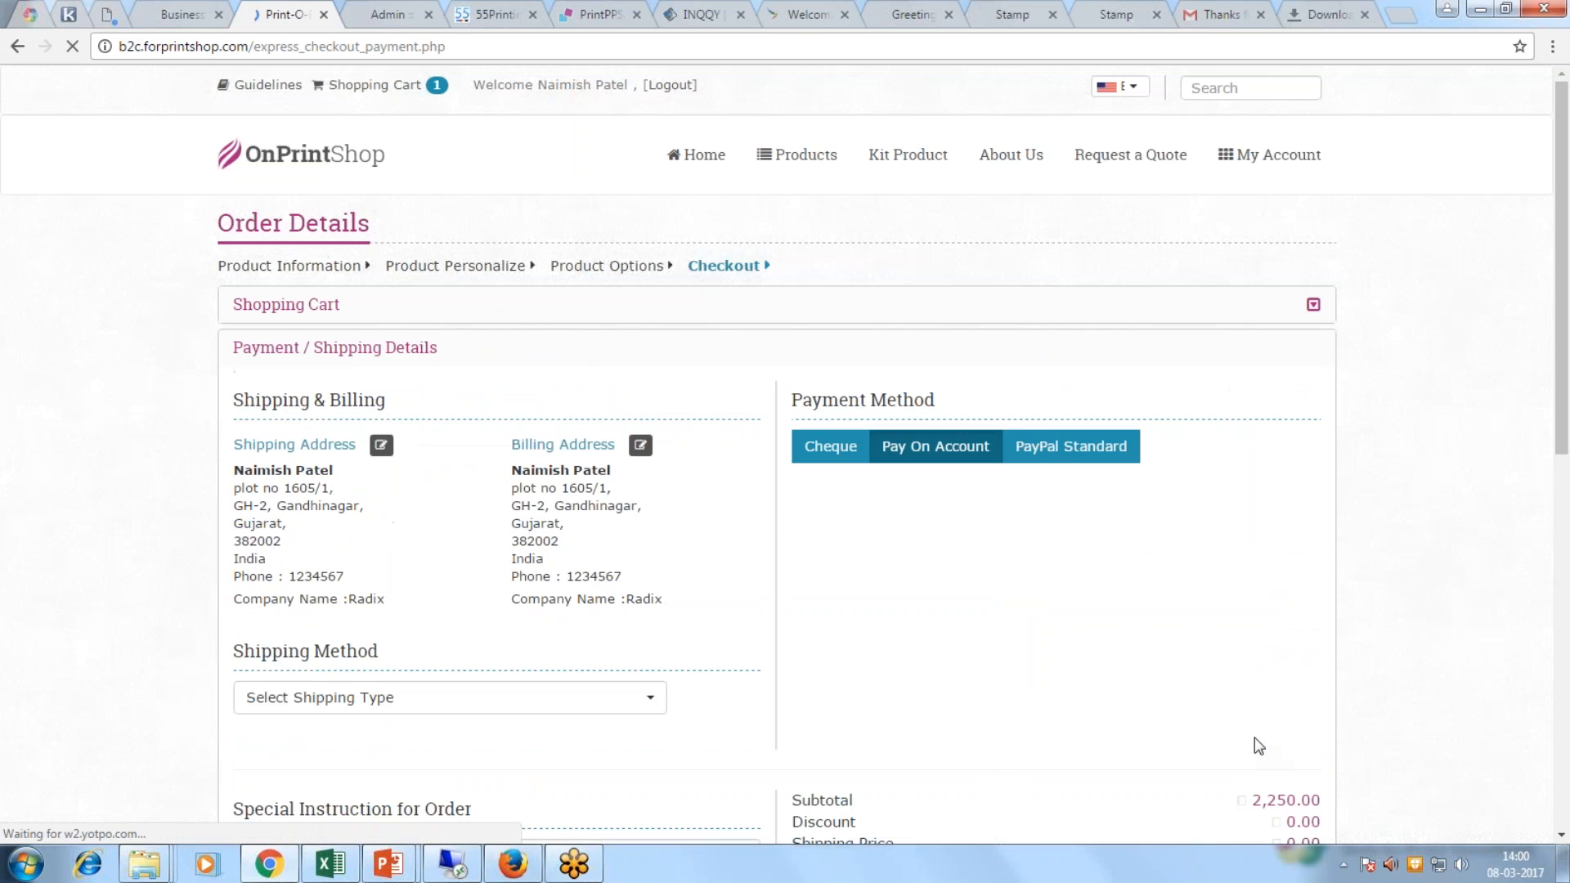
click(343, 697)
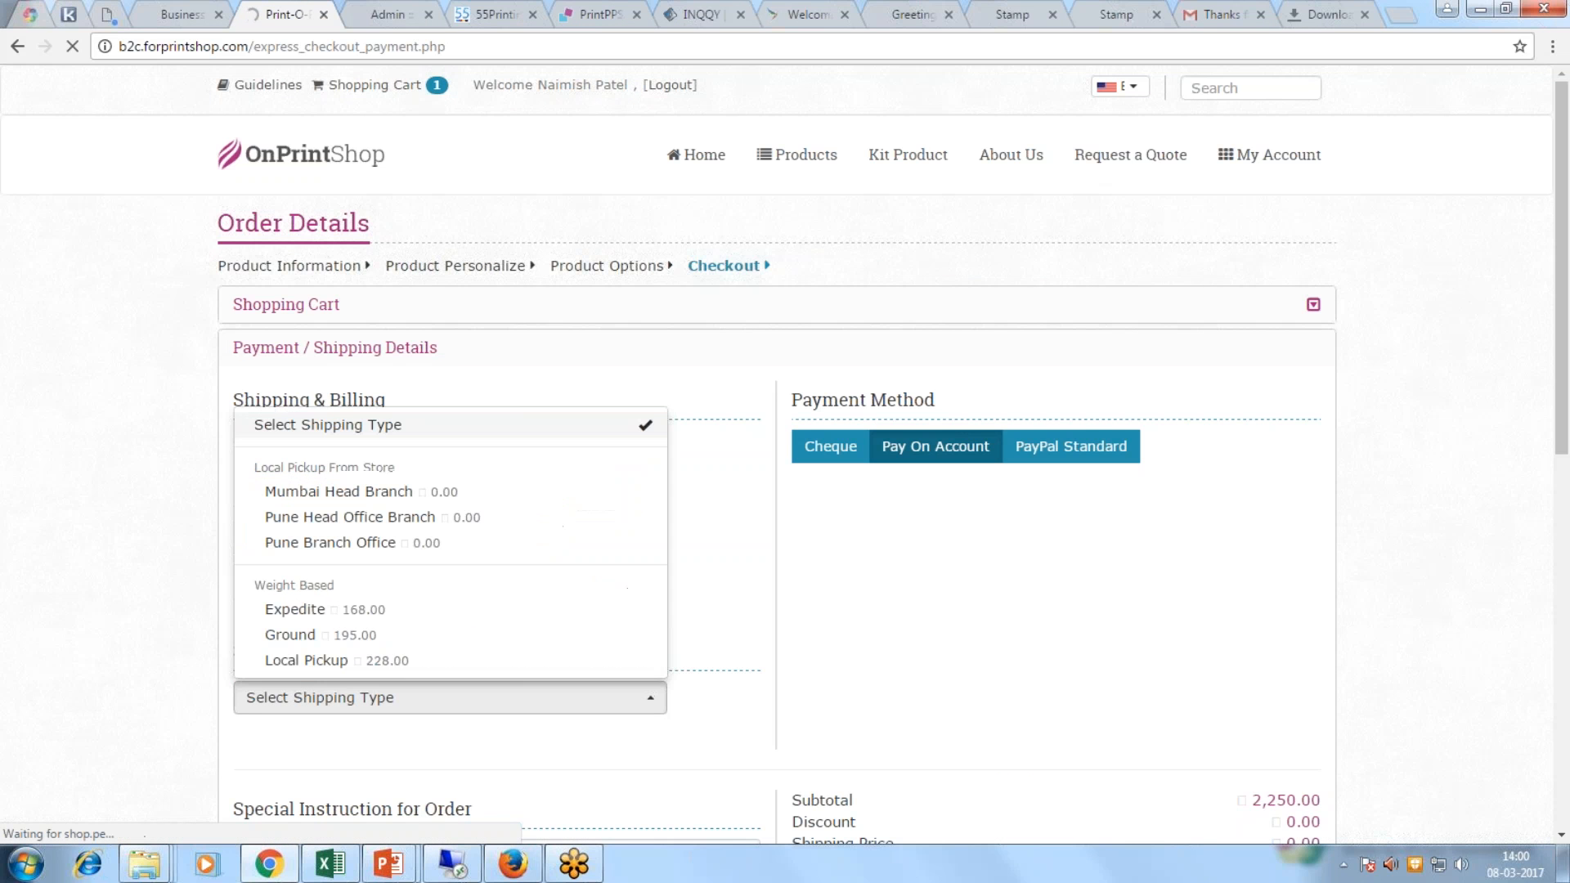
click(338, 636)
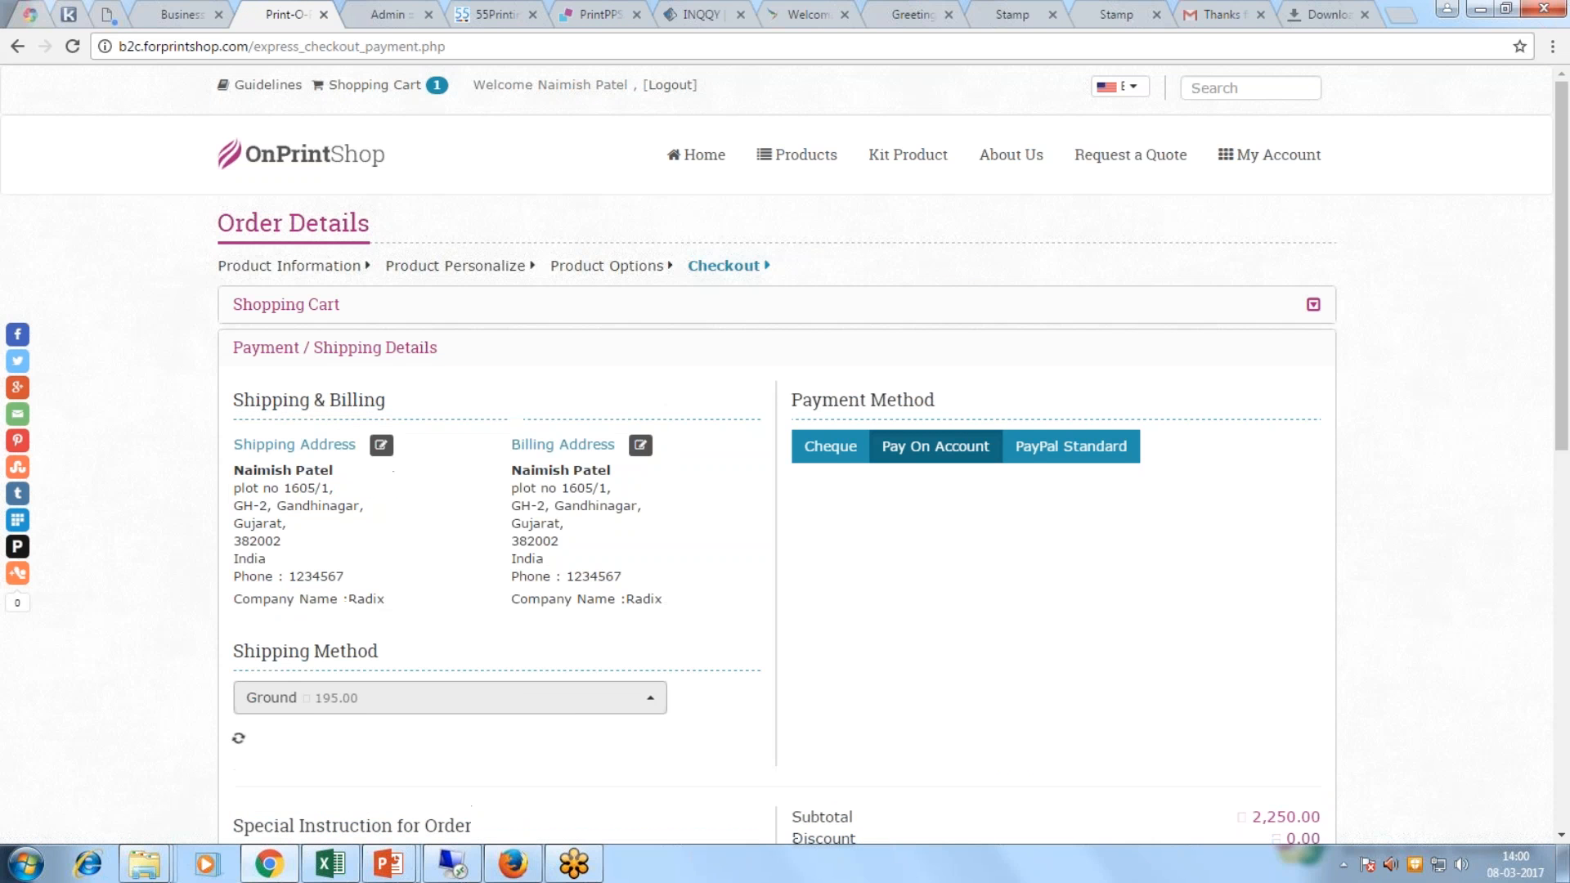
scroll(296, 636, down, 2)
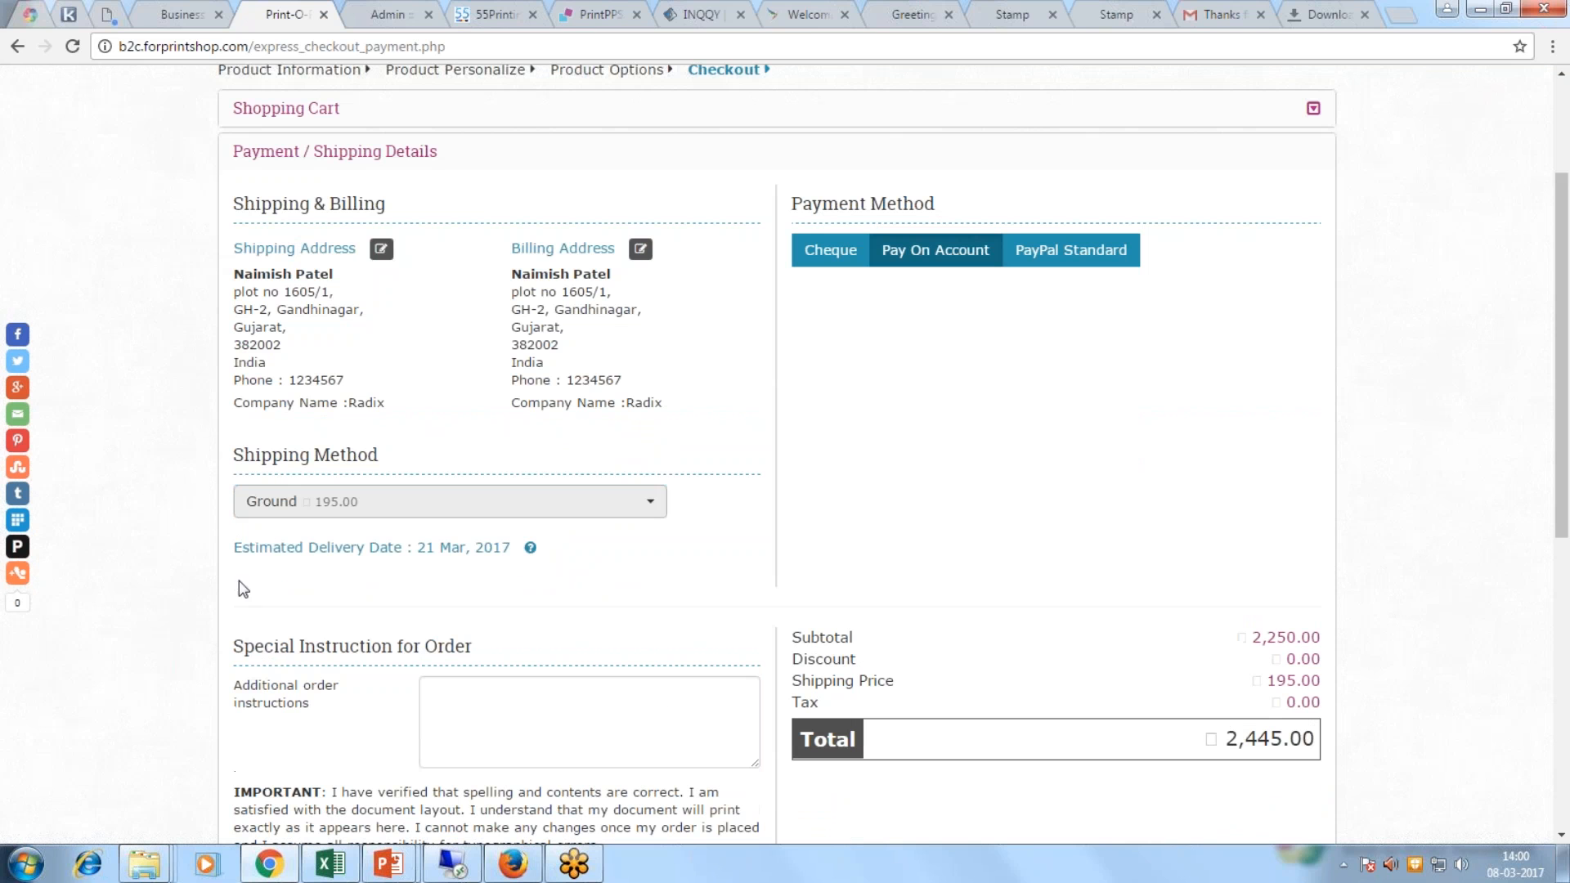
Step: Keep Pay On Account and complete the order, receiving confirmation of order #427
click(454, 703)
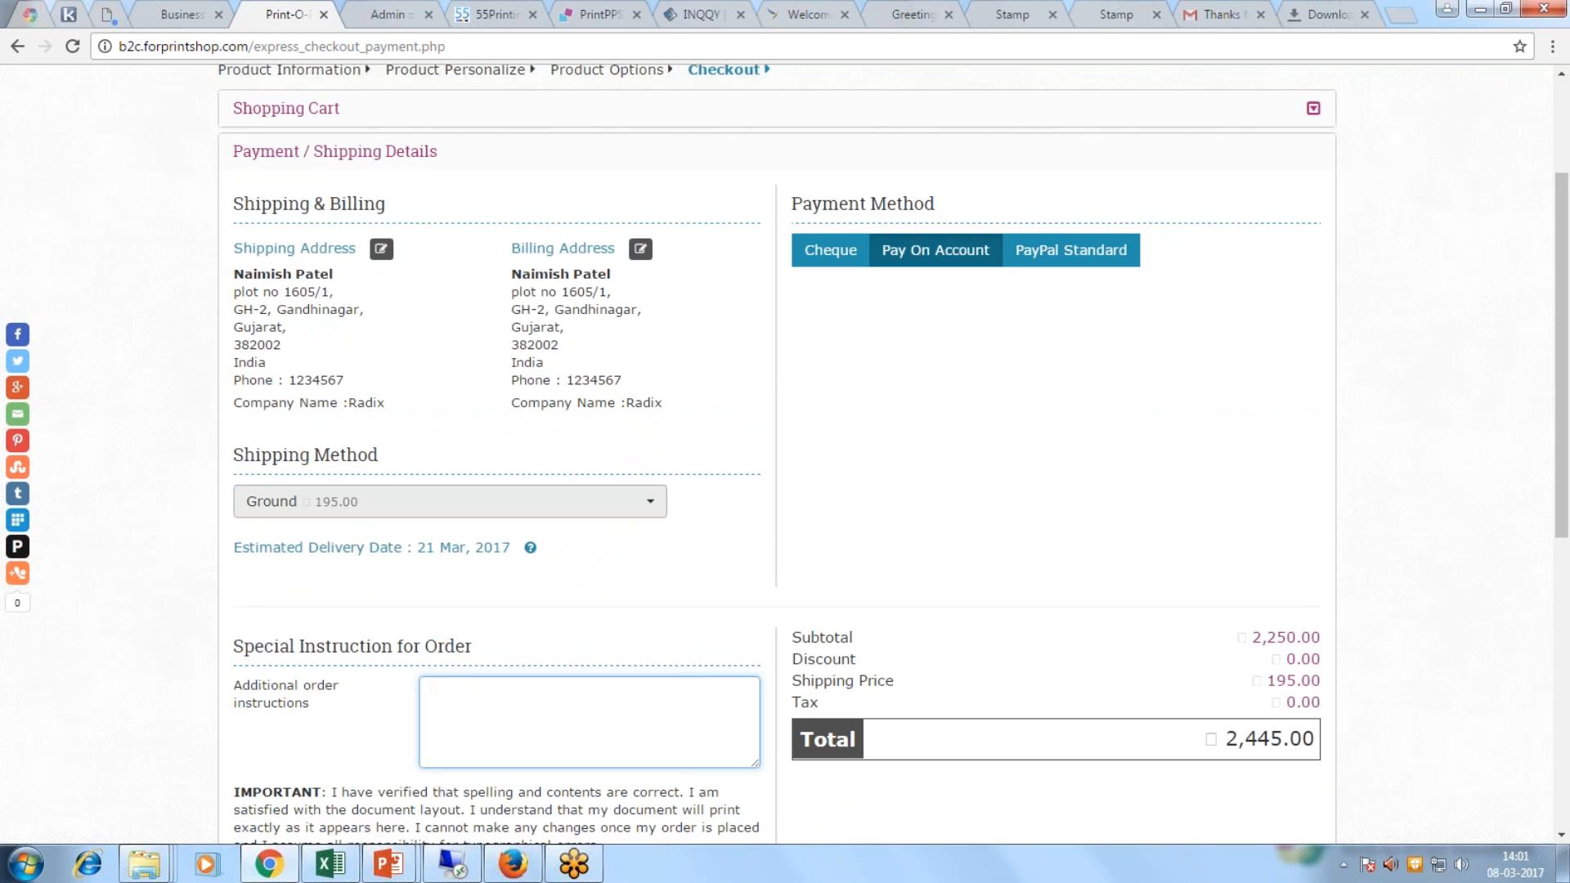
drag(416, 547, 517, 548)
click(633, 580)
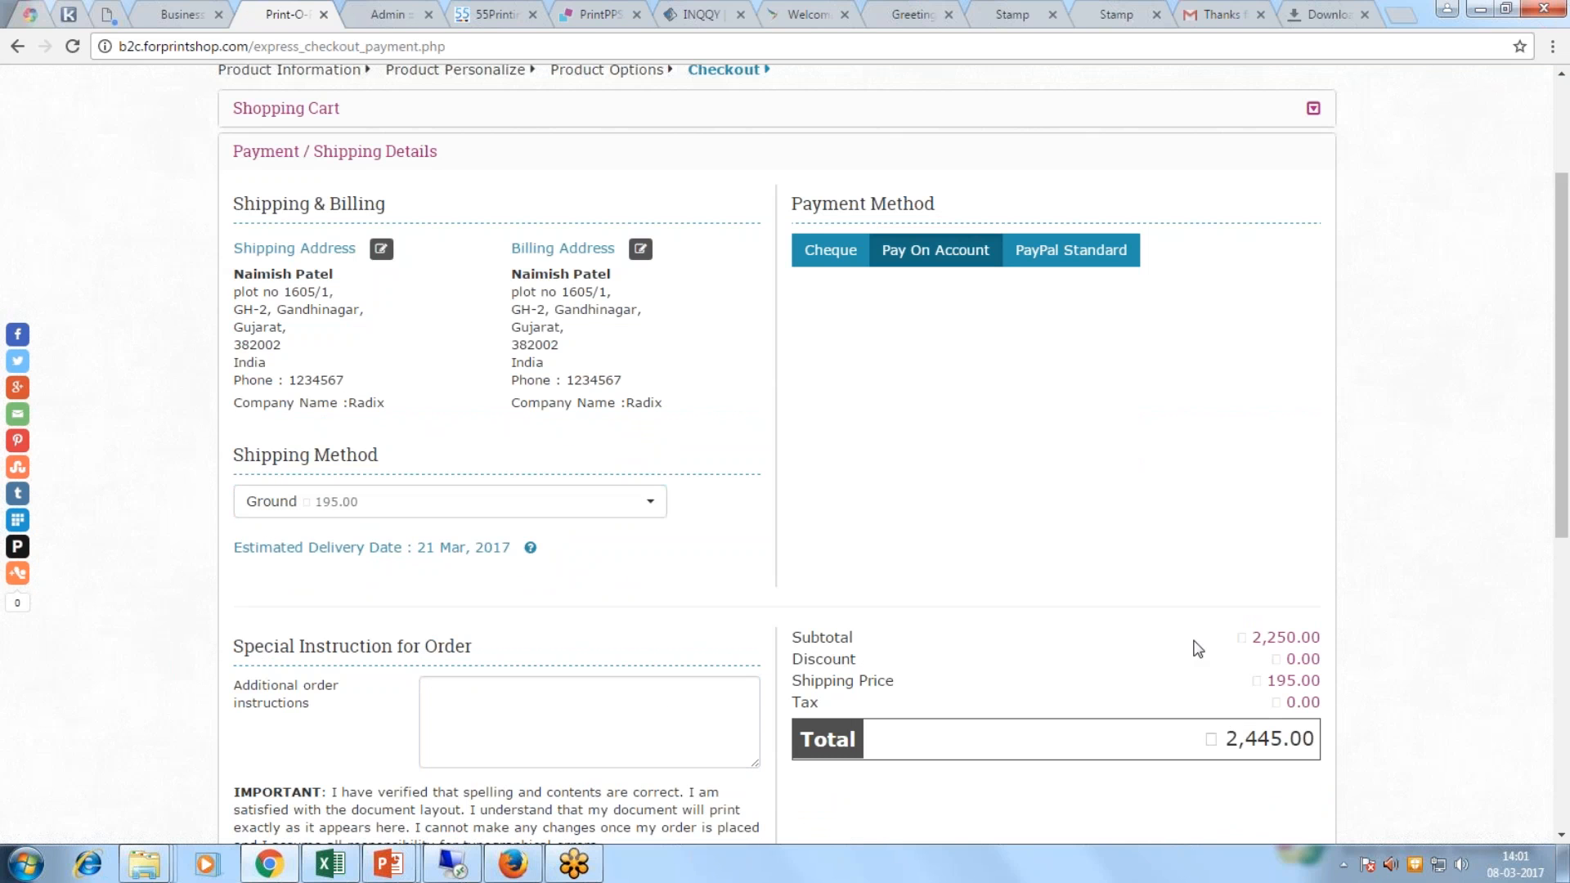
scroll(1191, 645, down, 5)
click(1251, 437)
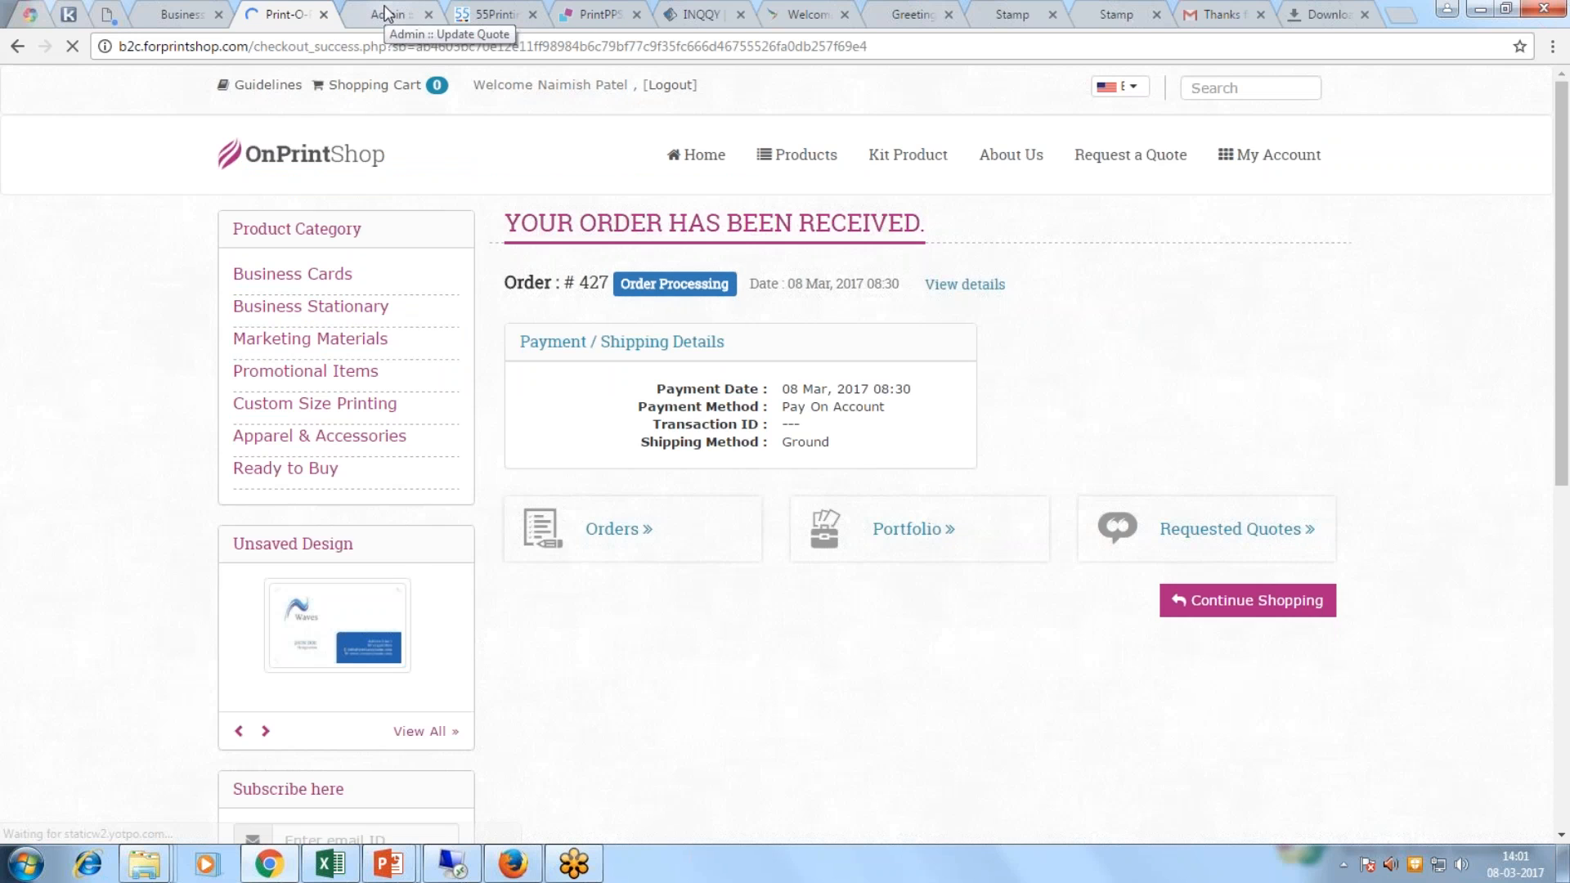
Step: Open Orders > List Orders on the admin side to see order 427 at 2,445.00
click(387, 14)
click(105, 243)
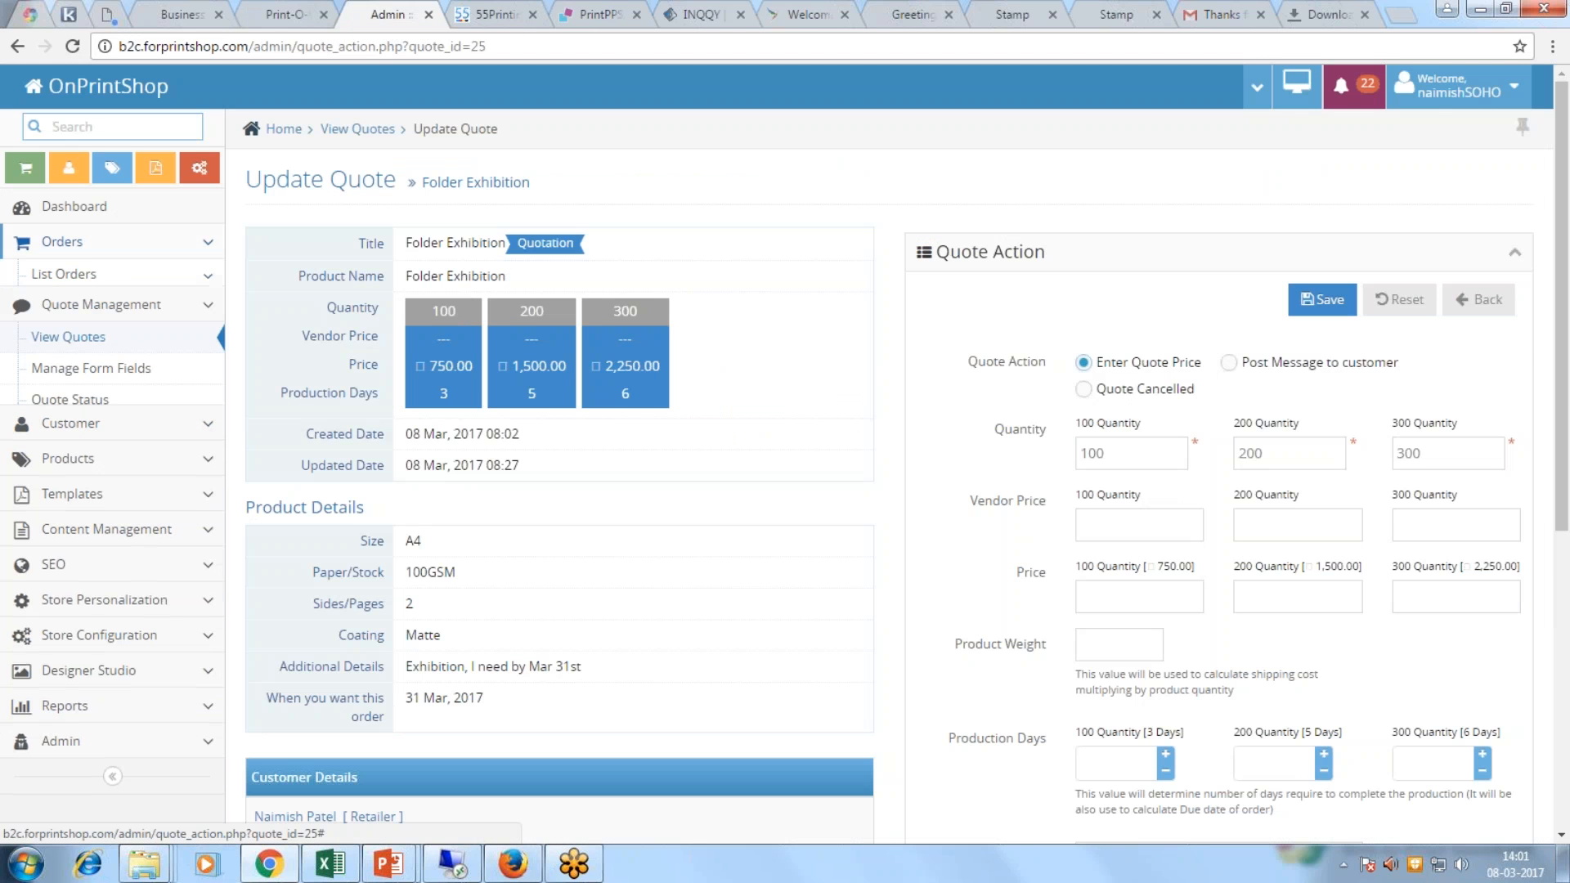
click(82, 276)
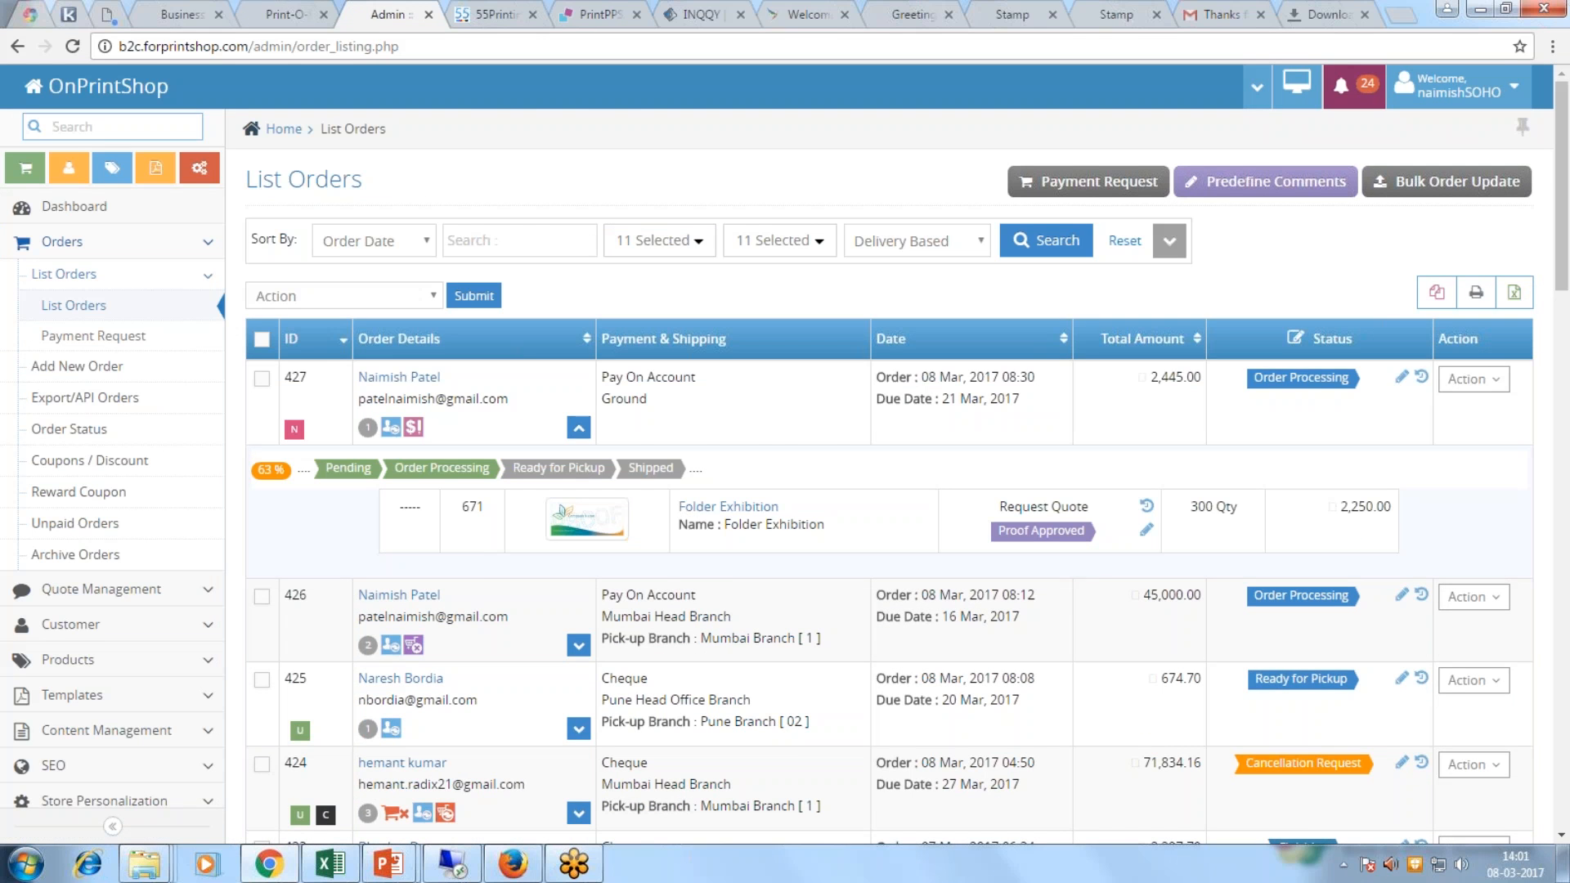
click(272, 16)
Step: Review order 427 under My Account > Orders, then advance the slide to Stage 4: Order Updates & Delivery
click(1289, 160)
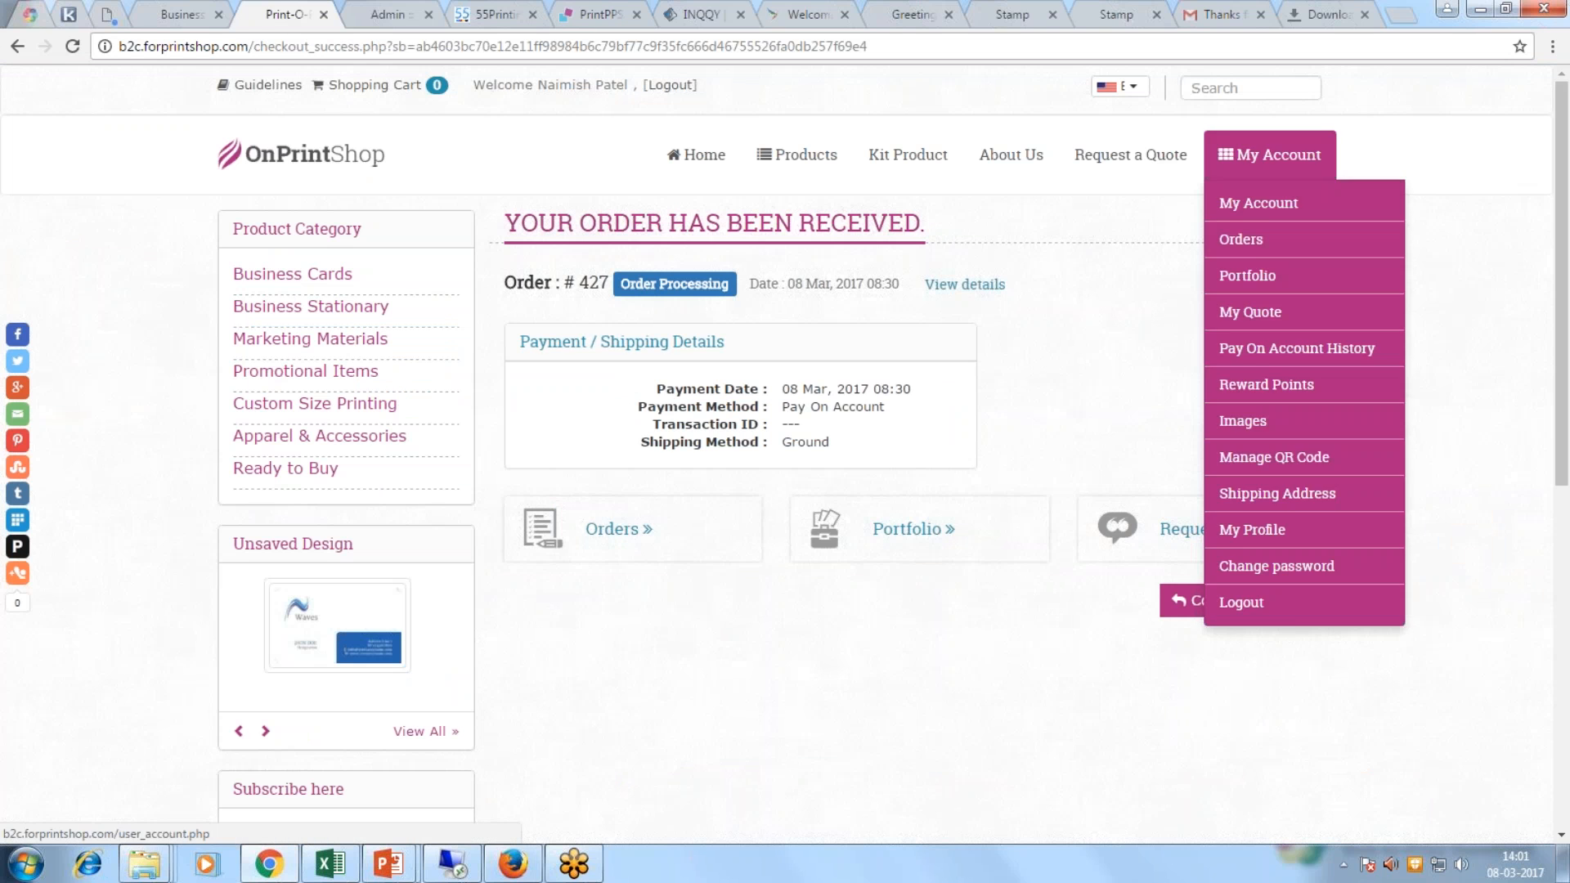
click(1250, 241)
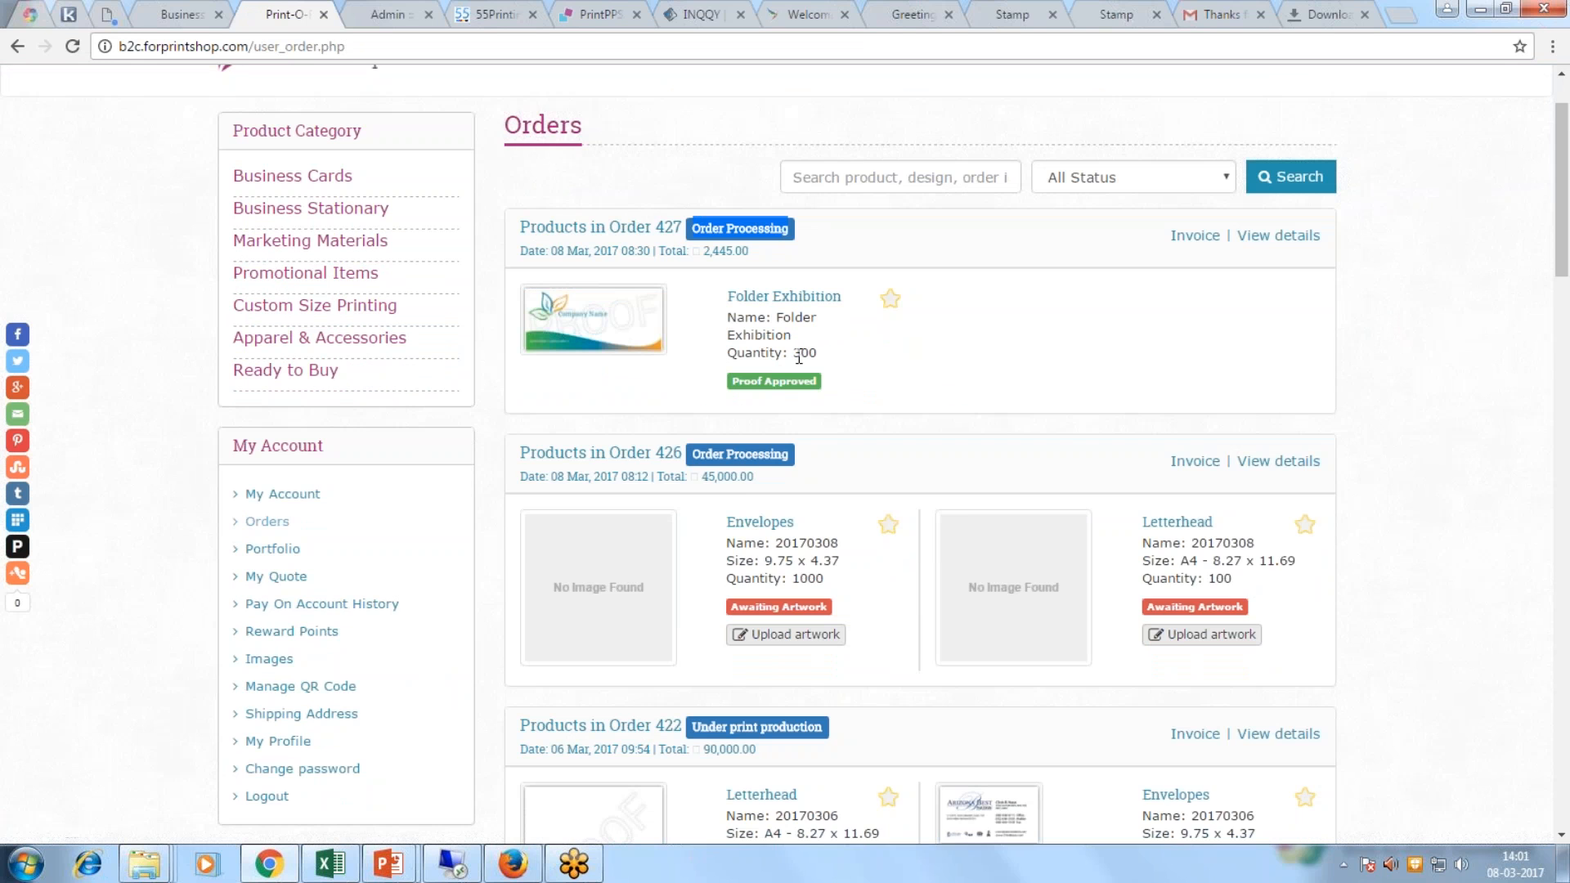
scroll(785, 327, down, 1)
drag(689, 358, 794, 364)
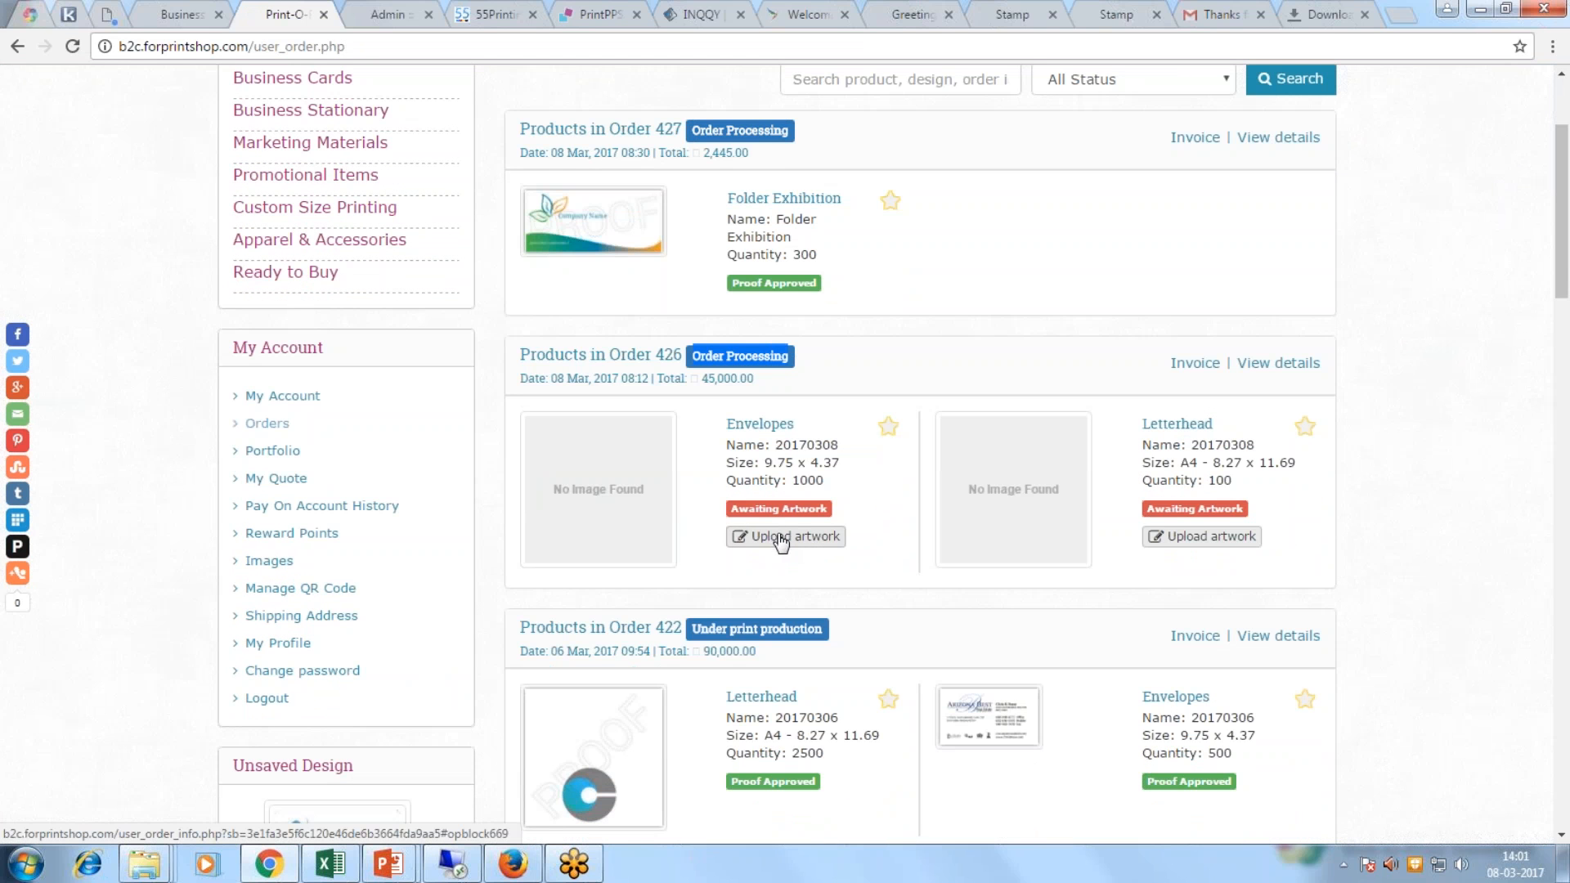
scroll(806, 630, down, 5)
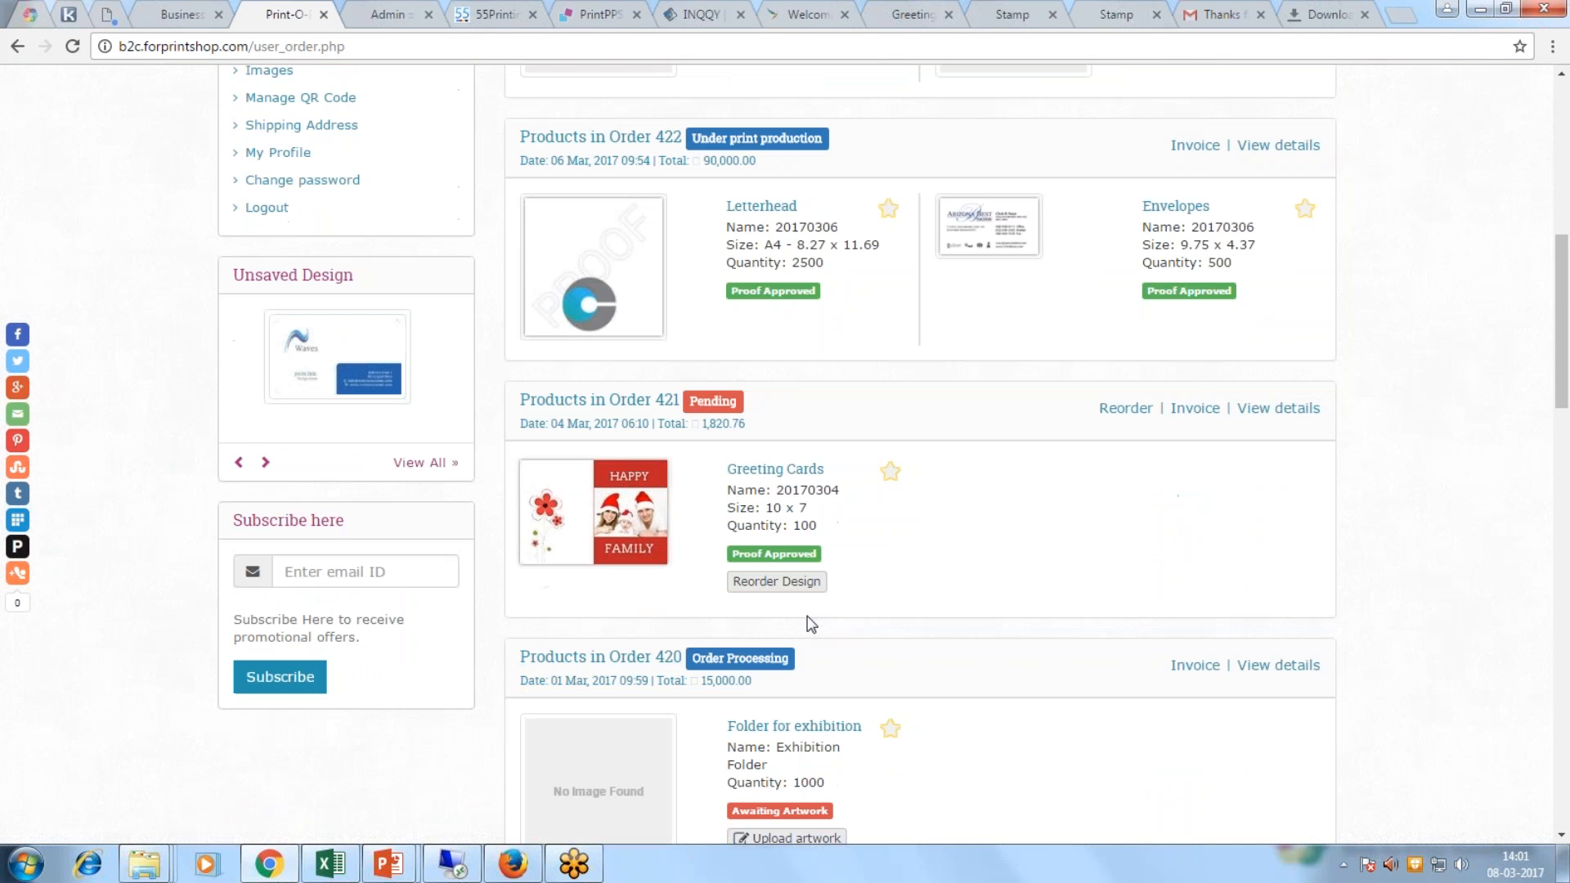
scroll(833, 530, up, 7)
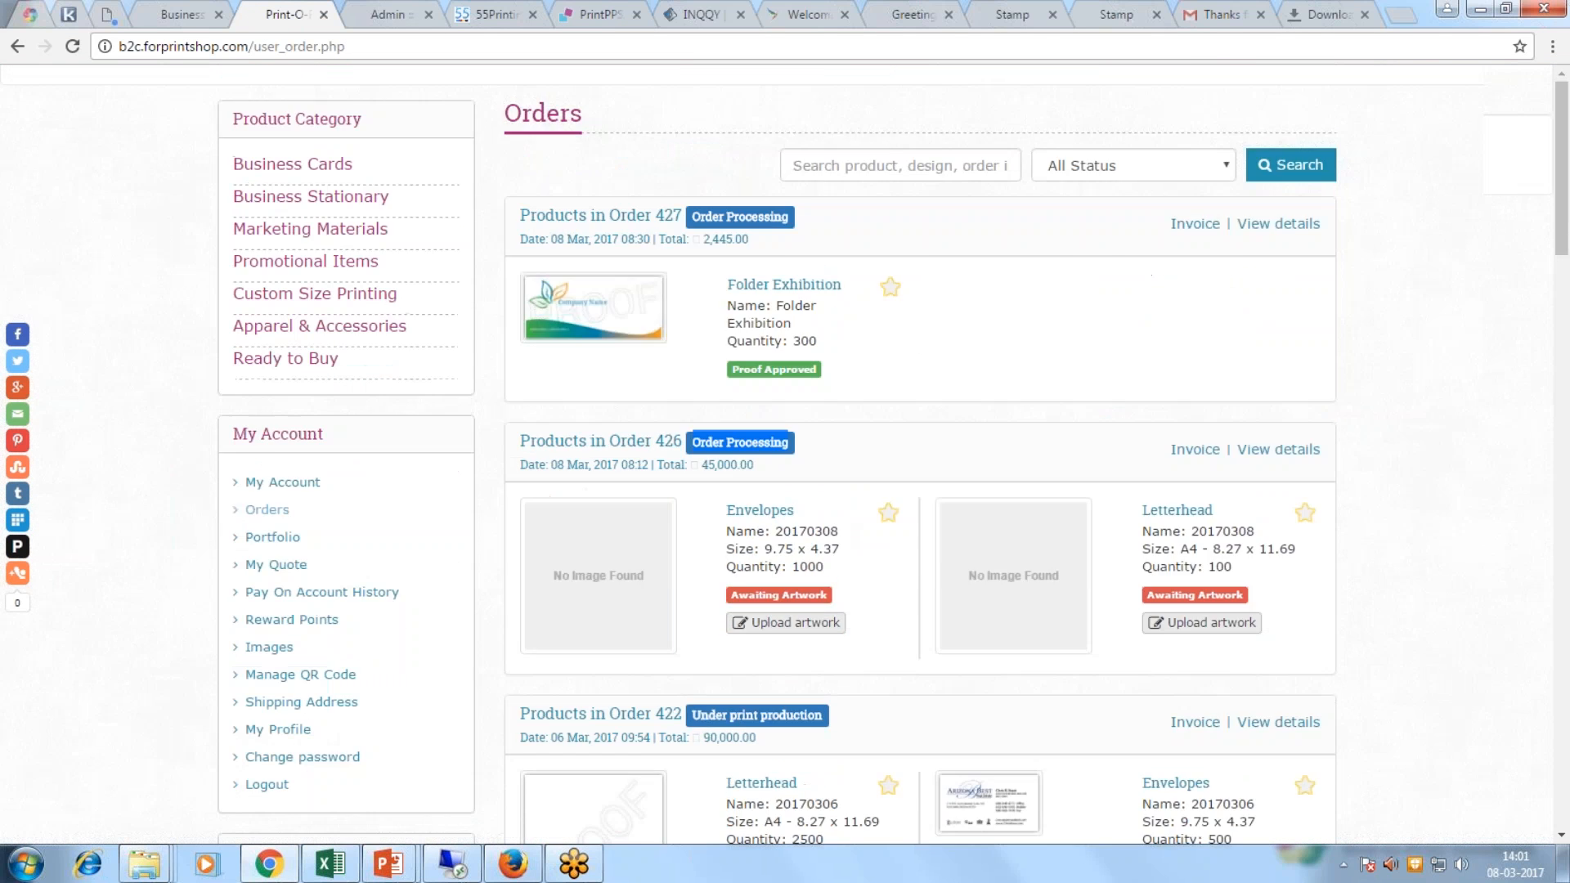
click(386, 17)
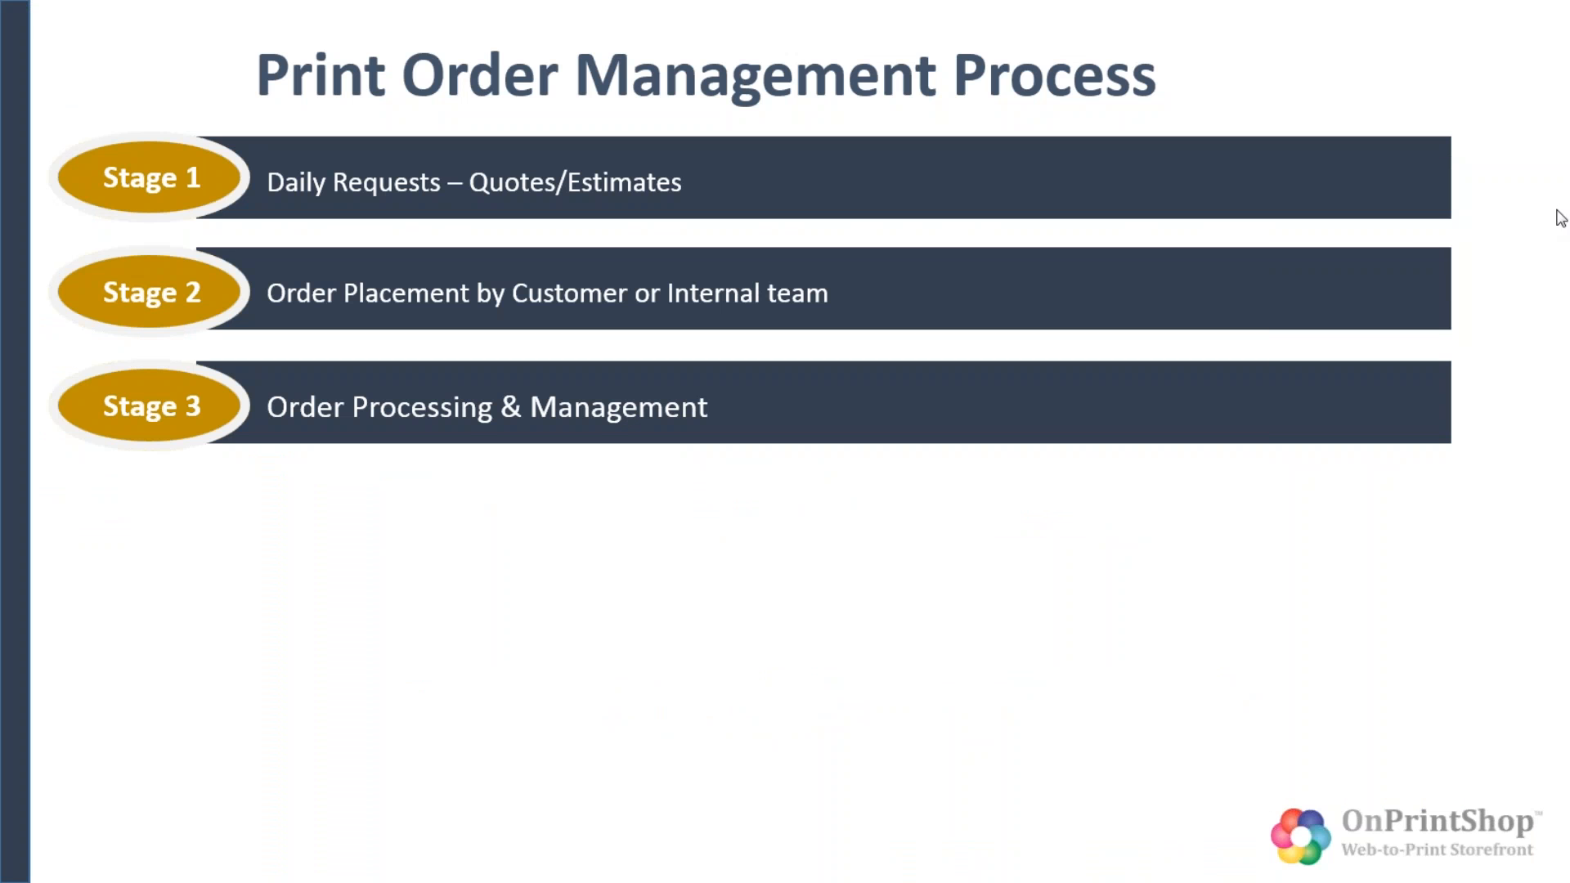
click(1372, 581)
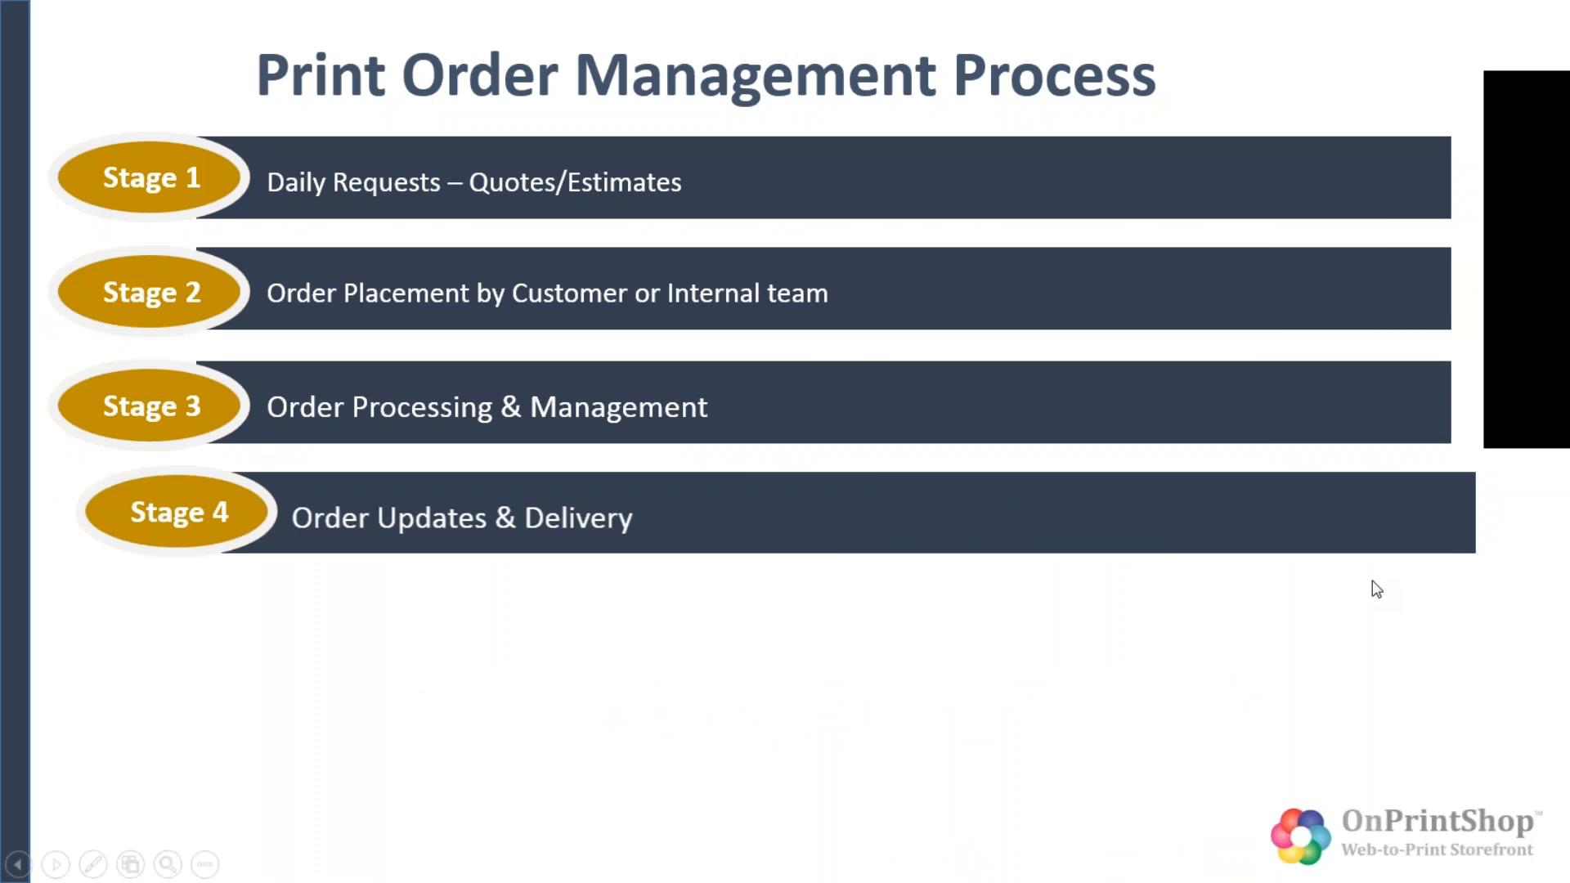
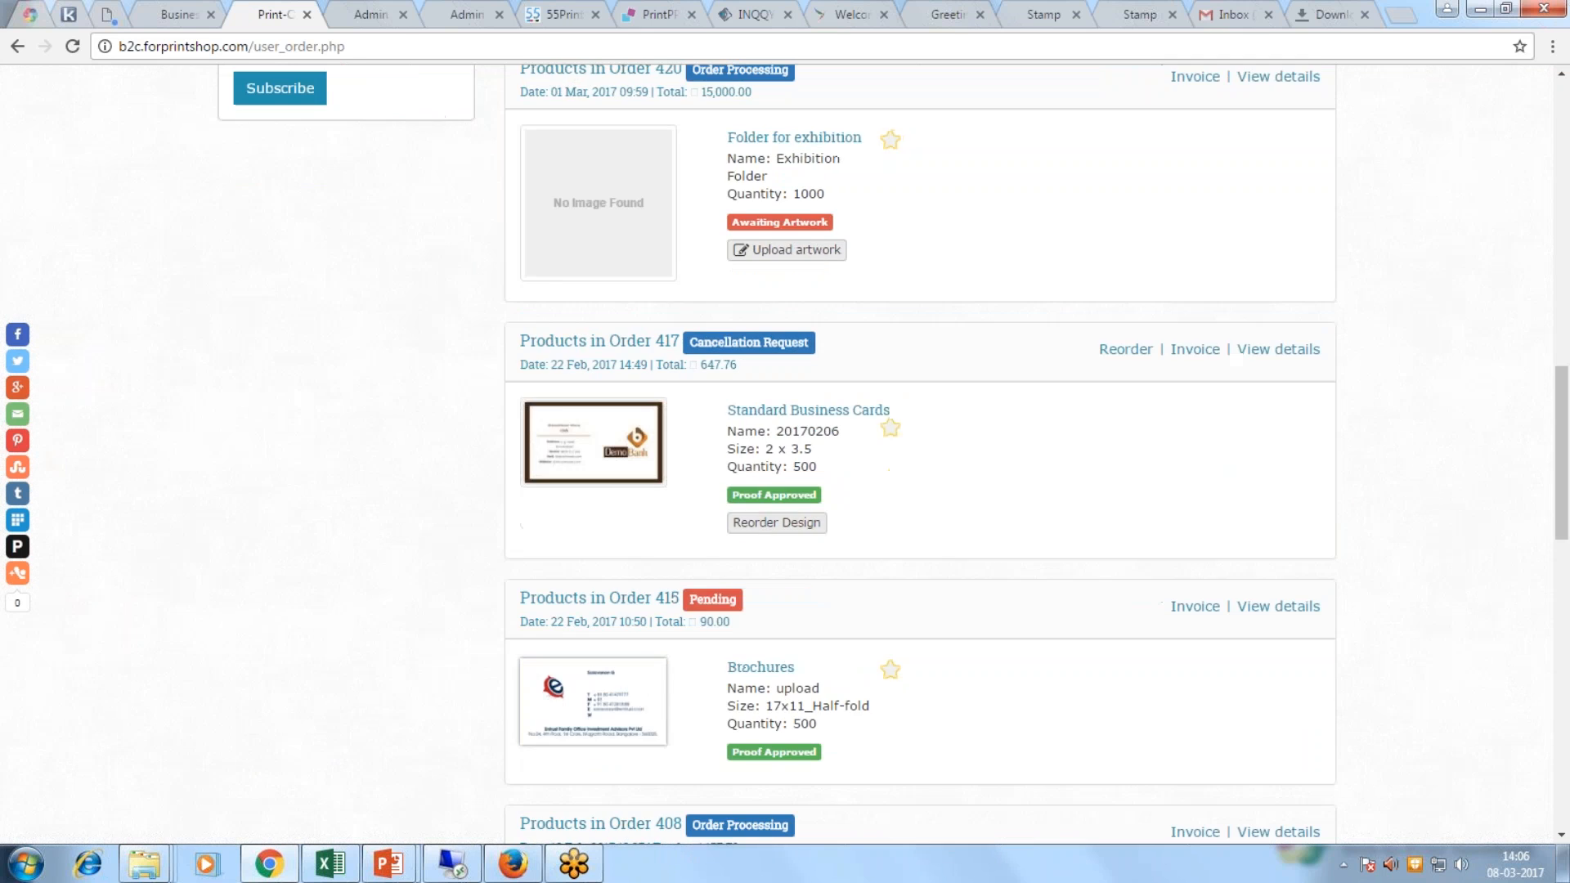
scroll(1278, 304, down, 2)
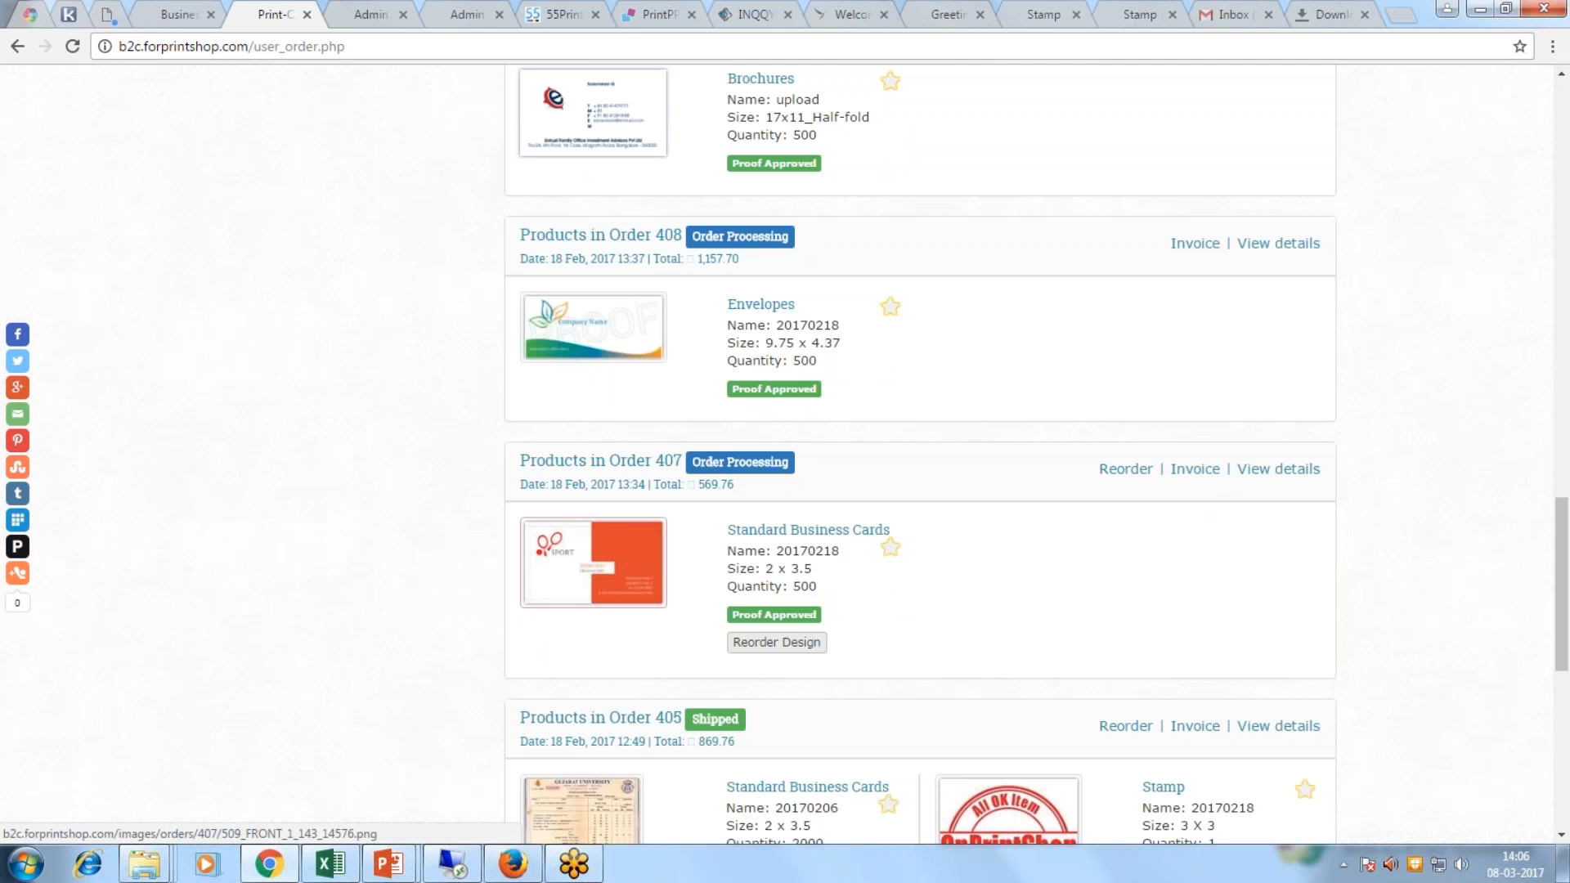
Step: Reorder the 500 Standard Business Cards (2 x 3.5) from Order 407 in My Orders
click(1124, 471)
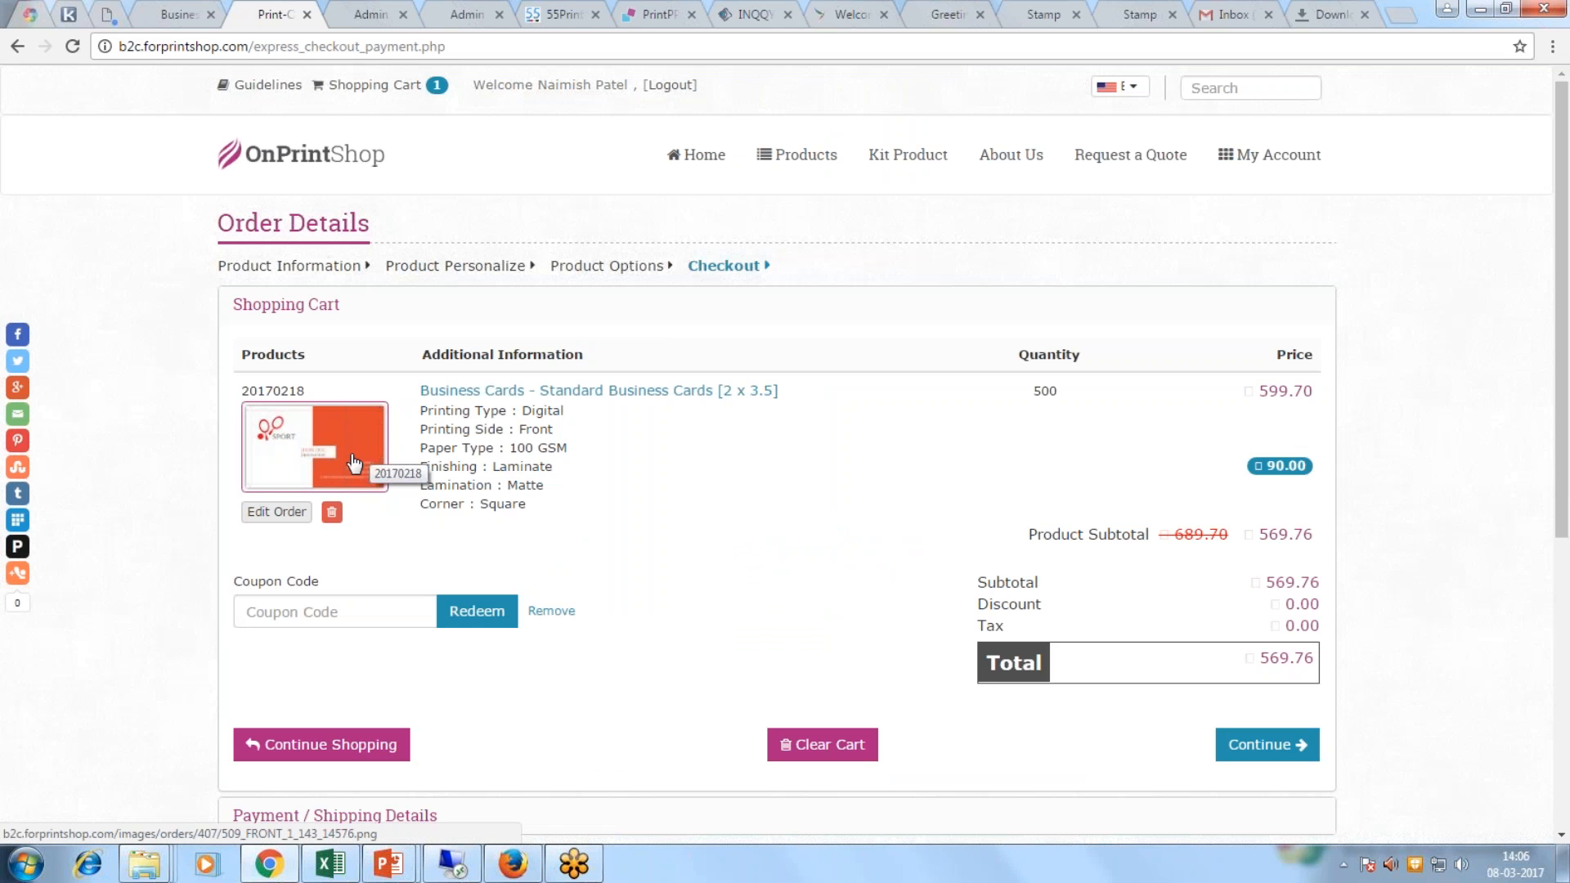
Step: Check out the reordered business cards with Mumbai Head Branch pickup and place order #428
scroll(1317, 676, down, 2)
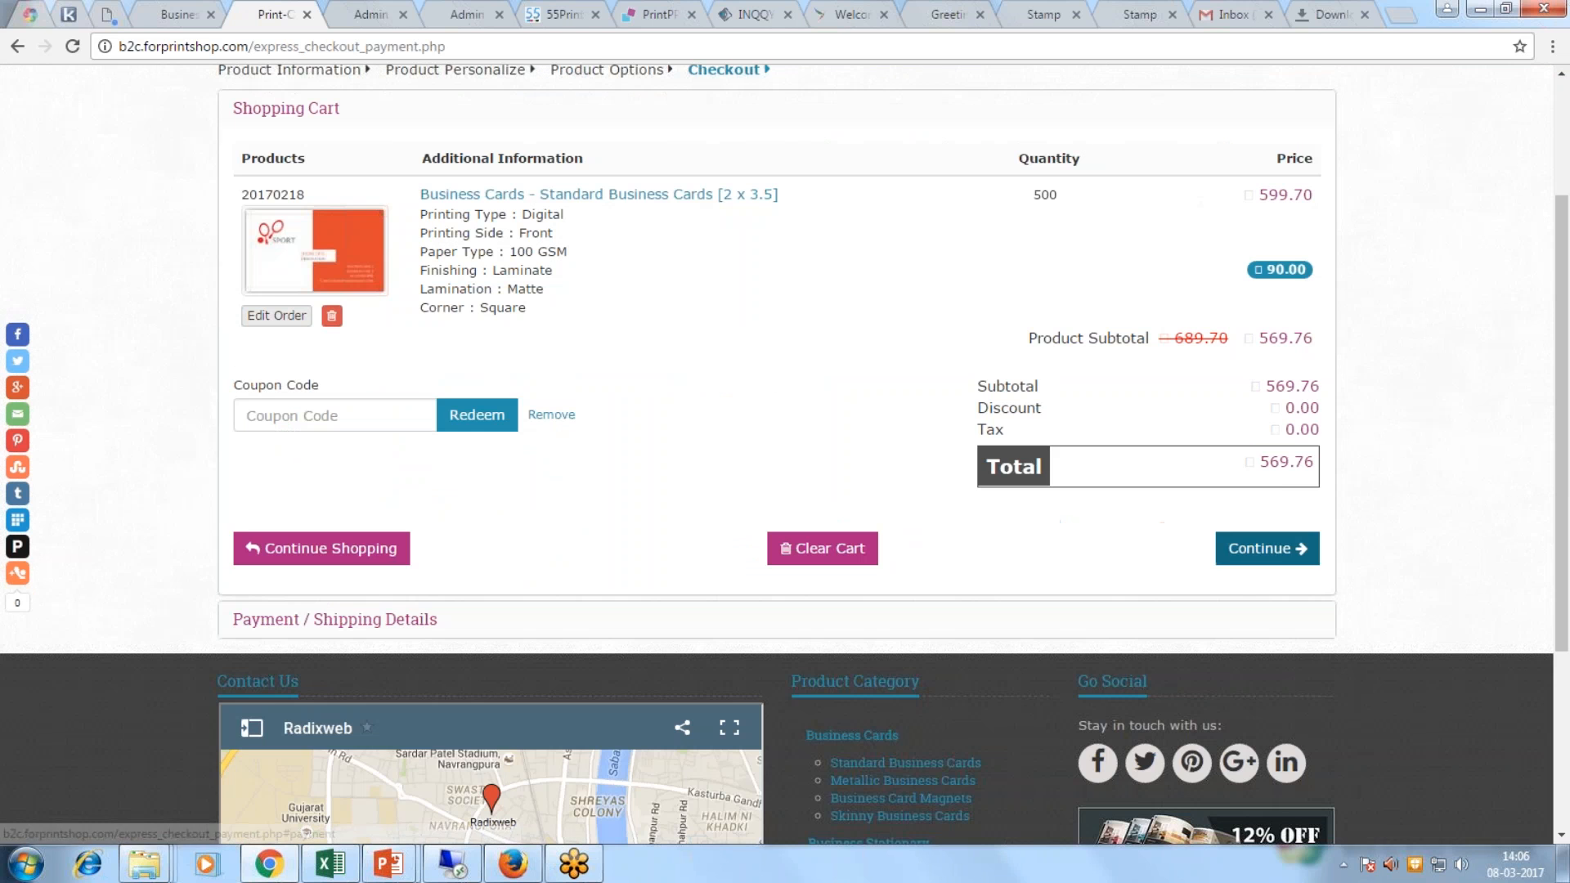
click(1265, 546)
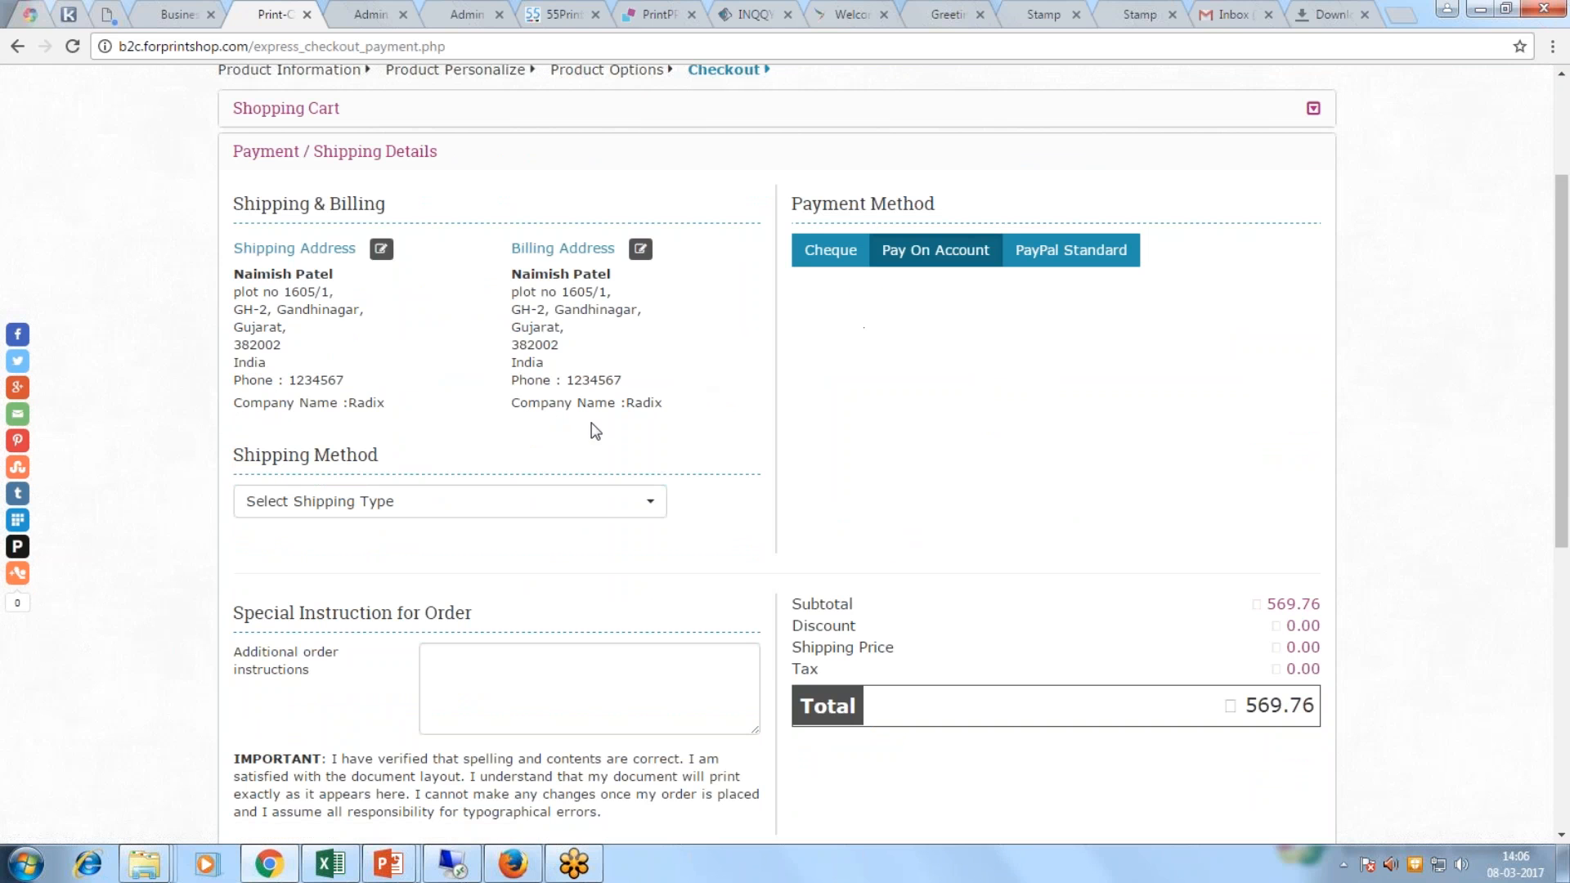
click(533, 510)
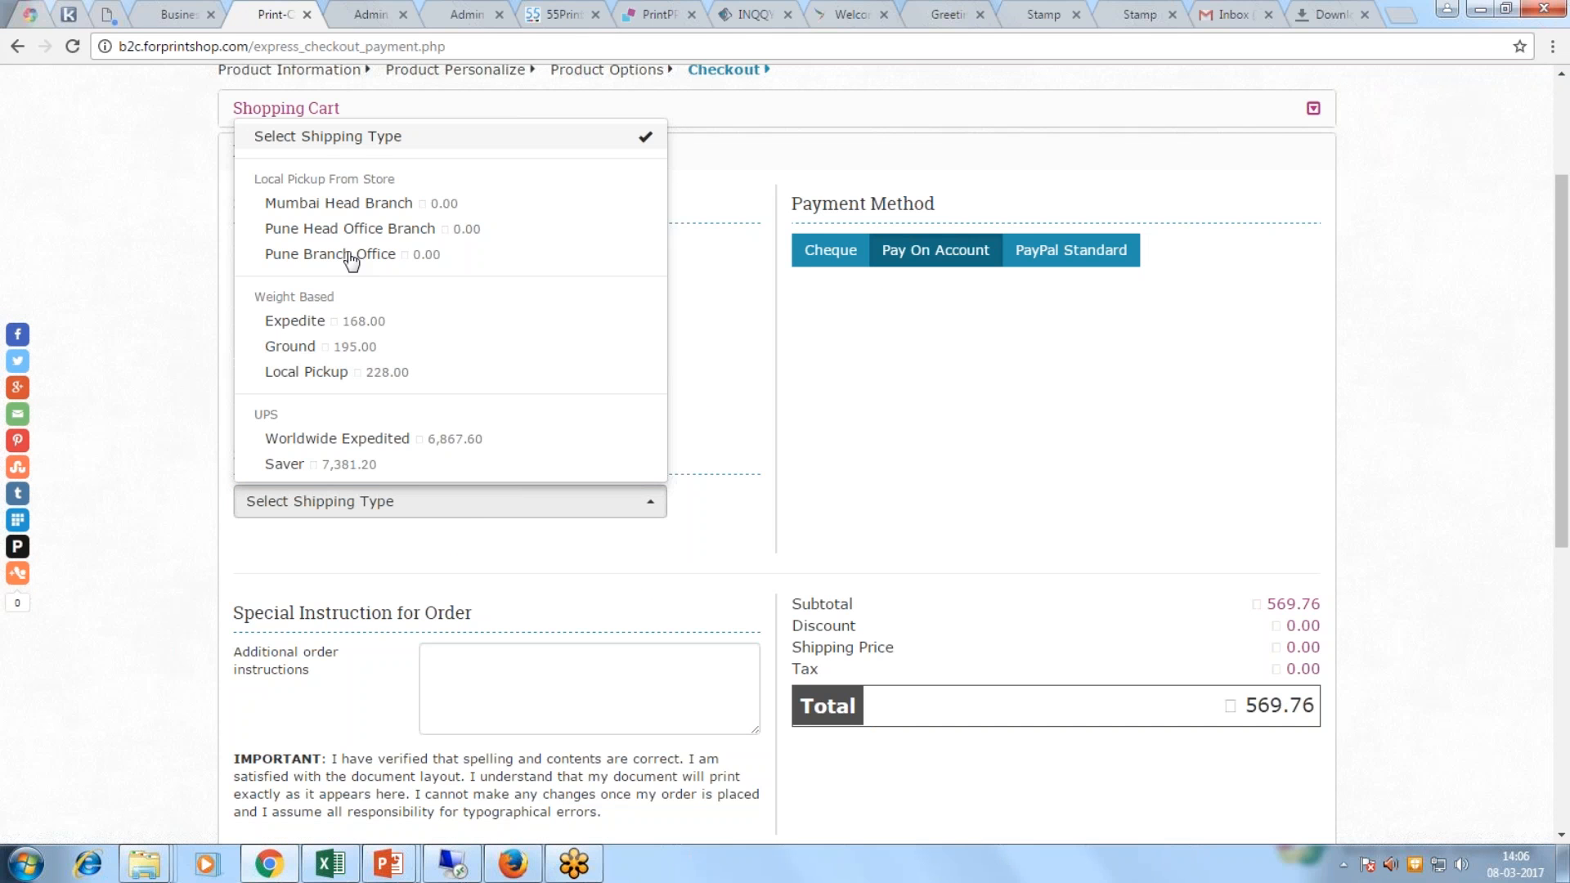
click(338, 203)
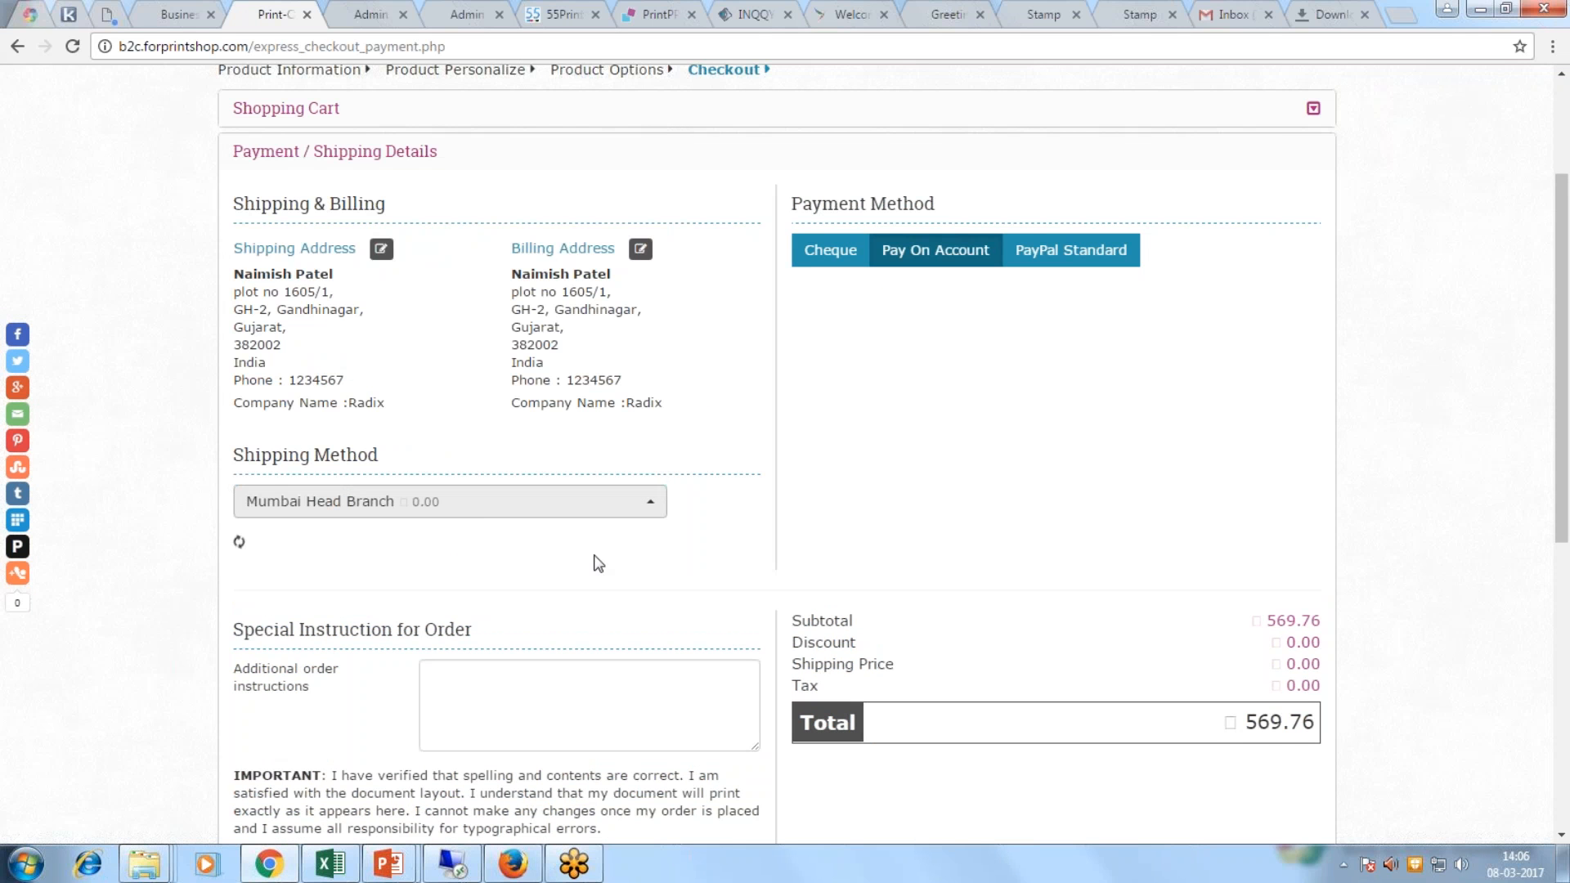
scroll(562, 572, down, 5)
click(1242, 533)
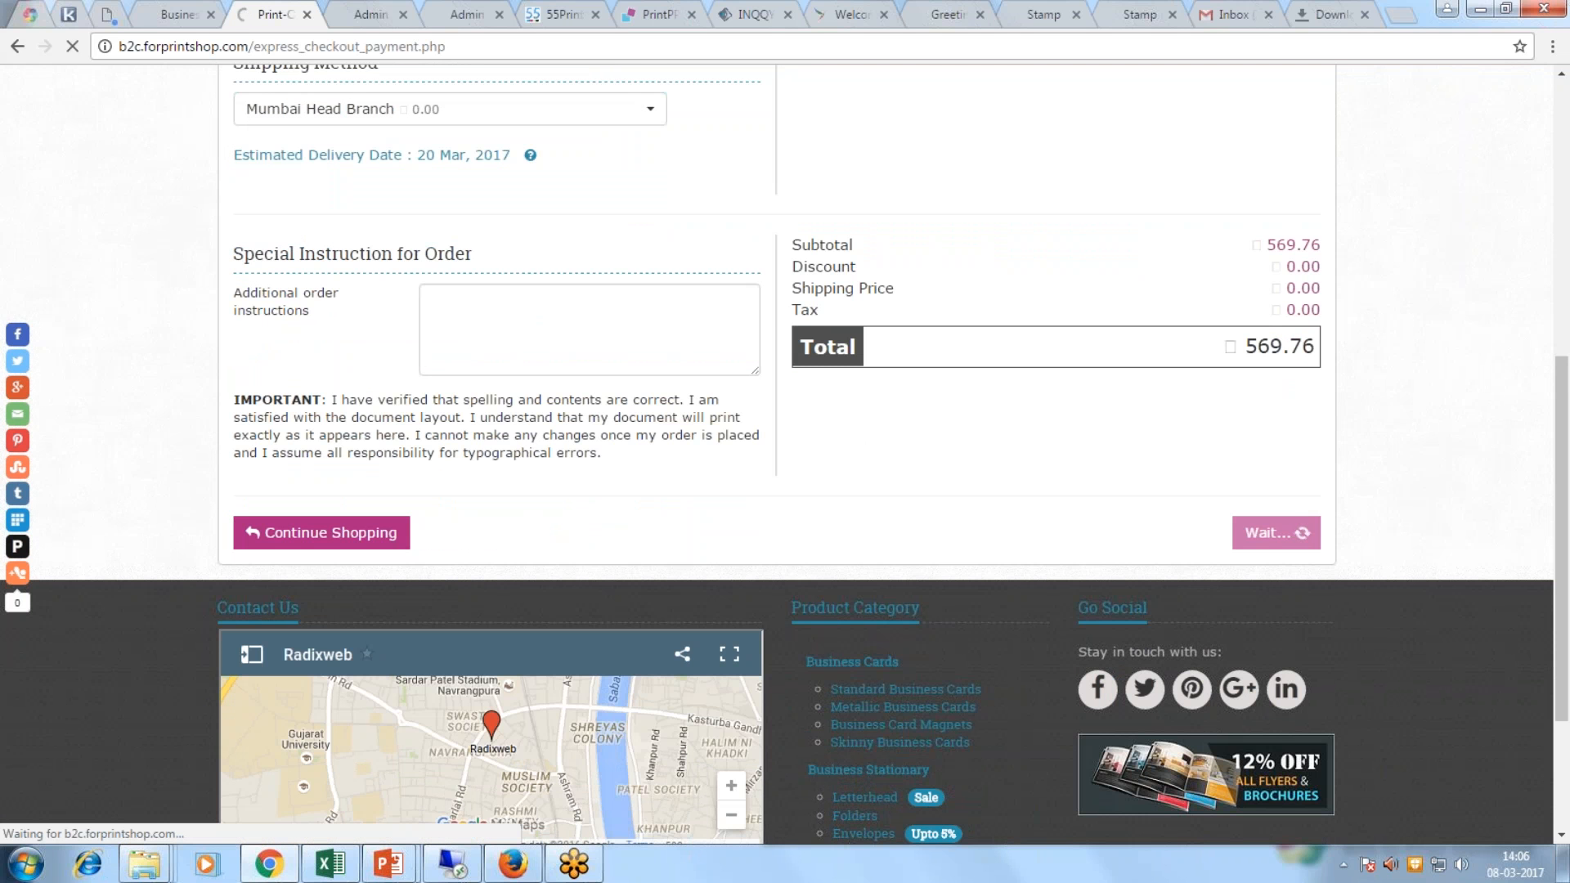
click(382, 12)
Step: Search Website Customers by the customer's name and view their orders 425, 413, 406 and 403
click(172, 570)
click(82, 344)
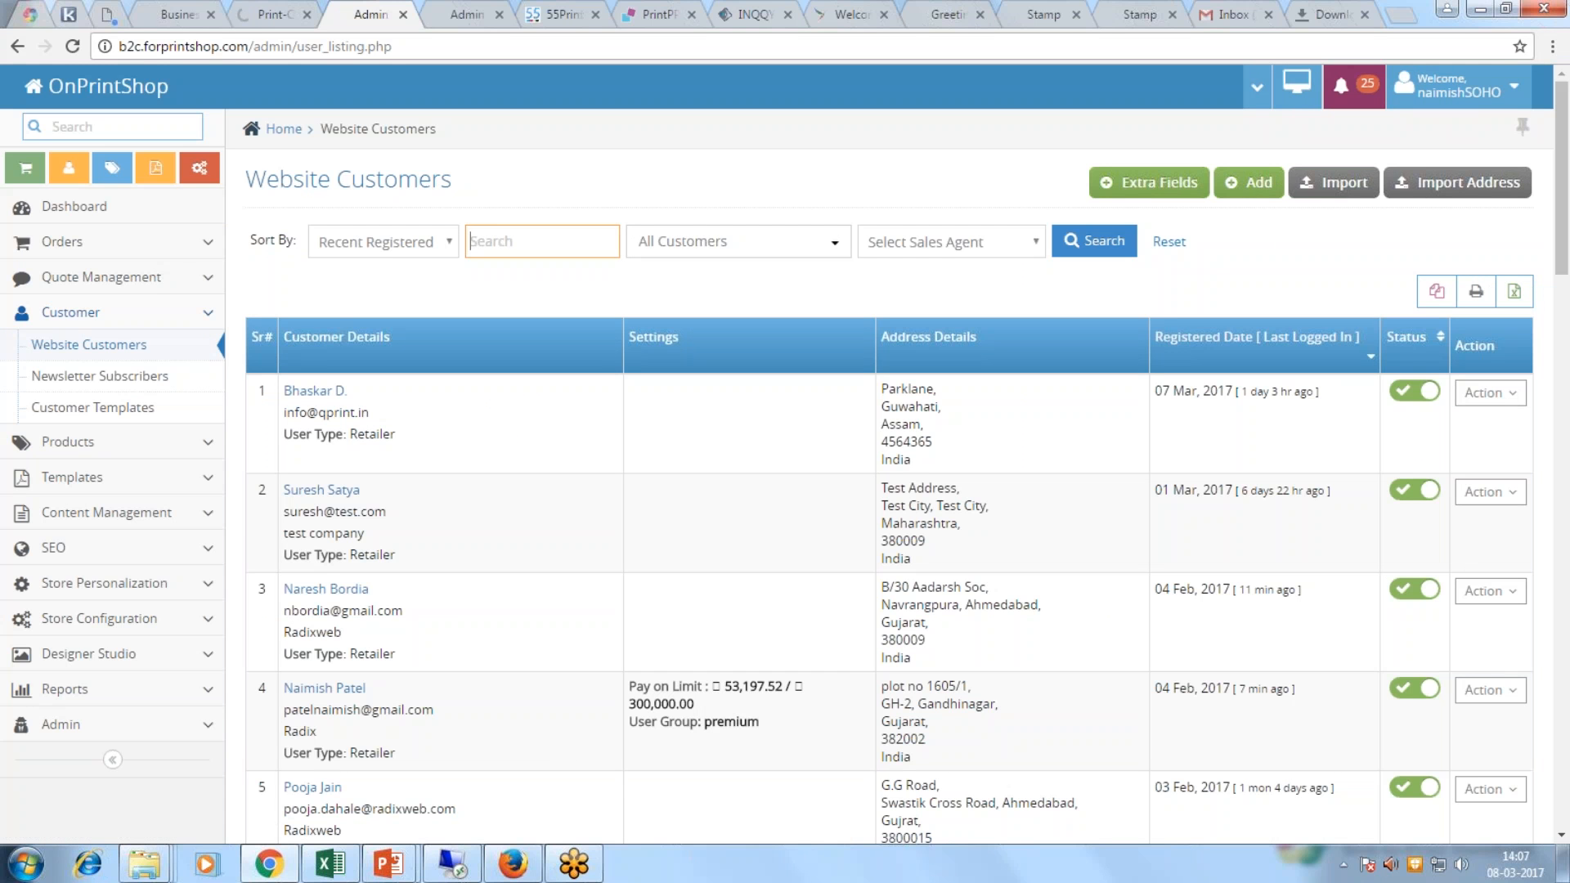
text(naresh)
key(Return)
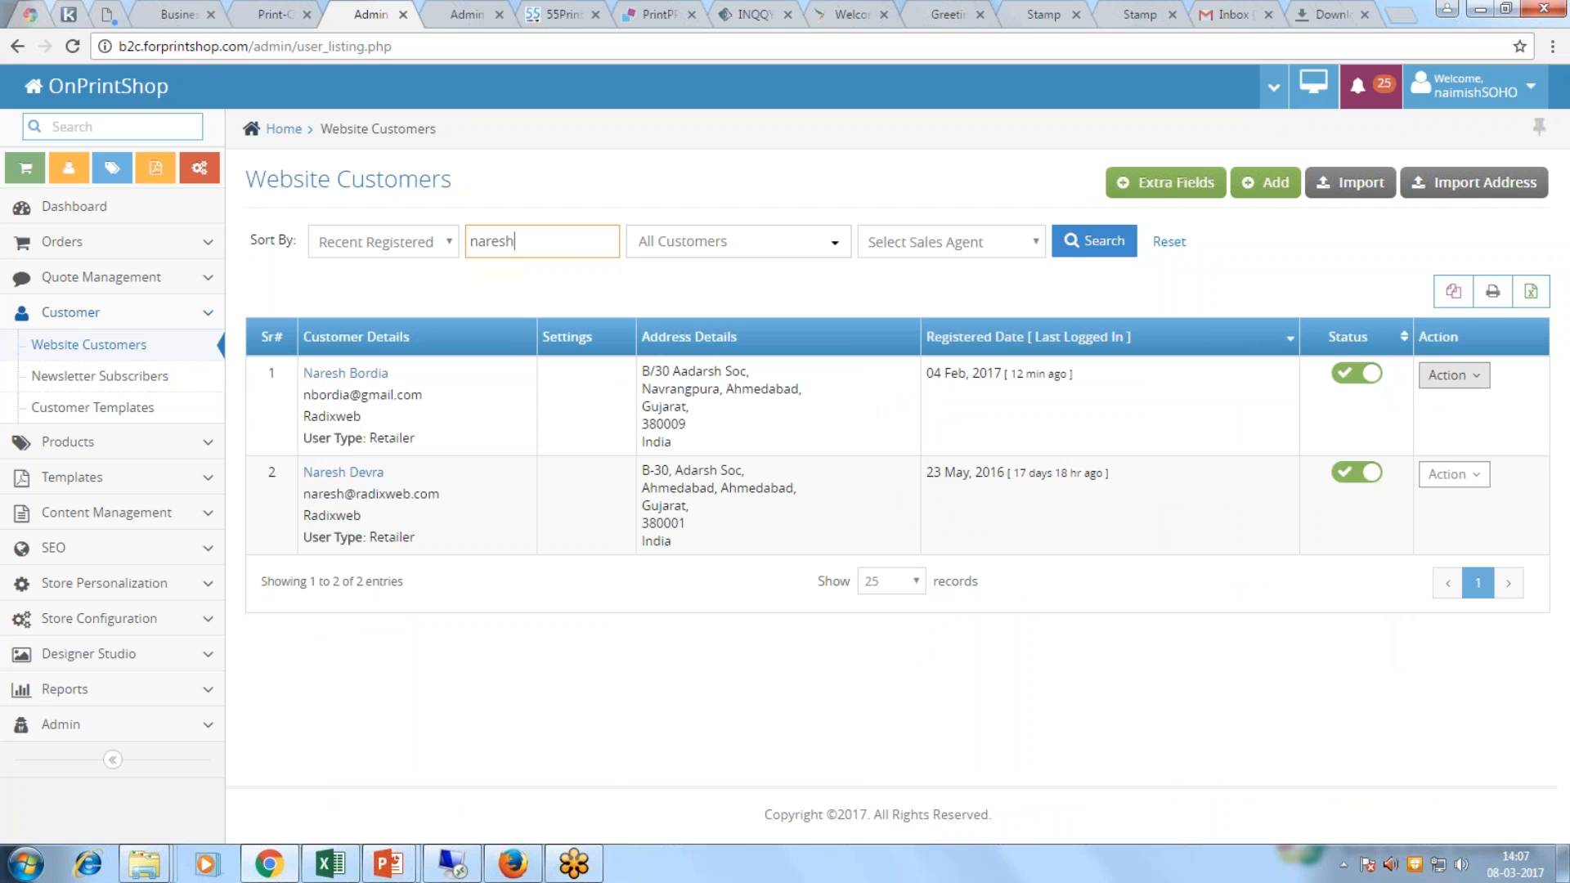
click(1454, 375)
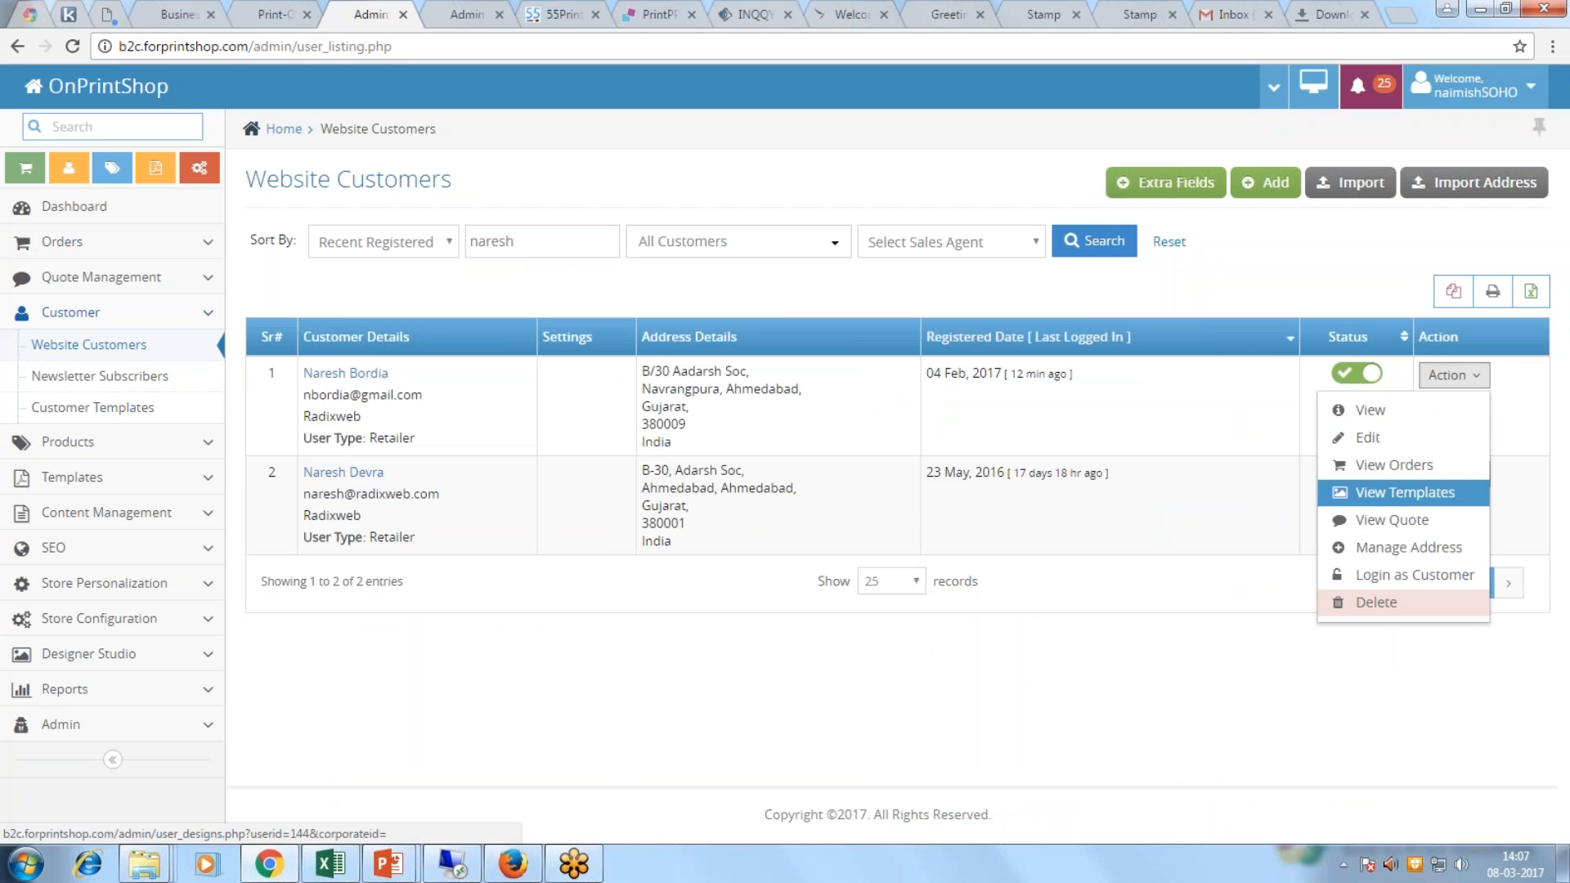
click(1407, 464)
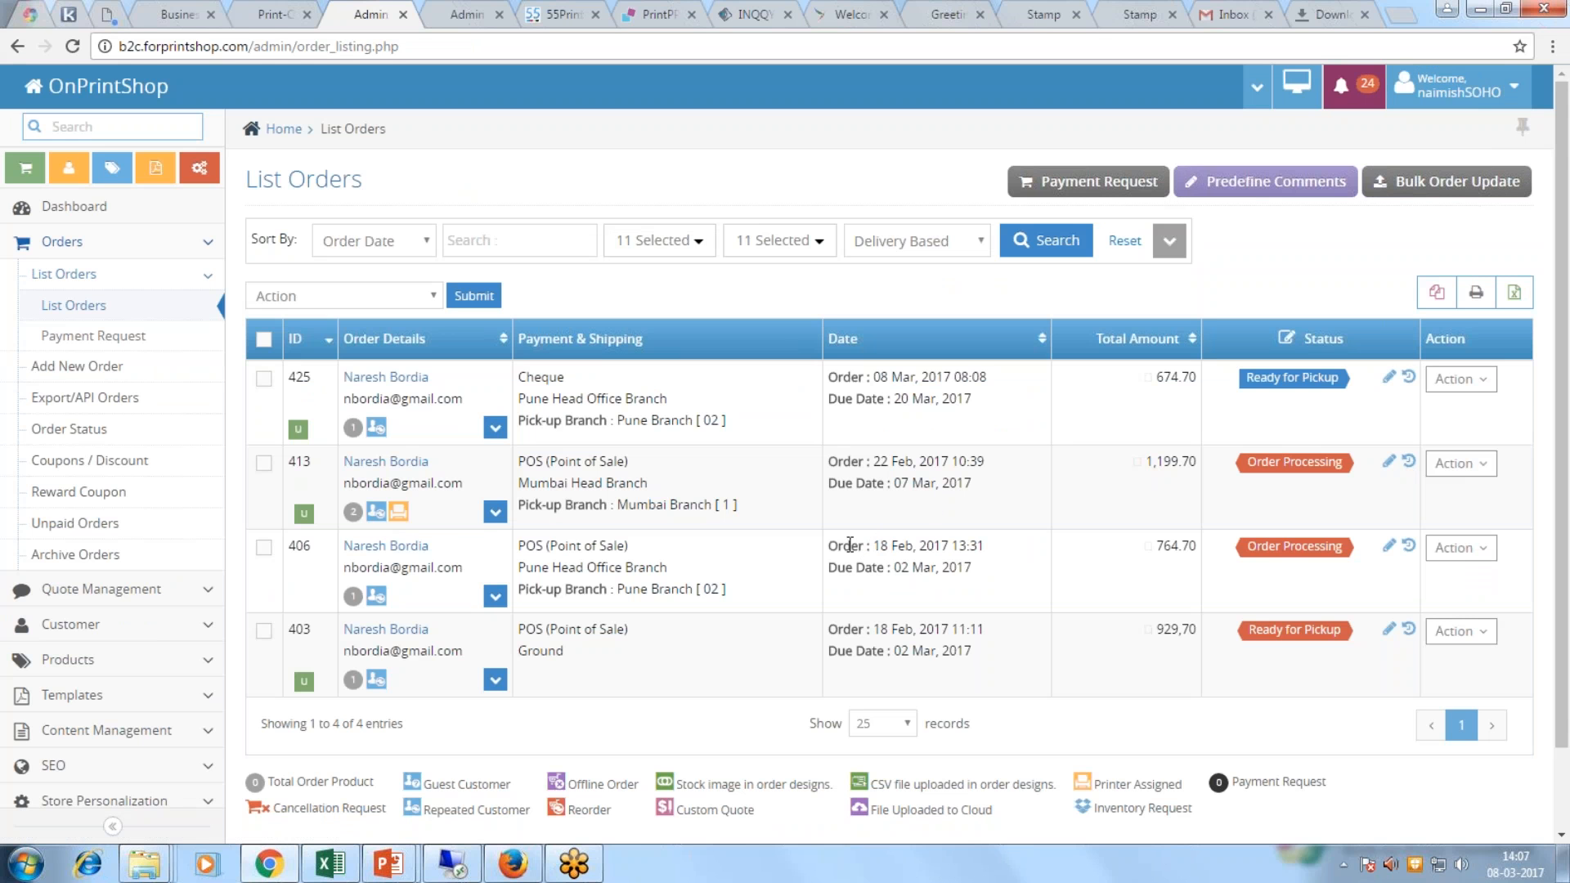
Step: Expand order 406 and enlarge its SPORT-logo Standard Business Cards design preview
click(495, 596)
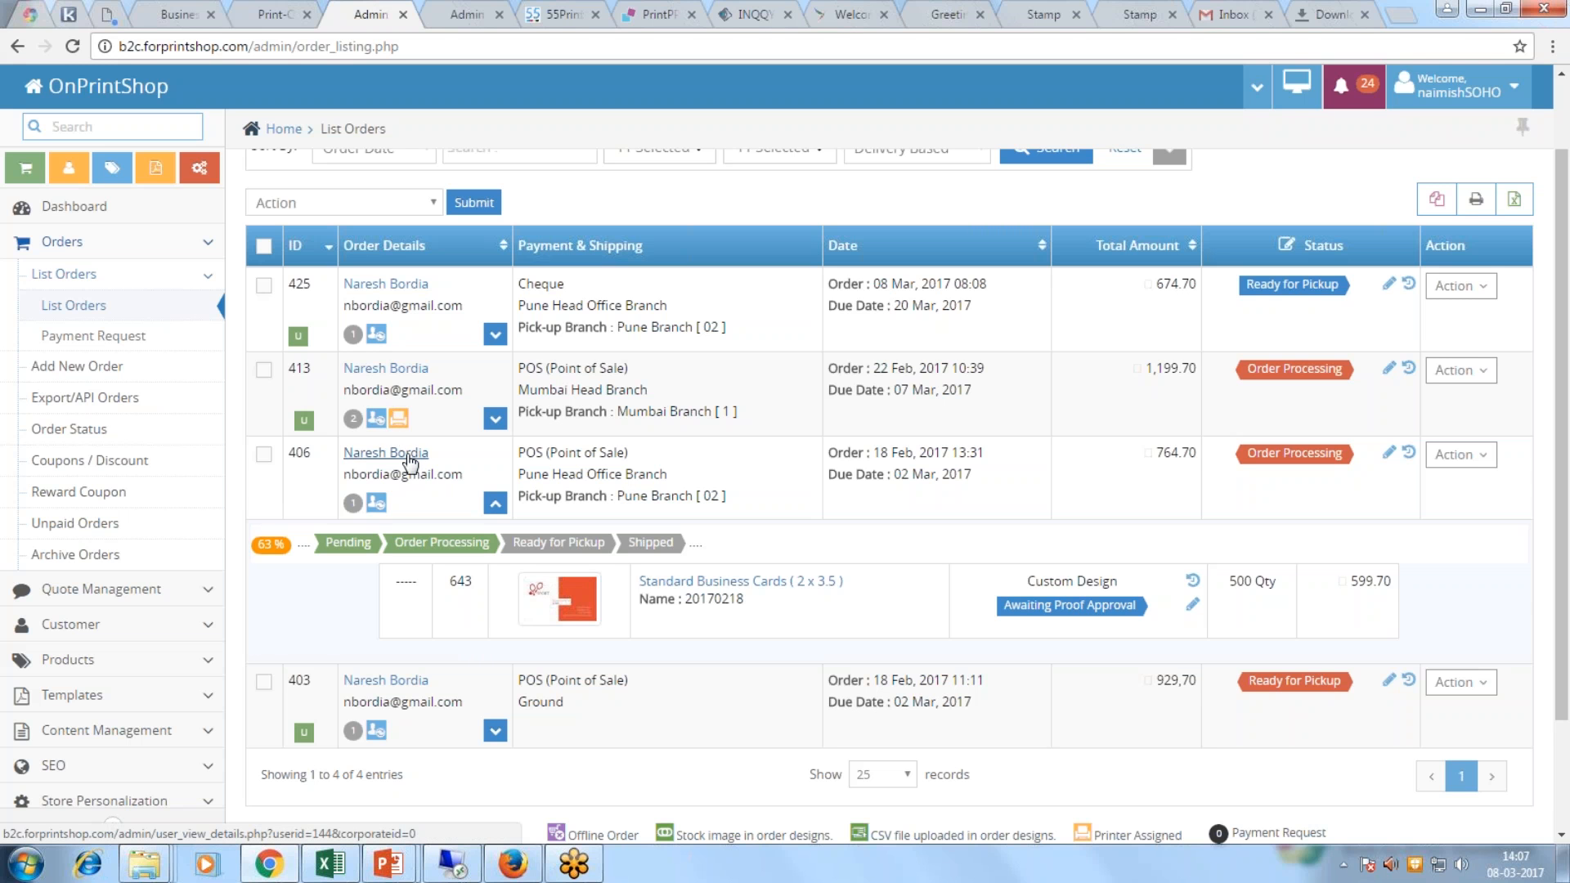
click(273, 20)
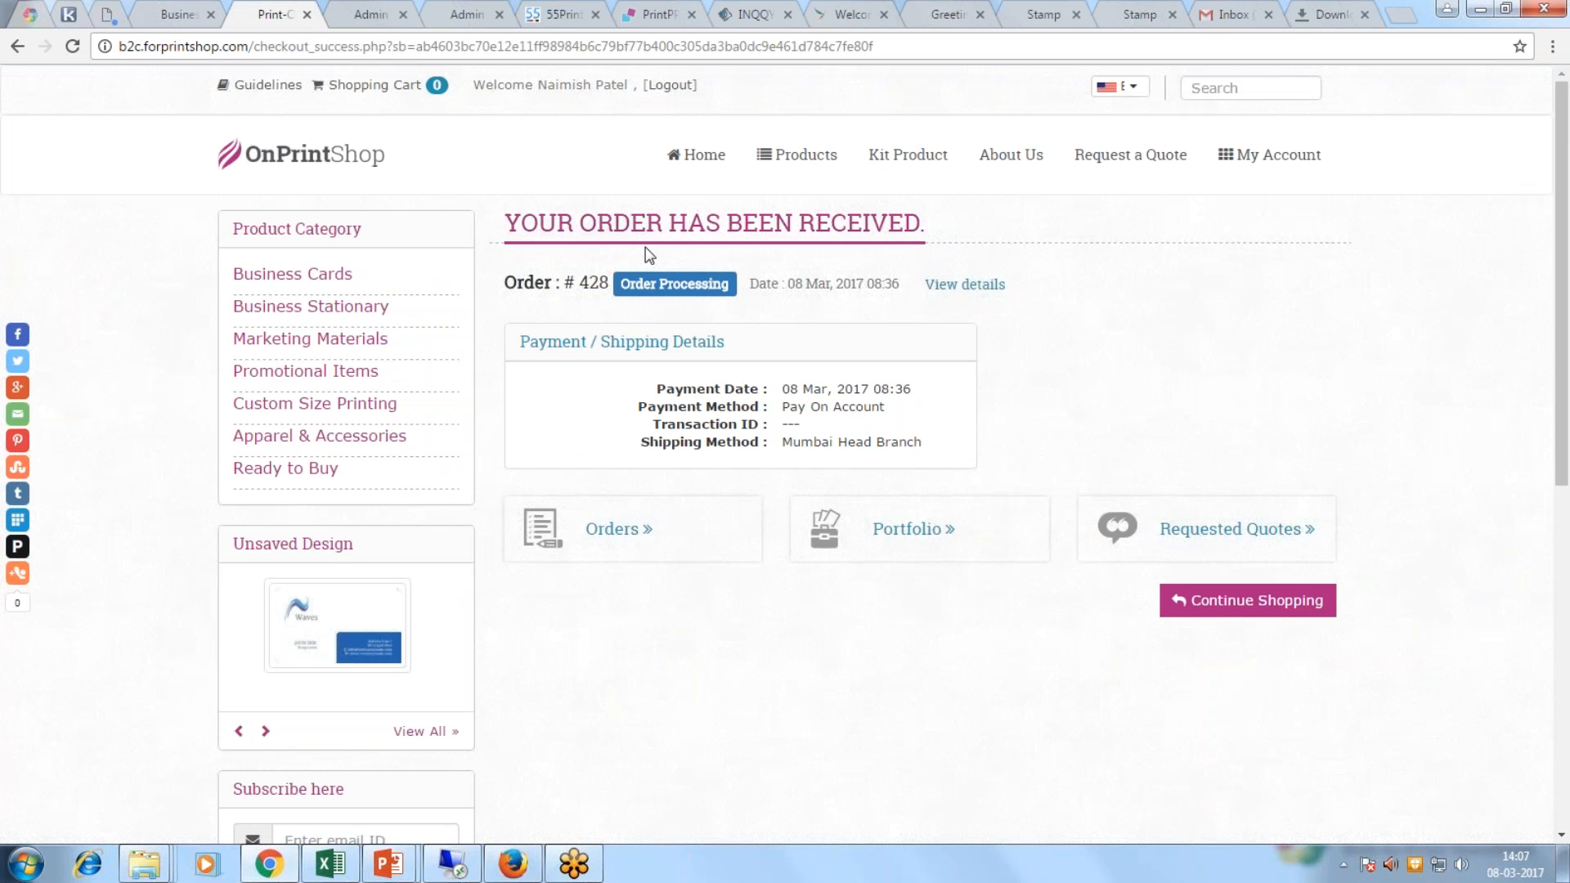
click(370, 14)
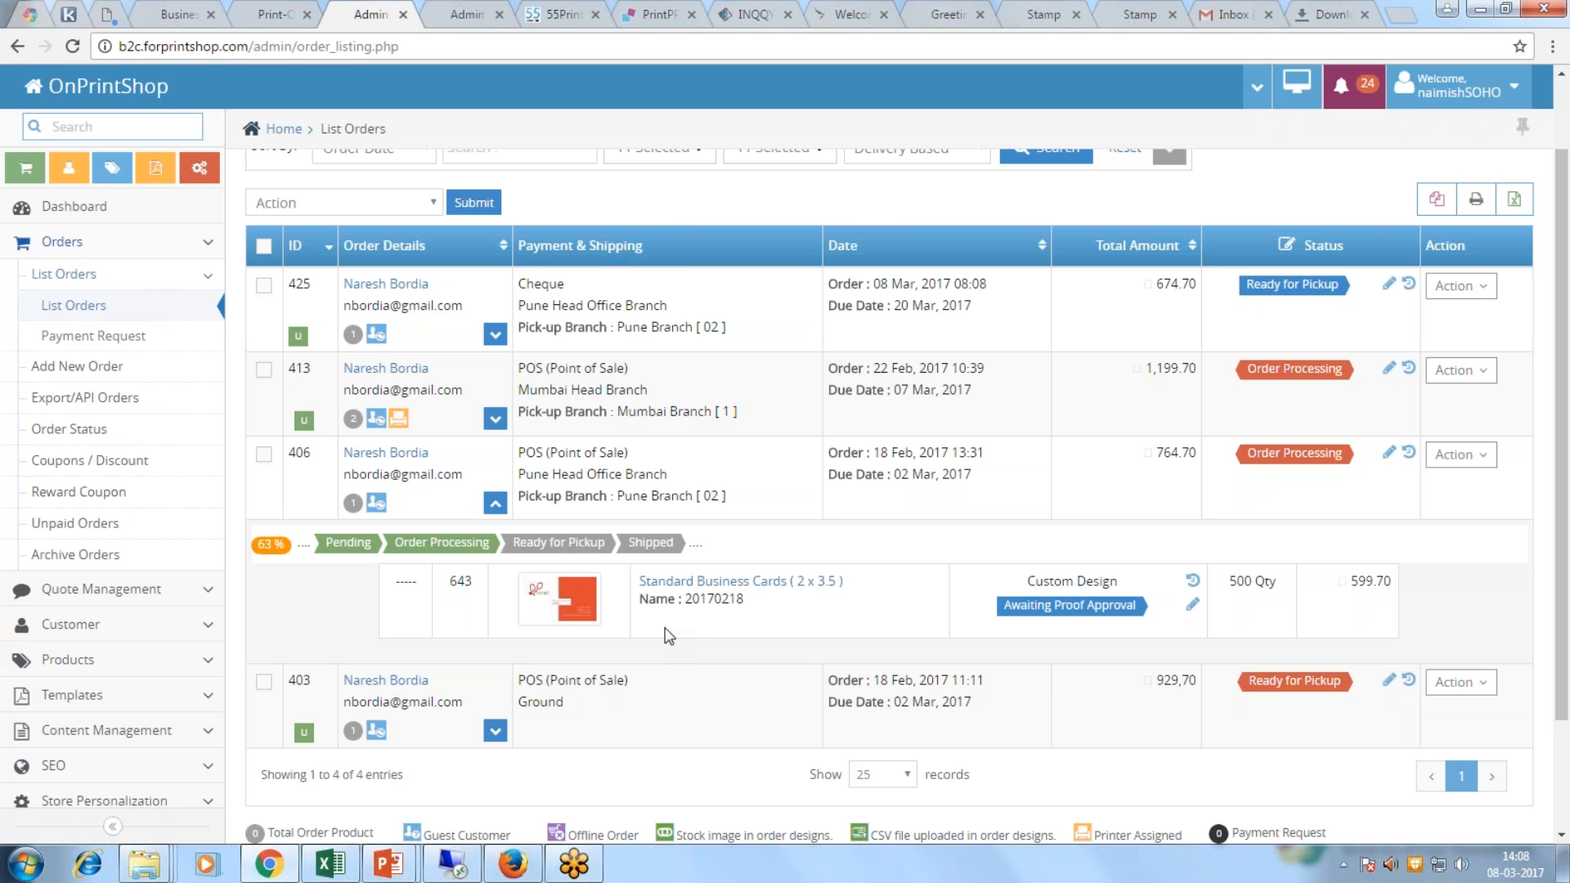
scroll(668, 636, up, 2)
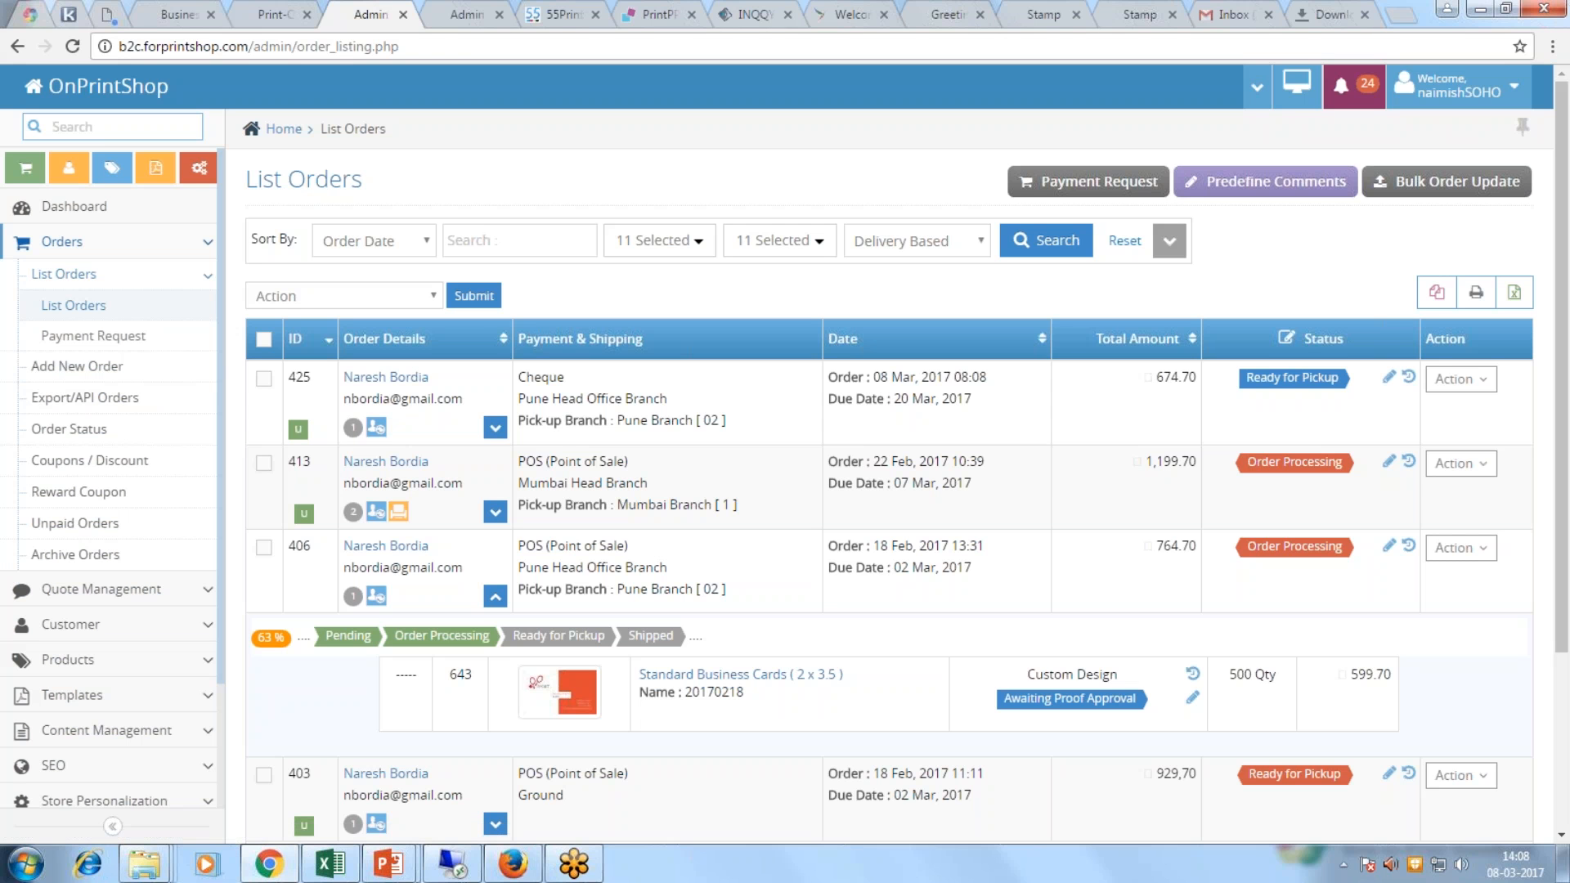
click(96, 339)
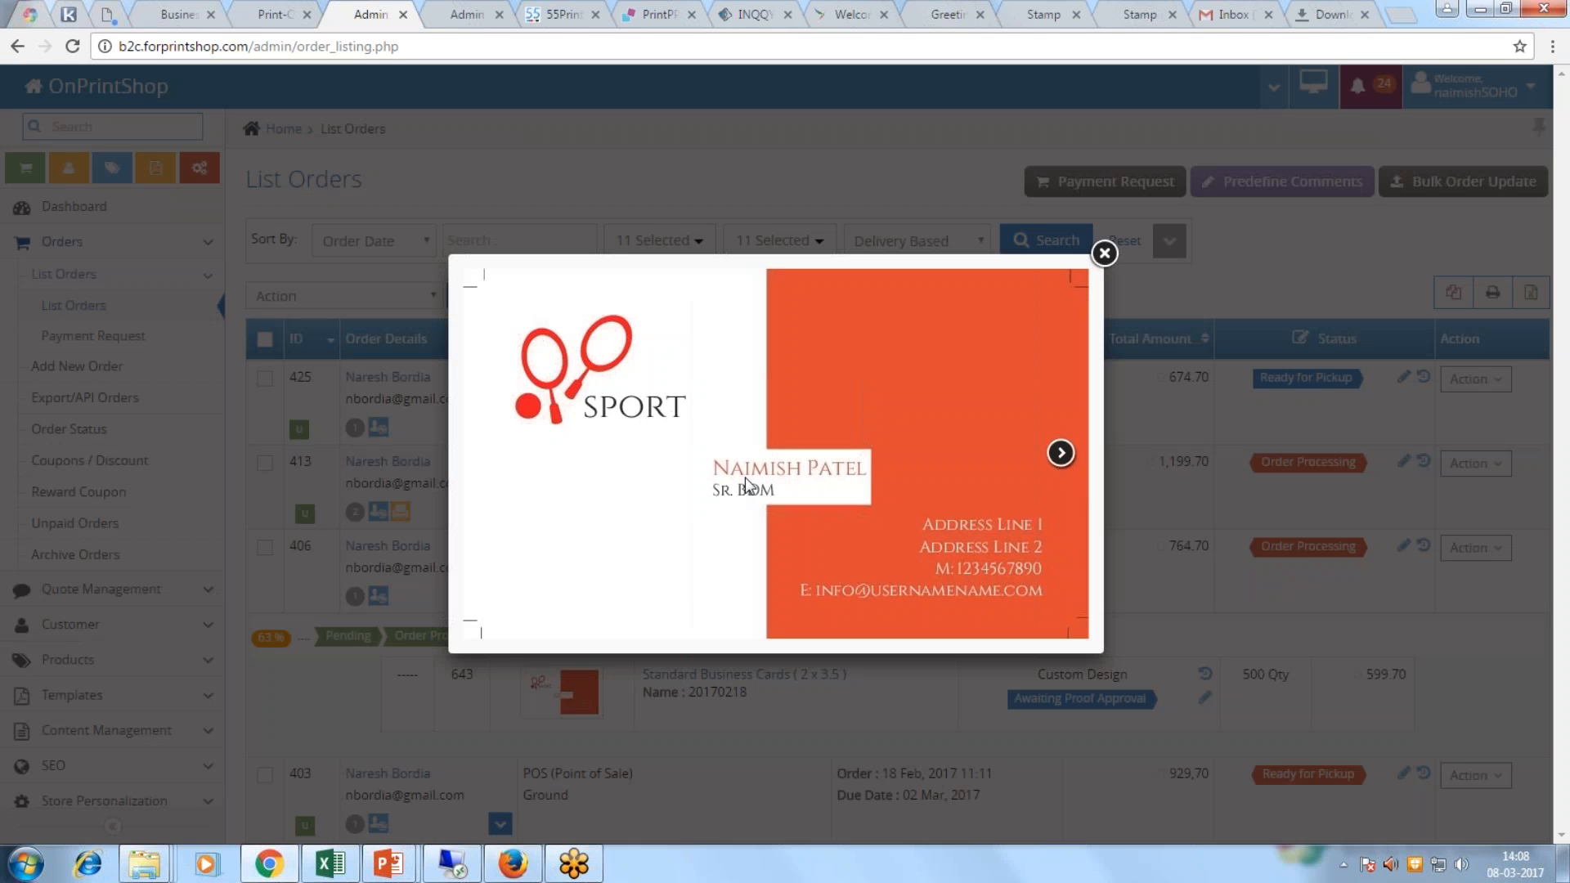
Step: Close order 406's design preview and go to the Coupons / Discount page
click(1104, 254)
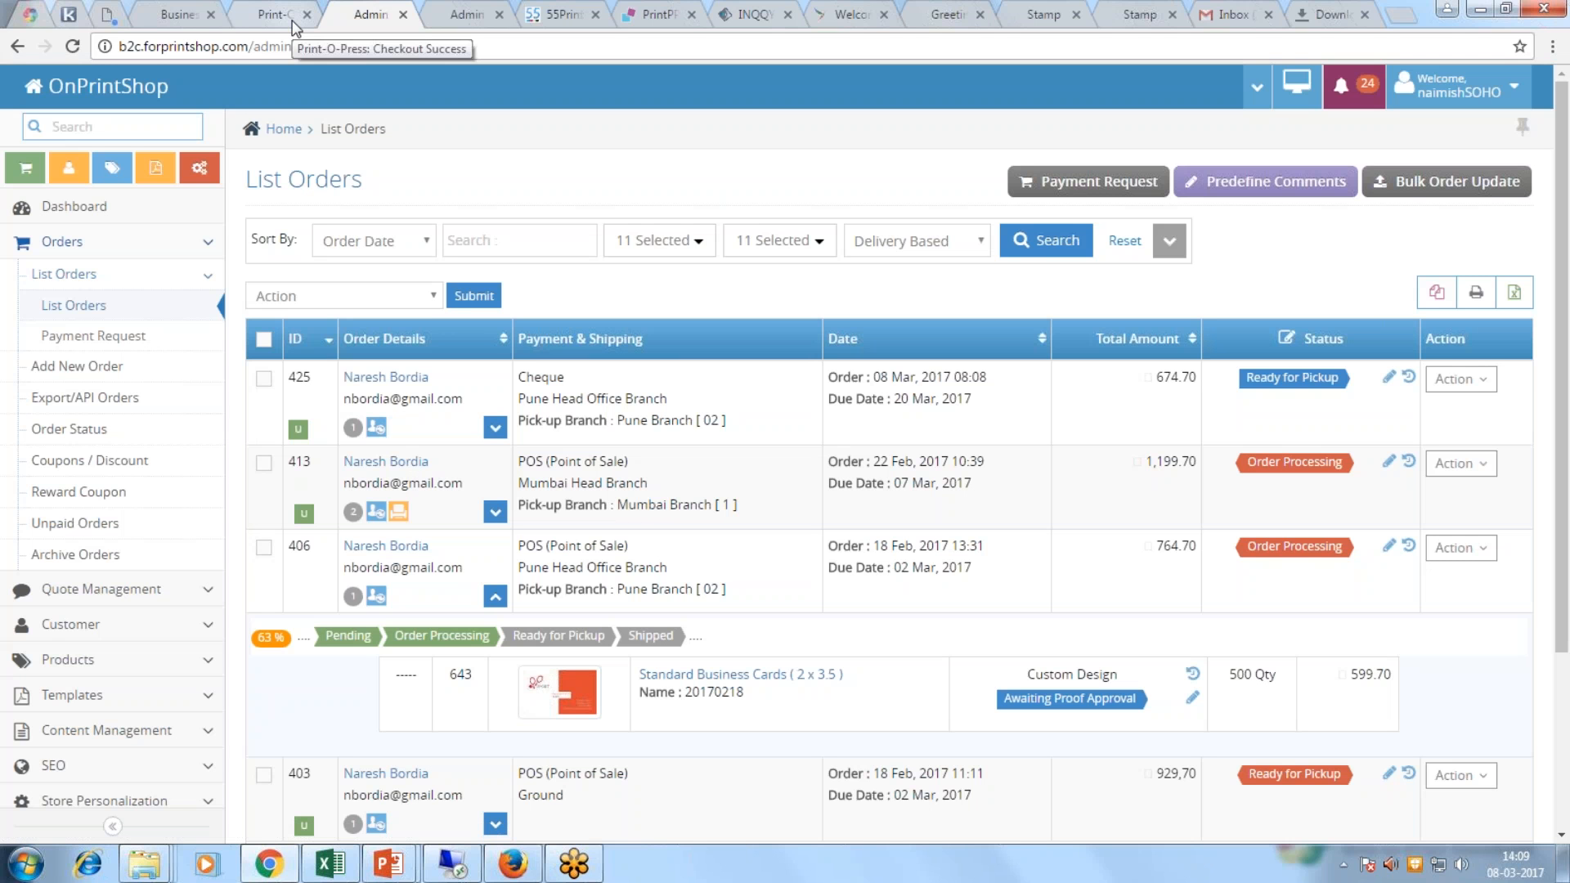
click(93, 464)
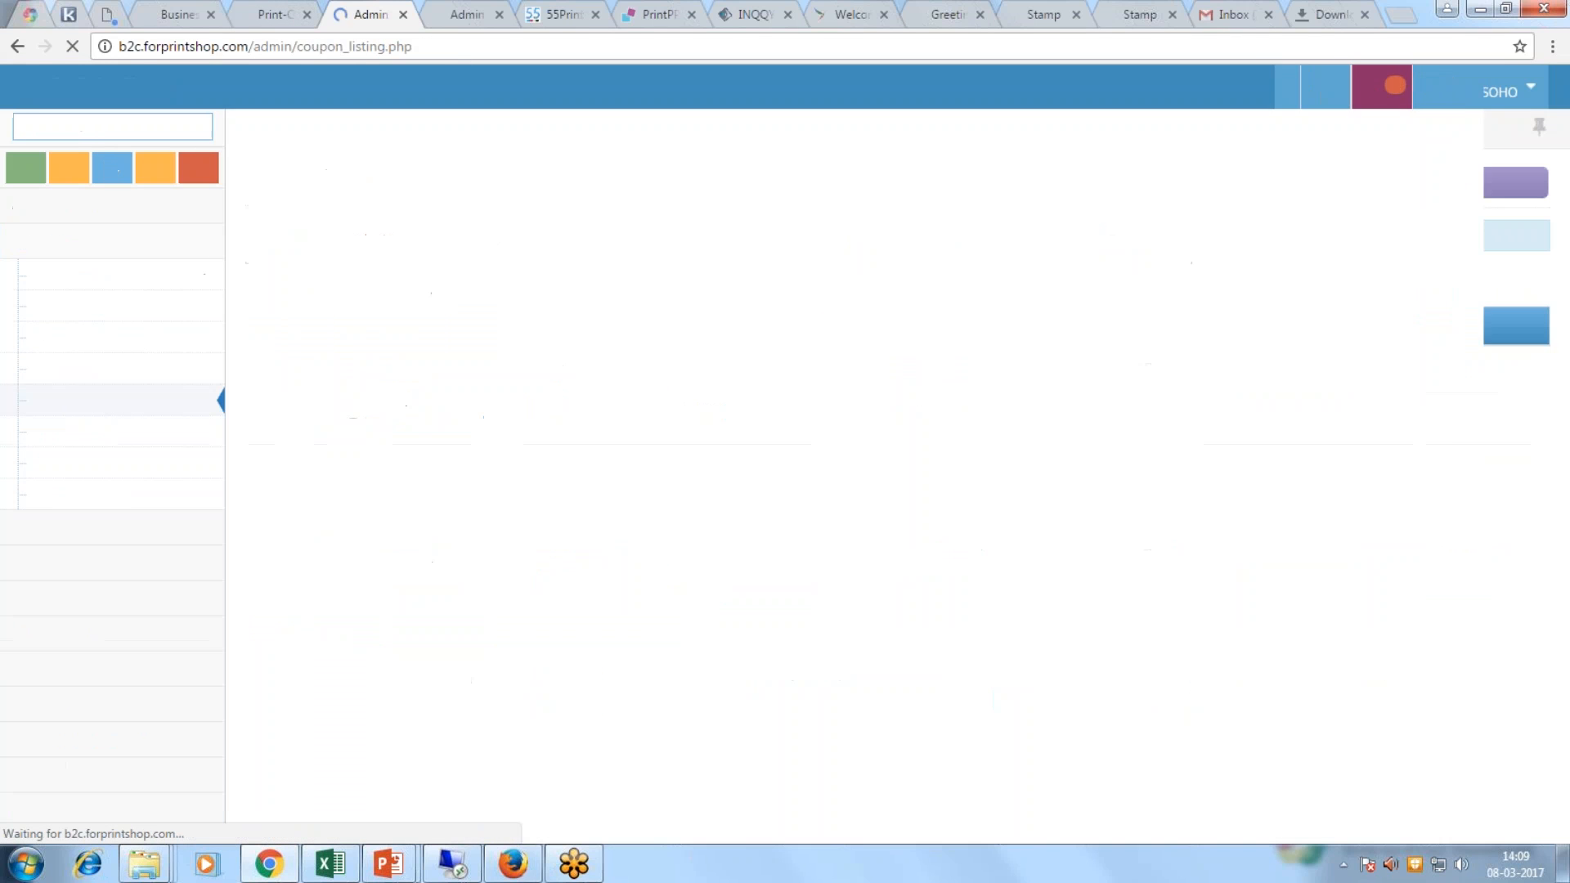
Step: Export the Website Customers list to Website_Customers (2).xls and open it in Excel
click(152, 566)
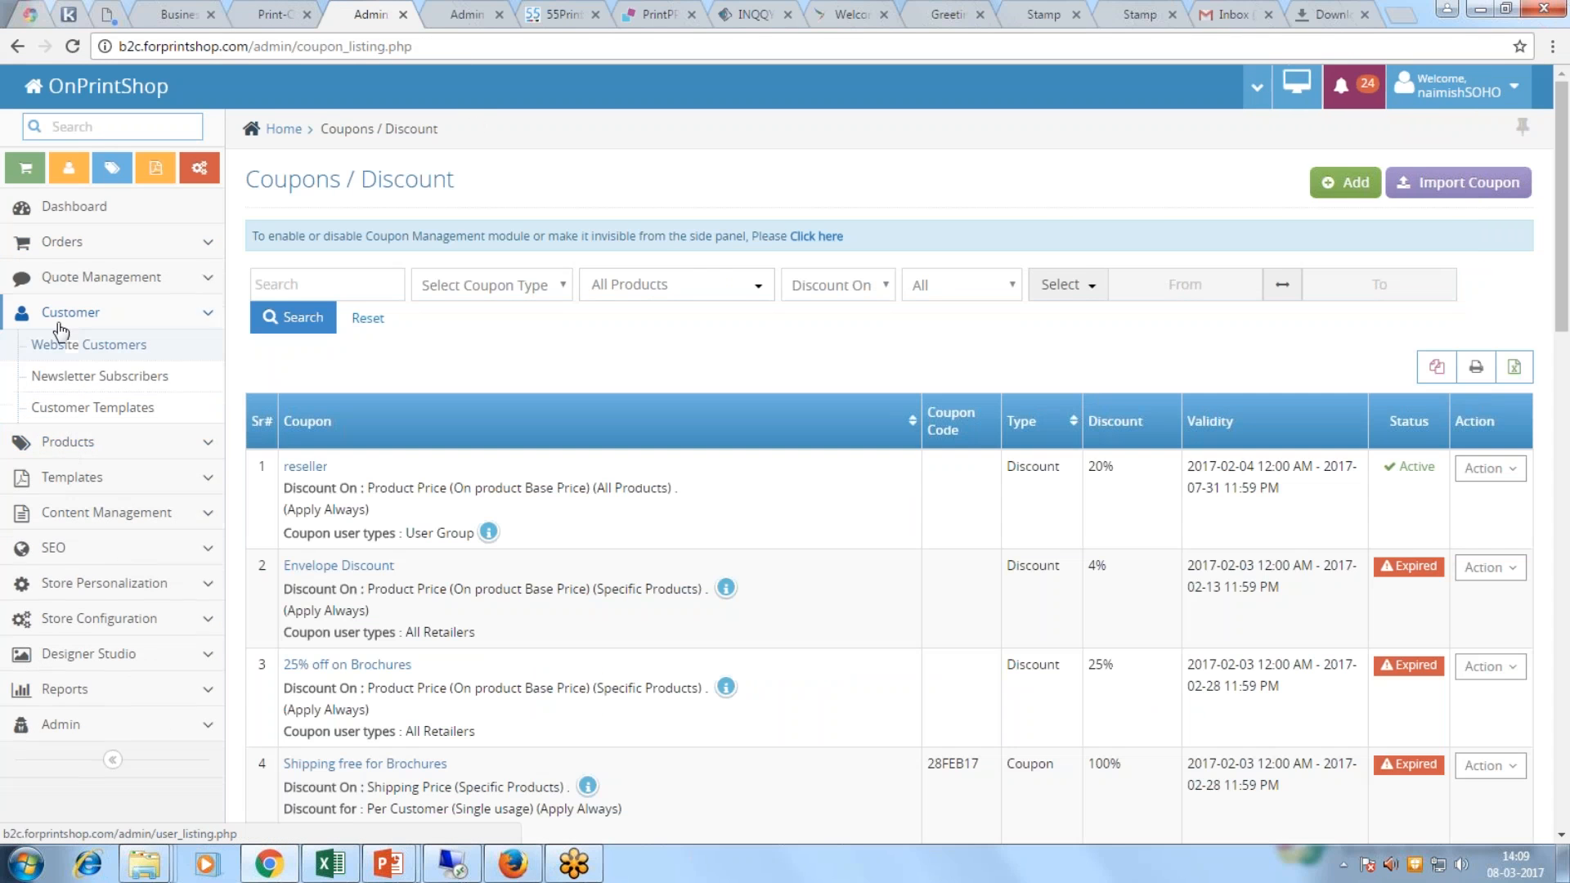
click(63, 344)
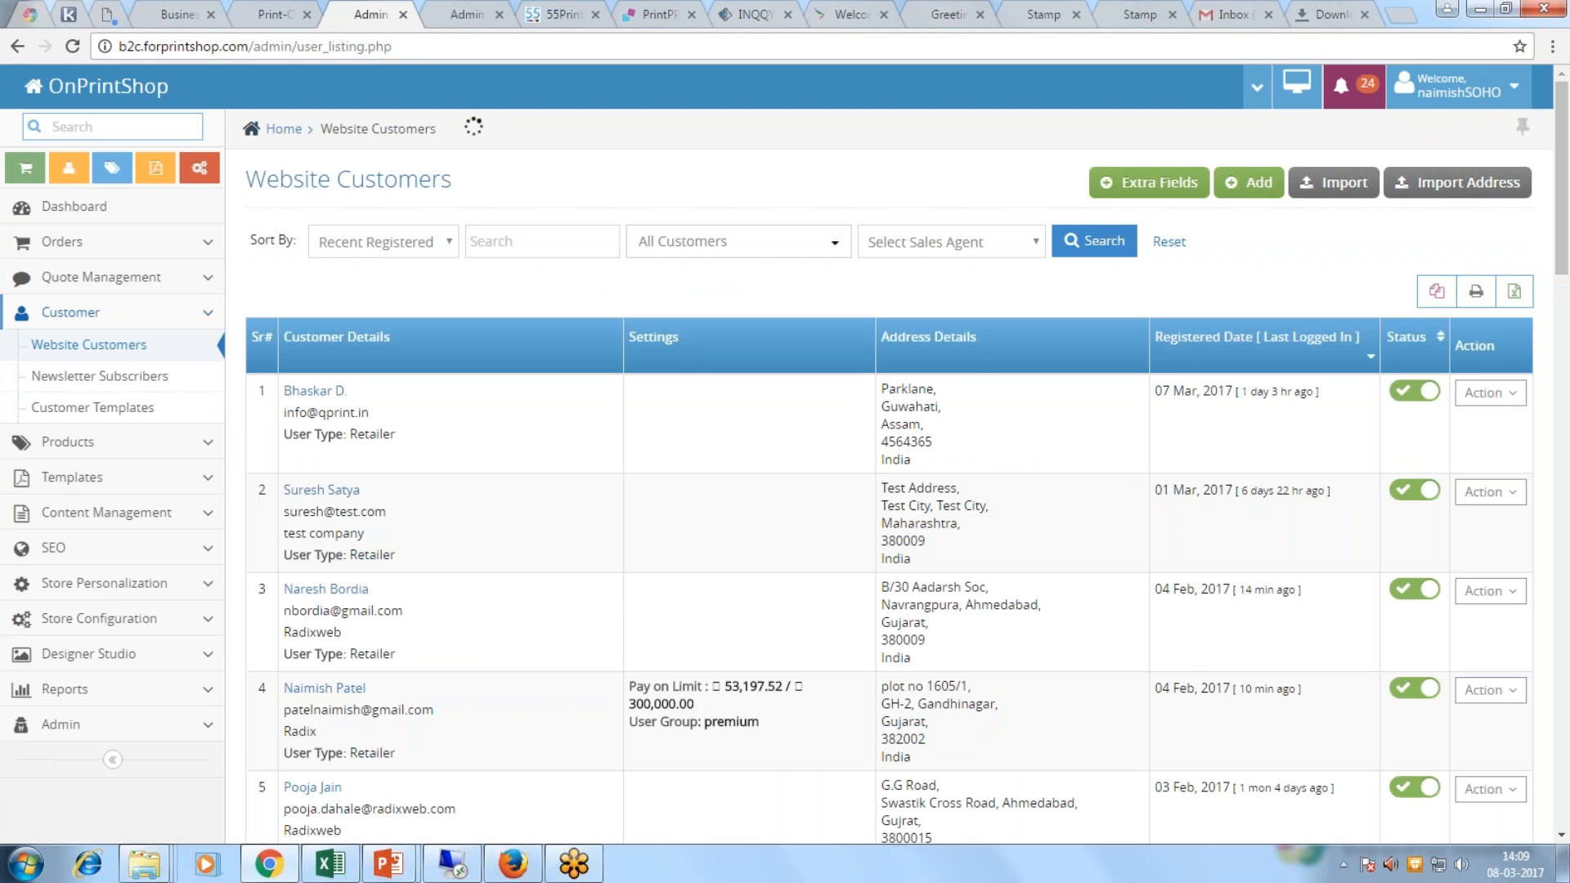
click(1513, 293)
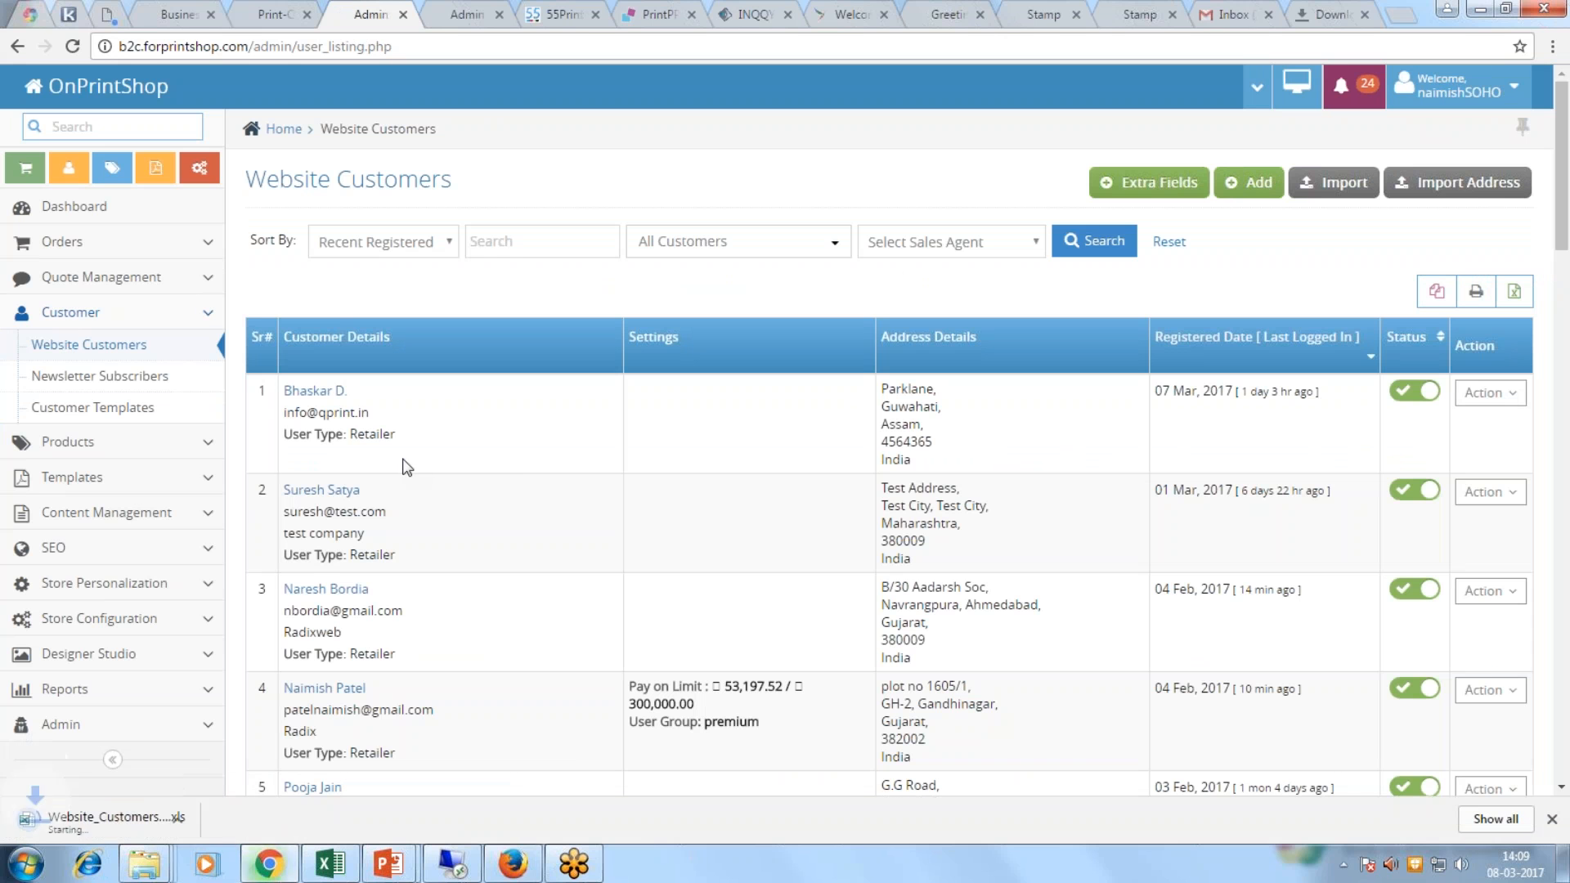
click(131, 824)
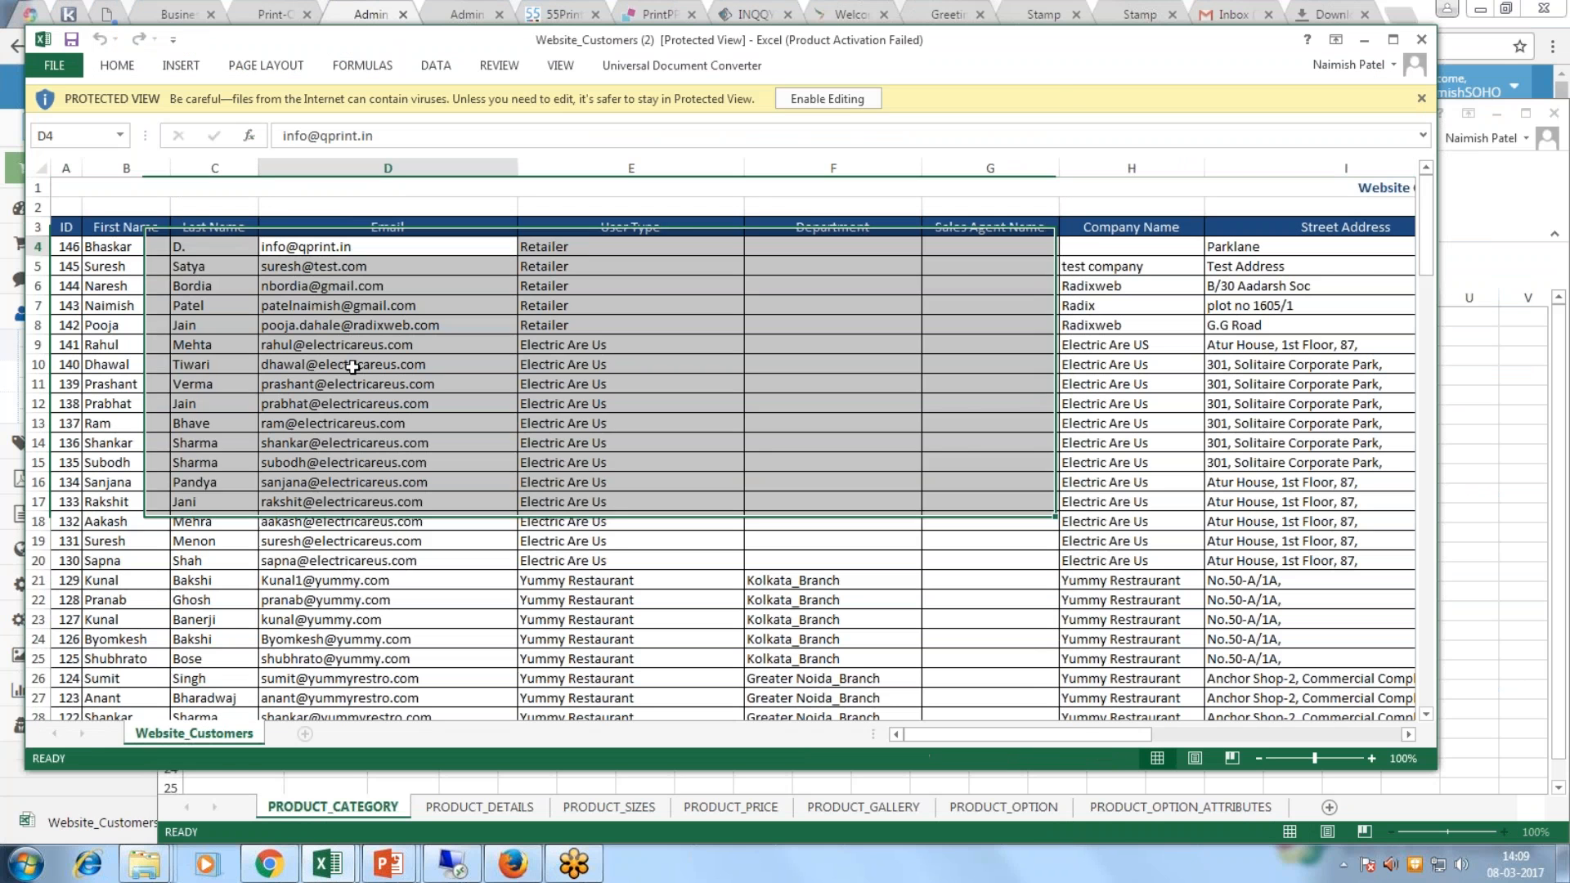
Step: Select the e-mail addresses in column D, close the export, and return to the storefront
drag(352, 367, 351, 790)
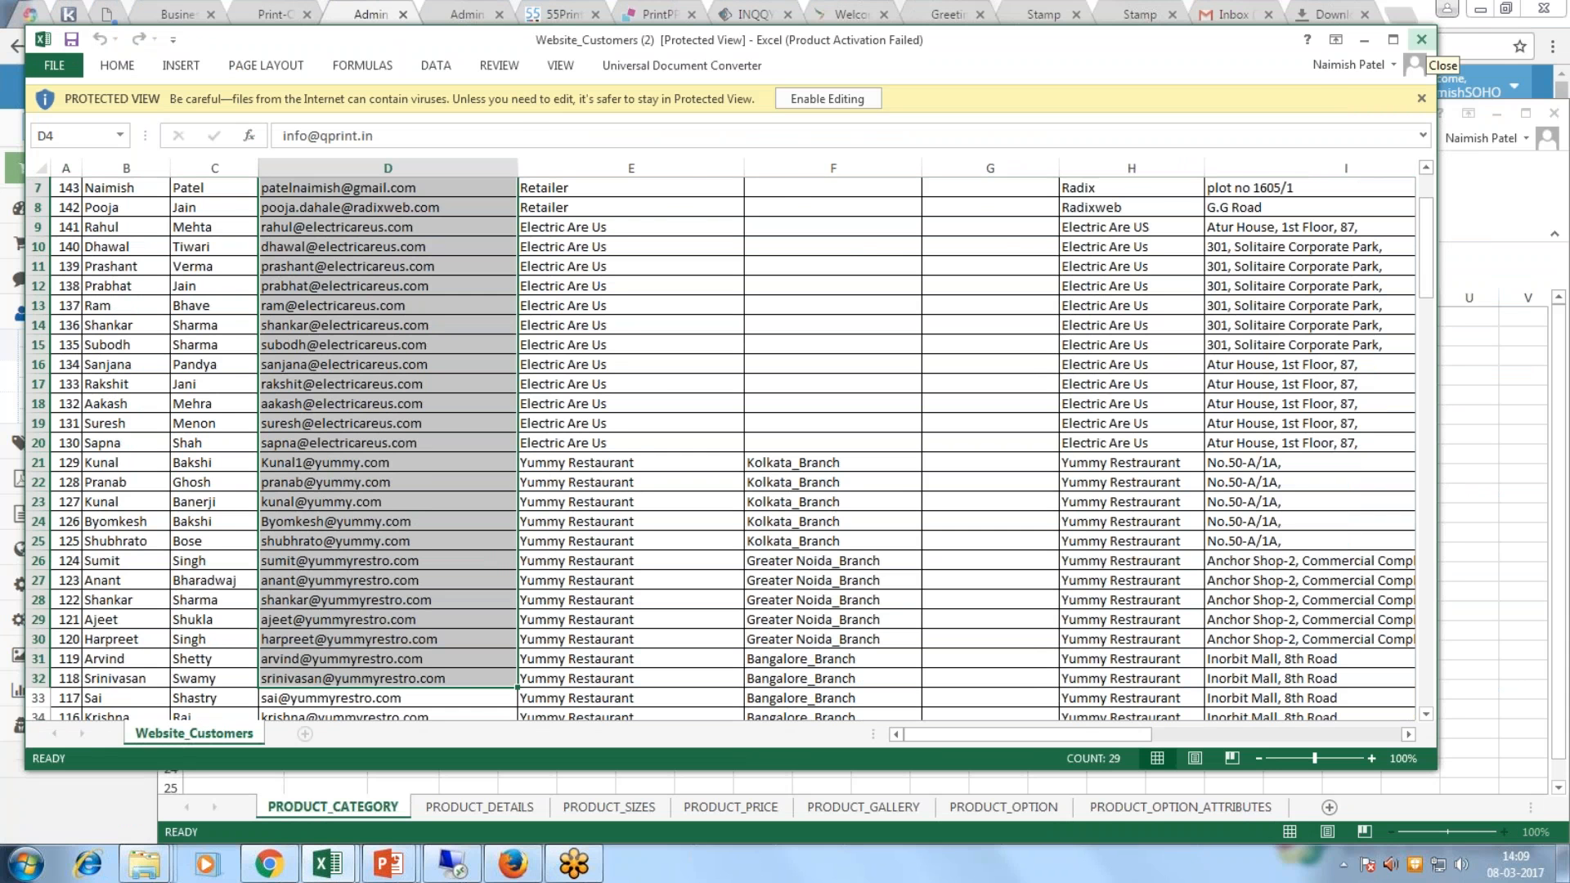
click(1421, 40)
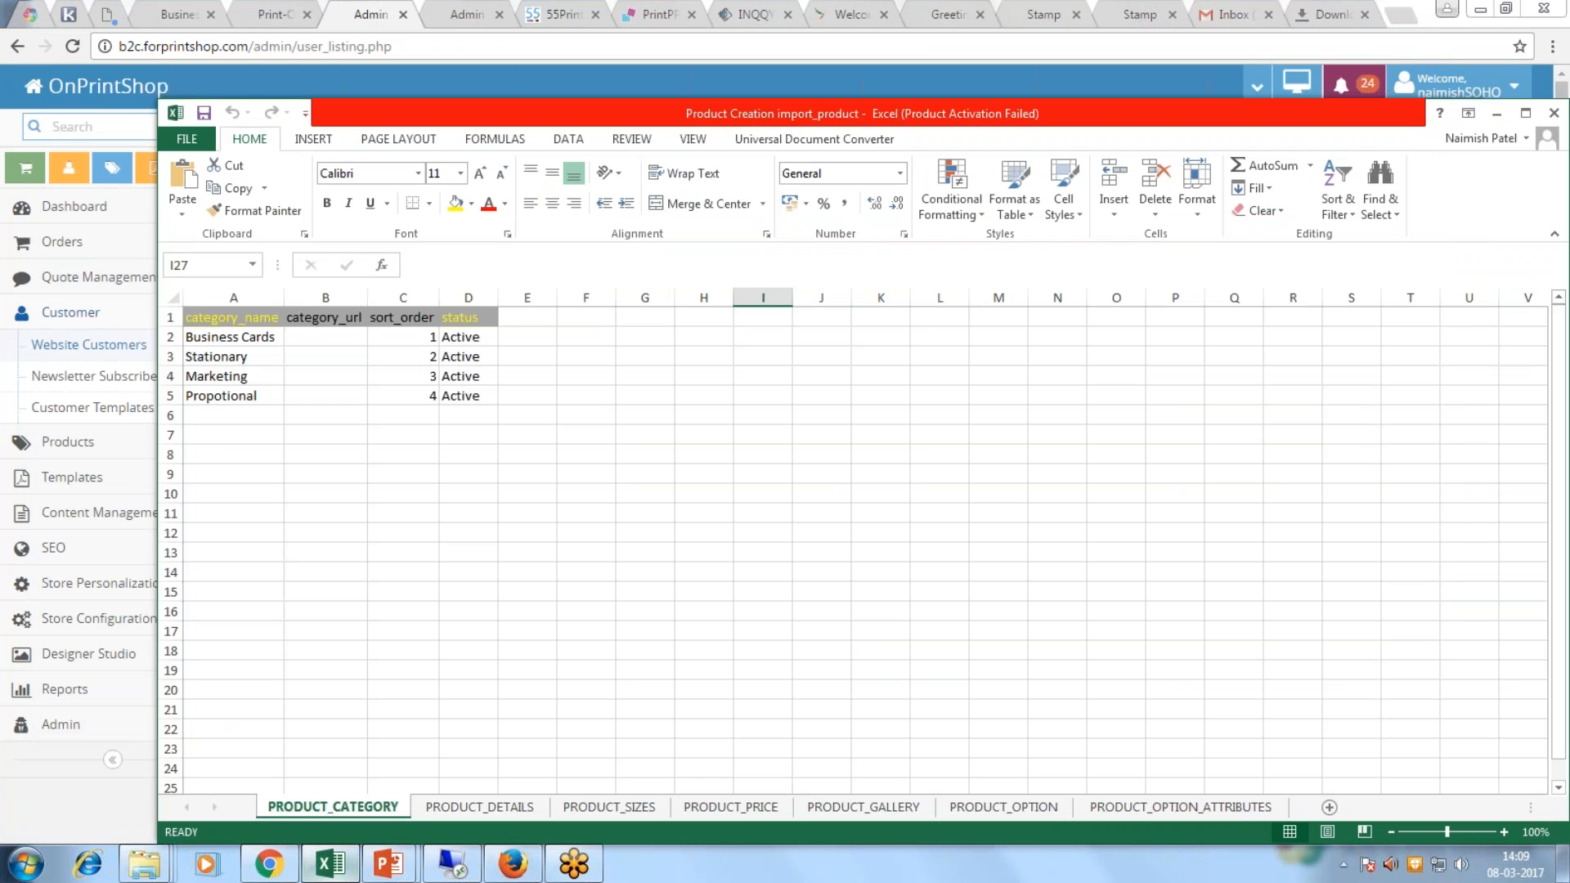
click(274, 869)
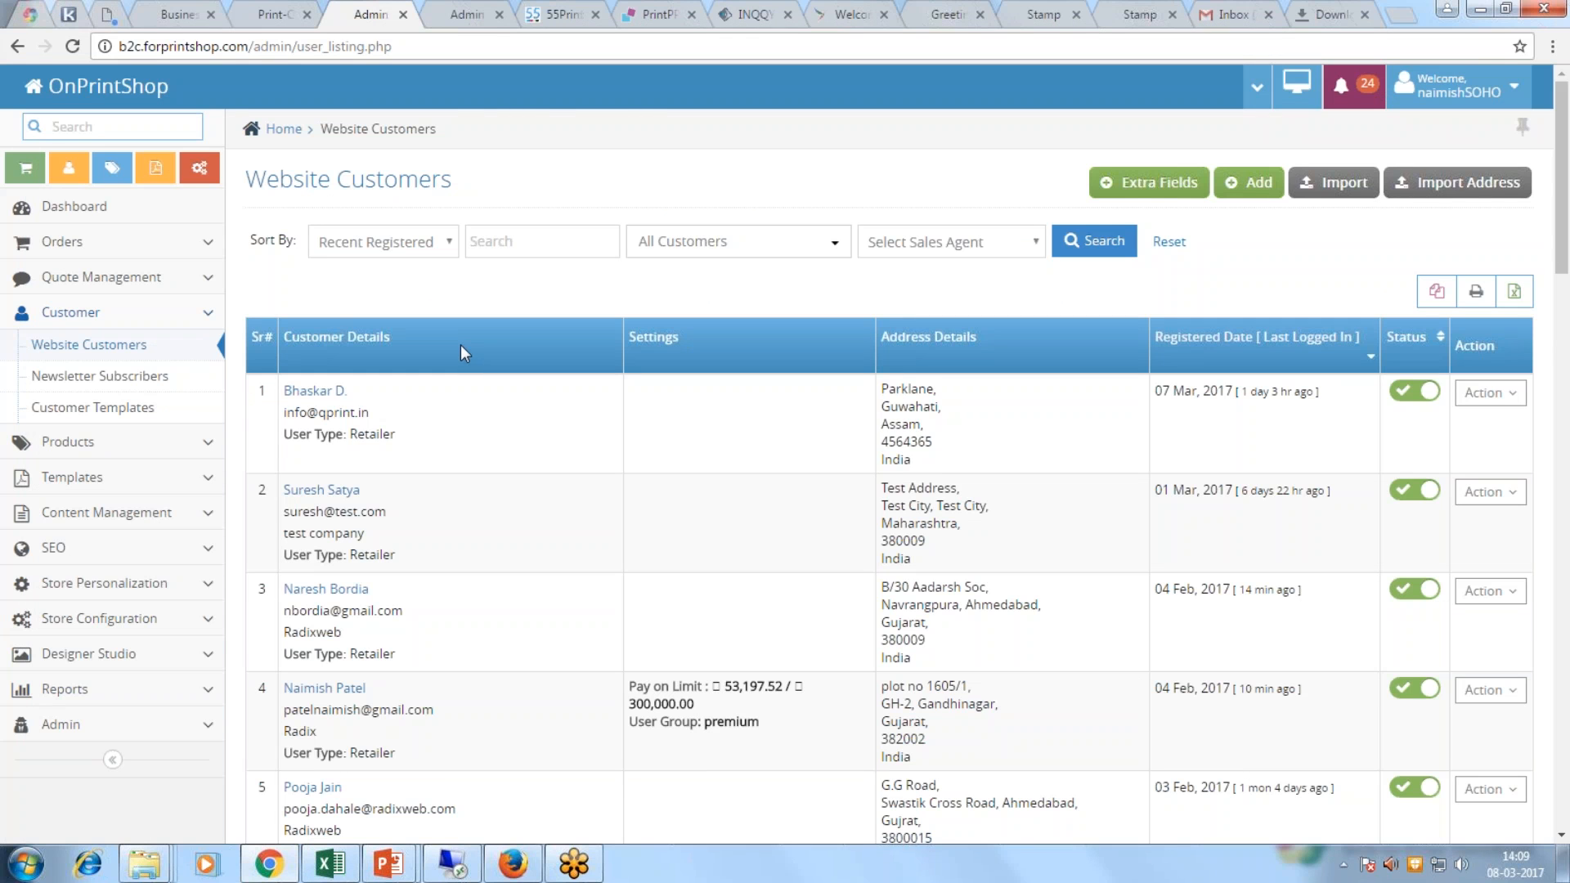
click(270, 14)
click(301, 161)
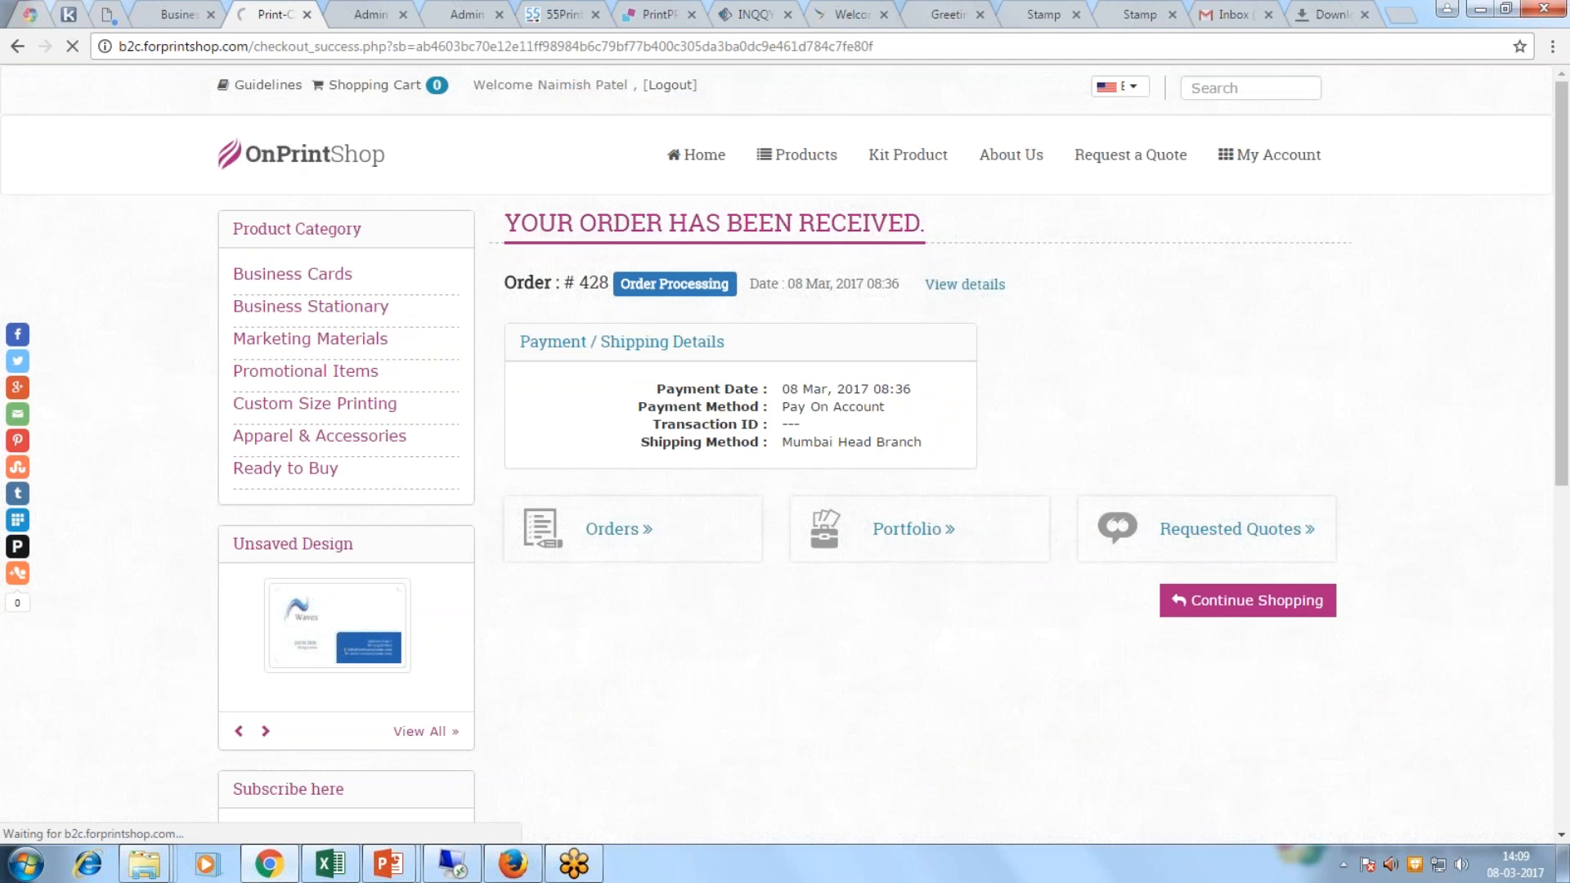
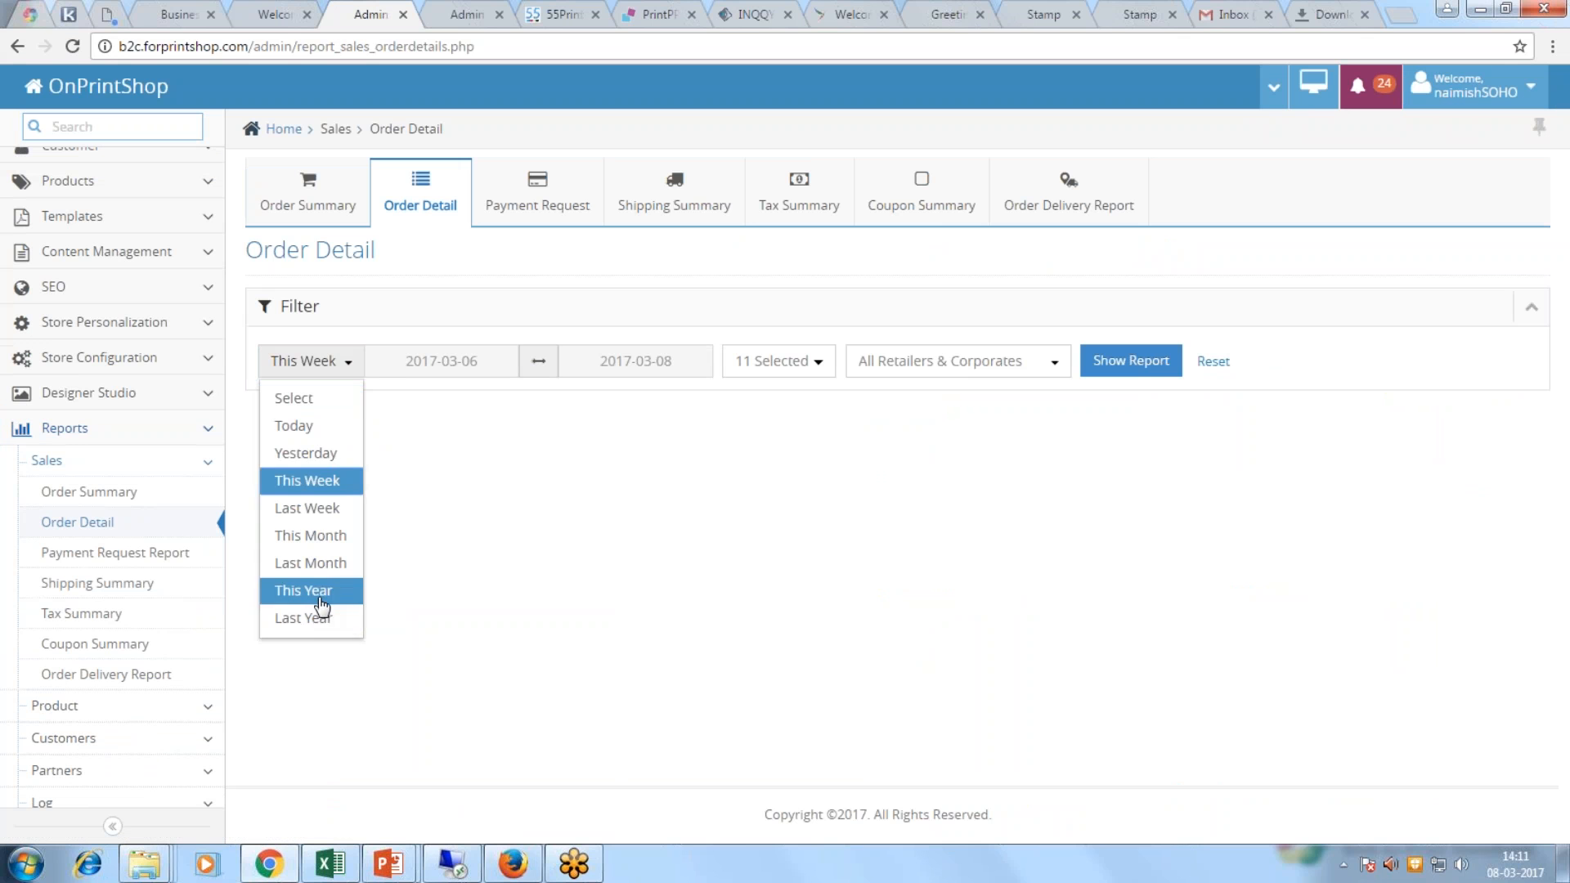
Step: Run the Order Detail report for Last Year (2016 orders totalling 422,895.77)
click(319, 592)
click(338, 362)
click(308, 618)
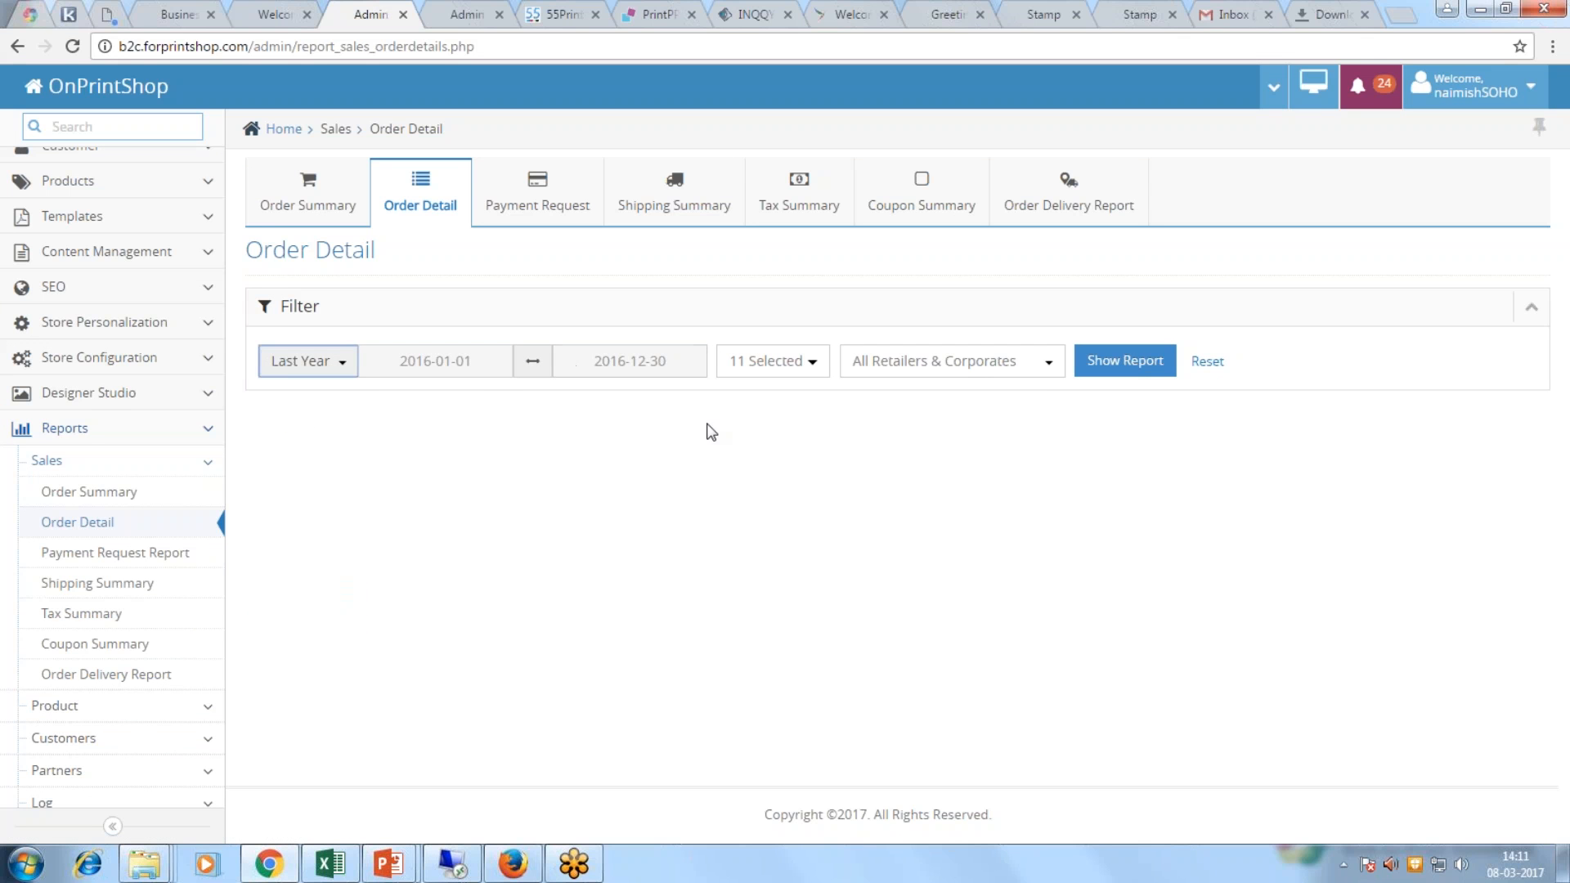
click(1122, 368)
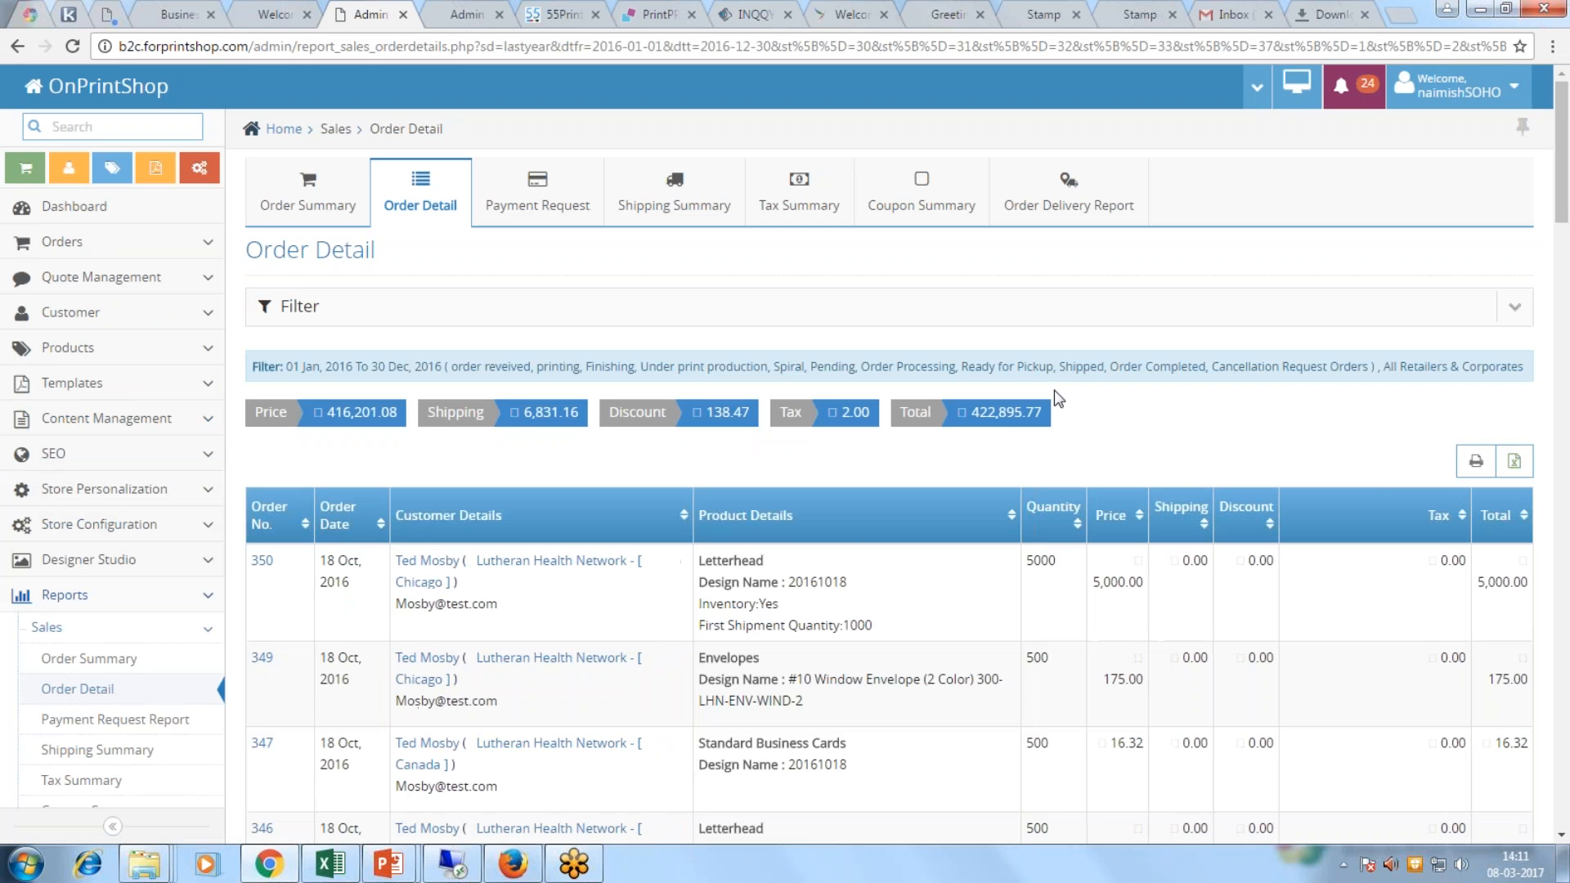
scroll(1053, 389, down, 3)
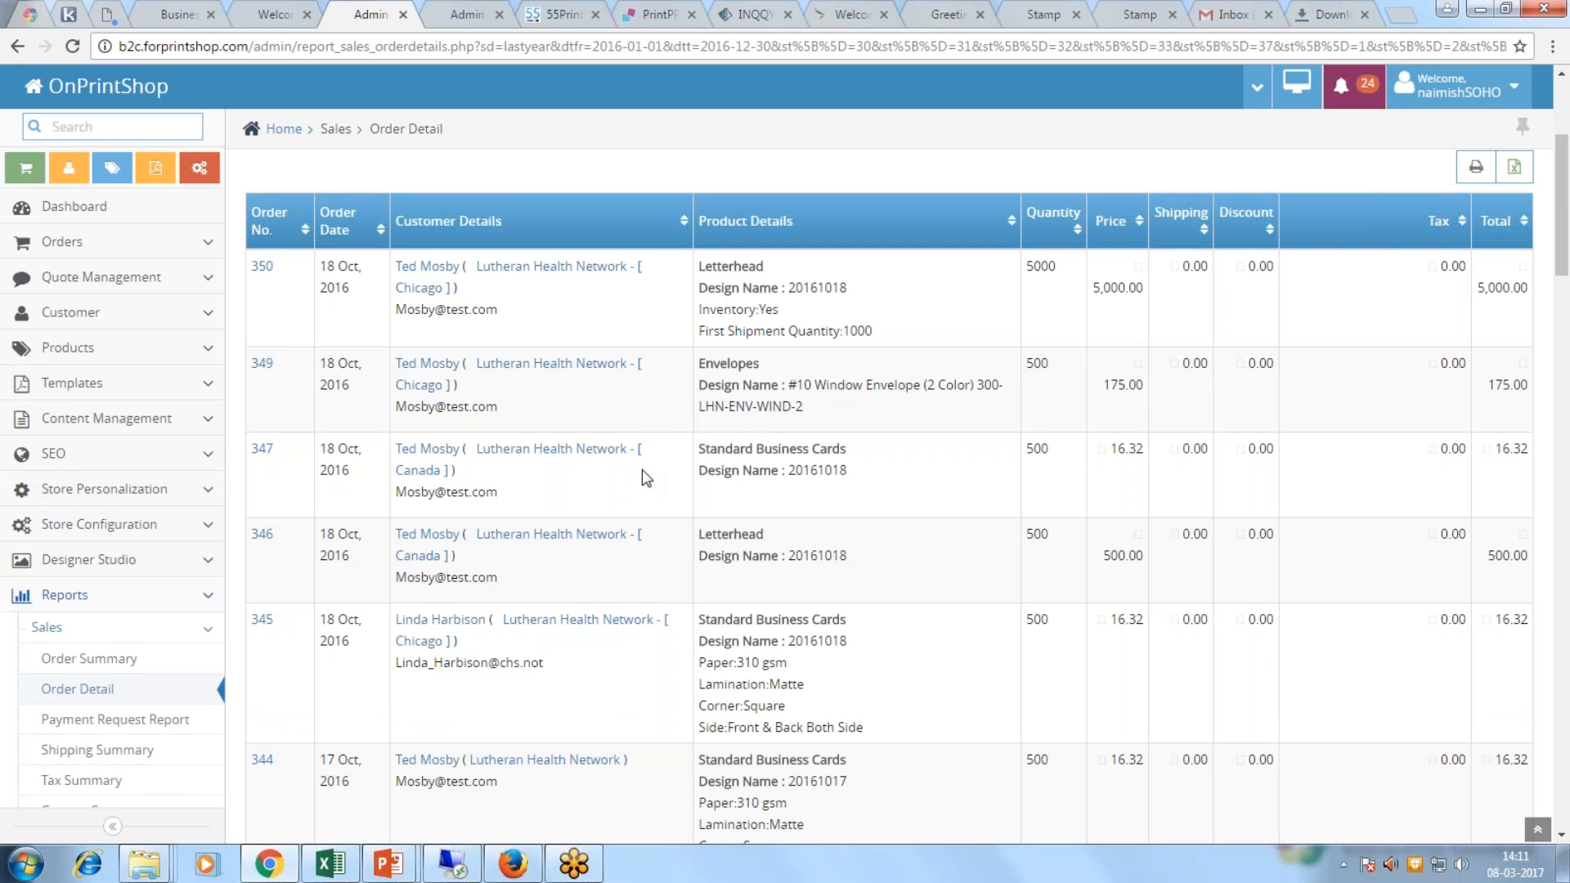
scroll(589, 515, down, 1)
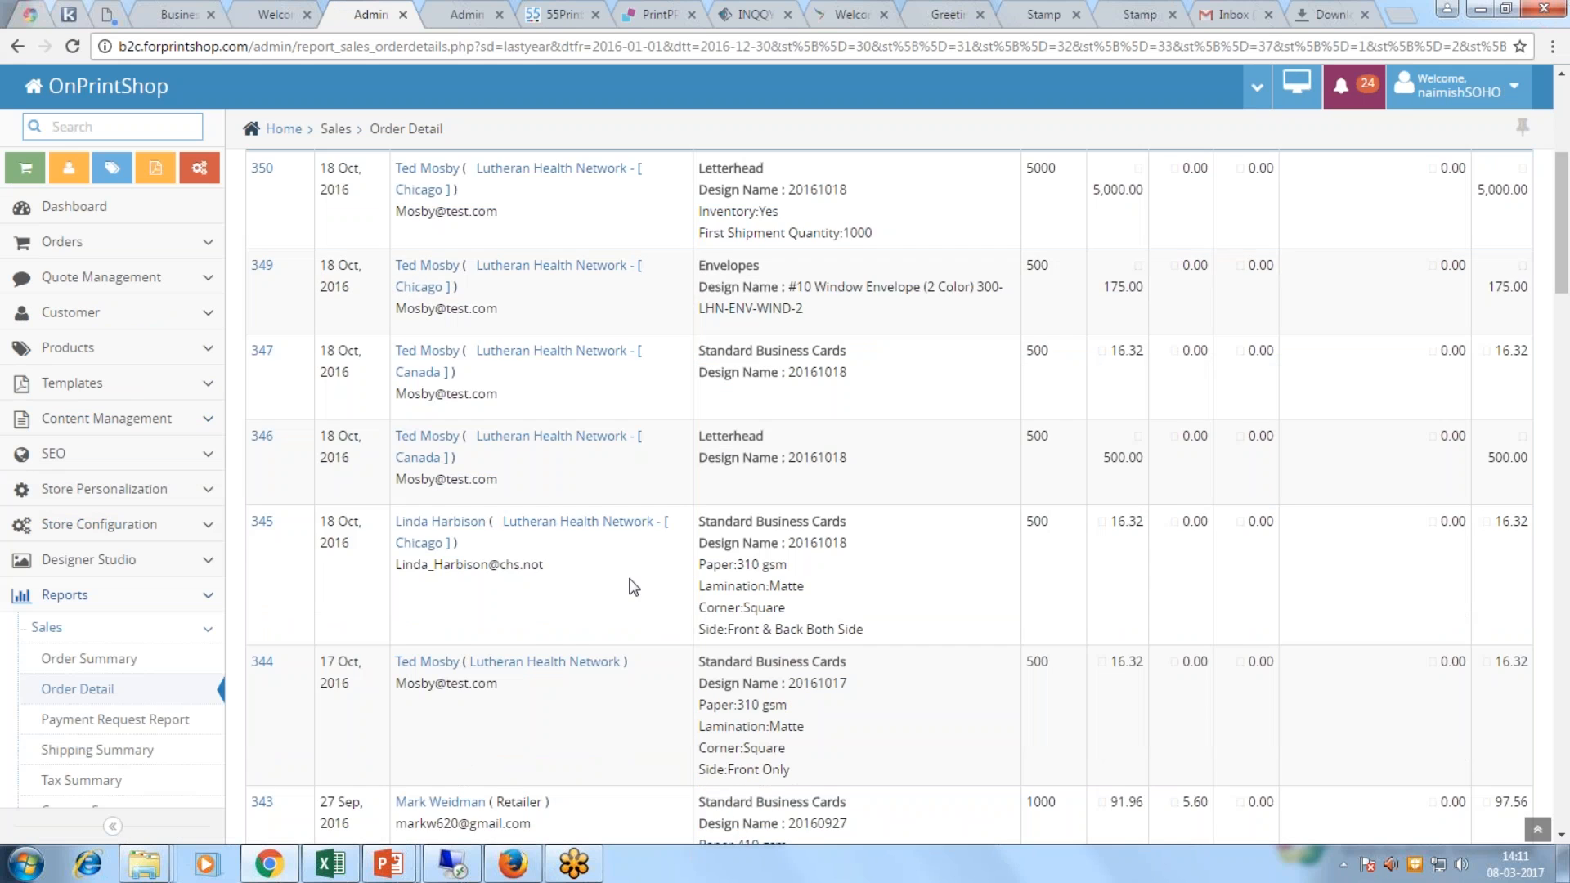
scroll(633, 586, up, 4)
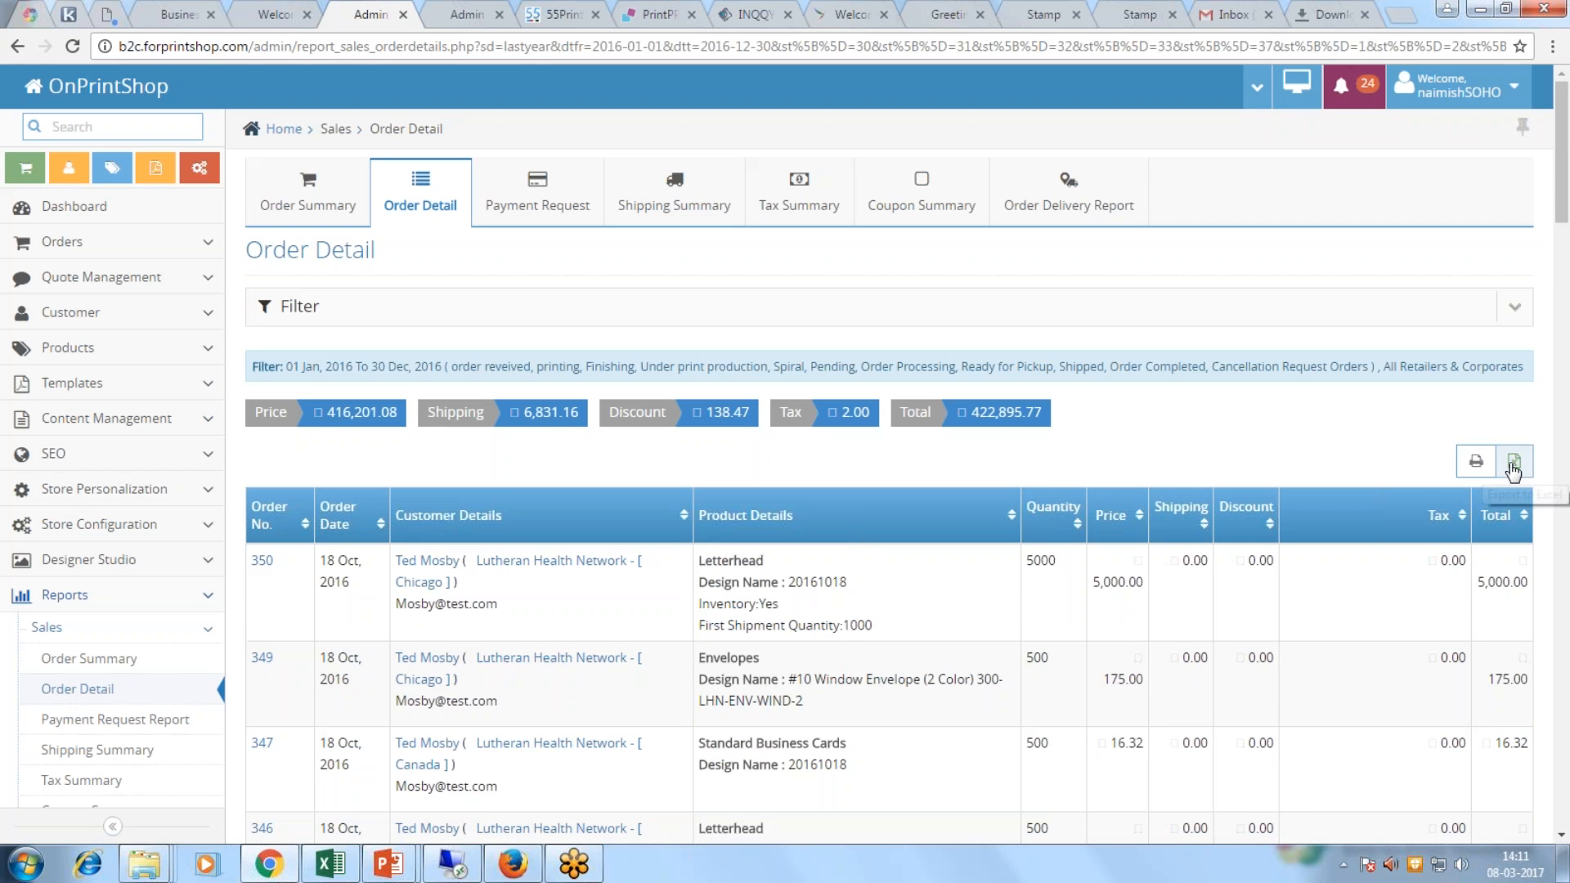
Step: Export the Order Detail report to Excel as Order_Detail.xls
click(1513, 468)
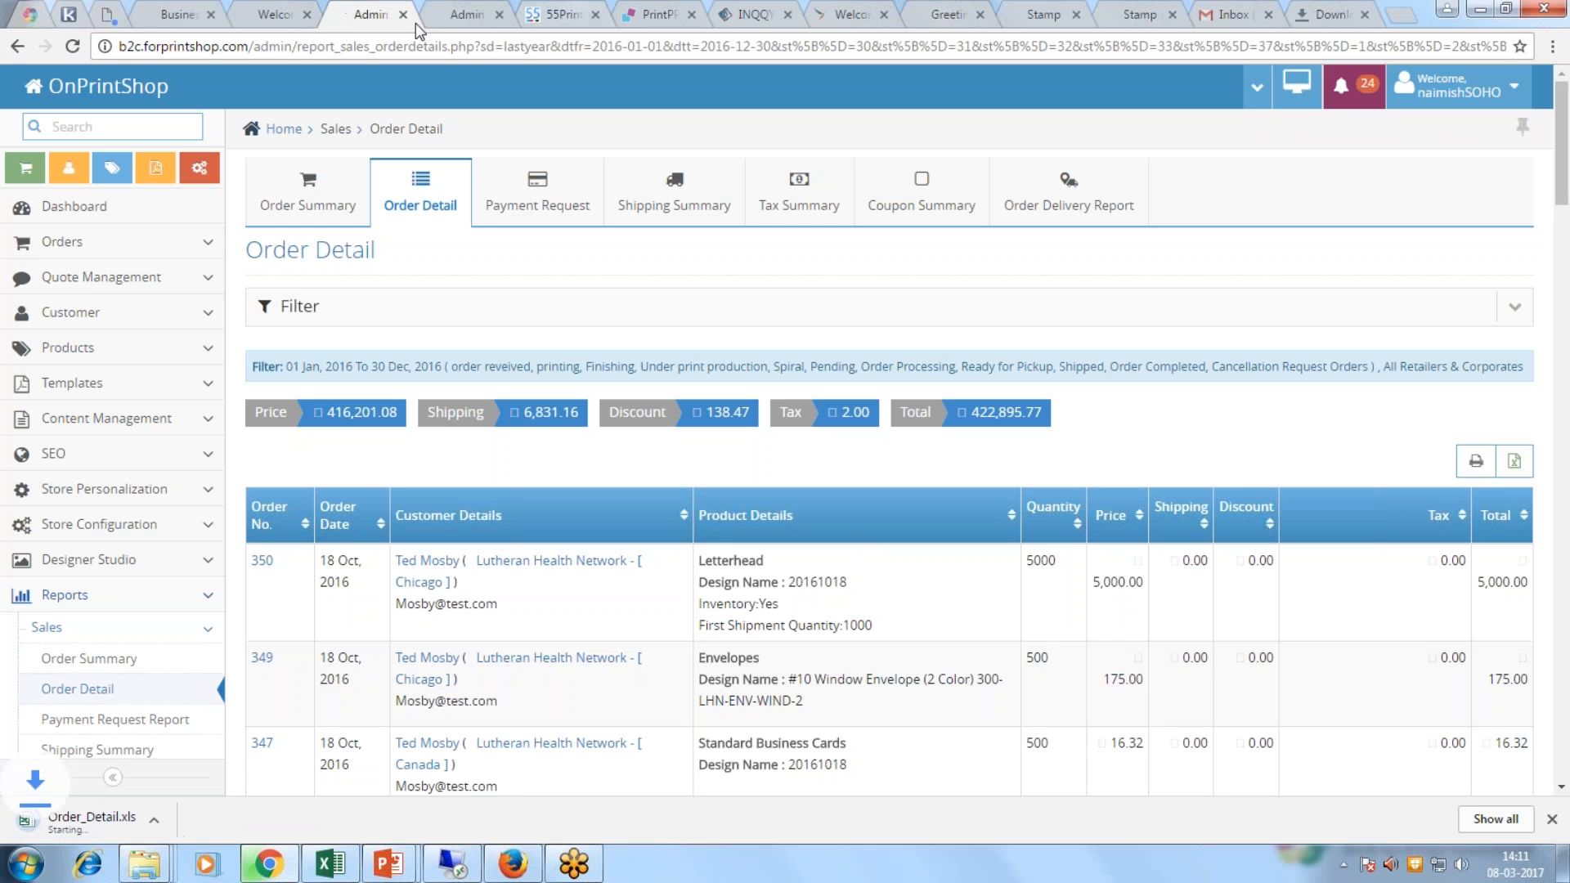
scroll(130, 637, down, 2)
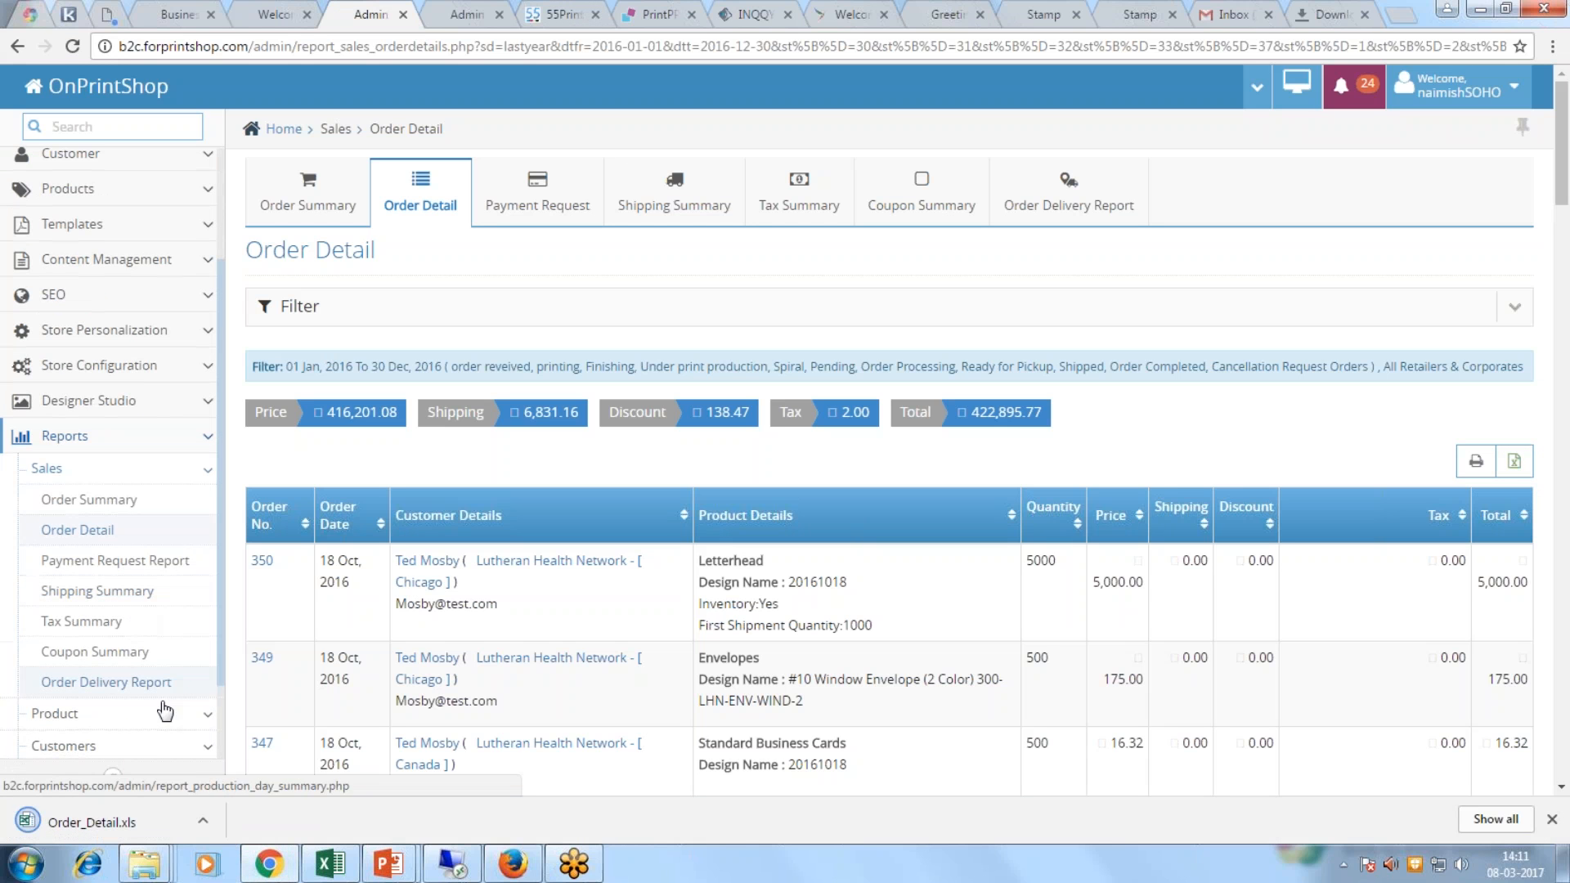
scroll(140, 649, down, 3)
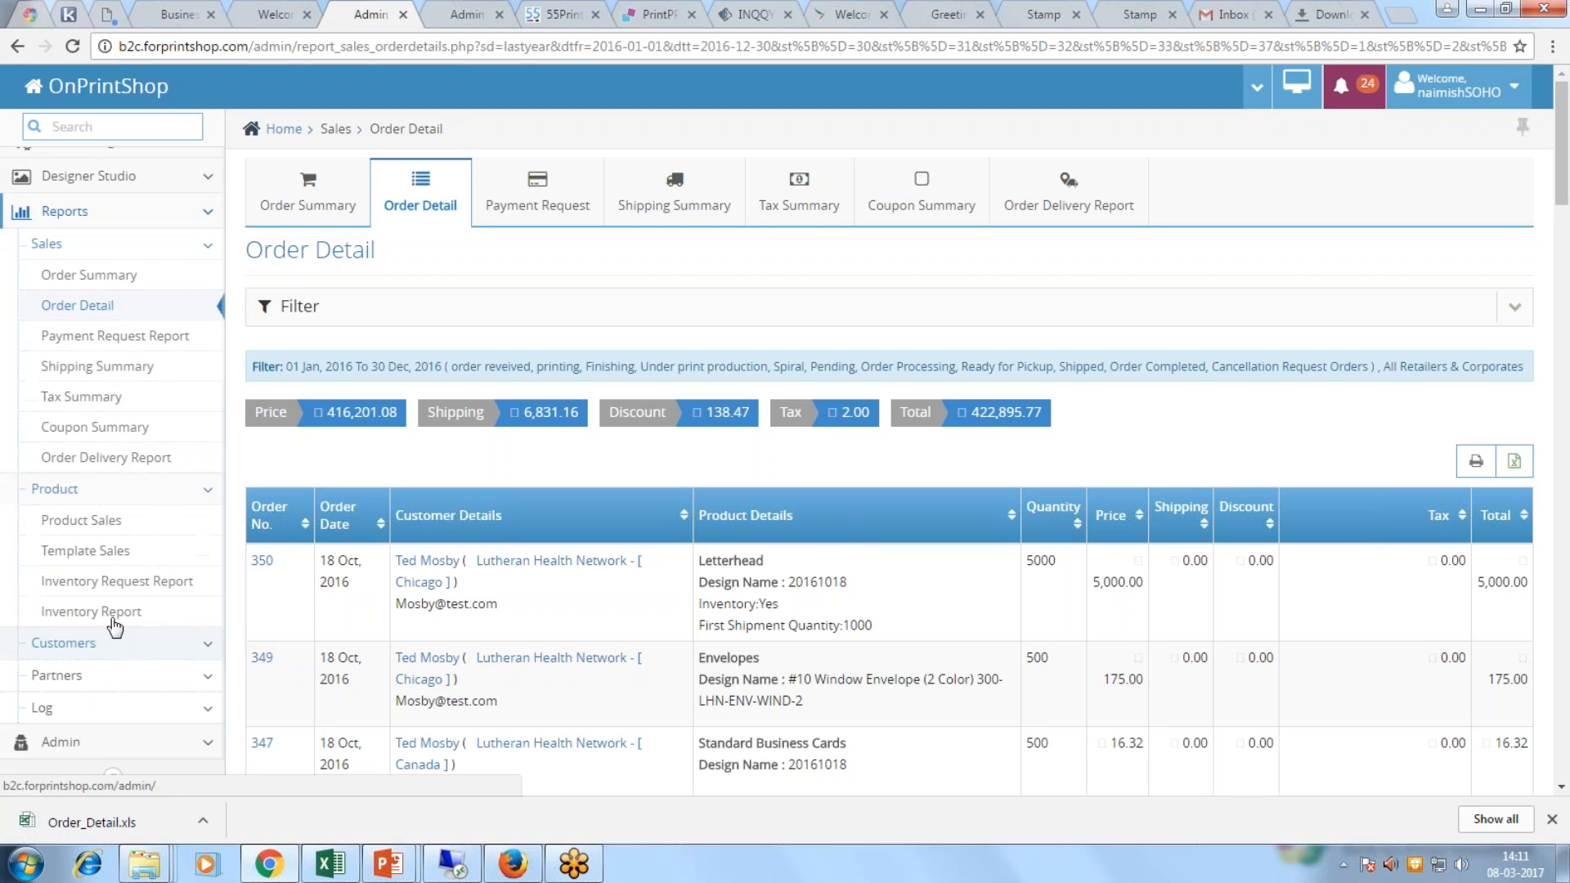
Step: Run the 2016 Product Sales report and mark Business Cards - 2 x 3.5: 135 orders, 13,949.37
click(106, 523)
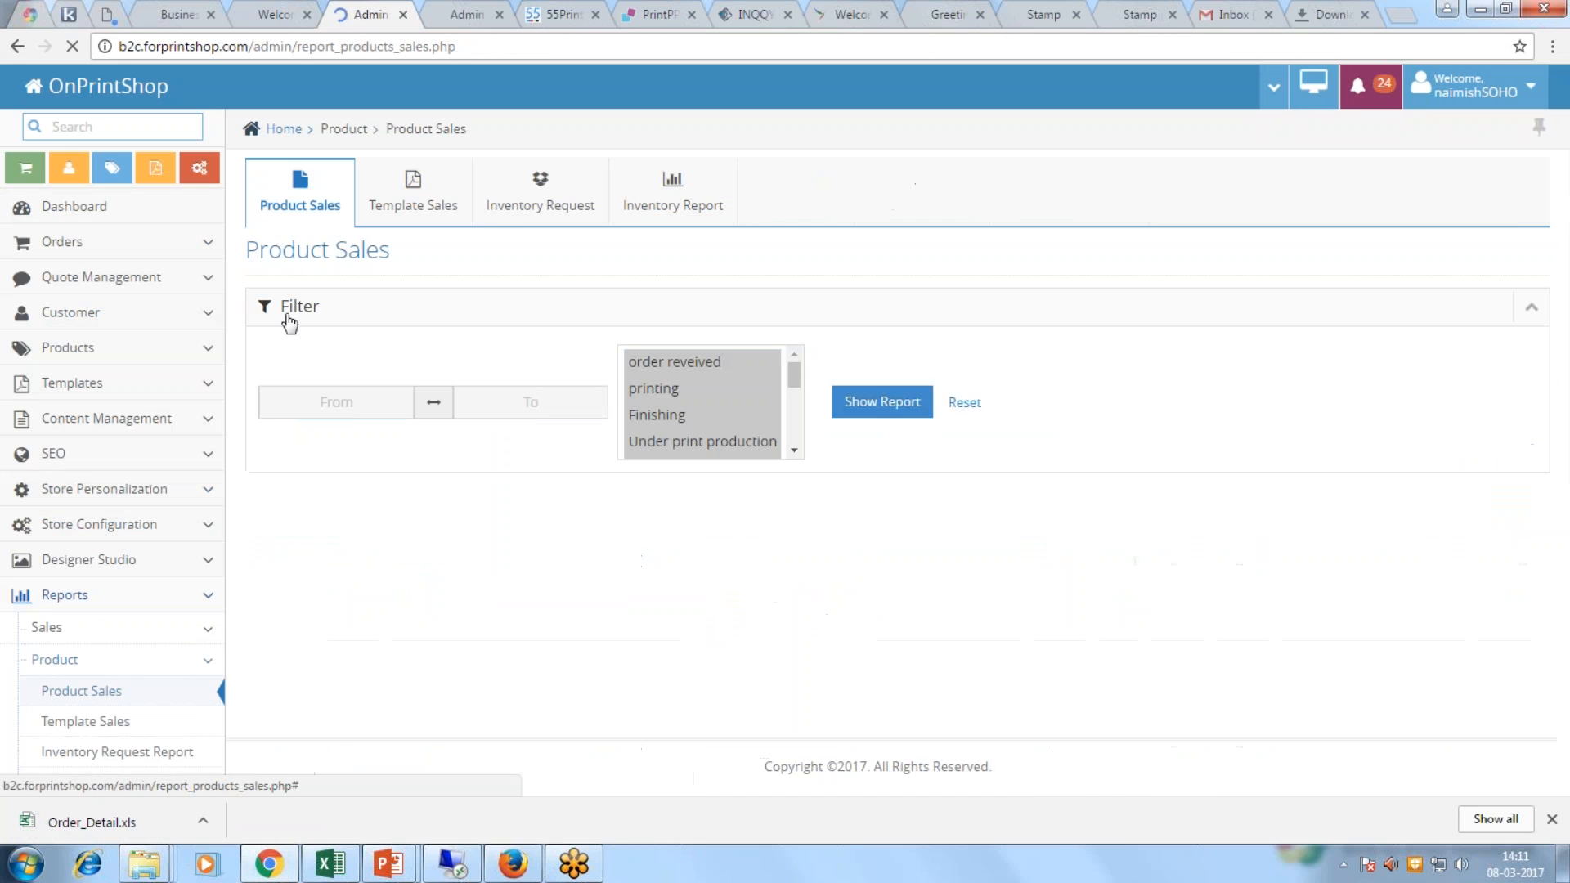
click(349, 362)
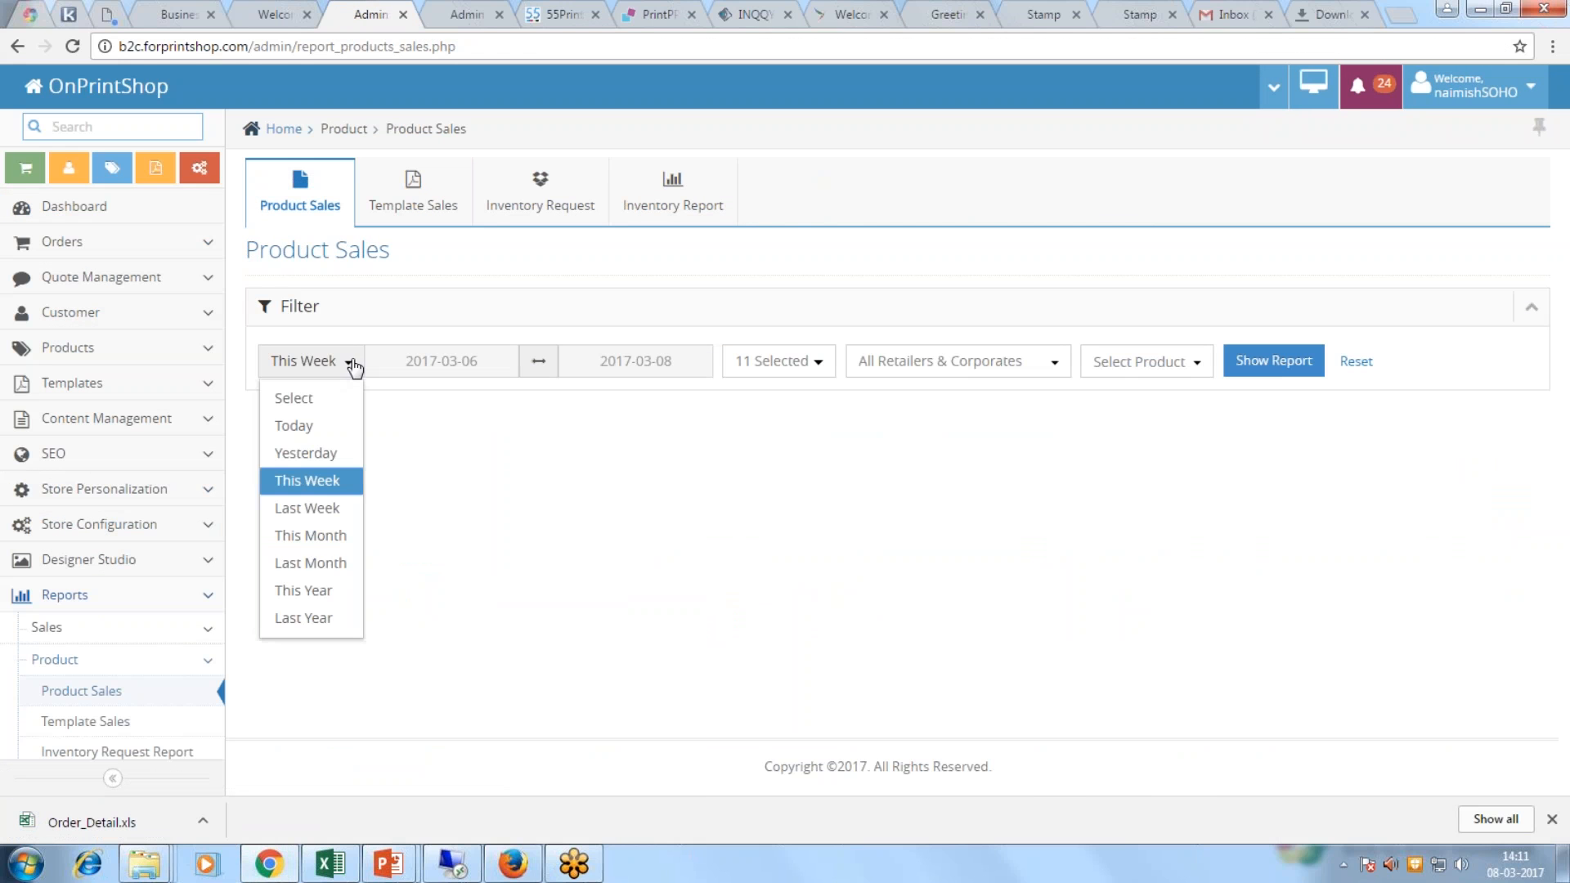
click(298, 620)
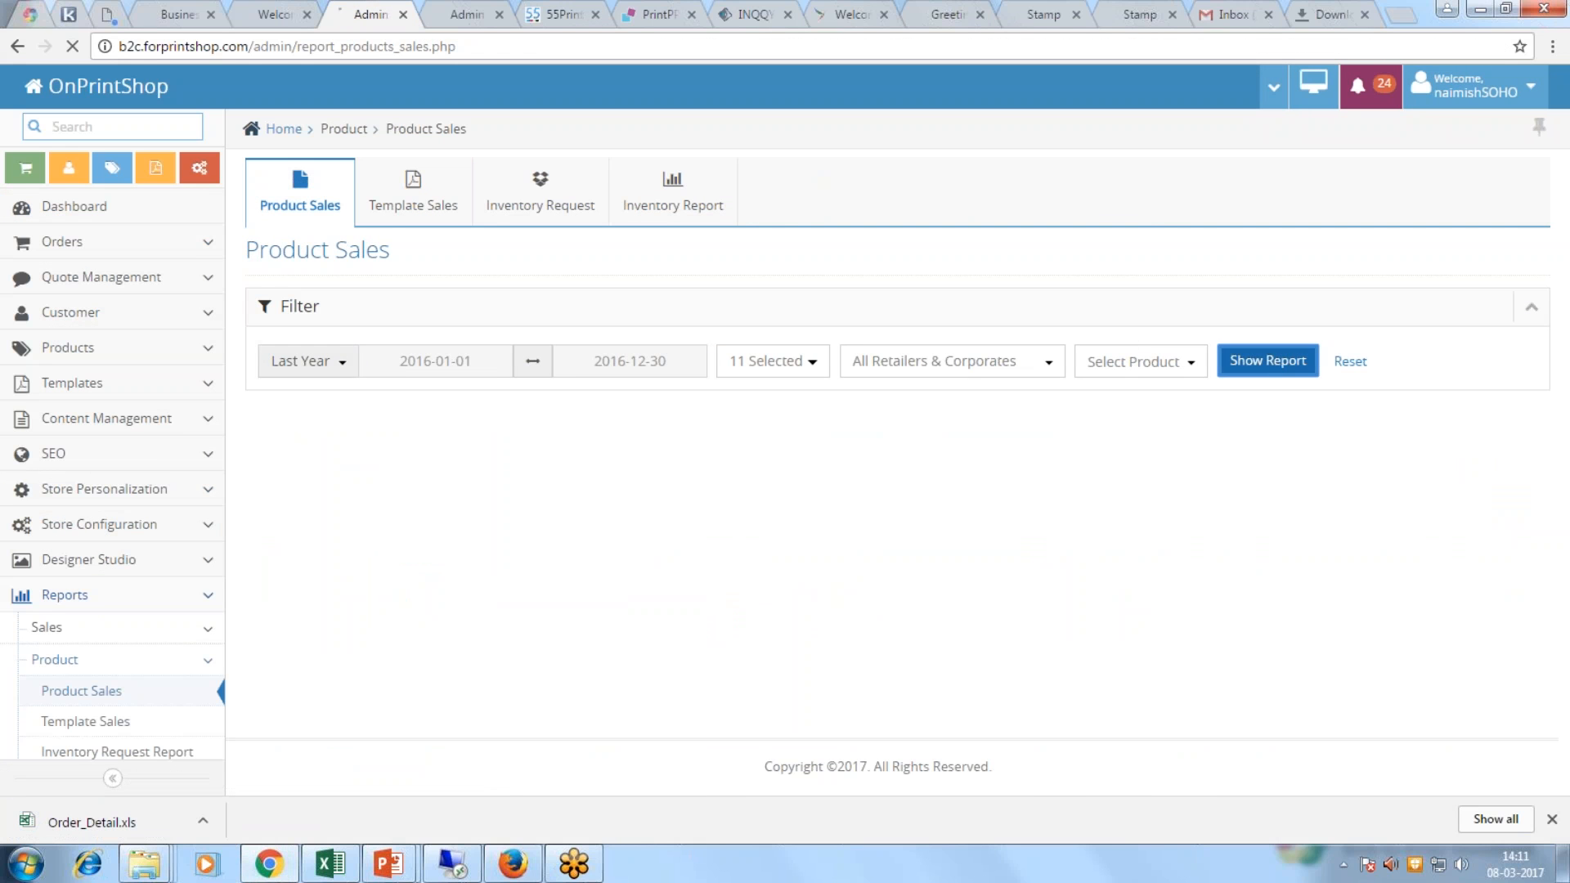
click(1267, 360)
scroll(890, 466, down, 3)
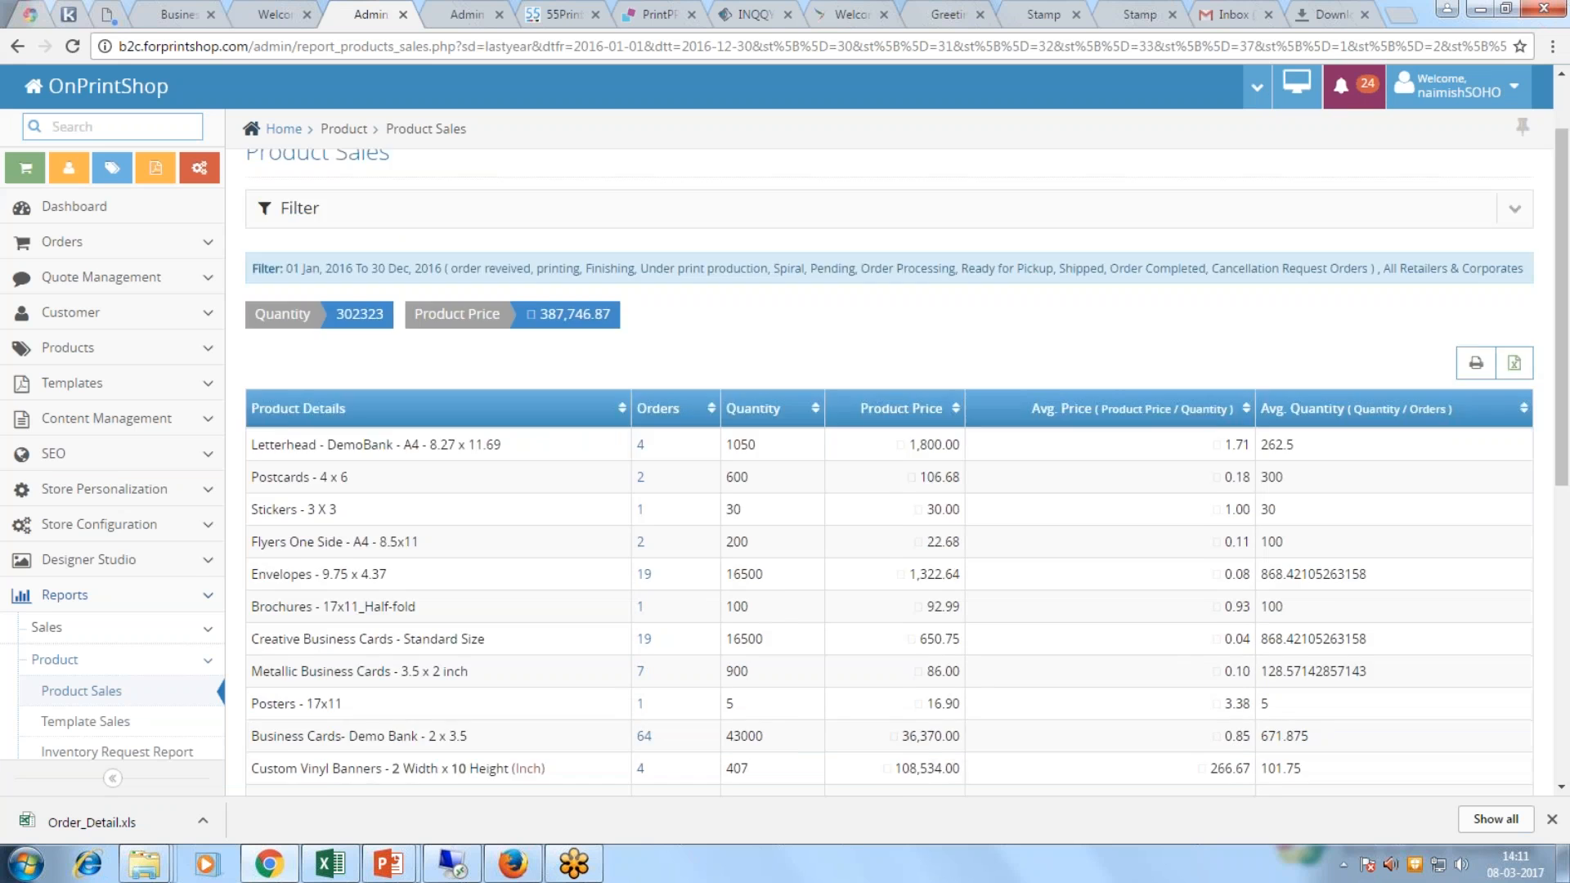
scroll(596, 399, down, 1)
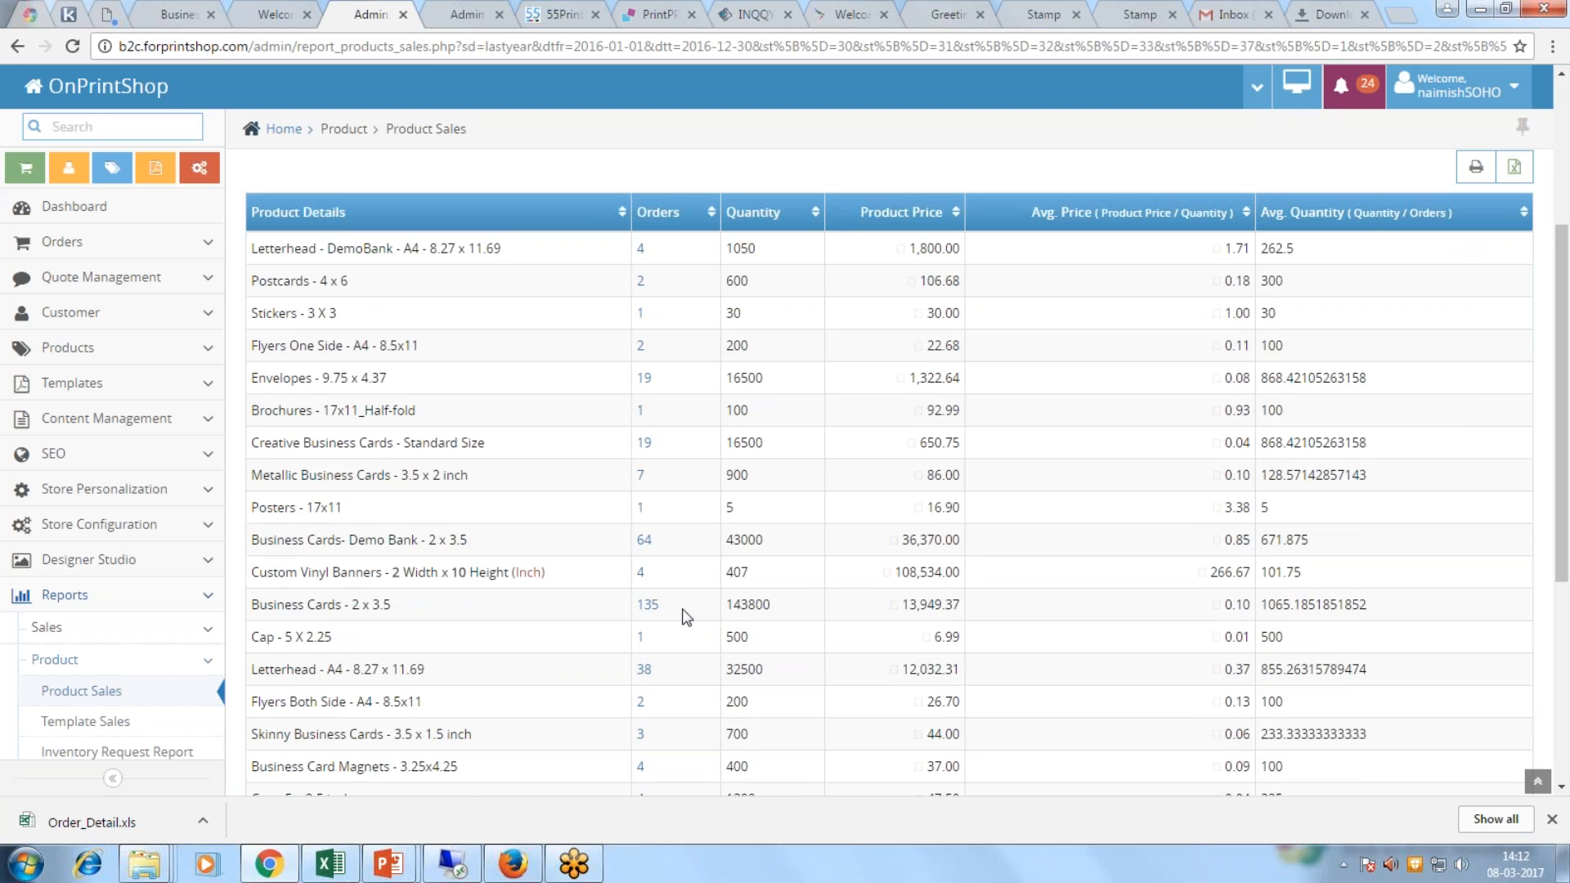
drag(663, 606, 635, 606)
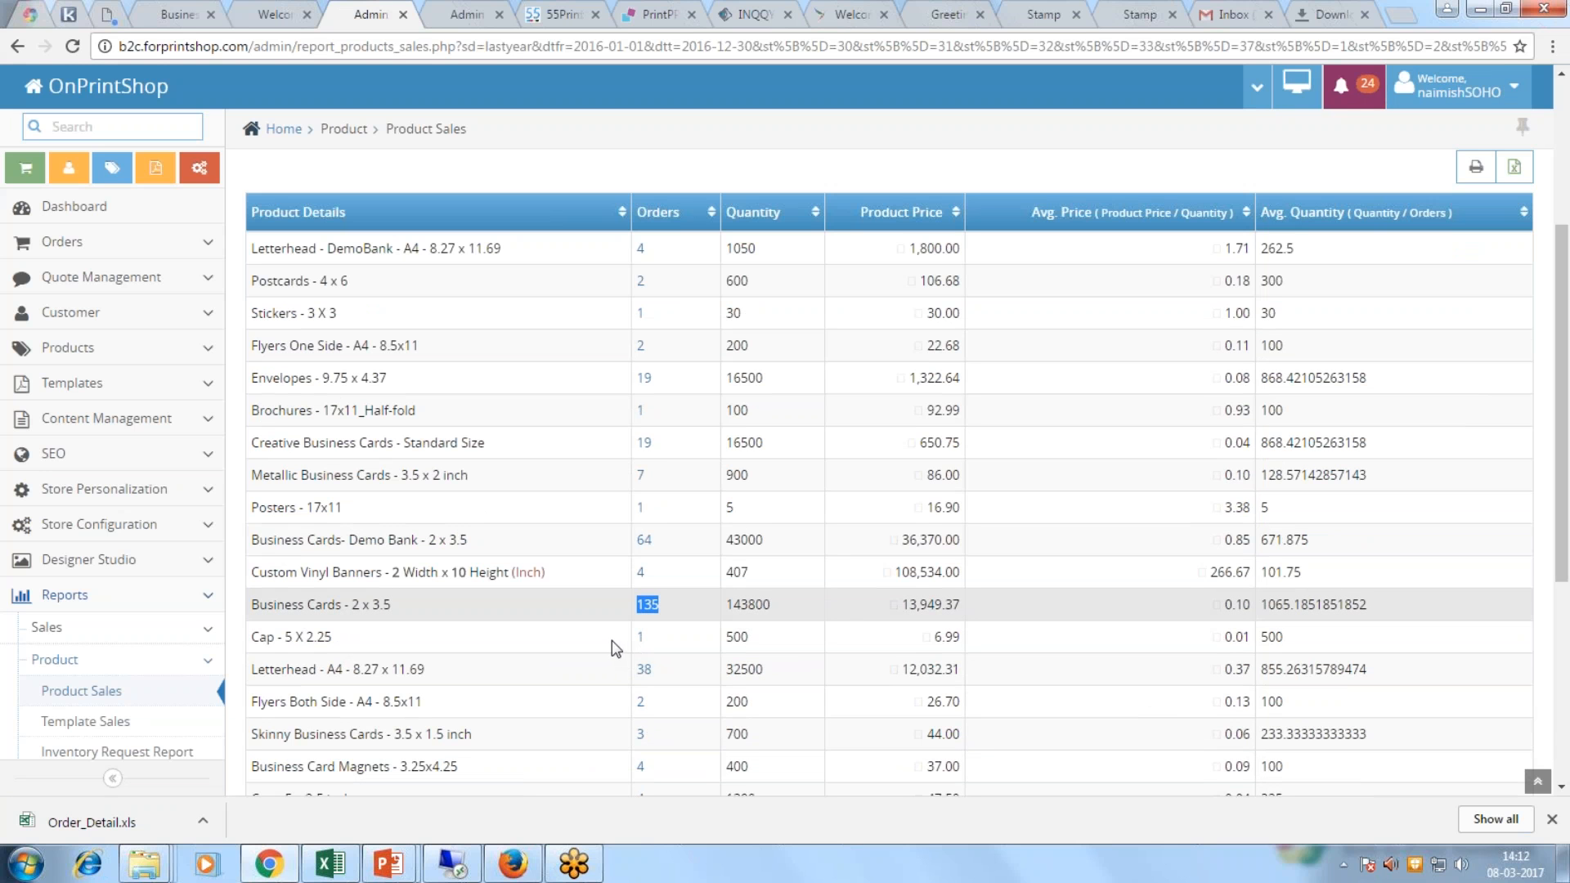
drag(900, 604, 963, 602)
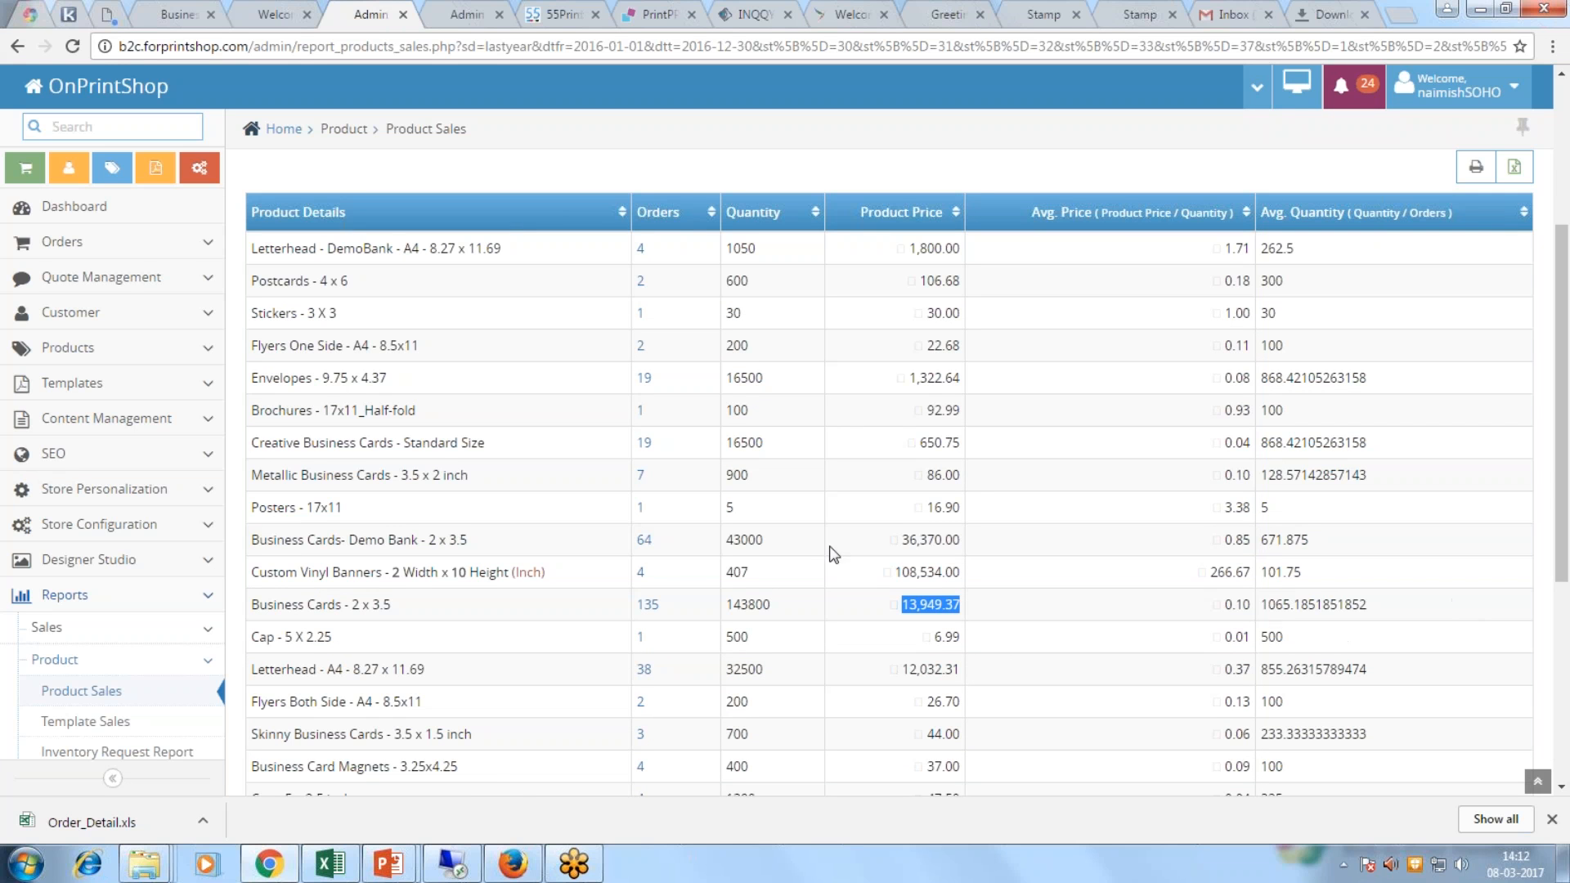
Step: Open the Customer Details report from the Customers reports section
scroll(121, 651, down, 2)
click(157, 652)
click(112, 740)
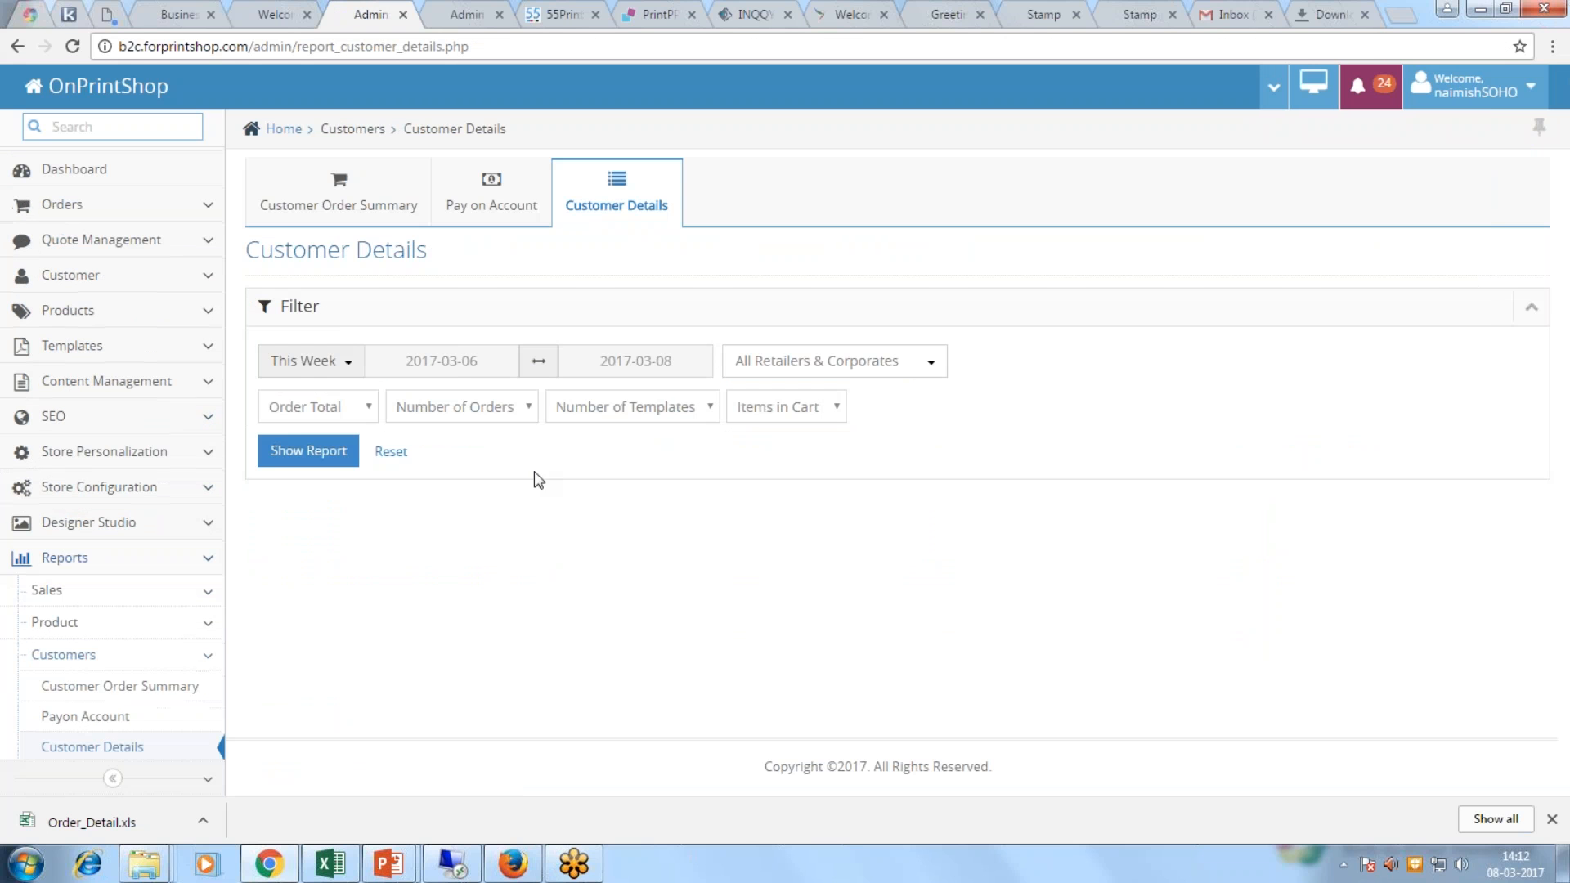
Step: Run Customer Details for Last Year with order total Greater Than 100
click(349, 369)
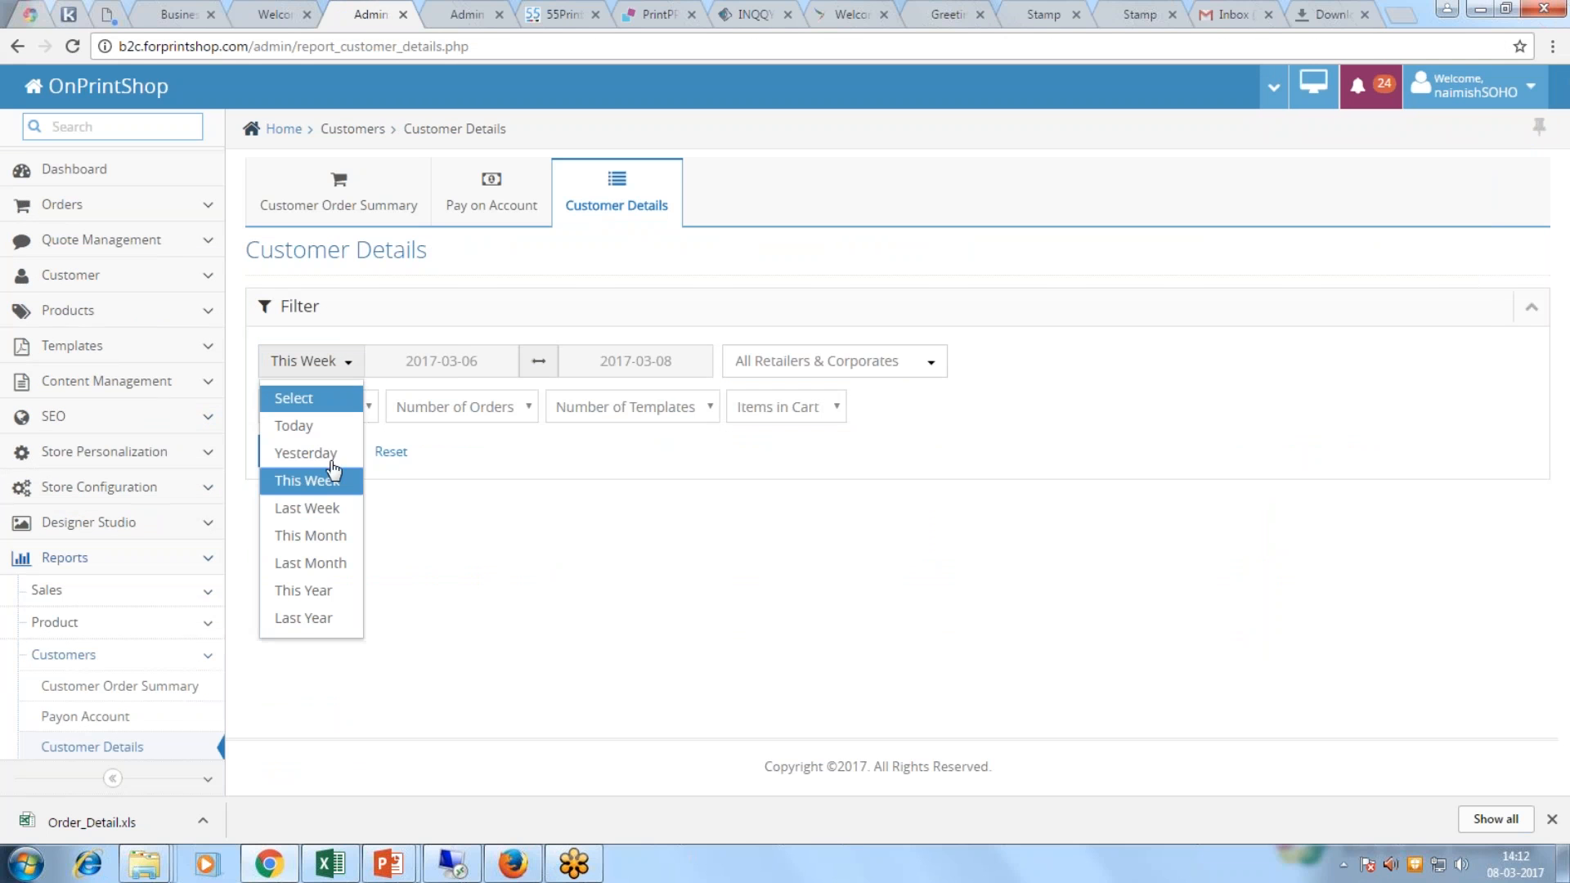
click(315, 619)
click(319, 406)
click(346, 450)
click(406, 406)
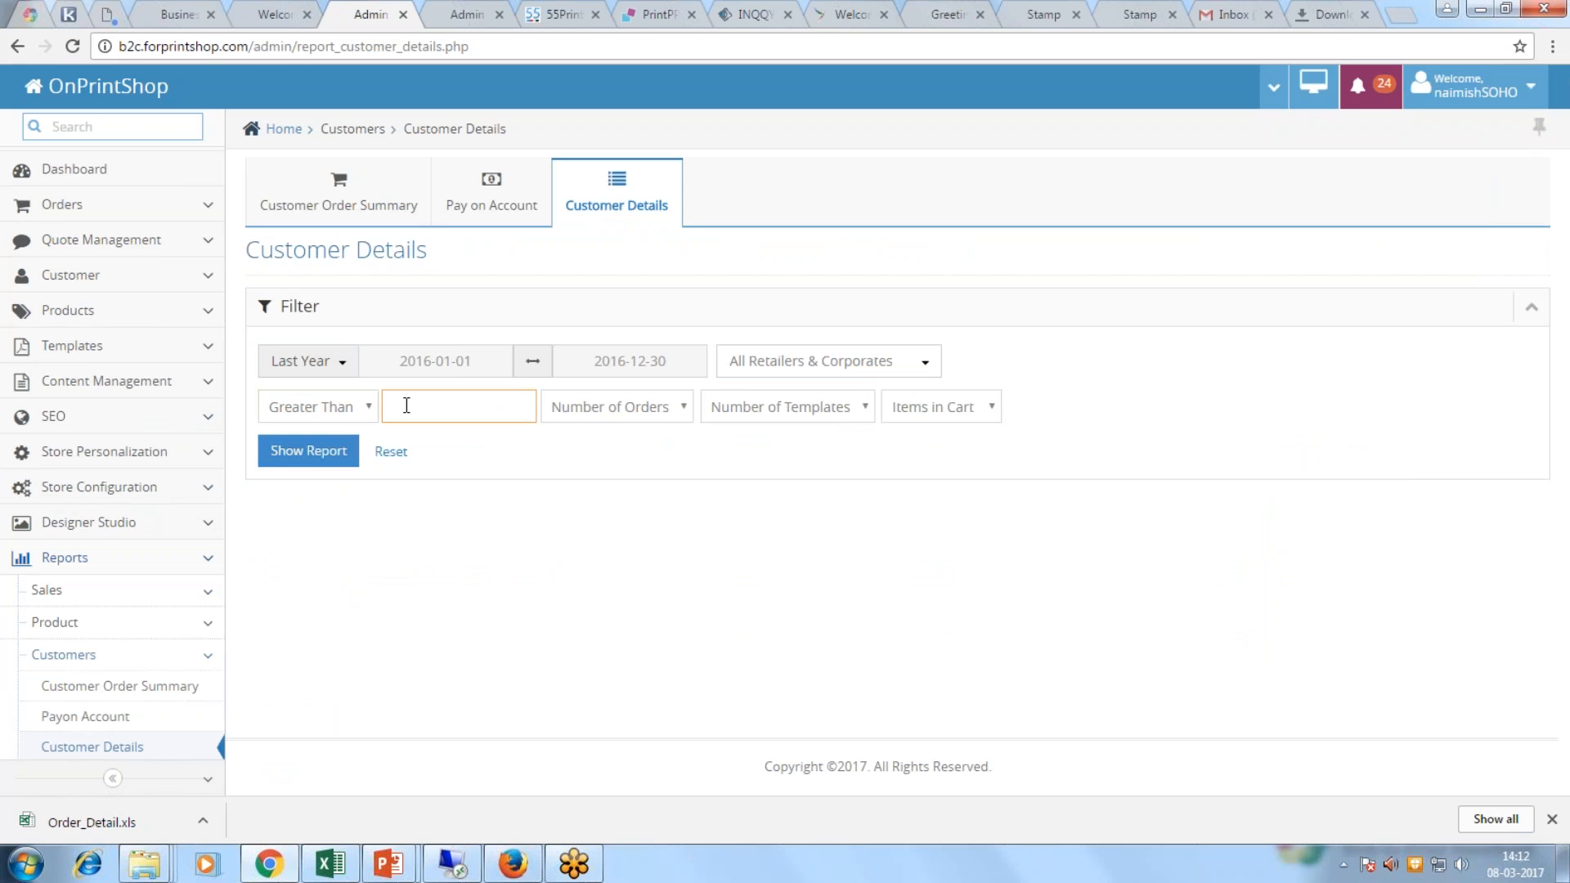
text(100)
click(315, 451)
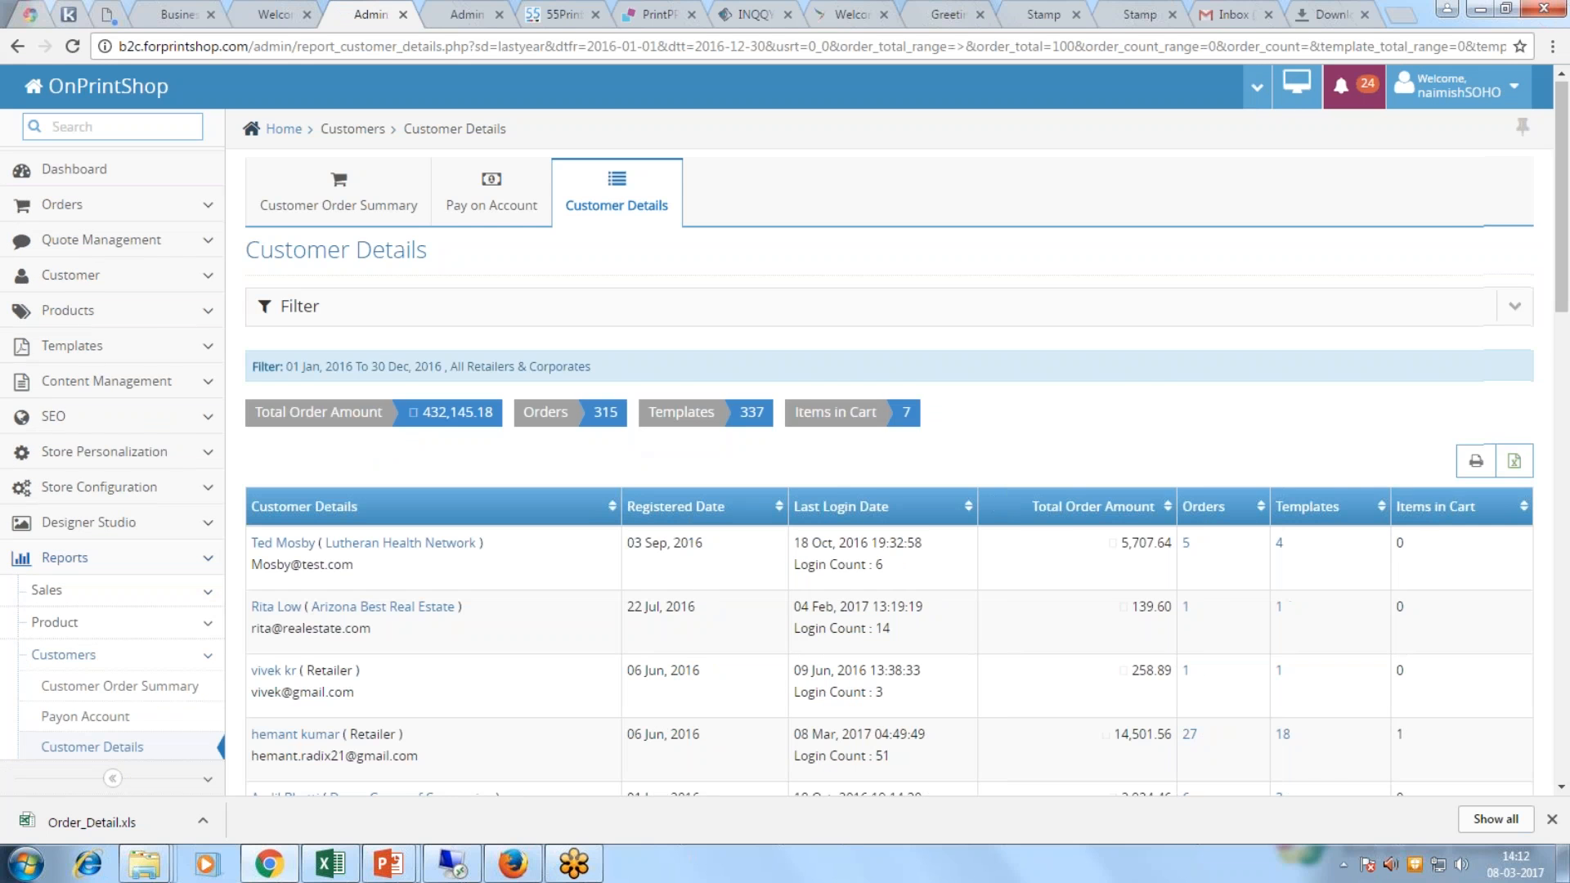
Step: Review the results, marking the first customer's login count, then reload a blank Customer Details filter
scroll(370, 483, down, 2)
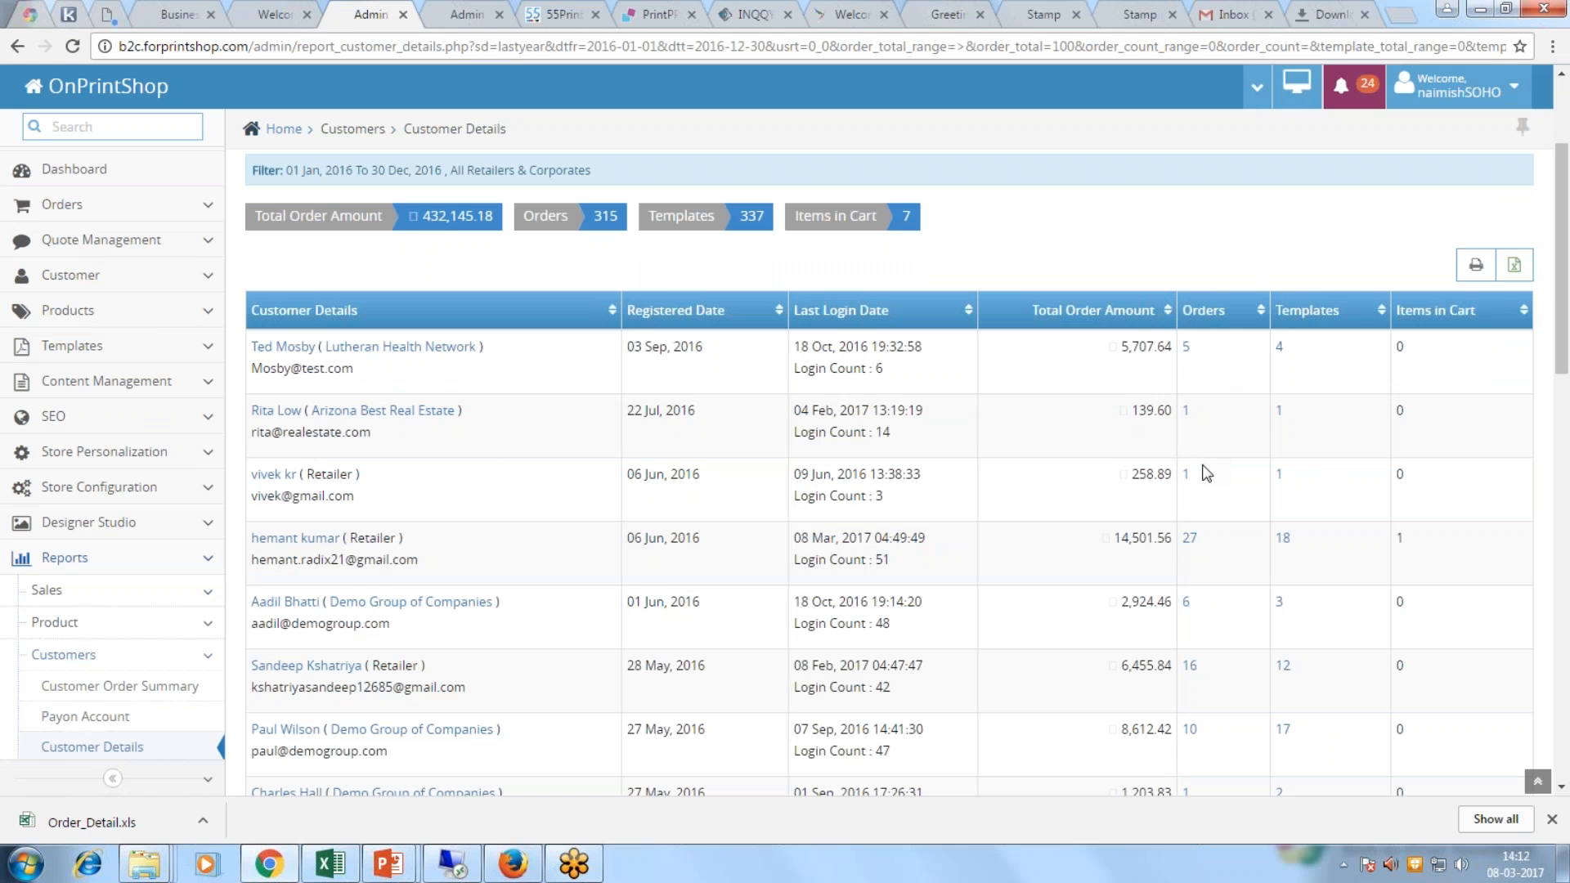
scroll(1202, 470, down, 5)
scroll(1202, 470, up, 4)
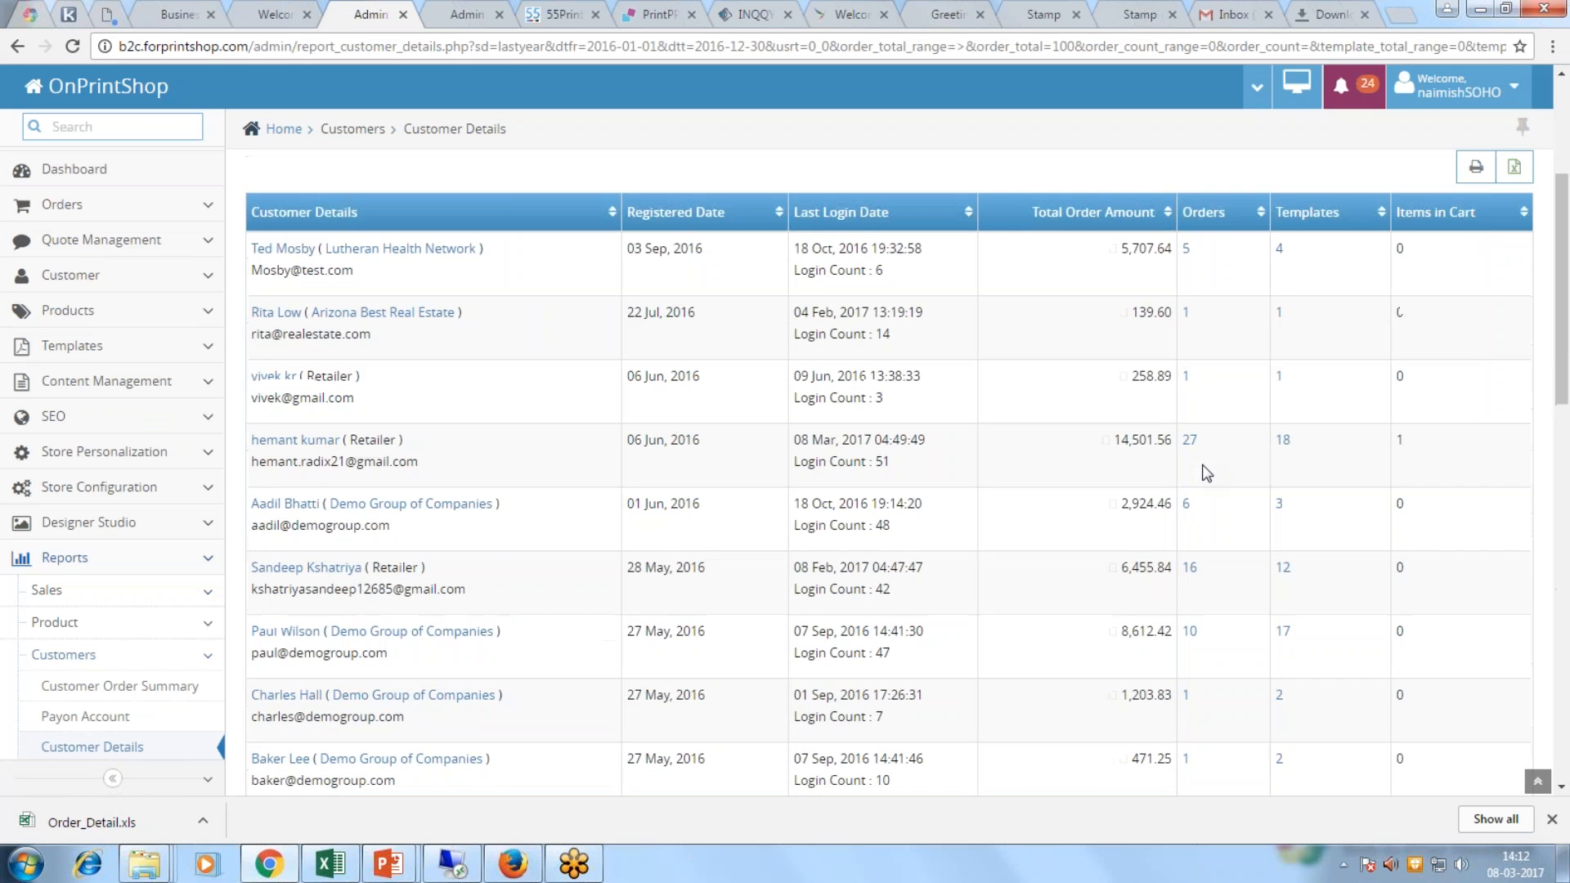
drag(794, 272, 755, 247)
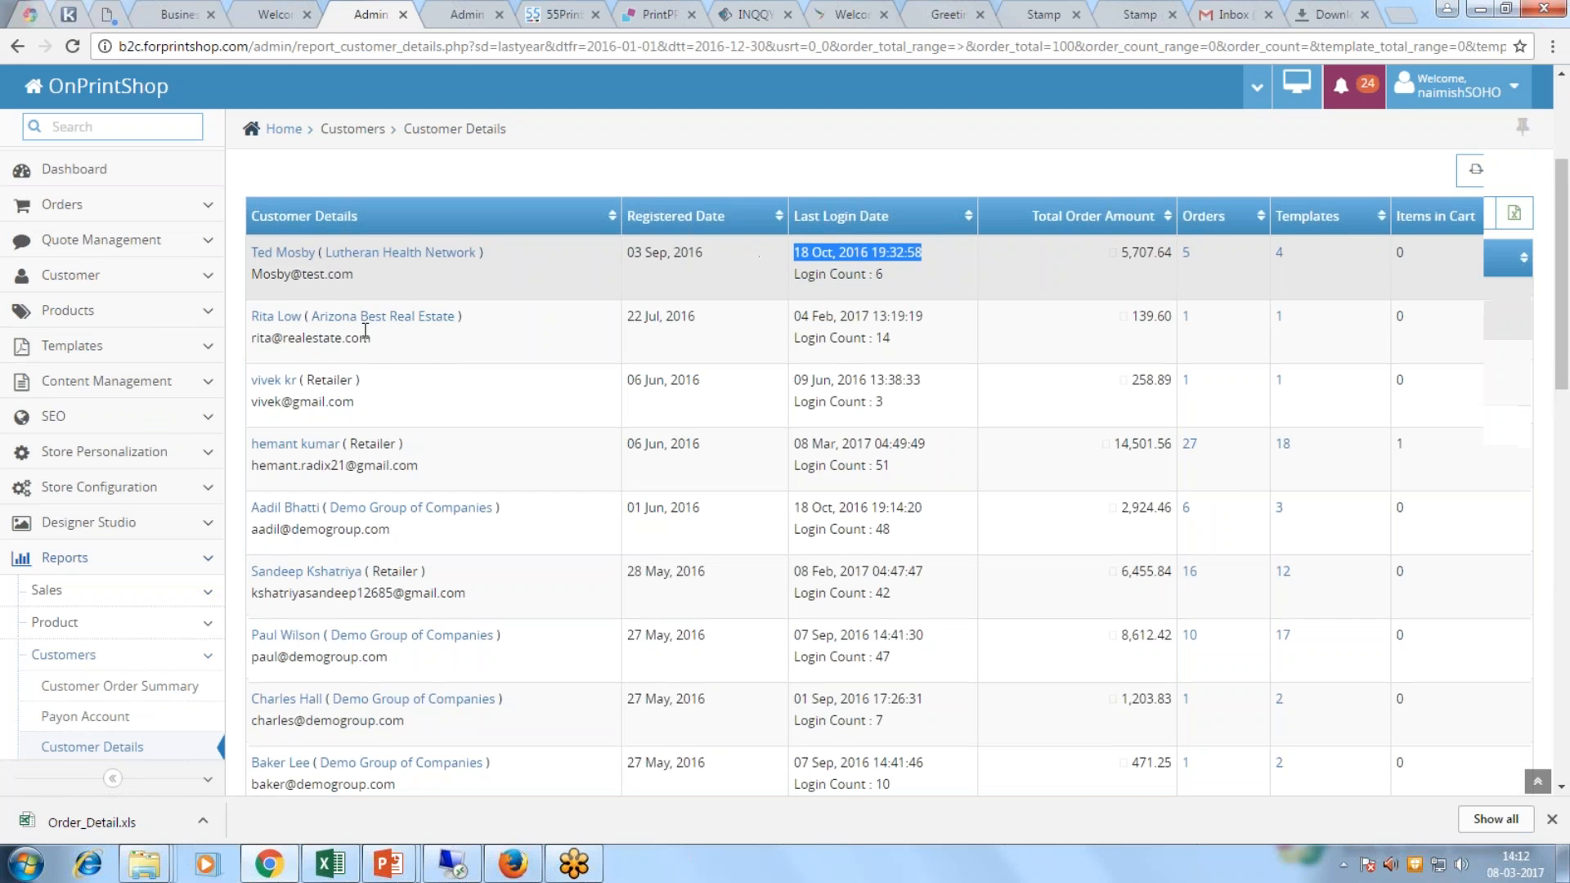
scroll(348, 344, up, 4)
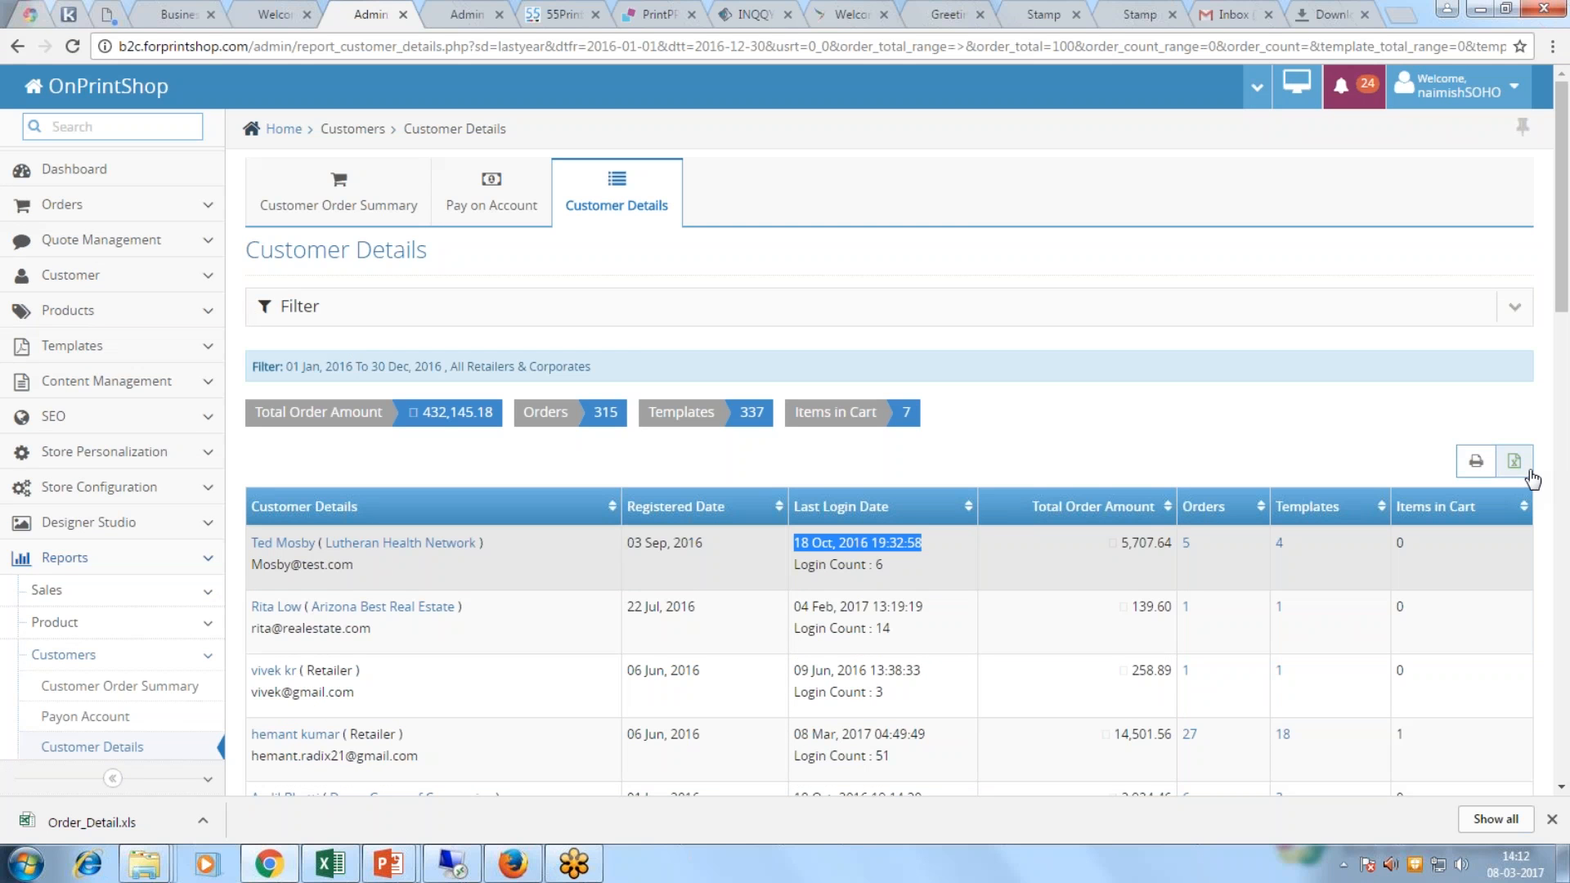
click(617, 194)
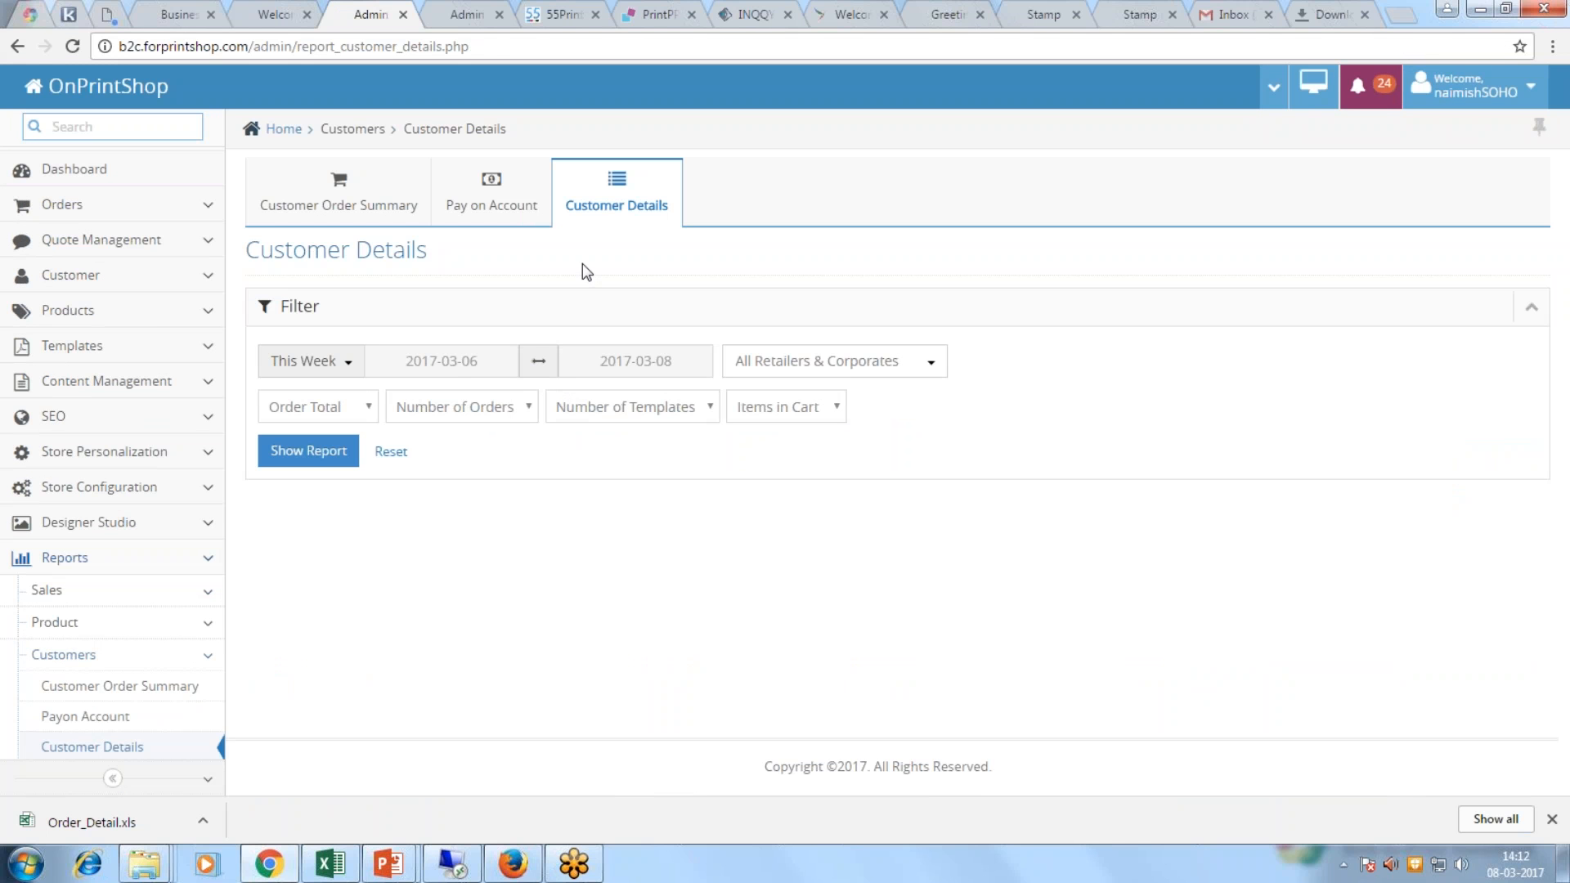
Step: Run Customer Details for customers whose number of orders is Equal To 0
click(524, 406)
click(477, 453)
click(487, 408)
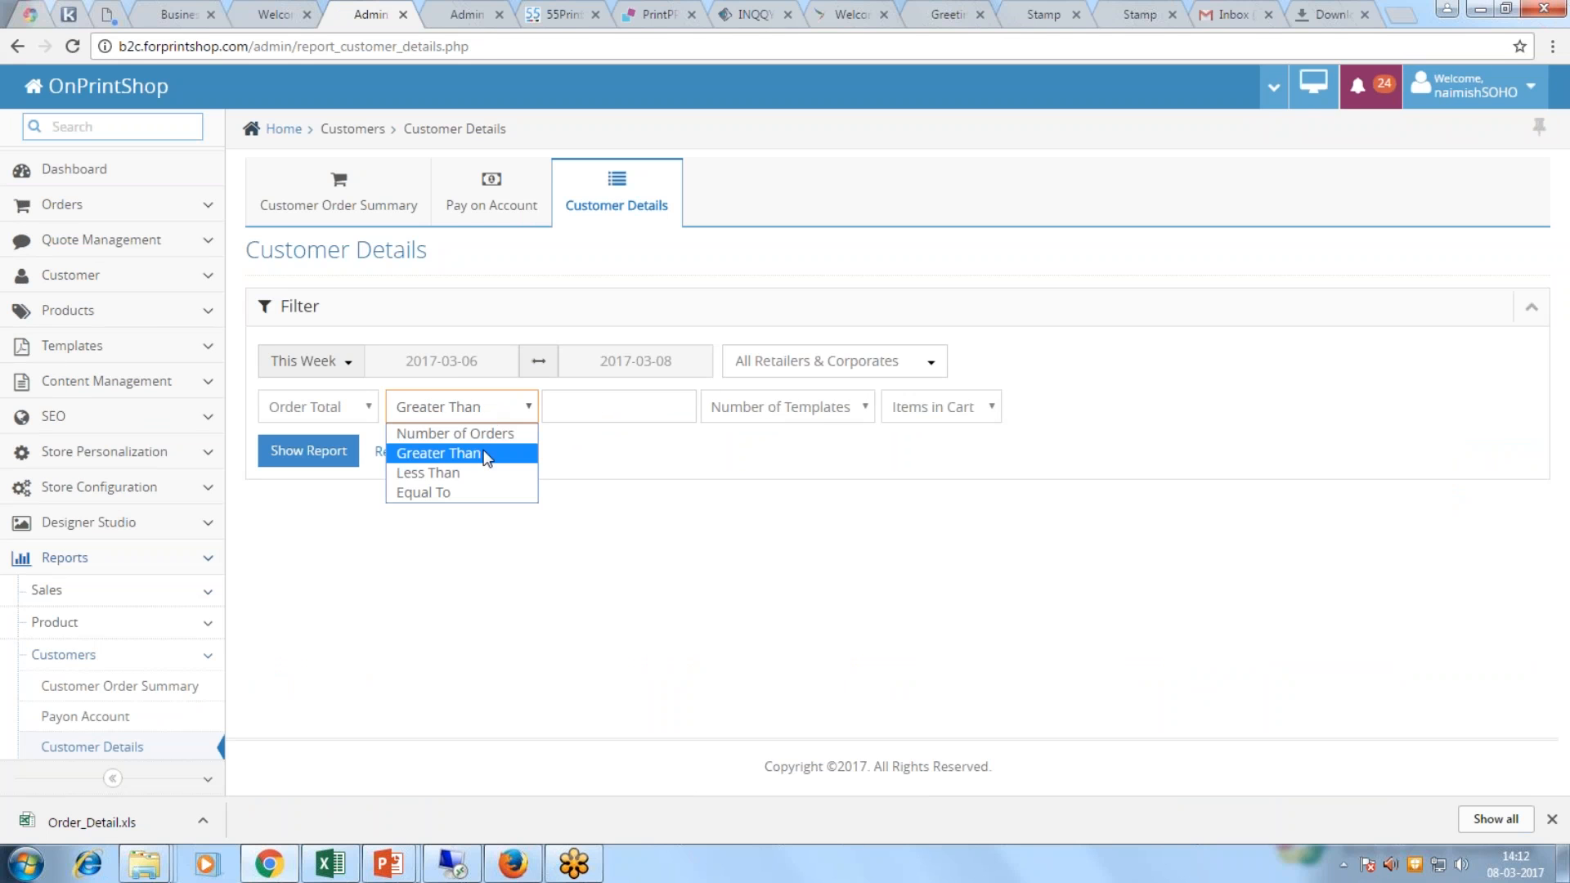
click(523, 492)
click(608, 408)
text(0)
click(308, 450)
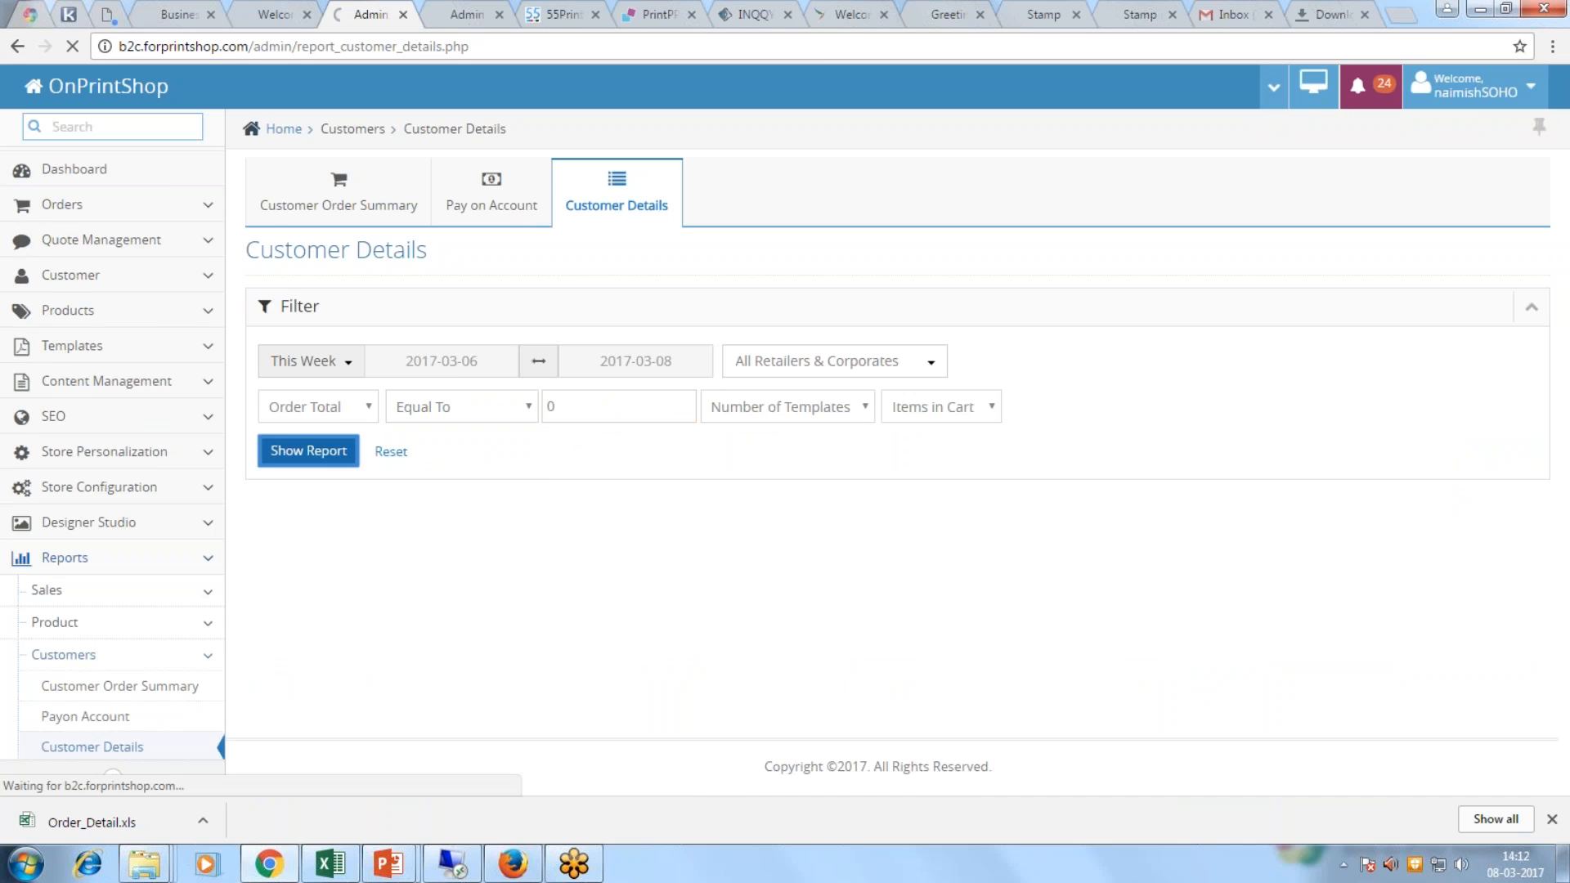
Step: Rerun the zero-order customer report for Last Year and review the results
click(343, 361)
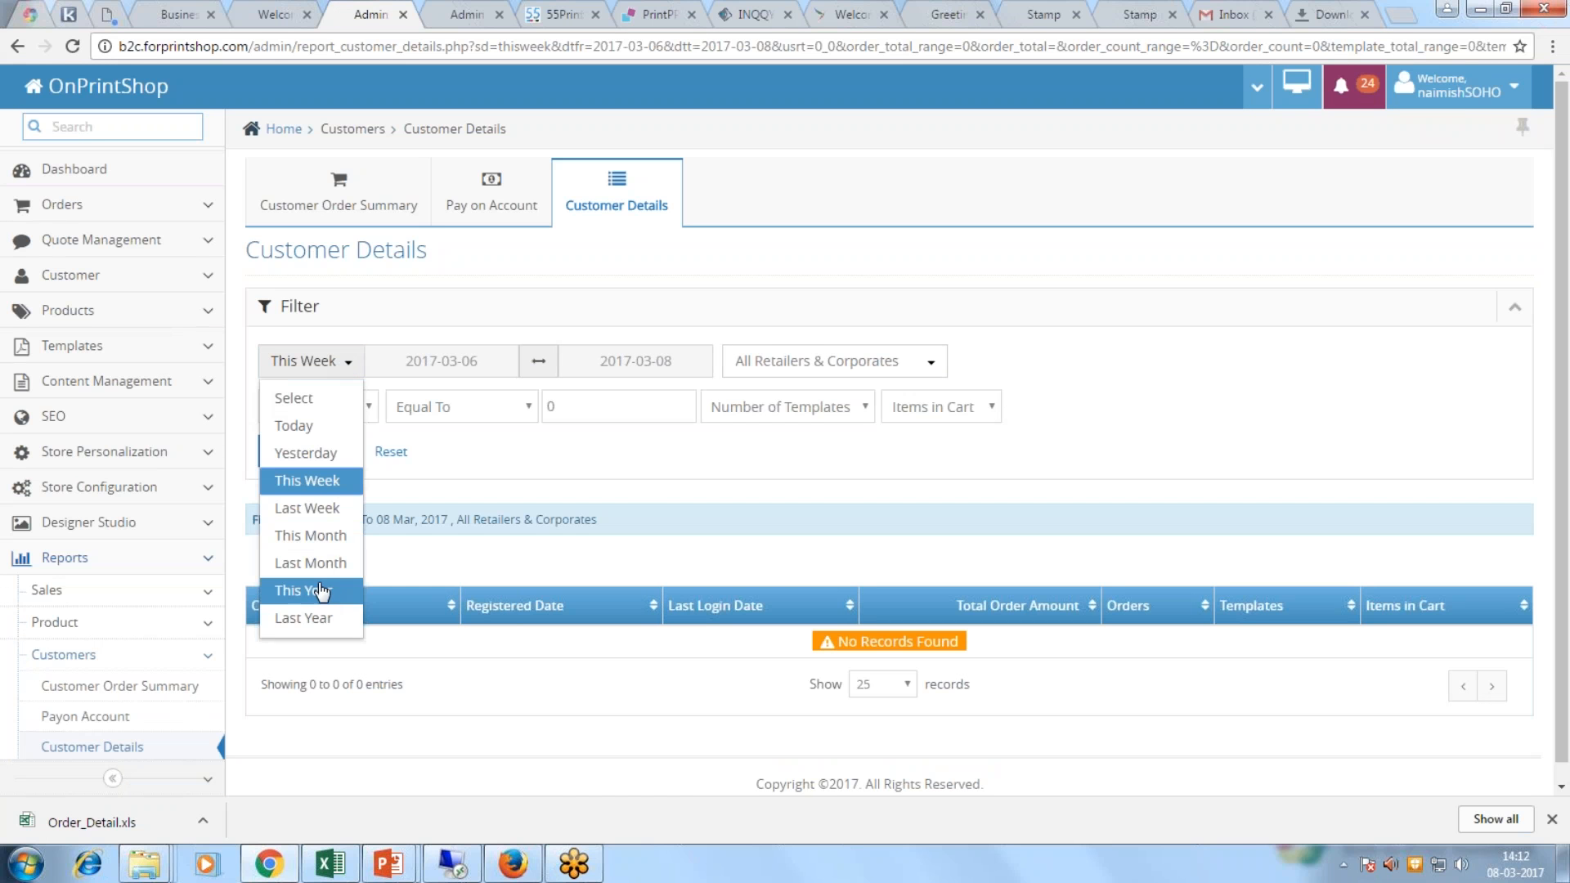
click(319, 615)
click(331, 450)
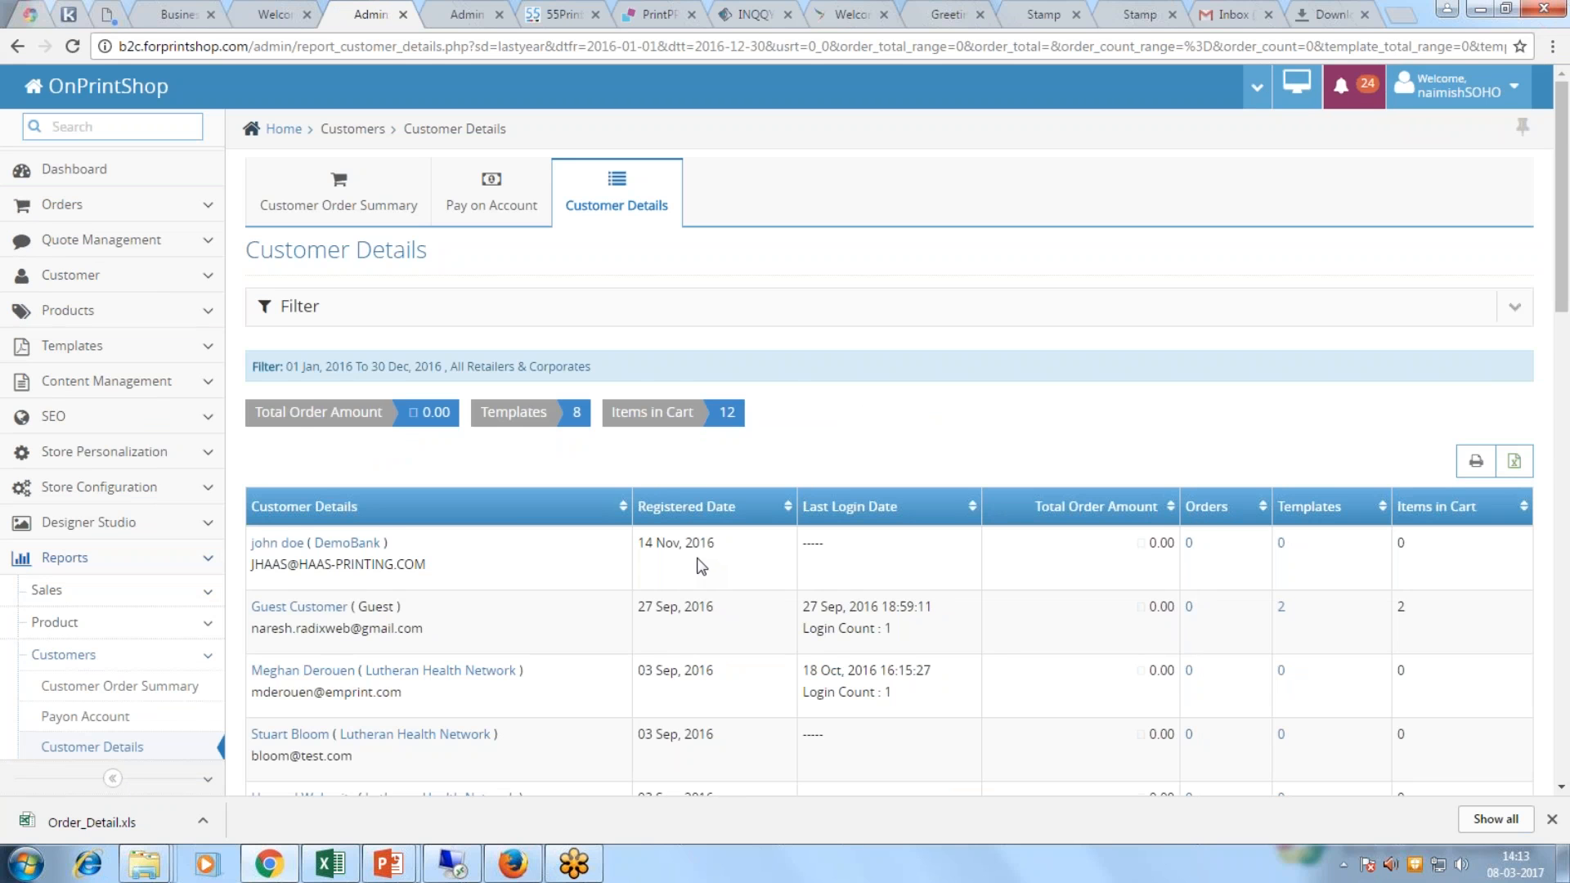
scroll(699, 564, down, 3)
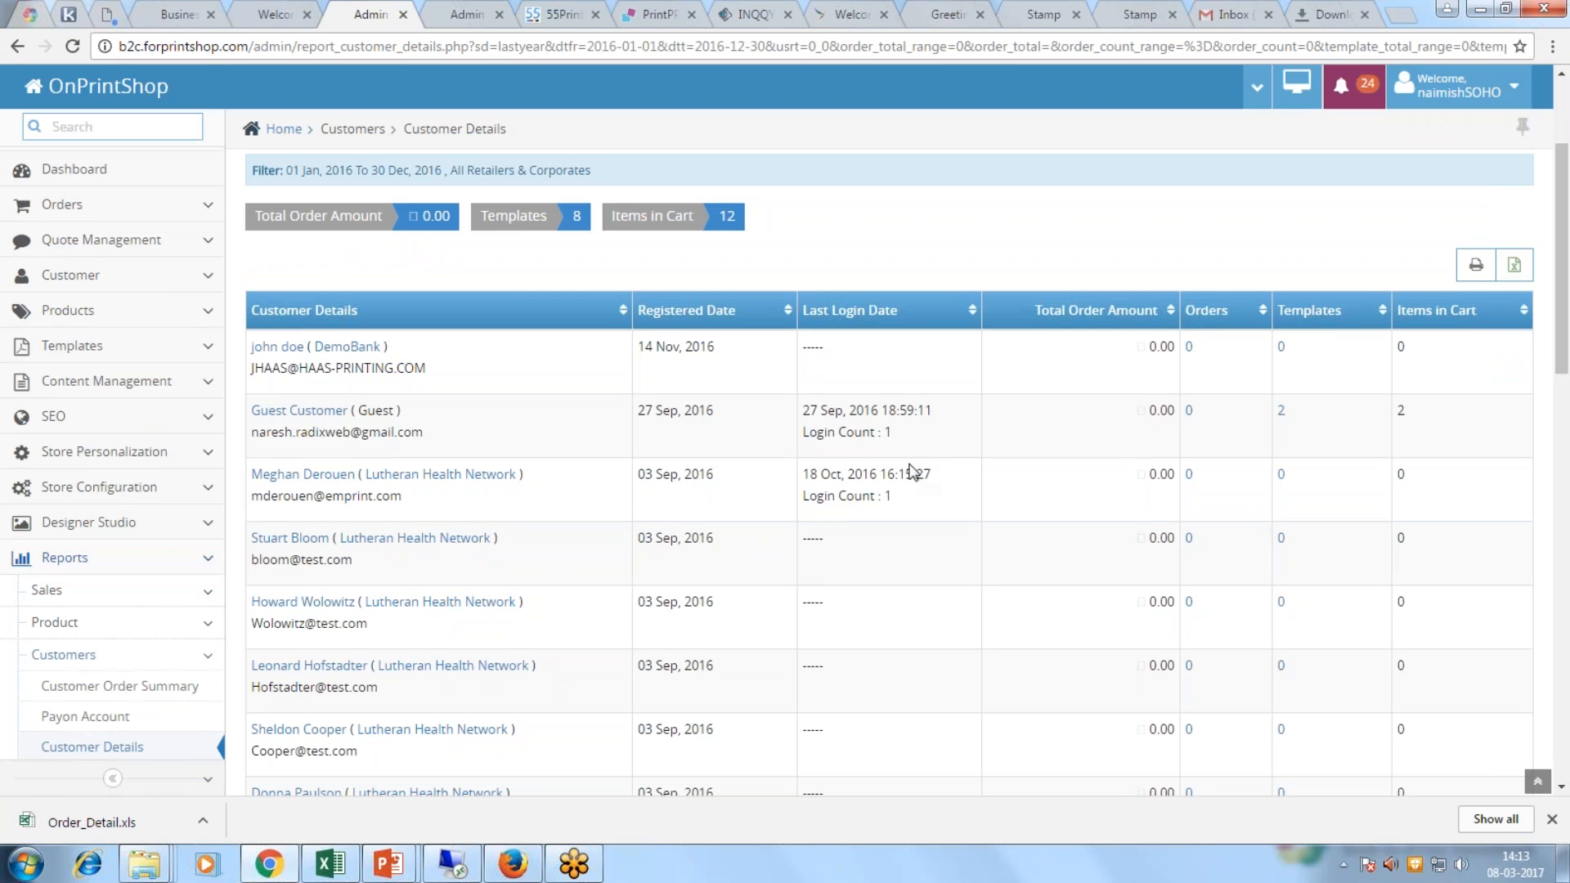
scroll(368, 474, down, 3)
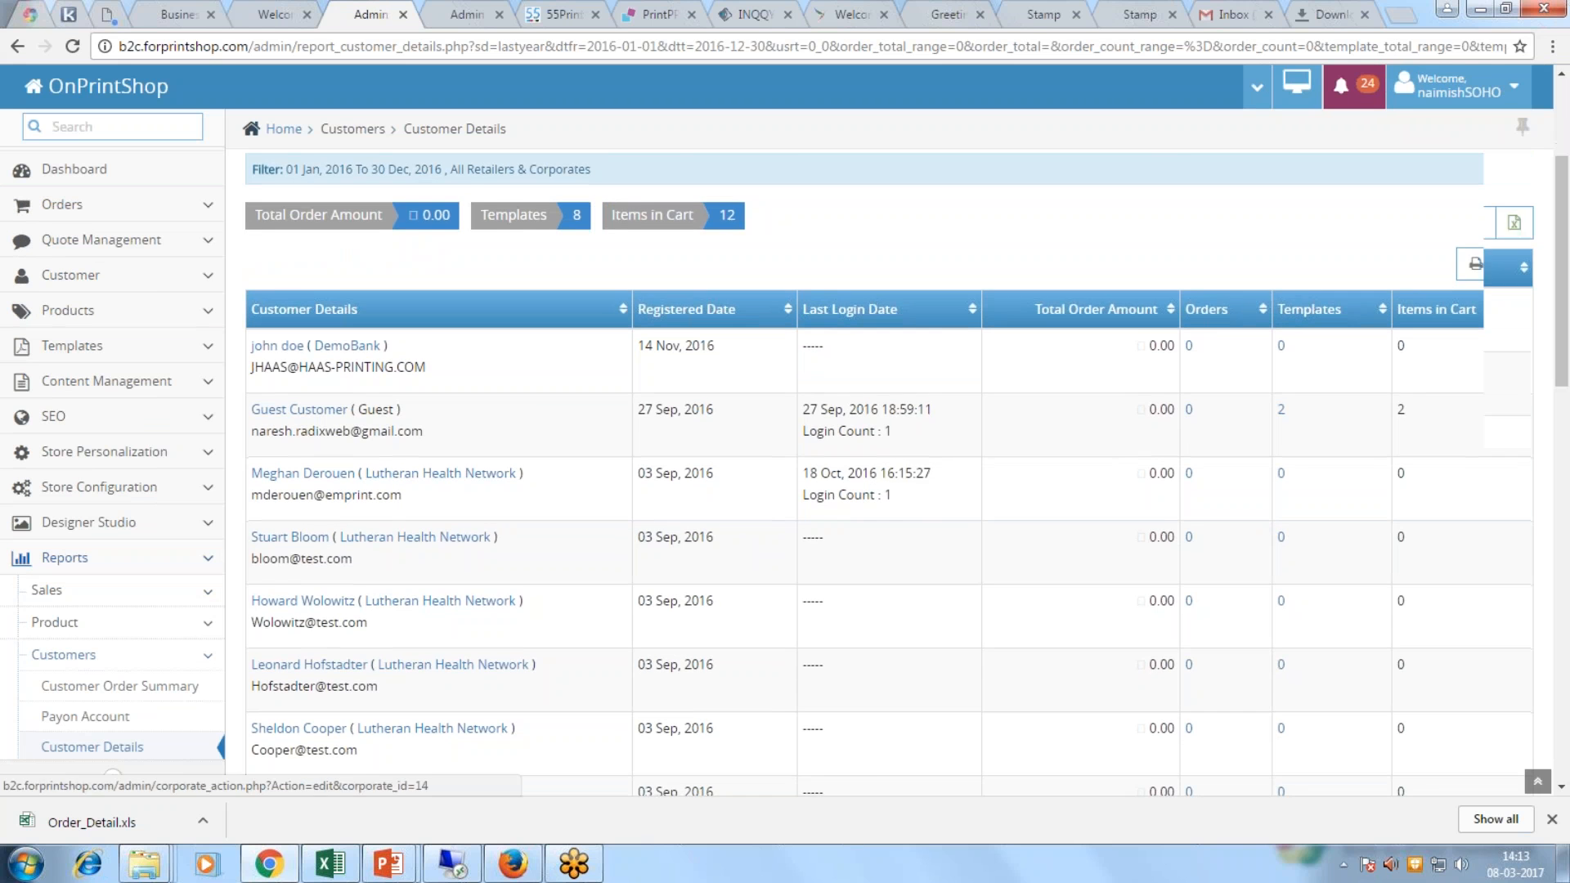
scroll(1160, 371, up, 3)
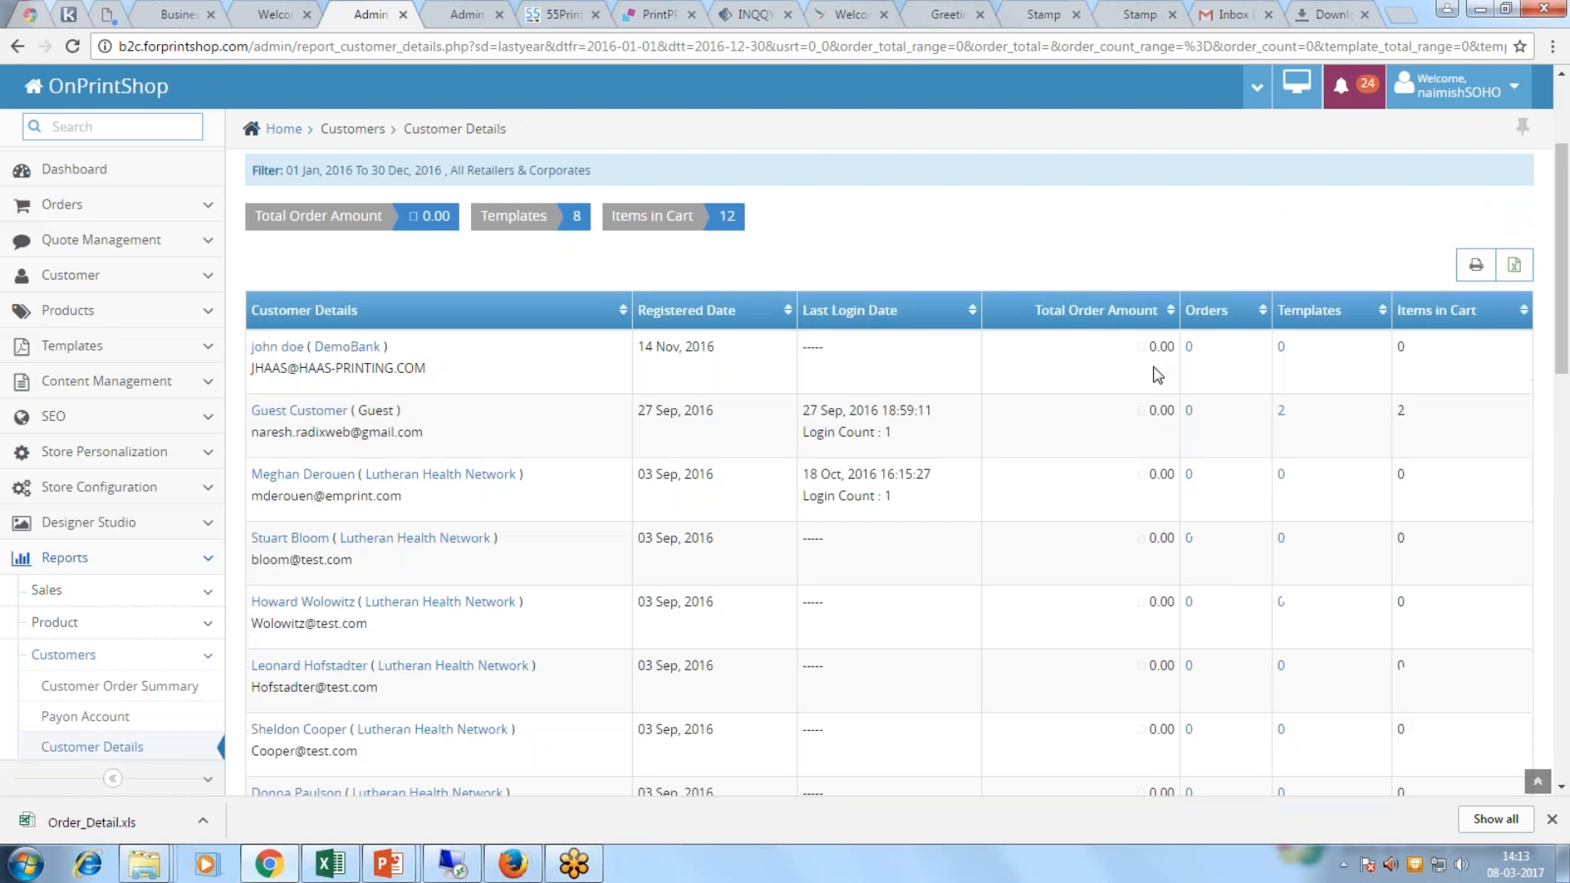
scroll(1184, 540, down, 6)
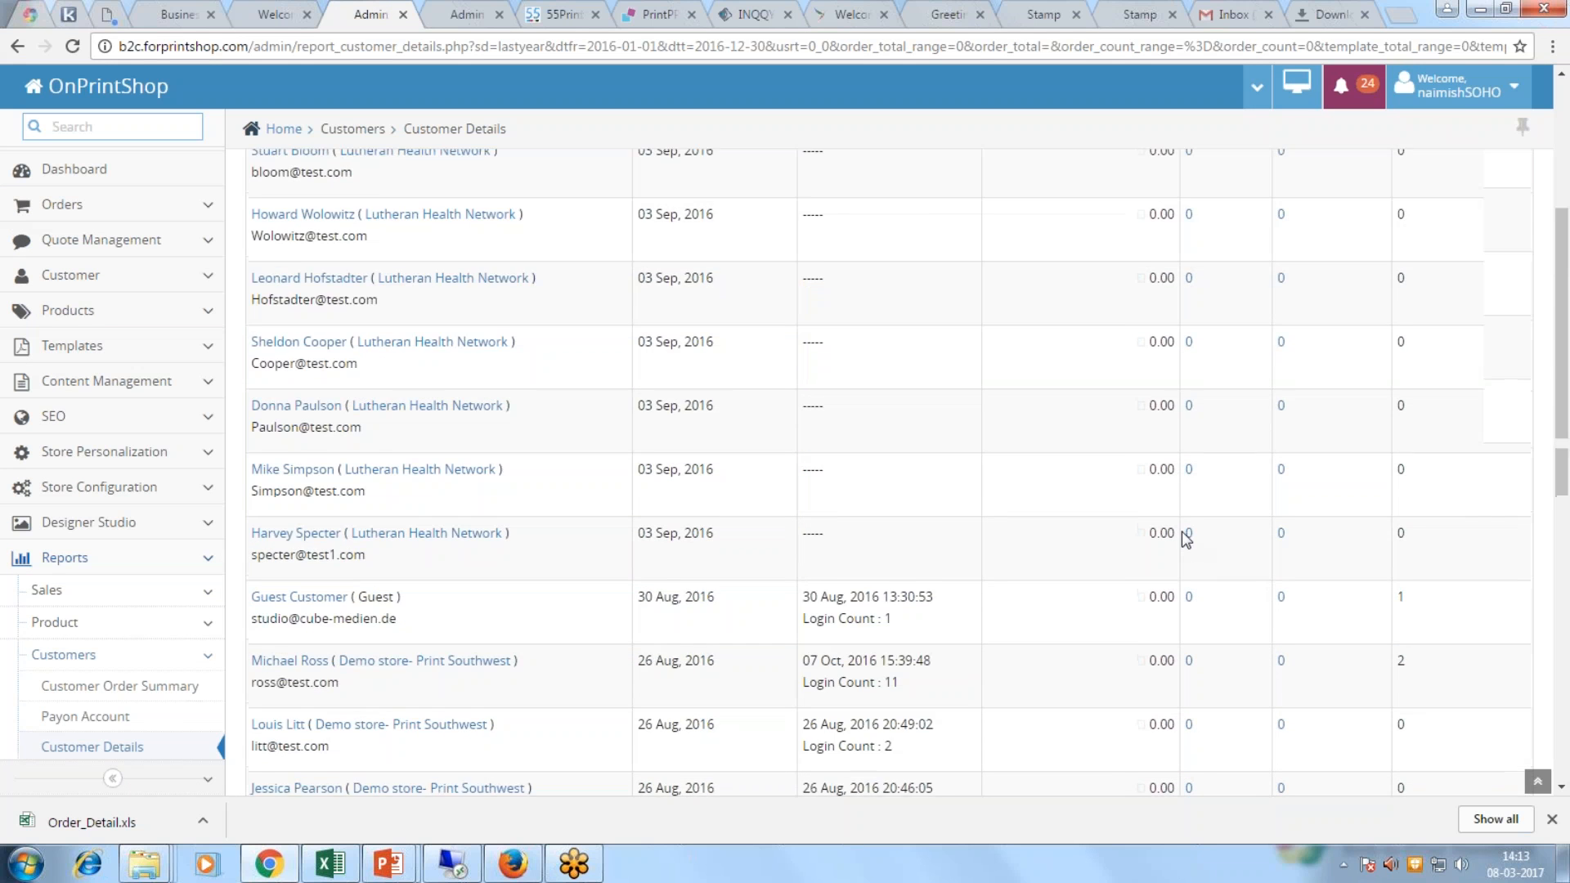
Step: Export the customer details report to a spreadsheet and return to the Dashboard
click(1187, 529)
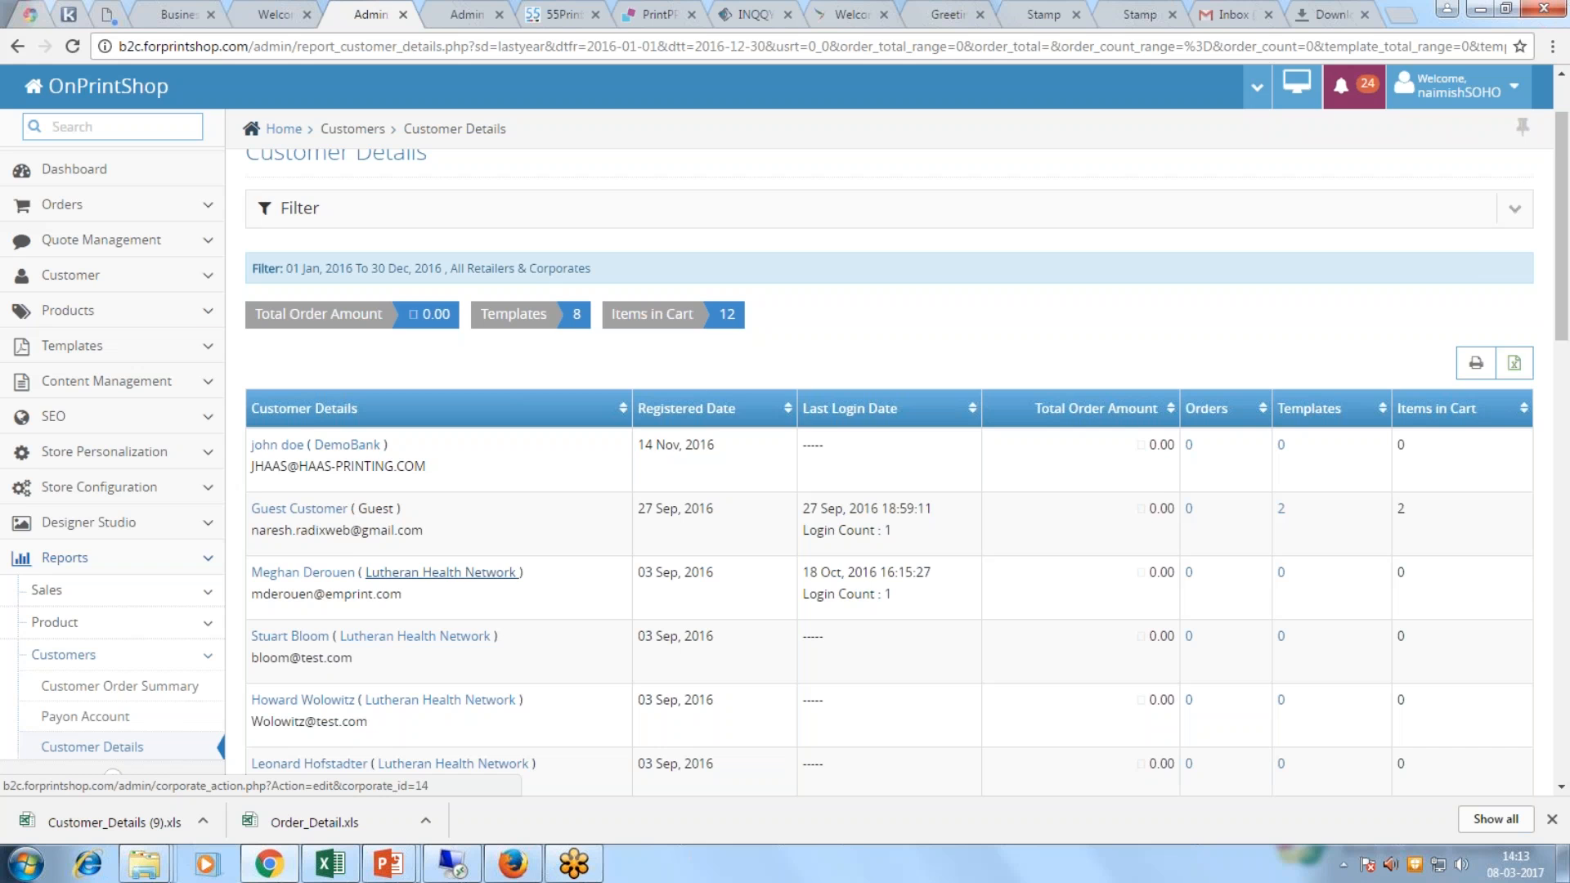
scroll(147, 687, down, 2)
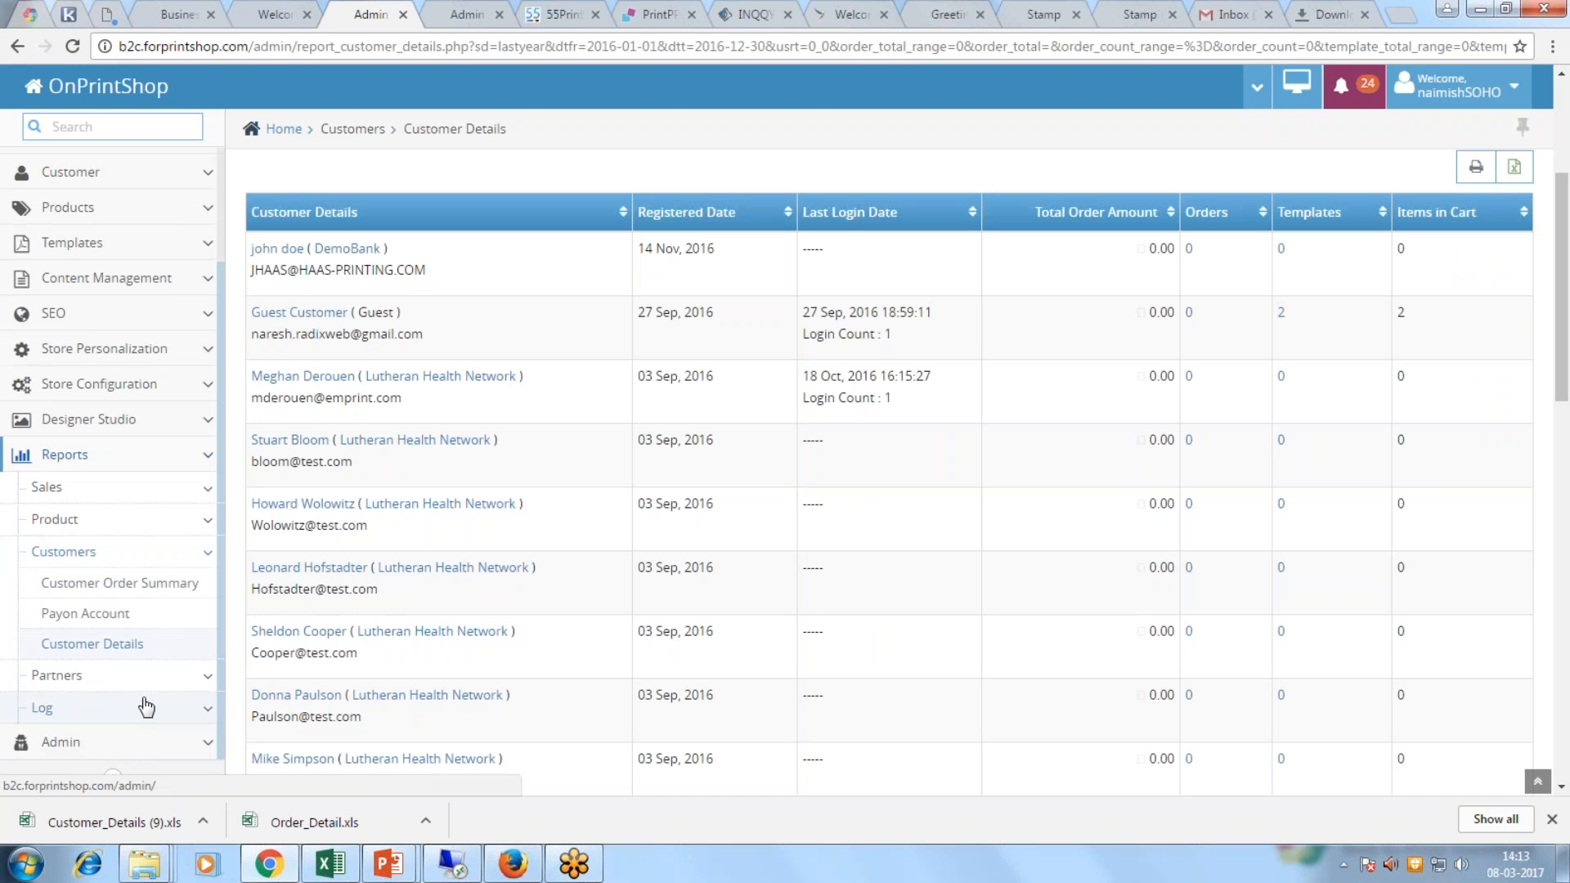
scroll(143, 708, up, 2)
click(75, 208)
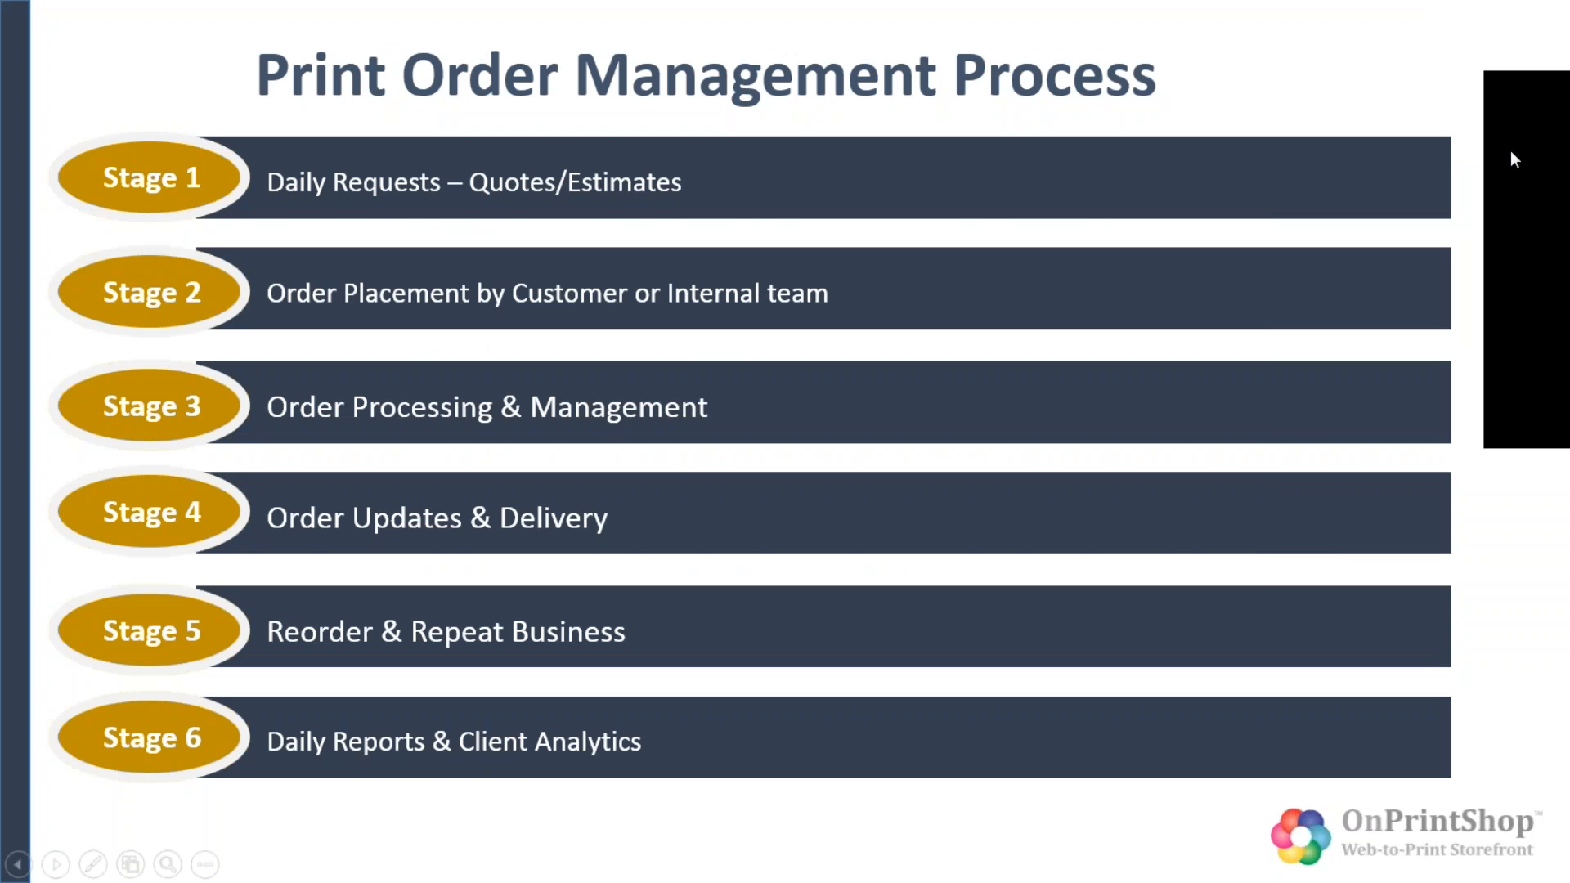
Step: Advance to the Creating Digital Product Catalogue & Templates slide, reveal Stages 1–3, and return to the browser
key(Right)
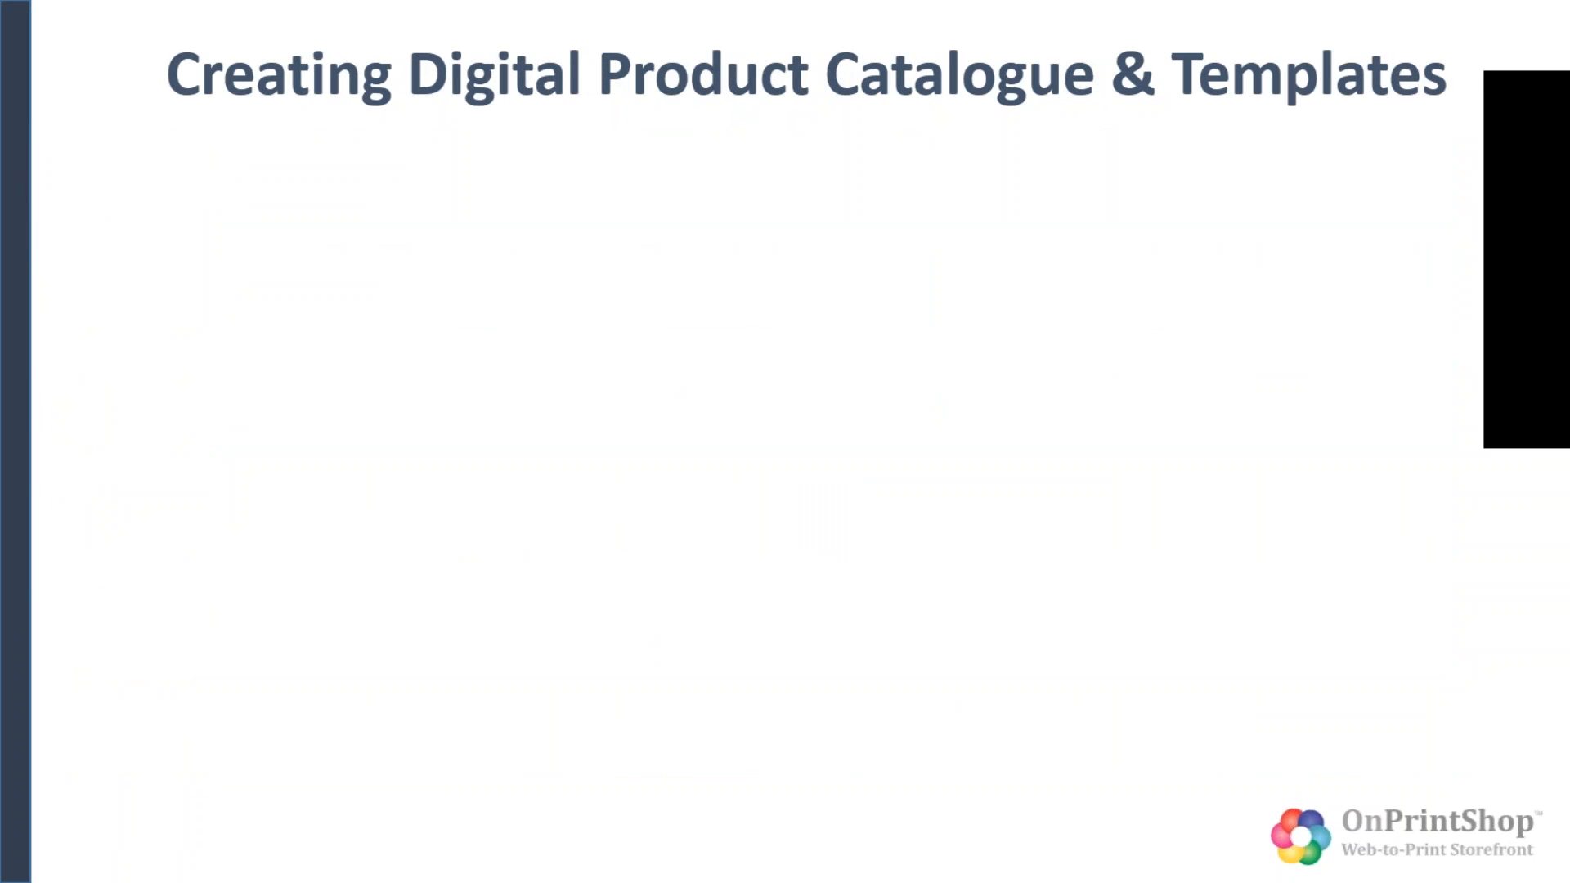
key(Right)
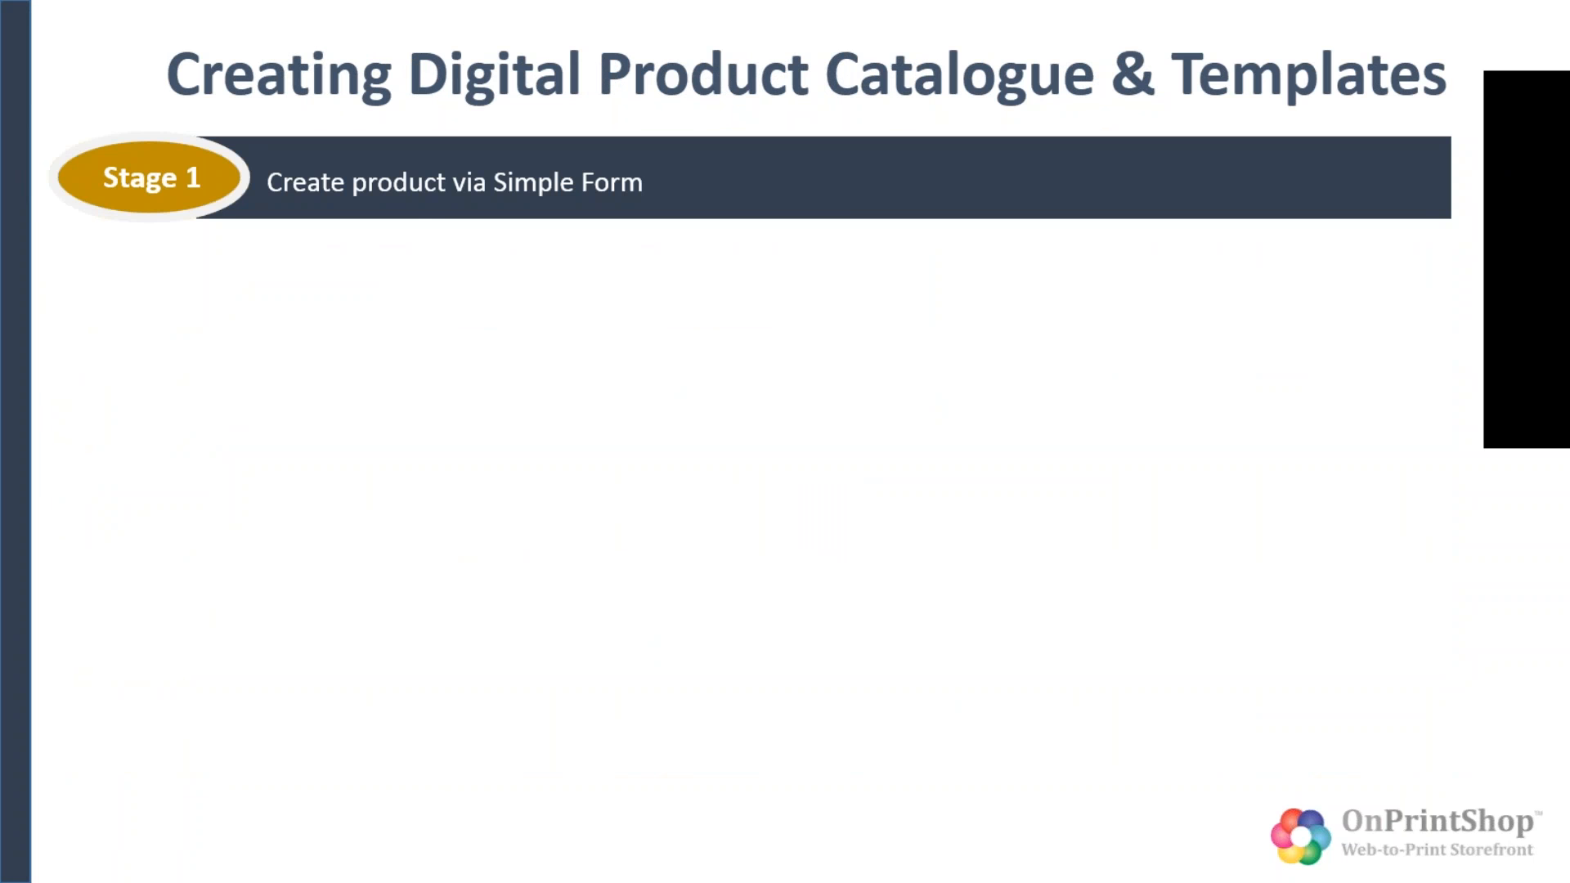
key(Right)
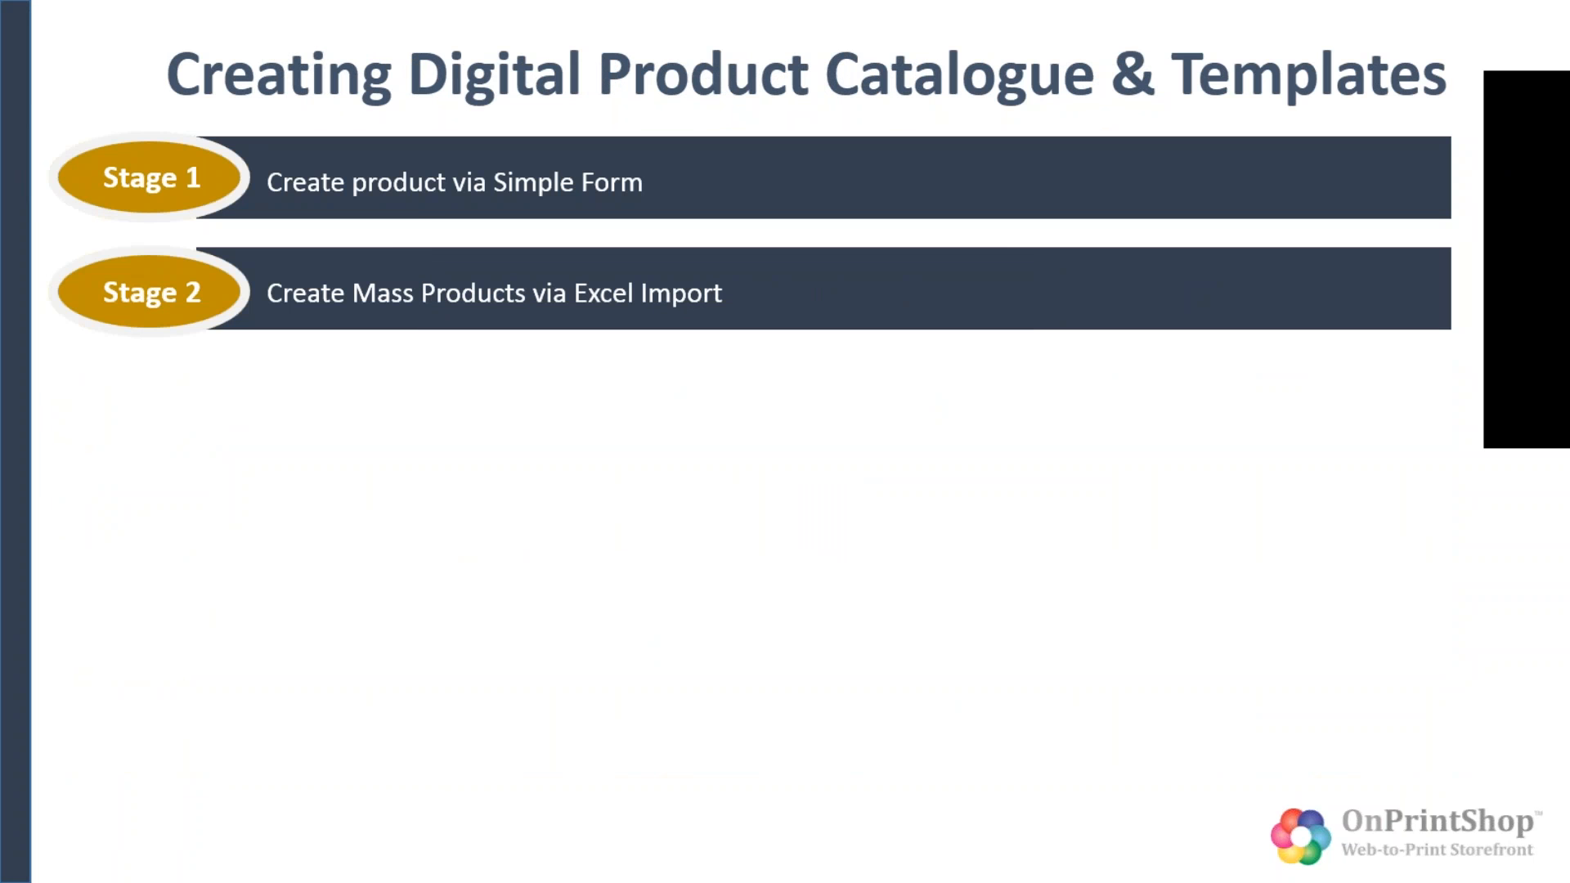
key(Right)
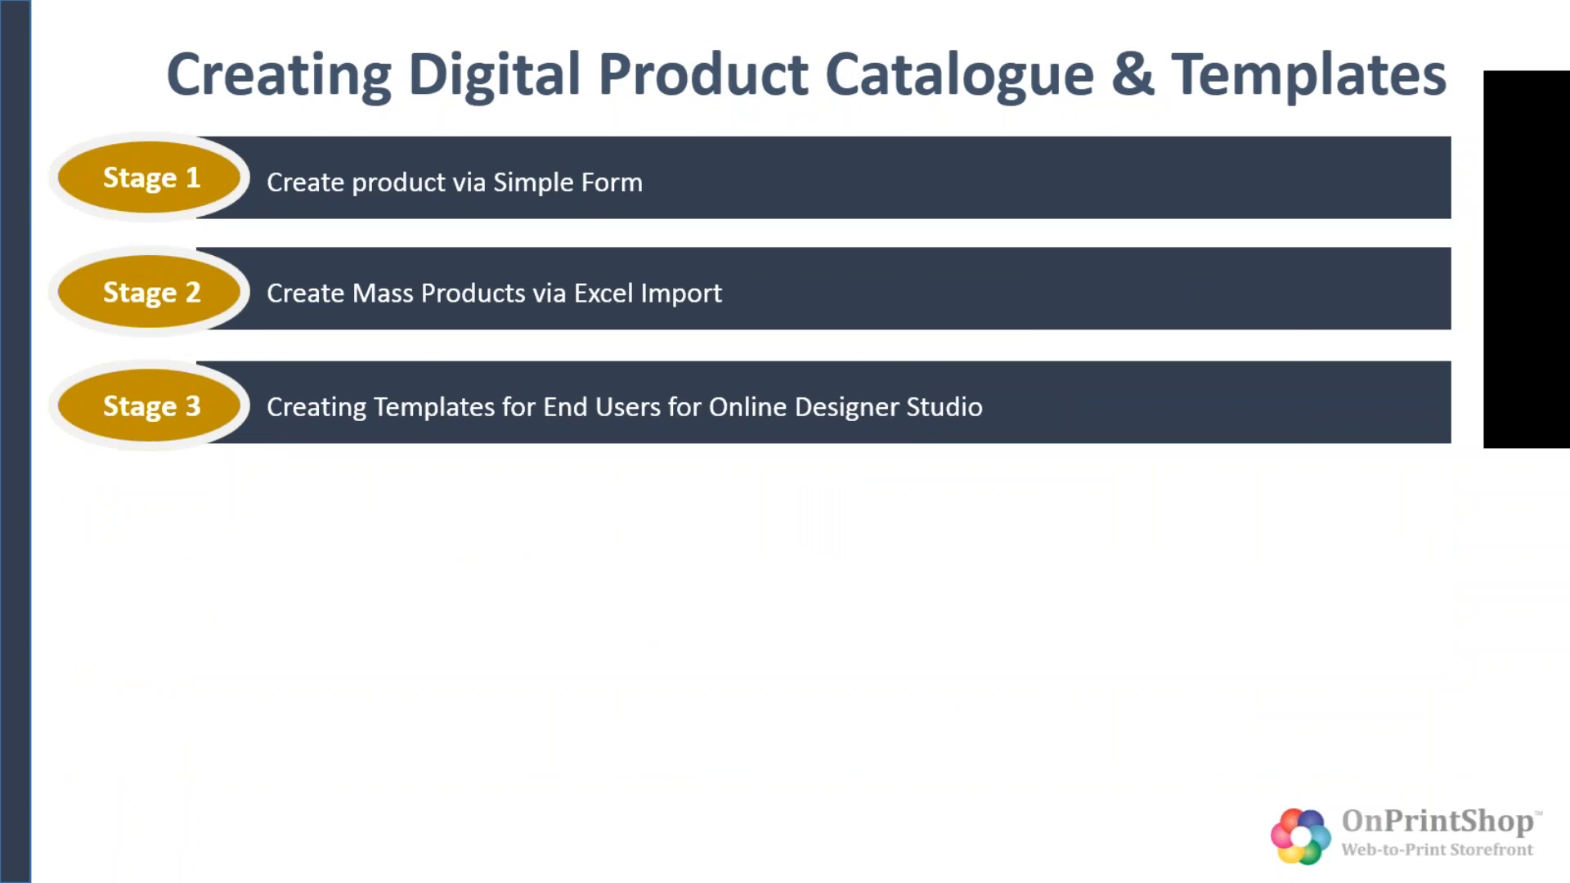
key(alt+Tab)
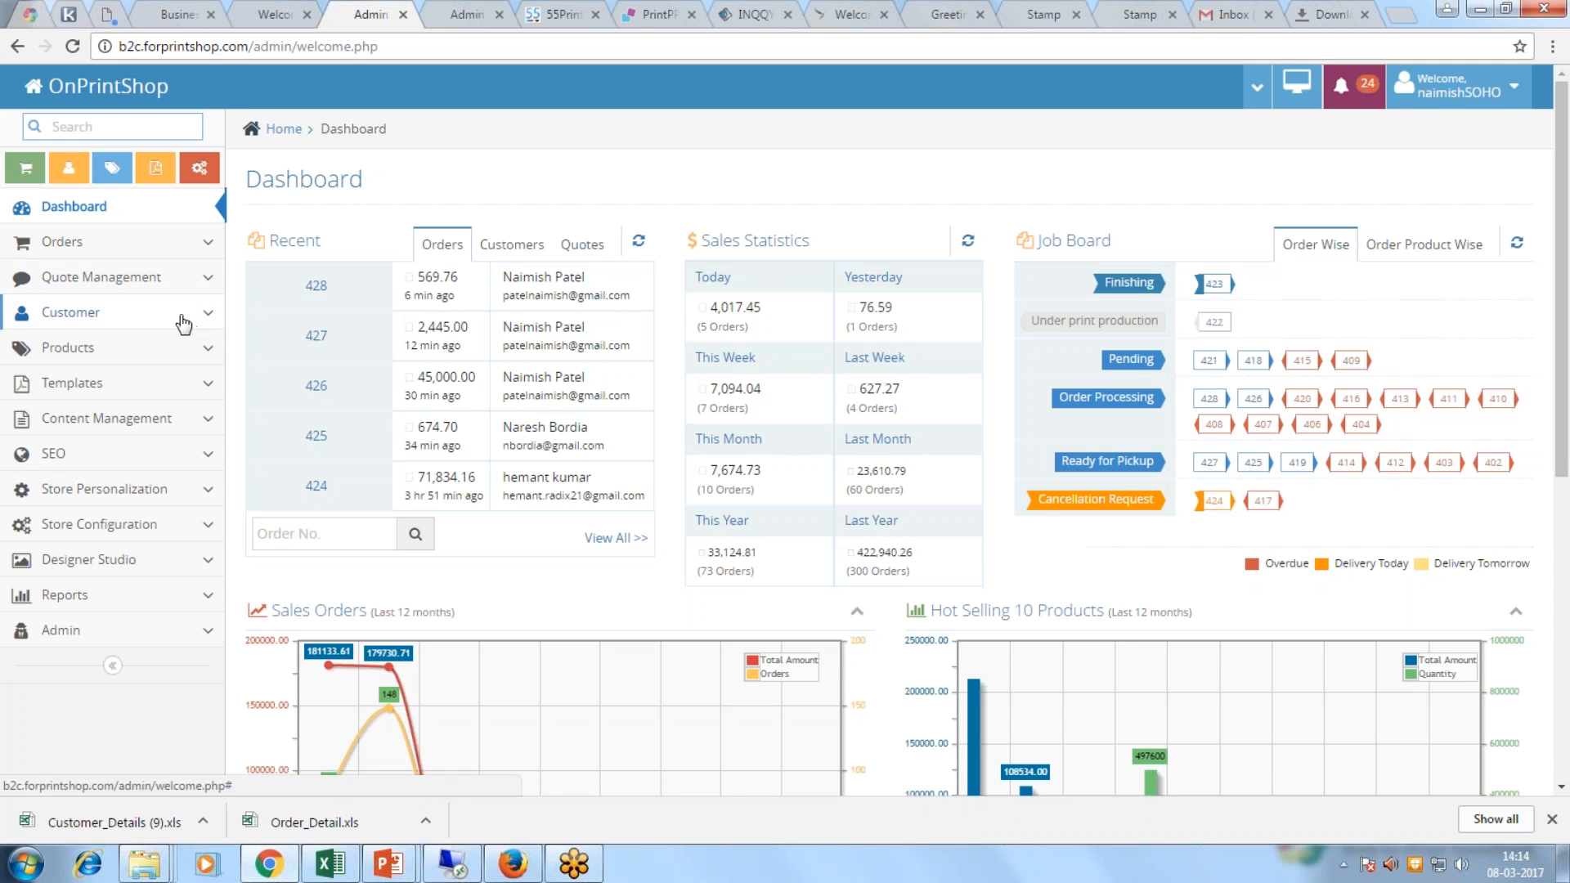
Step: Open the product list, look over Predefined Products, and come back to the main list
click(180, 349)
click(91, 384)
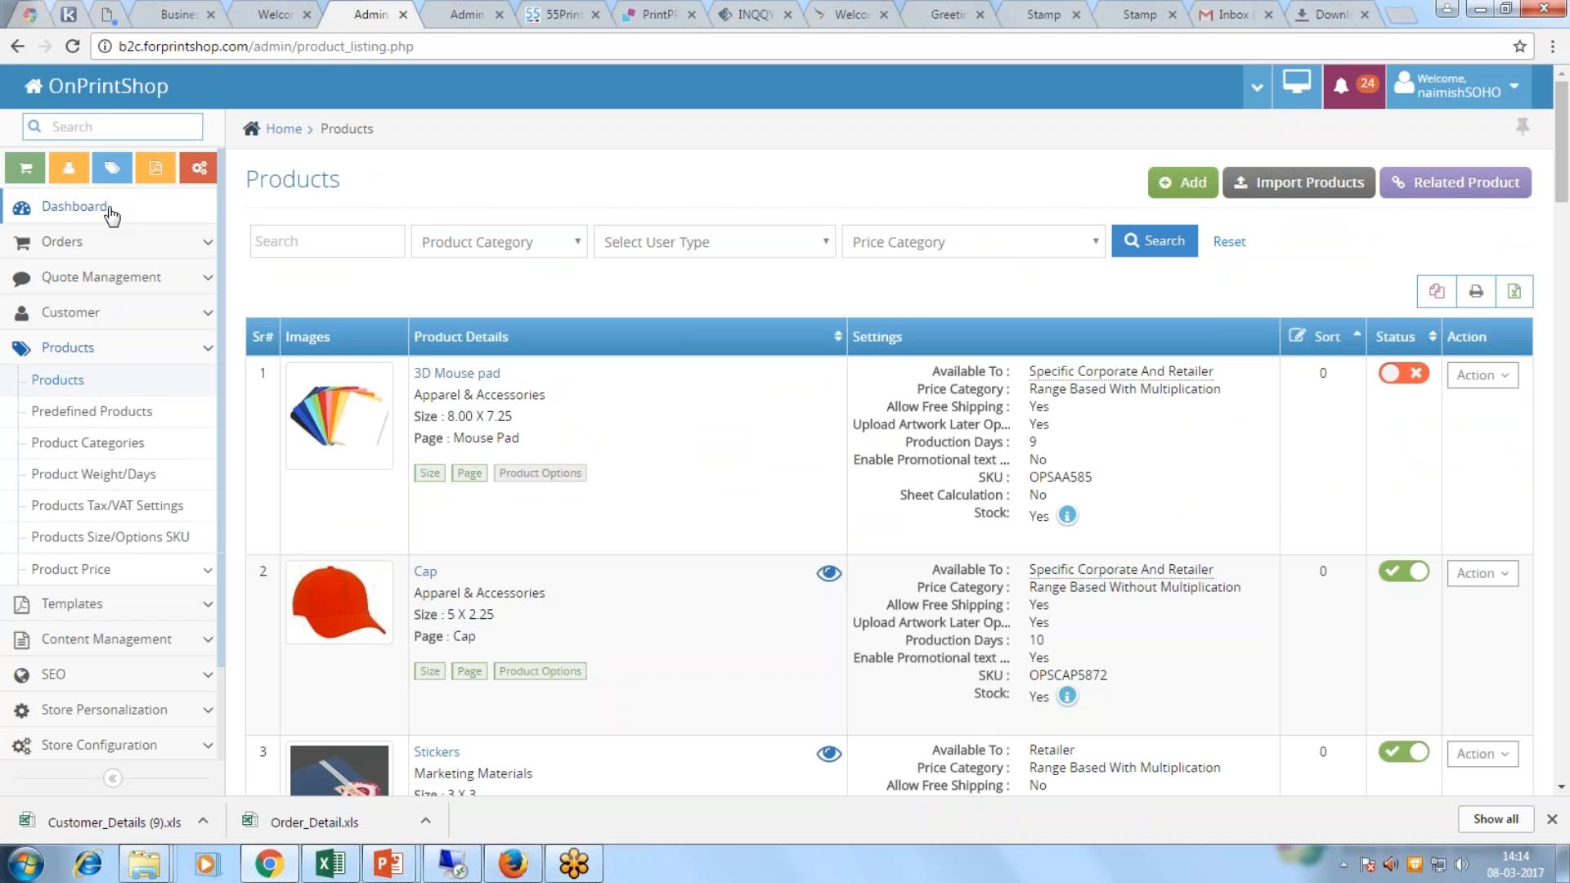
click(109, 415)
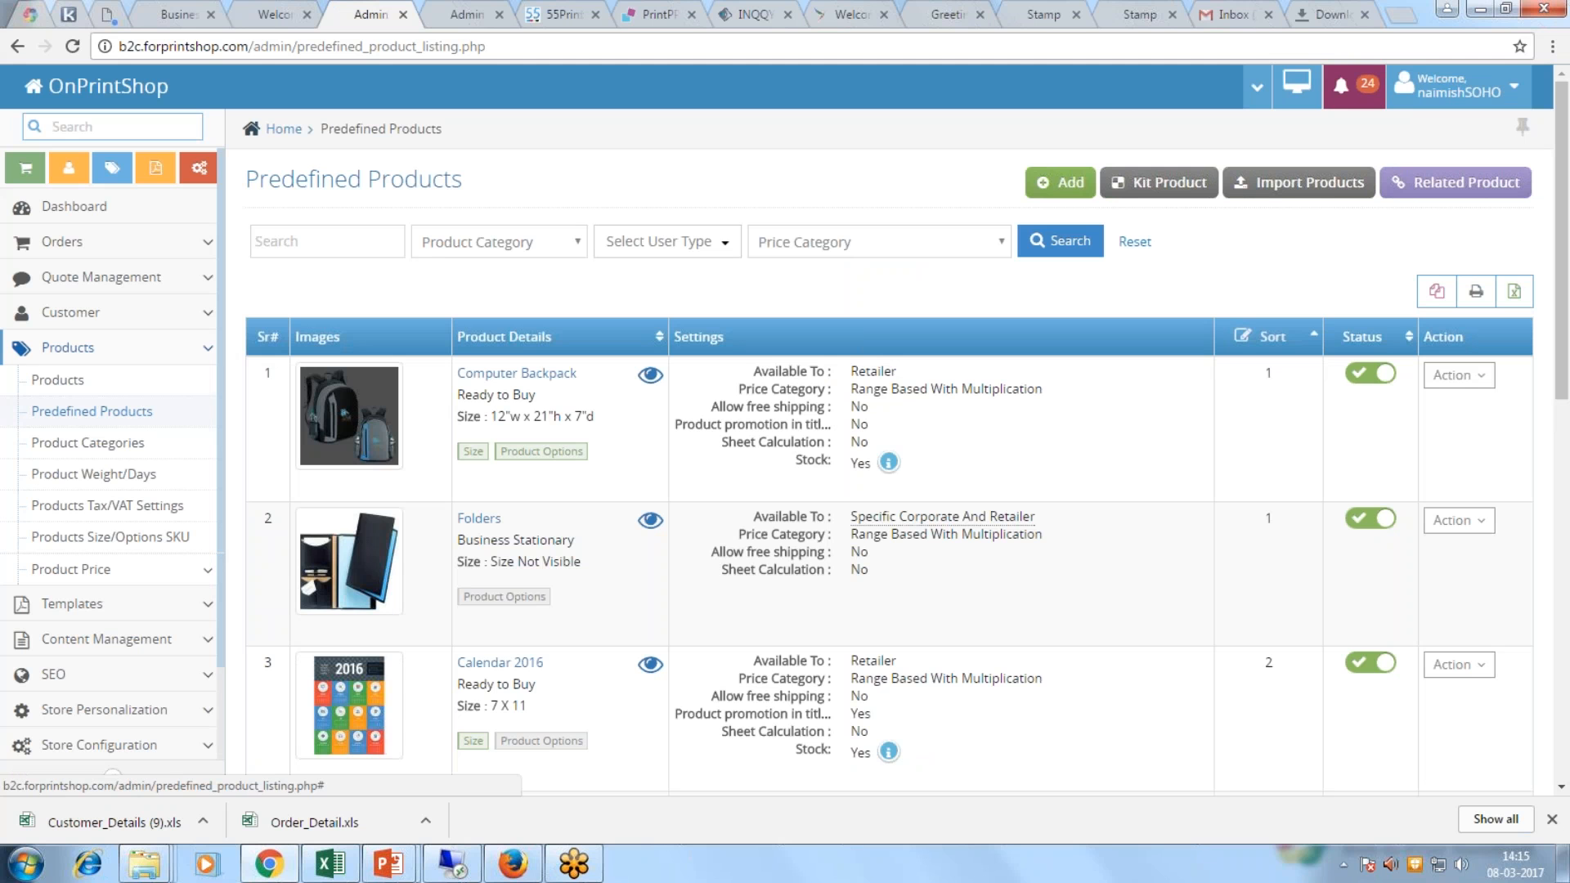
click(49, 384)
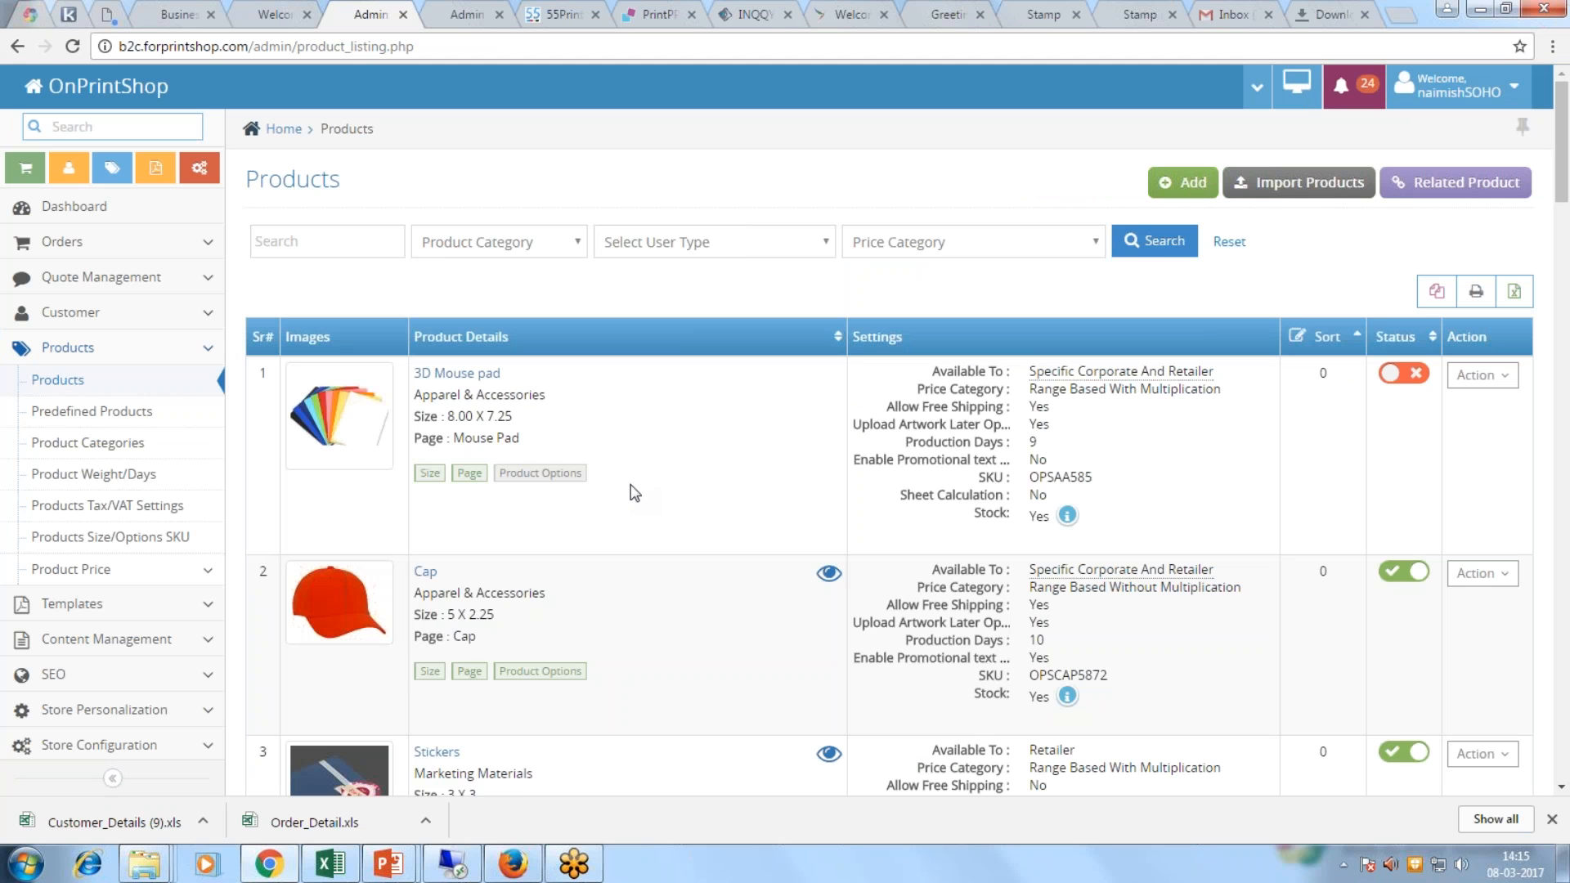
Step: Search the products for 'business' and start adding a new product
click(319, 234)
text(business)
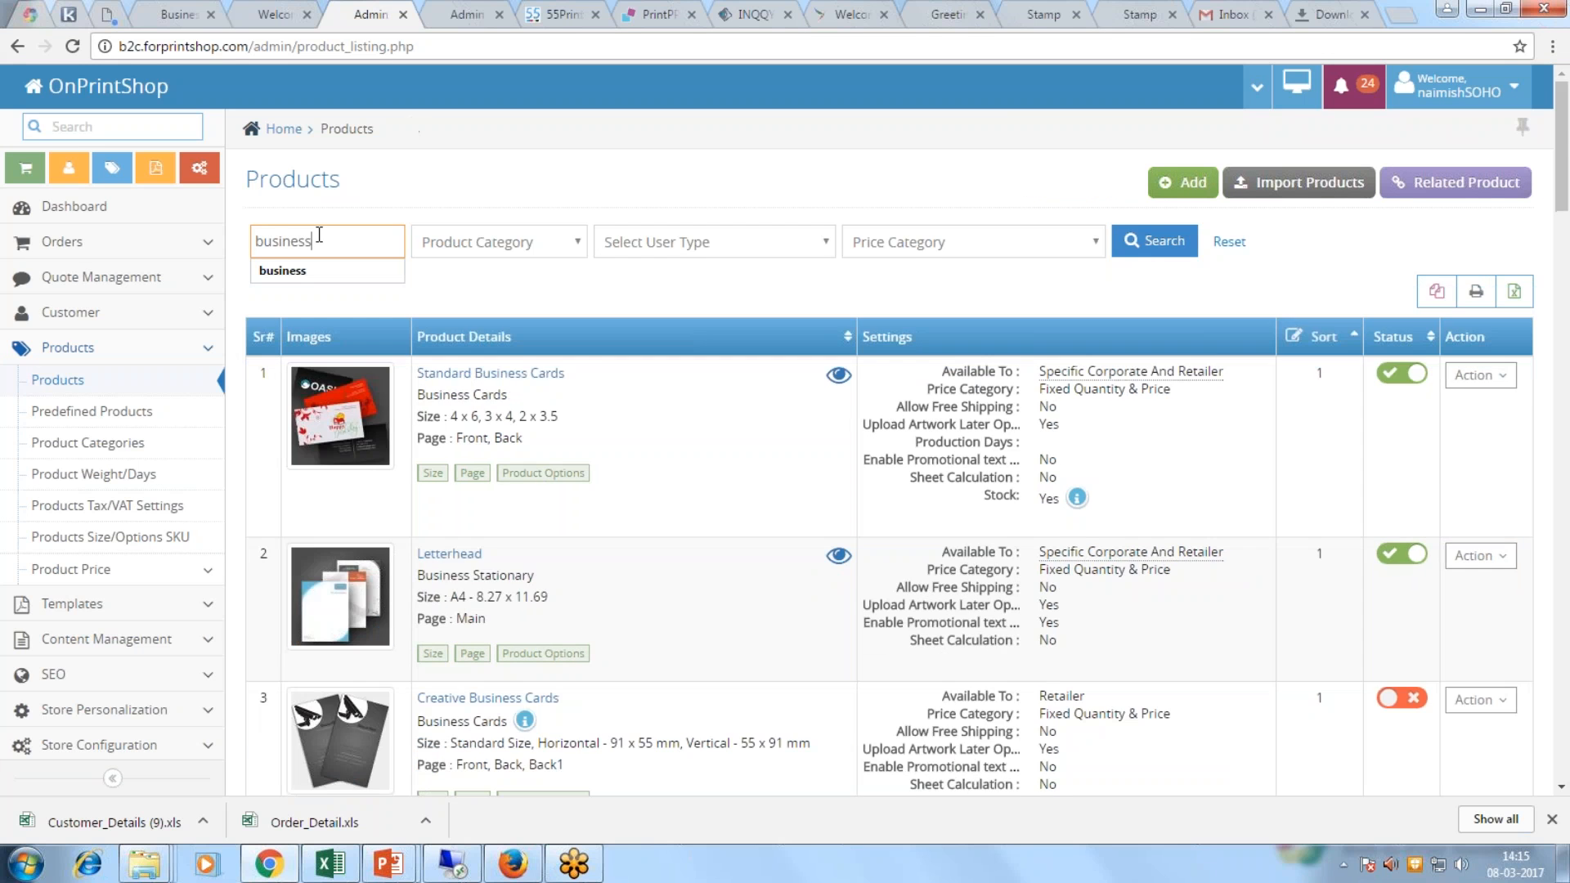
click(1502, 378)
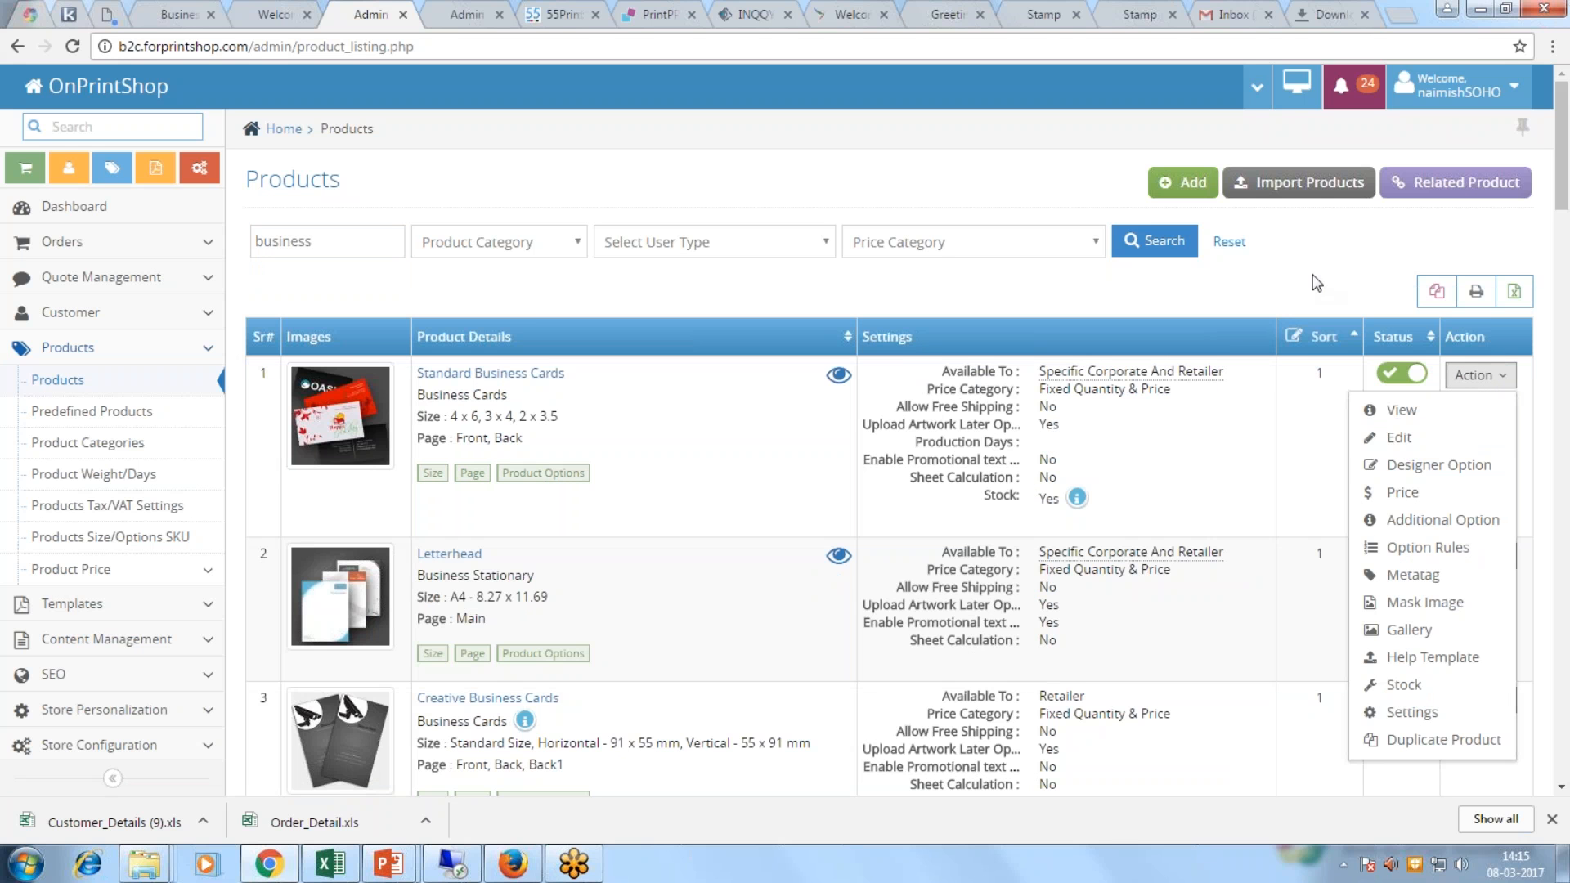
click(1182, 182)
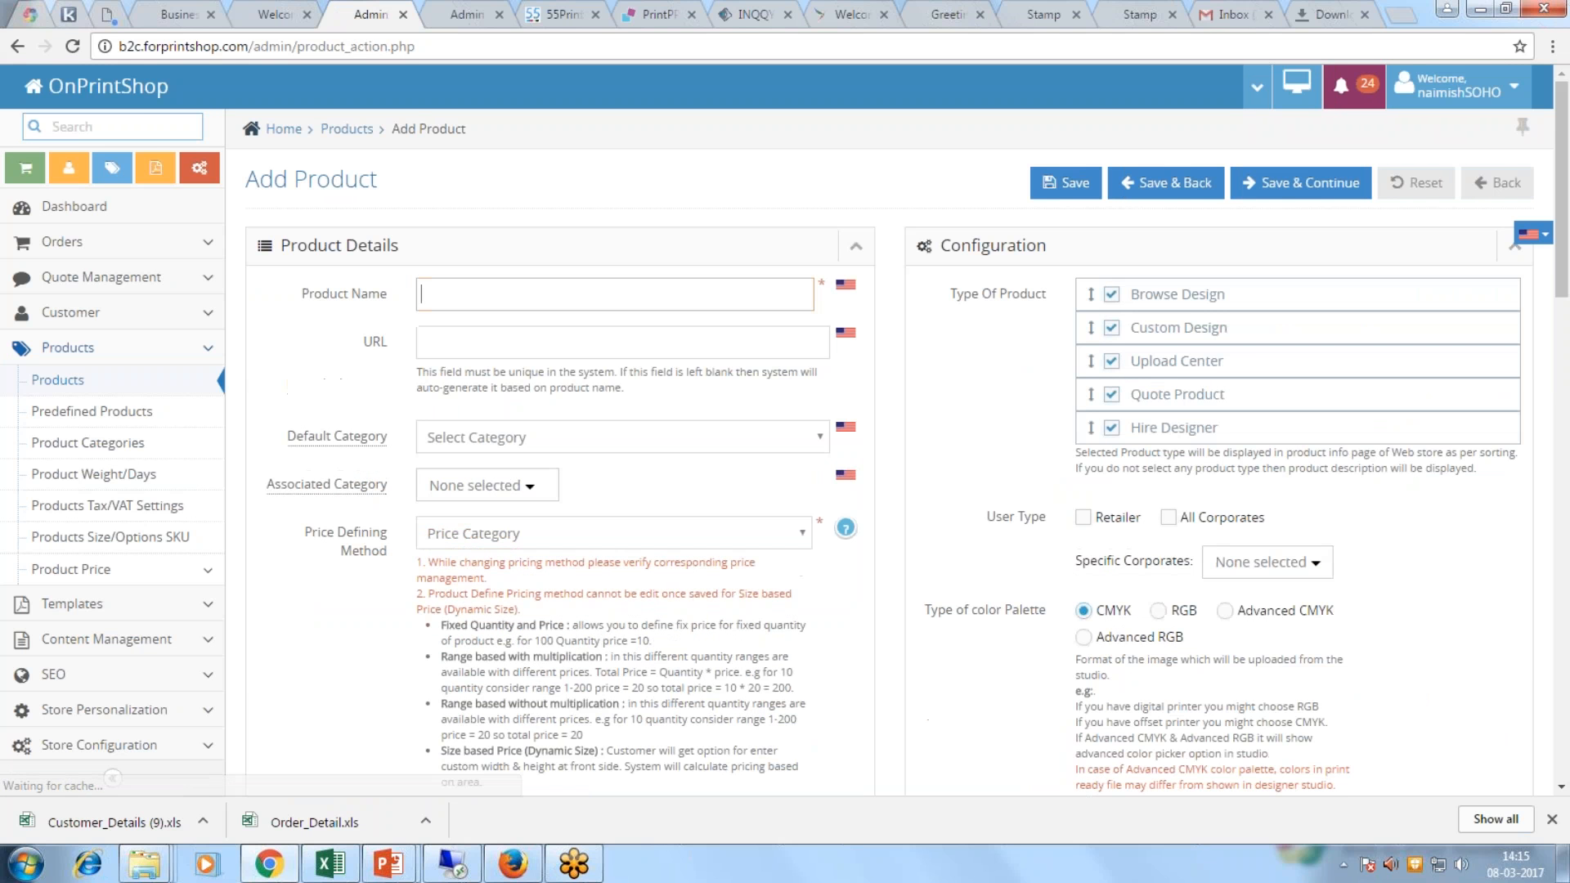
Step: Inspect the Add Product form's Default Category and Price Defining Method choices without changing them
click(471, 337)
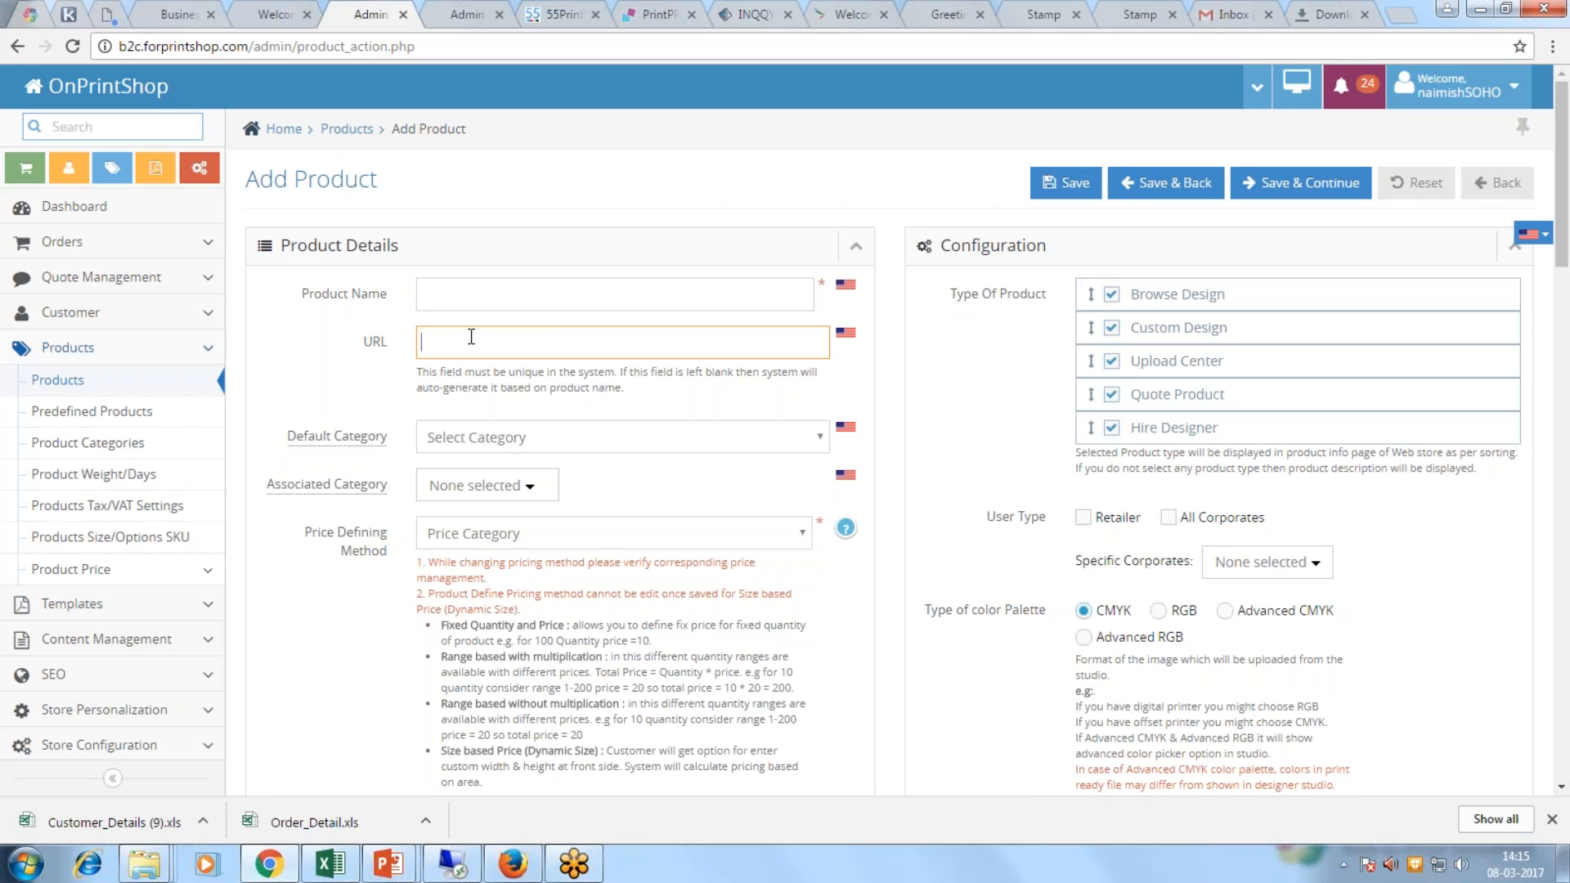
click(570, 439)
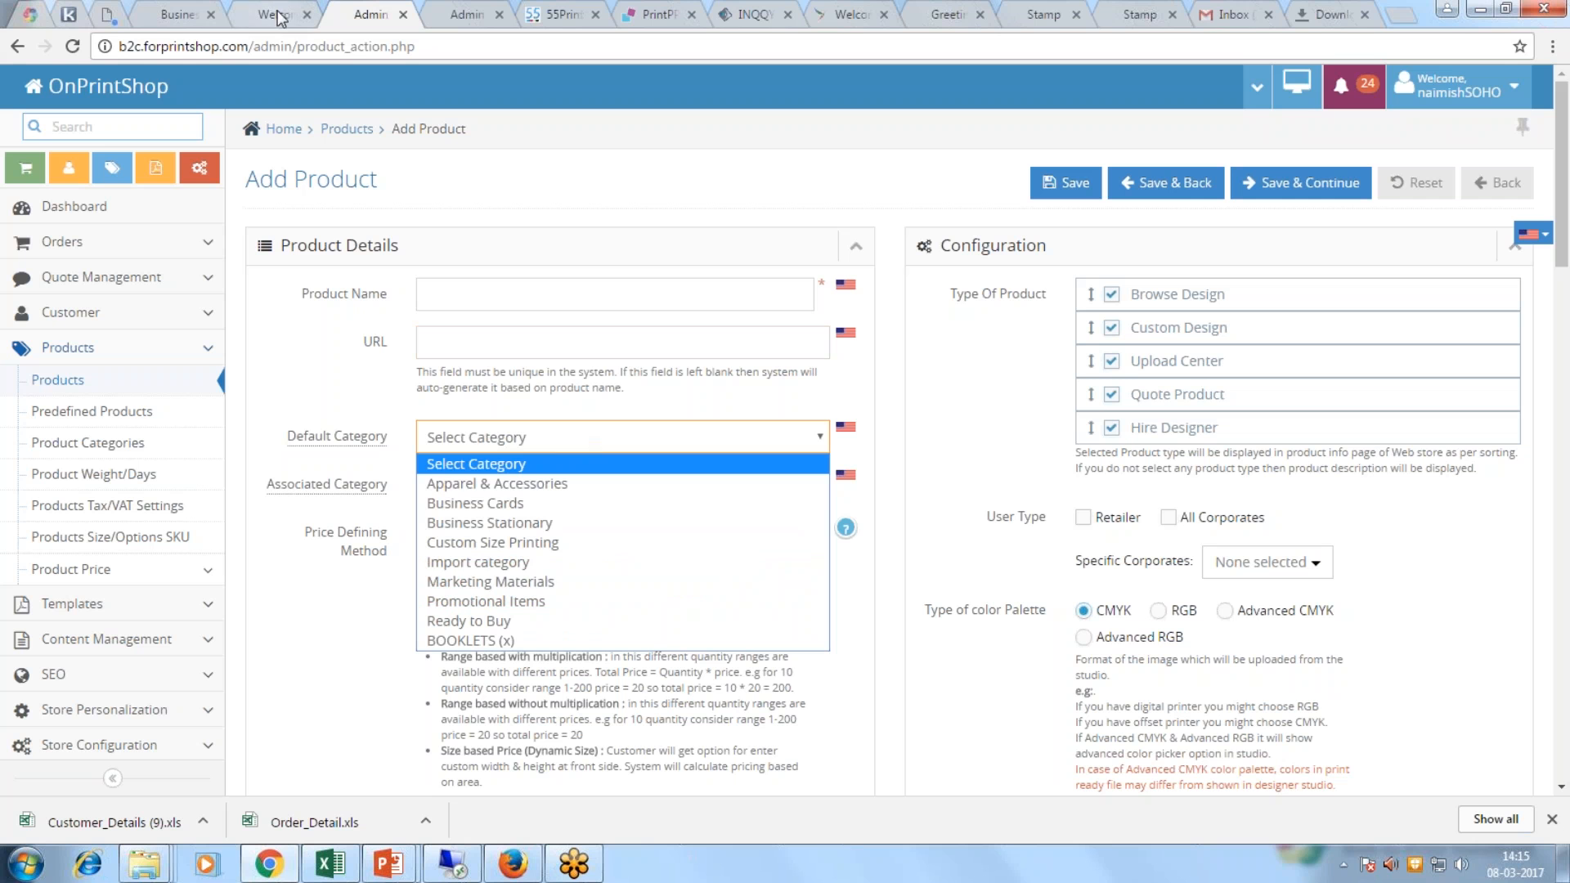
click(406, 497)
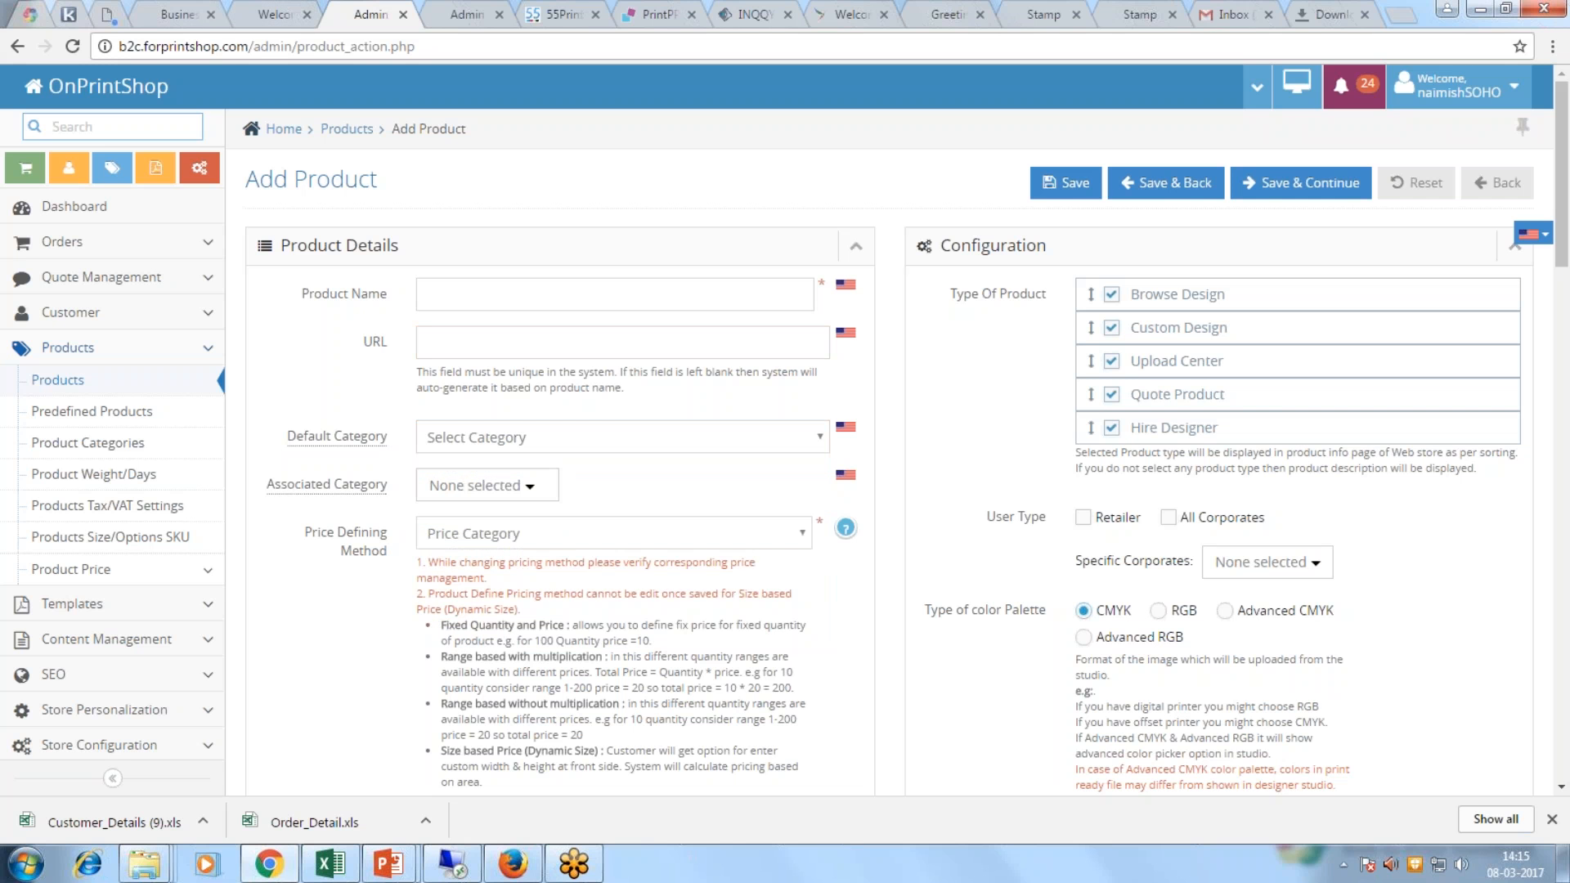
click(489, 541)
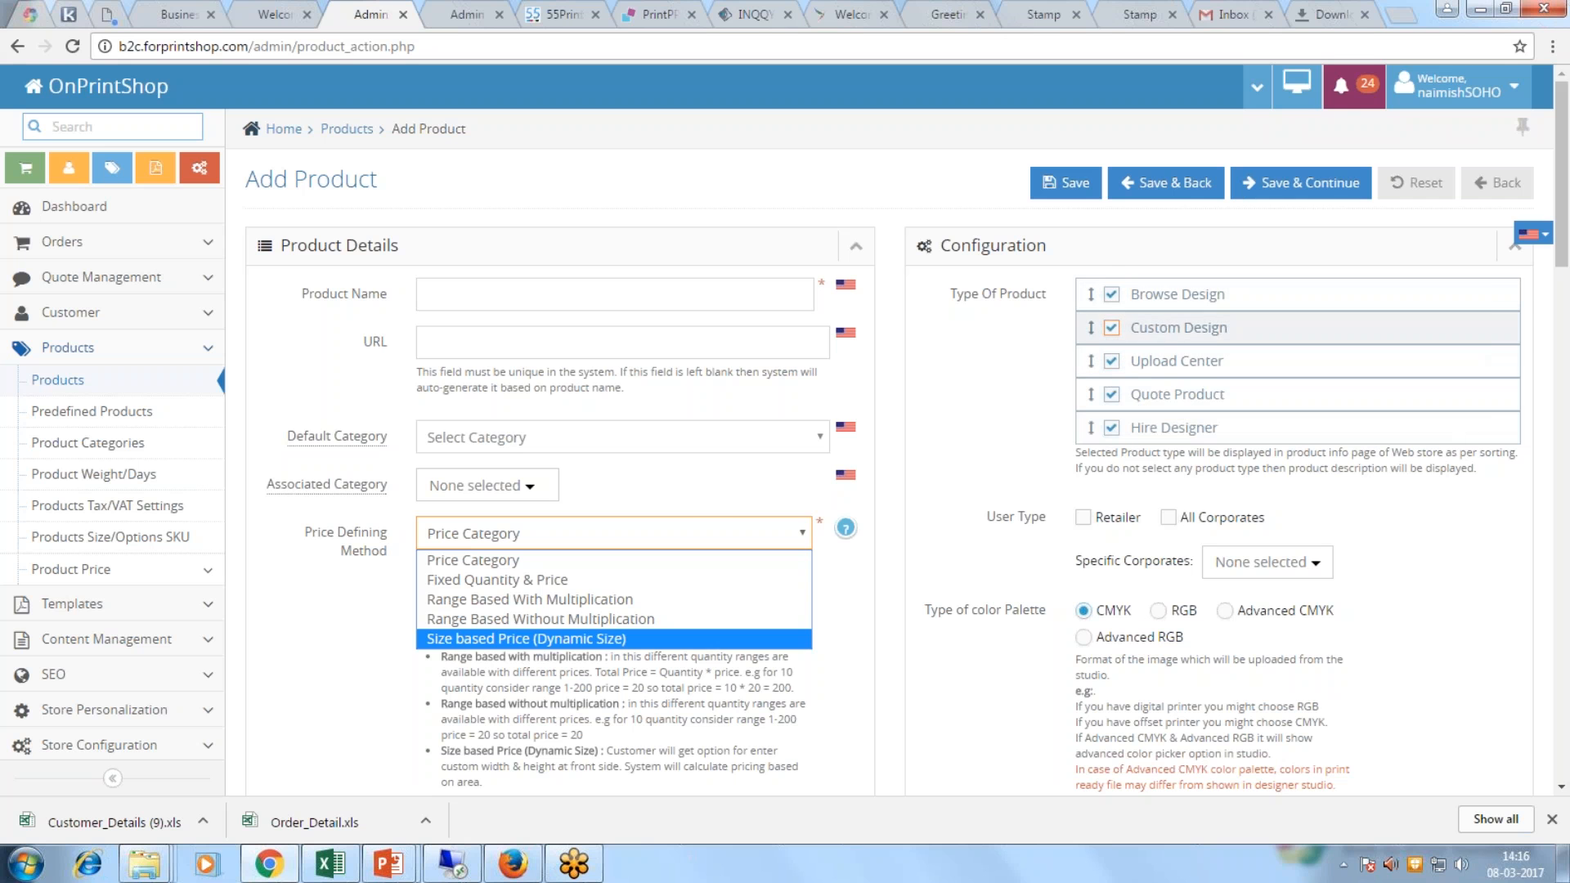
Step: Scroll through the unsaved Add Product form and go back to the Products listing
scroll(1153, 383, down, 1)
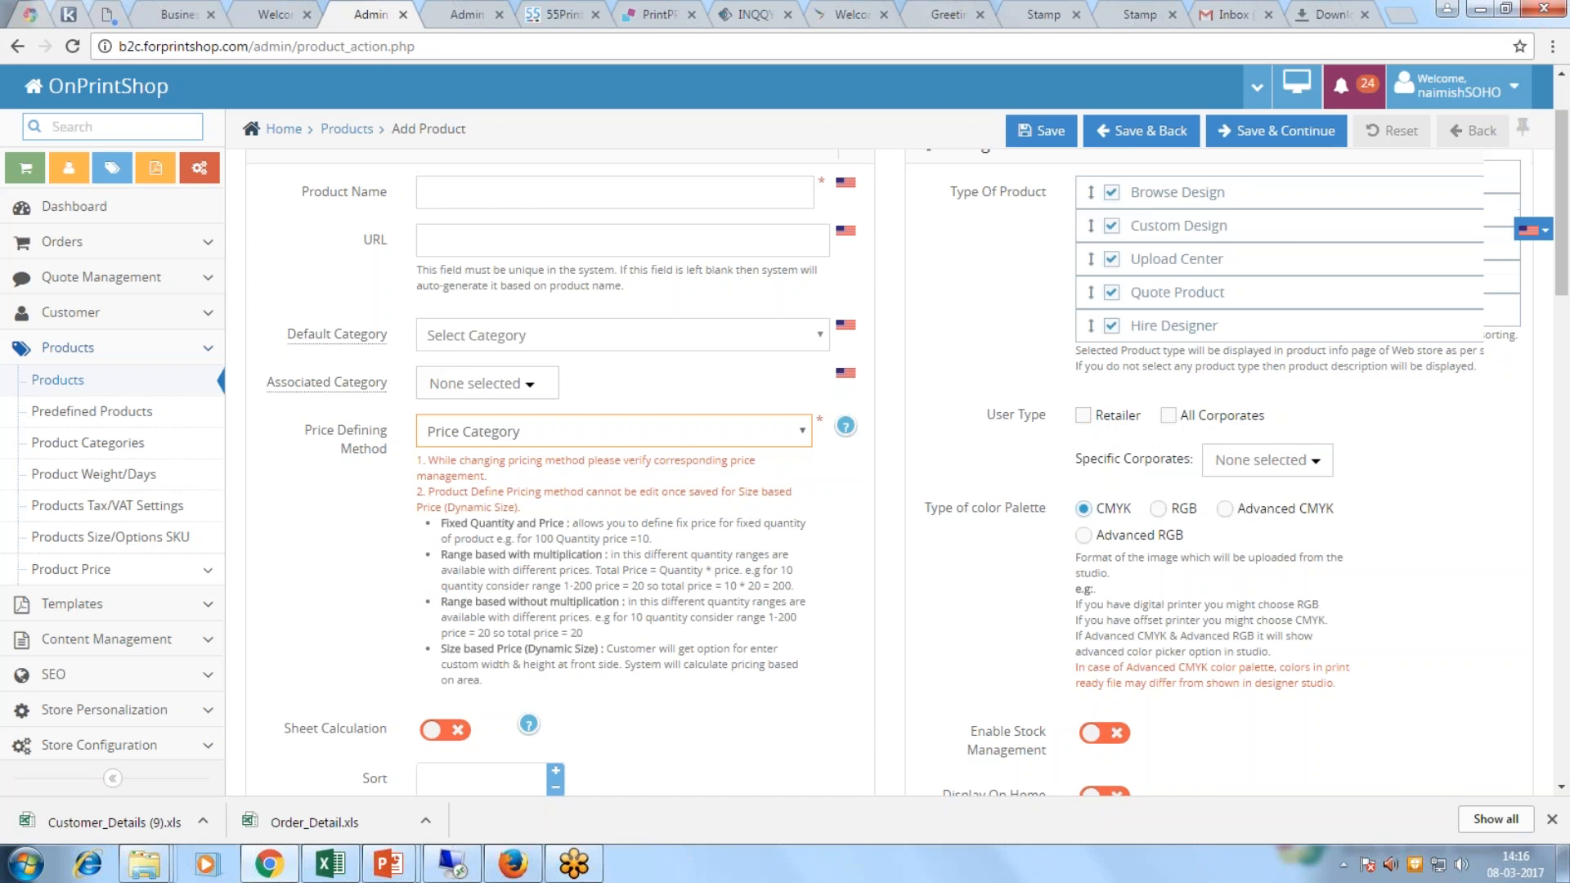
scroll(1093, 515, down, 8)
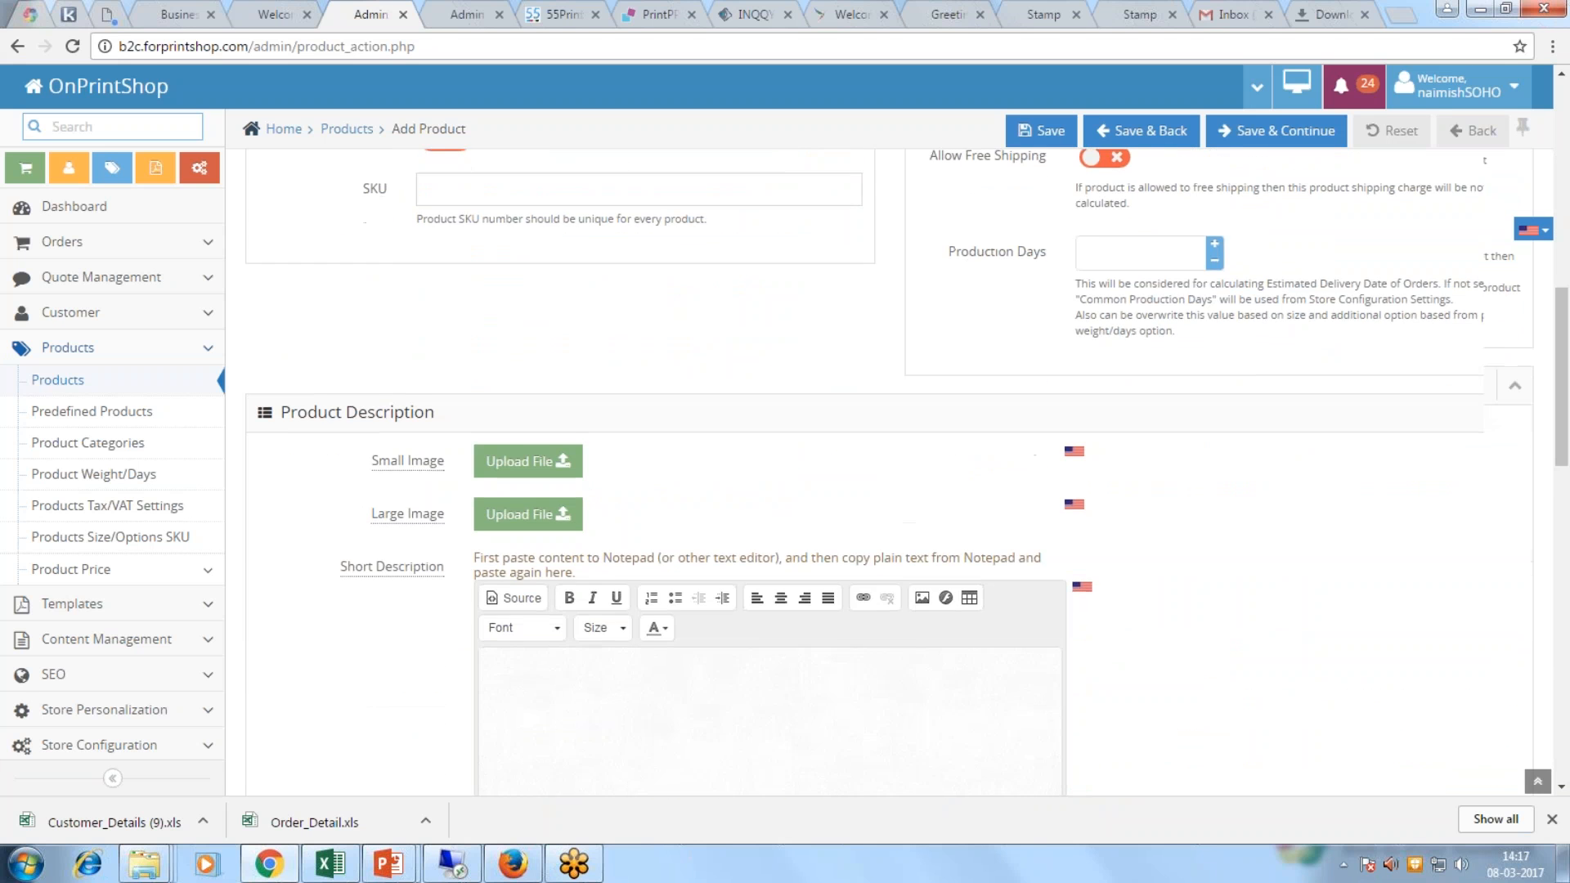
scroll(1093, 515, down, 1)
scroll(888, 472, up, 4)
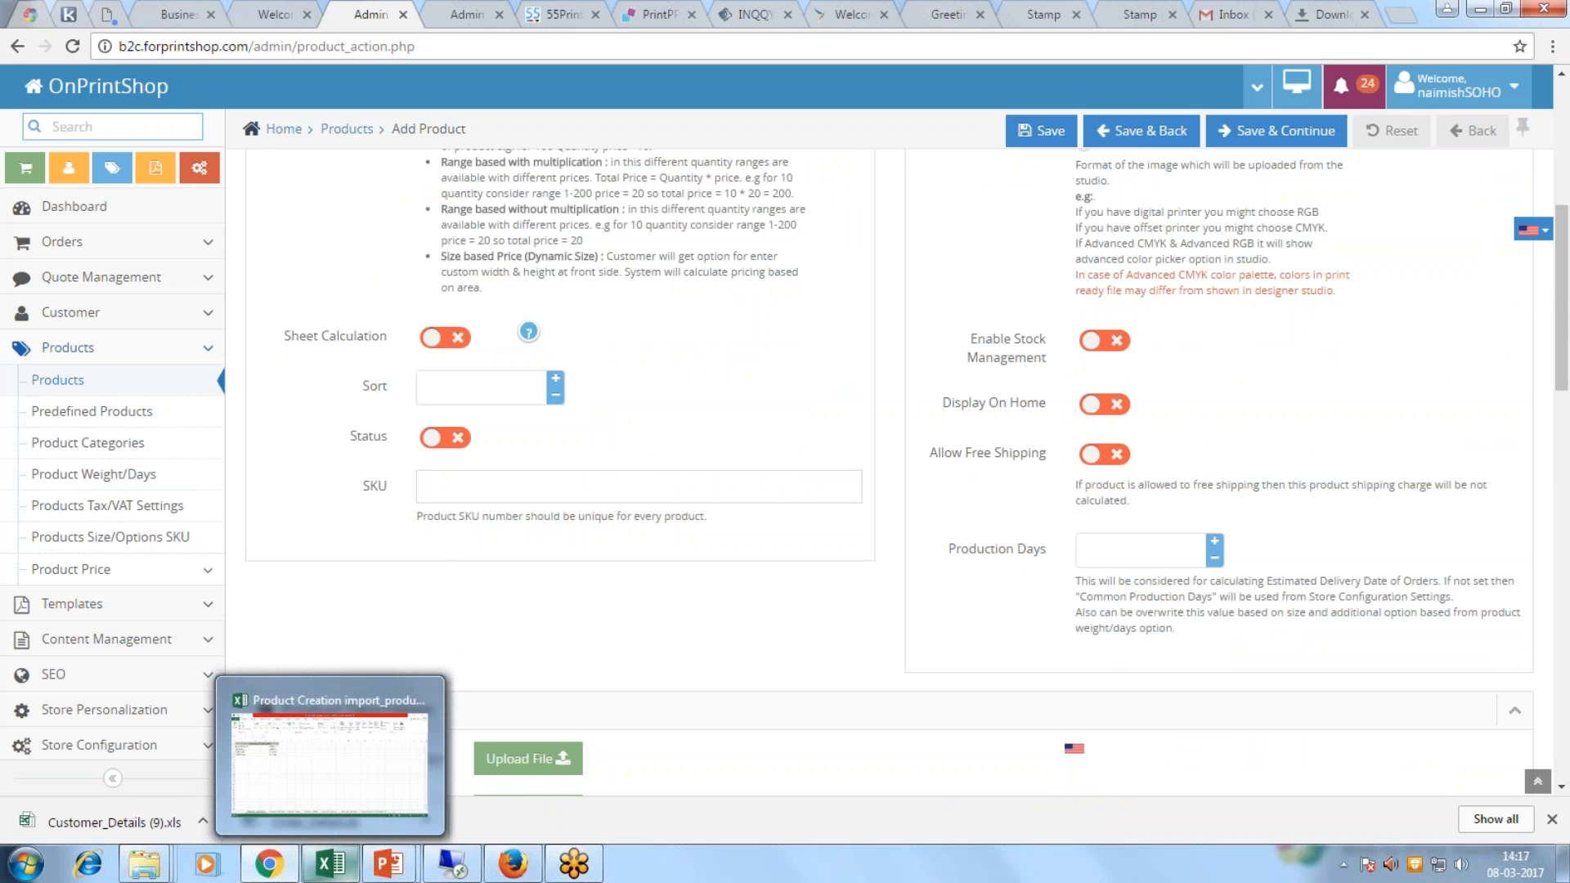
click(59, 381)
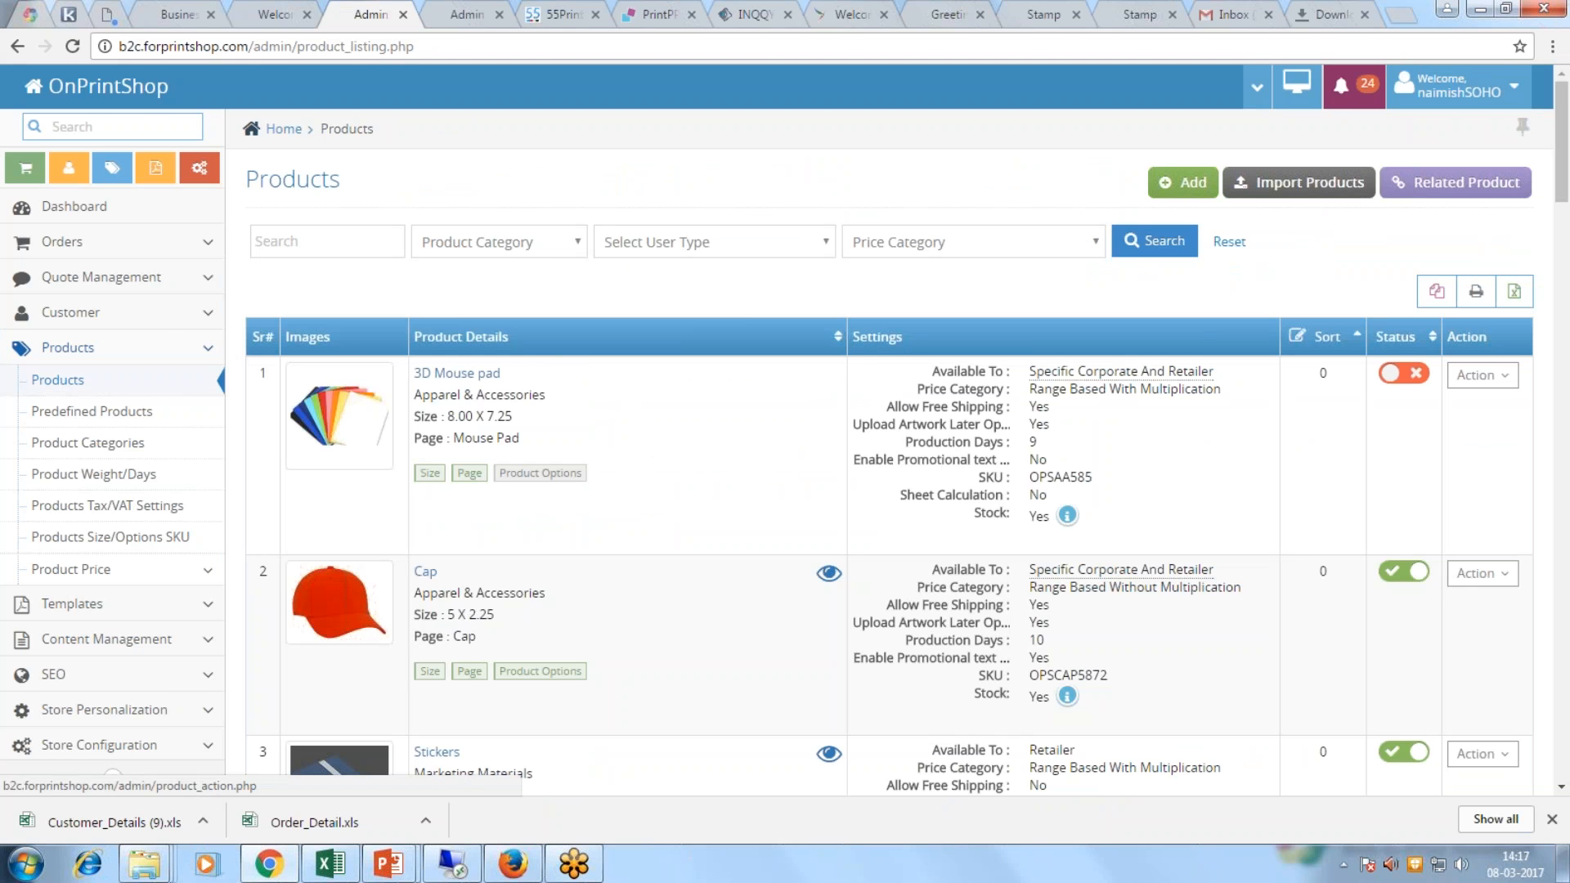
click(331, 864)
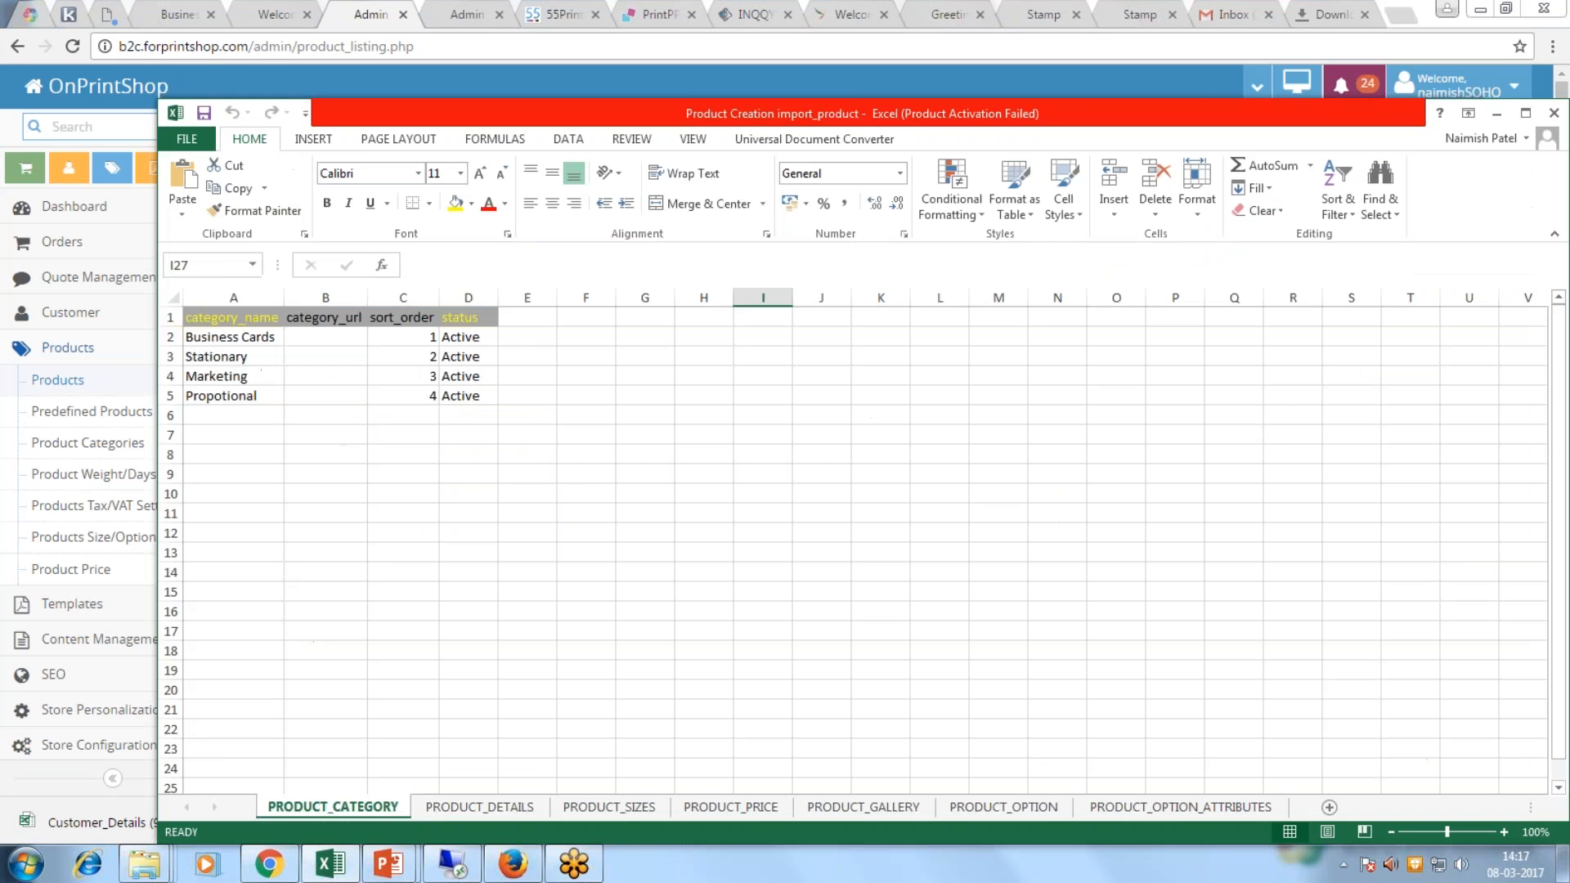
drag(271, 336, 265, 398)
click(249, 472)
drag(245, 332, 242, 398)
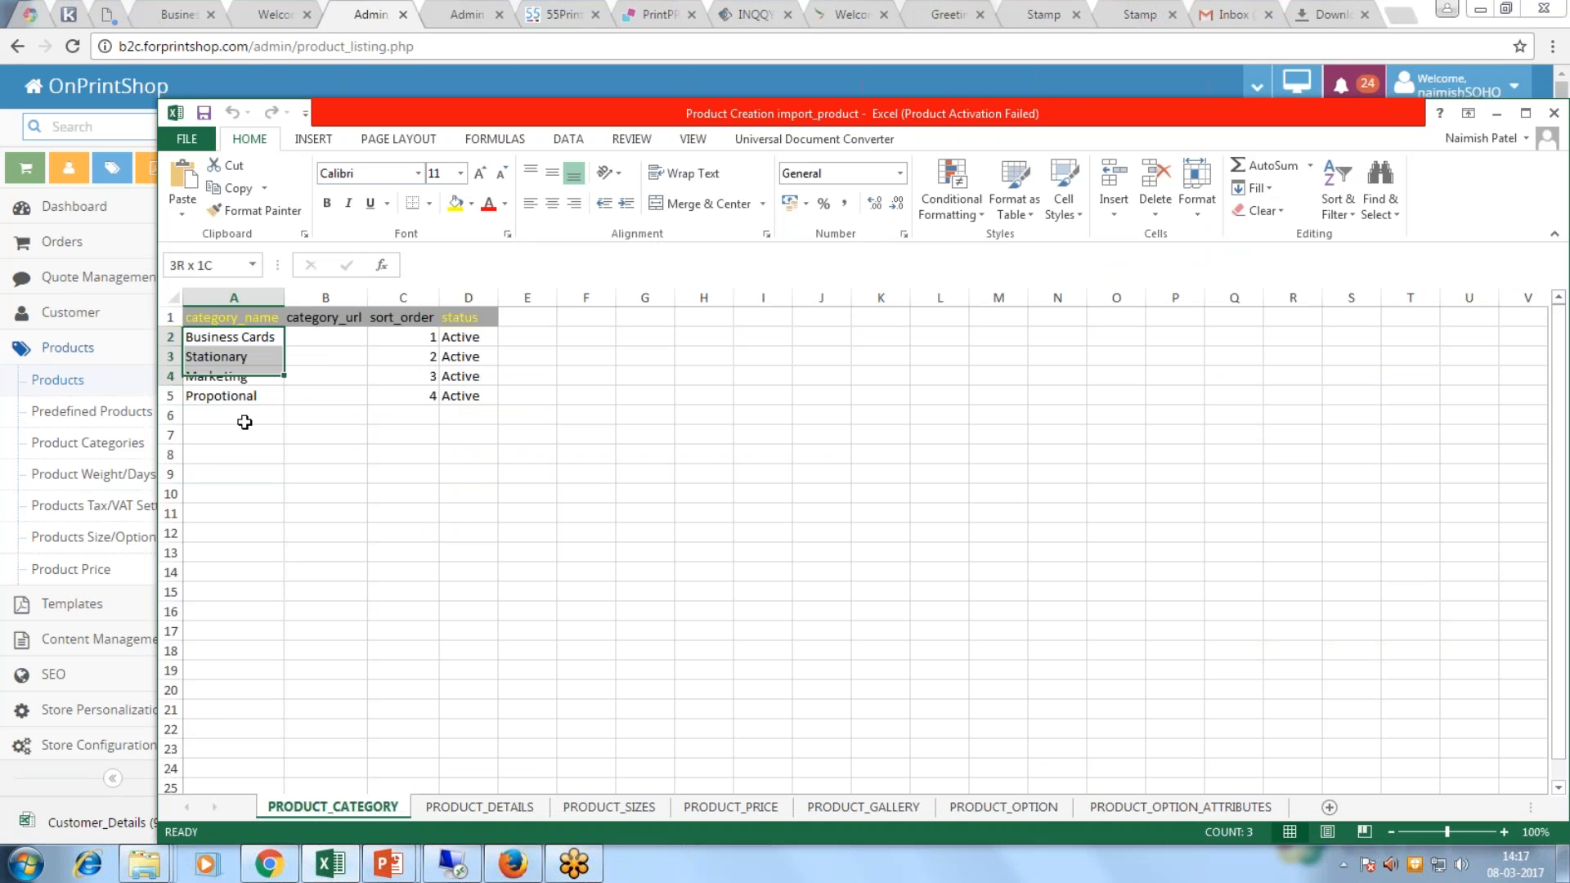
click(480, 806)
drag(318, 334, 331, 435)
click(609, 806)
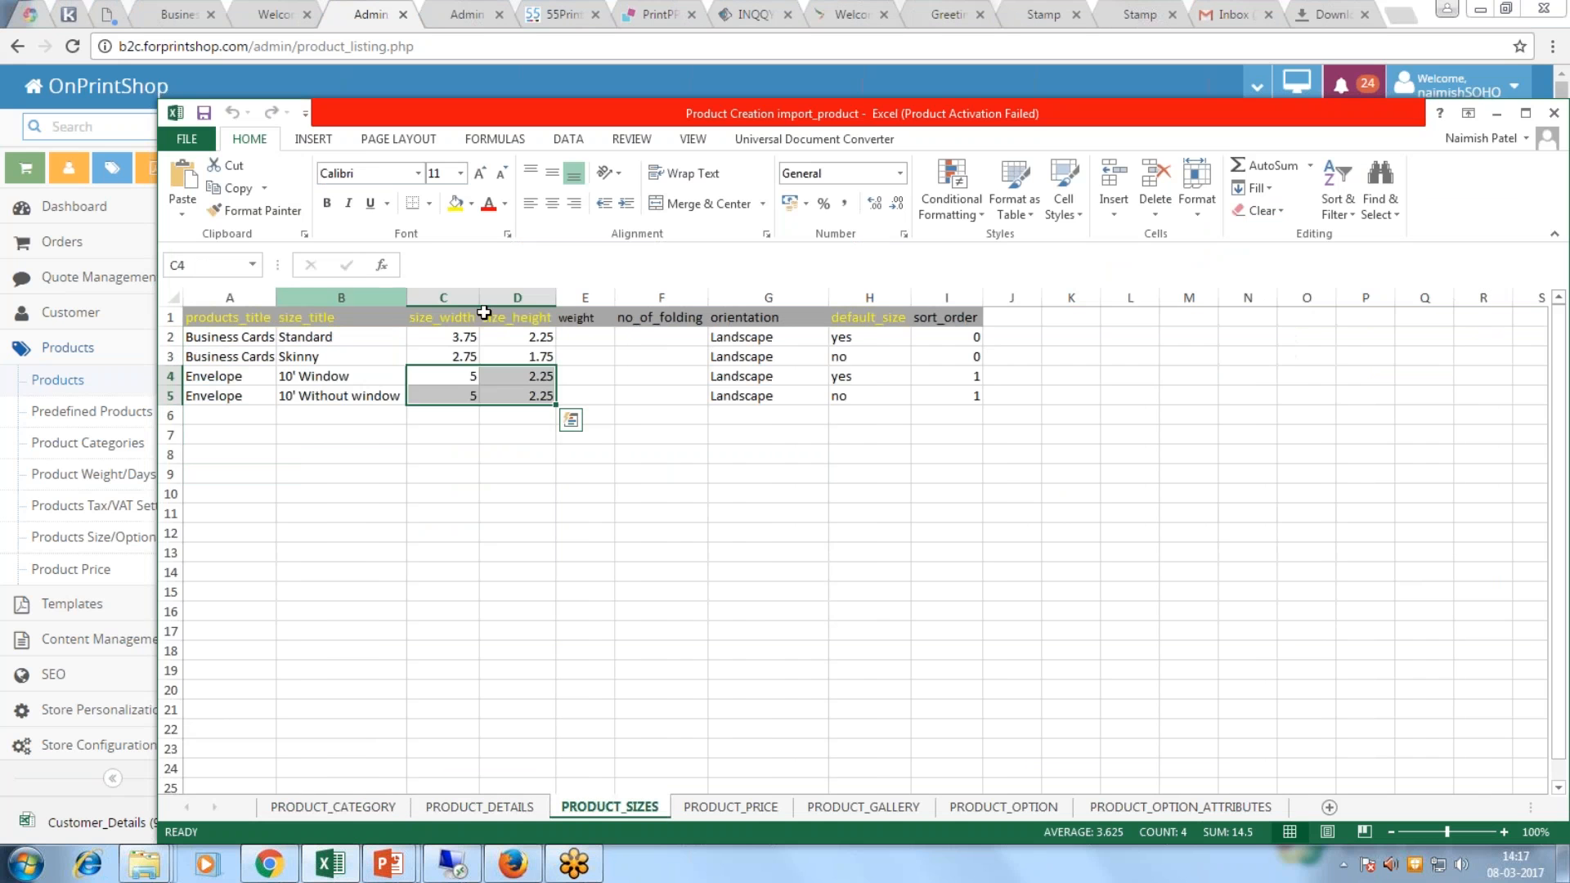
click(737, 814)
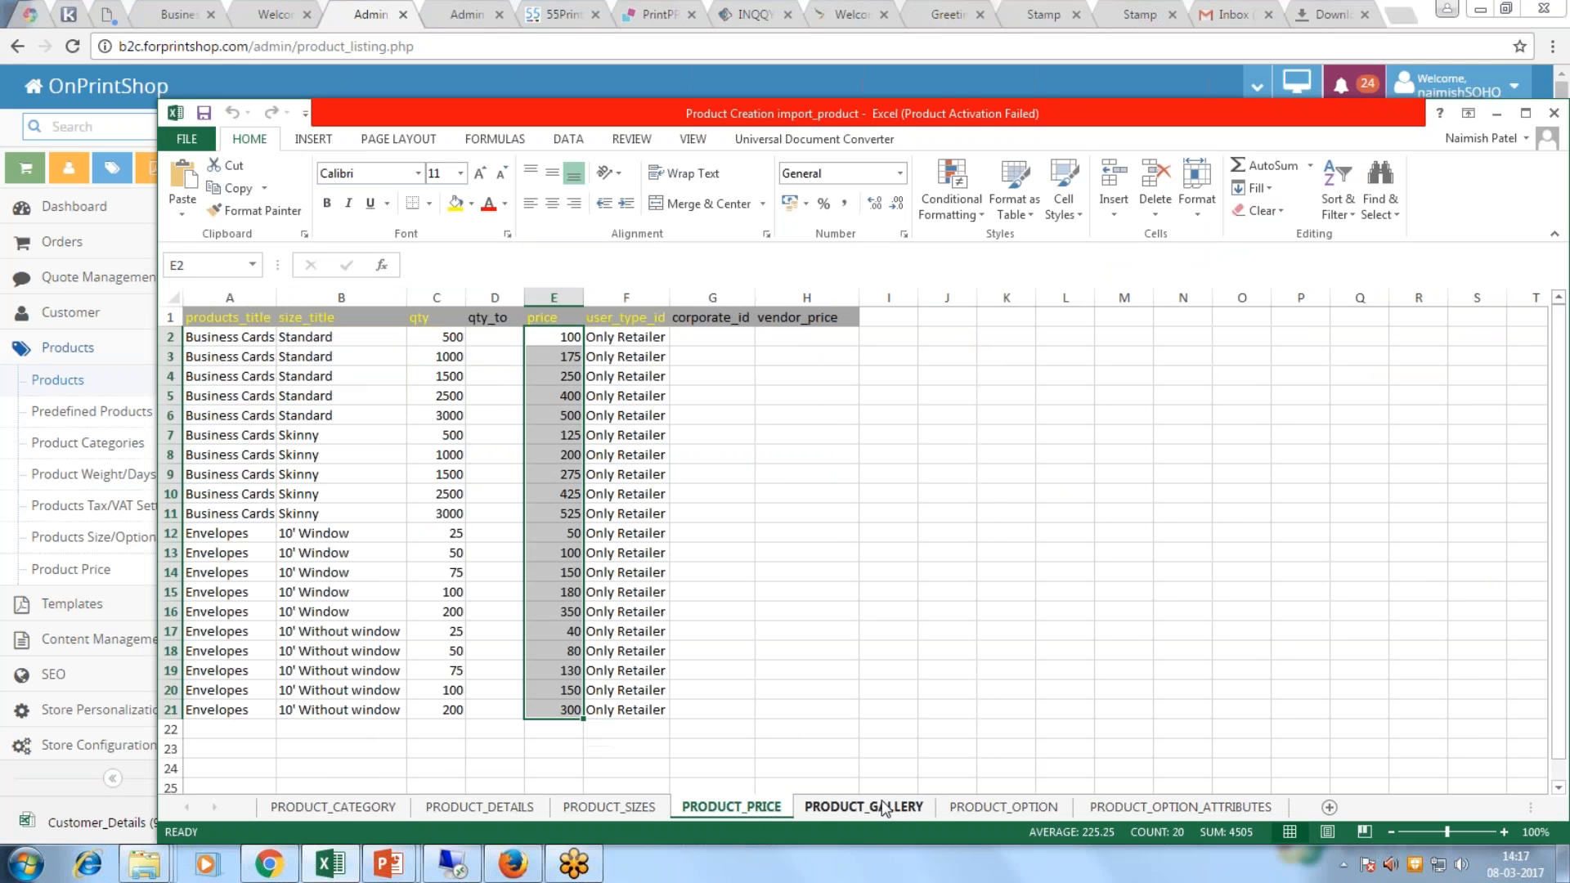
click(864, 807)
click(1035, 807)
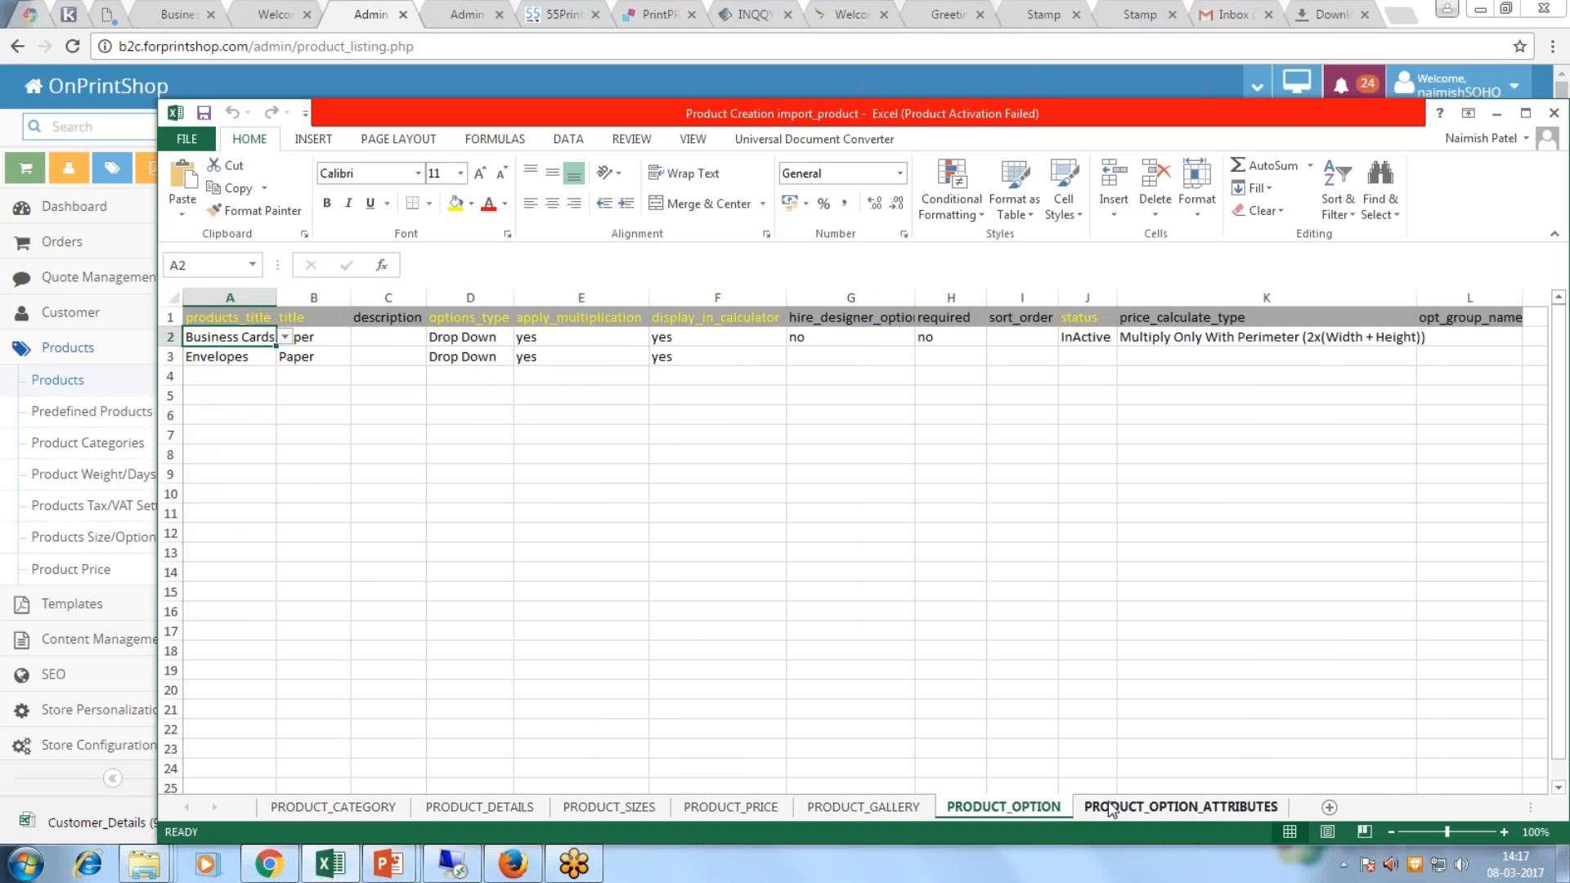
click(1098, 806)
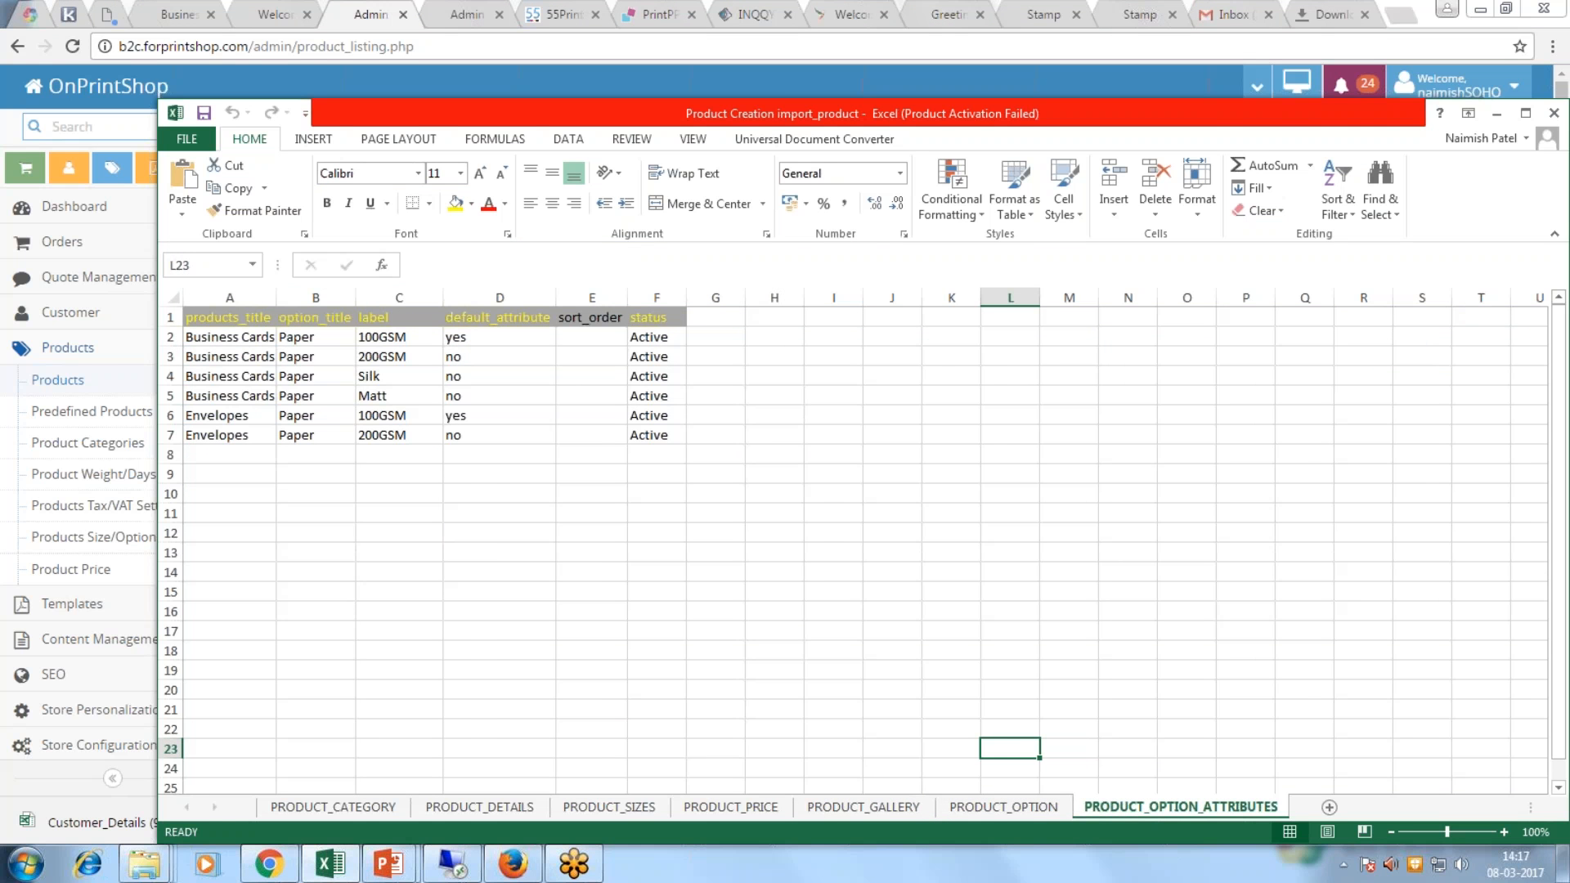
drag(1210, 127, 1020, 132)
click(1306, 120)
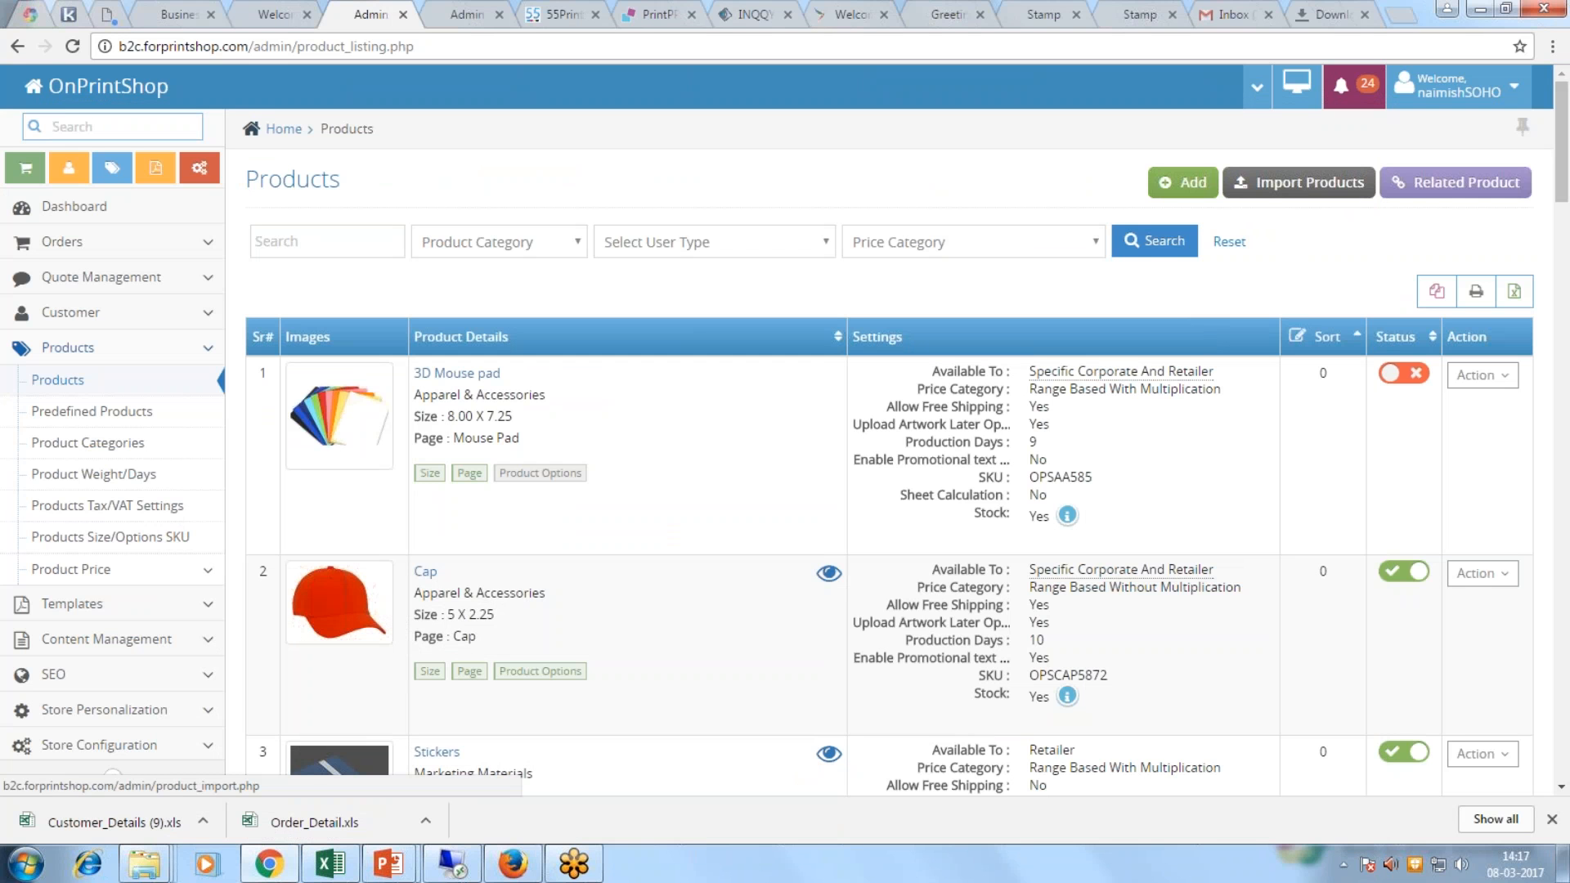
Step: Load the Product Price table for Standard Business Cards
click(131, 566)
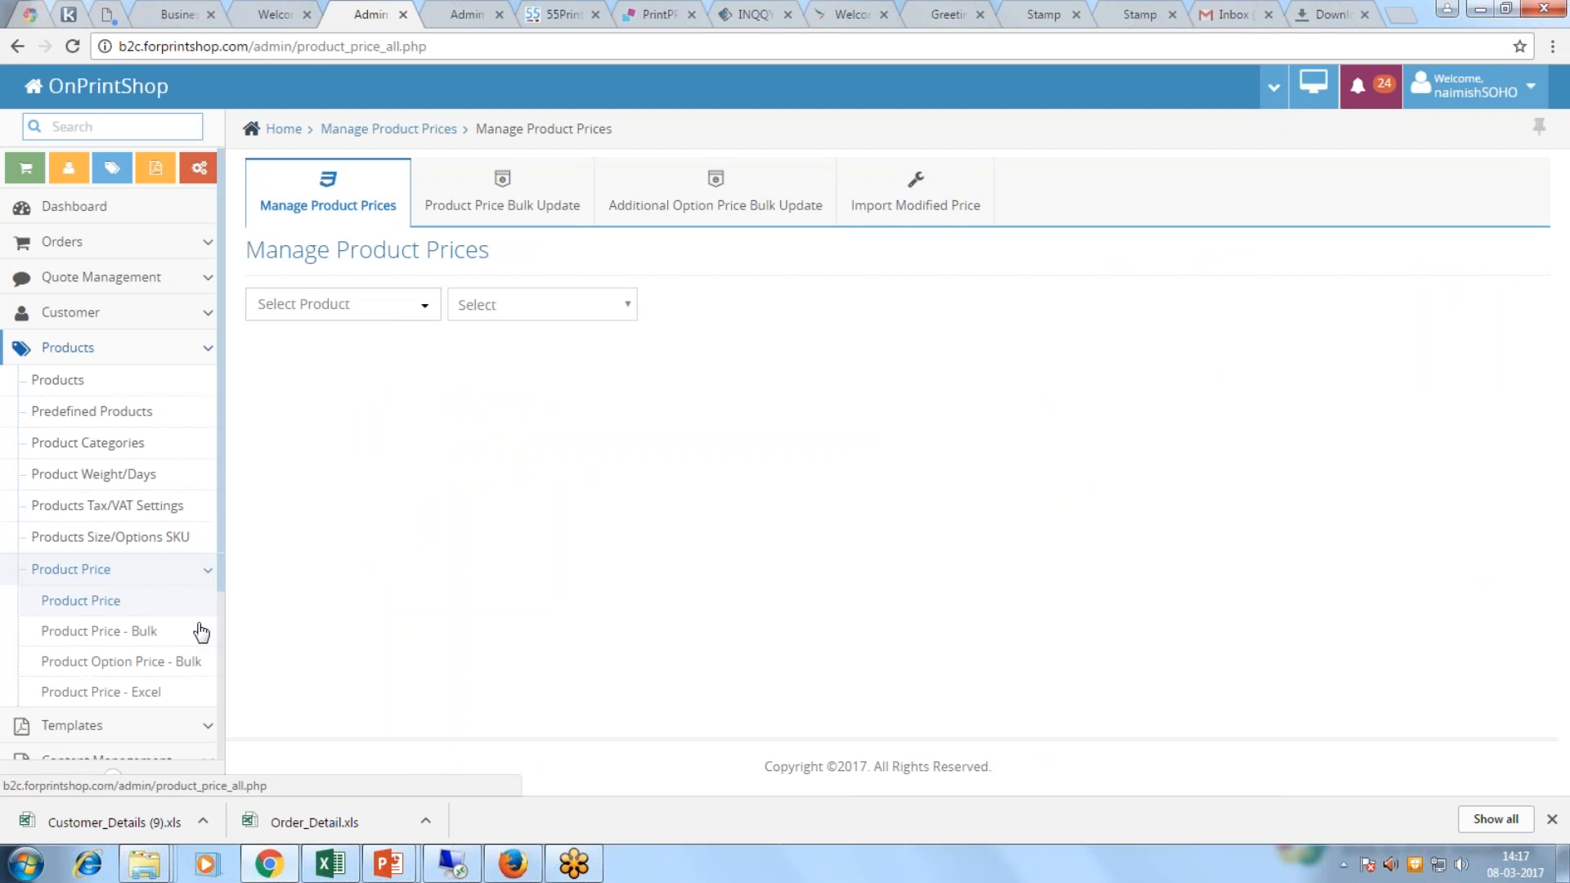
click(410, 307)
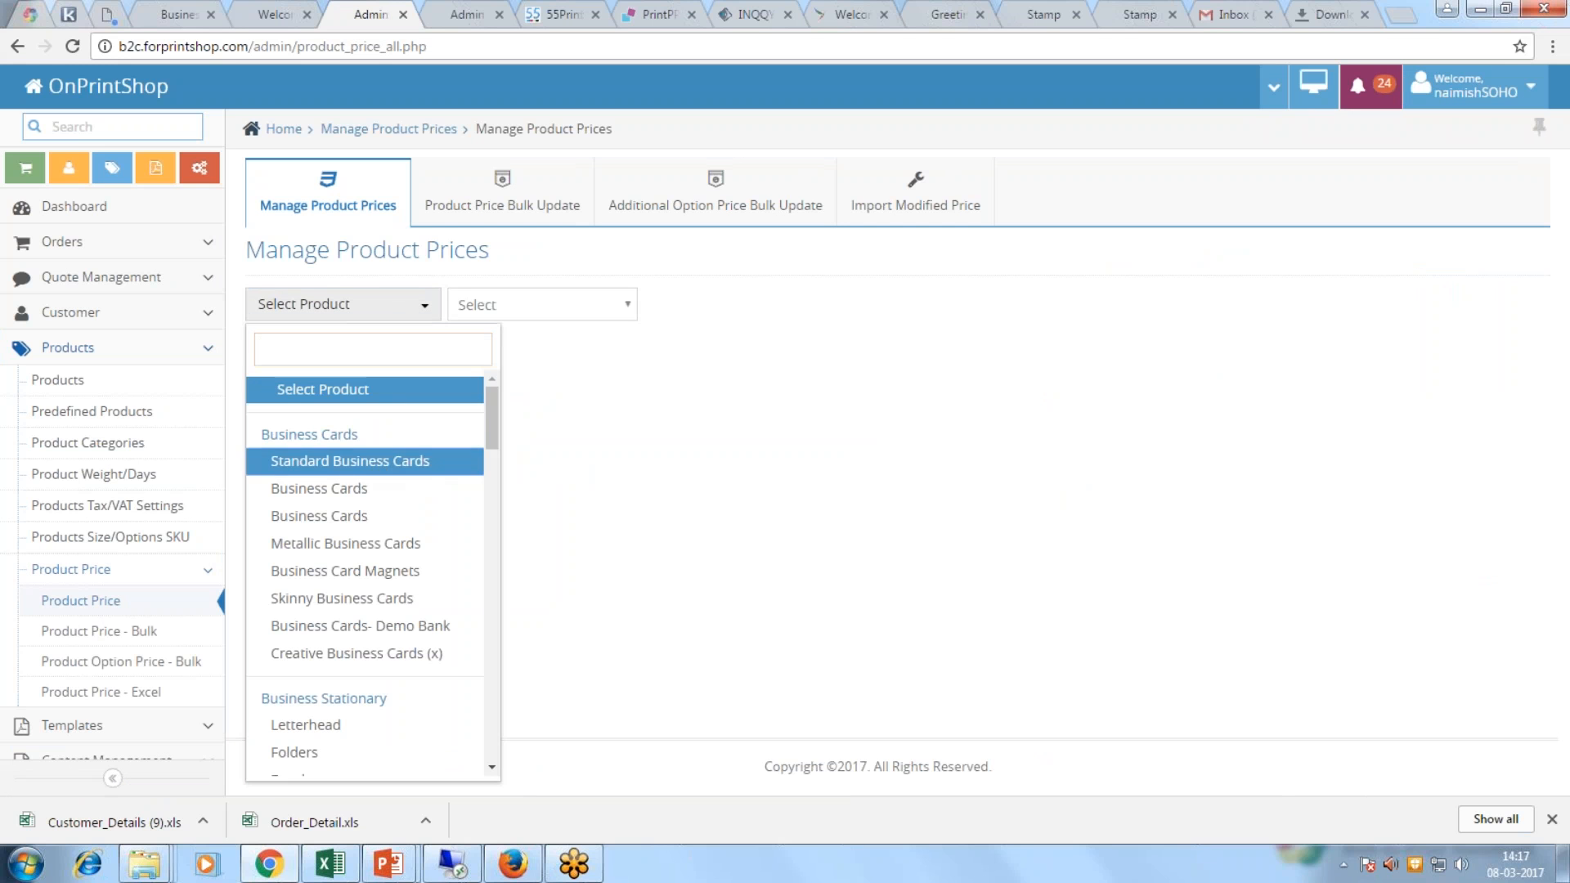
click(352, 460)
click(582, 311)
click(554, 354)
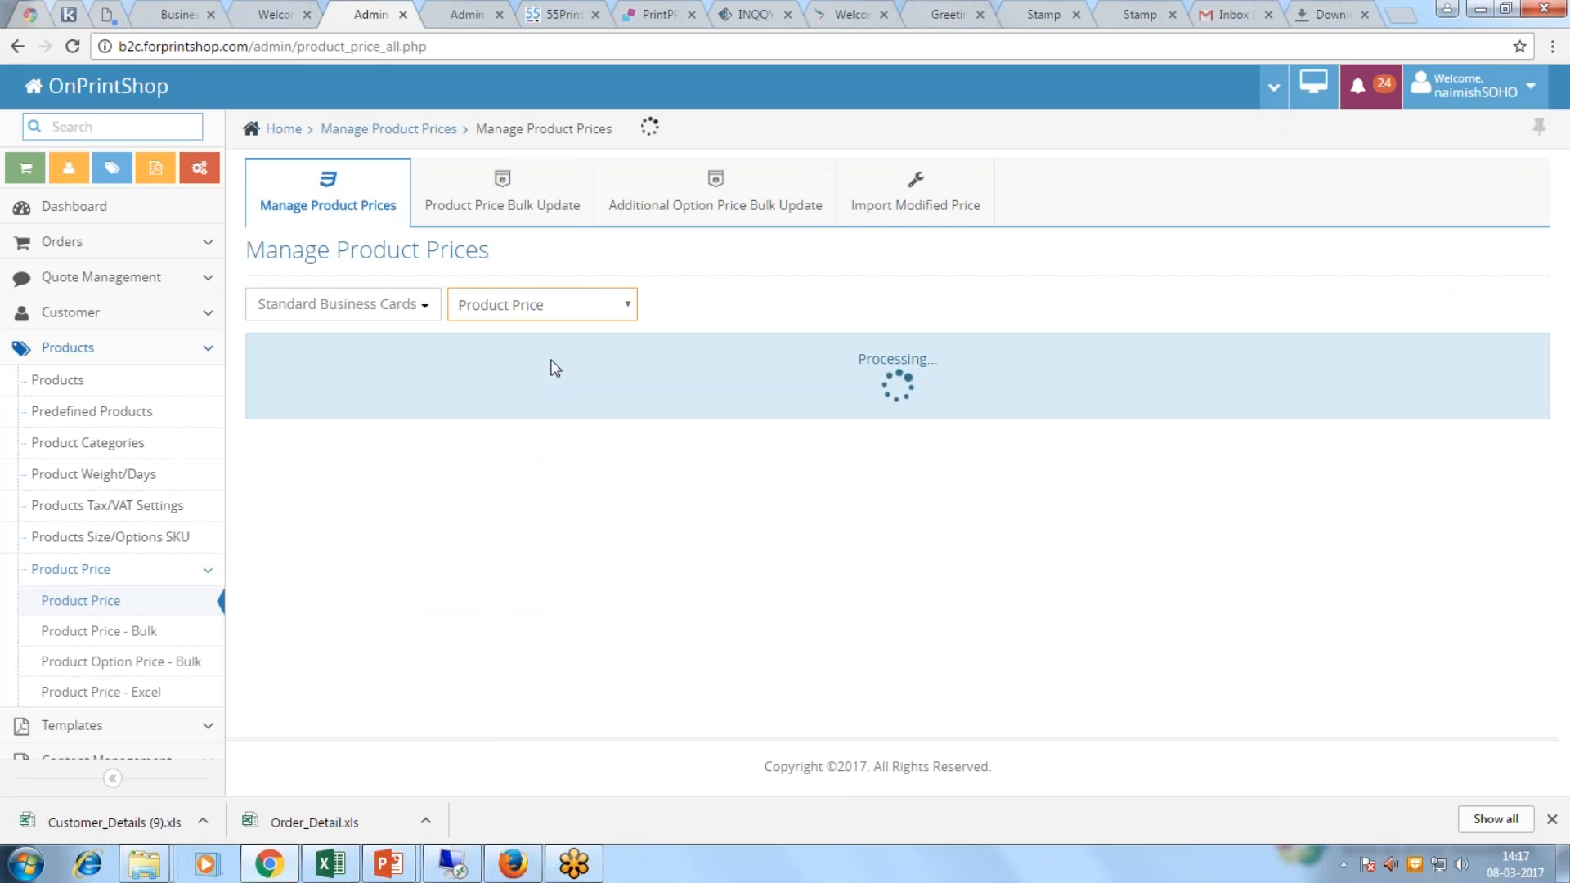
Step: Step through the 500, 1000 and 1500 quantity prices, from 19.99 to 28.99, and vendor prices
click(1139, 487)
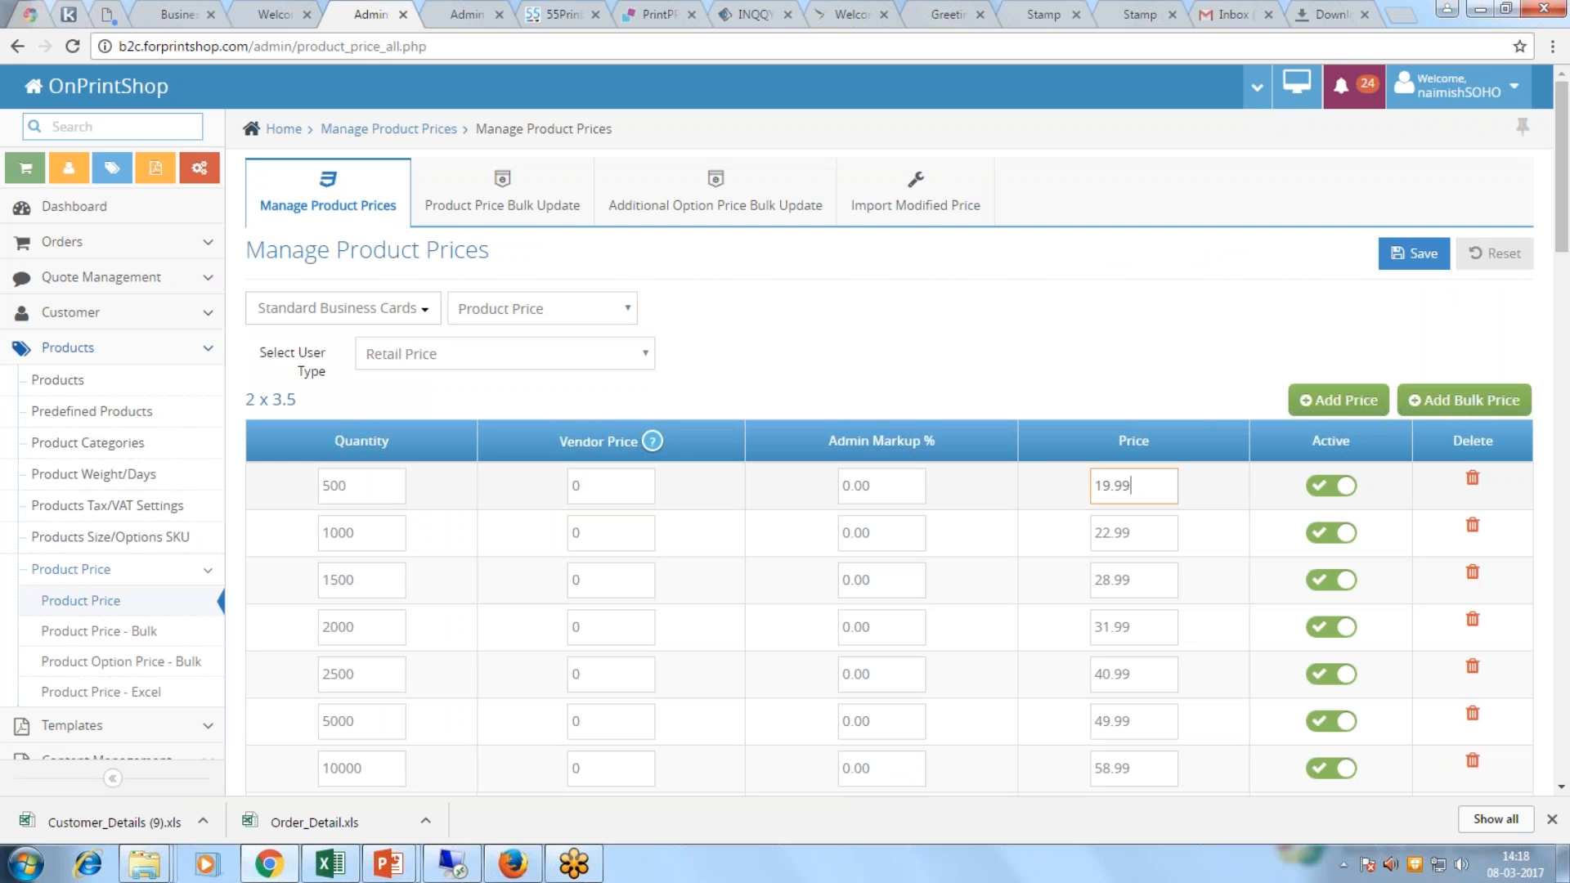
drag(599, 490, 519, 488)
key(BackSpace)
click(601, 534)
click(601, 580)
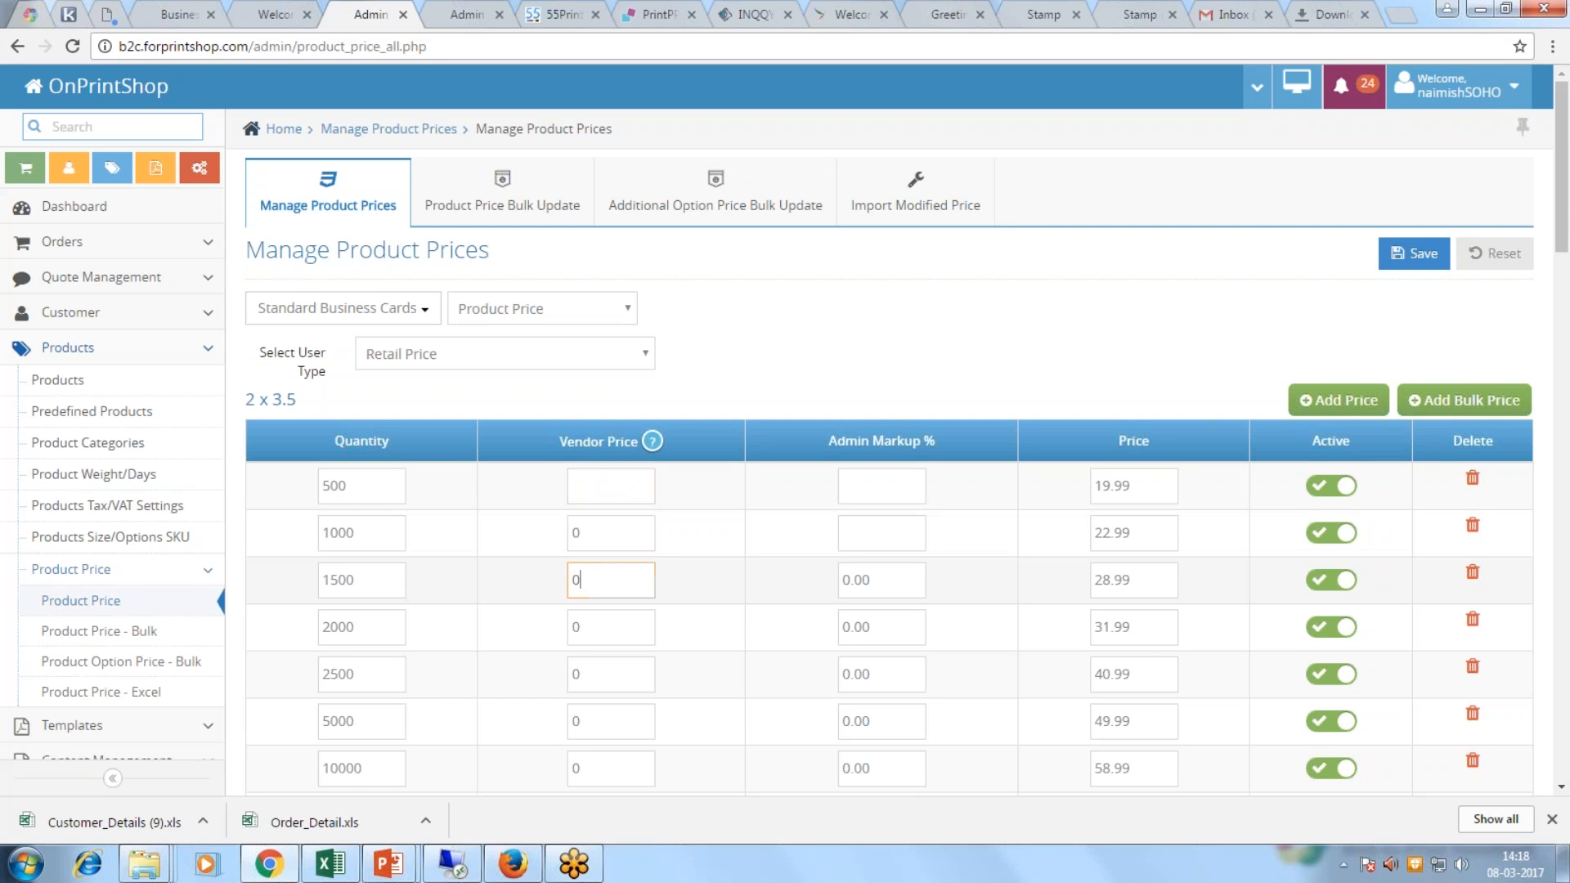
scroll(687, 578, down, 3)
click(1145, 280)
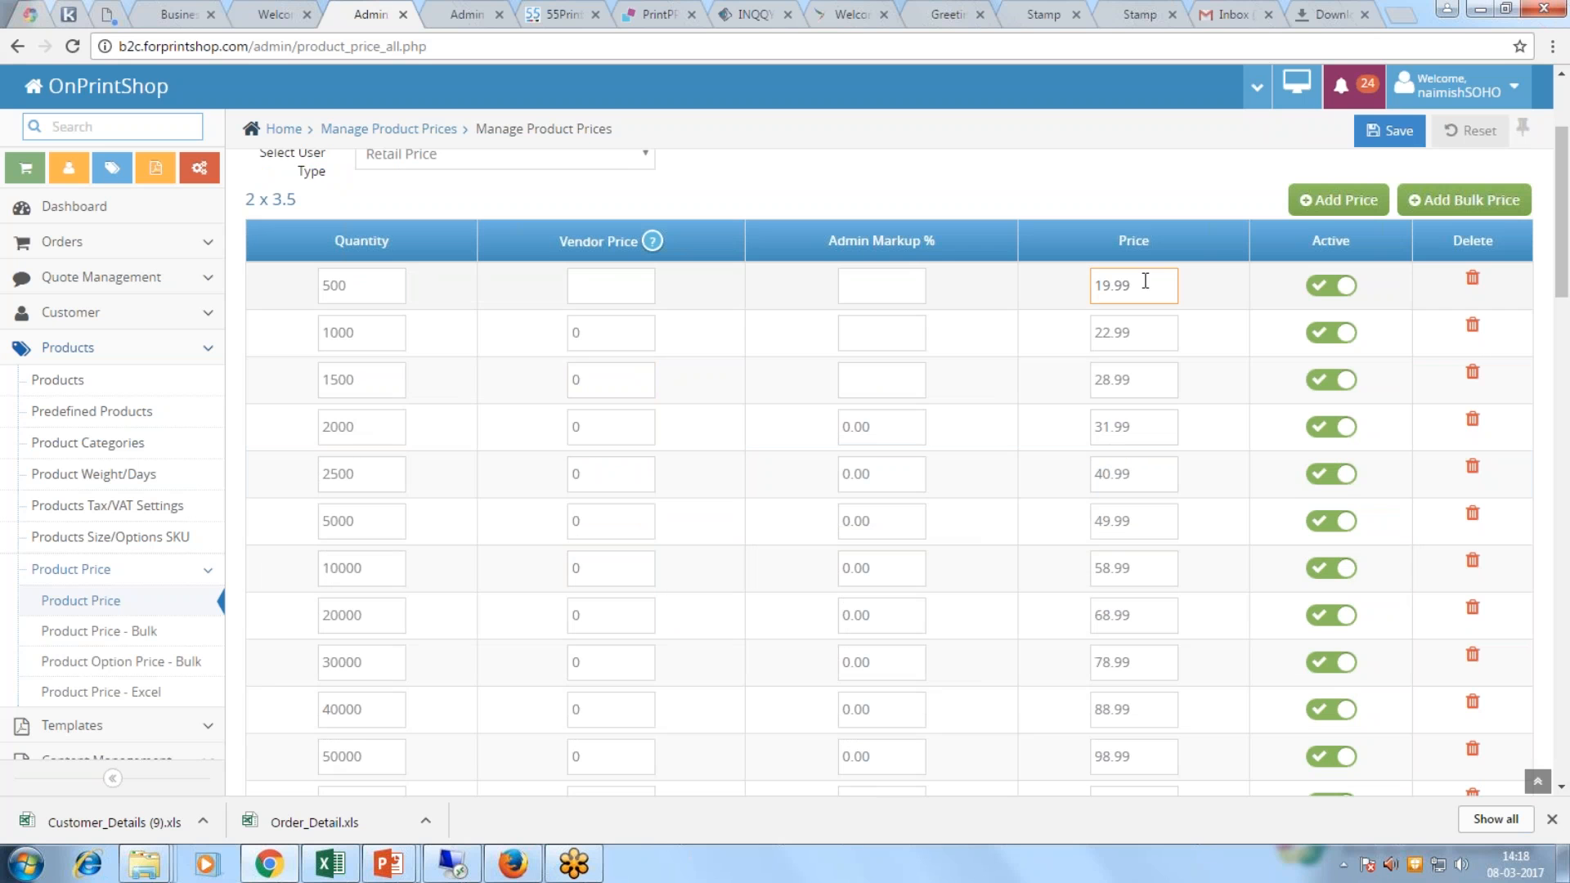
click(1142, 343)
click(1149, 384)
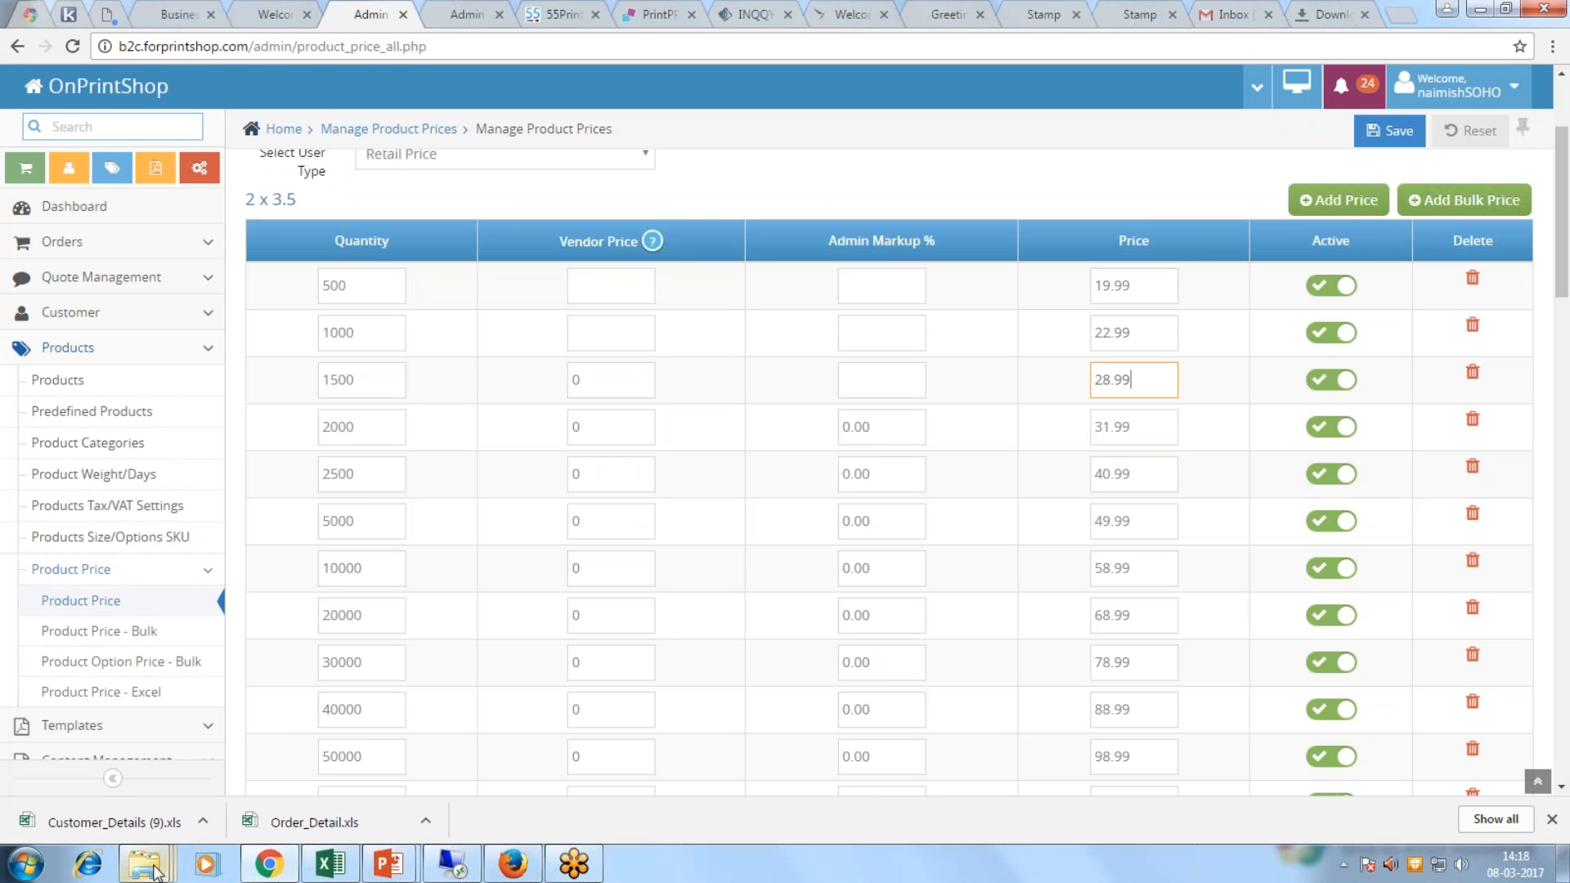
Step: Glance at the Template creation folder, then open Templates > Product Templates
mouse_move(153, 871)
click(344, 704)
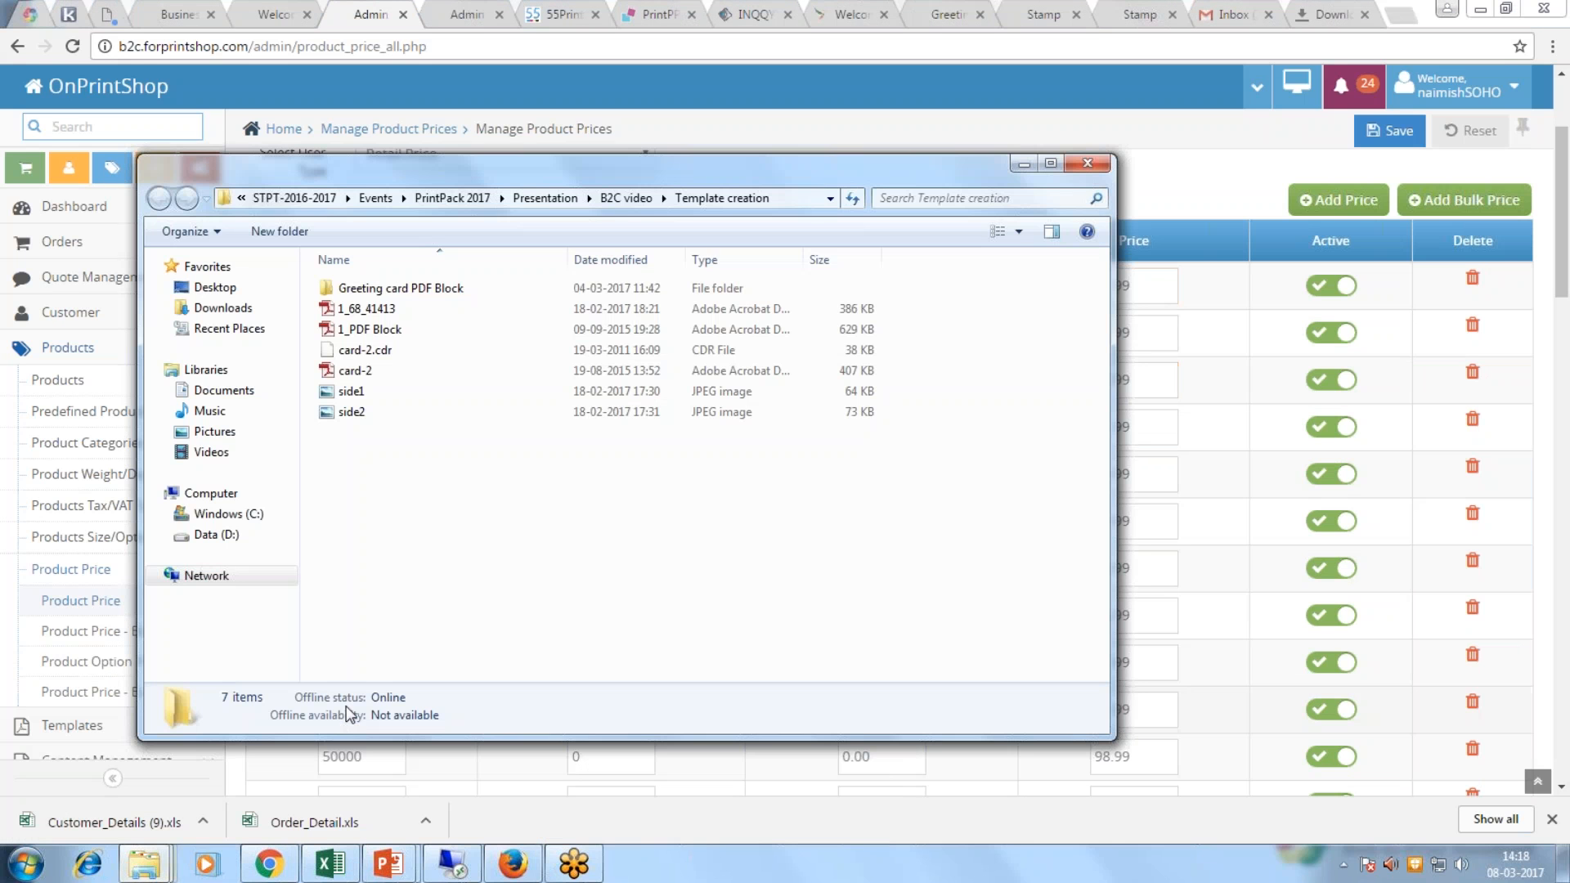
click(1023, 164)
scroll(139, 567, down, 3)
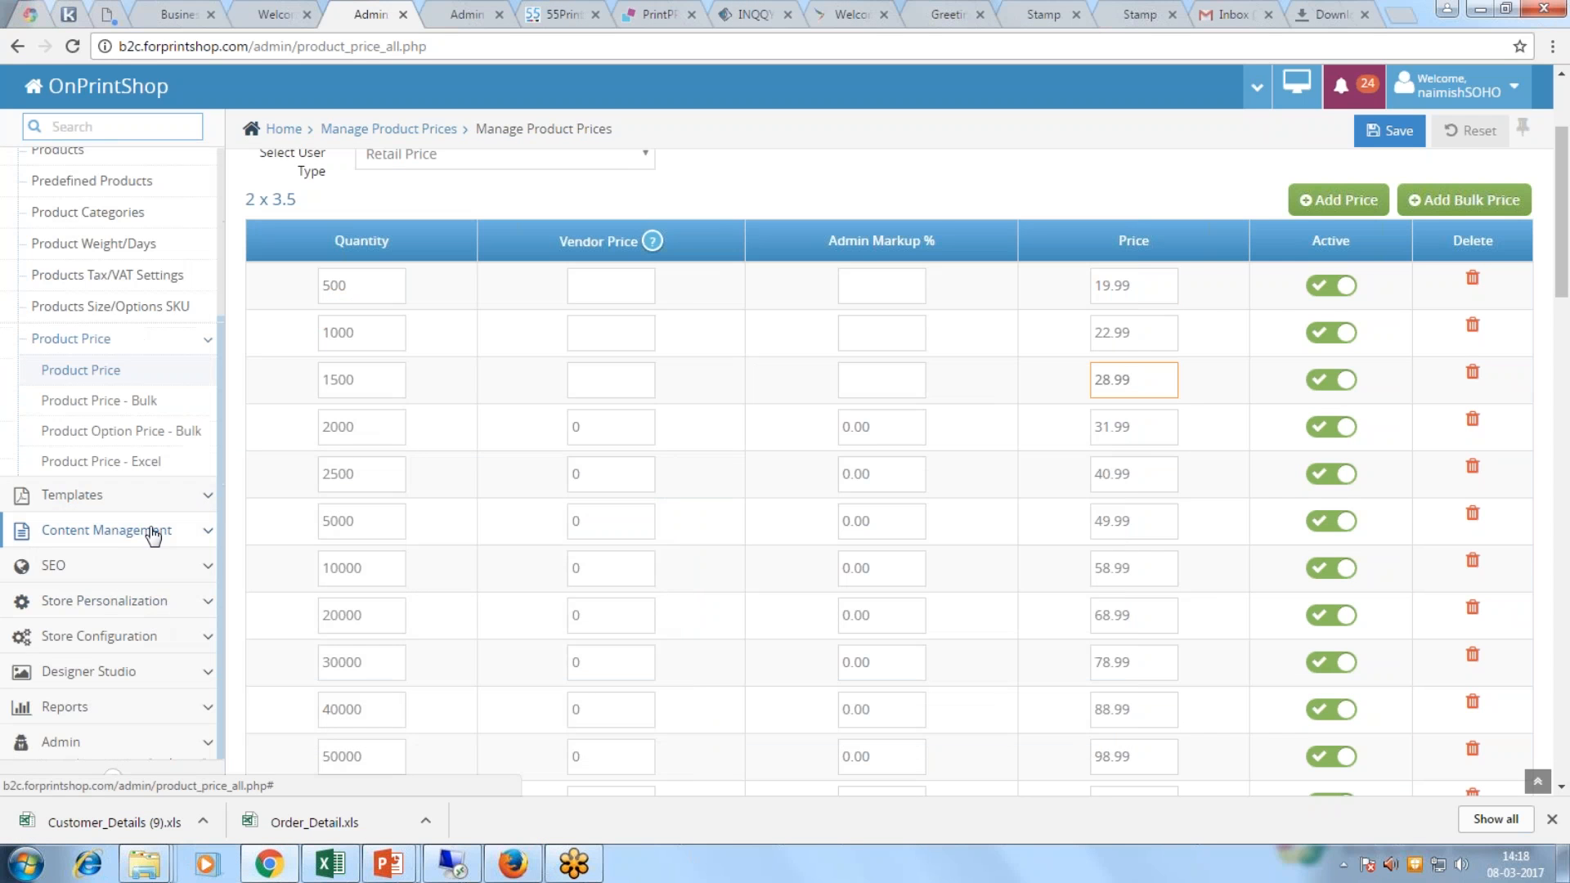
click(123, 495)
click(98, 372)
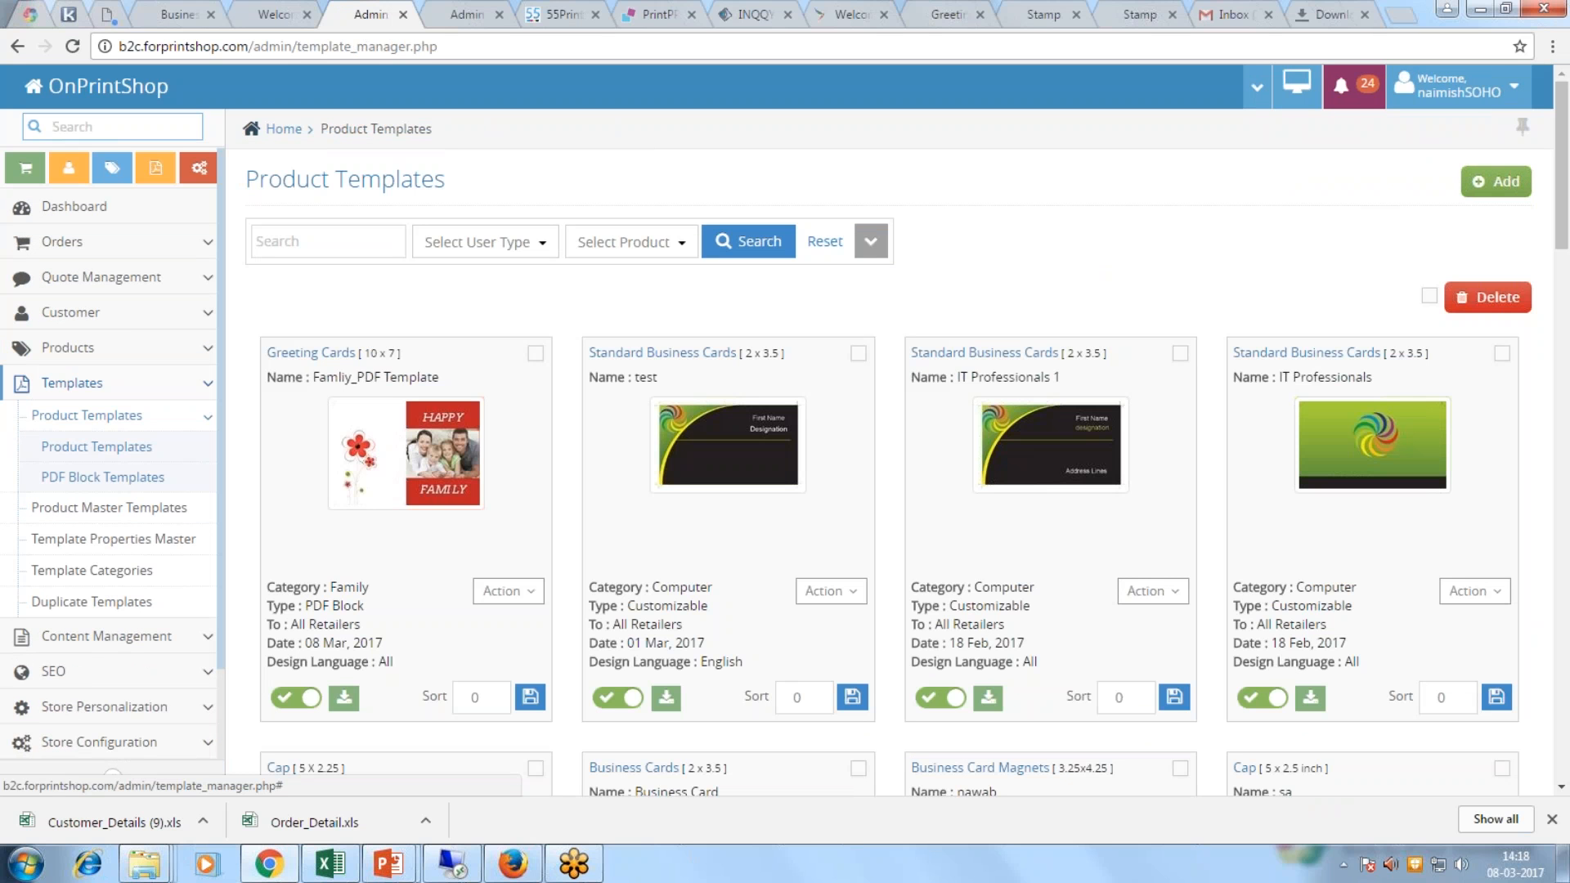
Step: Start a new template for All Retailers on the 2 x 3.5 Standard Business Cards
click(135, 450)
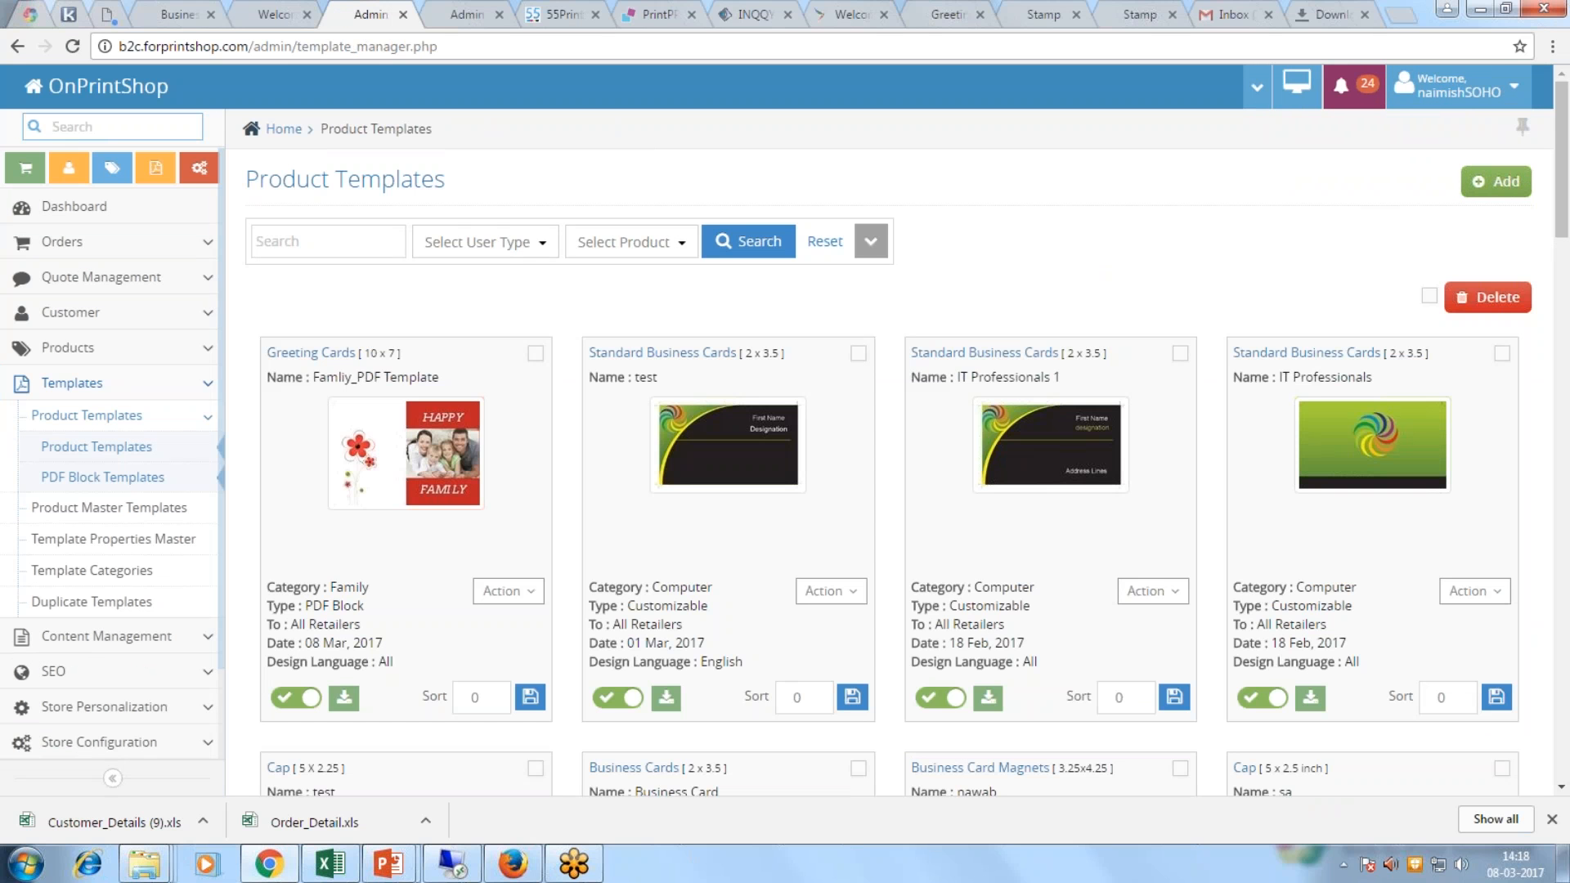
click(1495, 181)
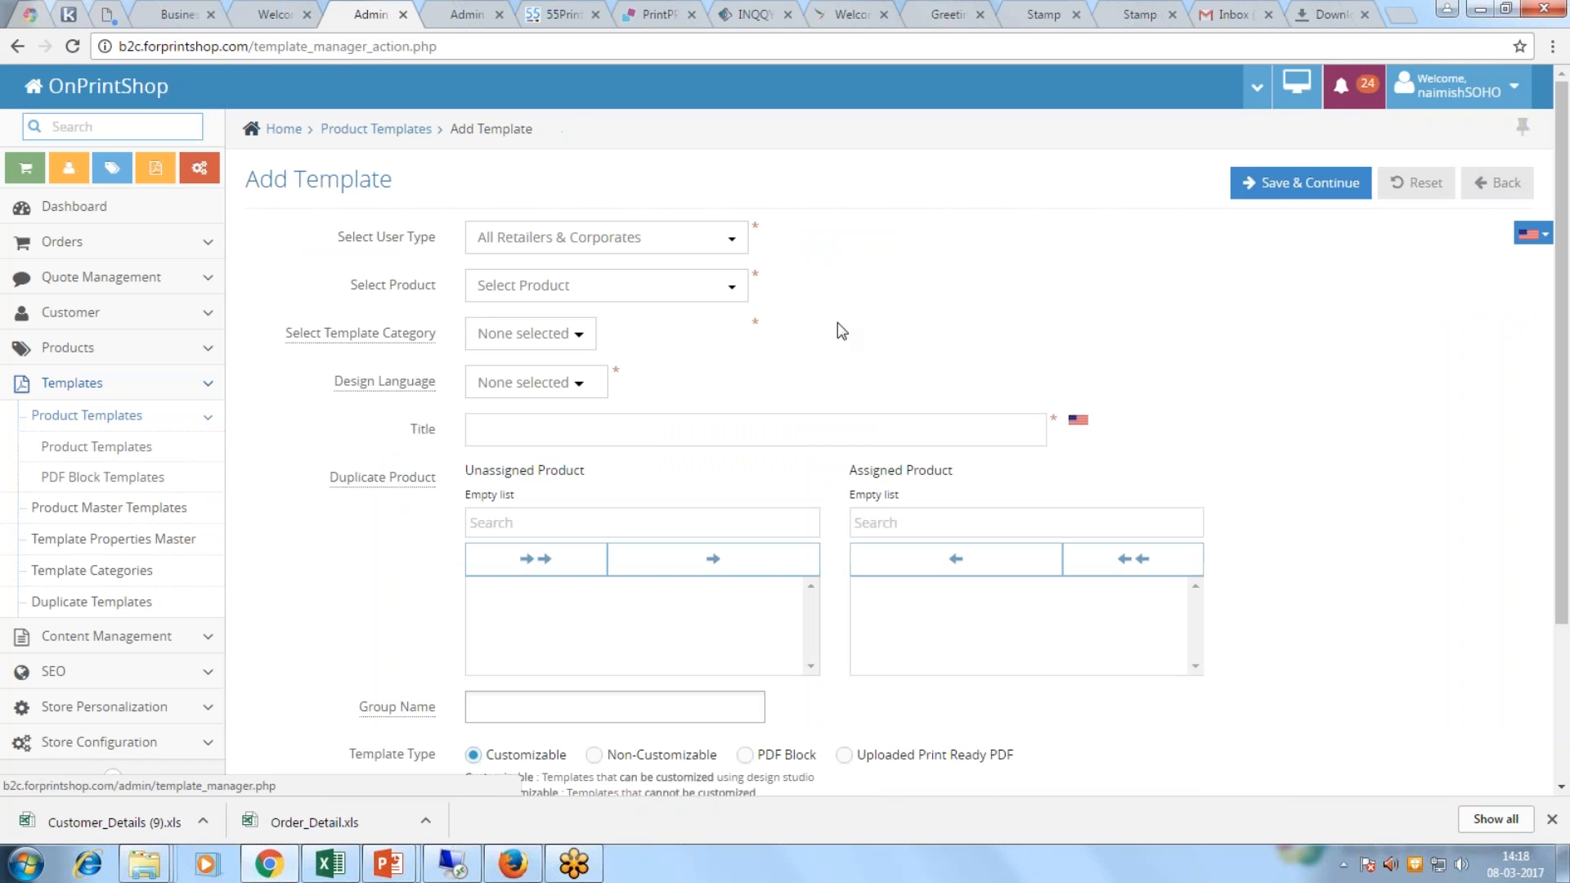
click(701, 238)
click(560, 400)
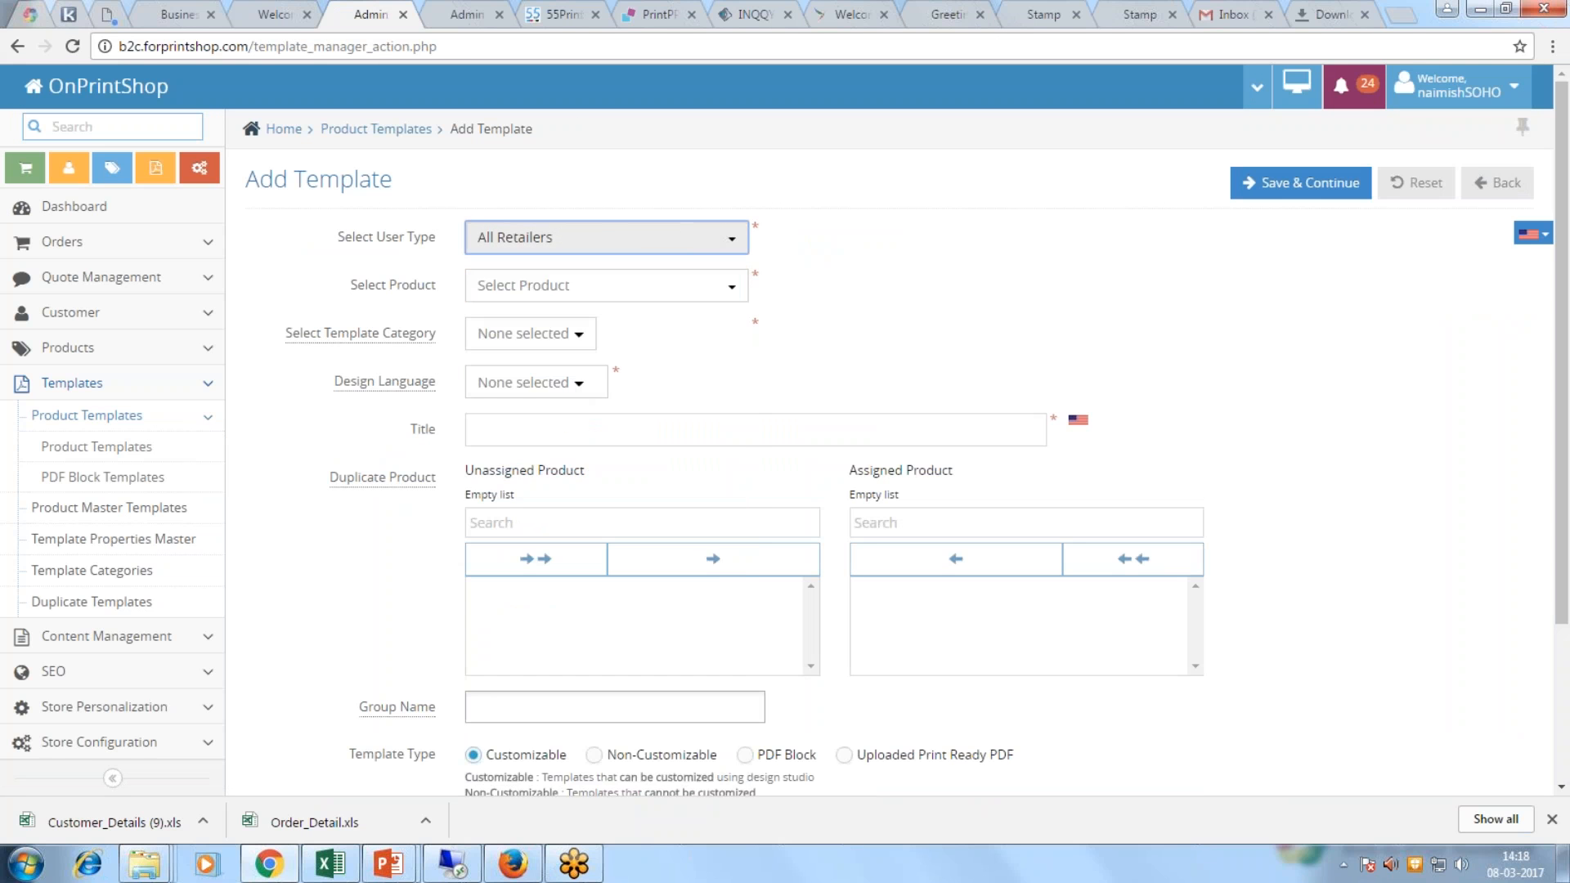
click(579, 297)
scroll(542, 527, down, 4)
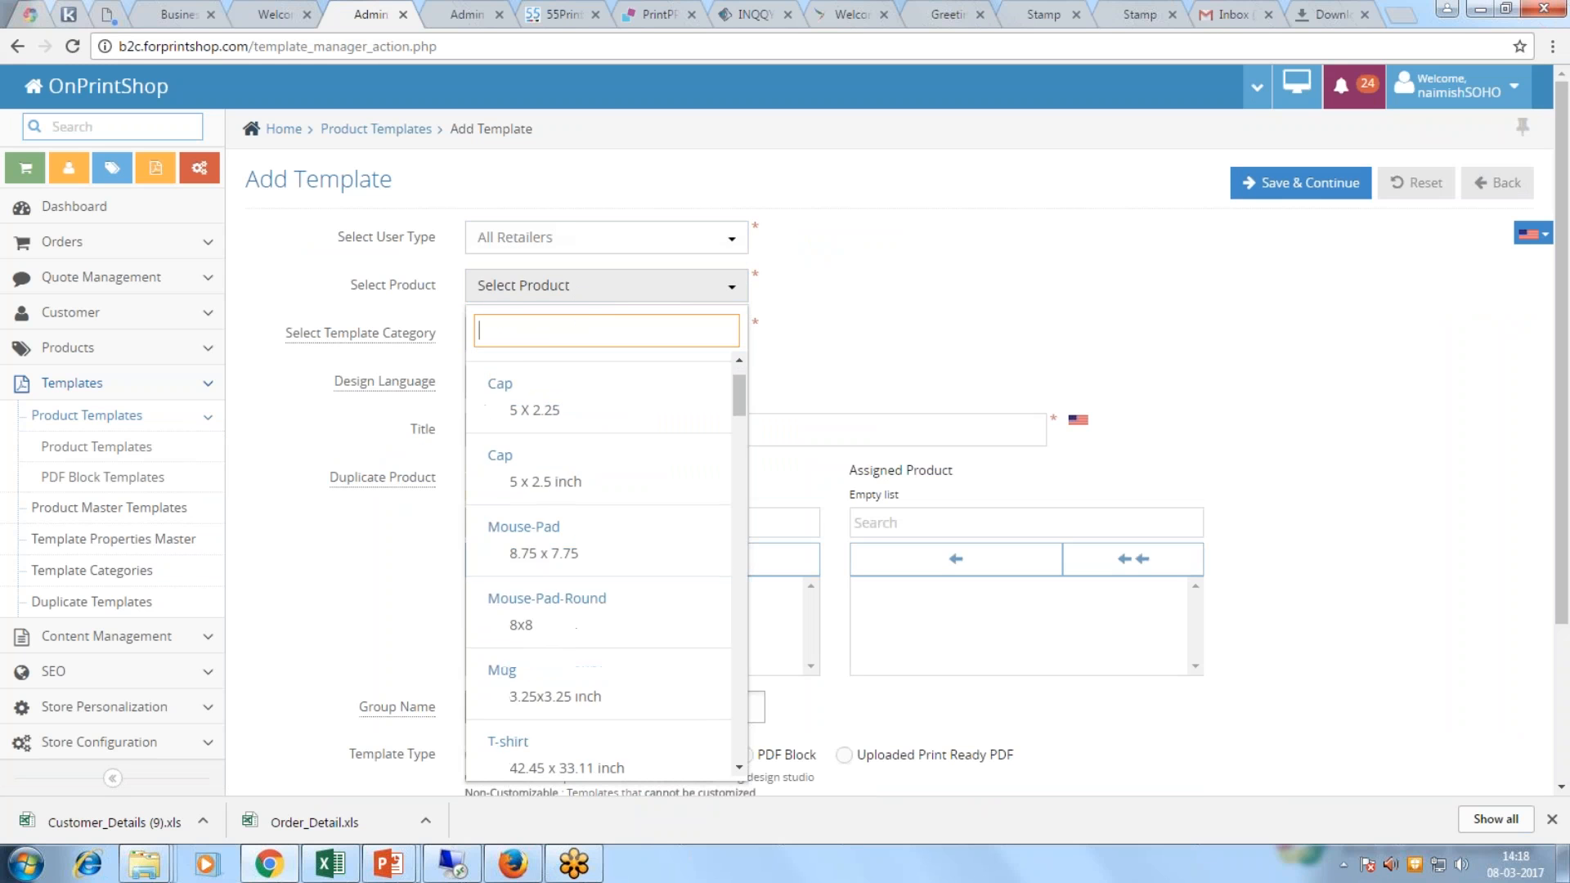
scroll(568, 607, down, 1)
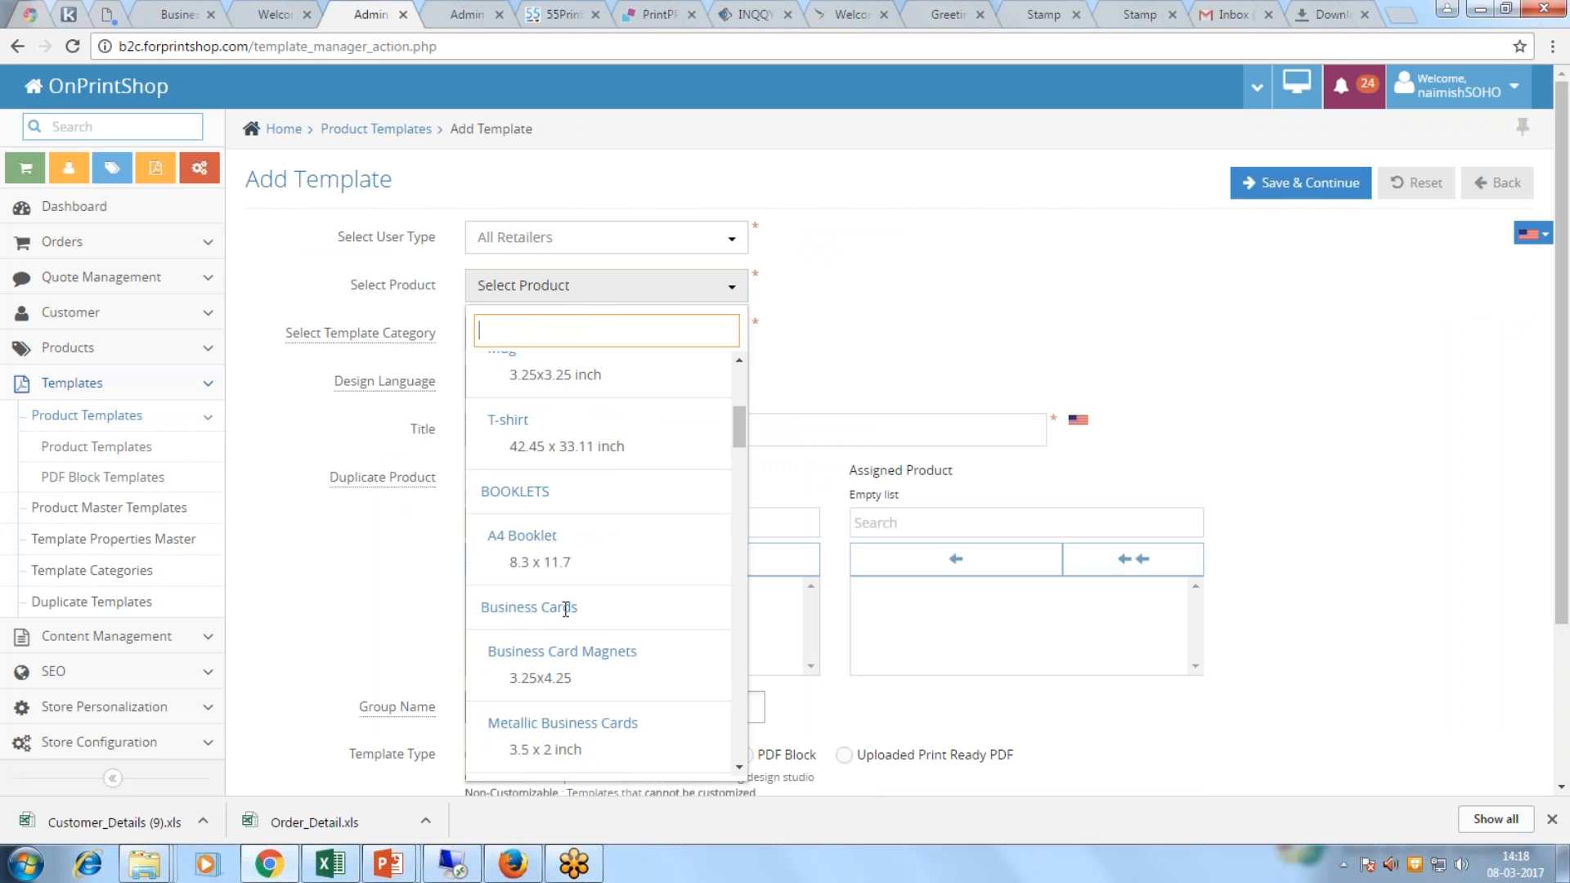
scroll(572, 686, down, 2)
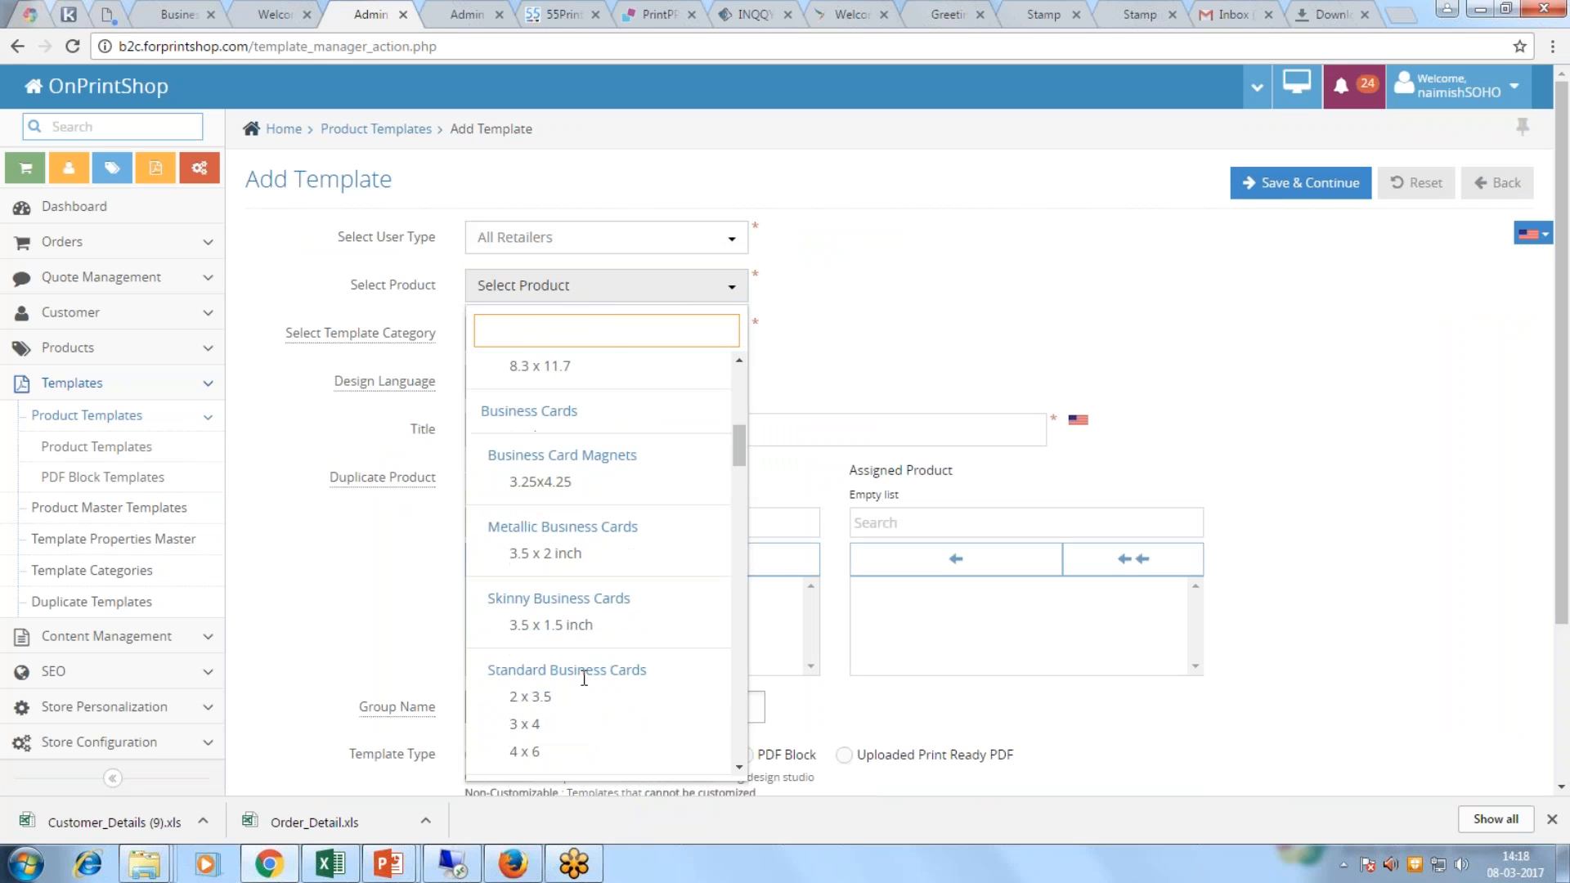
click(531, 695)
Step: Put the template in the Beauty category and title it Beauty
click(530, 333)
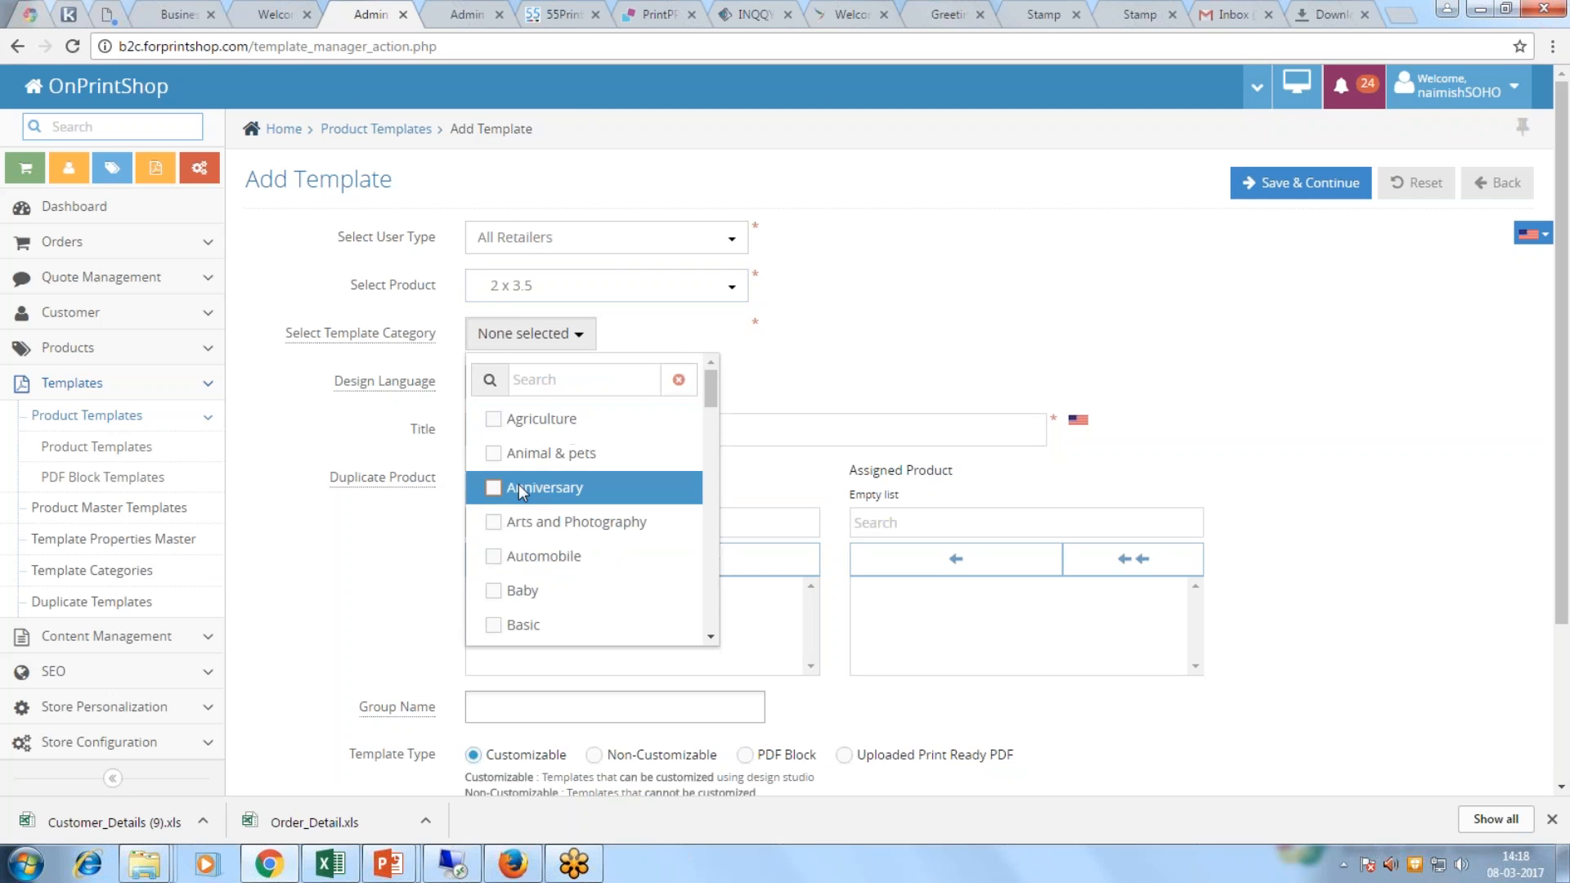
scroll(576, 482, down, 2)
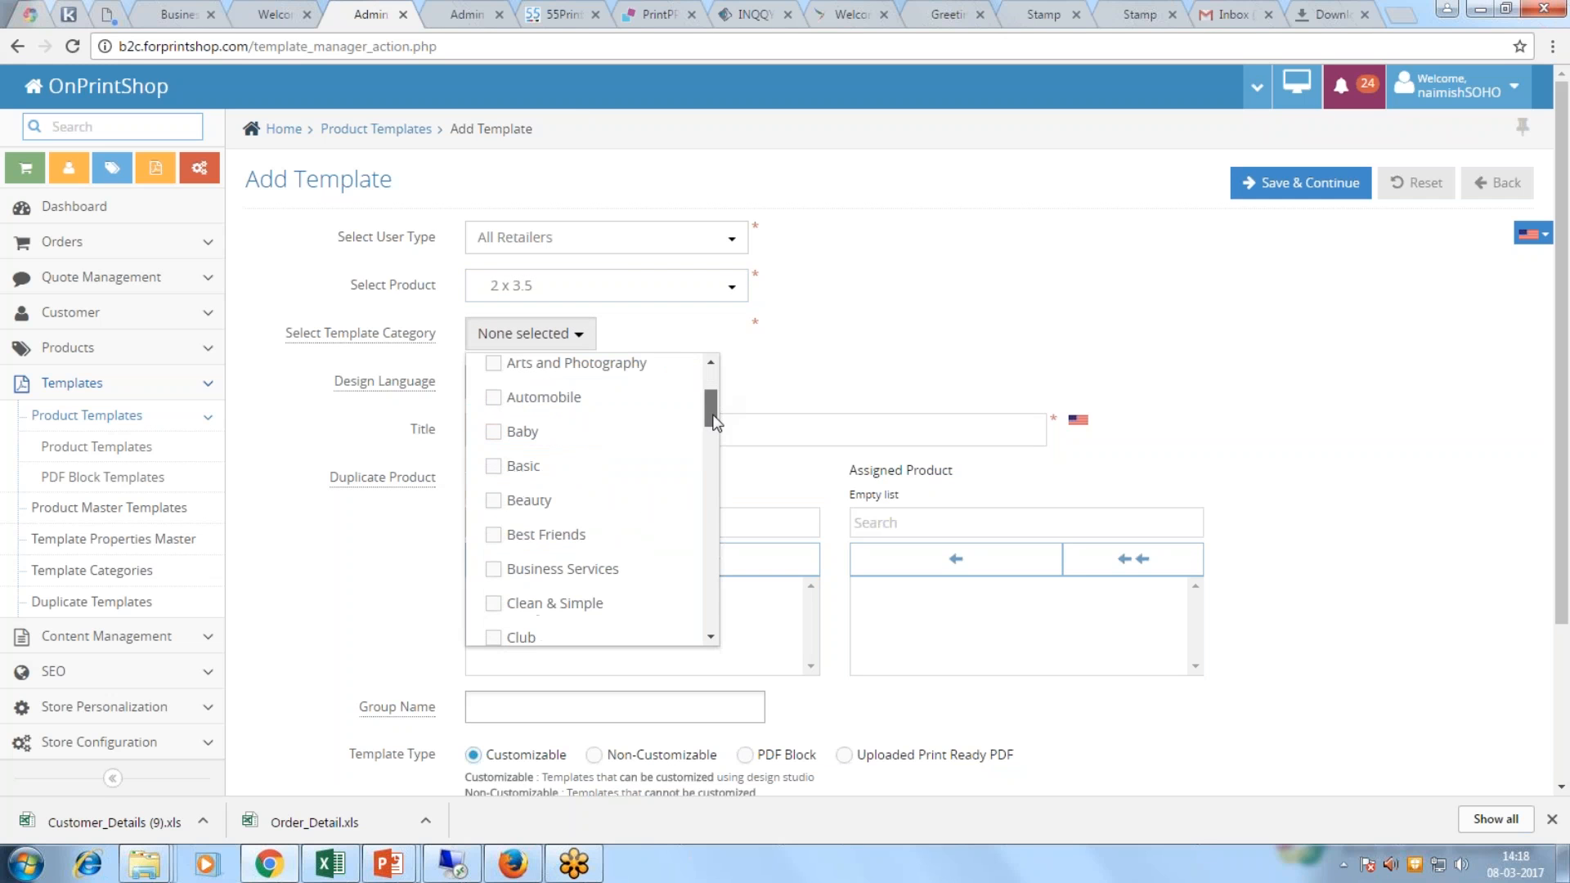
click(493, 501)
click(586, 325)
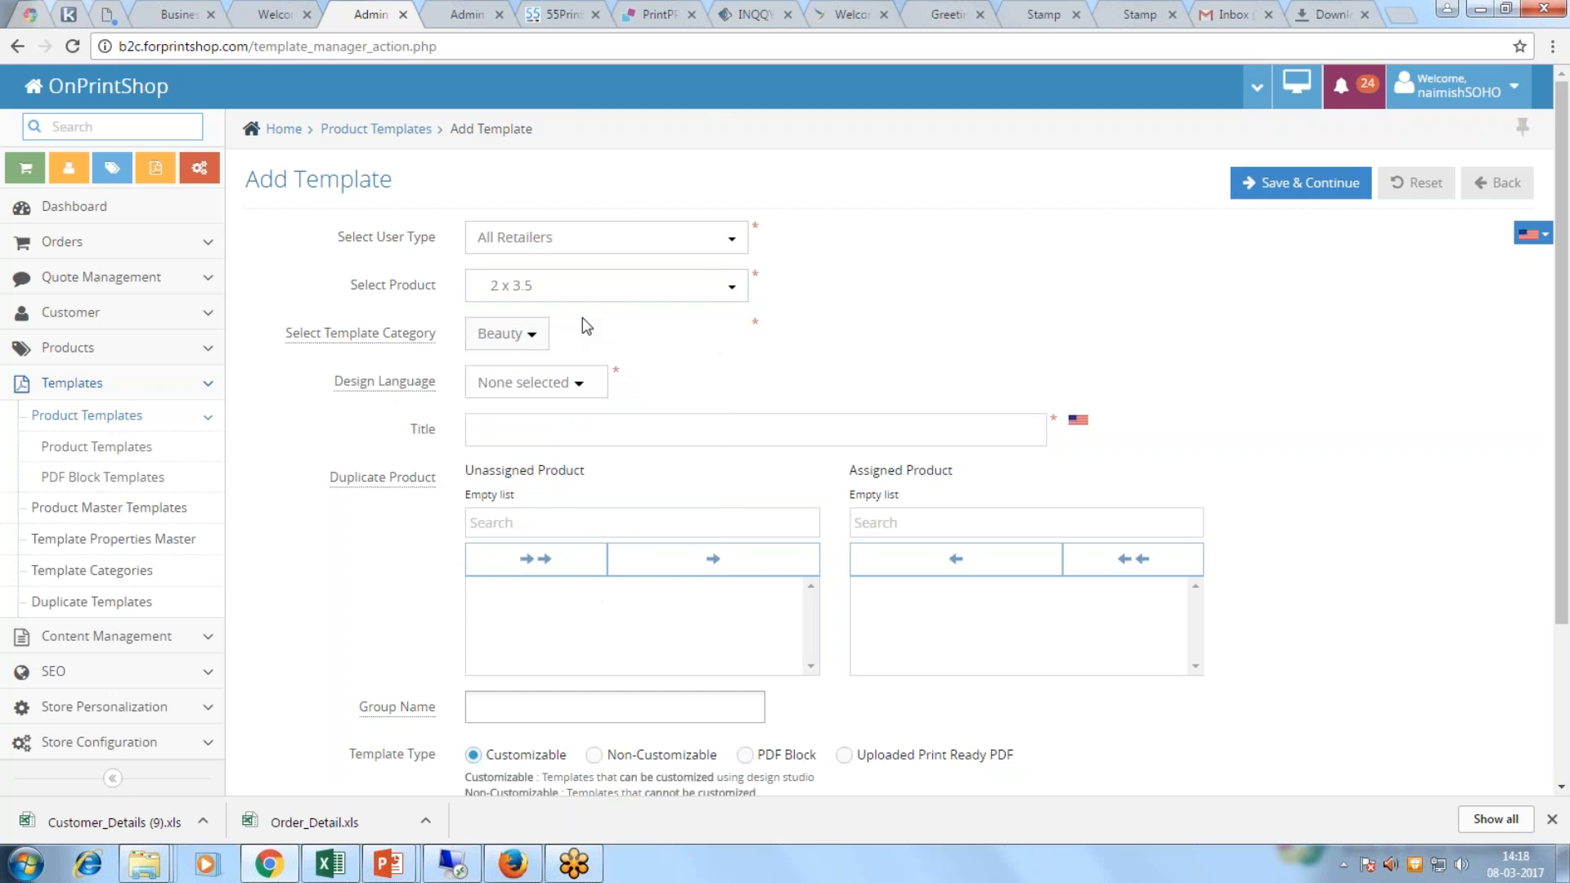
click(540, 432)
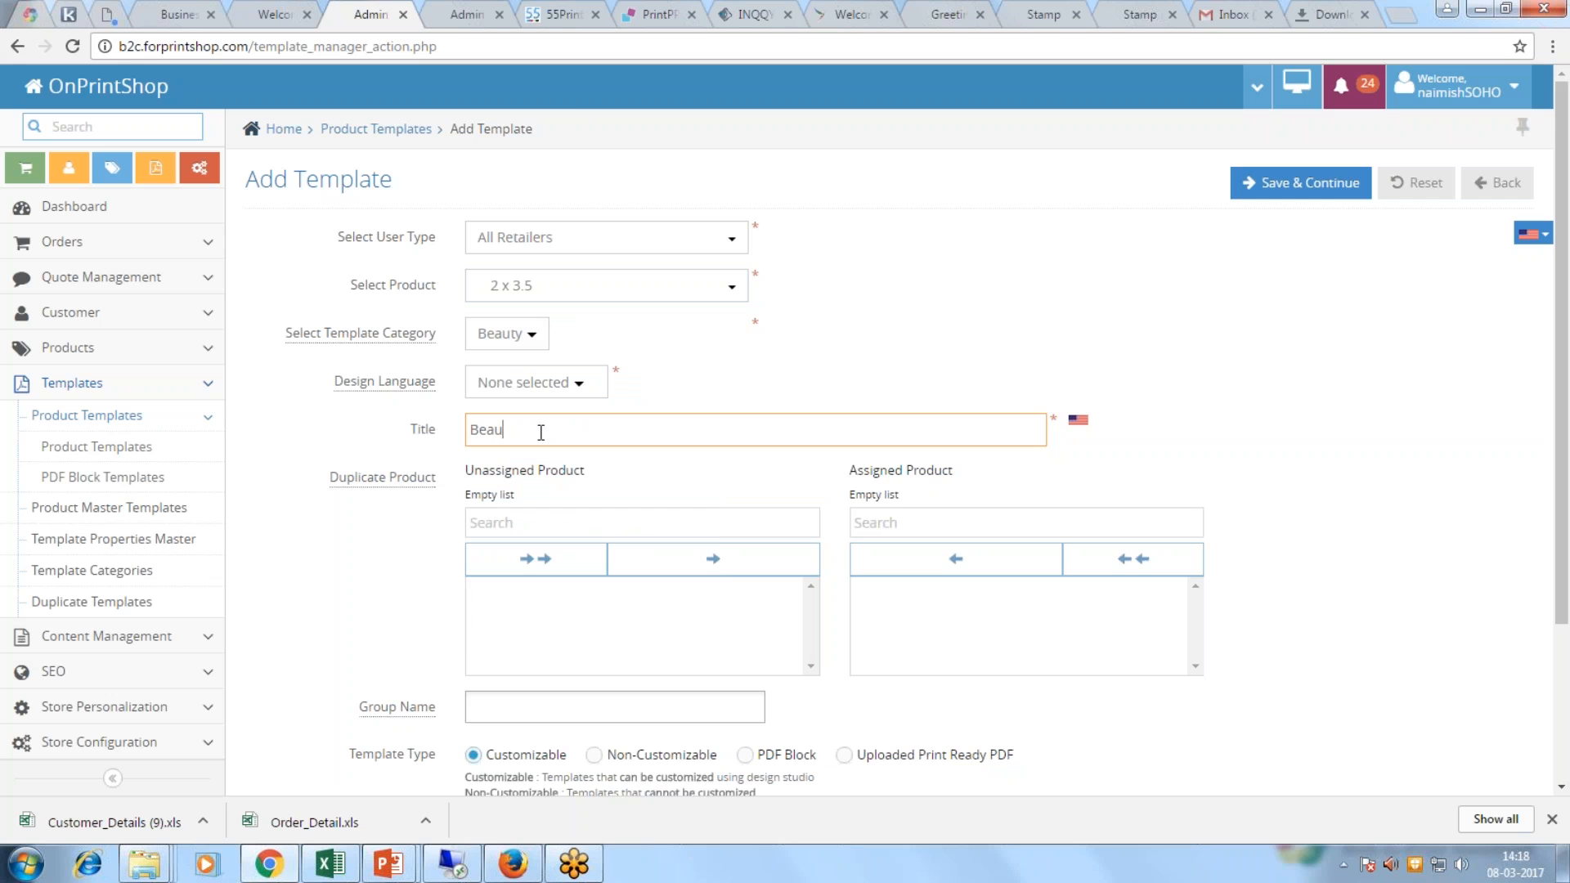
scroll(539, 431, down, 3)
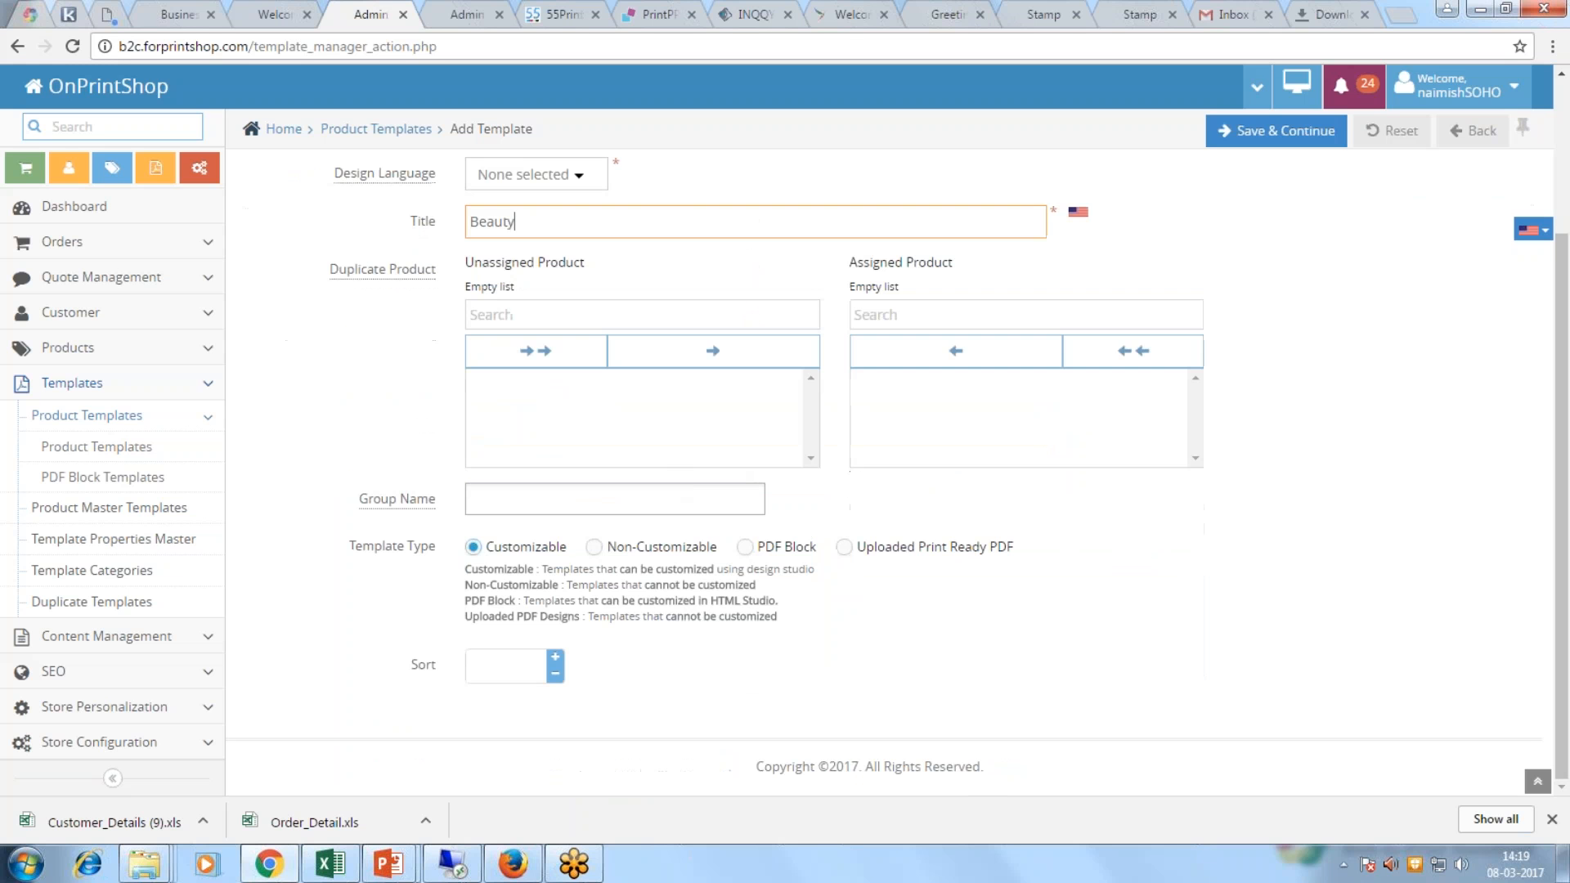
Step: Preview the side1 card background image from the Template creation folder
mouse_move(144, 864)
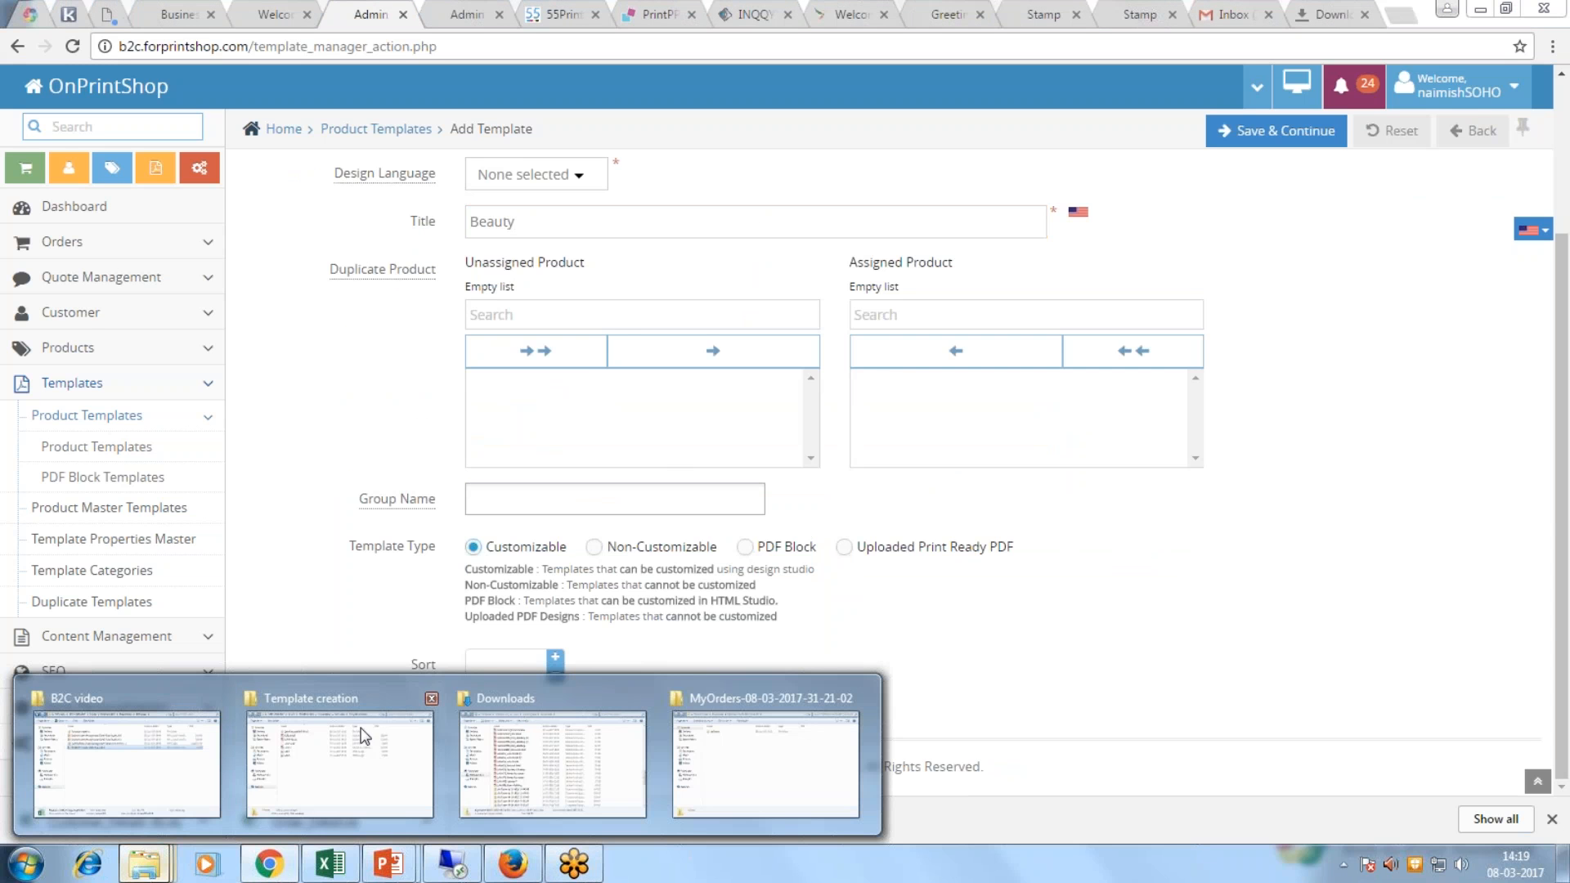
click(396, 700)
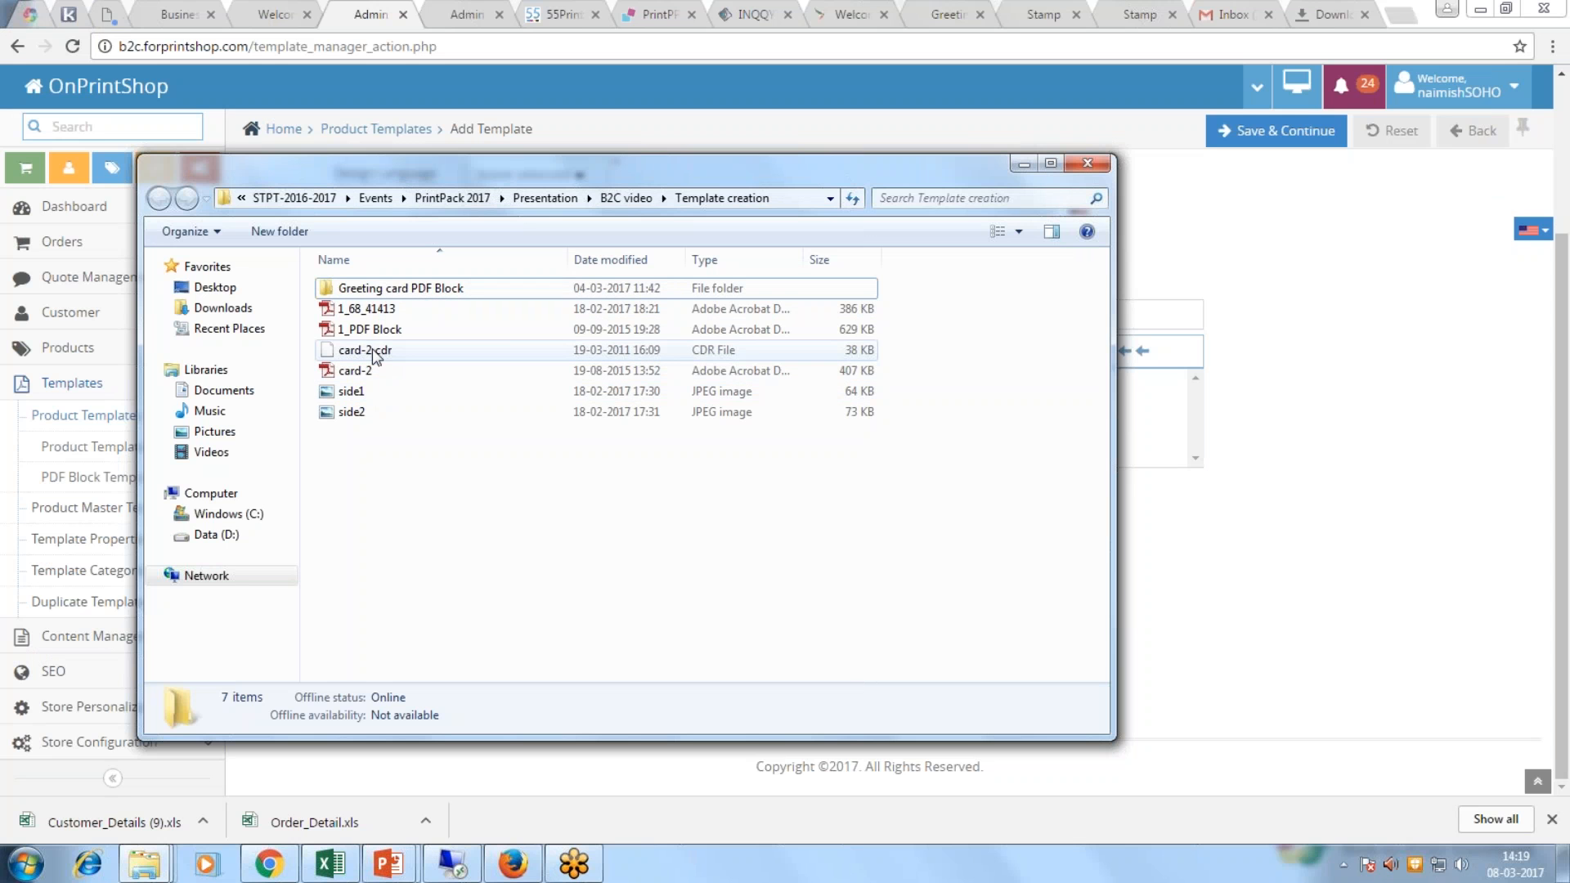
click(367, 390)
double_click(367, 388)
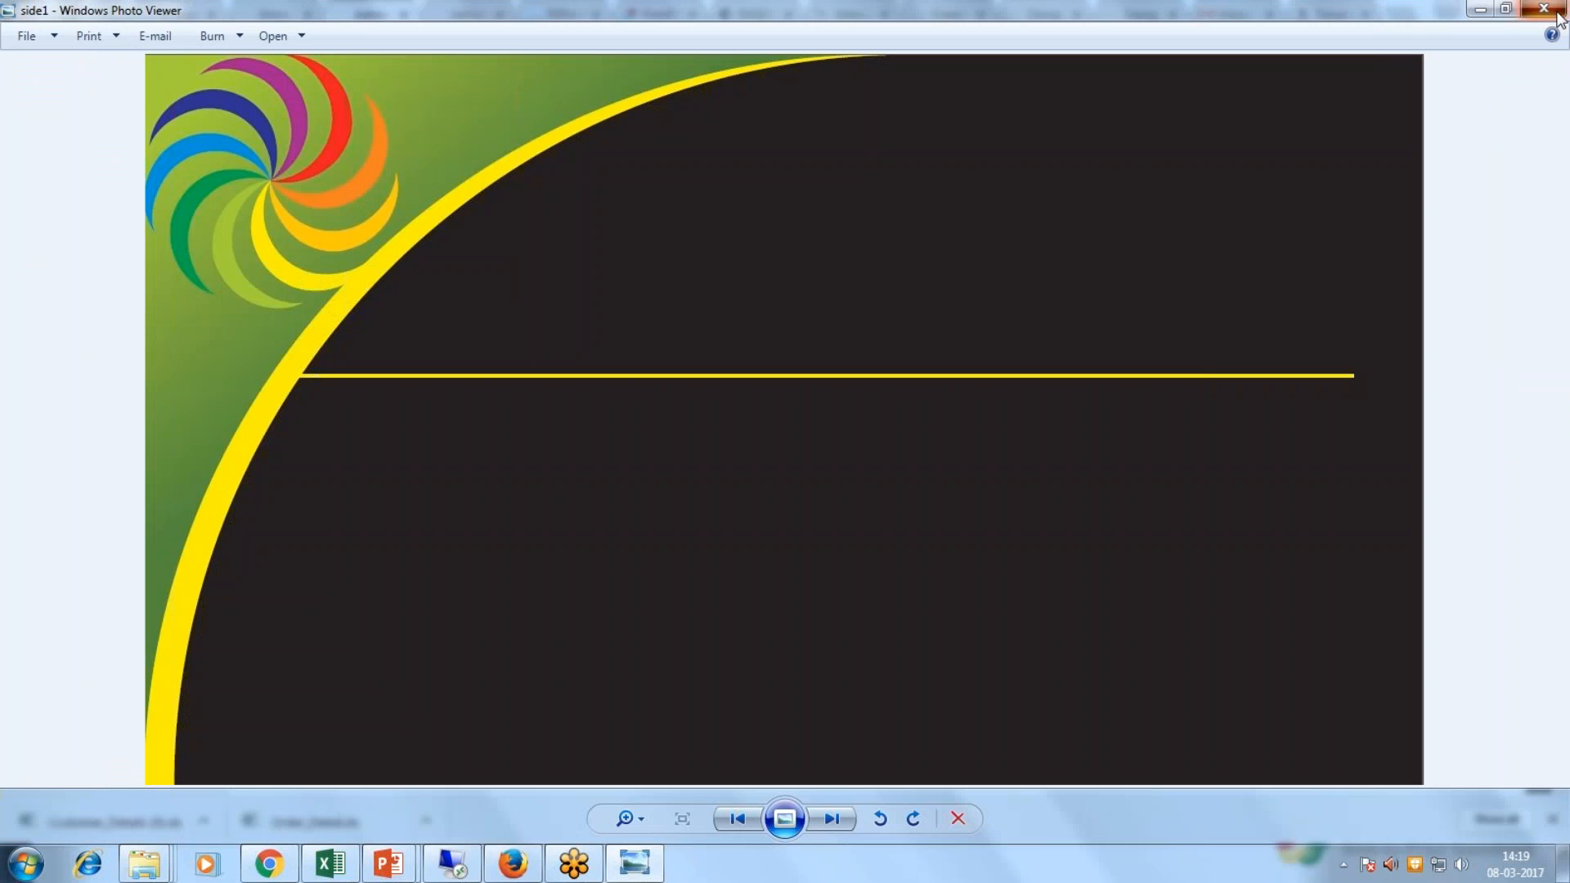
click(1553, 6)
Step: Preview card-2.pdf in Adobe Reader, then view the side1 image again
click(354, 371)
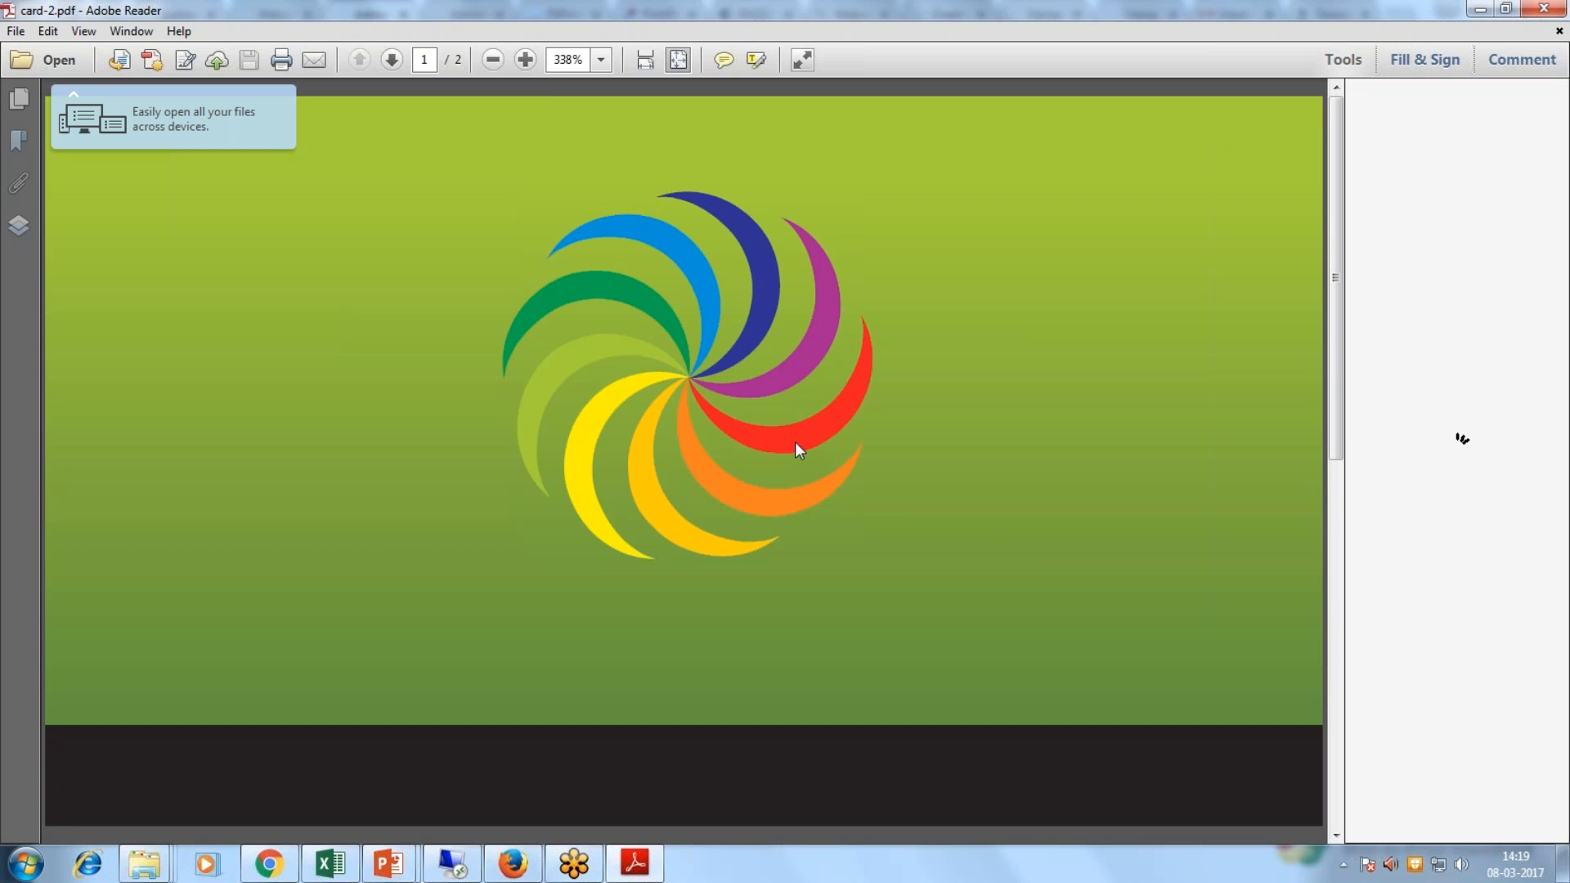
scroll(794, 441, down, 3)
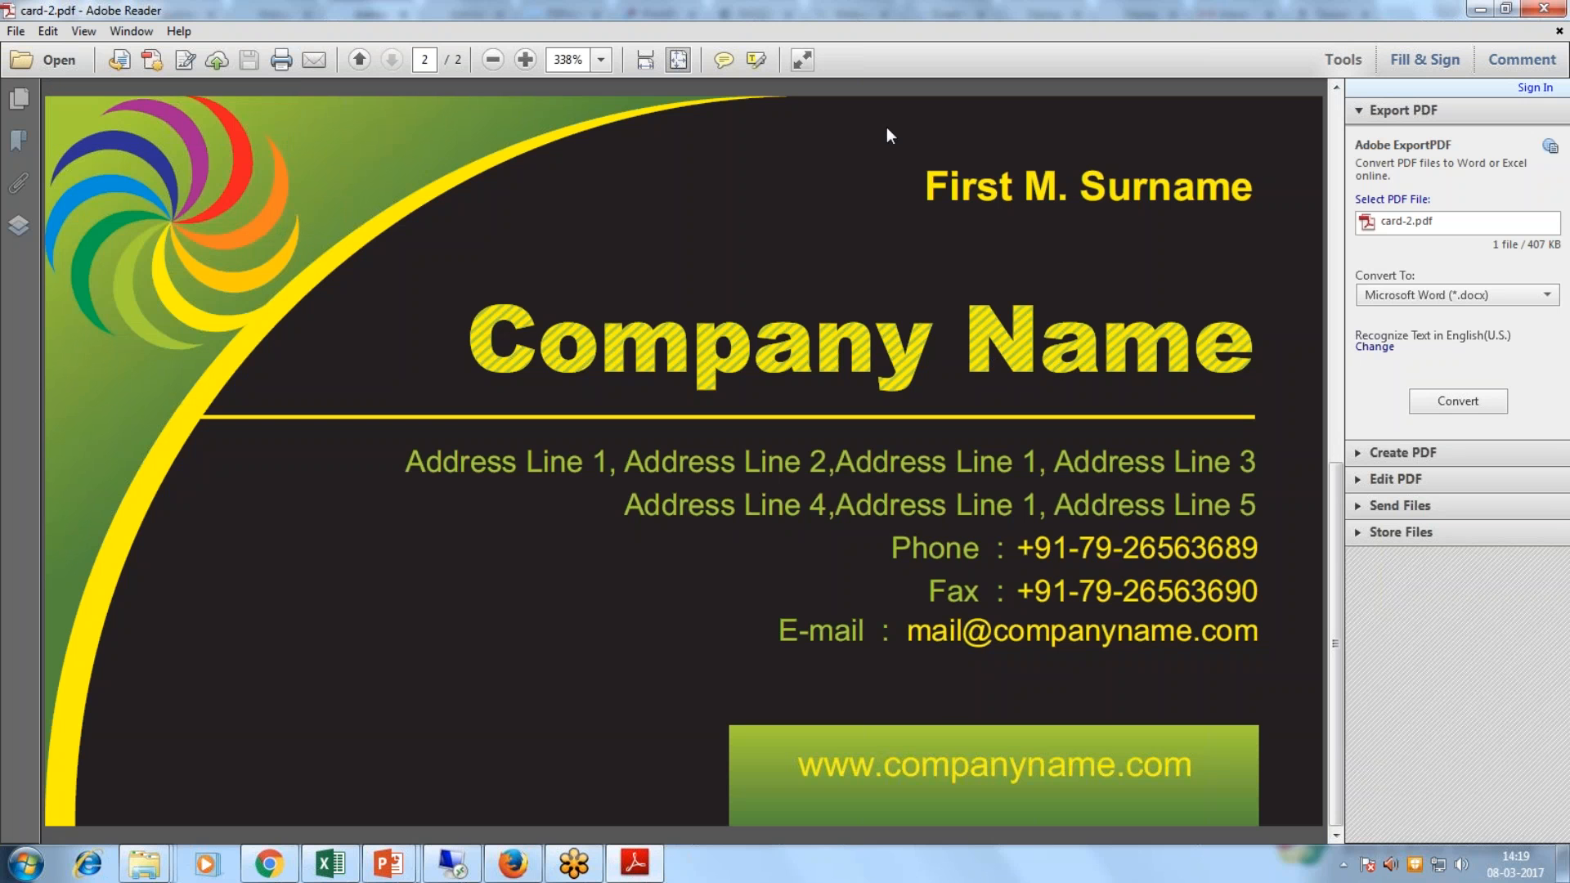
click(1564, 15)
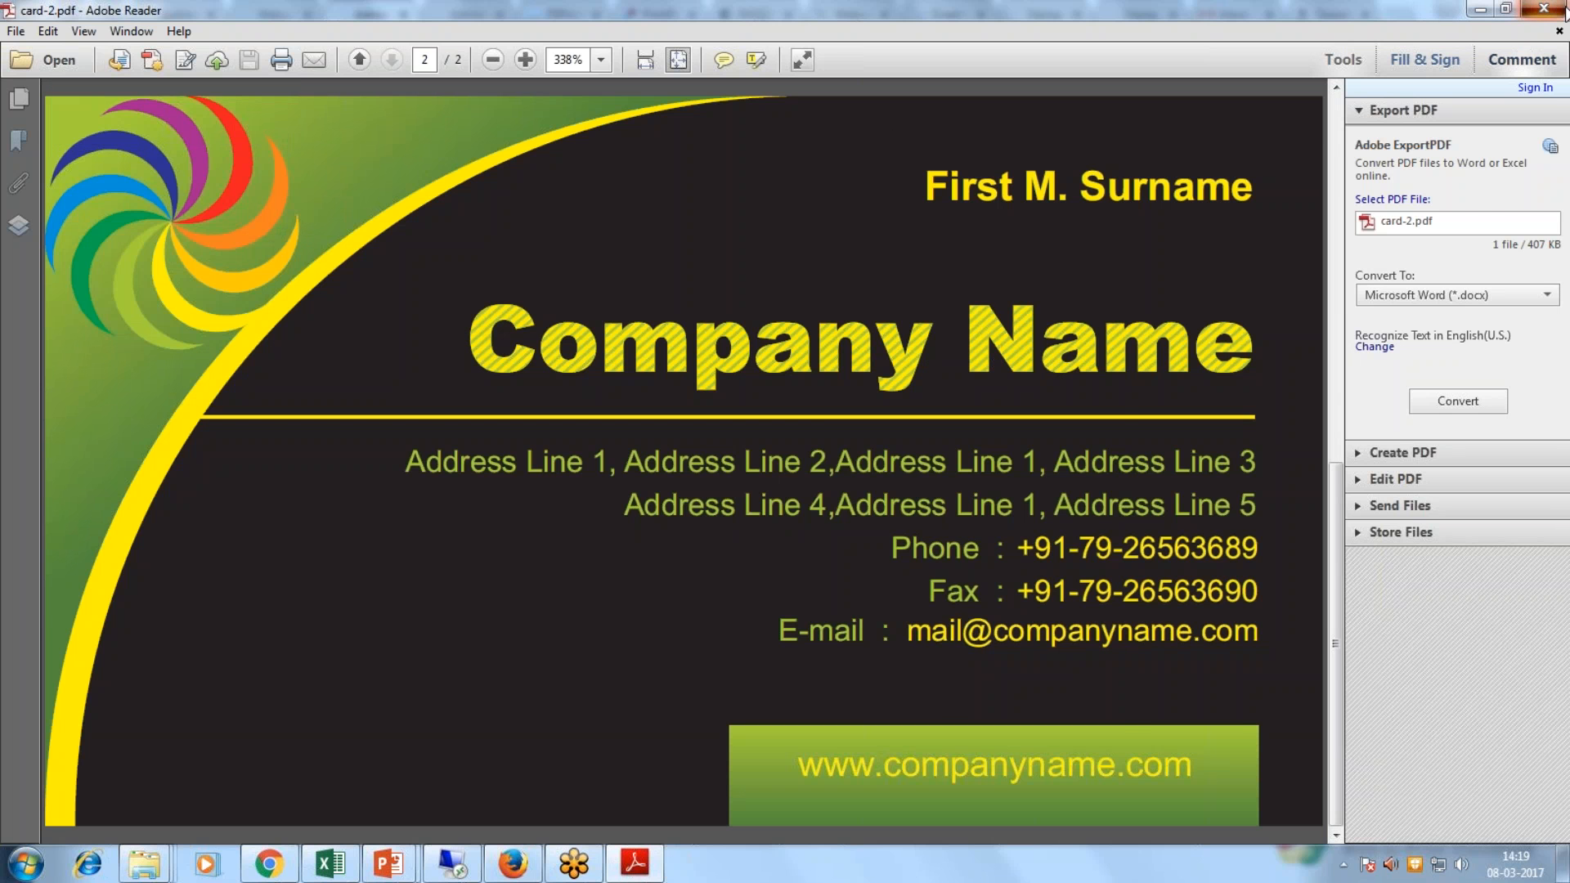
double_click(356, 392)
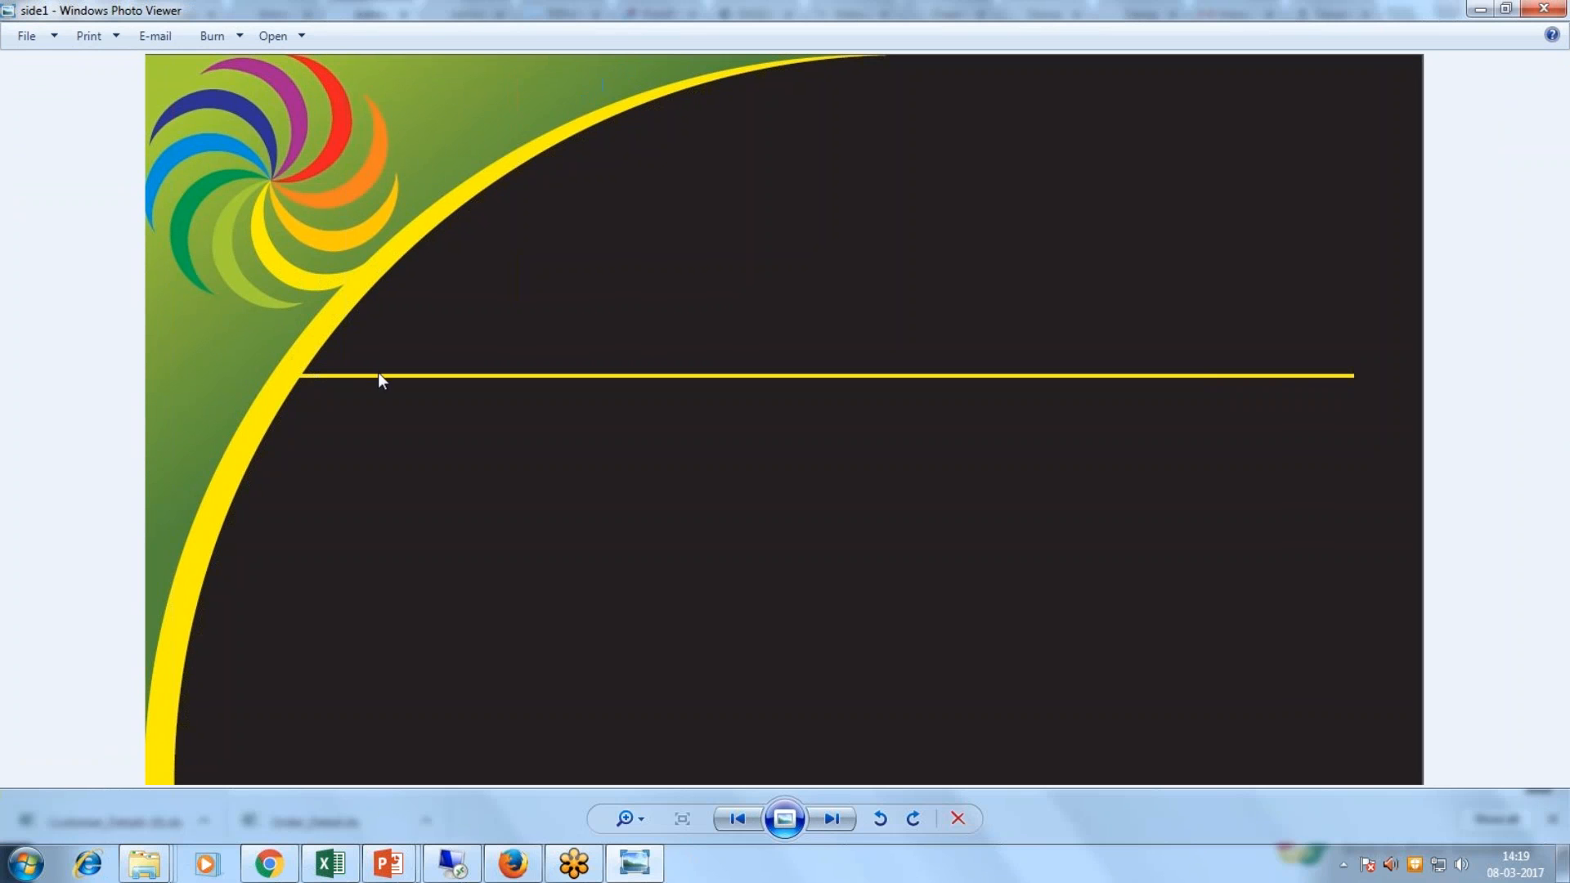
click(1543, 8)
Step: Select all four design languages for the Beauty template and save it to open the design editor
click(1166, 592)
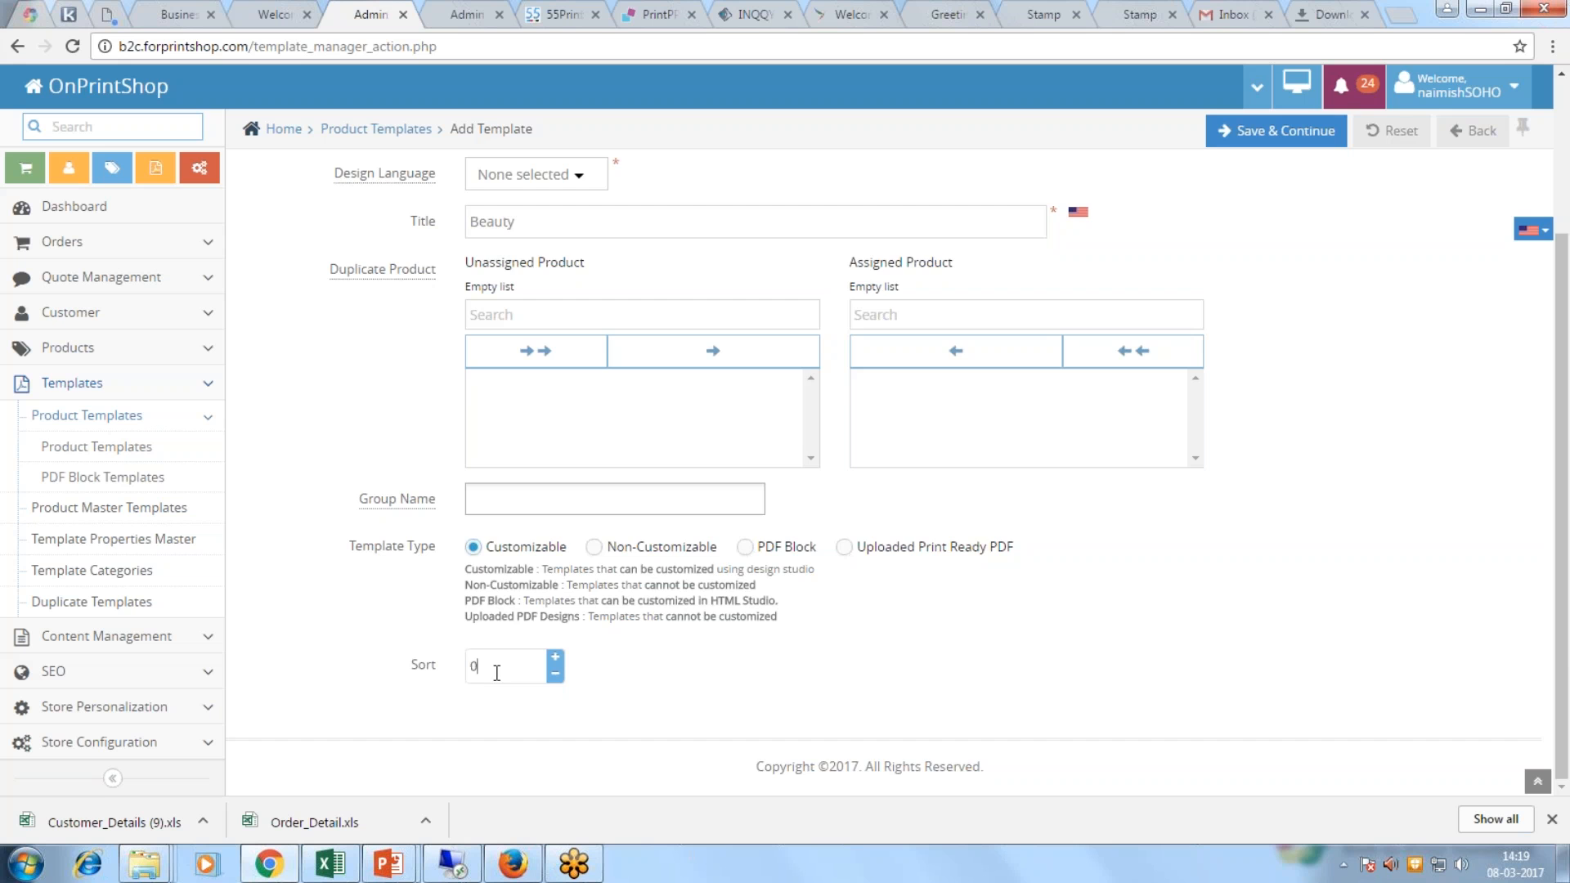
scroll(687, 483, up, 3)
click(1301, 183)
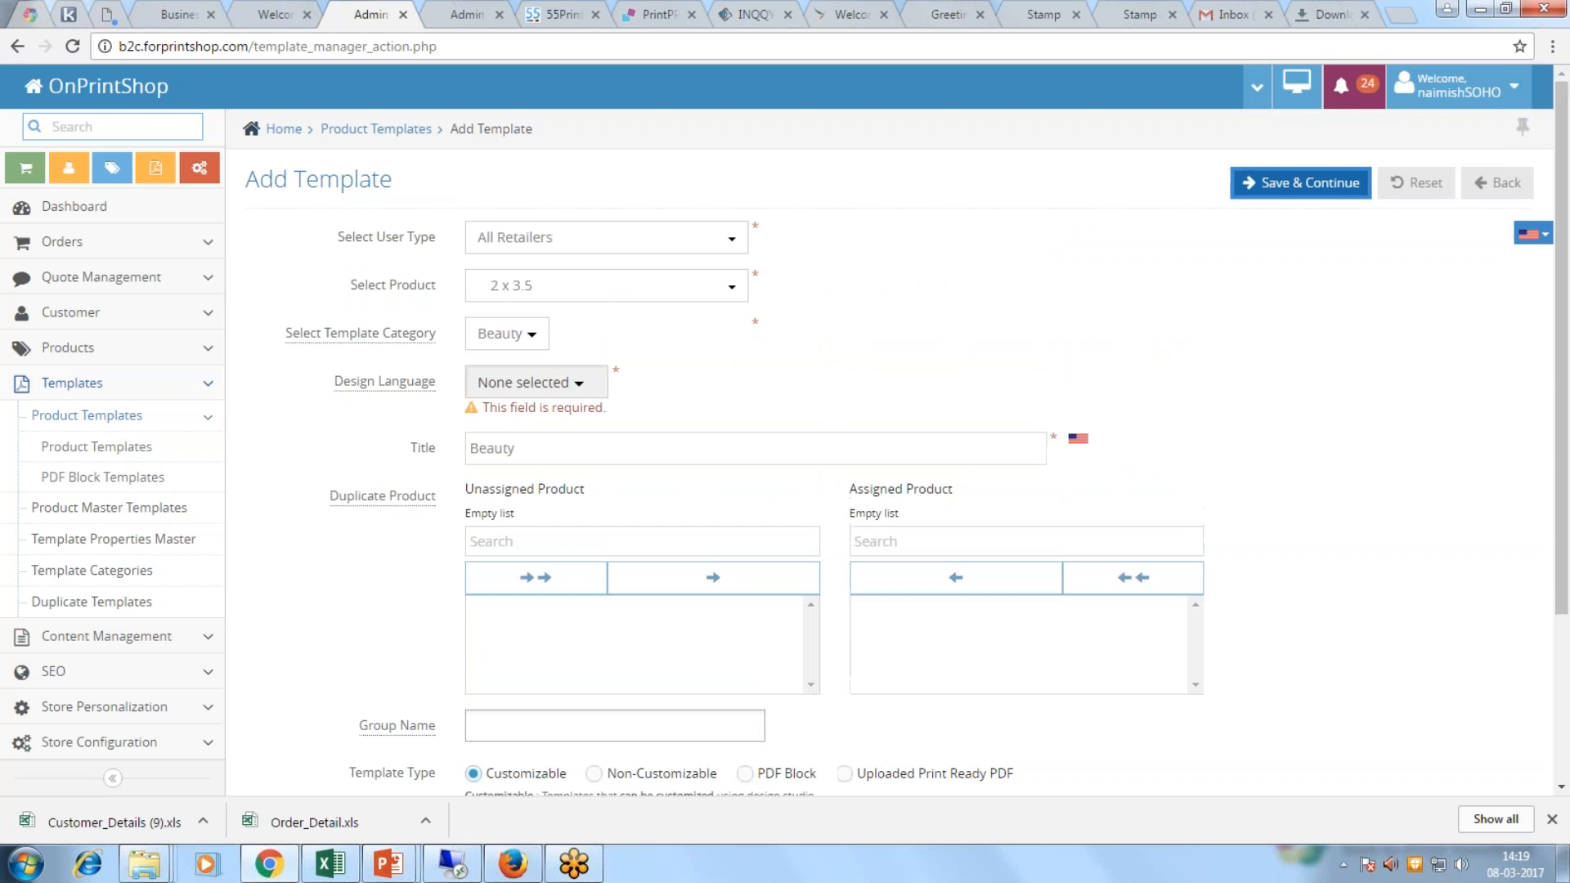
click(532, 382)
click(498, 466)
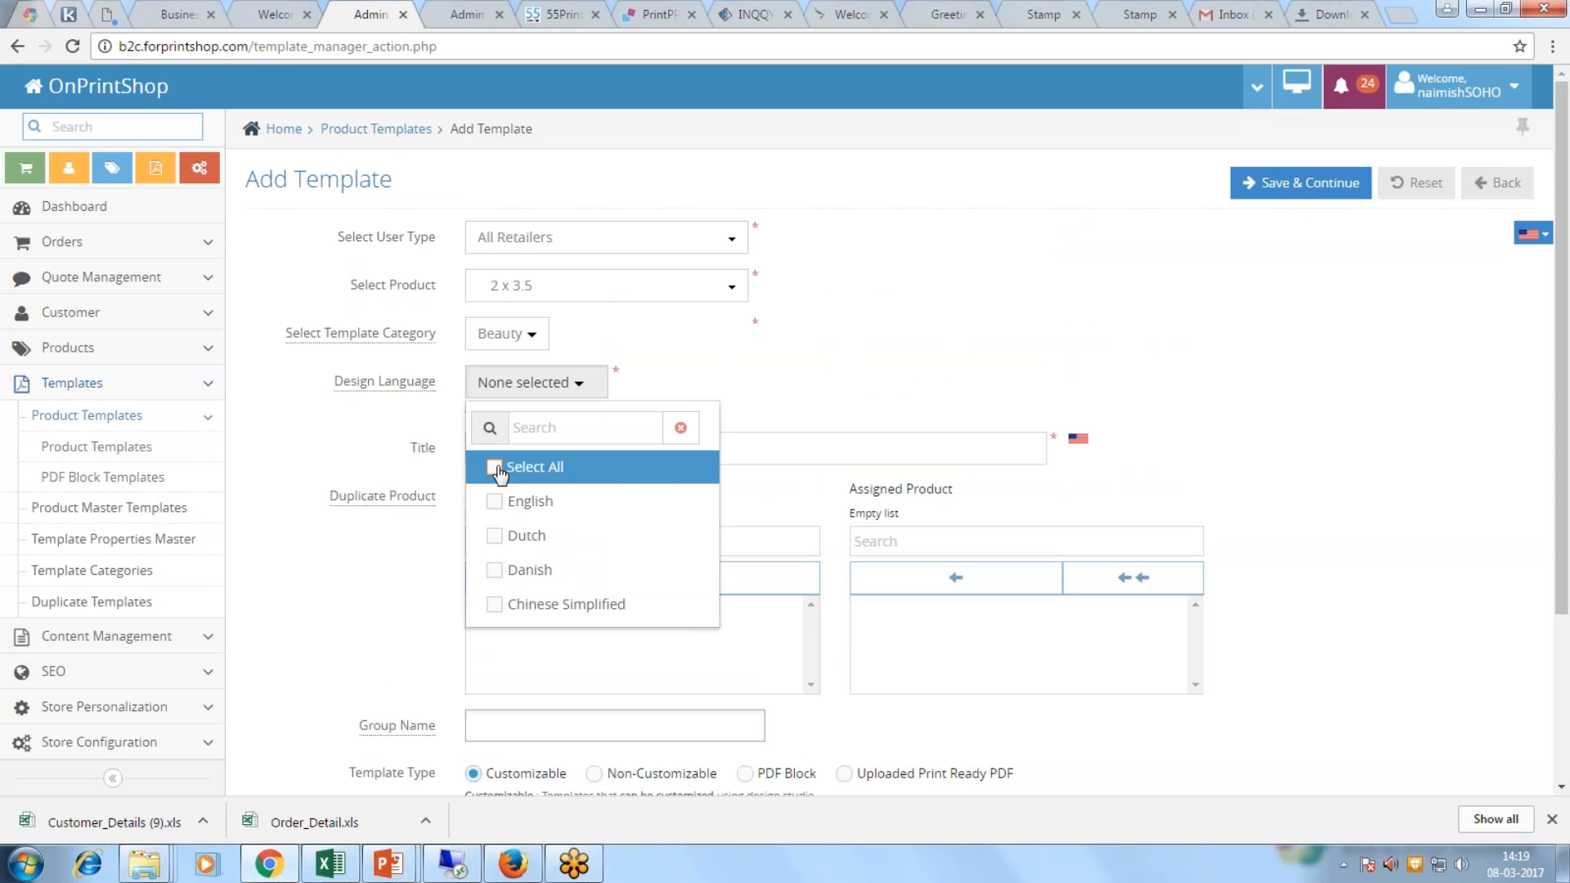
click(1300, 182)
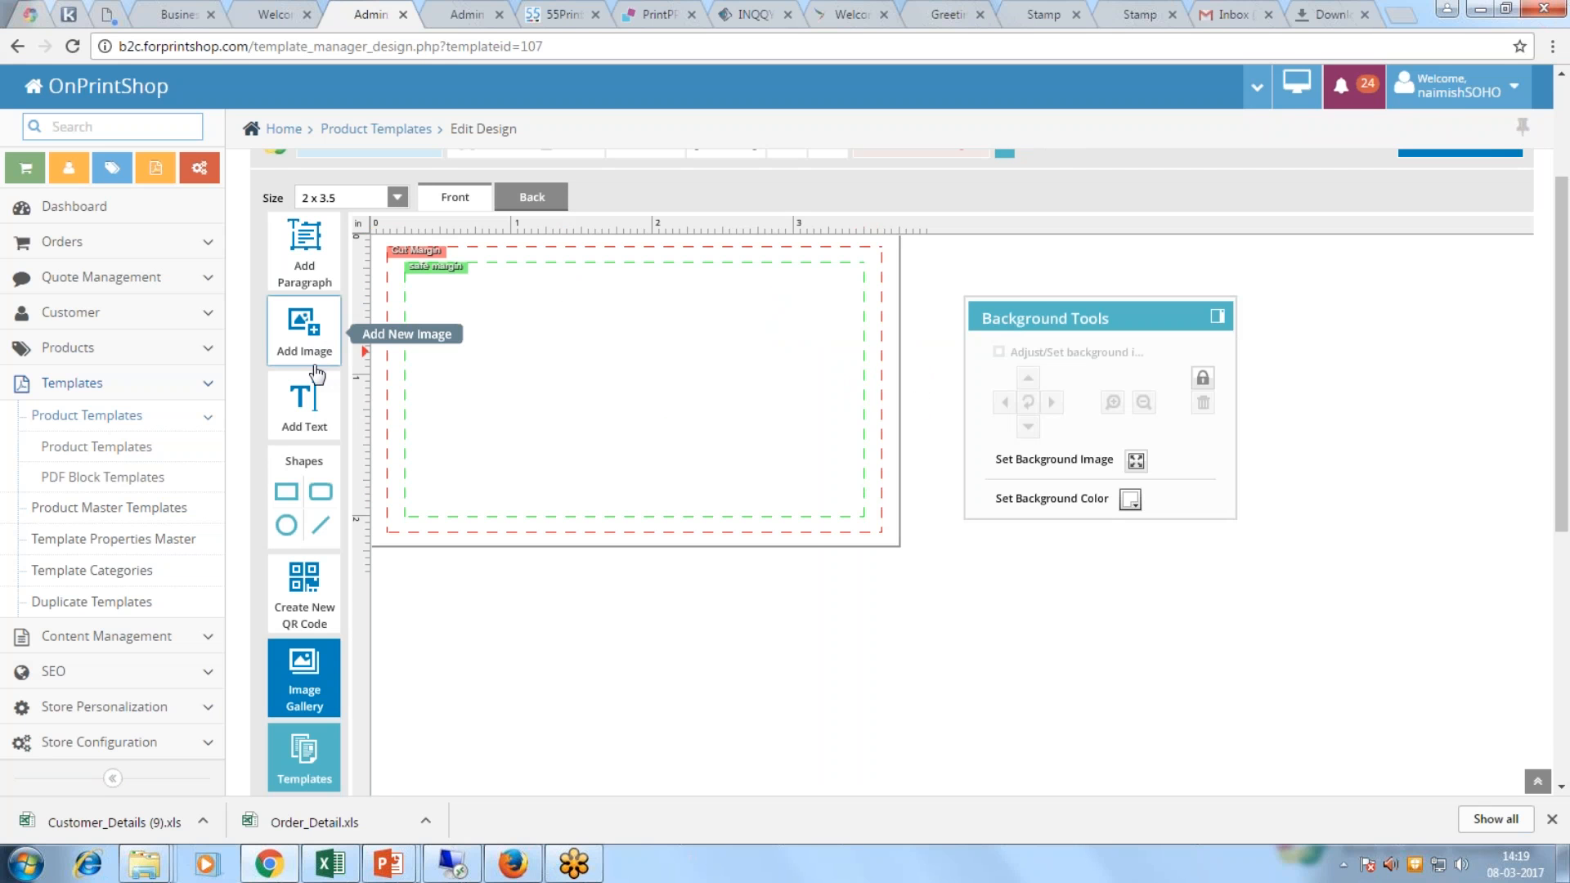
Step: Upload side1.jpg from the Template creation folder and place it on the card front
click(302, 341)
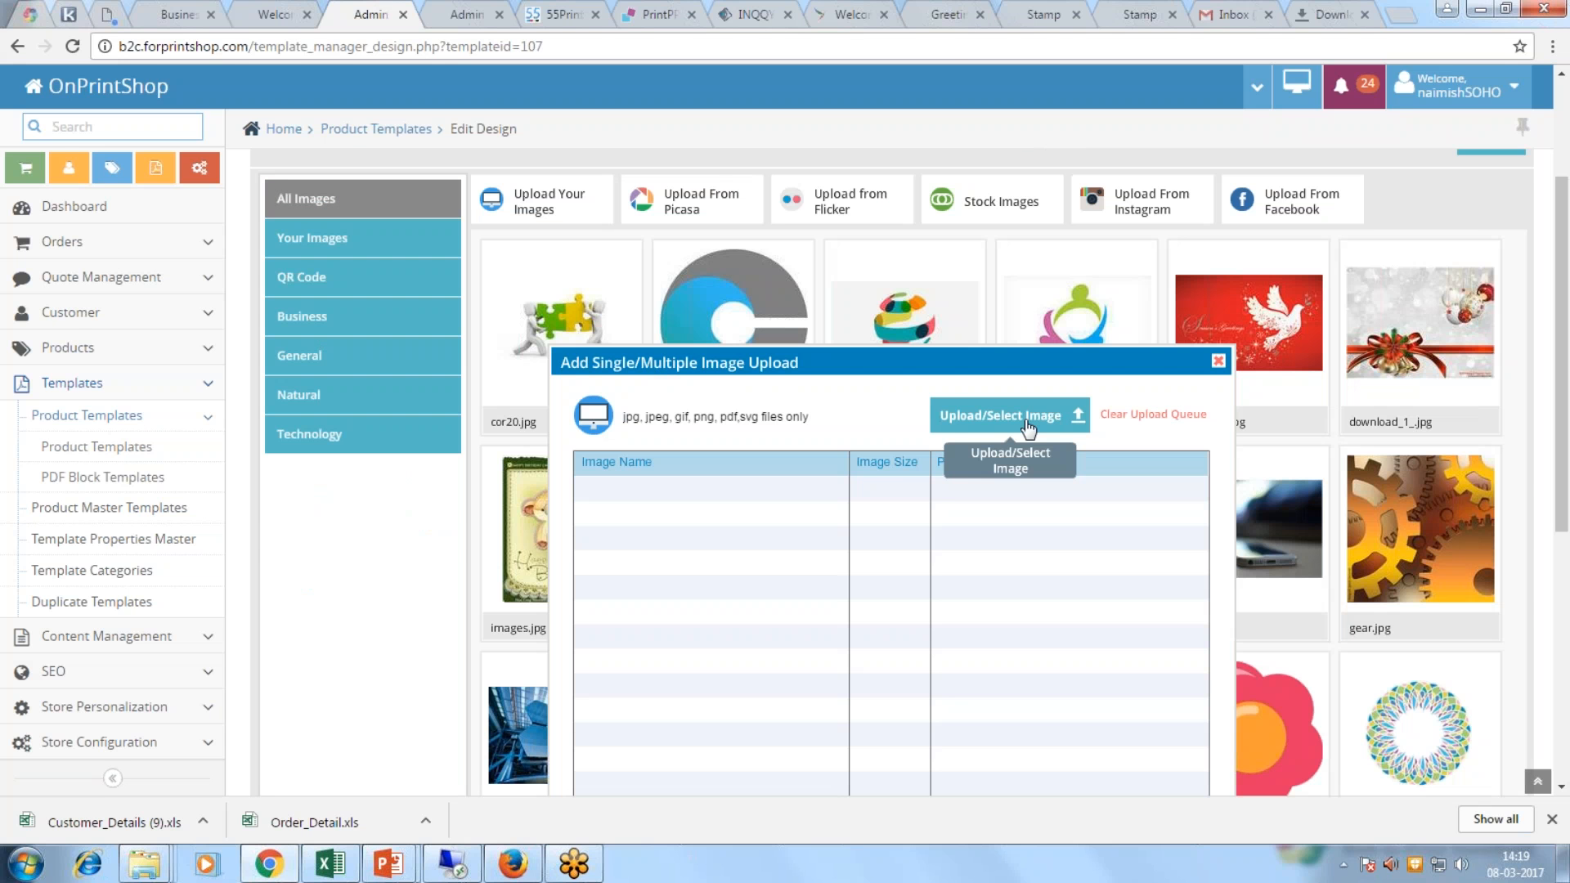
click(1028, 417)
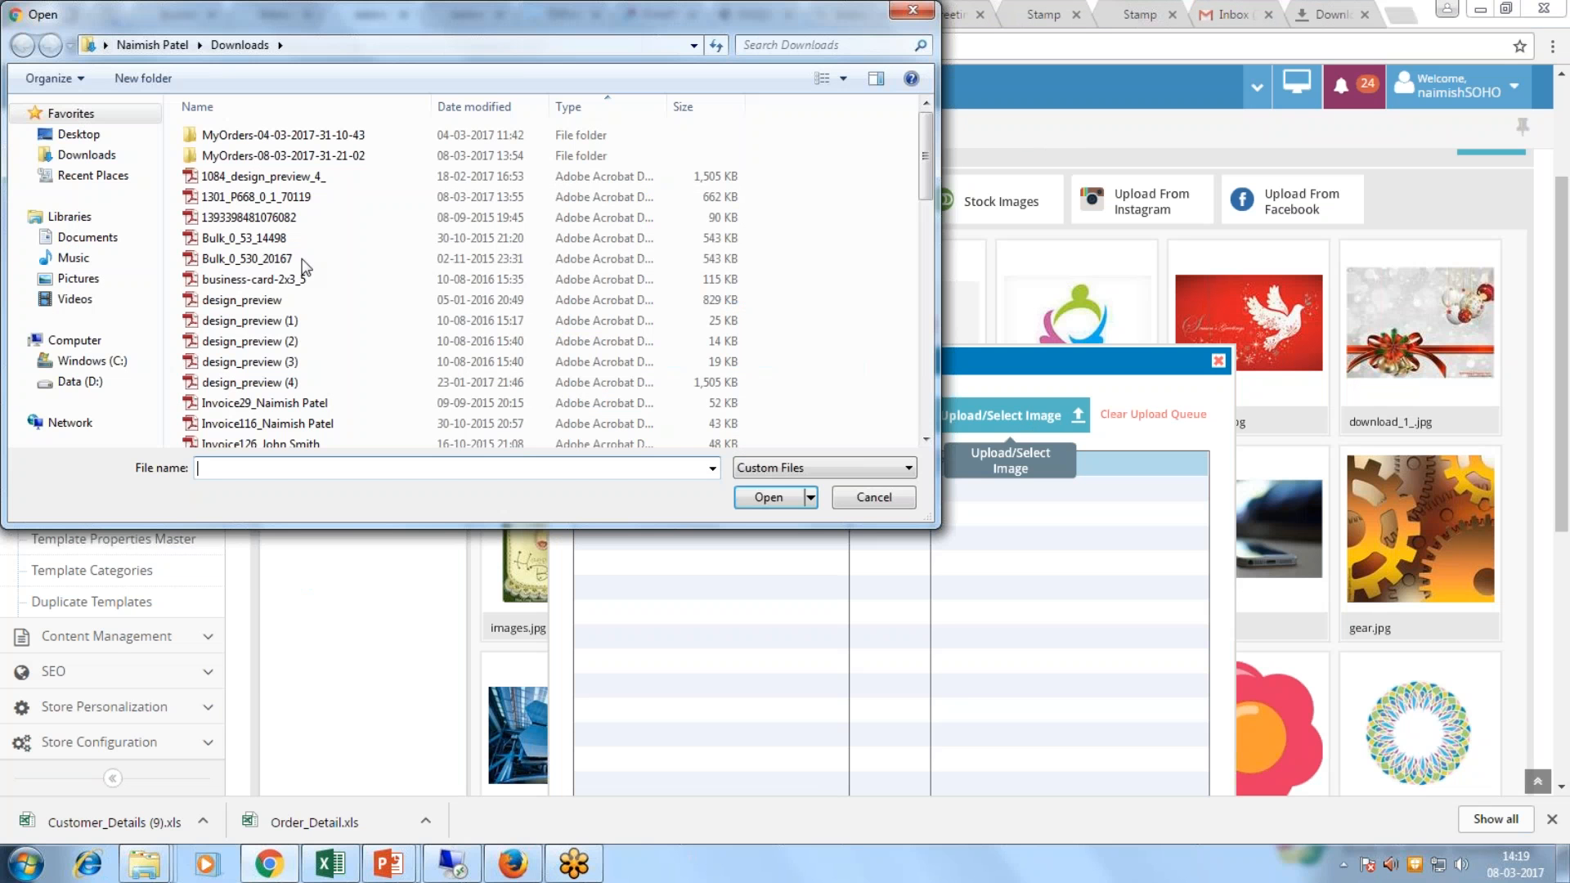
mouse_move(164, 867)
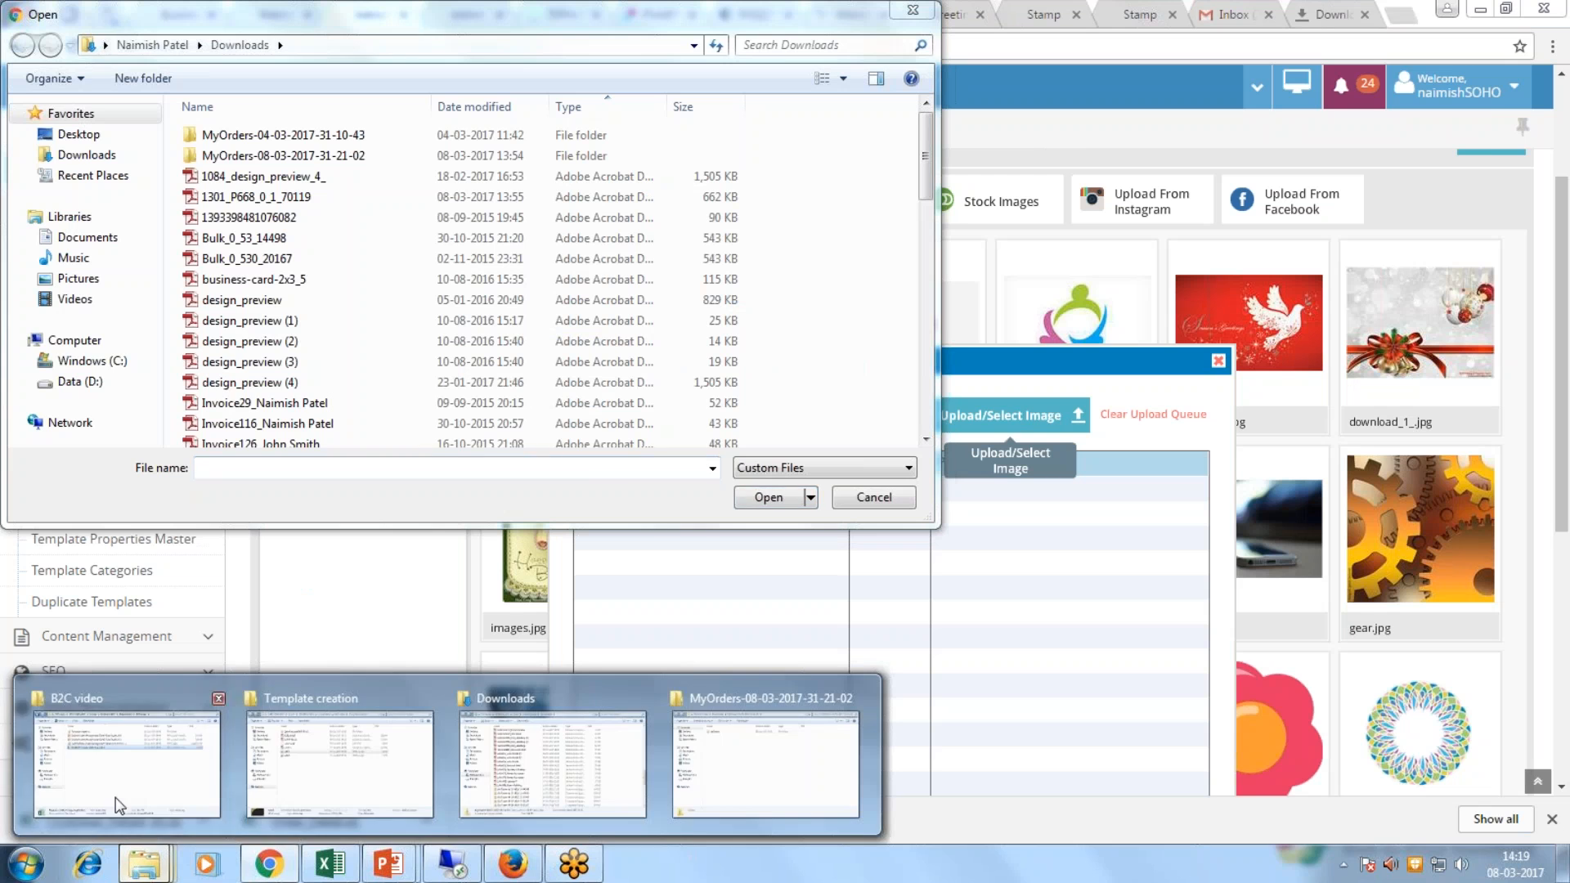
click(317, 695)
click(793, 198)
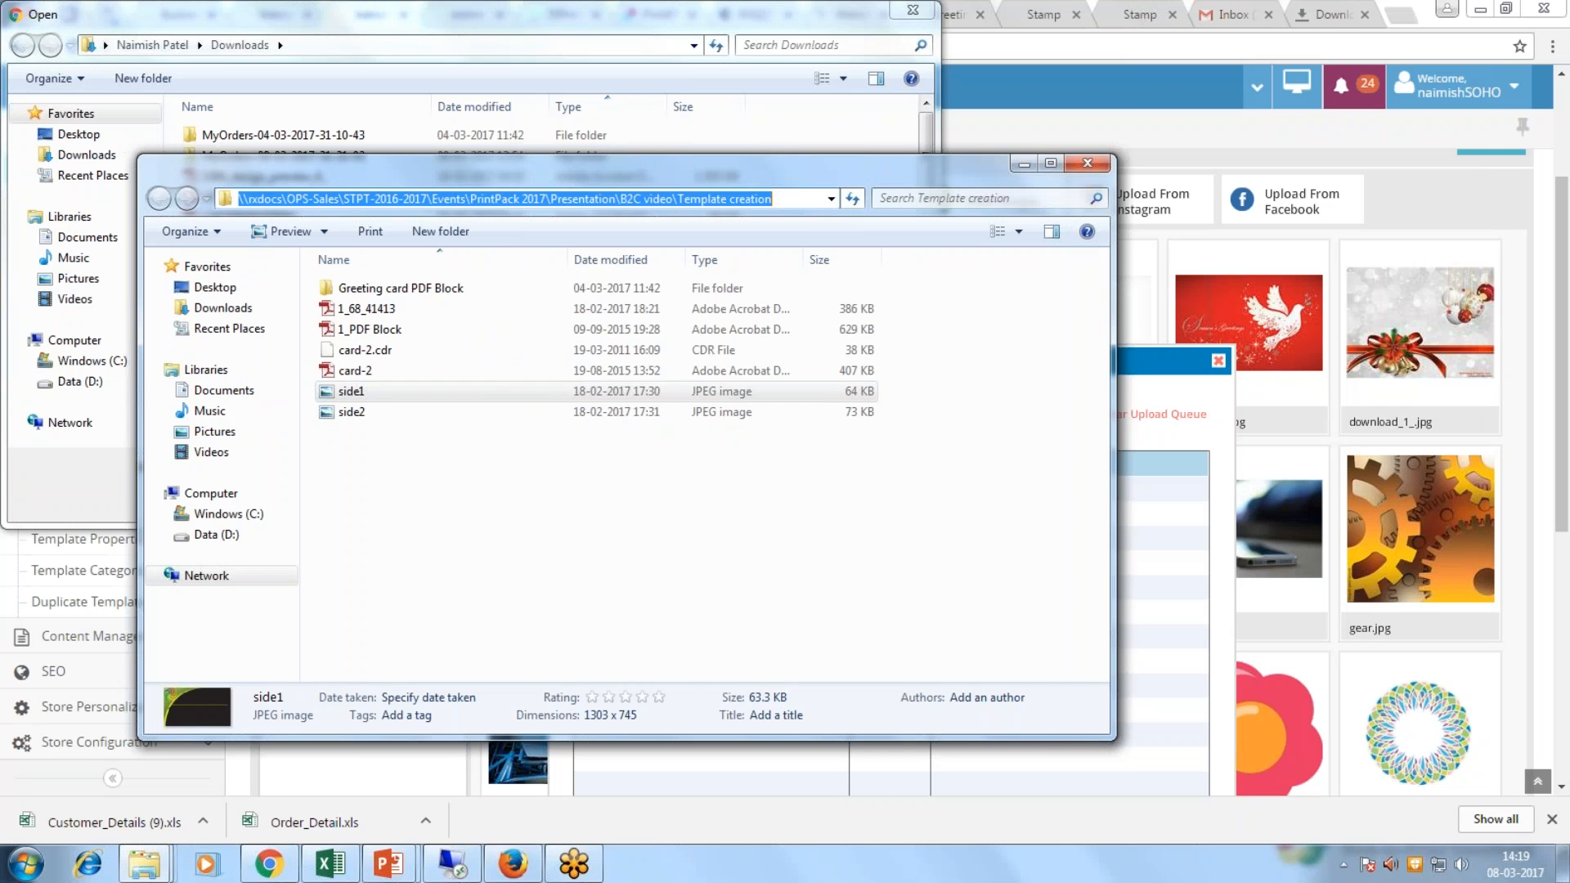
click(368, 45)
key(ctrl+v)
key(Return)
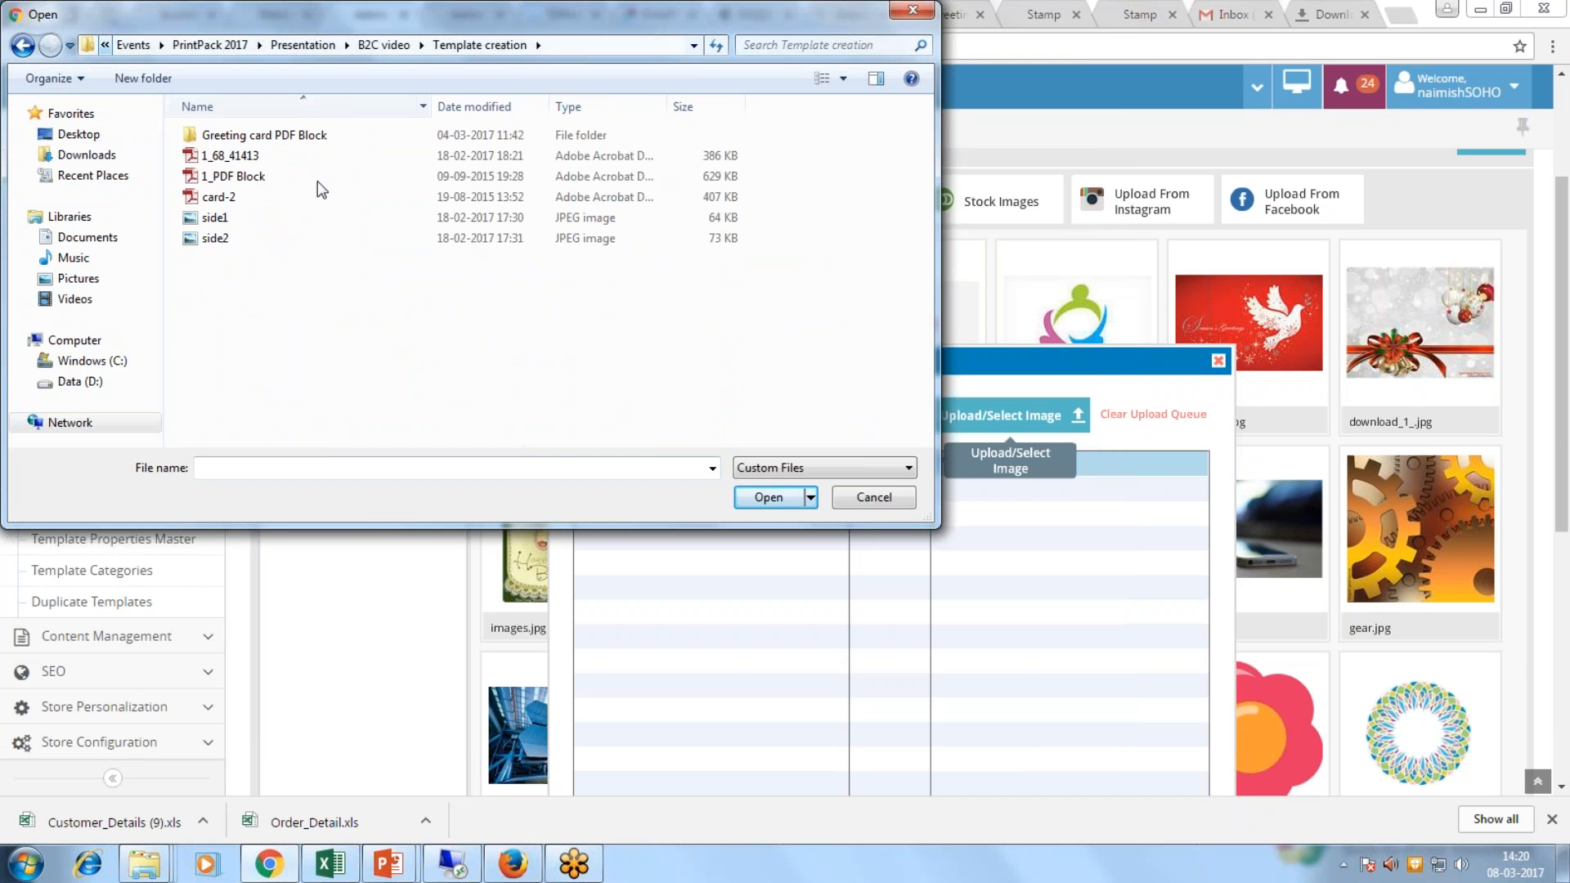
double_click(249, 219)
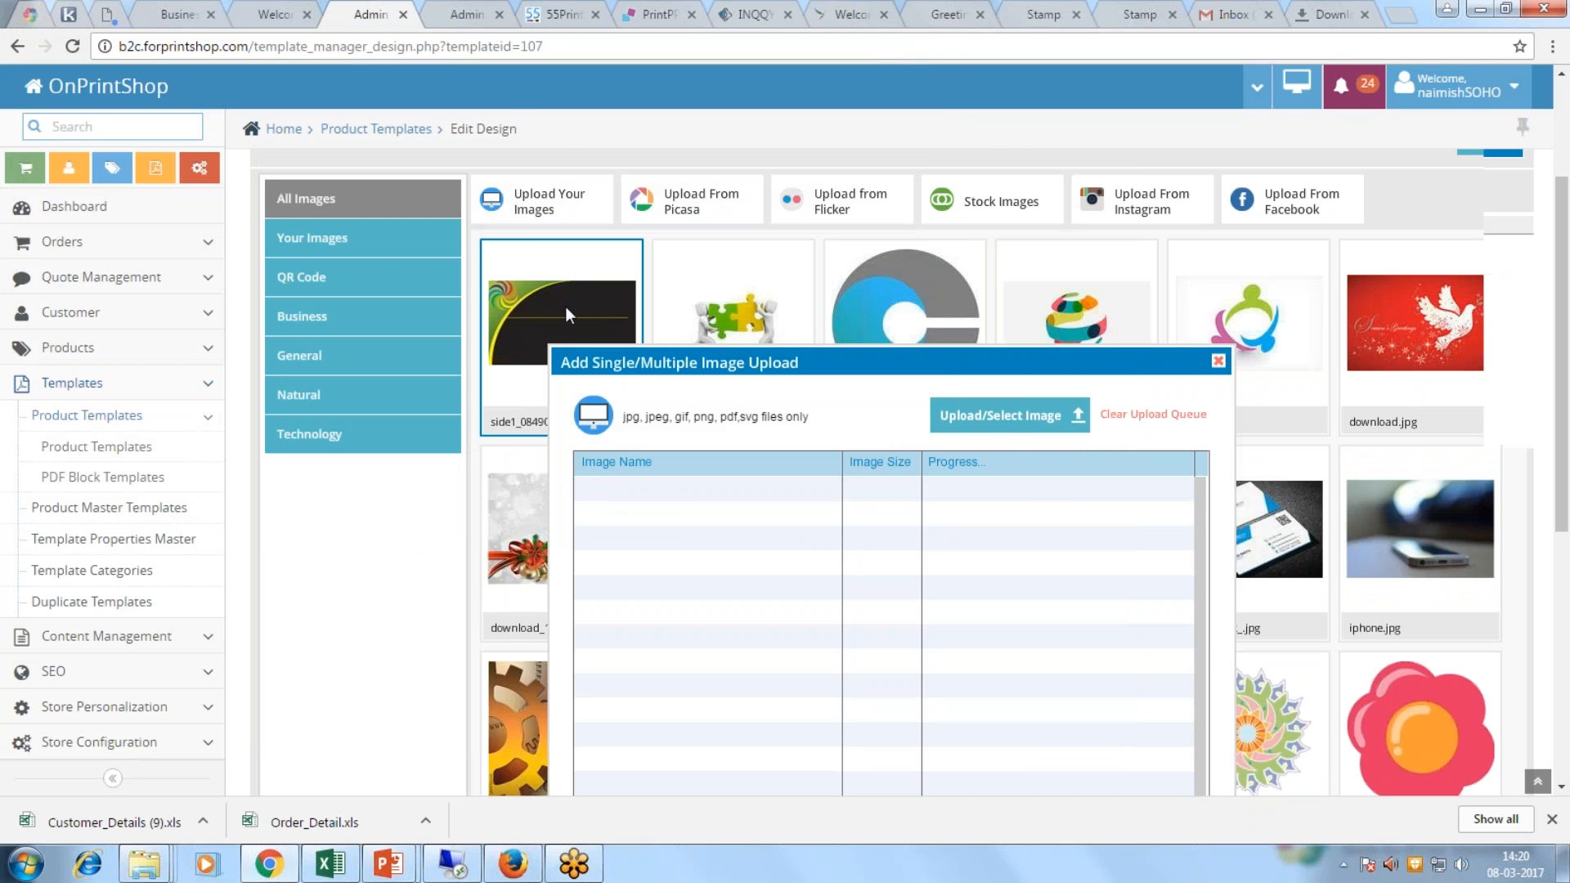
click(566, 305)
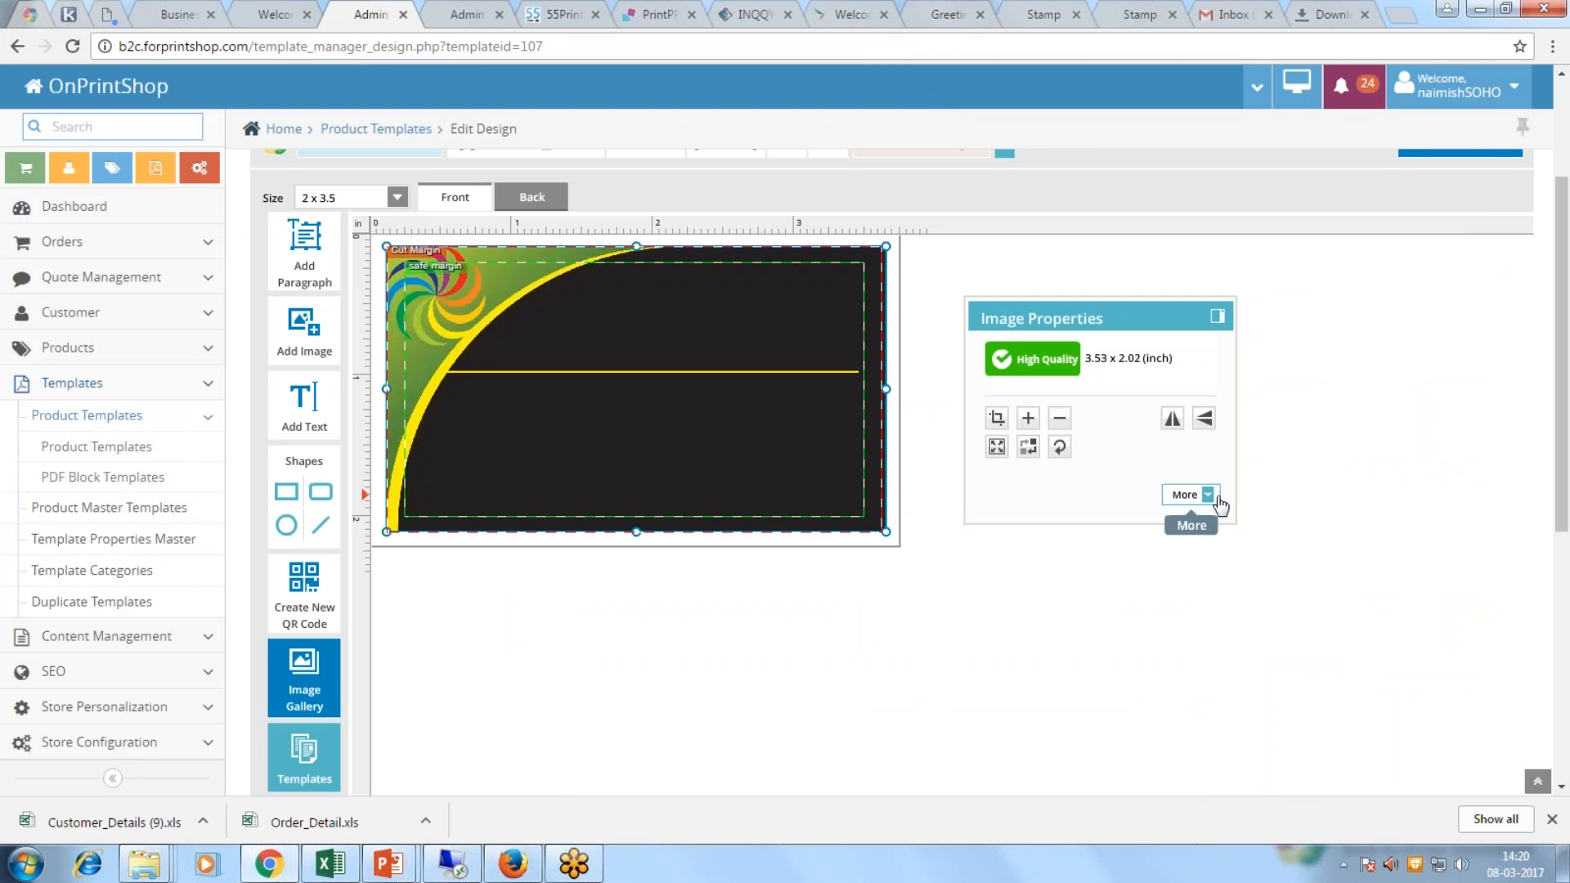
click(1208, 495)
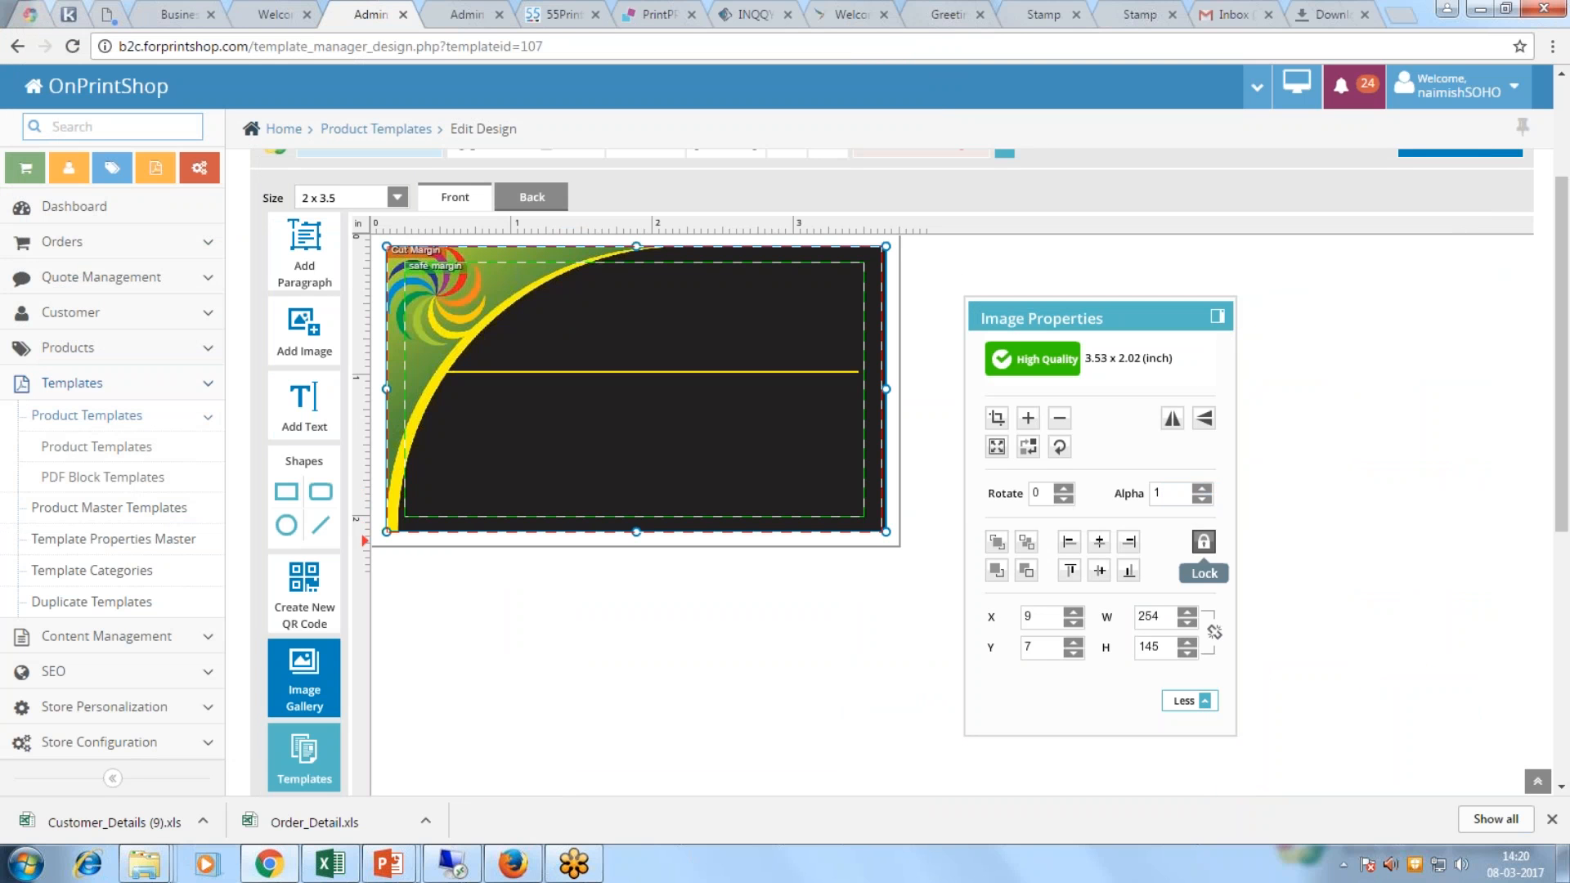
Step: Upload side2.jpg onto the card back, lock it, and add a Sample Text box to the front
click(544, 202)
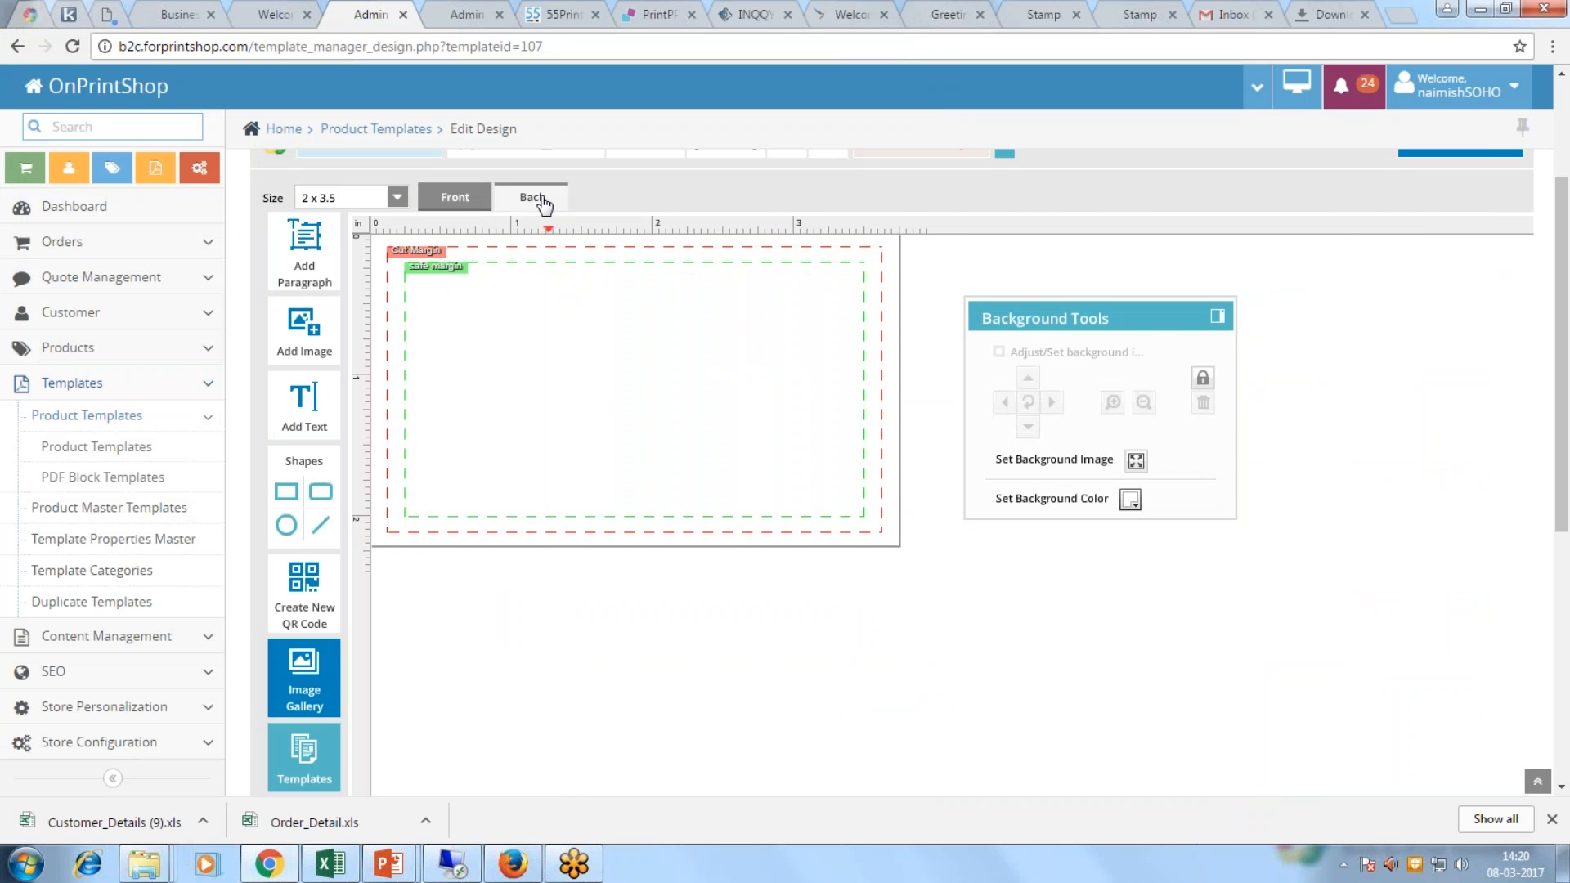
click(304, 327)
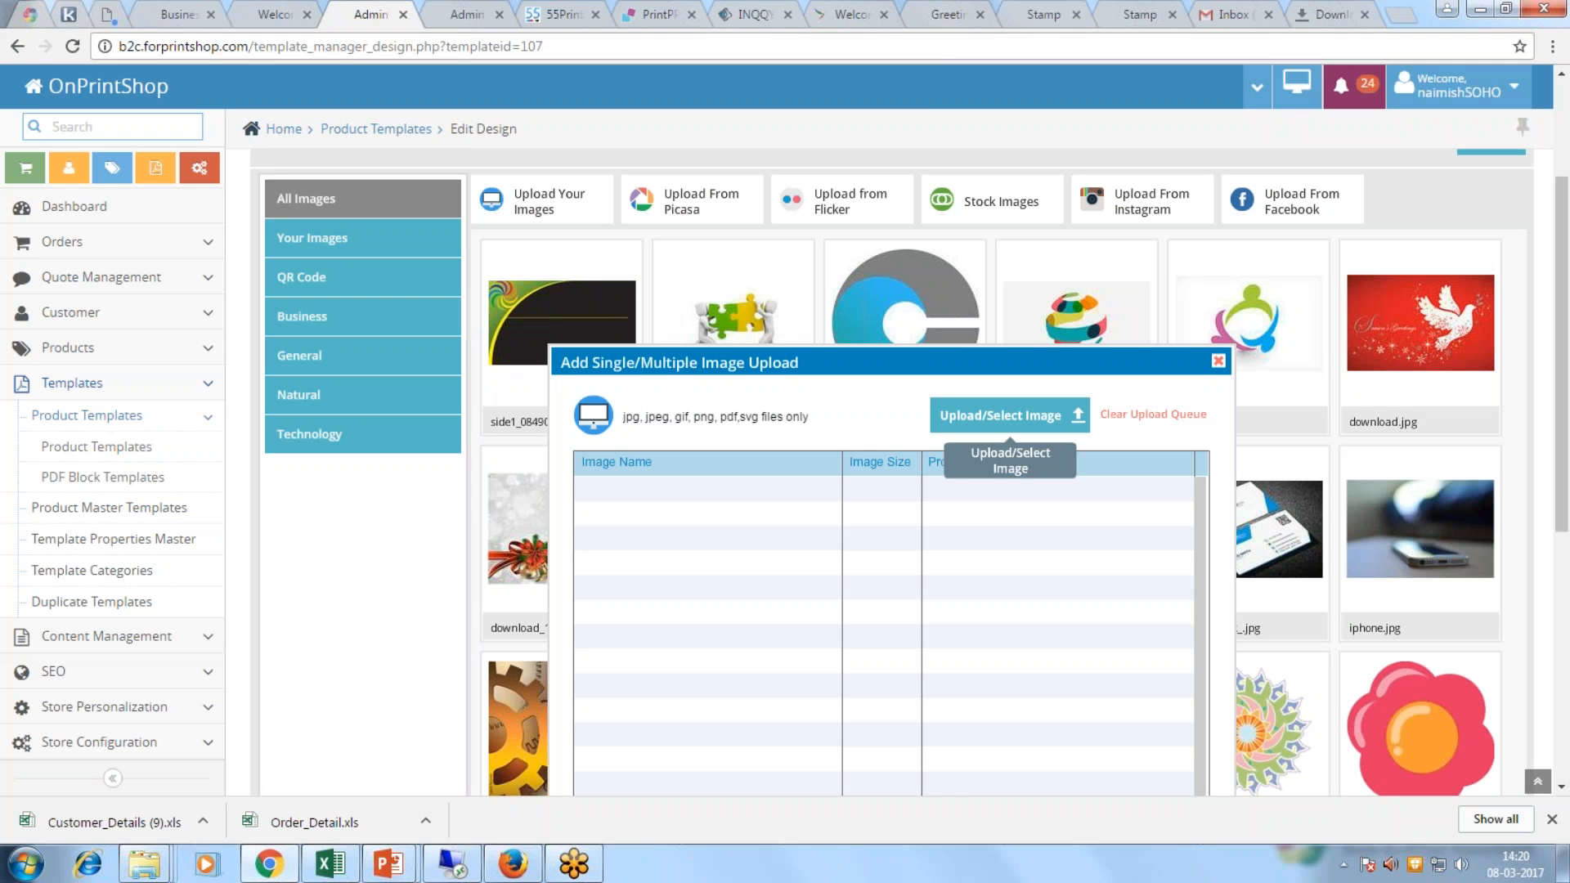
click(989, 410)
click(210, 238)
click(771, 494)
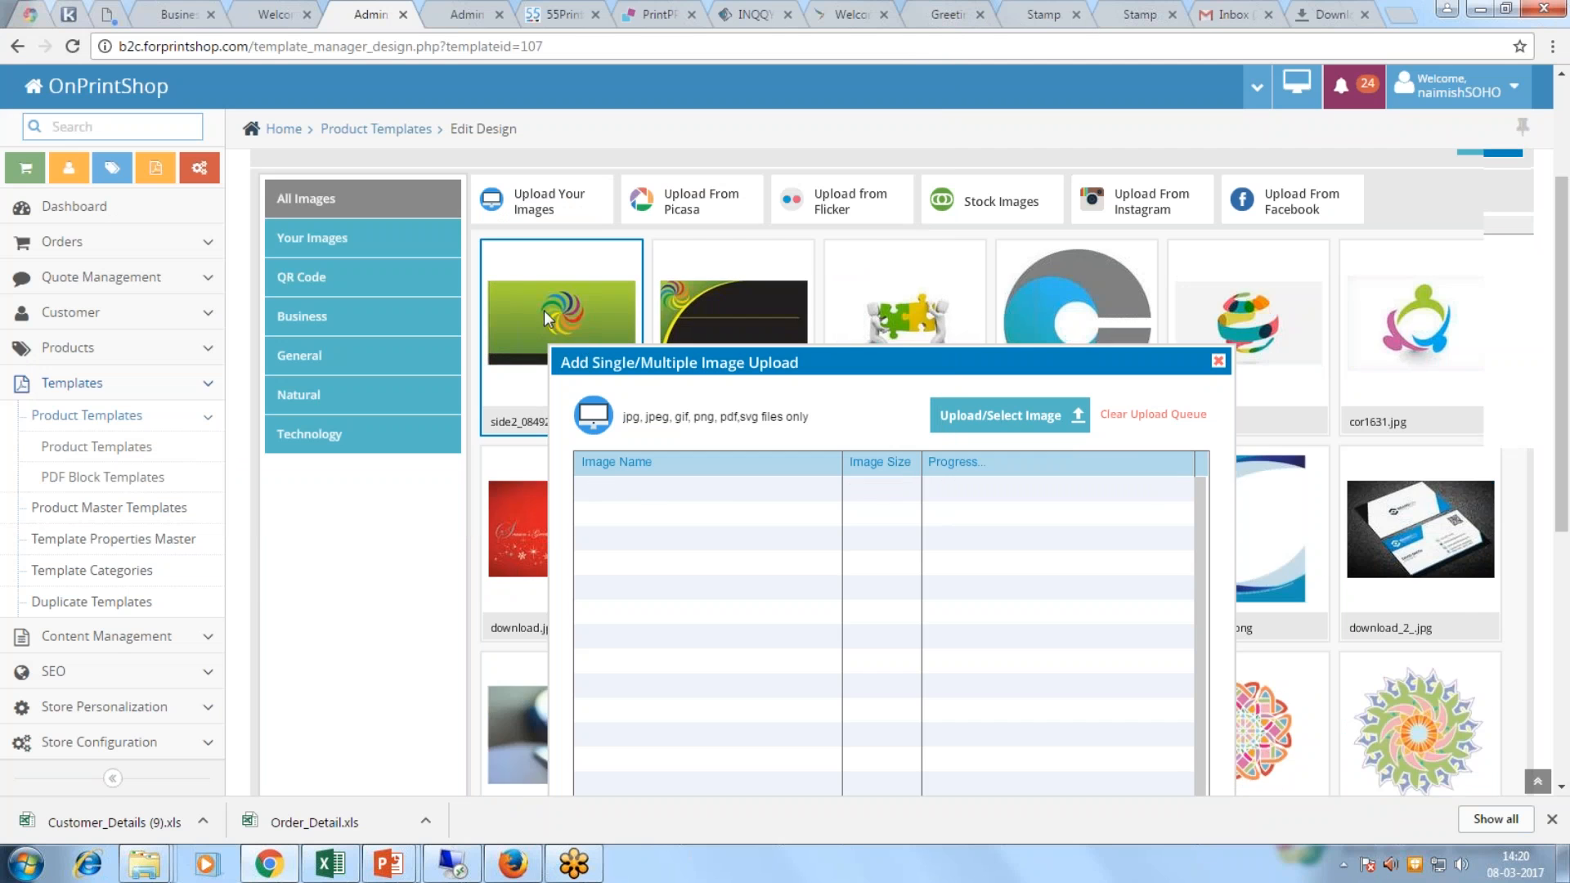
click(543, 310)
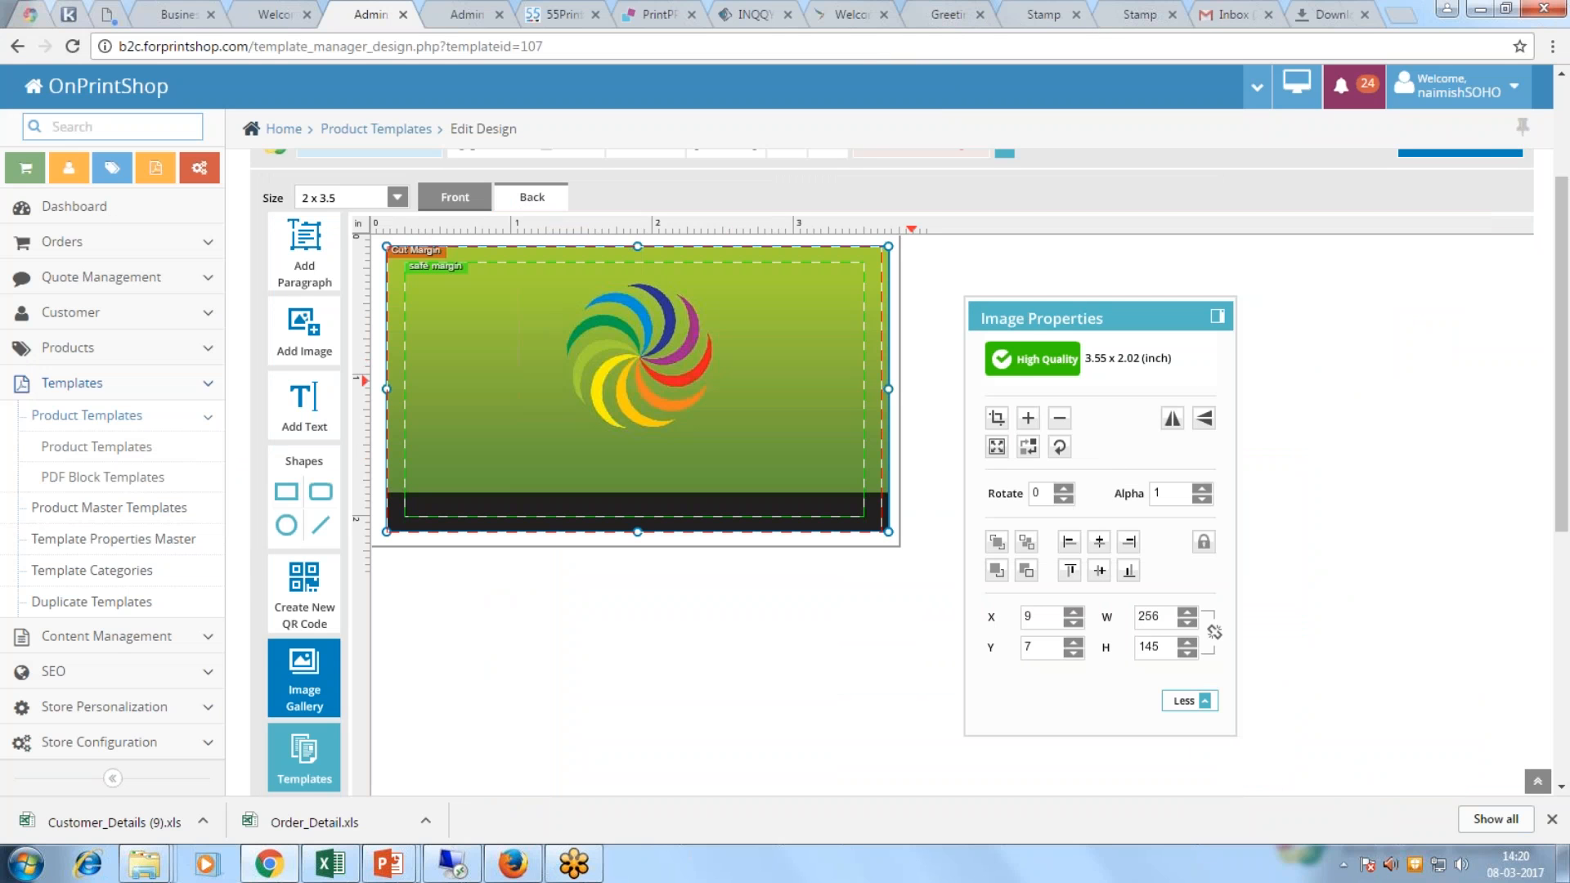
click(1204, 542)
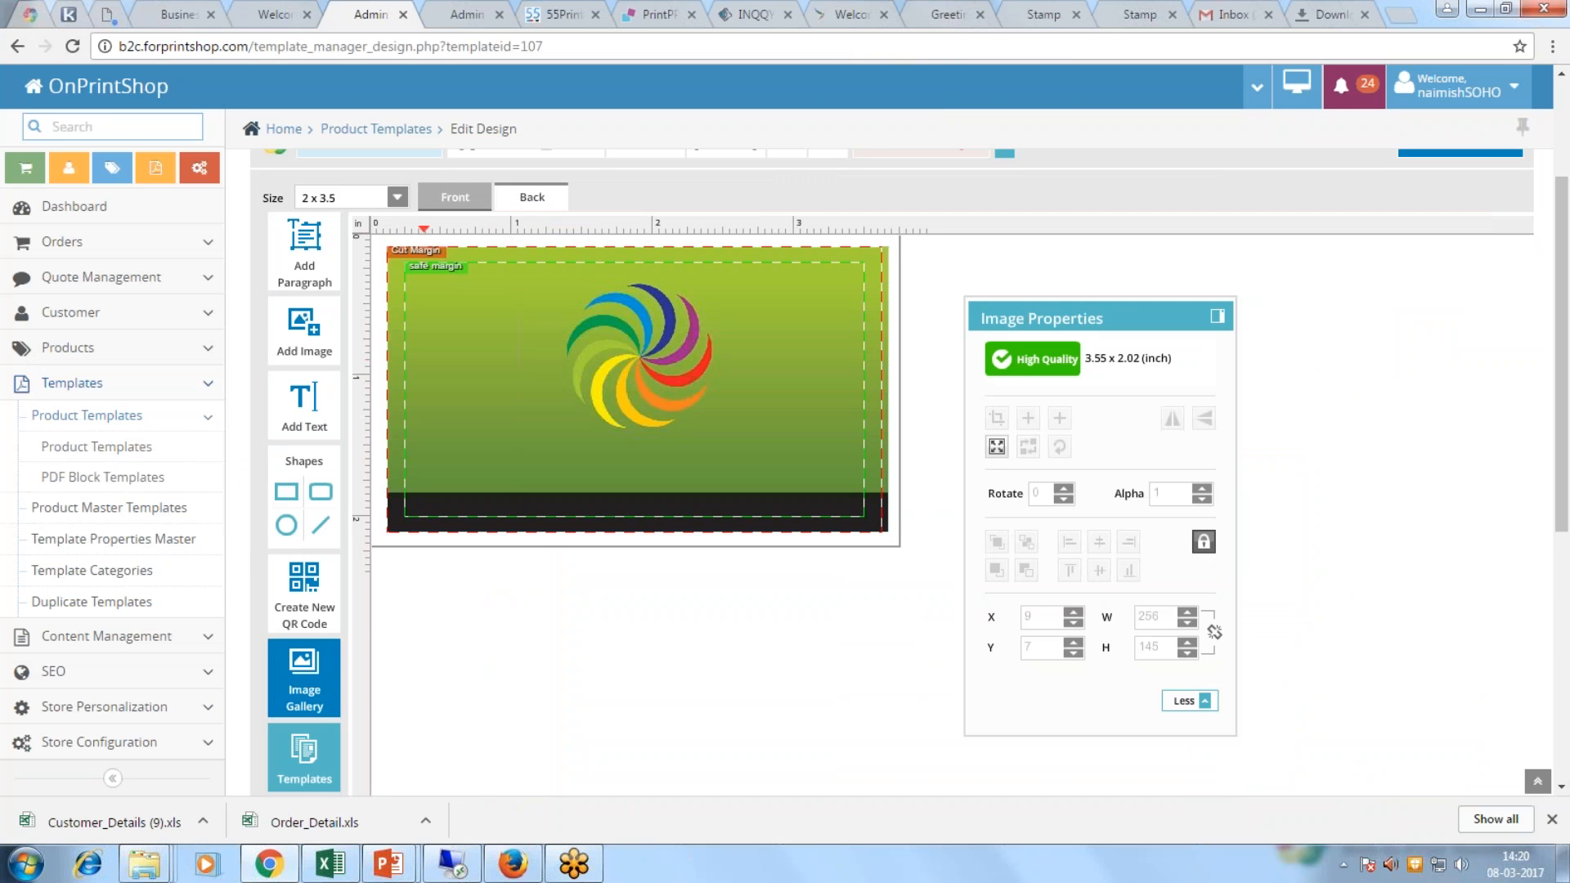
click(455, 197)
click(302, 401)
Step: Place two white text boxes at the card front's top right, one under the other
drag(514, 311, 599, 306)
drag(693, 315, 803, 297)
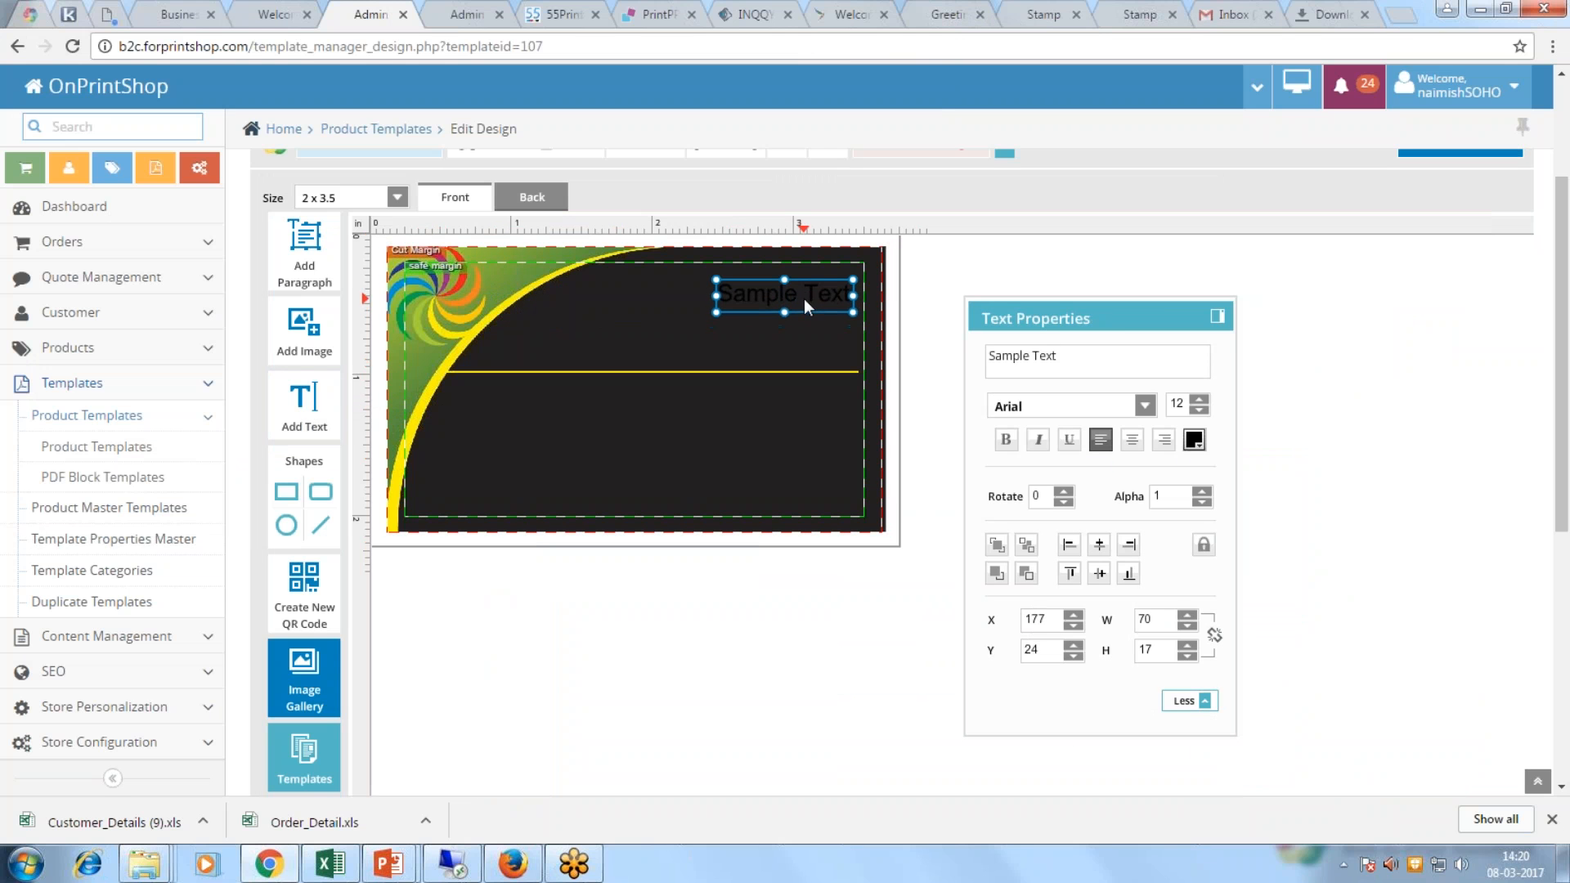
click(1194, 440)
click(1191, 546)
click(739, 637)
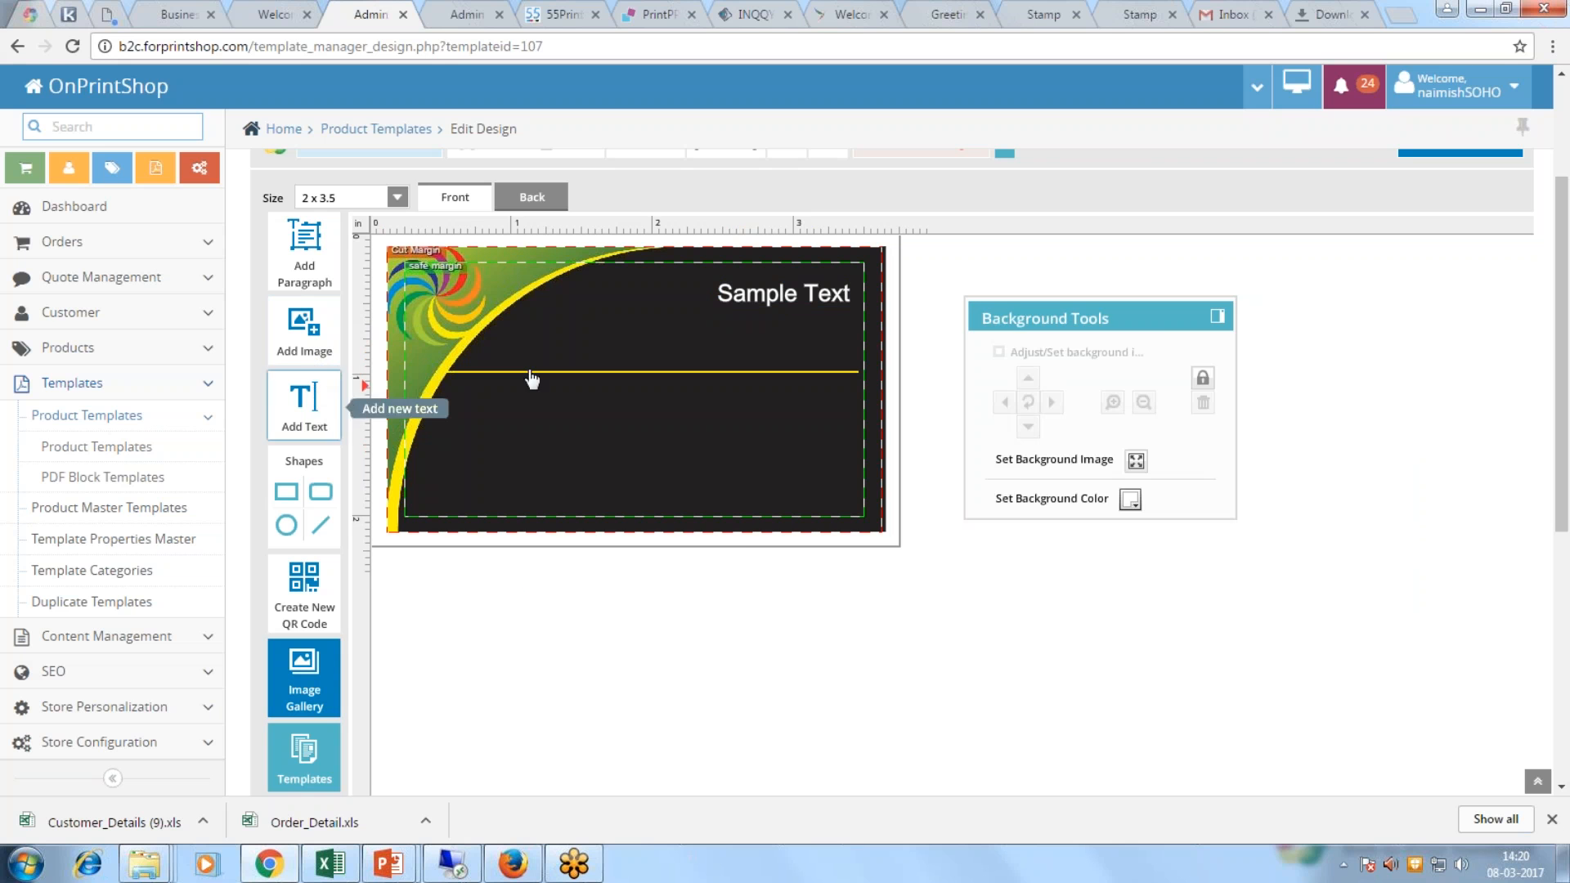
click(304, 401)
drag(525, 289, 806, 319)
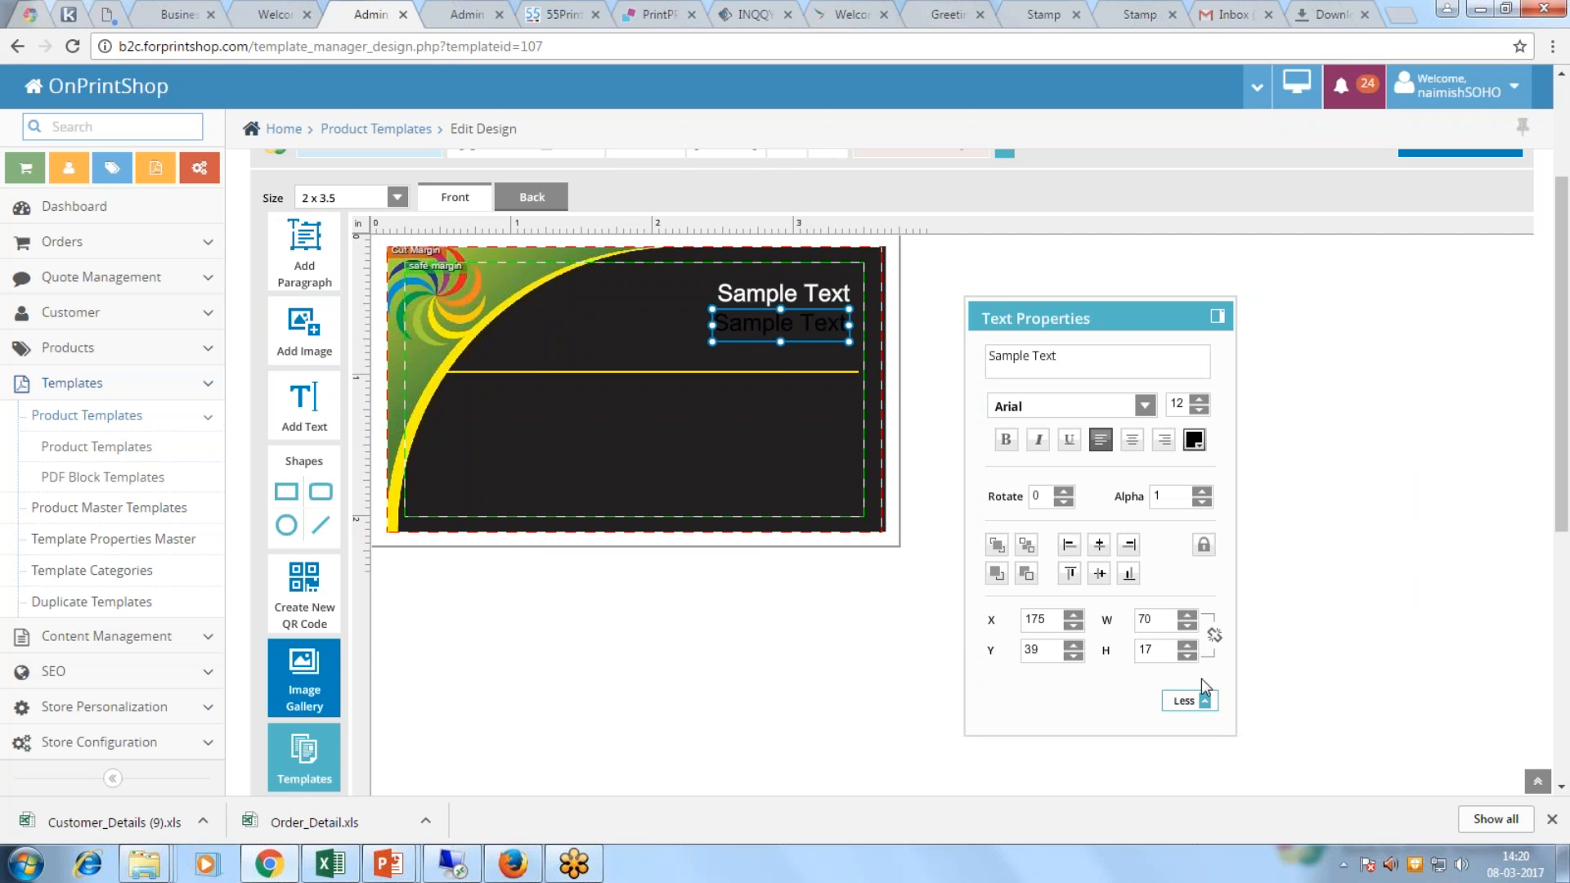
click(1194, 440)
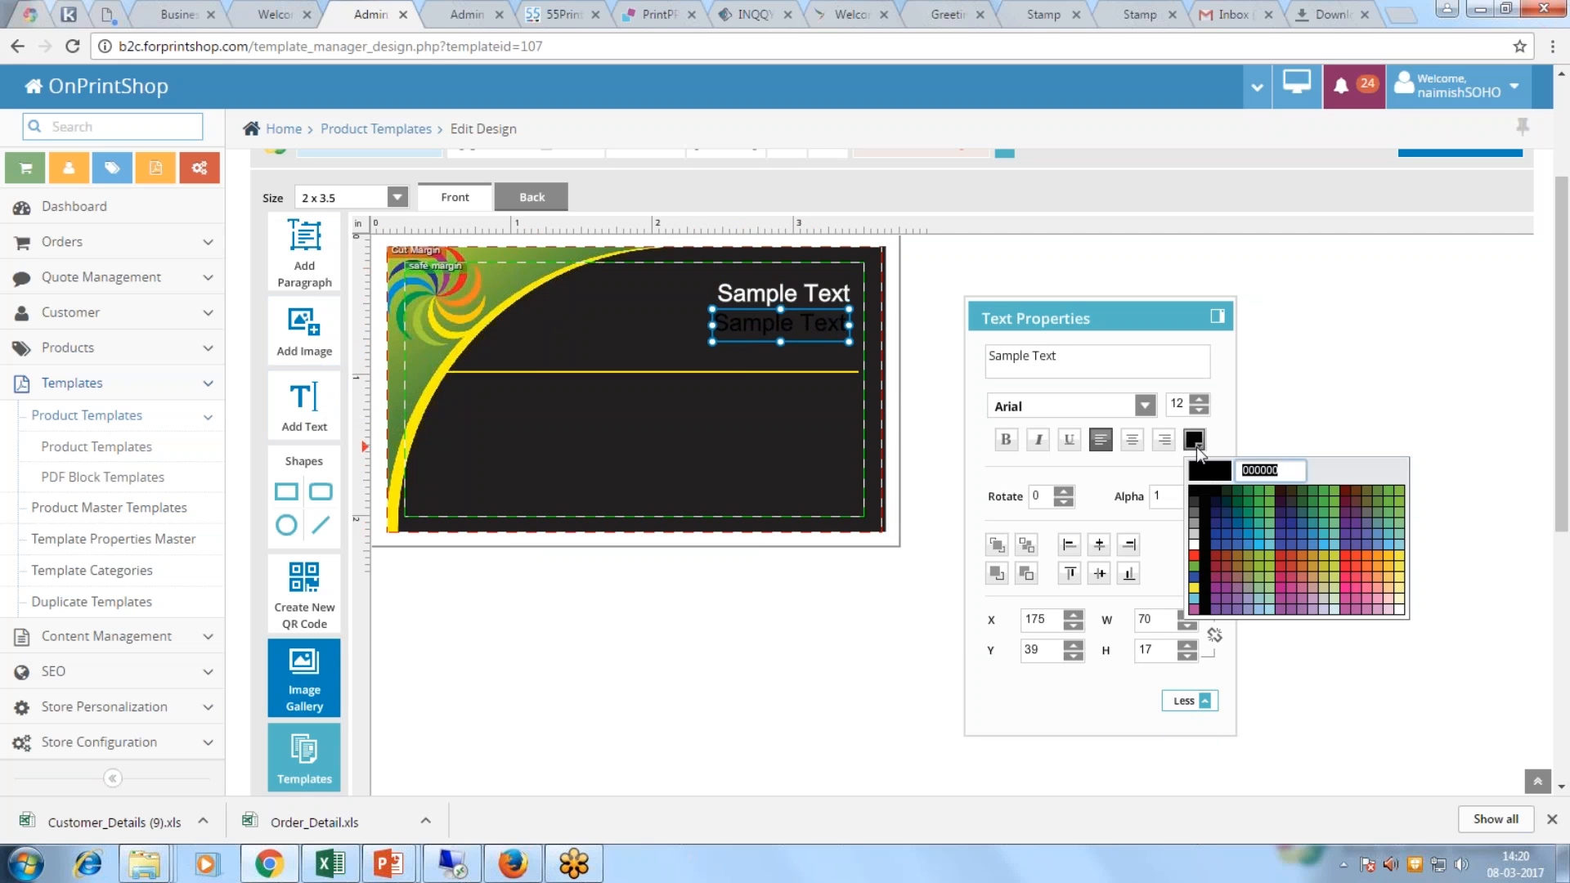
click(1196, 540)
Step: Change the upper text line to 'First name'
click(820, 299)
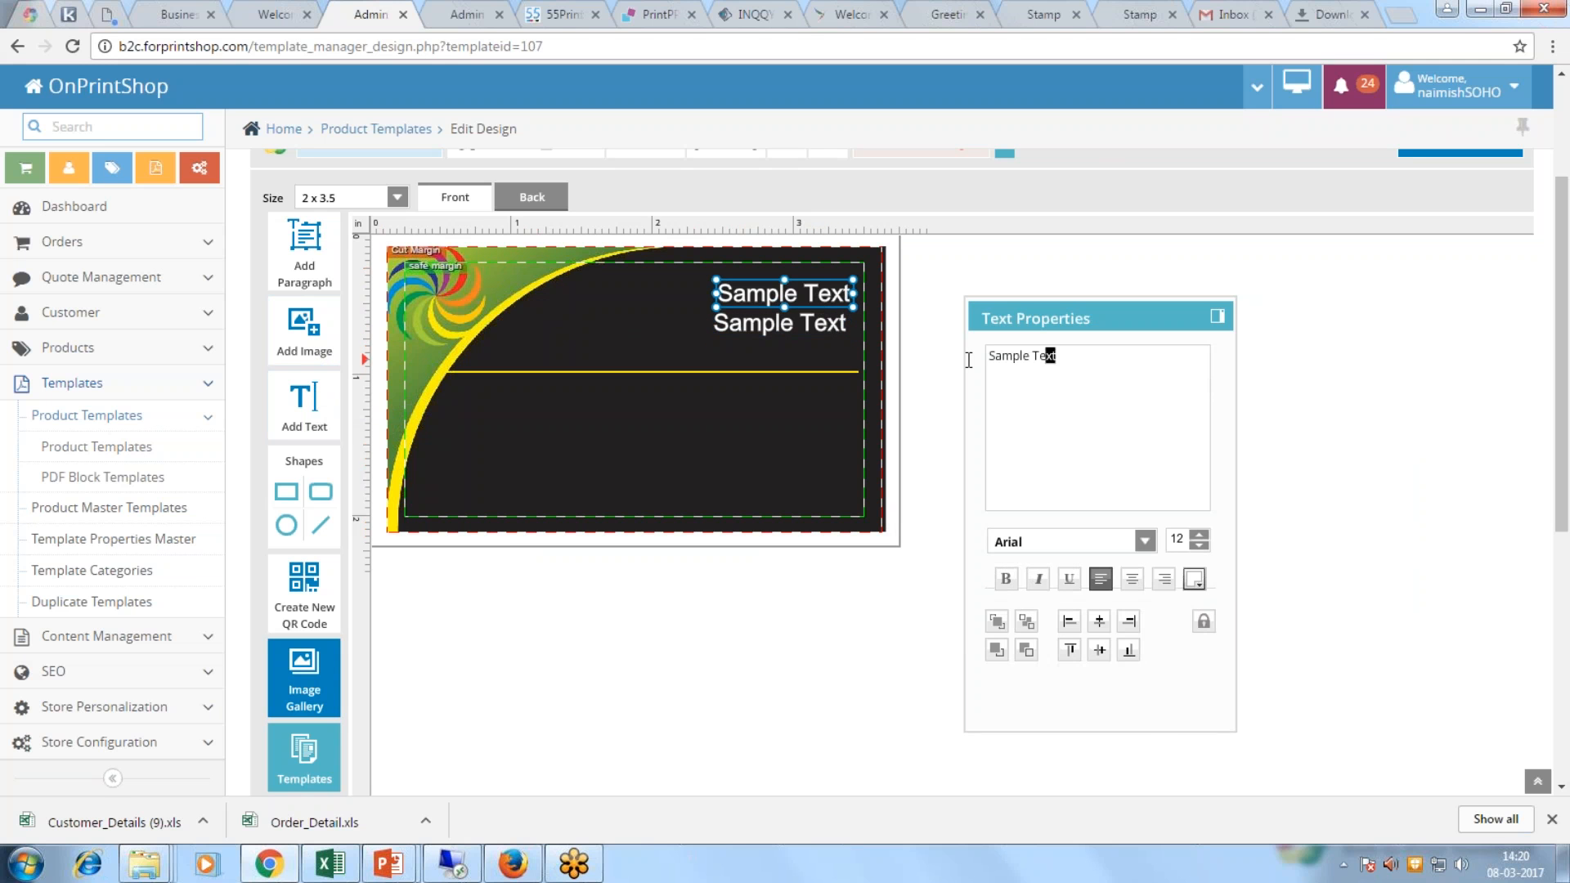
drag(1058, 357, 968, 360)
text(Name)
key(BackSpace)
key(BackSpace)
key(BackSpace)
text(aimish)
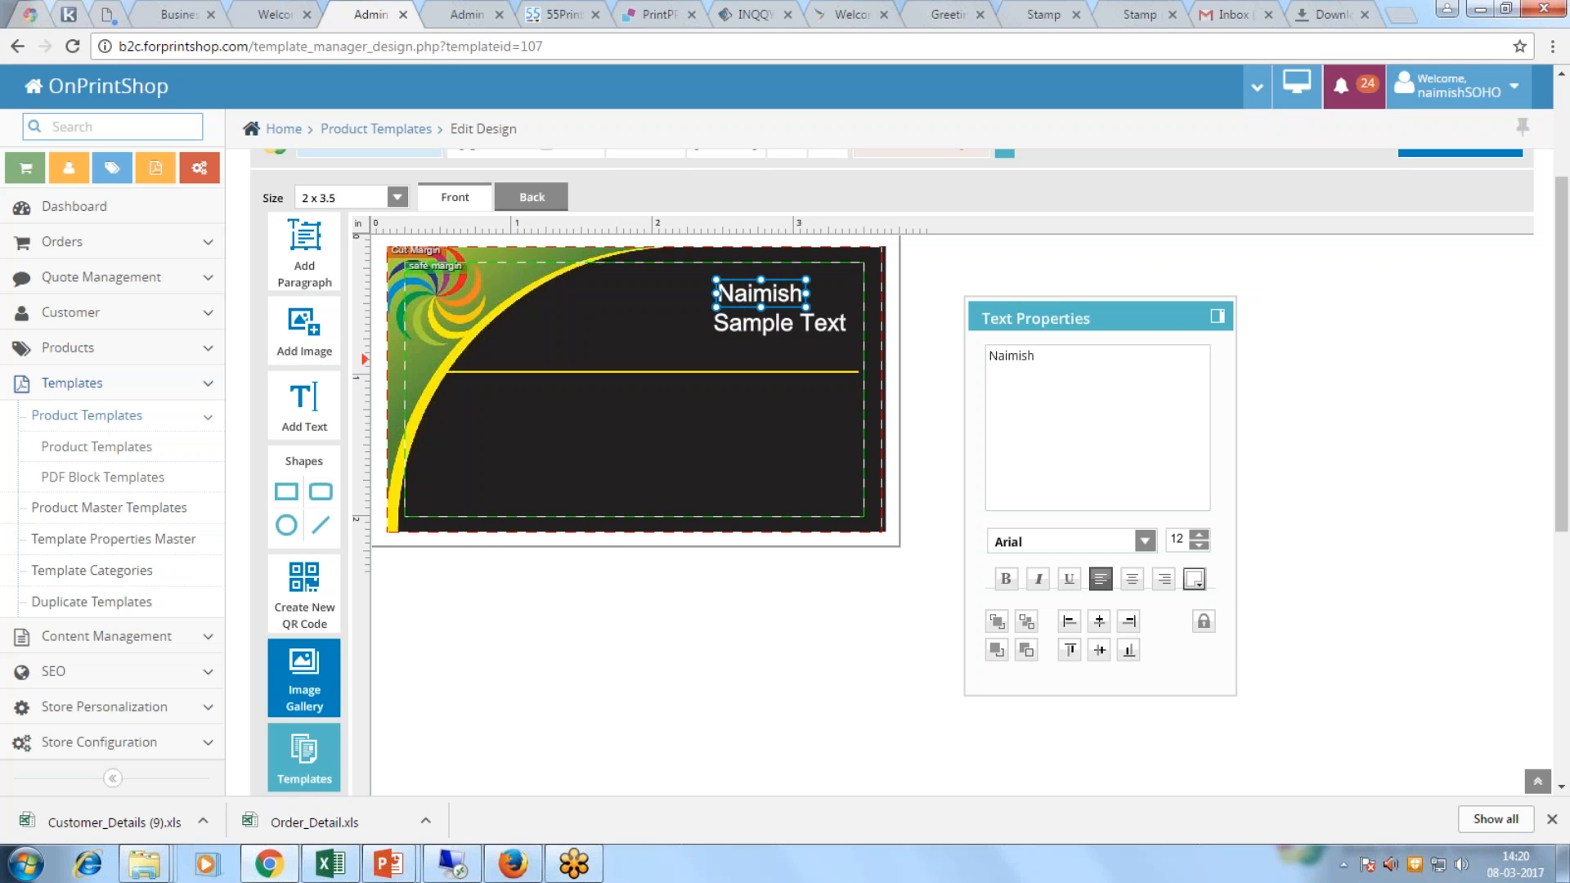
key(ctrl+a)
text(First name)
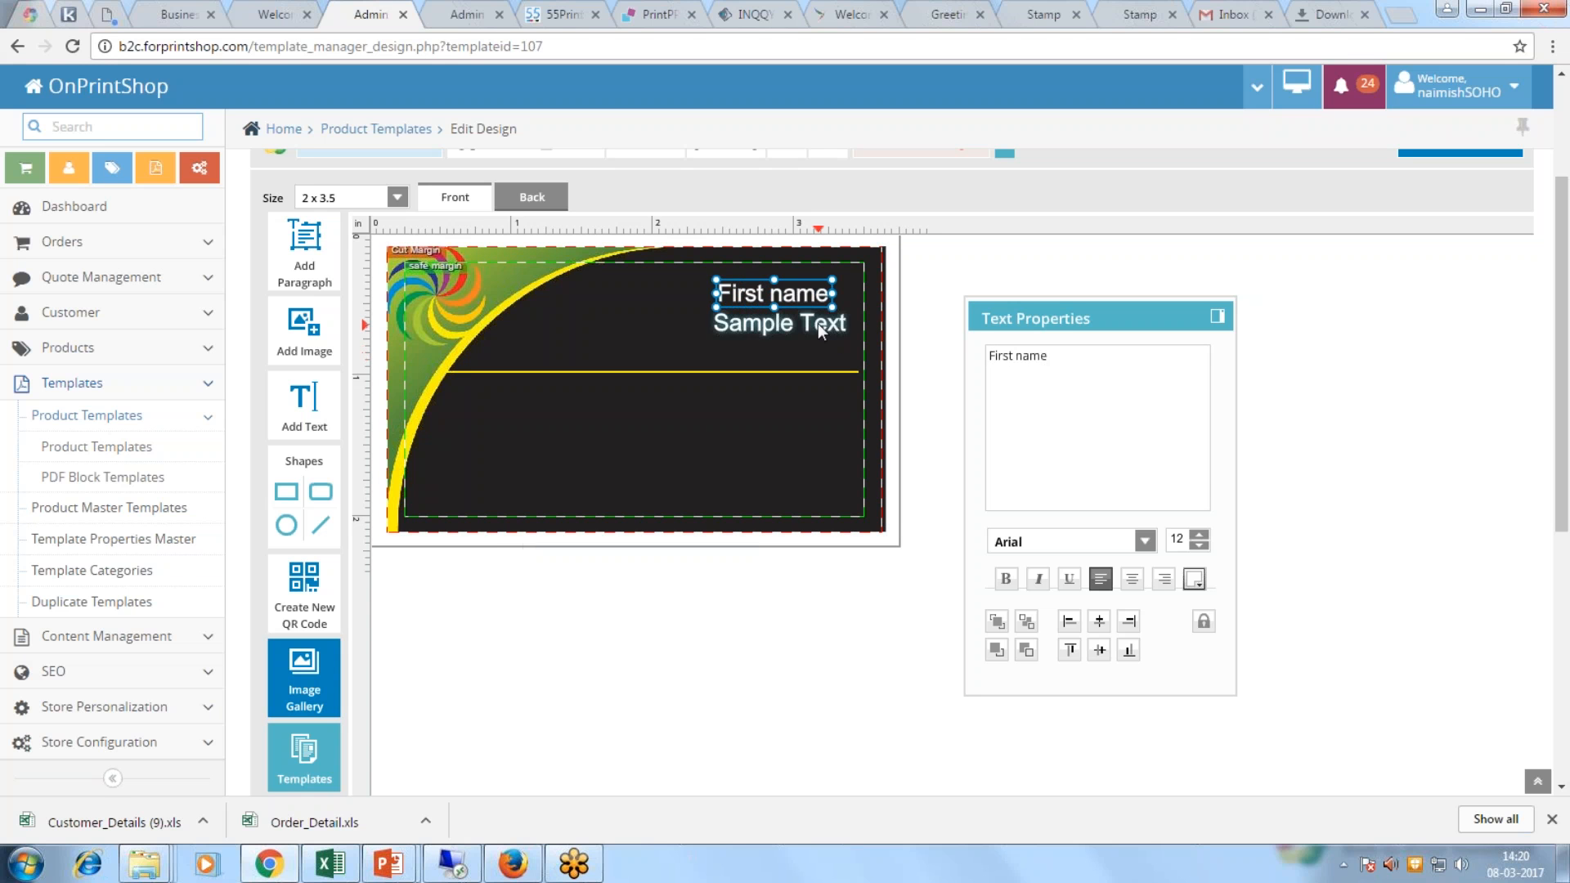
Step: Change the lower text line to 'Designation', fixing the 'Designatioin' typo
click(817, 324)
key(ctrl+a)
text(Designatioin)
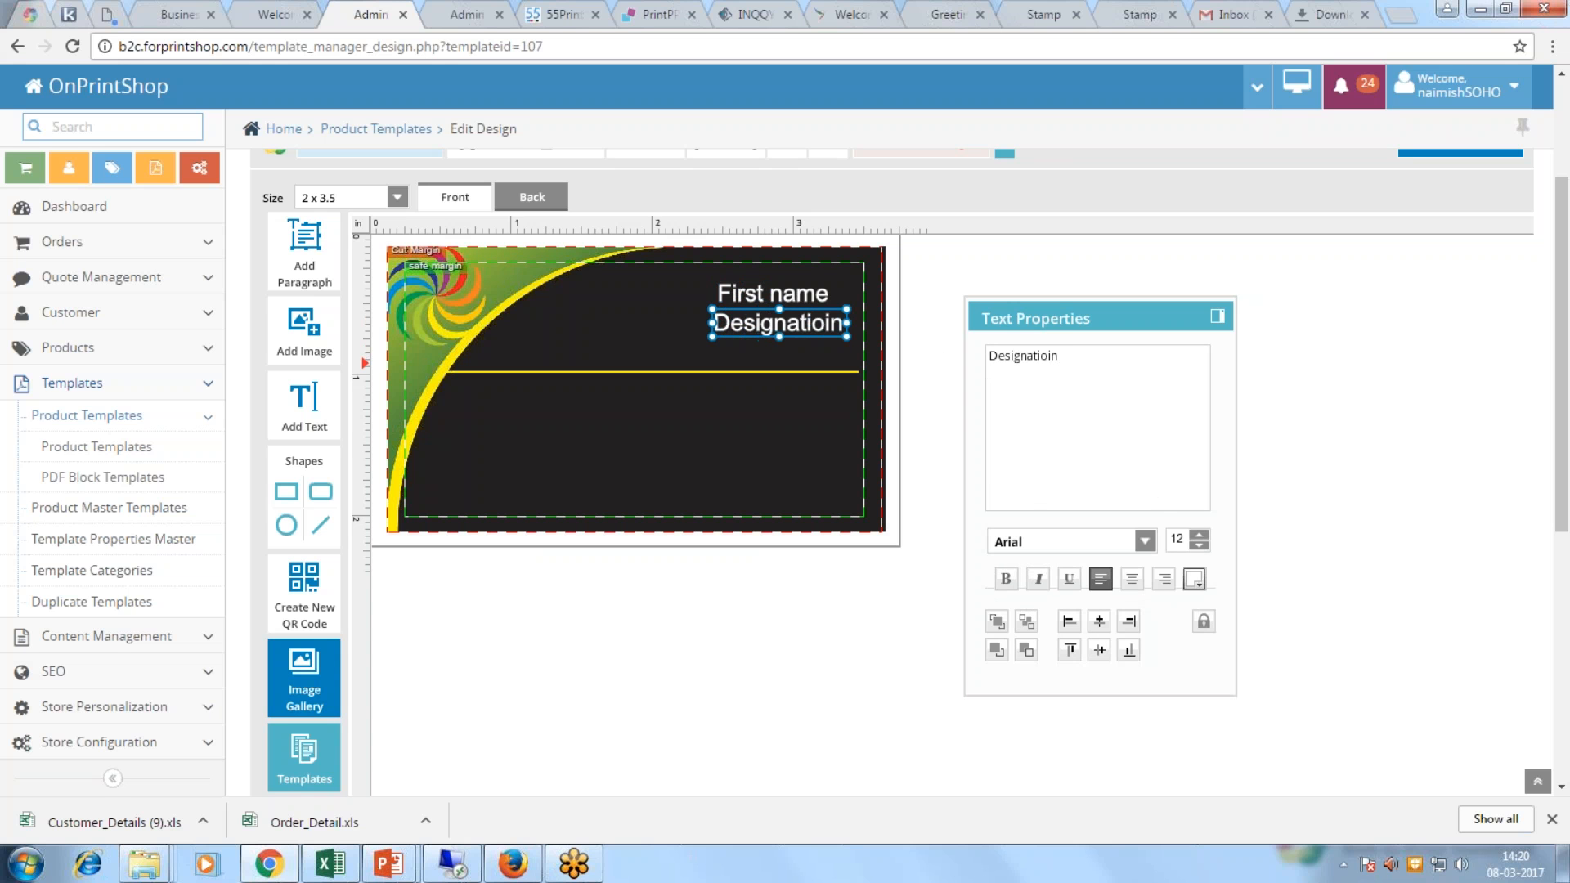
click(804, 555)
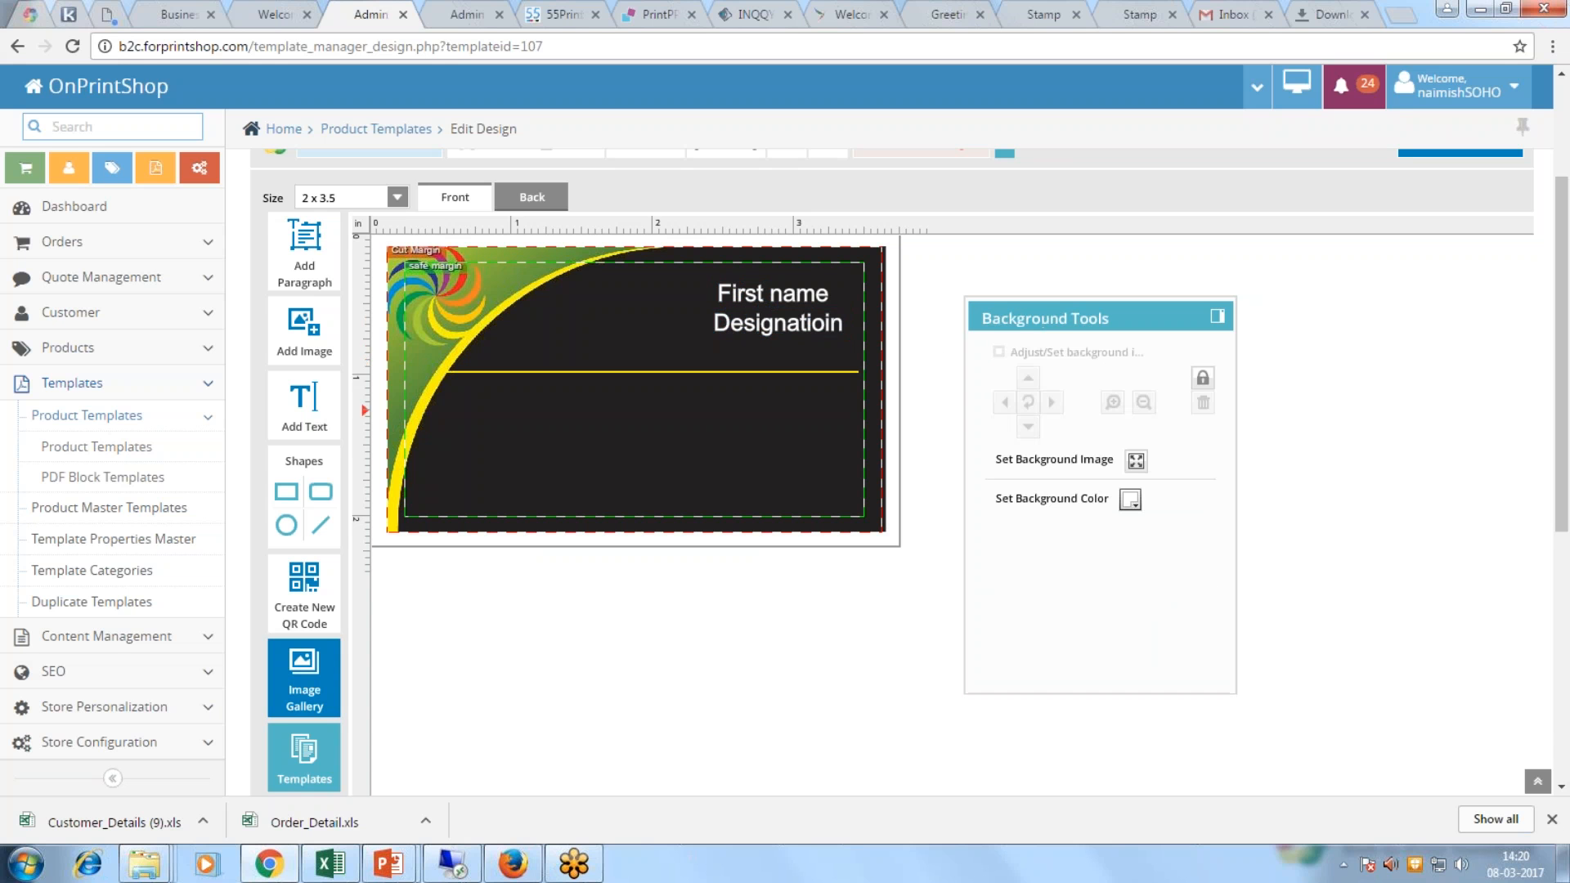
scroll(804, 554, up, 3)
click(779, 524)
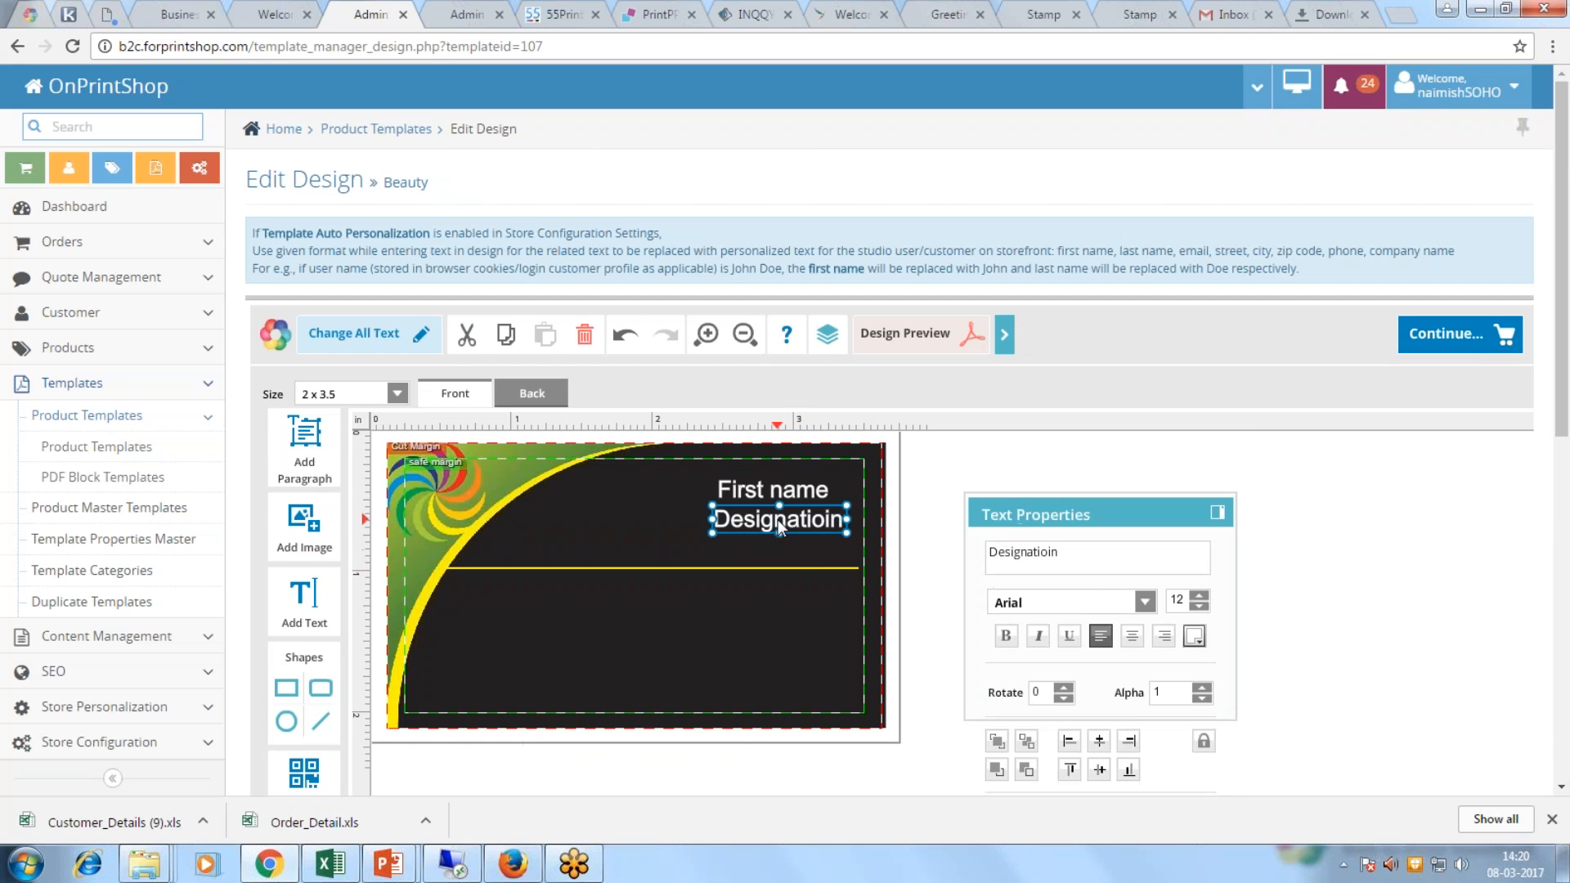
click(1046, 555)
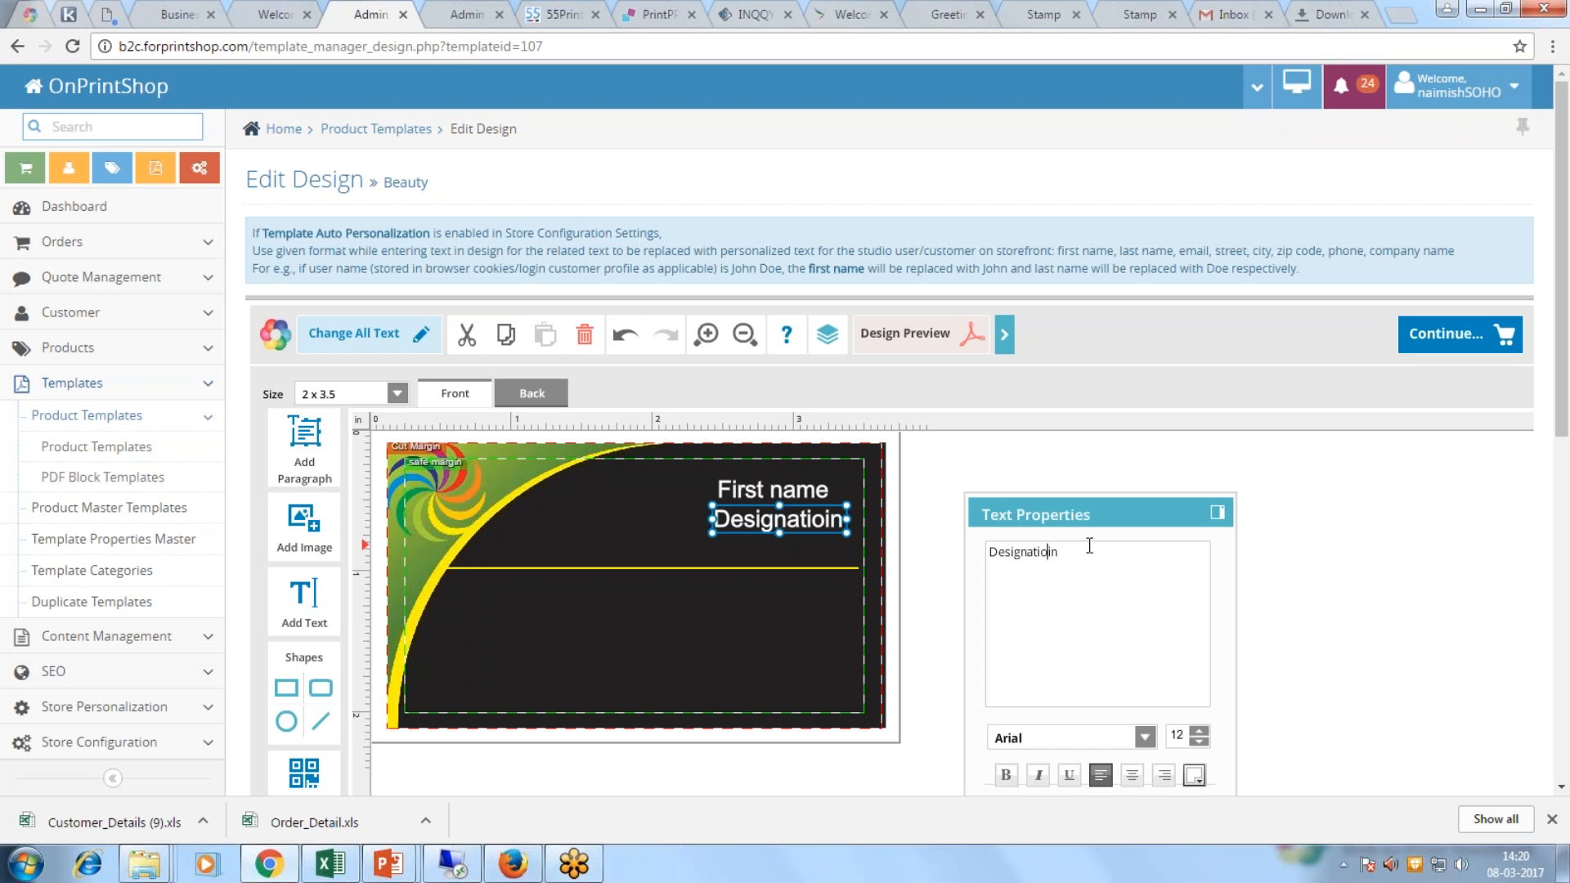
key(Delete)
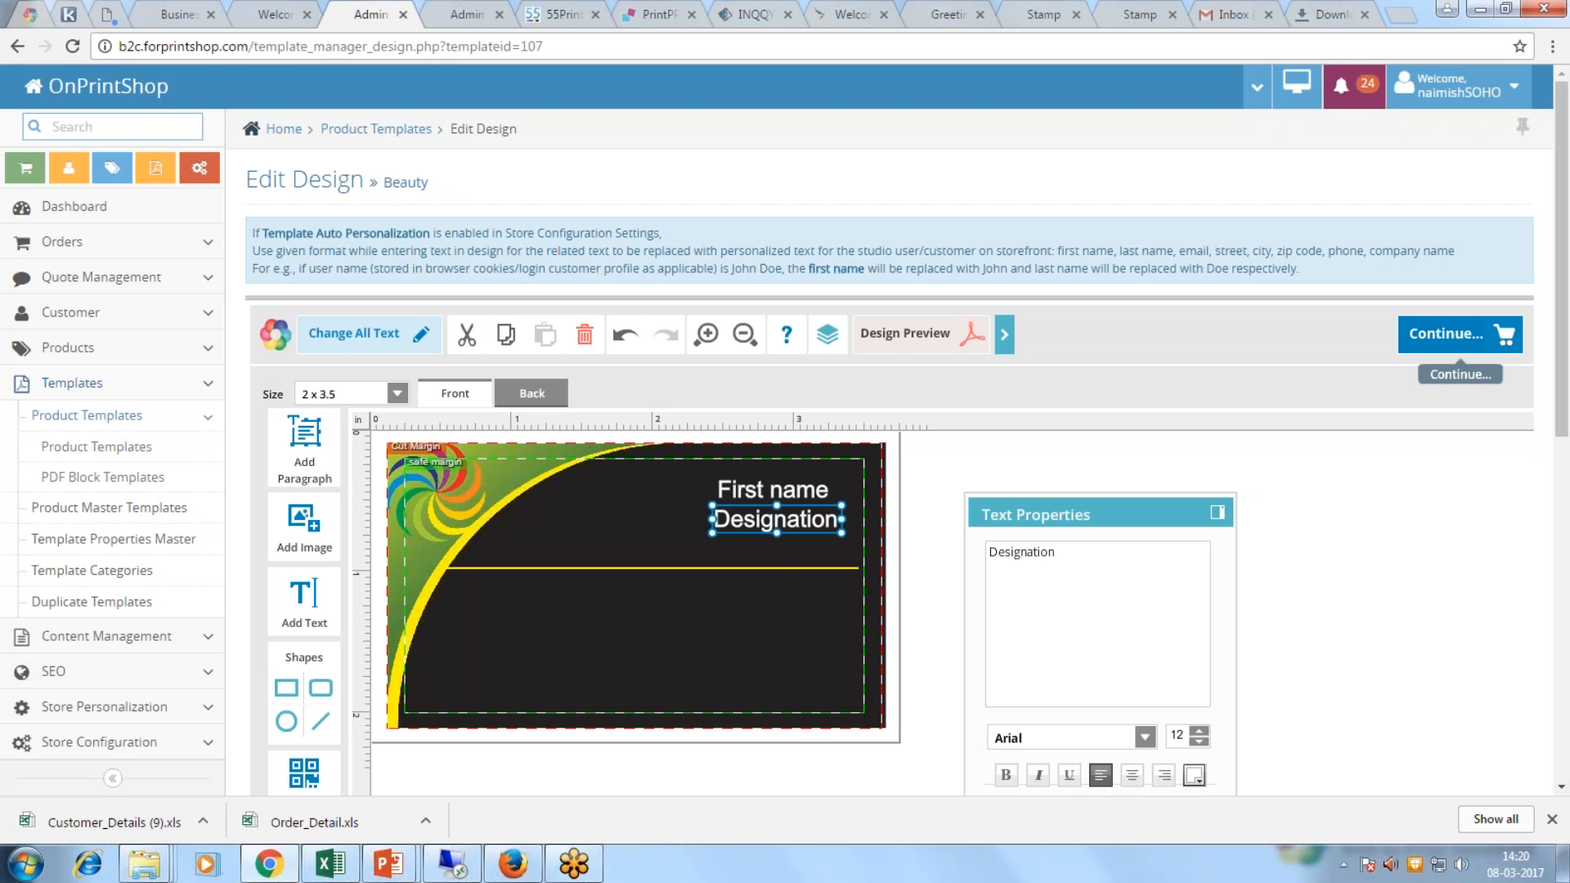
Step: Save the design as Beauty and go to the storefront
click(1459, 335)
click(1059, 644)
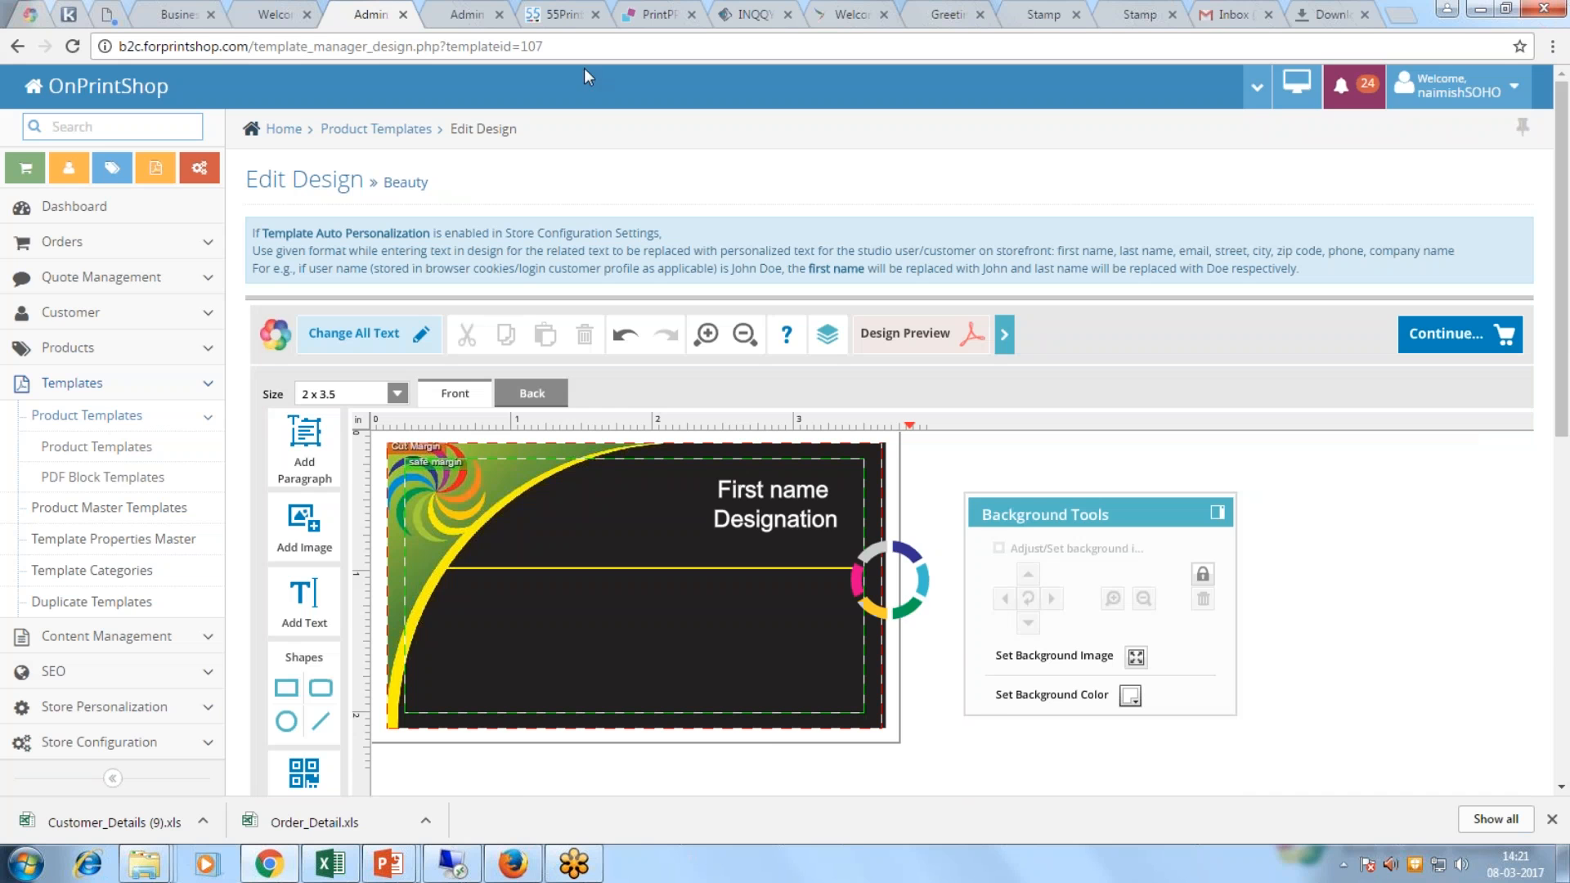
click(255, 14)
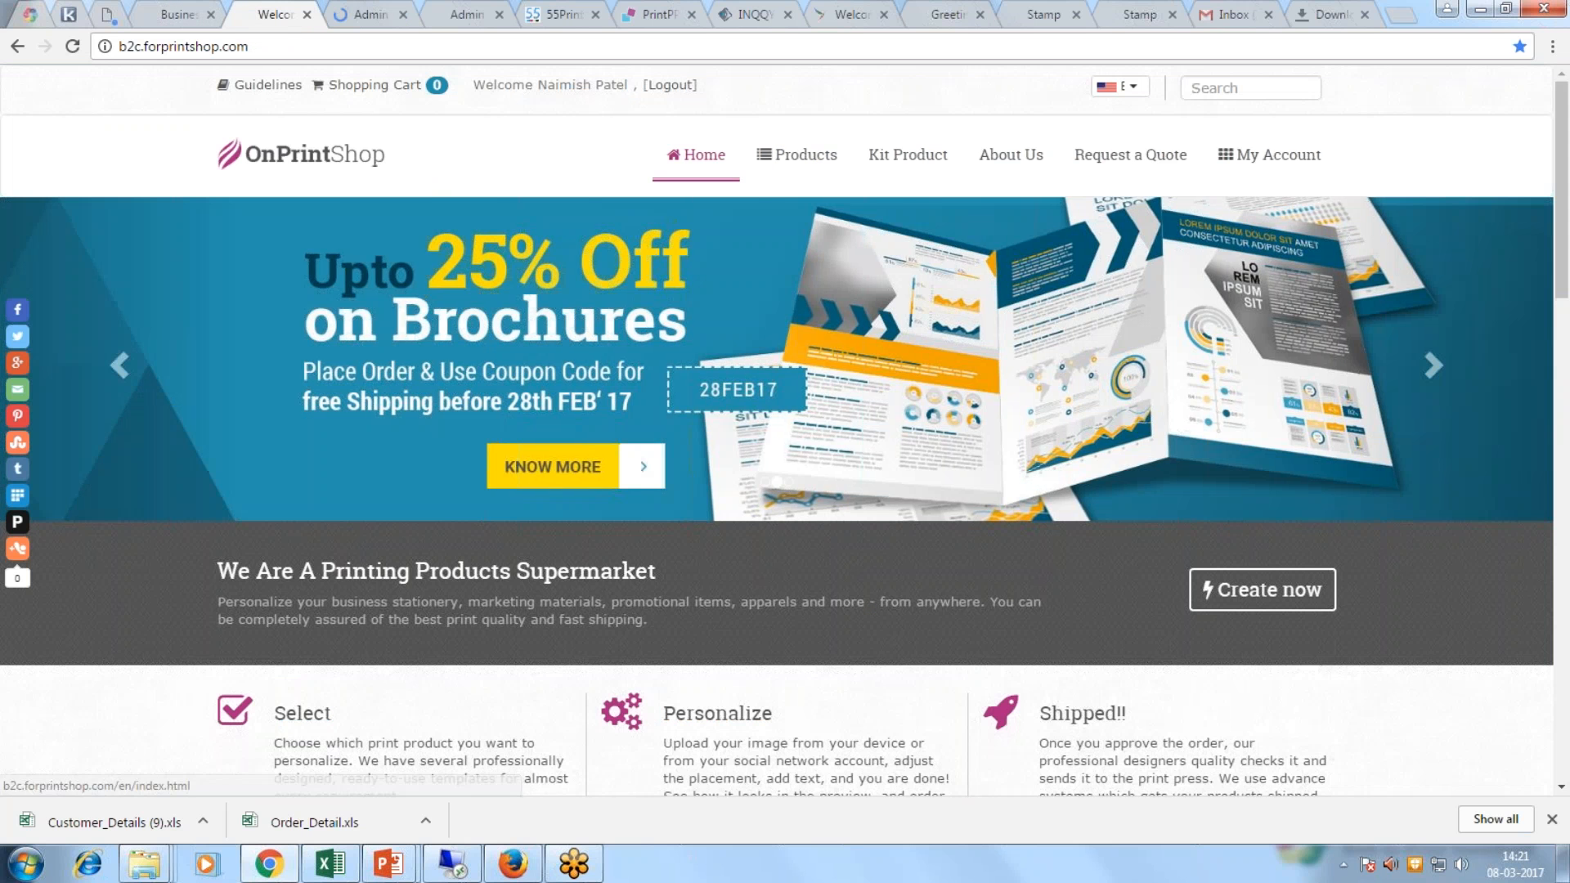
Step: Browse the Standard Business Cards designs to find Beauty, then return to the admin template list
scroll(352, 459, down, 7)
click(351, 459)
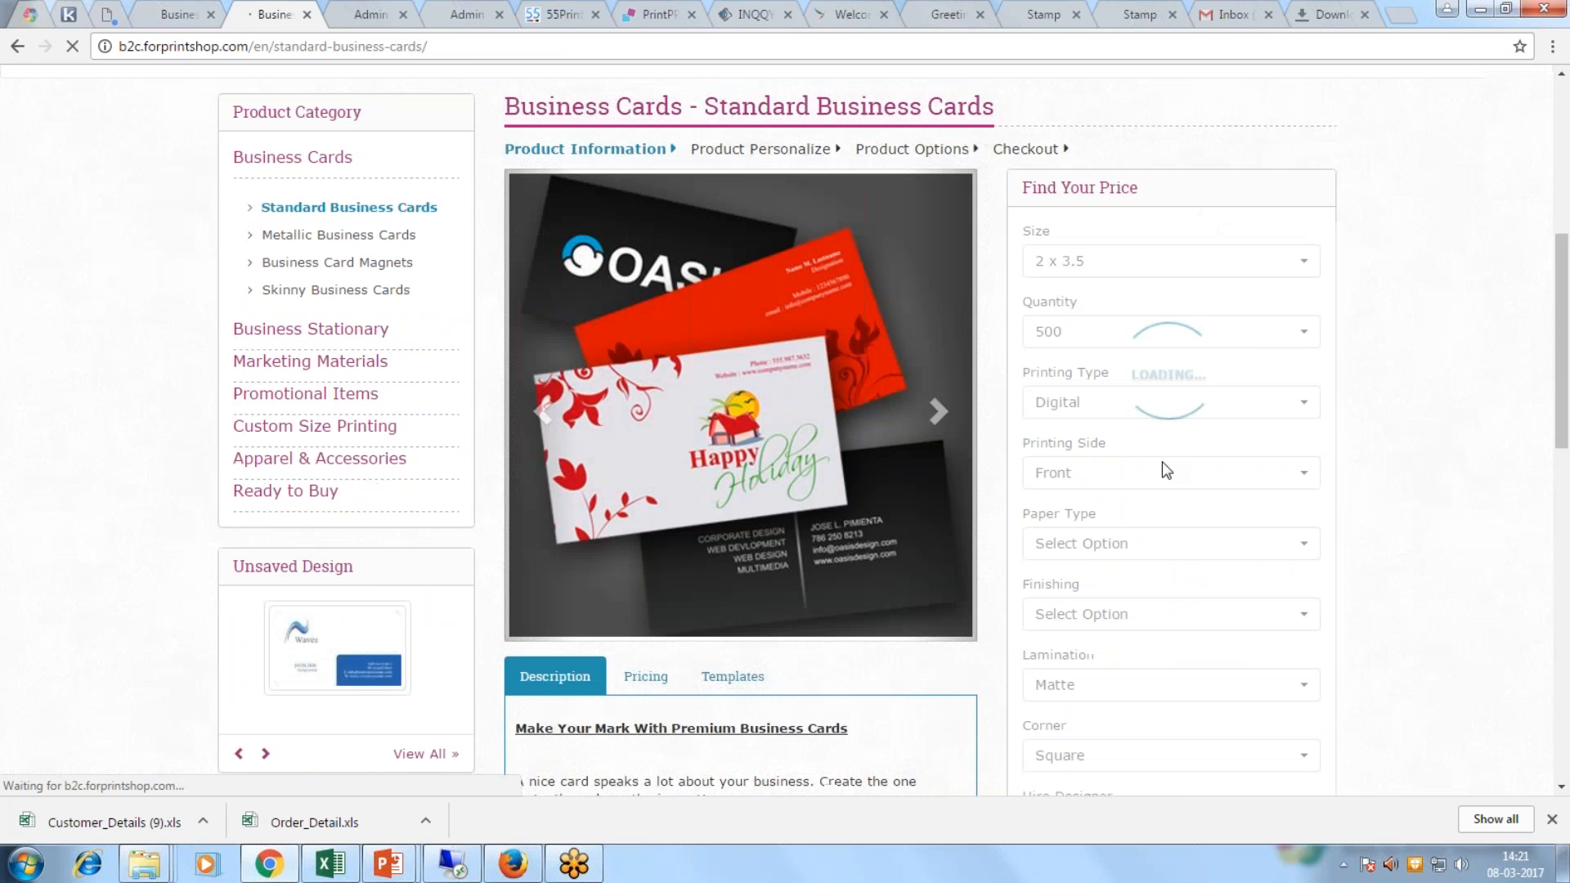
scroll(1166, 471, down, 12)
click(635, 527)
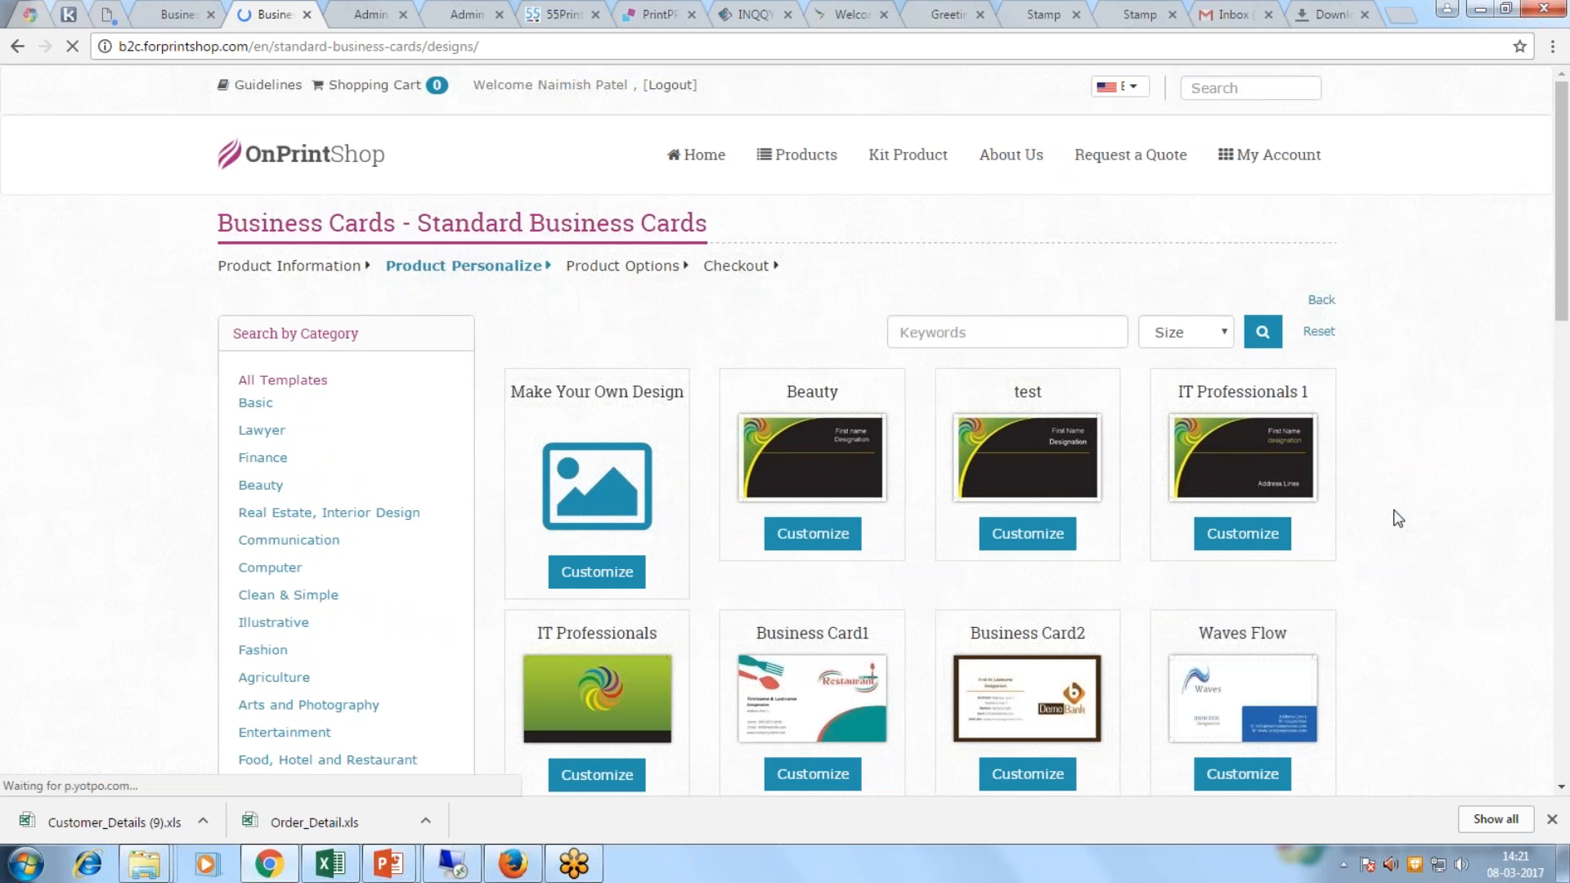
scroll(1397, 519, down, 2)
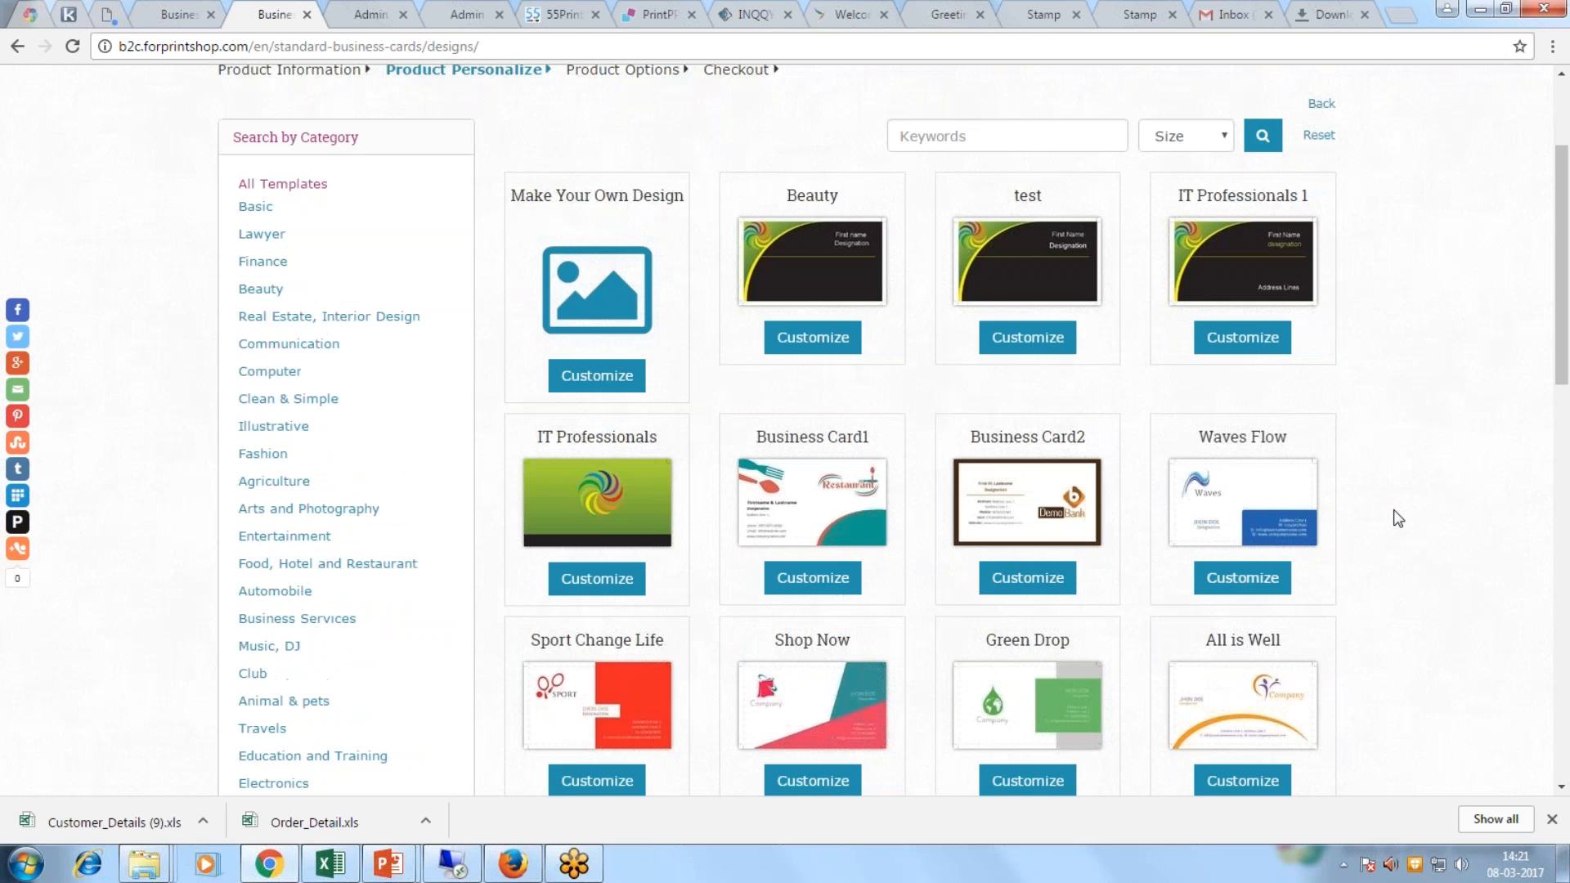
scroll(1397, 519, down, 1)
scroll(1397, 518, down, 1)
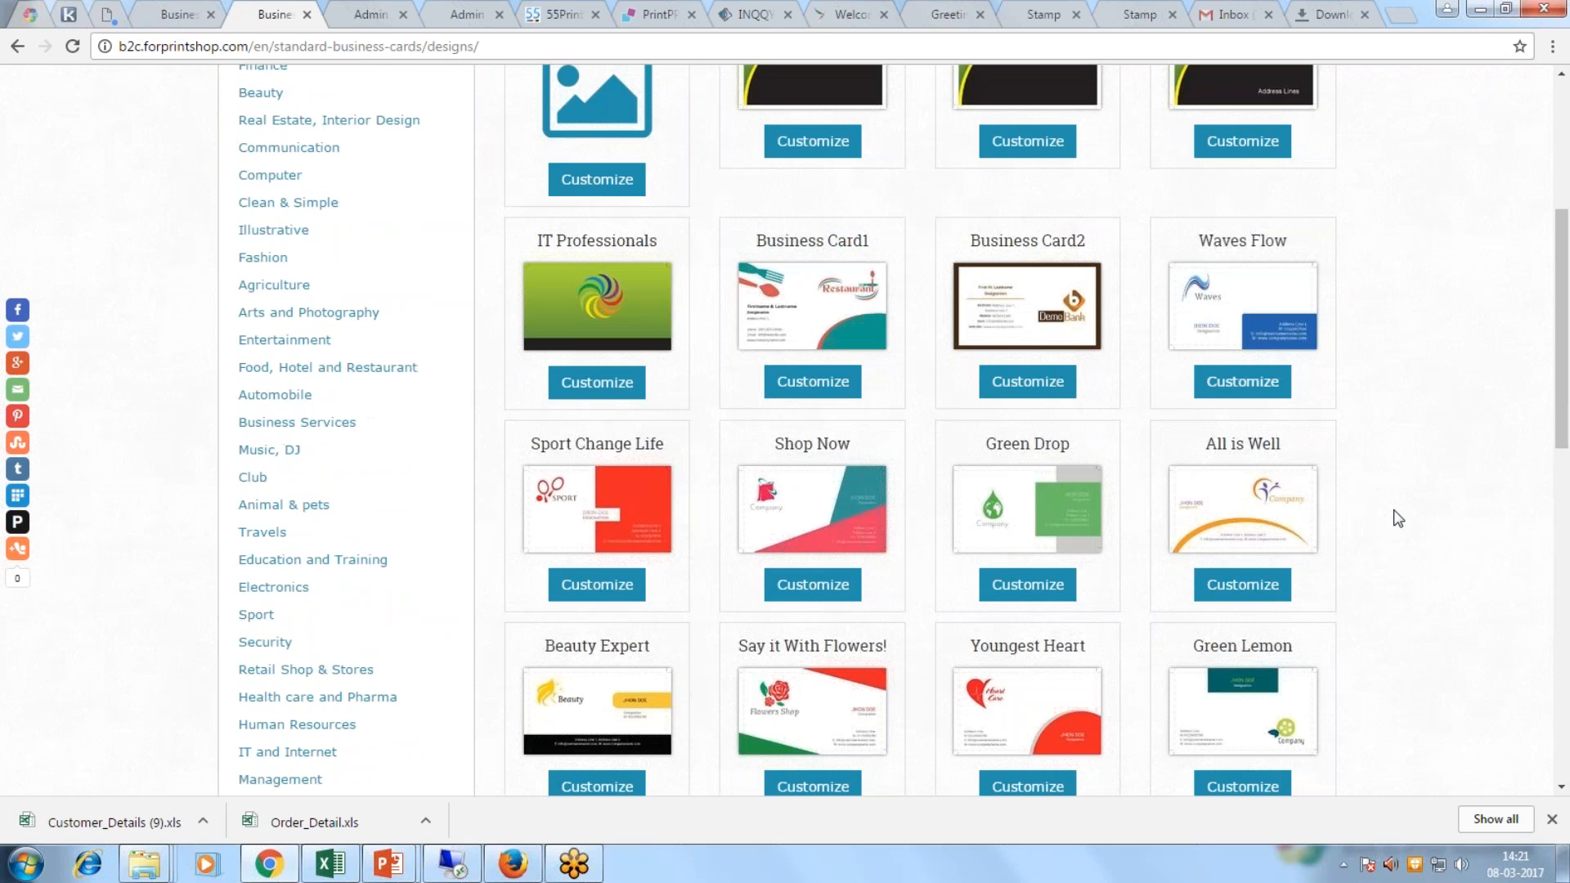
click(369, 16)
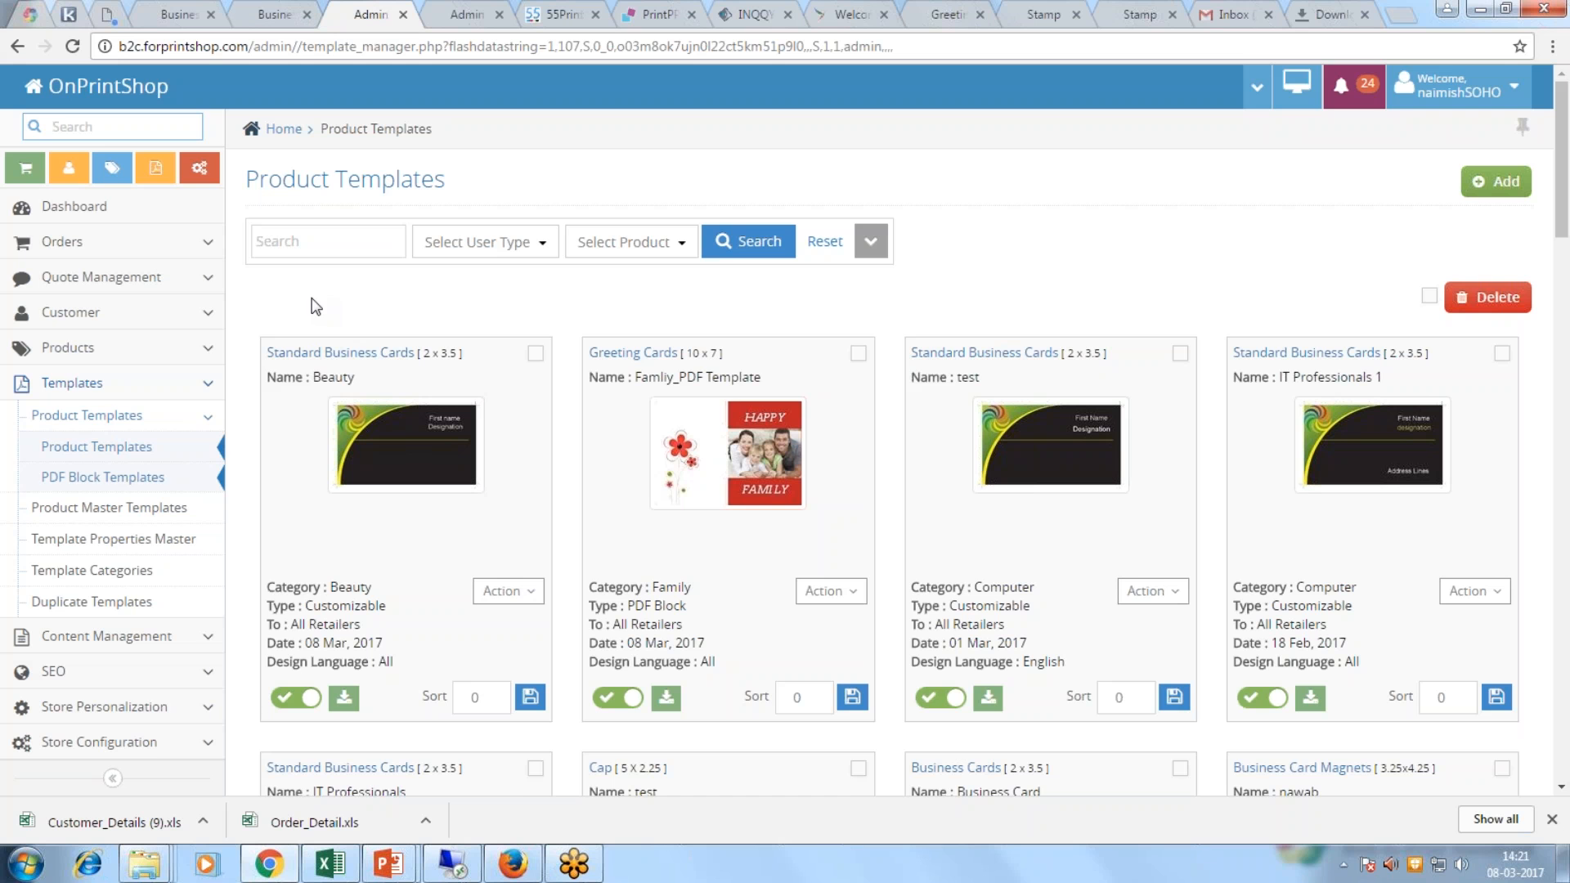
Step: Show the PDF Block Templates list, then switch to the remote desktop session
click(98, 447)
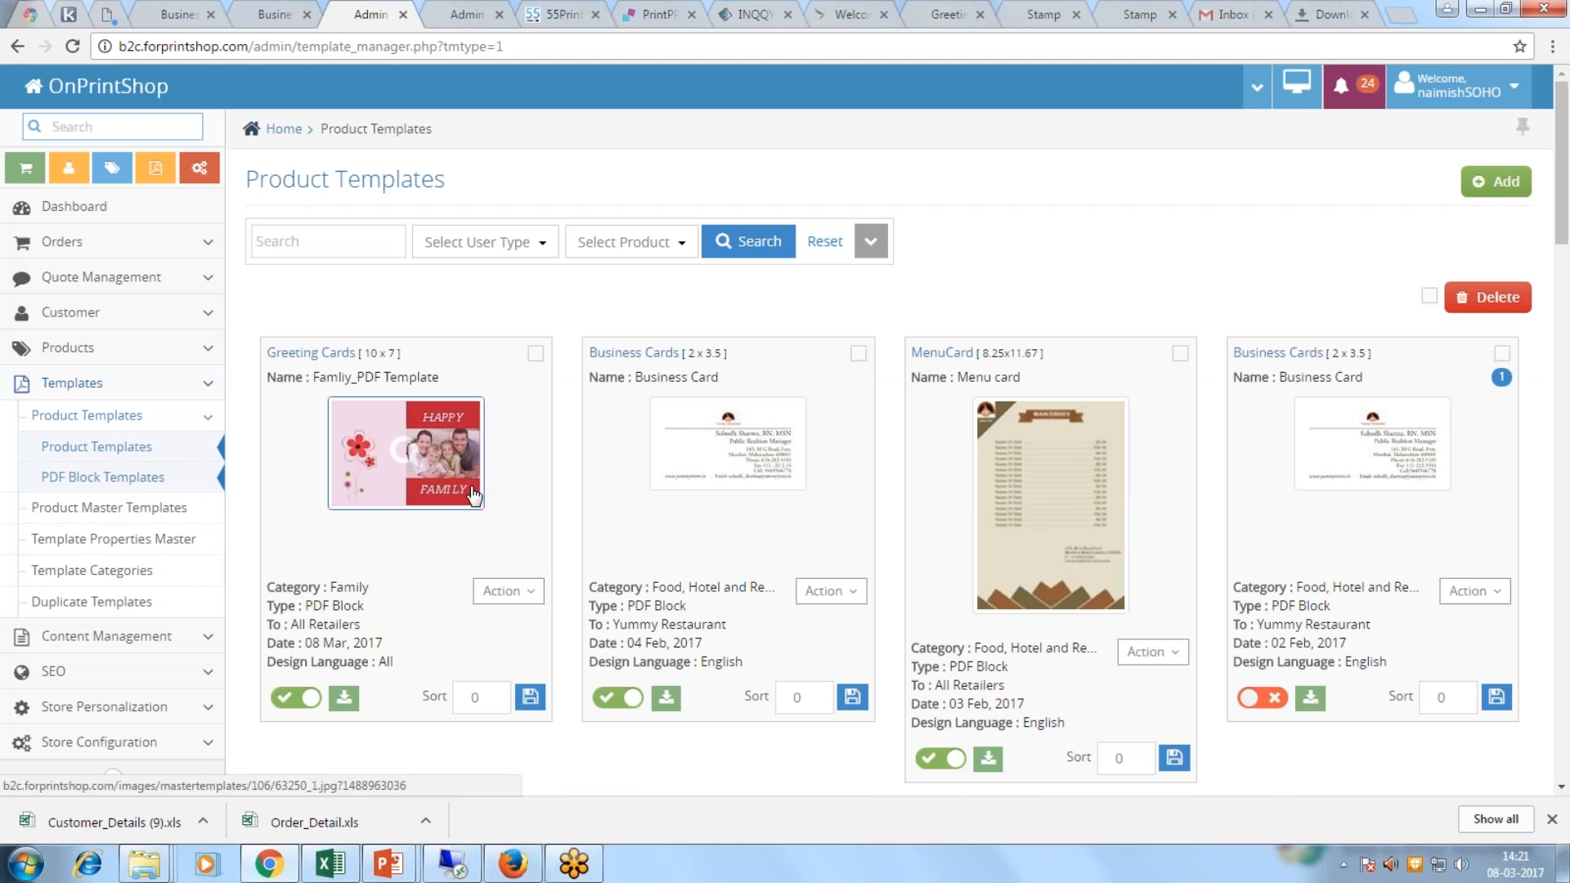
click(451, 864)
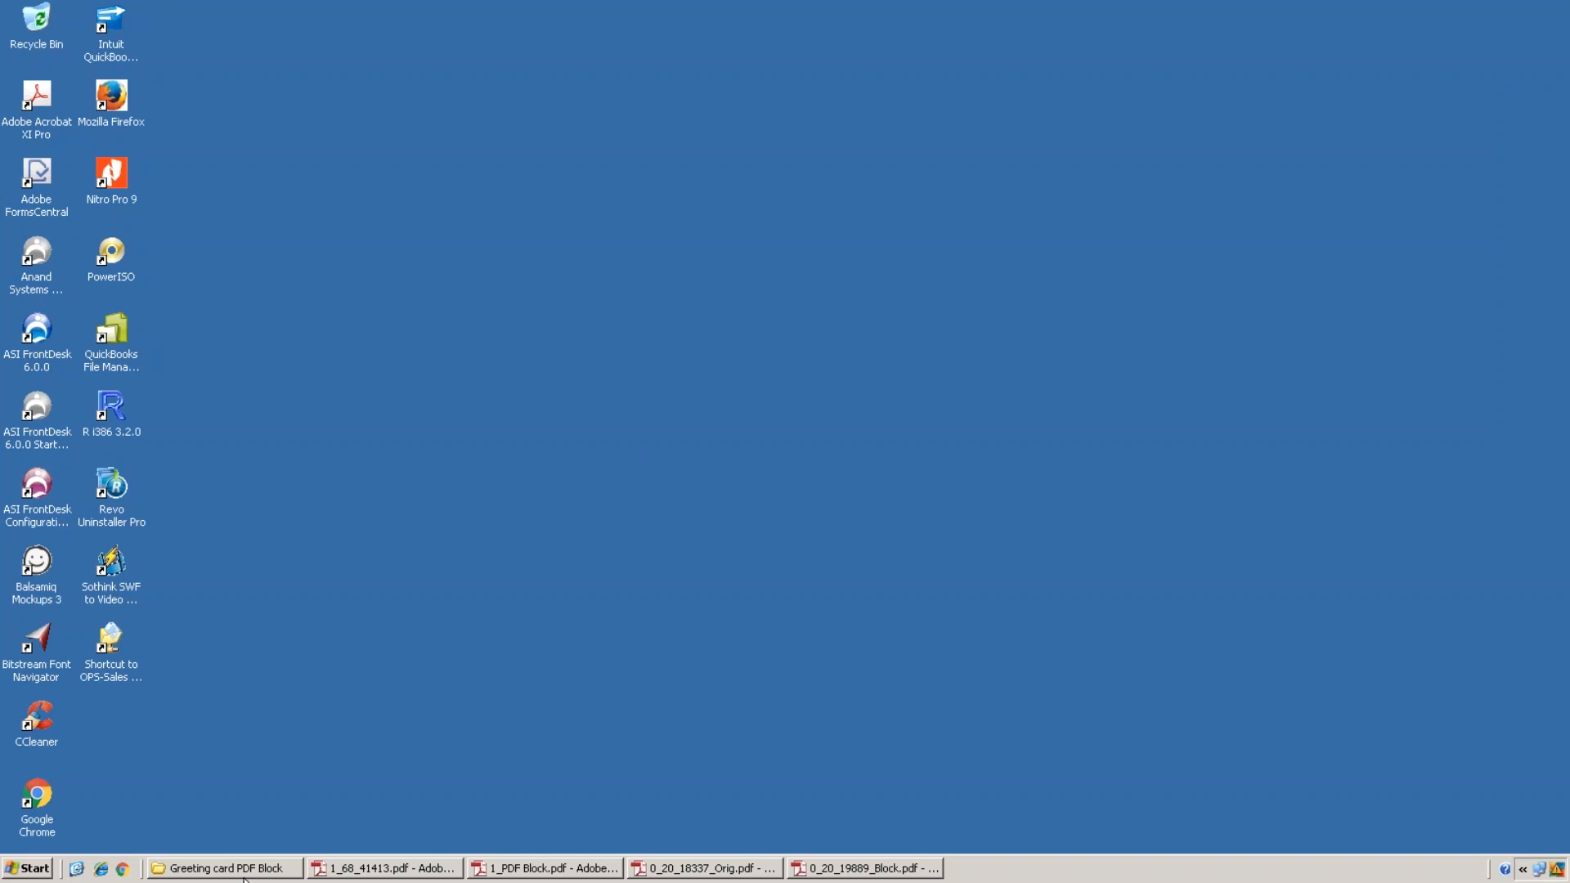
Step: Bring up the Happy Family card PDF and switch on the PDFlib Block Tool
click(426, 873)
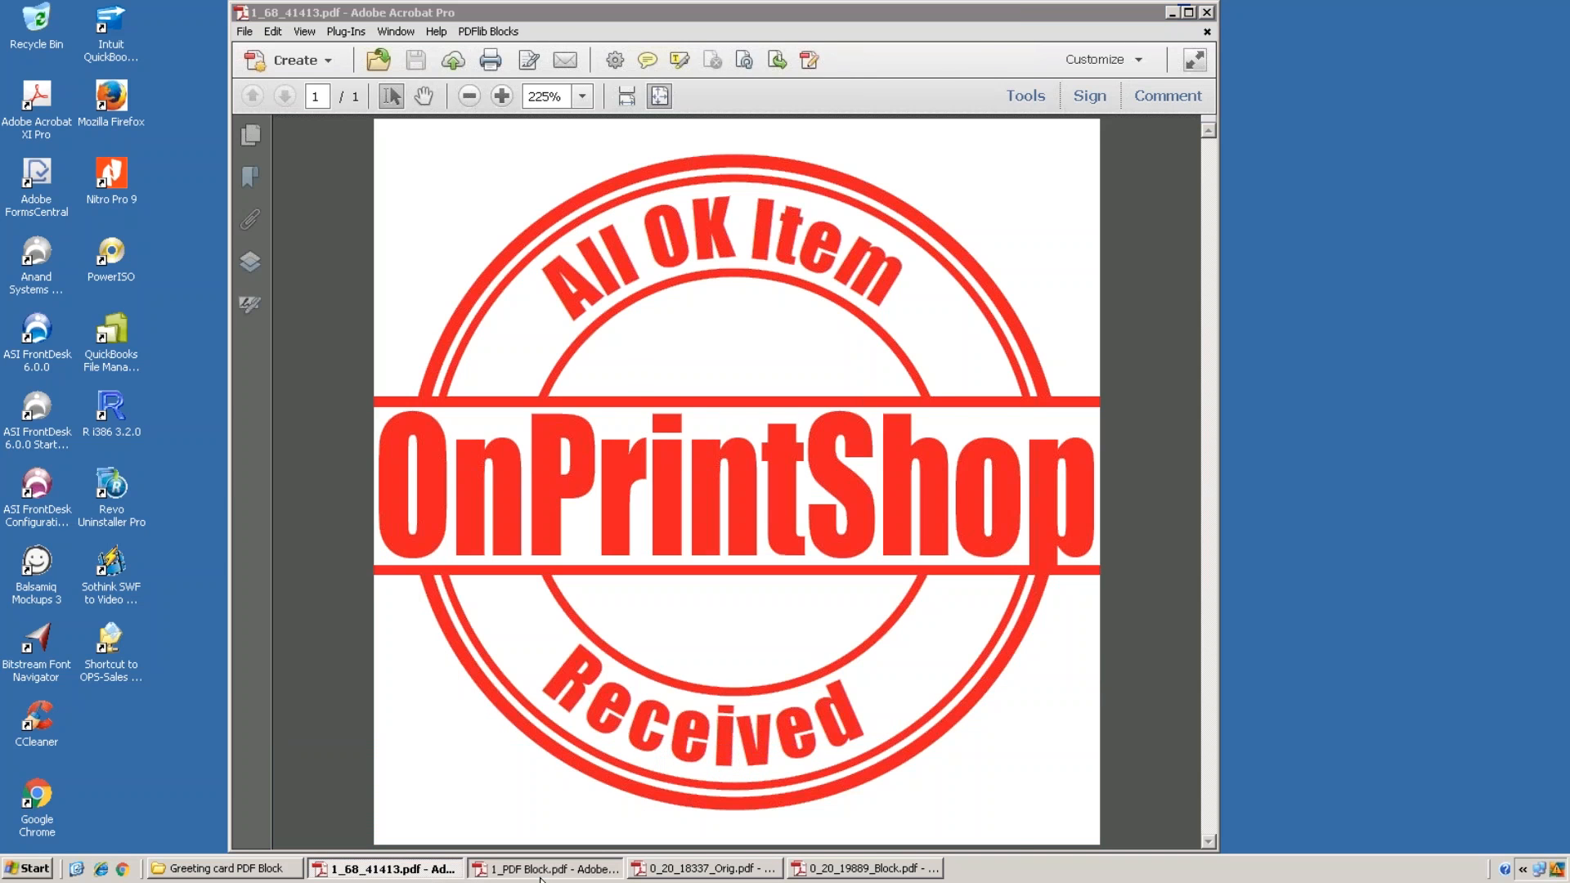
click(541, 872)
click(703, 869)
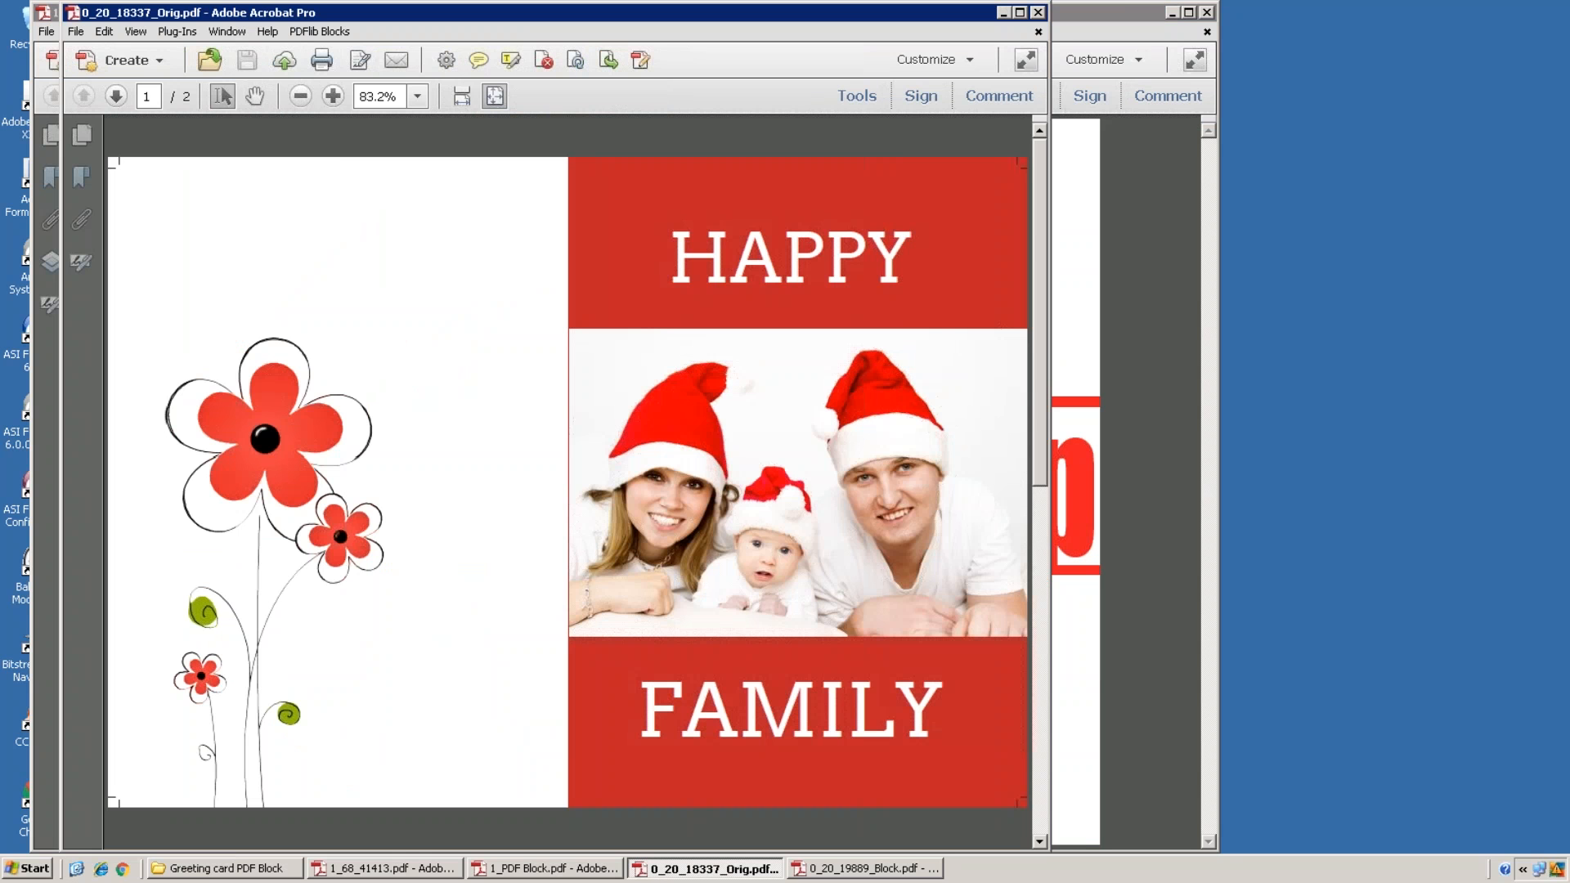
click(318, 31)
click(354, 83)
click(318, 31)
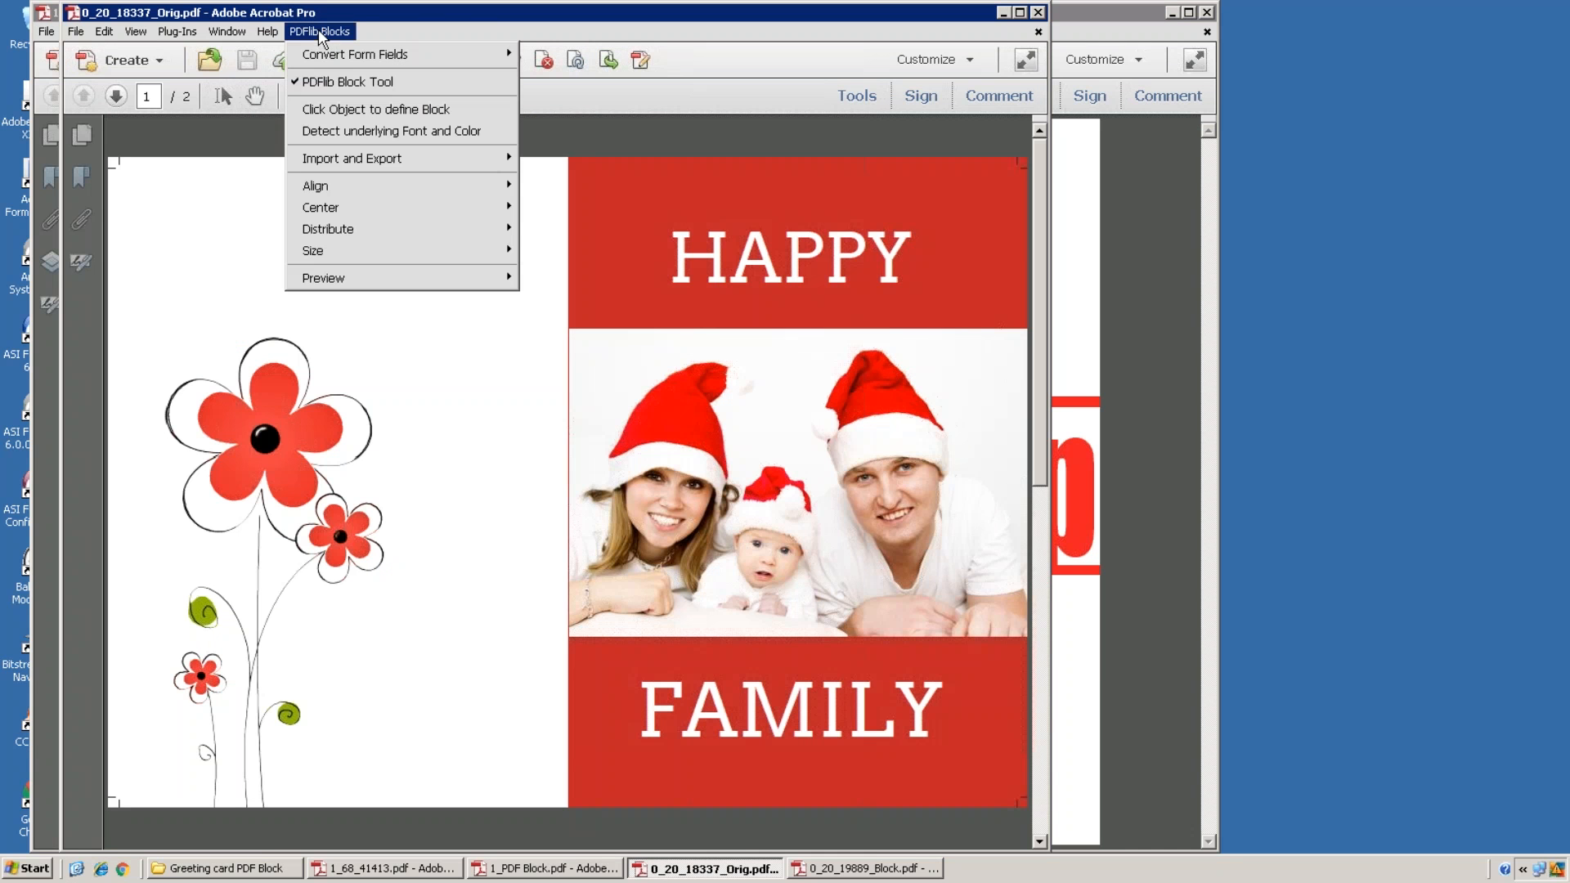
click(572, 327)
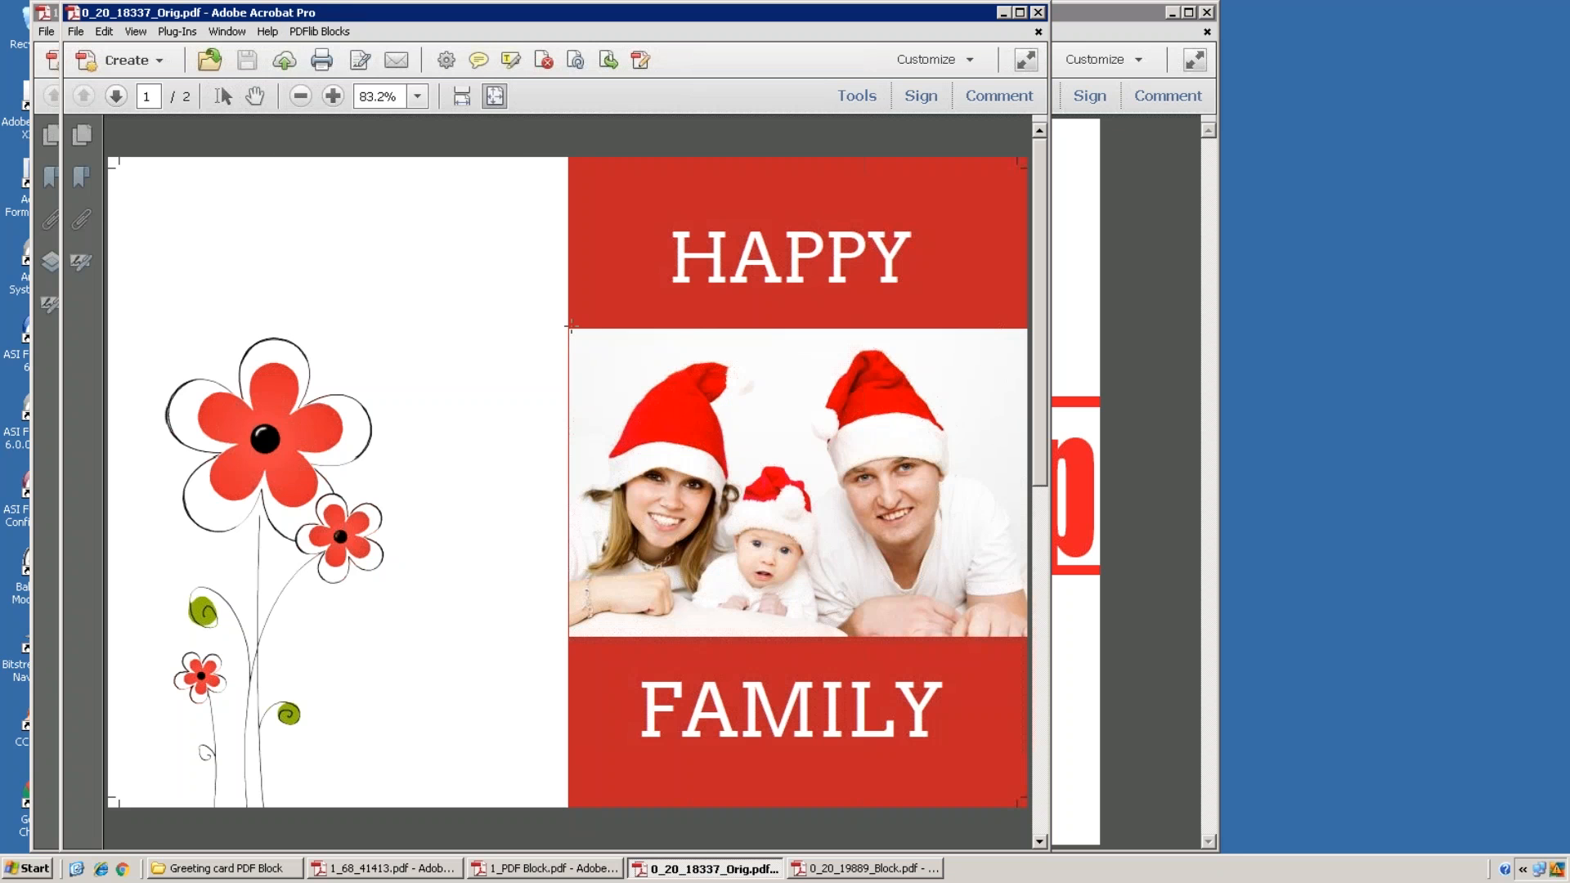
Step: Create an Image-type block over the family photo
mouse_move(850, 614)
mouse_down()
mouse_move(999, 666)
mouse_move(1043, 654)
mouse_up()
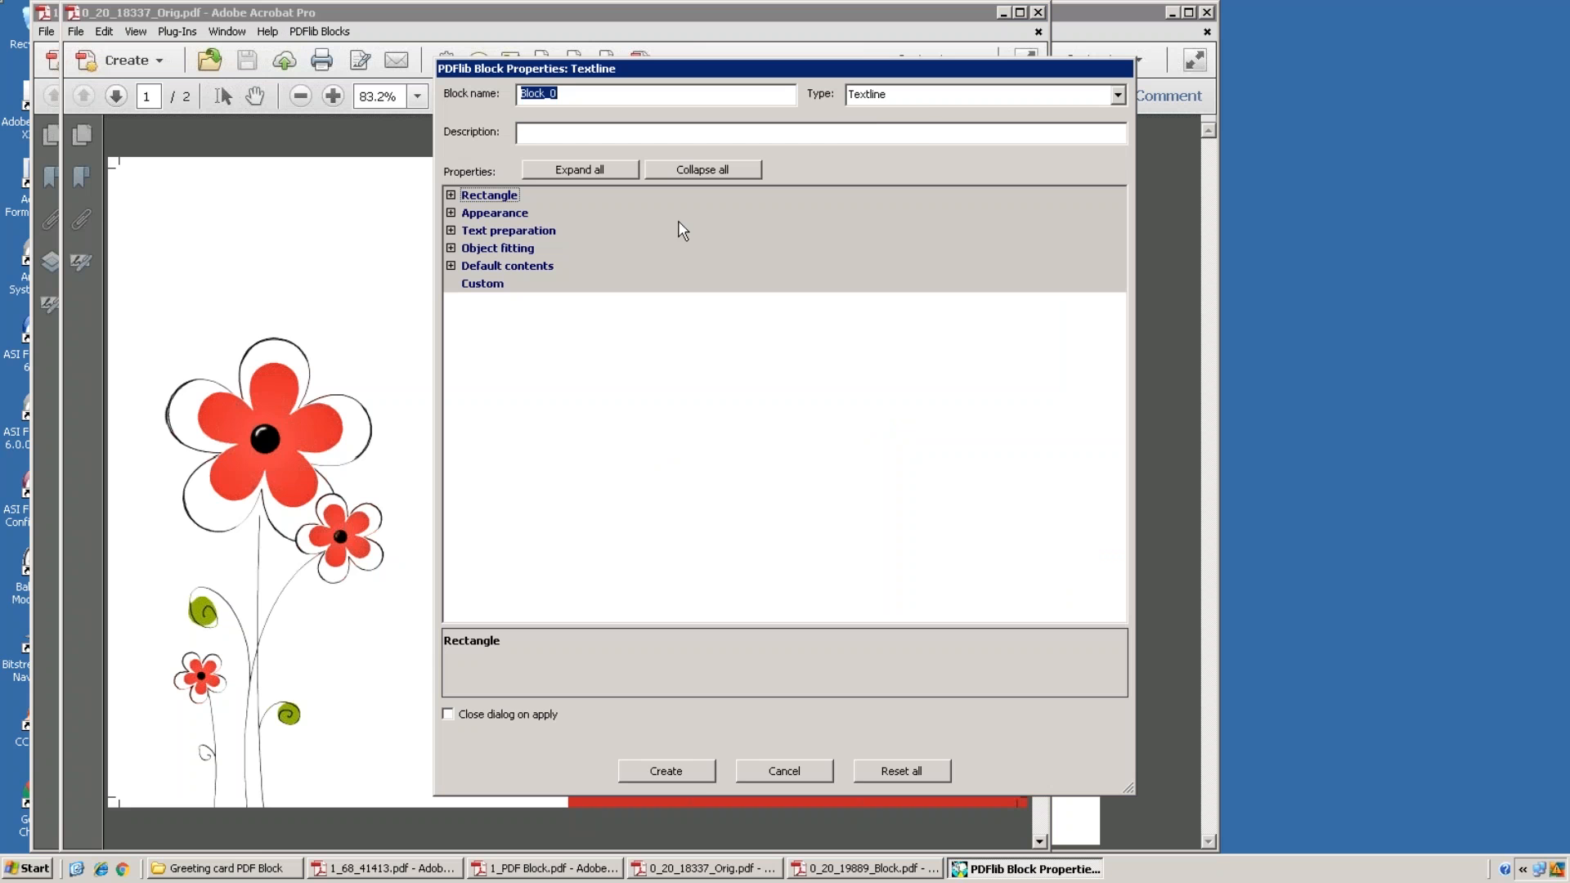
click(916, 99)
click(895, 141)
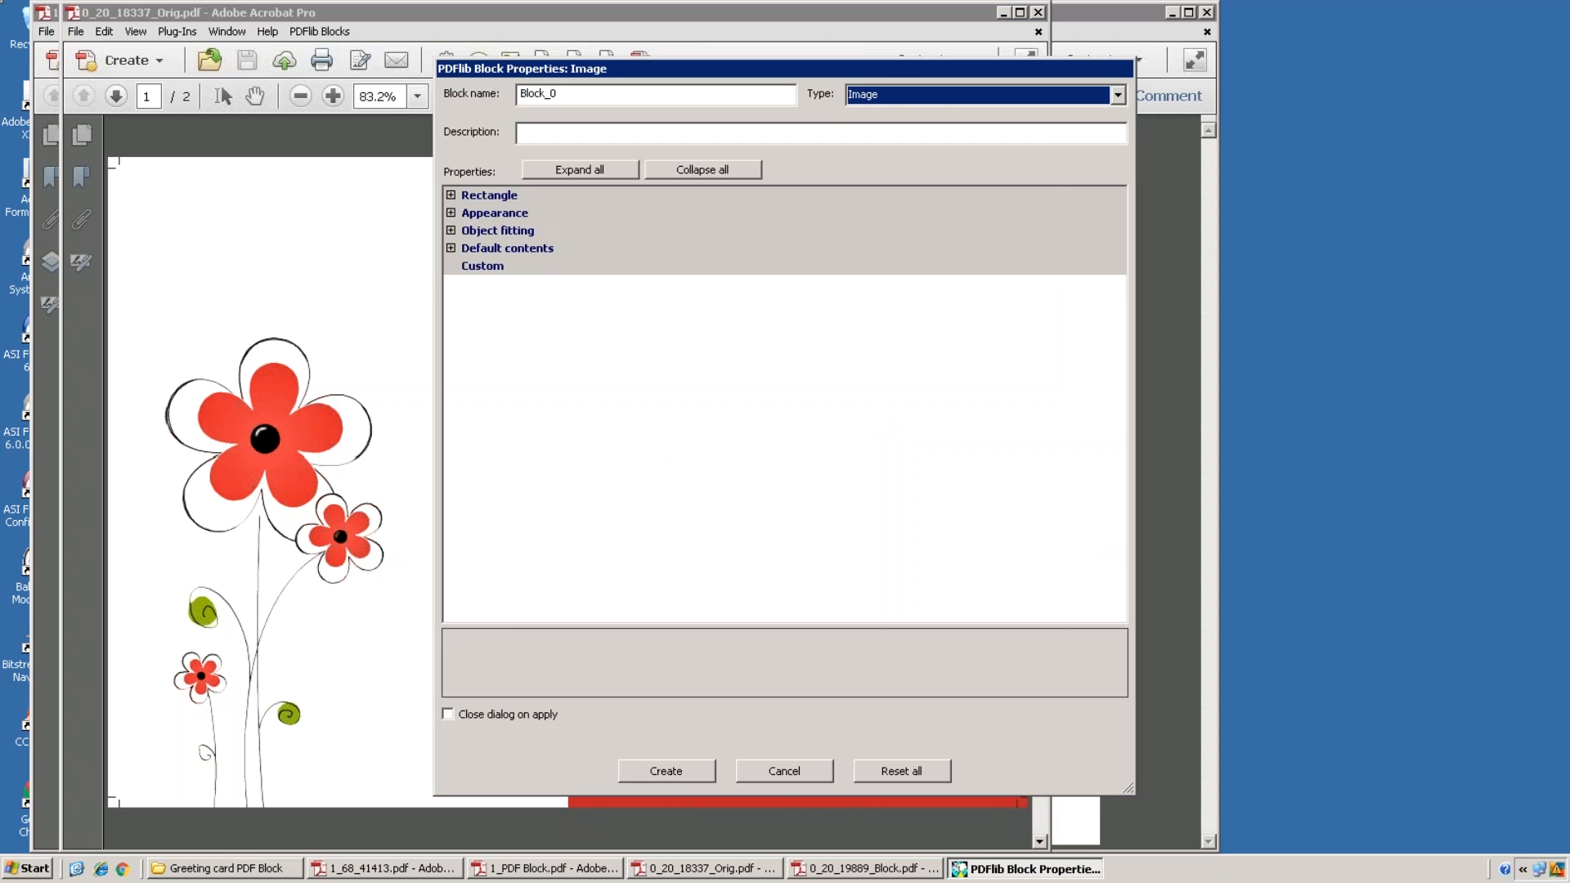
click(700, 774)
click(775, 772)
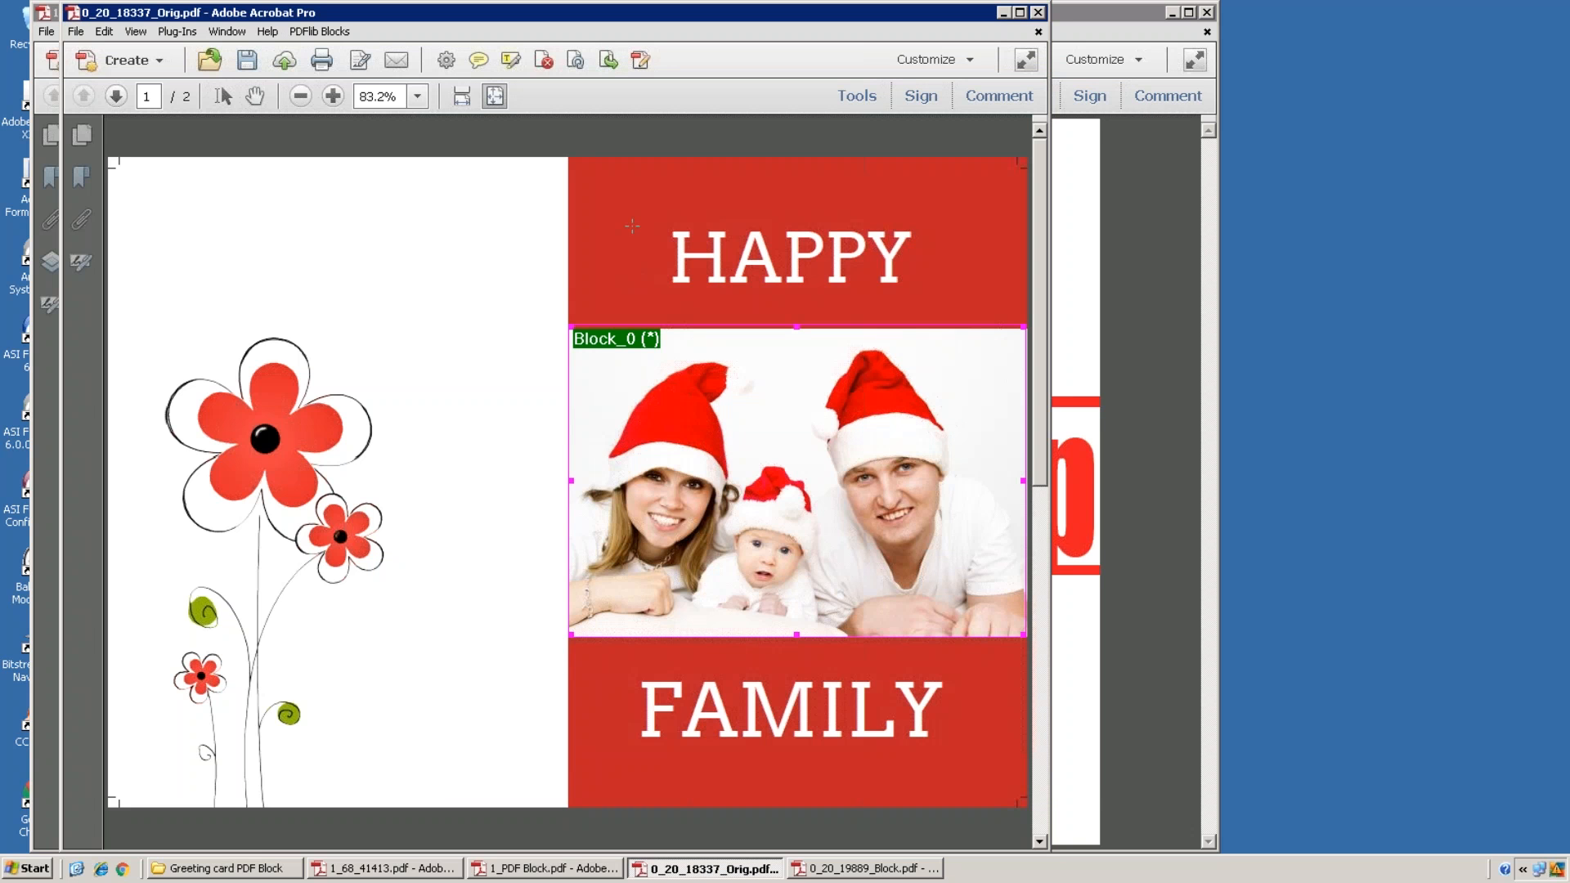
Step: Create a Textline block around the HAPPY text
drag(598, 220, 1006, 317)
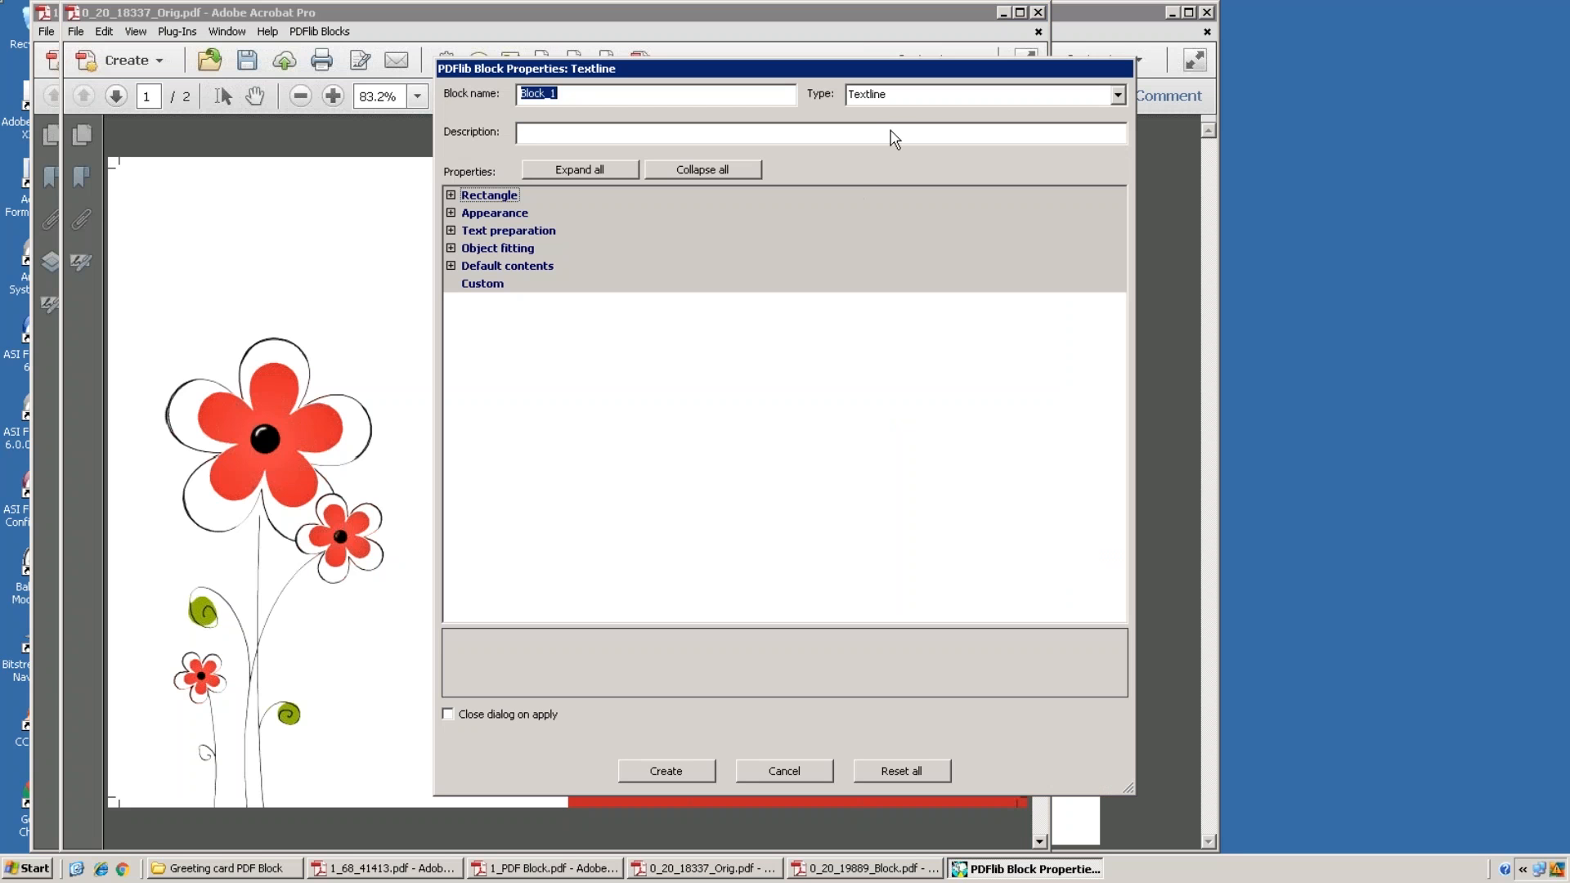
click(903, 95)
click(885, 115)
click(697, 771)
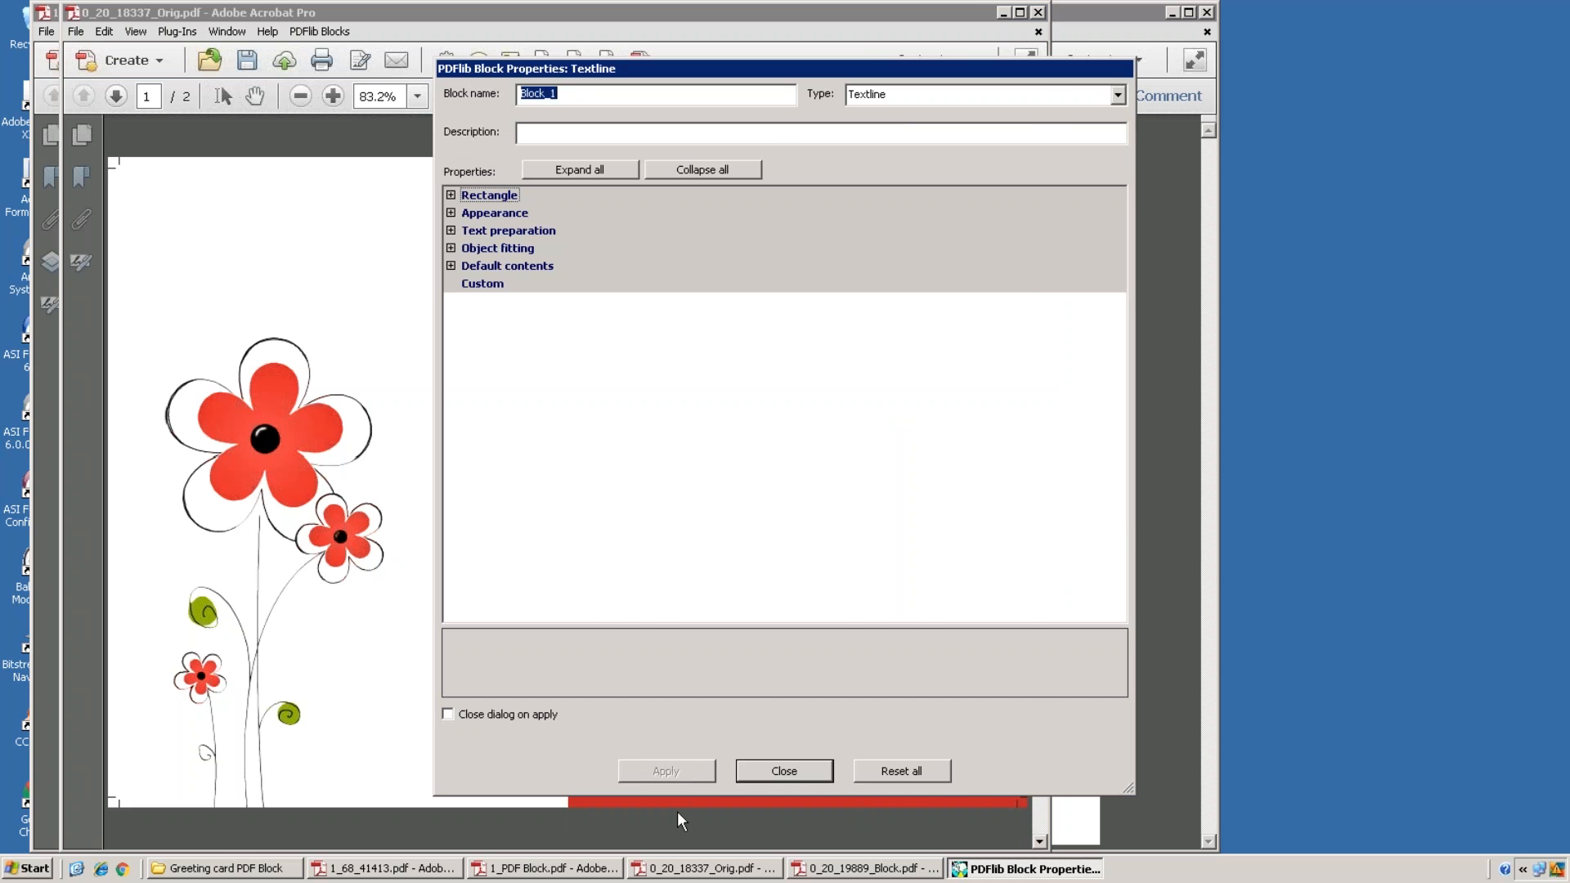
click(784, 771)
click(1101, 32)
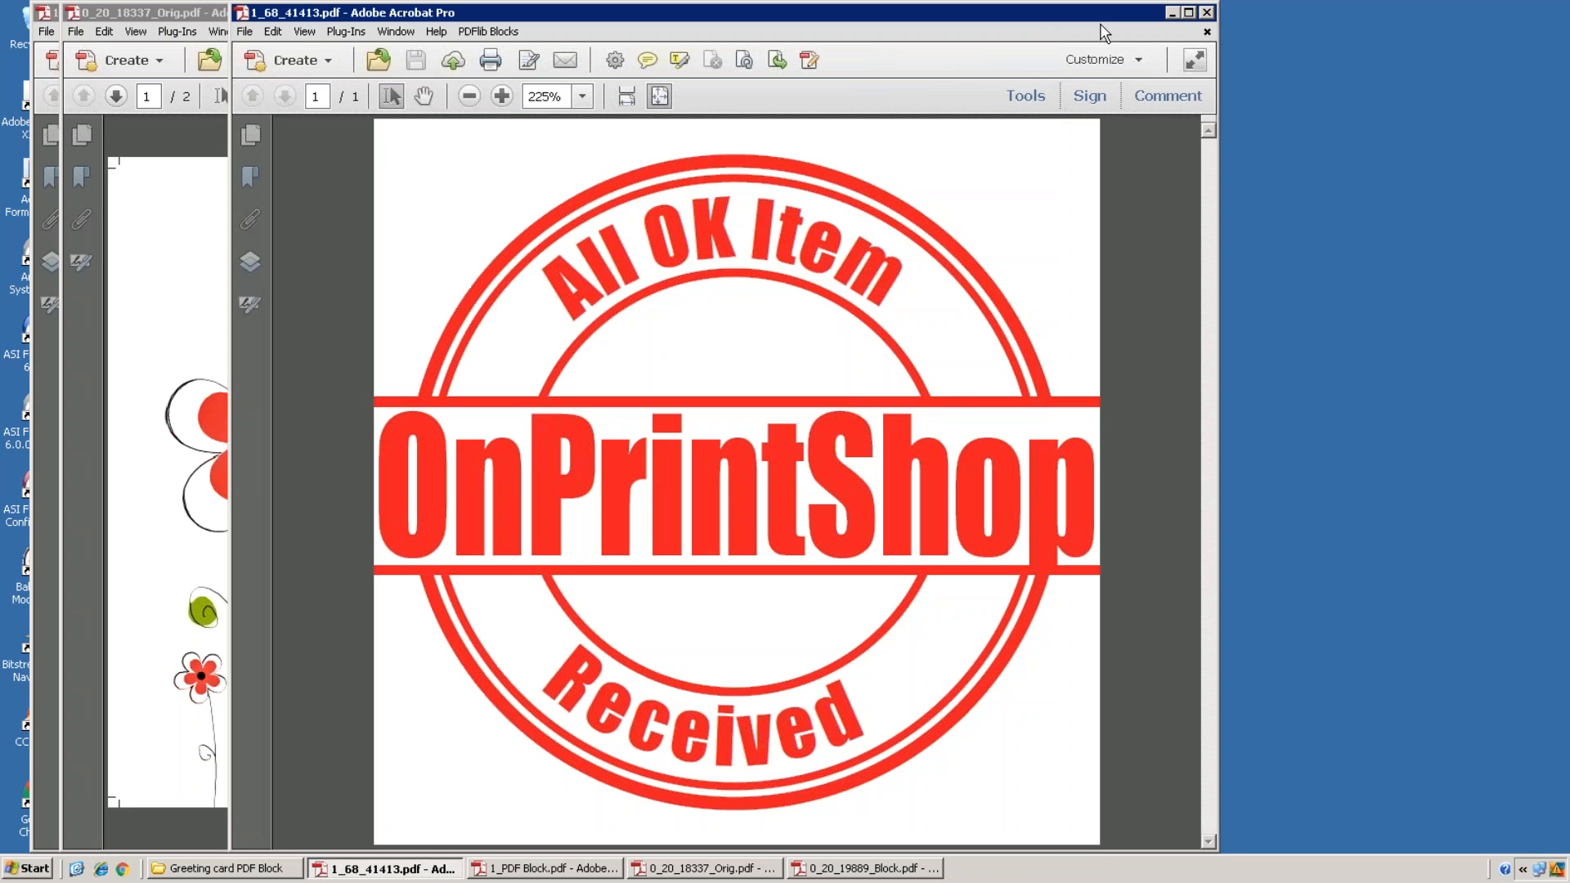
Step: Compare 1_PDF Block.pdf with the filled stamp 1_68_41413.pdf, then return to the local browser
click(574, 879)
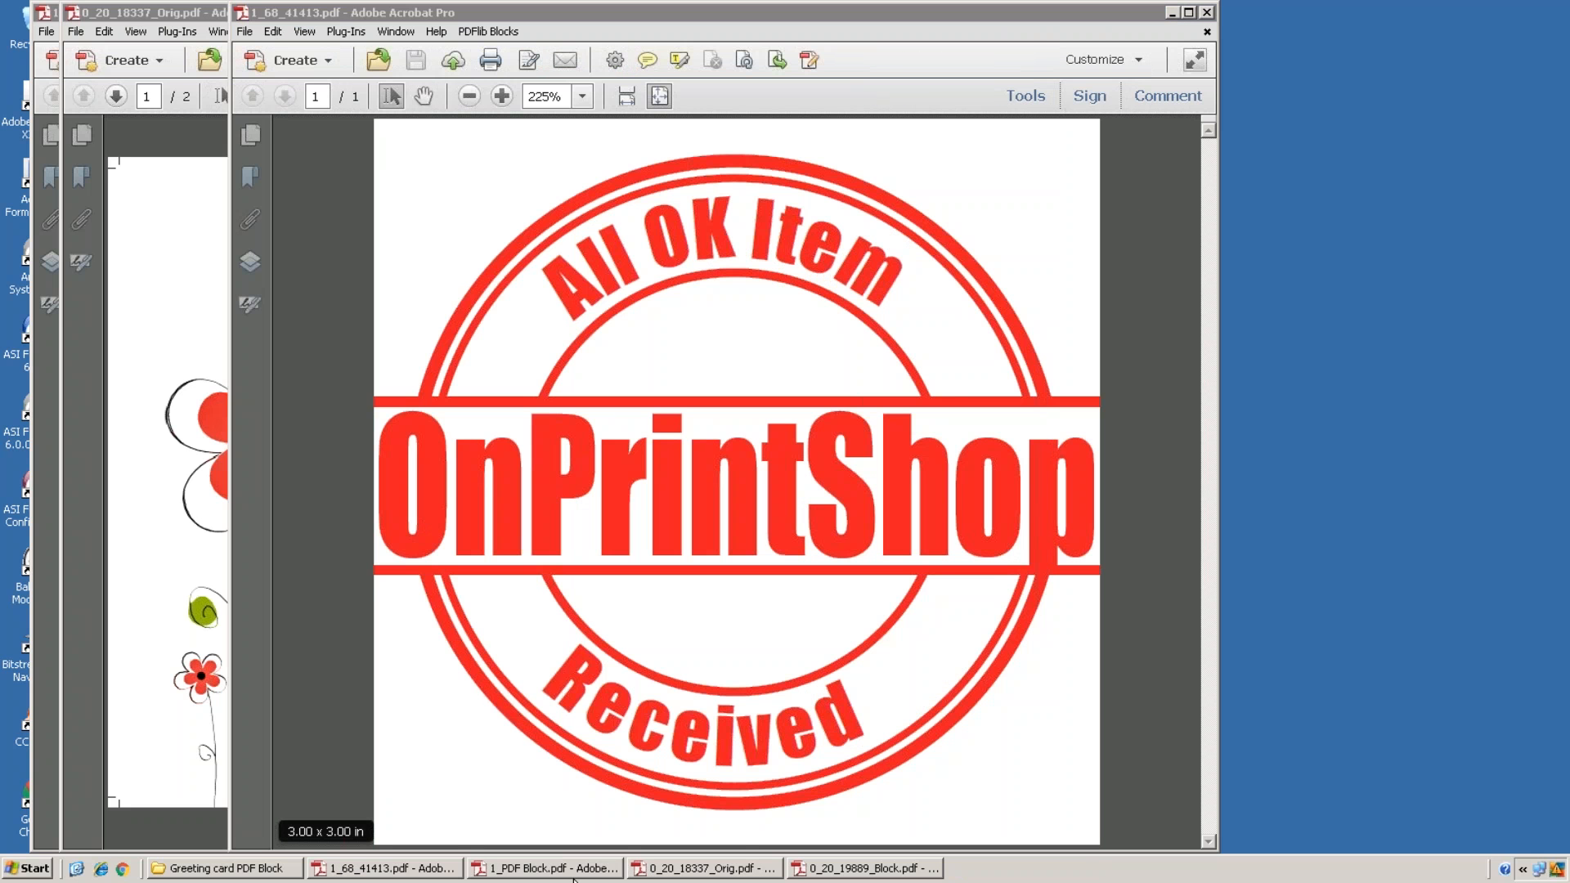
click(572, 877)
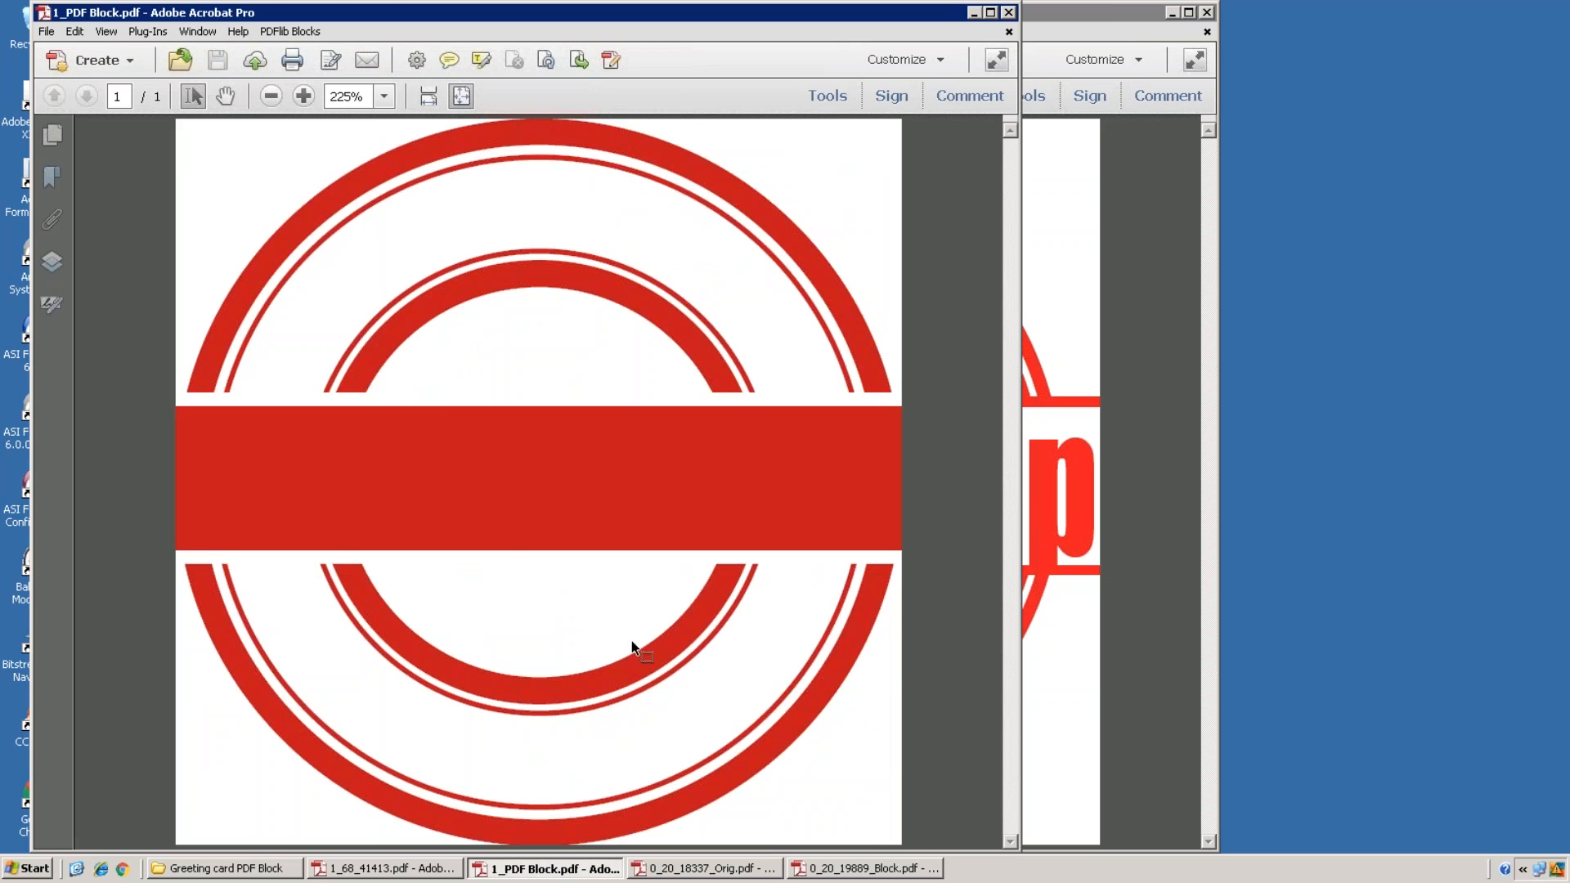
click(1114, 14)
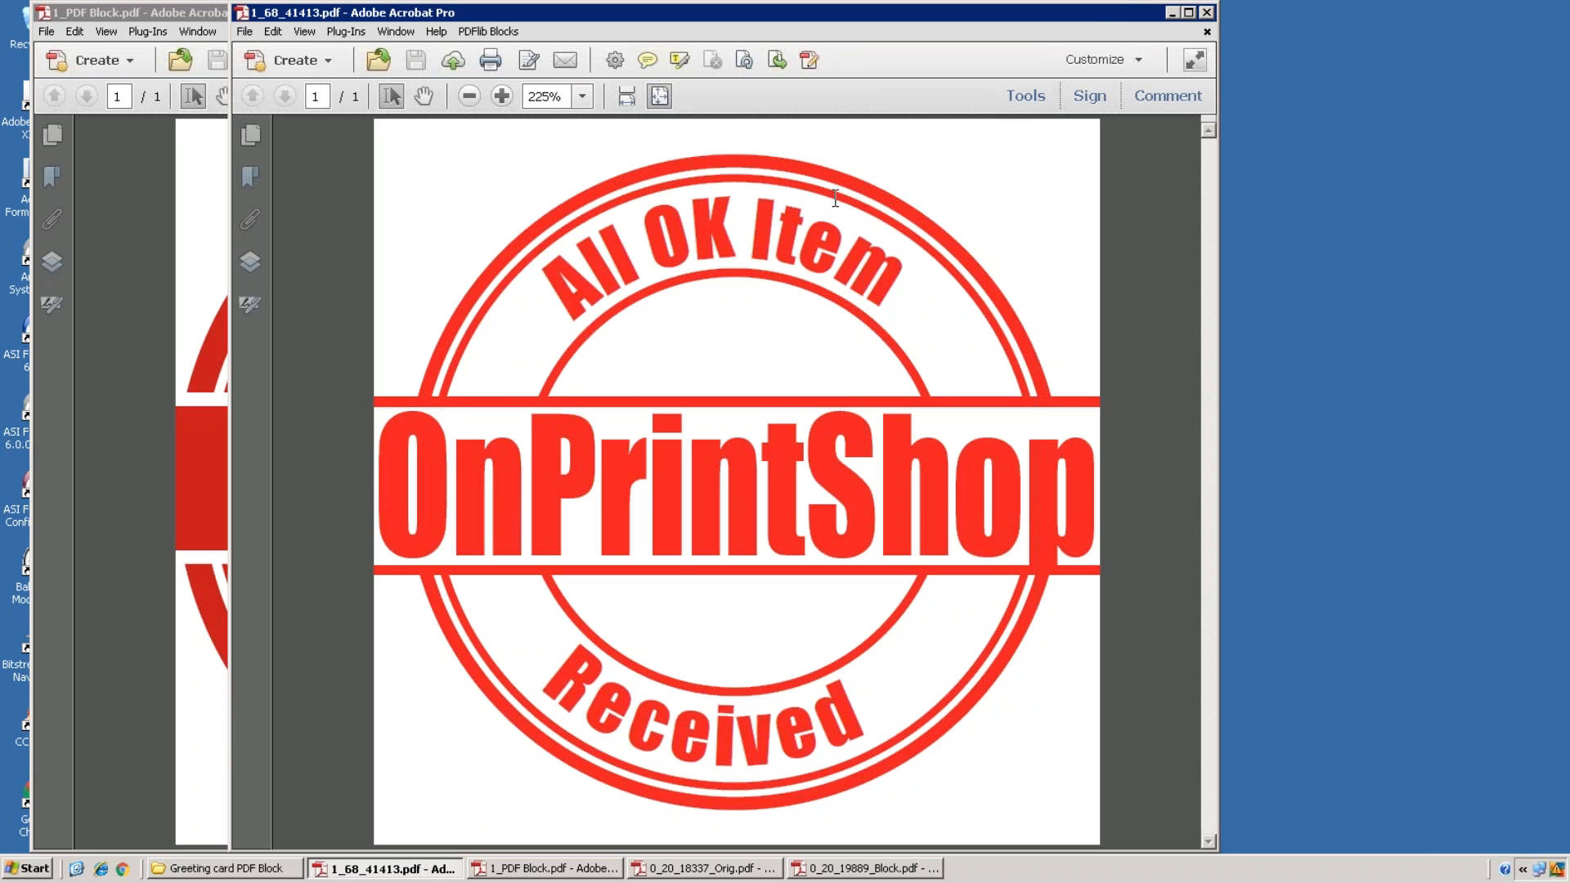
click(1052, 13)
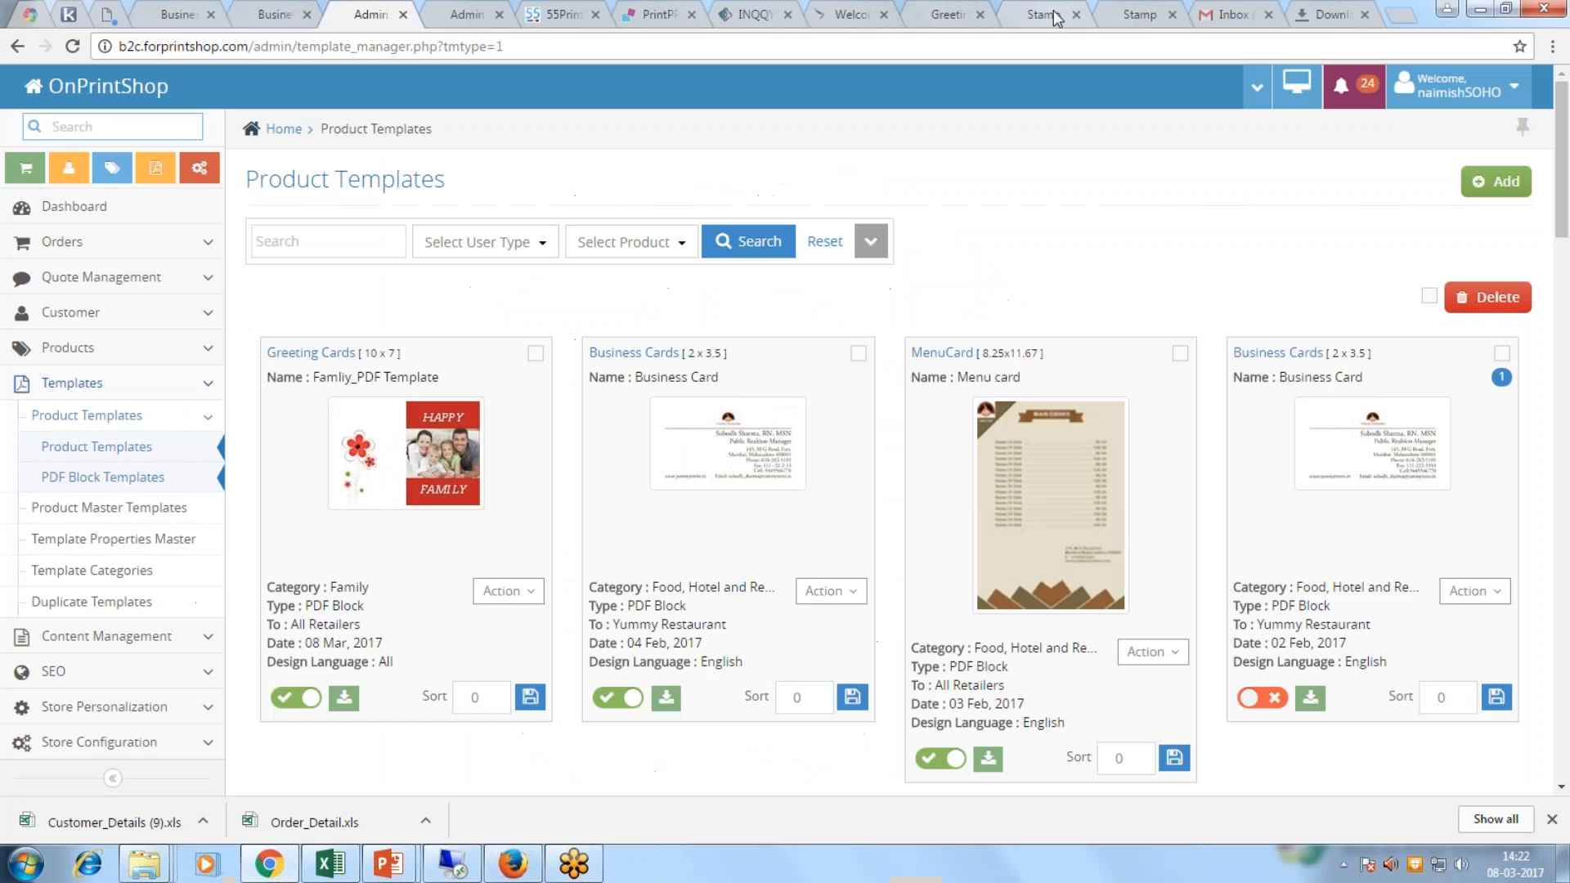
Step: Review the Happy Family card's FAMILY text, replaceable image and inside in the storefront designer
click(956, 15)
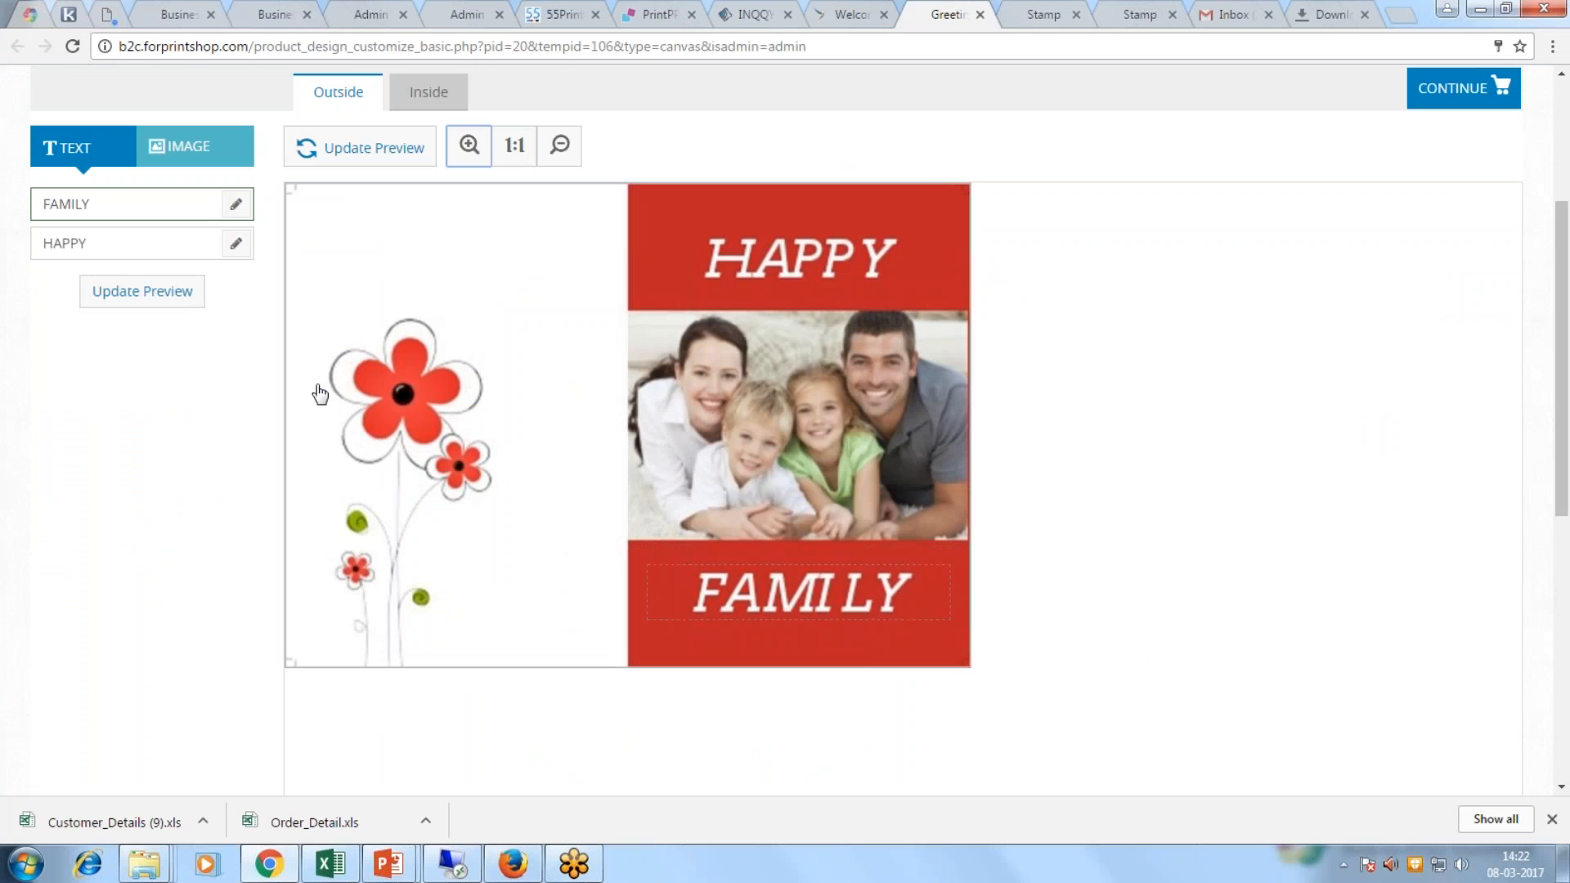
click(107, 204)
click(190, 149)
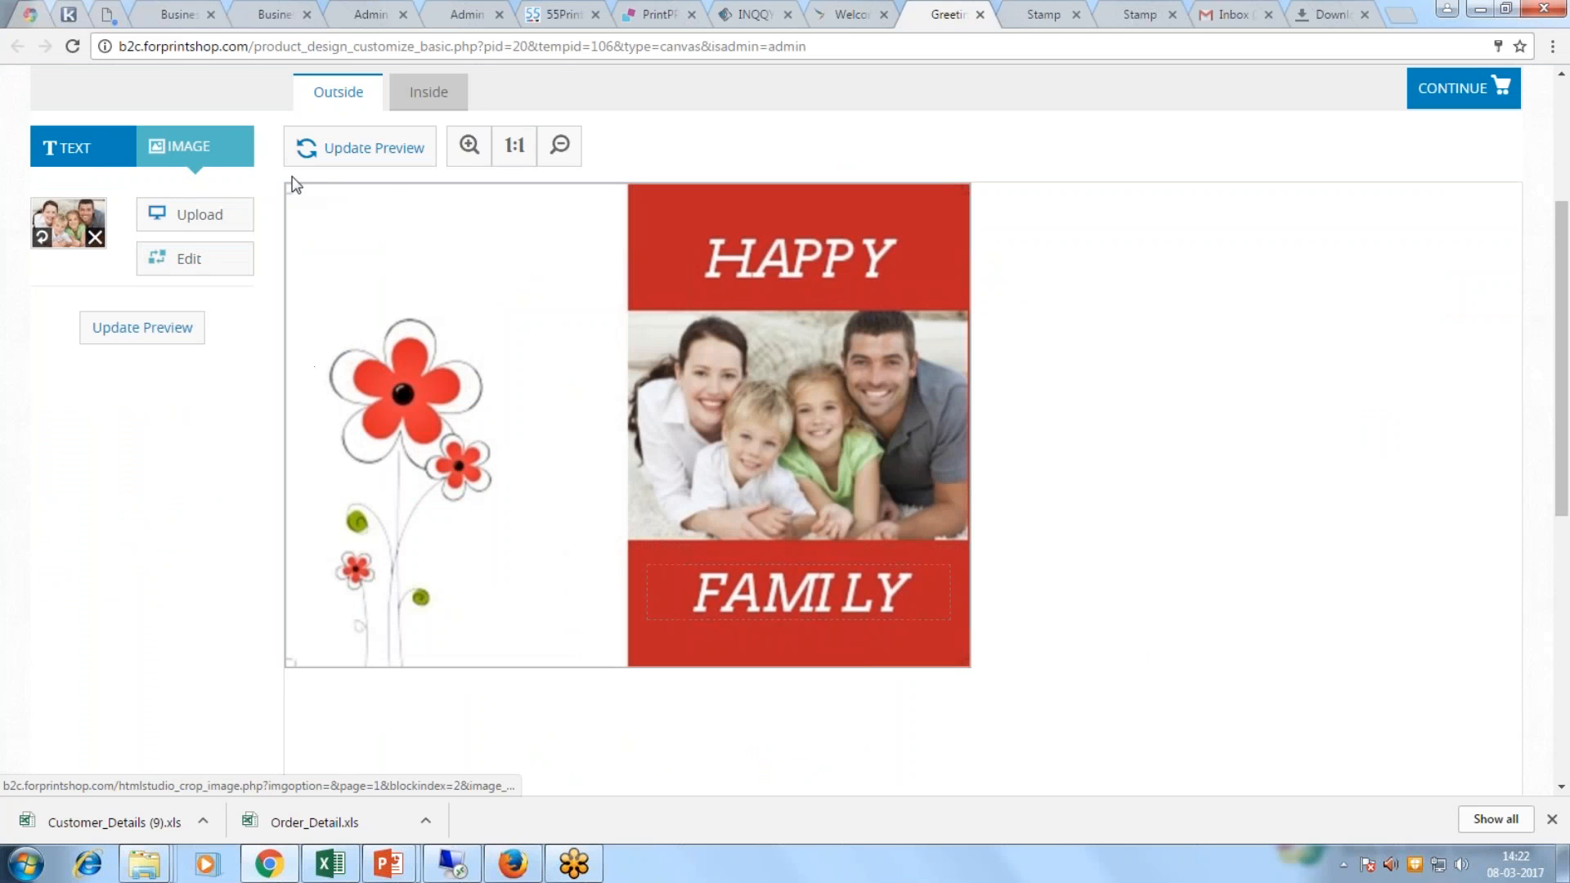
click(429, 91)
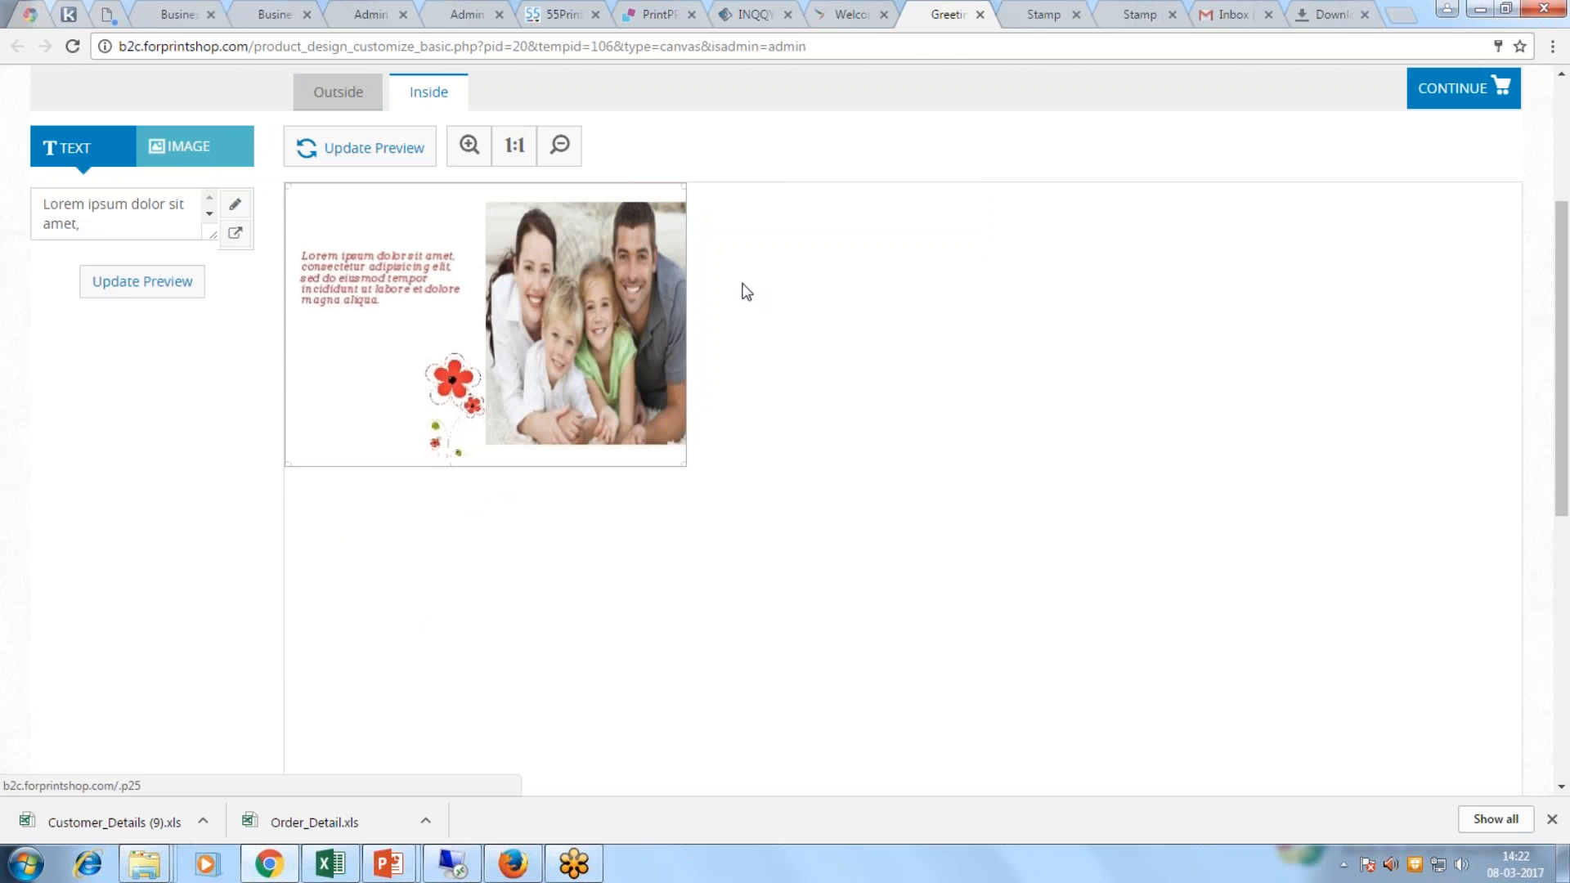
Step: Replace the stamp's first APPROVED with OnPrintShop and update the preview
click(1032, 14)
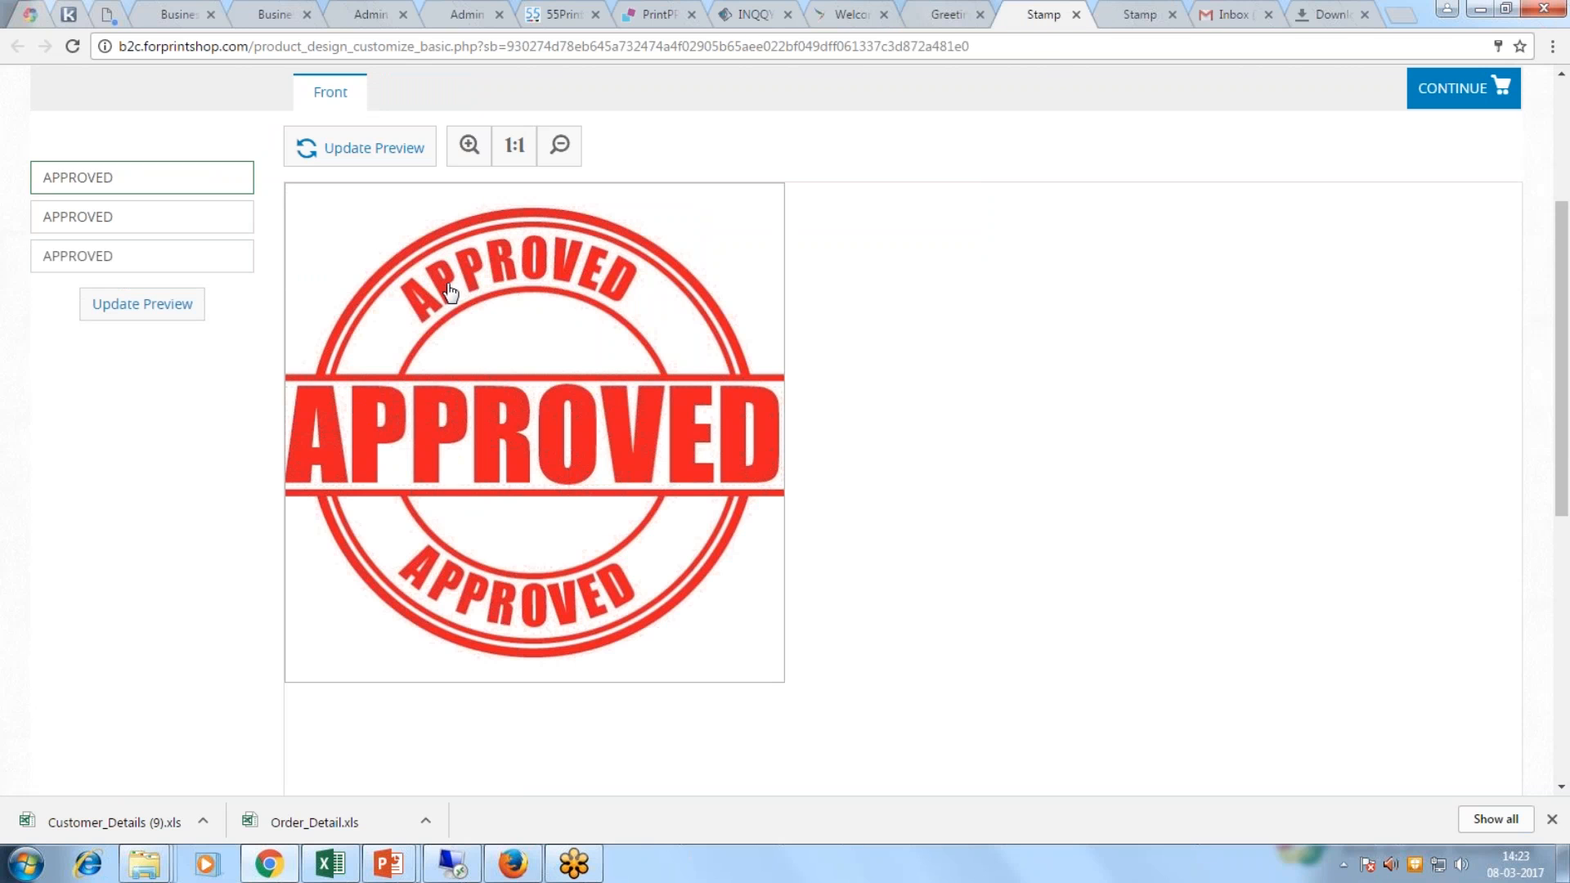
double_click(43, 218)
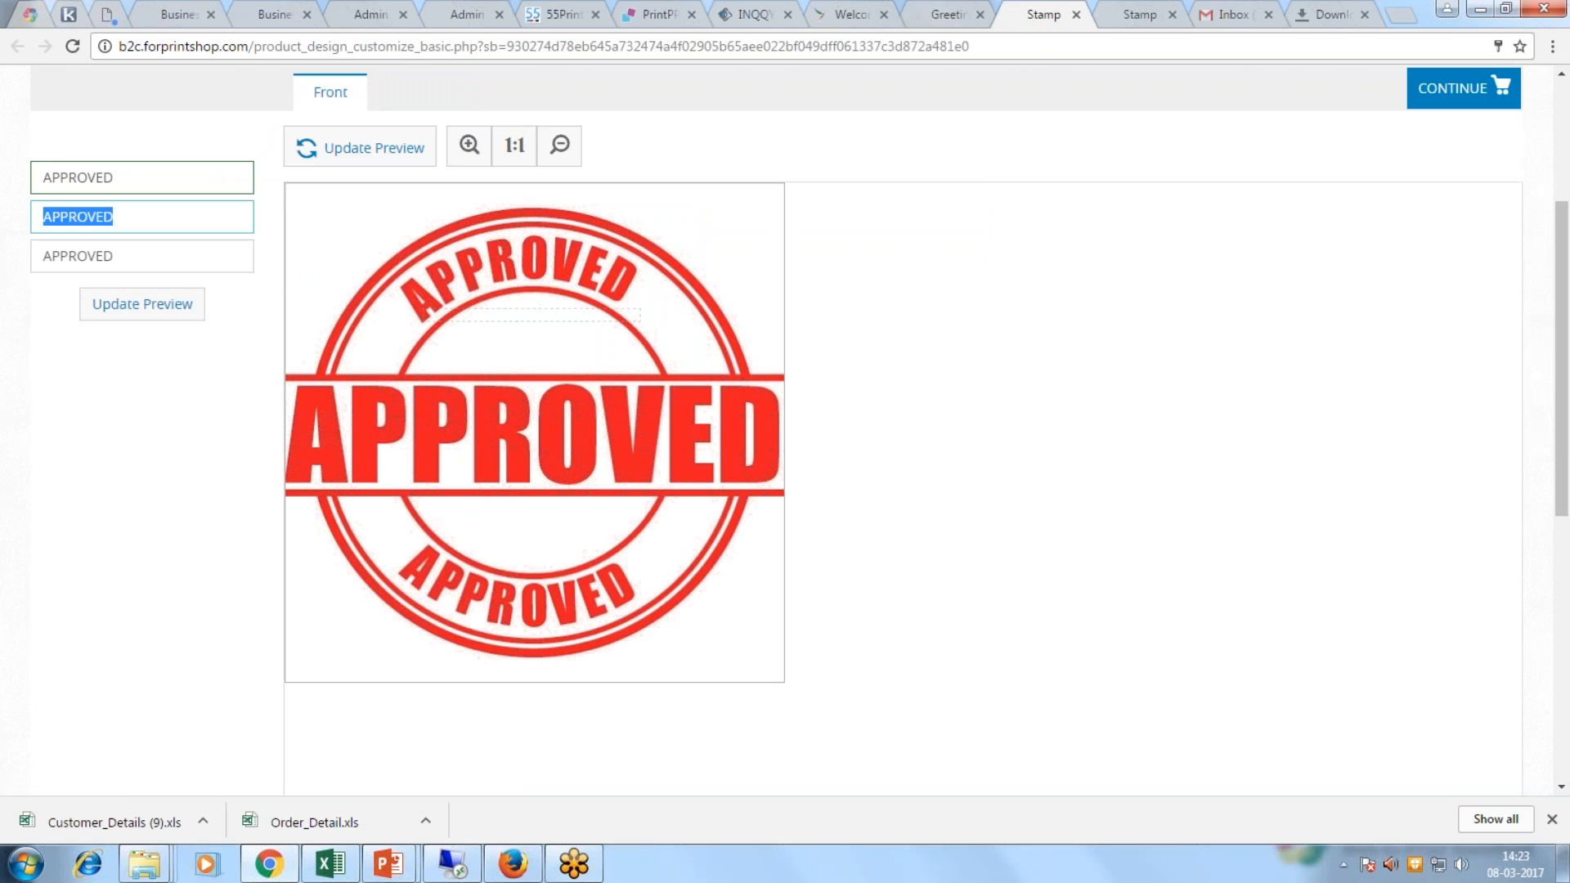
drag(137, 182, 10, 185)
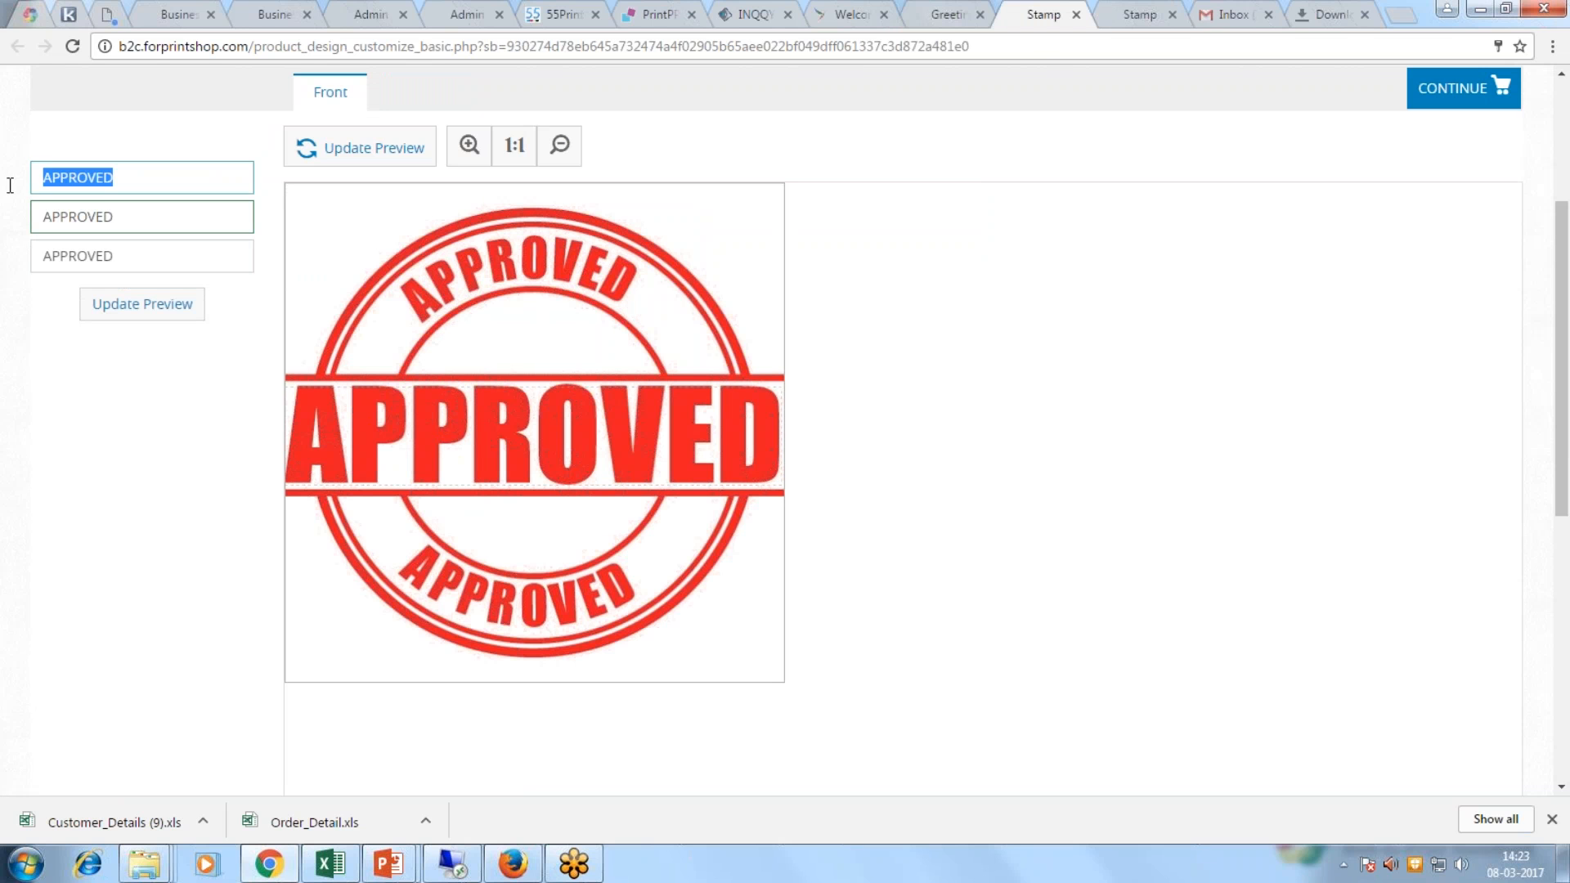
text(OnPrin)
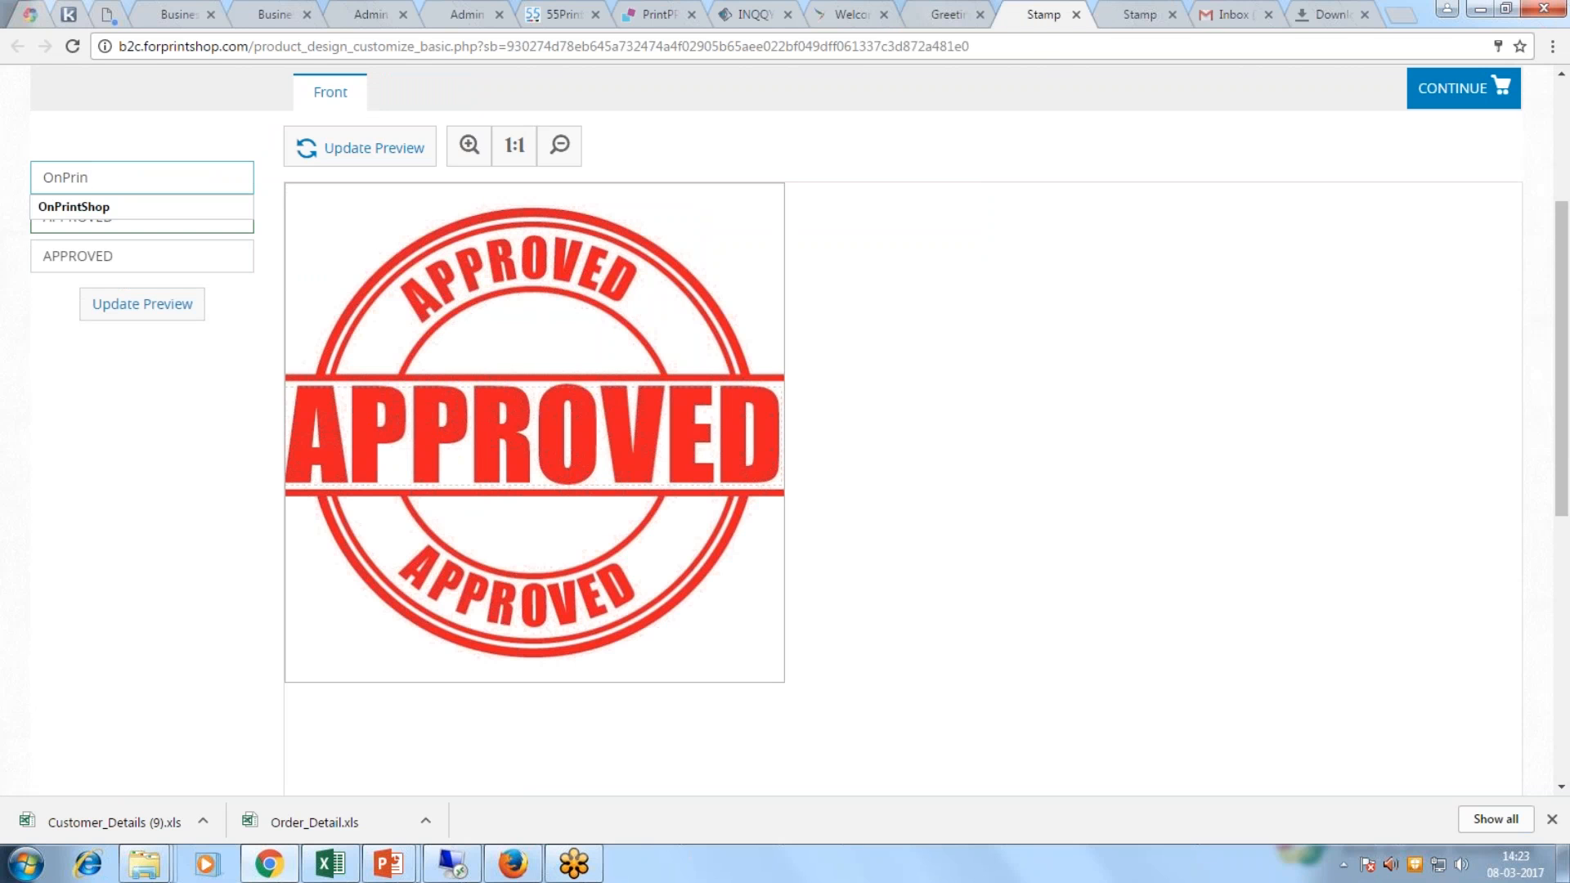
click(73, 206)
click(323, 151)
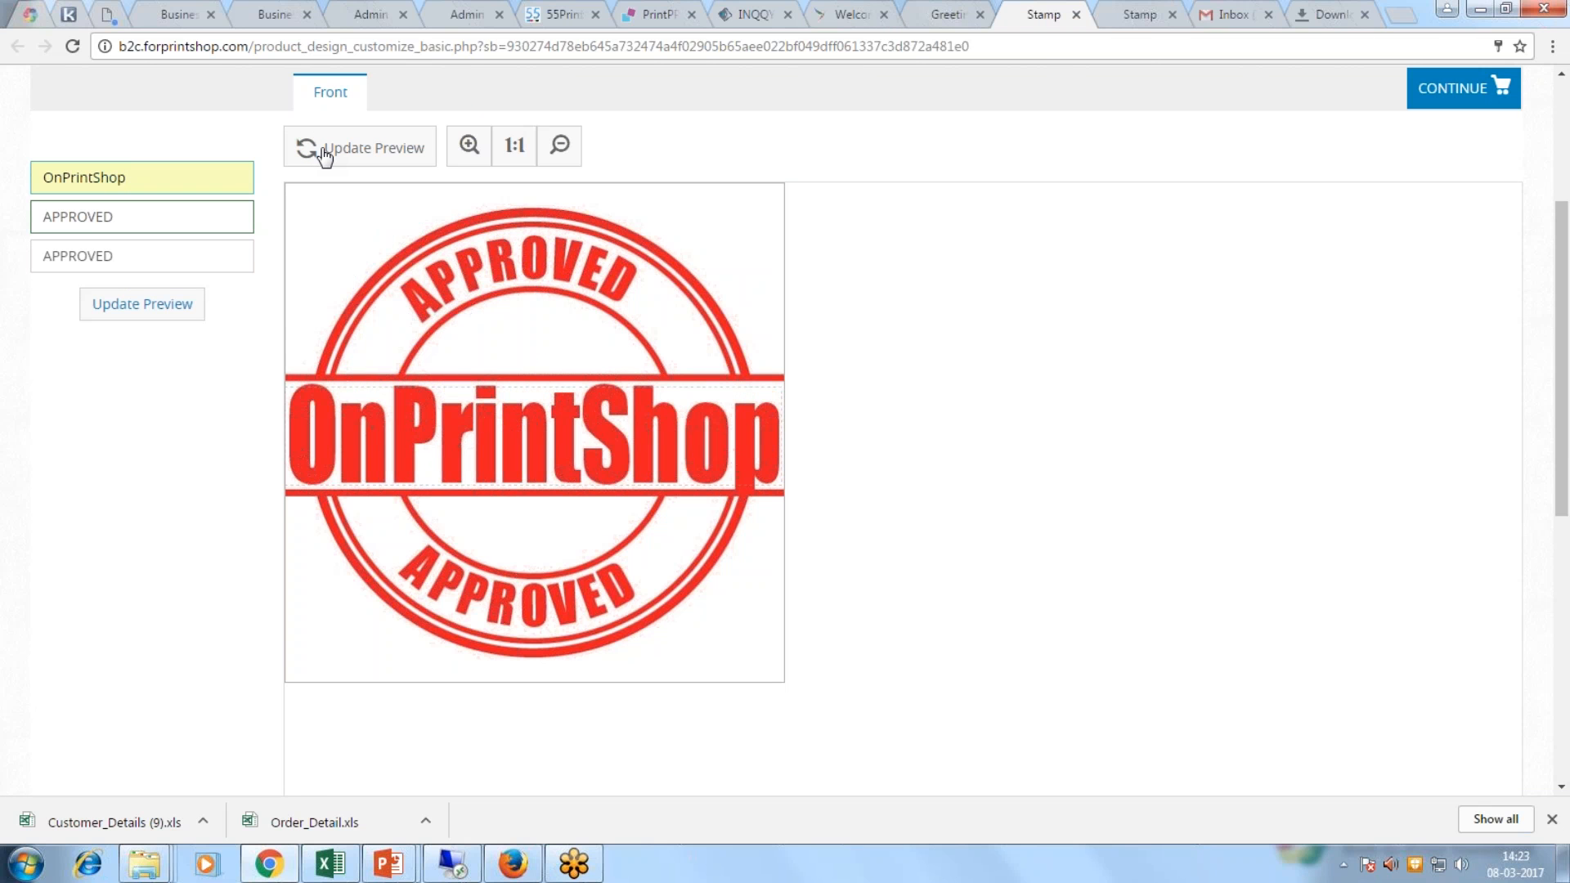
click(921, 16)
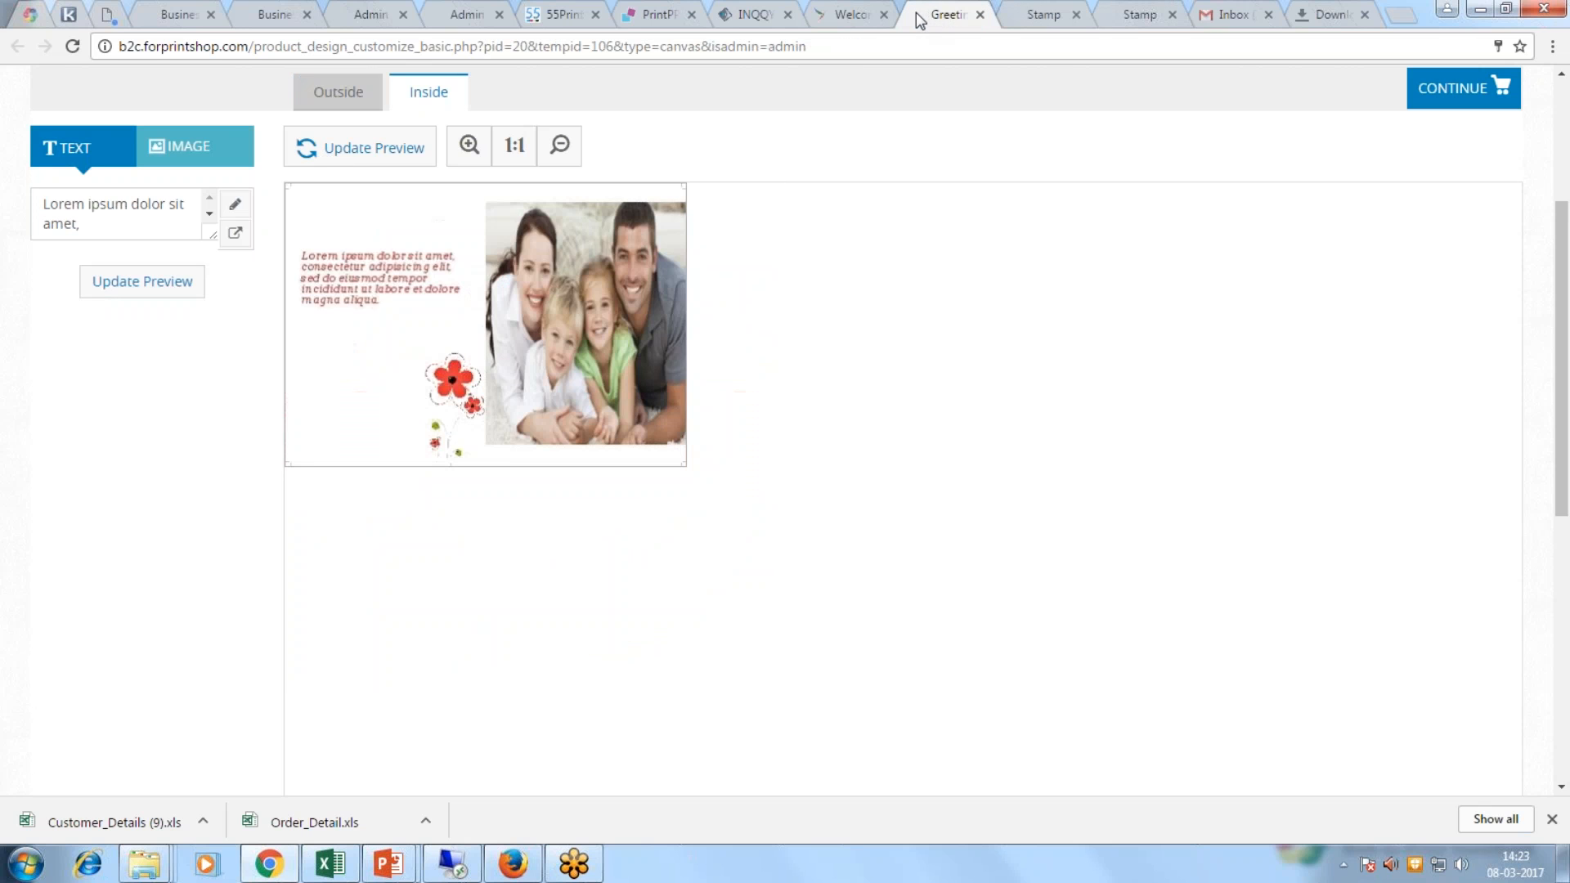
click(249, 18)
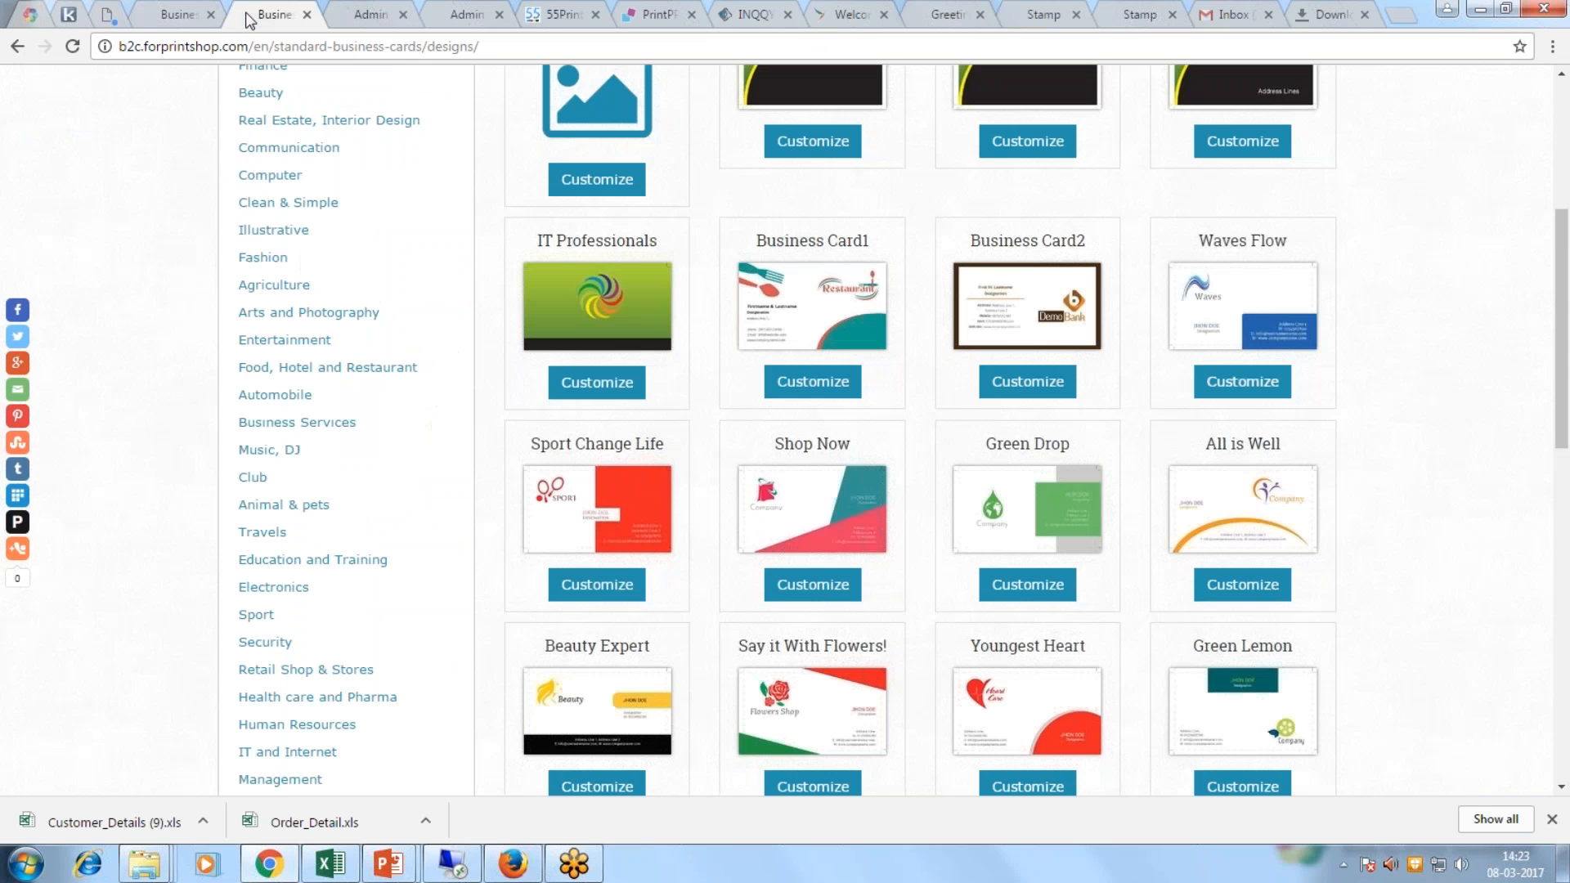
mouse_move(145, 872)
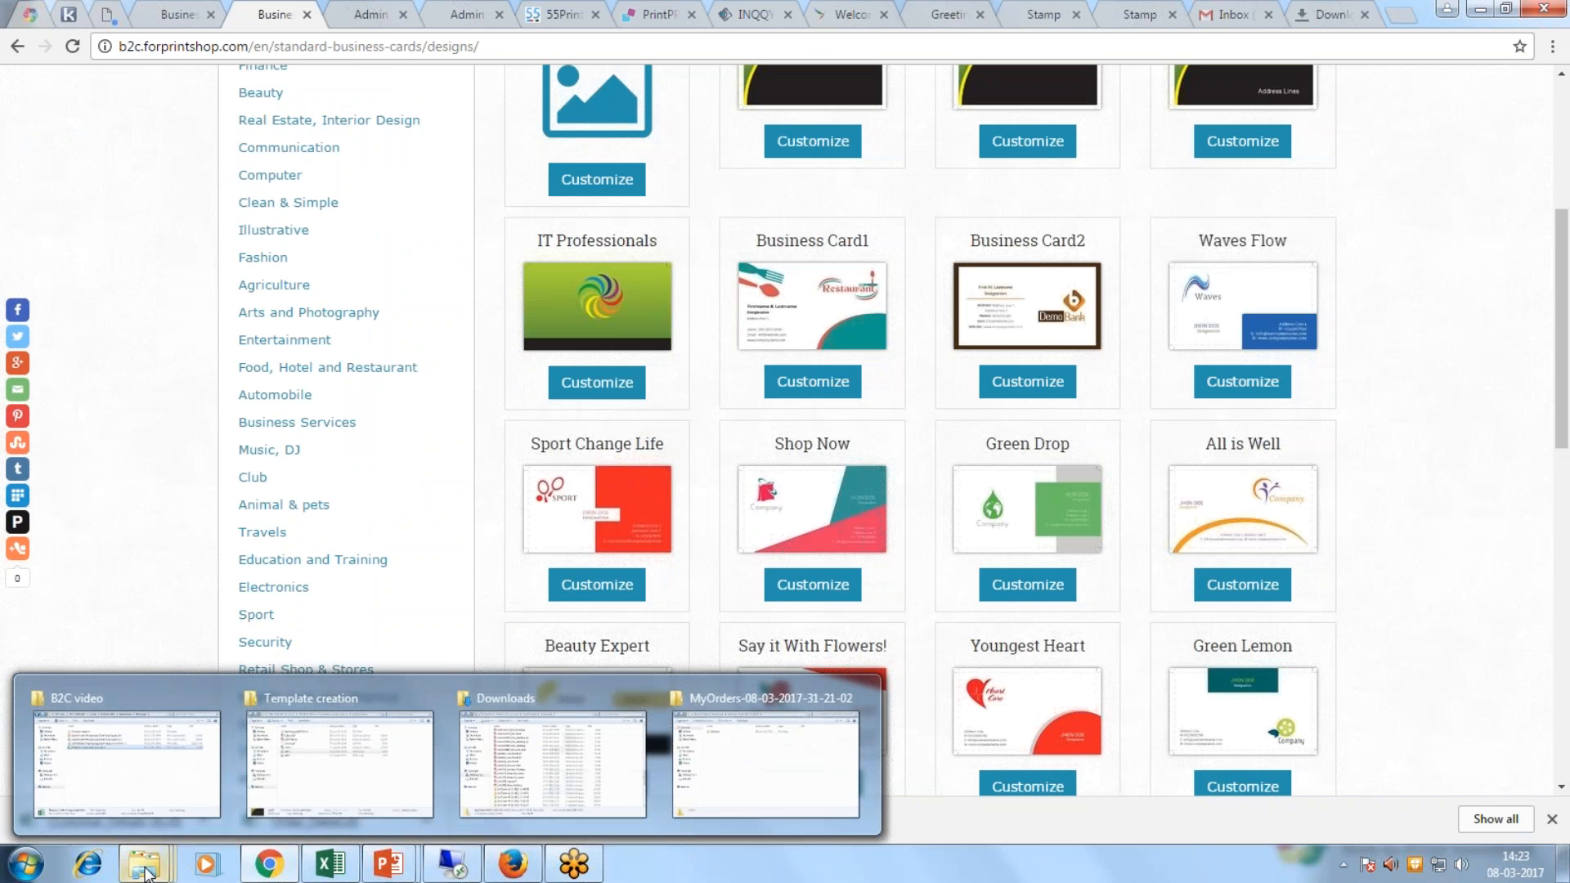
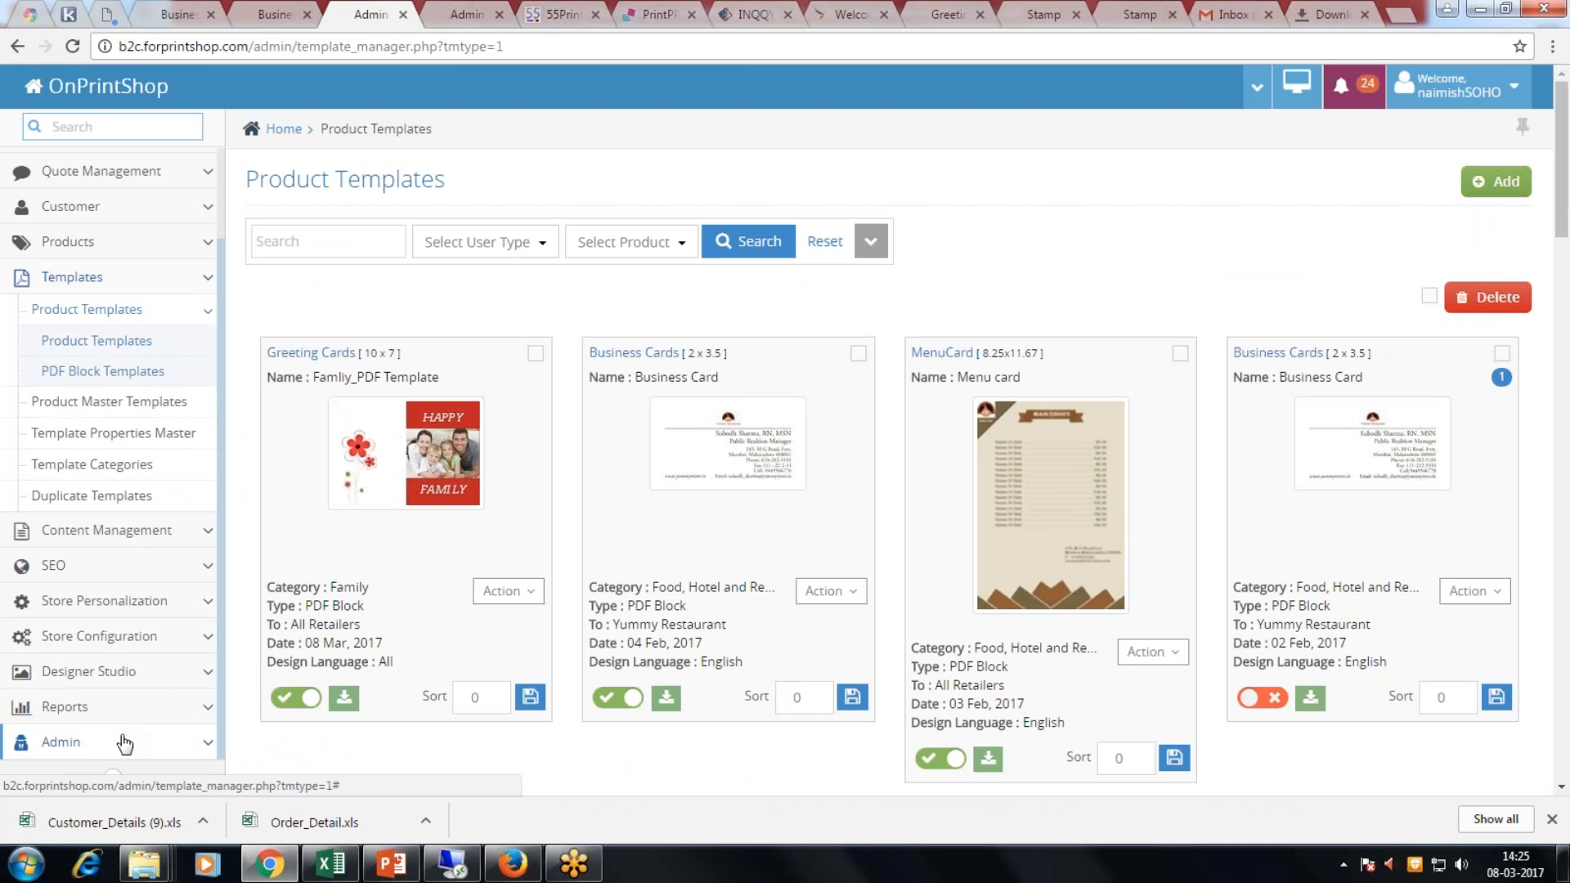
Step: Go back from the Product Templates page to the OnPrintShop admin Dashboard
scroll(130, 340, up, 3)
click(112, 168)
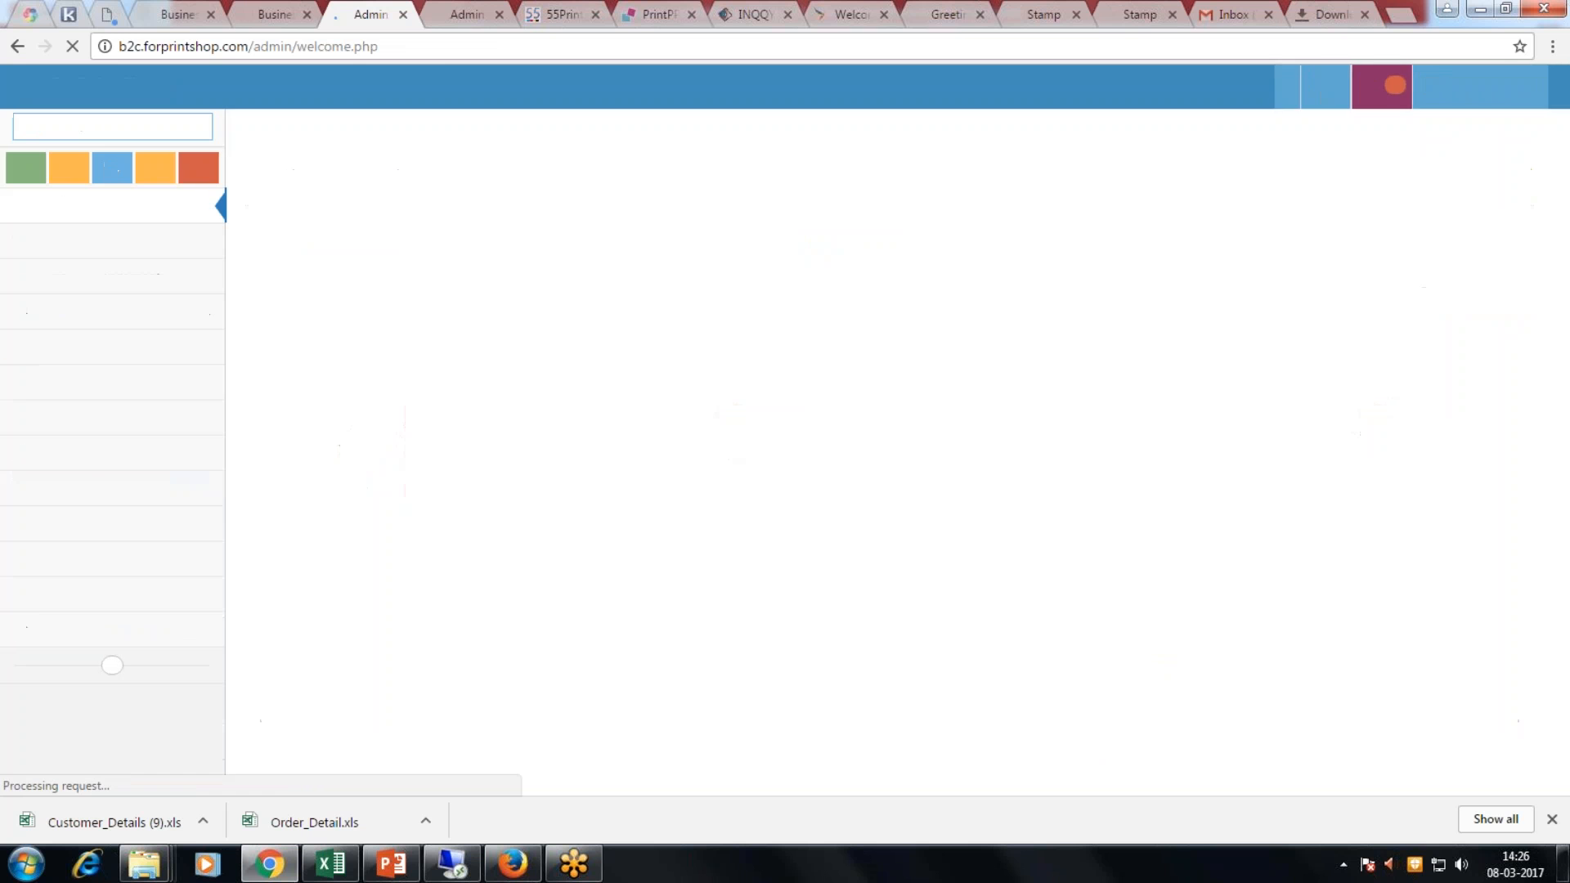
Step: Close the extra order listing tab and return to the Dashboard tab
click(466, 22)
click(498, 14)
click(360, 18)
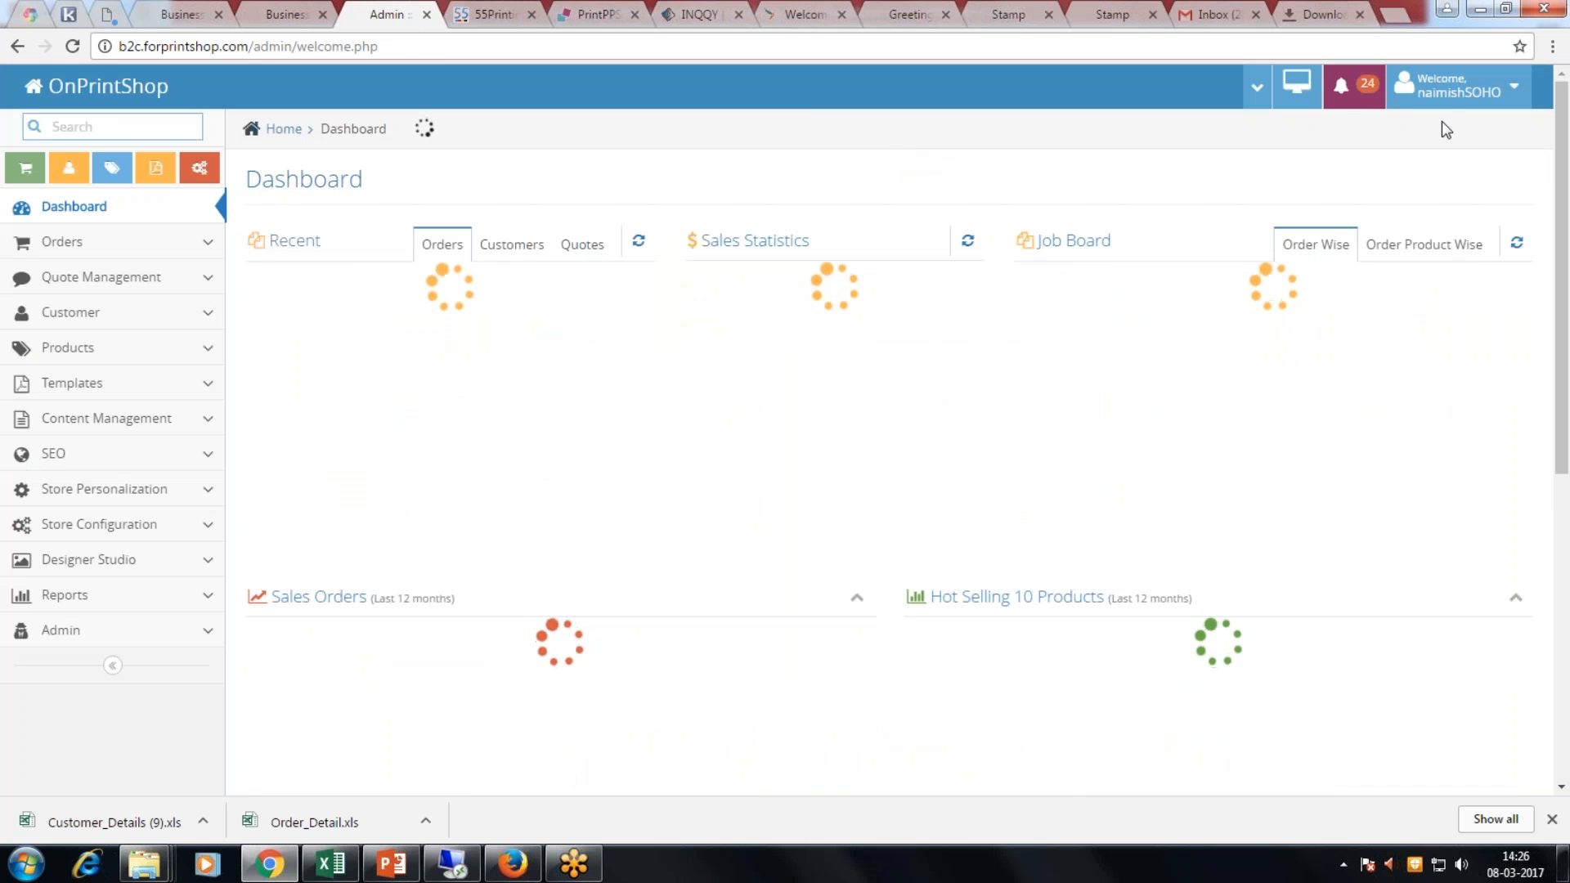
Step: After the session timeout, log back into the admin panel with the saved admin login
click(1455, 89)
click(1423, 155)
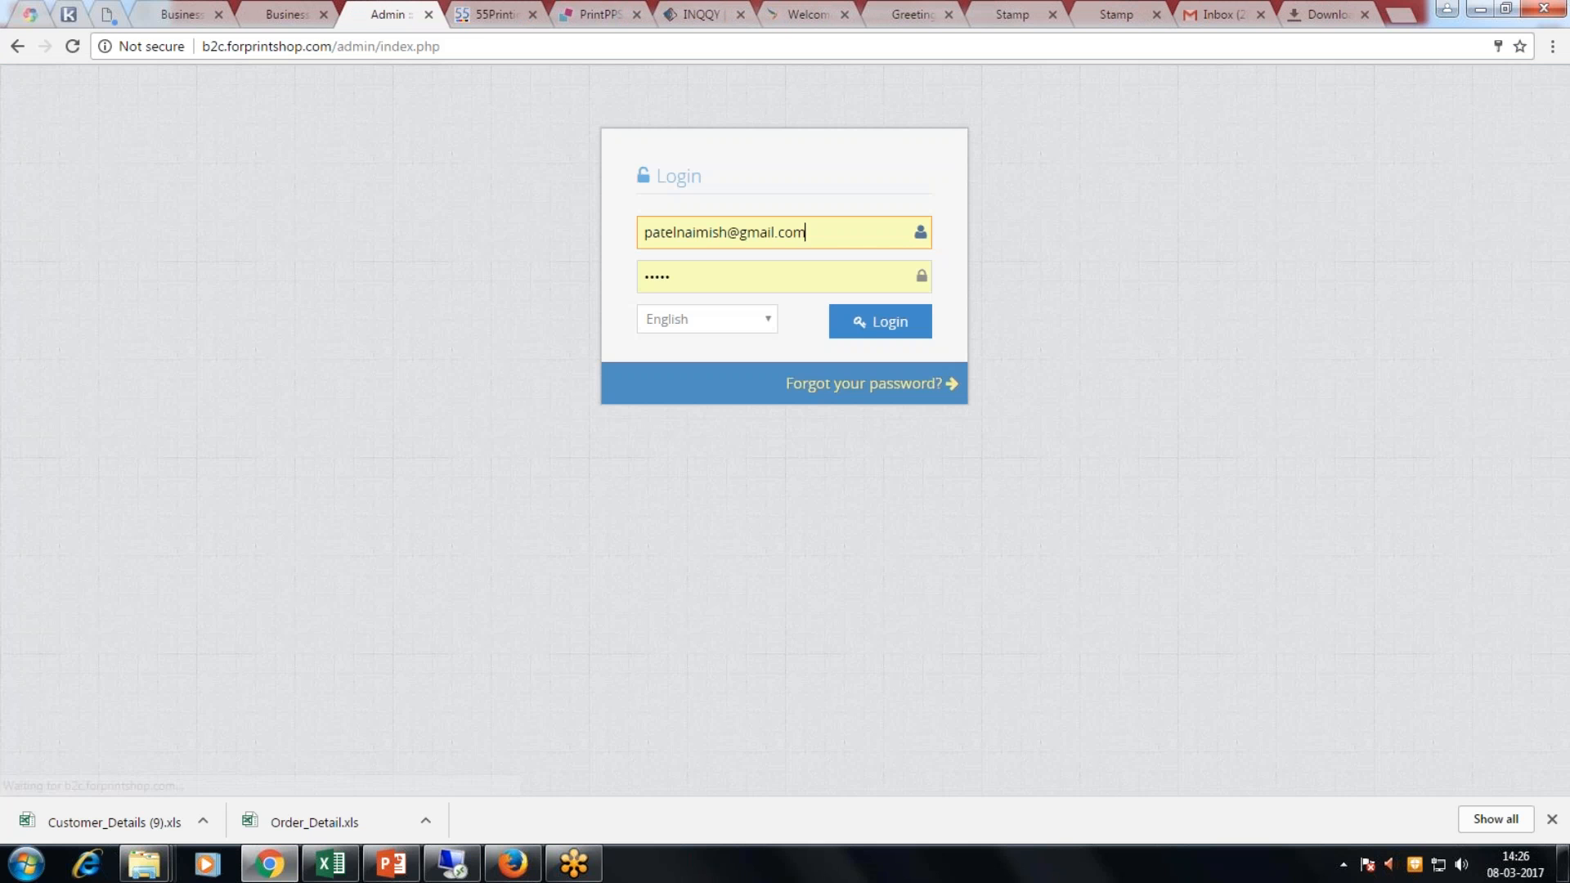
drag(817, 233, 602, 233)
text(na)
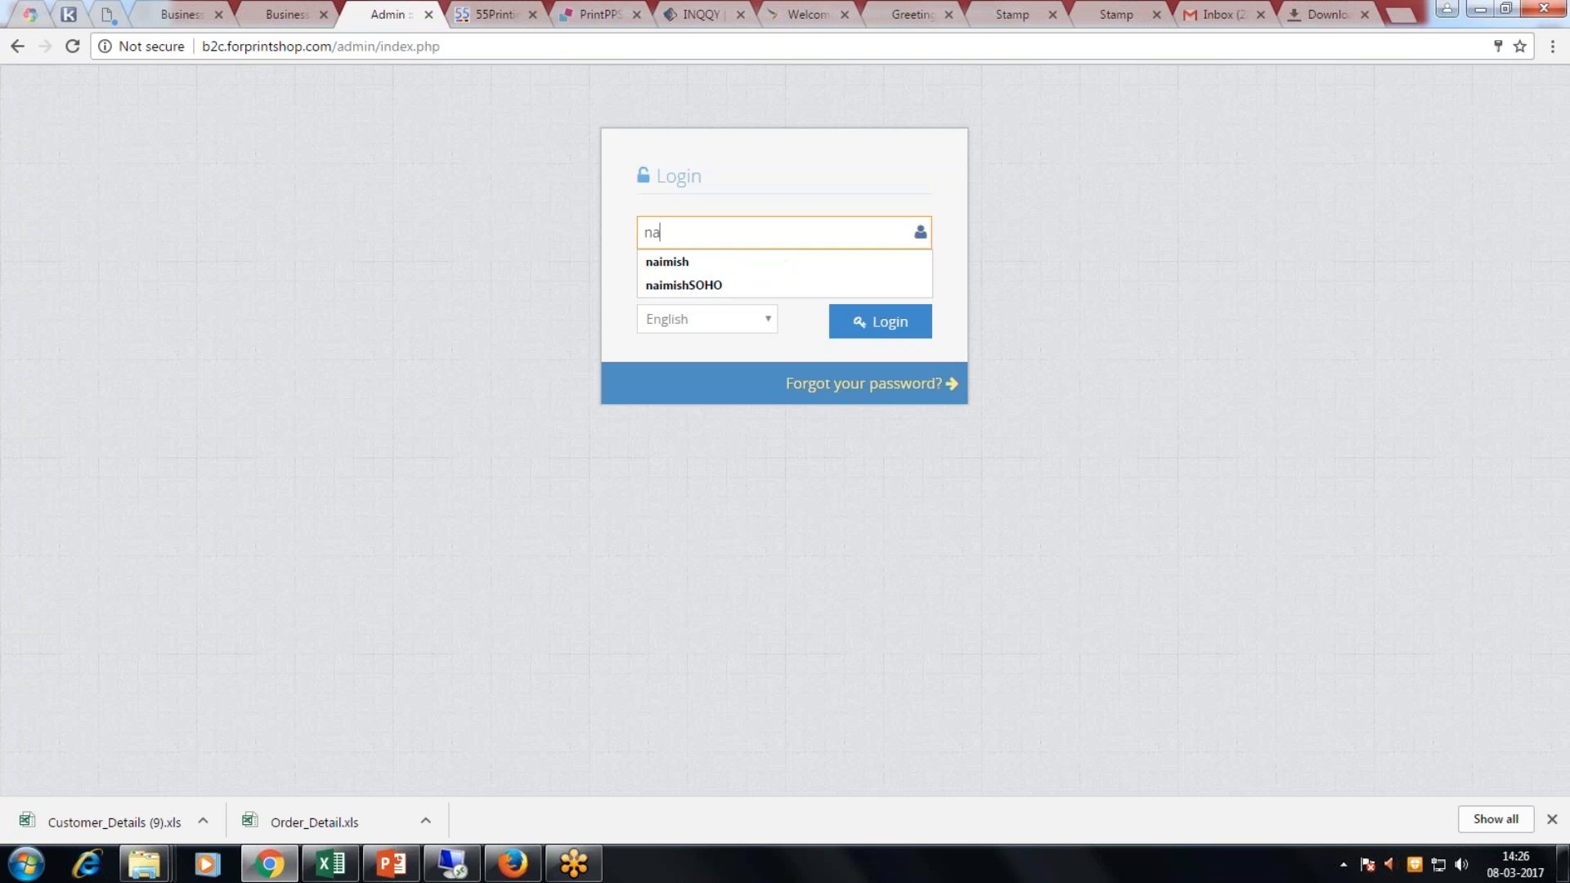
click(658, 262)
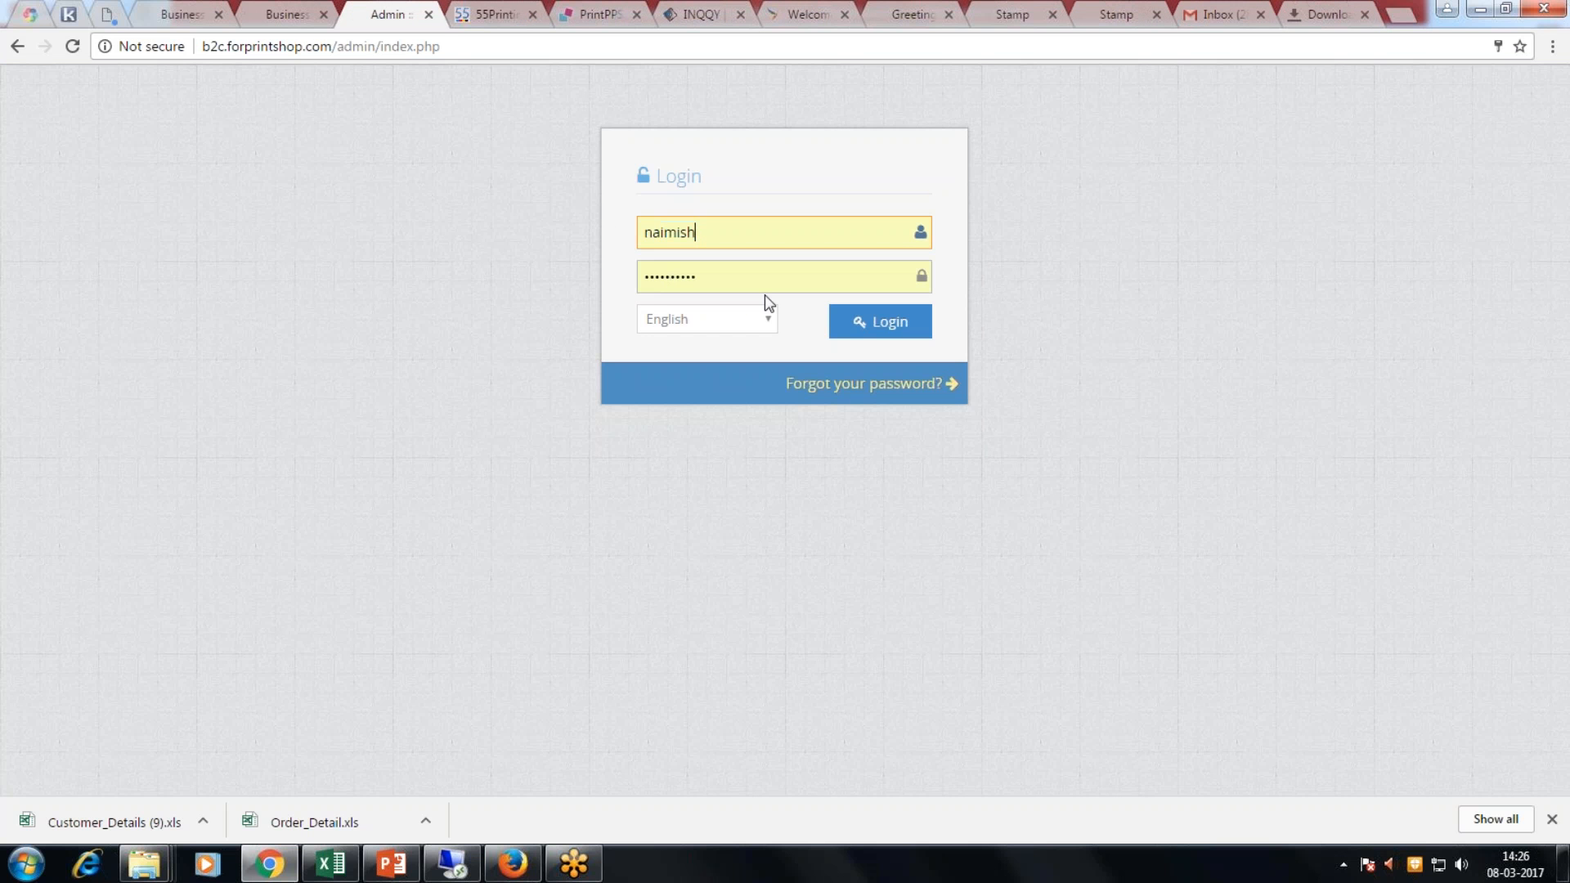
click(879, 322)
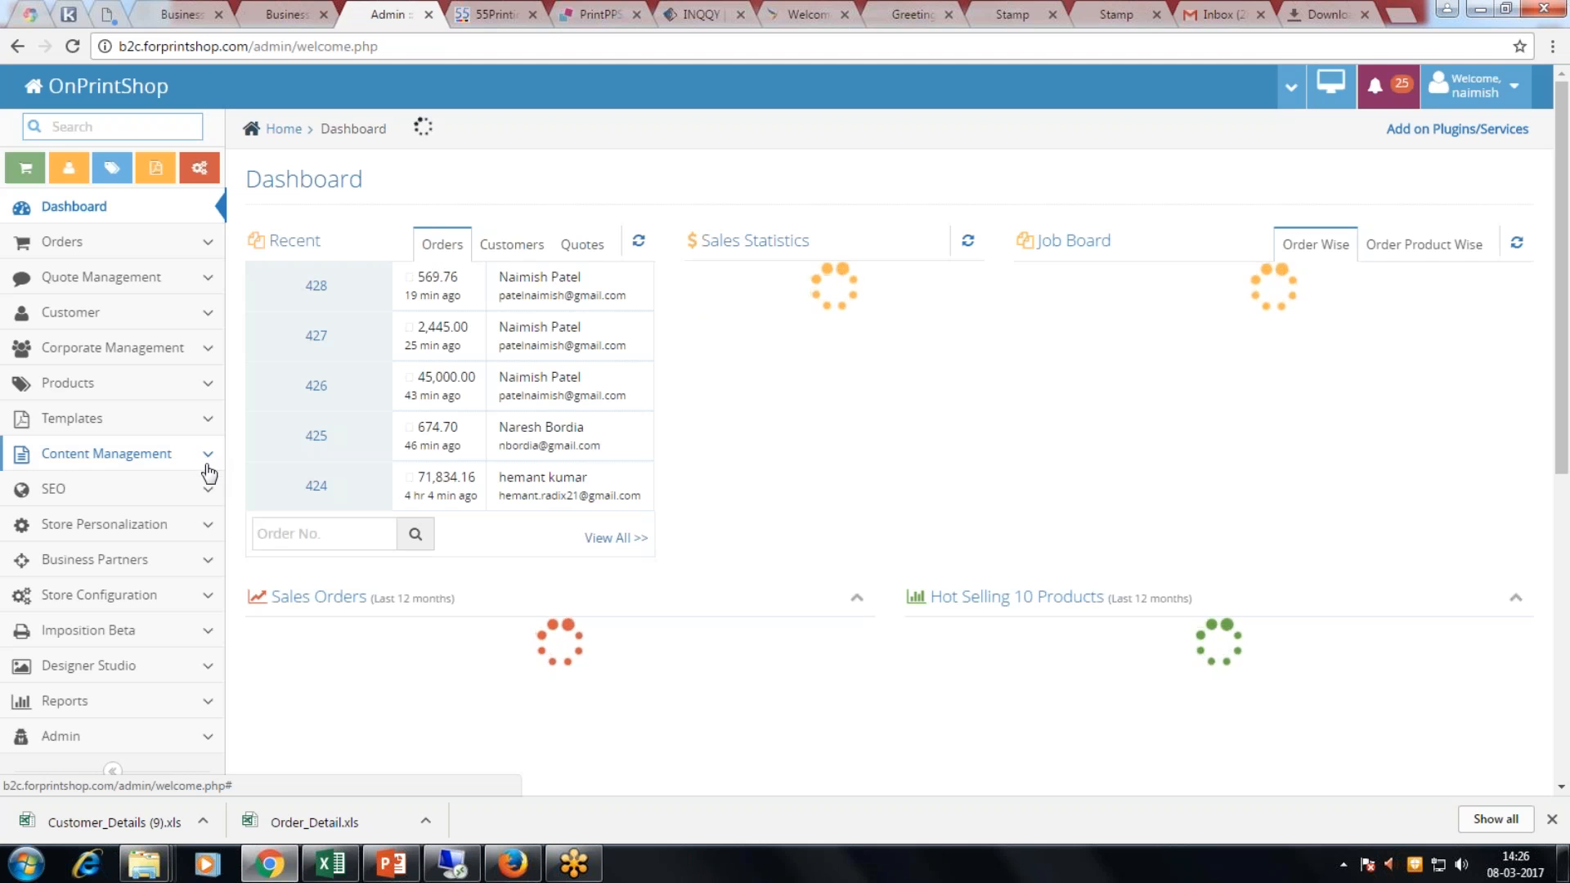
Step: Expand Business Partners and open the Printer and Sales Agent lists in new tabs
click(198, 420)
scroll(146, 520, down, 1)
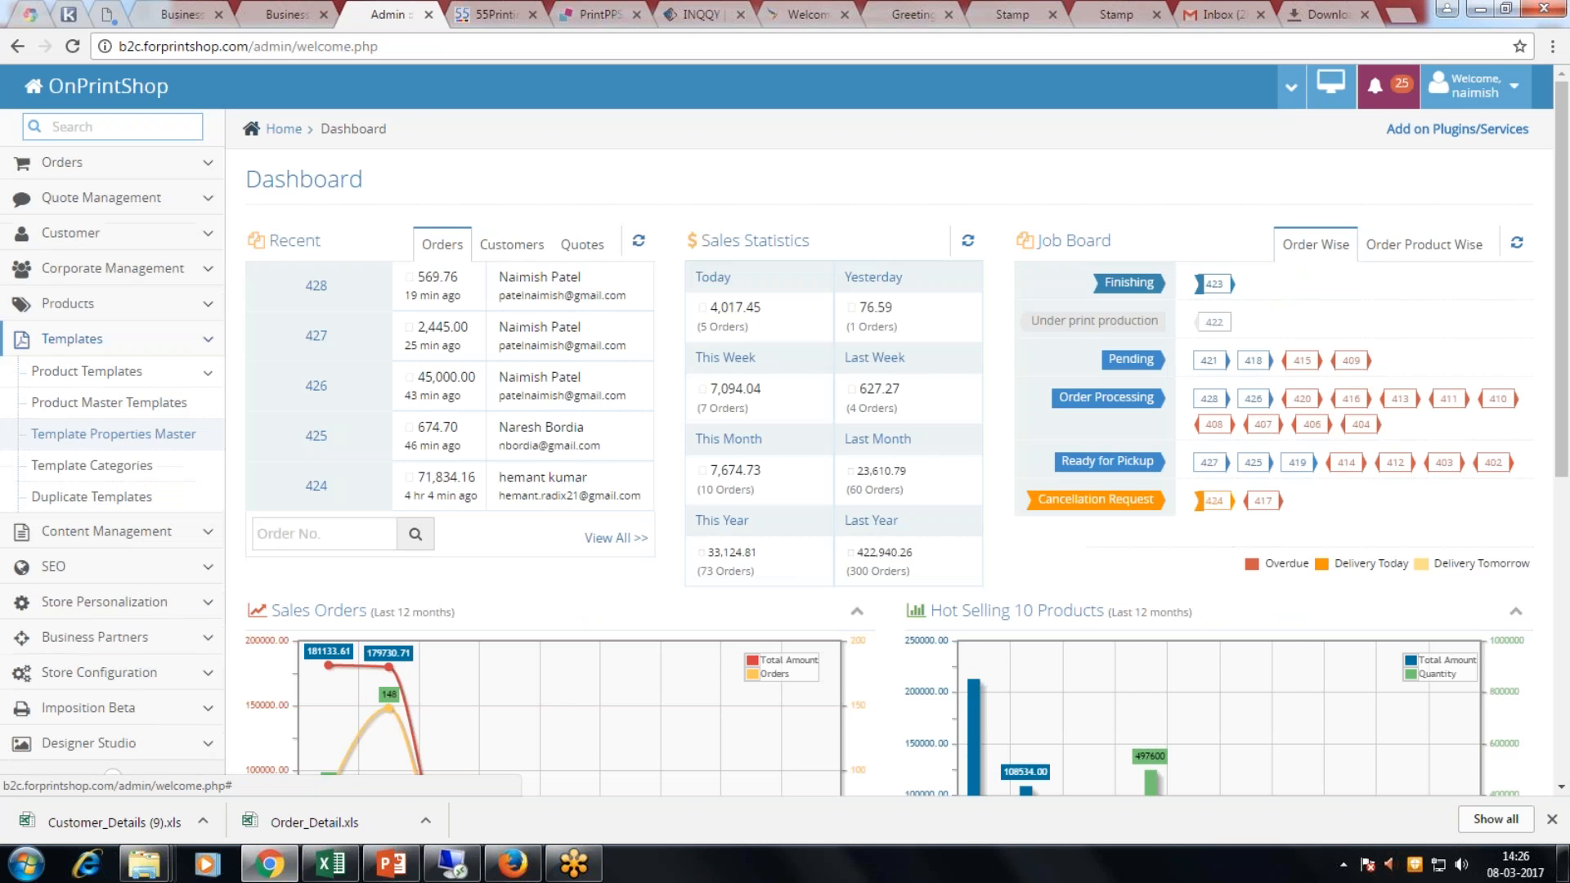
click(168, 635)
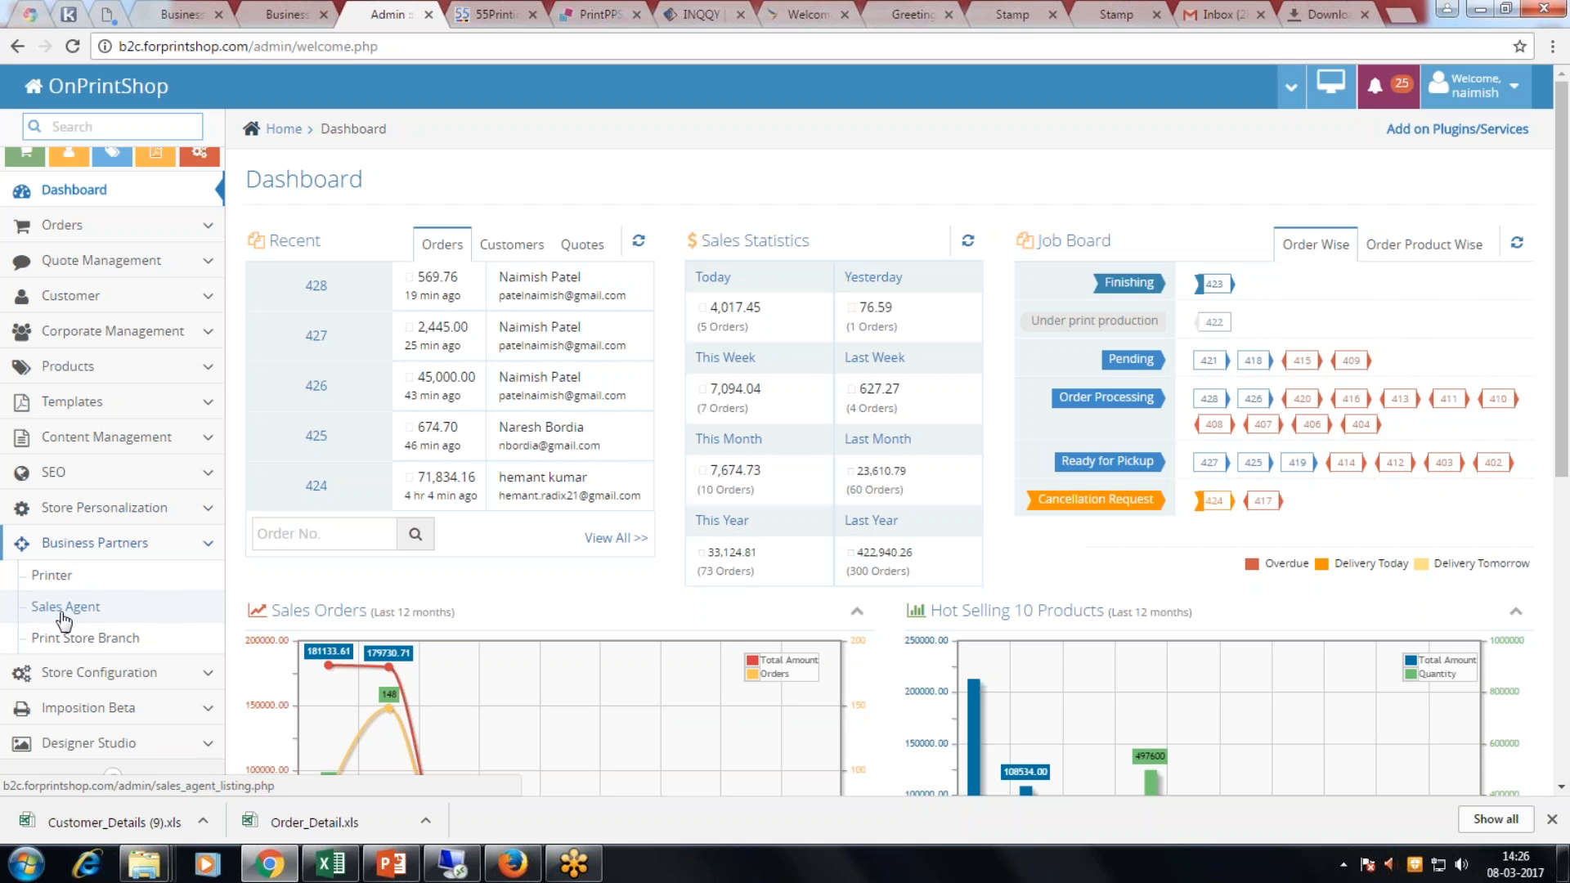
right_click(49, 575)
click(90, 590)
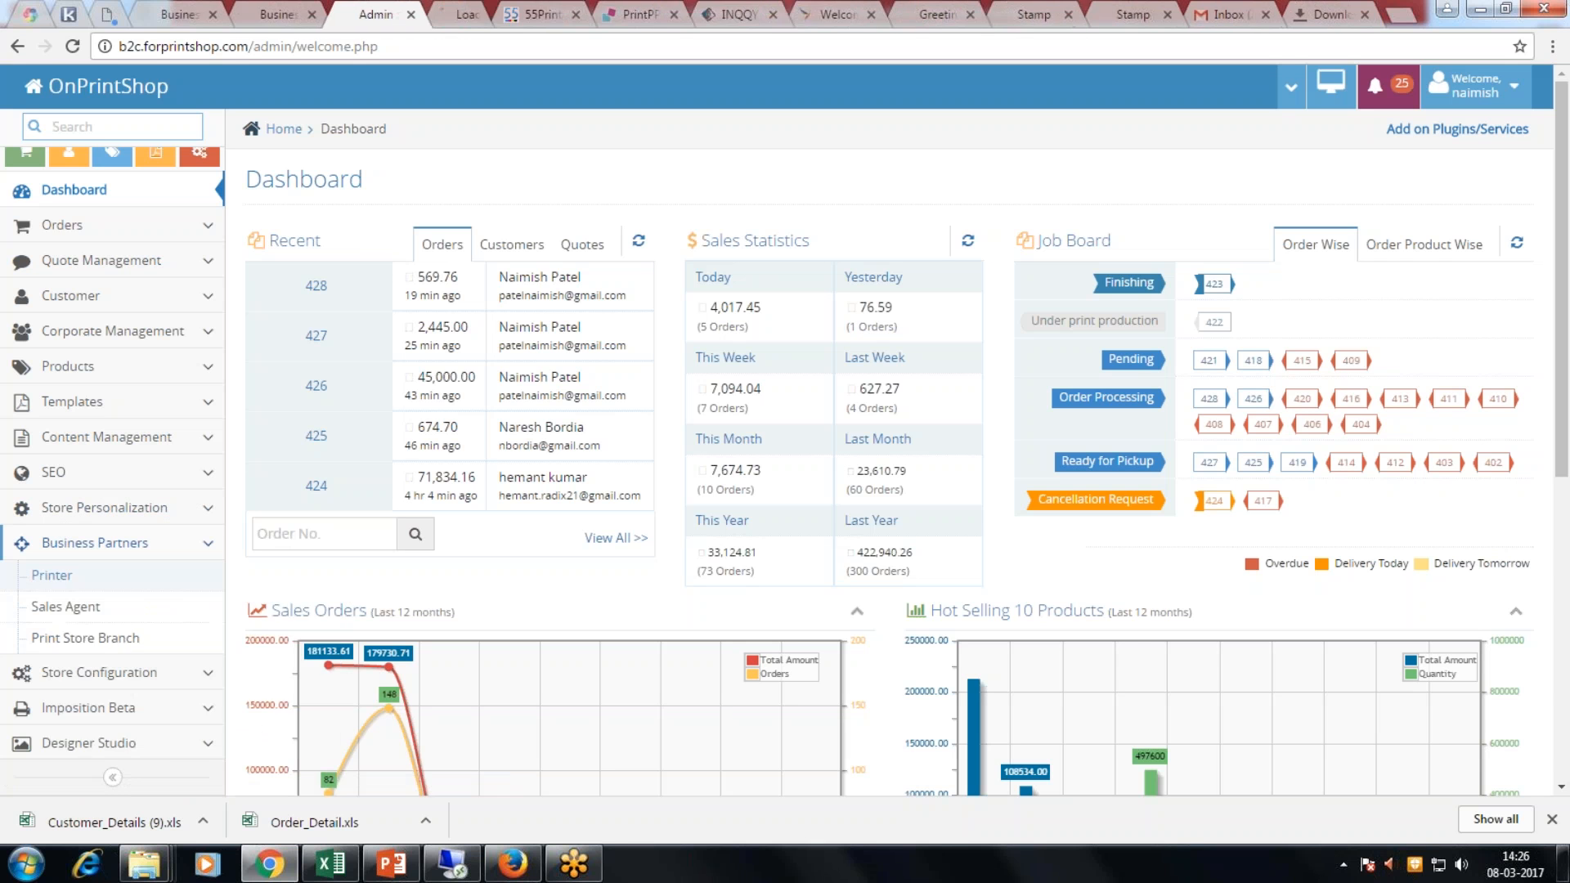
right_click(74, 606)
click(115, 620)
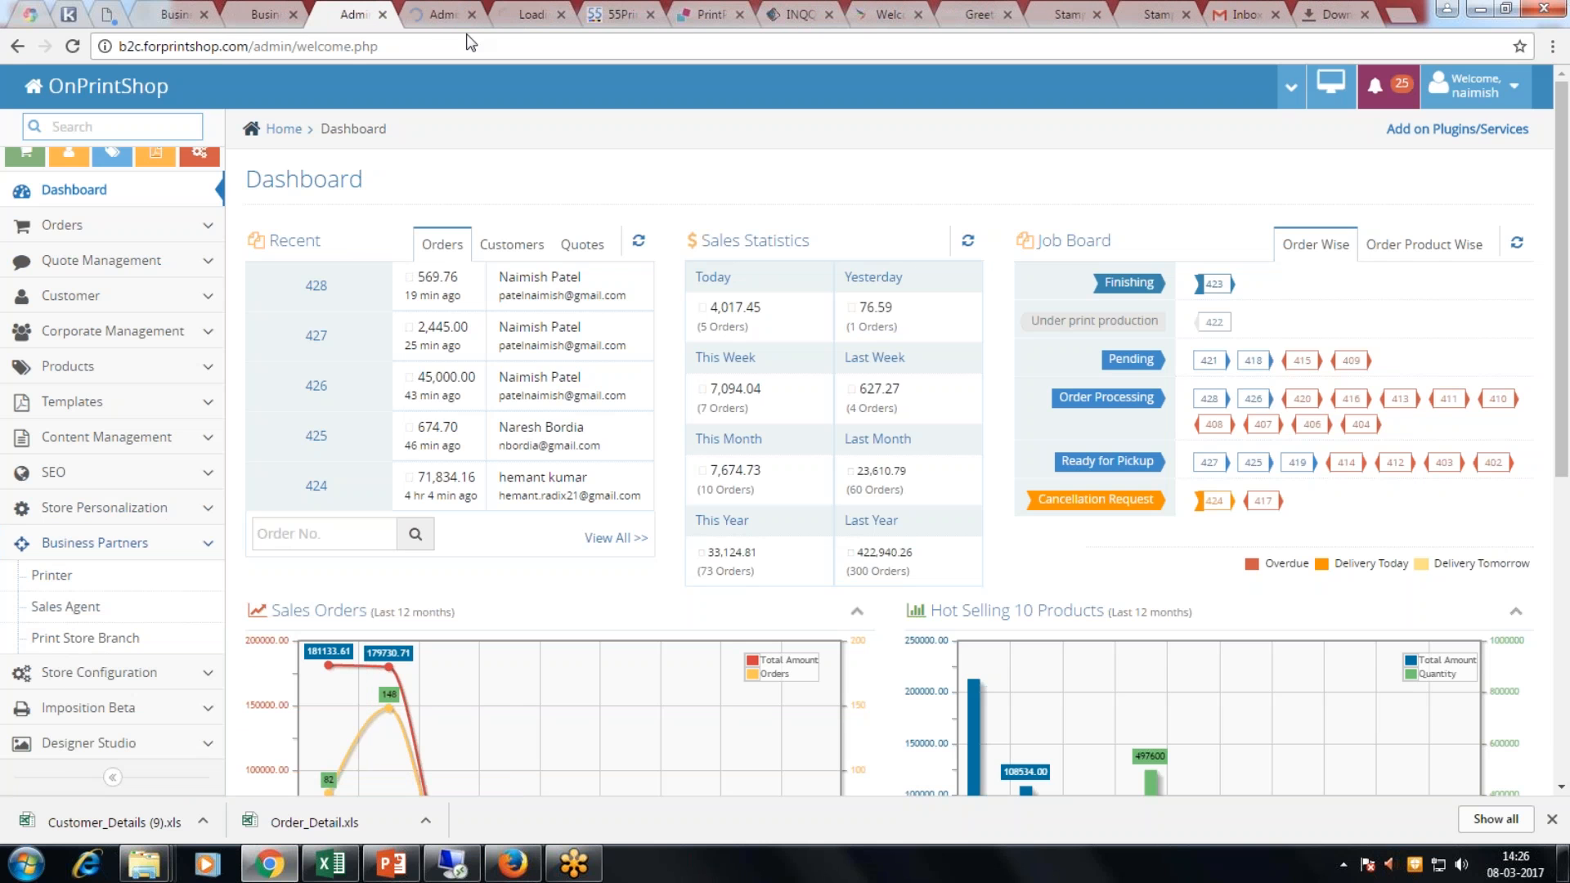
Step: Review the Printer and Sales Agent tabs, then open Print Store Branch in its own tab
click(449, 14)
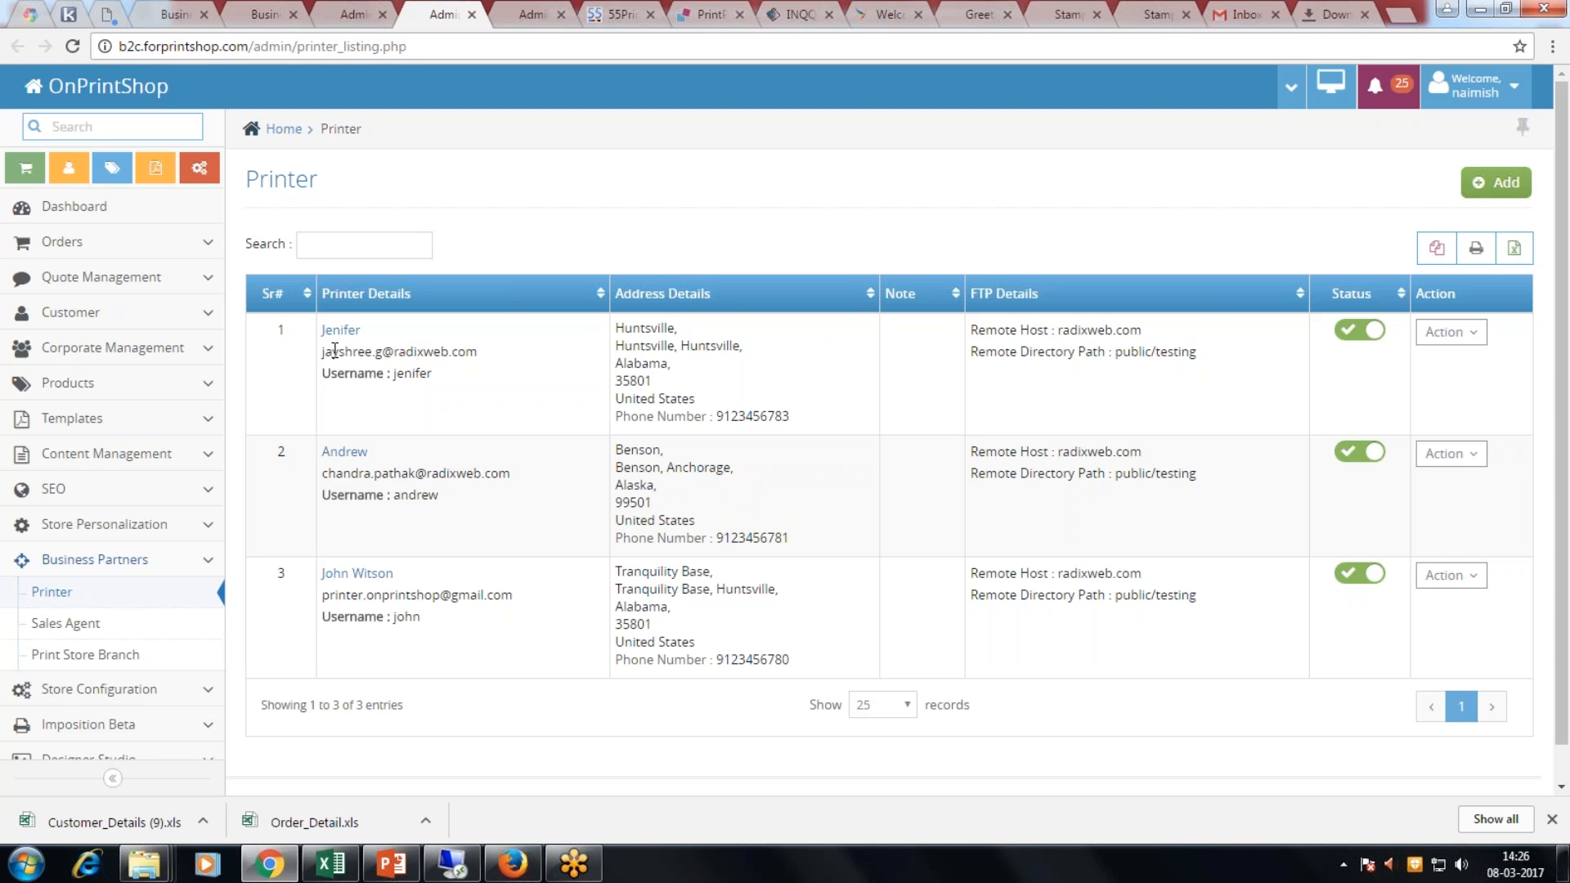
click(530, 17)
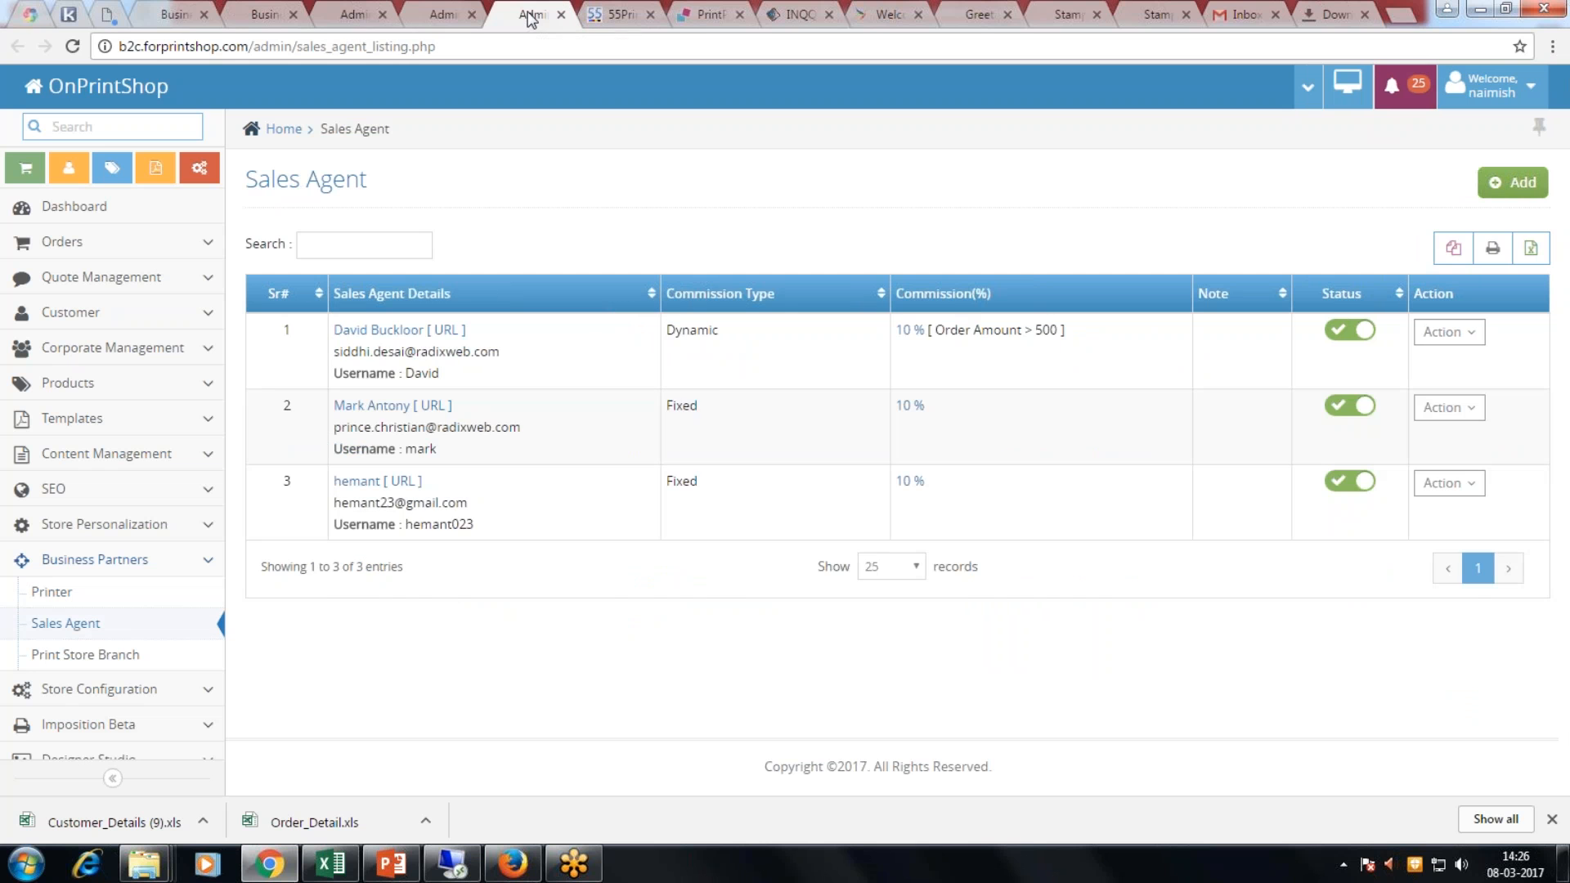
click(421, 17)
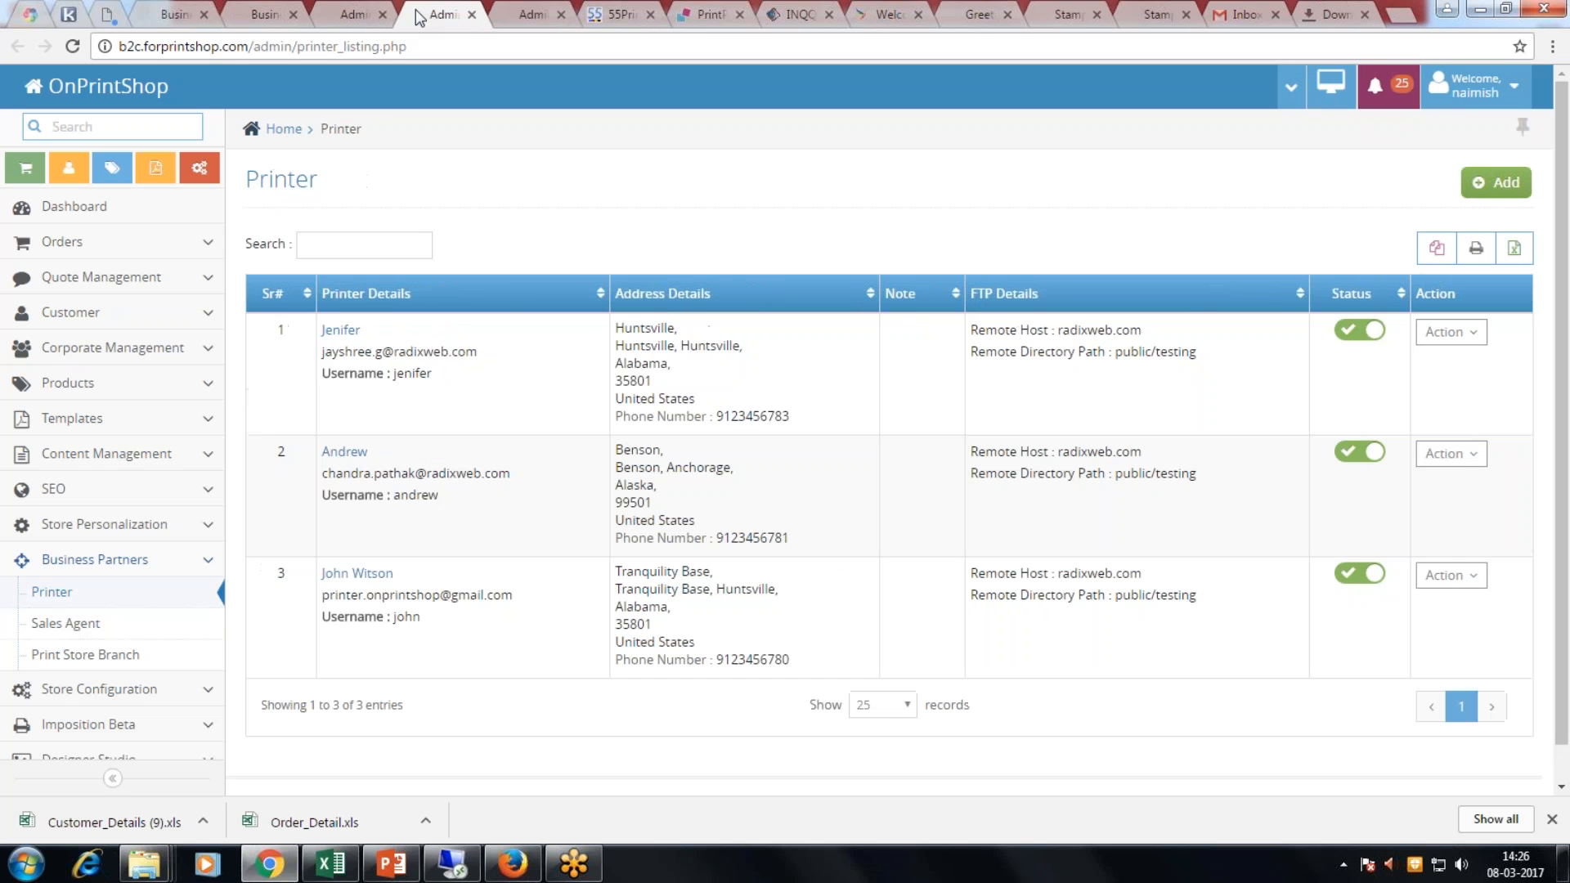
right_click(102, 658)
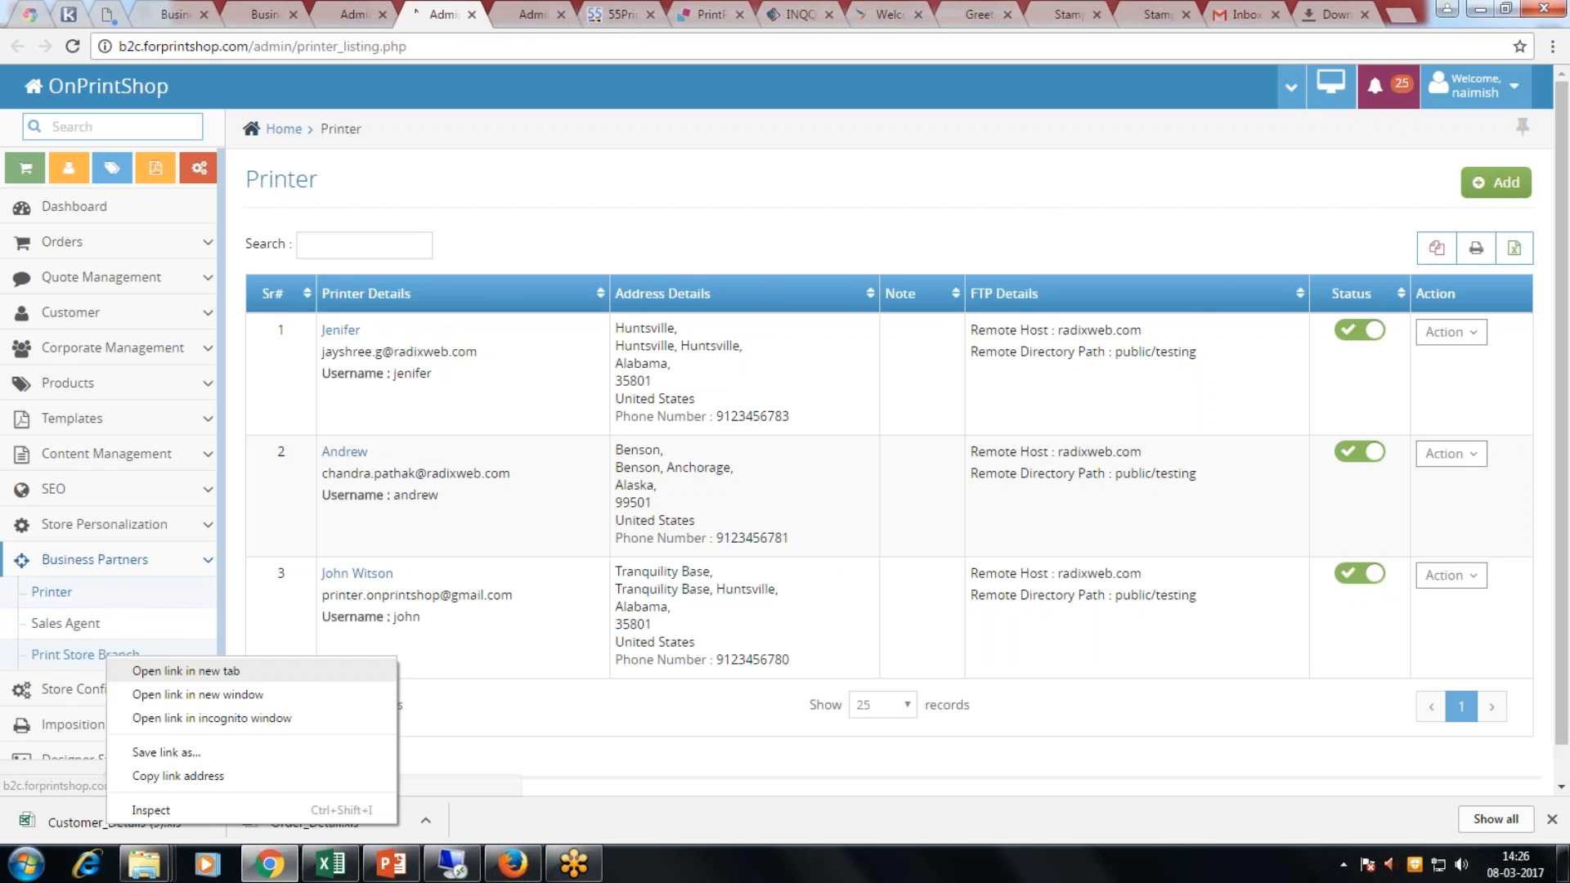
click(143, 672)
drag(500, 15, 572, 27)
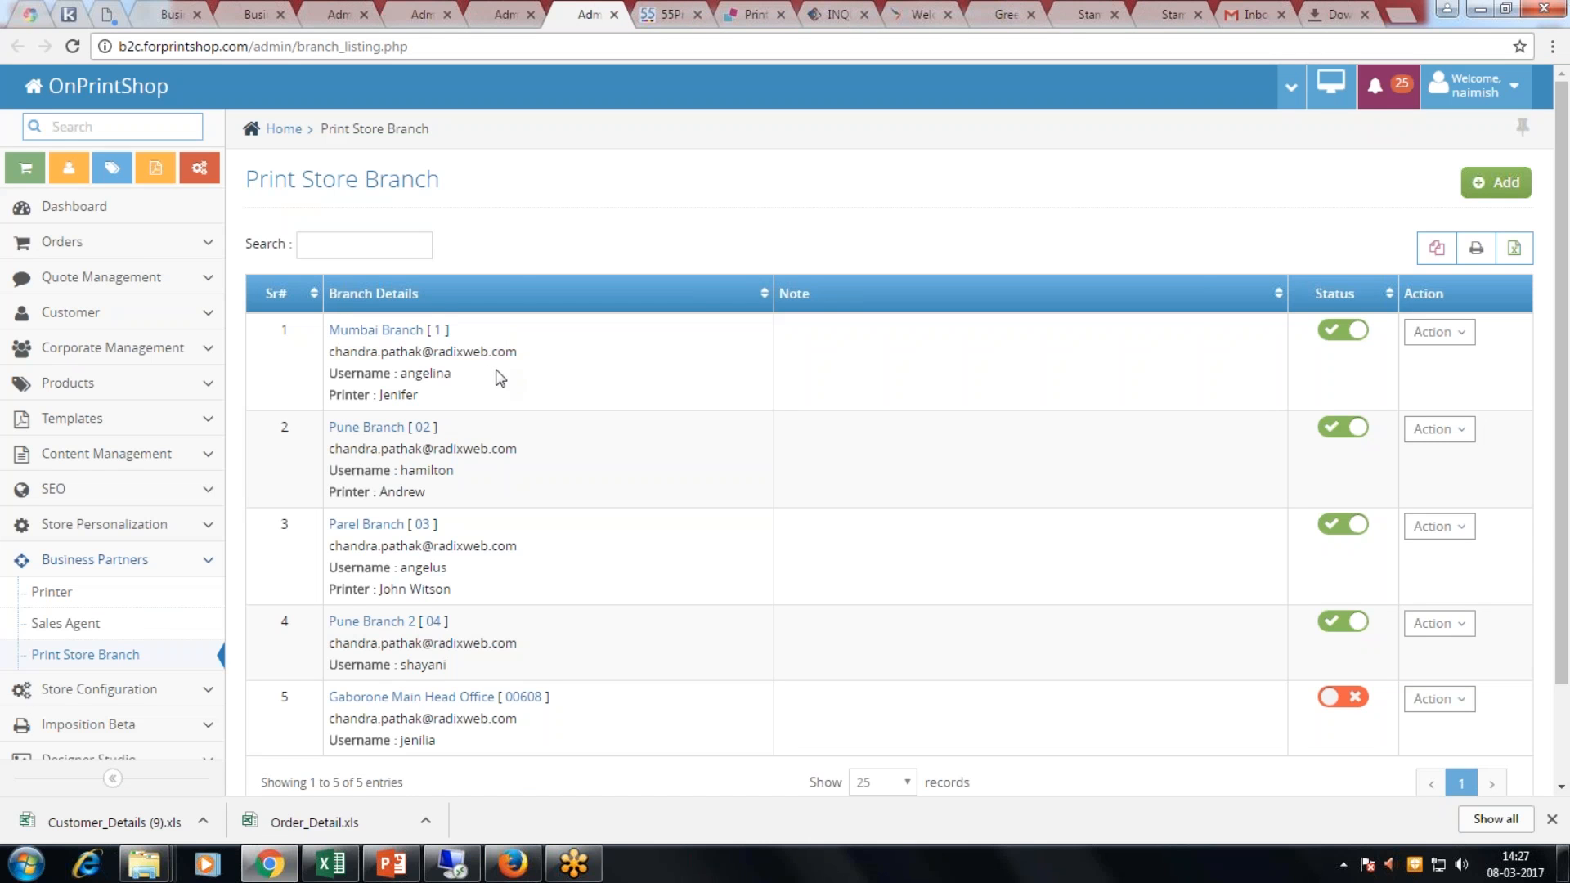
Step: Open Corporate Management > Corporates, then bring the storefront browser window forward
scroll(408, 433, down, 1)
scroll(140, 602, down, 1)
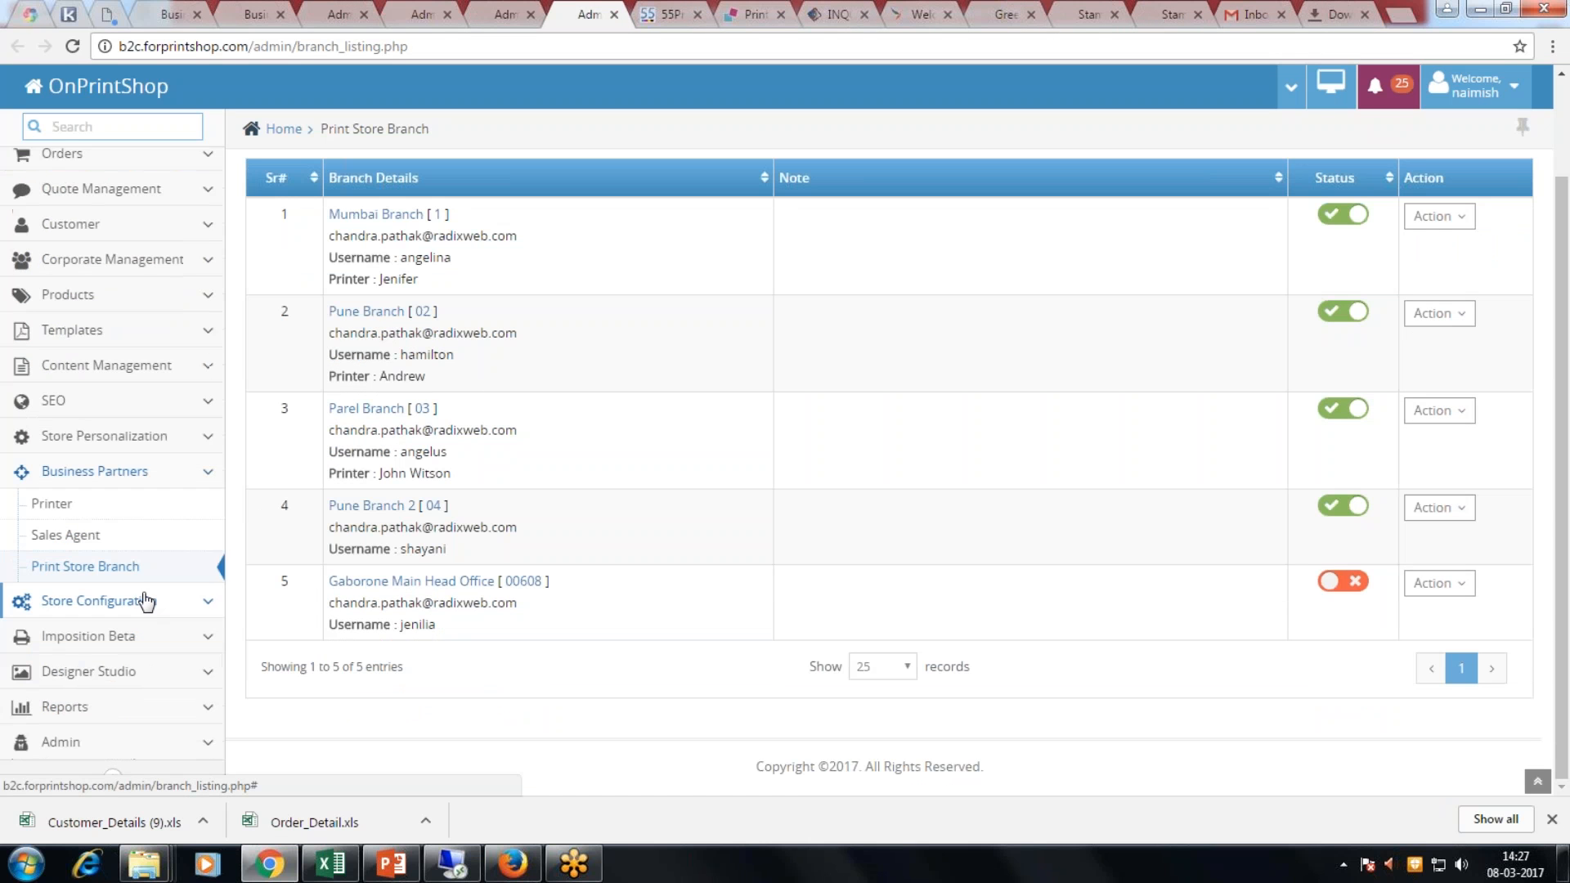
click(146, 260)
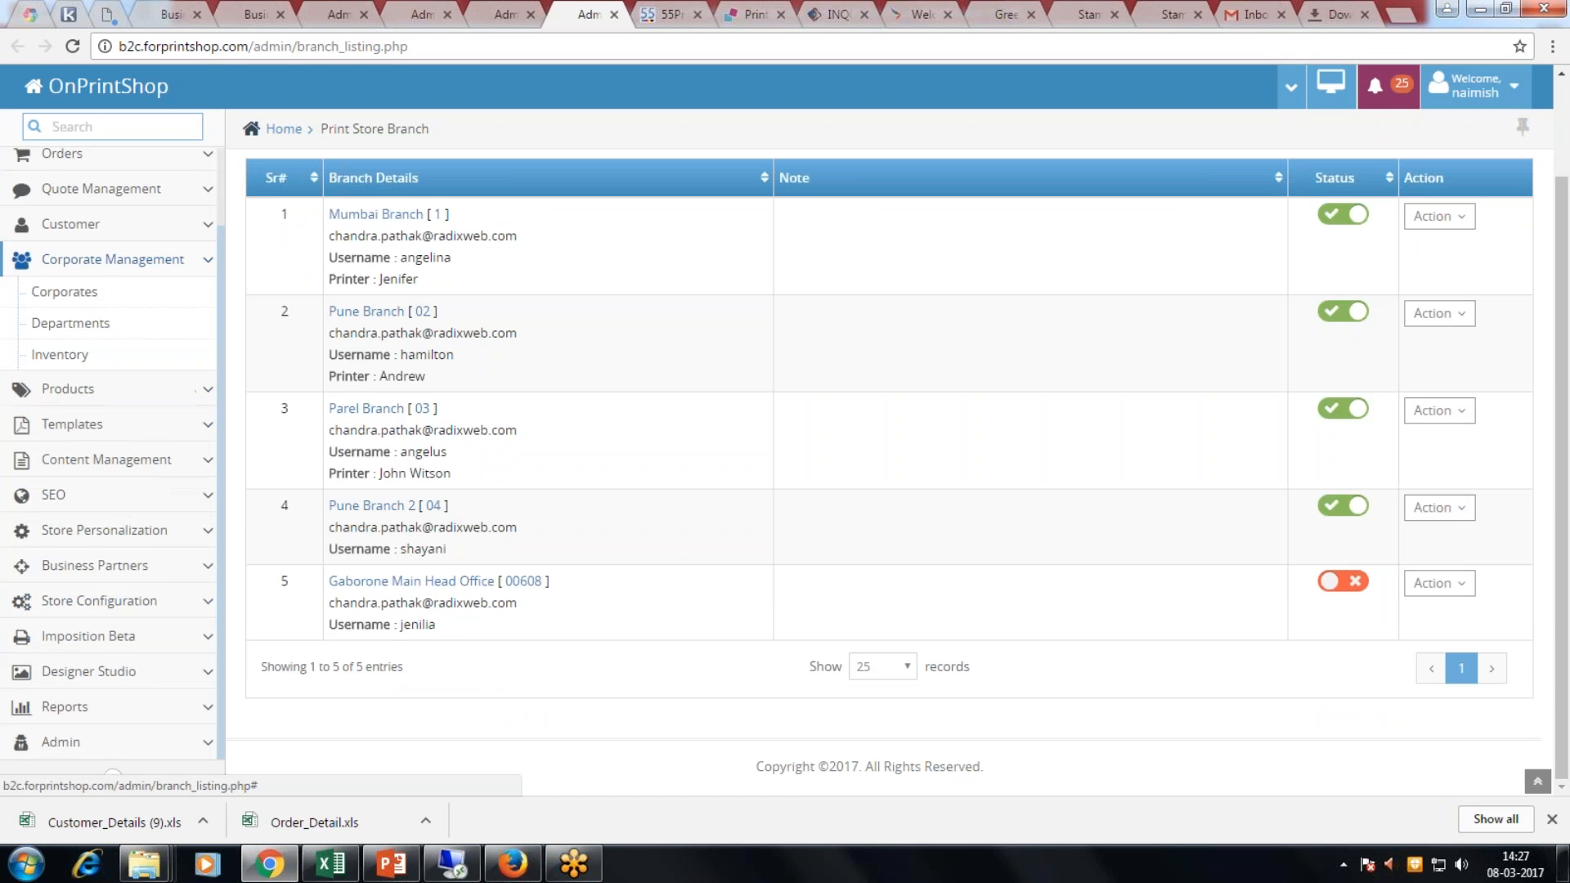
click(63, 292)
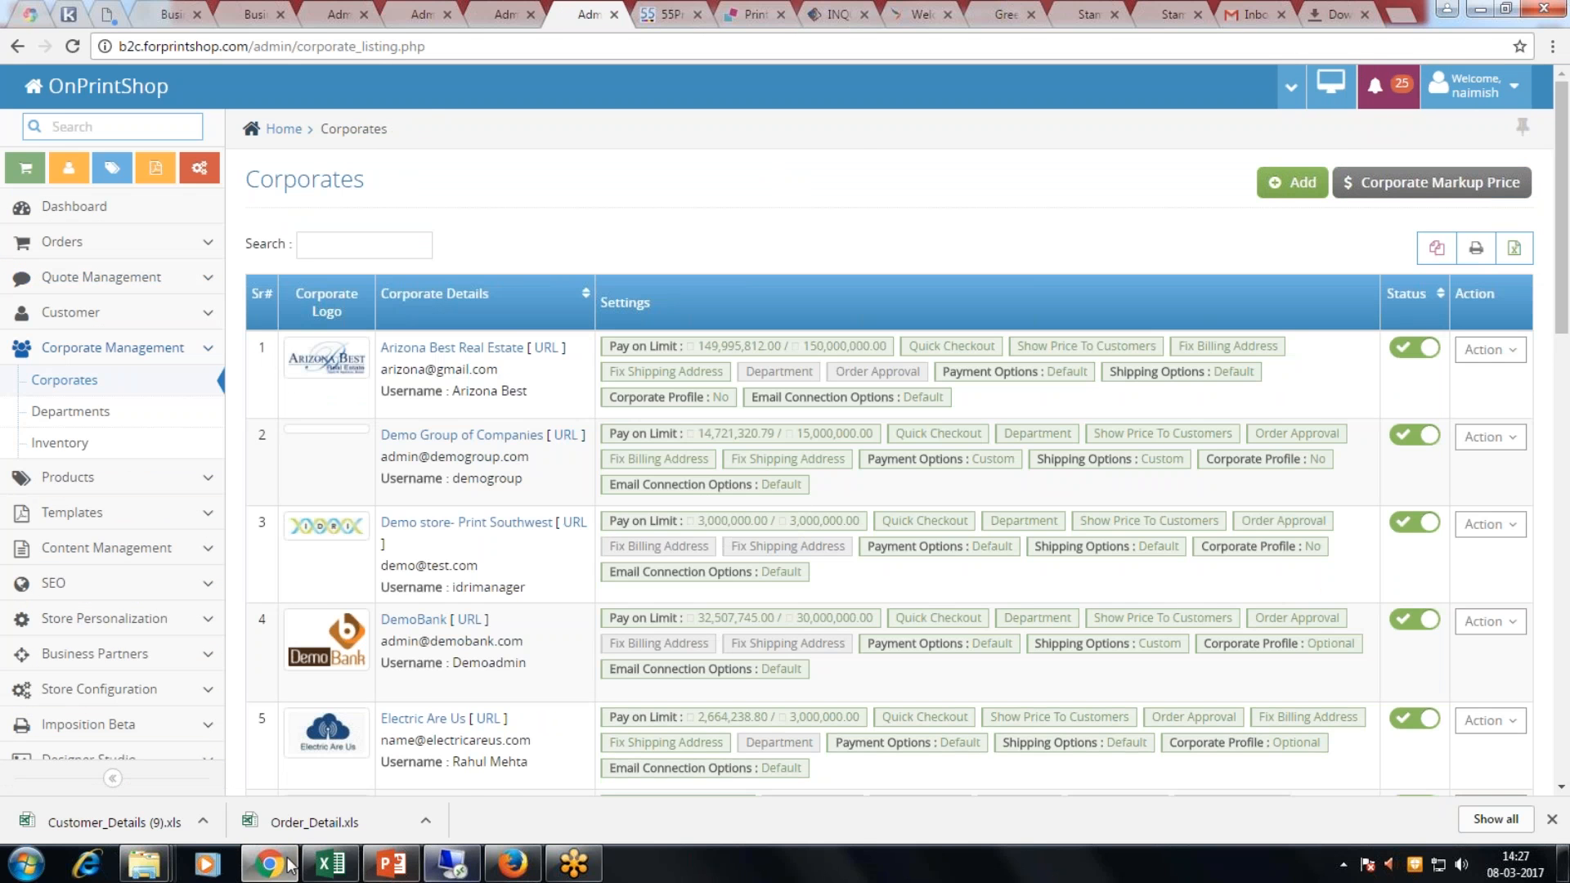
click(515, 867)
Step: Look through the DemoBank, Yummy Restaurant and Electric Are Us corporate login tabs
click(288, 18)
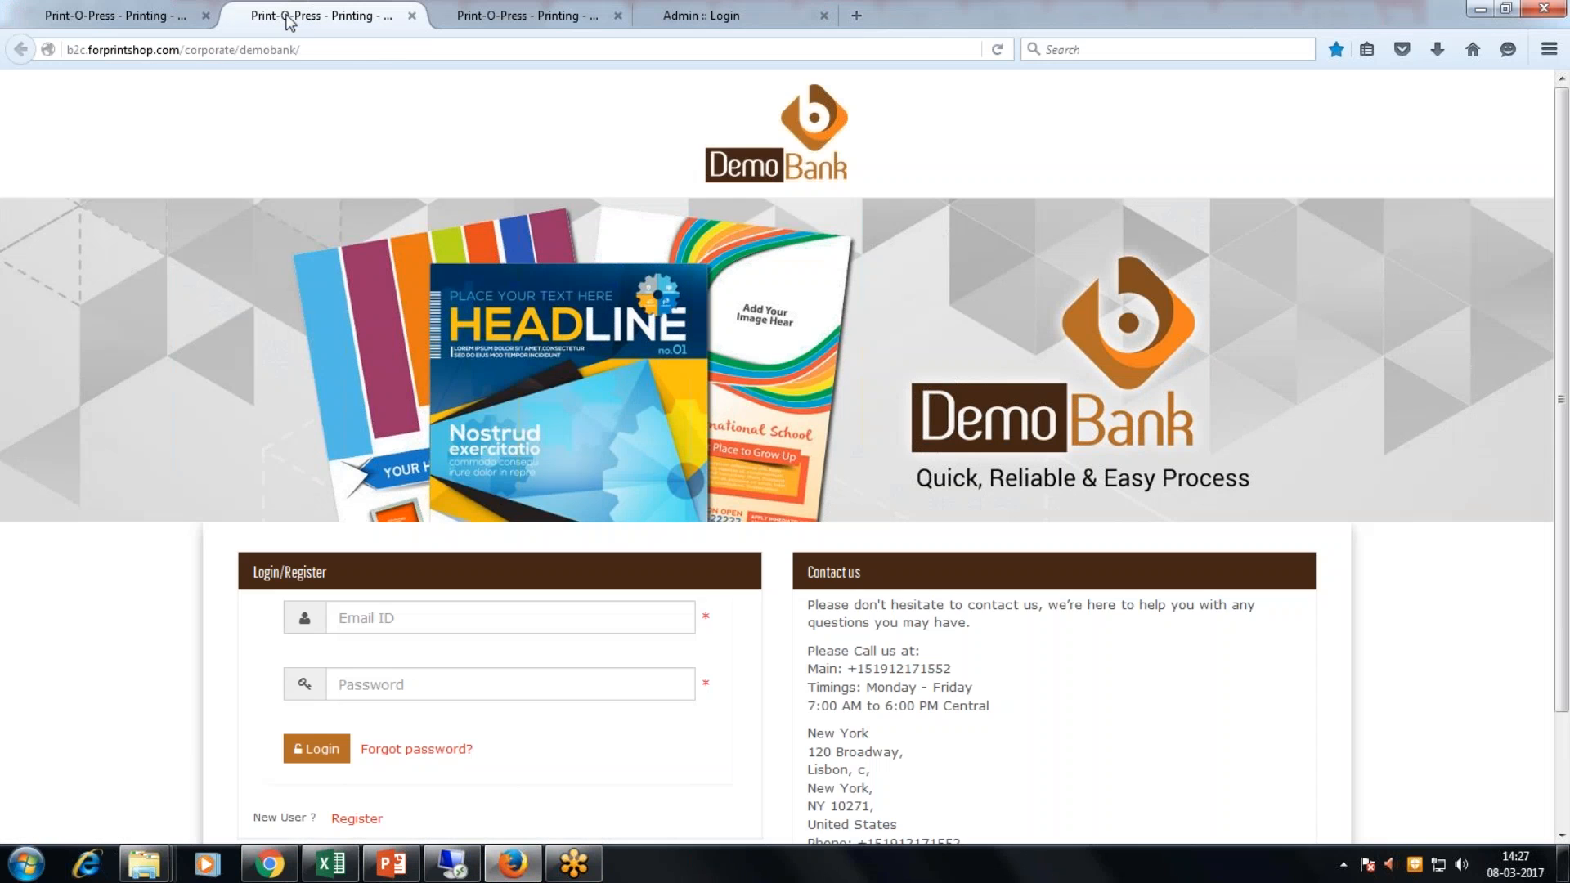
click(94, 23)
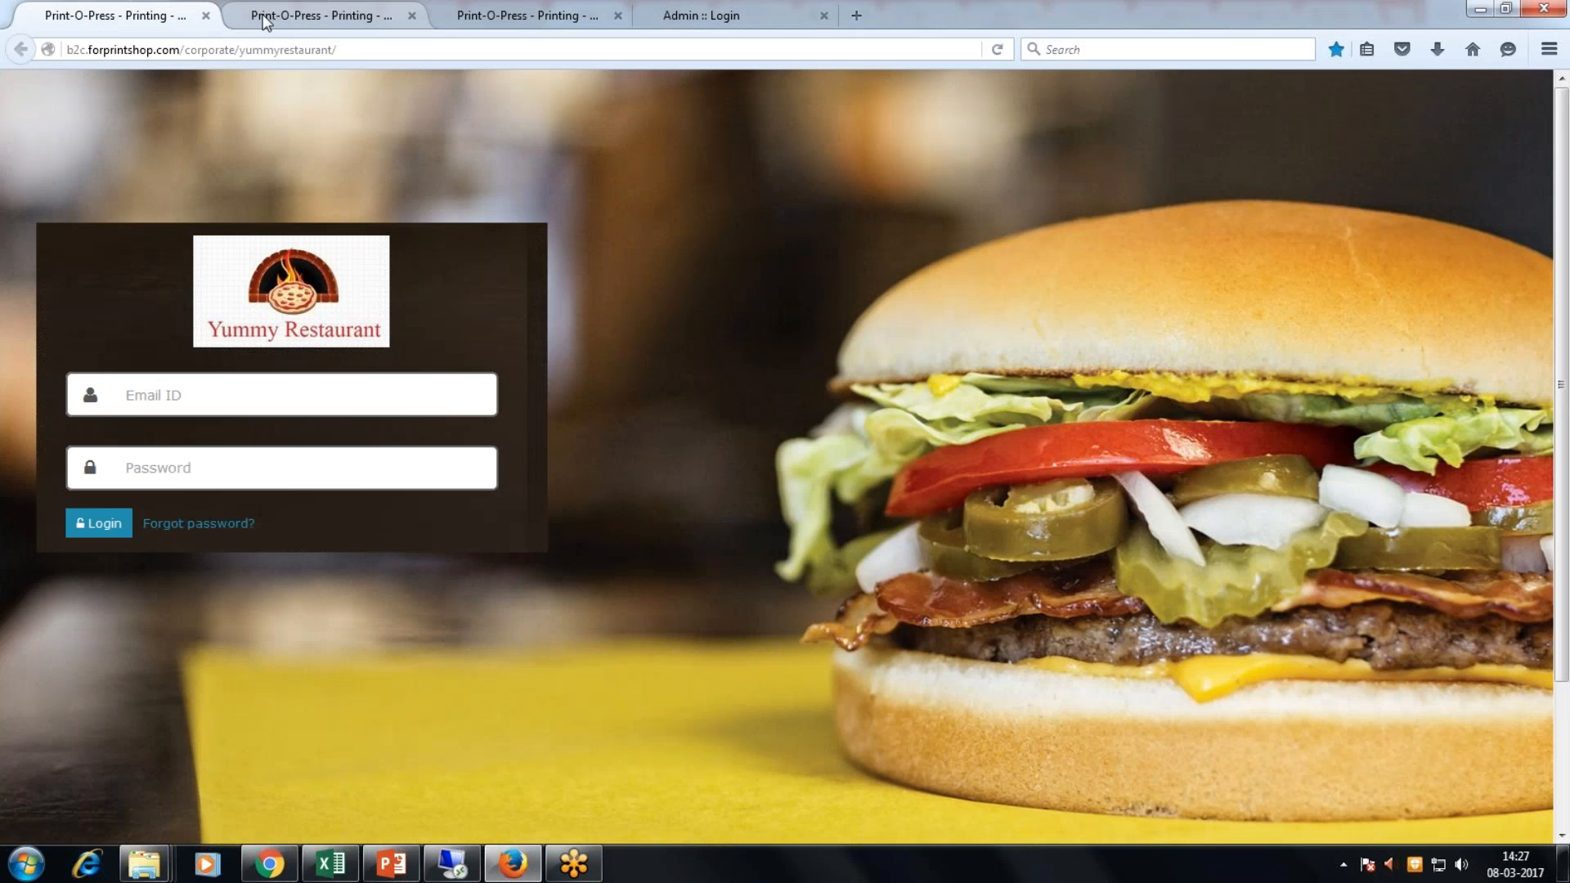
click(263, 22)
click(569, 9)
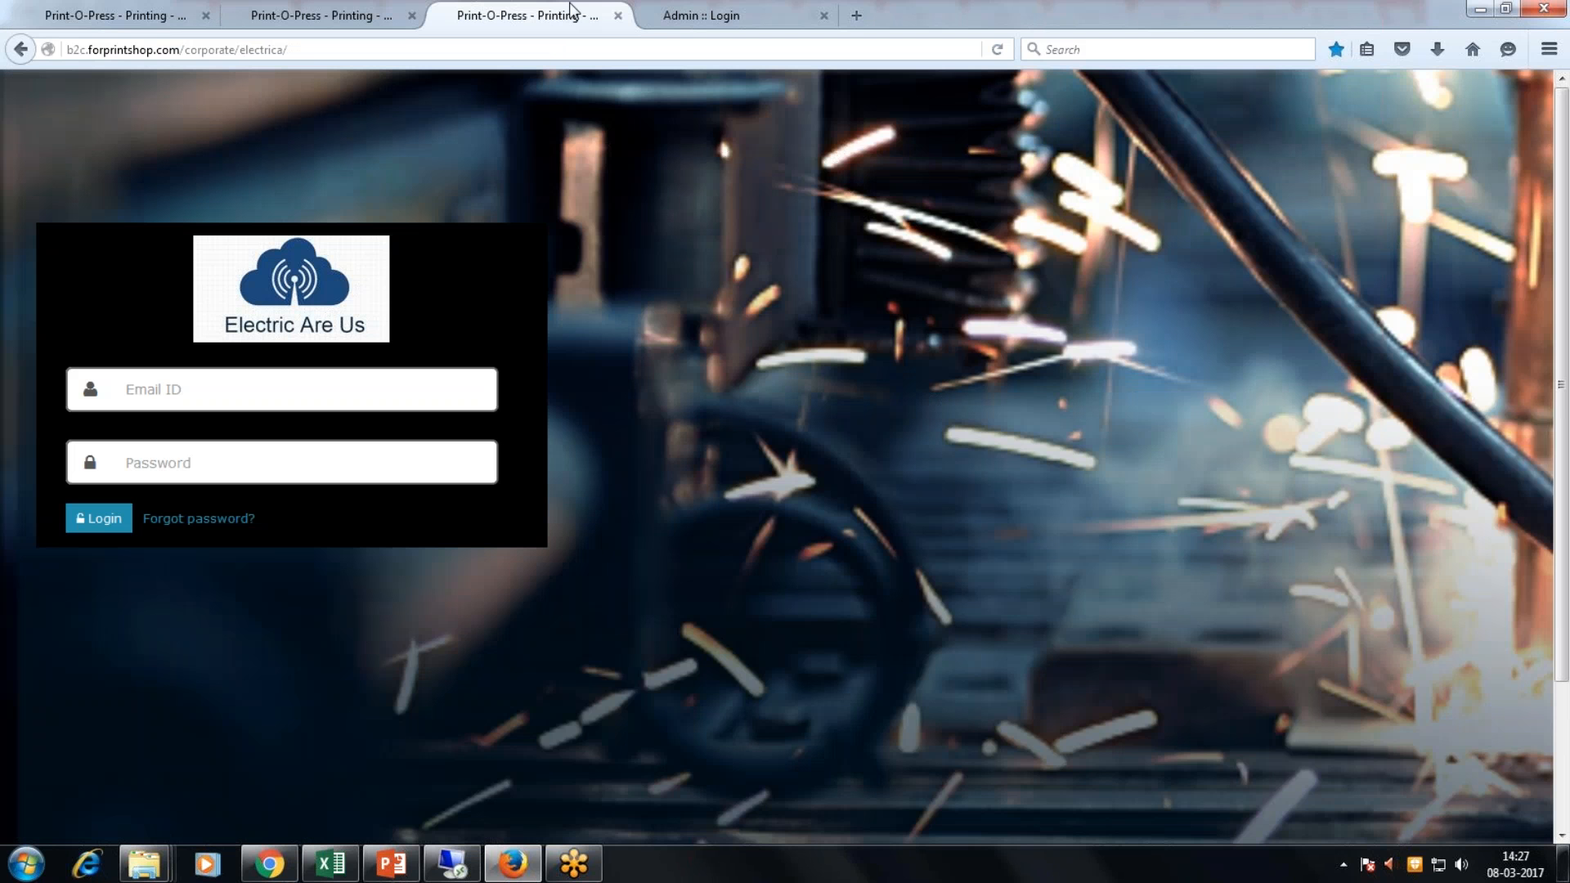
Step: Sign in to the Electric Are Us storefront with the saved corporate user's credentials
click(360, 381)
text(rah)
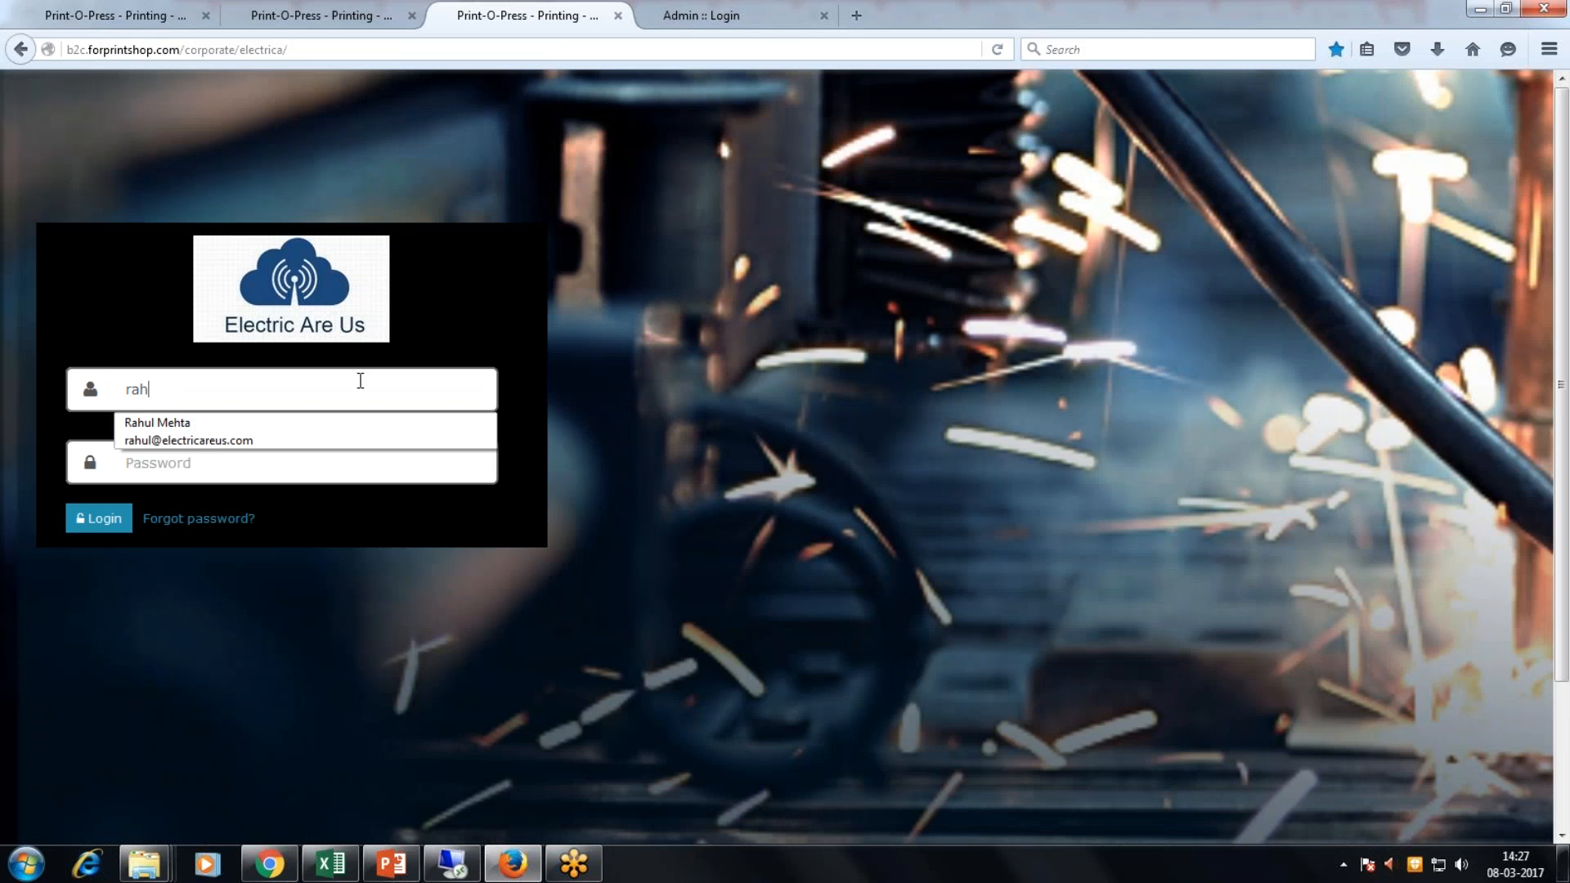
click(239, 423)
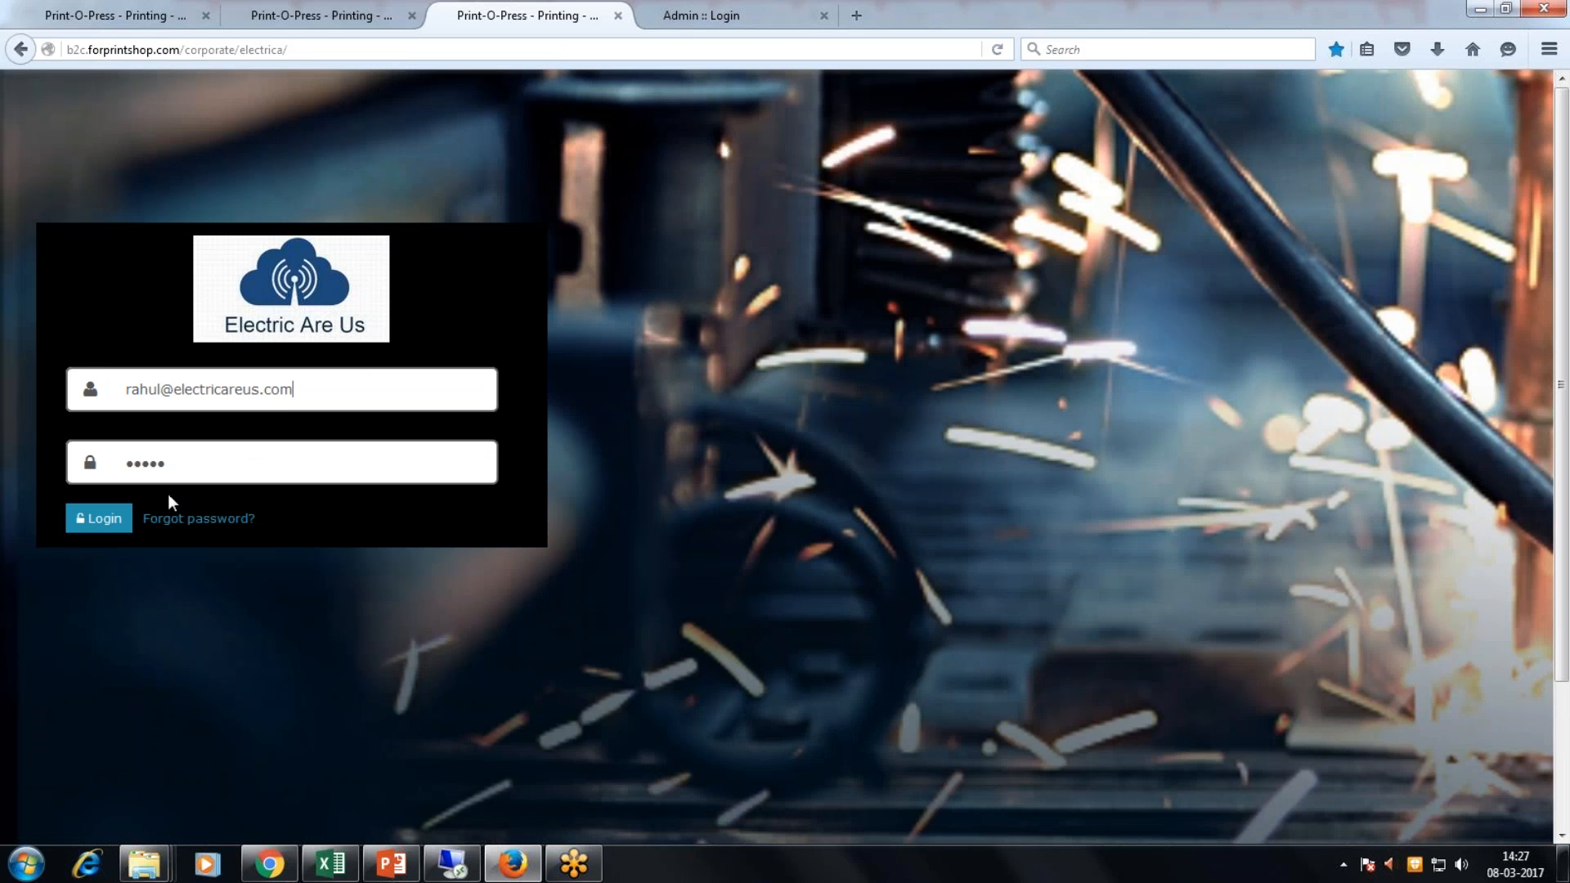
click(102, 520)
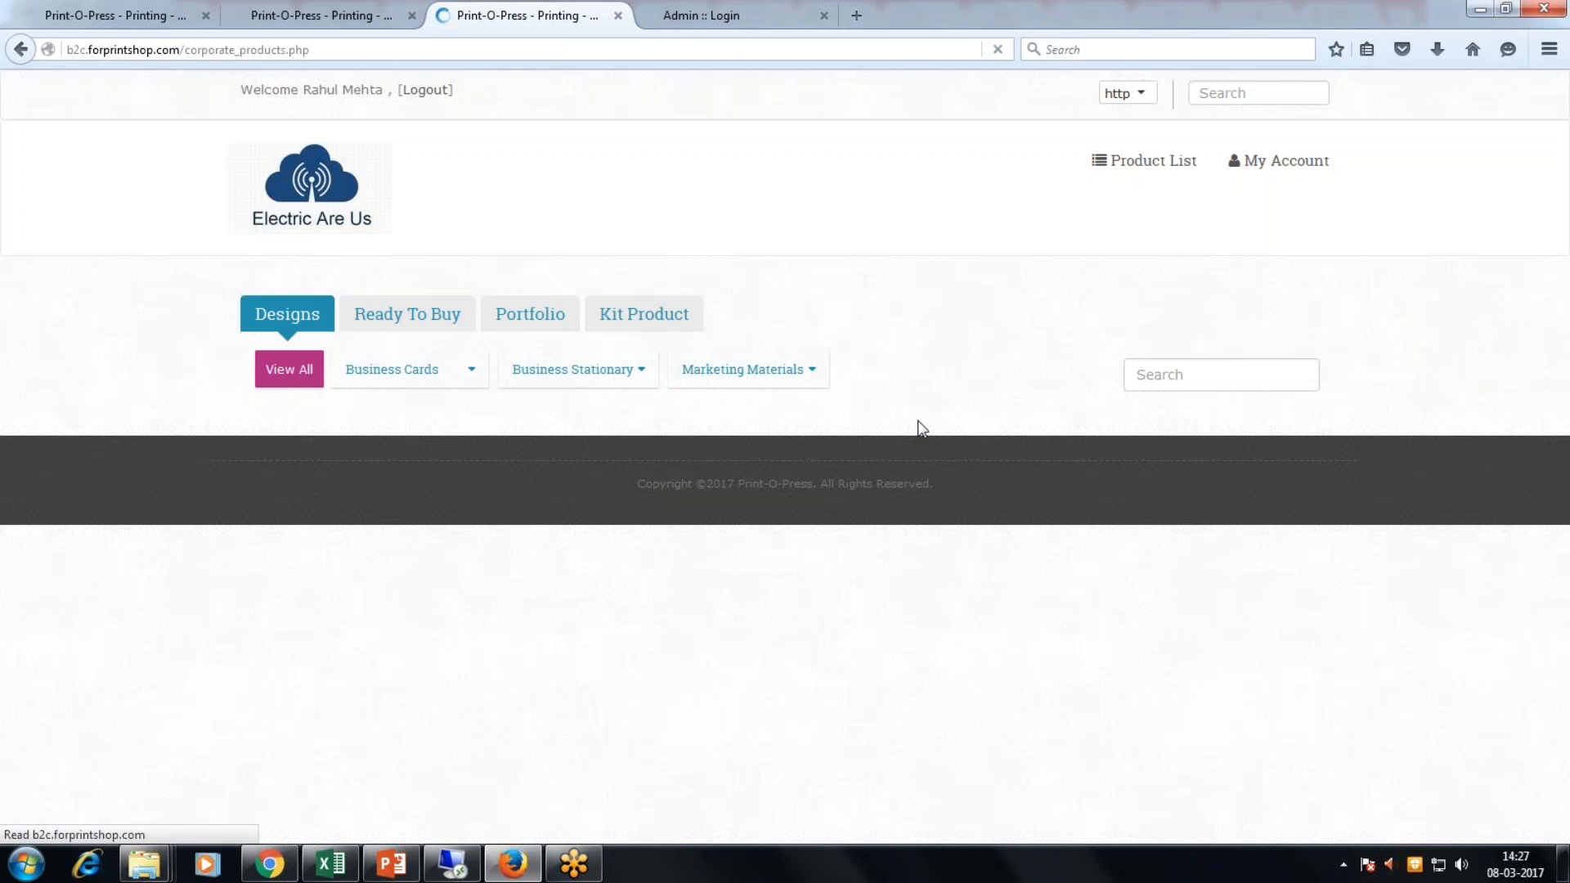
Step: Start customizing the Business Card design, then return to the admin Corporates window
scroll(917, 420, down, 3)
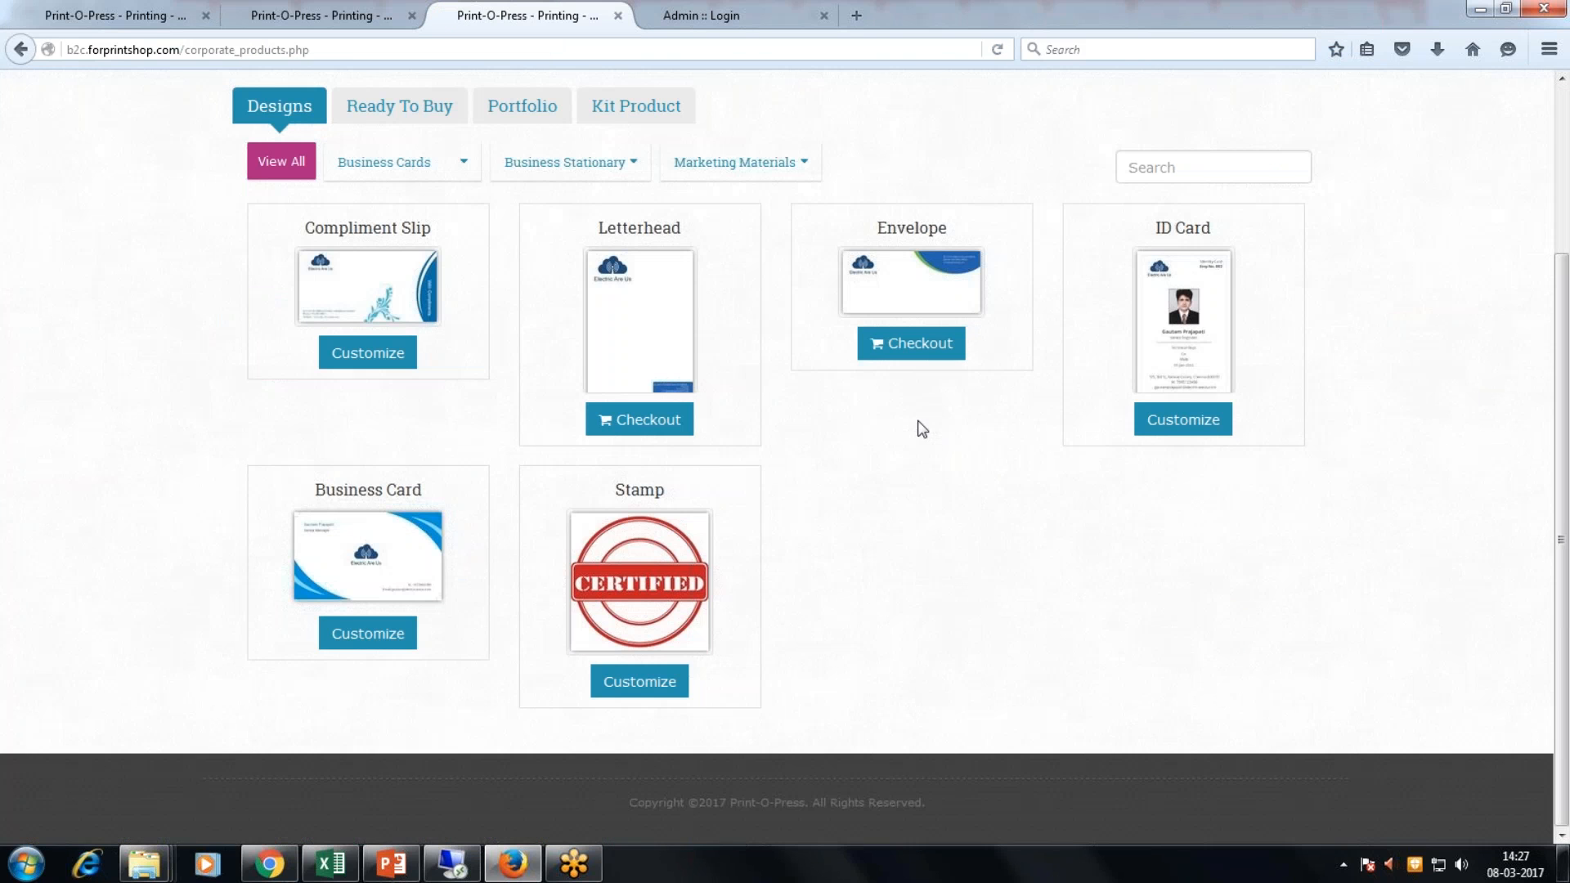
click(331, 641)
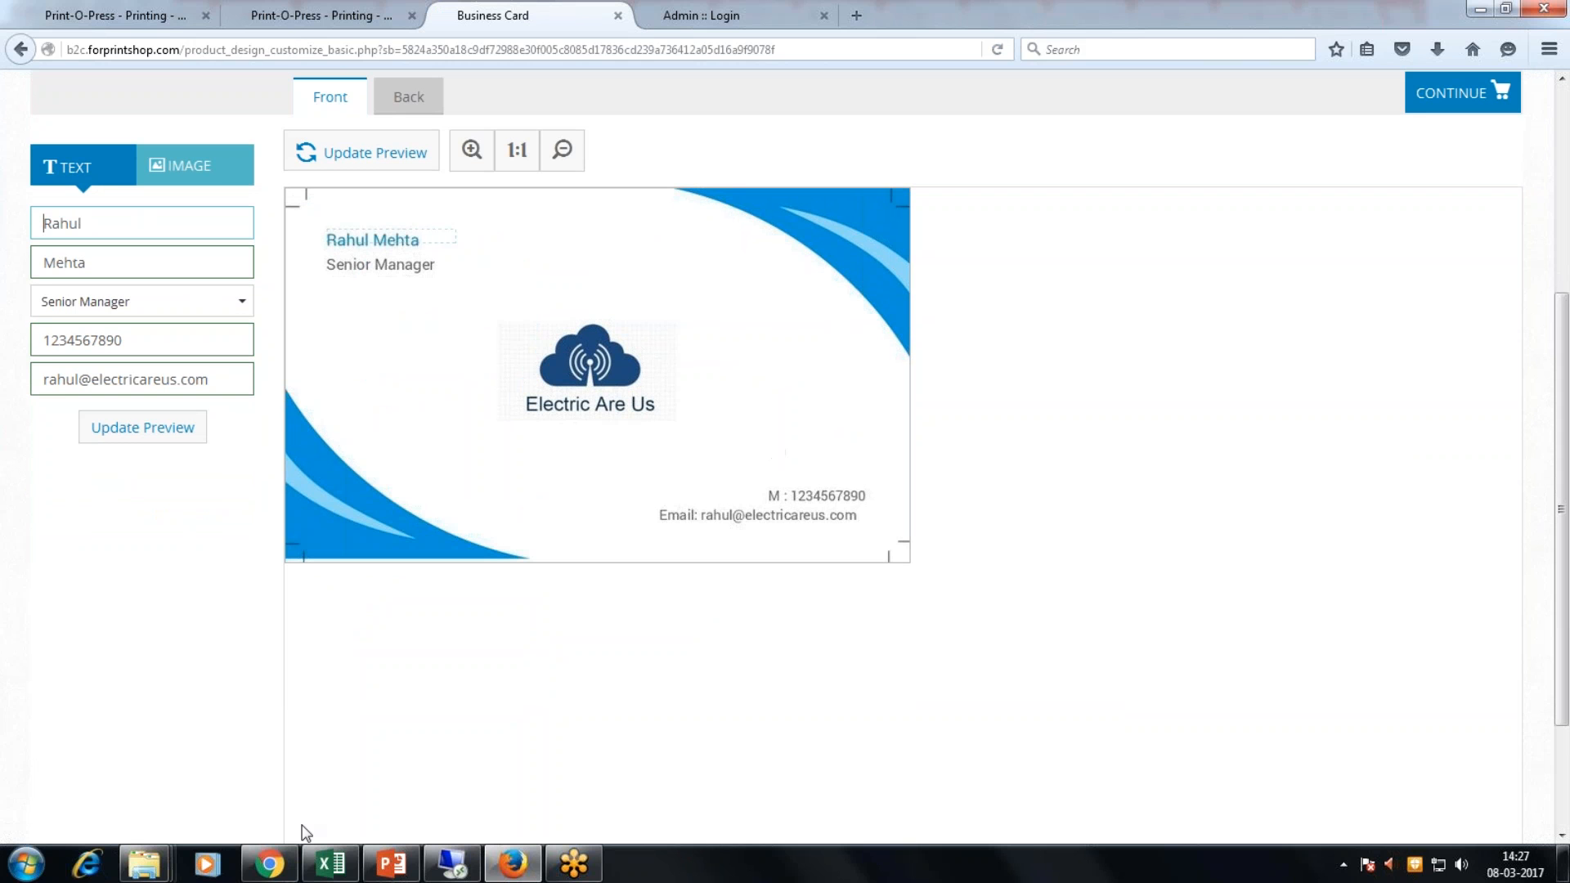
mouse_move(282, 871)
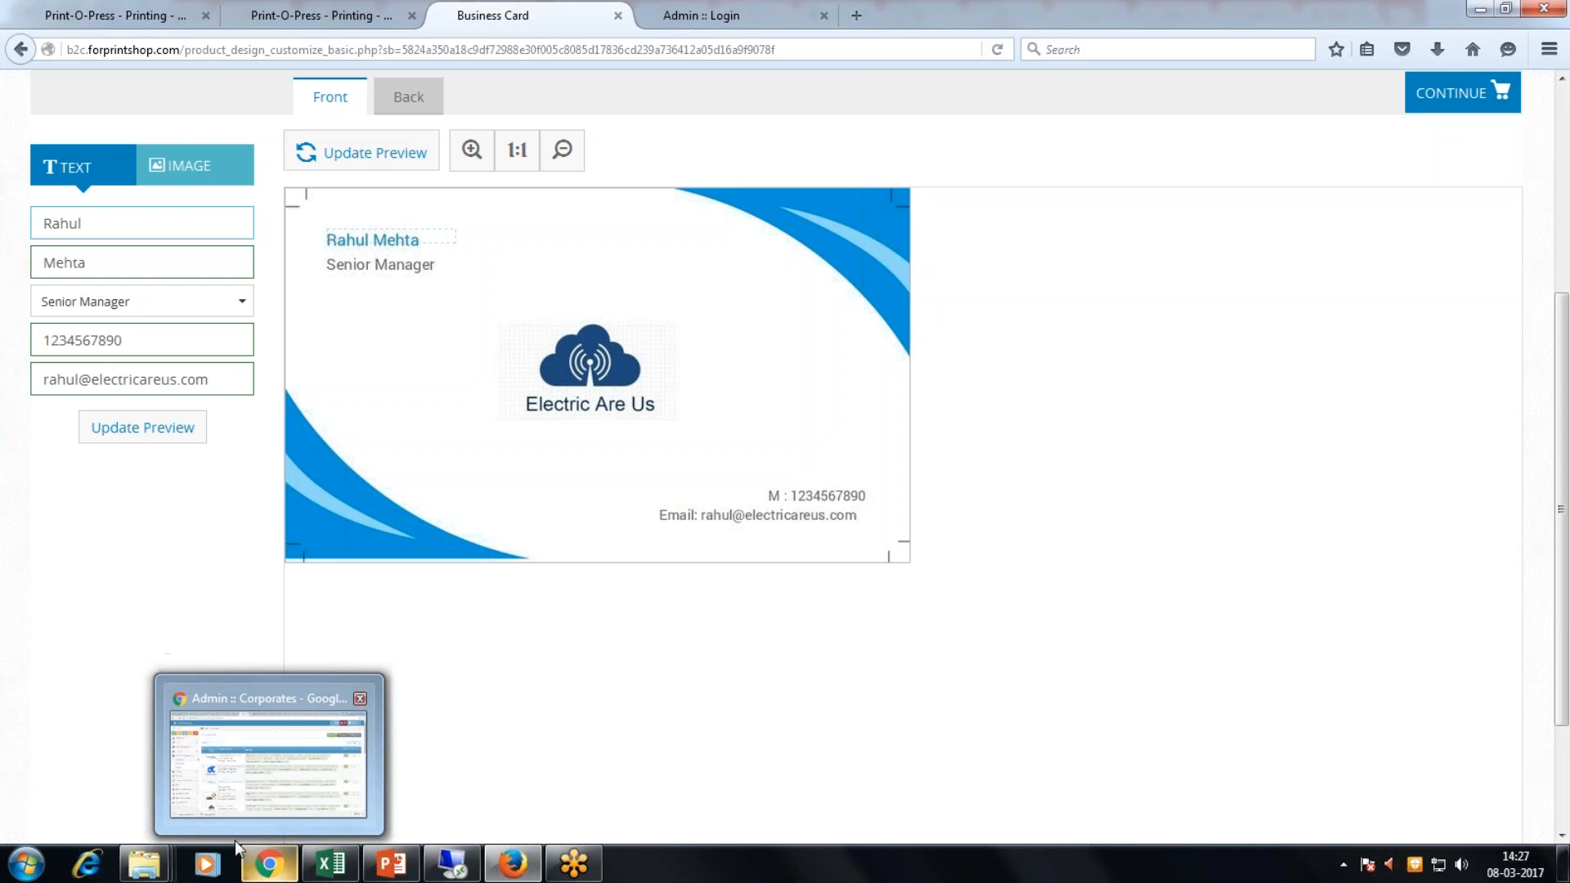
click(263, 870)
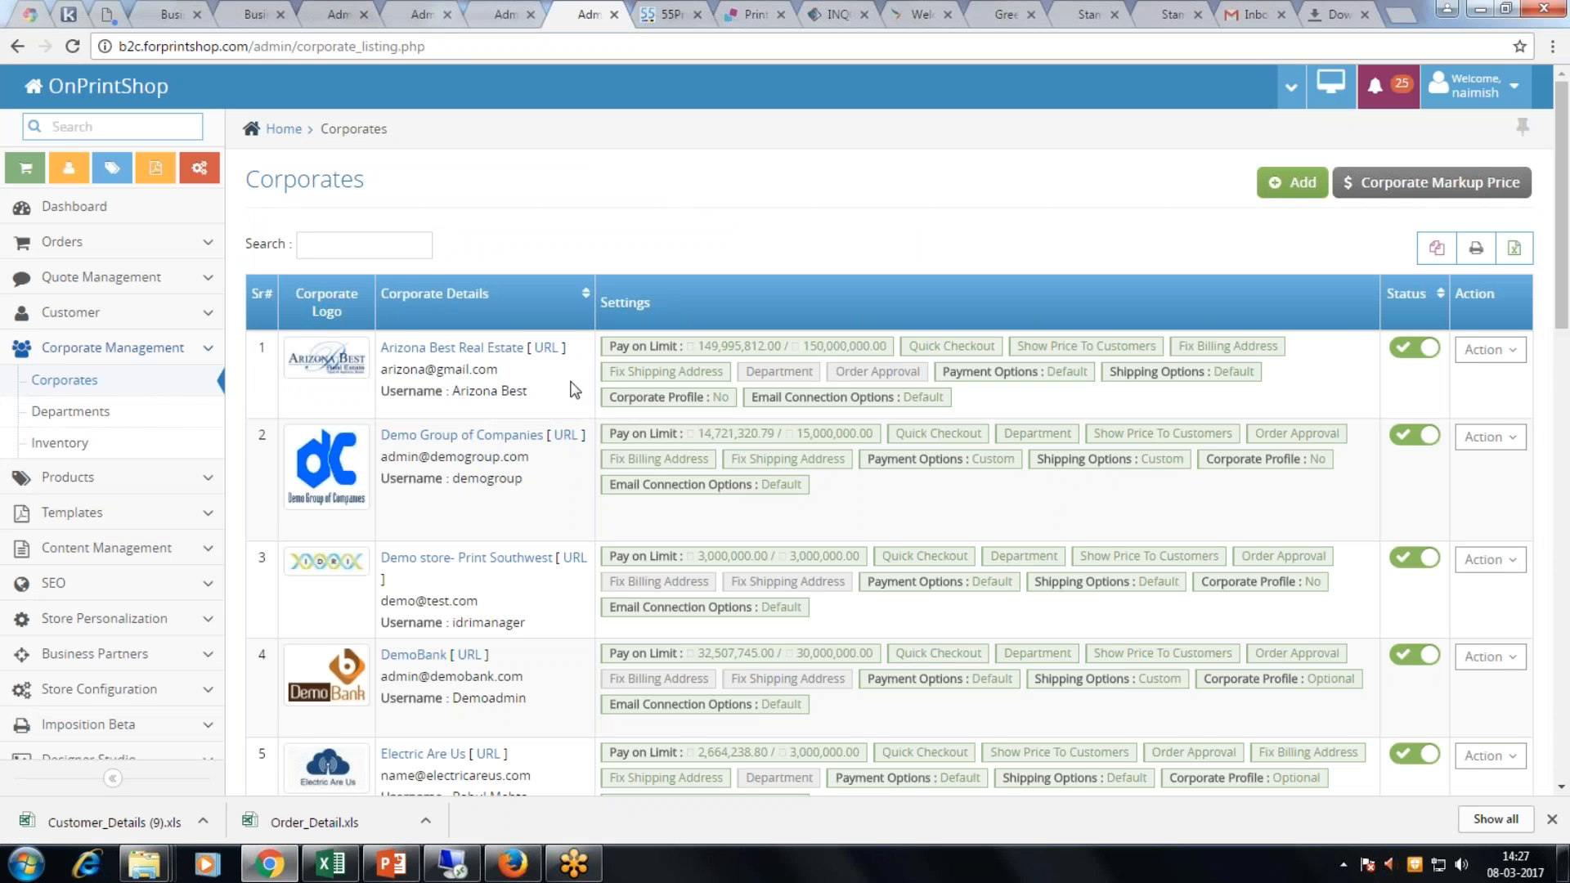
Step: Scroll the admin sidebar and expand its Admin section
scroll(571, 387, down, 1)
scroll(211, 631, down, 1)
scroll(211, 630, down, 1)
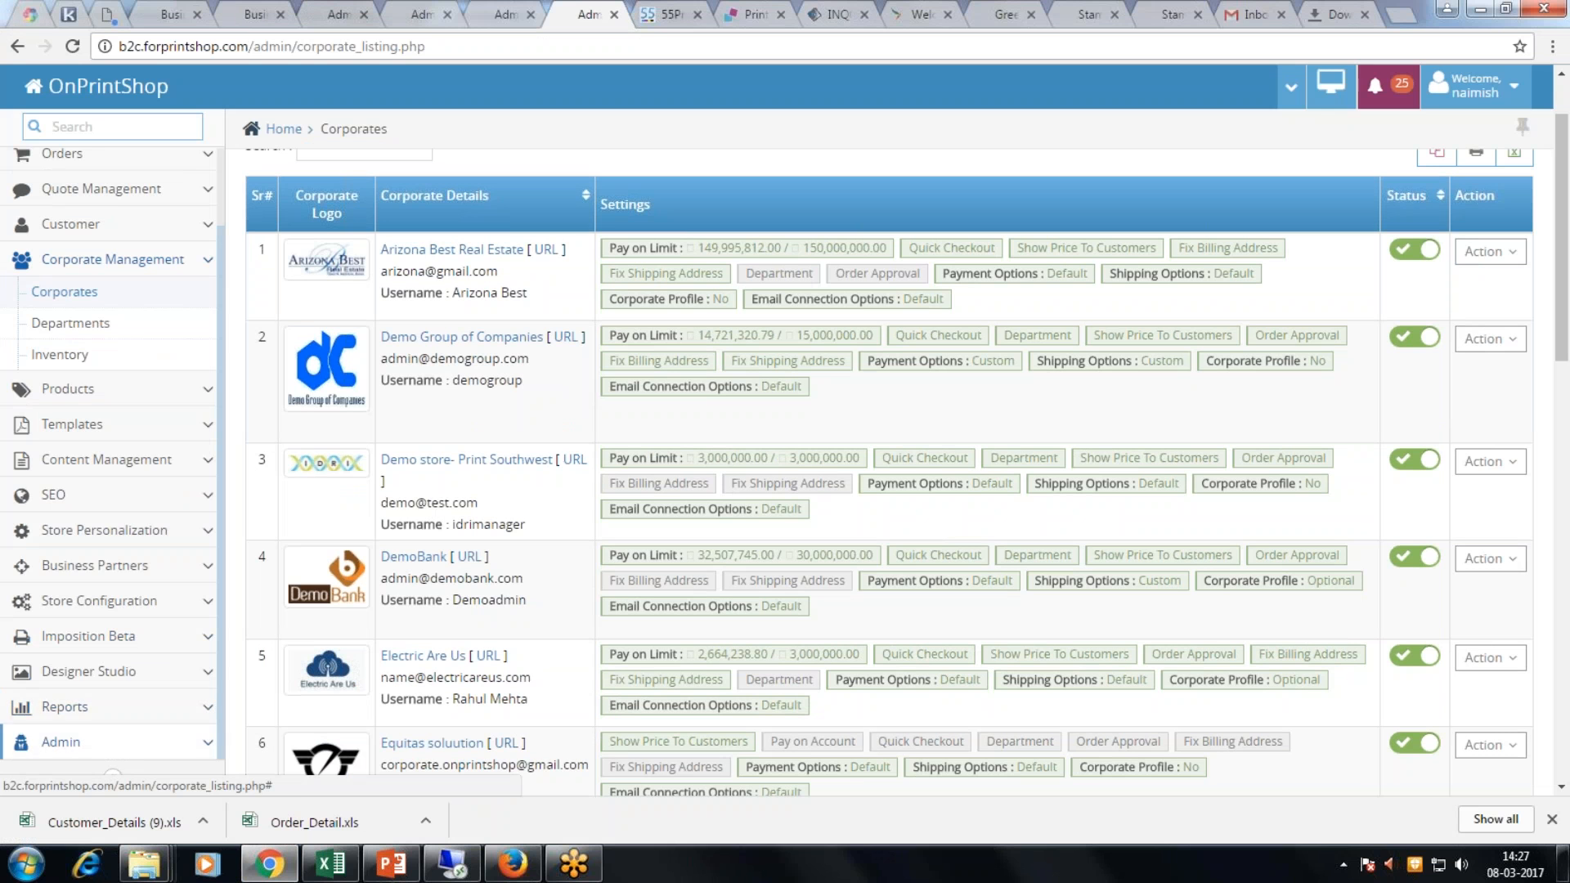
click(178, 748)
Step: From Workflow Admin, log in as the Production-role workflow user and confirm the switch
click(112, 712)
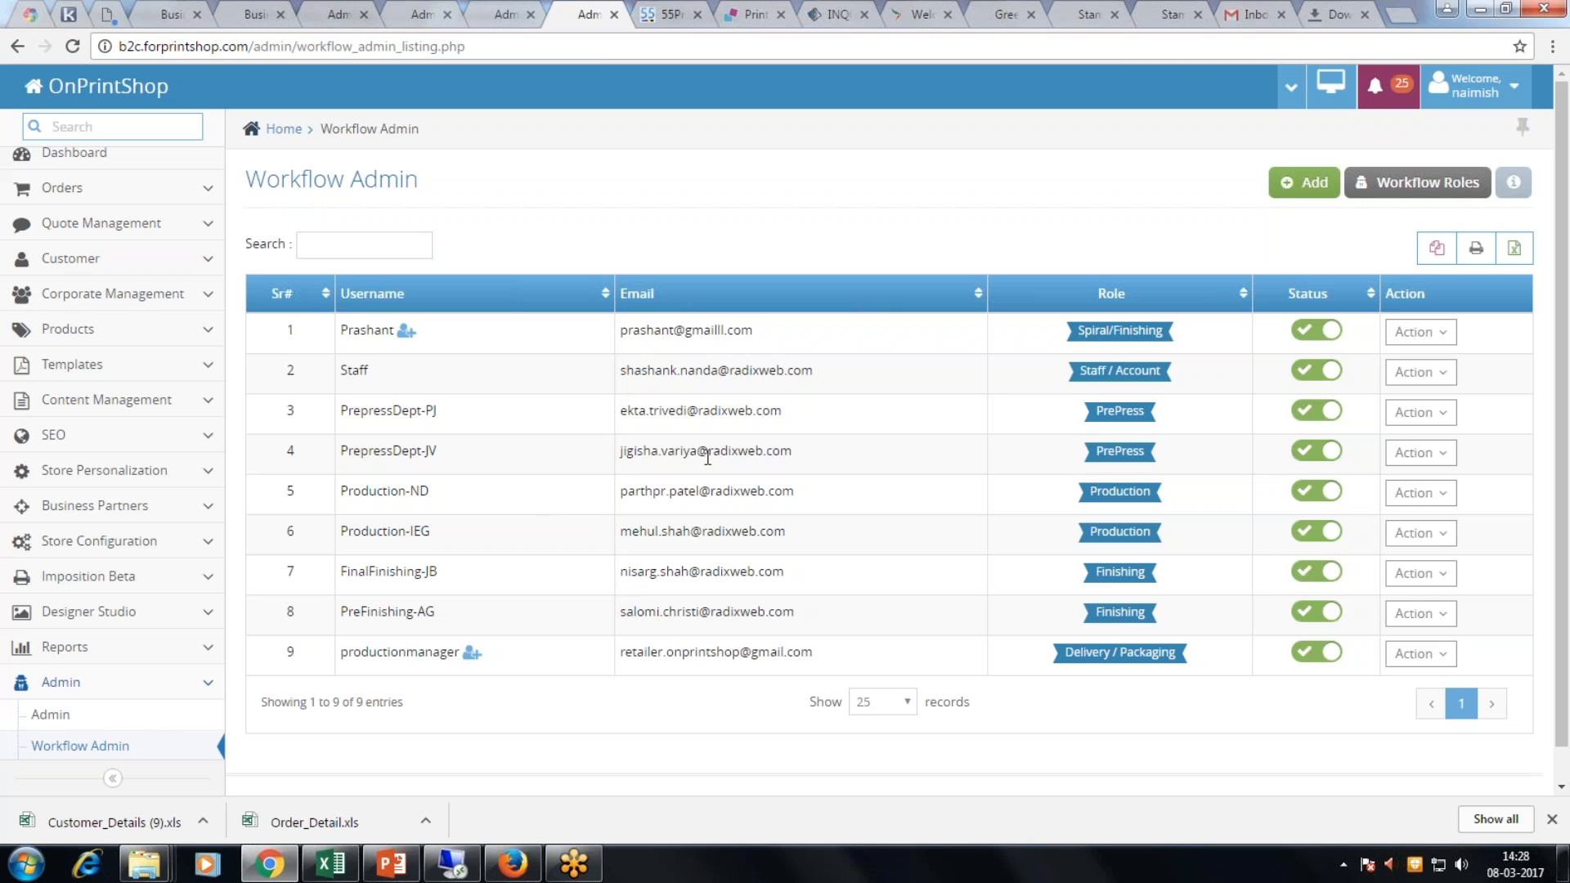
click(1437, 499)
click(1406, 552)
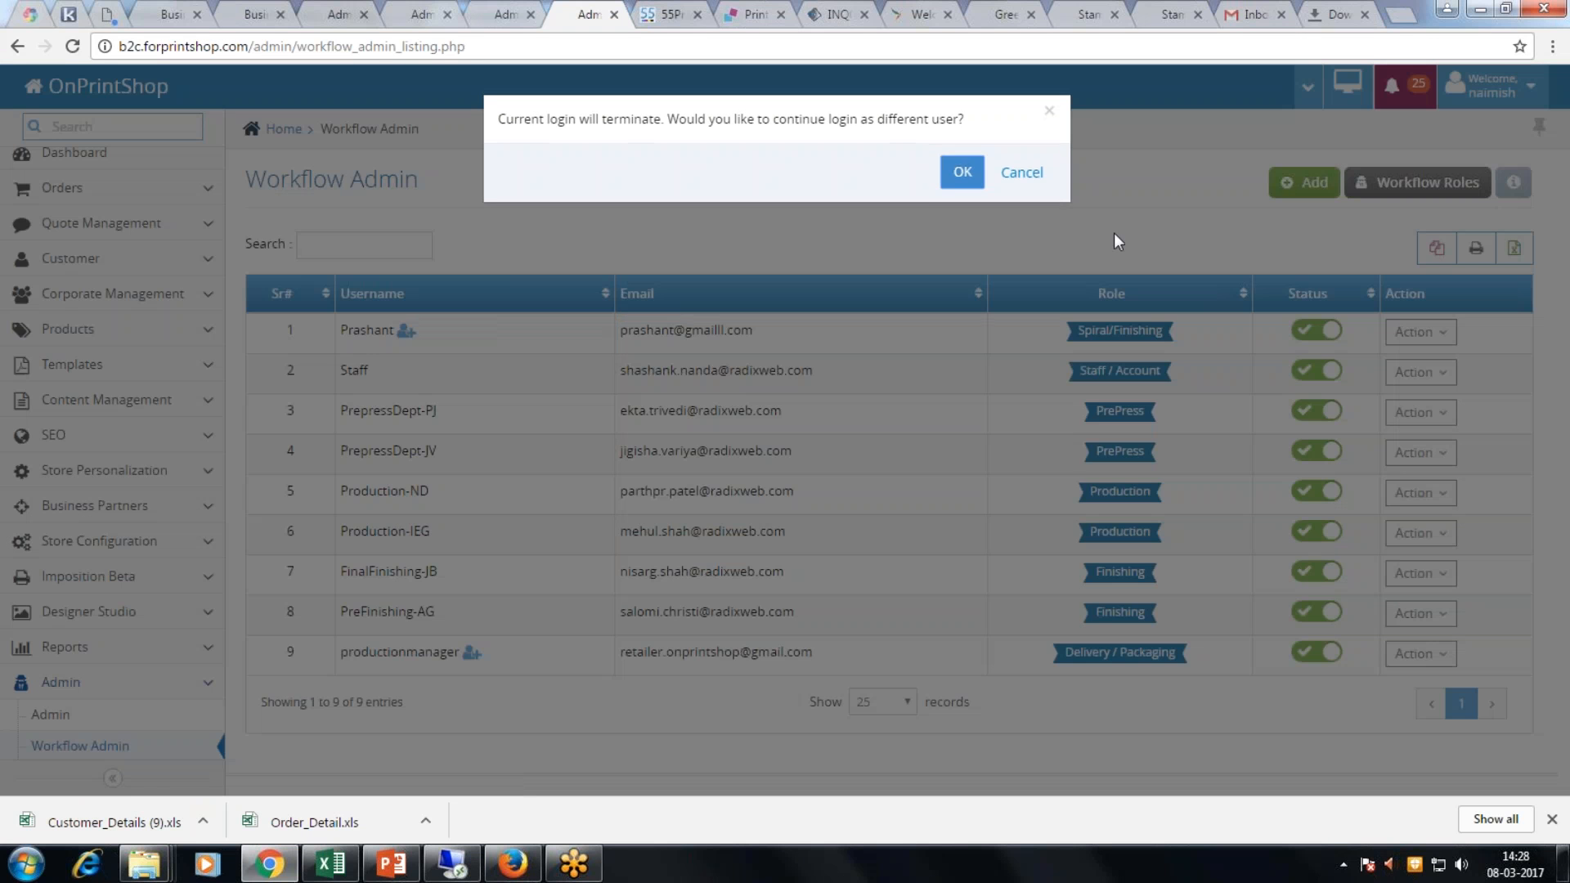
click(961, 171)
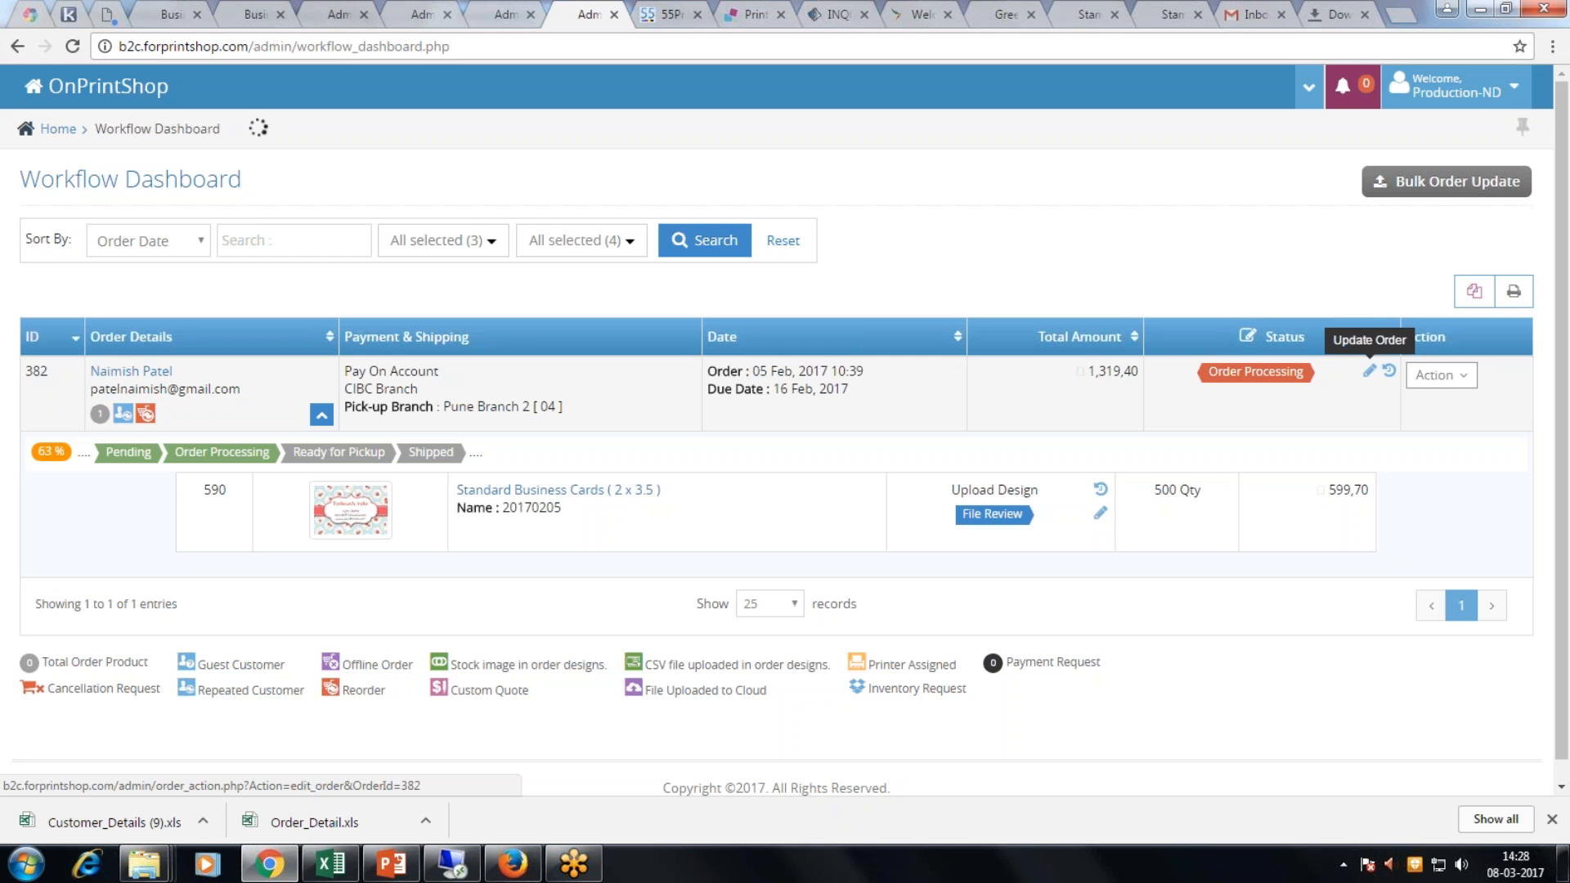
Step: Change order 382's status to Finishing and save it
click(1368, 372)
click(518, 244)
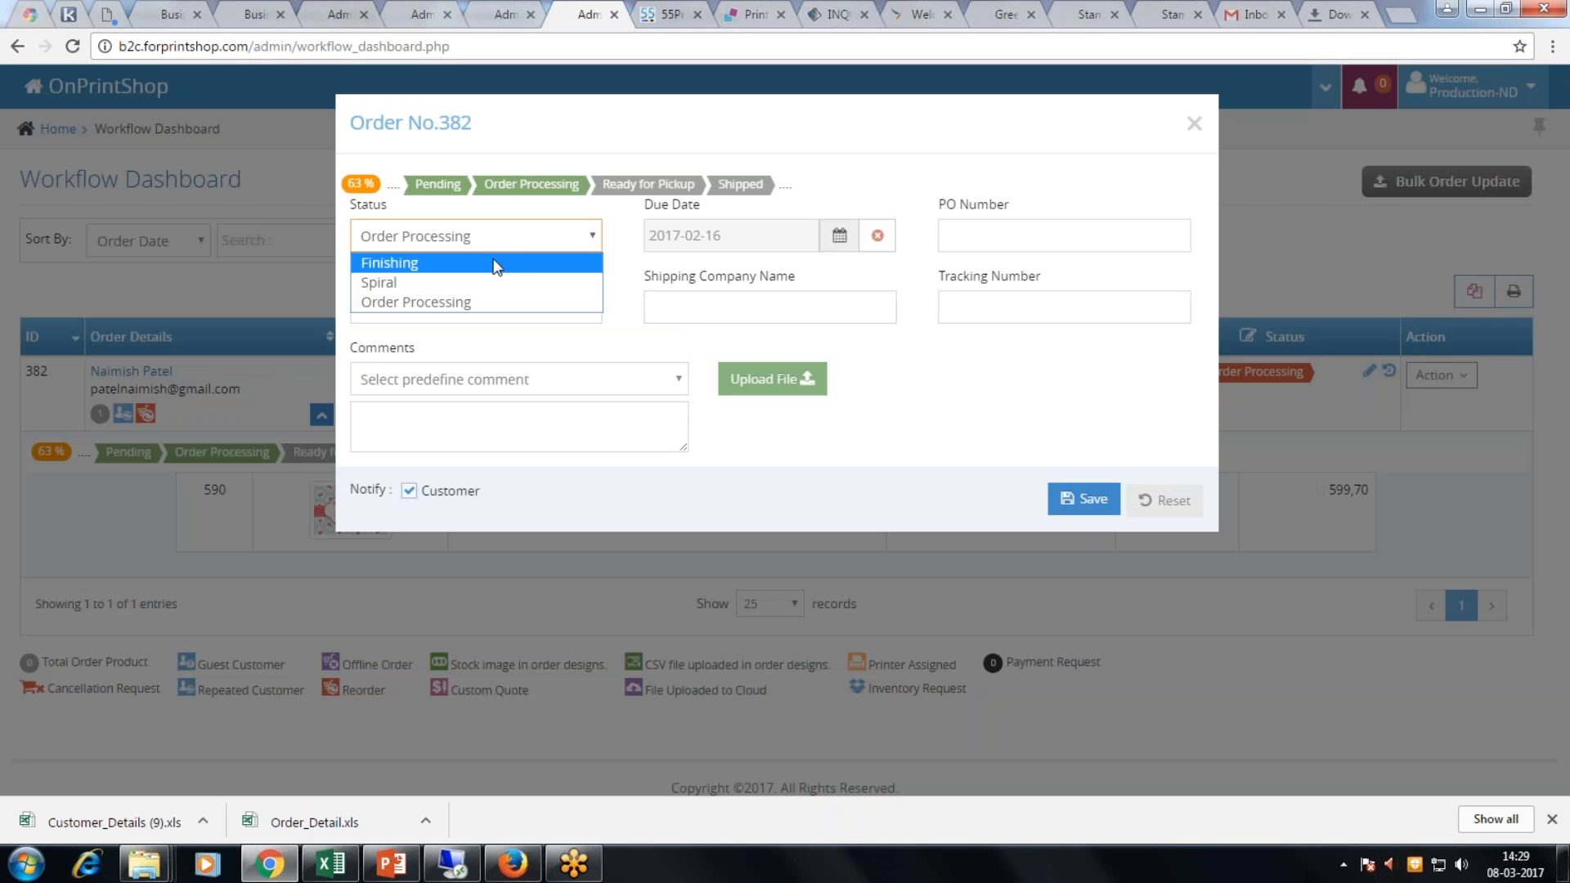
click(495, 263)
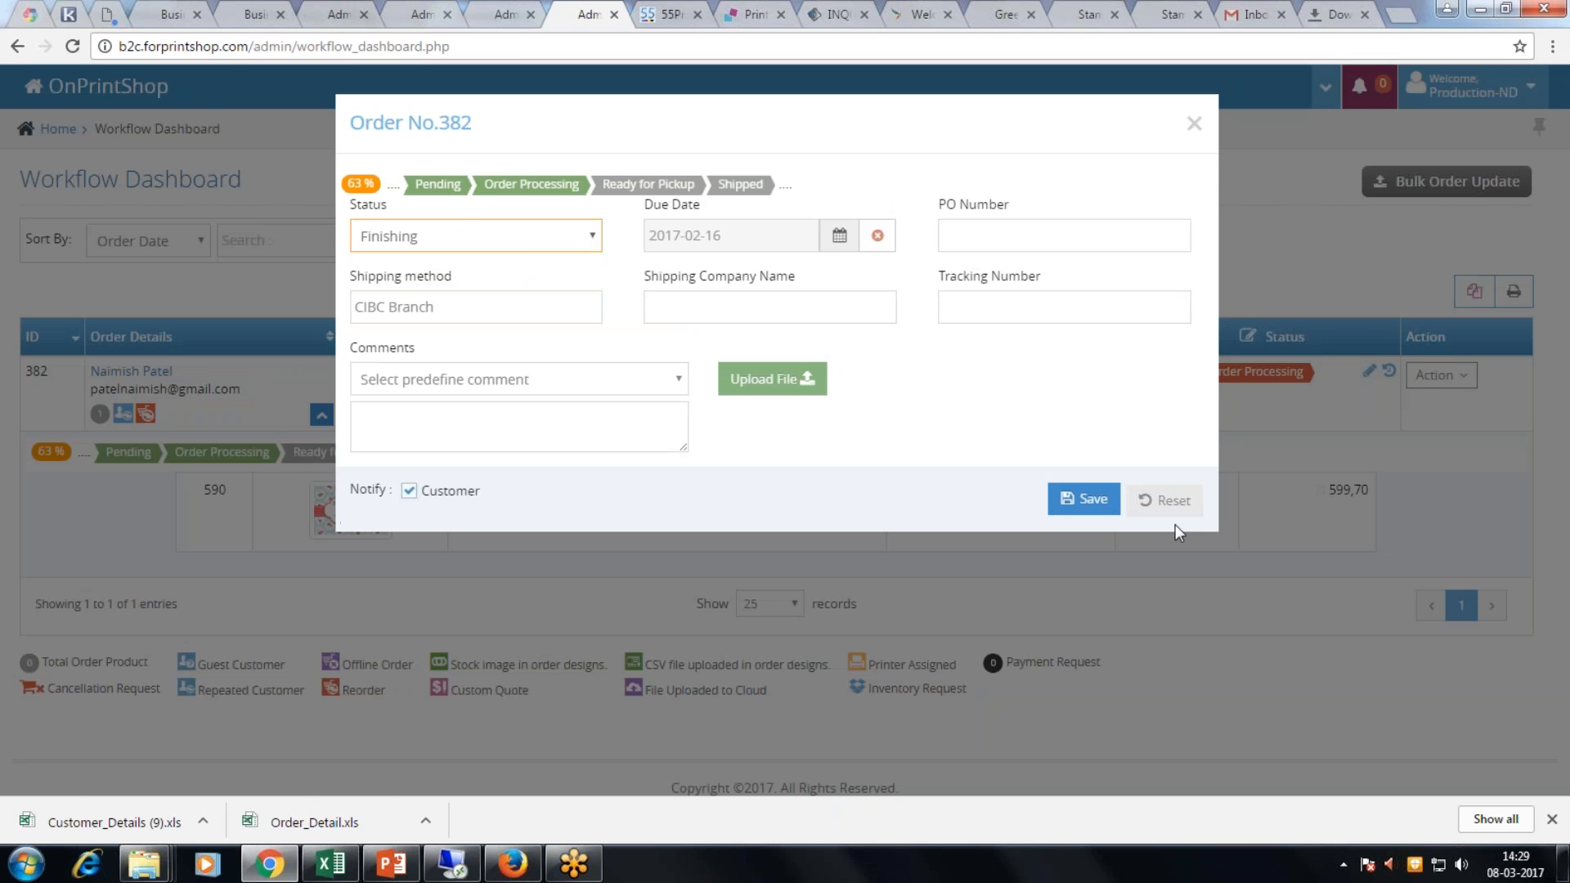
click(1193, 123)
click(1440, 375)
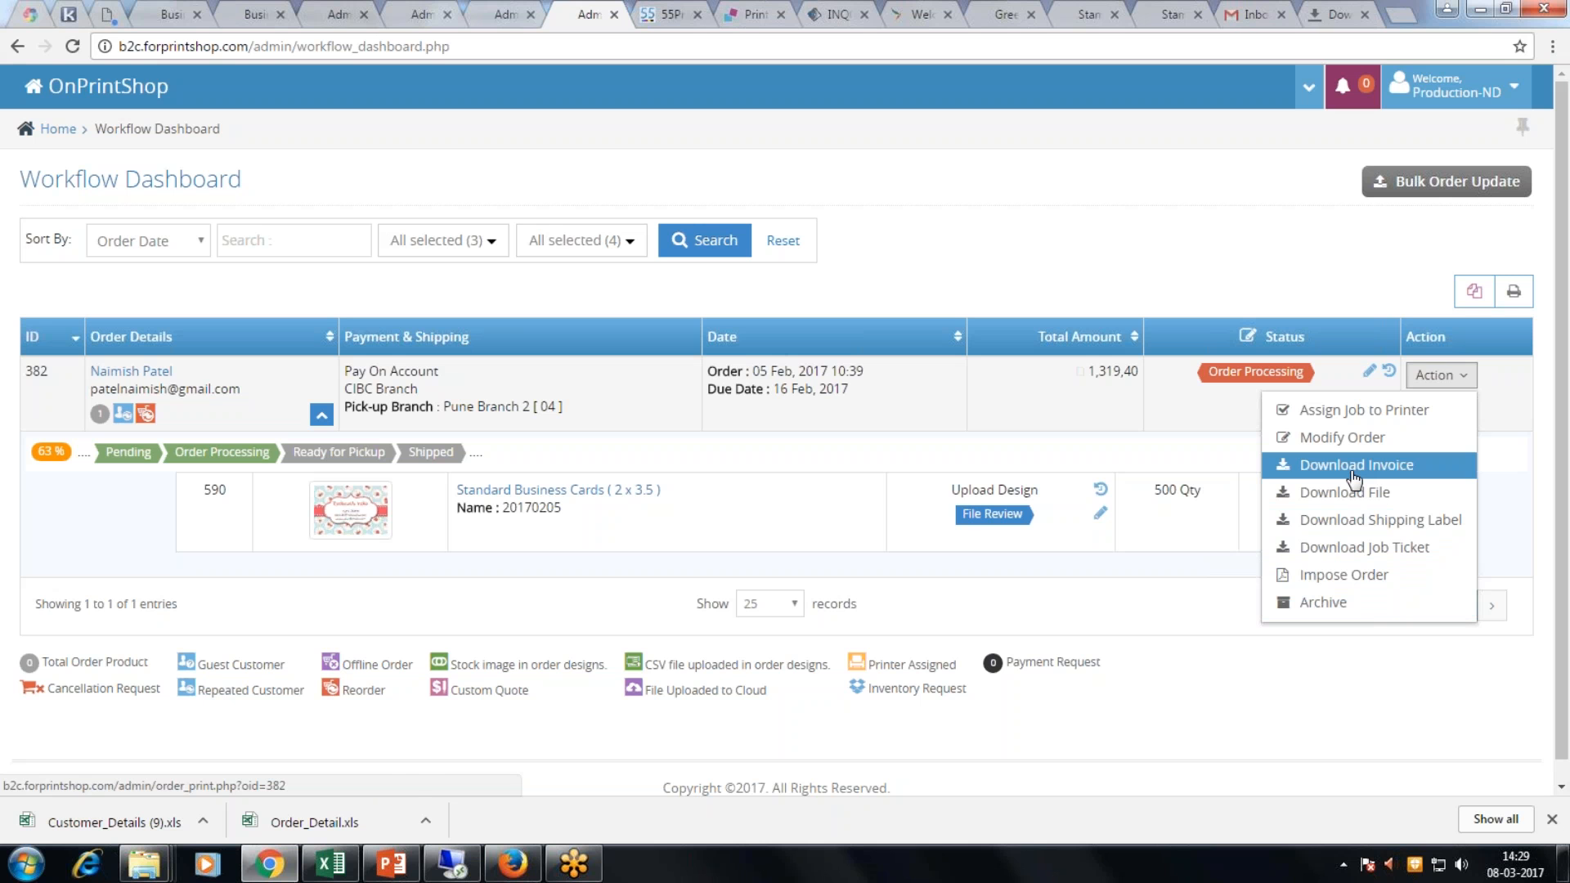
click(1379, 680)
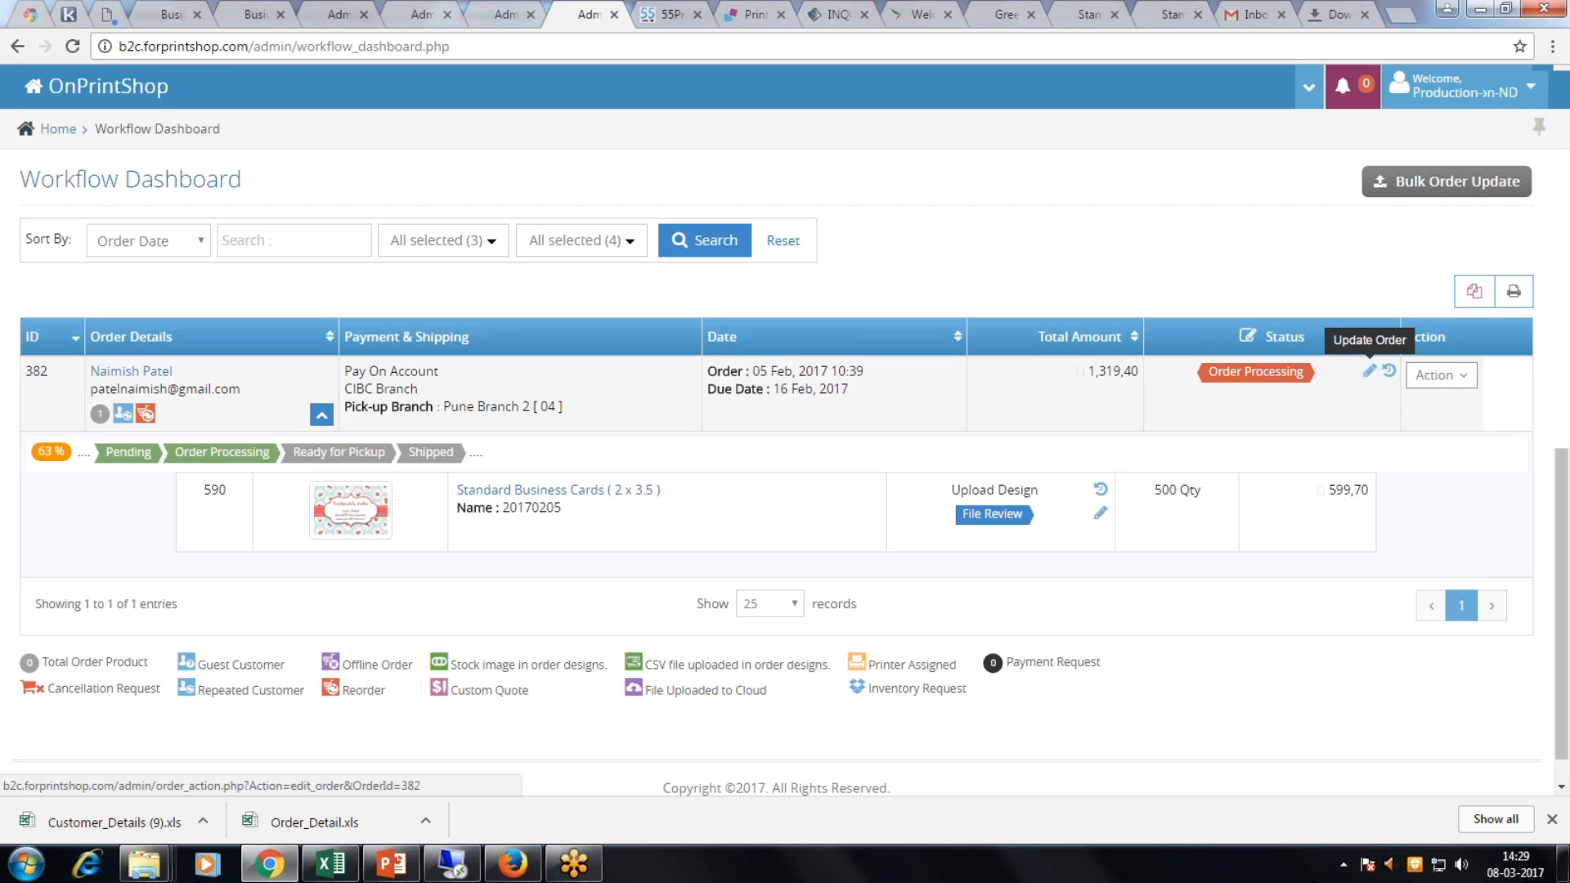
click(1370, 371)
click(539, 238)
click(535, 258)
click(1109, 507)
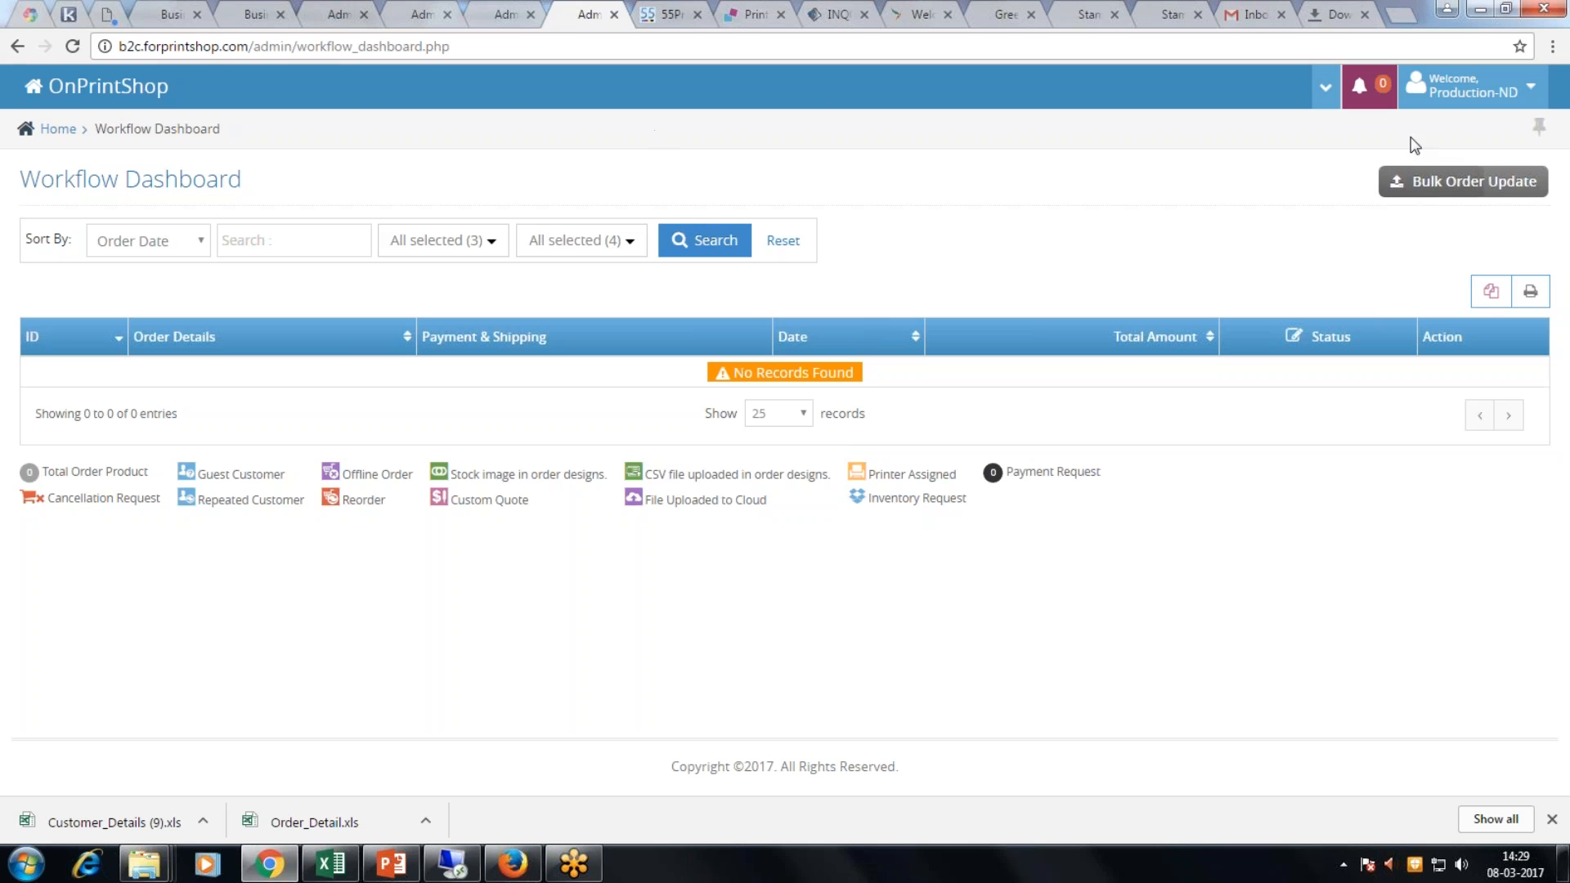
Step: Log out of the workflow user, sign in as store admin, and reopen Workflow Admin
click(1433, 187)
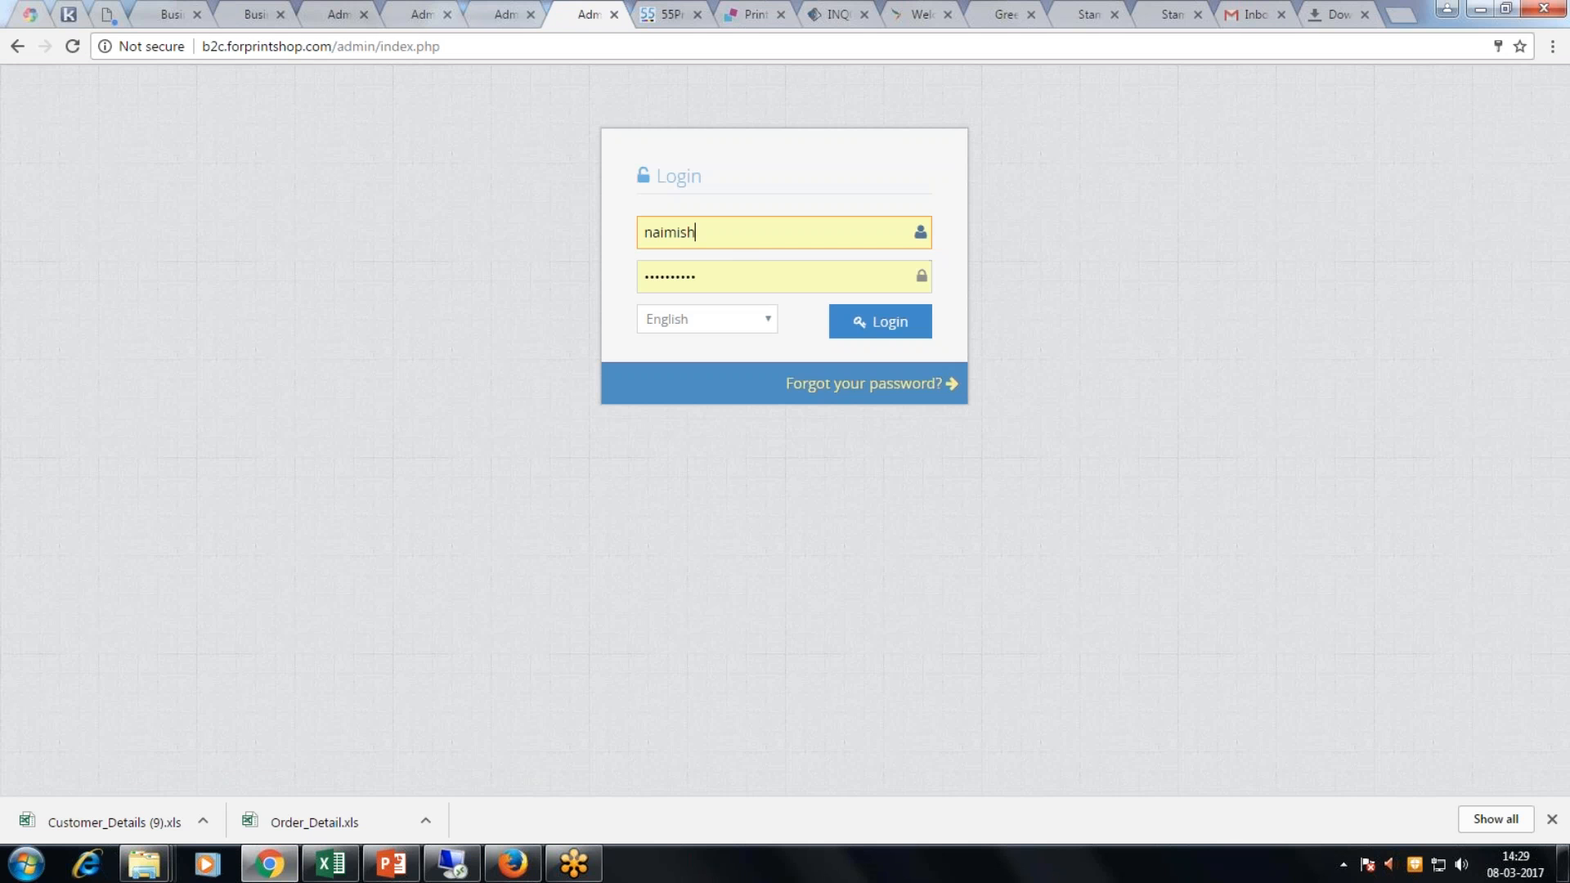
click(880, 321)
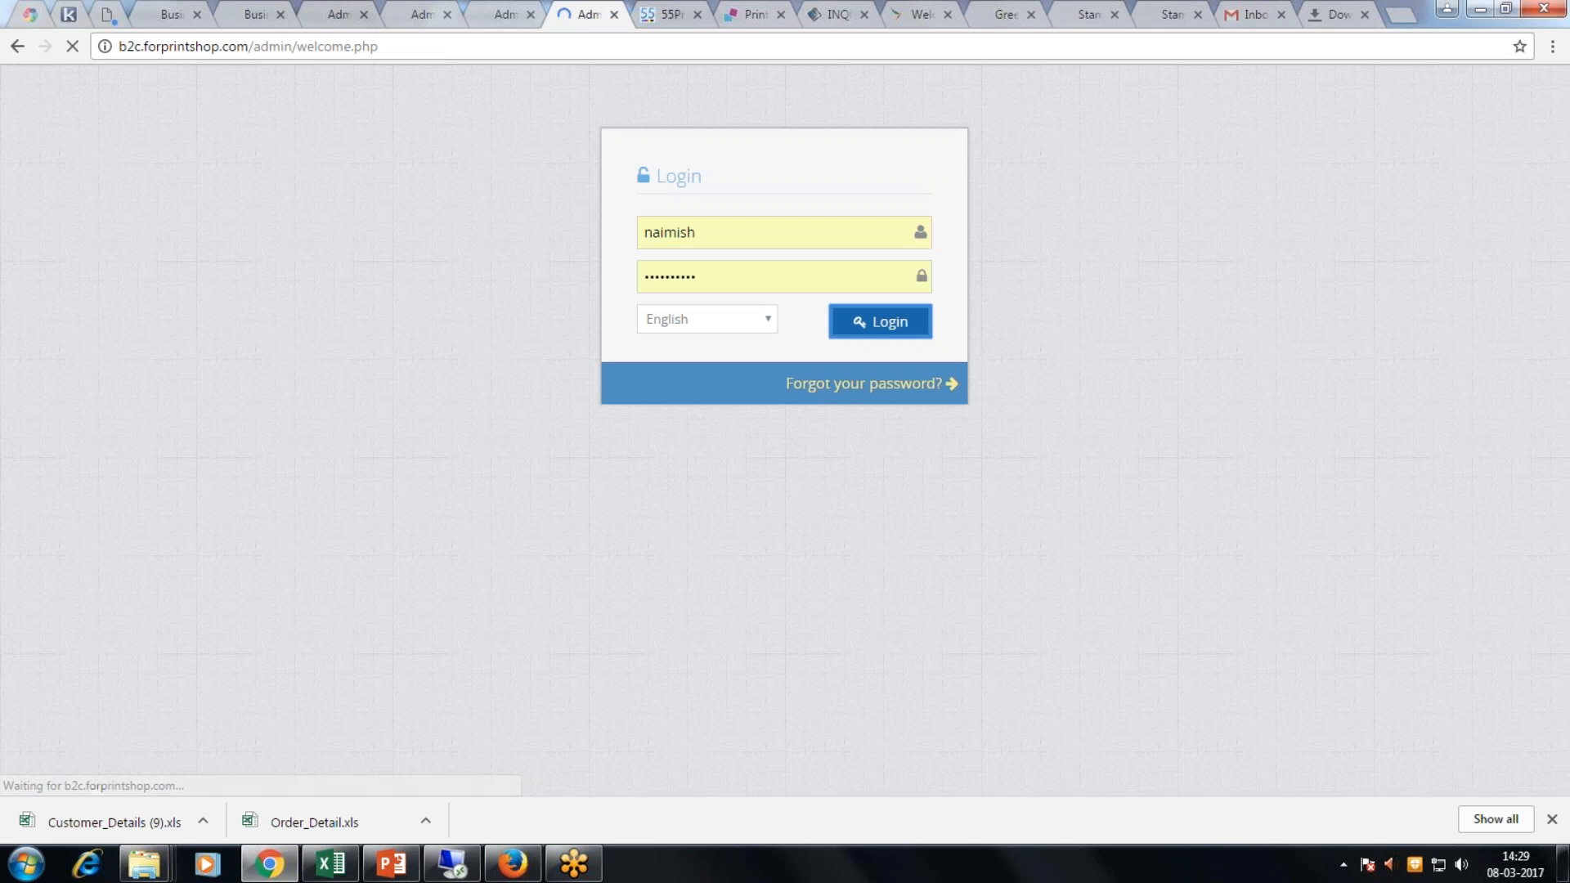
scroll(143, 728, down, 4)
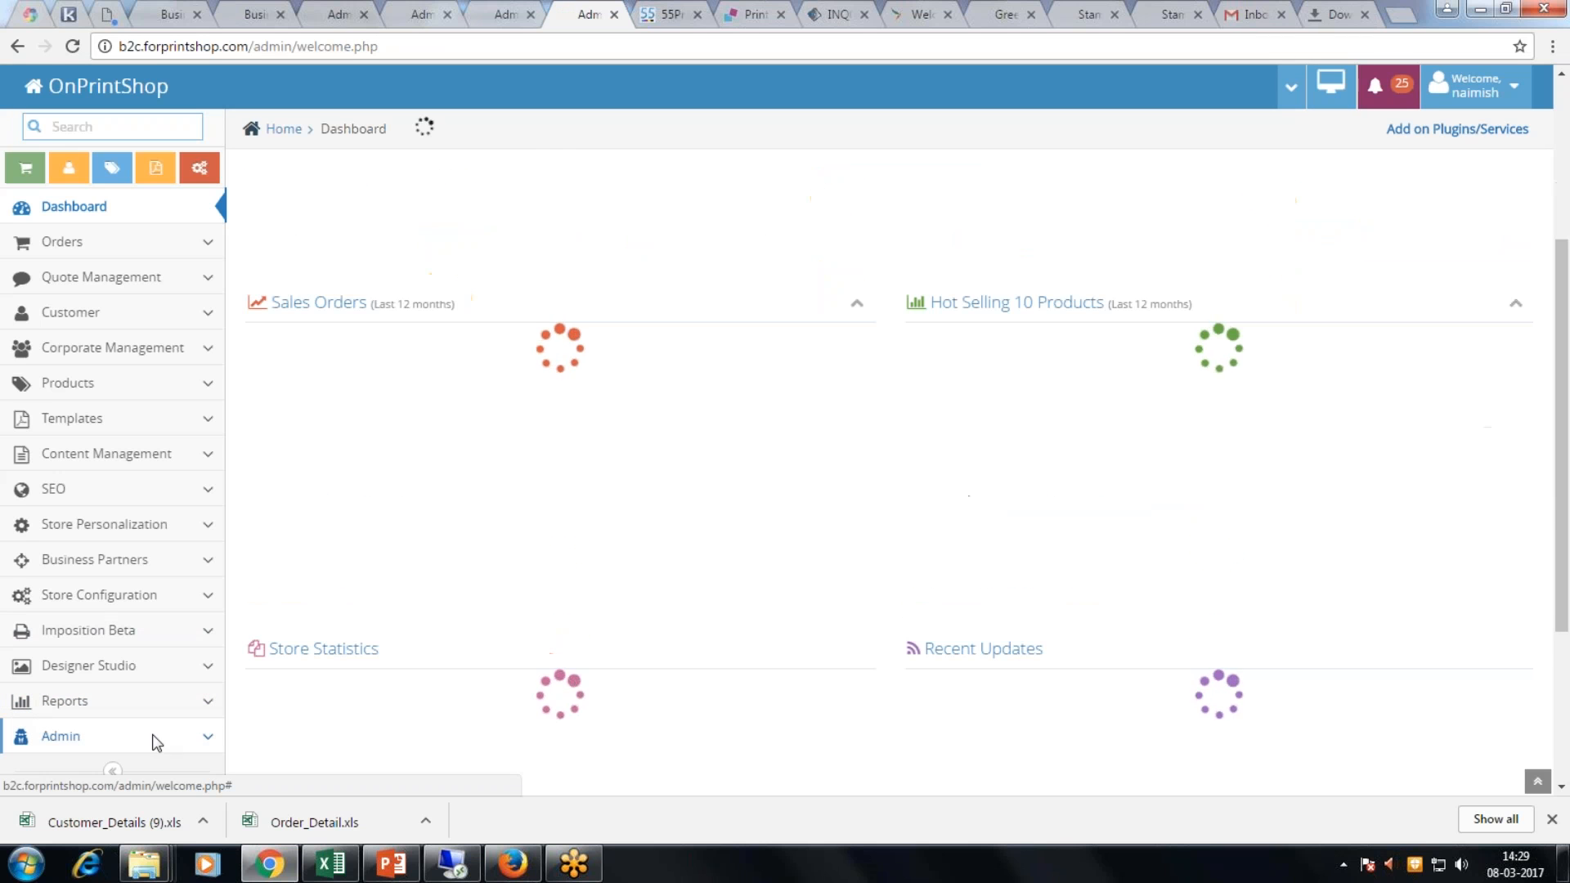
click(156, 738)
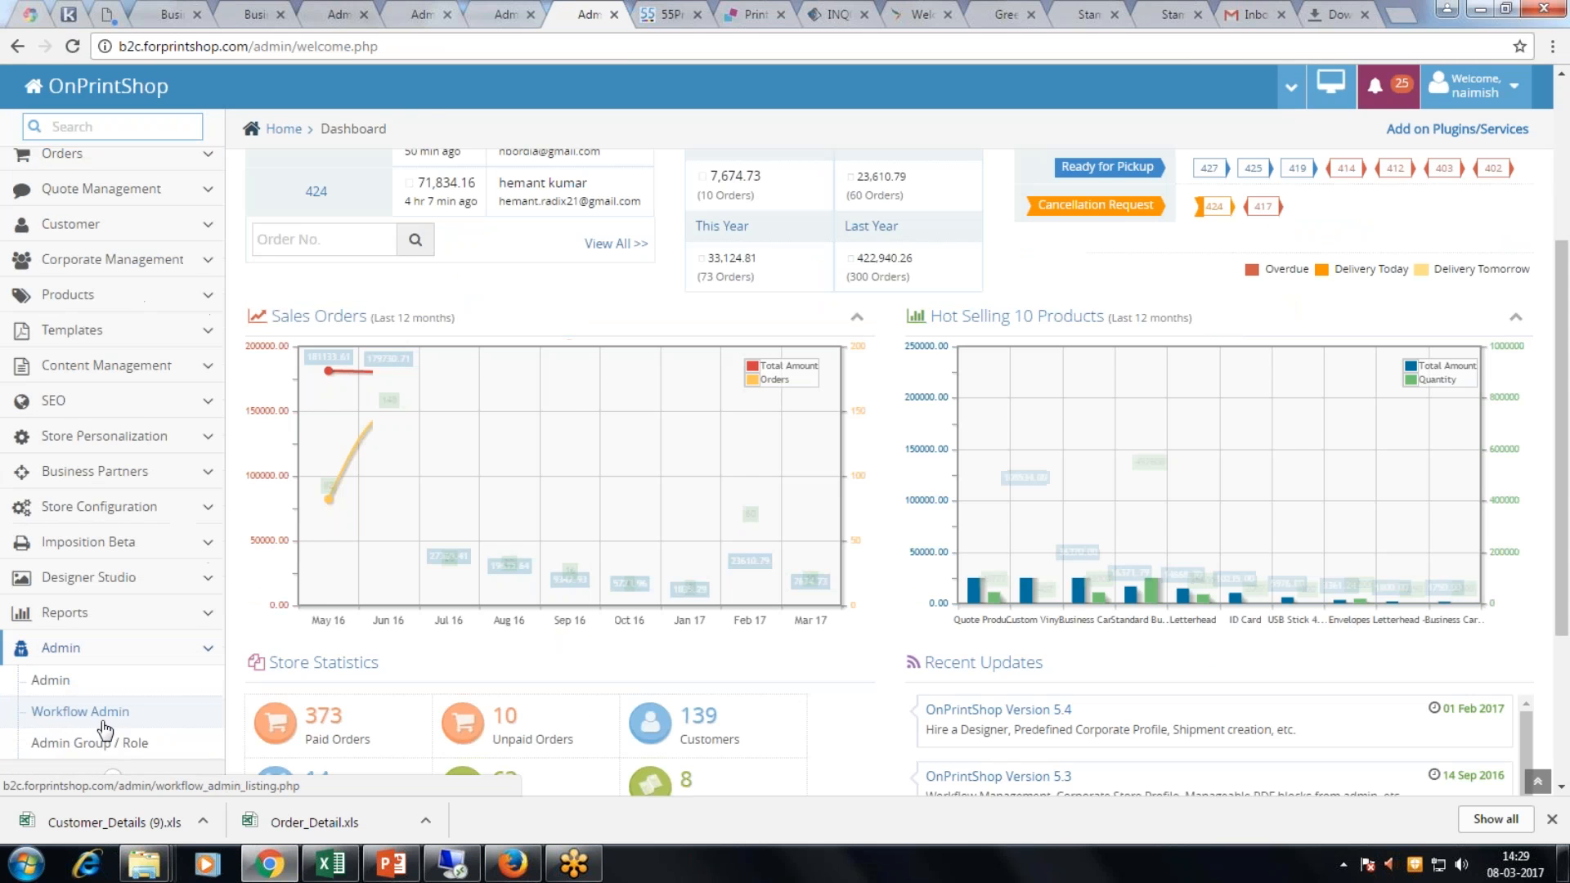
click(102, 723)
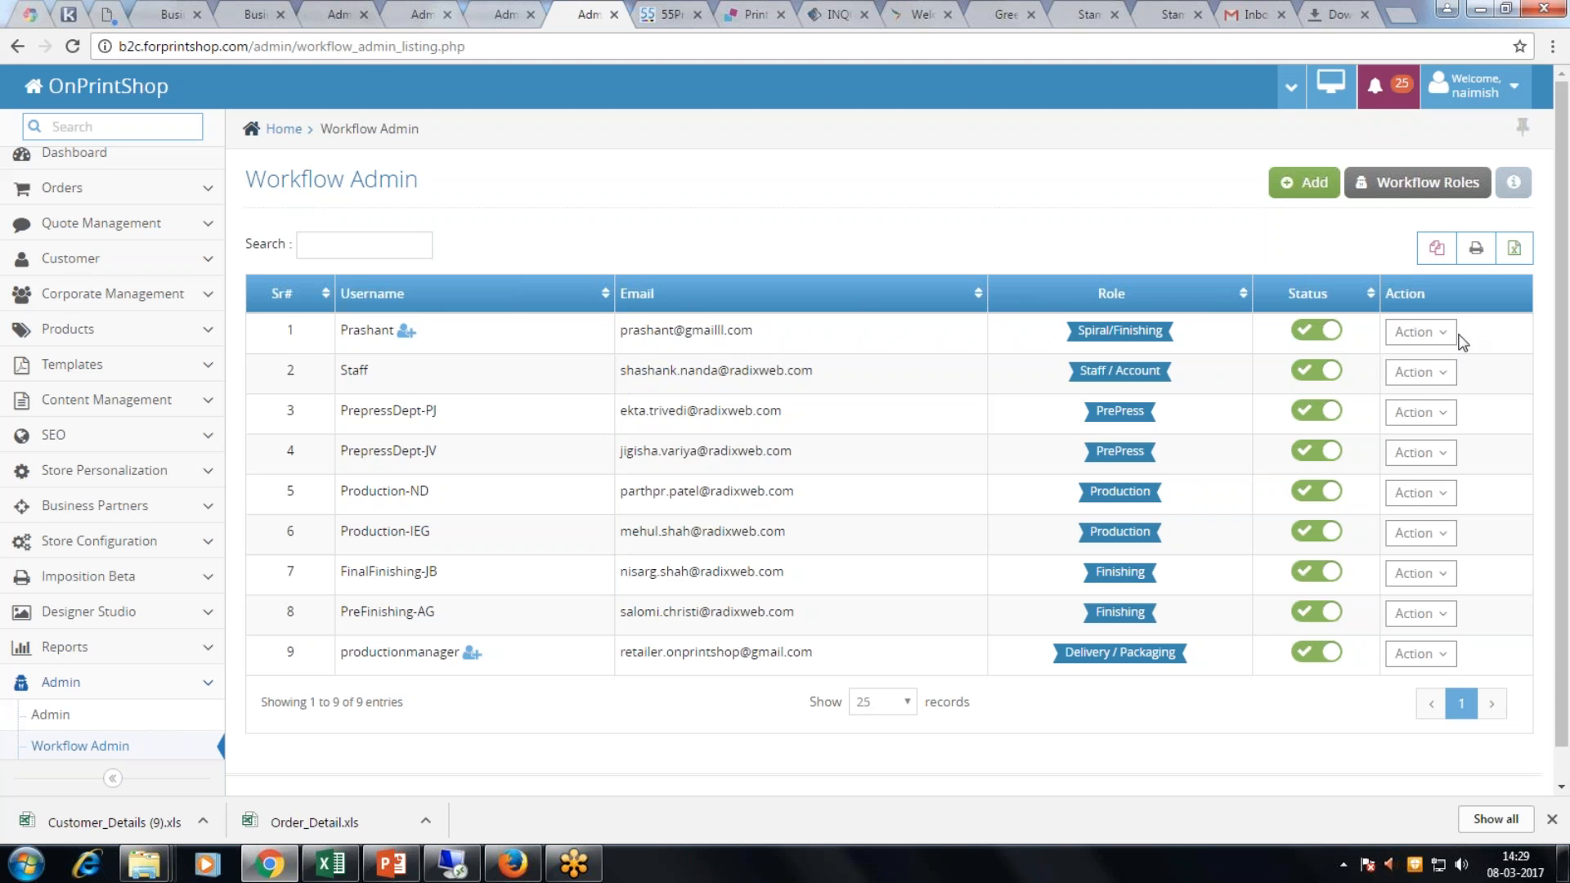
click(1422, 332)
Step: Log in as the first workflow user, review orders 392 and 387, then log out
click(1349, 395)
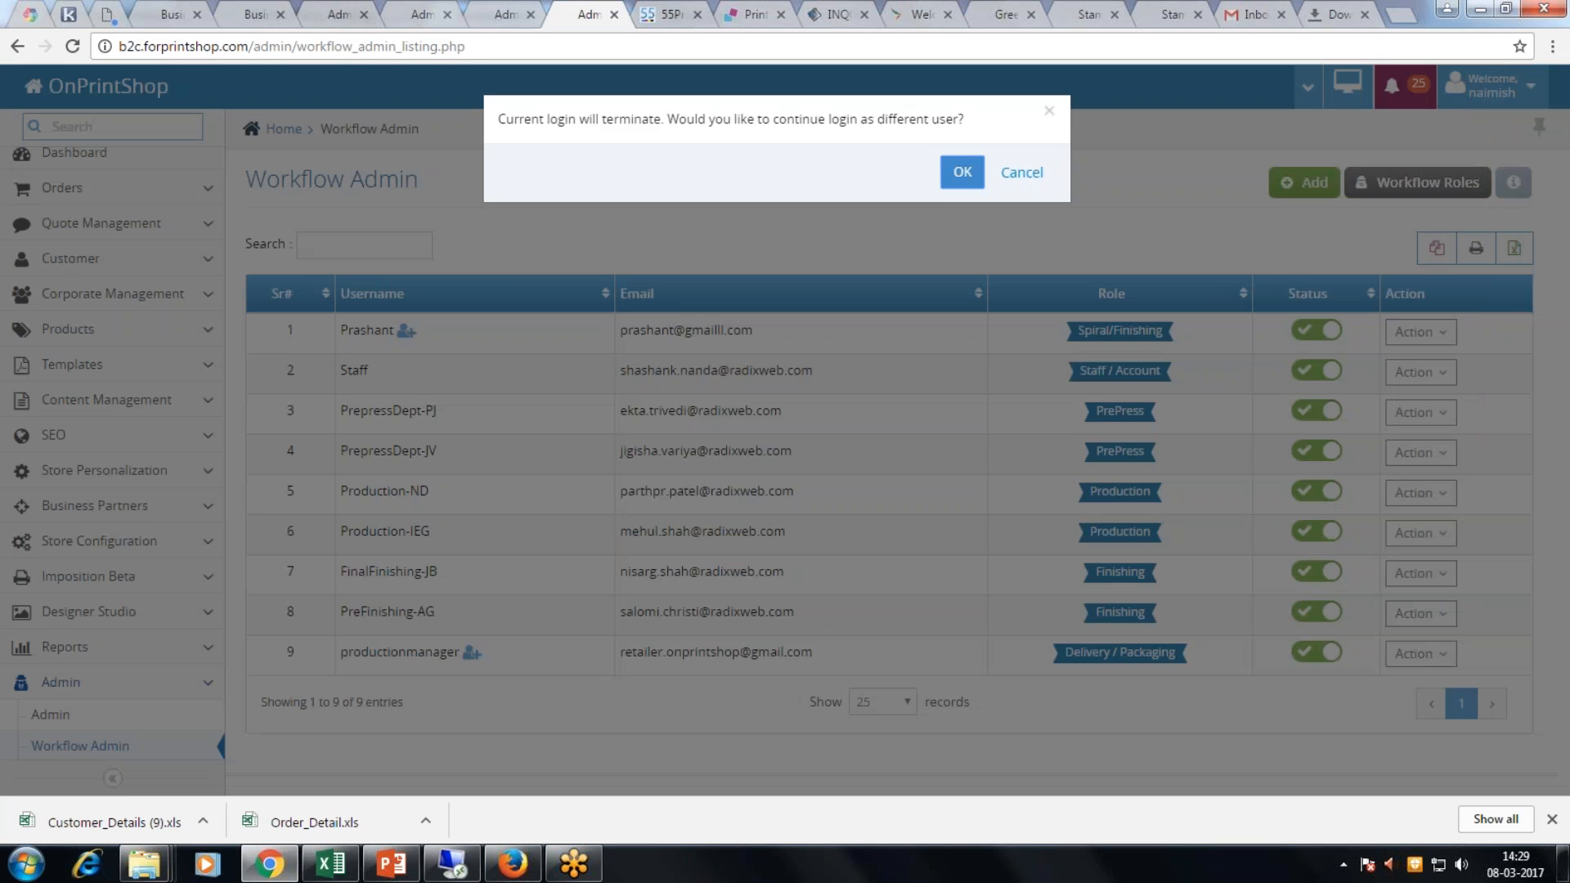
click(961, 170)
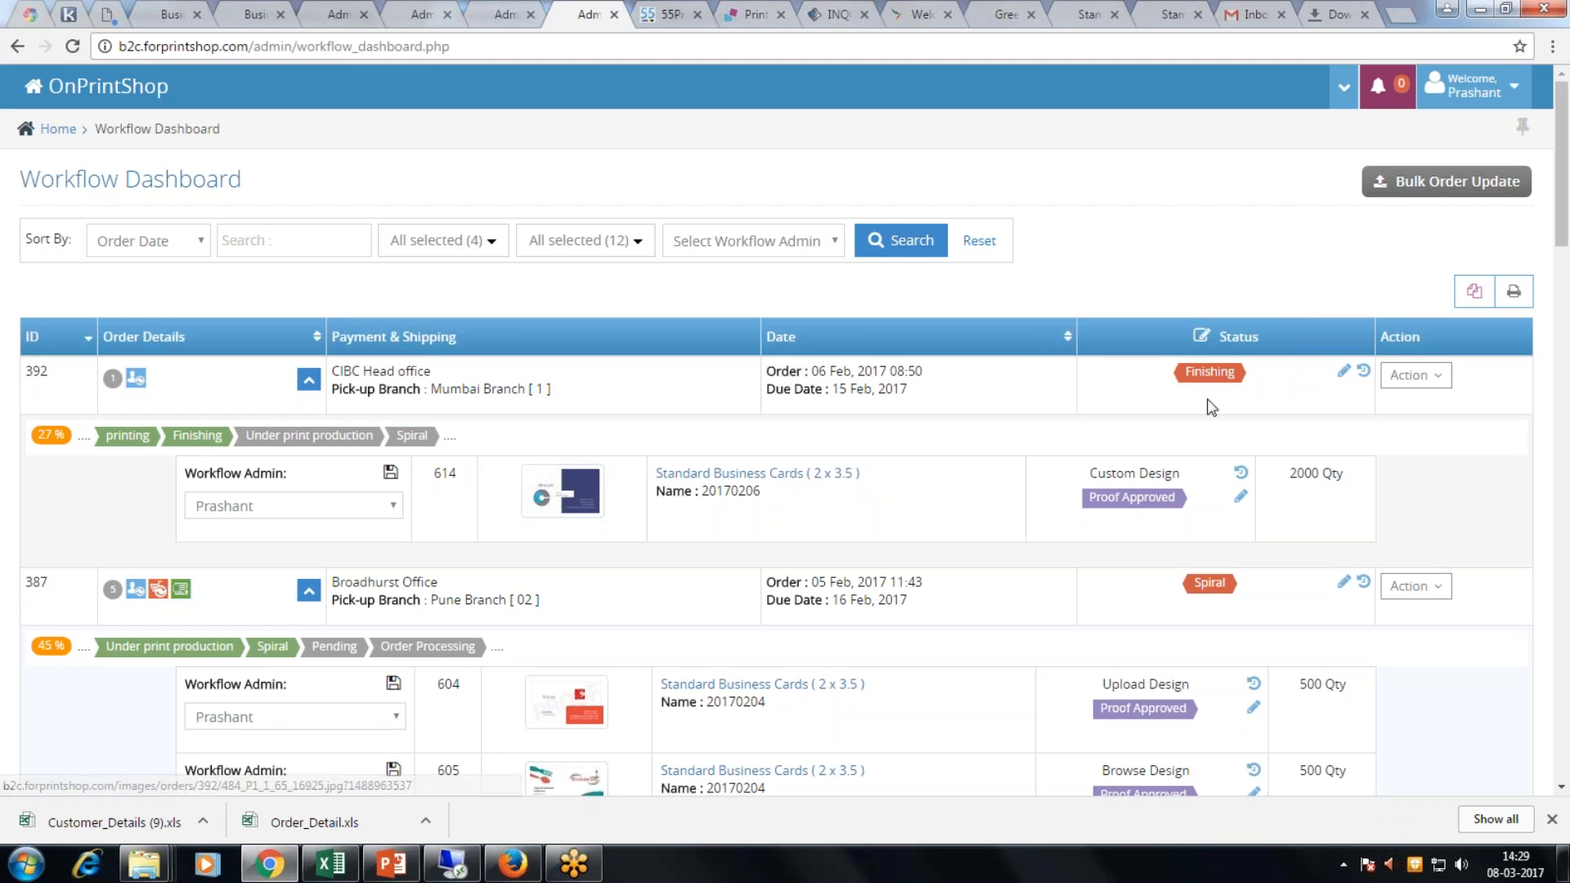
scroll(1204, 515, down, 2)
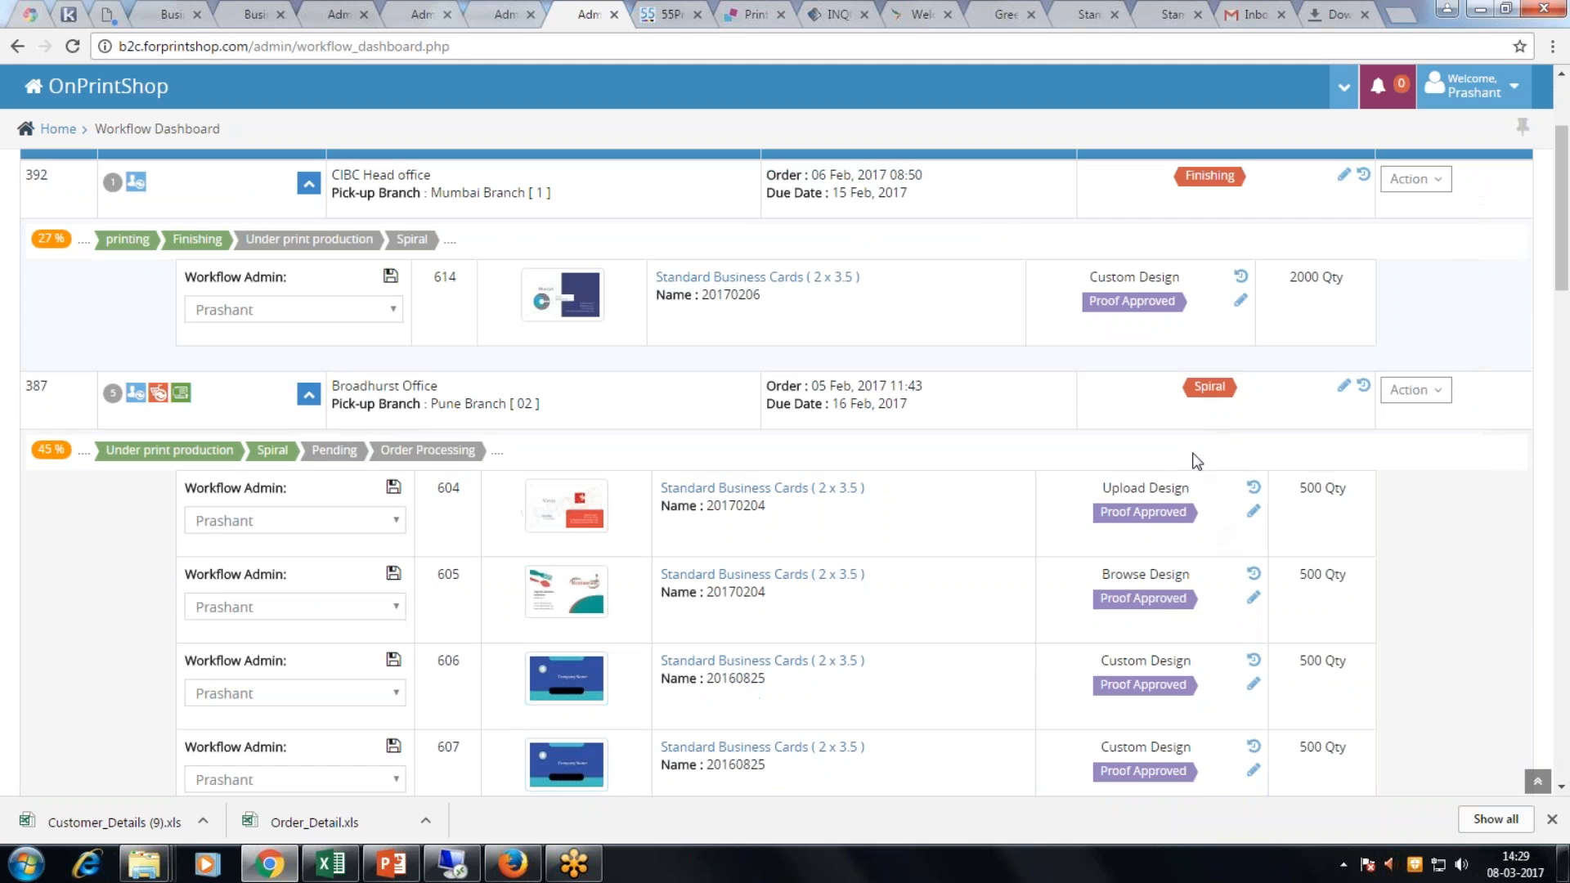
scroll(586, 663, down, 3)
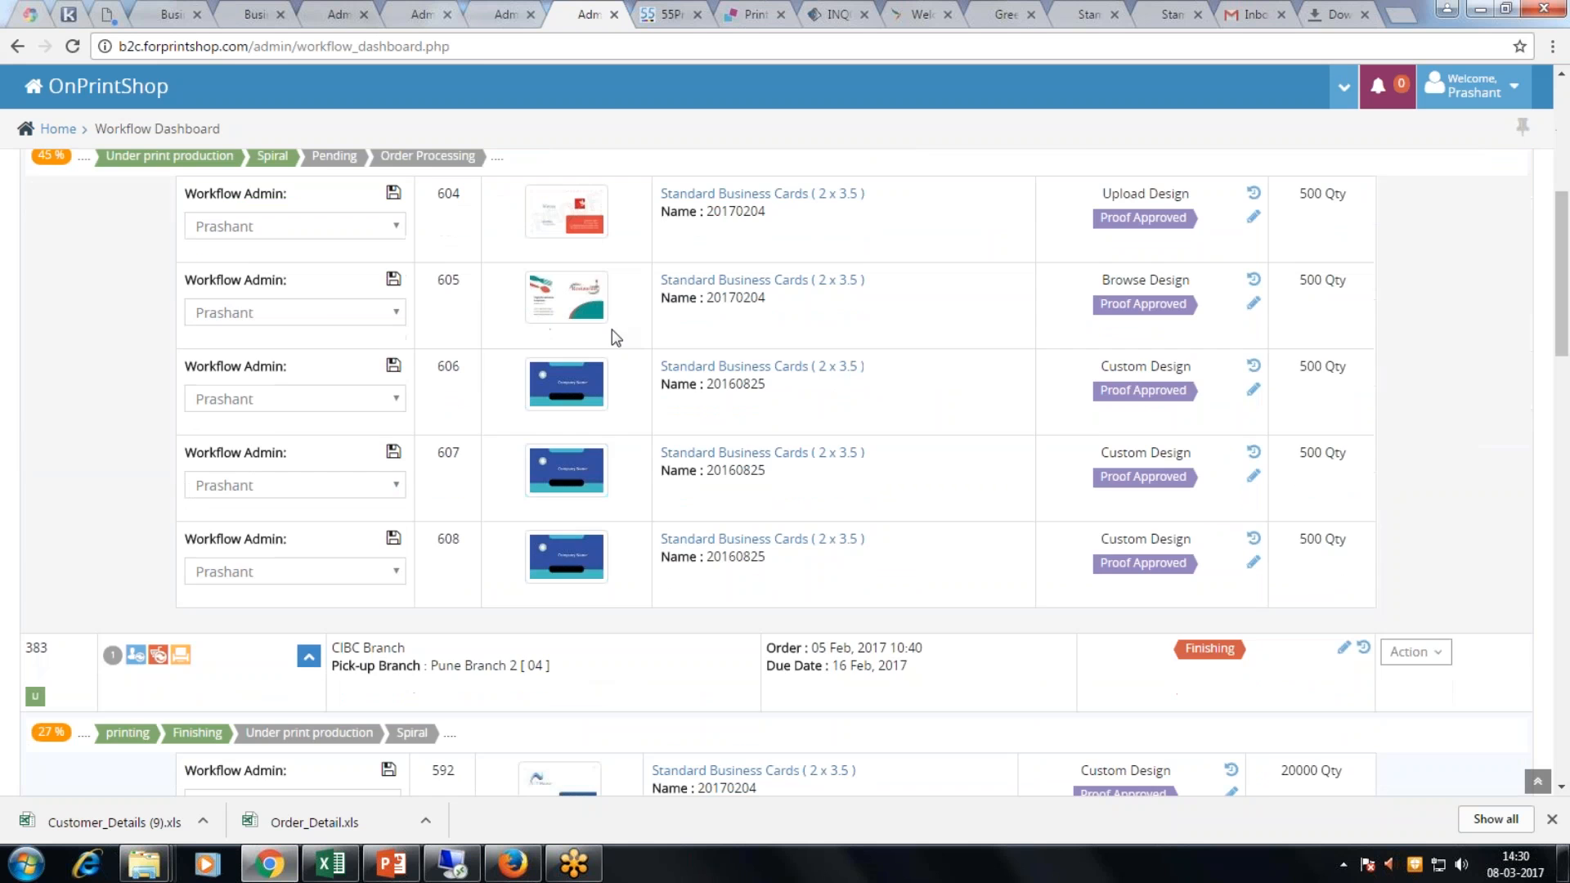
scroll(610, 336, up, 6)
click(1472, 86)
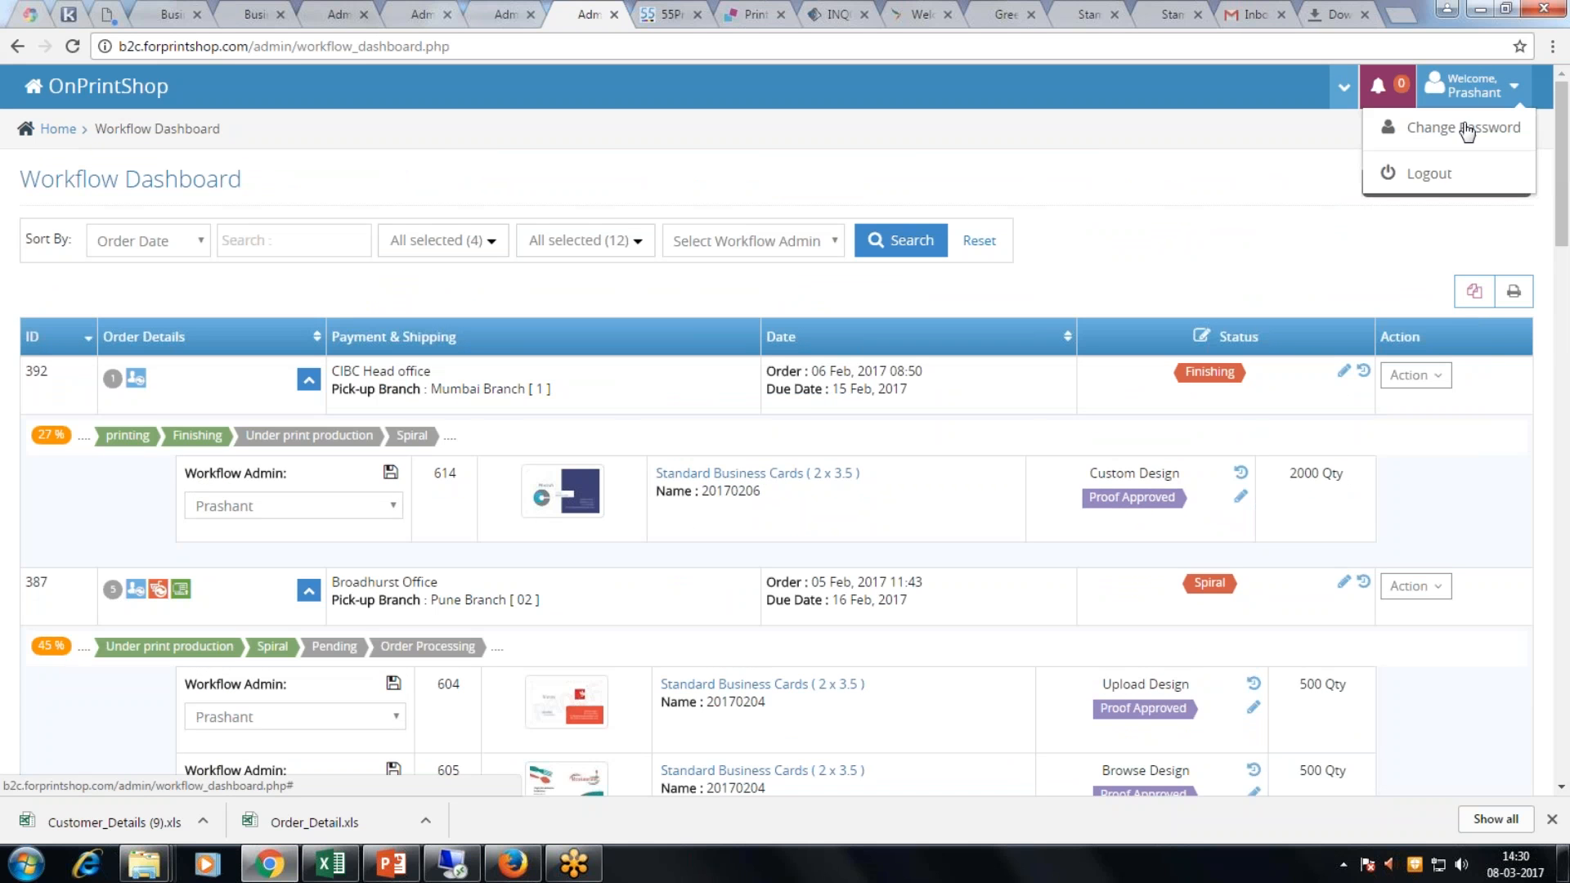
click(1427, 174)
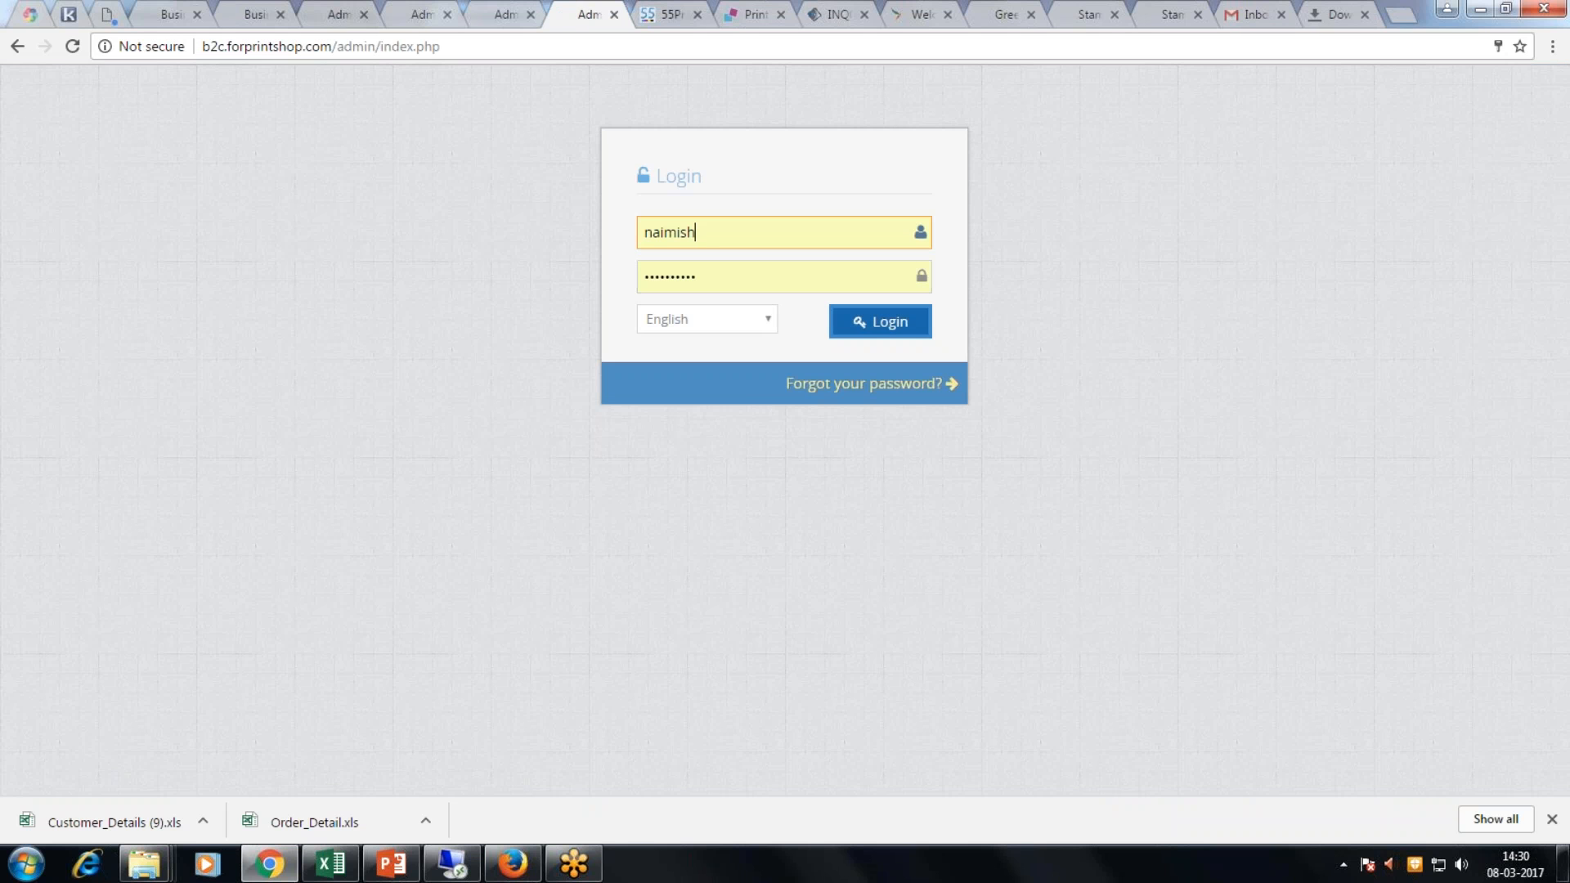
Step: Sign in as the store admin and open the full order list
click(859, 323)
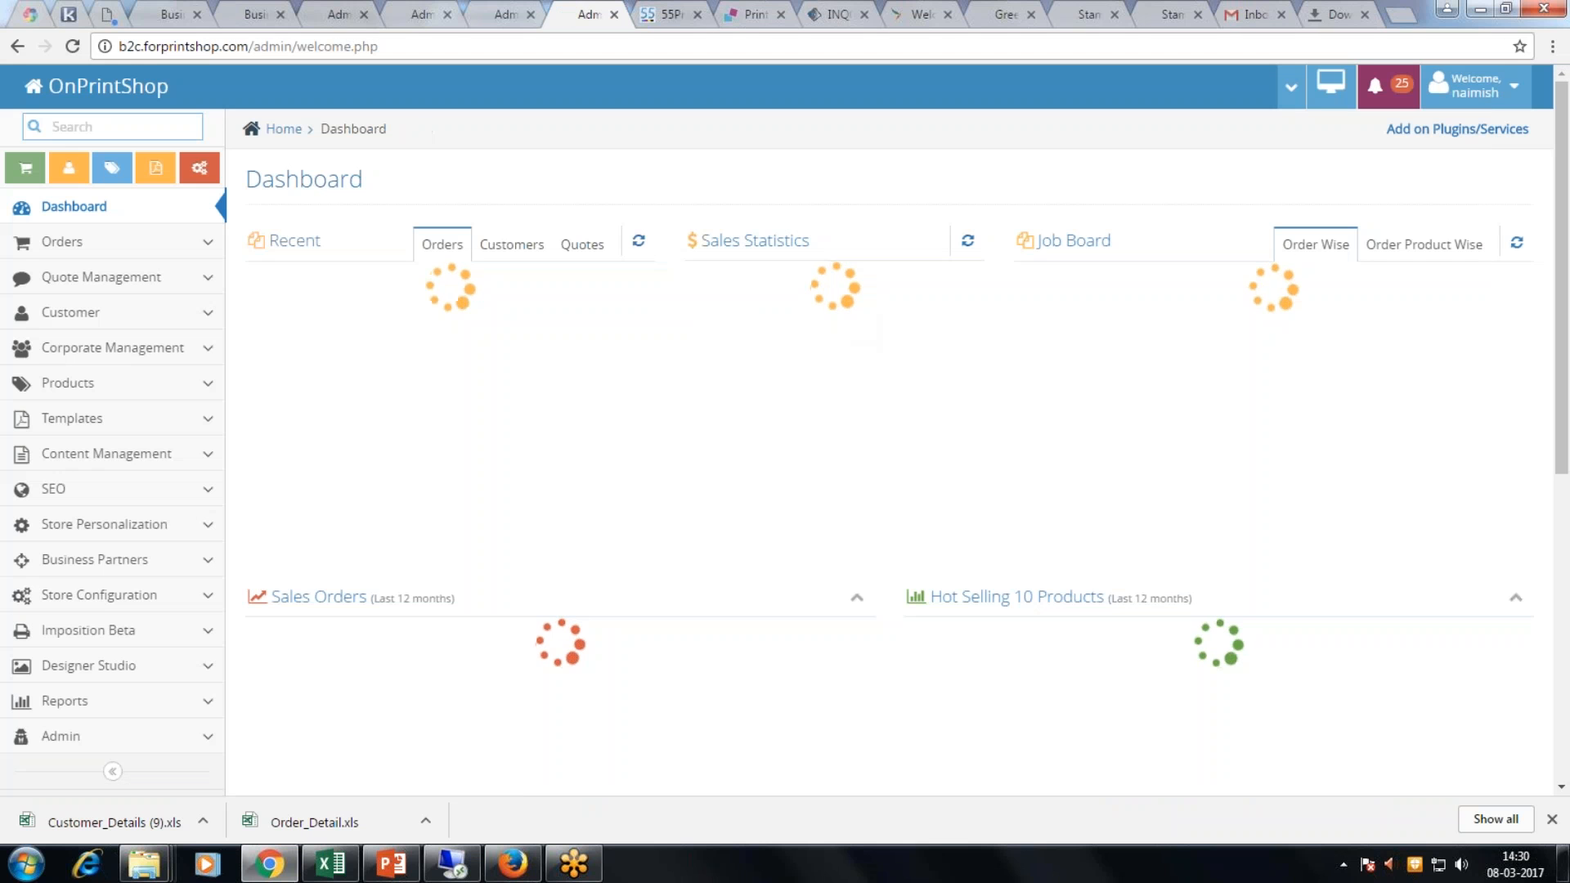
click(185, 242)
click(129, 276)
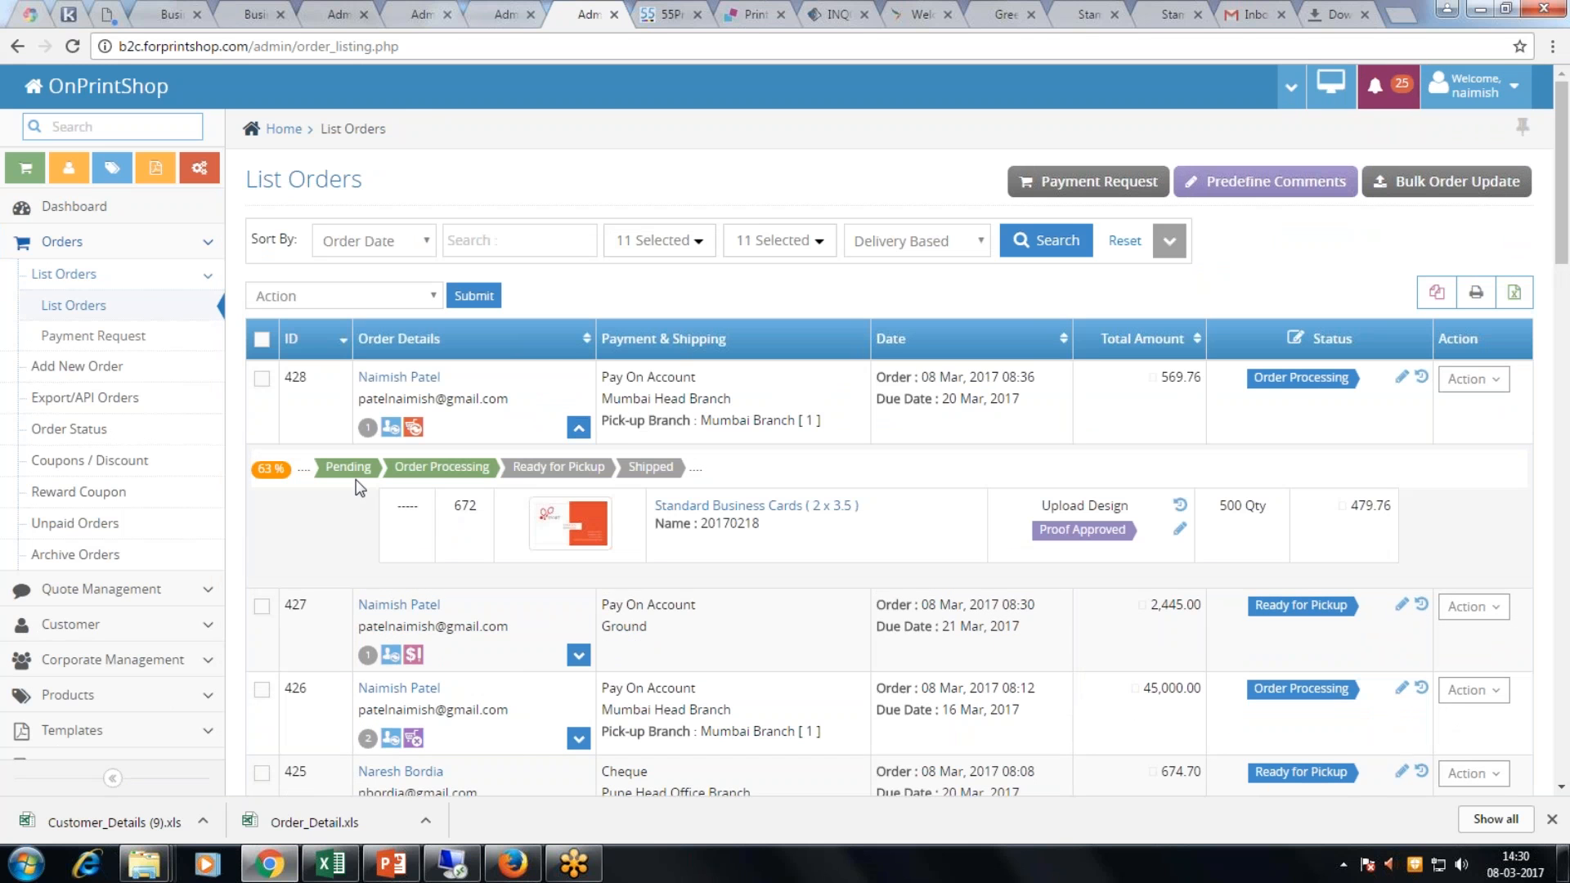
Step: Highlight the Pending and Order Processing status steps and scroll through the order list
drag(324, 468, 490, 473)
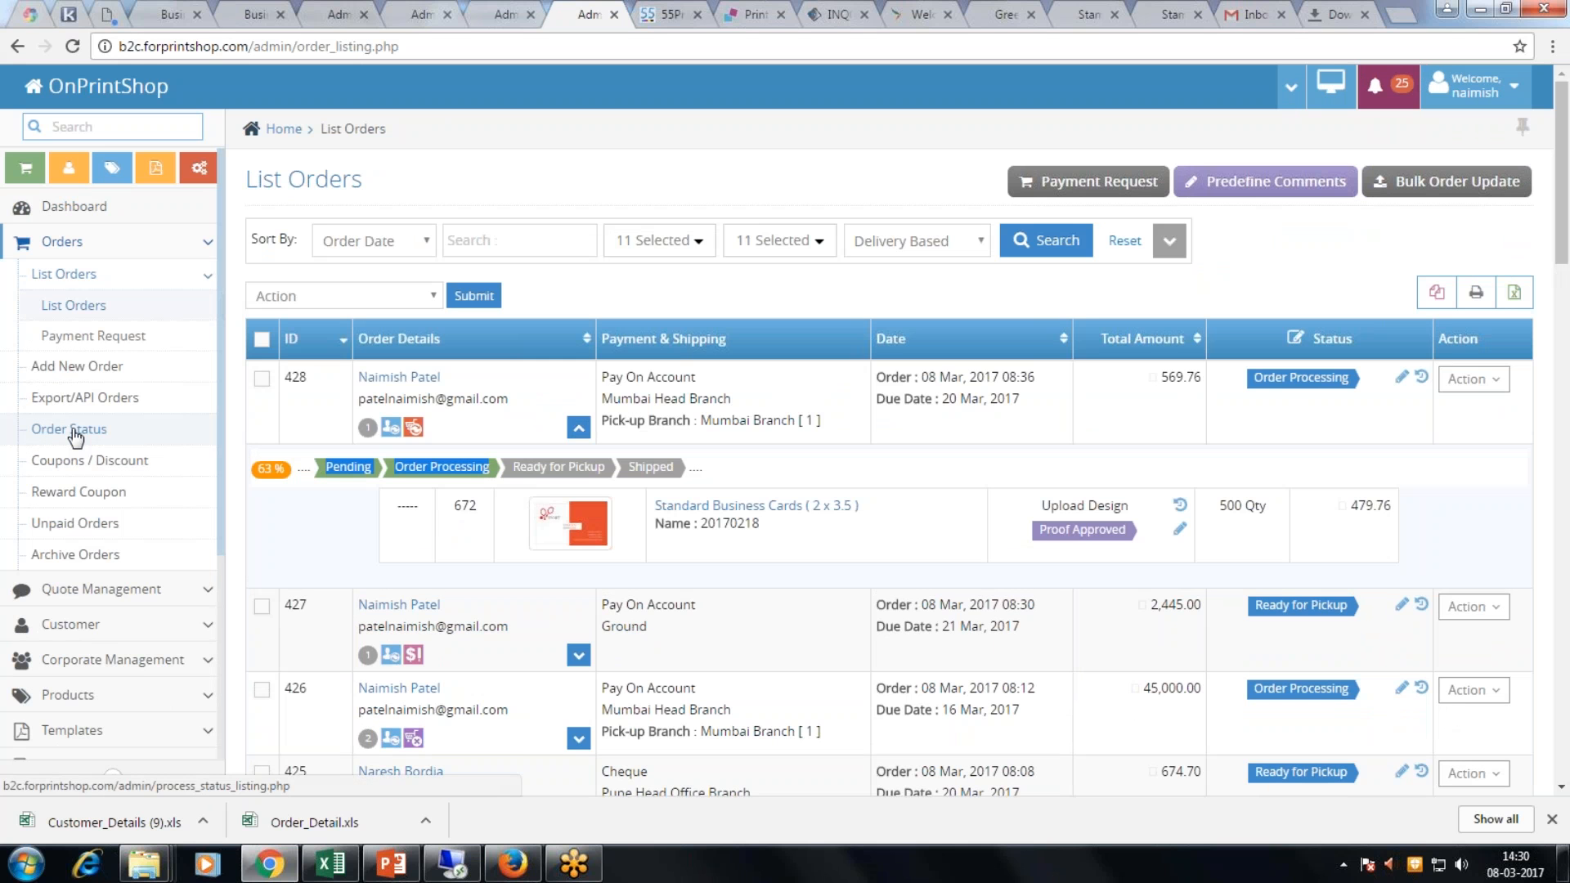
click(318, 525)
scroll(319, 525, down, 1)
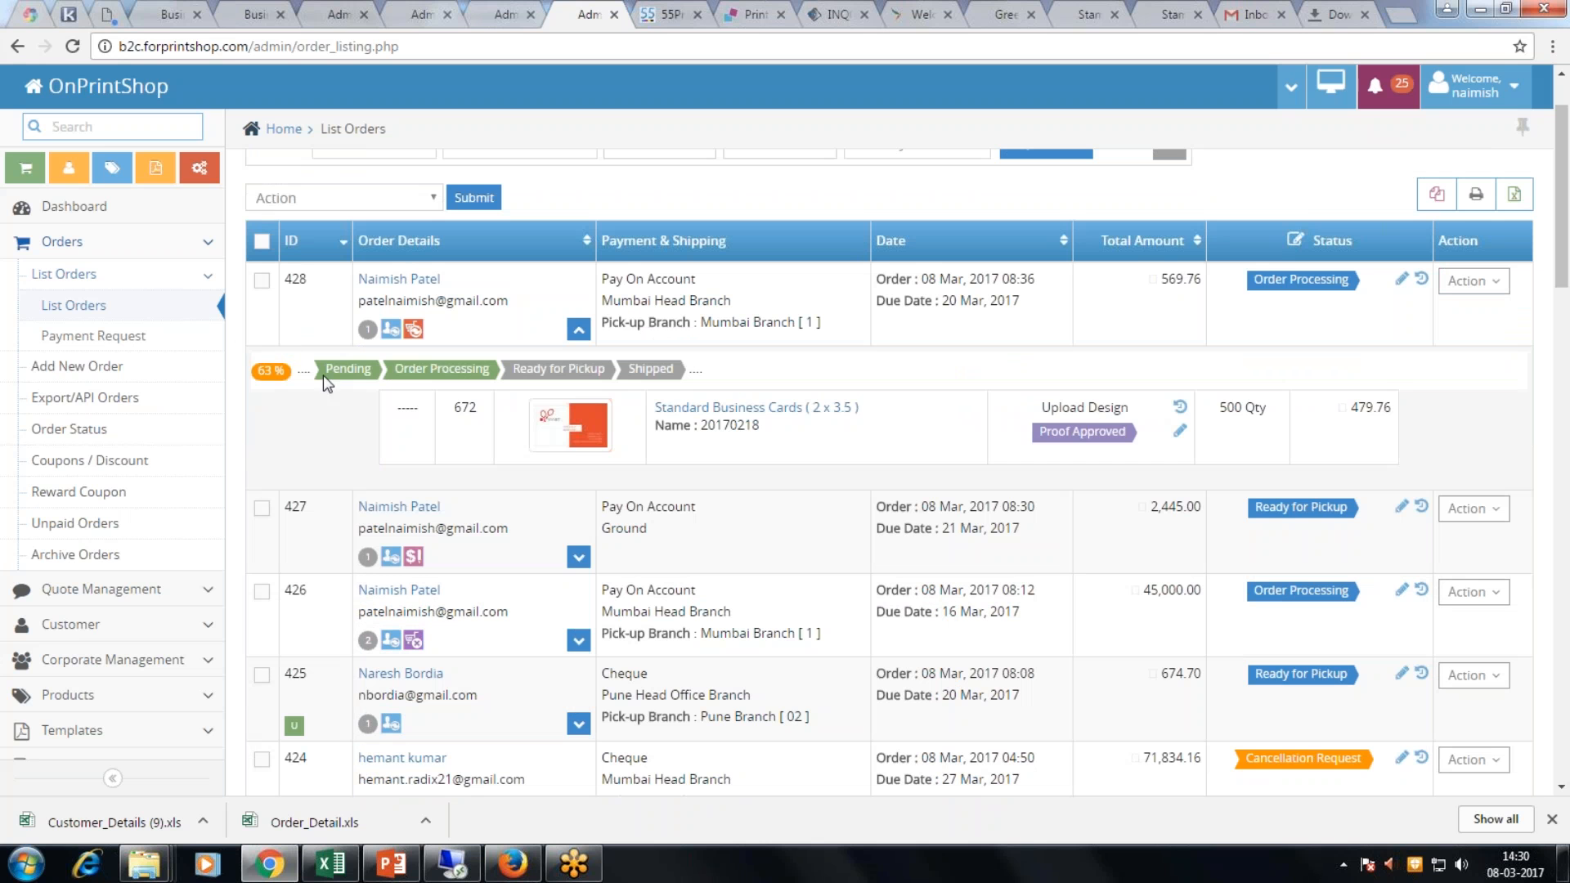
drag(325, 378, 667, 386)
scroll(193, 602, down, 3)
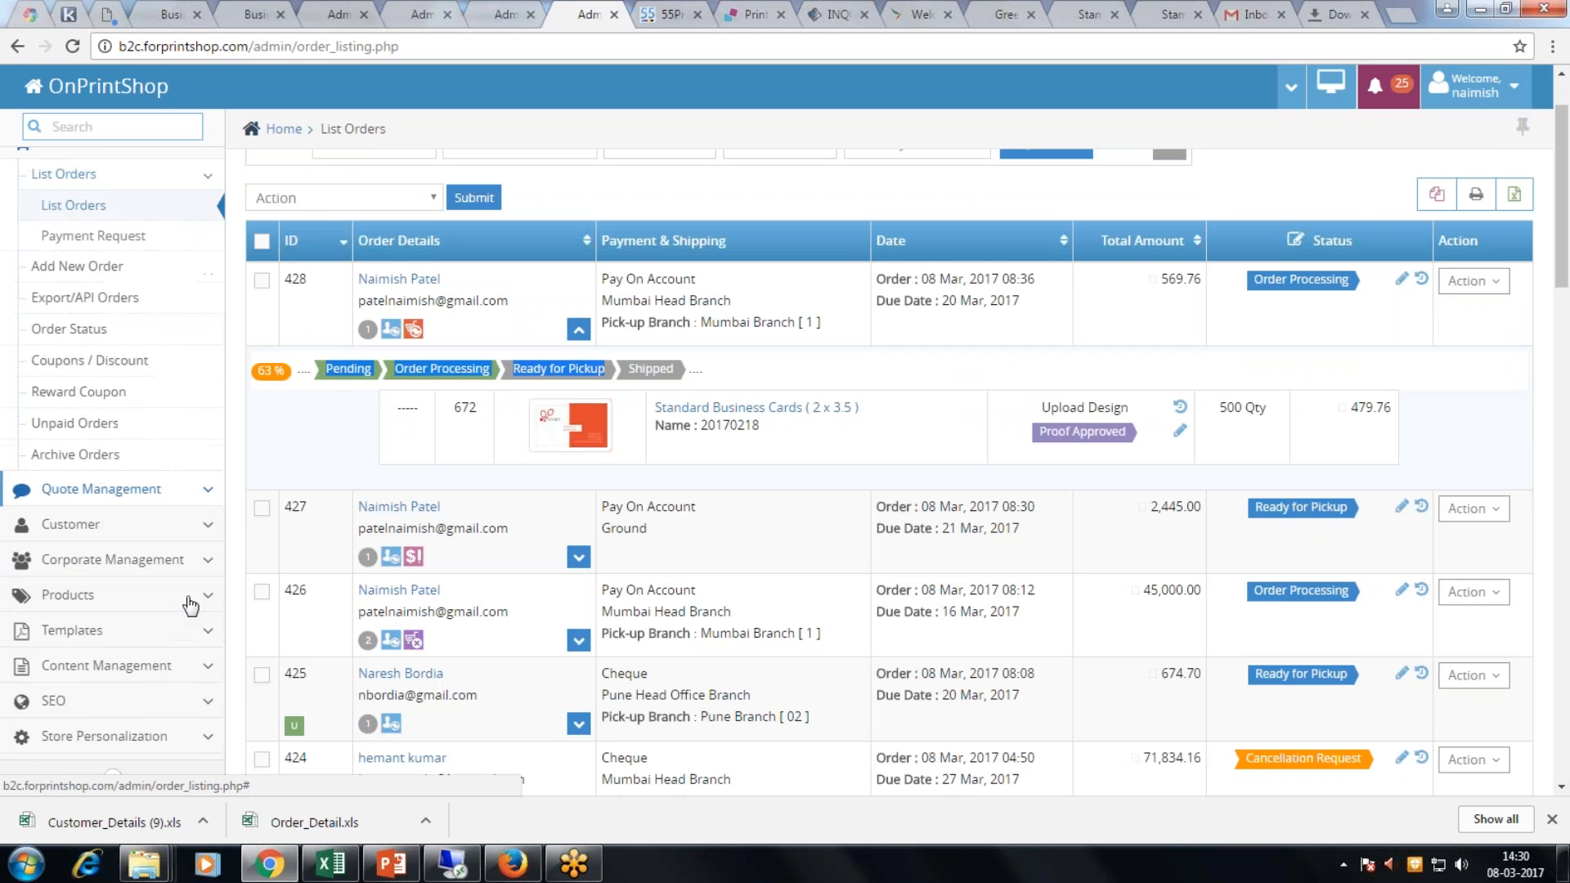
Step: View the Workflow Admin user list, then show the OnPrintShop Plans comparison slide in PowerPoint
click(98, 739)
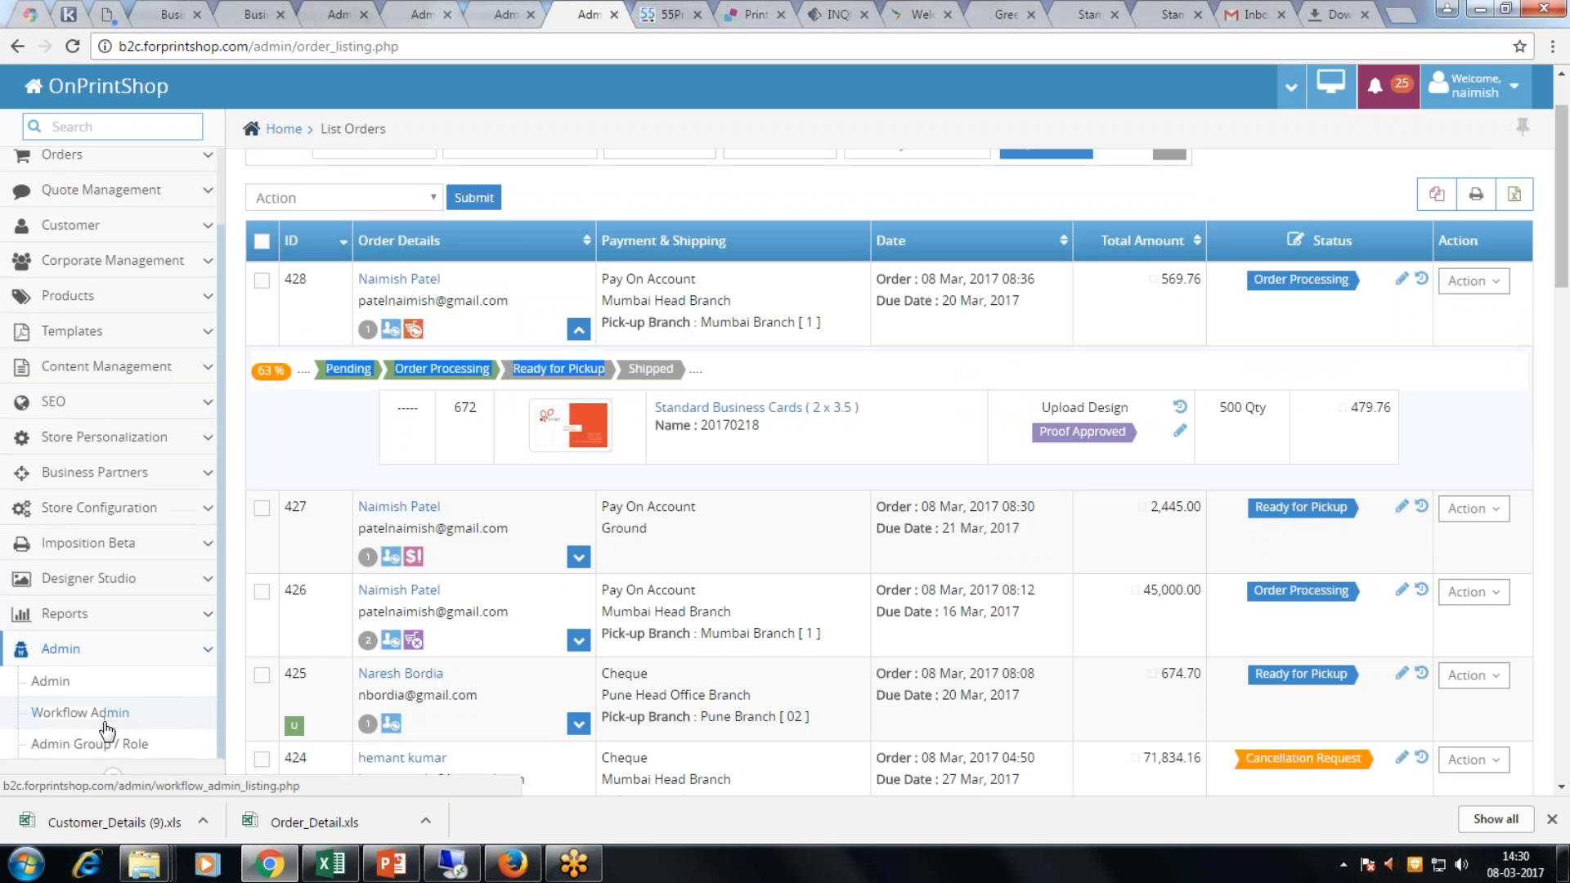
click(98, 717)
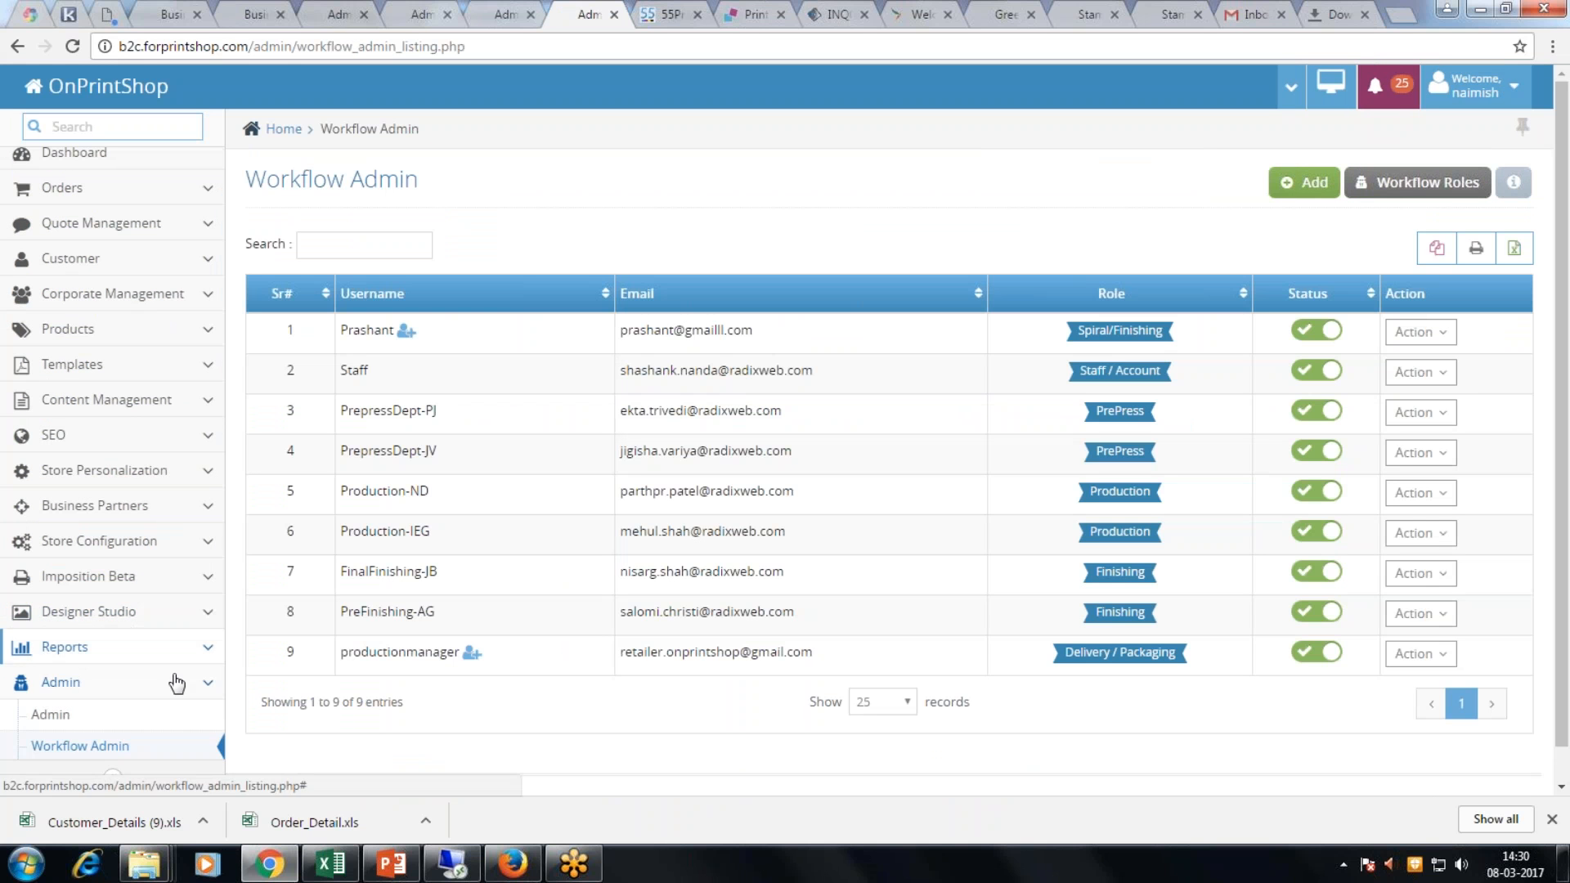
click(376, 875)
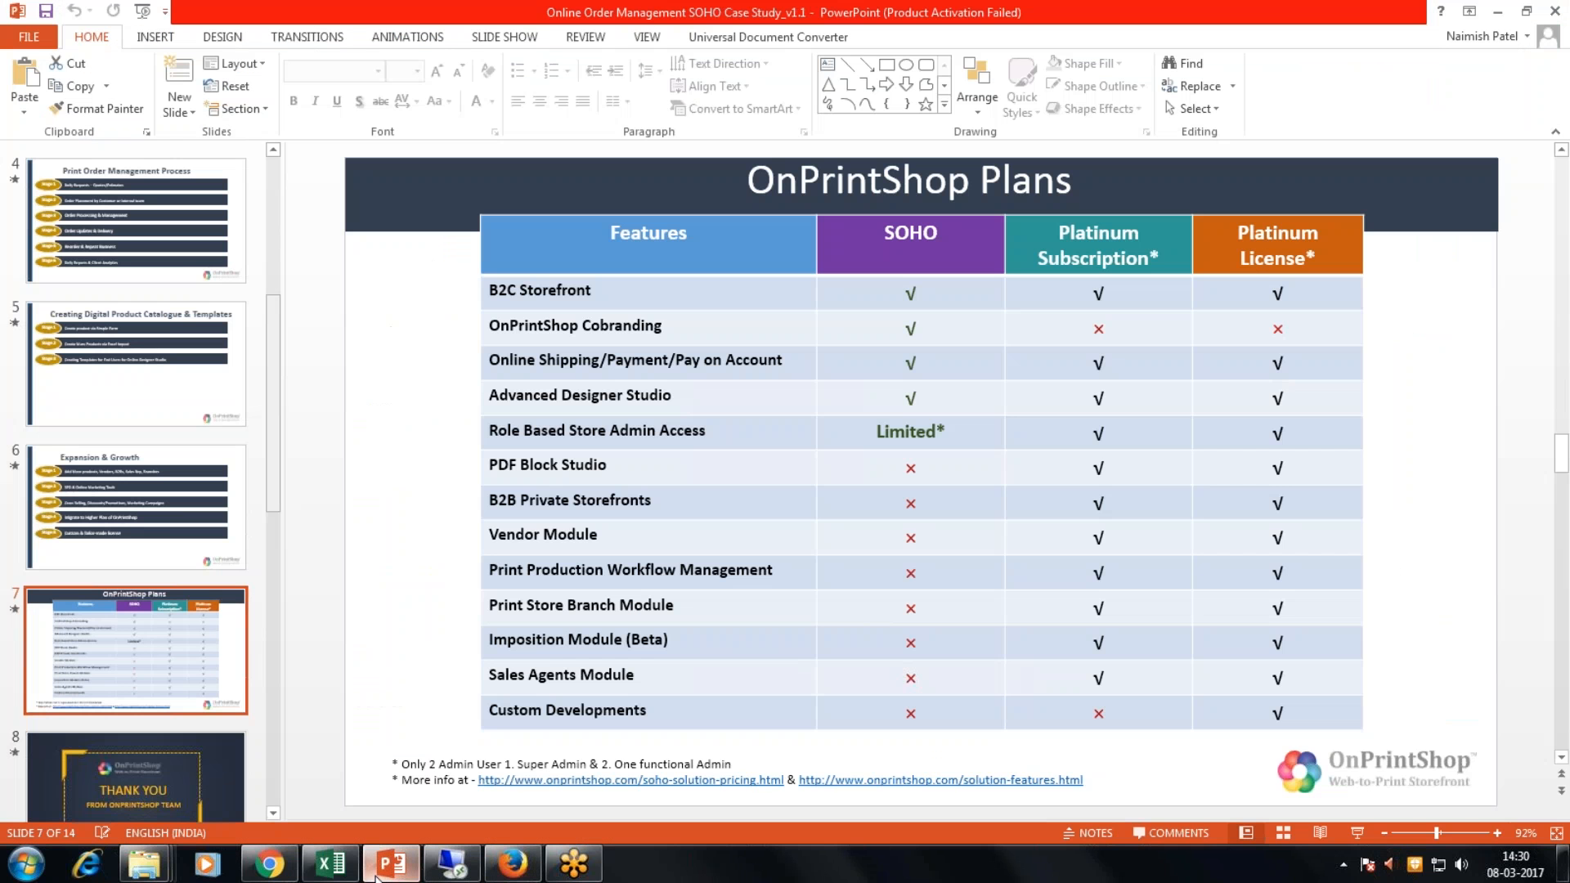